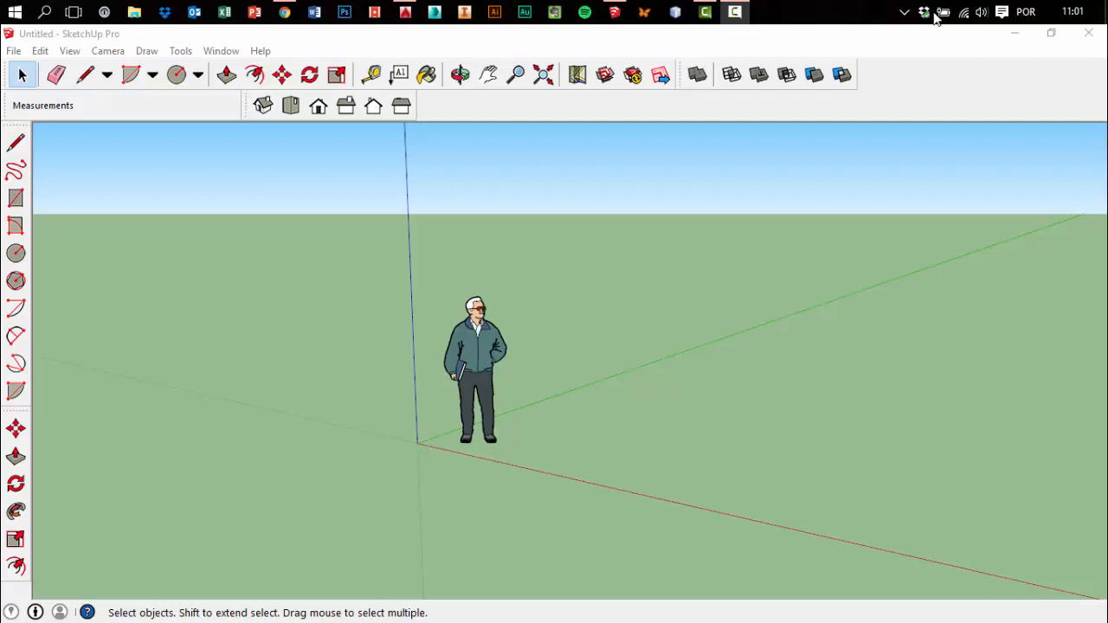
{"action": "left_click", "coordinate": [734, 11]}
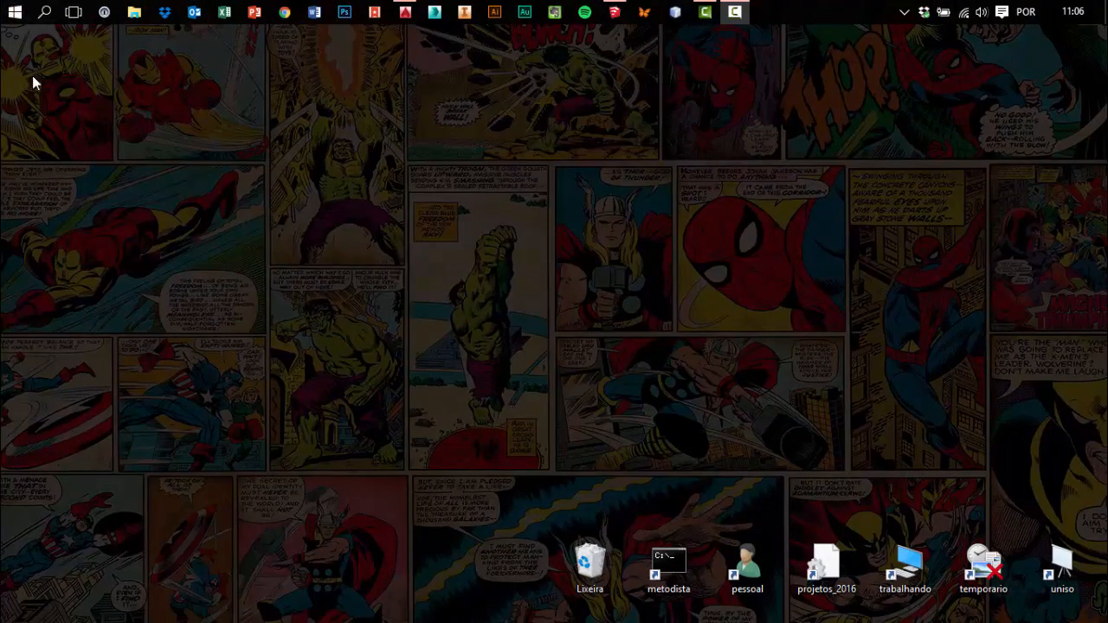
{"action": "left_click", "coordinate": [38, 21]}
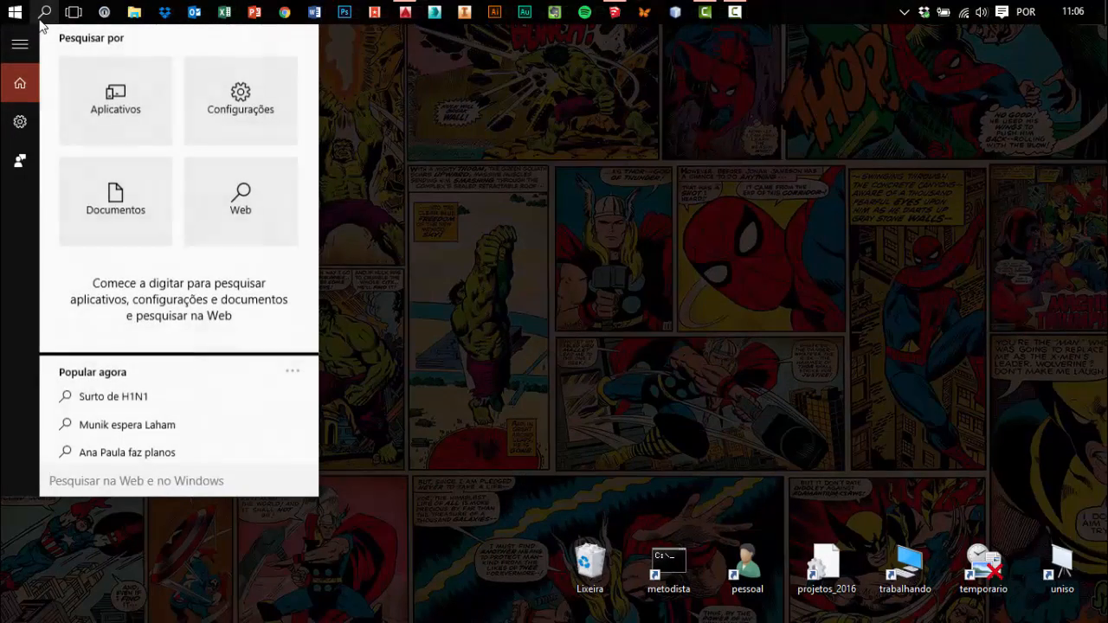
{"action": "type", "text": "sketchp"}
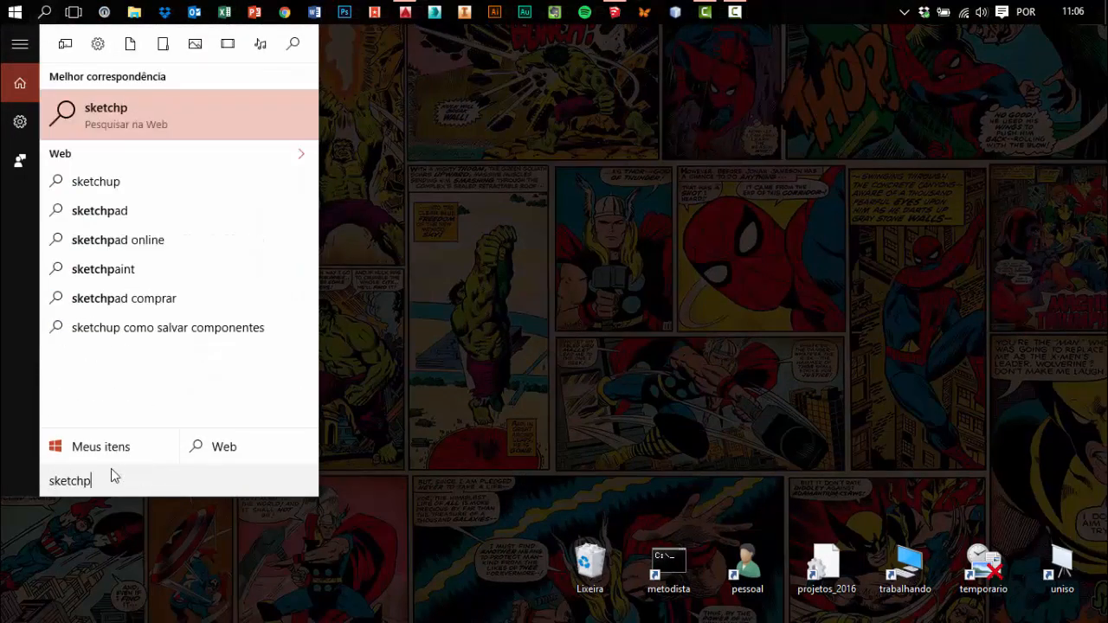
{"action": "key", "text": "BackSpace"}
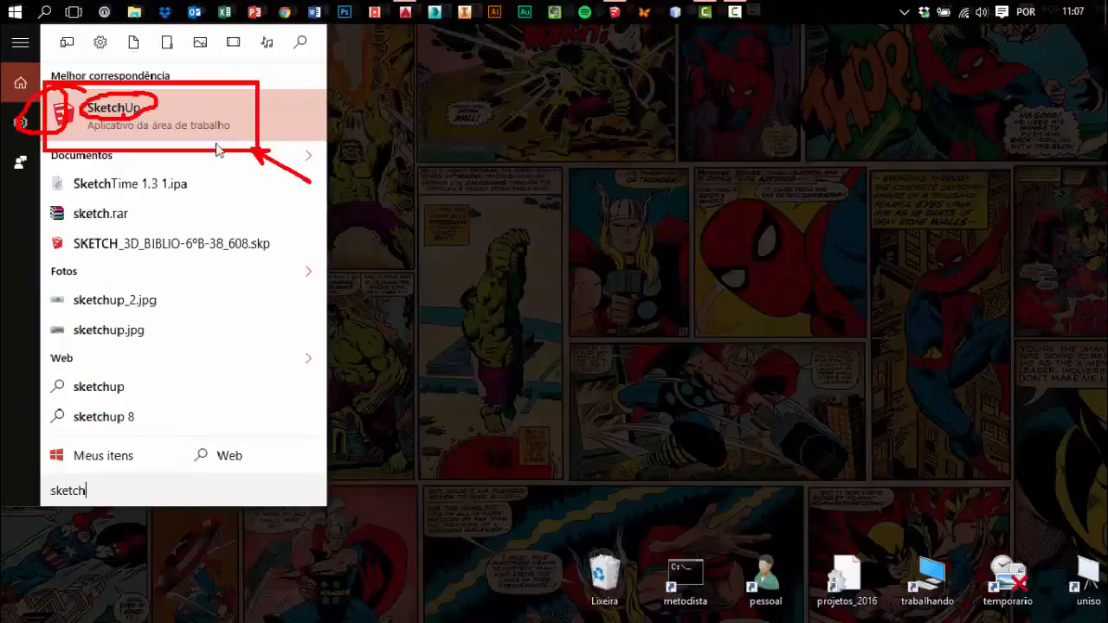
{"action": "left_click", "coordinate": [385, 178]}
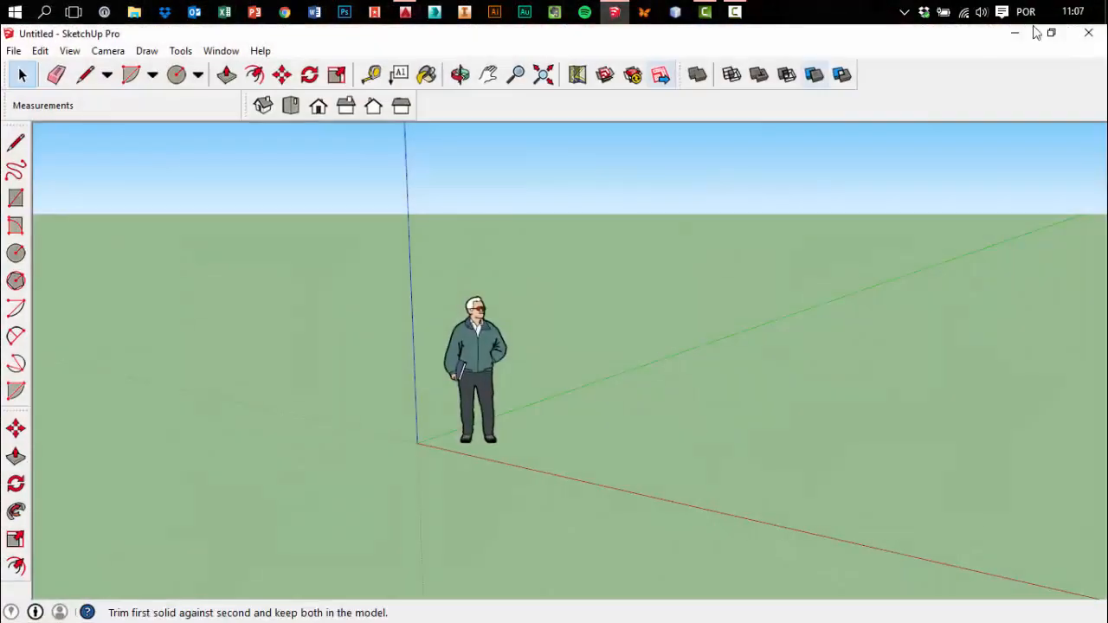
{"action": "left_click", "coordinate": [1017, 33]}
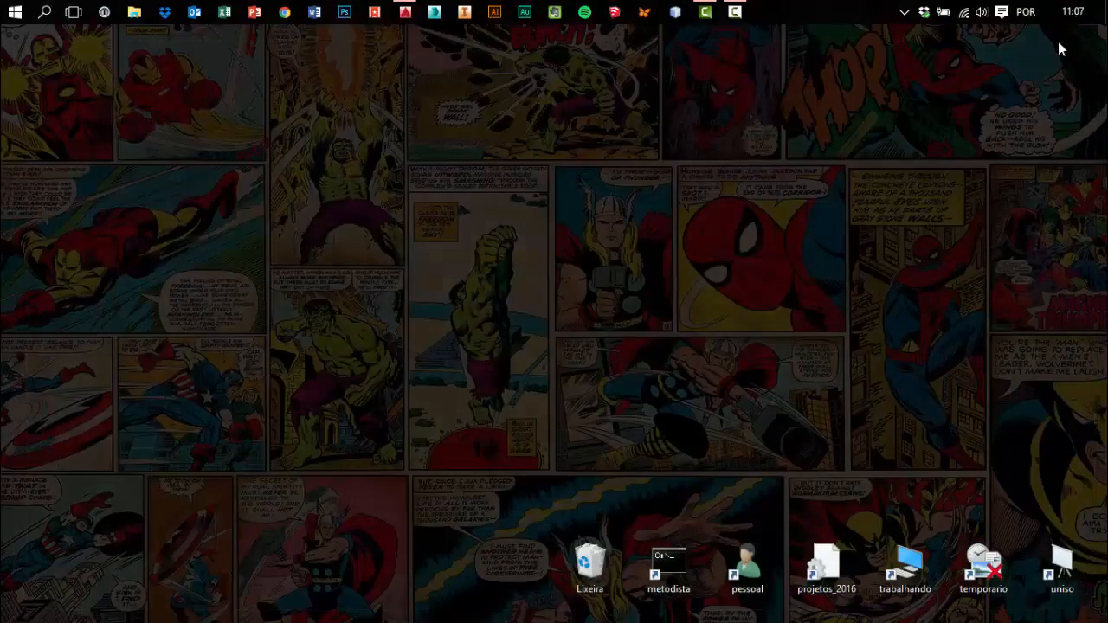
Search Windows for "sketchup" and launch the SketchUp desktop application
{"action": "left_click", "coordinate": [46, 12]}
{"action": "type", "text": "ske"}
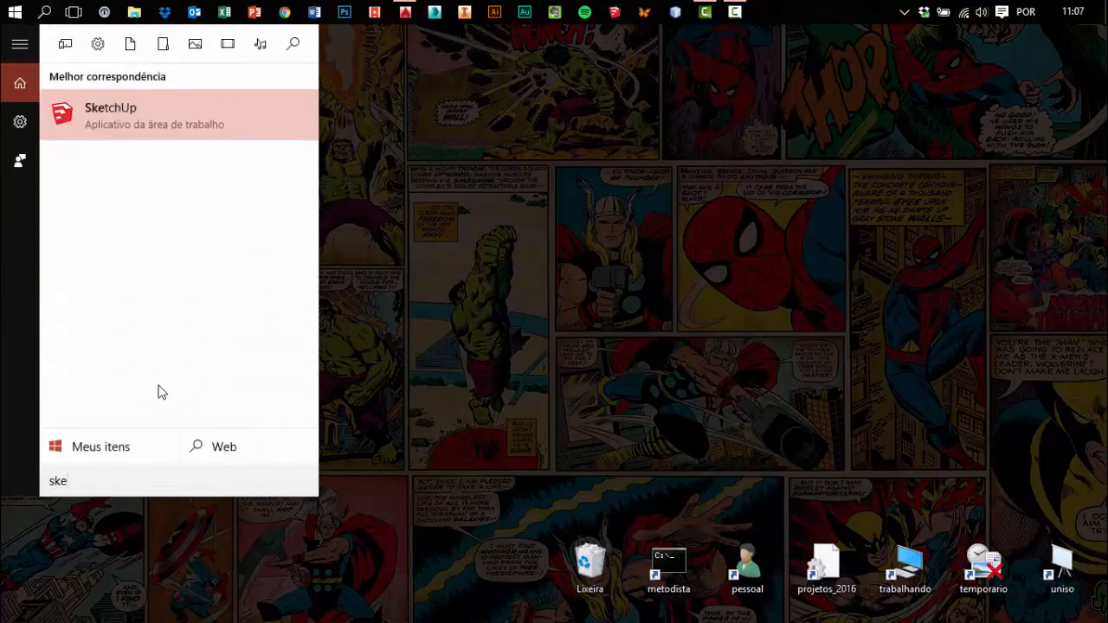
{"action": "type", "text": "tchup"}
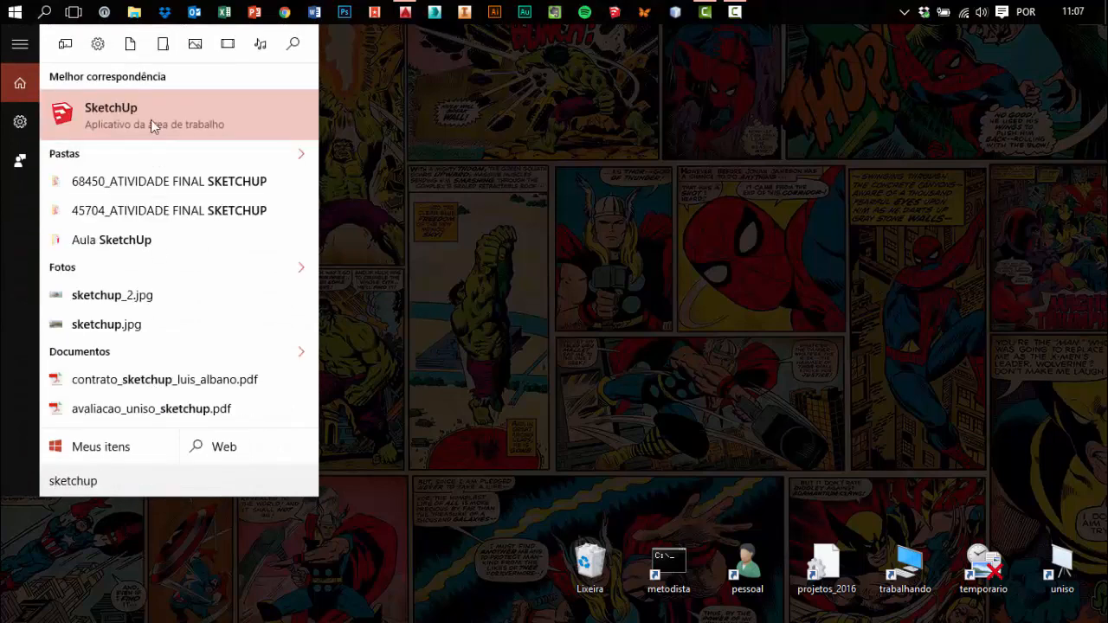
{"action": "left_click", "coordinate": [152, 121]}
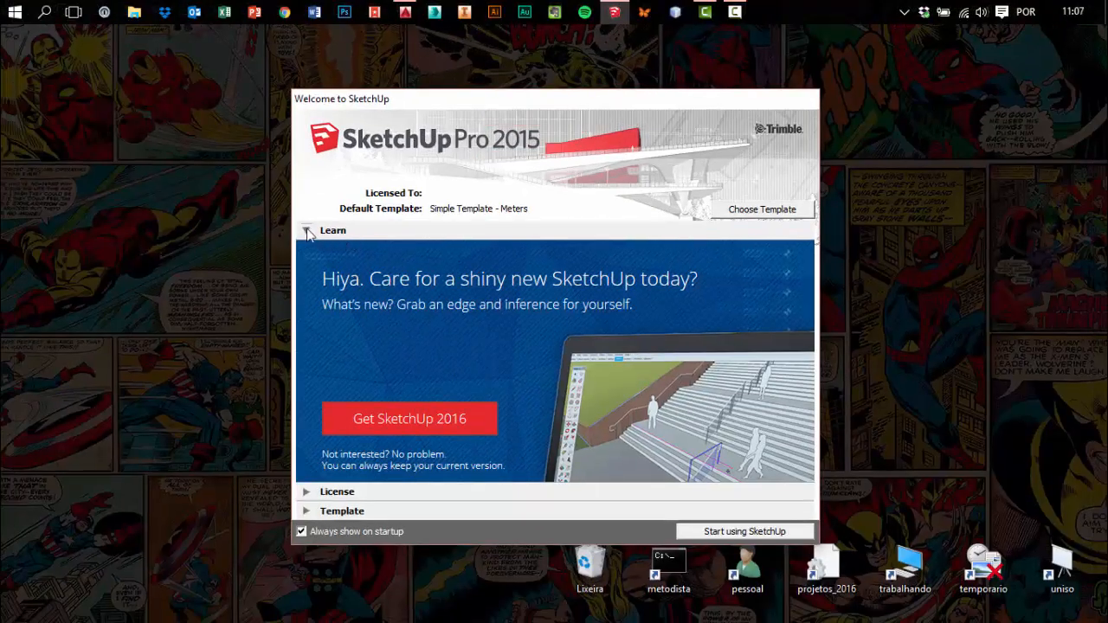
Show the template list in the welcome window and start modeling with Simple Template - Meters
{"action": "left_click", "coordinate": [181, 292]}
{"action": "left_click", "coordinate": [307, 231]}
{"action": "left_click", "coordinate": [309, 514]}
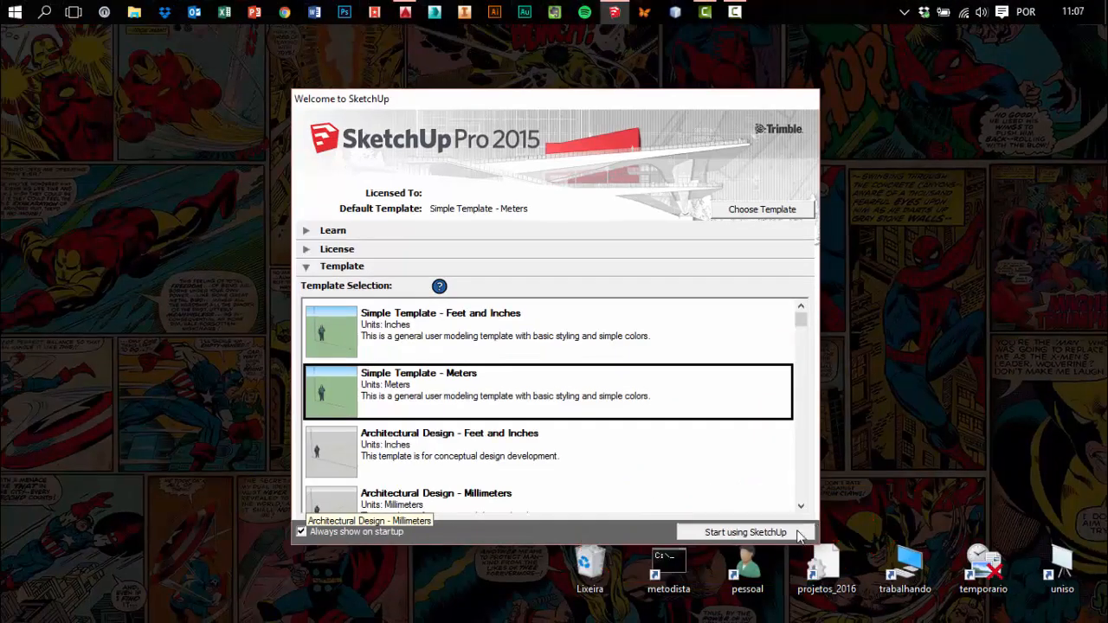
{"action": "left_click", "coordinate": [797, 533]}
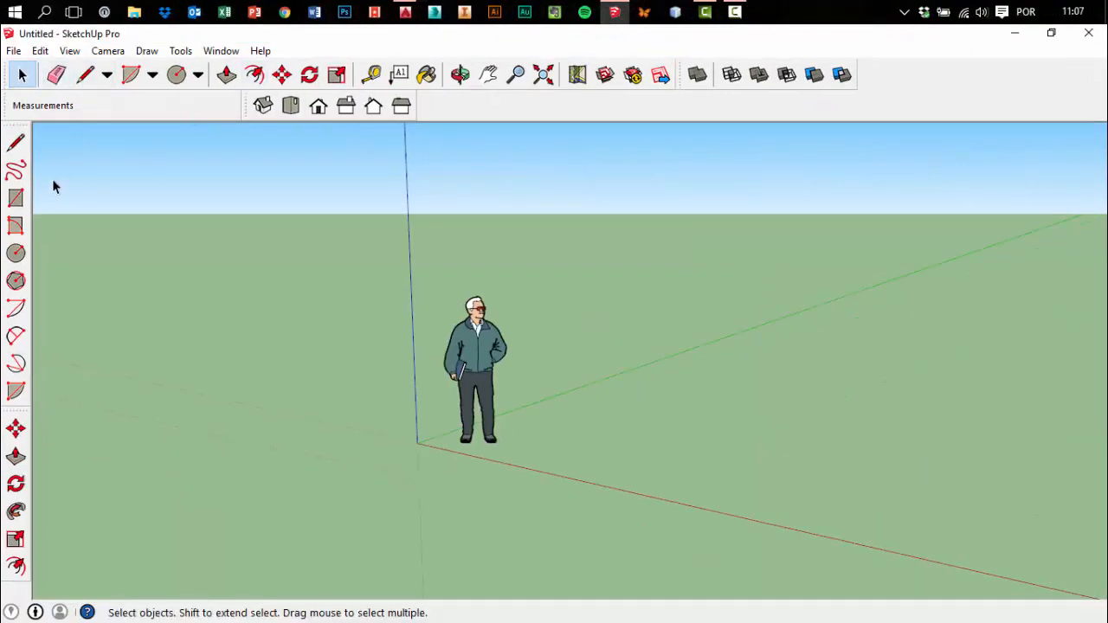
Try docking the drawing tools on the opposite side and the edit tools along the top row, and return both sets to their original side
{"action": "mouse_move", "coordinate": [5, 121]}
{"action": "left_mouse_down"}
{"action": "mouse_move", "coordinate": [852, 176]}
{"action": "mouse_move", "coordinate": [1092, 164]}
{"action": "left_mouse_up"}
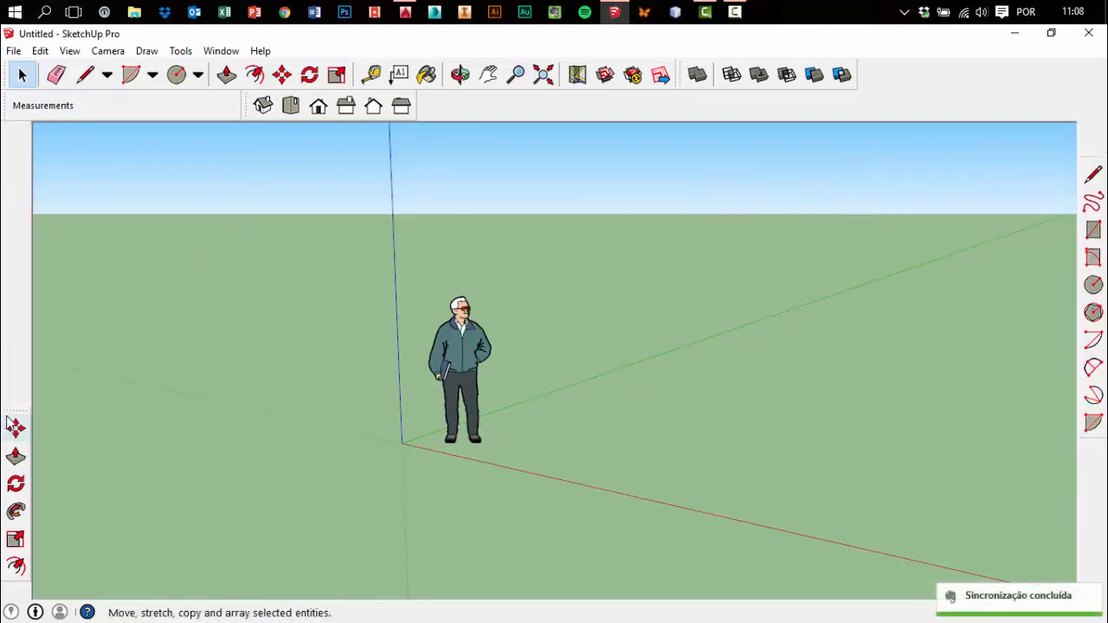
{"action": "left_click_drag", "start_coordinate": [10, 417], "coordinate": [865, 75]}
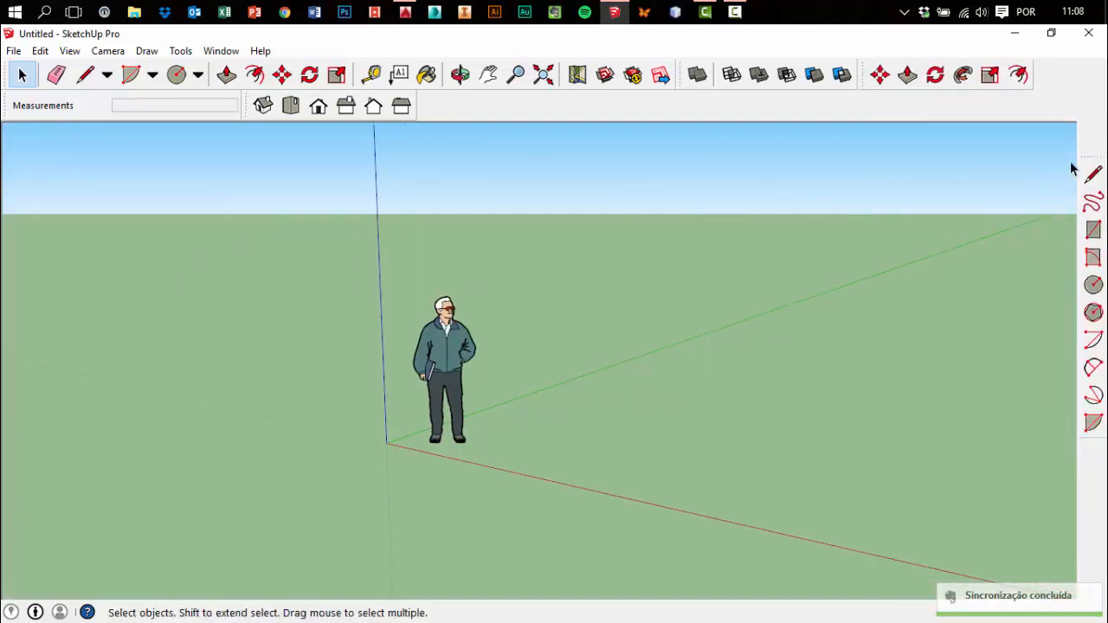
{"action": "mouse_move", "coordinate": [1083, 141]}
{"action": "left_mouse_down"}
{"action": "mouse_move", "coordinate": [44, 144]}
{"action": "mouse_move", "coordinate": [7, 128]}
{"action": "left_mouse_up"}
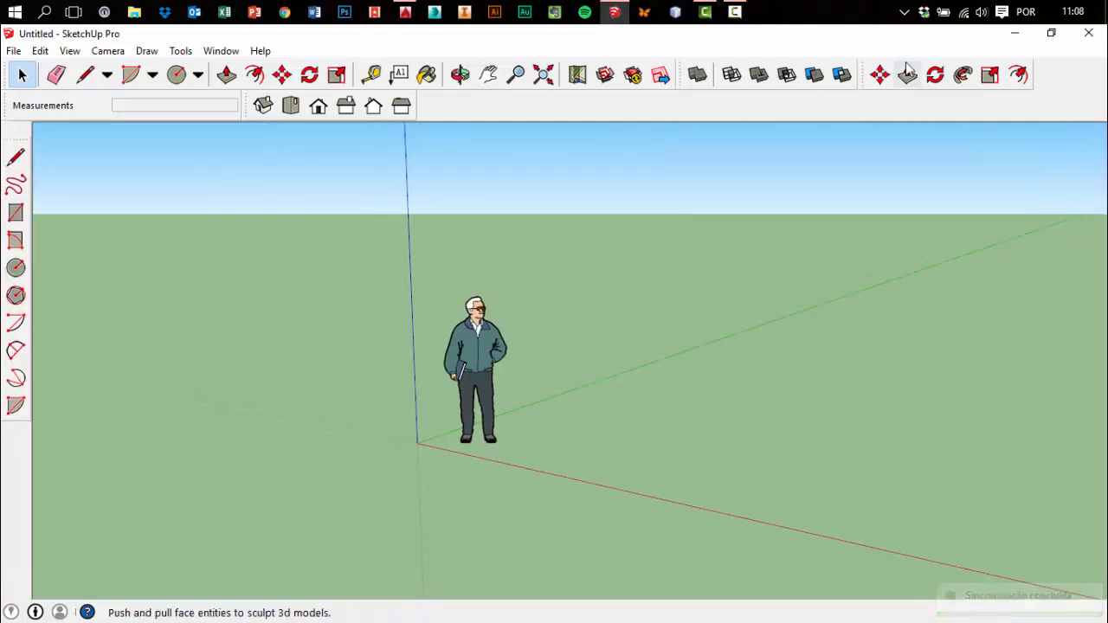
{"action": "left_click_drag", "start_coordinate": [863, 75], "coordinate": [4, 468]}
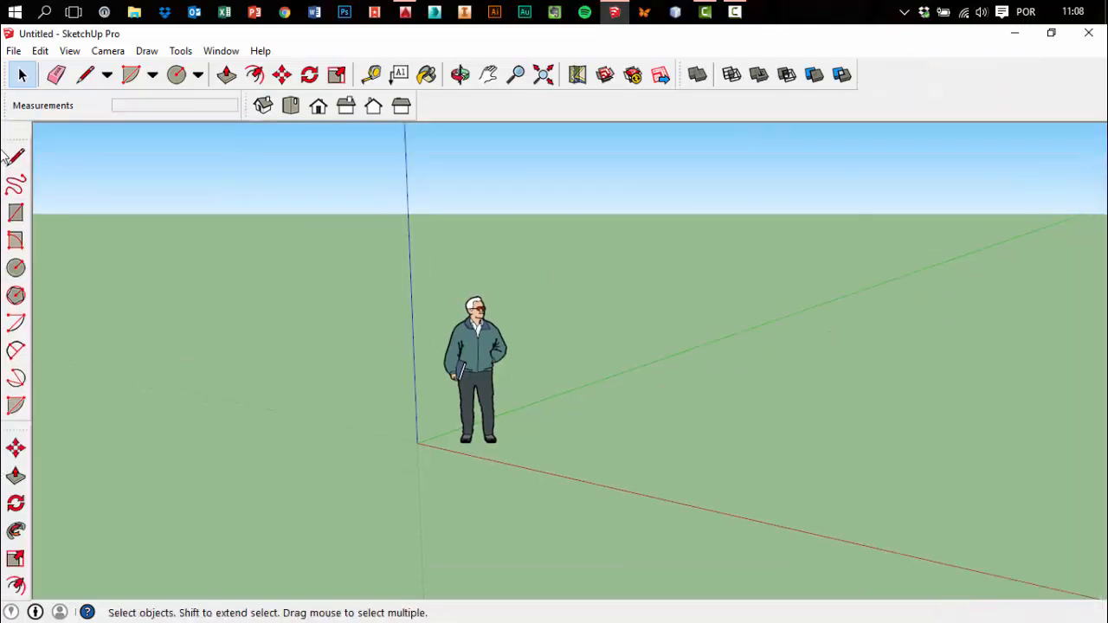
{"action": "left_click_drag", "start_coordinate": [7, 138], "coordinate": [7, 124]}
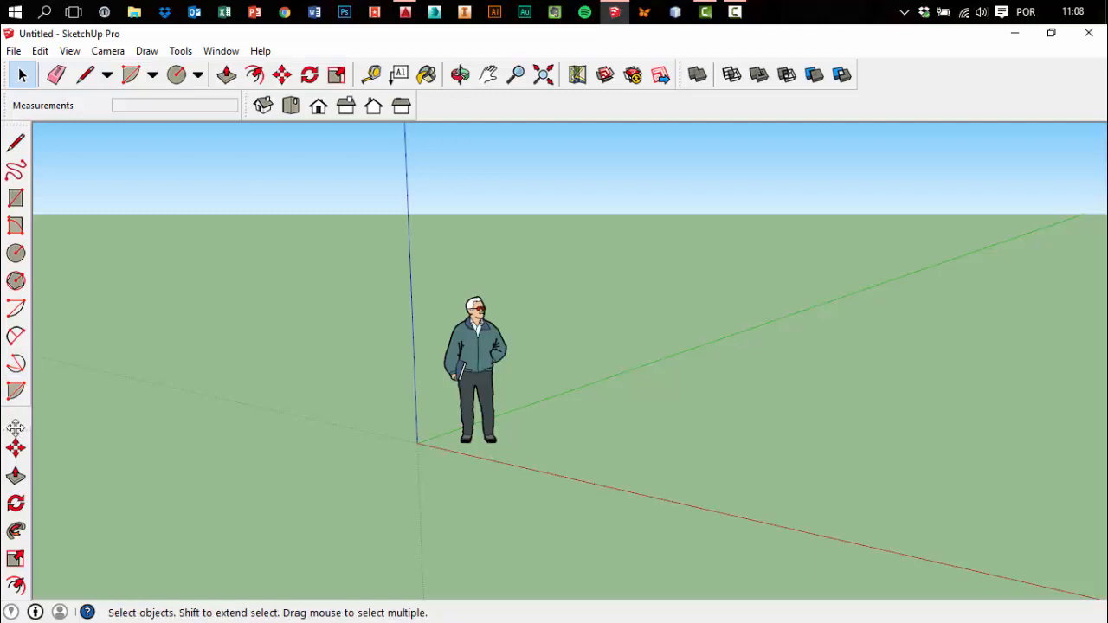
{"action": "left_click_drag", "start_coordinate": [16, 424], "coordinate": [15, 408]}
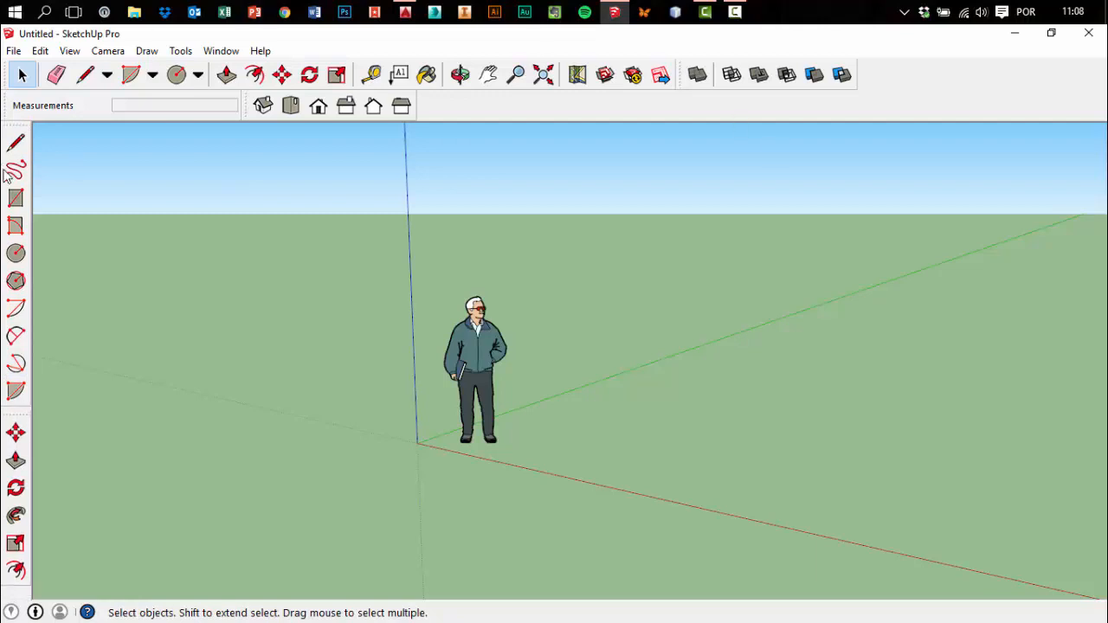
Examine the scale figure, ground plane and coordinate axes from several viewing angles
{"action": "key", "text": "o"}
{"action": "left_click_drag", "start_coordinate": [774, 520], "coordinate": [765, 420]}
{"action": "key", "text": "space"}
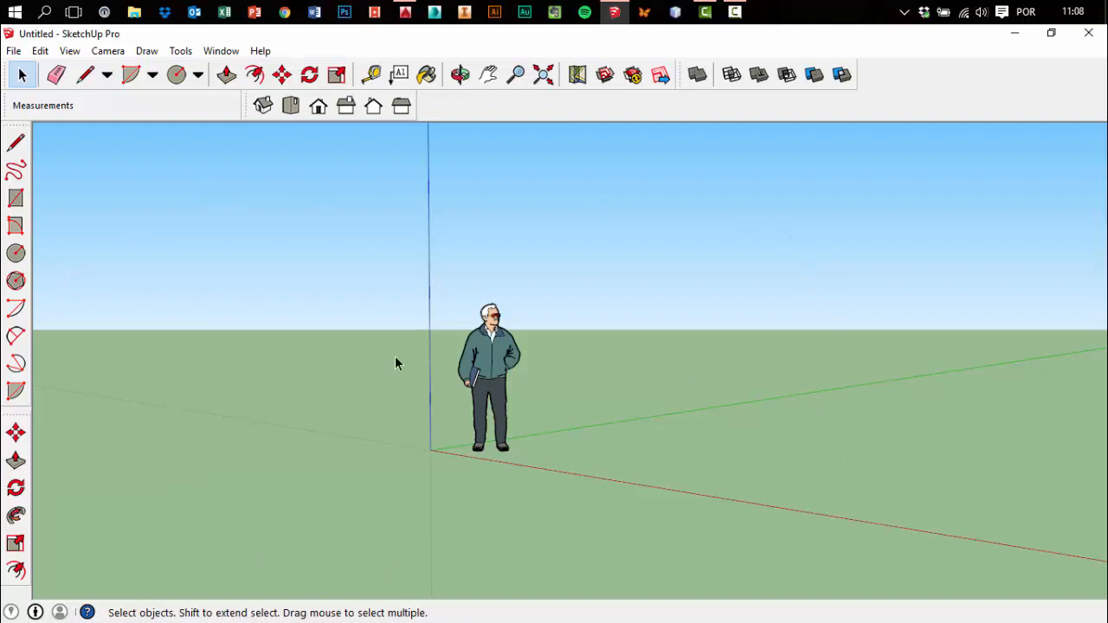
{"action": "key", "text": "o"}
{"action": "left_click_drag", "start_coordinate": [596, 349], "coordinate": [416, 354]}
{"action": "key", "text": "space"}
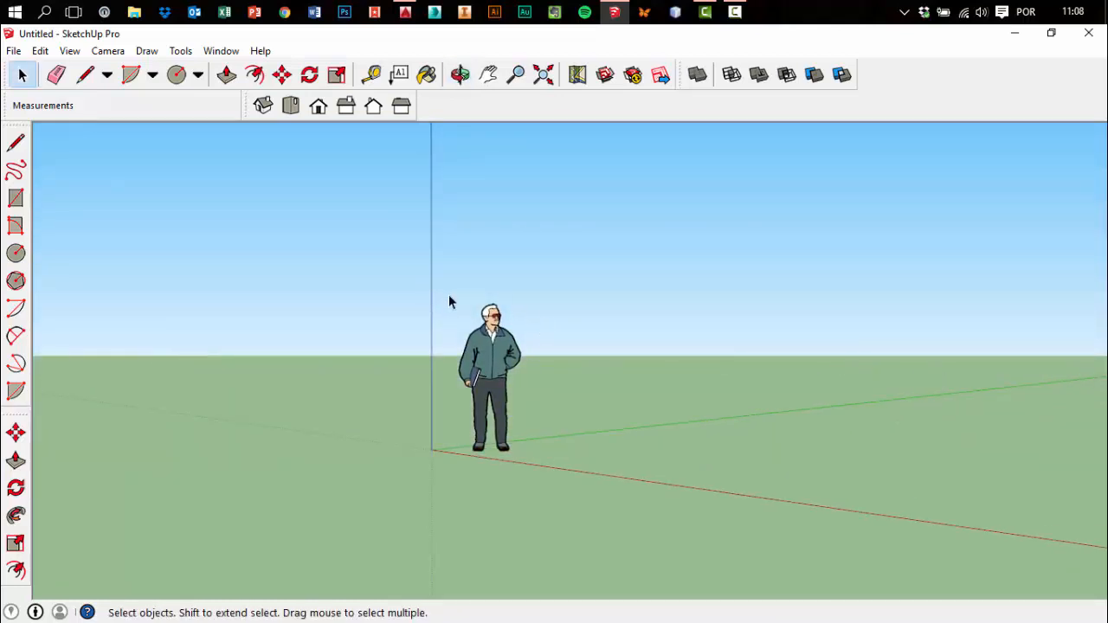
{"action": "key", "text": "o"}
{"action": "left_click_drag", "start_coordinate": [255, 450], "coordinate": [433, 458]}
{"action": "key", "text": "space"}
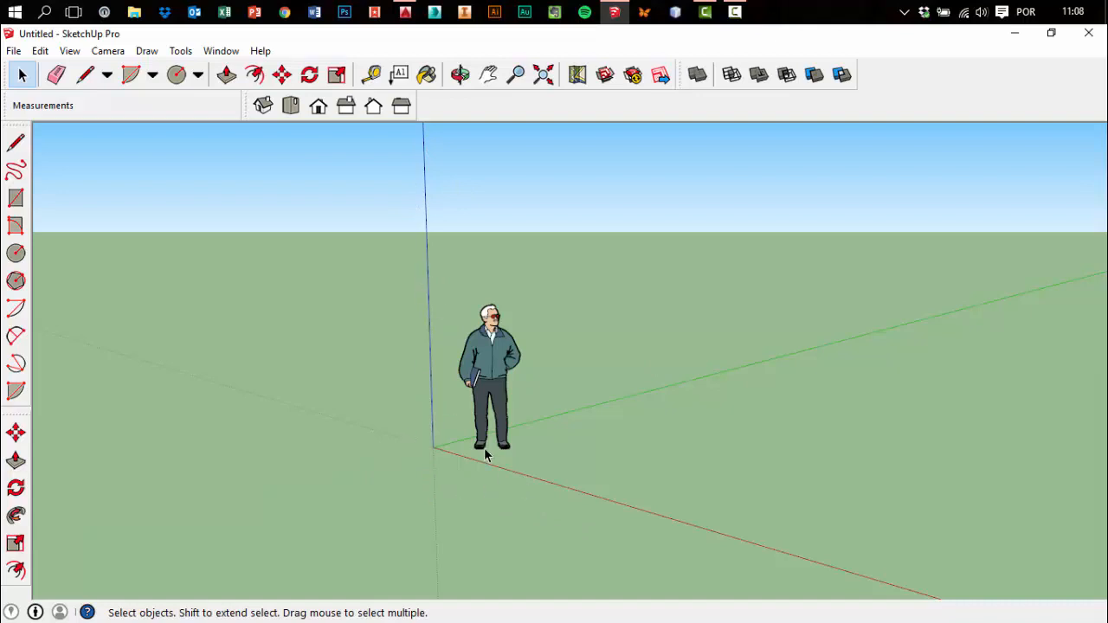
{"action": "middle_click_drag", "start_coordinate": [705, 410], "coordinate": [524, 589]}
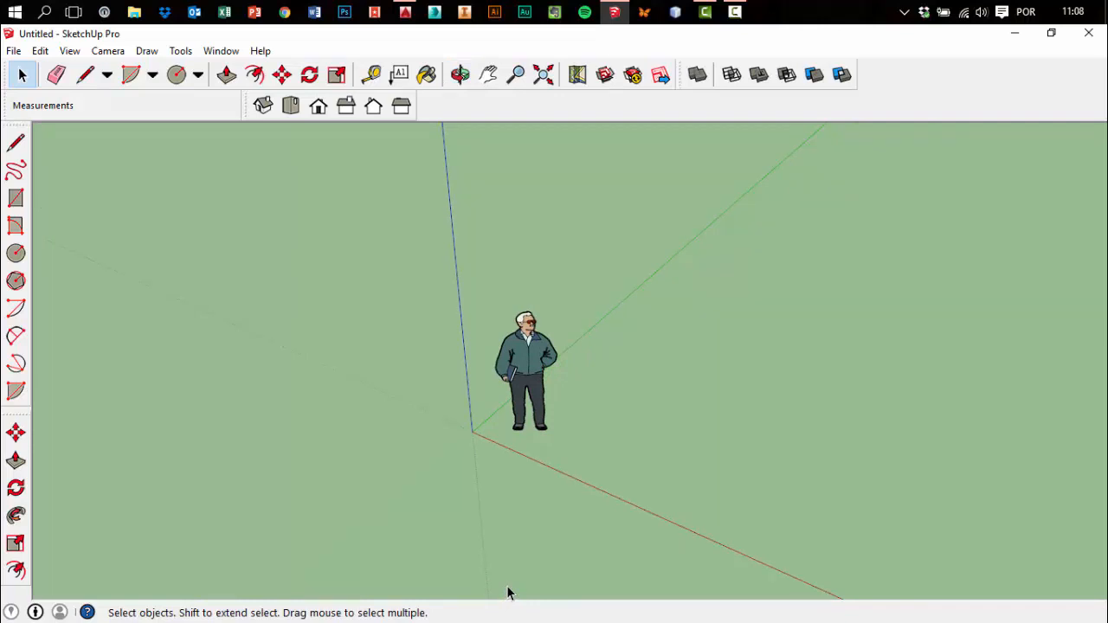
{"action": "middle_click_drag", "start_coordinate": [501, 546], "coordinate": [430, 434]}
{"action": "left_click_drag", "start_coordinate": [415, 250], "coordinate": [702, 519]}
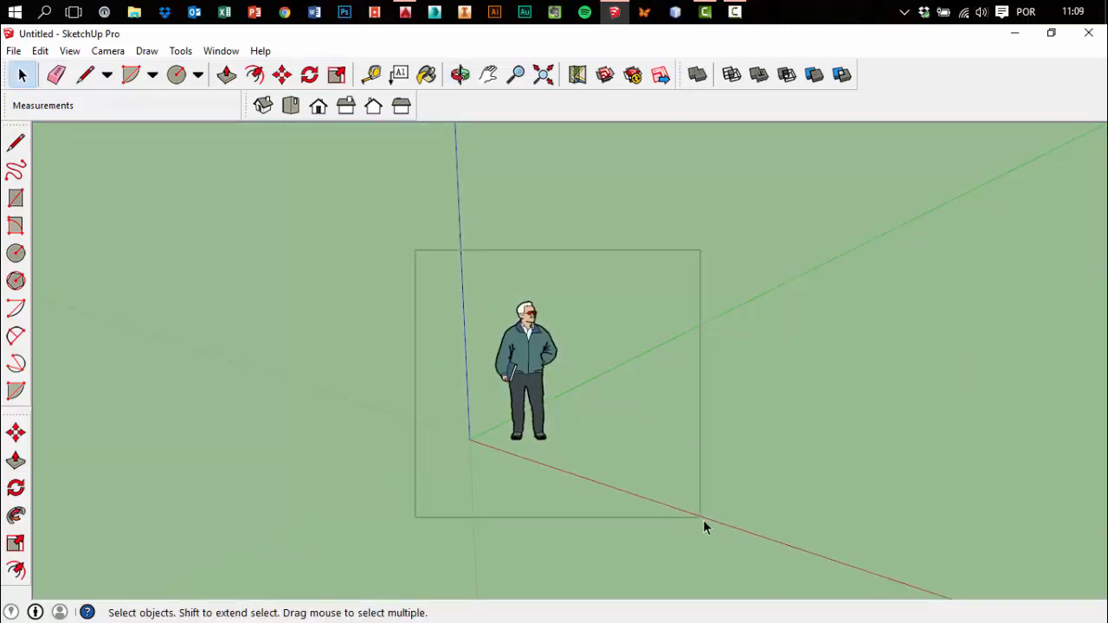
{"action": "middle_click_drag", "start_coordinate": [702, 519], "coordinate": [779, 364]}
{"action": "left_click", "coordinate": [779, 363]}
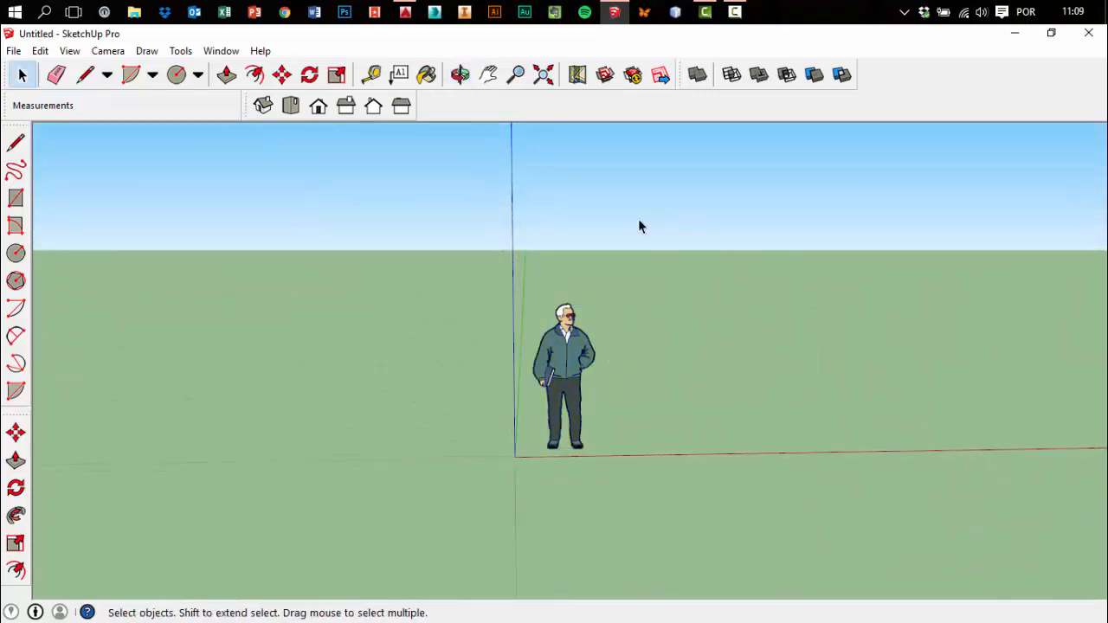
{"action": "left_click", "coordinate": [198, 74]}
{"action": "left_click", "coordinate": [208, 99]}
{"action": "left_click", "coordinate": [667, 361]}
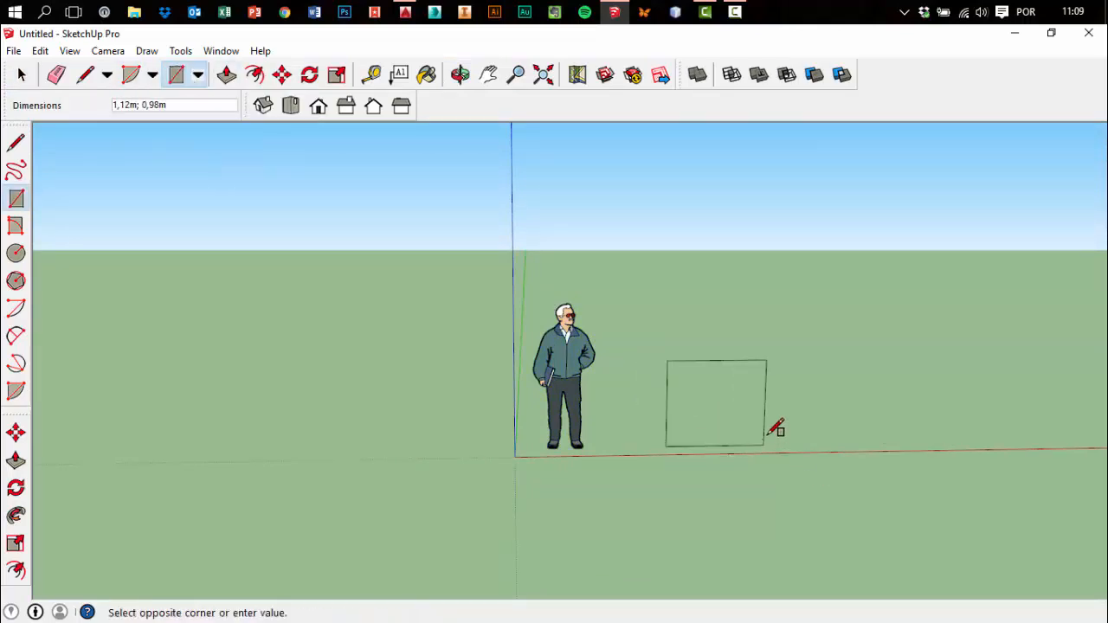
{"action": "left_click", "coordinate": [759, 451]}
{"action": "middle_click_drag", "start_coordinate": [759, 451], "coordinate": [682, 487]}
{"action": "key", "text": "ctrl+z"}
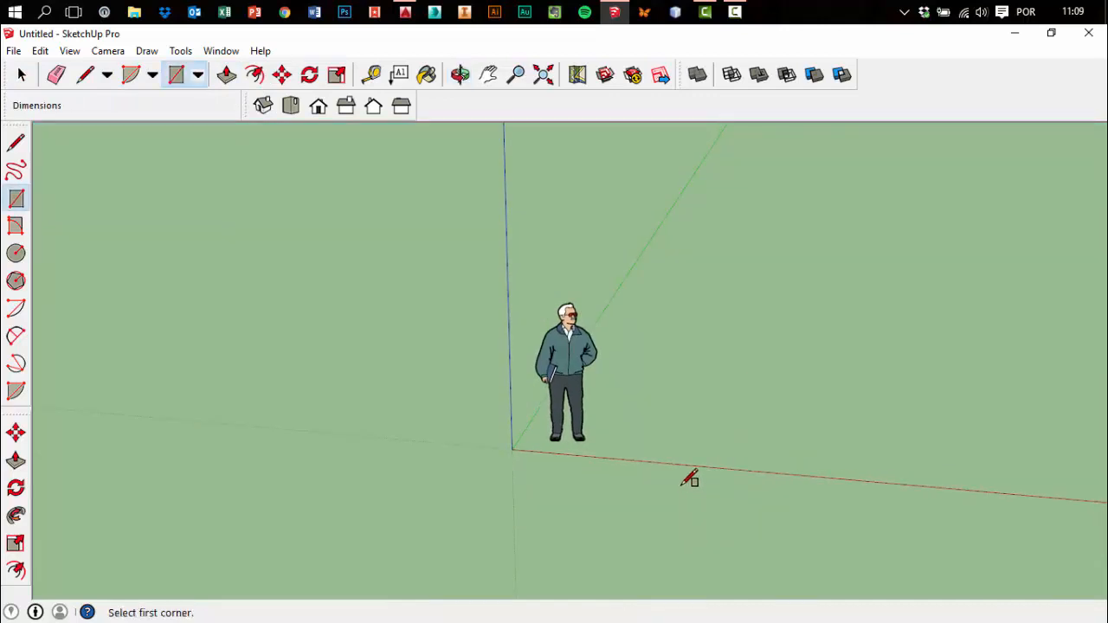
Draw a rectangle about 1.15 by 1.86 m on the ground beside the scale figure and pull it up about 1.57 m
{"action": "middle_click_drag", "start_coordinate": [705, 347], "coordinate": [673, 392]}
{"action": "left_click", "coordinate": [673, 391]}
{"action": "left_click", "coordinate": [708, 497]}
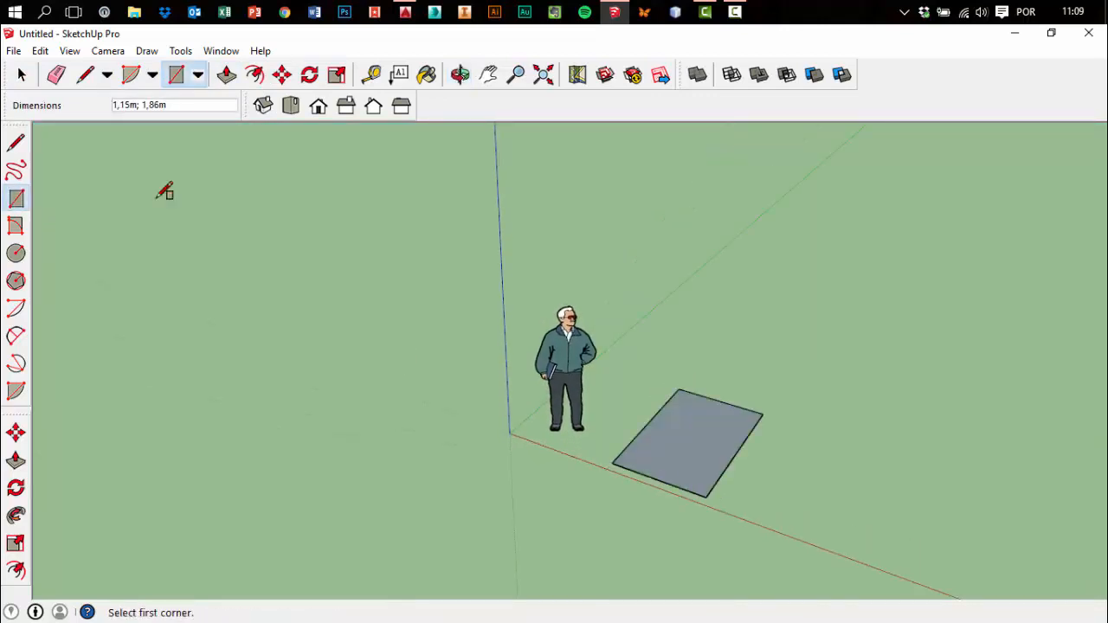
{"action": "left_click", "coordinate": [227, 74]}
{"action": "left_click", "coordinate": [673, 406]}
{"action": "left_click", "coordinate": [673, 329]}
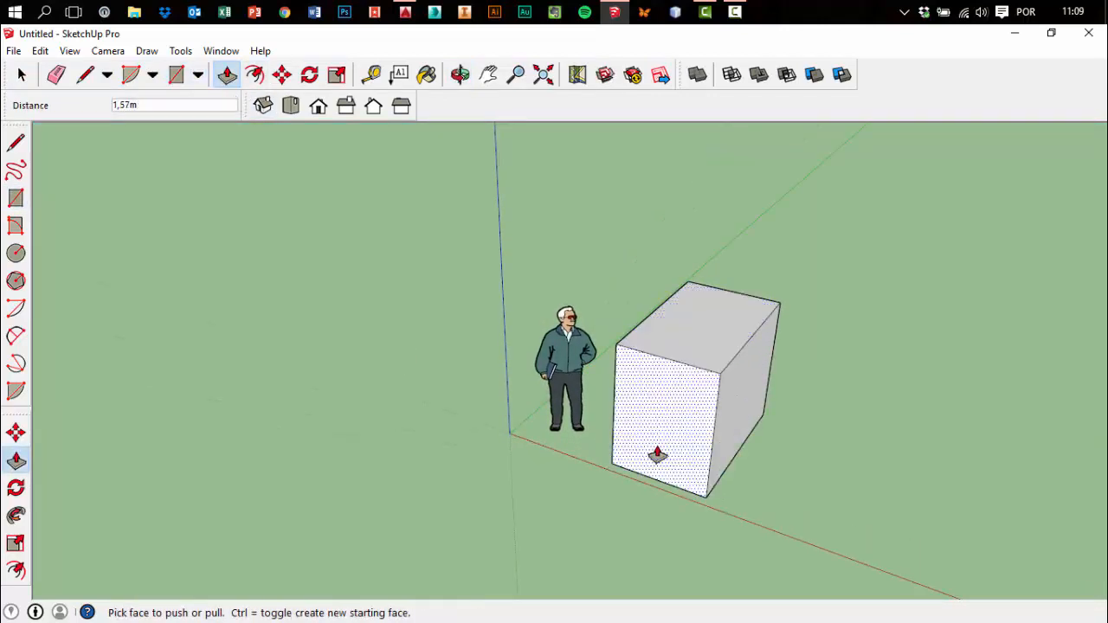
Examine the box beside the scale figure from several angles, selecting and deselecting the figure
{"action": "mouse_move", "coordinate": [658, 453]}
{"action": "middle_mouse_down"}
{"action": "mouse_move", "coordinate": [910, 384]}
{"action": "mouse_move", "coordinate": [623, 323]}
{"action": "mouse_move", "coordinate": [440, 349]}
{"action": "mouse_move", "coordinate": [764, 440]}
{"action": "mouse_move", "coordinate": [780, 360]}
{"action": "mouse_move", "coordinate": [631, 423]}
{"action": "mouse_move", "coordinate": [688, 450]}
{"action": "mouse_move", "coordinate": [658, 455]}
{"action": "middle_mouse_up"}
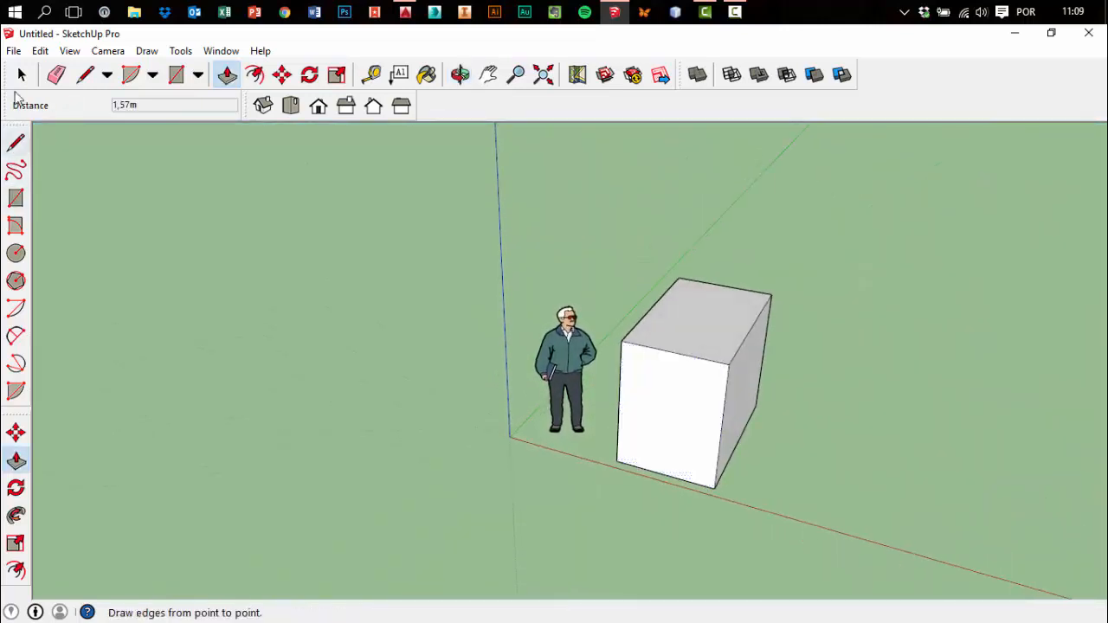
{"action": "key", "text": "space"}
{"action": "middle_click_drag", "start_coordinate": [428, 534], "coordinate": [558, 406]}
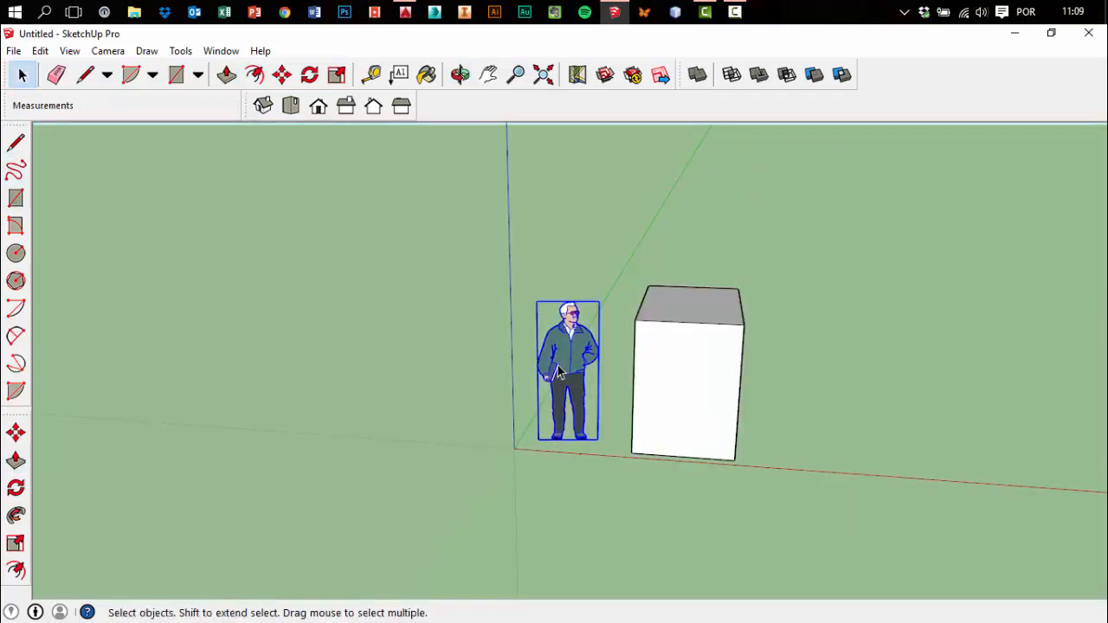
{"action": "middle_click_drag", "start_coordinate": [503, 465], "coordinate": [466, 468]}
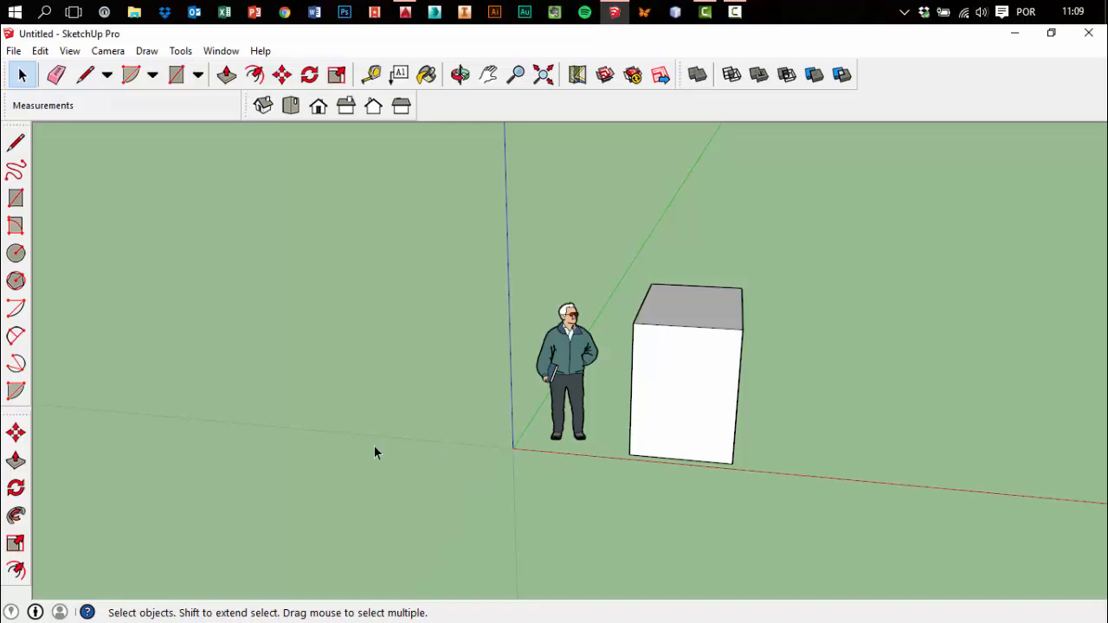
{"action": "left_click", "coordinate": [552, 386]}
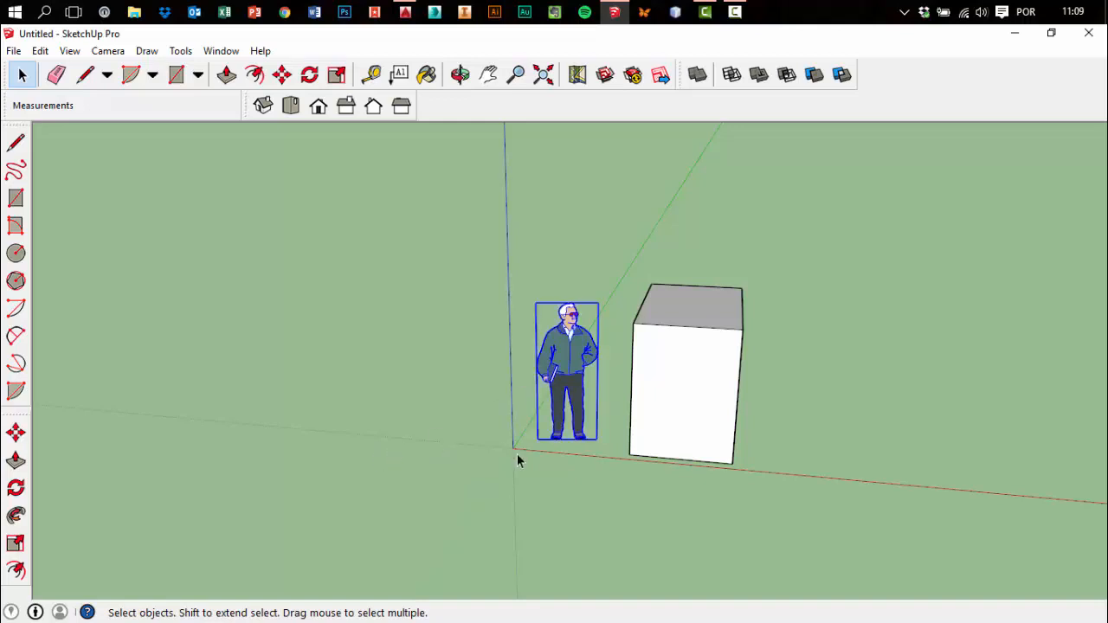
{"action": "middle_click_drag", "start_coordinate": [517, 454], "coordinate": [585, 424]}
{"action": "scroll", "coordinate": [585, 414], "scroll_direction": "up", "scroll_amount": 2}
{"action": "left_click", "coordinate": [381, 412]}
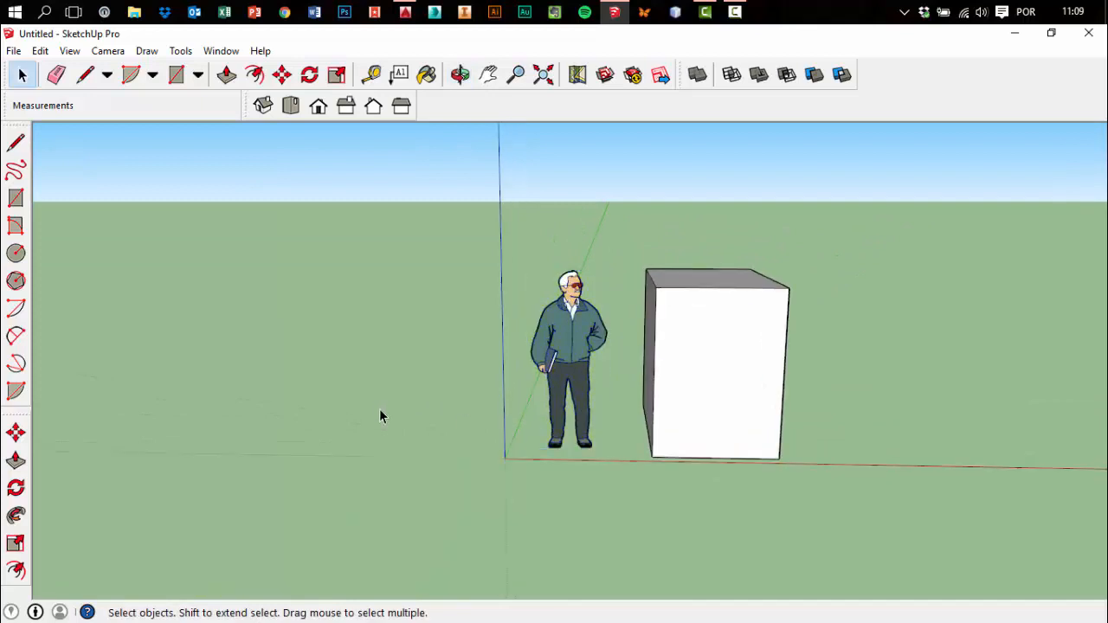
Select the scale figure and the box together and delete both from the model
{"action": "middle_click_drag", "start_coordinate": [370, 462], "coordinate": [510, 398]}
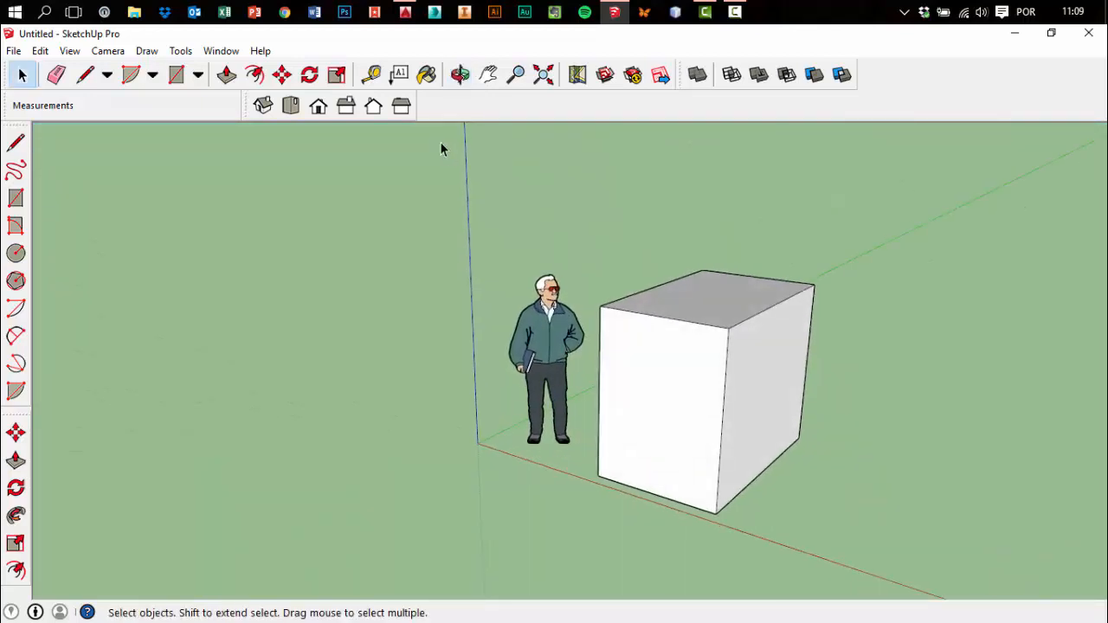
{"action": "middle_click_drag", "start_coordinate": [637, 370], "coordinate": [618, 338]}
{"action": "left_click_drag", "start_coordinate": [372, 185], "coordinate": [1040, 539]}
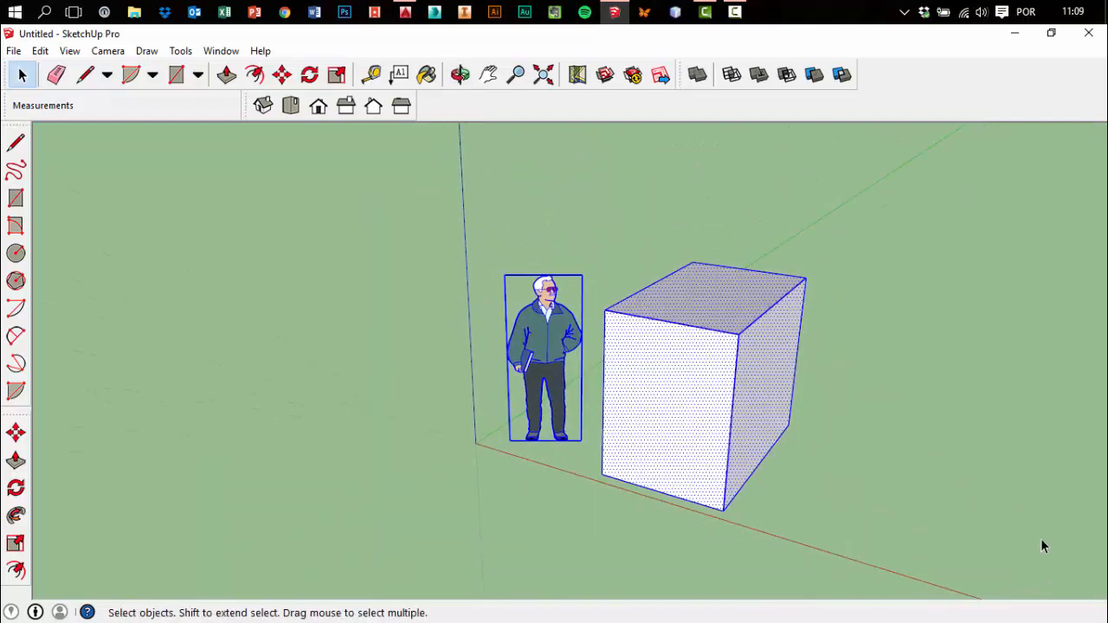
{"action": "key", "text": "Delete"}
{"action": "middle_click_drag", "start_coordinate": [542, 231], "coordinate": [459, 250]}
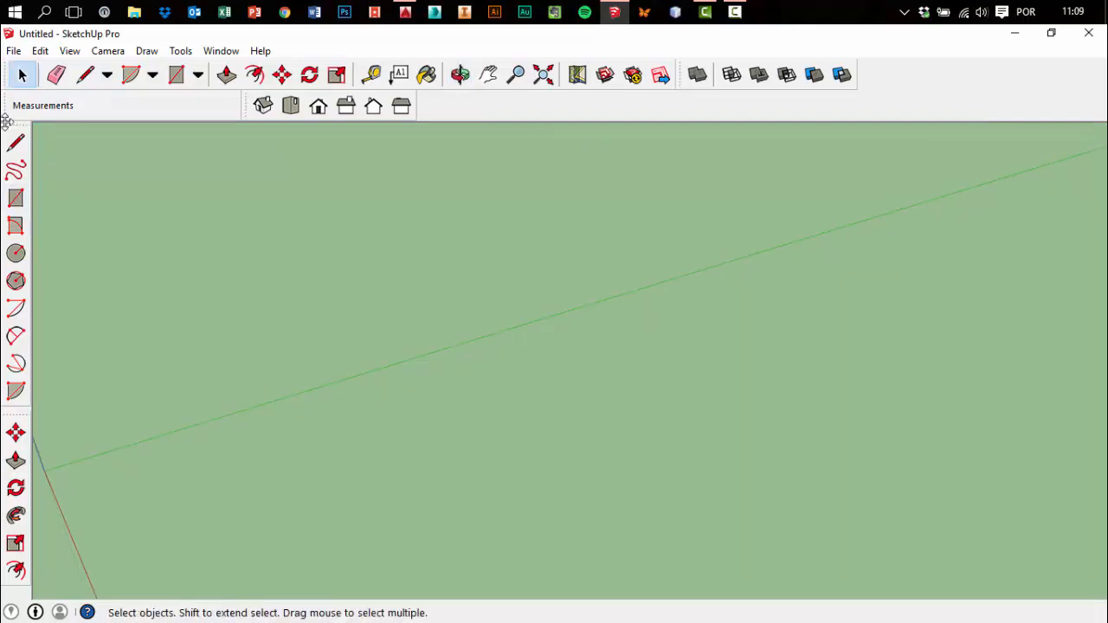
Dock the Measurements toolbar below the drawing area and return it to its place beneath the main toolbar
{"action": "middle_click_drag", "start_coordinate": [324, 304], "coordinate": [386, 271]}
{"action": "left_click", "coordinate": [544, 79]}
{"action": "middle_click_drag", "start_coordinate": [457, 305], "coordinate": [417, 291]}
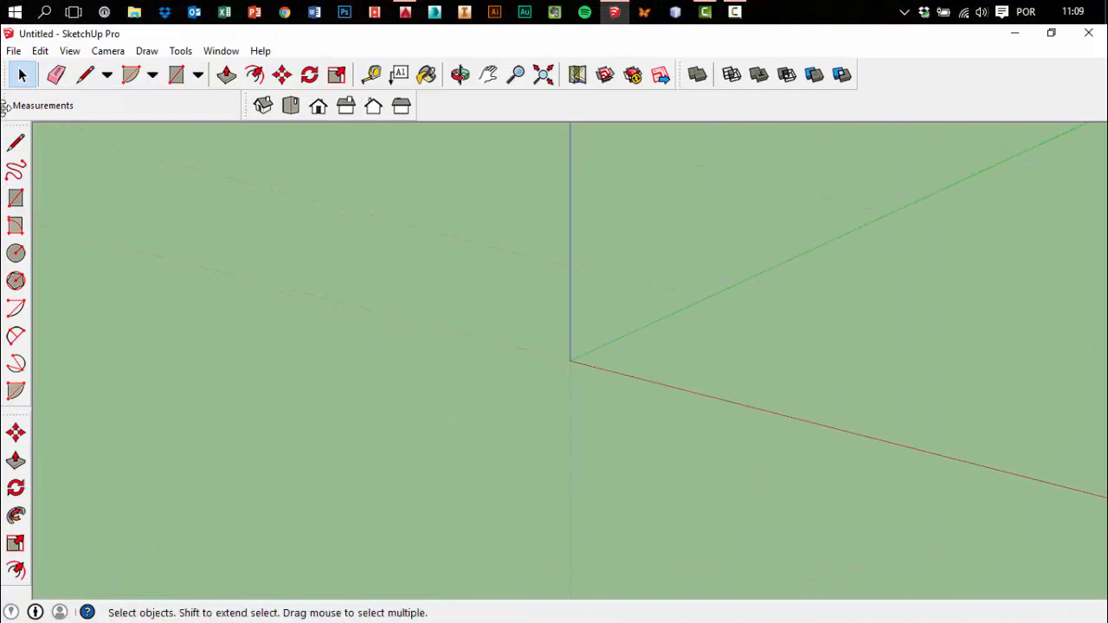
{"action": "left_click_drag", "start_coordinate": [9, 104], "coordinate": [989, 619]}
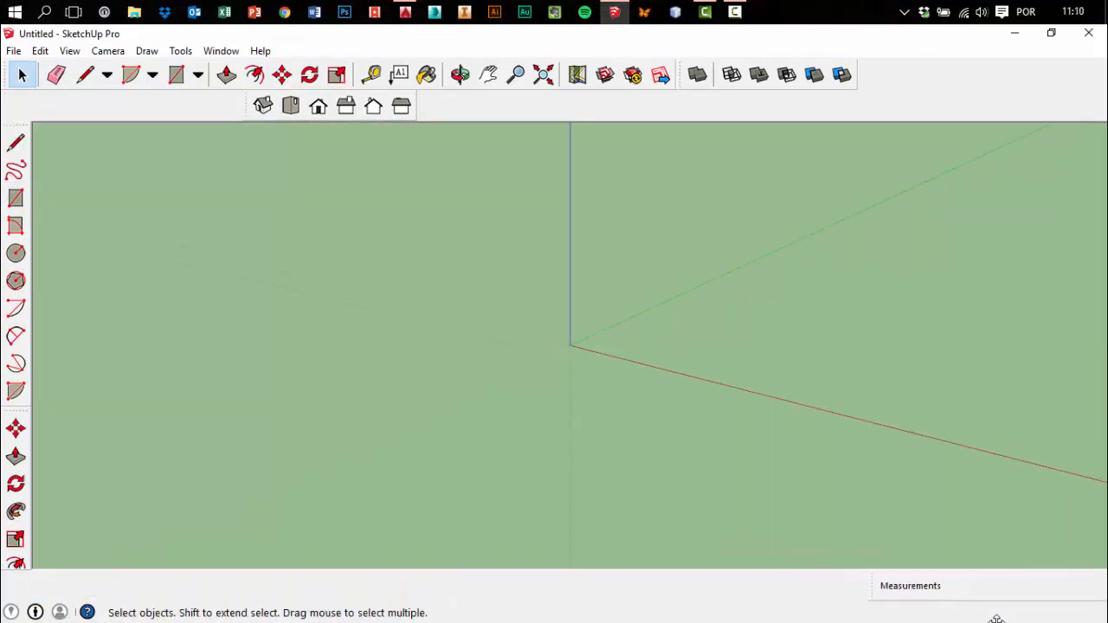
{"action": "mouse_move", "coordinate": [877, 586]}
{"action": "left_mouse_down"}
{"action": "mouse_move", "coordinate": [878, 614]}
{"action": "mouse_move", "coordinate": [871, 586]}
{"action": "left_mouse_up"}
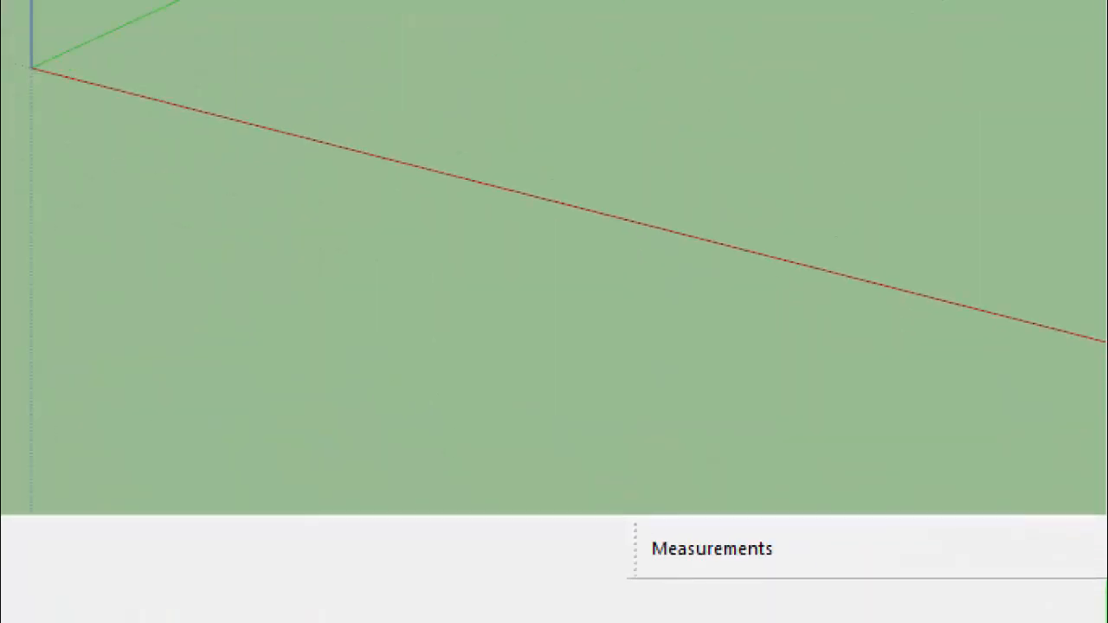
{"action": "mouse_move", "coordinate": [1028, 493]}
{"action": "left_mouse_down"}
{"action": "mouse_move", "coordinate": [969, 457]}
{"action": "mouse_move", "coordinate": [1105, 597]}
{"action": "mouse_move", "coordinate": [965, 432]}
{"action": "left_mouse_up"}
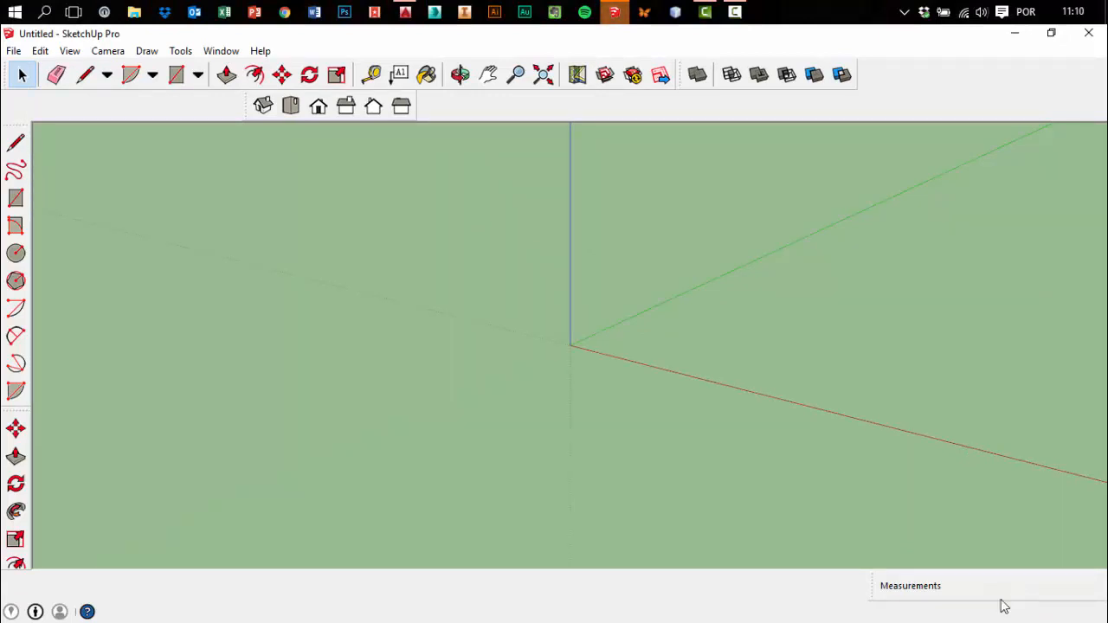
{"action": "left_click_drag", "start_coordinate": [868, 591], "coordinate": [94, 115]}
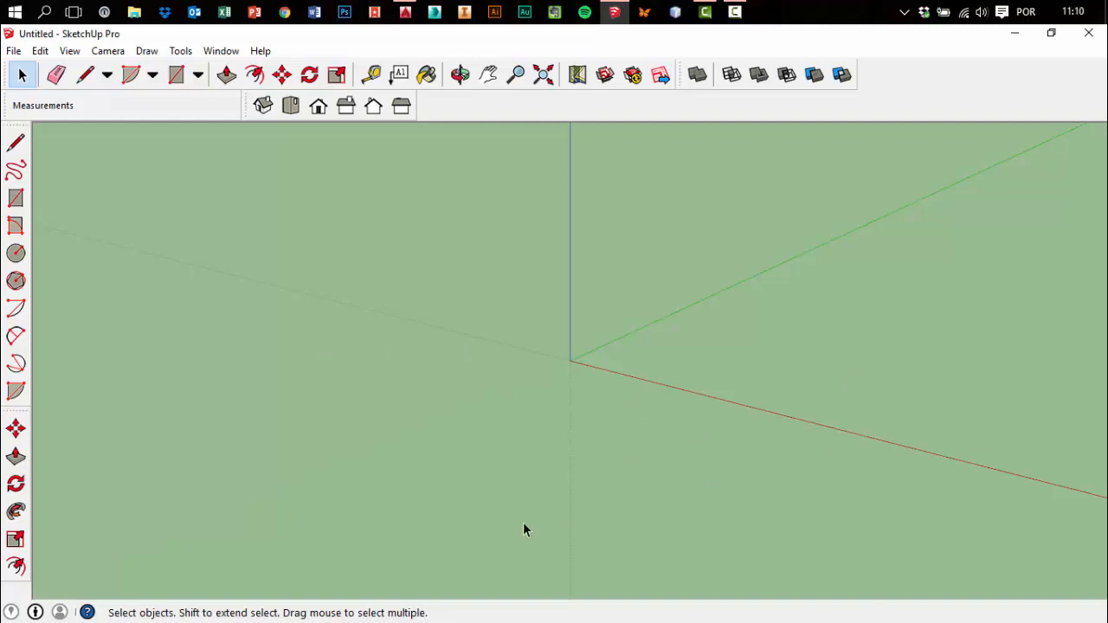
Draw a rectangle about 1.84 by 4.43 m on the ground beside the green axis and pull it up about 1.95 m
{"action": "middle_click_drag", "start_coordinate": [494, 519], "coordinate": [657, 428]}
{"action": "left_click", "coordinate": [175, 75]}
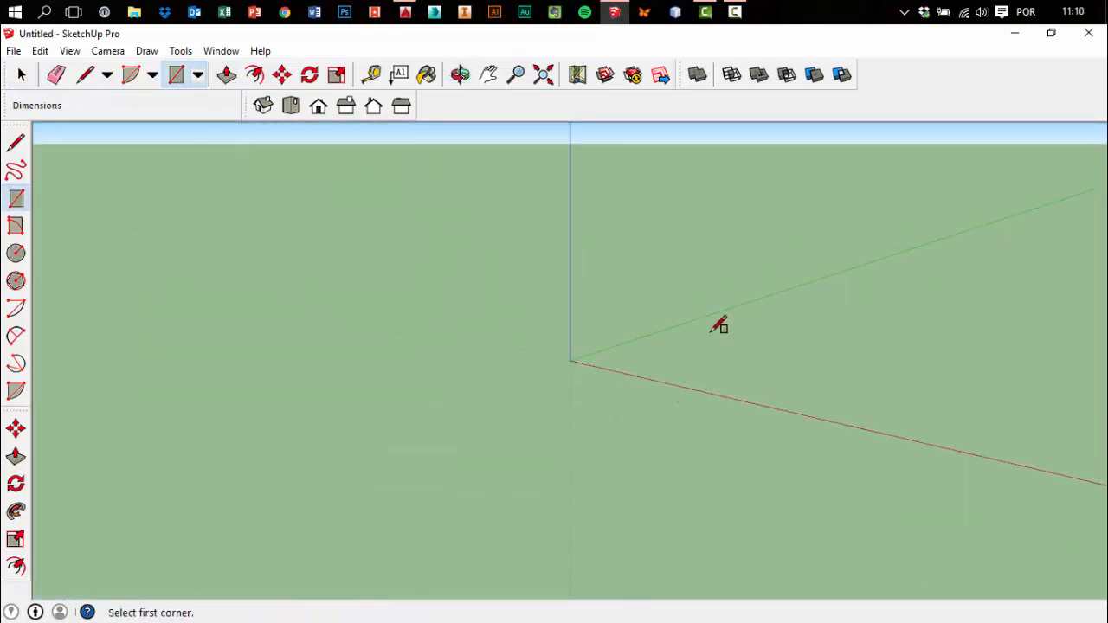
{"action": "left_click", "coordinate": [709, 326]}
{"action": "left_click", "coordinate": [698, 352]}
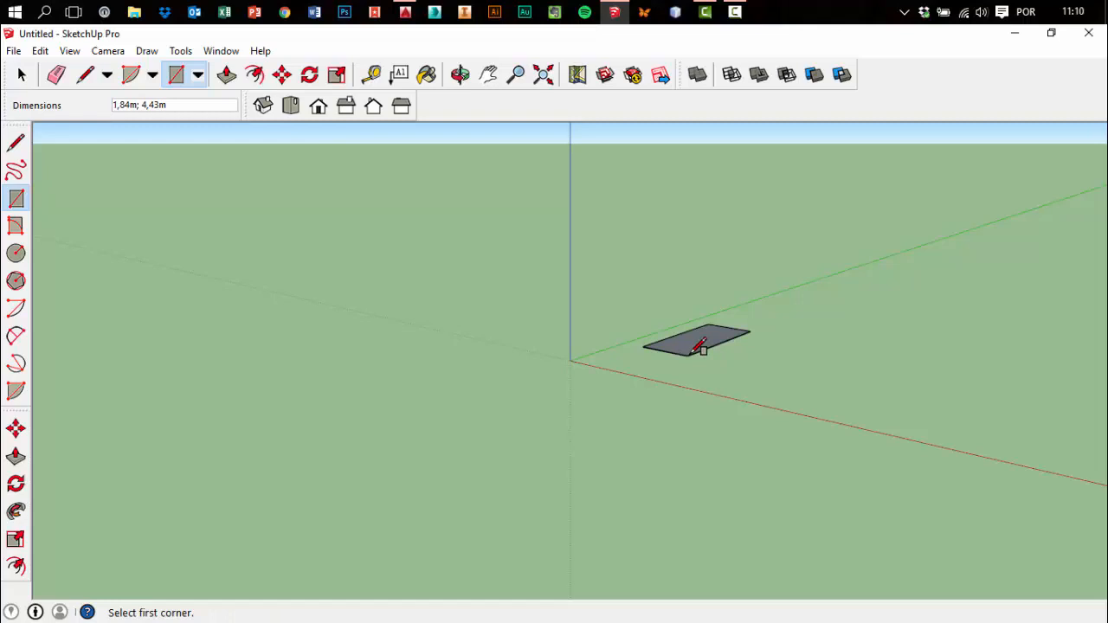
{"action": "left_click", "coordinate": [227, 74]}
{"action": "left_click", "coordinate": [736, 338]}
{"action": "left_click", "coordinate": [722, 314]}
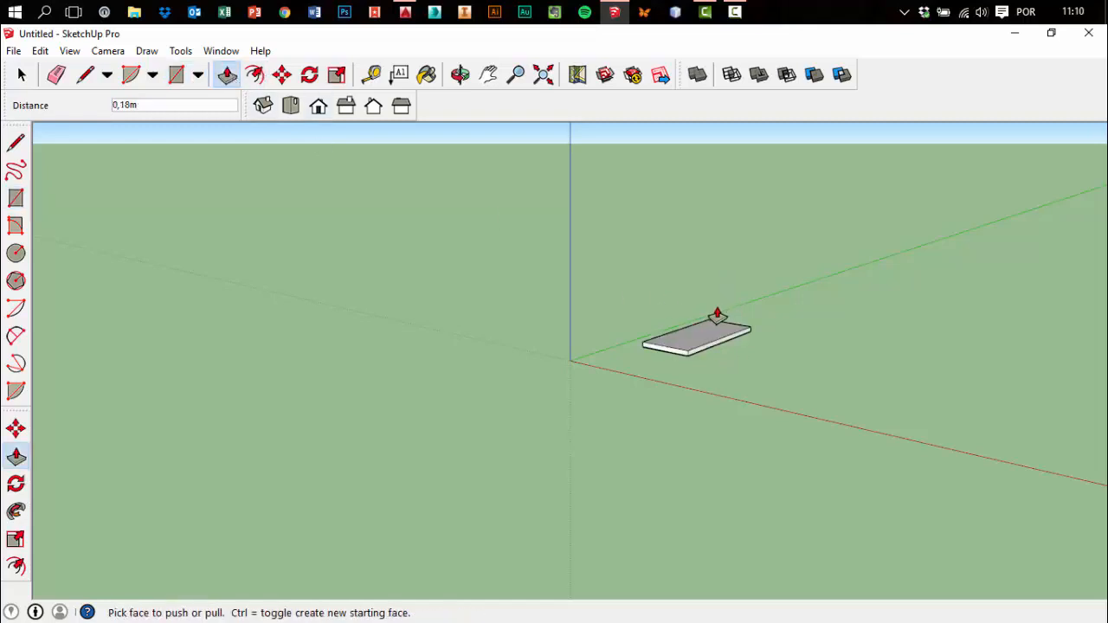
{"action": "key", "text": "ctrl+z"}
{"action": "left_click", "coordinate": [716, 338]}
{"action": "left_click", "coordinate": [719, 278]}
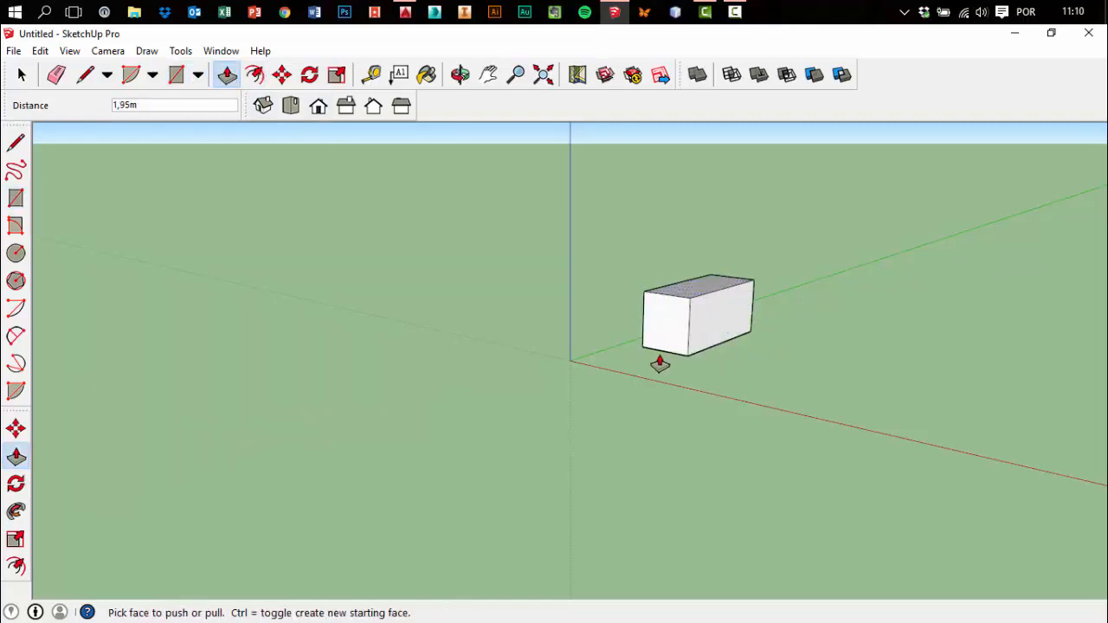
Draw a second rectangle about 3.36 by 5.44 m across the origin from the first box and pull it up about 4.38 m
{"action": "scroll", "coordinate": [641, 367], "scroll_direction": "down", "scroll_amount": 4}
{"action": "middle_click_drag", "start_coordinate": [766, 316], "coordinate": [685, 391]}
{"action": "left_click", "coordinate": [177, 75]}
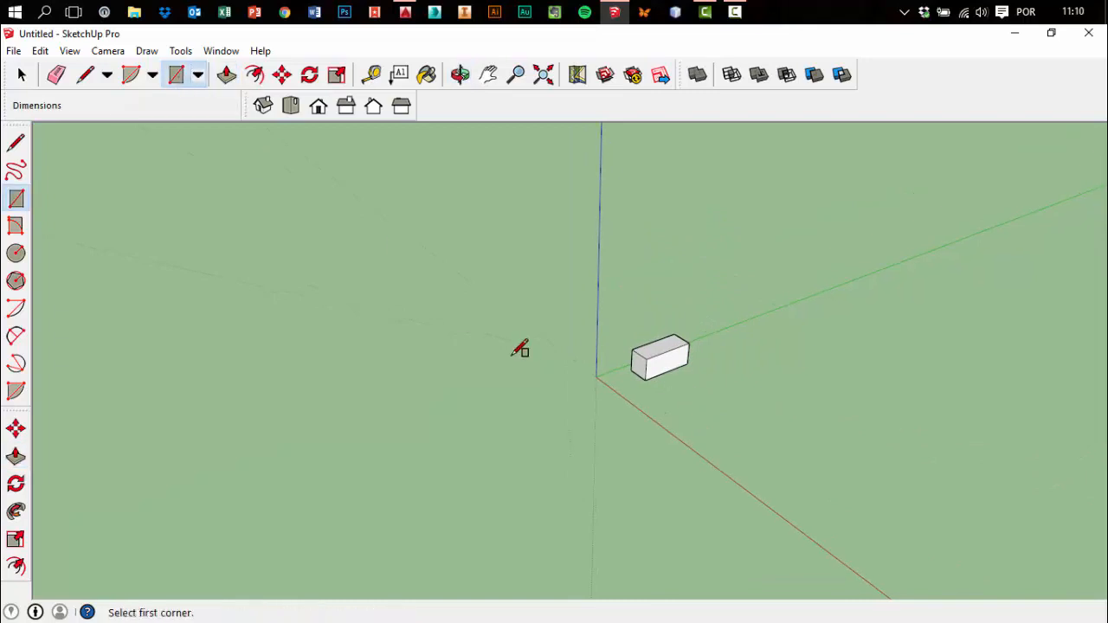
{"action": "left_click", "coordinate": [425, 322]}
{"action": "left_click", "coordinate": [392, 351]}
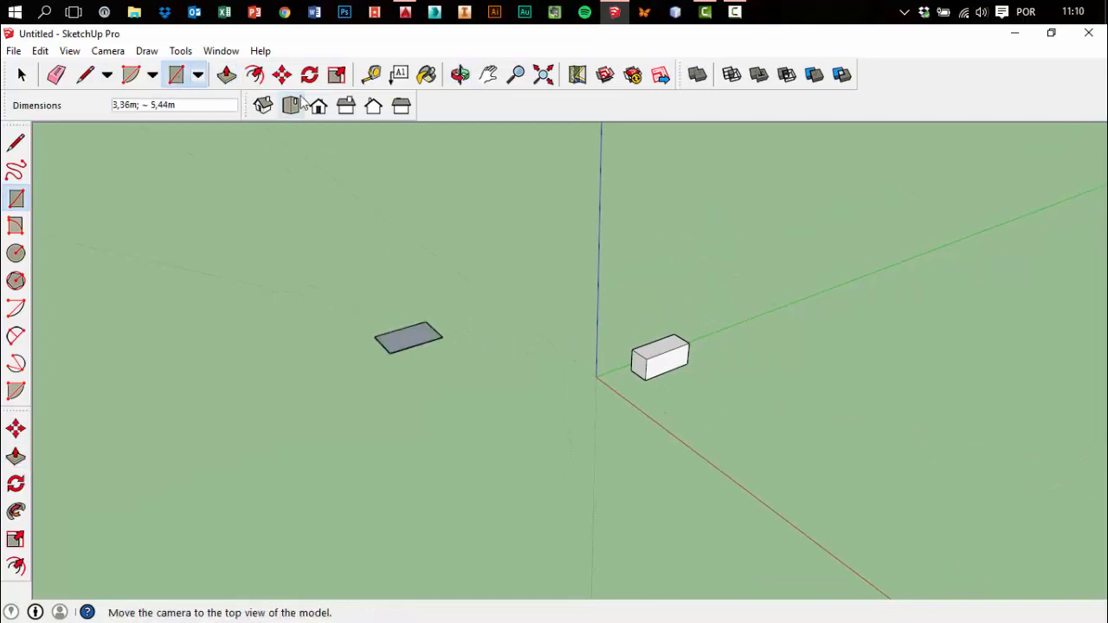
{"action": "left_click", "coordinate": [225, 75]}
{"action": "middle_click_drag", "start_coordinate": [514, 395], "coordinate": [450, 346]}
{"action": "left_click", "coordinate": [430, 350]}
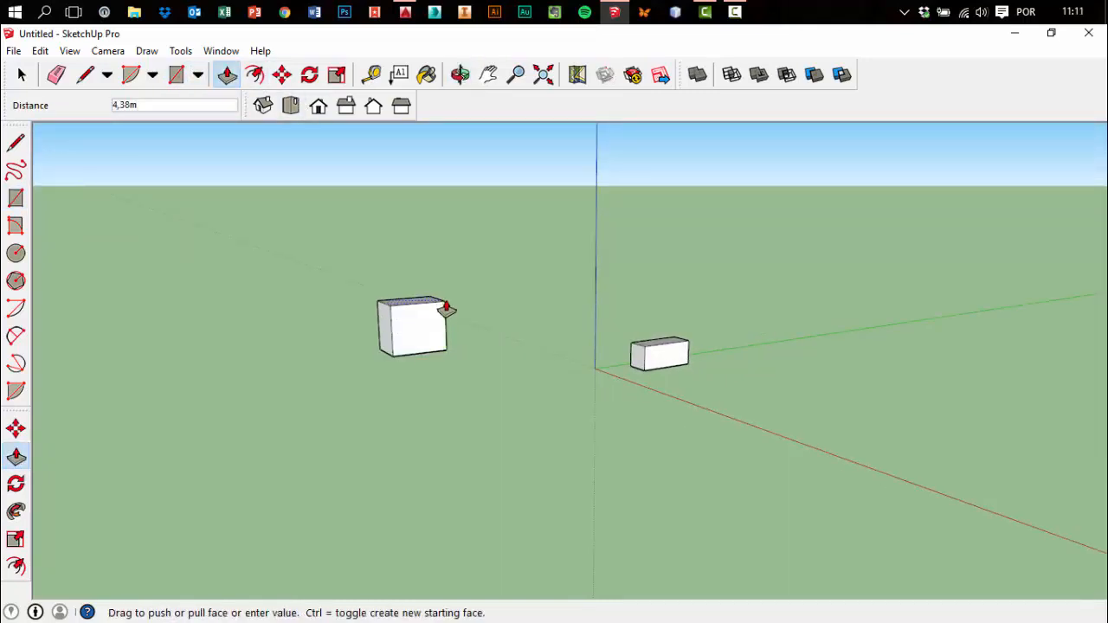
{"action": "left_click", "coordinate": [445, 311]}
{"action": "left_click", "coordinate": [21, 82]}
Orbit around the two boxes with the Orbit tool to examine them from several sides and heights
{"action": "mouse_move", "coordinate": [556, 431]}
{"action": "middle_mouse_down"}
{"action": "mouse_move", "coordinate": [618, 520]}
{"action": "mouse_move", "coordinate": [578, 485]}
{"action": "mouse_move", "coordinate": [707, 259]}
{"action": "mouse_move", "coordinate": [450, 106]}
{"action": "mouse_move", "coordinate": [574, 341]}
{"action": "mouse_move", "coordinate": [539, 522]}
{"action": "mouse_move", "coordinate": [576, 403]}
{"action": "mouse_move", "coordinate": [573, 423]}
{"action": "middle_mouse_up"}
{"action": "left_click", "coordinate": [514, 75]}
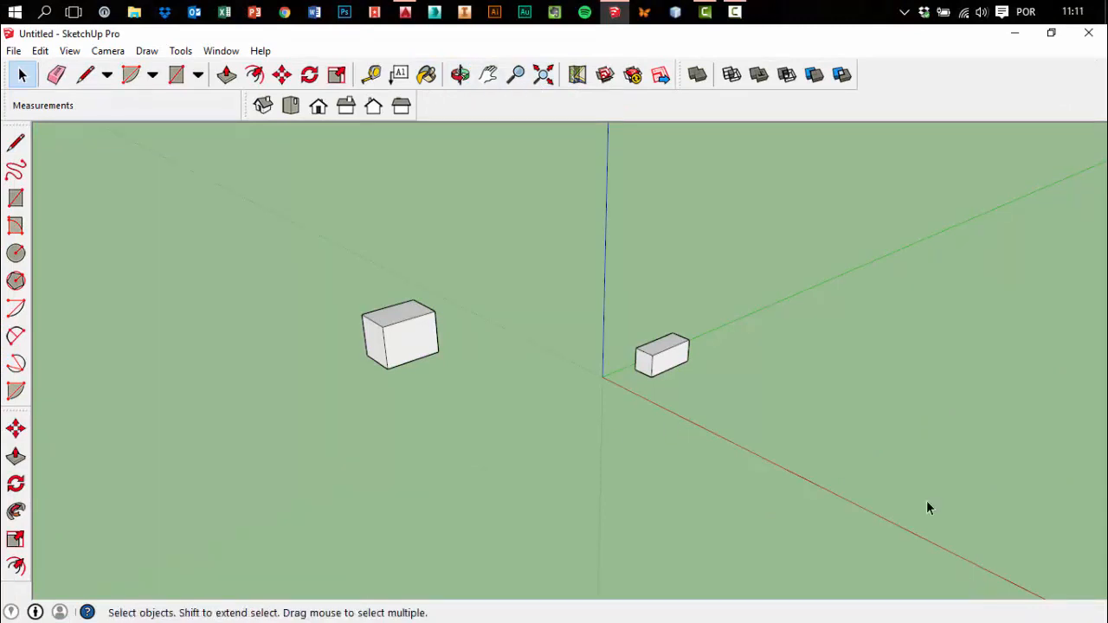
{"action": "middle_click_drag", "start_coordinate": [808, 427], "coordinate": [846, 429]}
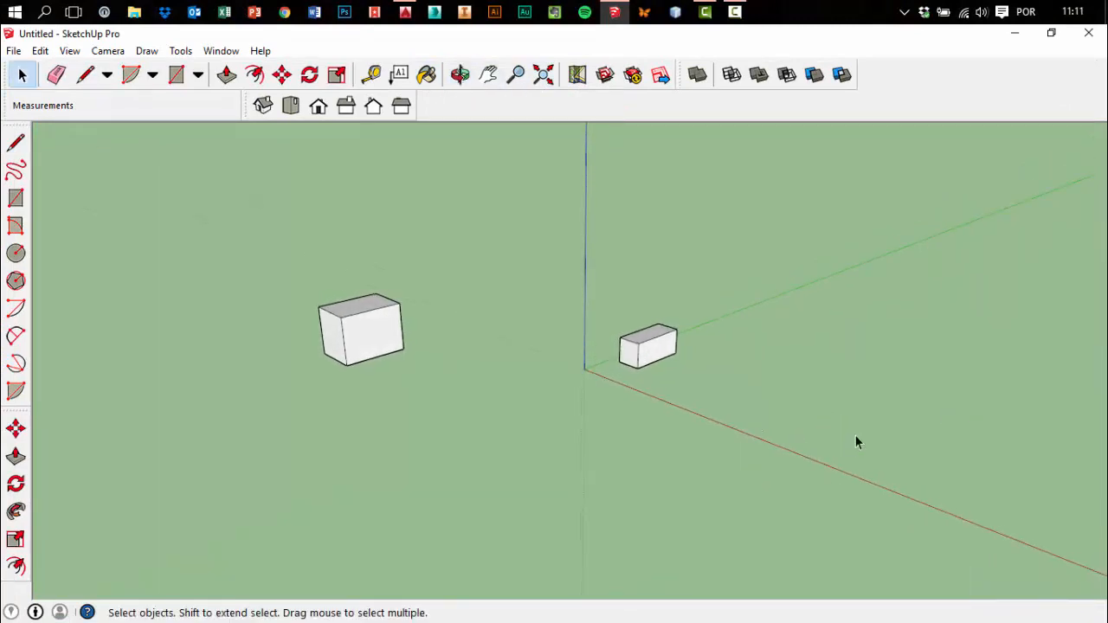
{"action": "left_click", "coordinate": [460, 75]}
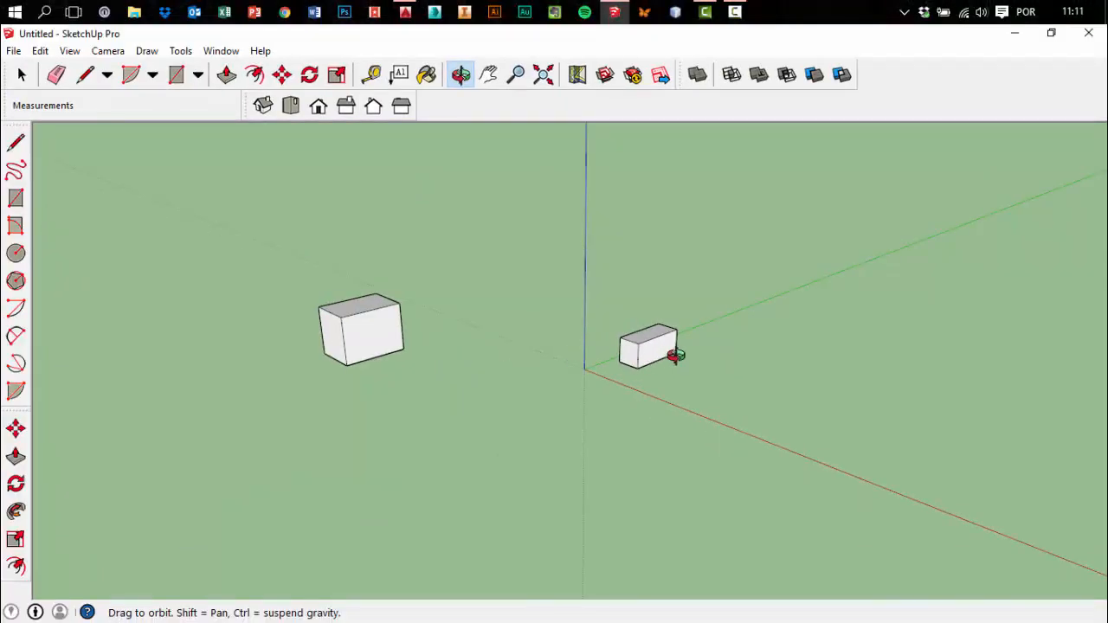
{"action": "left_click_drag", "start_coordinate": [676, 355], "coordinate": [811, 558]}
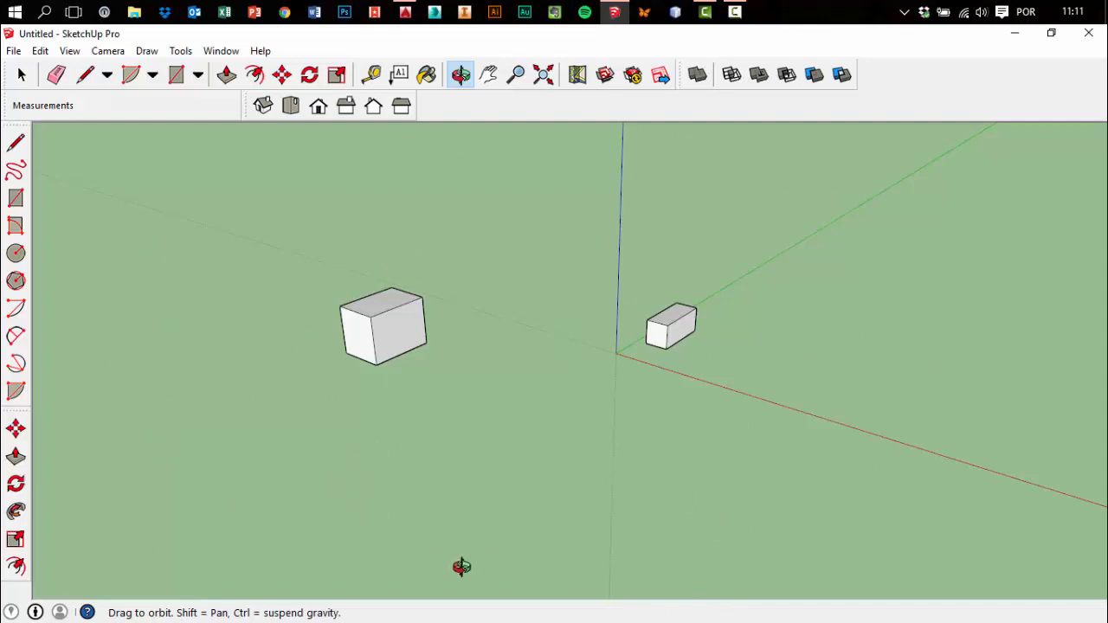
{"action": "left_click_drag", "start_coordinate": [1048, 574], "coordinate": [510, 237]}
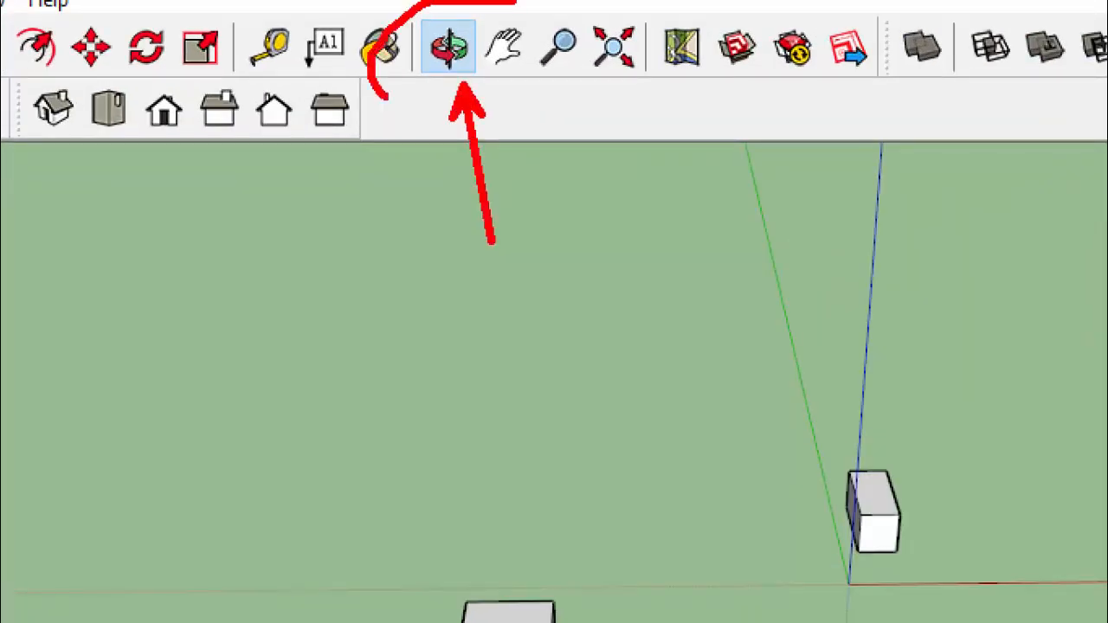
{"action": "key", "text": "space"}
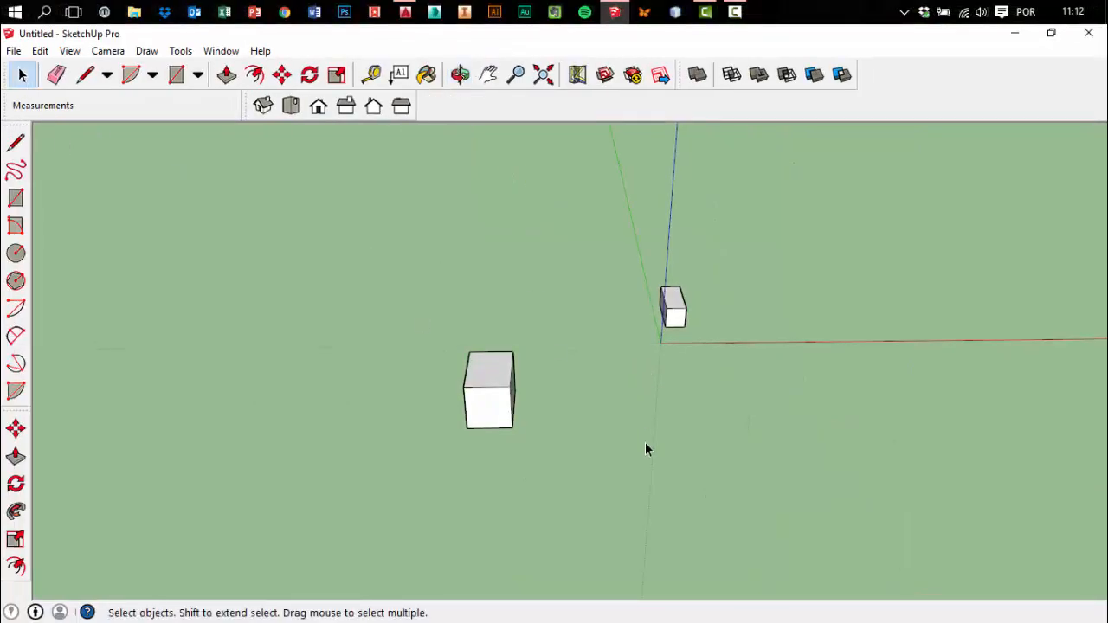
{"action": "left_click_drag", "start_coordinate": [595, 477], "coordinate": [731, 440]}
{"action": "key", "text": "space"}
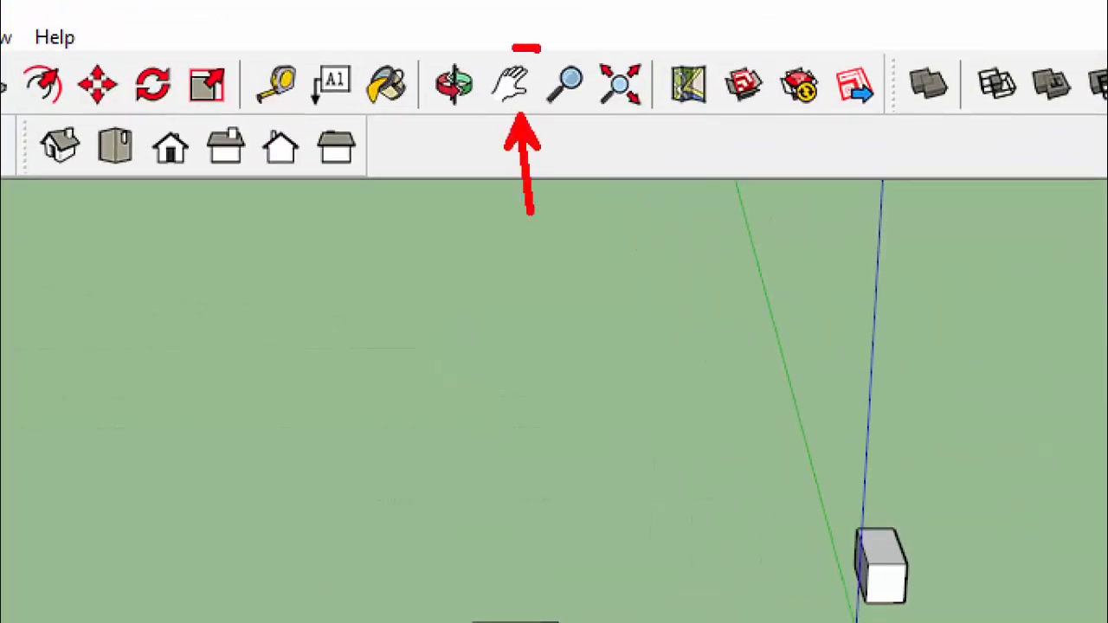
Pan the view across the two boxes with the Pan tool and look at them from another side
{"action": "left_click", "coordinate": [513, 84]}
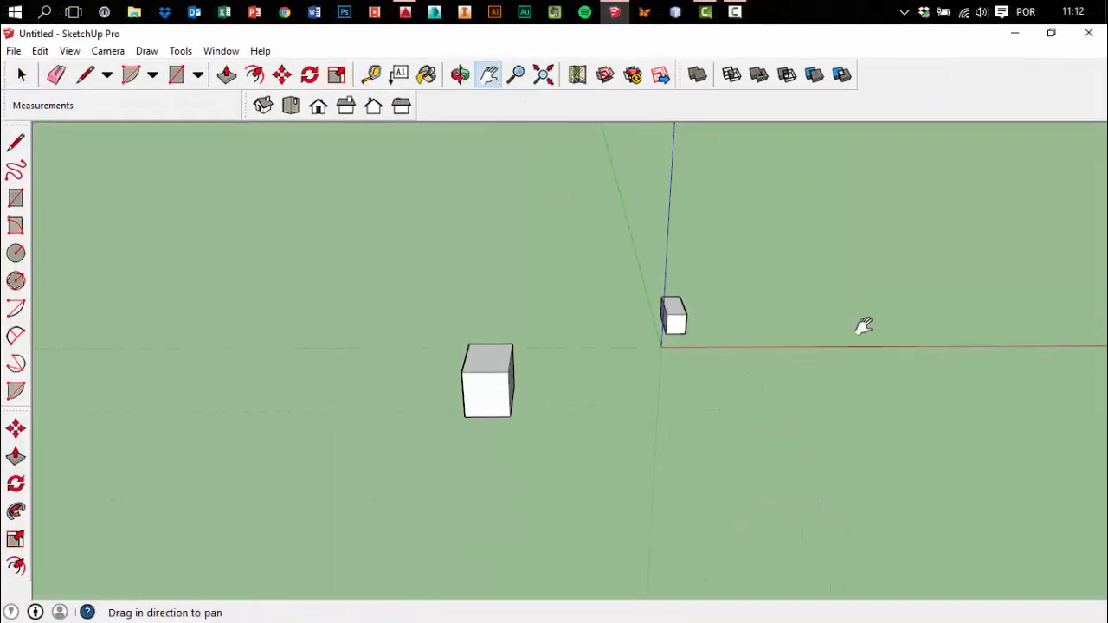
{"action": "mouse_move", "coordinate": [744, 327]}
{"action": "left_mouse_down"}
{"action": "mouse_move", "coordinate": [611, 330]}
{"action": "mouse_move", "coordinate": [79, 263]}
{"action": "mouse_move", "coordinate": [424, 337]}
{"action": "mouse_move", "coordinate": [445, 425]}
{"action": "mouse_move", "coordinate": [777, 286]}
{"action": "mouse_move", "coordinate": [635, 220]}
{"action": "mouse_move", "coordinate": [727, 324]}
{"action": "mouse_move", "coordinate": [657, 366]}
{"action": "mouse_move", "coordinate": [465, 395]}
{"action": "mouse_move", "coordinate": [632, 493]}
{"action": "mouse_move", "coordinate": [611, 525]}
{"action": "mouse_move", "coordinate": [643, 299]}
{"action": "mouse_move", "coordinate": [610, 437]}
{"action": "mouse_move", "coordinate": [596, 448]}
{"action": "mouse_move", "coordinate": [494, 396]}
{"action": "mouse_move", "coordinate": [519, 459]}
{"action": "mouse_move", "coordinate": [830, 387]}
{"action": "mouse_move", "coordinate": [808, 425]}
{"action": "mouse_move", "coordinate": [309, 346]}
{"action": "mouse_move", "coordinate": [703, 322]}
{"action": "mouse_move", "coordinate": [386, 279]}
{"action": "mouse_move", "coordinate": [531, 268]}
{"action": "left_mouse_up"}
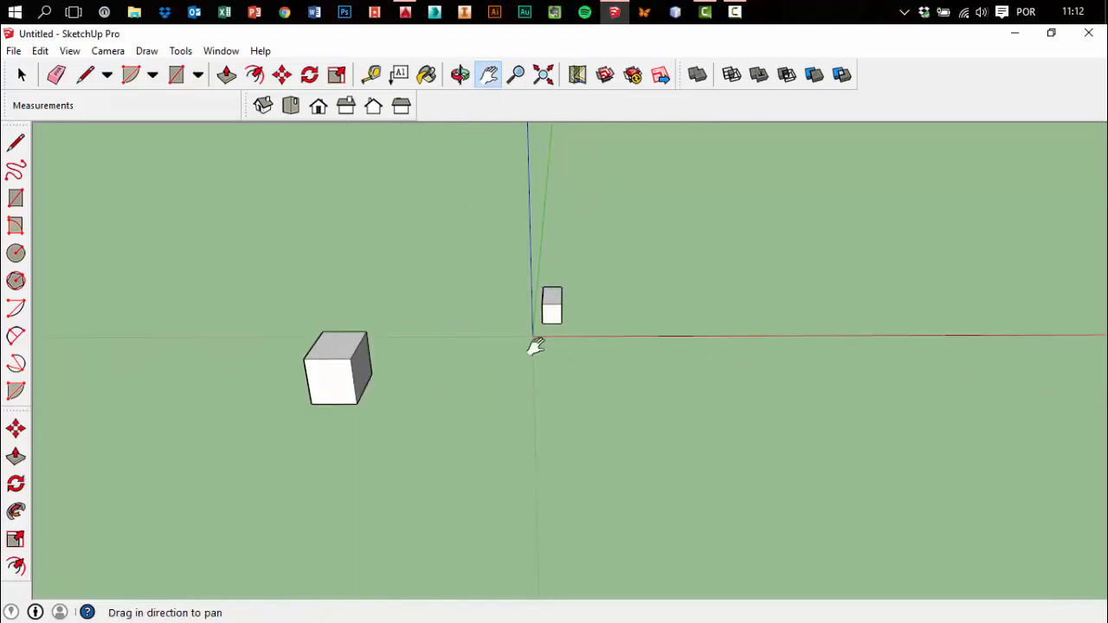
{"action": "left_click", "coordinate": [22, 75]}
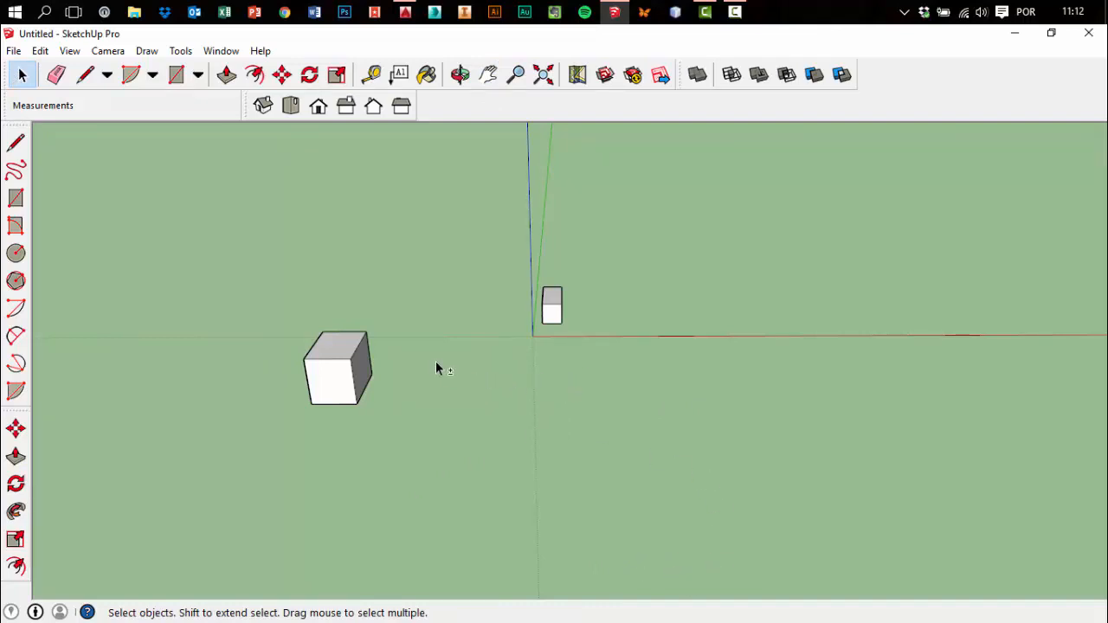
{"action": "middle_click_drag", "start_coordinate": [436, 367], "coordinate": [1049, 417]}
{"action": "middle_click_drag", "start_coordinate": [746, 407], "coordinate": [608, 131]}
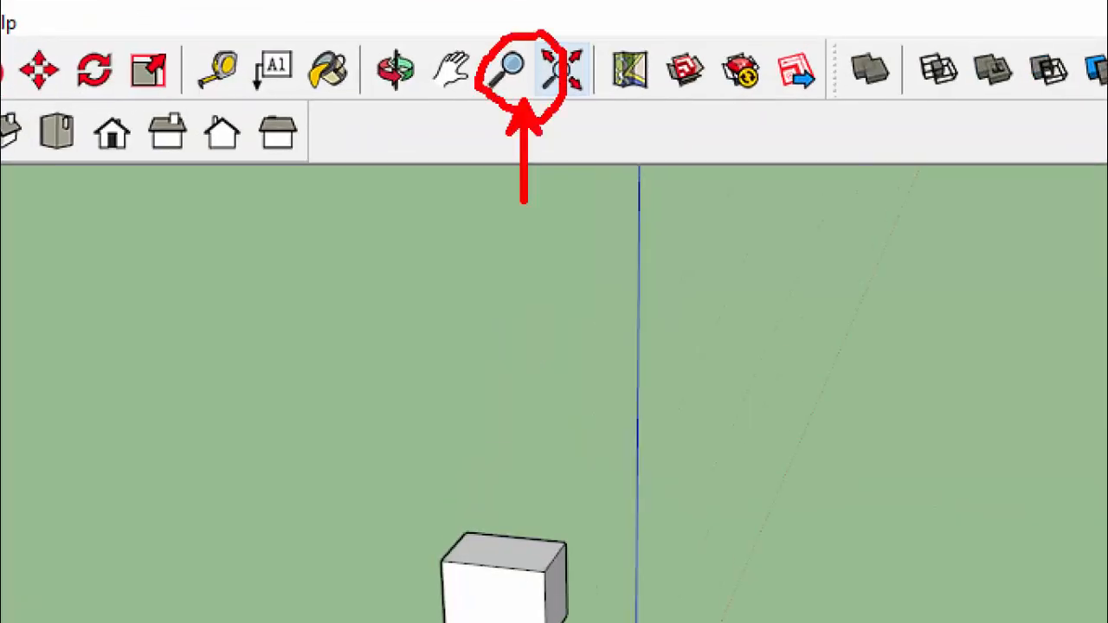
Zoom in and out on the two boxes with the Zoom tool and examine them close up and from afar
{"action": "left_click", "coordinate": [510, 76]}
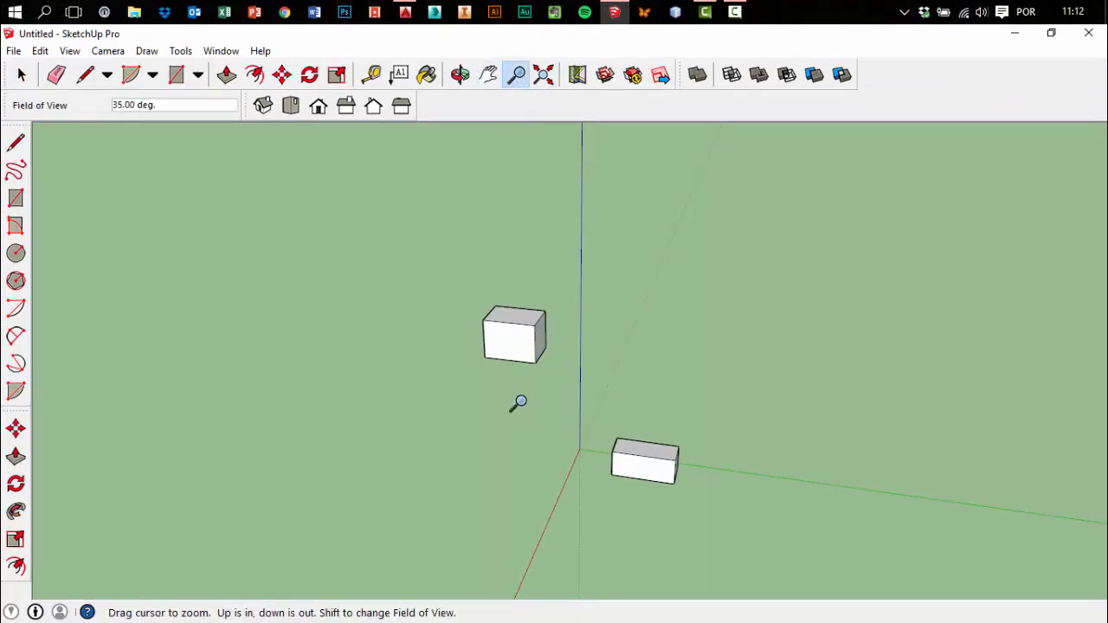
{"action": "mouse_move", "coordinate": [520, 402]}
{"action": "left_mouse_down"}
{"action": "mouse_move", "coordinate": [497, 348]}
{"action": "mouse_move", "coordinate": [522, 99]}
{"action": "mouse_move", "coordinate": [526, 459]}
{"action": "mouse_move", "coordinate": [554, 217]}
{"action": "mouse_move", "coordinate": [502, 576]}
{"action": "mouse_move", "coordinate": [576, 255]}
{"action": "mouse_move", "coordinate": [550, 200]}
{"action": "mouse_move", "coordinate": [608, 544]}
{"action": "mouse_move", "coordinate": [650, 265]}
{"action": "mouse_move", "coordinate": [663, 507]}
{"action": "mouse_move", "coordinate": [510, 468]}
{"action": "mouse_move", "coordinate": [529, 455]}
{"action": "mouse_move", "coordinate": [527, 250]}
{"action": "mouse_move", "coordinate": [546, 349]}
{"action": "mouse_move", "coordinate": [534, 407]}
{"action": "left_mouse_up"}
{"action": "key", "text": "o"}
{"action": "key", "text": "z"}
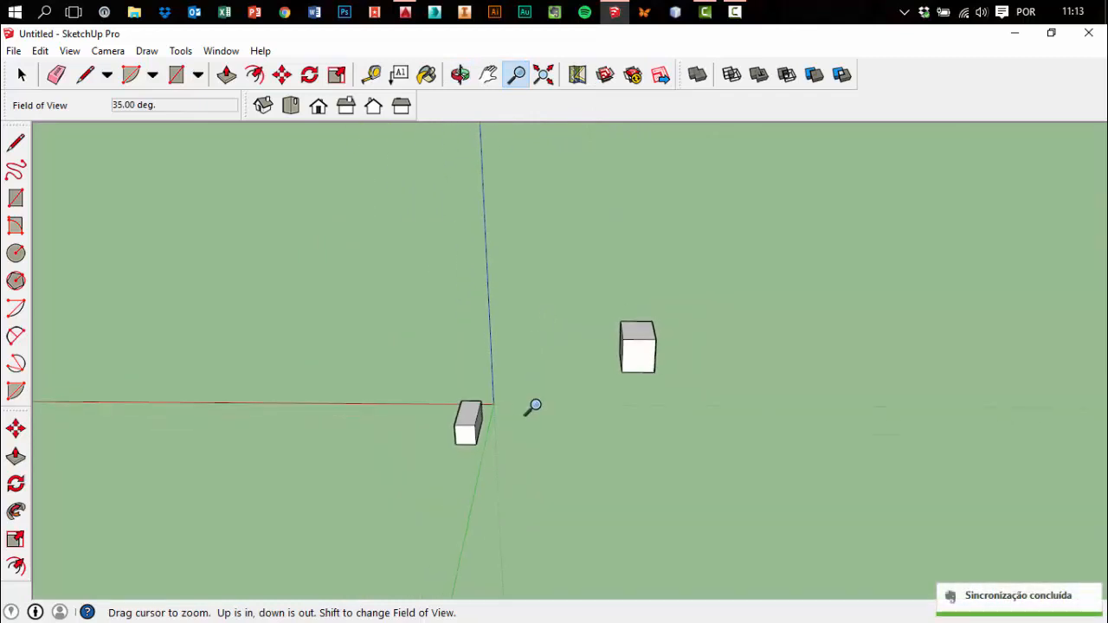
{"action": "key", "text": "l"}
{"action": "key", "text": "space"}
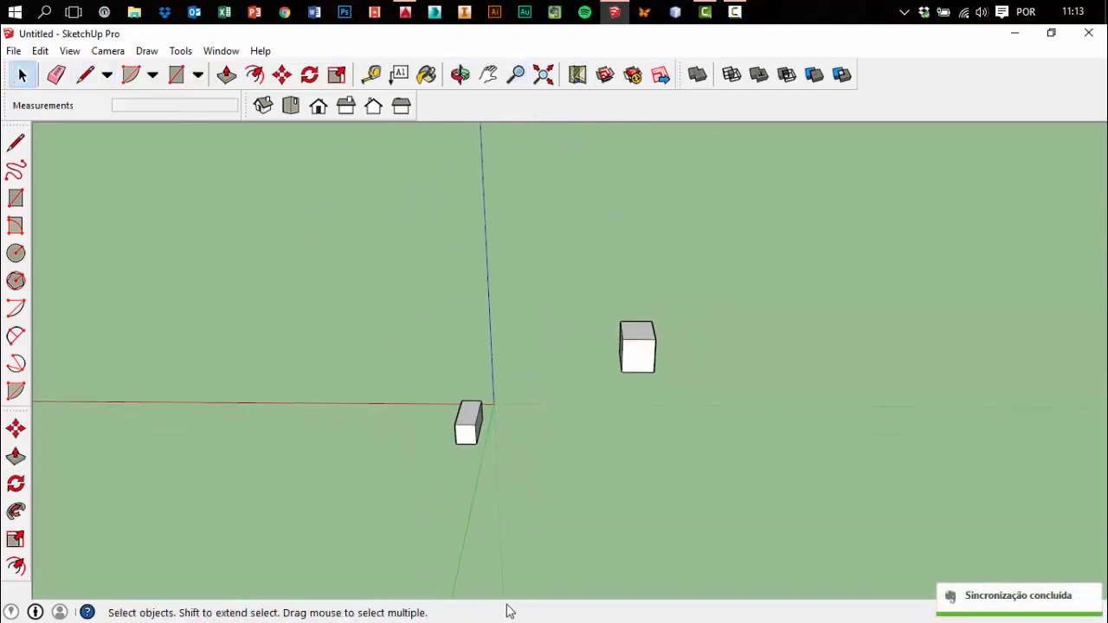
{"action": "scroll", "coordinate": [524, 431], "scroll_direction": "up", "scroll_amount": 4}
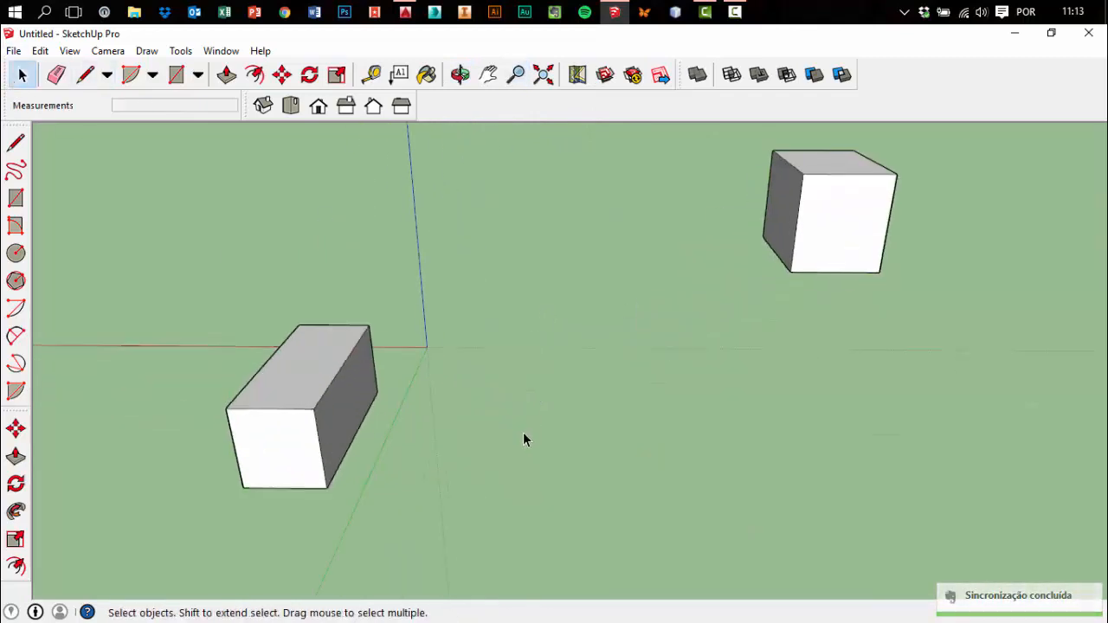
{"action": "scroll", "coordinate": [519, 430], "scroll_direction": "down", "scroll_amount": 5}
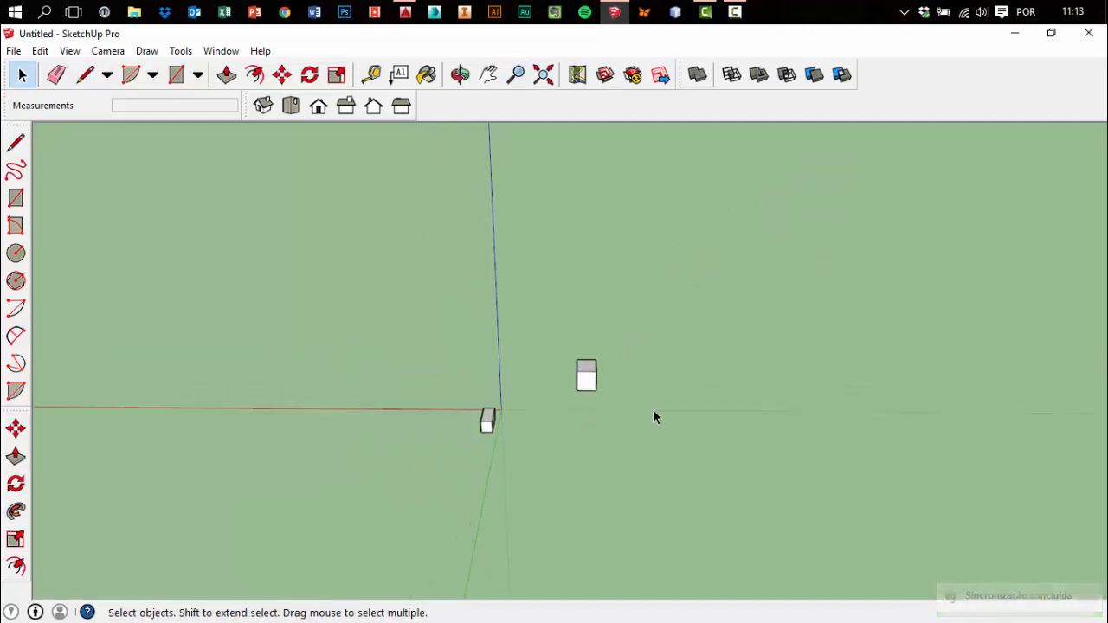
{"action": "middle_click_drag", "start_coordinate": [652, 416], "coordinate": [520, 389]}
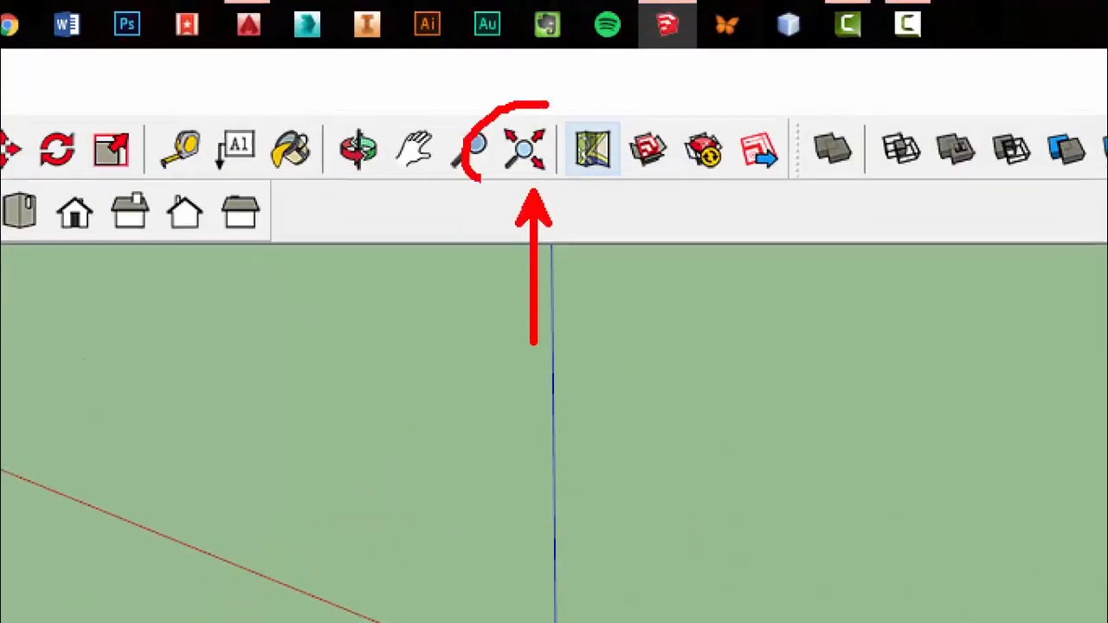
Fit both boxes in the view with Zoom Extents from several viewpoints, including one from below the ground
{"action": "mouse_move", "coordinate": [989, 302]}
{"action": "middle_mouse_down"}
{"action": "mouse_move", "coordinate": [78, 314]}
{"action": "mouse_move", "coordinate": [860, 400]}
{"action": "middle_mouse_up"}
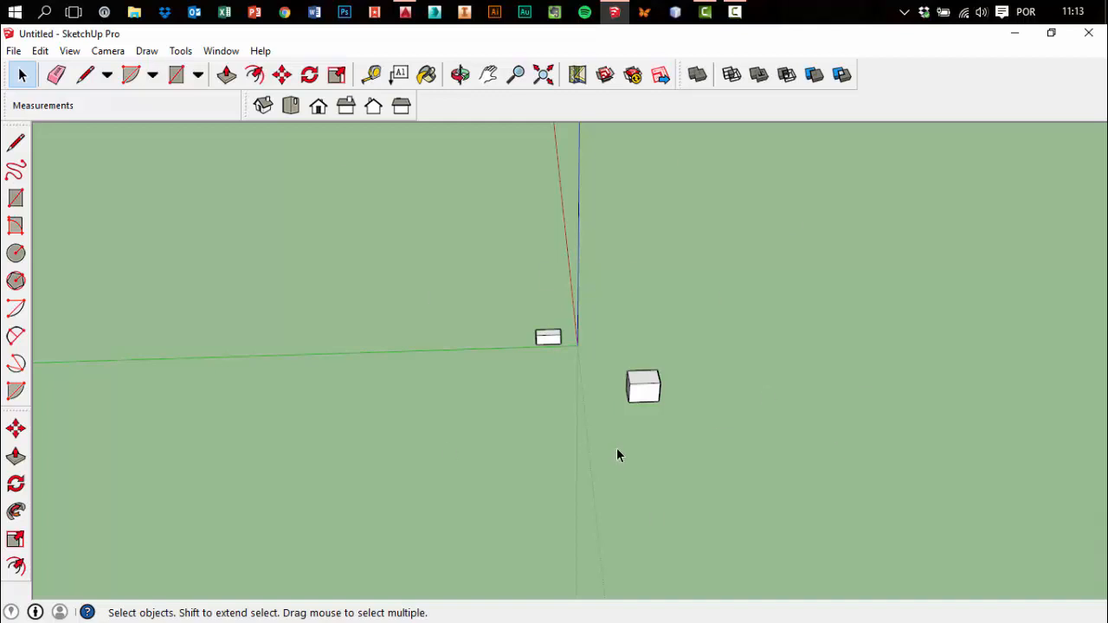
{"action": "left_click", "coordinate": [543, 75]}
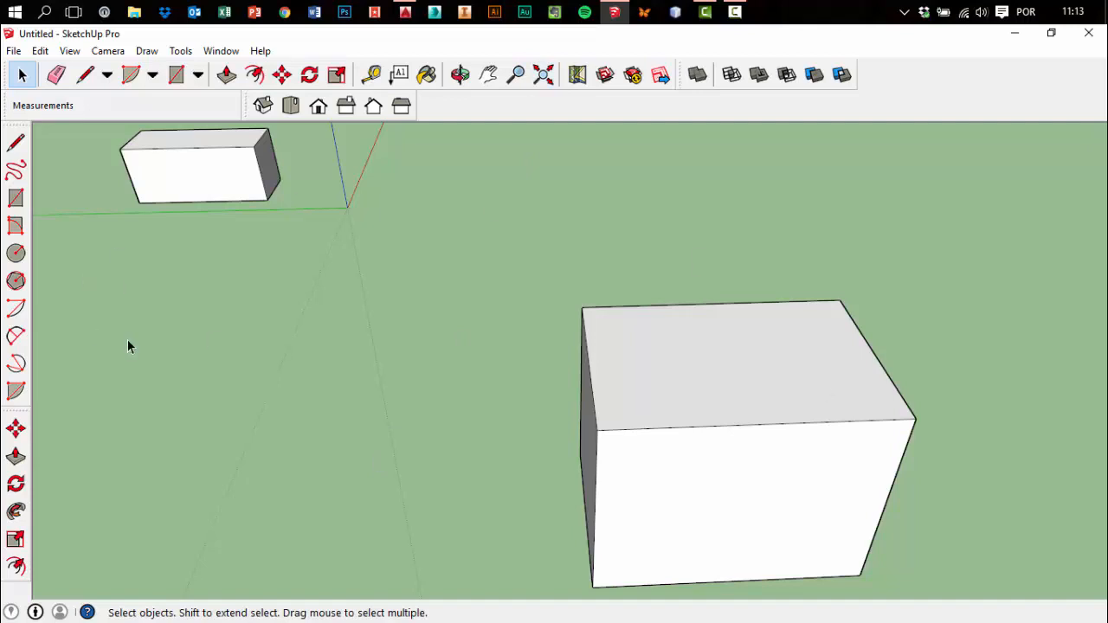
{"action": "scroll", "coordinate": [410, 453], "scroll_direction": "down", "scroll_amount": 3}
{"action": "middle_click_drag", "start_coordinate": [410, 452], "coordinate": [407, 83]}
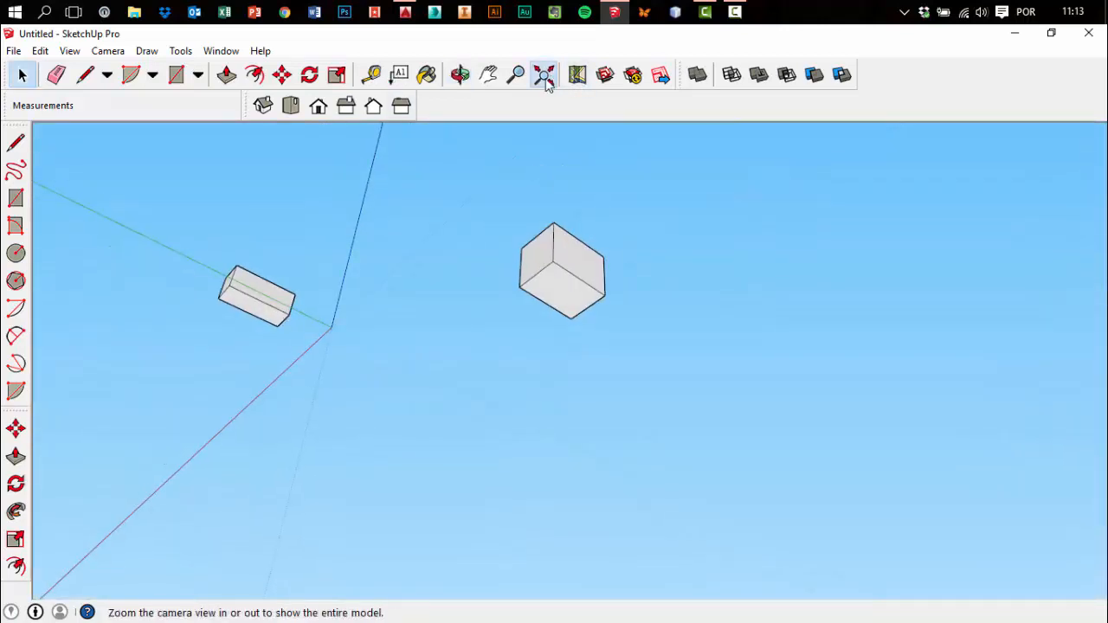
{"action": "left_click", "coordinate": [543, 76]}
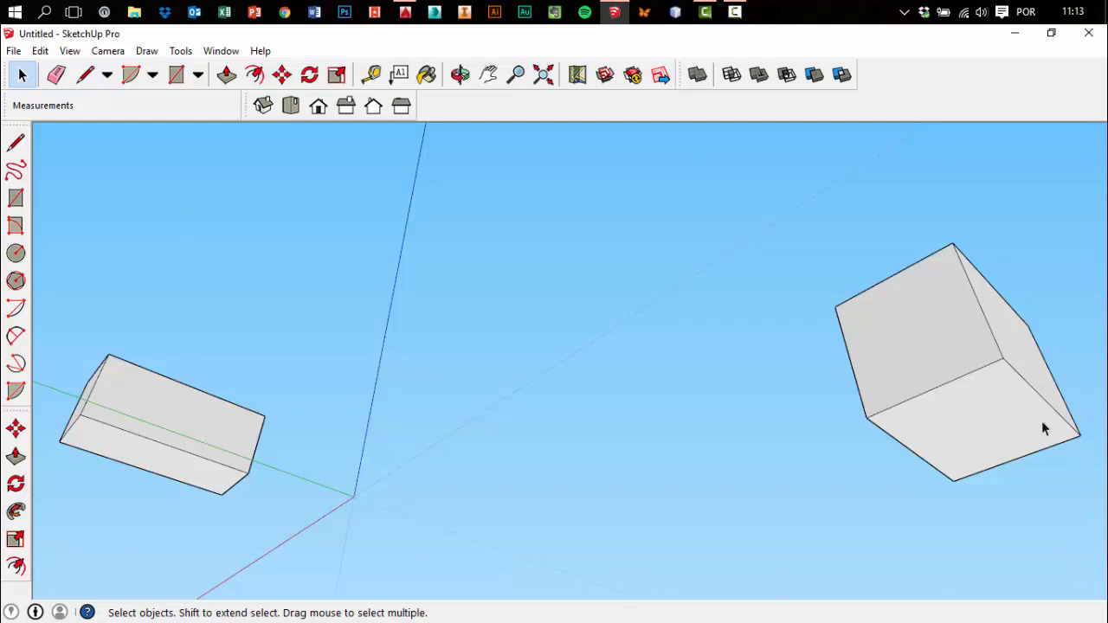
{"action": "scroll", "coordinate": [893, 446], "scroll_direction": "down", "scroll_amount": 10}
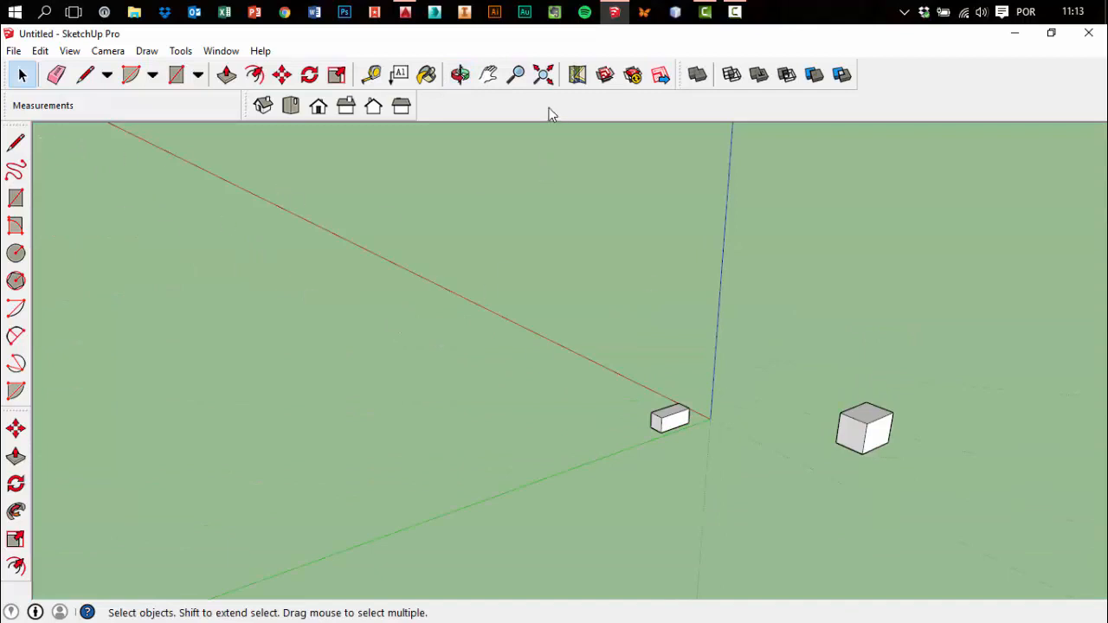
{"action": "left_click", "coordinate": [543, 74]}
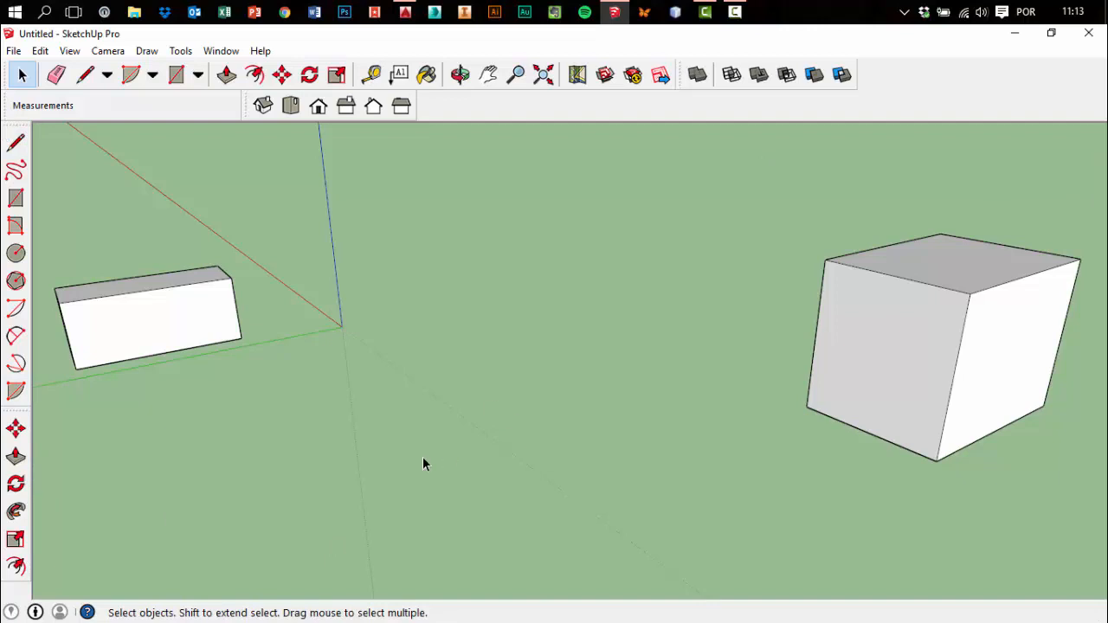
Detach the Views toolbar from the toolbar area and close it
{"action": "middle_click_drag", "start_coordinate": [411, 421], "coordinate": [459, 467]}
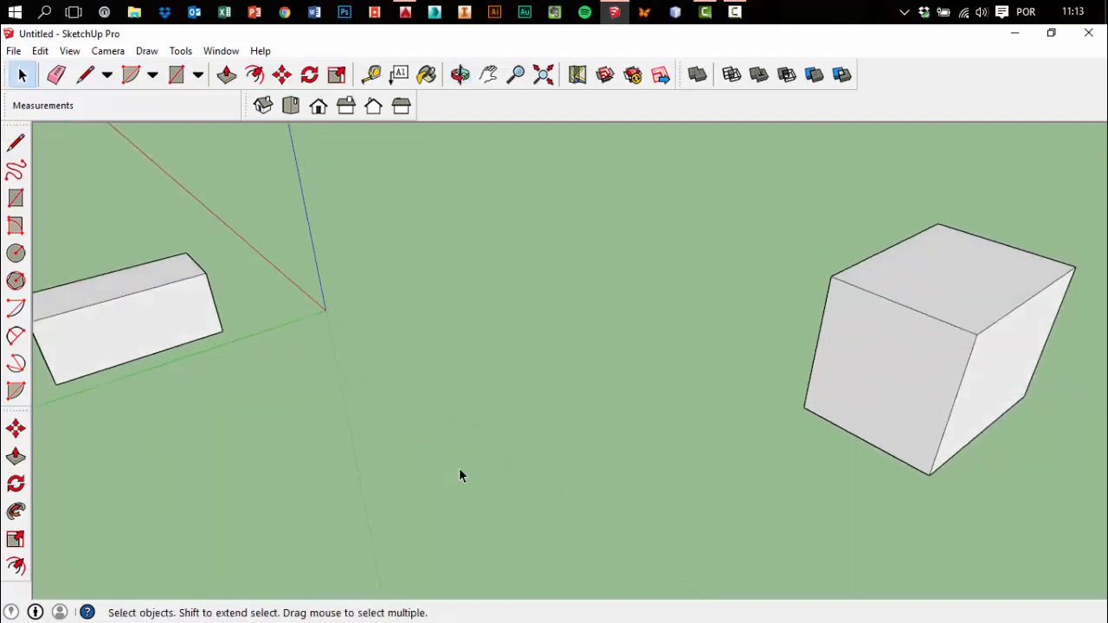
{"action": "scroll", "coordinate": [354, 435], "scroll_direction": "down", "scroll_amount": 3}
{"action": "middle_click_drag", "start_coordinate": [354, 434], "coordinate": [430, 395]}
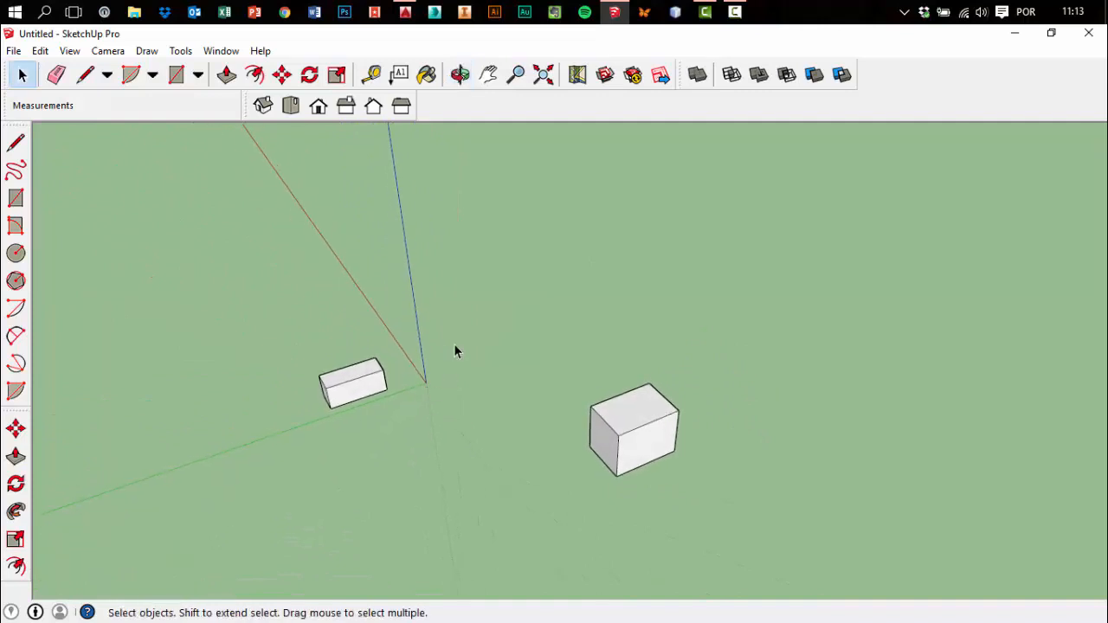
{"action": "left_click_drag", "start_coordinate": [245, 106], "coordinate": [403, 246]}
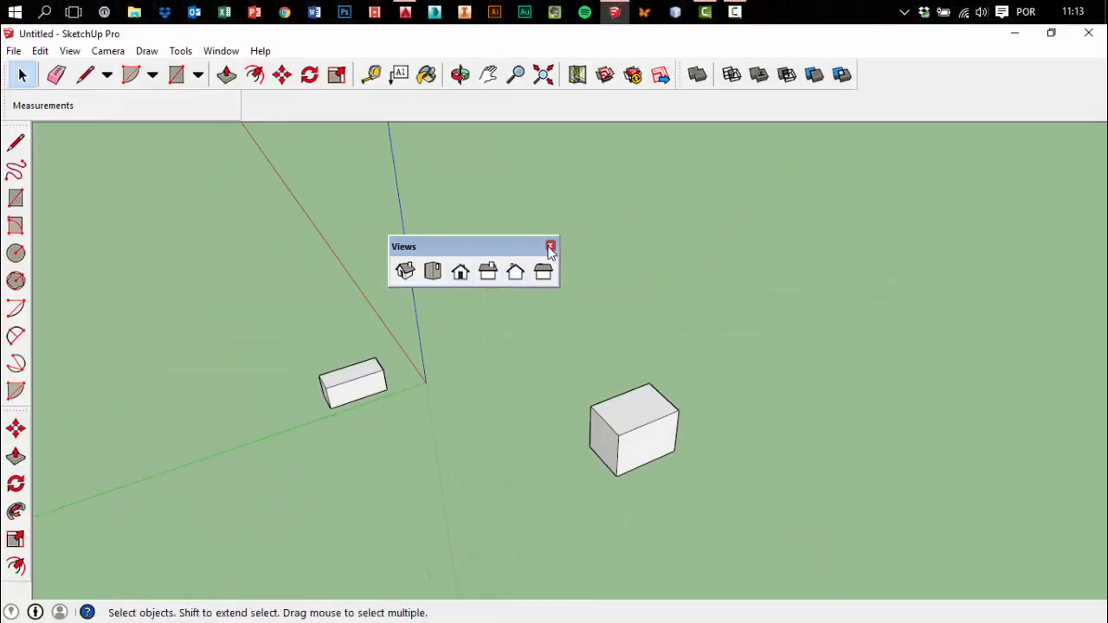
{"action": "left_click", "coordinate": [650, 235]}
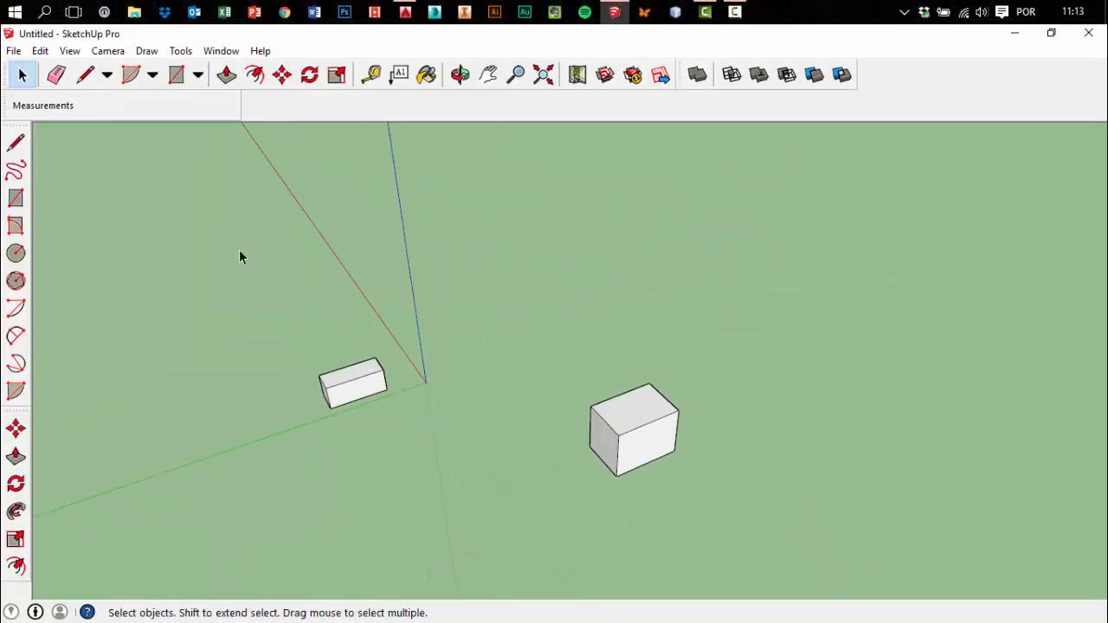
Show the Views toolbar again and float it over the upper part of the drawing area
{"action": "right_click", "coordinate": [892, 87]}
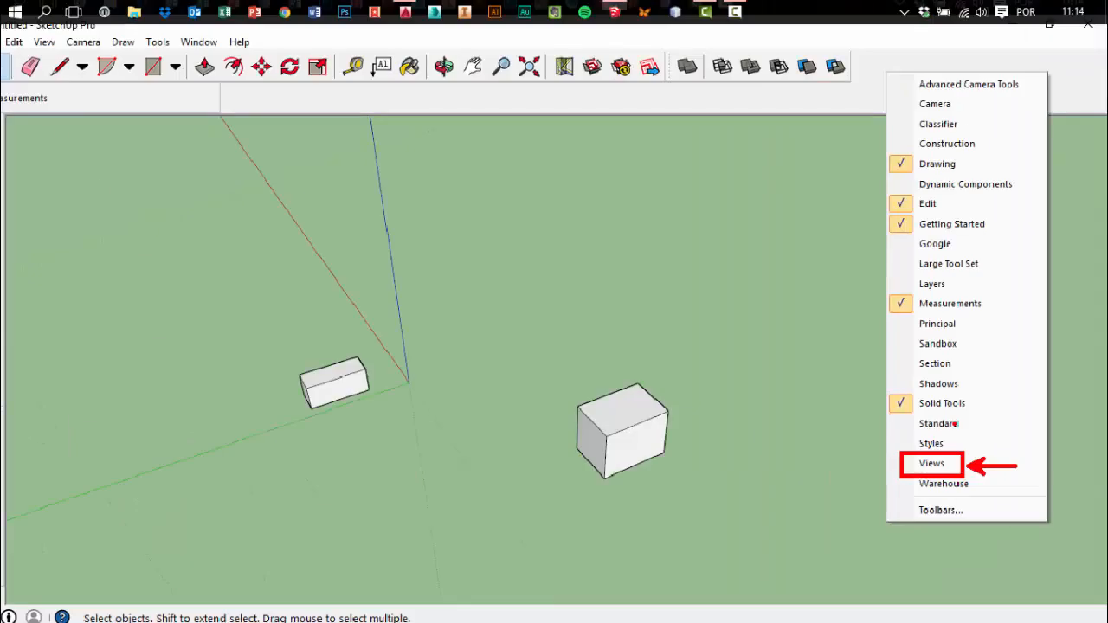
{"action": "left_click", "coordinate": [762, 519]}
{"action": "right_click", "coordinate": [942, 86]}
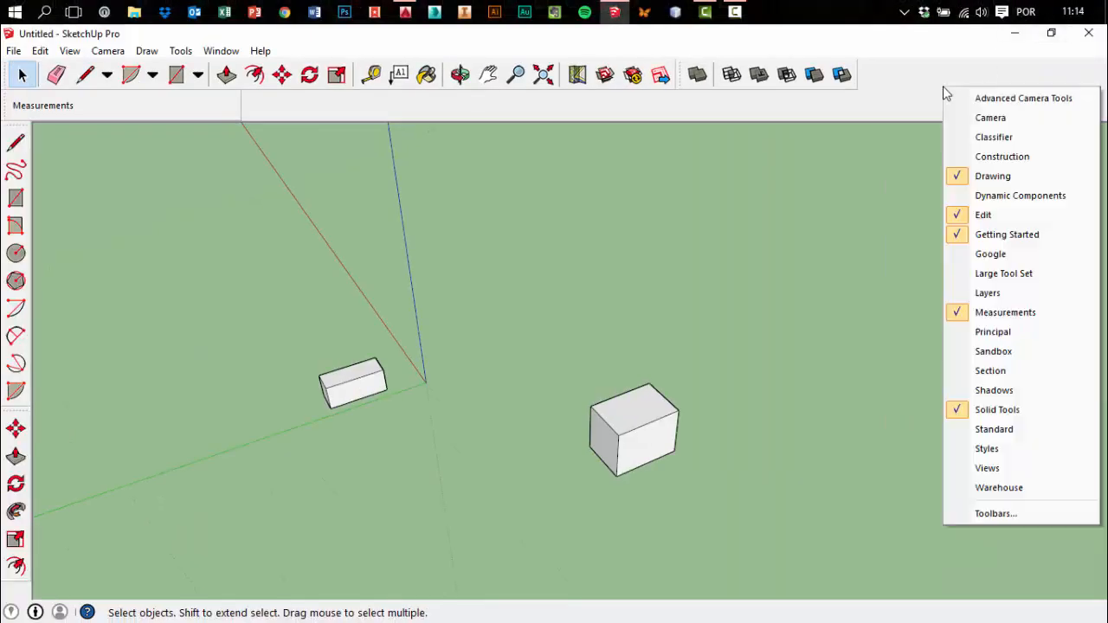
{"action": "left_click", "coordinate": [1006, 470]}
{"action": "left_click_drag", "start_coordinate": [433, 246], "coordinate": [493, 187]}
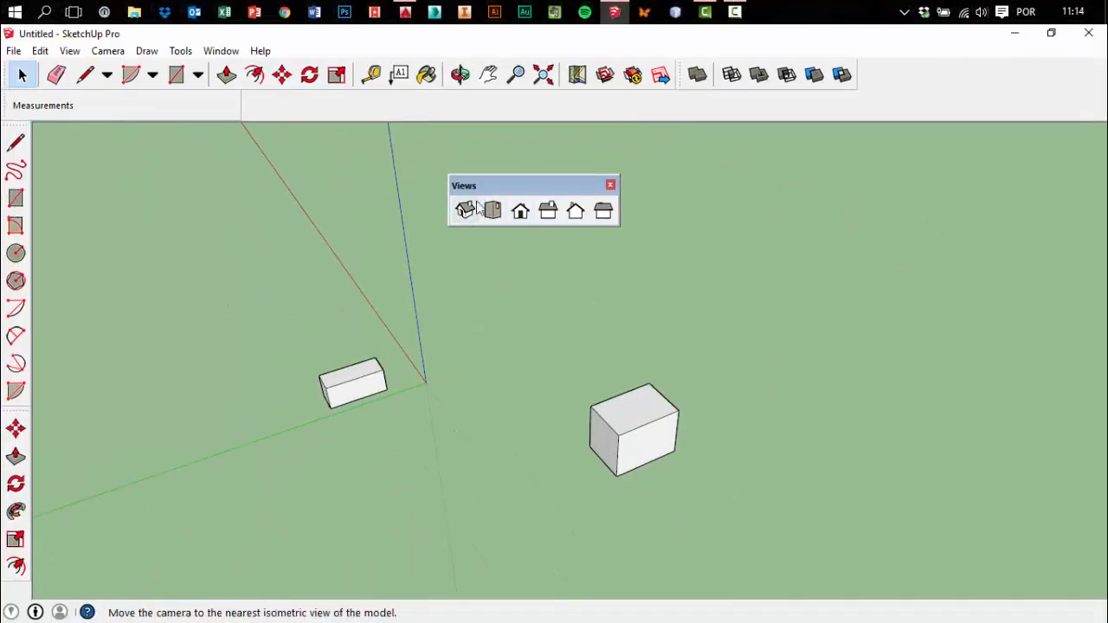
{"action": "left_click_drag", "start_coordinate": [479, 185], "coordinate": [478, 138]}
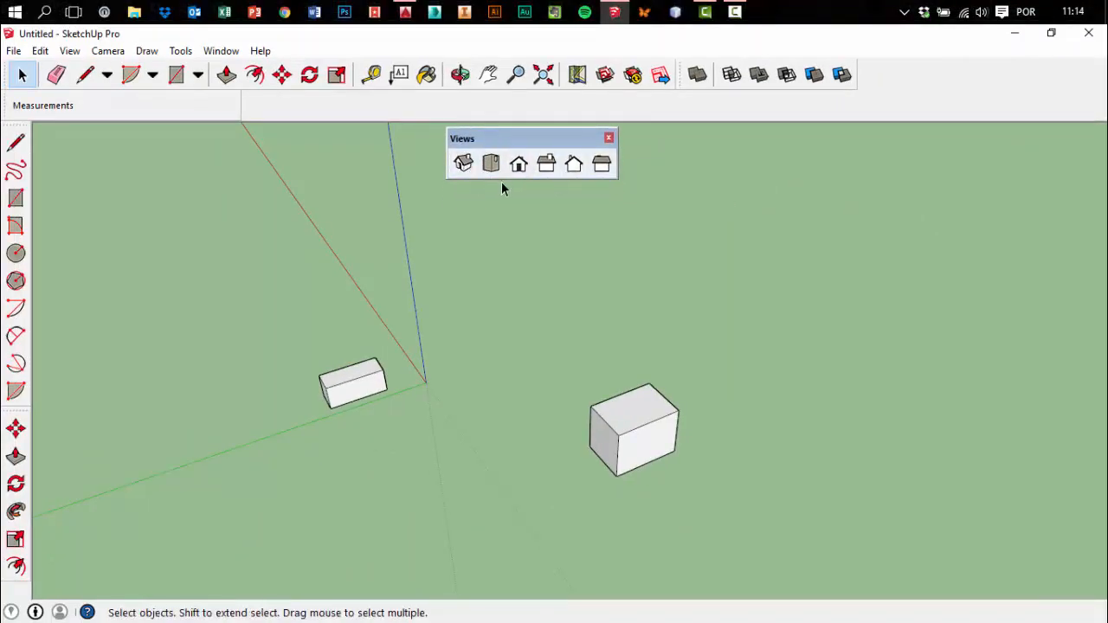
Look at the two boxes in the Iso, Top, Front, Right, Back and Left standard views in turn
{"action": "left_click", "coordinate": [464, 163]}
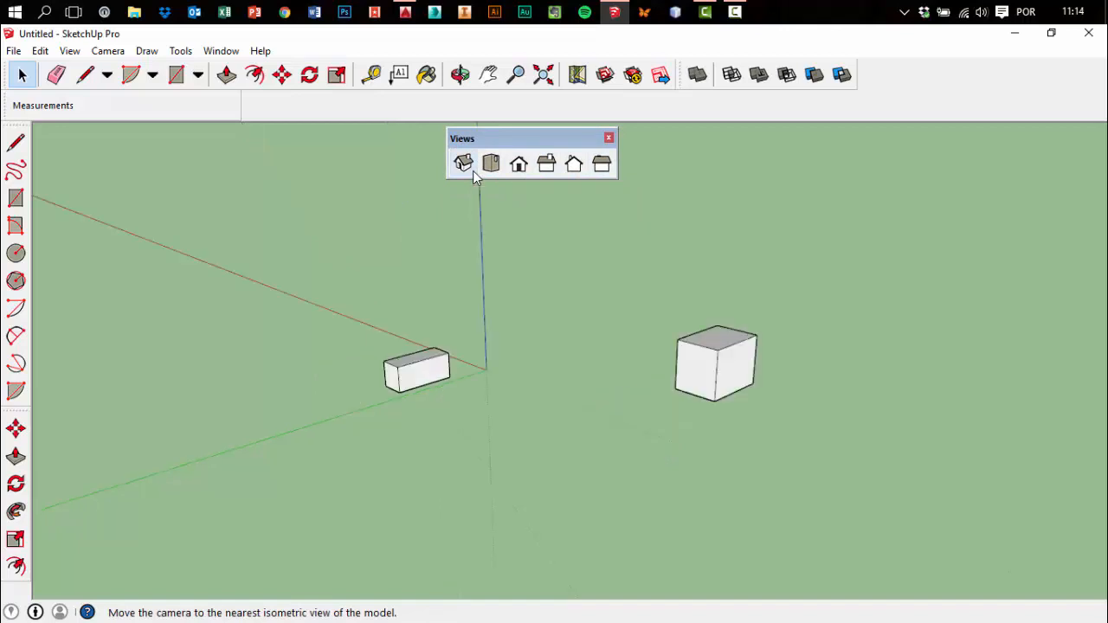
{"action": "left_click", "coordinate": [491, 163]}
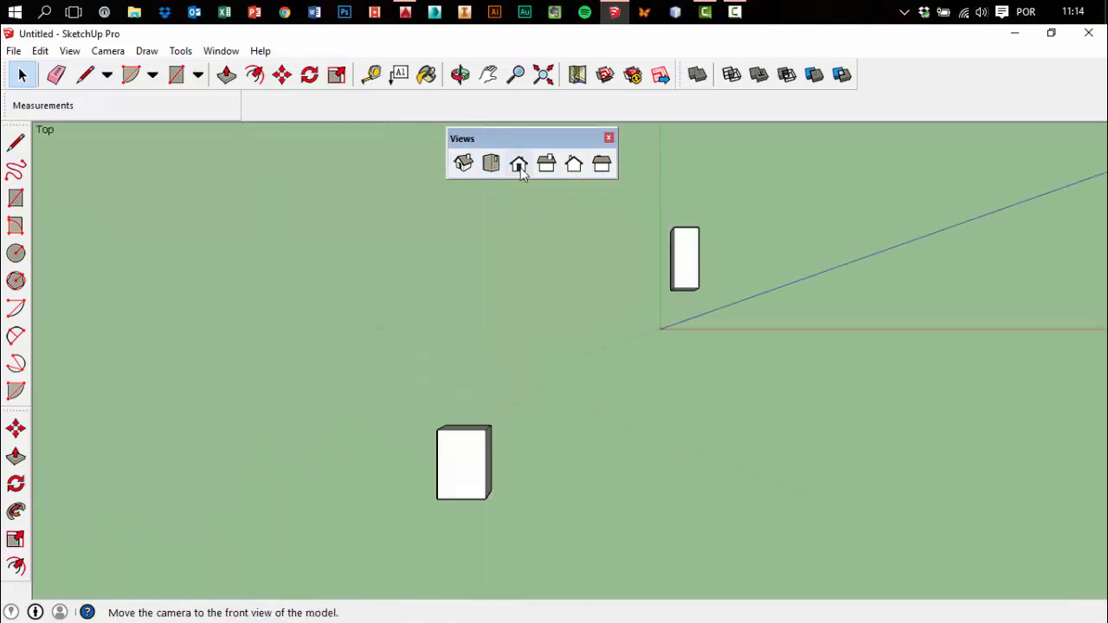
{"action": "left_click", "coordinate": [520, 171]}
{"action": "left_click", "coordinate": [540, 172]}
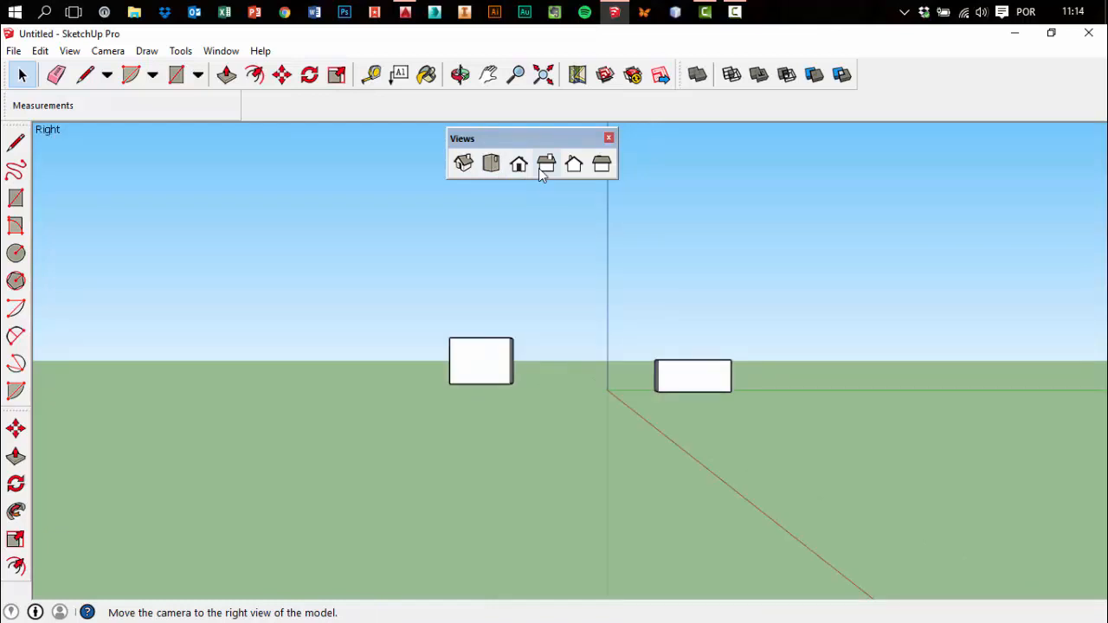
{"action": "left_click", "coordinate": [571, 169]}
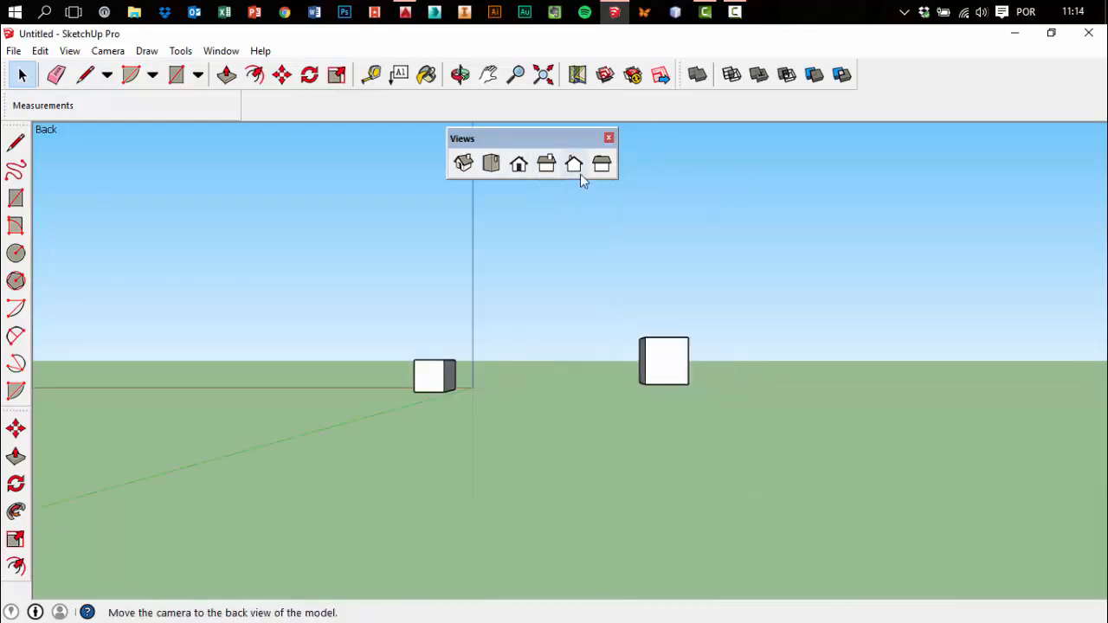
{"action": "left_click", "coordinate": [594, 174]}
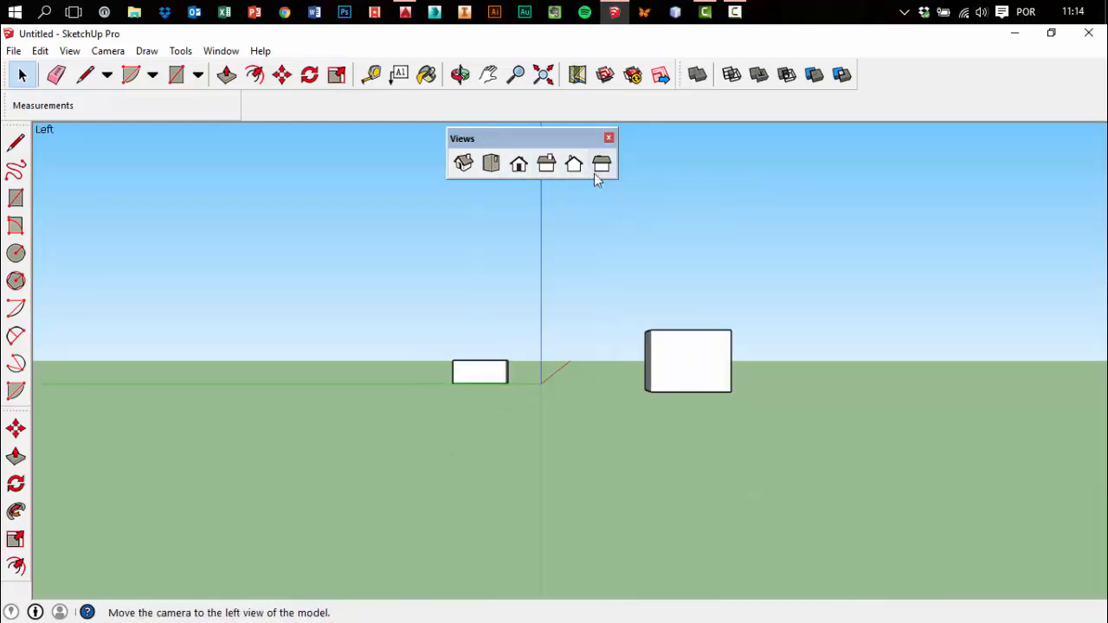
Switch repeatedly among the standard views to compare how the two boxes appear from each side
{"action": "left_click", "coordinate": [572, 169]}
{"action": "left_click", "coordinate": [543, 168]}
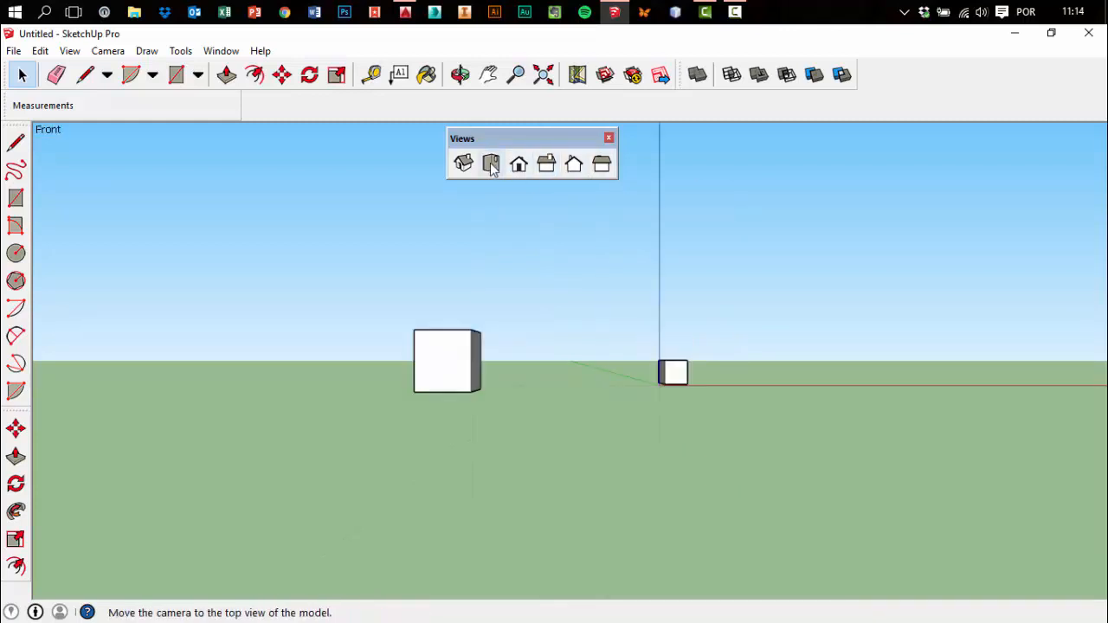
{"action": "left_click", "coordinate": [520, 169]}
{"action": "left_click", "coordinate": [573, 168]}
{"action": "left_click", "coordinate": [600, 168]}
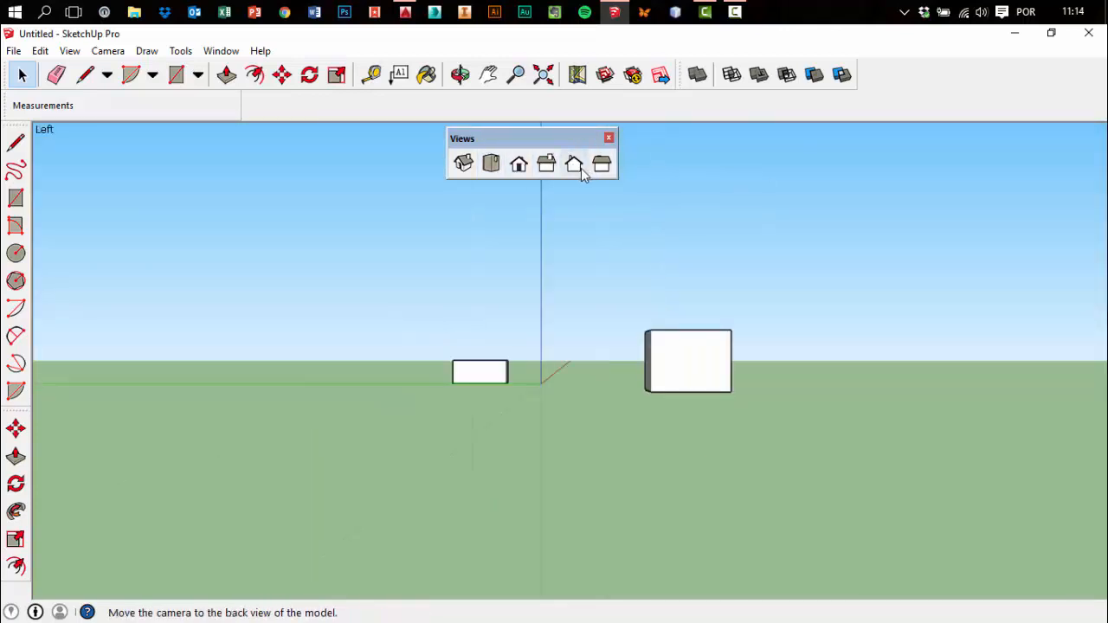
{"action": "left_click", "coordinate": [576, 169]}
{"action": "left_click", "coordinate": [493, 168]}
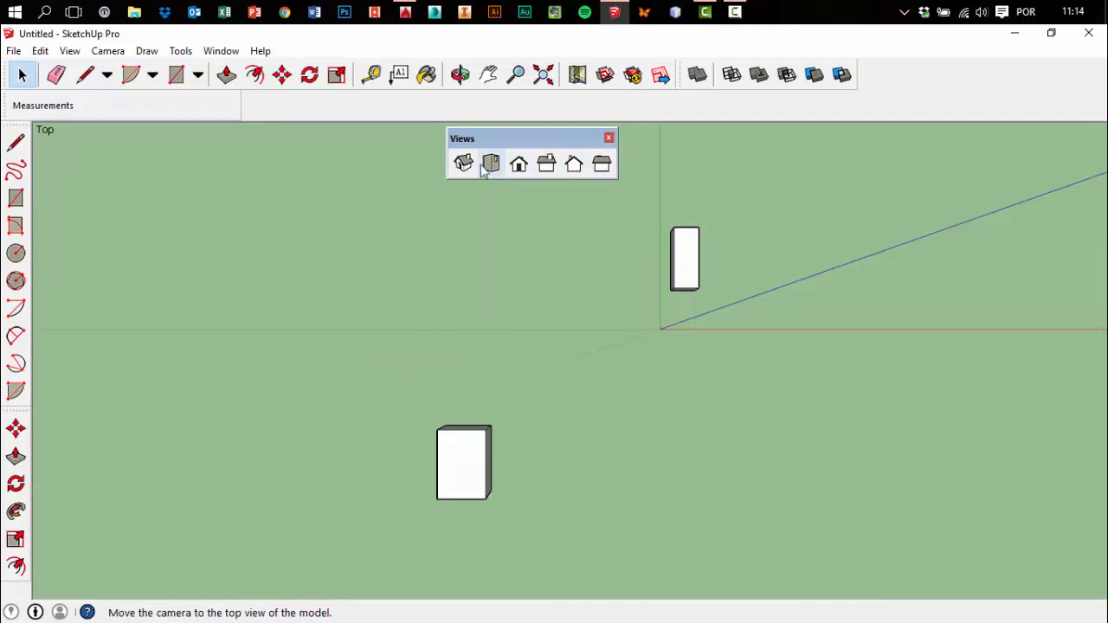
{"action": "left_click", "coordinate": [544, 169]}
{"action": "left_click", "coordinate": [599, 169]}
{"action": "left_click", "coordinate": [580, 169]}
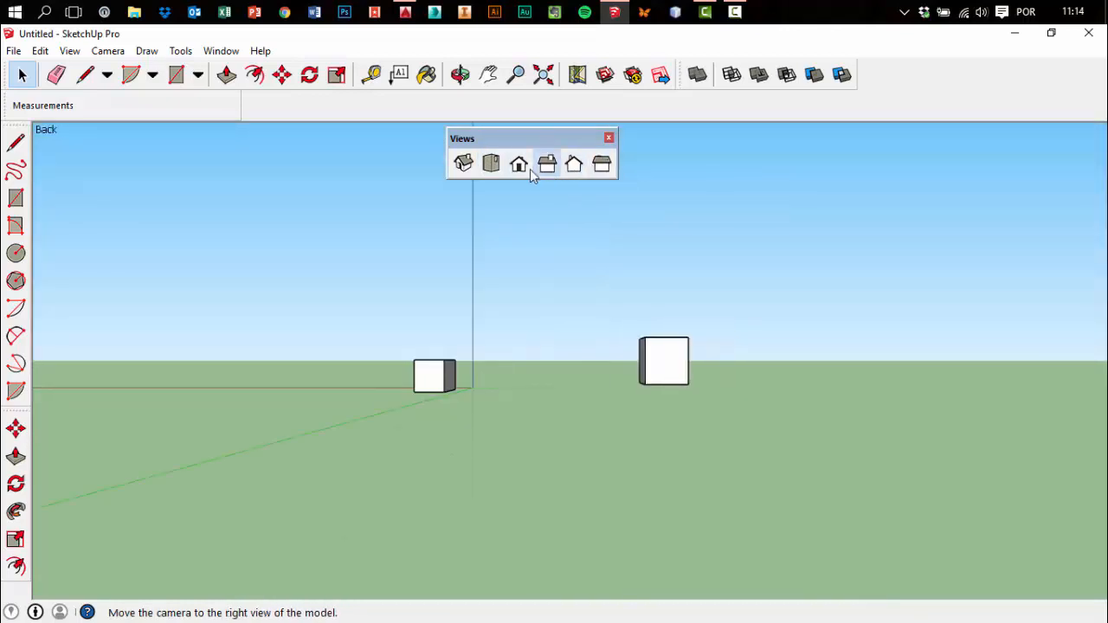
{"action": "left_click", "coordinate": [521, 170]}
{"action": "left_click", "coordinate": [492, 168]}
{"action": "left_click", "coordinate": [465, 165]}
{"action": "left_click", "coordinate": [491, 168]}
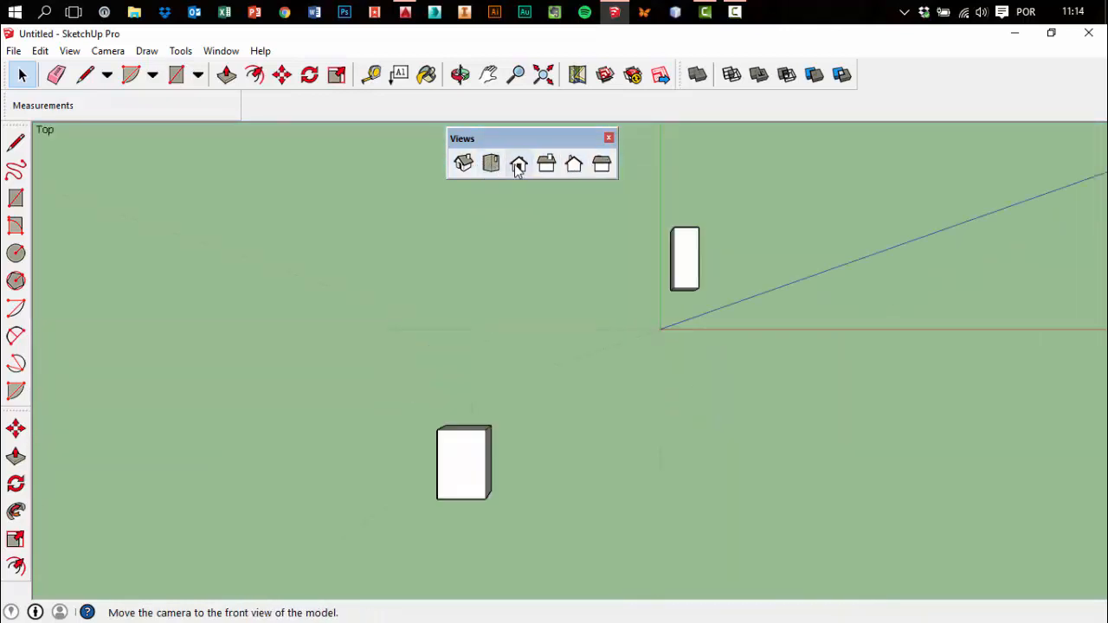
{"action": "left_click", "coordinate": [518, 168]}
{"action": "left_click", "coordinate": [545, 168]}
{"action": "left_click", "coordinate": [602, 168]}
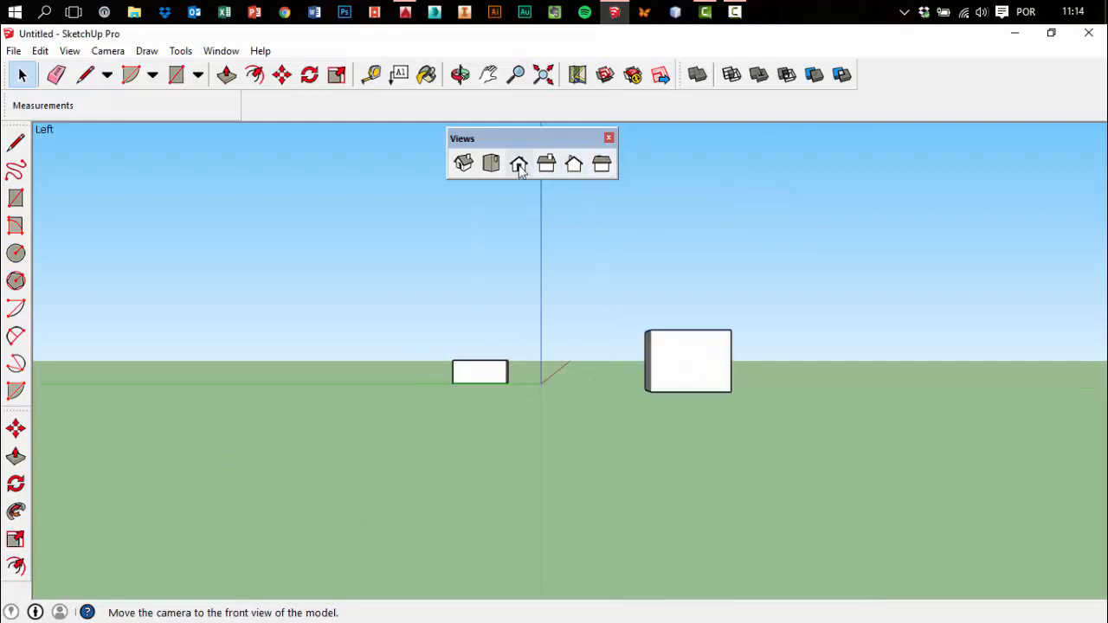
Draw a horizontal rectangle of about 7.82 × 7.02 m on the ground from the Top view
{"action": "left_click", "coordinate": [491, 164]}
{"action": "left_click", "coordinate": [176, 75]}
{"action": "left_click", "coordinate": [334, 234]}
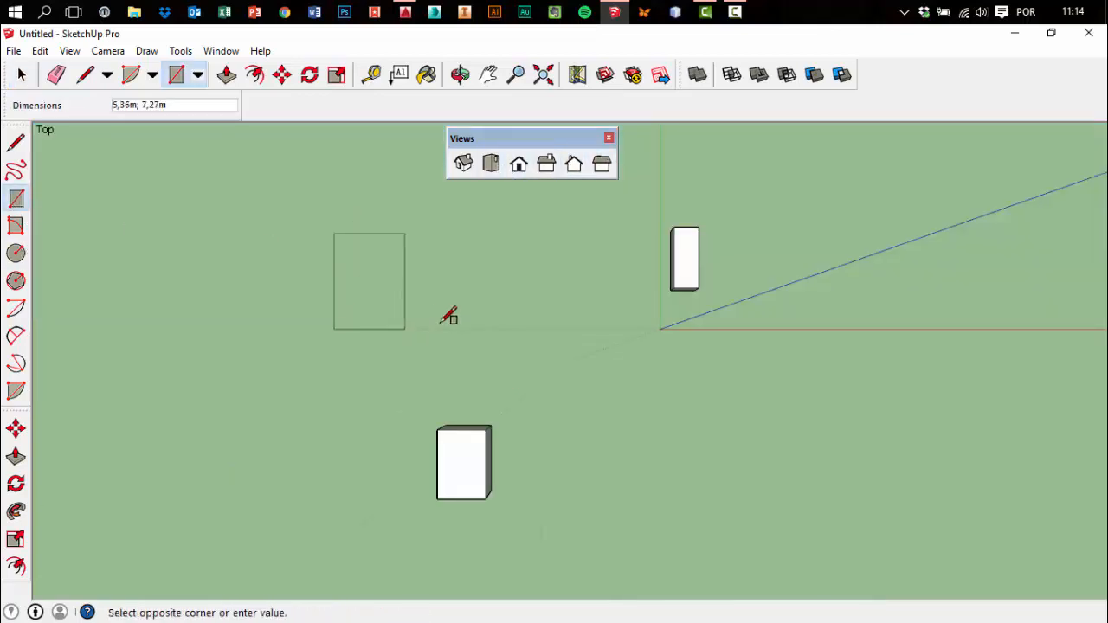
{"action": "left_click", "coordinate": [439, 324]}
Draw a vertical rectangle of about 4.92 × 5.36 m from the Front view and another of about 6.83 × 6.48 m from the Back view
{"action": "left_click", "coordinate": [518, 164]}
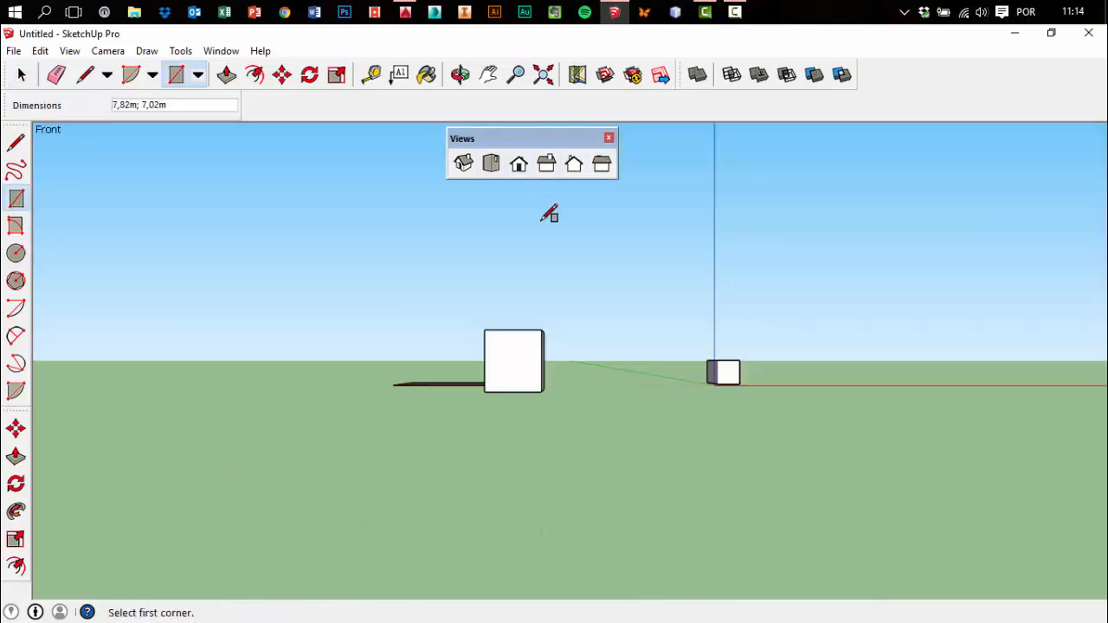
{"action": "left_click", "coordinate": [635, 286]}
{"action": "left_click", "coordinate": [573, 164]}
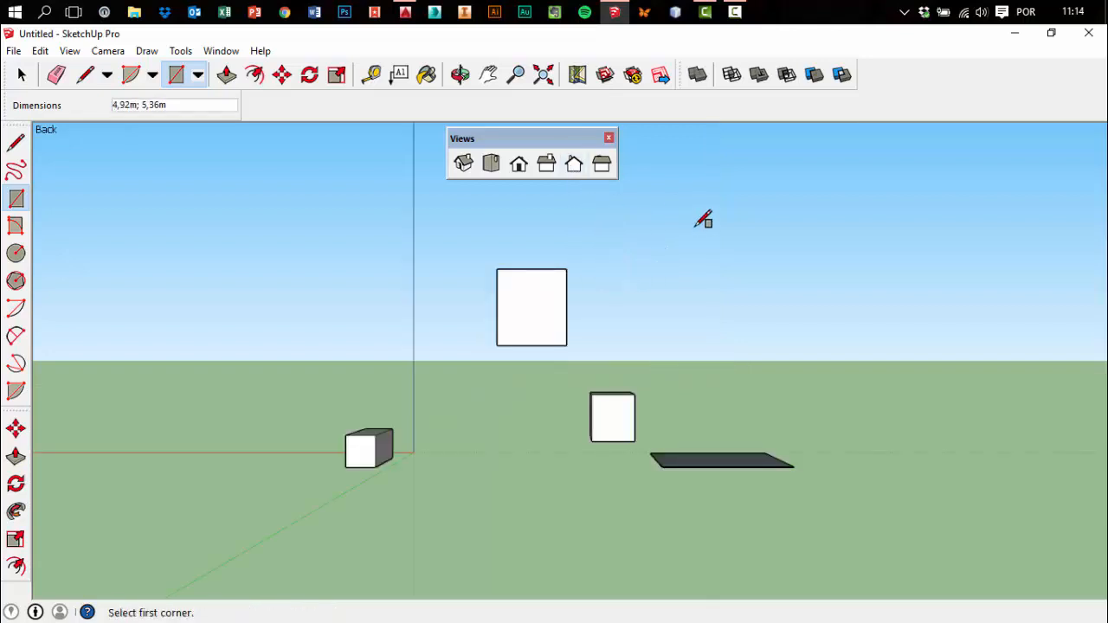
{"action": "left_click", "coordinate": [696, 231]}
{"action": "left_click", "coordinate": [794, 323]}
Draw a vertical square of about 10.69 × 10.69 m from the Left view, on the far side of the larger box
{"action": "left_click", "coordinate": [463, 163]}
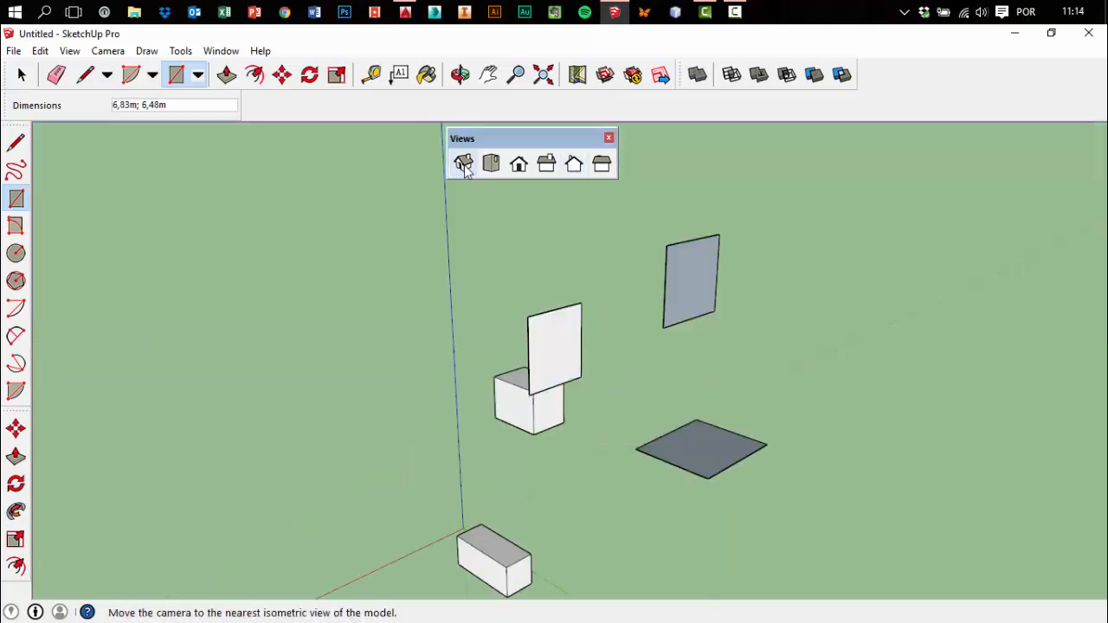
{"action": "middle_click_drag", "start_coordinate": [674, 427], "coordinate": [366, 490]}
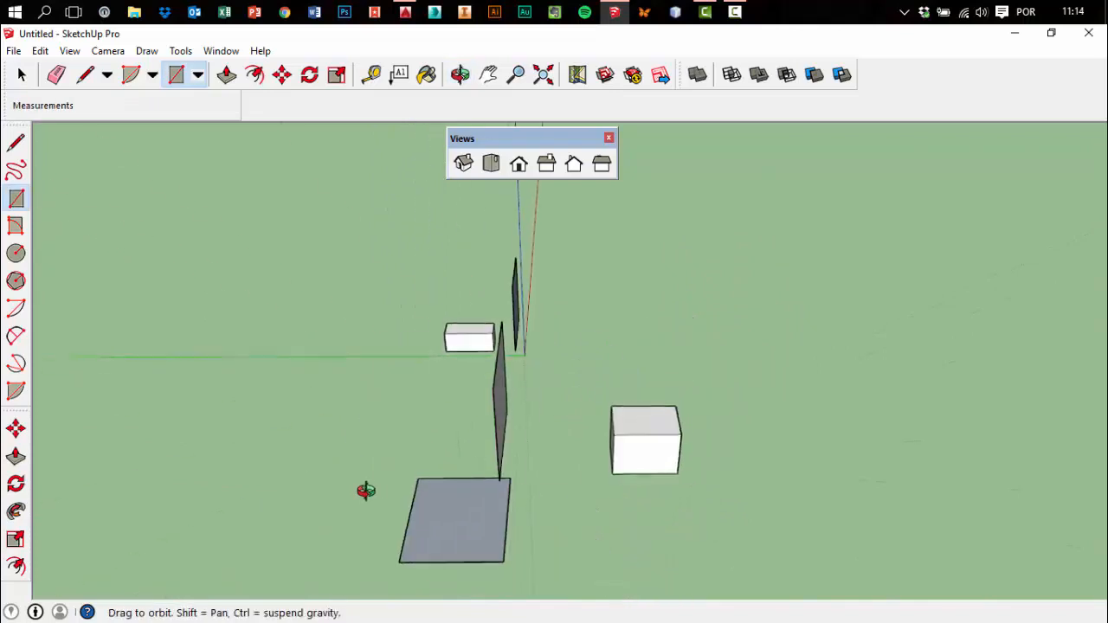
{"action": "left_click", "coordinate": [574, 164]}
{"action": "left_click", "coordinate": [601, 164]}
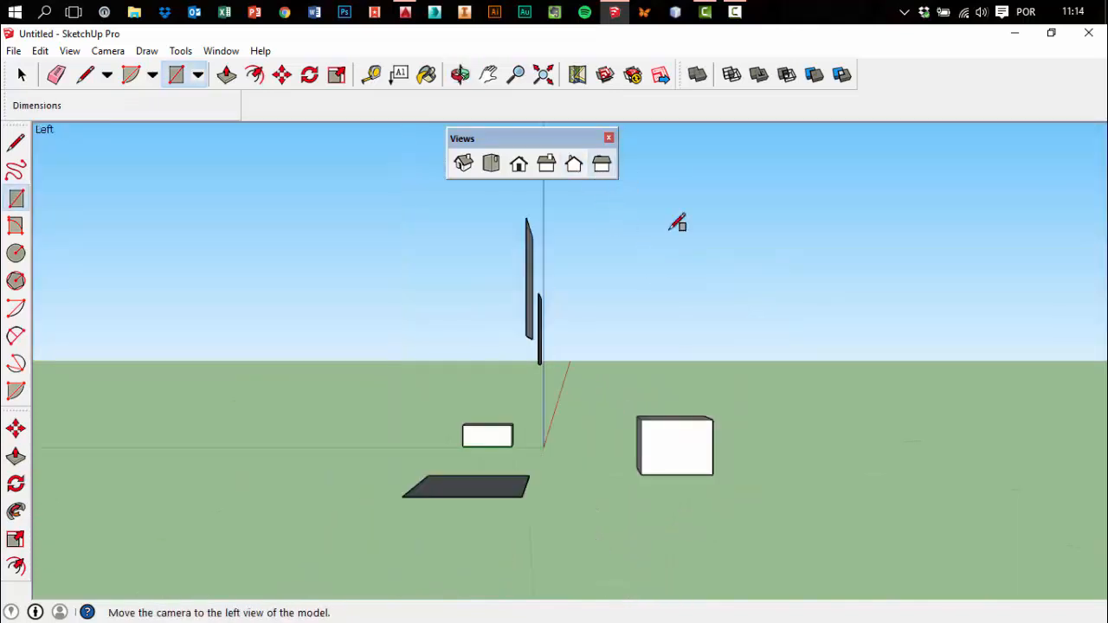
{"action": "left_click", "coordinate": [698, 243]}
{"action": "left_click", "coordinate": [813, 360]}
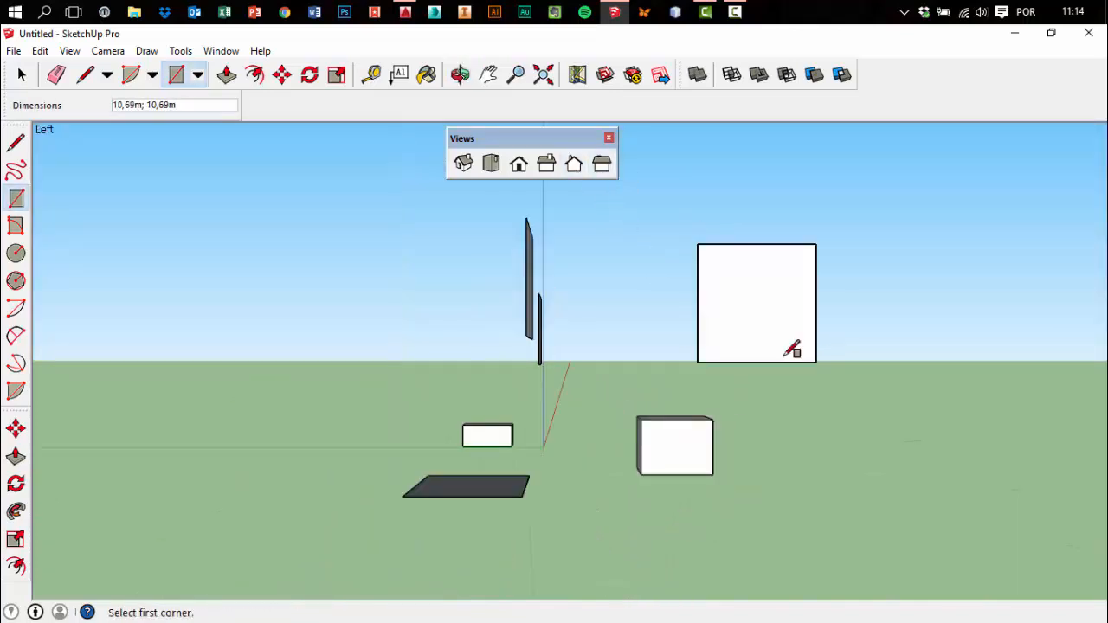
Examine the rectangles from the isometric view and dock the Views toolbar beside the Measurements toolbar
{"action": "left_click", "coordinate": [463, 163]}
{"action": "middle_click_drag", "start_coordinate": [467, 191], "coordinate": [534, 259]}
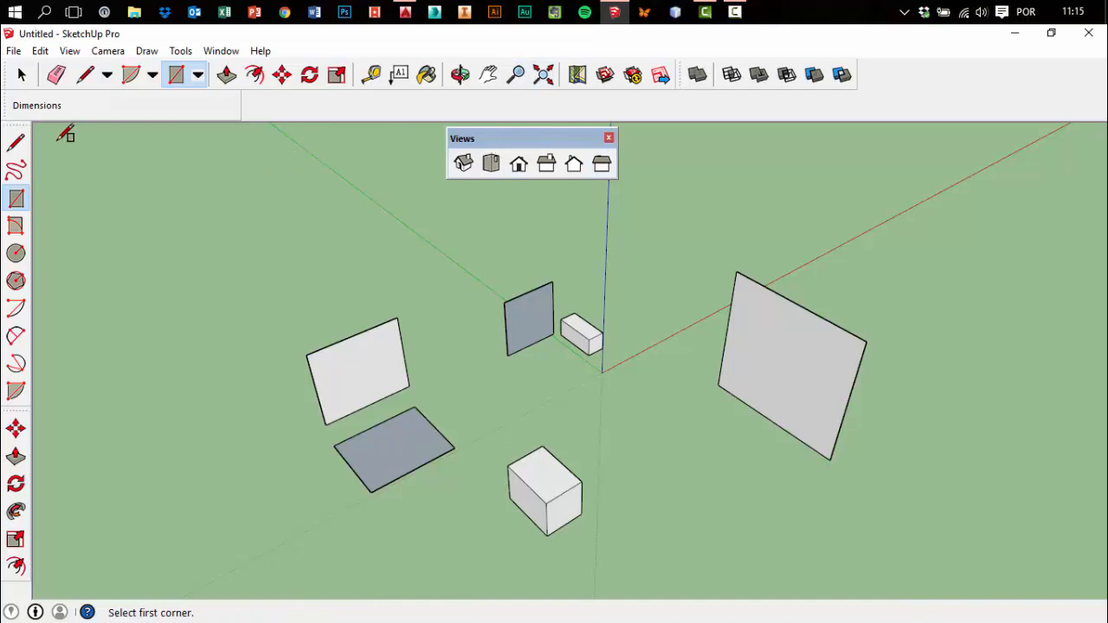
{"action": "left_click", "coordinate": [21, 76]}
{"action": "middle_click_drag", "start_coordinate": [463, 271], "coordinate": [521, 259]}
{"action": "mouse_move", "coordinate": [484, 216]}
{"action": "middle_mouse_down"}
{"action": "mouse_move", "coordinate": [371, 267]}
{"action": "mouse_move", "coordinate": [577, 415]}
{"action": "mouse_move", "coordinate": [775, 440]}
{"action": "mouse_move", "coordinate": [439, 361]}
{"action": "mouse_move", "coordinate": [613, 432]}
{"action": "mouse_move", "coordinate": [621, 294]}
{"action": "mouse_move", "coordinate": [670, 427]}
{"action": "mouse_move", "coordinate": [492, 221]}
{"action": "middle_mouse_up"}
{"action": "left_click_drag", "start_coordinate": [526, 140], "coordinate": [395, 105]}
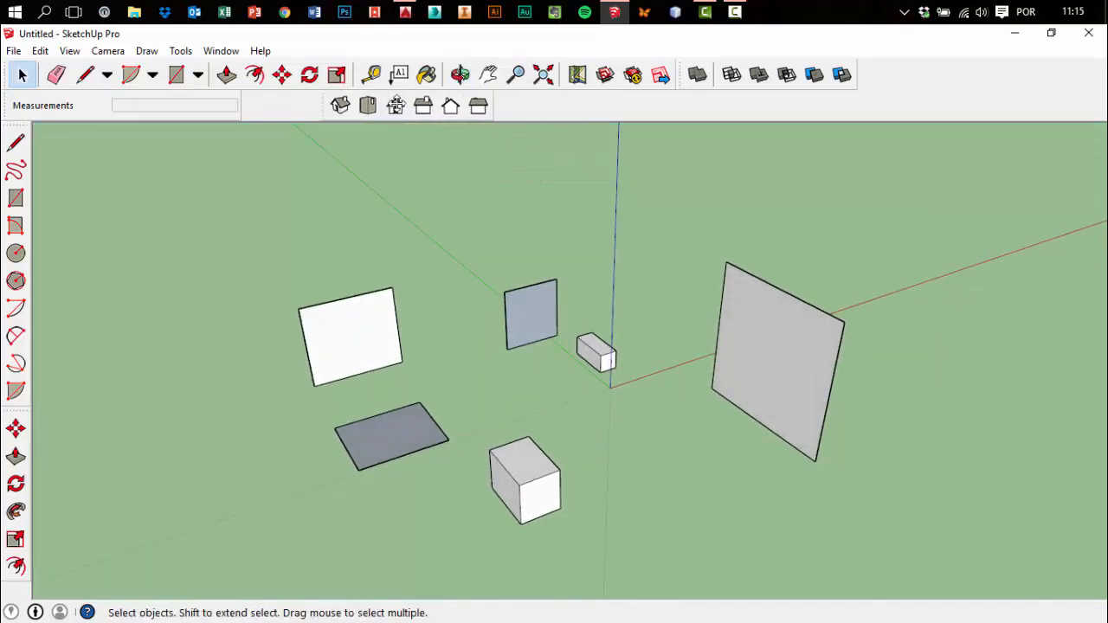
Show the model in the Top view and set the camera to Parallel Projection
{"action": "middle_click_drag", "start_coordinate": [785, 419], "coordinate": [732, 399]}
{"action": "left_click", "coordinate": [367, 112]}
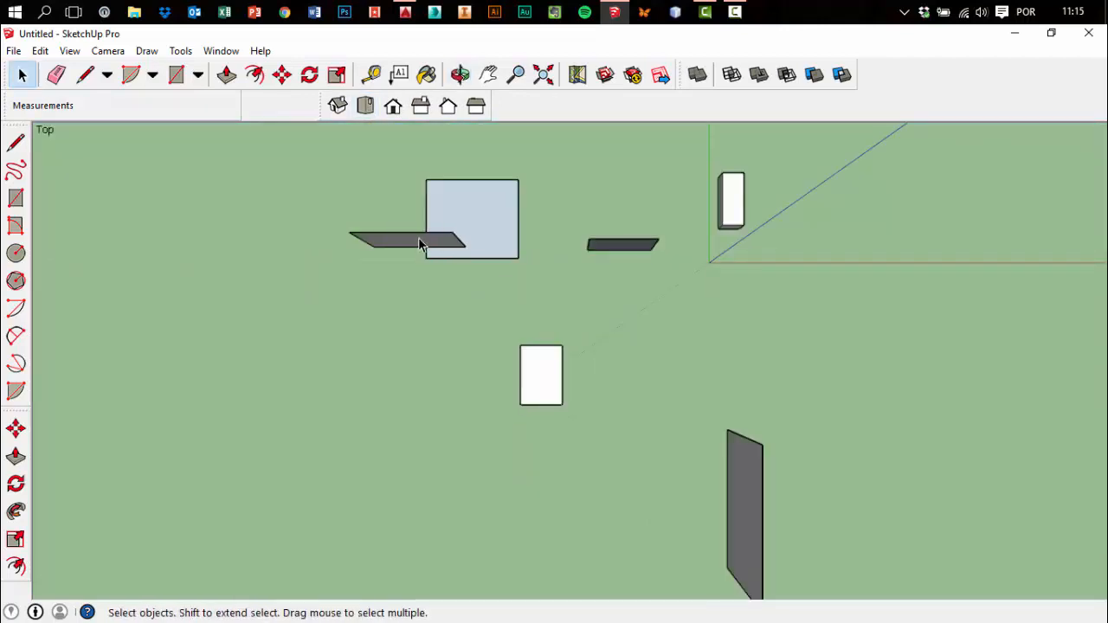
{"action": "scroll", "coordinate": [527, 291], "scroll_direction": "down", "scroll_amount": 2}
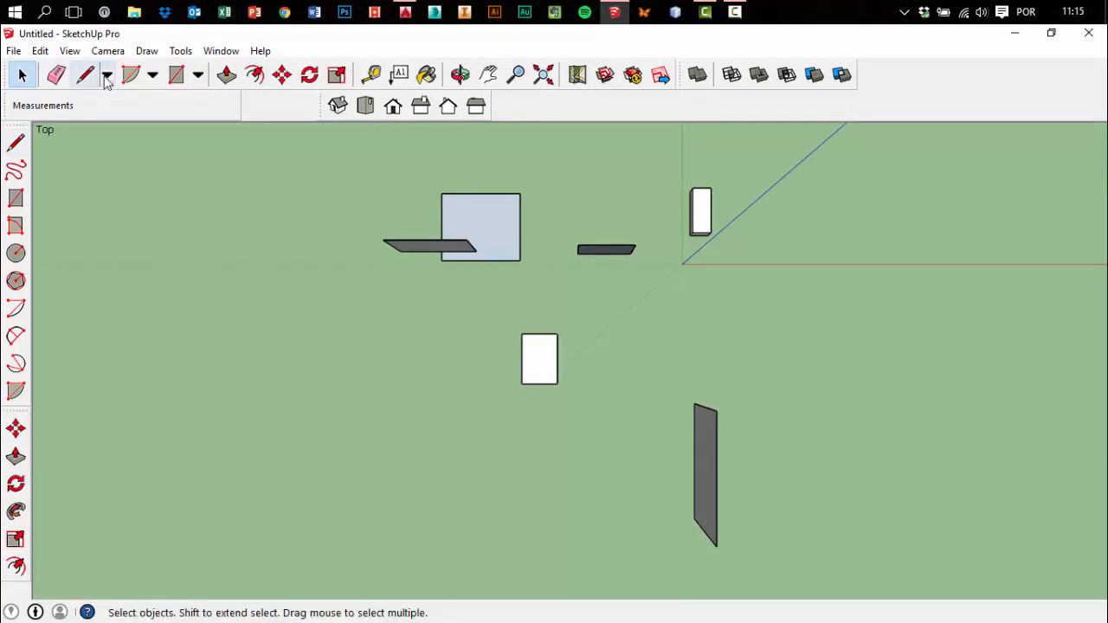
{"action": "left_click", "coordinate": [160, 72]}
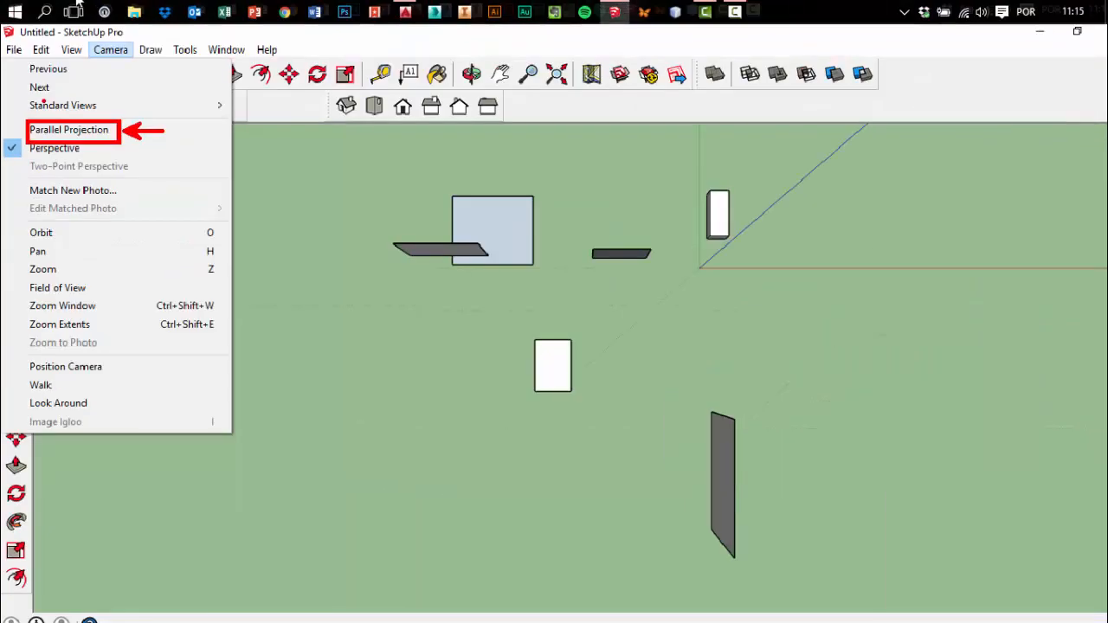
{"action": "left_click", "coordinate": [111, 49]}
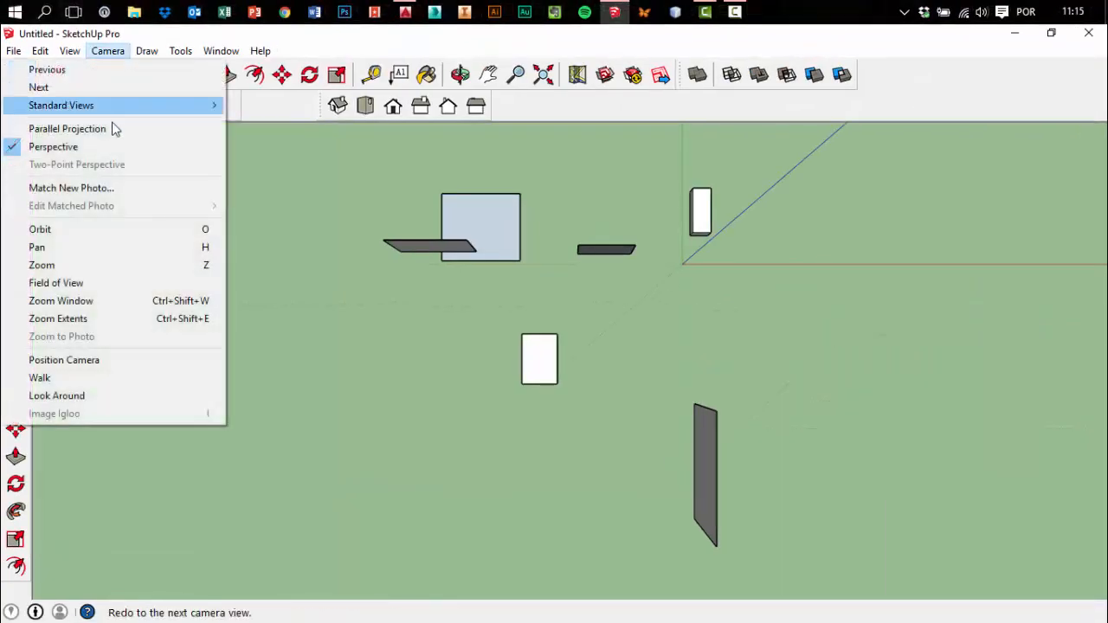
{"action": "left_click", "coordinate": [115, 129]}
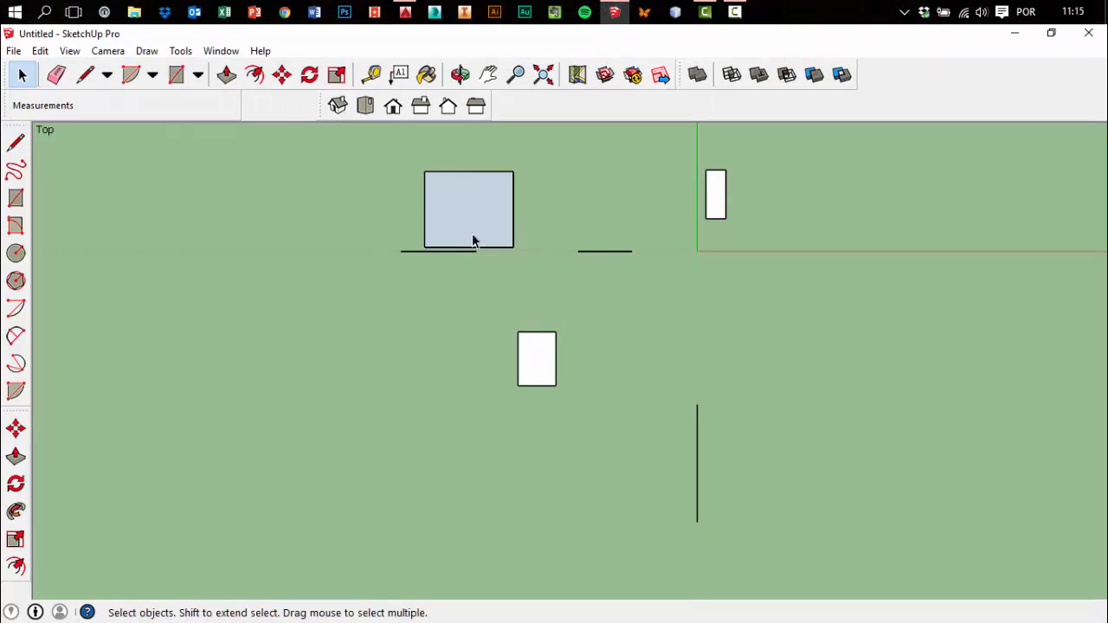
{"action": "left_click", "coordinate": [107, 50]}
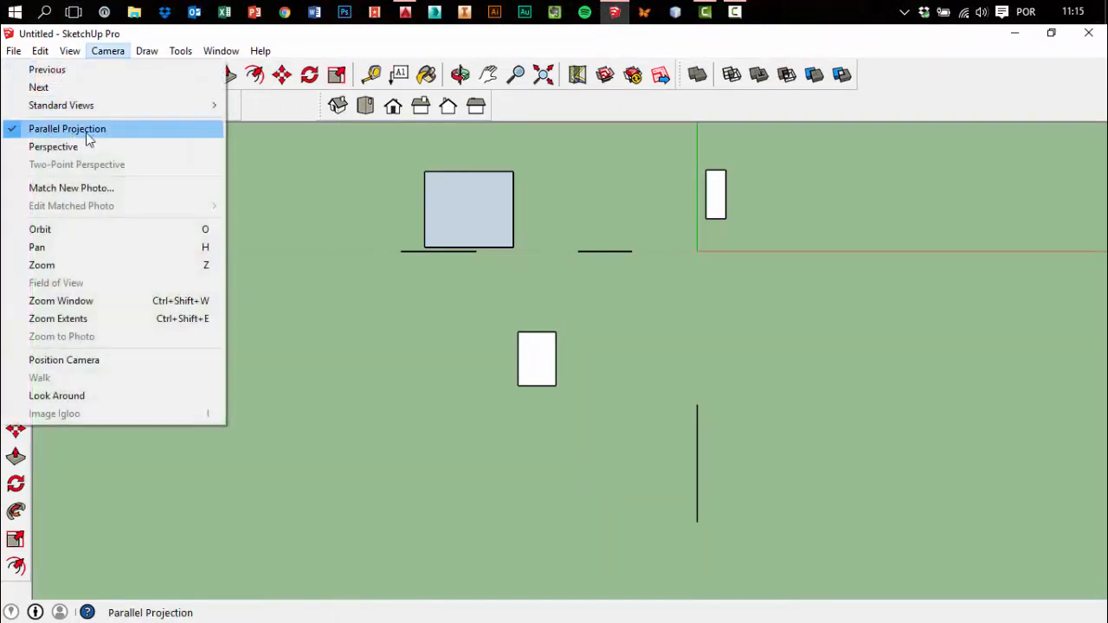
{"action": "left_click", "coordinate": [85, 130]}
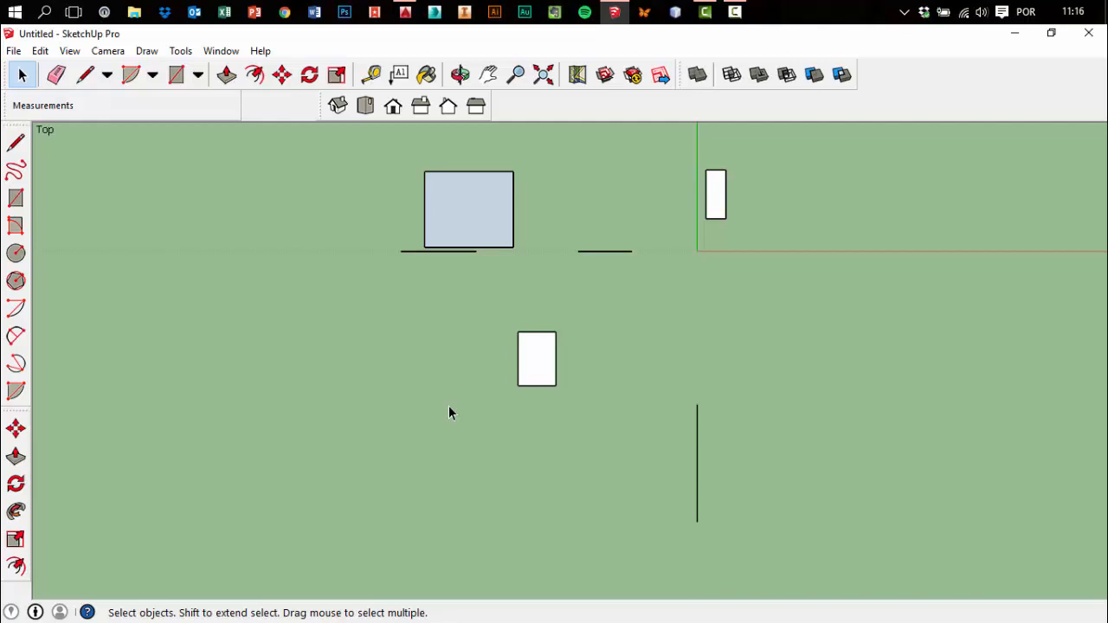
Compare the Top view of the upright rectangles in Perspective and set the camera back to Parallel Projection
{"action": "scroll", "coordinate": [603, 243], "scroll_direction": "up", "scroll_amount": 3}
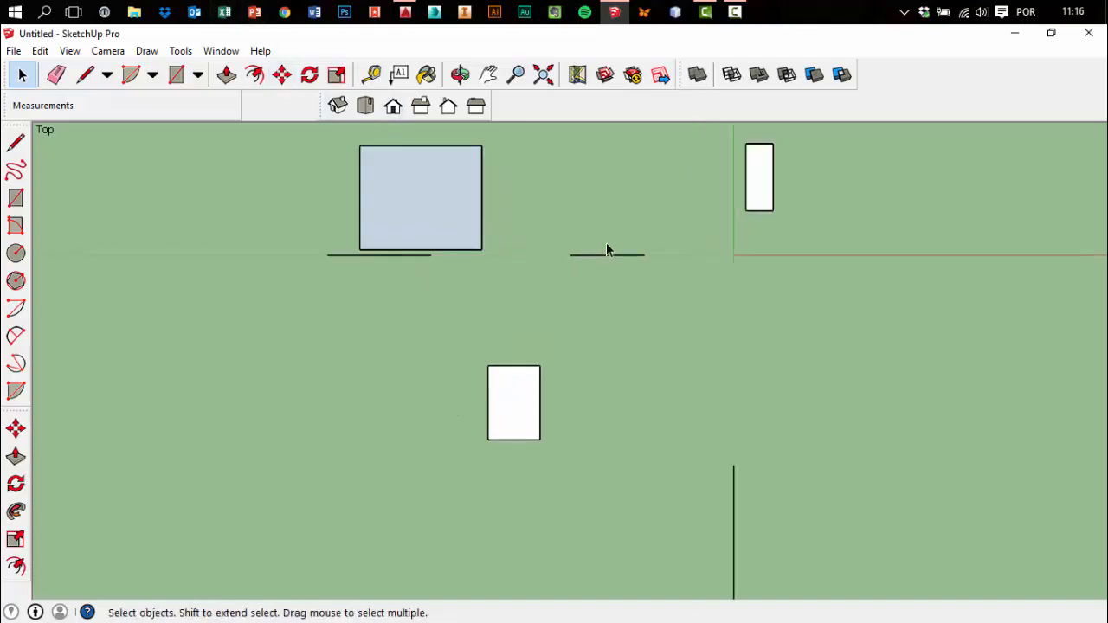
{"action": "left_click_drag", "start_coordinate": [778, 305], "coordinate": [779, 308]}
{"action": "left_click_drag", "start_coordinate": [684, 282], "coordinate": [487, 216]}
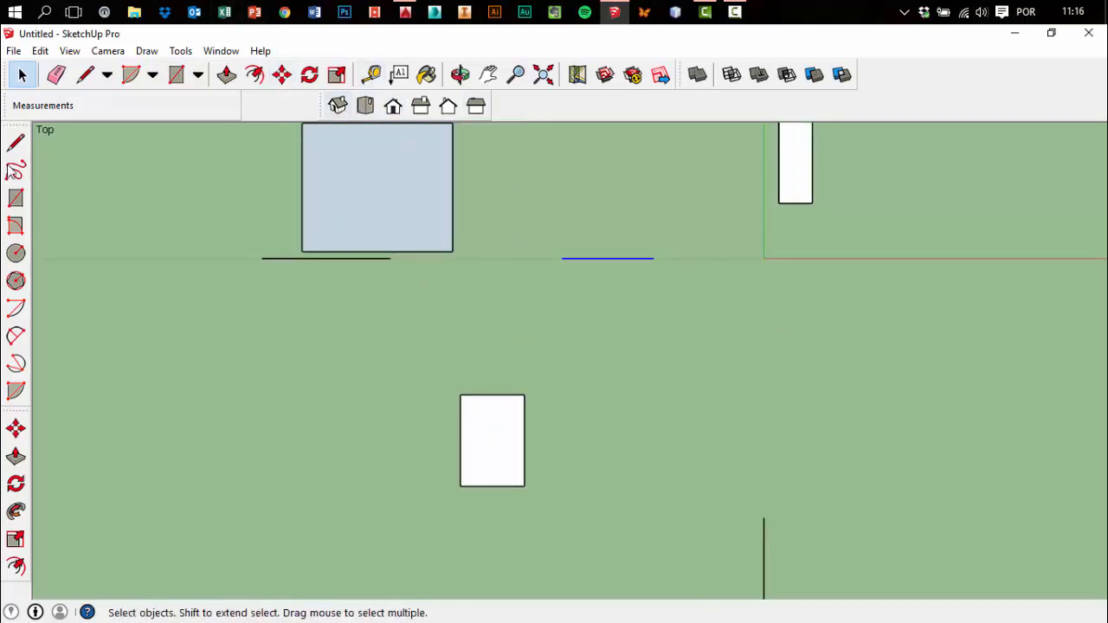
{"action": "left_click", "coordinate": [69, 51]}
{"action": "mouse_move", "coordinate": [108, 52]}
{"action": "left_click", "coordinate": [100, 146]}
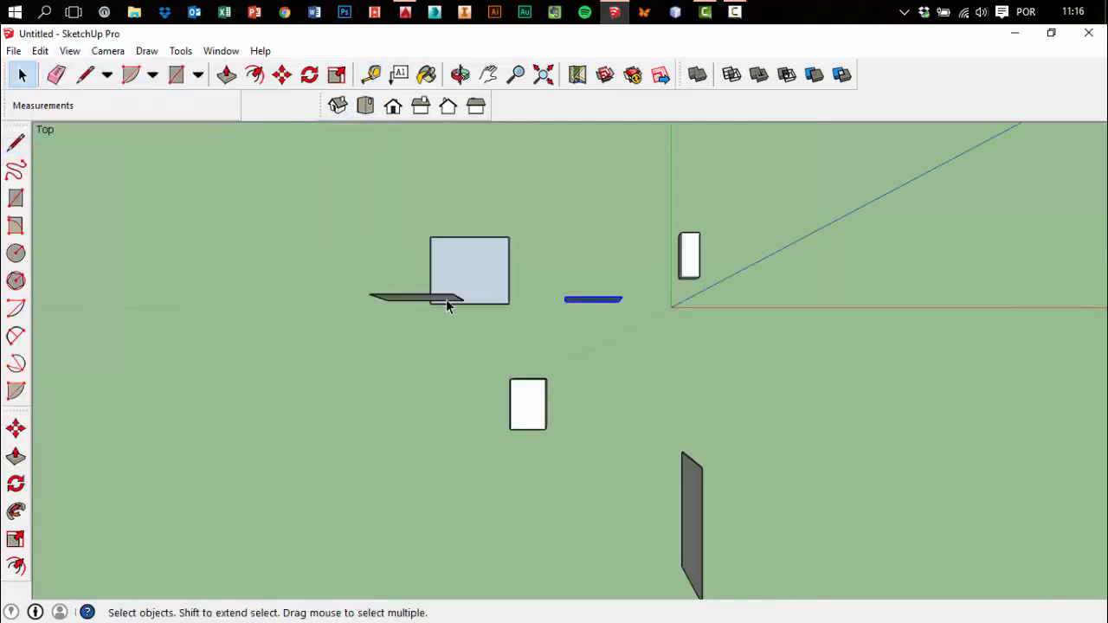
{"action": "left_click", "coordinate": [603, 306]}
{"action": "left_click", "coordinate": [40, 51]}
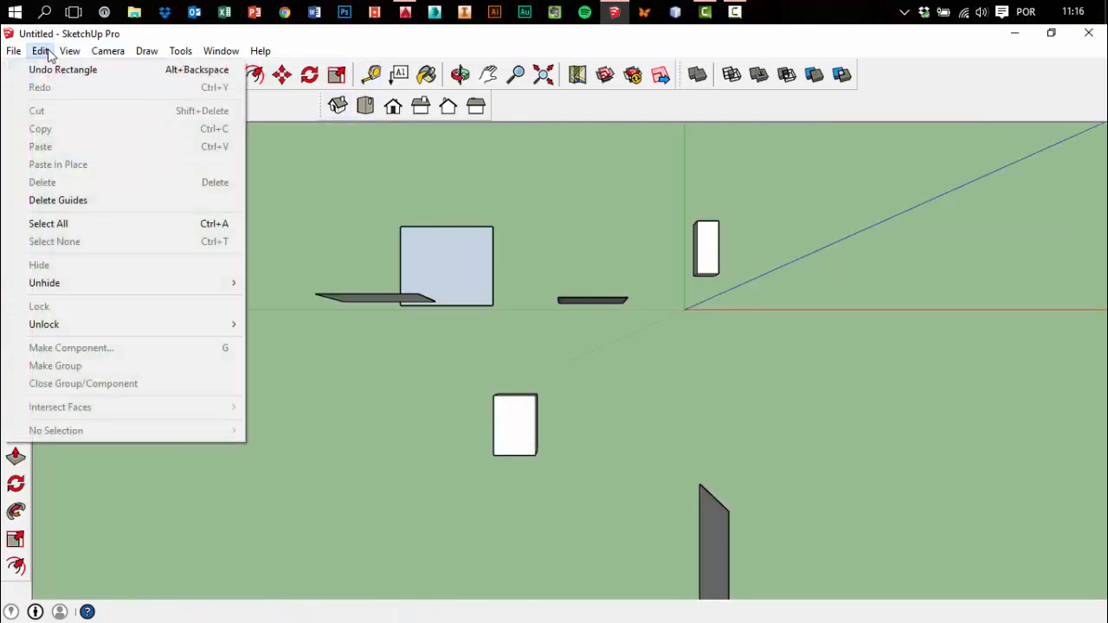
{"action": "mouse_move", "coordinate": [69, 51]}
{"action": "mouse_move", "coordinate": [108, 51]}
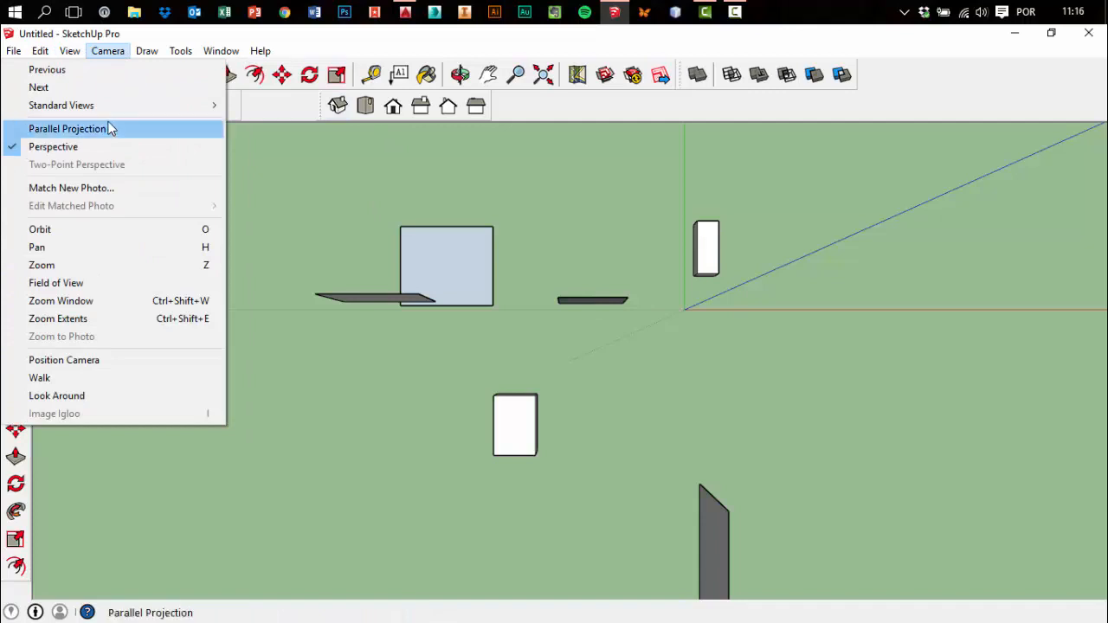
{"action": "left_click", "coordinate": [102, 126]}
Go through the Left, Back, Right, Front, Top and isometric views of the model in parallel projection
{"action": "left_click", "coordinate": [475, 106]}
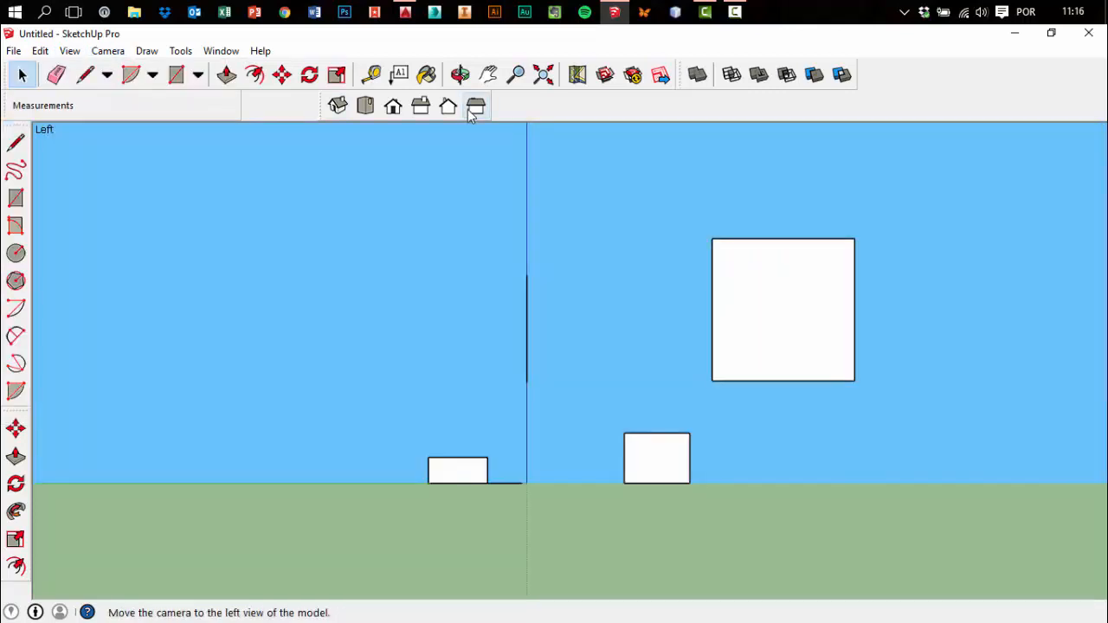
{"action": "left_click", "coordinate": [449, 106]}
{"action": "left_click", "coordinate": [421, 105]}
{"action": "left_click", "coordinate": [388, 108]}
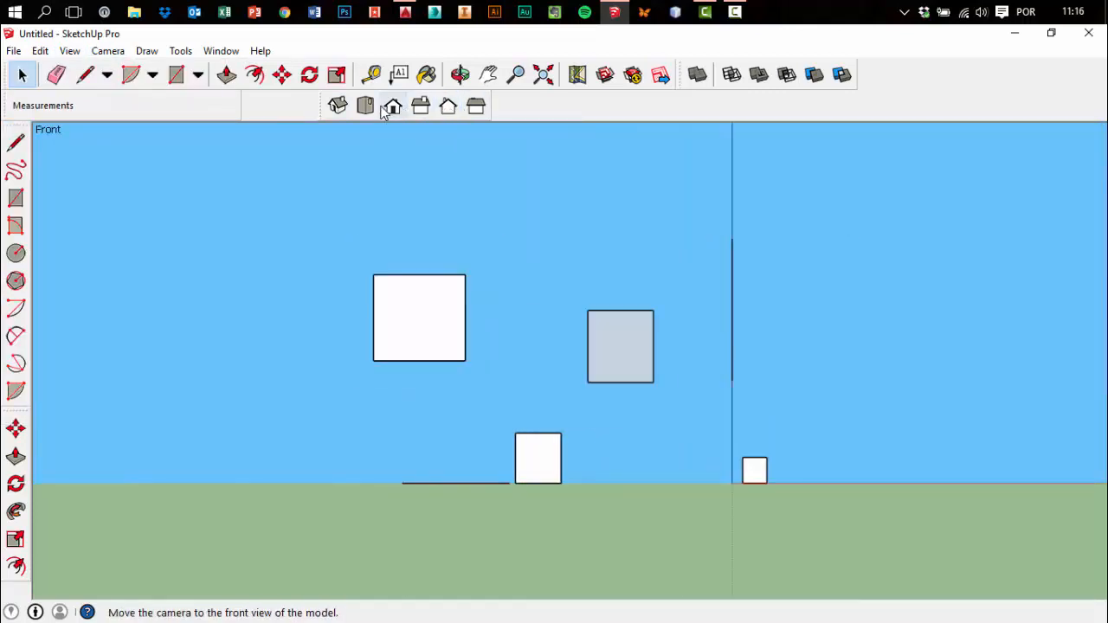
{"action": "left_click", "coordinate": [364, 107]}
{"action": "left_click", "coordinate": [337, 106]}
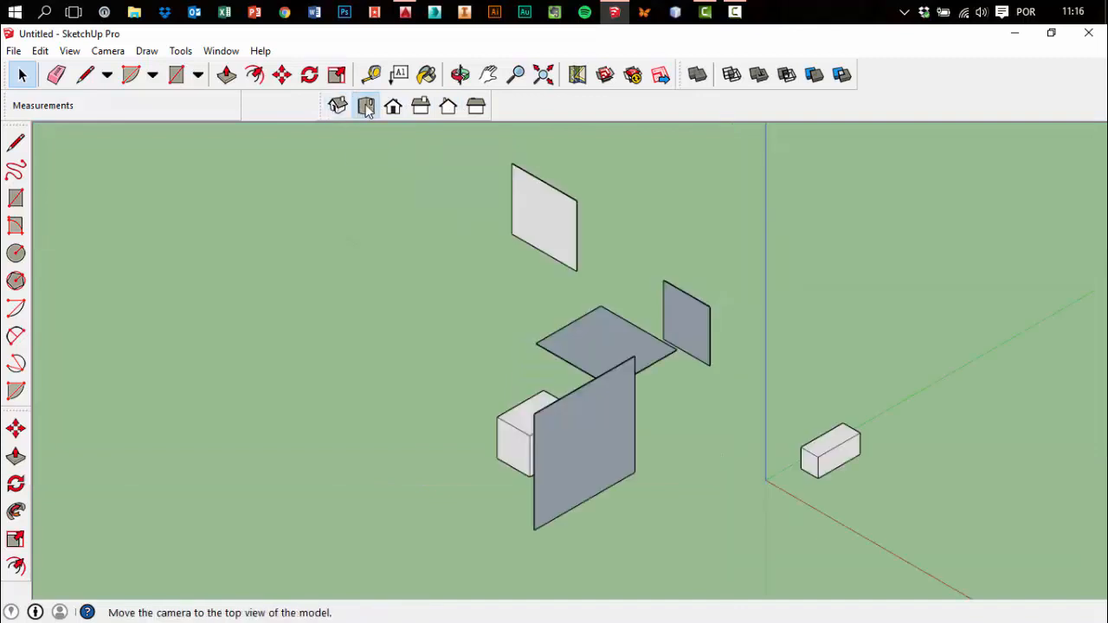
{"action": "left_click", "coordinate": [365, 105]}
{"action": "left_click", "coordinate": [393, 106]}
{"action": "left_click", "coordinate": [420, 105]}
{"action": "left_click", "coordinate": [448, 106]}
{"action": "left_click", "coordinate": [476, 106]}
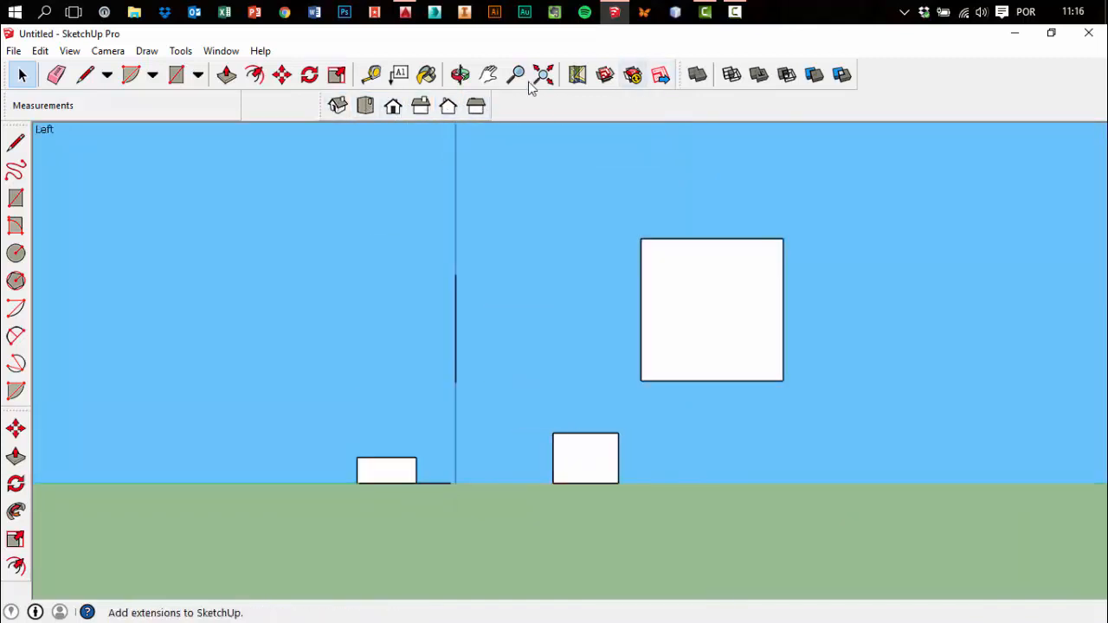
Examine all the boxes and rectangles from the isometric view and from the opposite side, selecting everything and clearing the selection
{"action": "left_click", "coordinate": [337, 106]}
{"action": "left_click_drag", "start_coordinate": [205, 189], "coordinate": [915, 550]}
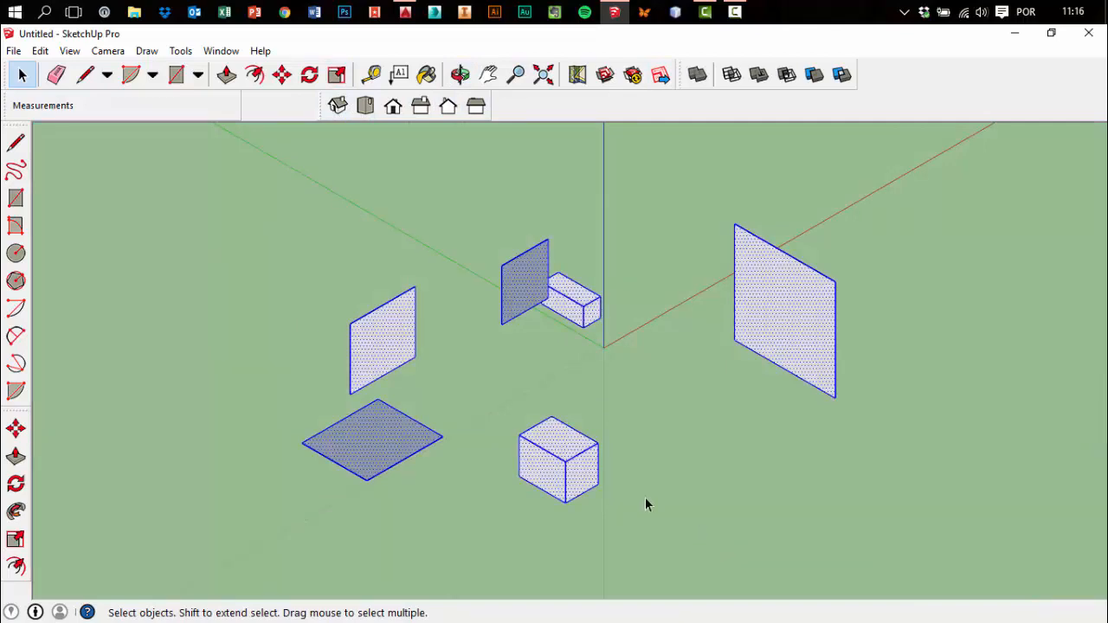
{"action": "middle_click_drag", "start_coordinate": [302, 452], "coordinate": [671, 459]}
{"action": "left_click", "coordinate": [641, 410]}
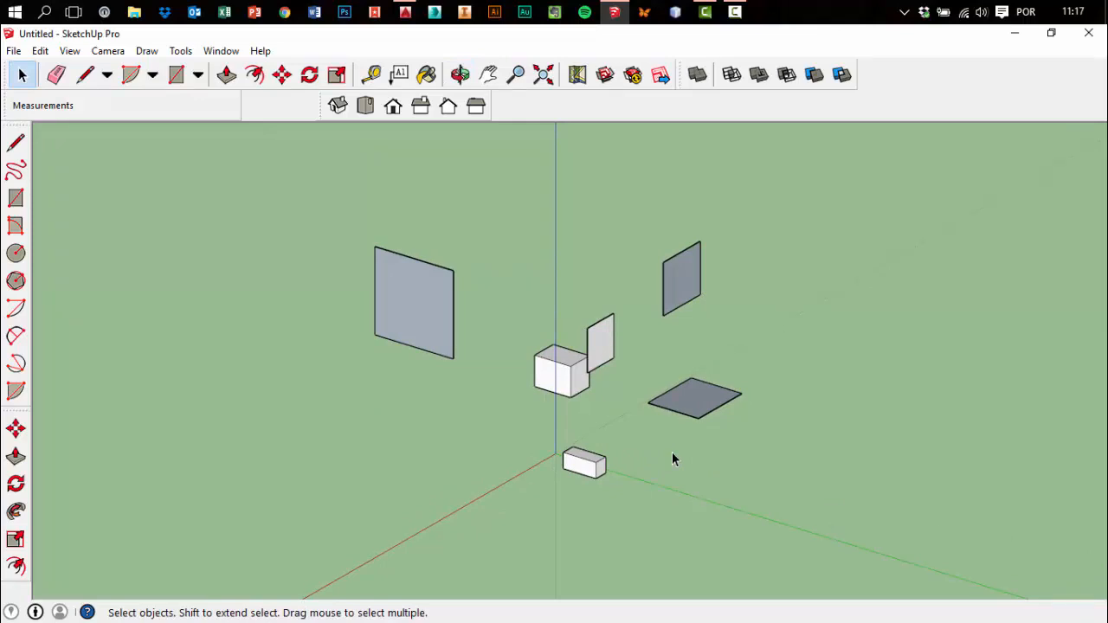
{"action": "left_click", "coordinate": [734, 11]}
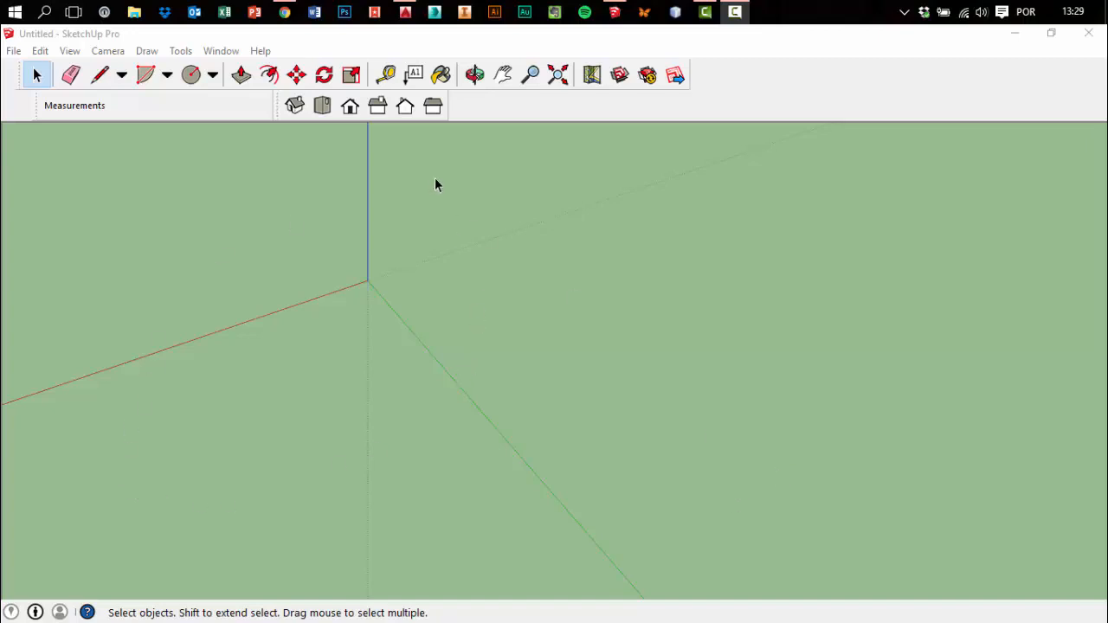
Show the empty model in the isometric view and arrange the floating Drawing and Edit toolbars side by side
{"action": "left_click", "coordinate": [299, 110]}
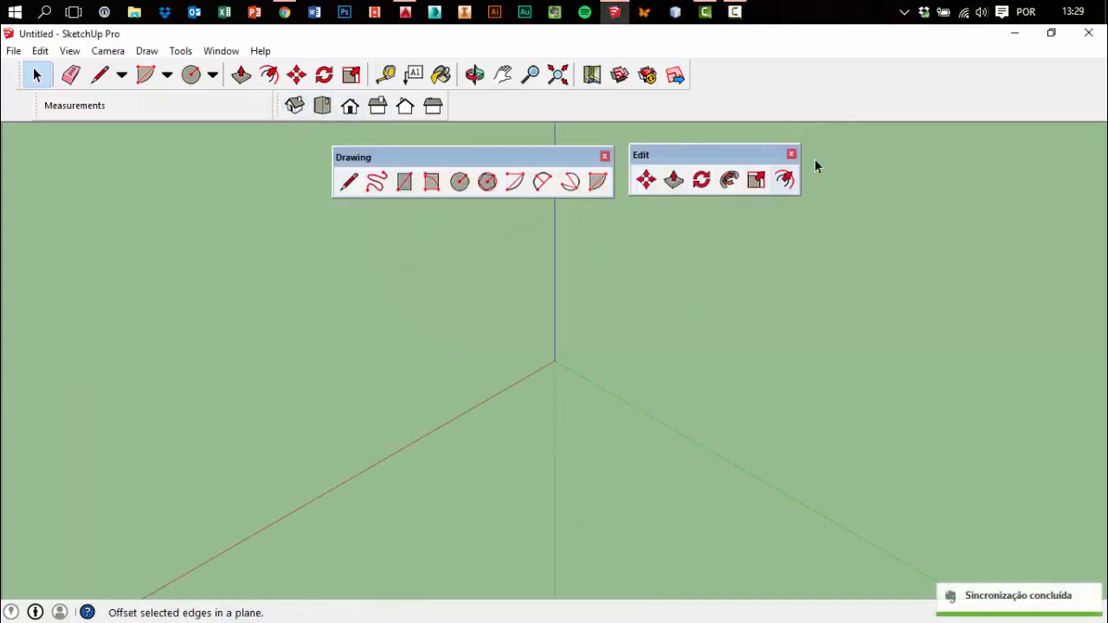
{"action": "left_click_drag", "start_coordinate": [522, 158], "coordinate": [492, 170]}
{"action": "left_click_drag", "start_coordinate": [660, 154], "coordinate": [626, 170]}
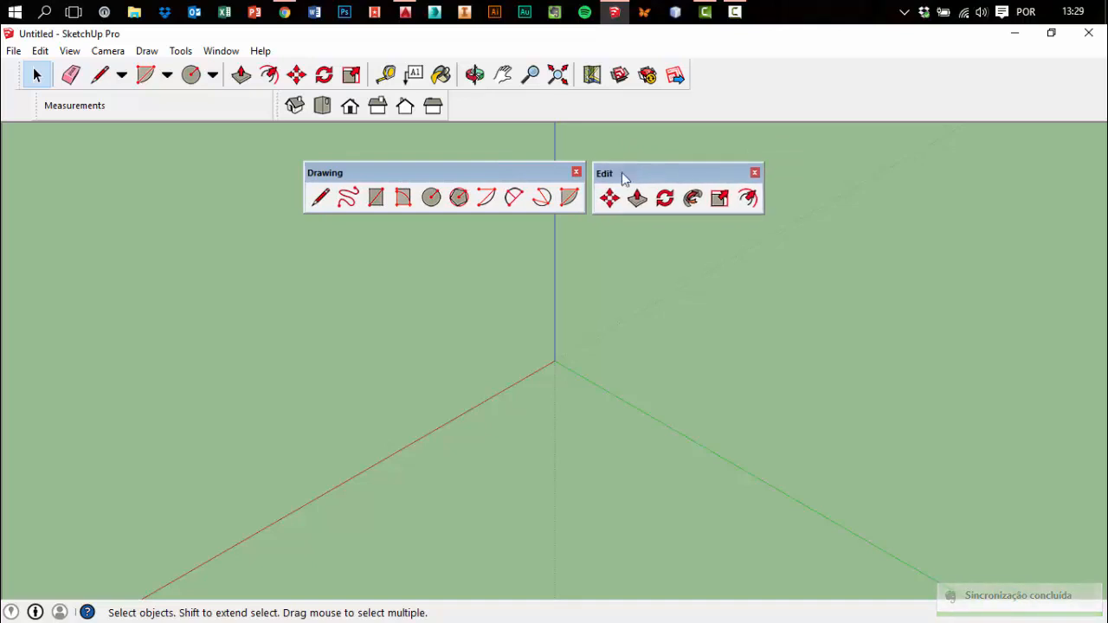
{"action": "left_click", "coordinate": [738, 17]}
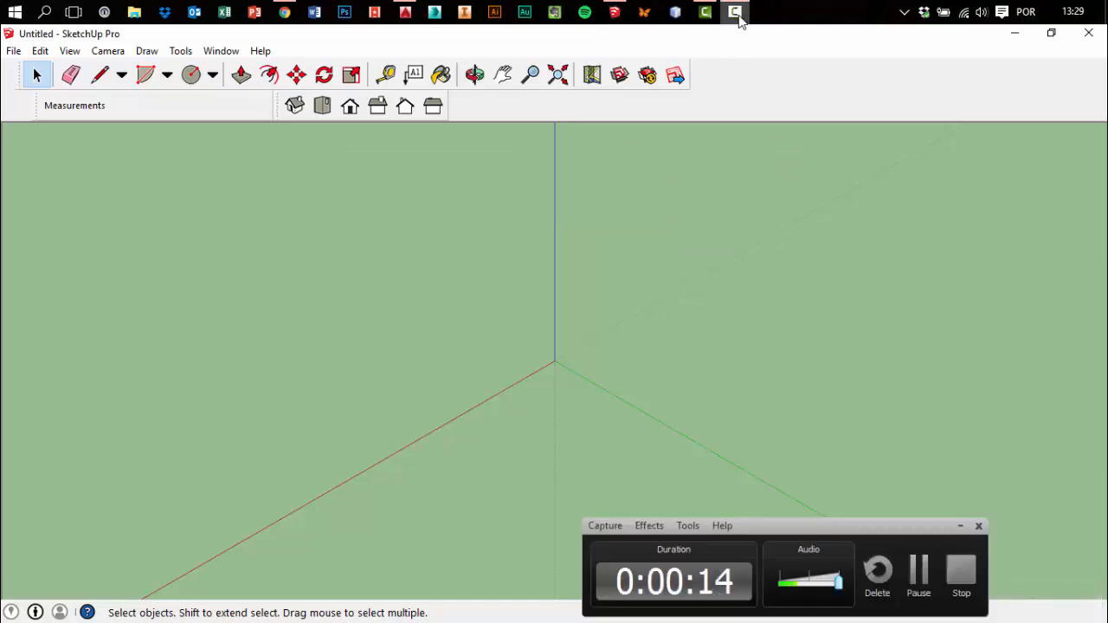
{"action": "left_click", "coordinate": [735, 13]}
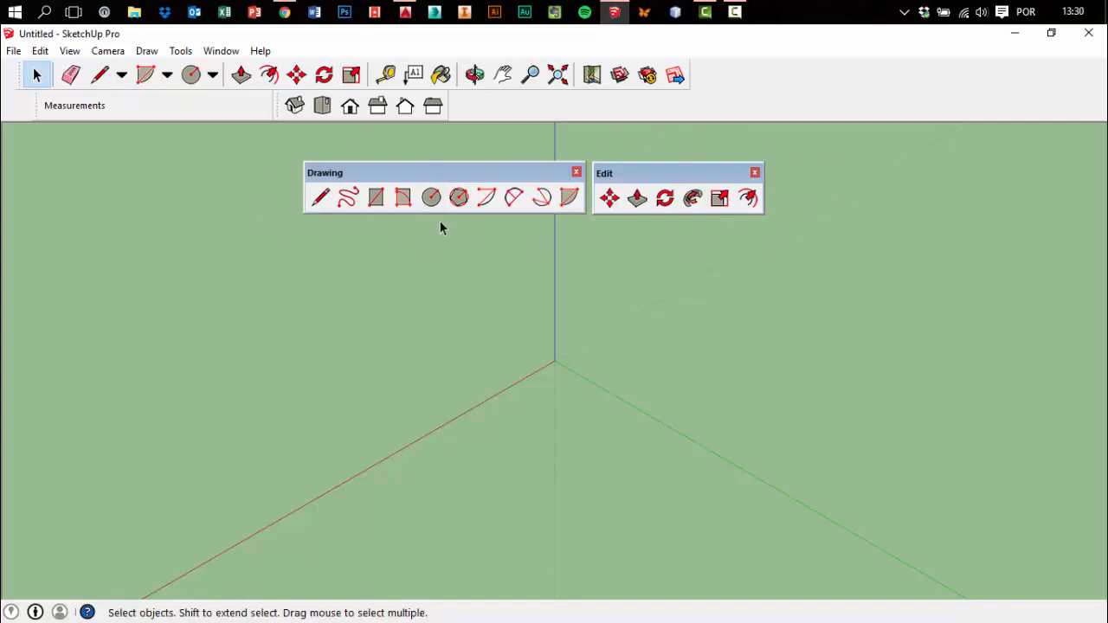
Check the list of available toolbars for the Drawing and Edit entries
{"action": "right_click", "coordinate": [777, 101]}
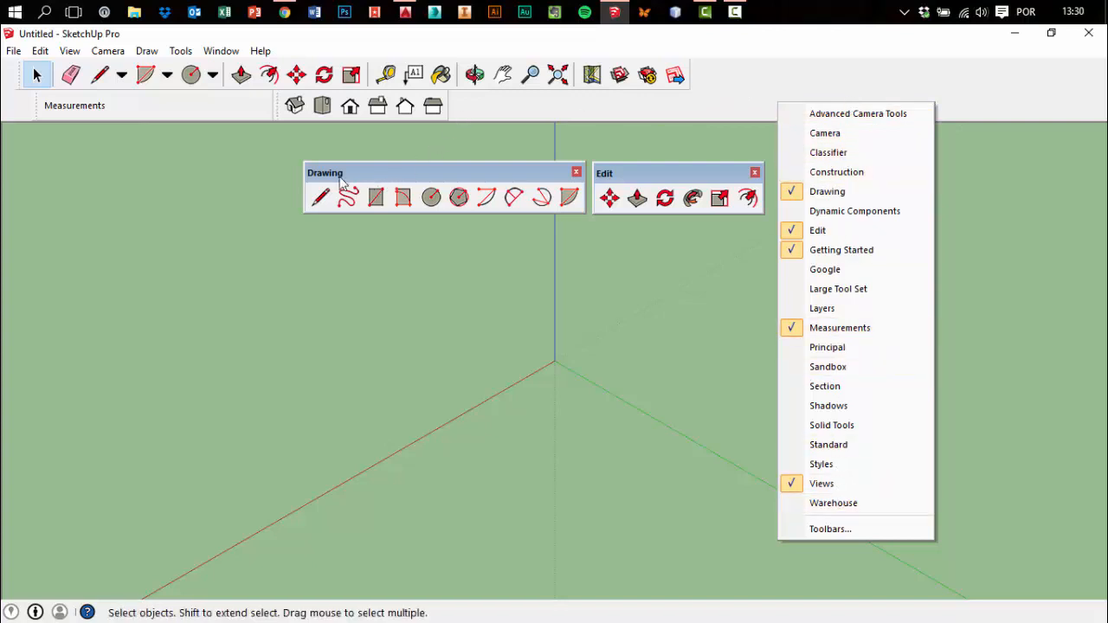
{"action": "left_click", "coordinate": [628, 180]}
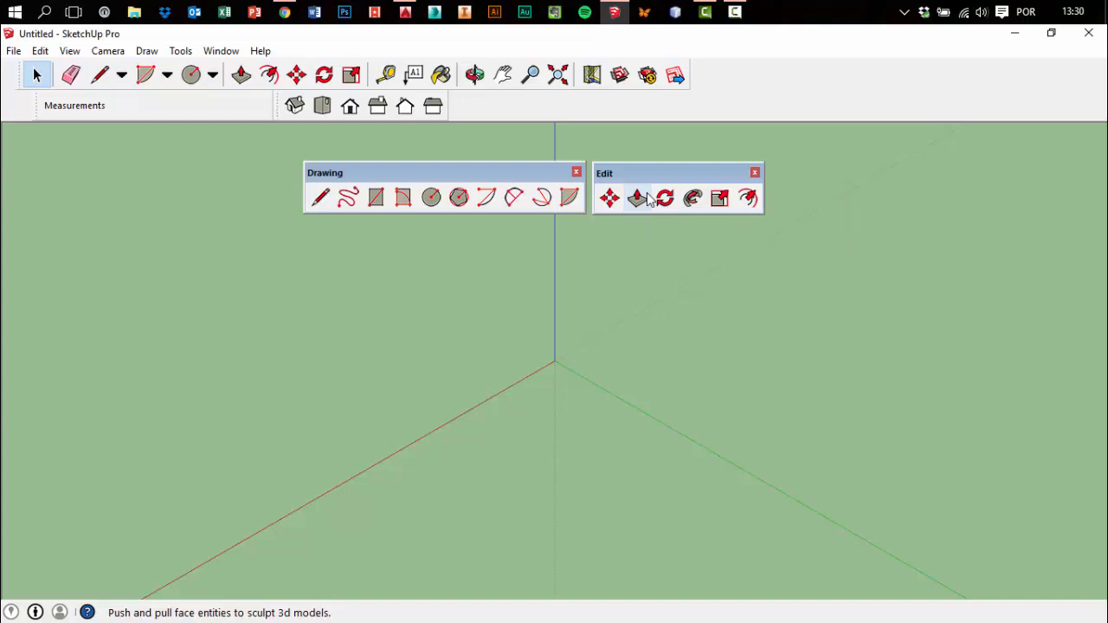
From the Top view, draw a rectangle of about 127.64 × 54.53 m between the green and red axes, near the origin
{"action": "left_click", "coordinate": [375, 197]}
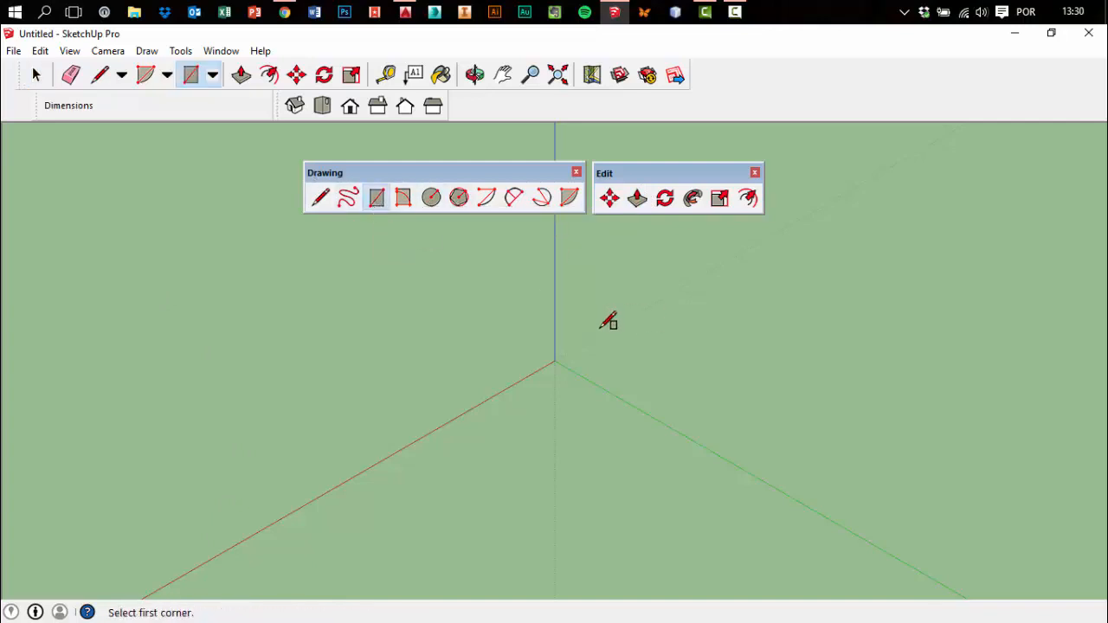
{"action": "left_click", "coordinate": [322, 105]}
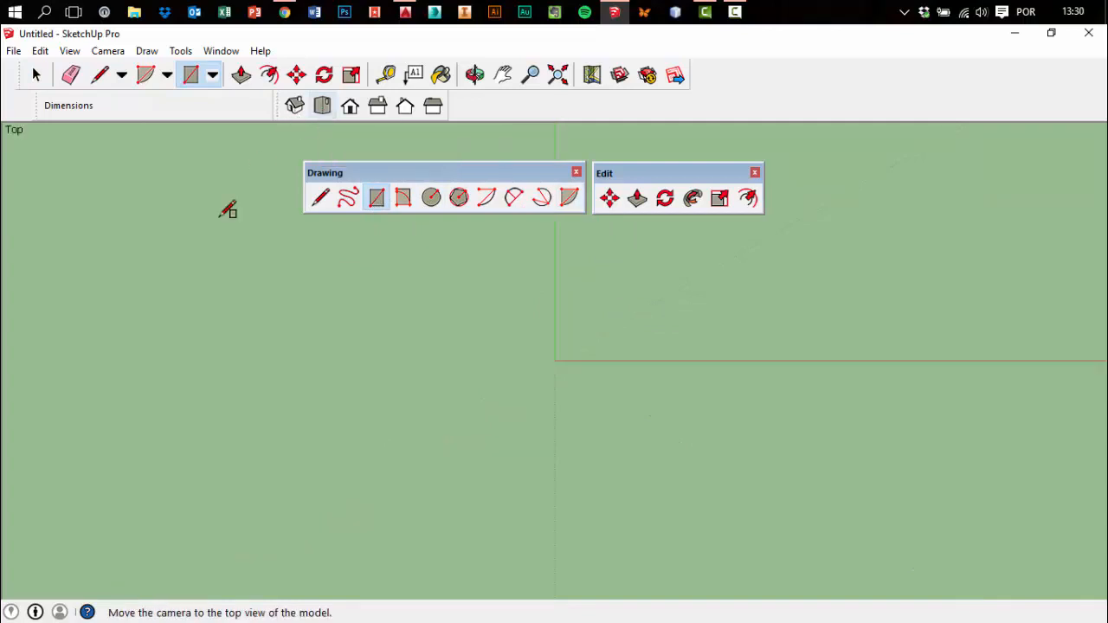
{"action": "scroll", "coordinate": [185, 409], "scroll_direction": "down", "scroll_amount": 5}
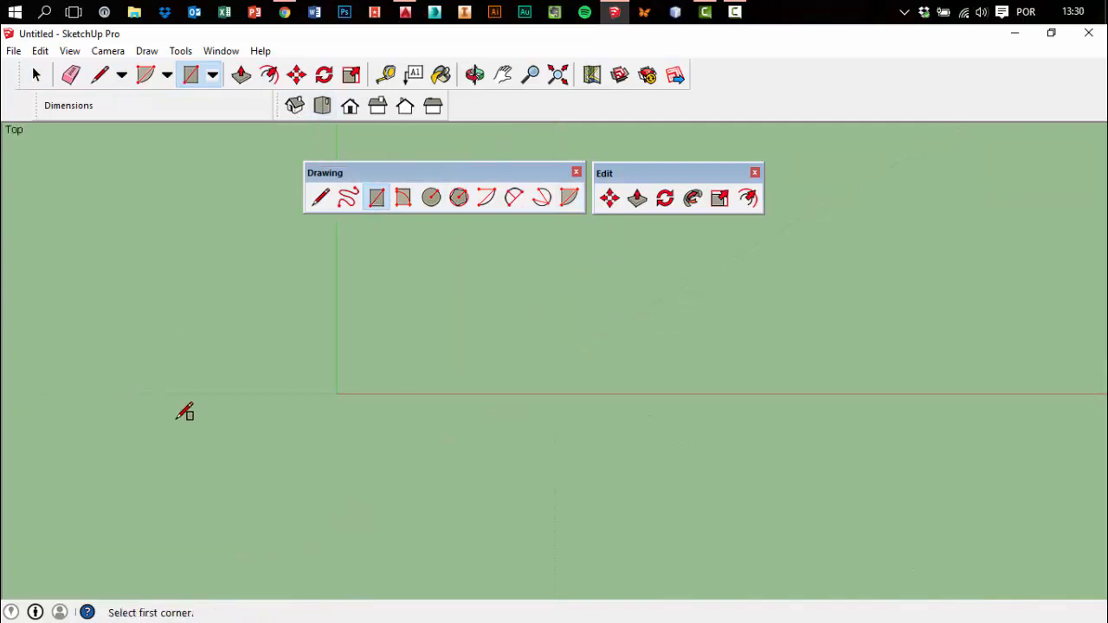
{"action": "scroll", "coordinate": [185, 412], "scroll_direction": "down", "scroll_amount": 1}
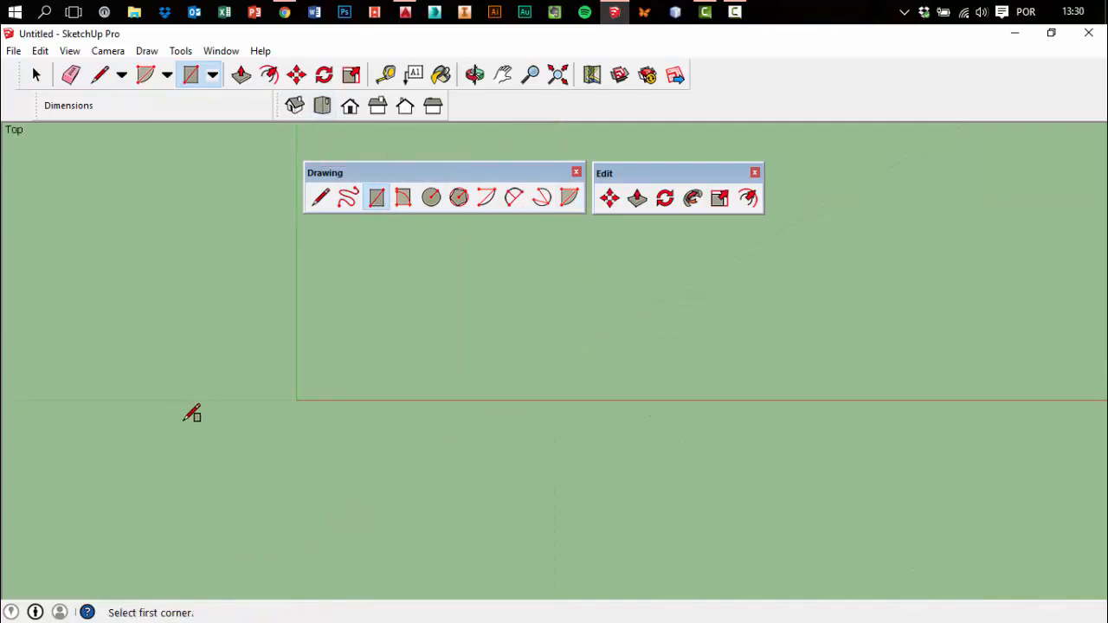
{"action": "left_click", "coordinate": [378, 204]}
{"action": "left_click", "coordinate": [326, 236]}
{"action": "left_click", "coordinate": [677, 385]}
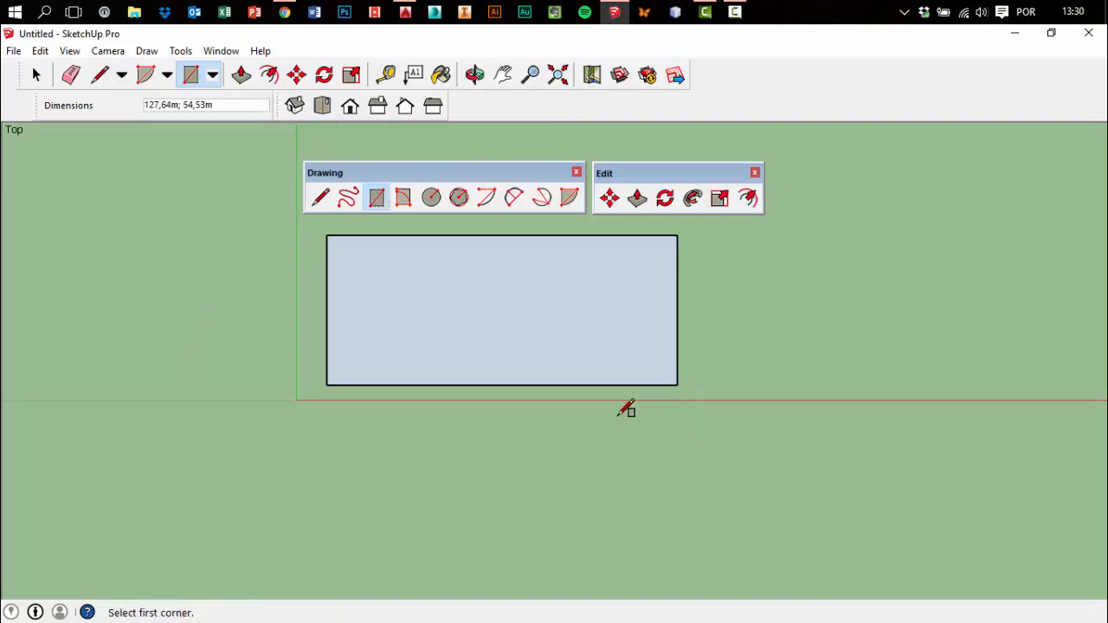
Draw a rectangle of about 79.30 × 35.67 m below the red axis and one of about 49.52 × 41.27 m across that axis
{"action": "left_click", "coordinate": [452, 431]}
{"action": "left_click", "coordinate": [672, 528]}
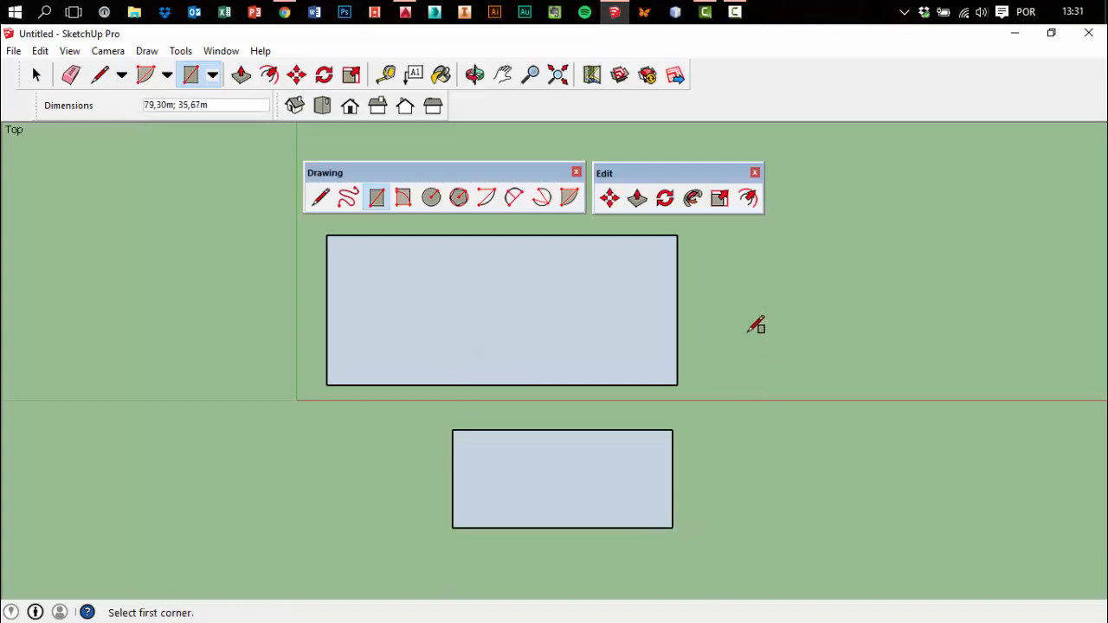
{"action": "left_click", "coordinate": [744, 297]}
{"action": "left_click", "coordinate": [881, 410]}
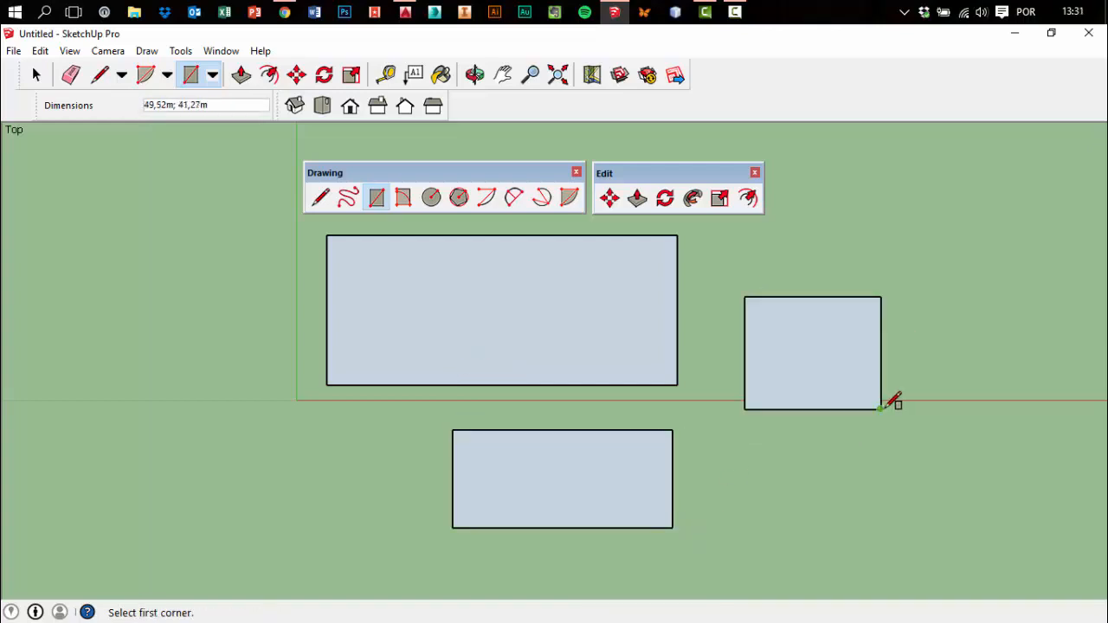
Draw three circles around the smallest rectangle, the second with a radius of about 22 m and the third about 20.85 m
{"action": "left_click", "coordinate": [432, 197]}
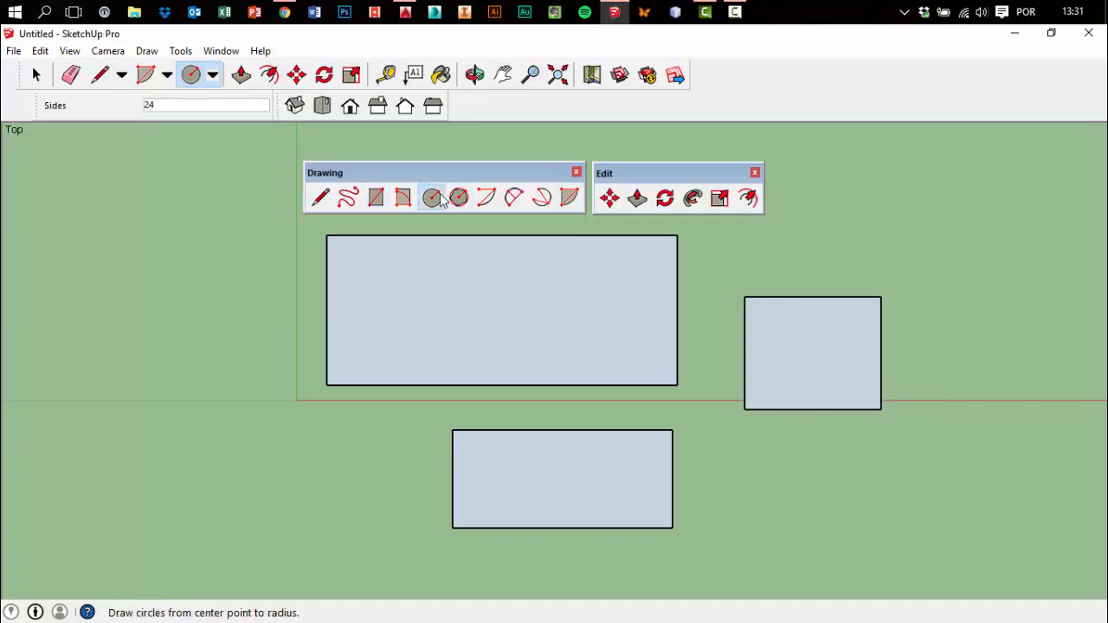
{"action": "left_click", "coordinate": [881, 189]}
{"action": "left_click", "coordinate": [950, 192]}
{"action": "left_click", "coordinate": [1010, 396]}
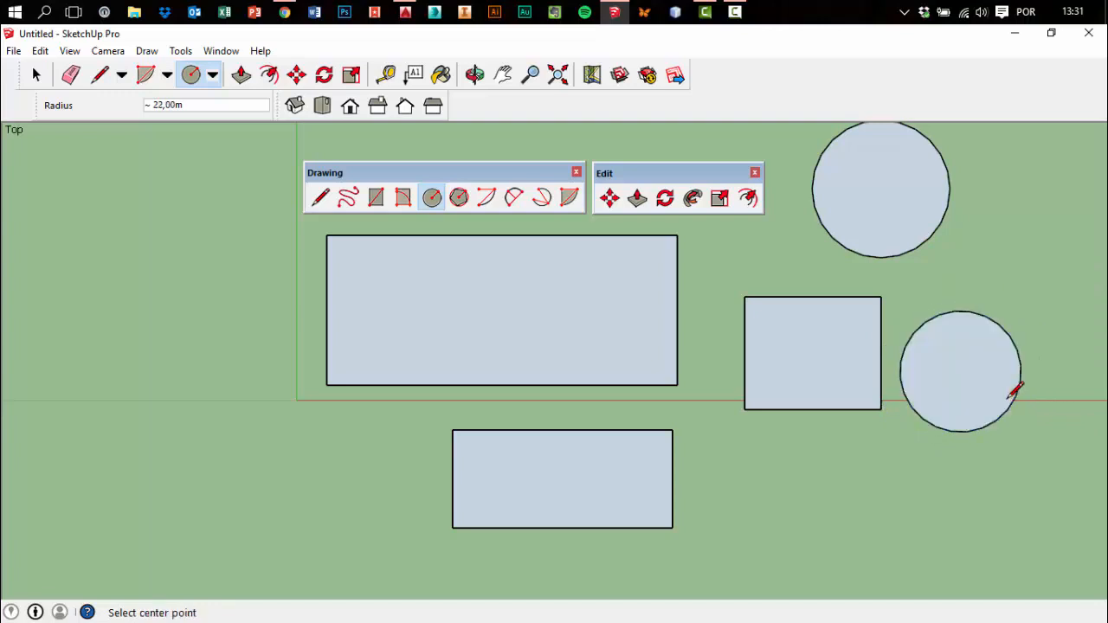
{"action": "left_click", "coordinate": [831, 512]}
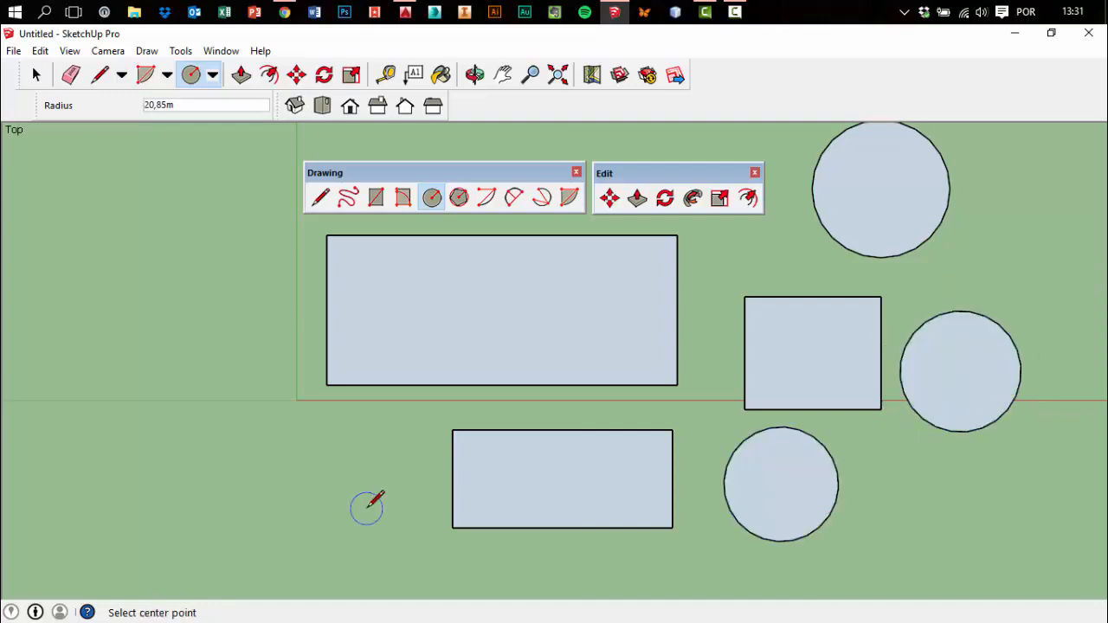
Examine the flat shapes at an angle in perspective with the whole model fitted, and restore Parallel Projection
{"action": "middle_click_drag", "start_coordinate": [438, 503], "coordinate": [529, 415]}
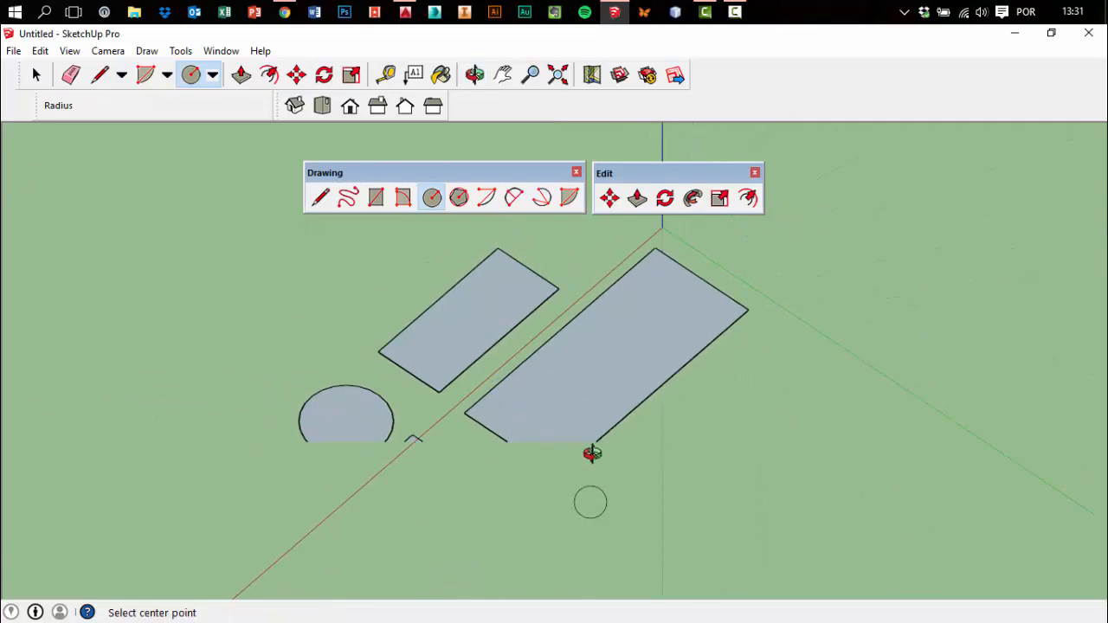
{"action": "middle_click_drag", "start_coordinate": [592, 454], "coordinate": [519, 389]}
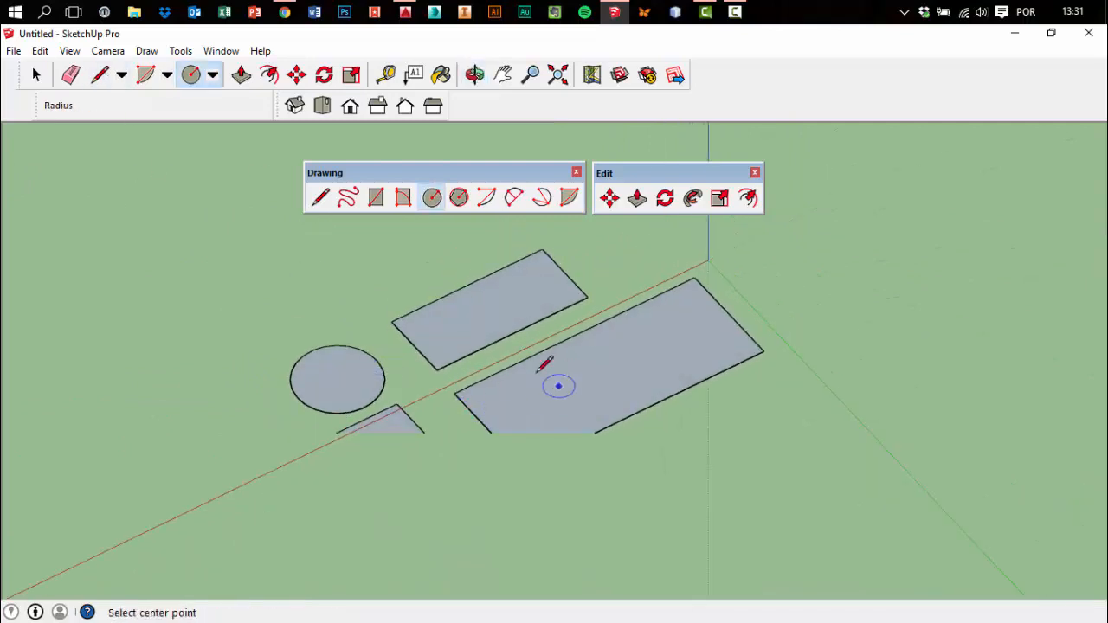
{"action": "left_click", "coordinate": [107, 51]}
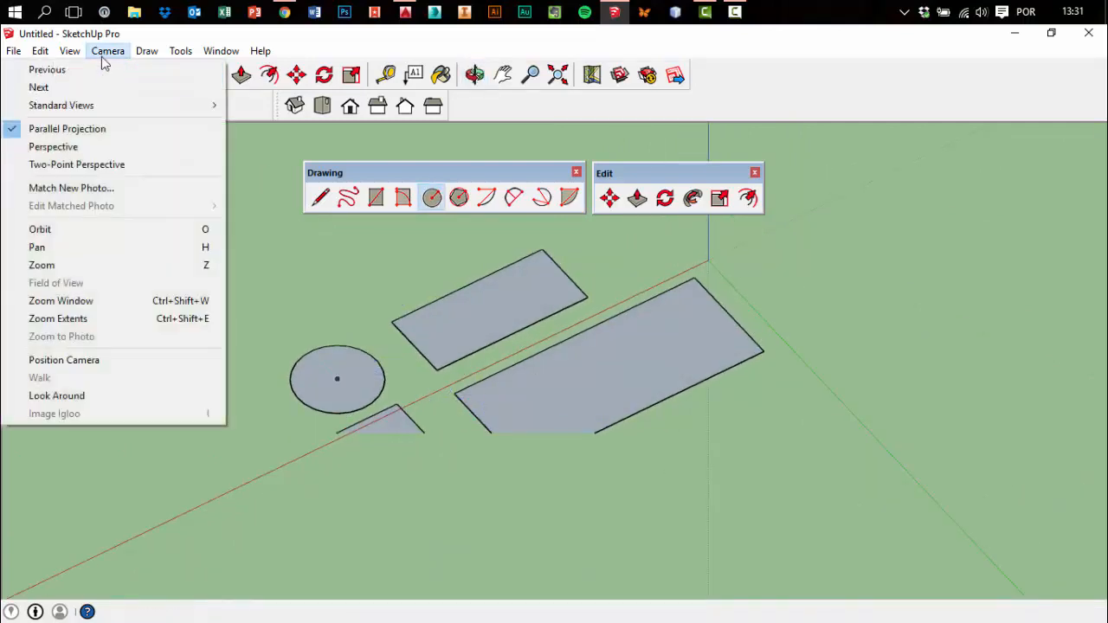
{"action": "left_click", "coordinate": [109, 163]}
{"action": "left_click", "coordinate": [557, 76]}
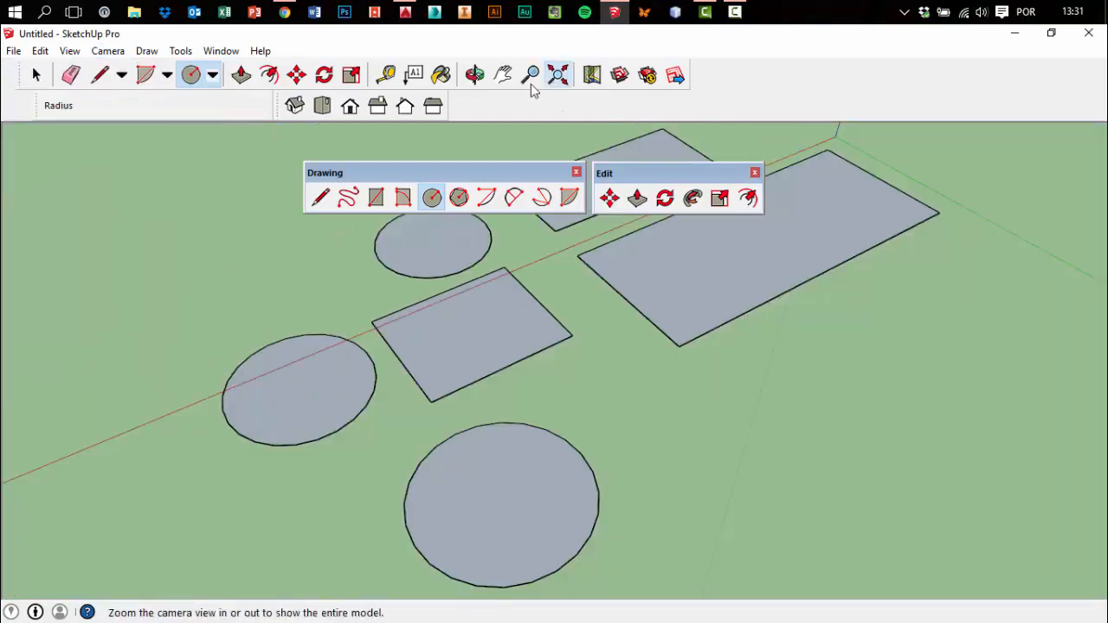
{"action": "left_click", "coordinate": [68, 51]}
{"action": "left_click", "coordinate": [108, 51]}
{"action": "left_click", "coordinate": [110, 128]}
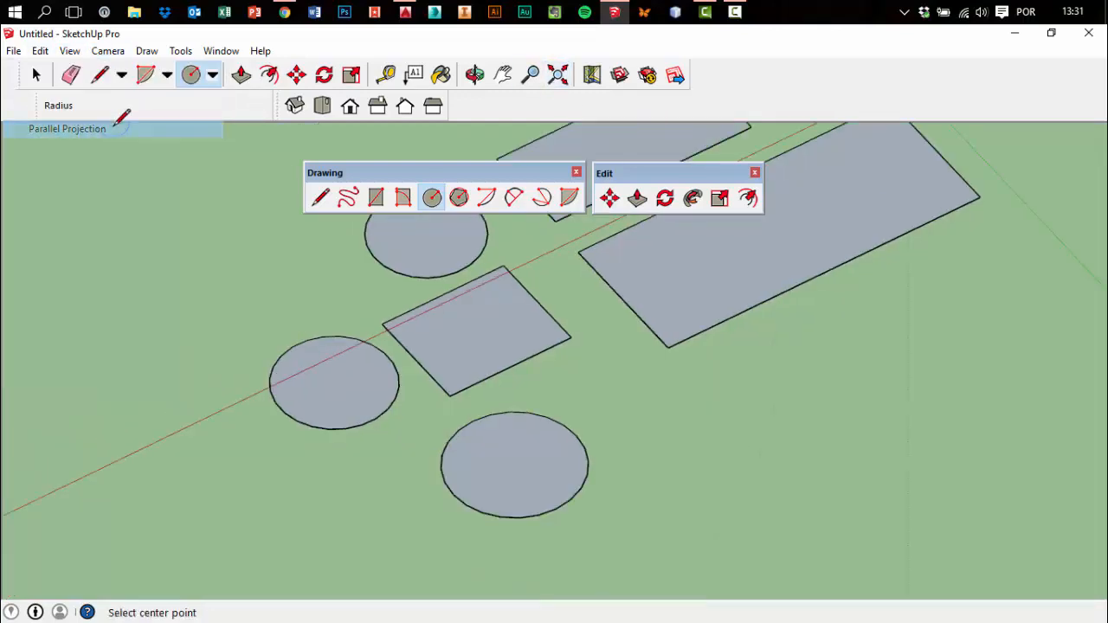
{"action": "scroll", "coordinate": [472, 414], "scroll_direction": "down", "scroll_amount": 4}
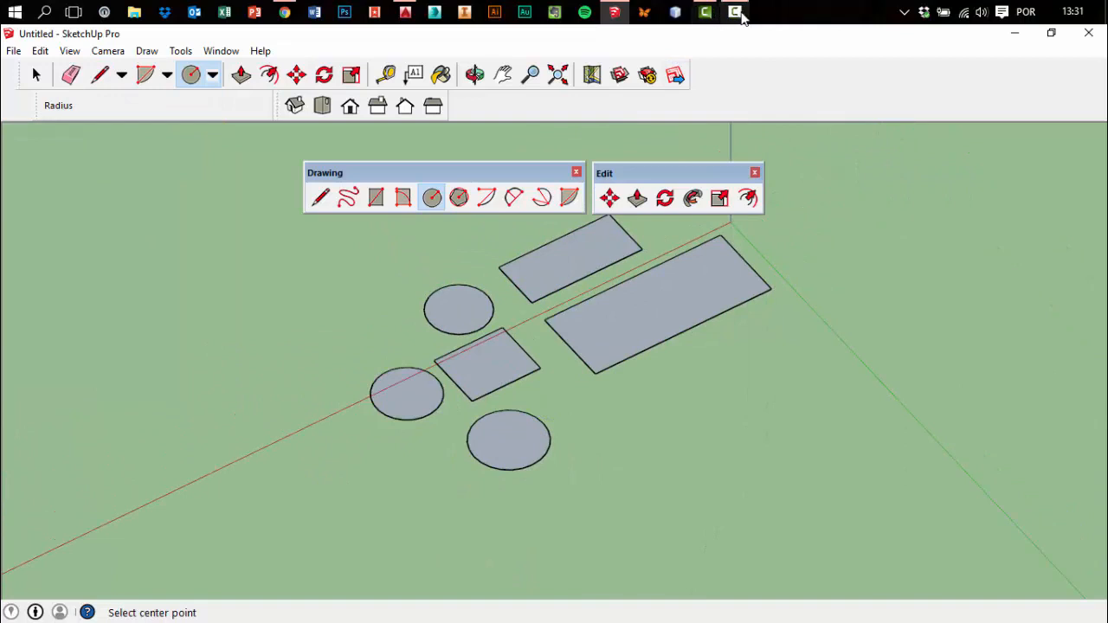
Leave the Circle tool and return to the Select tool with all the rectangles and circles in view
{"action": "left_click", "coordinate": [741, 14]}
{"action": "left_click", "coordinate": [739, 14]}
{"action": "mouse_move", "coordinate": [746, 291]}
{"action": "middle_mouse_down"}
{"action": "mouse_move", "coordinate": [339, 335]}
{"action": "mouse_move", "coordinate": [798, 346]}
{"action": "mouse_move", "coordinate": [613, 284]}
{"action": "mouse_move", "coordinate": [692, 346]}
{"action": "mouse_move", "coordinate": [705, 277]}
{"action": "middle_mouse_up"}
{"action": "key", "text": "c"}
{"action": "scroll", "coordinate": [594, 280], "scroll_direction": "up", "scroll_amount": 4}
{"action": "middle_click_drag", "start_coordinate": [618, 334], "coordinate": [655, 444]}
{"action": "left_click", "coordinate": [32, 75]}
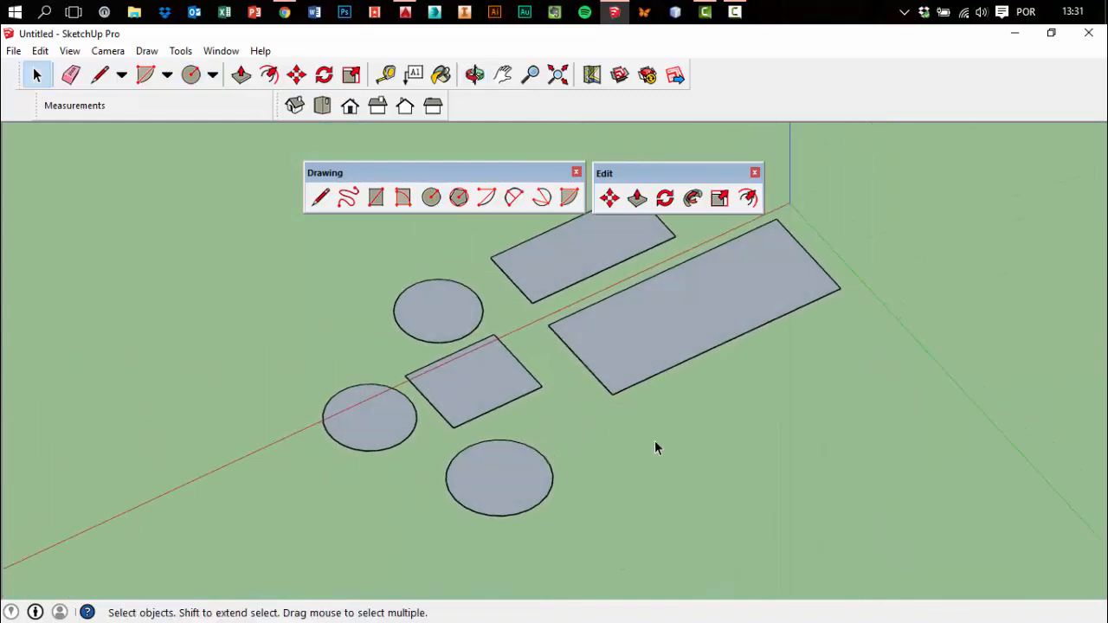
Dock the floating Edit and Drawing toolbars in the row beside the Views toolbar
{"action": "left_click_drag", "start_coordinate": [623, 172], "coordinate": [510, 106]}
{"action": "mouse_move", "coordinate": [511, 173]}
{"action": "left_mouse_down"}
{"action": "mouse_move", "coordinate": [915, 90]}
{"action": "mouse_move", "coordinate": [838, 104]}
{"action": "mouse_move", "coordinate": [830, 136]}
{"action": "left_mouse_up"}
Select the faces of the three rectangles and the circle above the red axis one at a time, and clear the selection
{"action": "scroll", "coordinate": [812, 276], "scroll_direction": "up", "scroll_amount": 5}
{"action": "left_click", "coordinate": [700, 289]}
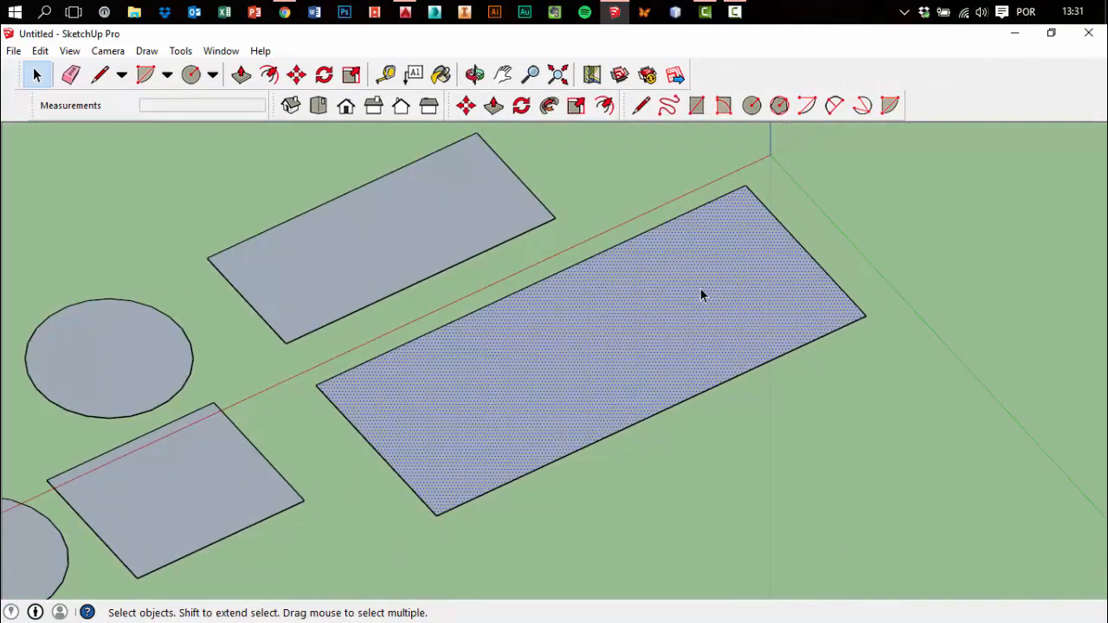
{"action": "mouse_move", "coordinate": [700, 289]}
{"action": "middle_mouse_down"}
{"action": "mouse_move", "coordinate": [511, 363]}
{"action": "mouse_move", "coordinate": [487, 222]}
{"action": "middle_mouse_up"}
{"action": "left_click", "coordinate": [487, 222]}
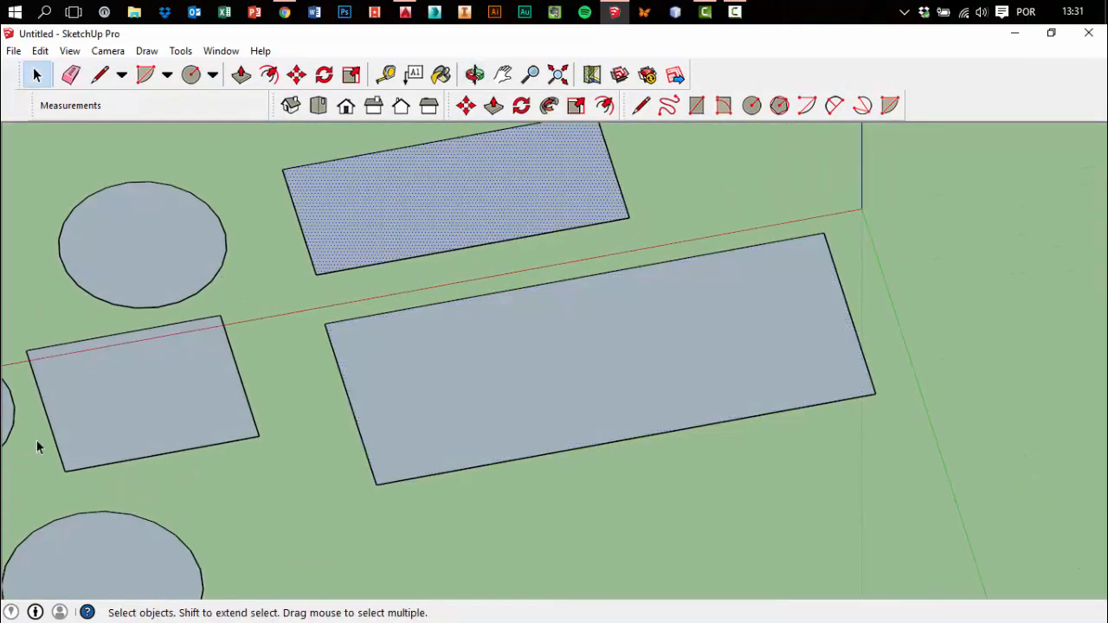
{"action": "left_click", "coordinate": [129, 411]}
{"action": "left_click", "coordinate": [142, 296]}
{"action": "left_click", "coordinate": [272, 274]}
Examine two edges of the largest rectangle and the corner where they meet by selecting each edge in turn
{"action": "scroll", "coordinate": [519, 481], "scroll_direction": "up", "scroll_amount": 2}
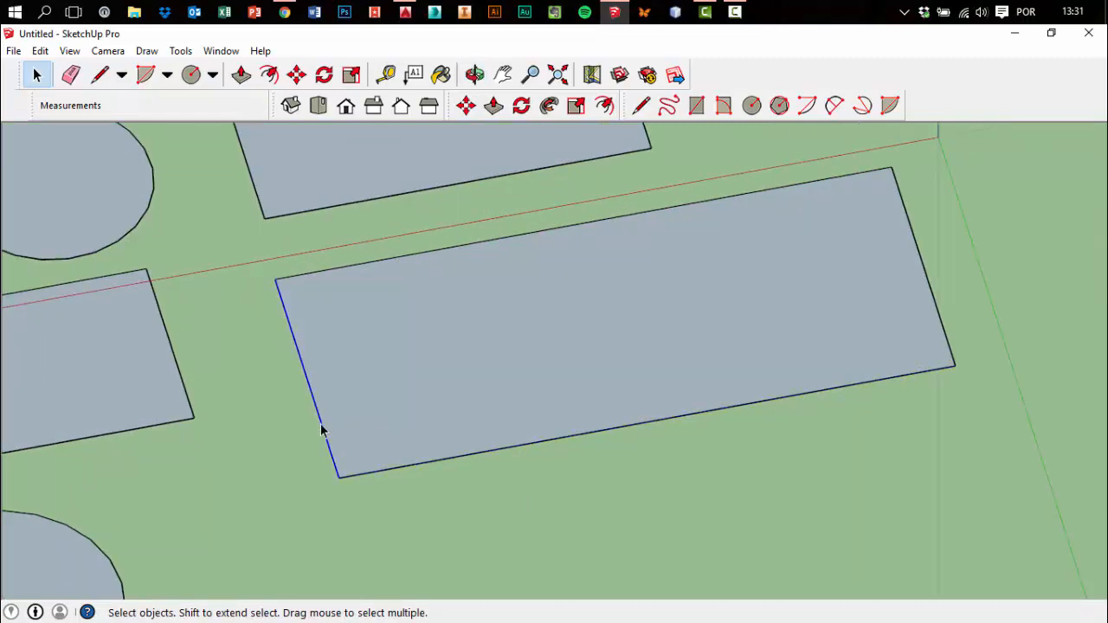
{"action": "scroll", "coordinate": [350, 500], "scroll_direction": "up", "scroll_amount": 3}
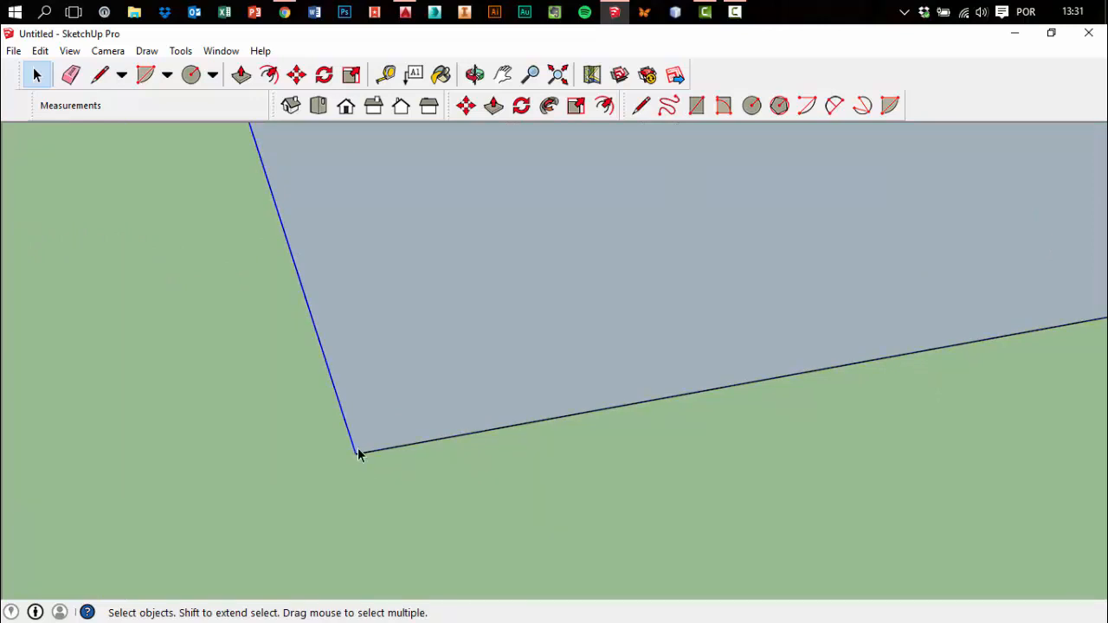
{"action": "scroll", "coordinate": [590, 513], "scroll_direction": "down", "scroll_amount": 5}
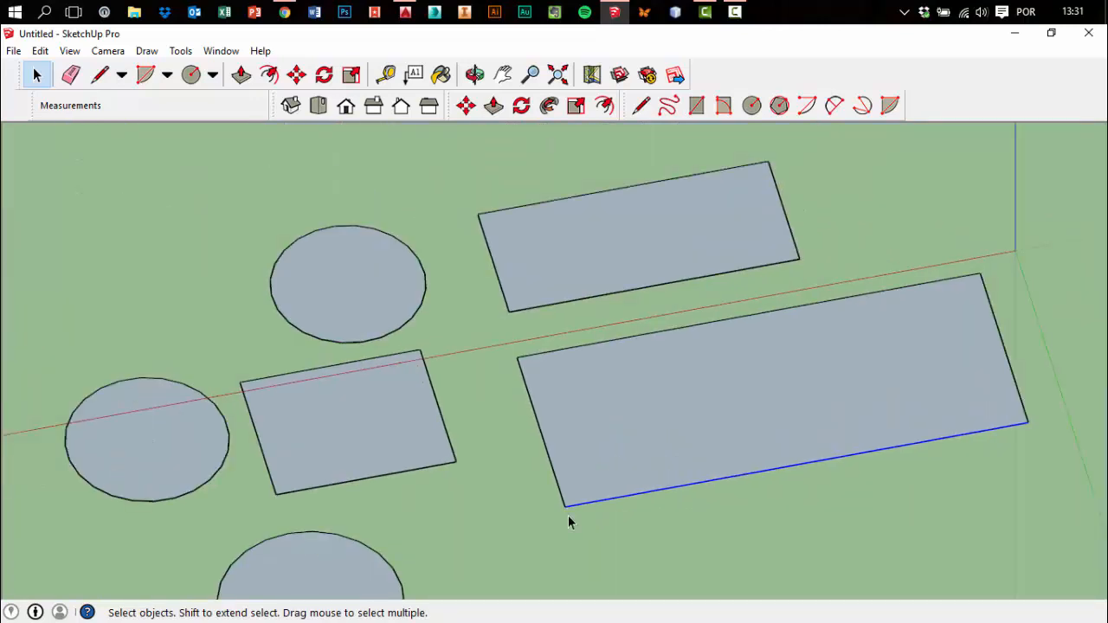
{"action": "scroll", "coordinate": [466, 490], "scroll_direction": "down", "scroll_amount": 3}
{"action": "middle_click_drag", "start_coordinate": [554, 485], "coordinate": [905, 470]}
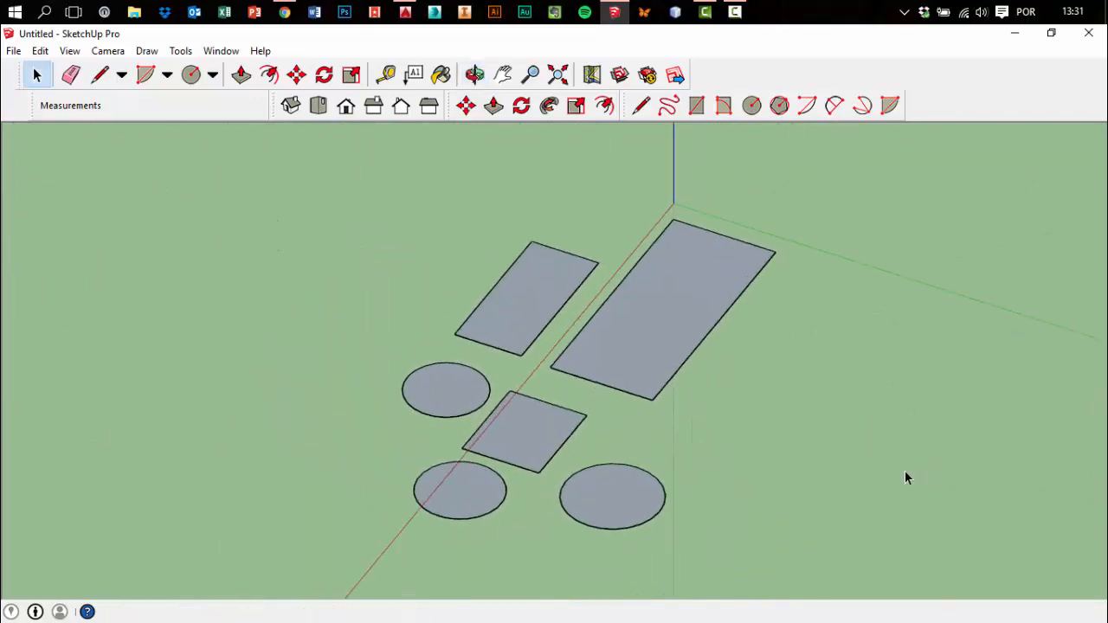
Delete the faces of the three rectangles and of the circle above the red axis, keeping their outlines
{"action": "left_click", "coordinate": [637, 321]}
{"action": "key", "text": "Delete"}
{"action": "left_click", "coordinate": [534, 297]}
{"action": "key", "text": "Delete"}
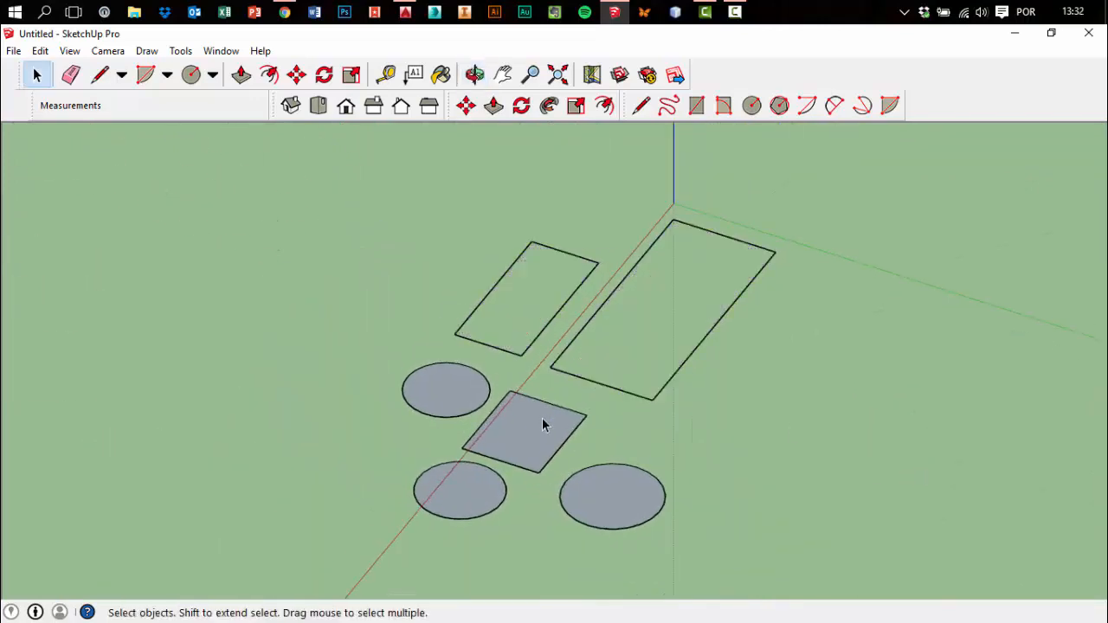
{"action": "left_click", "coordinate": [542, 417]}
{"action": "key", "text": "Delete"}
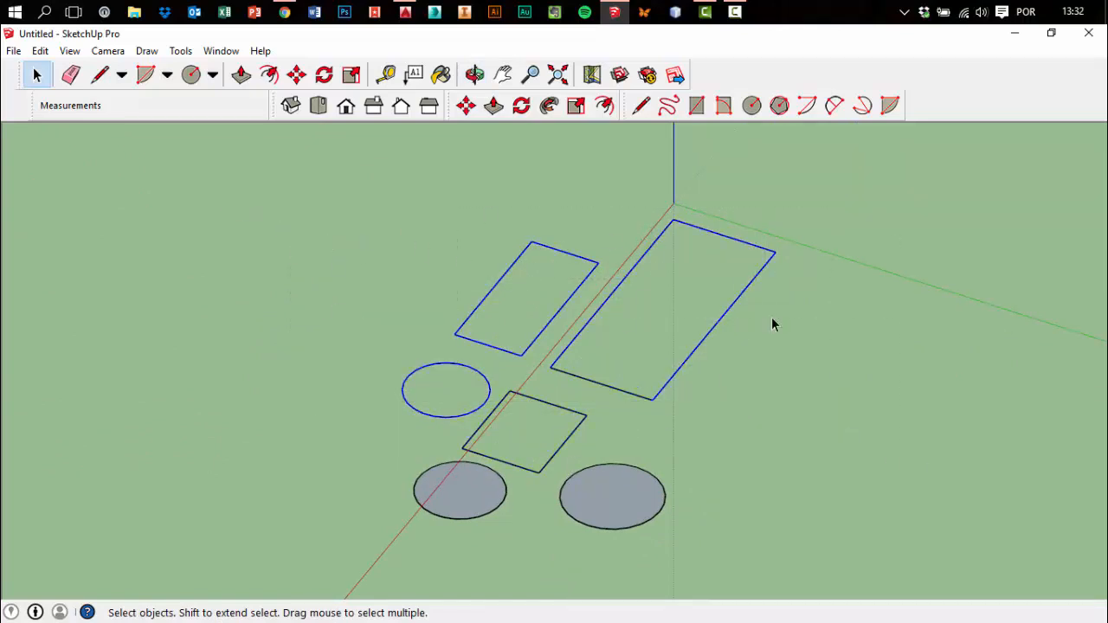
Draw a diagonal line about 138.52 m long across the largest rectangle, from the corner nearest the origin to the opposite corner
{"action": "left_click", "coordinate": [651, 108]}
{"action": "scroll", "coordinate": [692, 243], "scroll_direction": "up", "scroll_amount": 1}
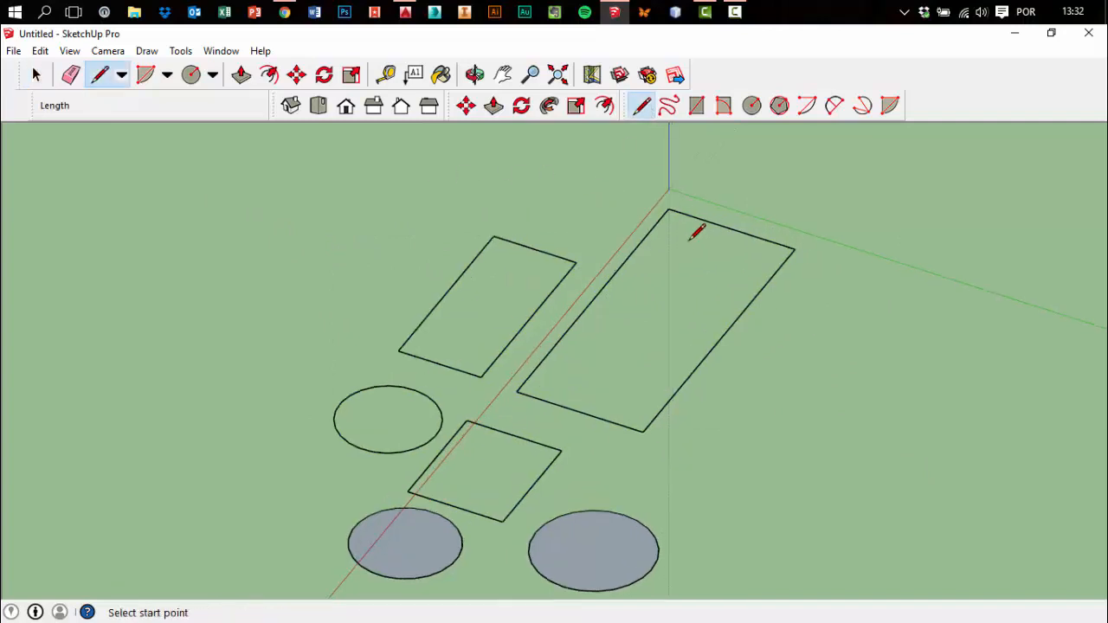
{"action": "left_click", "coordinate": [669, 208]}
{"action": "left_click", "coordinate": [643, 432]}
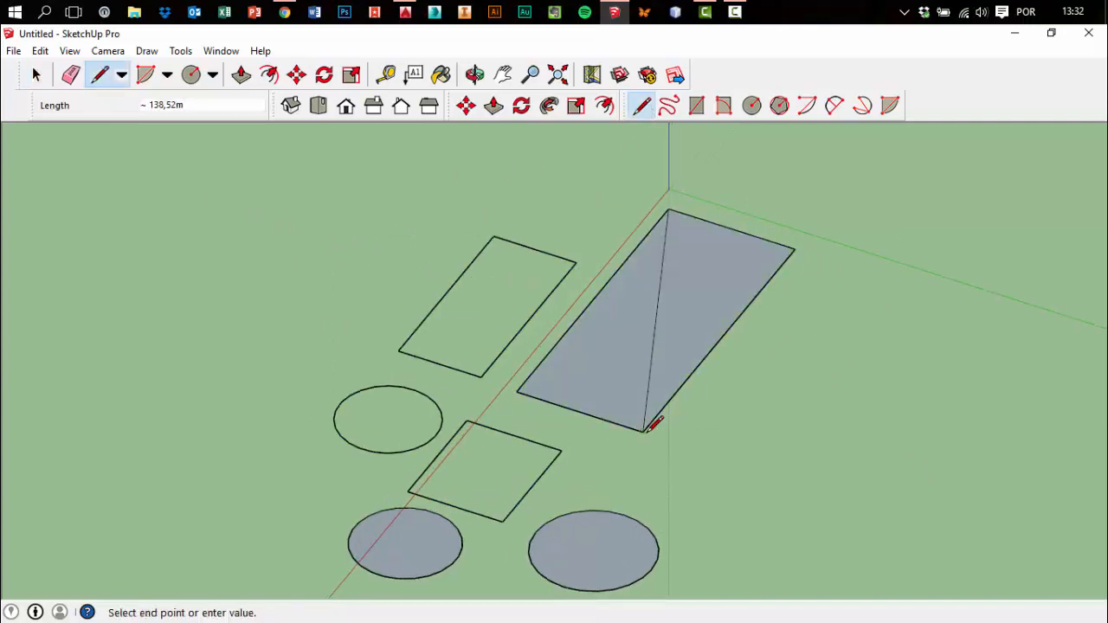
Draw a closed, irregular six-sided outline with the Line tool in Top view, in the empty area beyond the circles
{"action": "middle_click_drag", "start_coordinate": [777, 366], "coordinate": [632, 249]}
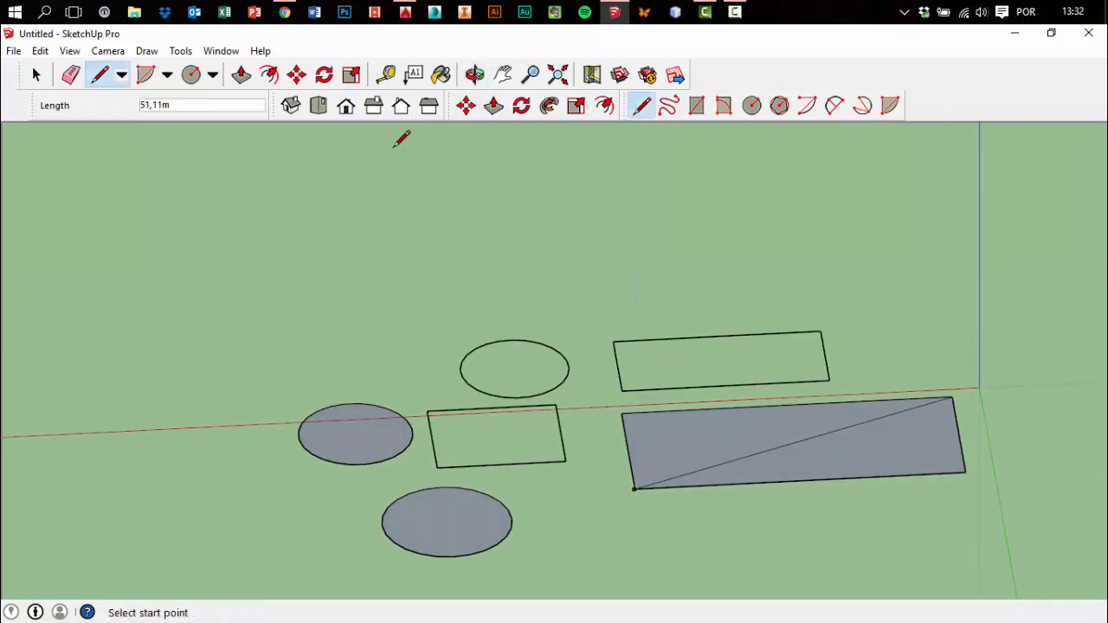
{"action": "left_click", "coordinate": [327, 107]}
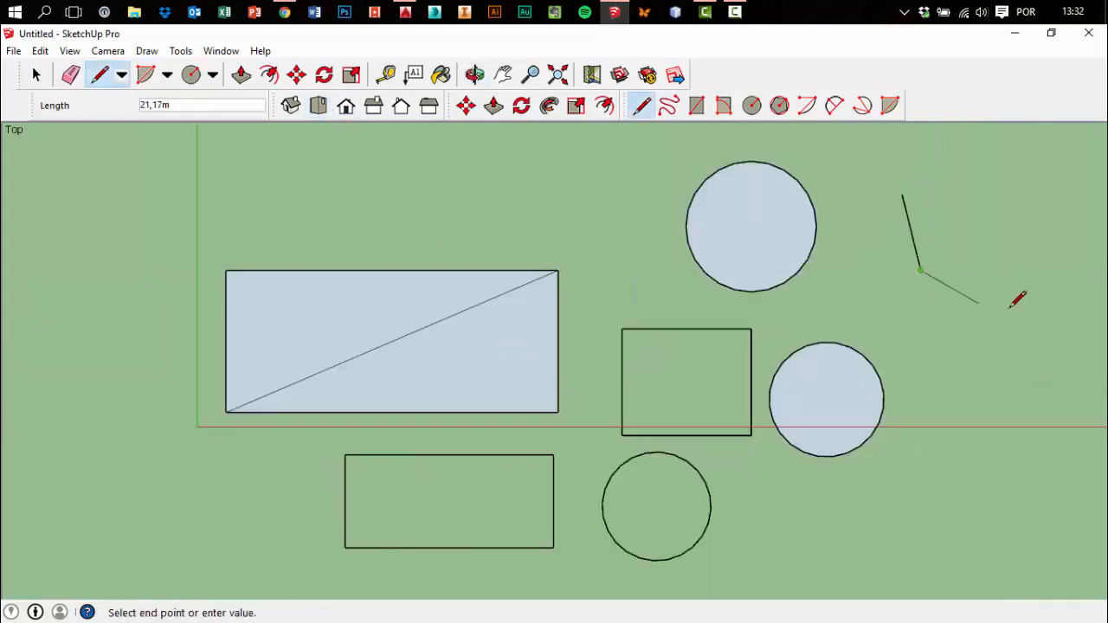
{"action": "left_click", "coordinate": [903, 194]}
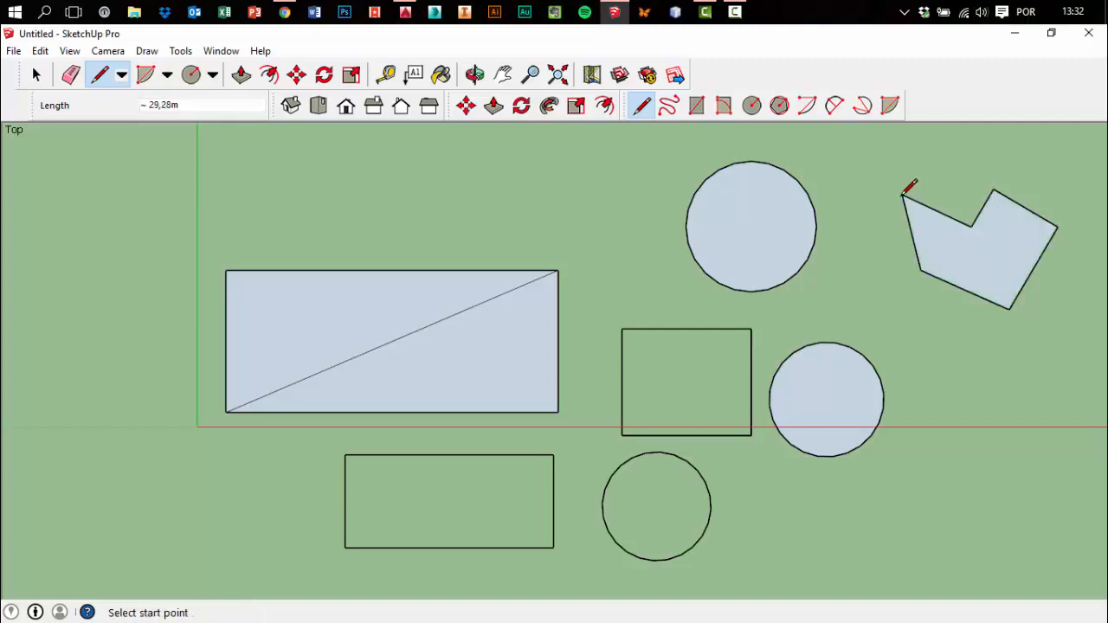
{"action": "mouse_move", "coordinate": [908, 185]}
{"action": "middle_mouse_down"}
{"action": "mouse_move", "coordinate": [892, 227]}
{"action": "mouse_move", "coordinate": [348, 32]}
{"action": "mouse_move", "coordinate": [51, 159]}
{"action": "mouse_move", "coordinate": [250, 356]}
{"action": "mouse_move", "coordinate": [423, 320]}
{"action": "mouse_move", "coordinate": [181, 334]}
{"action": "mouse_move", "coordinate": [330, 262]}
{"action": "mouse_move", "coordinate": [329, 292]}
{"action": "mouse_move", "coordinate": [553, 290]}
{"action": "middle_mouse_up"}
{"action": "key", "text": "space"}
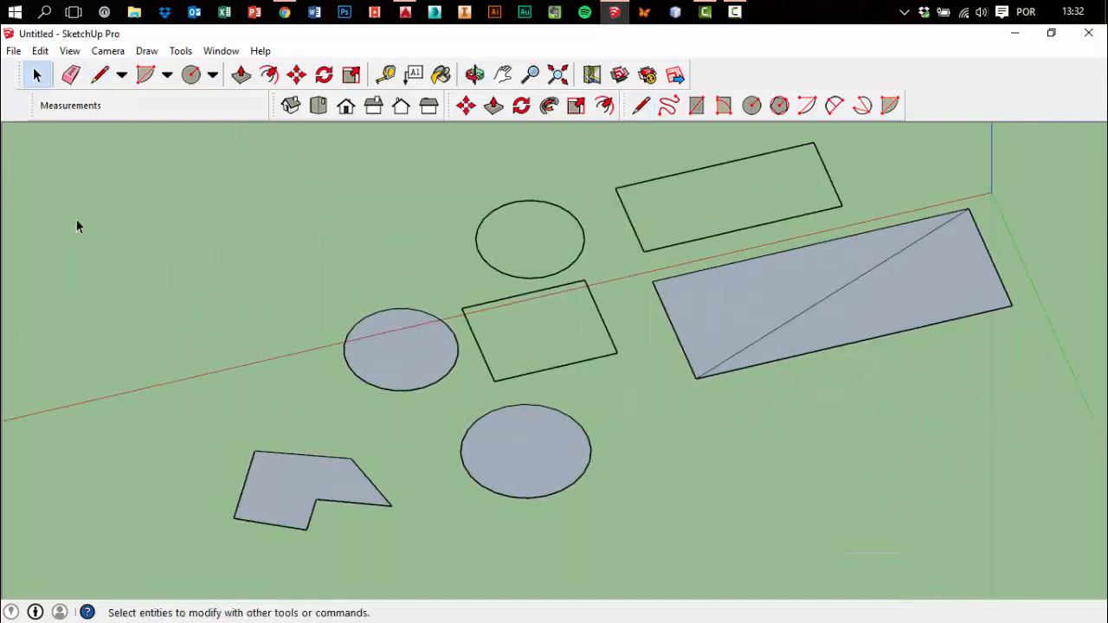
{"action": "mouse_move", "coordinate": [77, 222]}
{"action": "middle_mouse_down"}
{"action": "mouse_move", "coordinate": [60, 327]}
{"action": "mouse_move", "coordinate": [173, 255]}
{"action": "mouse_move", "coordinate": [592, 456]}
{"action": "mouse_move", "coordinate": [596, 282]}
{"action": "mouse_move", "coordinate": [381, 269]}
{"action": "mouse_move", "coordinate": [356, 282]}
{"action": "middle_mouse_up"}
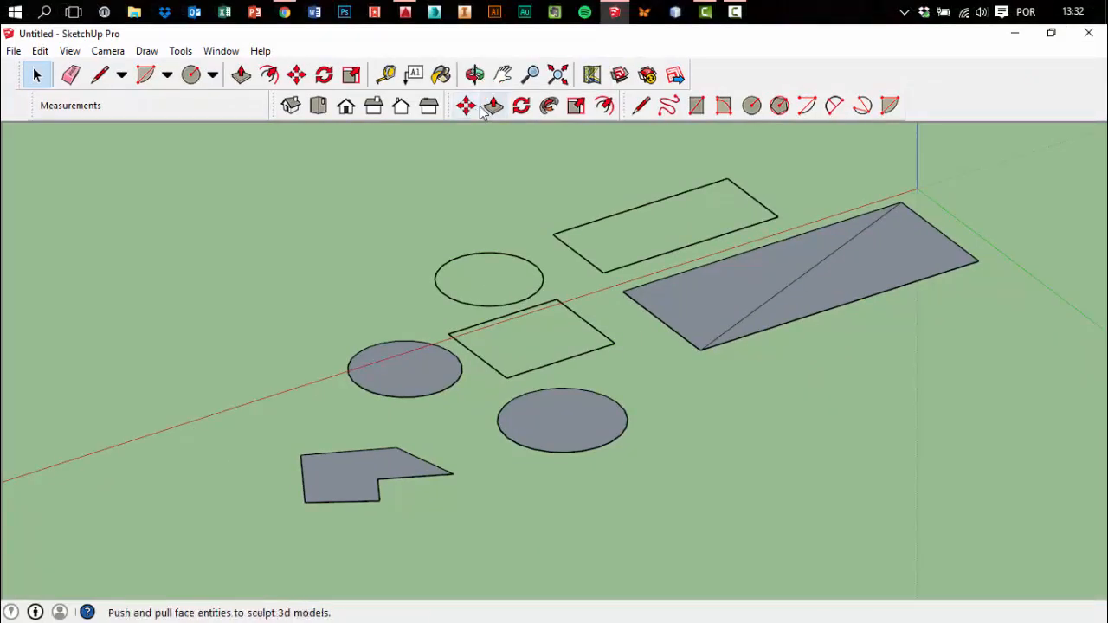
Extrude the largest filled circle about 45 m upward, raise the other filled circle, and extrude the six-sided face about 29.32 m
{"action": "left_click", "coordinate": [493, 109]}
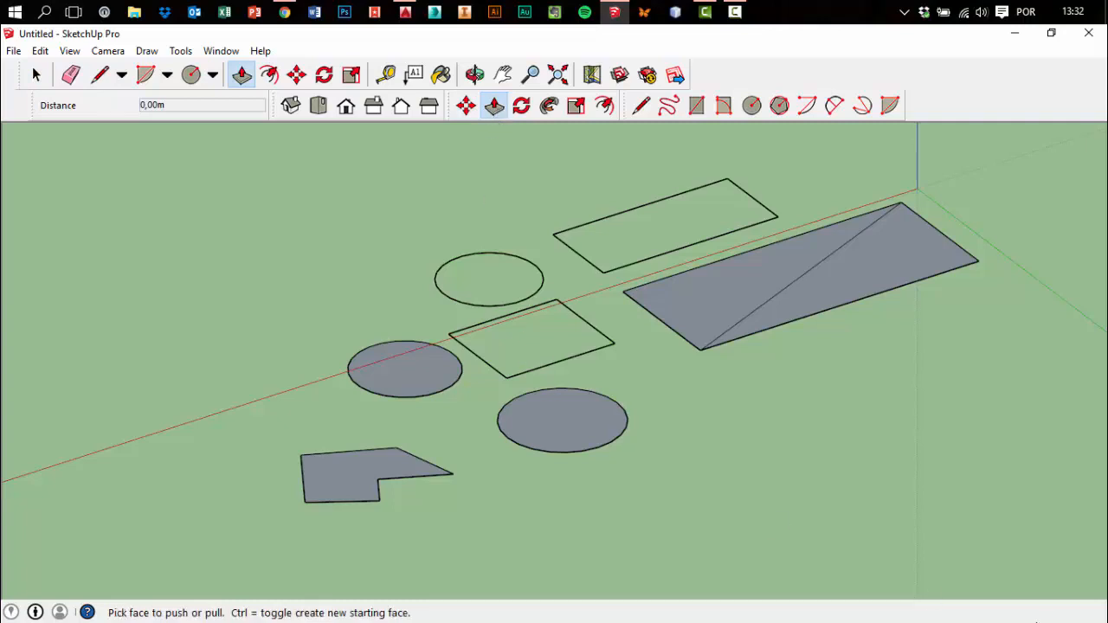
{"action": "left_click", "coordinate": [554, 452]}
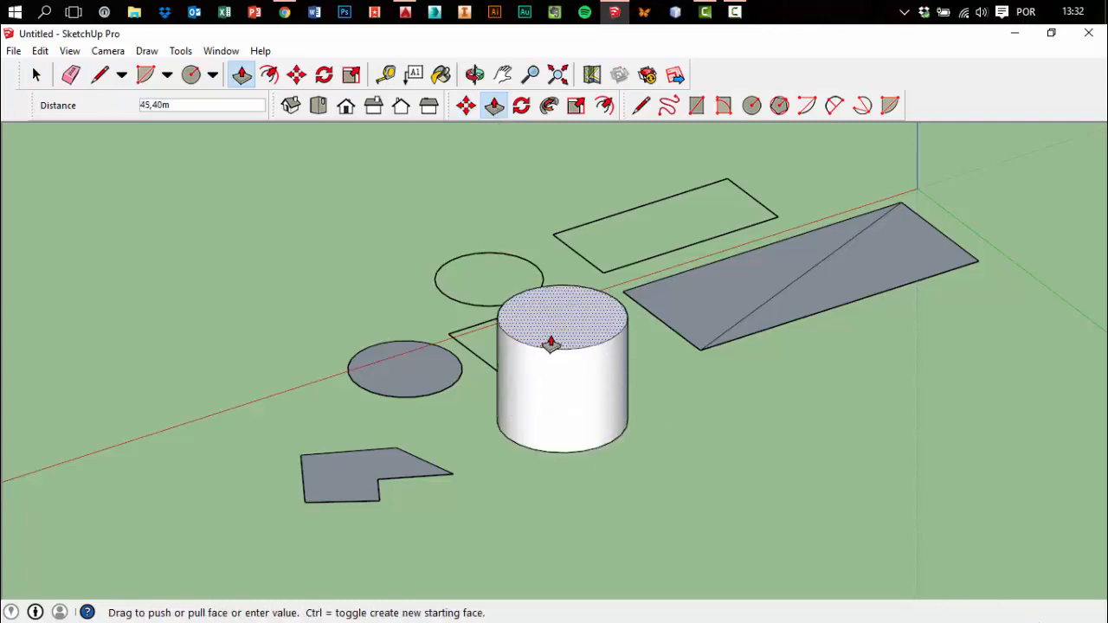
{"action": "left_click", "coordinate": [551, 339]}
{"action": "left_click", "coordinate": [406, 376]}
{"action": "left_click", "coordinate": [395, 305]}
{"action": "left_click", "coordinate": [329, 477]}
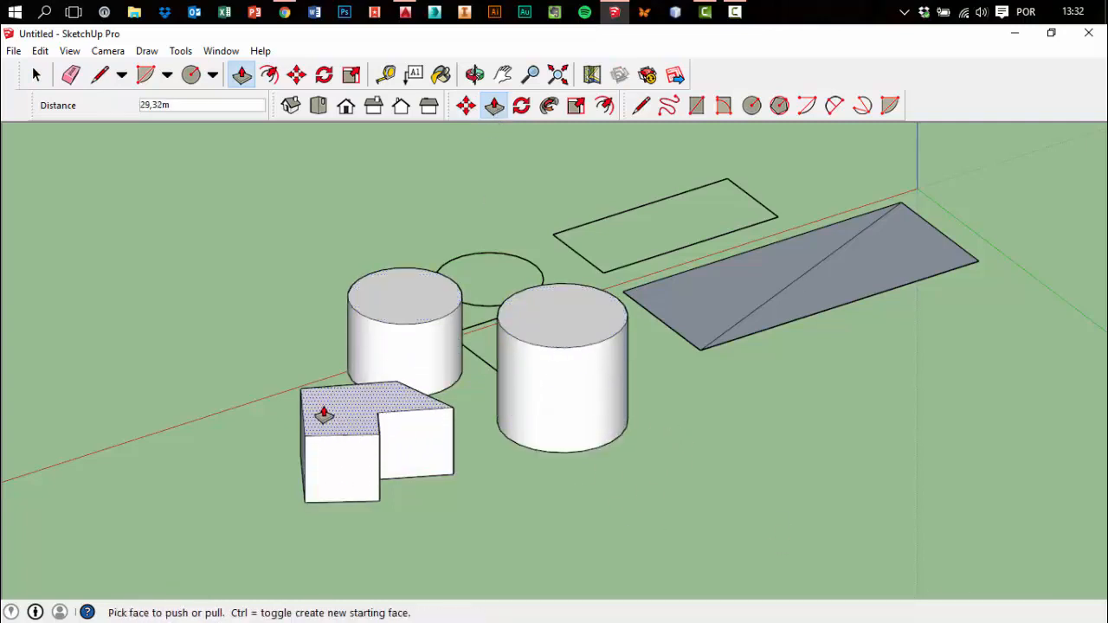
{"action": "left_click", "coordinate": [321, 398]}
Extrude one triangular half of the largest rectangle about 68.21 m upward with Push/Pull
{"action": "middle_click_drag", "start_coordinate": [321, 398], "coordinate": [788, 433]}
{"action": "left_click", "coordinate": [789, 433]}
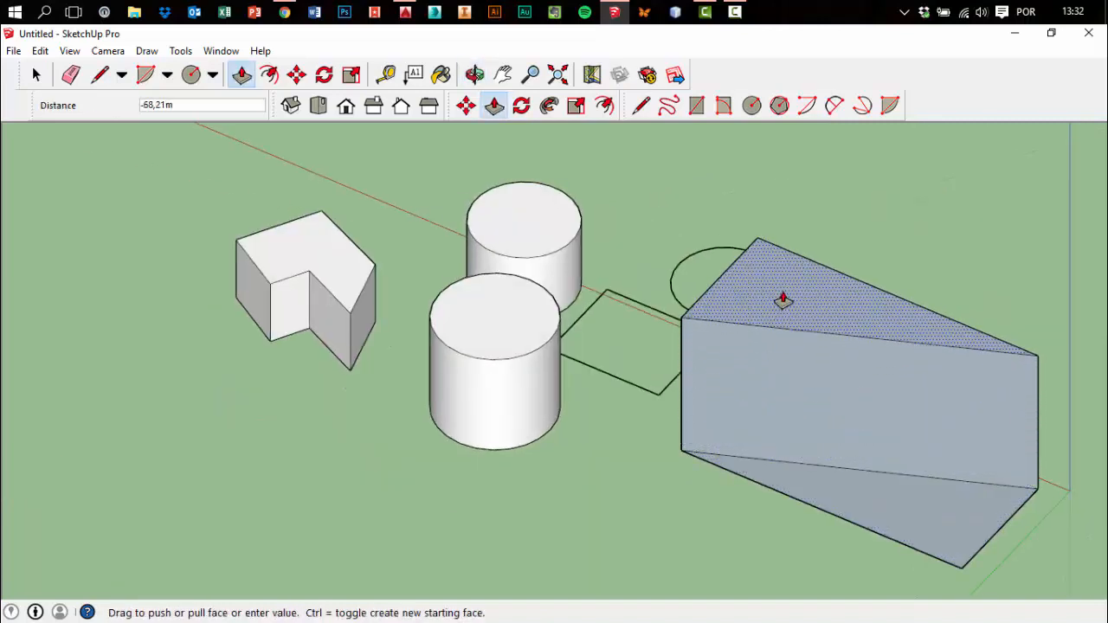
{"action": "left_click", "coordinate": [782, 299]}
{"action": "scroll", "coordinate": [715, 281], "scroll_direction": "down", "scroll_amount": 2}
{"action": "scroll", "coordinate": [910, 470], "scroll_direction": "up", "scroll_amount": 3}
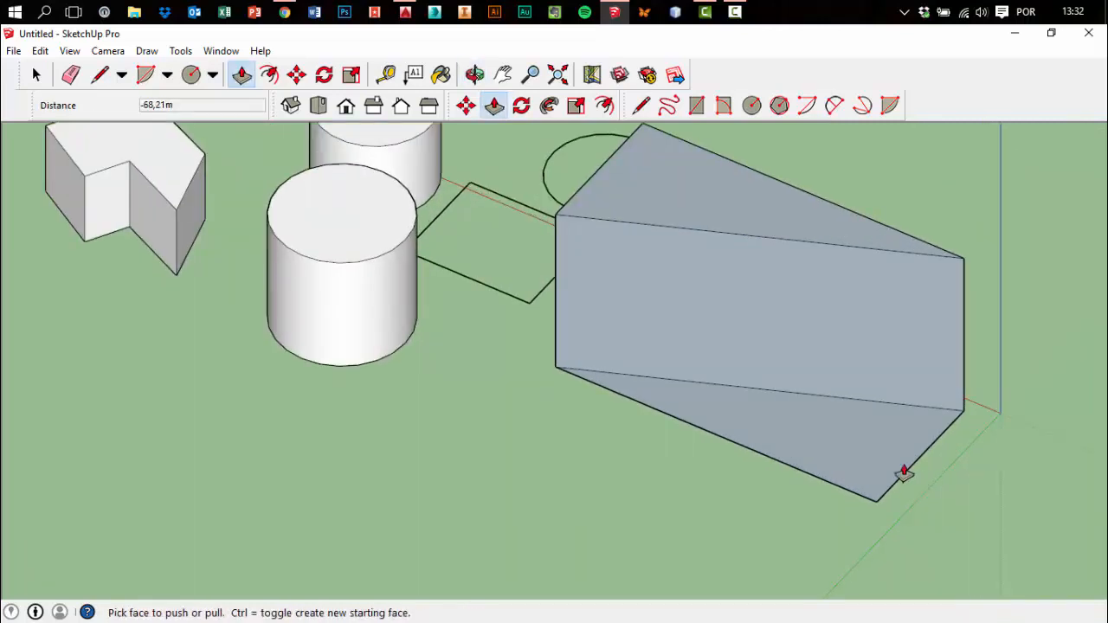
{"action": "middle_click_drag", "start_coordinate": [903, 470], "coordinate": [808, 260]}
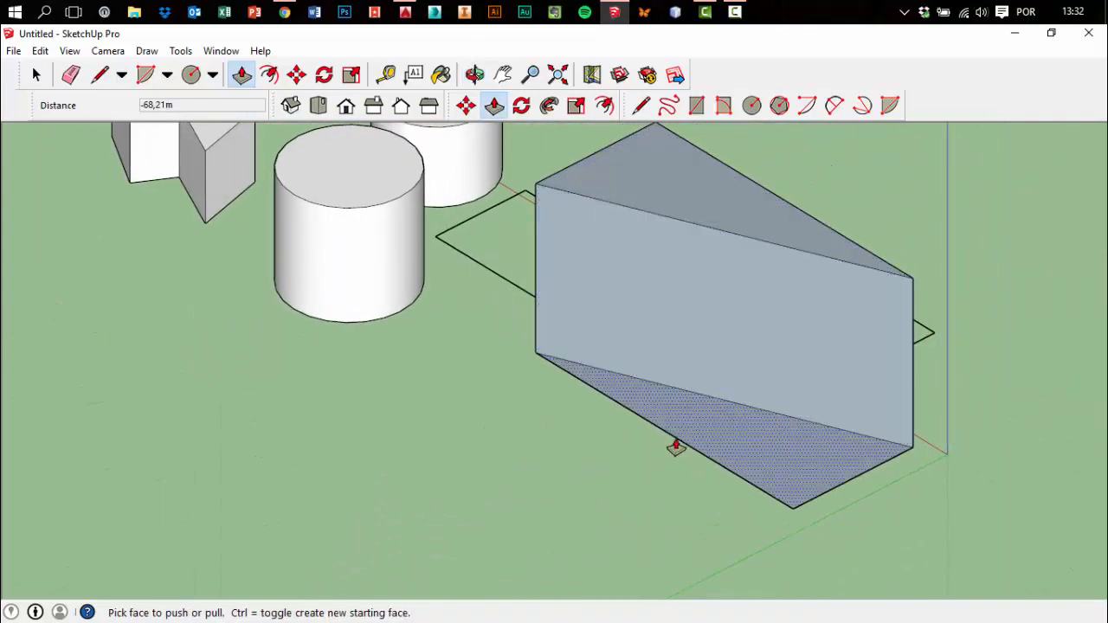
{"action": "scroll", "coordinate": [736, 502], "scroll_direction": "down", "scroll_amount": 2}
{"action": "scroll", "coordinate": [749, 504], "scroll_direction": "up", "scroll_amount": 1}
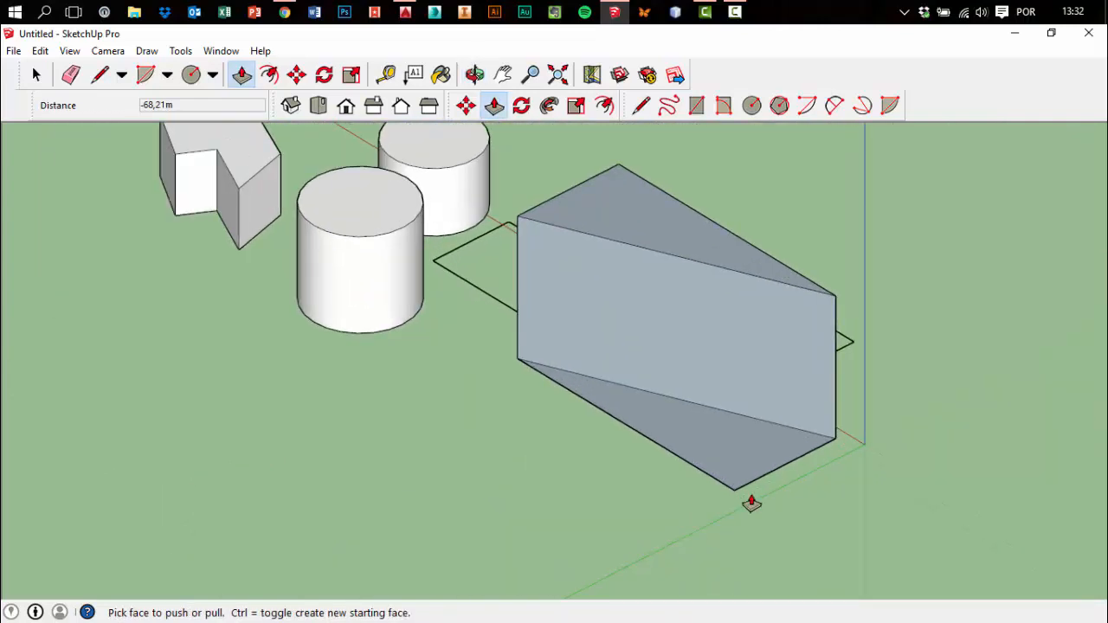
{"action": "scroll", "coordinate": [752, 504], "scroll_direction": "down", "scroll_amount": 2}
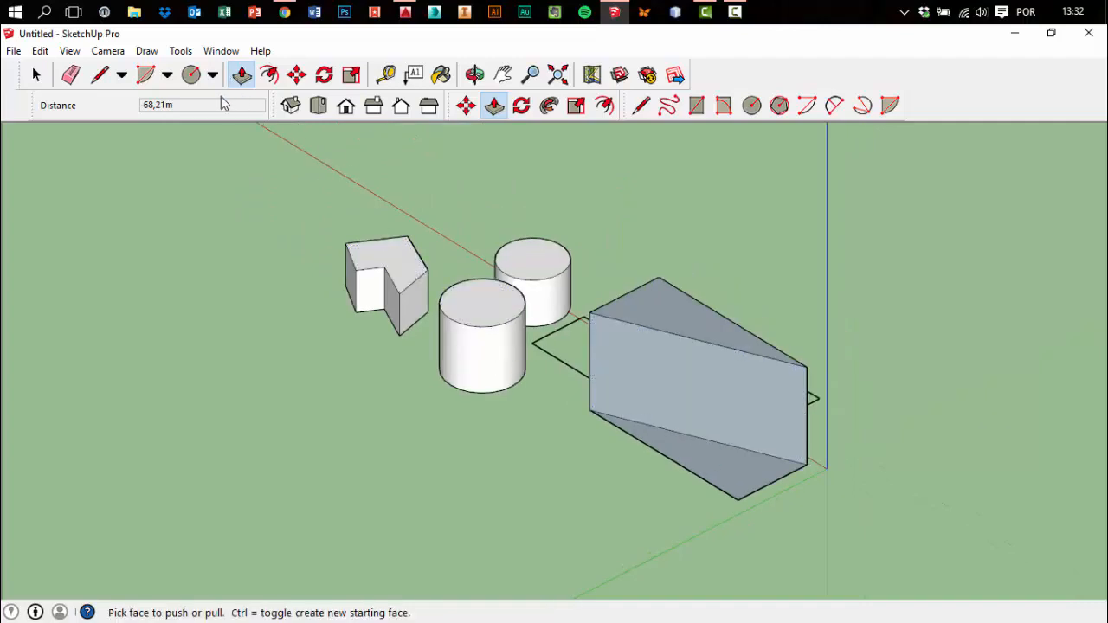
Draw a rectangle of about 128.25 × 57.66 m in front of the solids and one of about 29.37 × 19.40 m inside it
{"action": "left_click", "coordinate": [697, 105]}
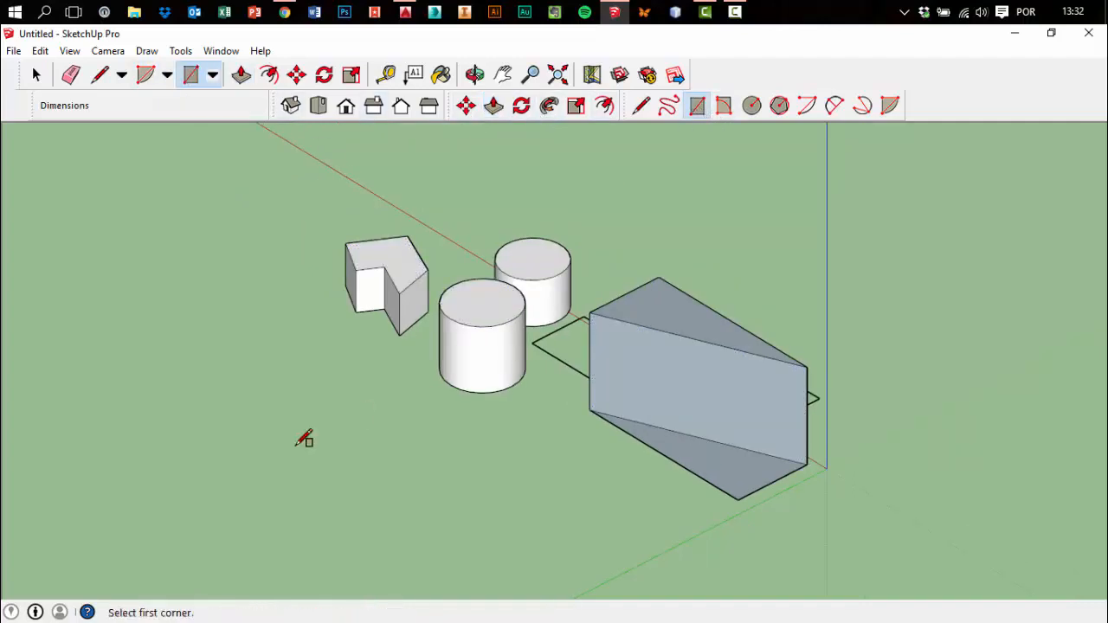
{"action": "left_click", "coordinate": [303, 385]}
{"action": "left_click", "coordinate": [381, 511]}
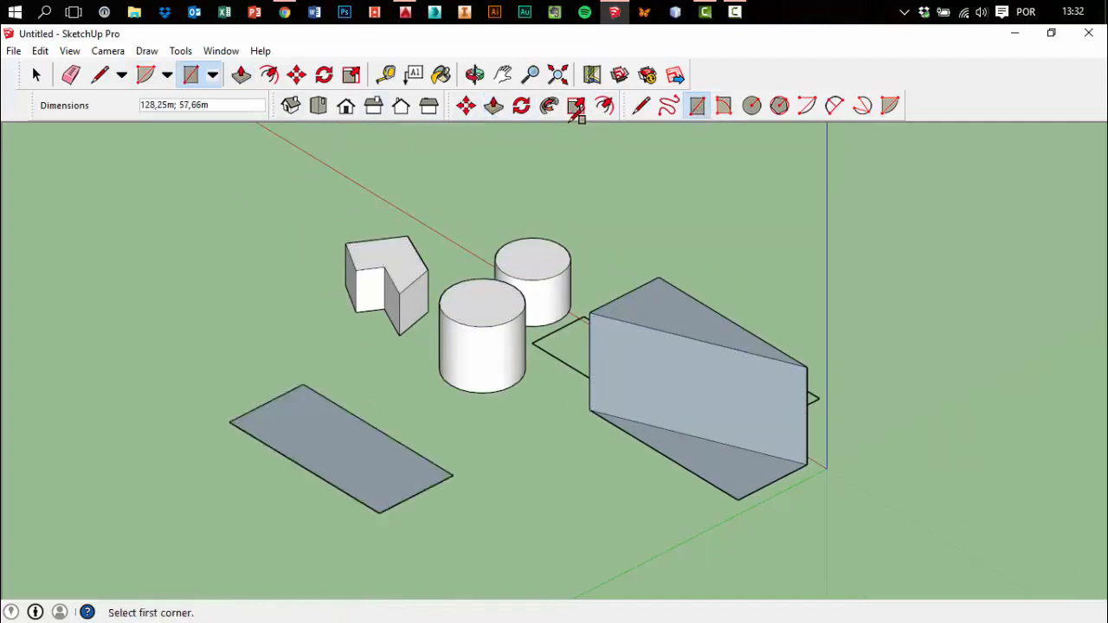
{"action": "scroll", "coordinate": [277, 421], "scroll_direction": "up", "scroll_amount": 5}
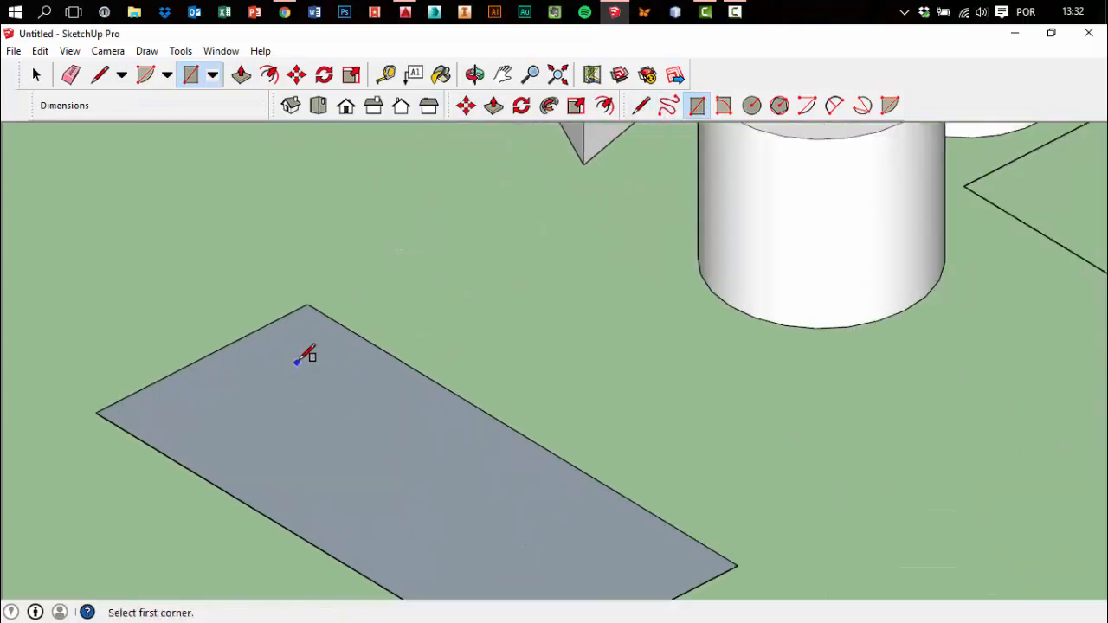
{"action": "left_click", "coordinate": [297, 362]}
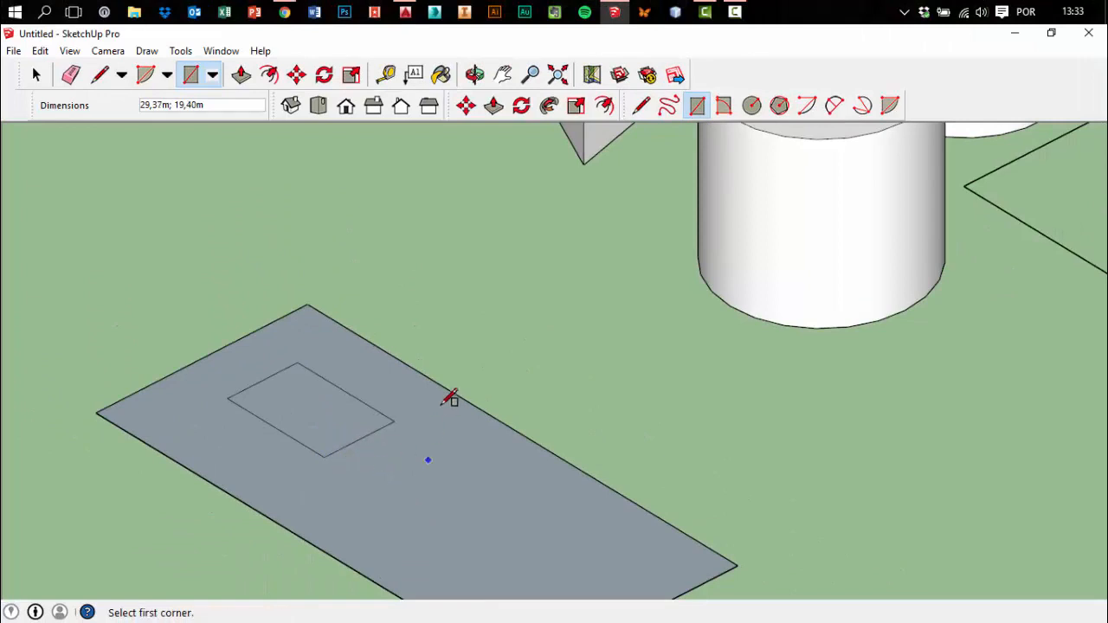
Extrude the small inner rectangle upward into a block and raise the surrounding face about 18.45 m to form a slab
{"action": "scroll", "coordinate": [449, 399], "scroll_direction": "down", "scroll_amount": 2}
{"action": "left_click", "coordinate": [493, 104]}
{"action": "scroll", "coordinate": [497, 393], "scroll_direction": "up", "scroll_amount": 2}
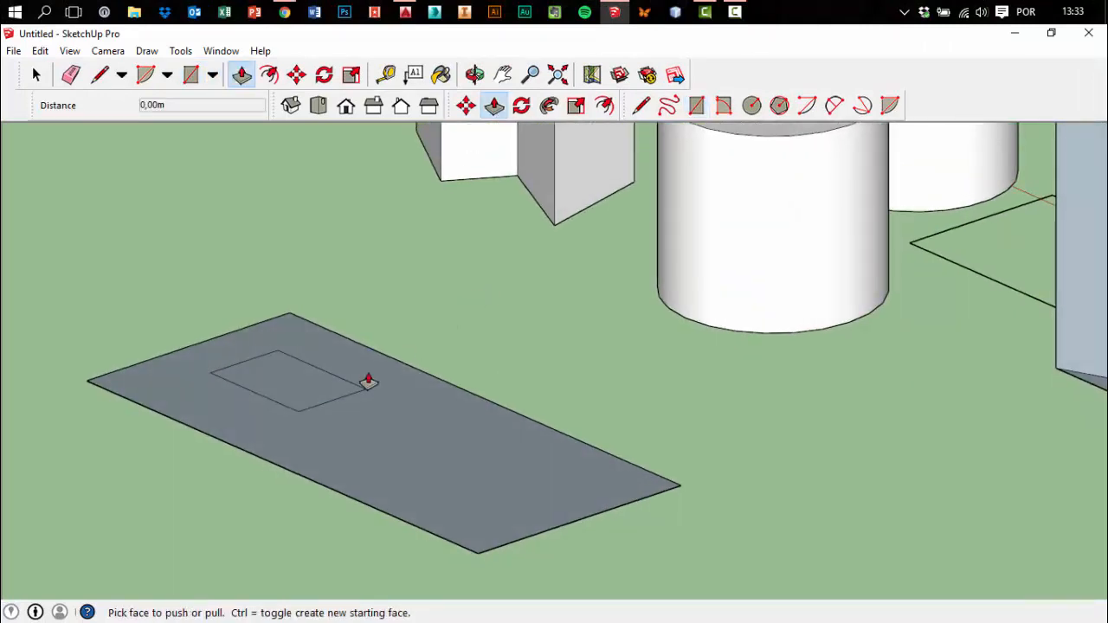
{"action": "left_click", "coordinate": [368, 380]}
{"action": "left_click", "coordinate": [309, 220]}
{"action": "left_click", "coordinate": [457, 520]}
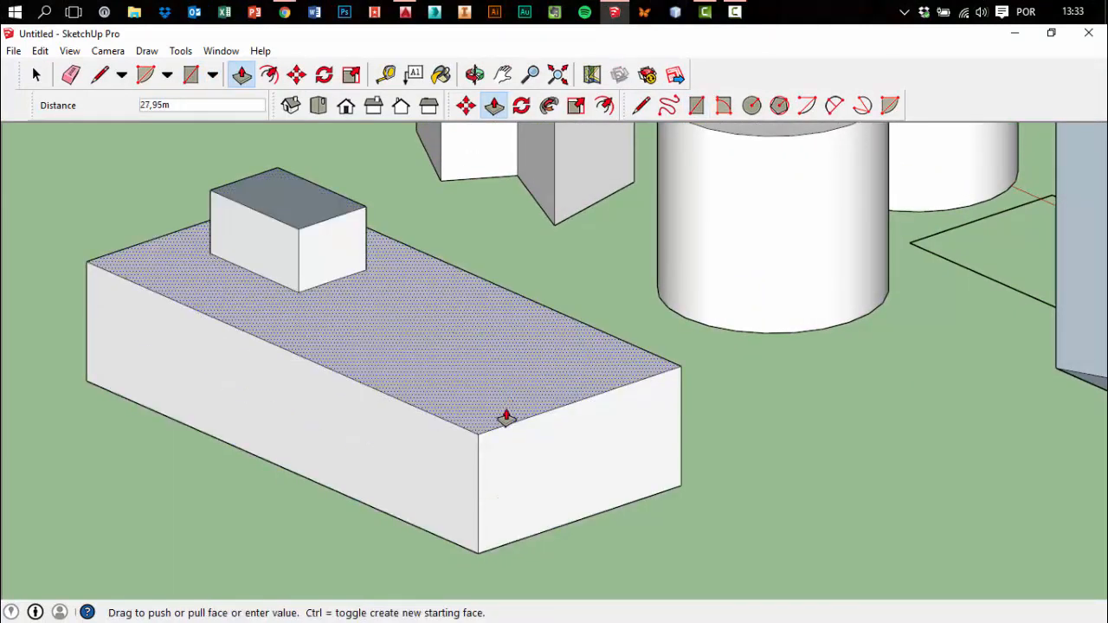
{"action": "left_click", "coordinate": [487, 468]}
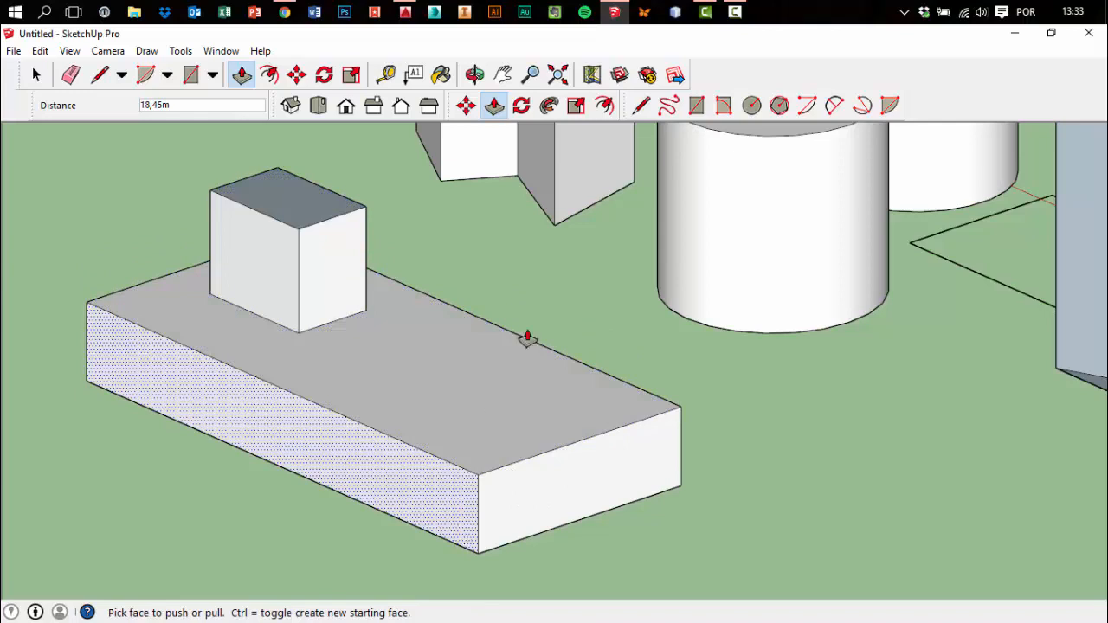
Draw a second rectangle of about 30 × 24 m on the slab's top face, near the end opposite the block
{"action": "left_click", "coordinate": [697, 105]}
{"action": "left_click", "coordinate": [439, 362]}
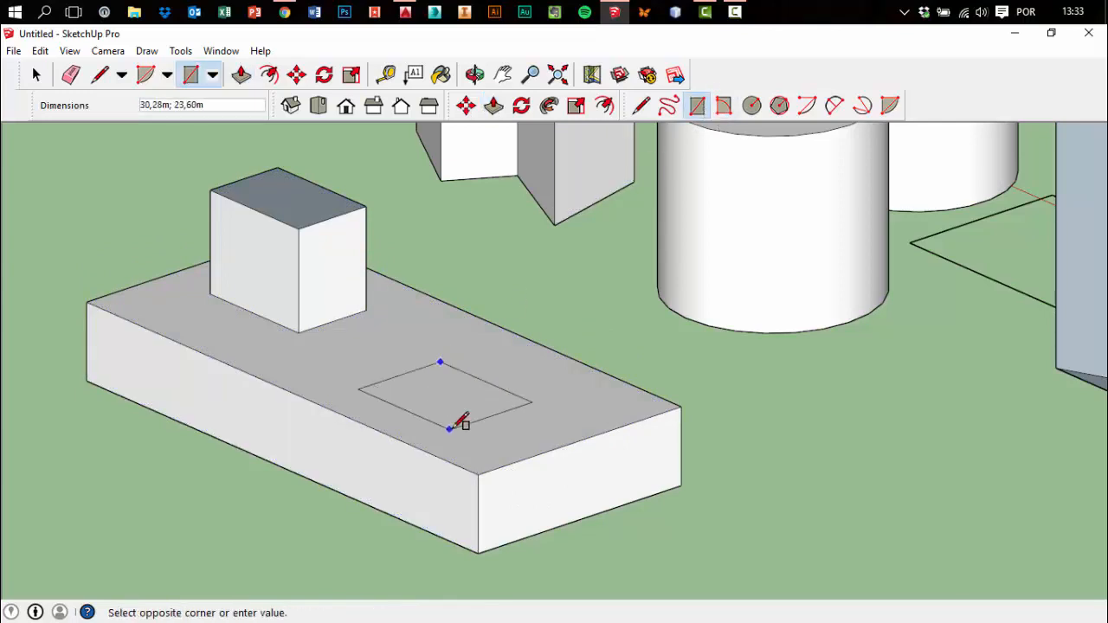
{"action": "mouse_move", "coordinate": [461, 454]}
{"action": "middle_mouse_down"}
{"action": "mouse_move", "coordinate": [415, 517]}
{"action": "mouse_move", "coordinate": [405, 483]}
{"action": "middle_mouse_up"}
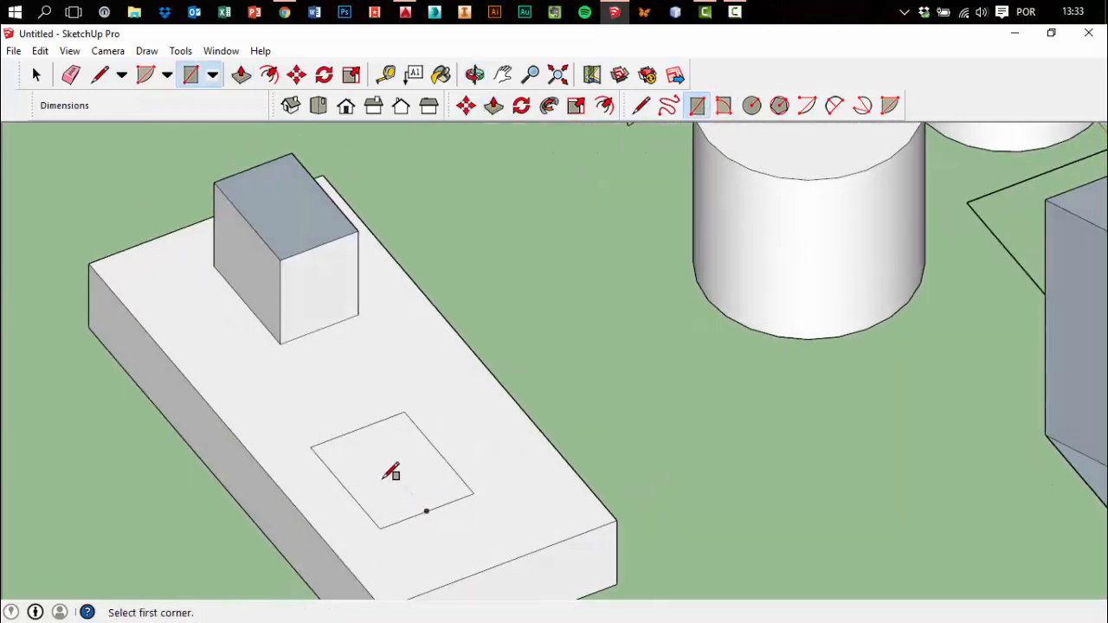
Extrude the second rectangle on the slab upward about 24.34 m with Push/Pull, matching the neighbouring block's height
{"action": "left_click", "coordinate": [494, 107]}
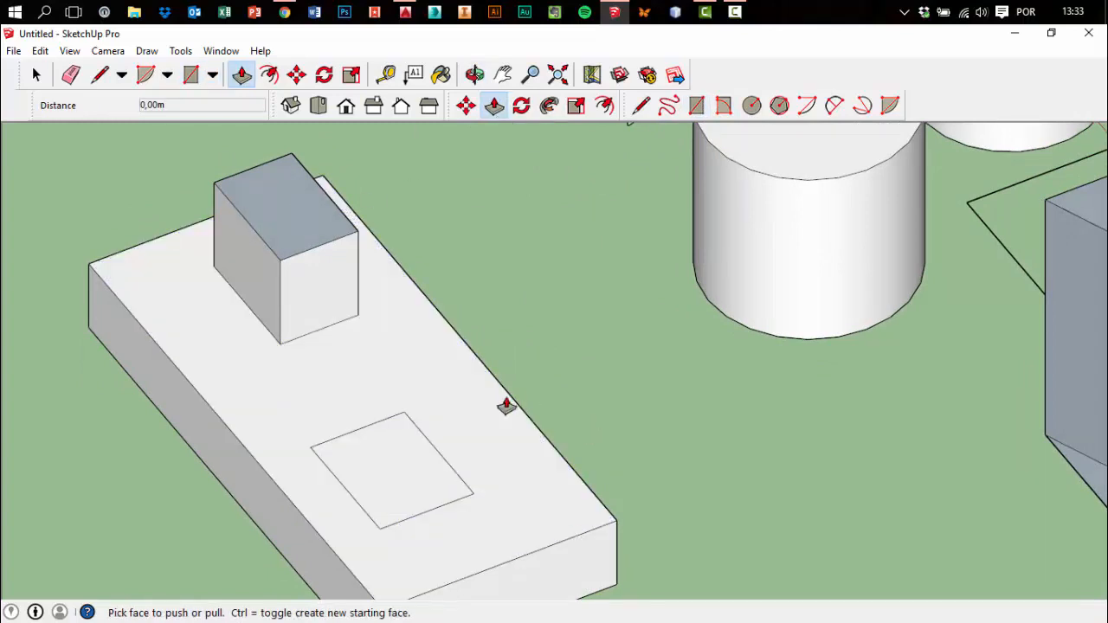
{"action": "left_click", "coordinate": [375, 503]}
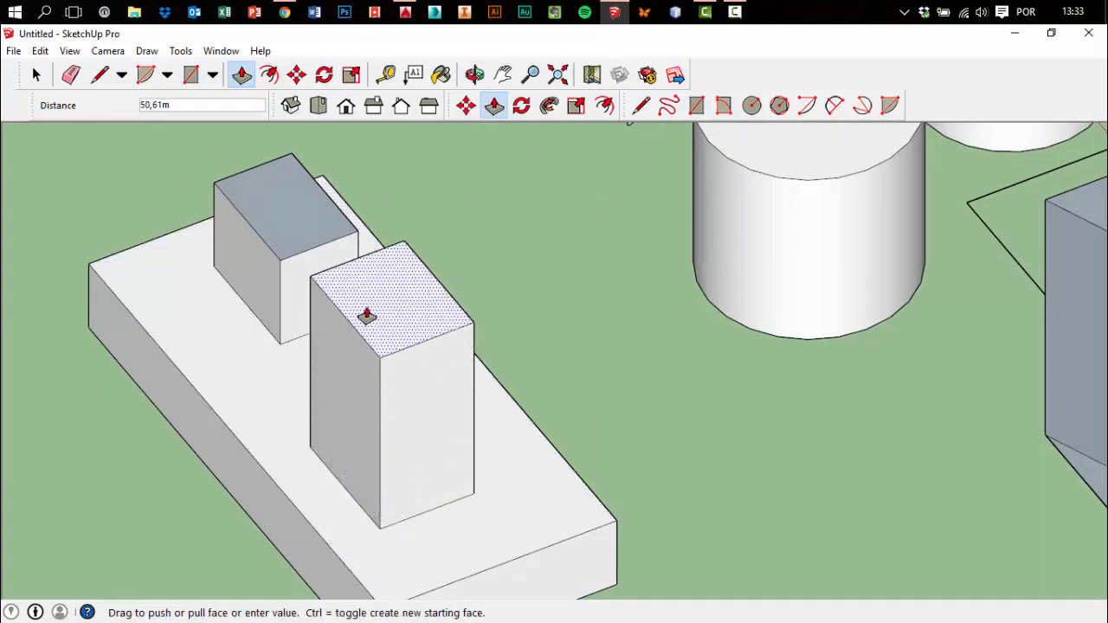
{"action": "middle_click_drag", "start_coordinate": [321, 341], "coordinate": [396, 353]}
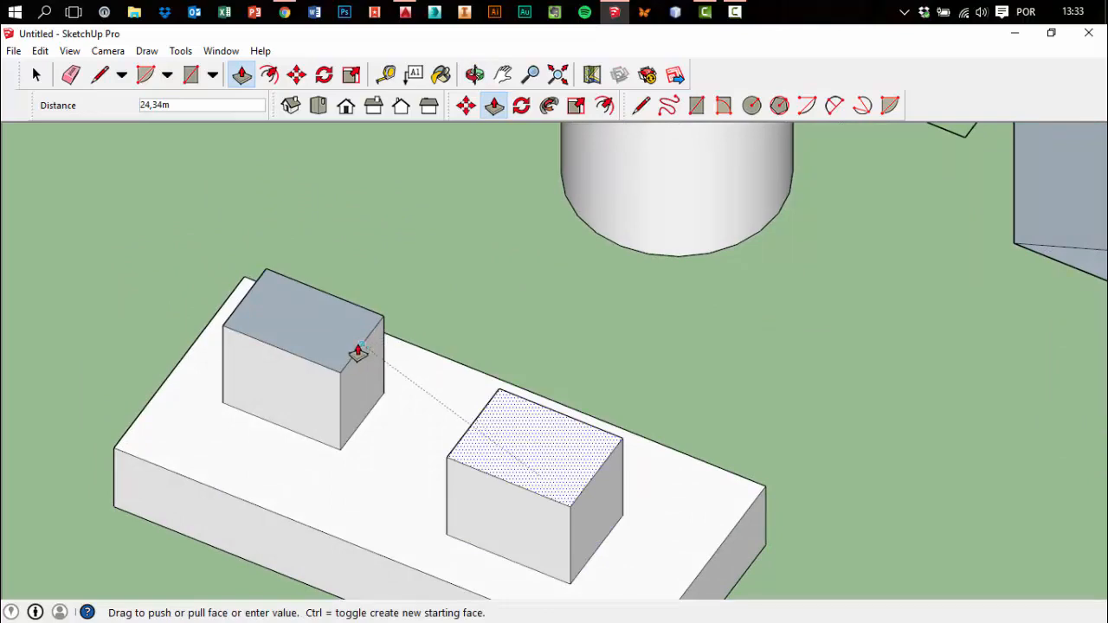
{"action": "left_click", "coordinate": [358, 352]}
{"action": "mouse_move", "coordinate": [358, 352]}
{"action": "middle_mouse_down"}
{"action": "mouse_move", "coordinate": [459, 388]}
{"action": "mouse_move", "coordinate": [579, 166]}
{"action": "mouse_move", "coordinate": [441, 282]}
{"action": "mouse_move", "coordinate": [405, 424]}
{"action": "mouse_move", "coordinate": [340, 339]}
{"action": "middle_mouse_up"}
Draw a rectangle of about 24.01 × 14.84 m on the front cylinder's top face and extrude it upward into a block
{"action": "left_click", "coordinate": [191, 74]}
{"action": "middle_click_drag", "start_coordinate": [390, 441], "coordinate": [606, 364]}
{"action": "left_click", "coordinate": [616, 228]}
{"action": "left_click", "coordinate": [629, 276]}
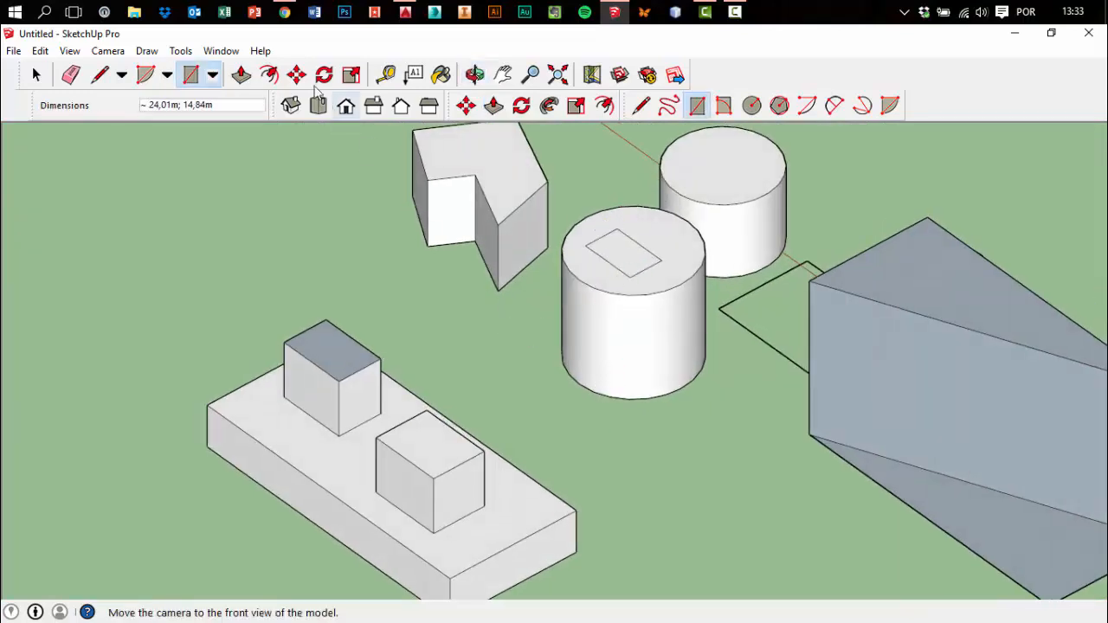
{"action": "left_click", "coordinate": [241, 74]}
{"action": "left_click", "coordinate": [631, 254]}
{"action": "left_click", "coordinate": [632, 203]}
{"action": "mouse_move", "coordinate": [631, 203]}
{"action": "middle_mouse_down"}
{"action": "mouse_move", "coordinate": [765, 275]}
{"action": "mouse_move", "coordinate": [728, 288]}
{"action": "middle_mouse_up"}
Outline an irregular closed shape with lines on the rear cylinder's top face and push it about 17.90 m down into the cylinder
{"action": "left_click", "coordinate": [641, 106]}
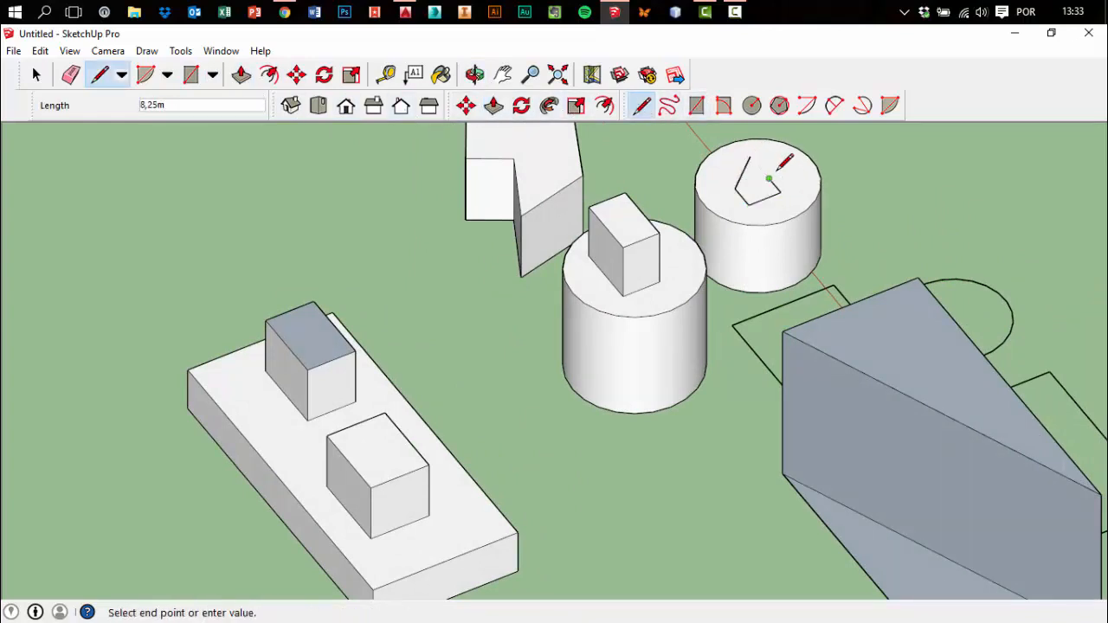
{"action": "left_click", "coordinate": [493, 105]}
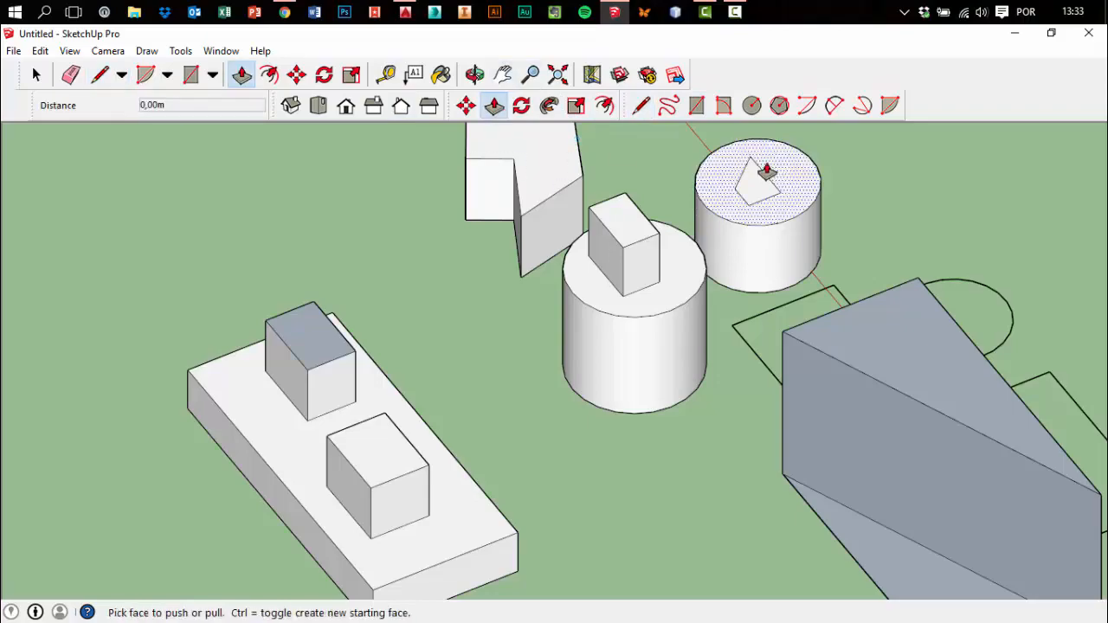
{"action": "left_click", "coordinate": [762, 178]}
{"action": "left_click", "coordinate": [782, 227]}
{"action": "middle_click_drag", "start_coordinate": [782, 227], "coordinate": [390, 355]}
{"action": "scroll", "coordinate": [390, 355], "scroll_direction": "down", "scroll_amount": 1}
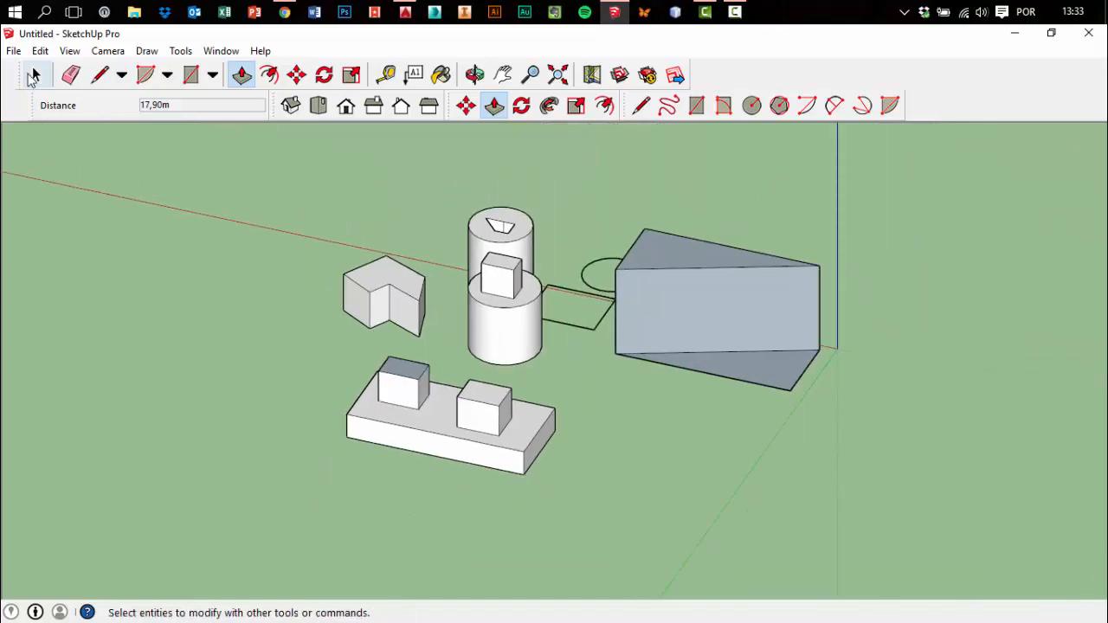
Select all the solids and flat shapes in the model and delete them
{"action": "left_click", "coordinate": [36, 75]}
{"action": "middle_click_drag", "start_coordinate": [438, 282], "coordinate": [554, 299]}
{"action": "left_click_drag", "start_coordinate": [222, 188], "coordinate": [1073, 564]}
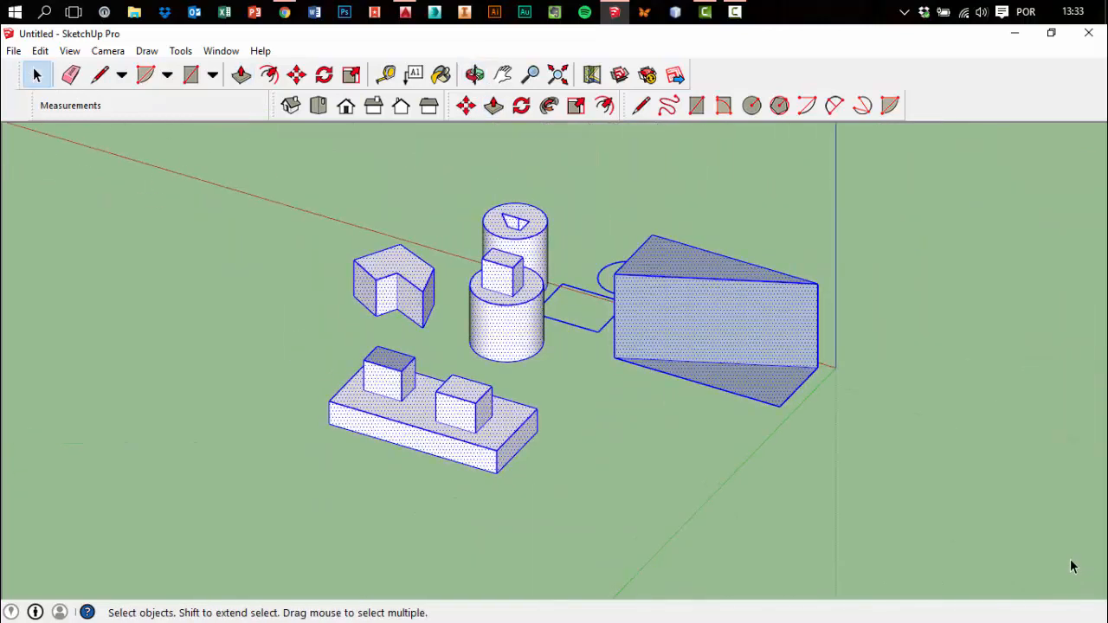
{"action": "key", "text": "Delete"}
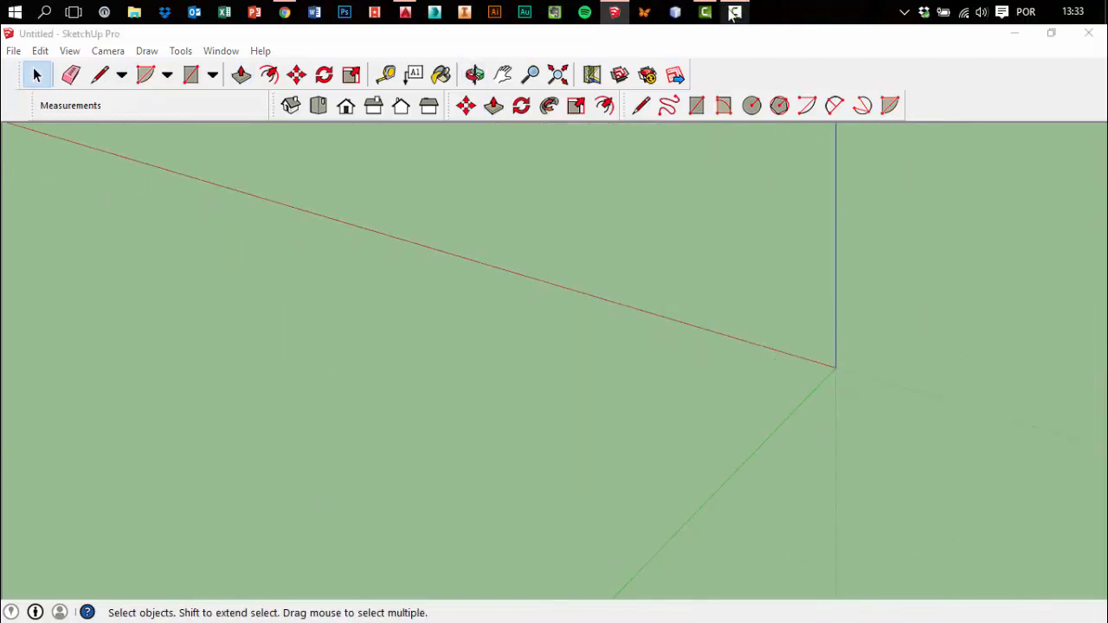
{"action": "left_click", "coordinate": [731, 12]}
{"action": "left_click", "coordinate": [733, 13]}
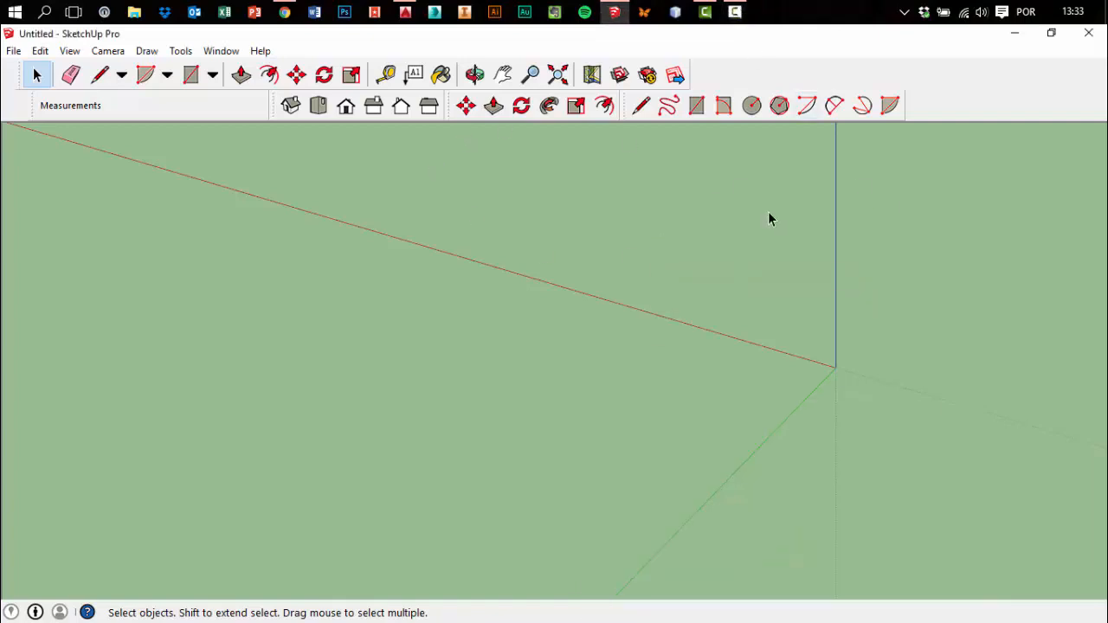
Draw a rectangle of about 396.66 × 270.92 m and trace a smaller closed outline with lines just inside its edges
{"action": "left_click", "coordinate": [696, 105]}
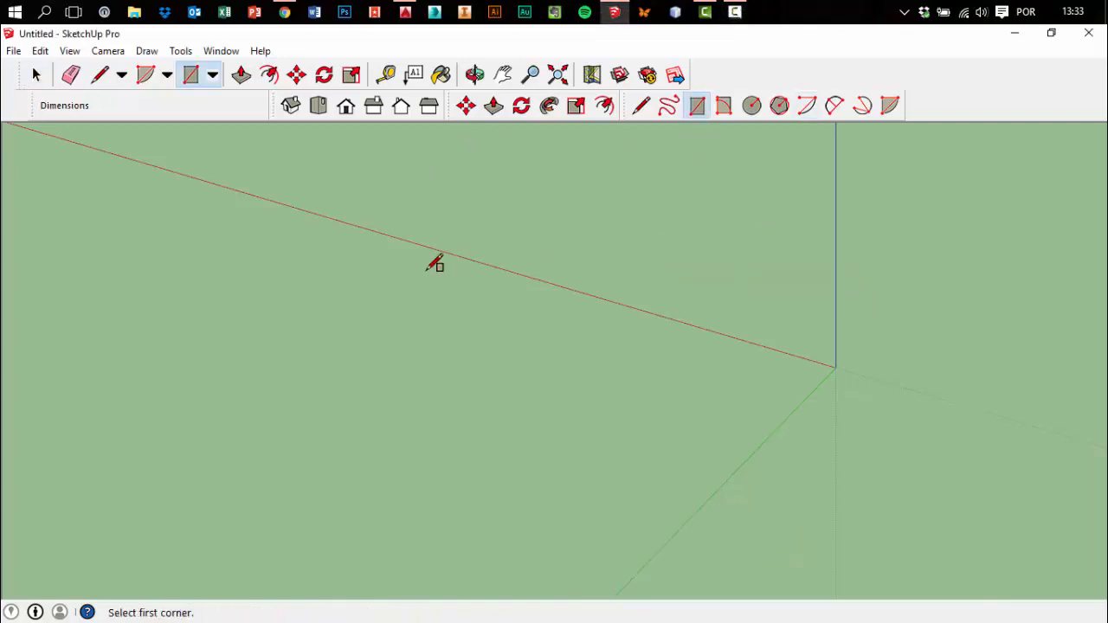
{"action": "left_click", "coordinate": [470, 196]}
{"action": "left_click", "coordinate": [799, 540]}
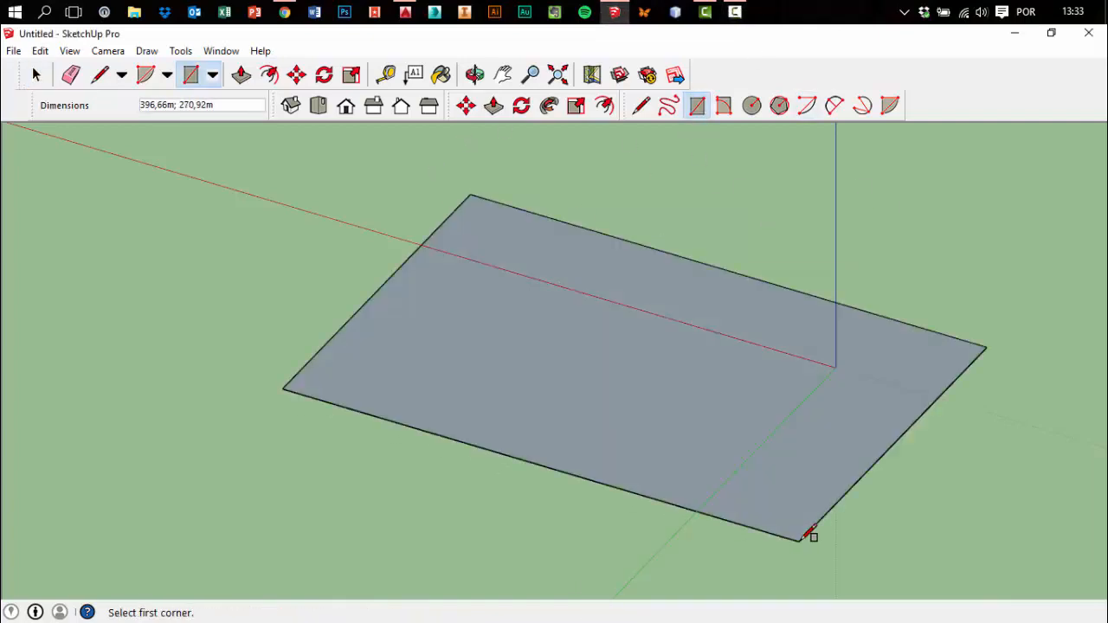
{"action": "left_click", "coordinate": [640, 105]}
{"action": "left_click", "coordinate": [474, 211]}
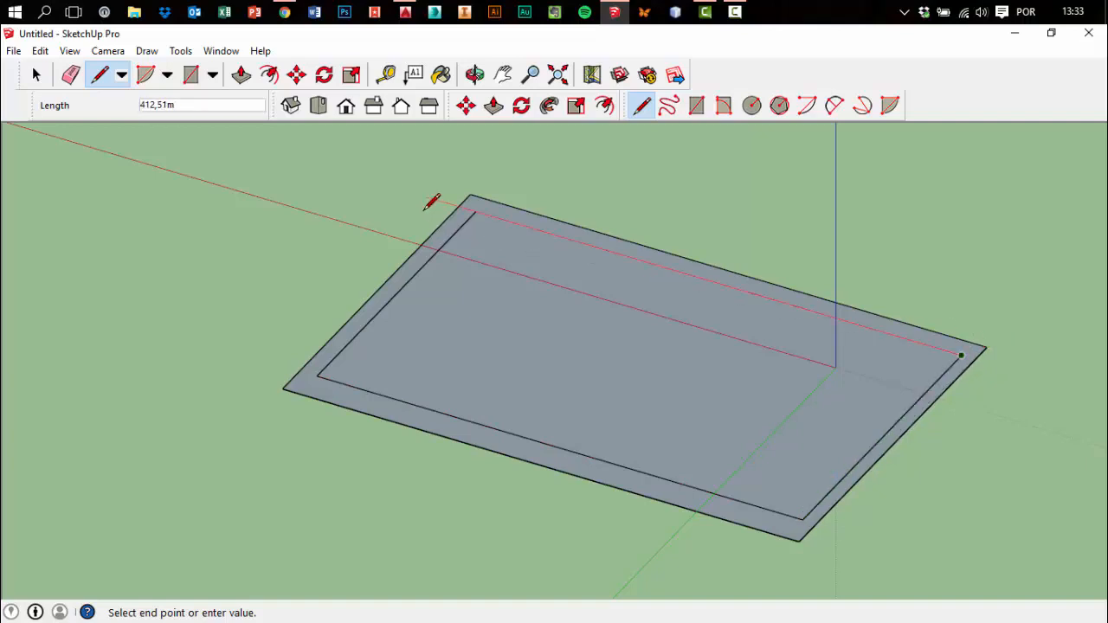
{"action": "left_click", "coordinate": [474, 211]}
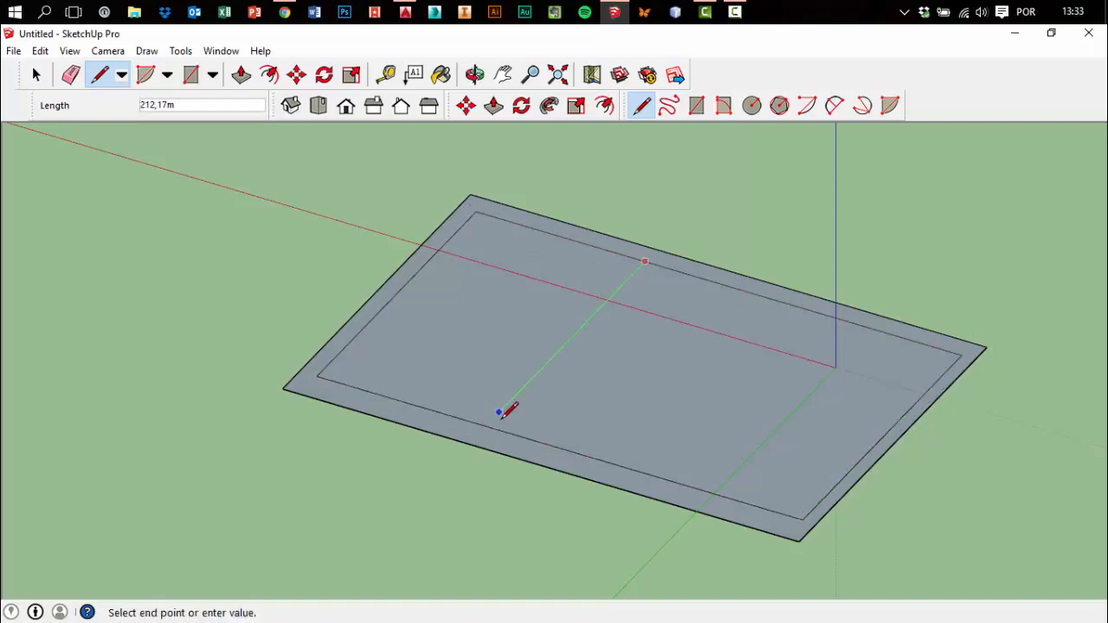
Draw one pair of parallel lines across the inner outline and another from it to the outline's short side, forming partition walls for three rooms
{"action": "left_click", "coordinate": [663, 268]}
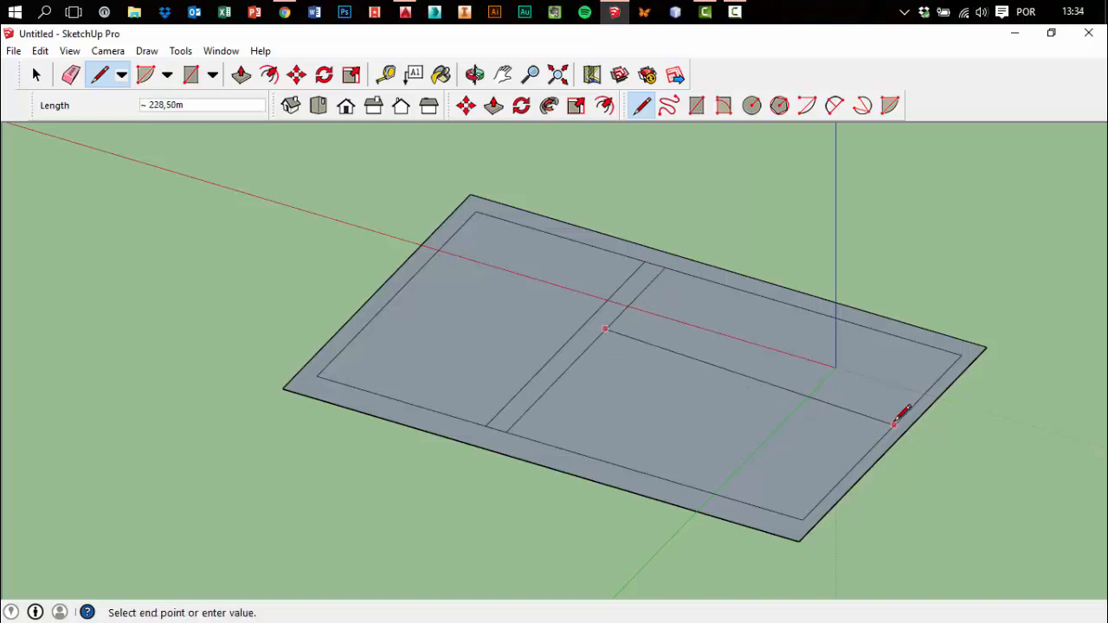
{"action": "left_click", "coordinate": [592, 341]}
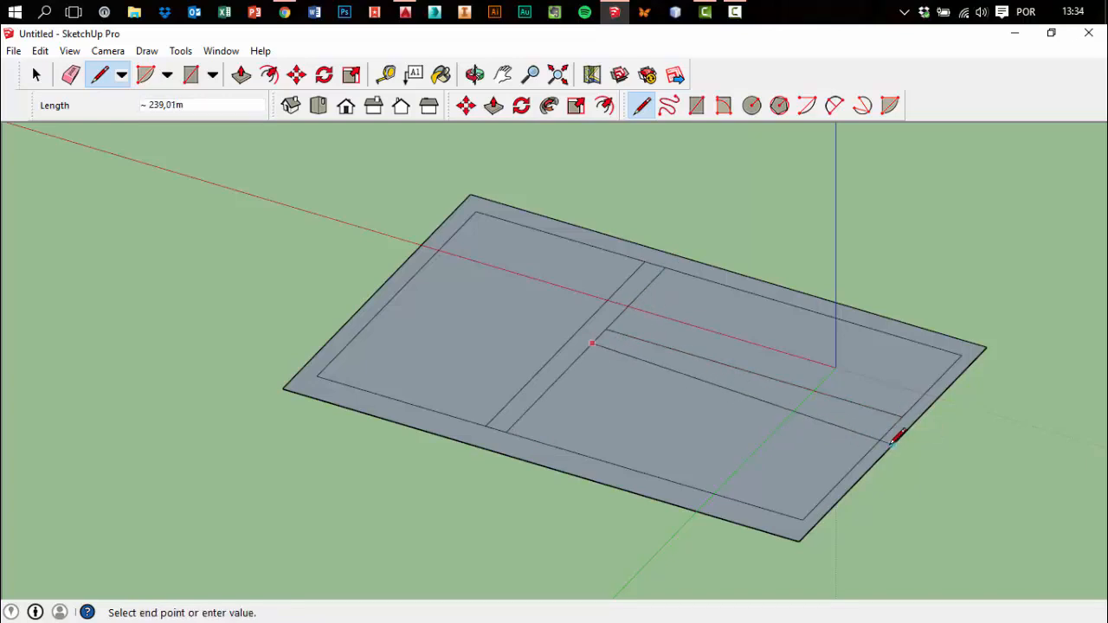
{"action": "left_click", "coordinate": [30, 57]}
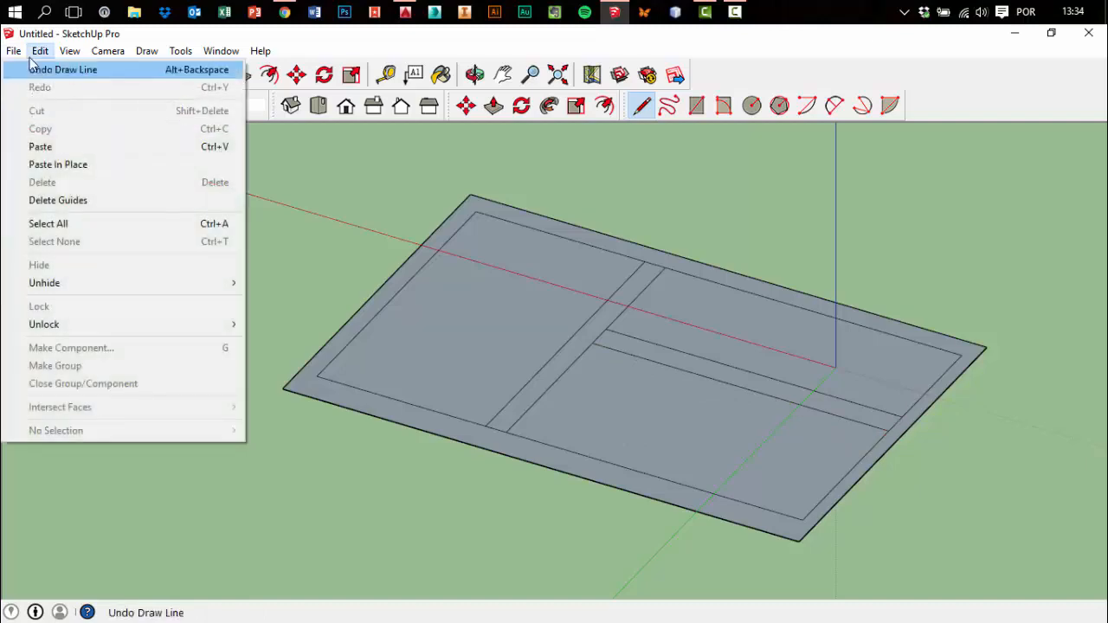
{"action": "left_click", "coordinate": [31, 56]}
Delete the short edges at the junctions between partition walls and outer walls so the wall strips form one continuous face
{"action": "left_click", "coordinate": [36, 77]}
{"action": "middle_click_drag", "start_coordinate": [544, 295], "coordinate": [798, 329]}
{"action": "scroll", "coordinate": [543, 376], "scroll_direction": "up", "scroll_amount": 2}
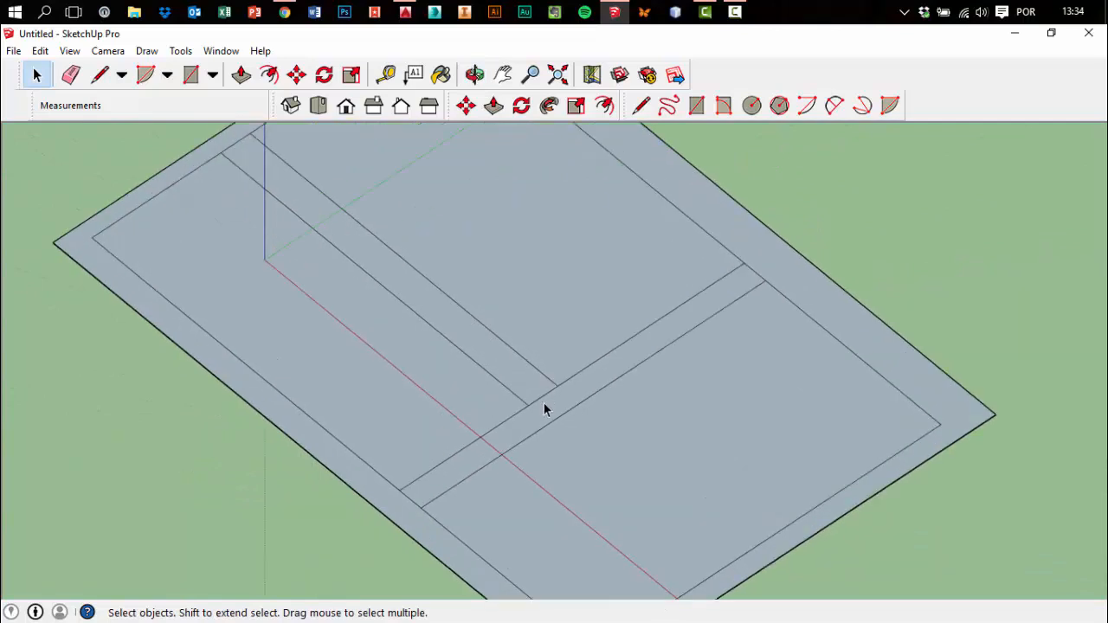
{"action": "scroll", "coordinate": [606, 377], "scroll_direction": "up", "scroll_amount": 2}
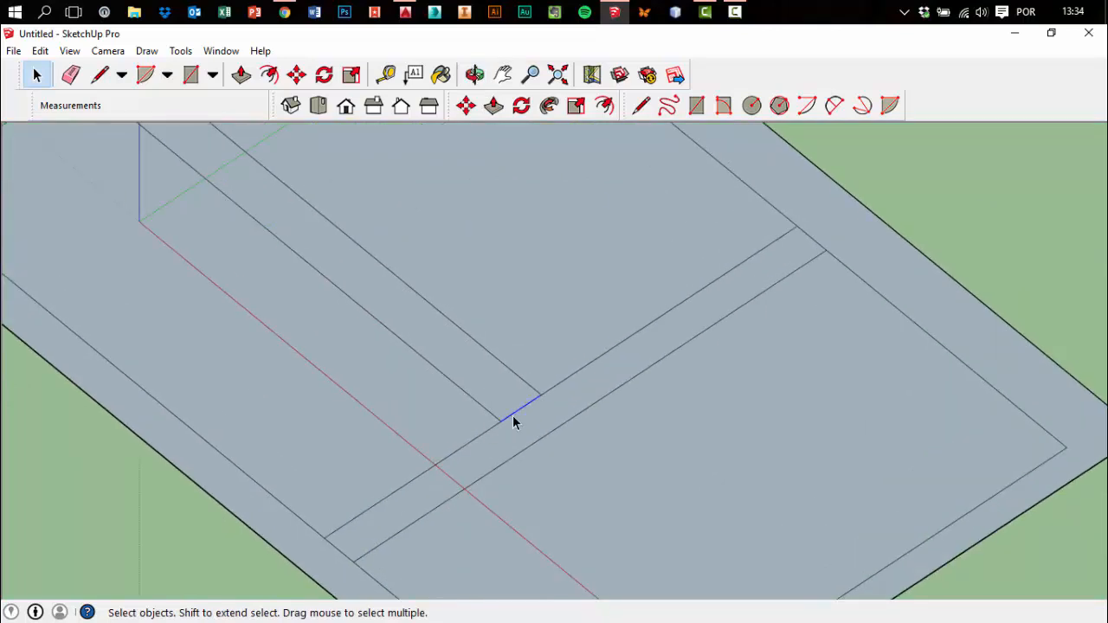
{"action": "middle_click_drag", "start_coordinate": [555, 420], "coordinate": [495, 424]}
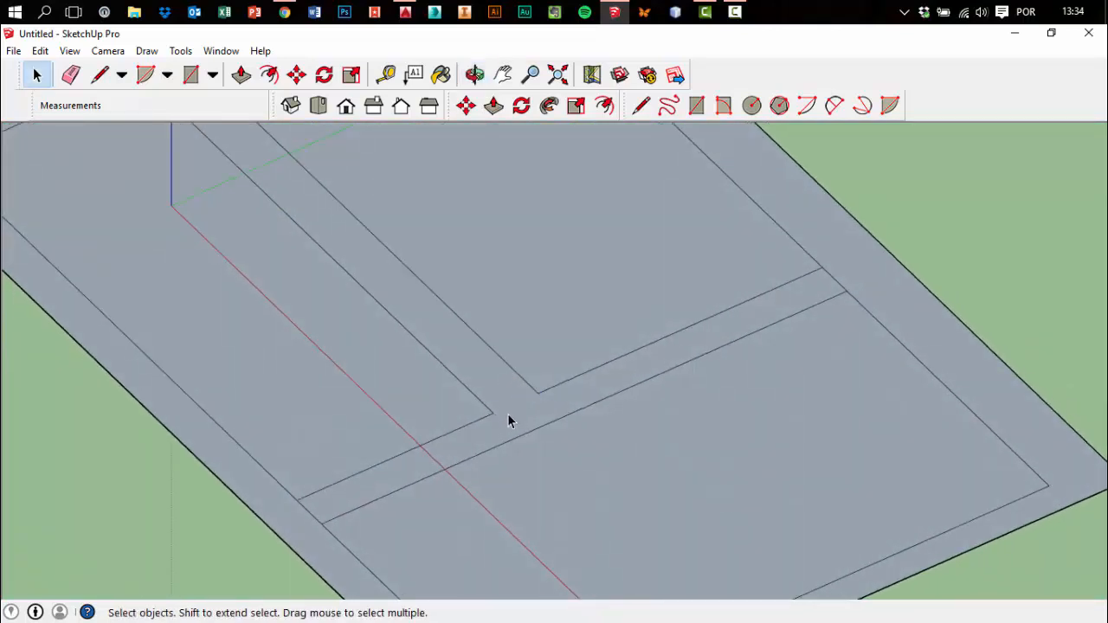
{"action": "scroll", "coordinate": [407, 493], "scroll_direction": "down", "scroll_amount": 6}
{"action": "scroll", "coordinate": [316, 259], "scroll_direction": "up", "scroll_amount": 4}
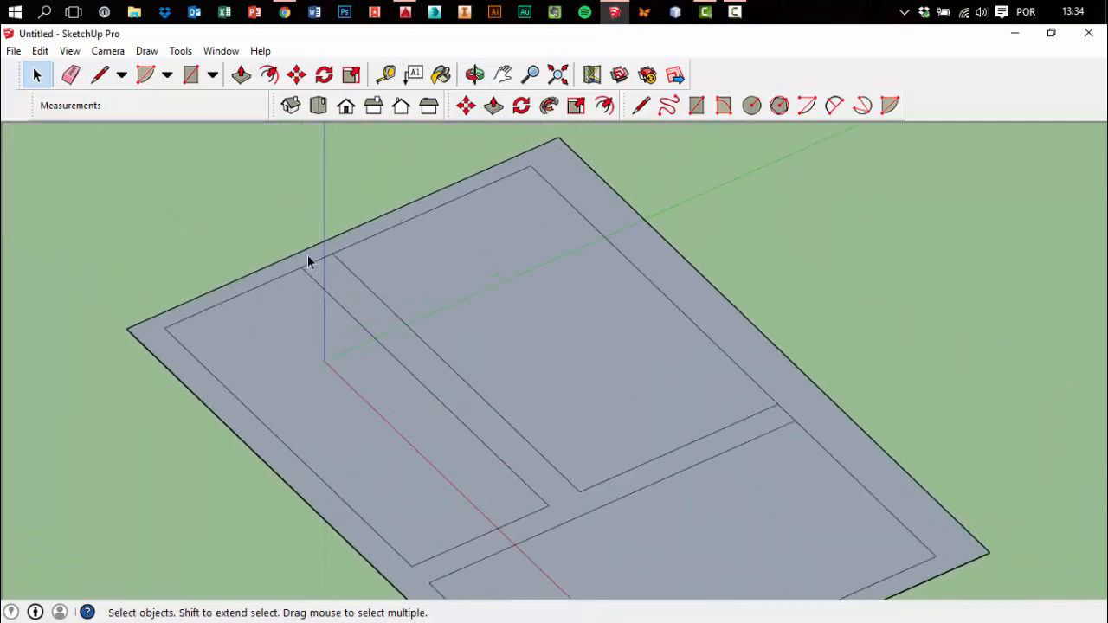
{"action": "scroll", "coordinate": [407, 249], "scroll_direction": "down", "scroll_amount": 4}
{"action": "scroll", "coordinate": [667, 363], "scroll_direction": "up", "scroll_amount": 4}
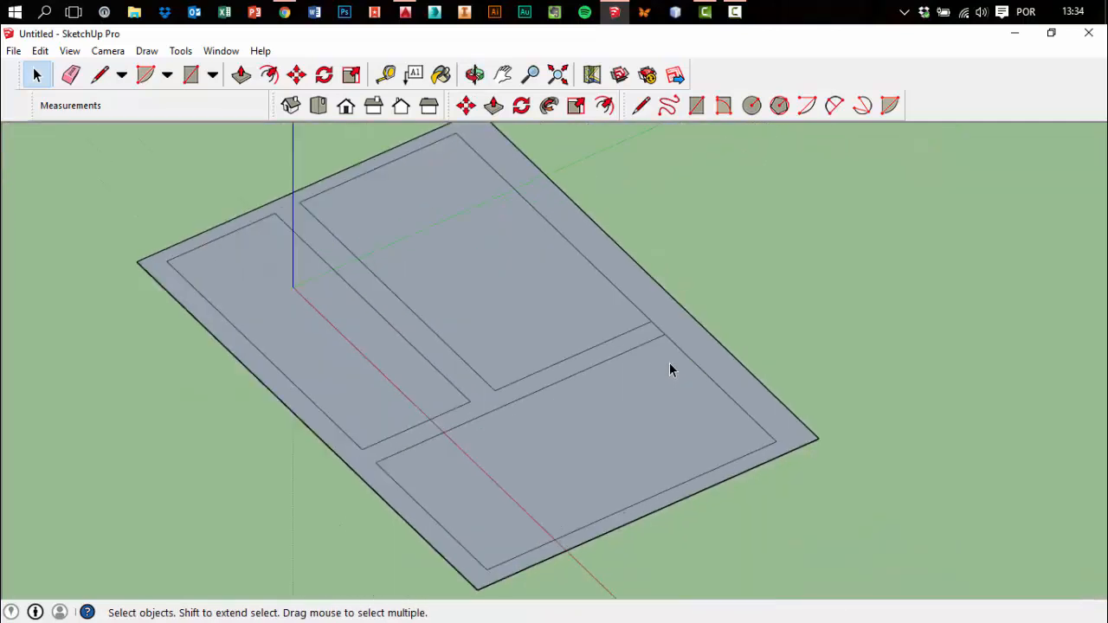
{"action": "scroll", "coordinate": [567, 400], "scroll_direction": "down", "scroll_amount": 3}
Delete the three room faces, leaving only the connected wall face of the floor plan
{"action": "left_click", "coordinate": [566, 402]}
{"action": "key", "text": "Delete"}
{"action": "left_click", "coordinate": [511, 351]}
{"action": "key", "text": "Delete"}
{"action": "left_click", "coordinate": [404, 420]}
{"action": "key", "text": "Delete"}
{"action": "middle_click_drag", "start_coordinate": [988, 509], "coordinate": [533, 343]}
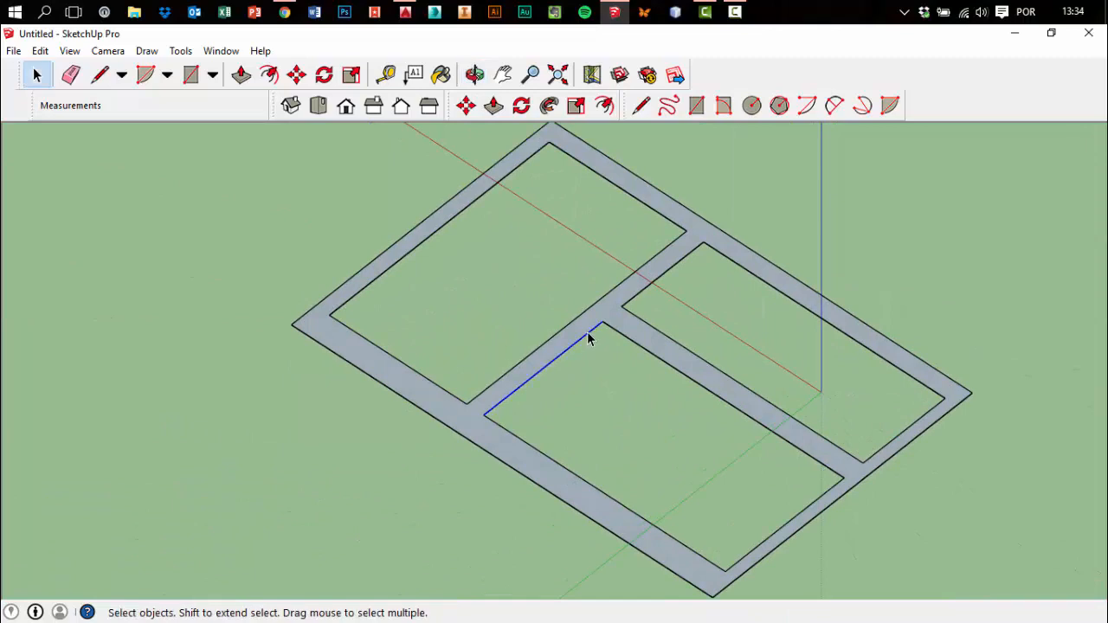
Extrude the connected wall face about 125.61 m upward with Push/Pull
{"action": "left_click", "coordinate": [664, 275]}
{"action": "scroll", "coordinate": [610, 410], "scroll_direction": "down", "scroll_amount": 3}
{"action": "left_click", "coordinate": [902, 482]}
{"action": "middle_click_drag", "start_coordinate": [775, 450], "coordinate": [736, 387]}
{"action": "left_click", "coordinate": [491, 109]}
{"action": "scroll", "coordinate": [699, 391], "scroll_direction": "up", "scroll_amount": 1}
{"action": "left_click", "coordinate": [612, 387]}
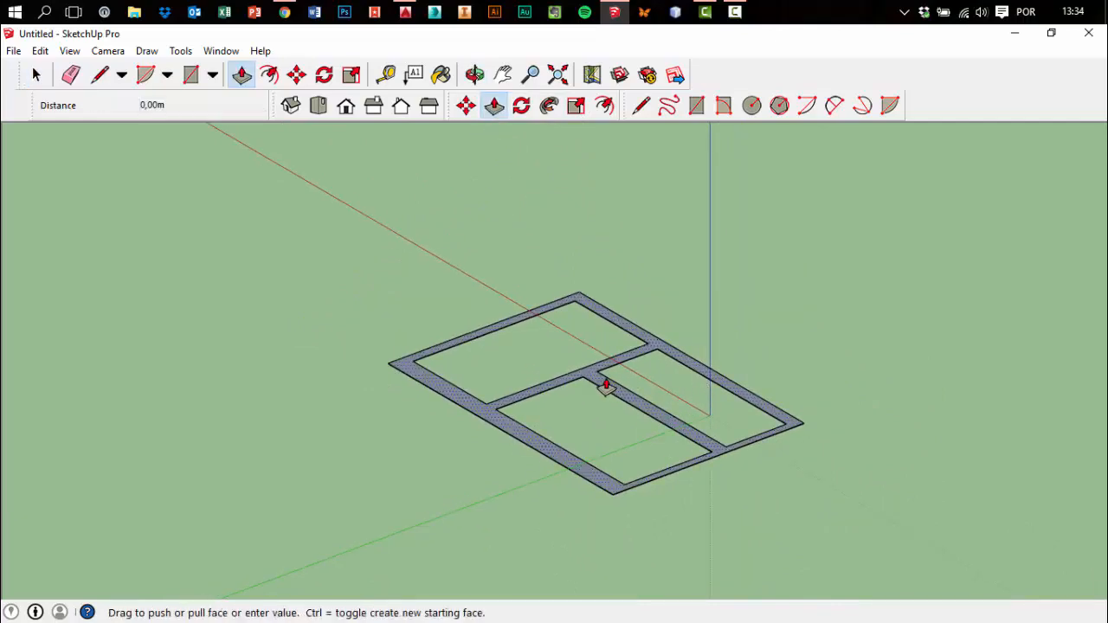
{"action": "left_click", "coordinate": [640, 282]}
{"action": "middle_click_drag", "start_coordinate": [846, 327], "coordinate": [913, 361]}
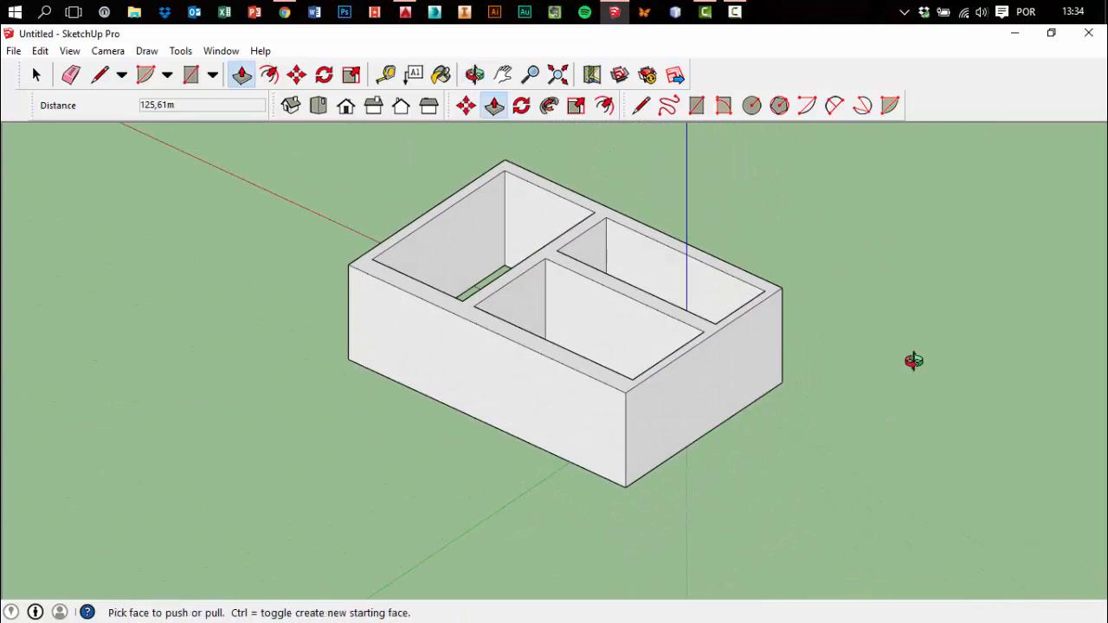
{"action": "scroll", "coordinate": [774, 407], "scroll_direction": "down", "scroll_amount": 2}
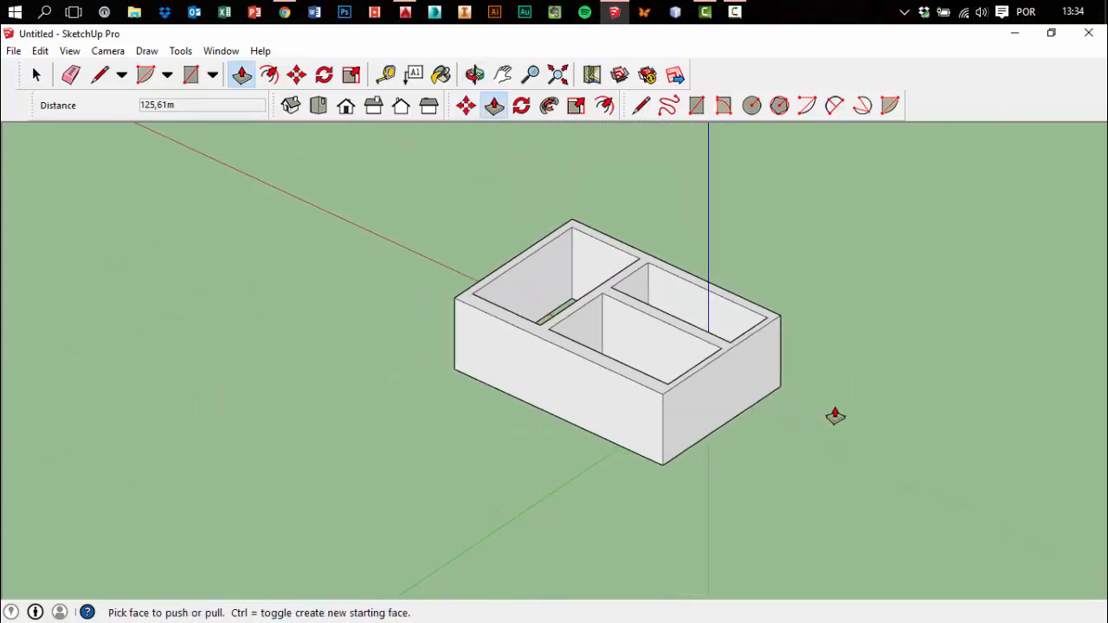
{"action": "scroll", "coordinate": [890, 397], "scroll_direction": "up", "scroll_amount": 3}
Delete the whole walled model, including the leftover edges
{"action": "left_click", "coordinate": [36, 74]}
{"action": "scroll", "coordinate": [160, 274], "scroll_direction": "down", "scroll_amount": 3}
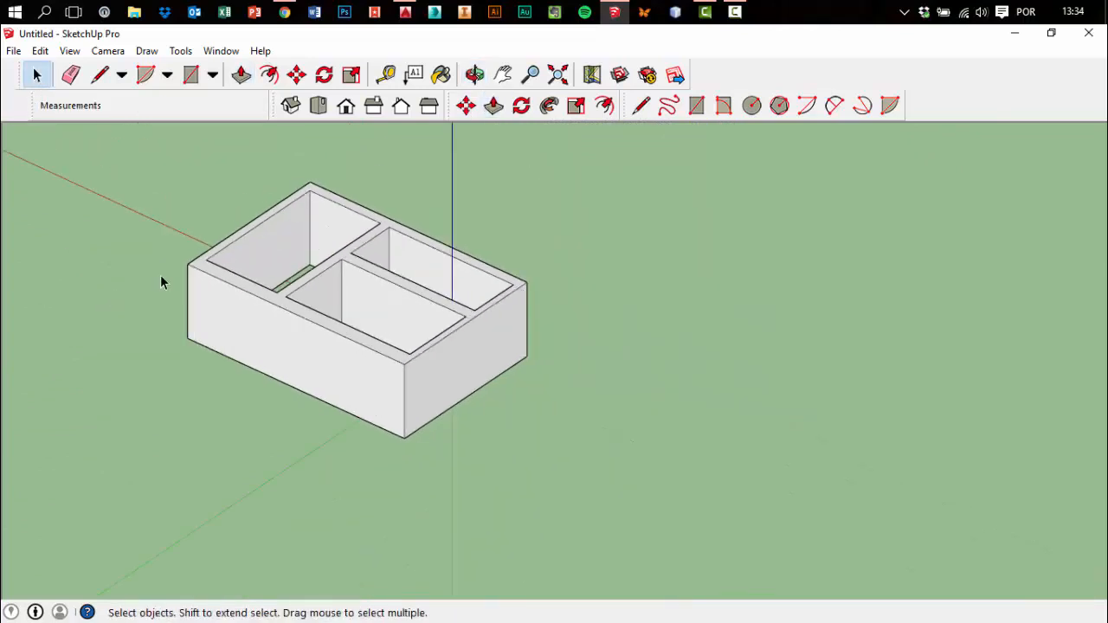
{"action": "key", "text": "ctrl+a"}
{"action": "key", "text": "Delete"}
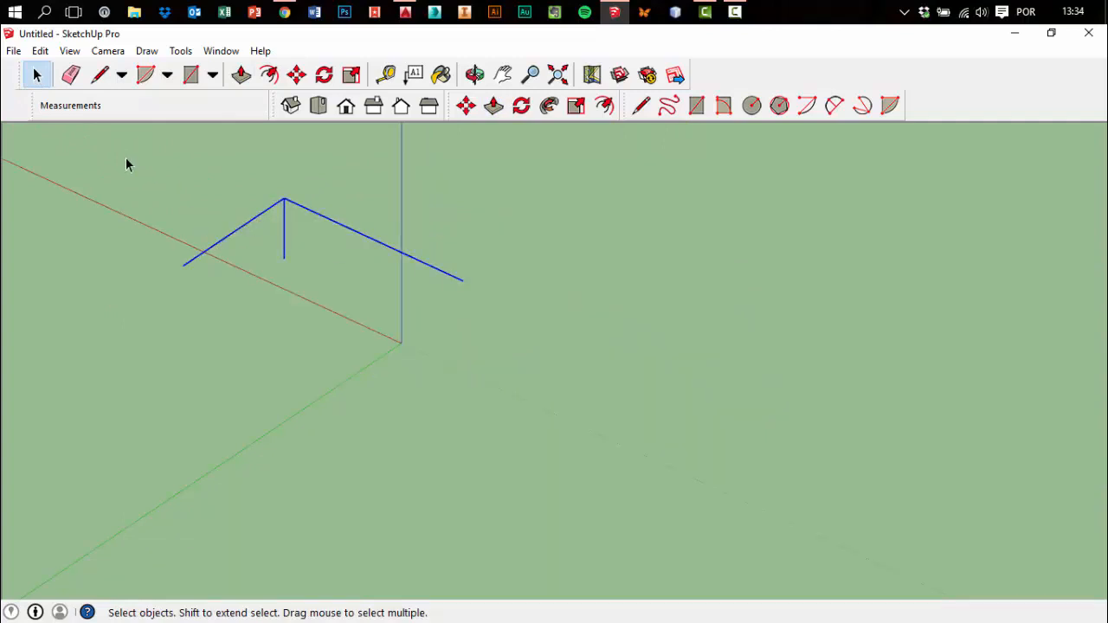
{"action": "key", "text": "Delete"}
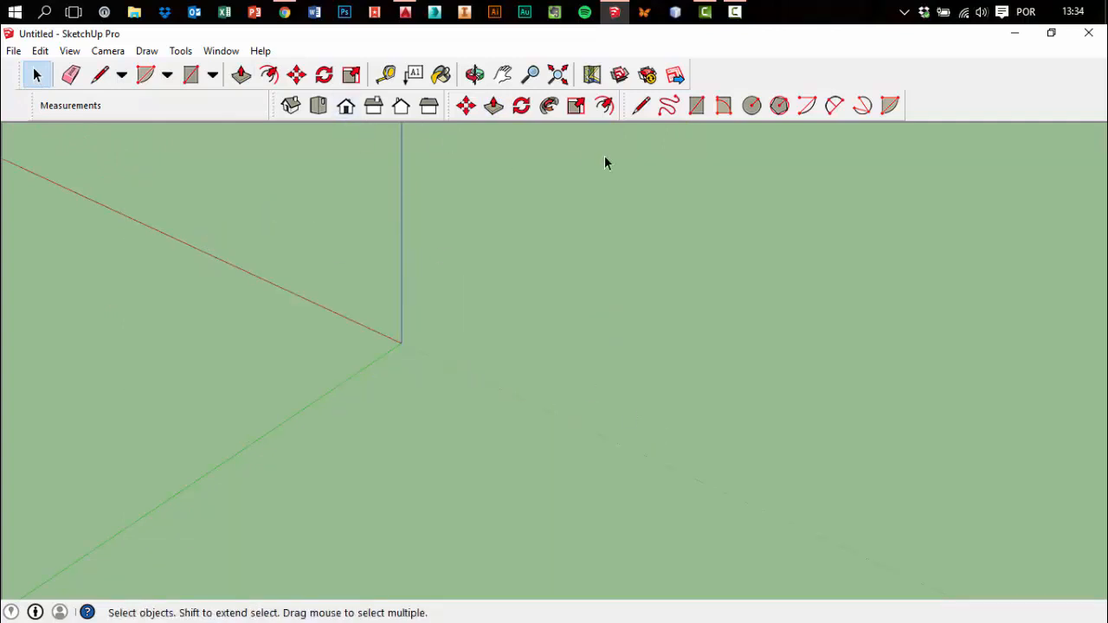
Draw a flat rectangle of about 710.43 × 334.91 m on the ground beside the axes' origin
{"action": "left_click", "coordinate": [697, 105]}
{"action": "left_click", "coordinate": [629, 181]}
{"action": "left_click", "coordinate": [825, 411]}
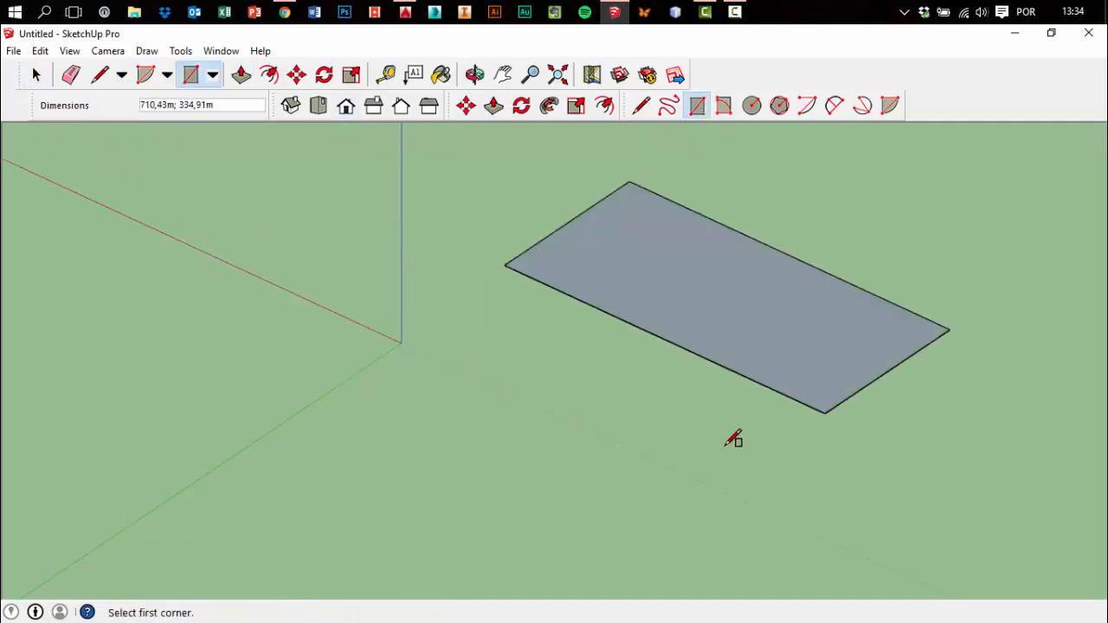
{"action": "middle_click_drag", "start_coordinate": [735, 438], "coordinate": [858, 382]}
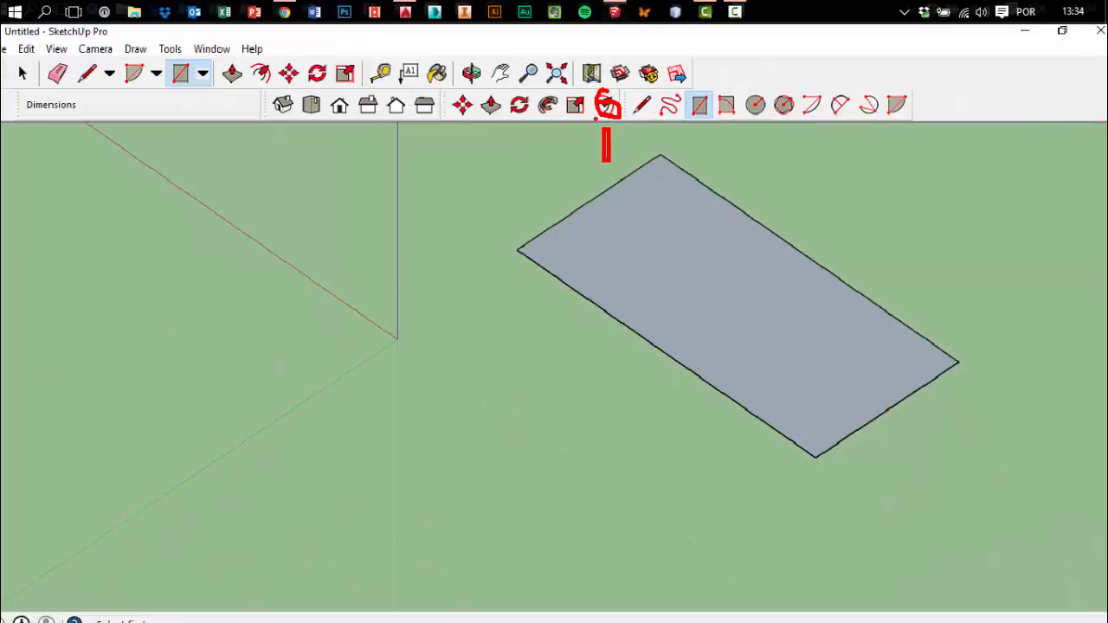
Offset the rectangle's edges inward to create a smaller parallel outline within its face
{"action": "left_click", "coordinate": [609, 99]}
{"action": "scroll", "coordinate": [737, 303], "scroll_direction": "up", "scroll_amount": 3}
{"action": "left_click", "coordinate": [582, 196]}
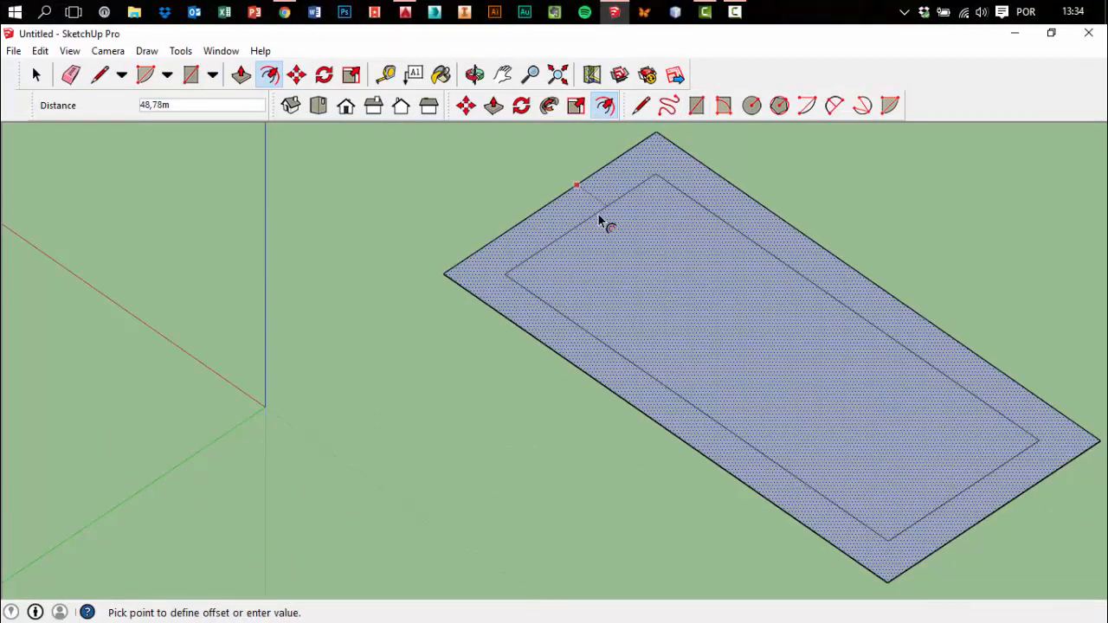
{"action": "left_click", "coordinate": [593, 217]}
Draw a circle of about 143.59 m radius beside the rectangle and offset its edge inward
{"action": "key", "text": "c"}
{"action": "left_click", "coordinate": [257, 286]}
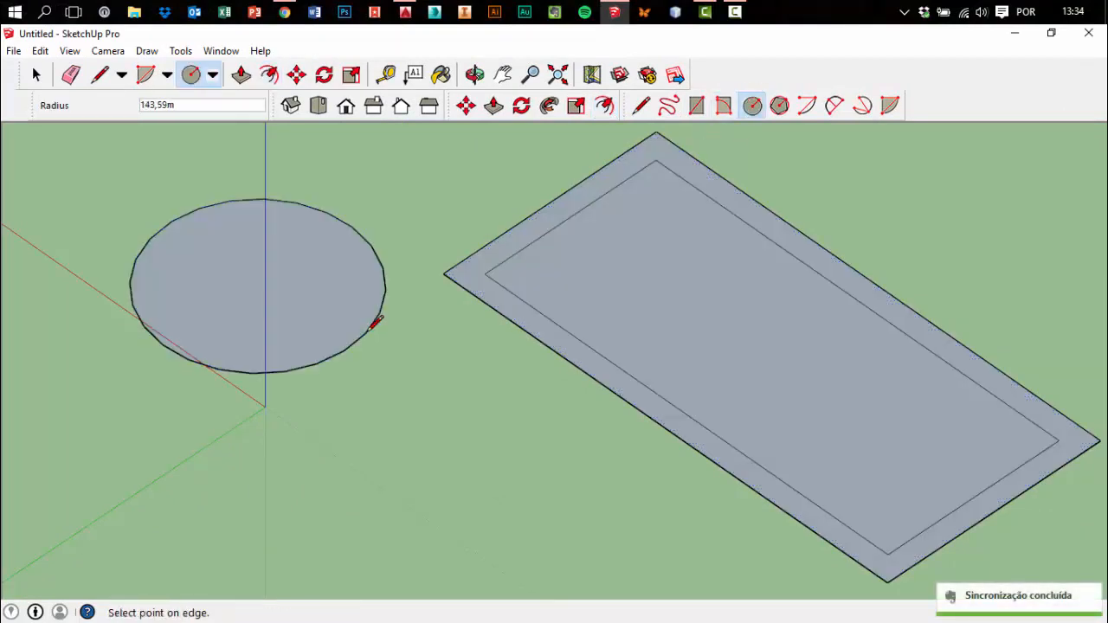
{"action": "left_click", "coordinate": [610, 110]}
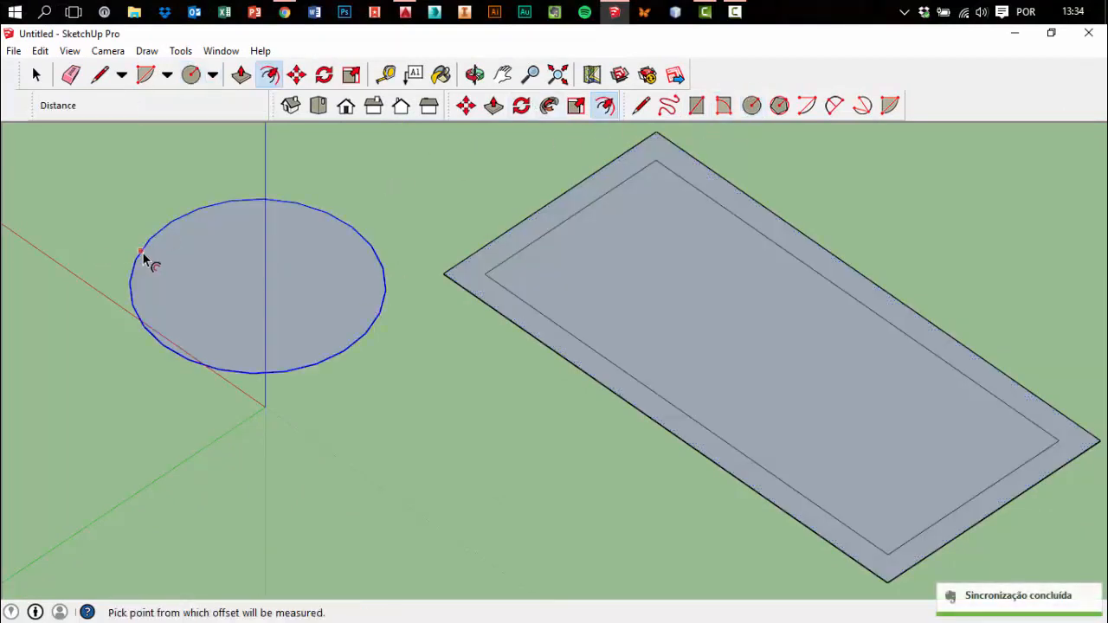
{"action": "left_click", "coordinate": [143, 260]}
{"action": "left_click", "coordinate": [165, 272]}
Delete the inner faces of the offset circle and the offset rectangle, leaving an open ring and a rectangular frame
{"action": "left_click", "coordinate": [46, 80]}
{"action": "left_click", "coordinate": [198, 272]}
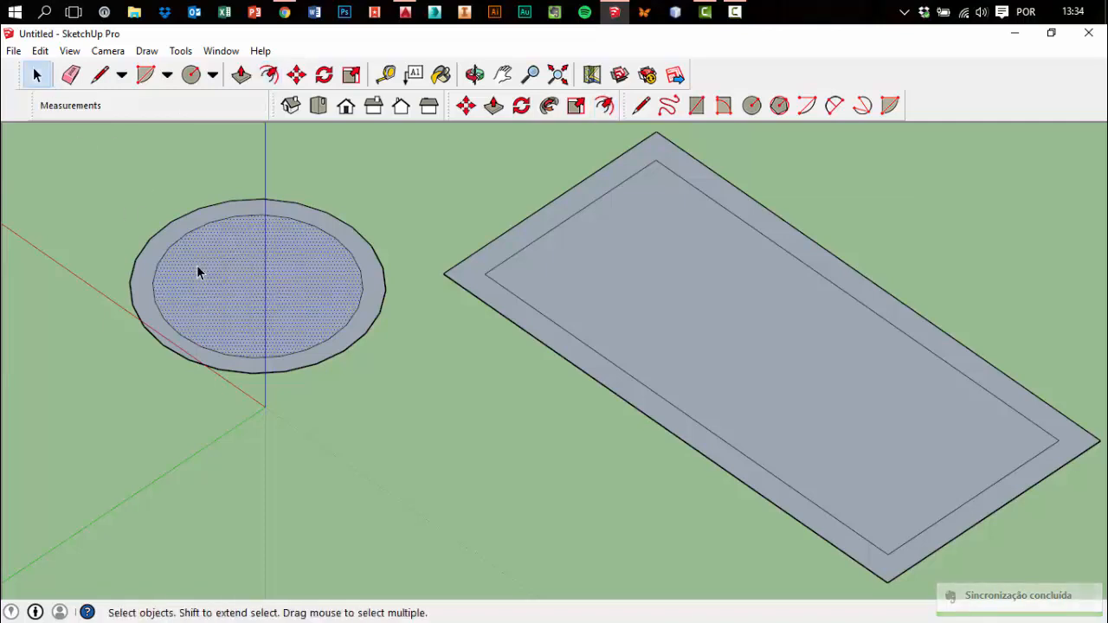
{"action": "key", "text": "Delete"}
{"action": "left_click", "coordinate": [603, 328]}
{"action": "key", "text": "Delete"}
{"action": "scroll", "coordinate": [531, 425], "scroll_direction": "down", "scroll_amount": 2}
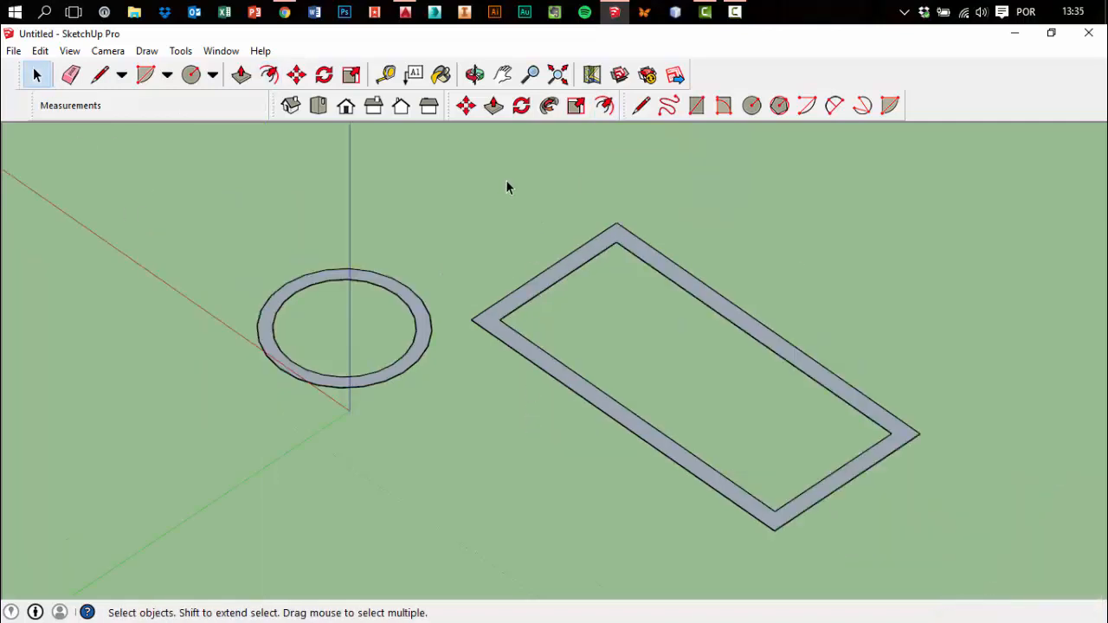
Extrude the rectangular frame about 5.46 m and the circular ring about 134.61 m upward
{"action": "left_click", "coordinate": [494, 105]}
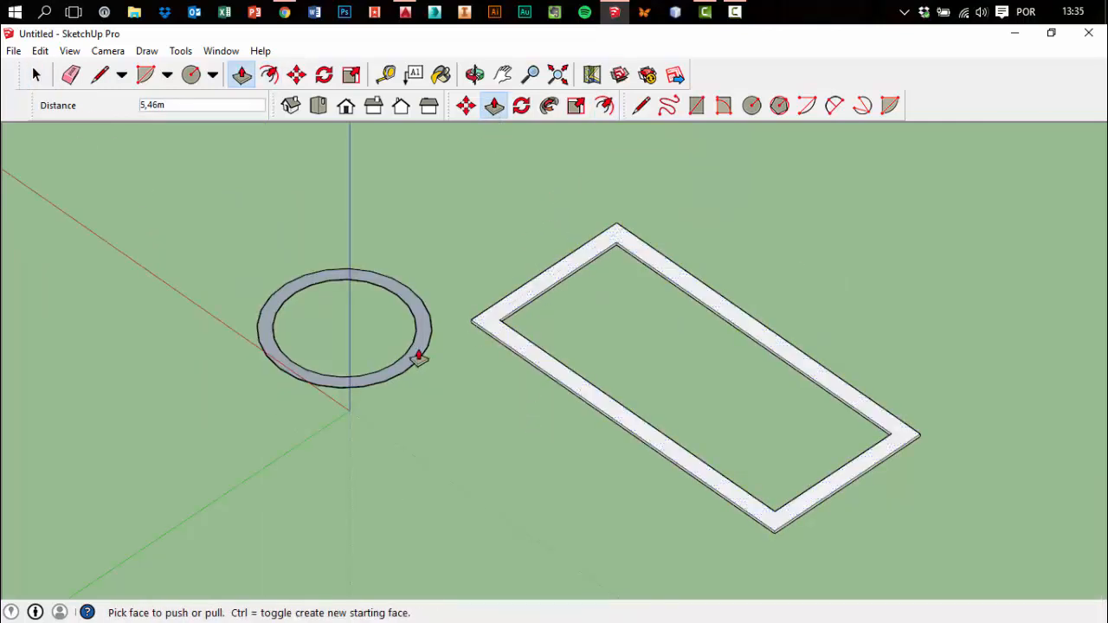
{"action": "left_click_drag", "start_coordinate": [416, 353], "coordinate": [417, 279]}
{"action": "middle_click_drag", "start_coordinate": [576, 407], "coordinate": [781, 452]}
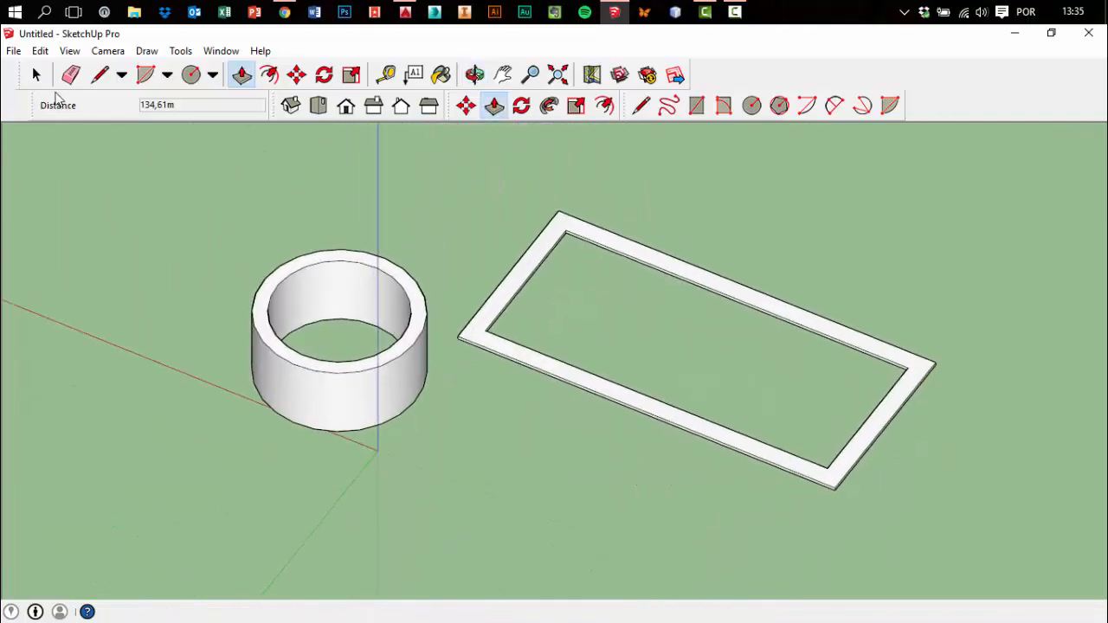
Select the extruded ring and rectangular frame together and delete them
{"action": "left_click", "coordinate": [36, 75]}
{"action": "scroll", "coordinate": [281, 229], "scroll_direction": "down", "scroll_amount": 1}
{"action": "left_click_drag", "start_coordinate": [232, 203], "coordinate": [895, 508]}
{"action": "key", "text": "Delete"}
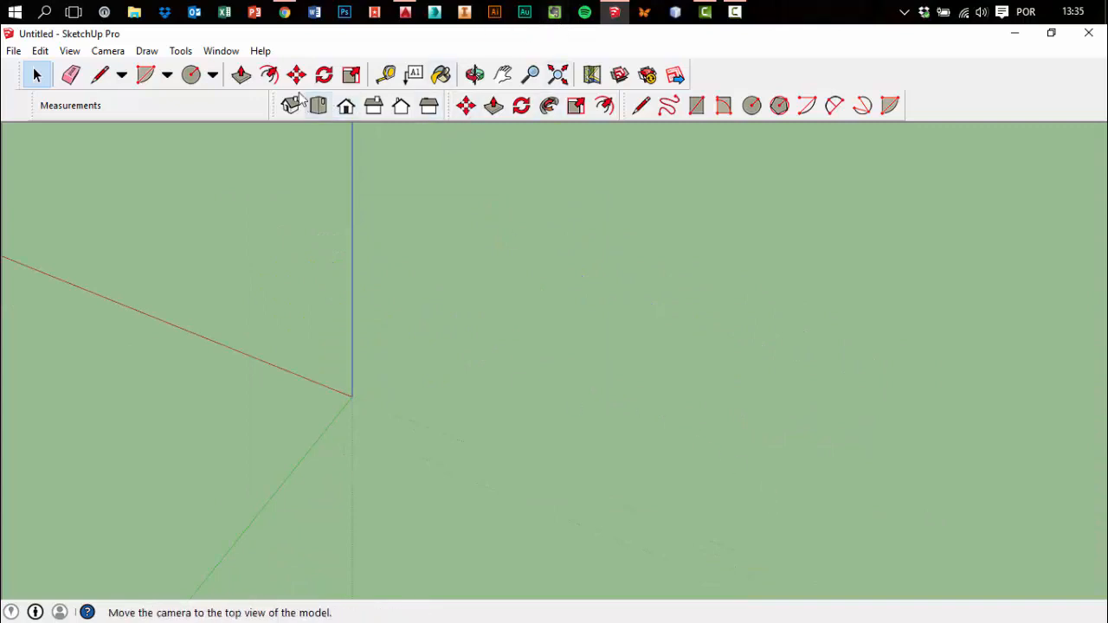
Draw a flat rectangle of about 287.82 × 262.53 m beside the origin and extrude it about 321.16 m into a box
{"action": "left_click", "coordinate": [696, 104]}
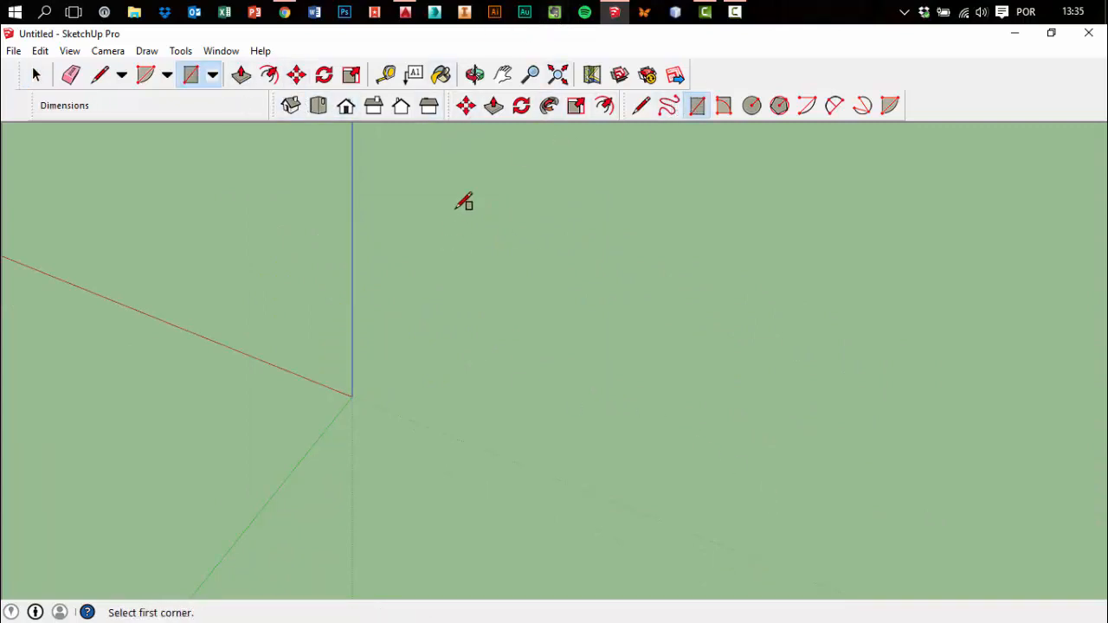
{"action": "left_click", "coordinate": [453, 210]}
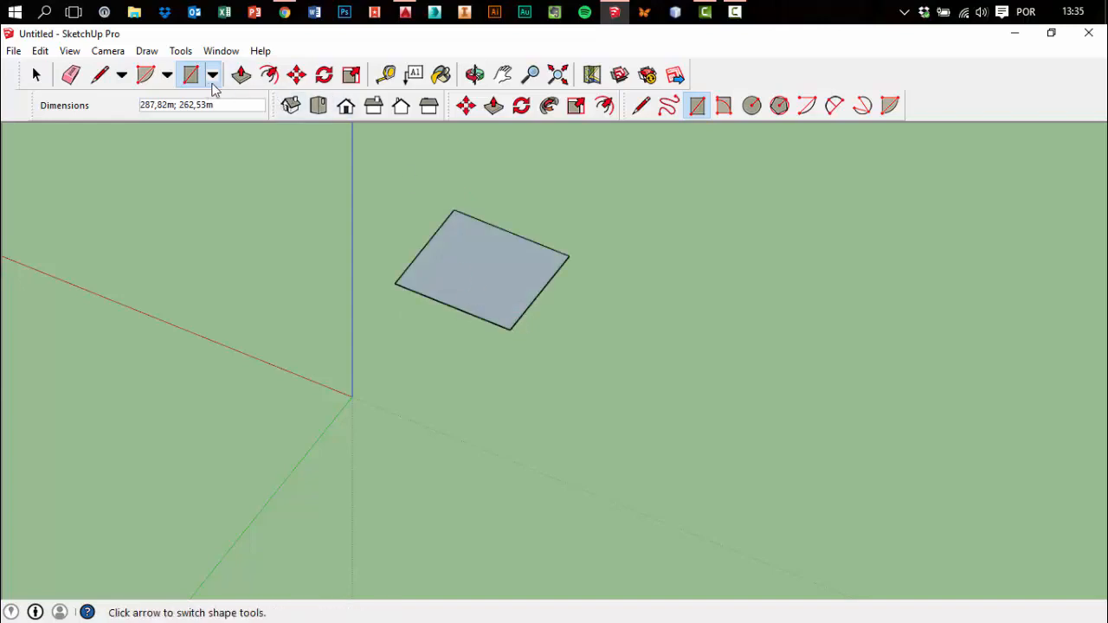
{"action": "left_click", "coordinate": [241, 76]}
{"action": "left_click", "coordinate": [483, 284]}
{"action": "left_click", "coordinate": [527, 186]}
{"action": "middle_click_drag", "start_coordinate": [646, 268], "coordinate": [419, 190]}
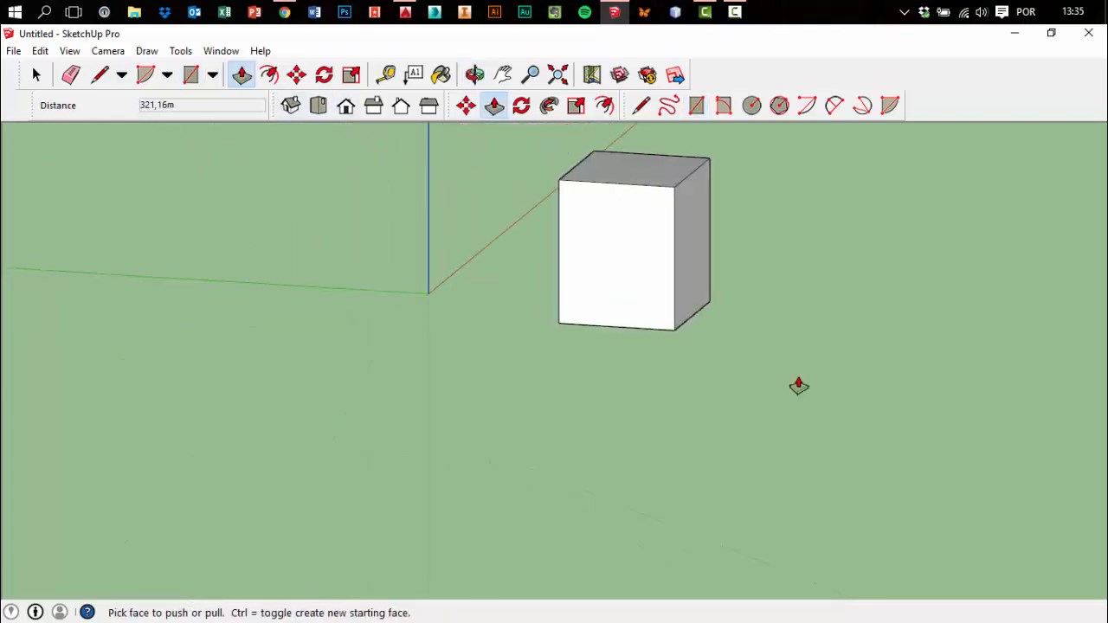
{"action": "middle_click_drag", "start_coordinate": [797, 386], "coordinate": [638, 177]}
{"action": "scroll", "coordinate": [704, 195], "scroll_direction": "up", "scroll_amount": 3}
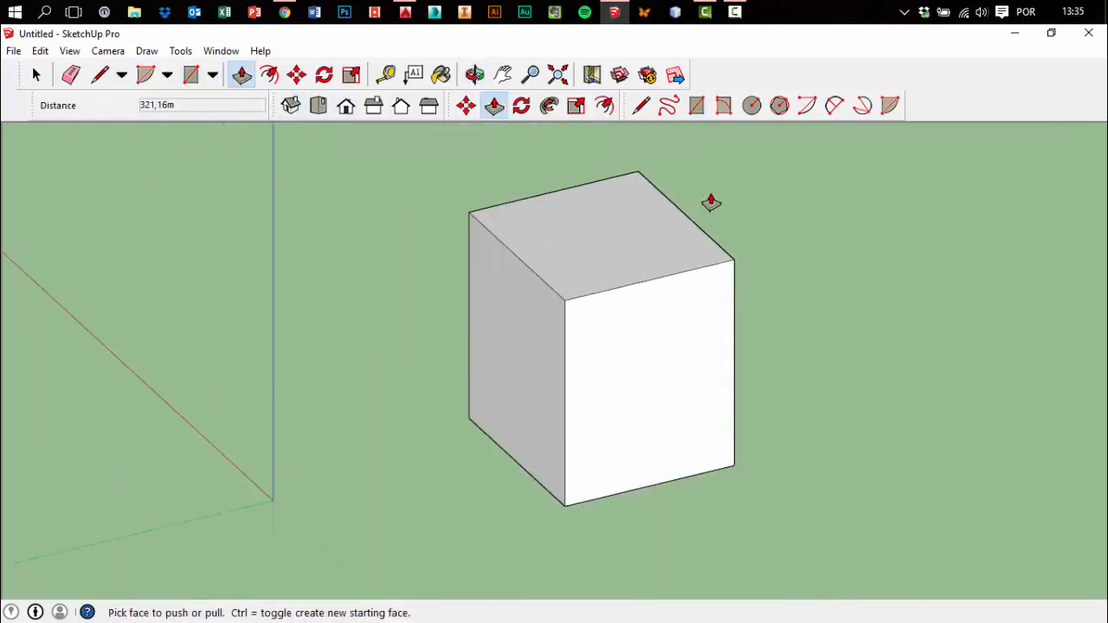
Delete two opposite vertical faces of the box to make it open from end to end
{"action": "left_click", "coordinate": [37, 76]}
{"action": "middle_click_drag", "start_coordinate": [761, 365], "coordinate": [674, 377]}
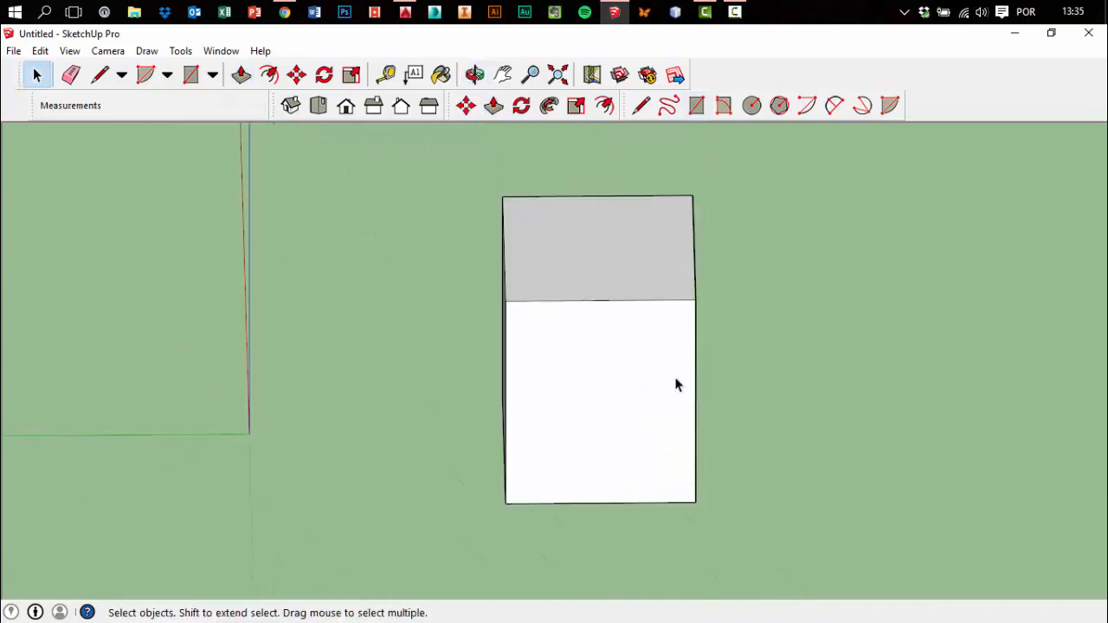
{"action": "left_click", "coordinate": [678, 376]}
{"action": "key", "text": "Delete"}
{"action": "left_click", "coordinate": [570, 316]}
{"action": "key", "text": "Delete"}
{"action": "middle_click_drag", "start_coordinate": [902, 421], "coordinate": [730, 352]}
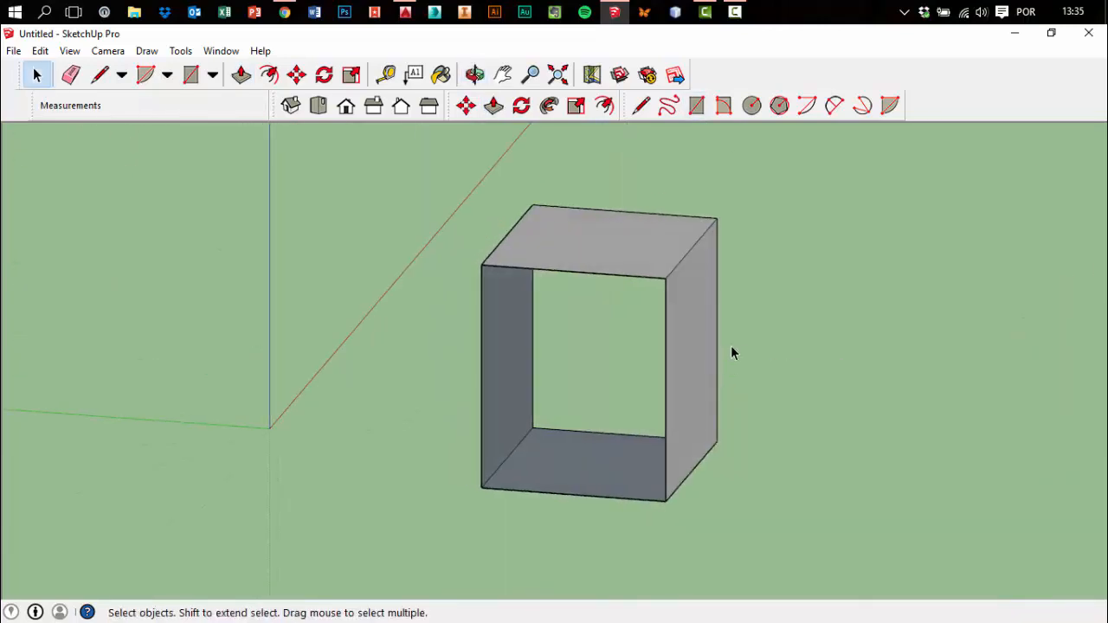
Push/Pull the open box's two side walls outward and adjust its top and bottom faces to form a long, low volume
{"action": "middle_click_drag", "start_coordinate": [642, 187], "coordinate": [561, 235]}
{"action": "left_click", "coordinate": [494, 108]}
{"action": "left_click_drag", "start_coordinate": [697, 345], "coordinate": [803, 370]}
{"action": "left_click_drag", "start_coordinate": [527, 354], "coordinate": [423, 329]}
{"action": "left_click_drag", "start_coordinate": [603, 284], "coordinate": [610, 227]}
{"action": "left_click_drag", "start_coordinate": [610, 476], "coordinate": [632, 320]}
{"action": "middle_click_drag", "start_coordinate": [632, 320], "coordinate": [748, 251]}
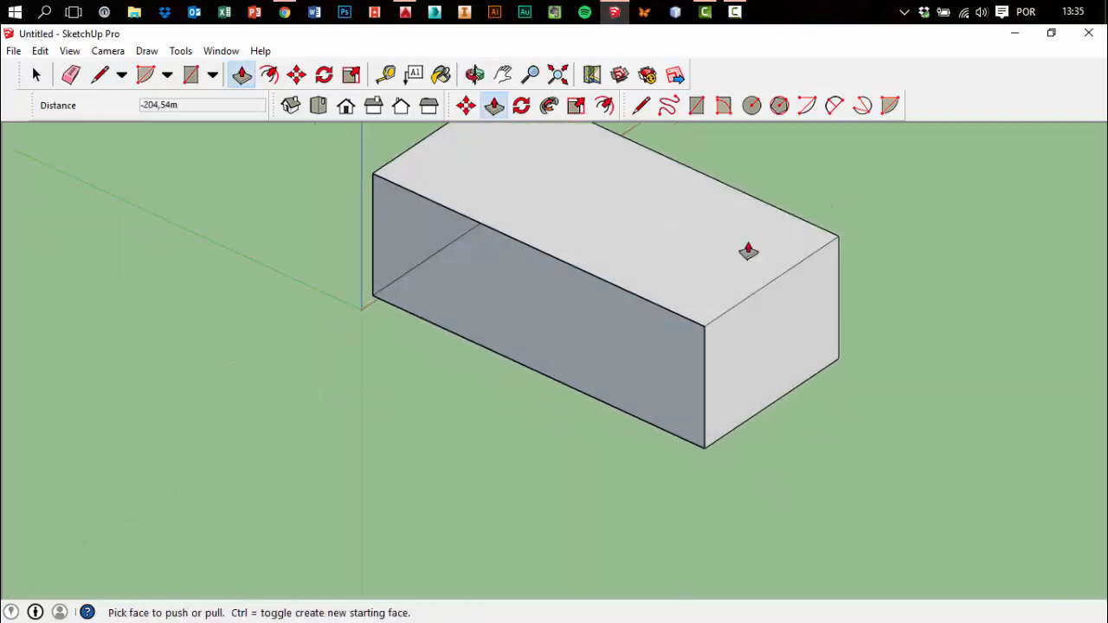
Draw a small rectangle on the long volume's top face and another on its end face
{"action": "left_click", "coordinate": [698, 108]}
{"action": "scroll", "coordinate": [716, 260], "scroll_direction": "up", "scroll_amount": 2}
{"action": "scroll", "coordinate": [756, 318], "scroll_direction": "down", "scroll_amount": 4}
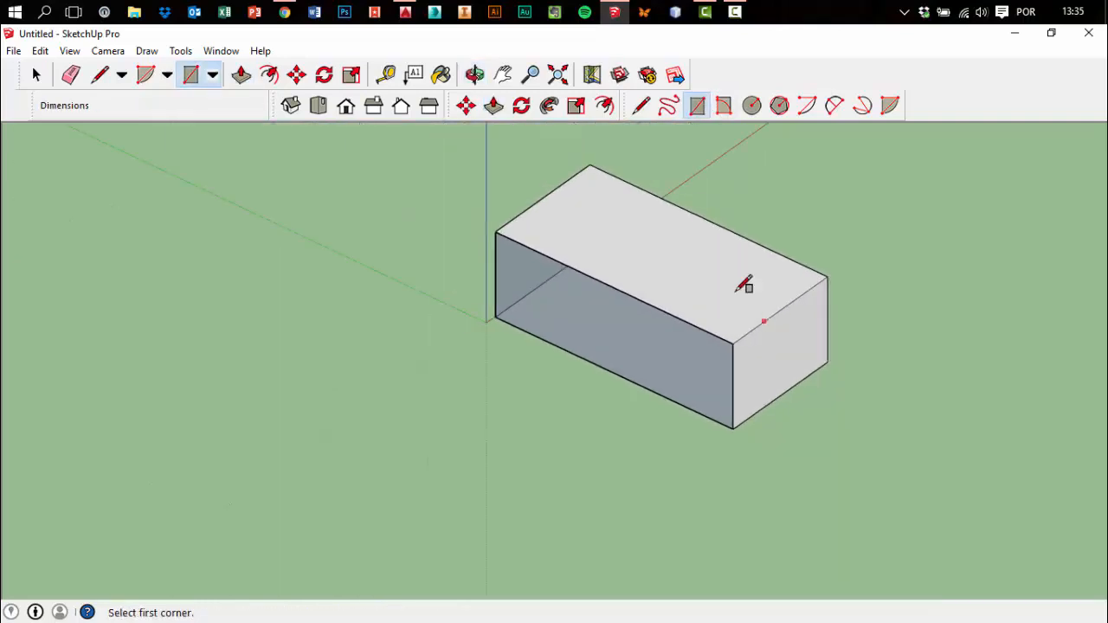
{"action": "scroll", "coordinate": [653, 261], "scroll_direction": "up", "scroll_amount": 1}
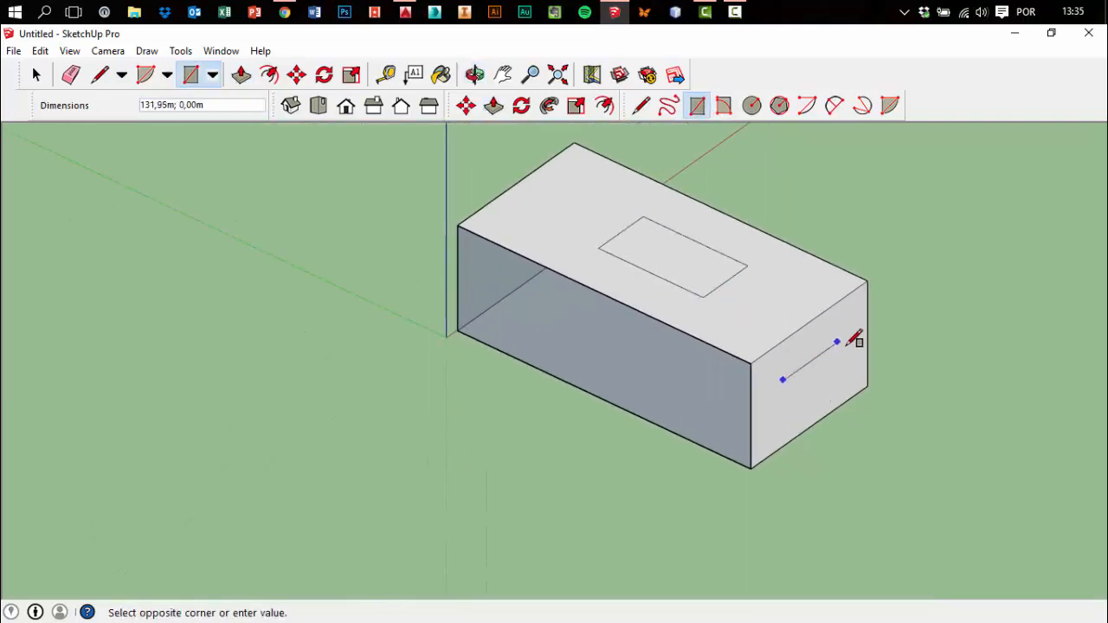
{"action": "middle_click_drag", "start_coordinate": [817, 375], "coordinate": [606, 173]}
Draw a diagonal line across the opposite end face and extrude its upper triangle outward
{"action": "left_click", "coordinate": [641, 104]}
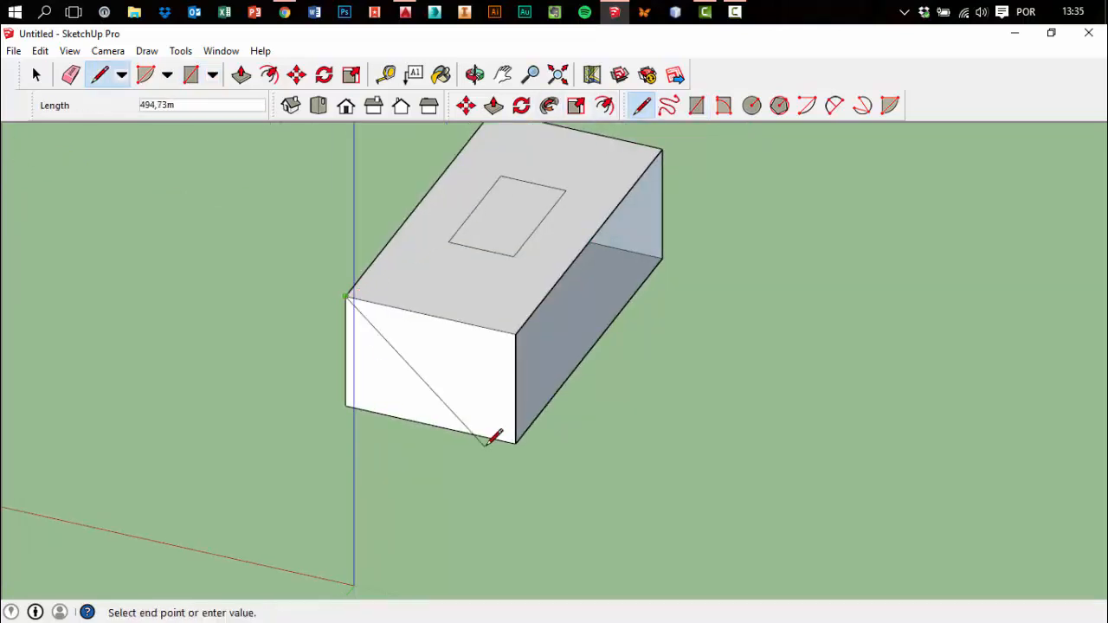
{"action": "middle_click_drag", "start_coordinate": [525, 437], "coordinate": [519, 390]}
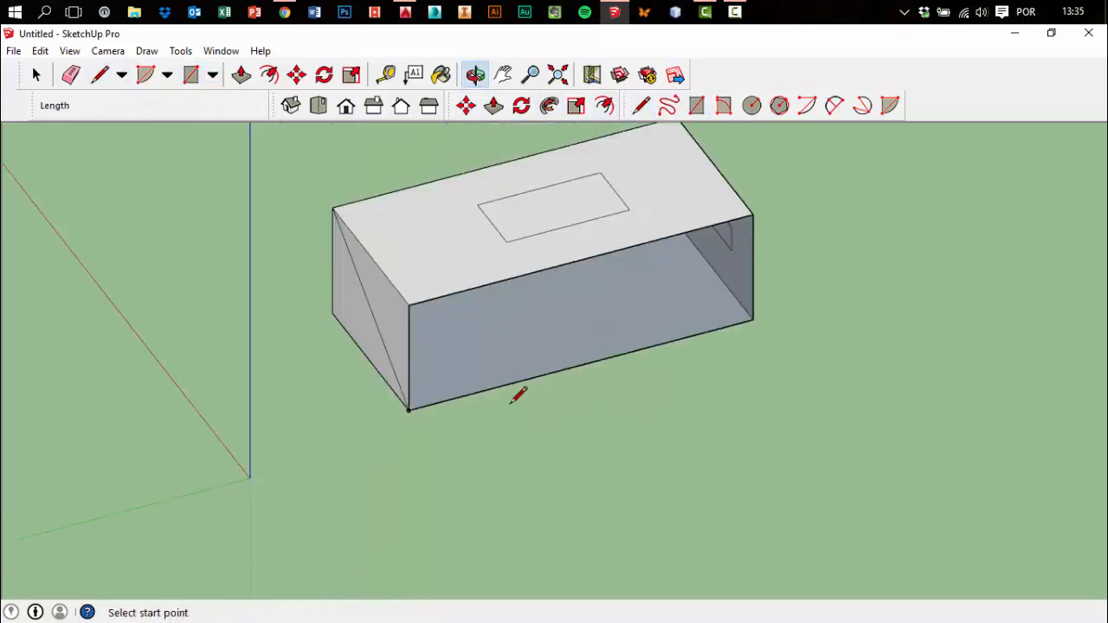
{"action": "left_click", "coordinate": [494, 105]}
{"action": "left_click_drag", "start_coordinate": [403, 321], "coordinate": [311, 341]}
Extrude the top-face rectangle about 155.91 m upward and the end-face rectangle about 263.44 m outward
{"action": "middle_click_drag", "start_coordinate": [311, 341], "coordinate": [562, 240]}
{"action": "left_click_drag", "start_coordinate": [561, 240], "coordinate": [564, 161]}
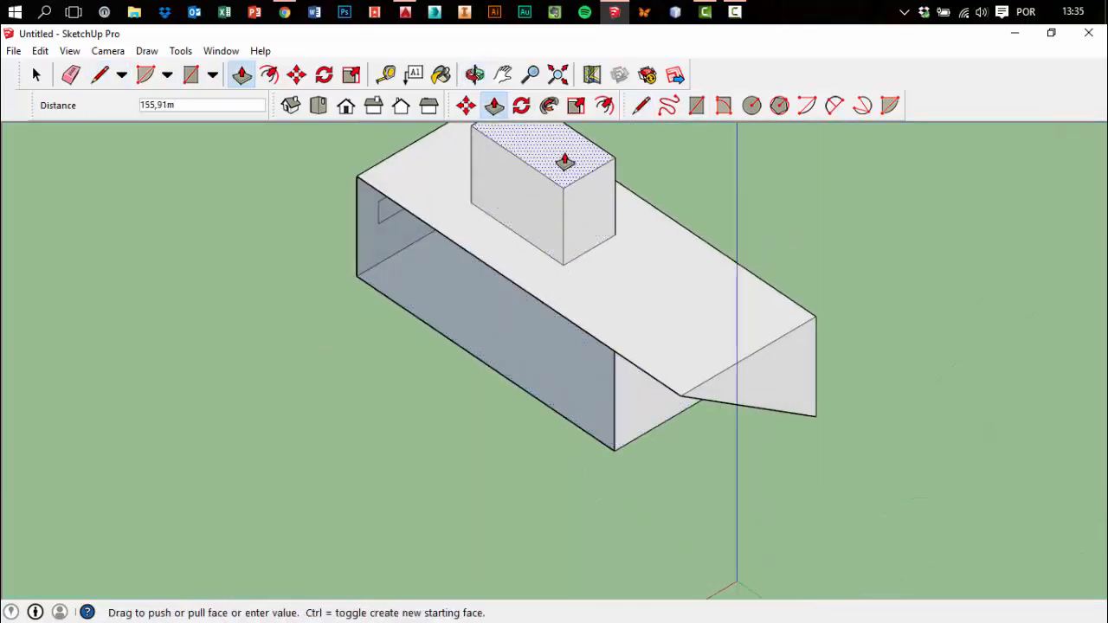
{"action": "middle_click_drag", "start_coordinate": [564, 161], "coordinate": [378, 354]}
{"action": "left_click", "coordinate": [367, 310]}
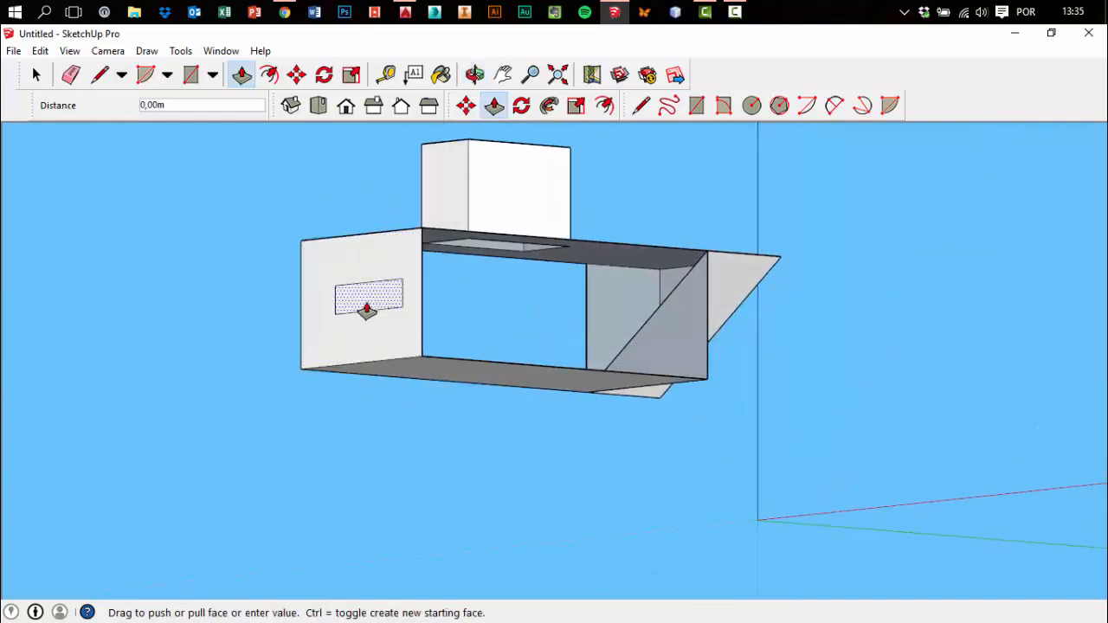
{"action": "left_click_drag", "start_coordinate": [367, 310], "coordinate": [272, 346]}
{"action": "middle_click_drag", "start_coordinate": [272, 346], "coordinate": [657, 372]}
Switch the camera to Perspective, fit the whole model in view, and return to Parallel Projection
{"action": "left_click", "coordinate": [107, 50]}
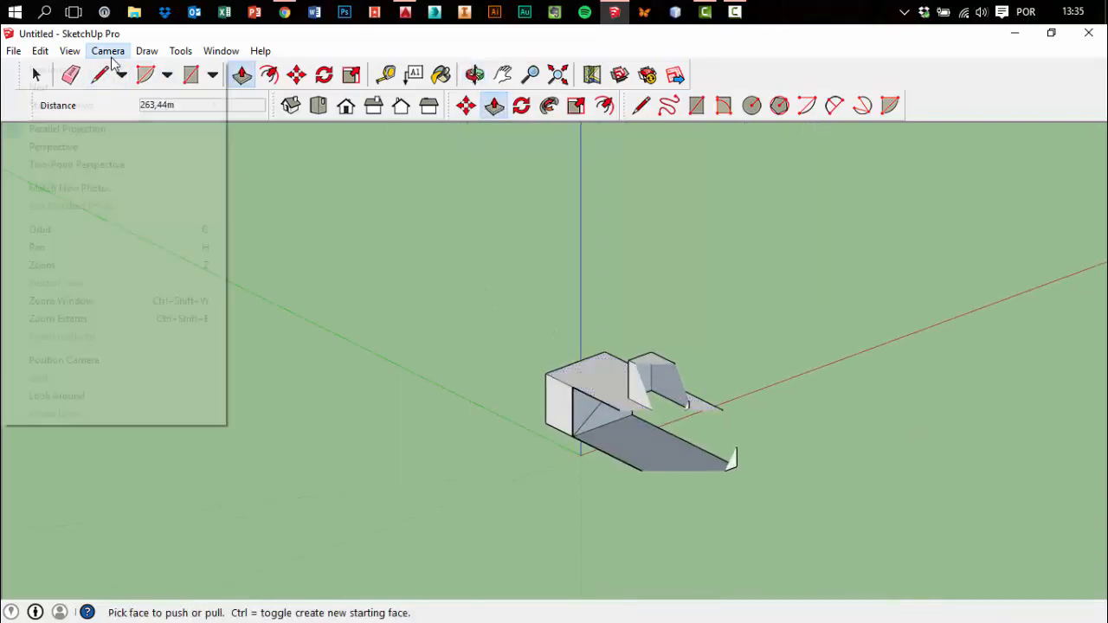
{"action": "left_click", "coordinate": [115, 147]}
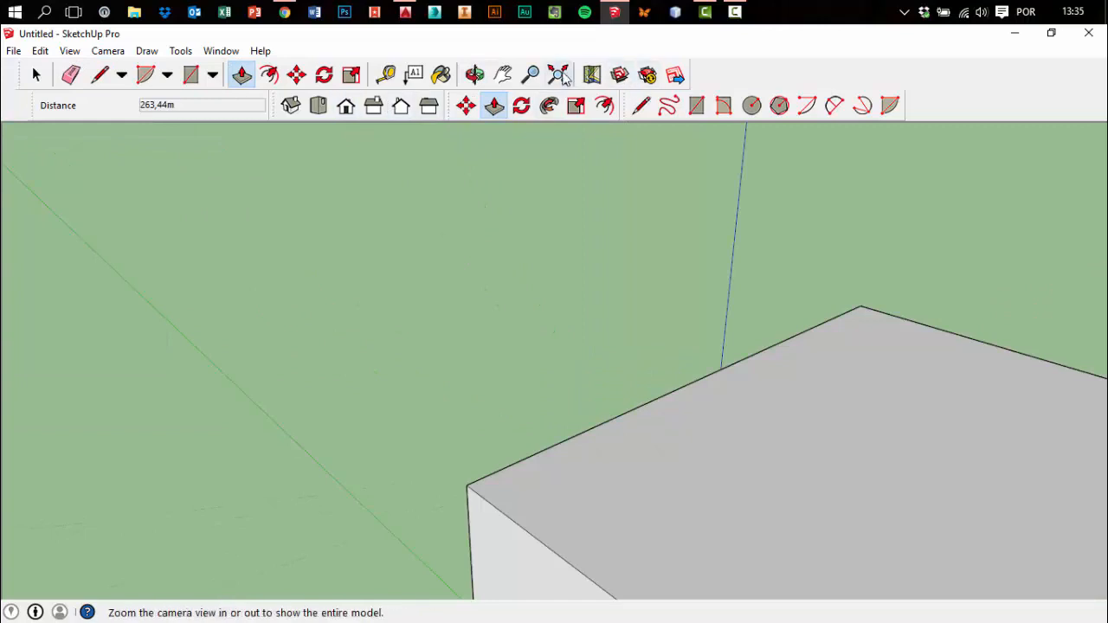
{"action": "left_click", "coordinate": [561, 75]}
{"action": "left_click", "coordinate": [69, 51]}
{"action": "mouse_move", "coordinate": [107, 50]}
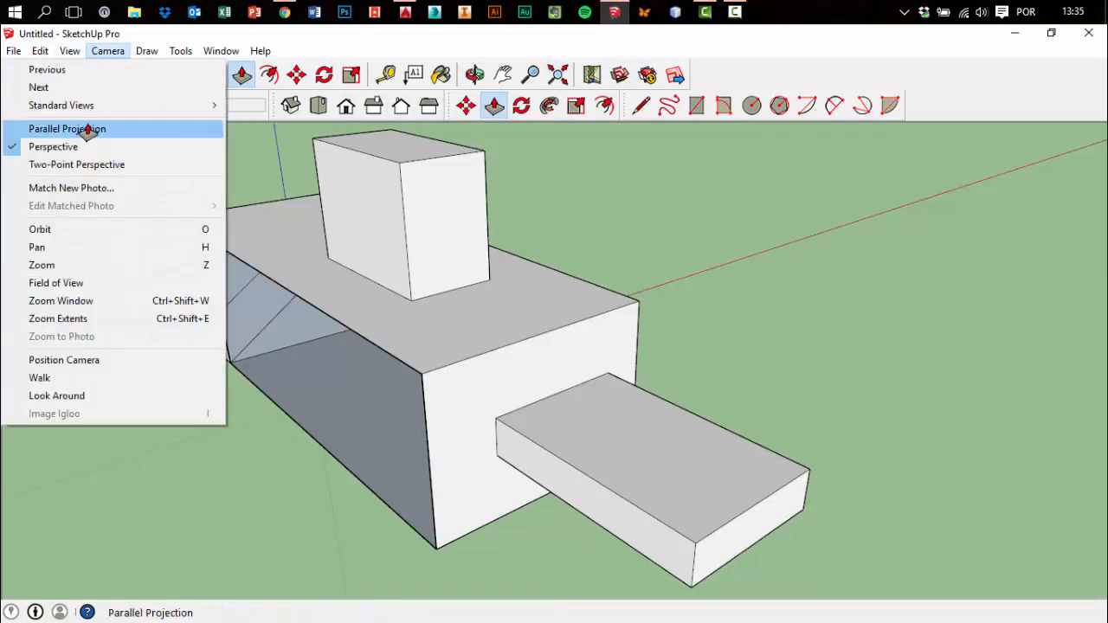
{"action": "left_click", "coordinate": [87, 129]}
{"action": "scroll", "coordinate": [655, 403], "scroll_direction": "down", "scroll_amount": 4}
{"action": "middle_click_drag", "start_coordinate": [655, 403], "coordinate": [684, 474]}
{"action": "key", "text": "p"}
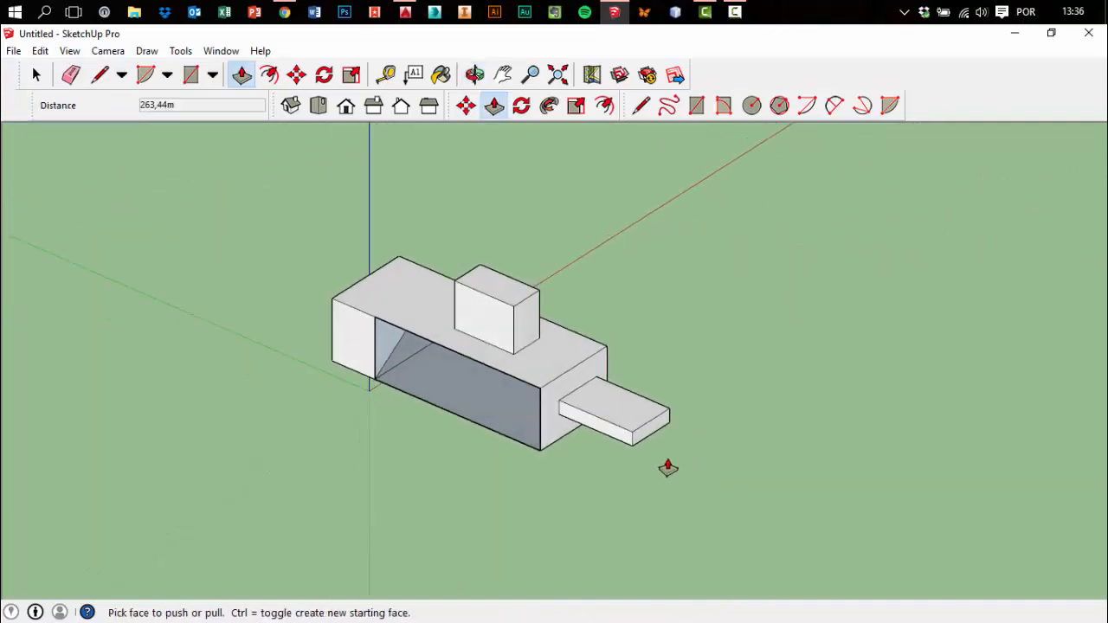
Draw a ground rectangle of about 206.06 × 287.18 m on the red axis and extrude it about 196.31 m
{"action": "middle_click_drag", "start_coordinate": [524, 371], "coordinate": [757, 422]}
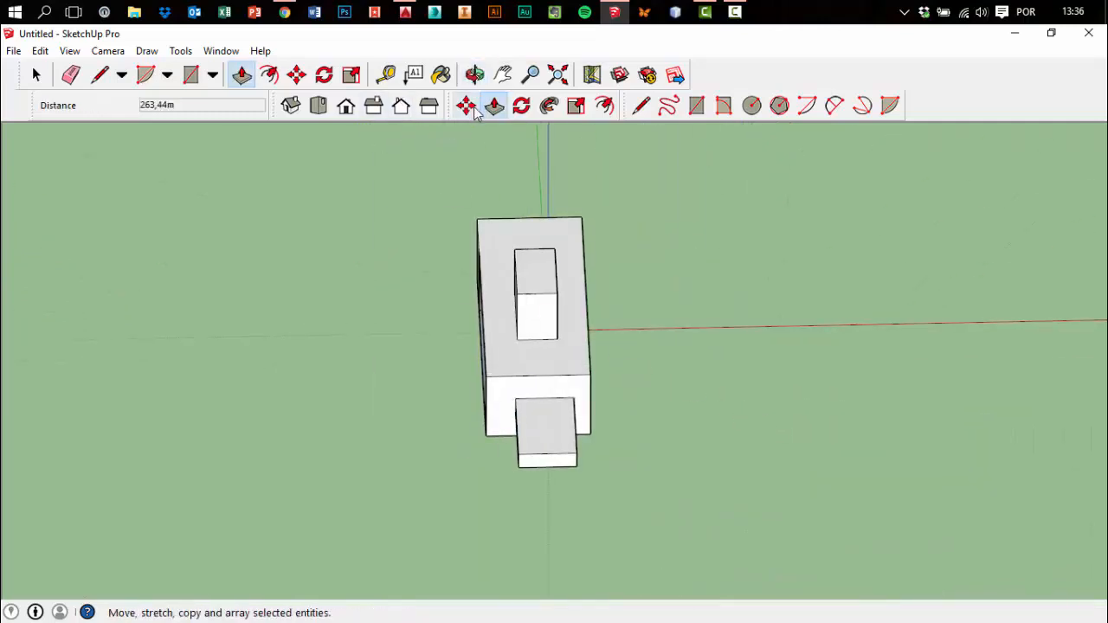
{"action": "left_click", "coordinate": [189, 78]}
{"action": "left_click", "coordinate": [758, 292]}
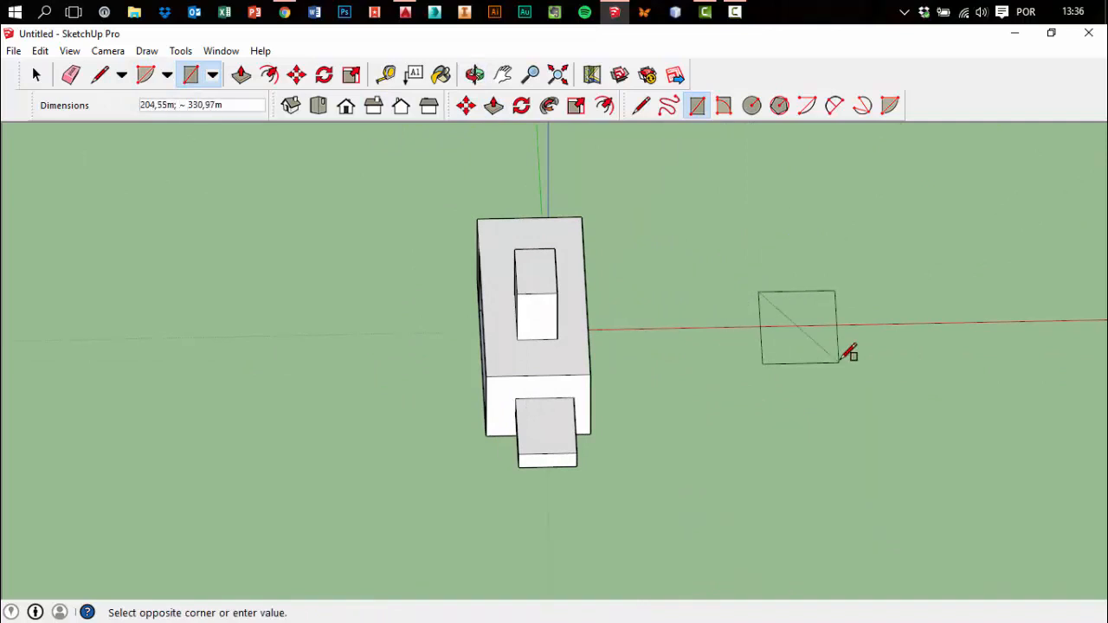
{"action": "left_click", "coordinate": [836, 350]}
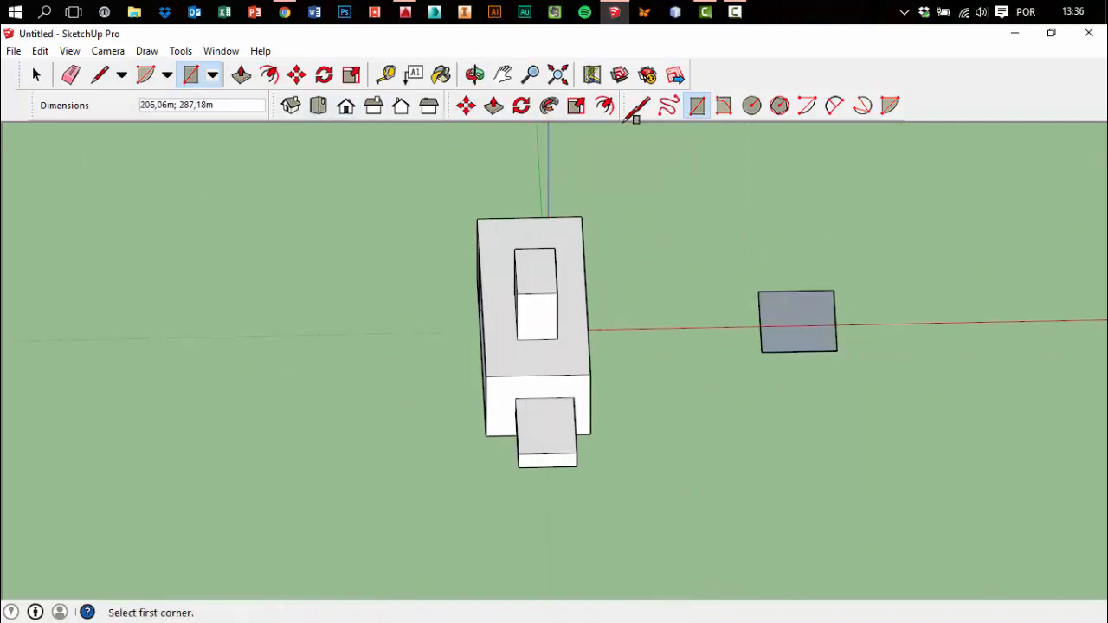
{"action": "left_click", "coordinate": [241, 74]}
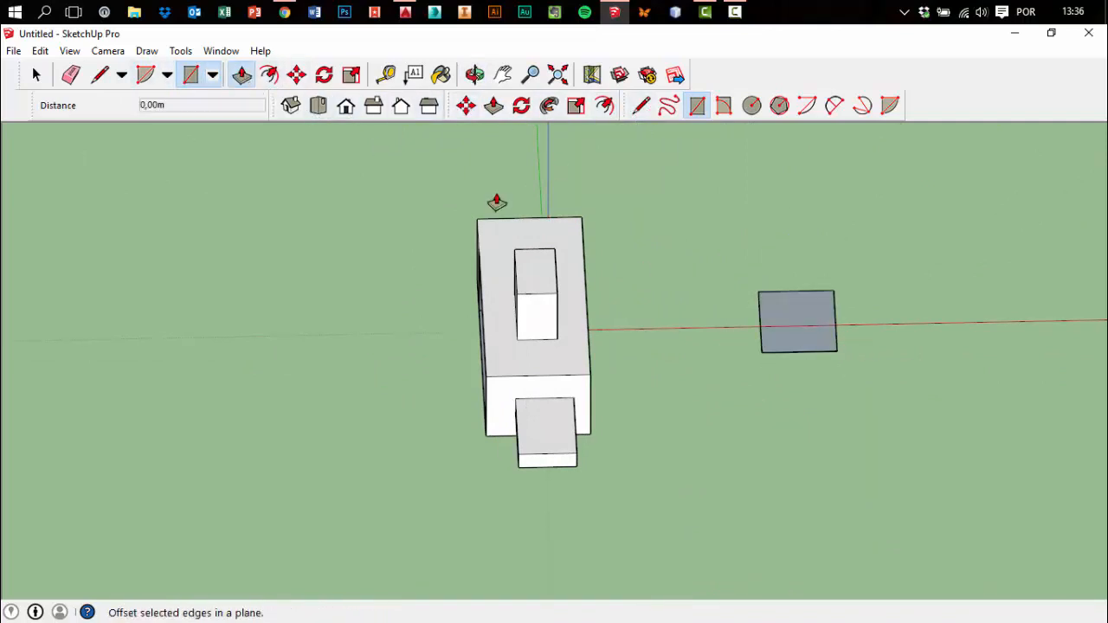
{"action": "left_click_drag", "start_coordinate": [797, 320], "coordinate": [799, 235]}
{"action": "mouse_move", "coordinate": [994, 366]}
{"action": "middle_mouse_down"}
{"action": "mouse_move", "coordinate": [927, 407]}
{"action": "mouse_move", "coordinate": [957, 406]}
{"action": "mouse_move", "coordinate": [677, 321]}
{"action": "middle_mouse_up"}
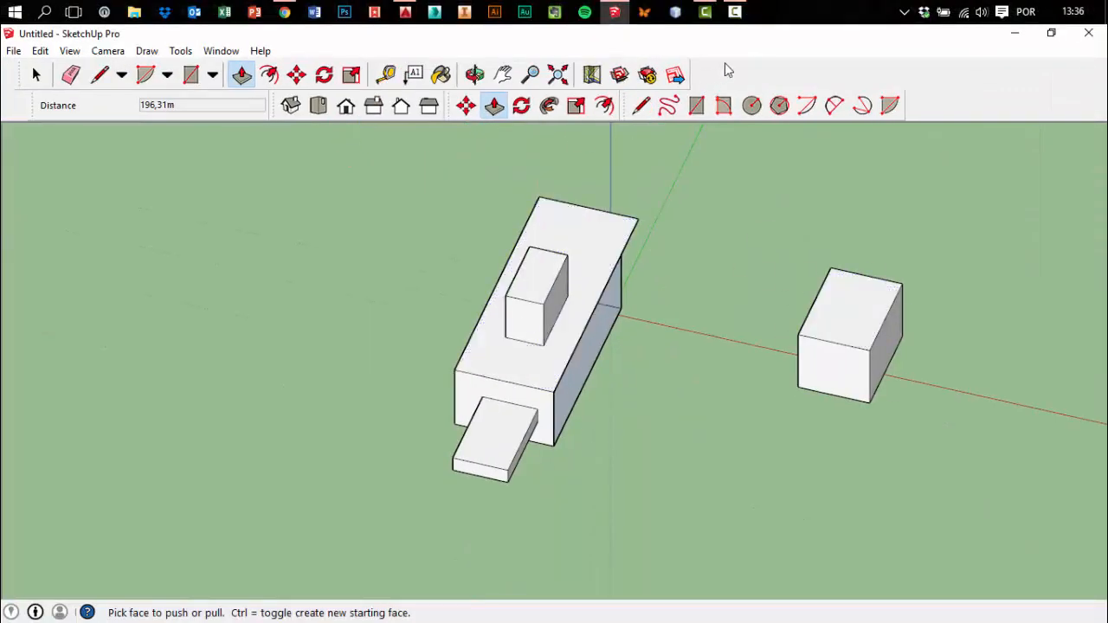
{"action": "left_click", "coordinate": [733, 11]}
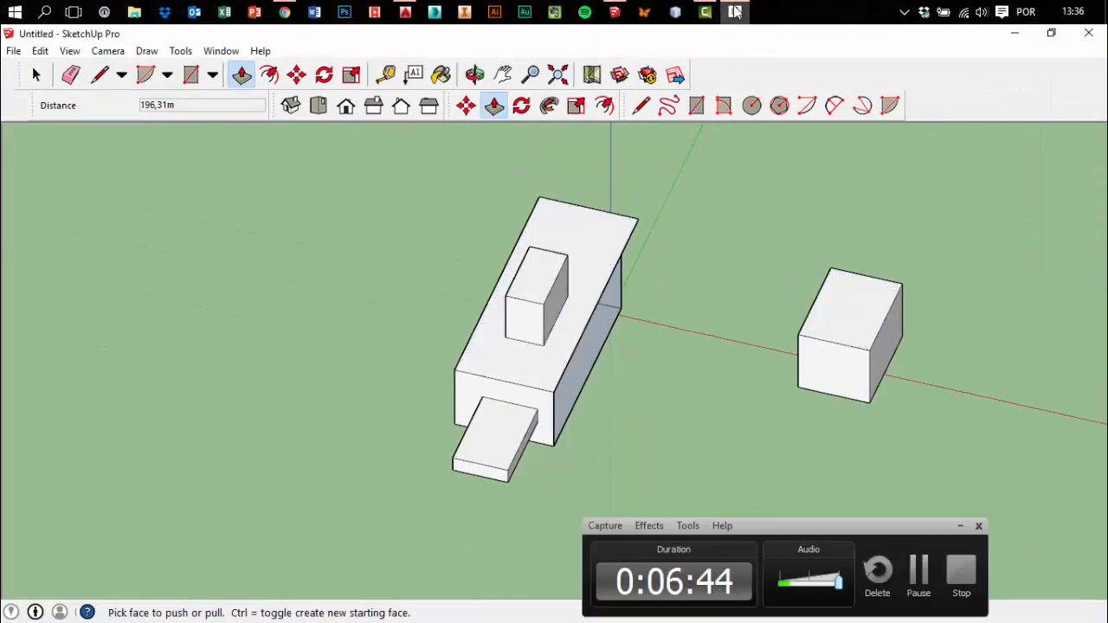
{"action": "left_click", "coordinate": [733, 11]}
Select the whole separate box and move it by a bottom corner to the outer corner of the slab protruding from the main model
{"action": "left_click", "coordinate": [37, 74]}
{"action": "left_click", "coordinate": [850, 302]}
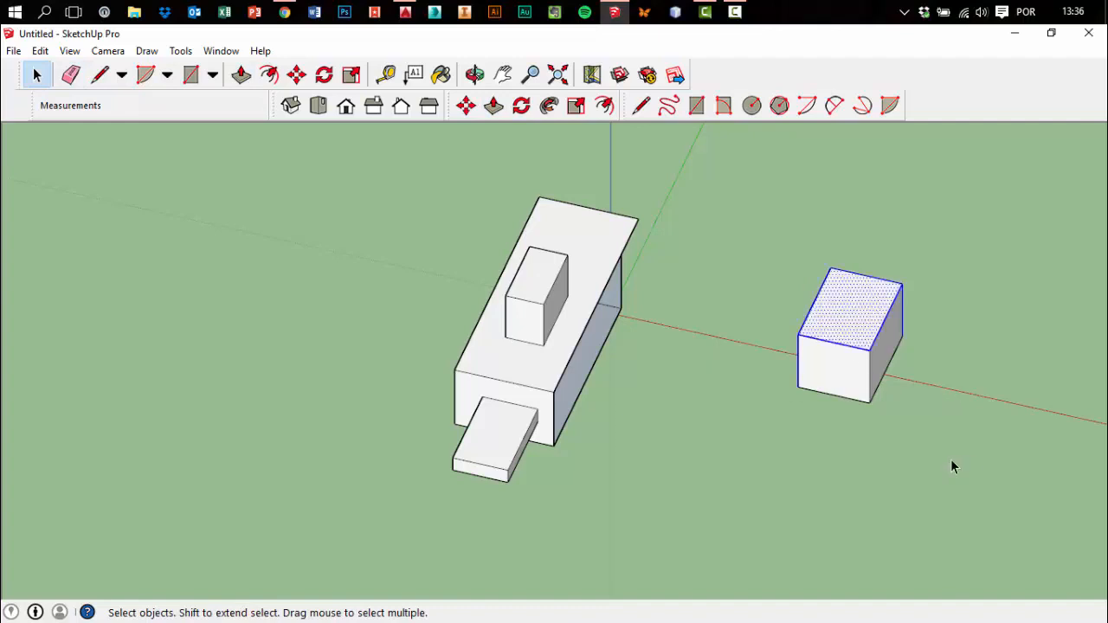
{"action": "left_click", "coordinate": [467, 106]}
{"action": "middle_click_drag", "start_coordinate": [926, 421], "coordinate": [673, 210]}
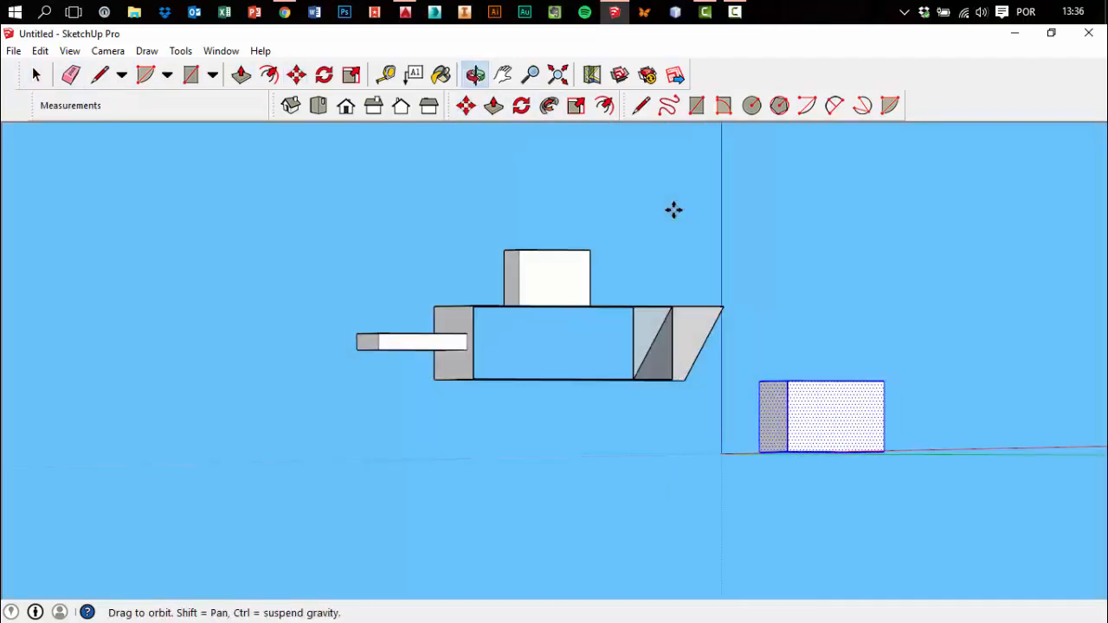
{"action": "middle_click_drag", "start_coordinate": [858, 384], "coordinate": [787, 416]}
{"action": "scroll", "coordinate": [823, 441], "scroll_direction": "up", "scroll_amount": 6}
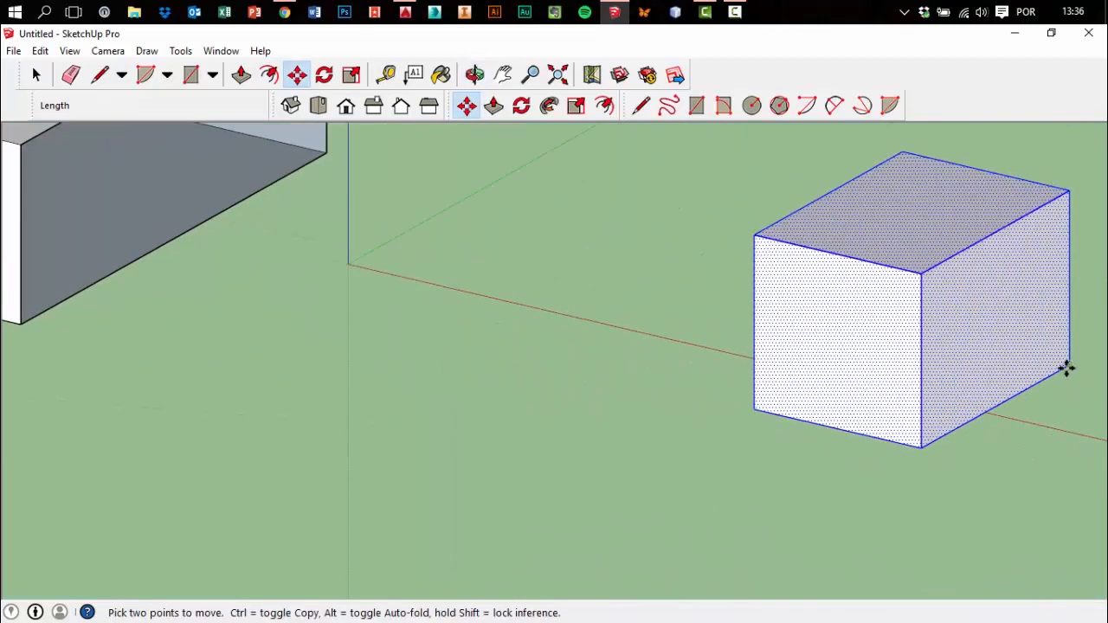
{"action": "left_click", "coordinate": [1068, 366]}
{"action": "scroll", "coordinate": [1082, 378], "scroll_direction": "down", "scroll_amount": 5}
{"action": "scroll", "coordinate": [485, 307], "scroll_direction": "up", "scroll_amount": 4}
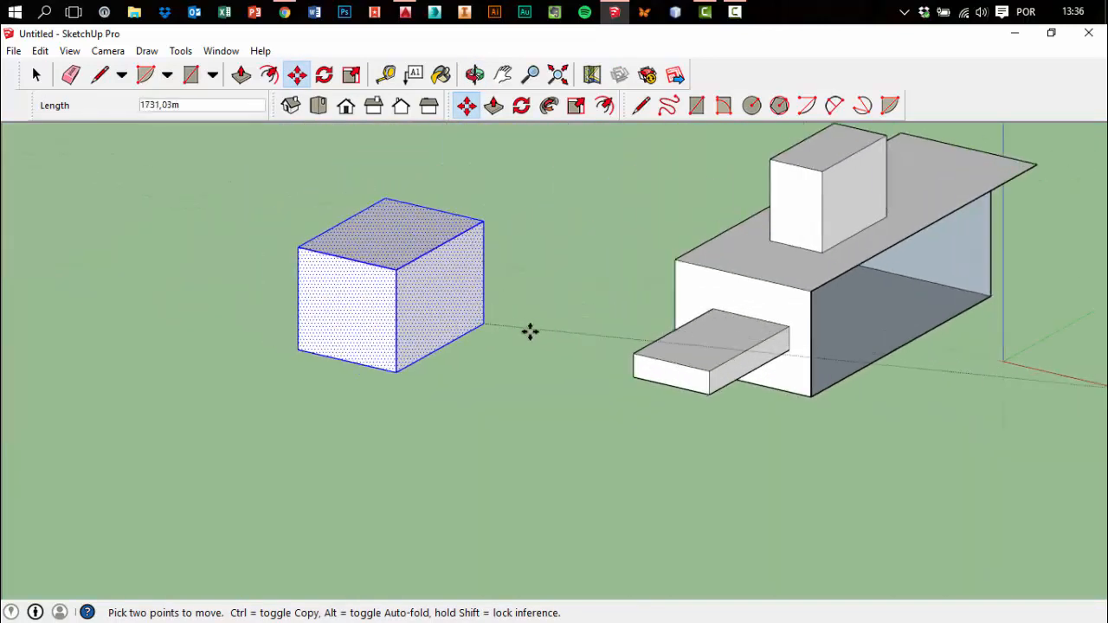
Try to rotate the selected box about a vertical axis centred on its top face
{"action": "middle_click_drag", "start_coordinate": [734, 444], "coordinate": [796, 465]}
{"action": "scroll", "coordinate": [796, 465], "scroll_direction": "down", "scroll_amount": 2}
{"action": "left_click", "coordinate": [522, 108]}
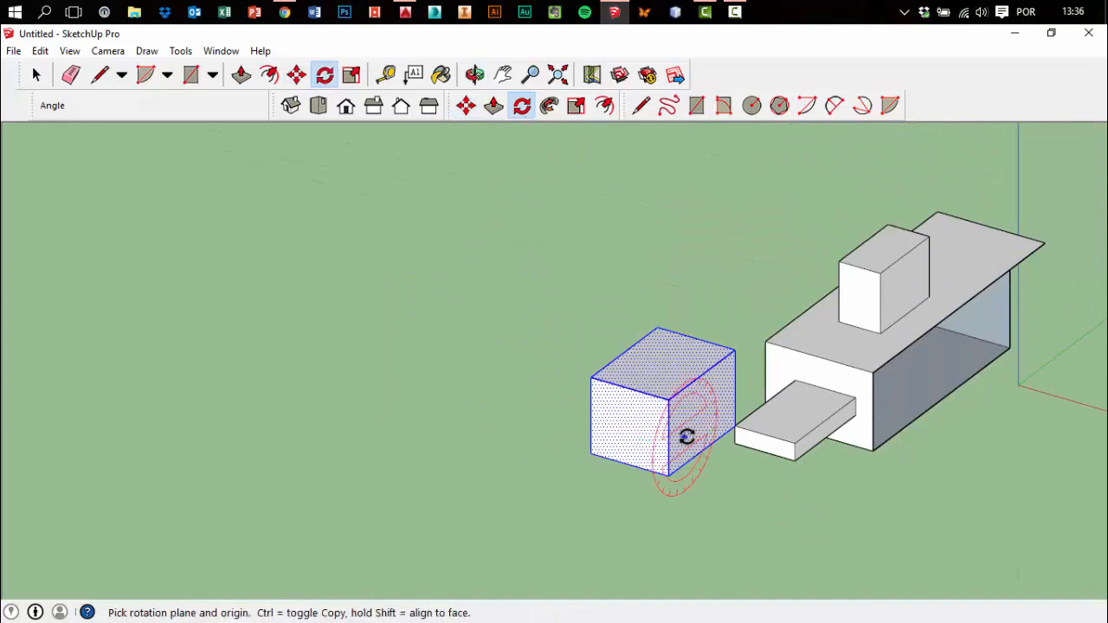
{"action": "left_click", "coordinate": [543, 322]}
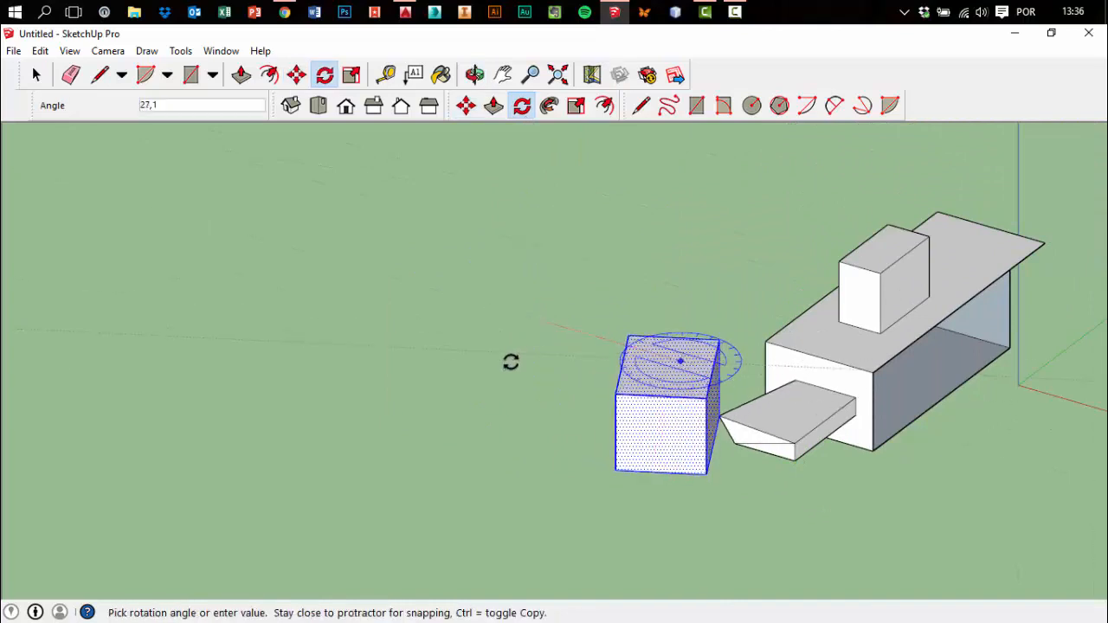
{"action": "key", "text": "Escape"}
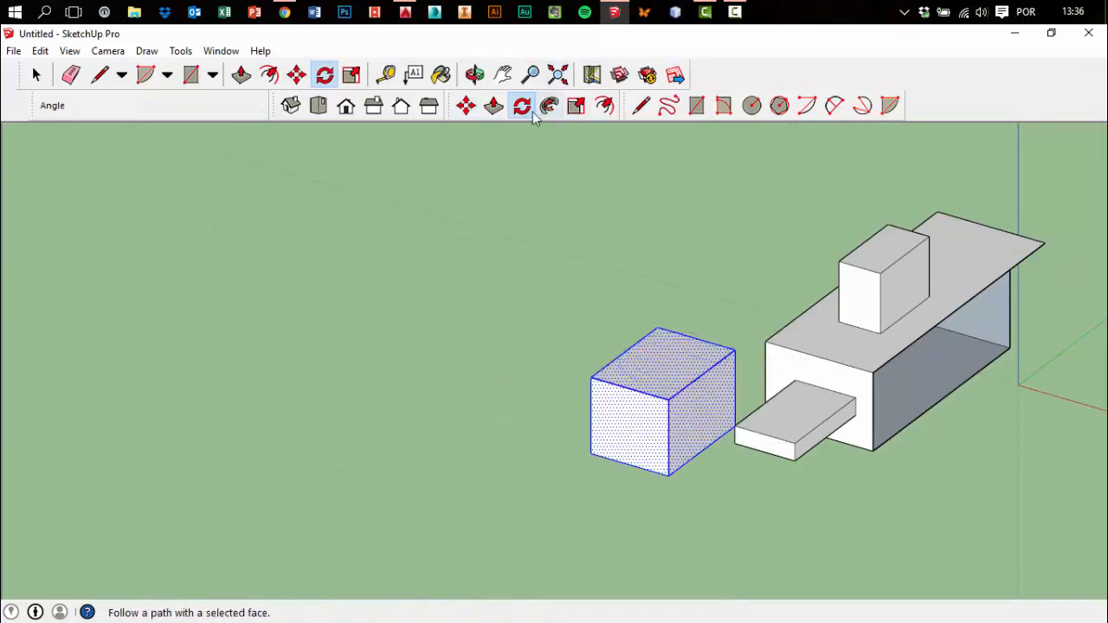
Rotate the selected box about 38.6° around a vertical axis centred on its top face, and clear the selection
{"action": "left_click", "coordinate": [674, 365]}
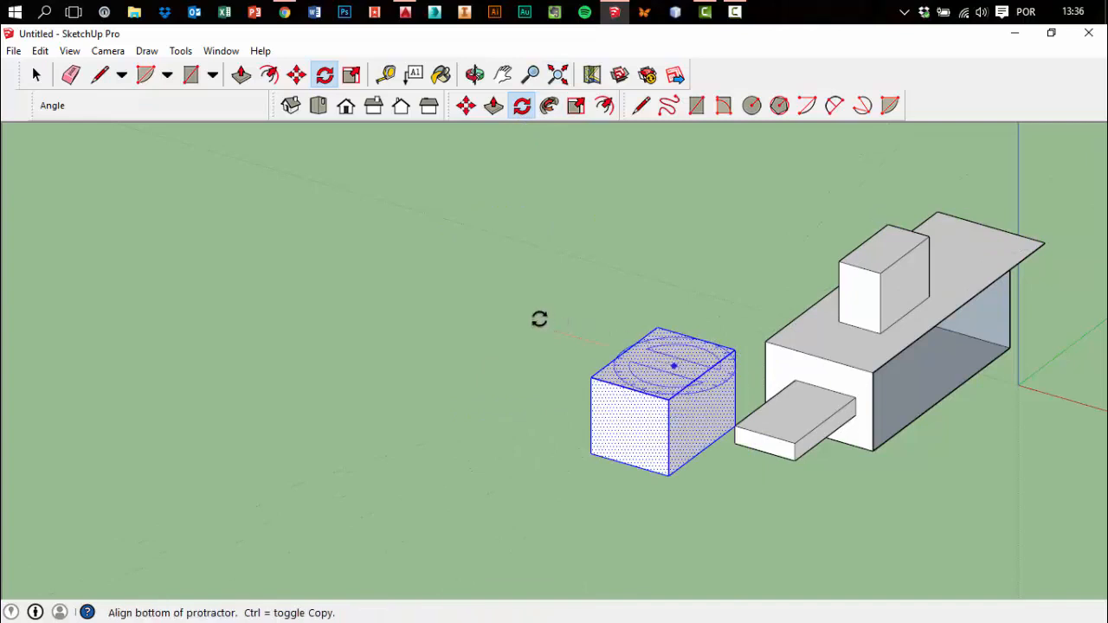
{"action": "left_click", "coordinate": [494, 307]}
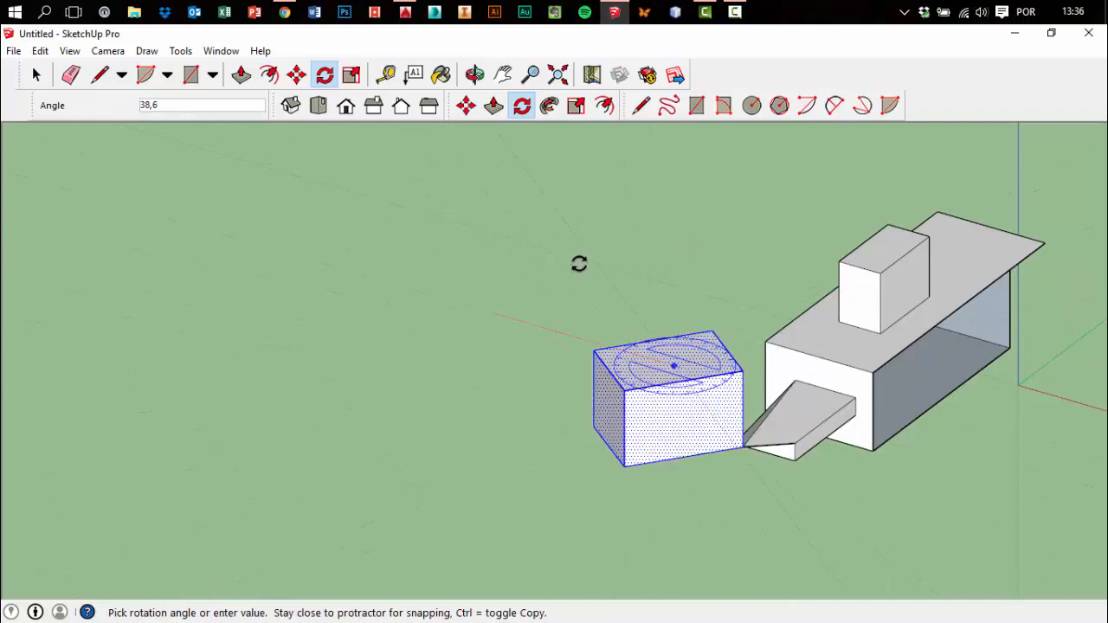
{"action": "left_click", "coordinate": [579, 264]}
{"action": "key", "text": "space"}
{"action": "left_click", "coordinate": [317, 400]}
{"action": "scroll", "coordinate": [319, 401], "scroll_direction": "down", "scroll_amount": 4}
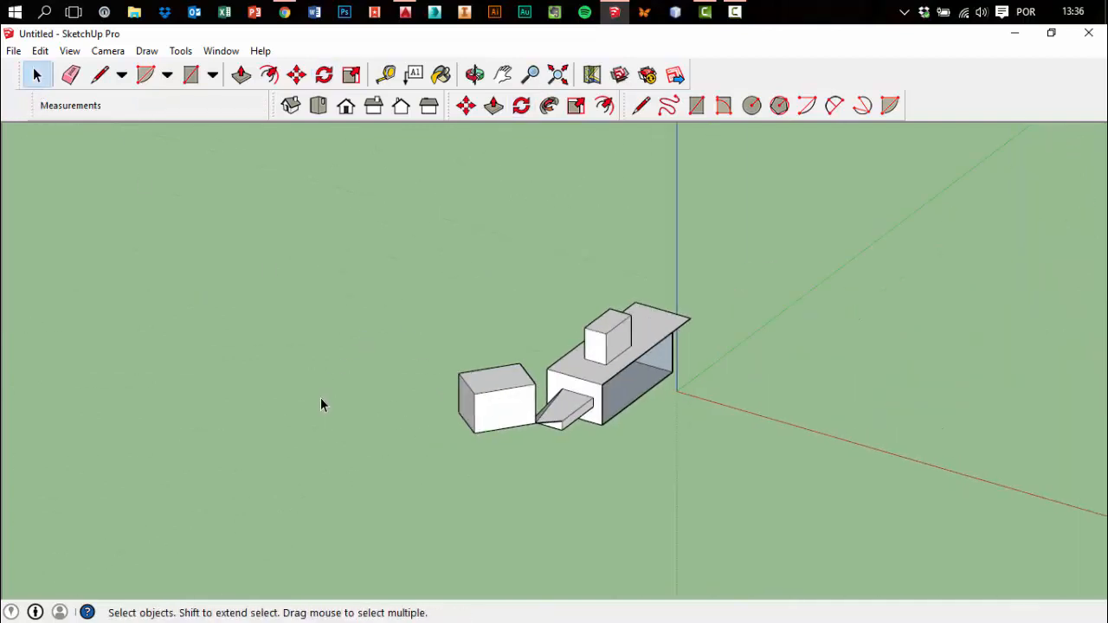
{"action": "middle_click_drag", "start_coordinate": [338, 470], "coordinate": [614, 493]}
{"action": "scroll", "coordinate": [641, 412], "scroll_direction": "up", "scroll_amount": 2}
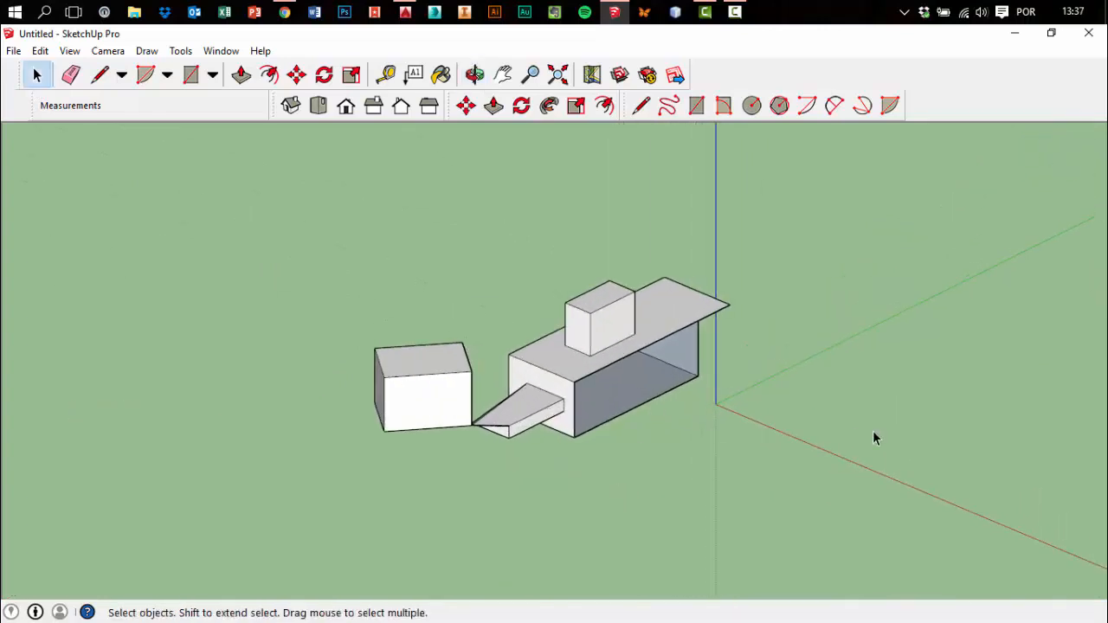
Select the entire model and delete it to leave an empty workspace
{"action": "middle_click_drag", "start_coordinate": [875, 438], "coordinate": [846, 467]}
{"action": "key", "text": "ctrl+a"}
{"action": "key", "text": "Delete"}
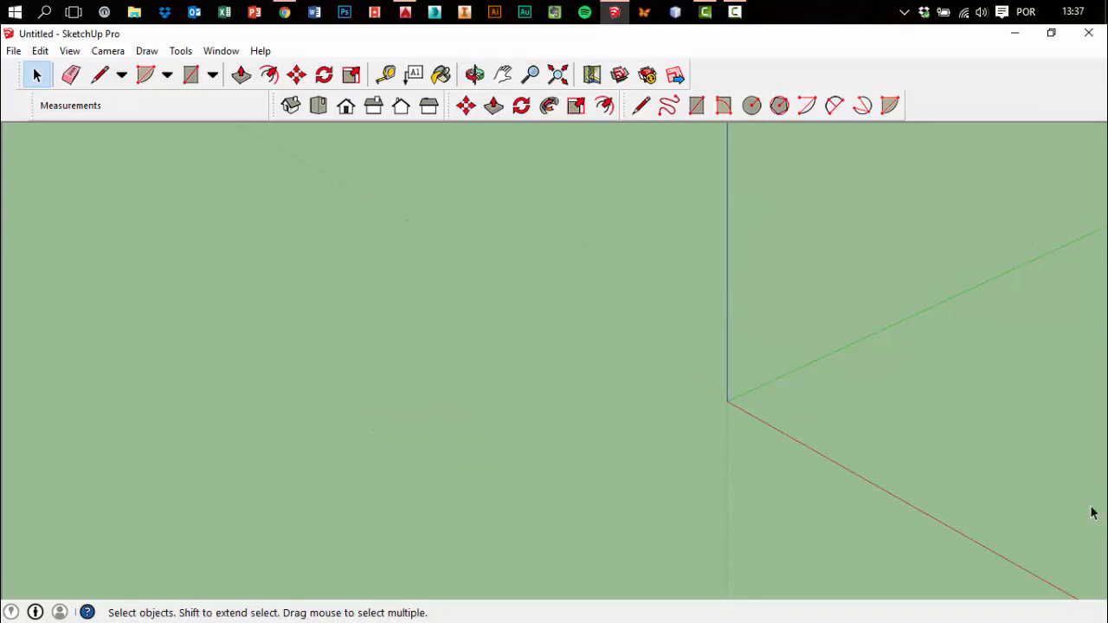
Draw a large ground rectangle containing two smaller rectangles, the smallest about 130.10 × 104.59 m
{"action": "key", "text": "r"}
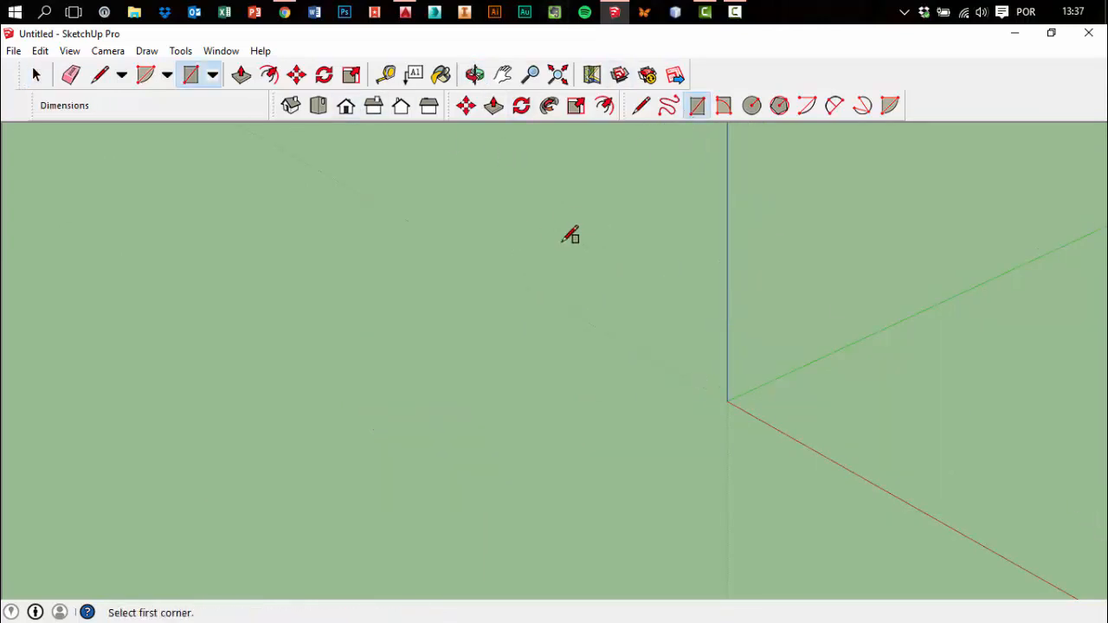
{"action": "left_click", "coordinate": [586, 229]}
{"action": "left_click", "coordinate": [572, 365]}
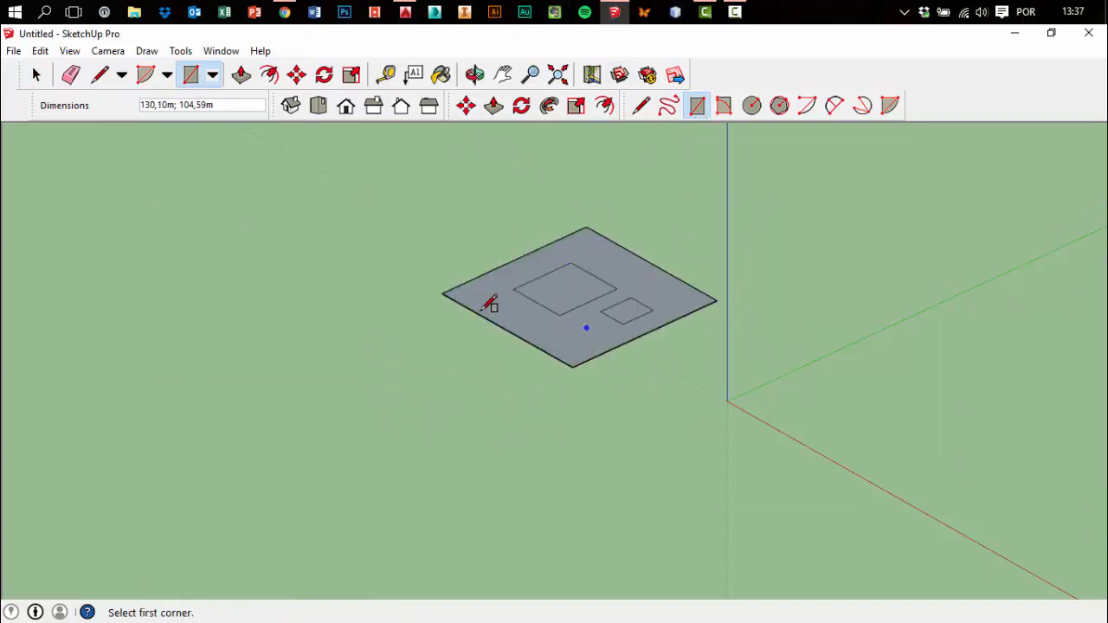
Delete the faces of the two inner rectangles to leave openings in the large face
{"action": "key", "text": "space"}
{"action": "scroll", "coordinate": [670, 274], "scroll_direction": "up", "scroll_amount": 2}
{"action": "left_click", "coordinate": [537, 296]}
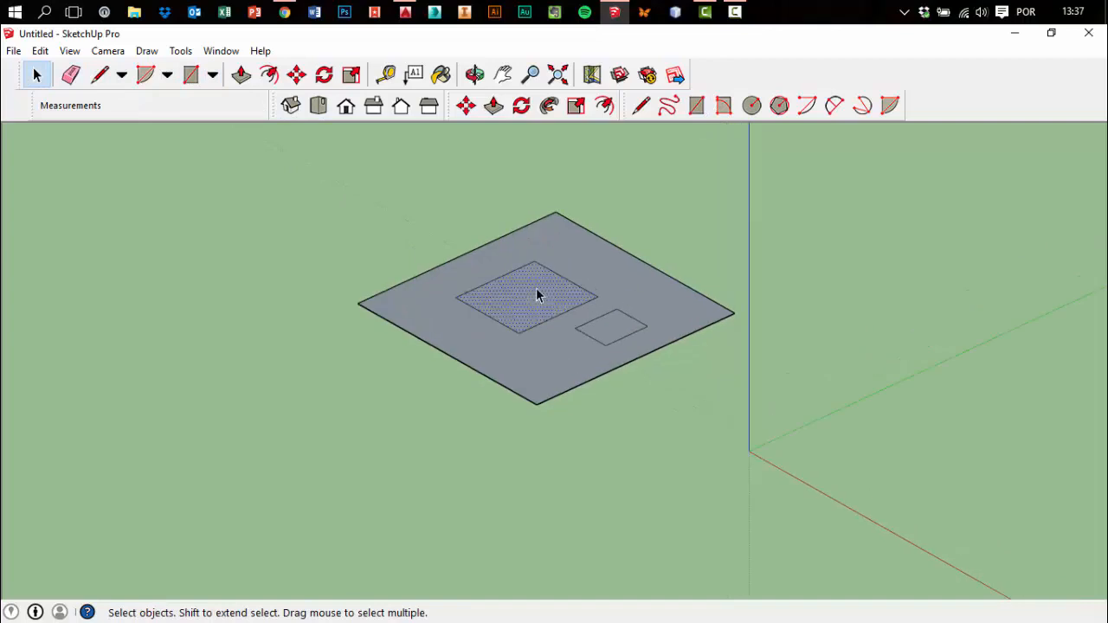
{"action": "key", "text": "Delete"}
{"action": "left_click", "coordinate": [609, 340]}
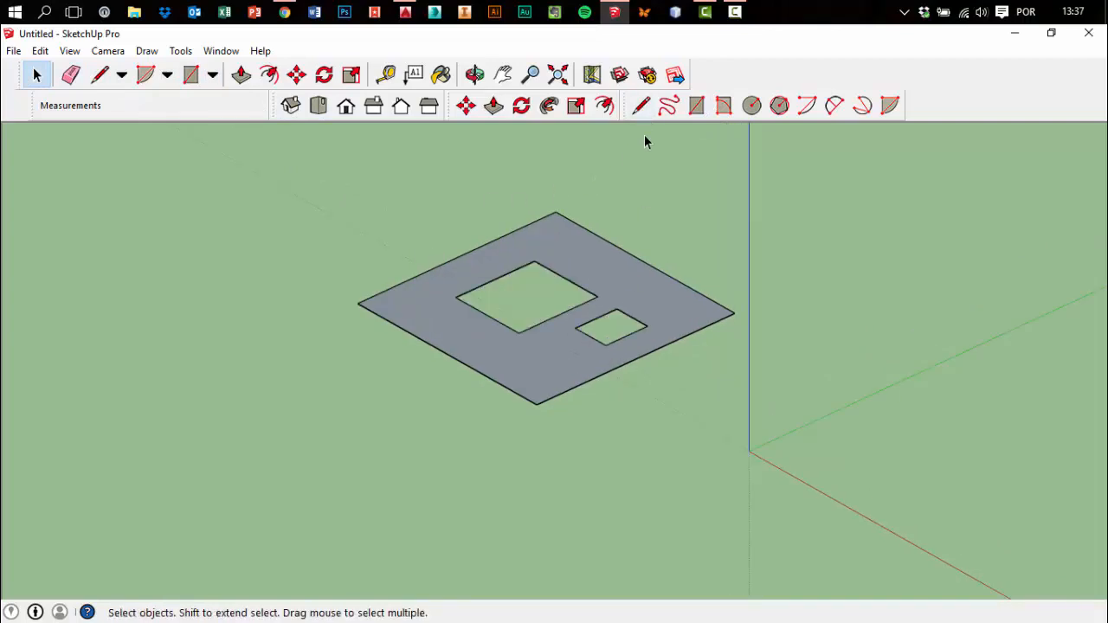
Draw a line about 625.85 m long across one corner of the face, and remove the cut-off corner and the protruding line ends
{"action": "key", "text": "l"}
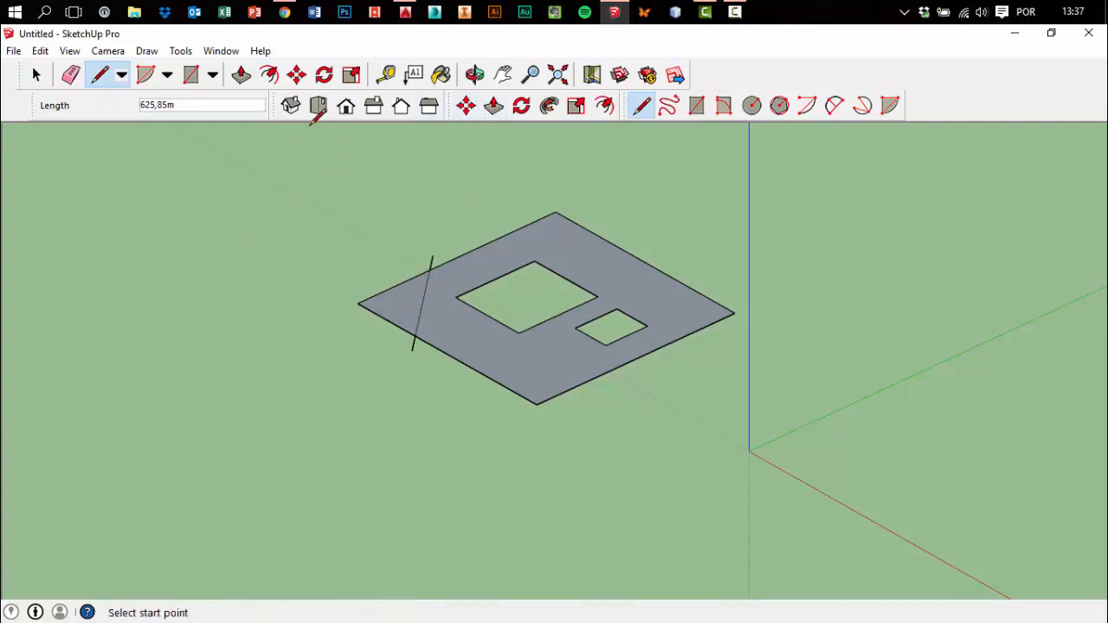
{"action": "left_click", "coordinate": [44, 77]}
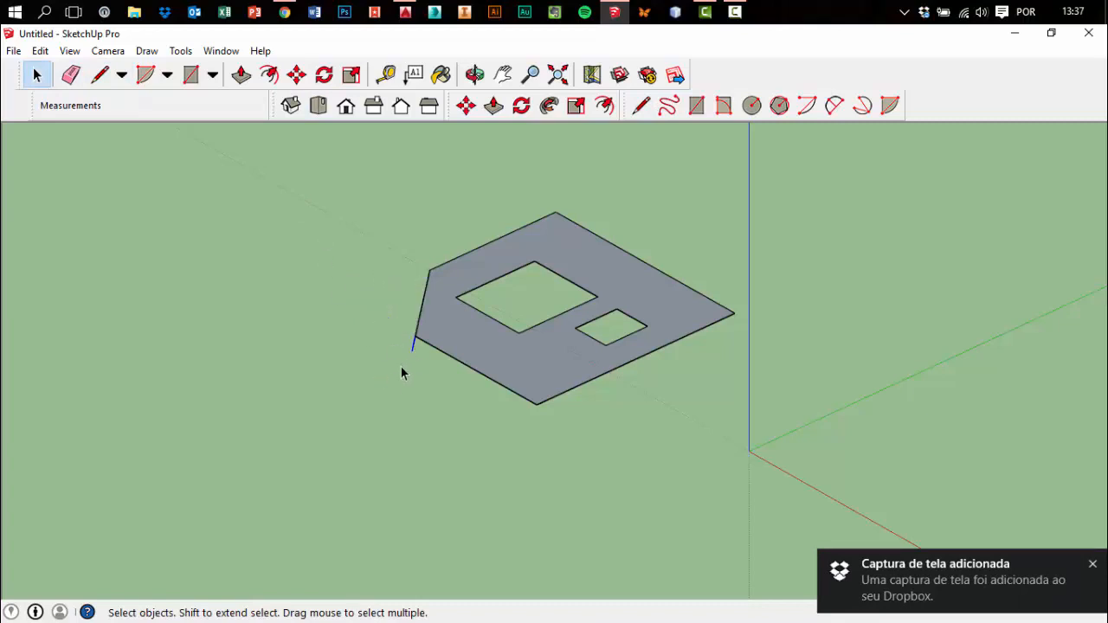
{"action": "left_click", "coordinate": [1092, 565]}
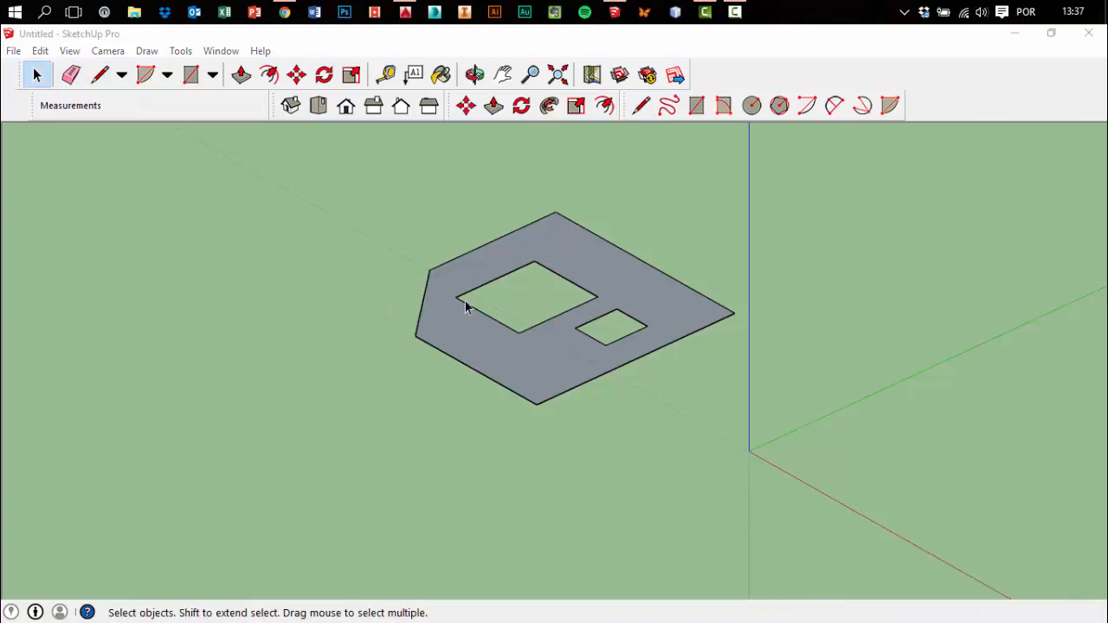
Extrude the face with the two openings upward about 8.98 m
{"action": "middle_click_drag", "start_coordinate": [462, 302], "coordinate": [465, 259]}
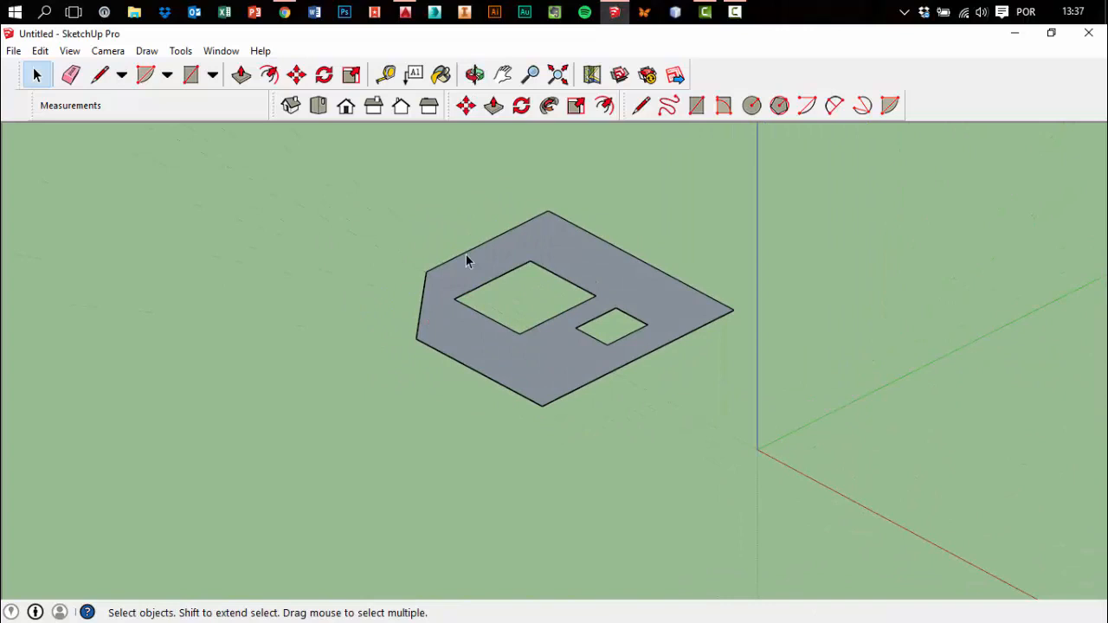
{"action": "left_click", "coordinate": [493, 106]}
{"action": "left_click", "coordinate": [601, 286]}
{"action": "left_click", "coordinate": [616, 245]}
{"action": "middle_click_drag", "start_coordinate": [700, 437], "coordinate": [768, 461]}
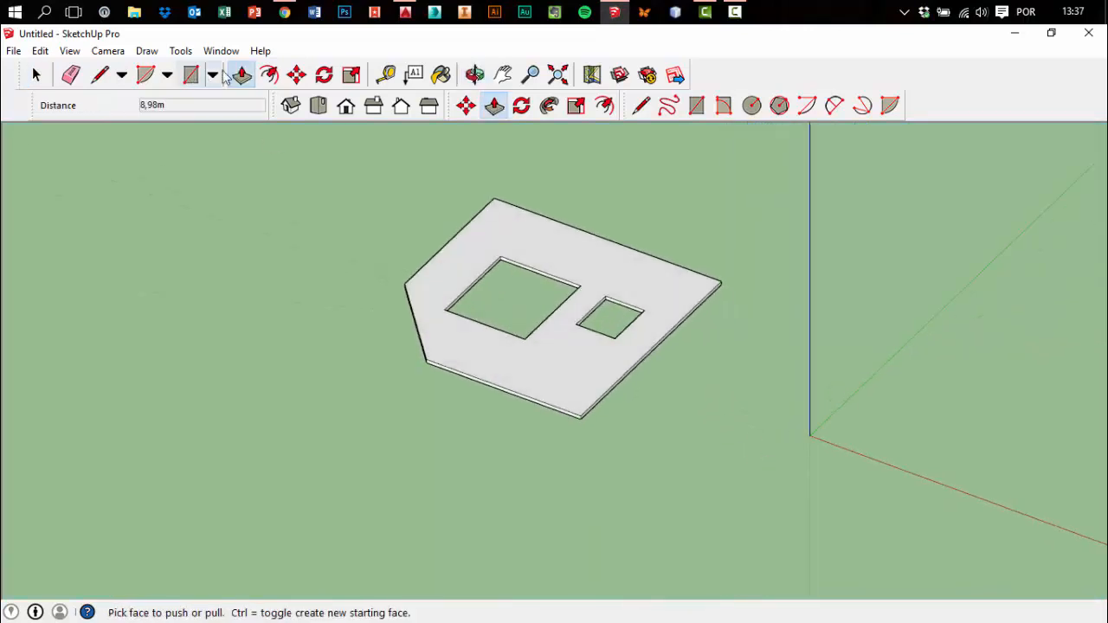
Select the whole slab with openings and delete it
{"action": "left_click", "coordinate": [34, 75]}
{"action": "left_click_drag", "start_coordinate": [247, 182], "coordinate": [769, 464]}
{"action": "key", "text": "Delete"}
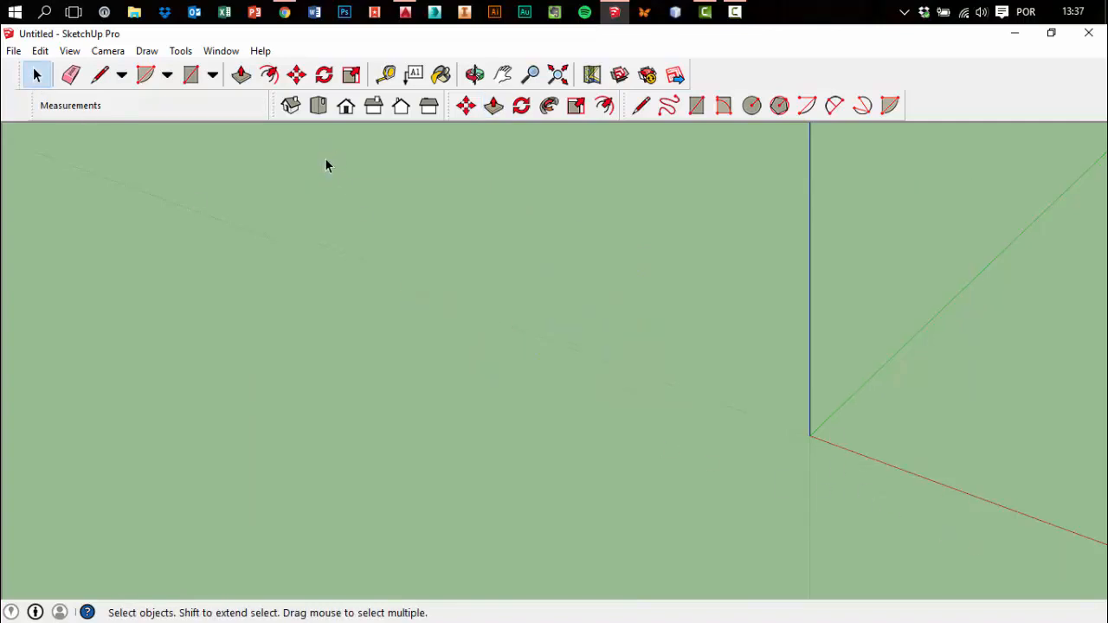
Draw a long ground rectangle across the origin area and extrude it slightly upward into a thin tabletop
{"action": "left_click", "coordinate": [690, 249]}
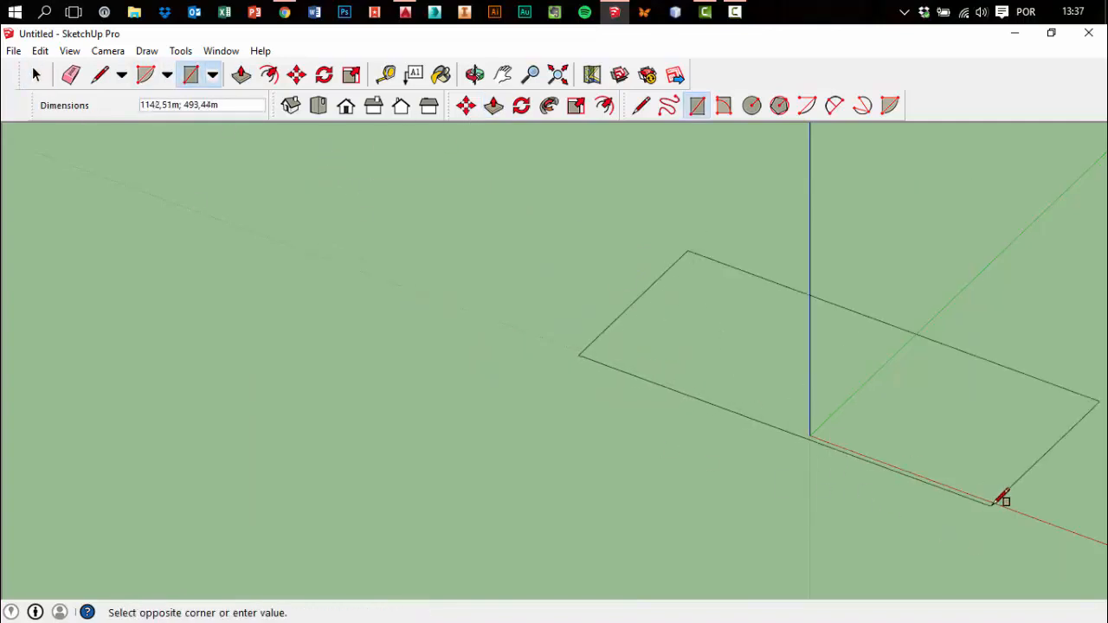
{"action": "left_click", "coordinate": [930, 462]}
{"action": "middle_click_drag", "start_coordinate": [930, 461], "coordinate": [860, 452]}
{"action": "left_click", "coordinate": [493, 107]}
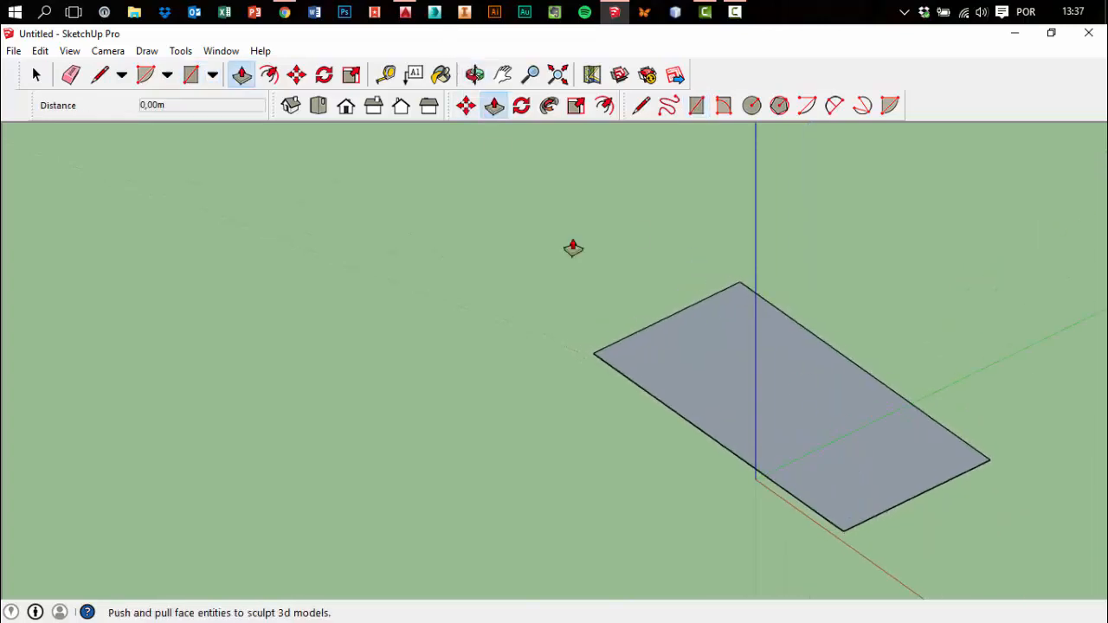
{"action": "left_click", "coordinate": [754, 419]}
{"action": "left_click", "coordinate": [754, 402]}
Draw leg rectangles of about 89.52 × 76.04 m and 93.39 × 57.72 m in the tabletop underside's two corners at the positive red-axis end
{"action": "scroll", "coordinate": [524, 340], "scroll_direction": "down", "scroll_amount": 2}
{"action": "middle_click_drag", "start_coordinate": [525, 340], "coordinate": [597, 260]}
{"action": "left_click", "coordinate": [697, 106]}
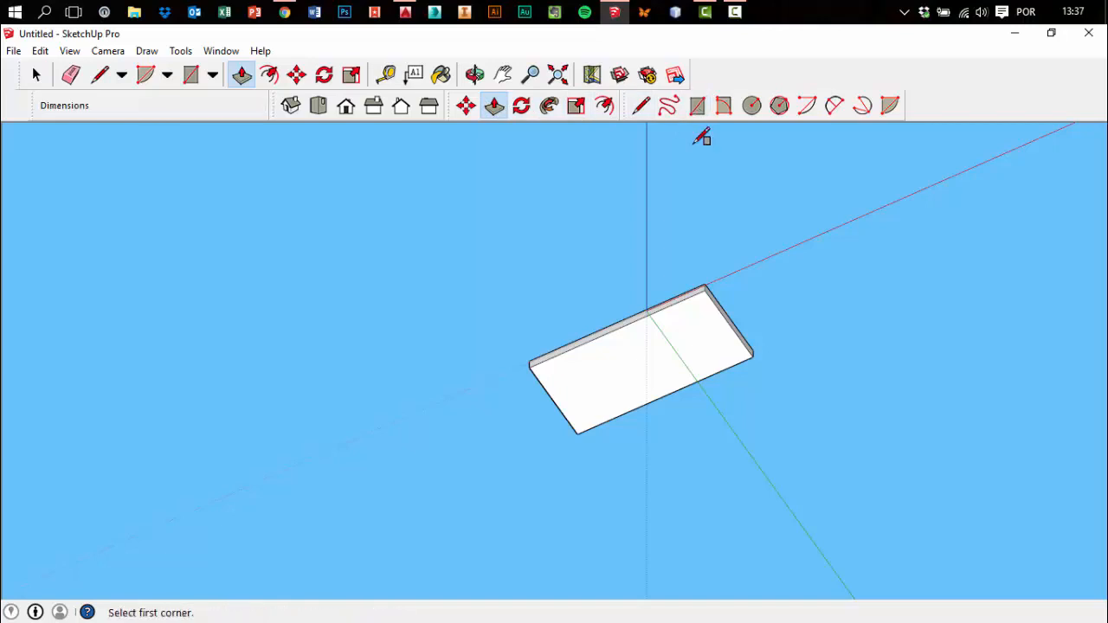
{"action": "scroll", "coordinate": [686, 292], "scroll_direction": "up", "scroll_amount": 4}
{"action": "left_click", "coordinate": [725, 290]}
{"action": "left_click", "coordinate": [708, 329]}
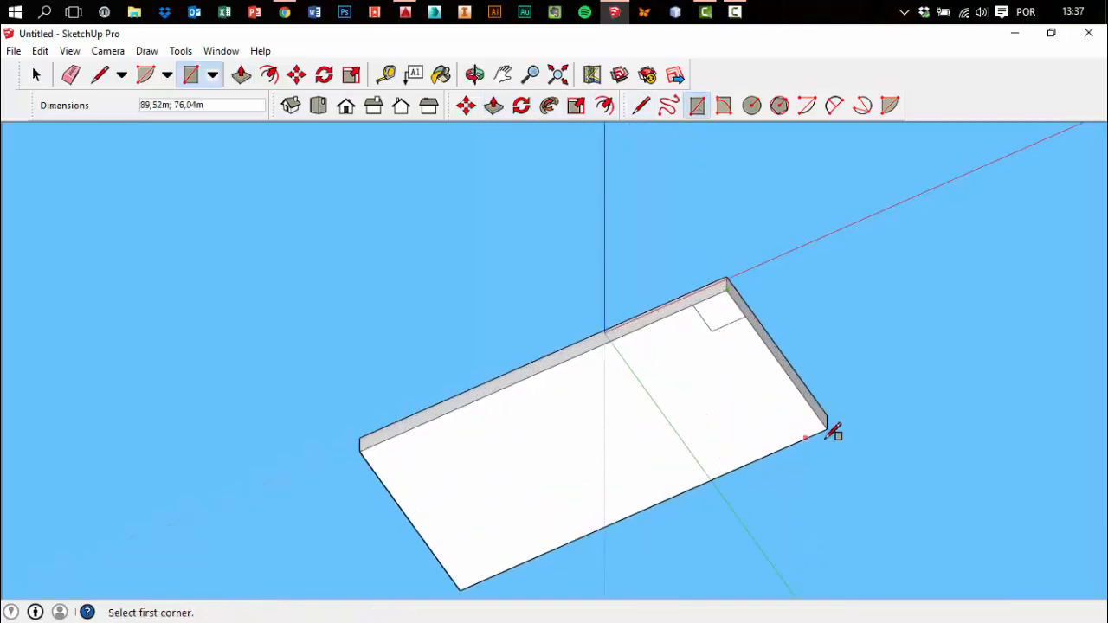
{"action": "left_click", "coordinate": [826, 427]}
{"action": "left_click", "coordinate": [778, 428]}
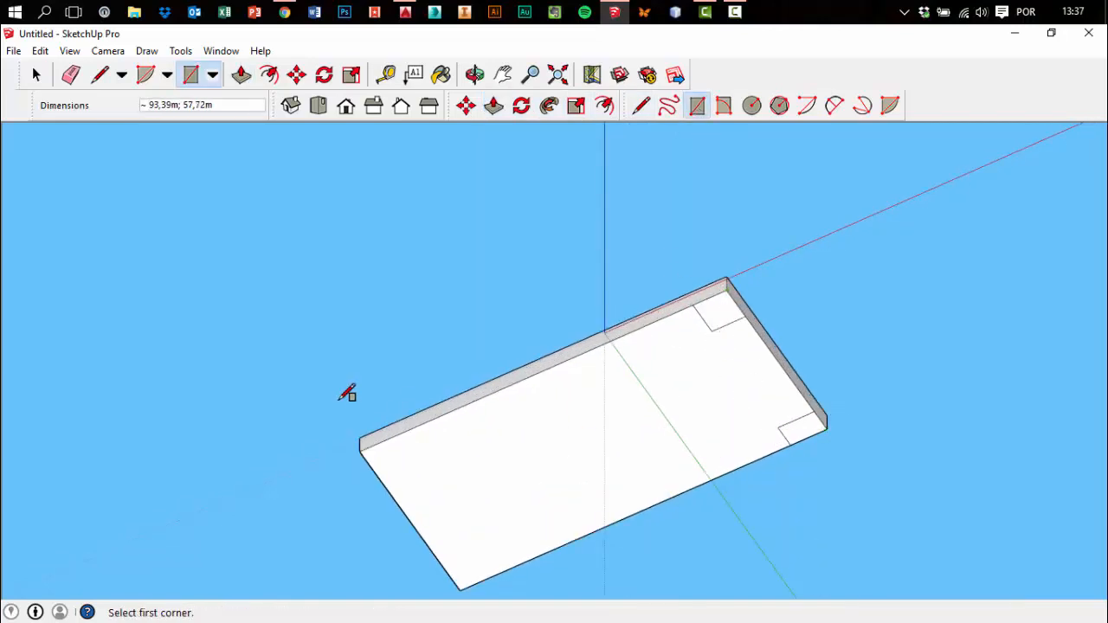
Draw leg rectangles of about 80.27 × 80.27 m and 76.80 × 57.08 m in the underside's two remaining corners
{"action": "left_click", "coordinate": [360, 449]}
{"action": "left_click", "coordinate": [410, 460]}
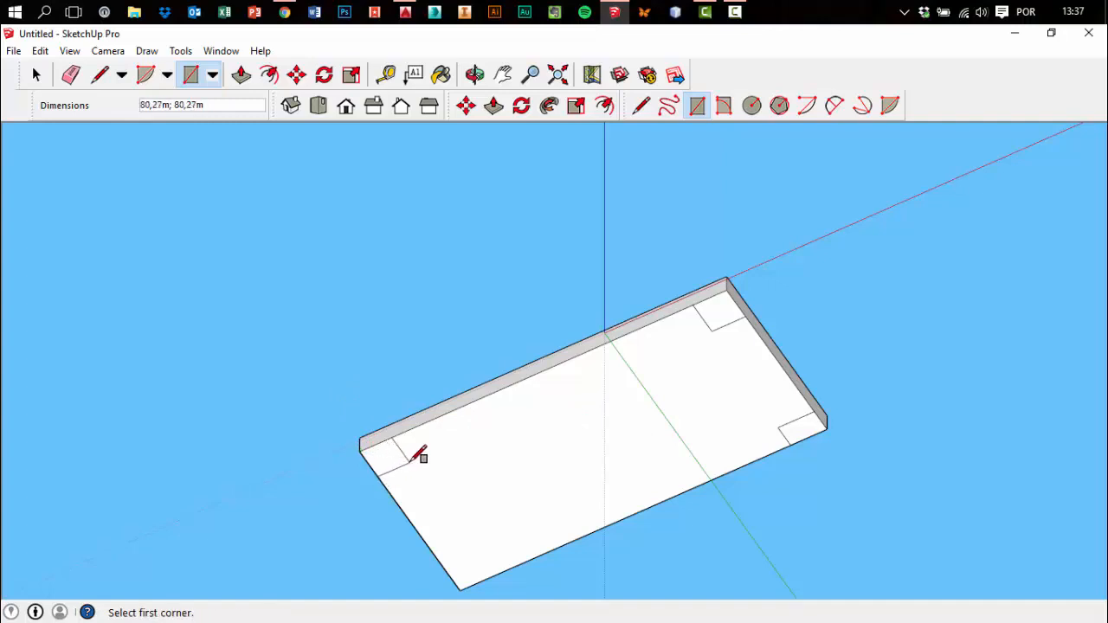
{"action": "left_click", "coordinate": [460, 580]}
{"action": "left_click", "coordinate": [486, 552]}
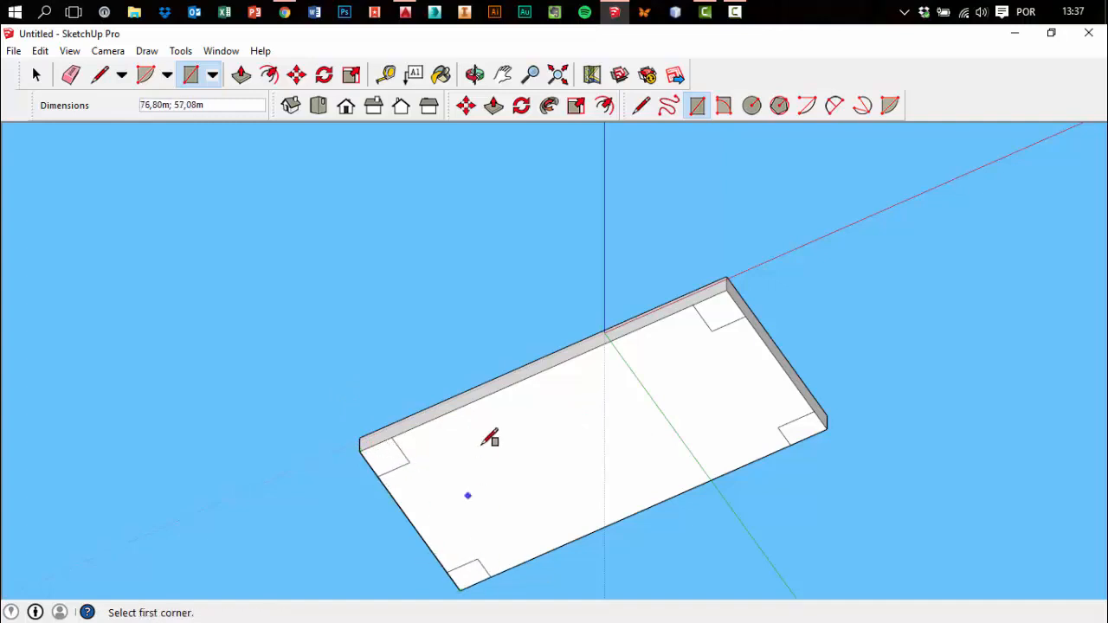
Extrude the two corner rectangles at the positive red-axis end downward into equal table legs about 463.32 m long
{"action": "mouse_move", "coordinate": [487, 438]}
{"action": "middle_mouse_down"}
{"action": "mouse_move", "coordinate": [571, 400]}
{"action": "mouse_move", "coordinate": [537, 380]}
{"action": "middle_mouse_up"}
{"action": "left_click", "coordinate": [493, 105]}
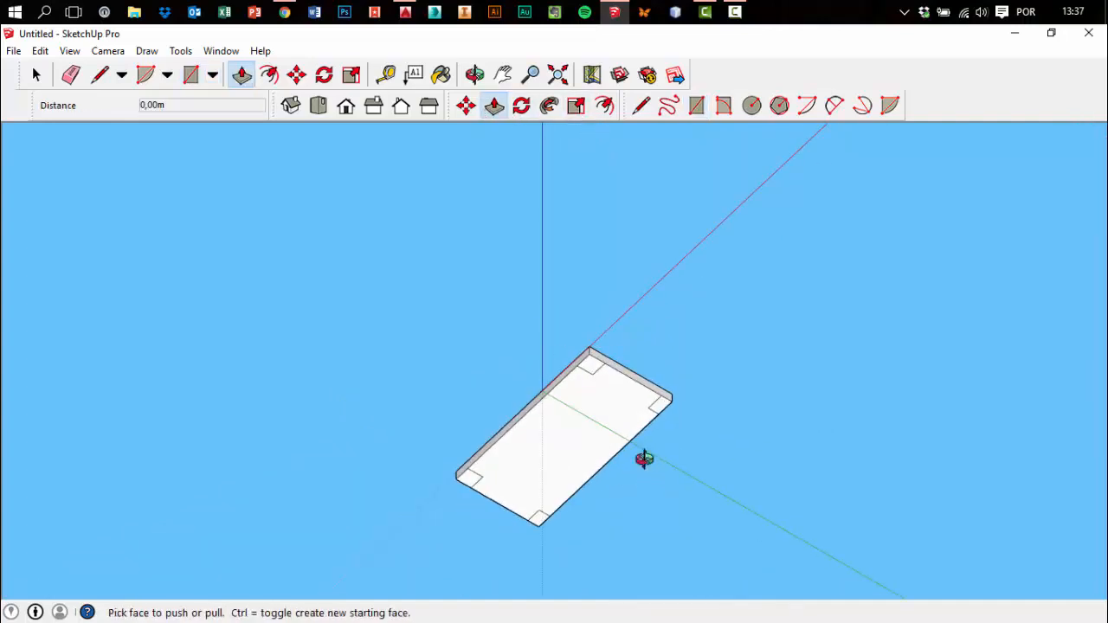
{"action": "left_click", "coordinate": [649, 405]}
{"action": "left_click", "coordinate": [658, 475]}
{"action": "left_click", "coordinate": [579, 376]}
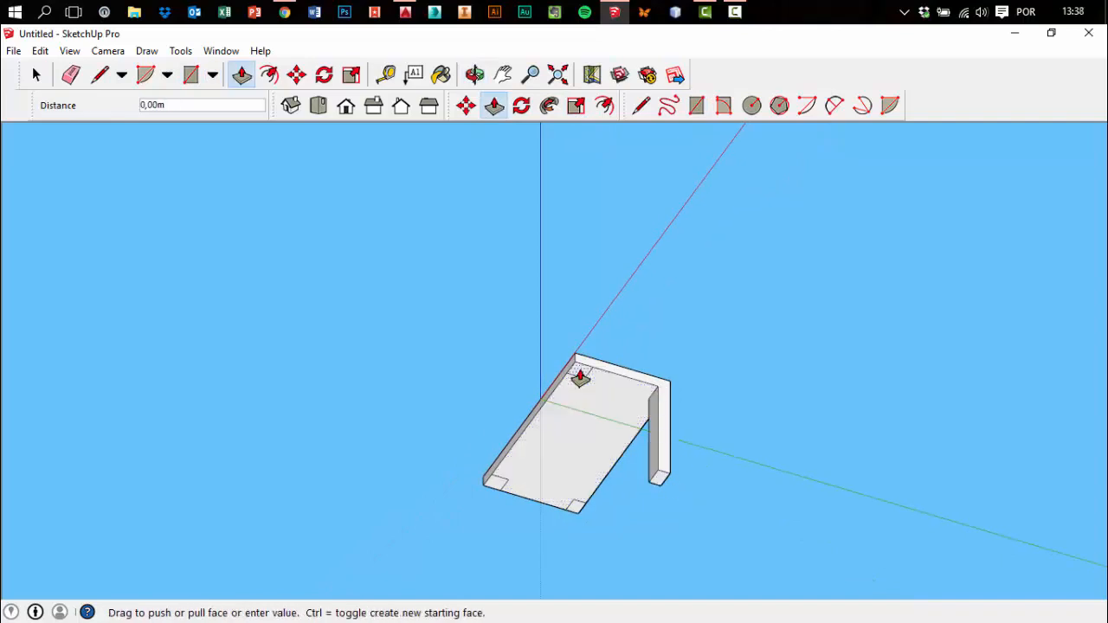
{"action": "scroll", "coordinate": [577, 426], "scroll_direction": "up", "scroll_amount": 5}
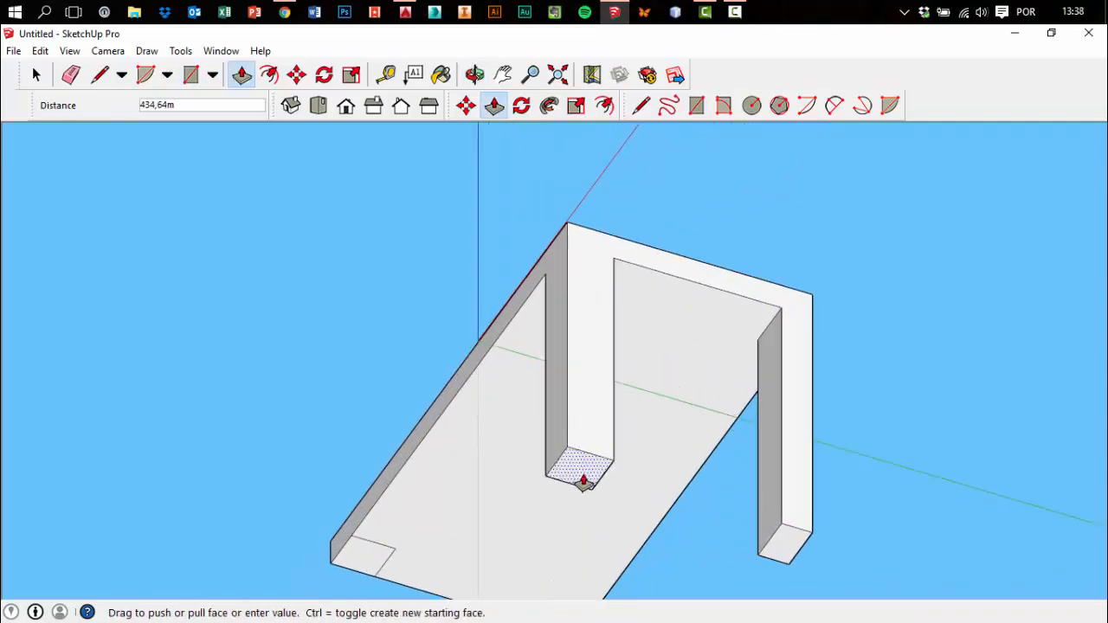
{"action": "left_click", "coordinate": [790, 545]}
{"action": "scroll", "coordinate": [583, 490], "scroll_direction": "down", "scroll_amount": 3}
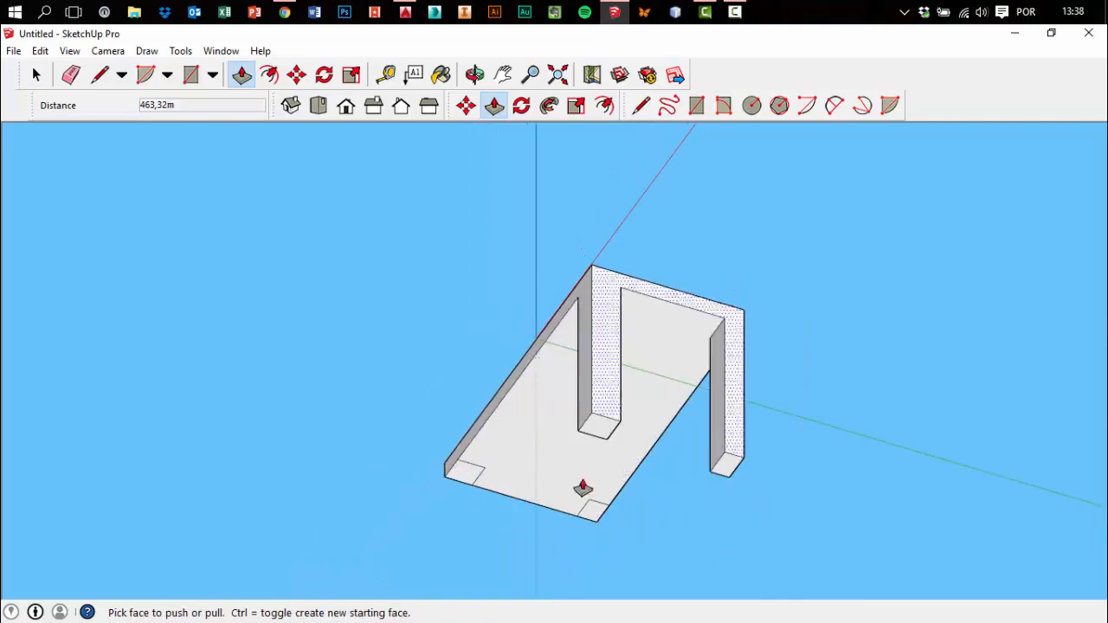
Extrude the other two corner rectangles downward about 463.32 m, matching the ends of the finished legs
{"action": "scroll", "coordinate": [591, 511], "scroll_direction": "up", "scroll_amount": 2}
{"action": "left_click", "coordinate": [591, 510]}
{"action": "left_click", "coordinate": [780, 437]}
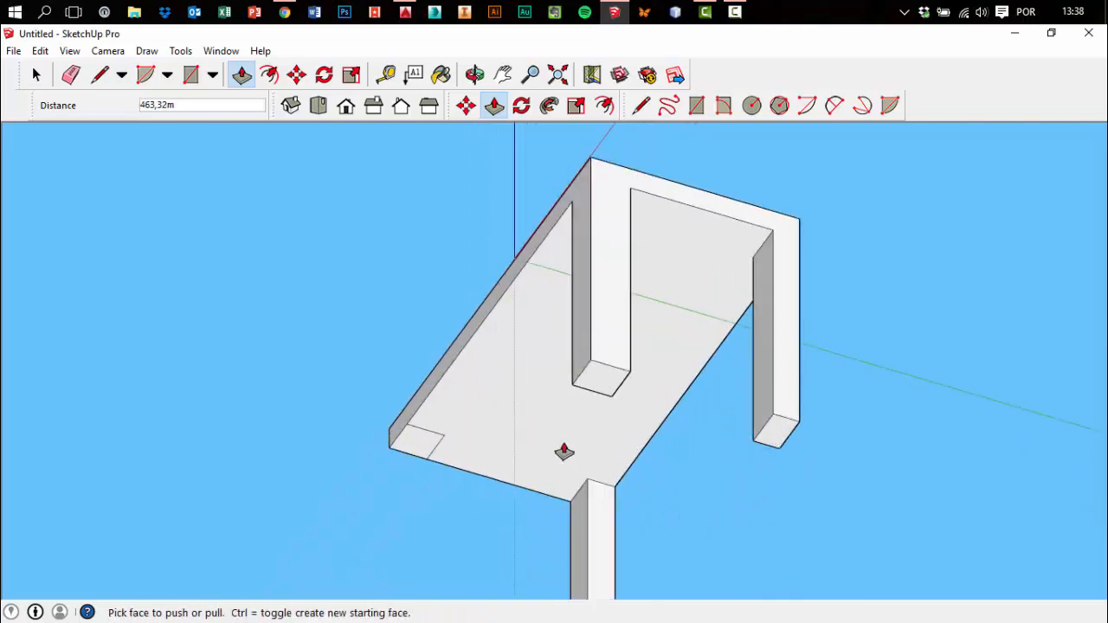
{"action": "left_click", "coordinate": [414, 450]}
{"action": "left_click", "coordinate": [597, 389]}
{"action": "scroll", "coordinate": [599, 389], "scroll_direction": "down", "scroll_amount": 3}
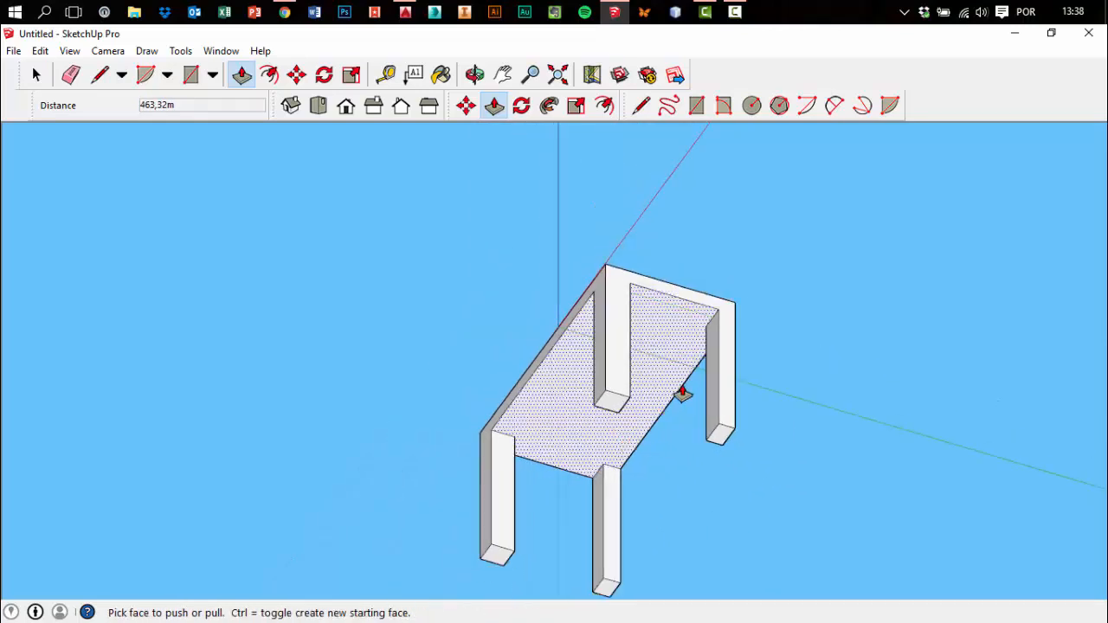
Draw a small circle on the tabletop near one of its corners
{"action": "middle_click_drag", "start_coordinate": [682, 390], "coordinate": [490, 480]}
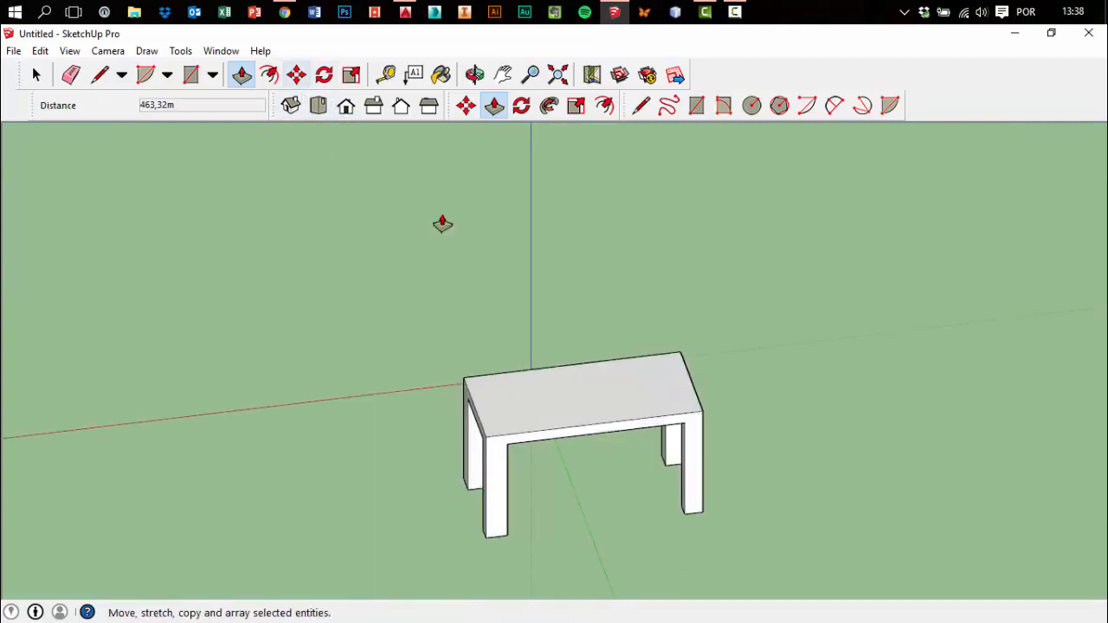
{"action": "middle_click_drag", "start_coordinate": [440, 223], "coordinate": [761, 98]}
{"action": "left_click", "coordinate": [752, 105]}
{"action": "scroll", "coordinate": [614, 403], "scroll_direction": "up", "scroll_amount": 3}
{"action": "left_click", "coordinate": [613, 372]}
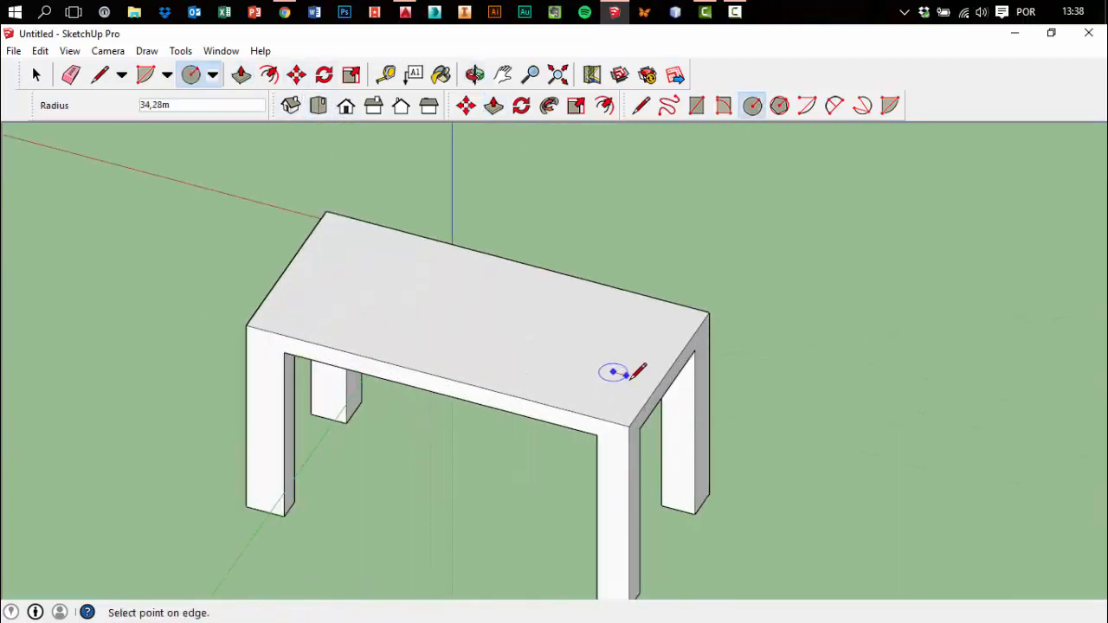
{"action": "left_click", "coordinate": [644, 372]}
{"action": "scroll", "coordinate": [623, 372], "scroll_direction": "up", "scroll_amount": 3}
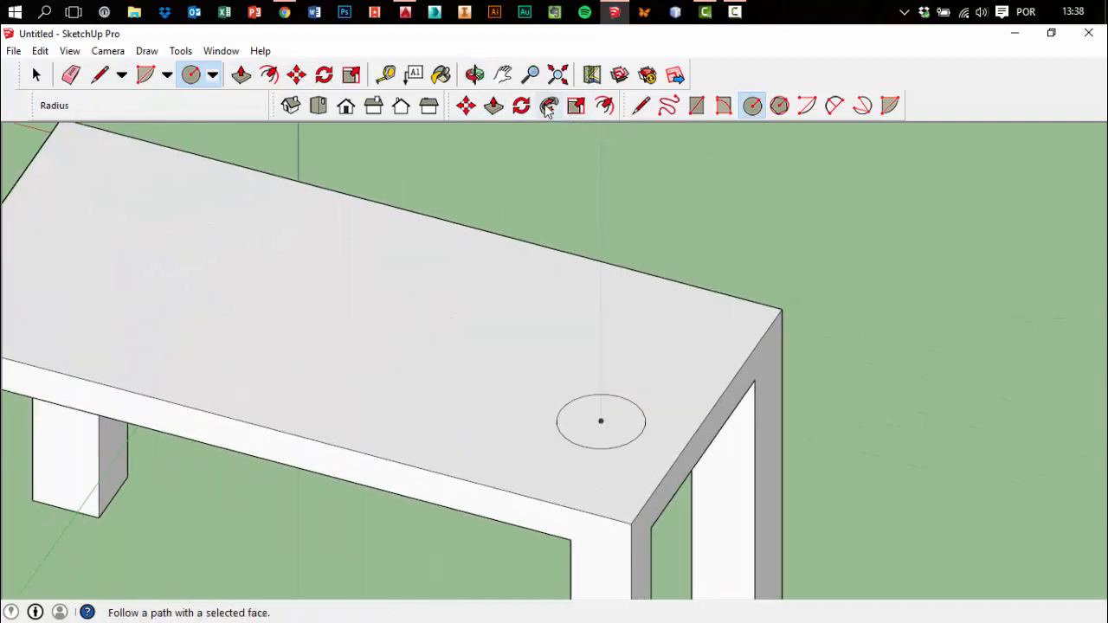
Offset the tabletop circle to form a very thin concentric ring and a wider ring outside it
{"action": "left_click", "coordinate": [605, 104]}
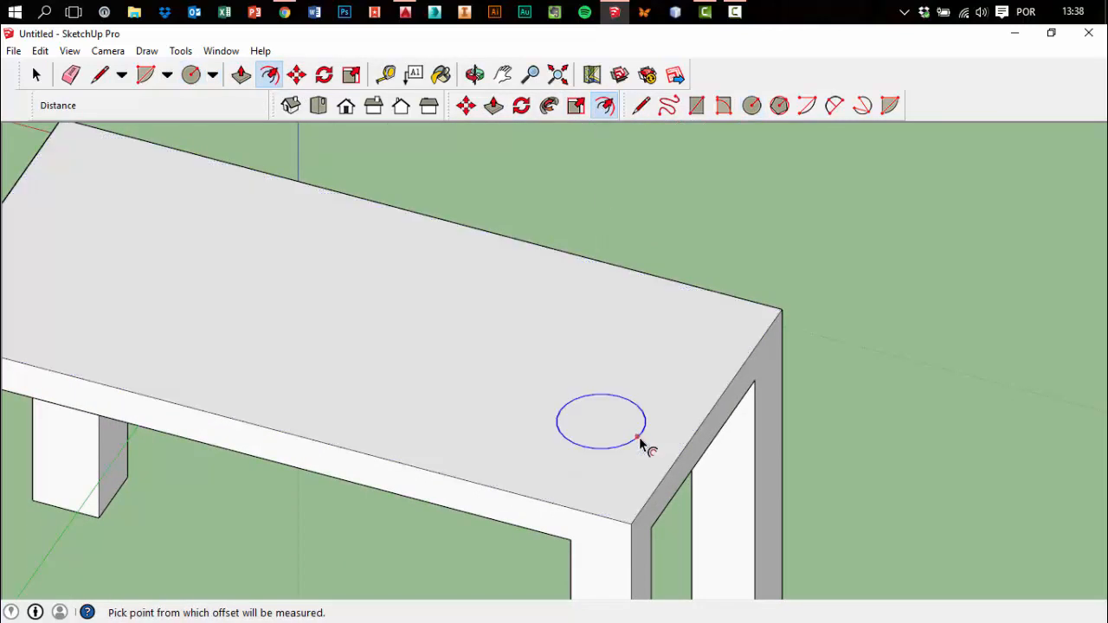
{"action": "scroll", "coordinate": [633, 435], "scroll_direction": "up", "scroll_amount": 3}
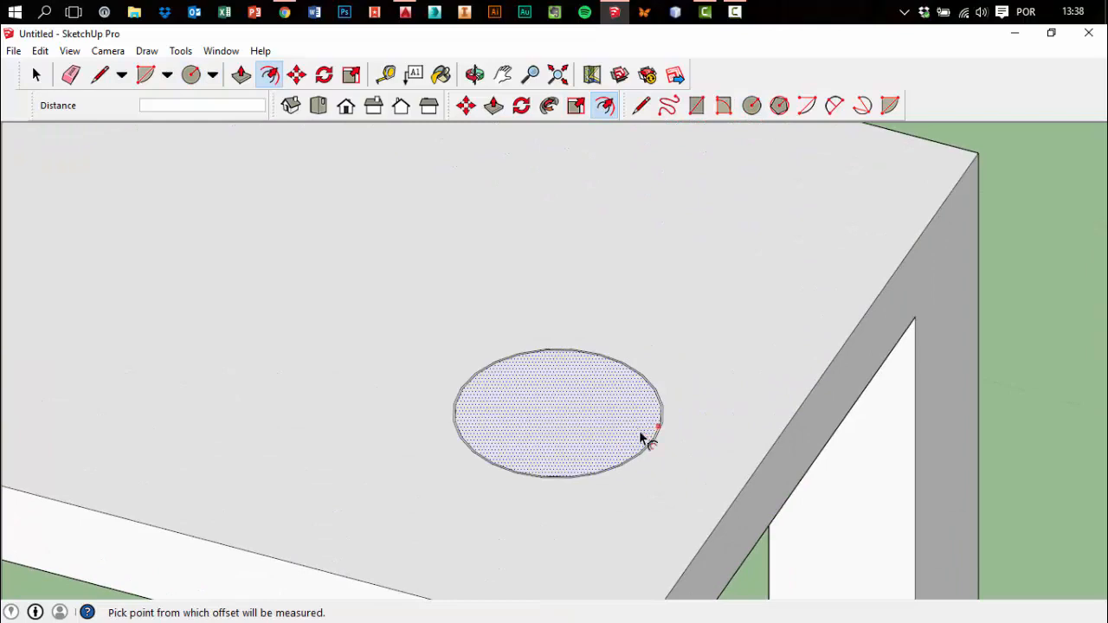
{"action": "left_click", "coordinate": [642, 438]}
{"action": "left_click", "coordinate": [665, 450]}
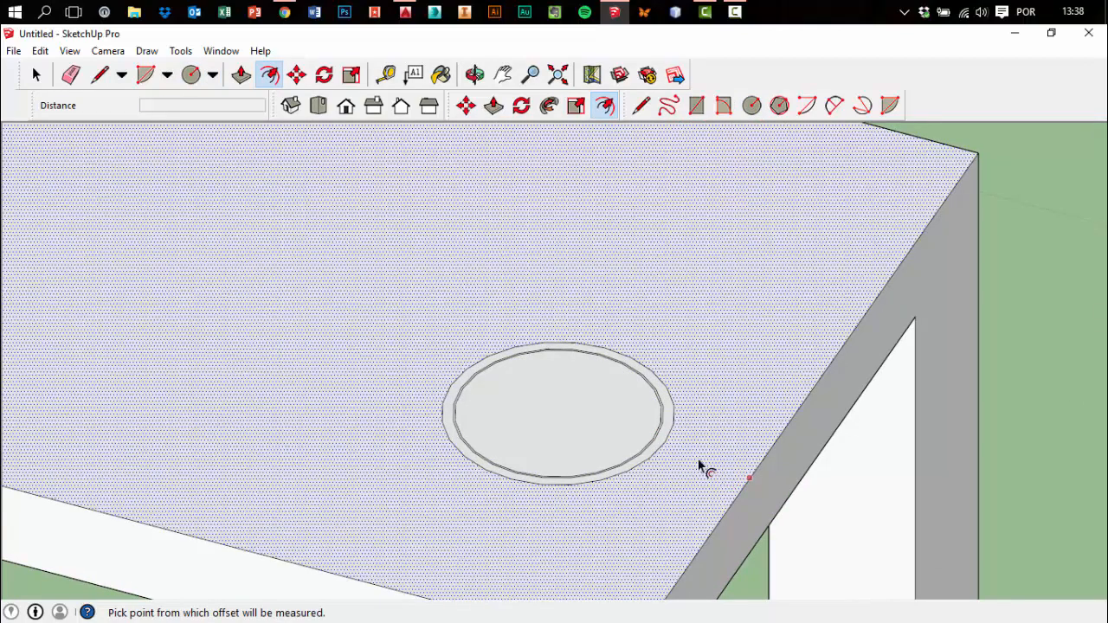
Extrude the ring on the tabletop upward into a thin-walled hollow cylinder and show the whole table in isometric view
{"action": "left_click", "coordinate": [493, 105]}
{"action": "scroll", "coordinate": [666, 415], "scroll_direction": "up", "scroll_amount": 2}
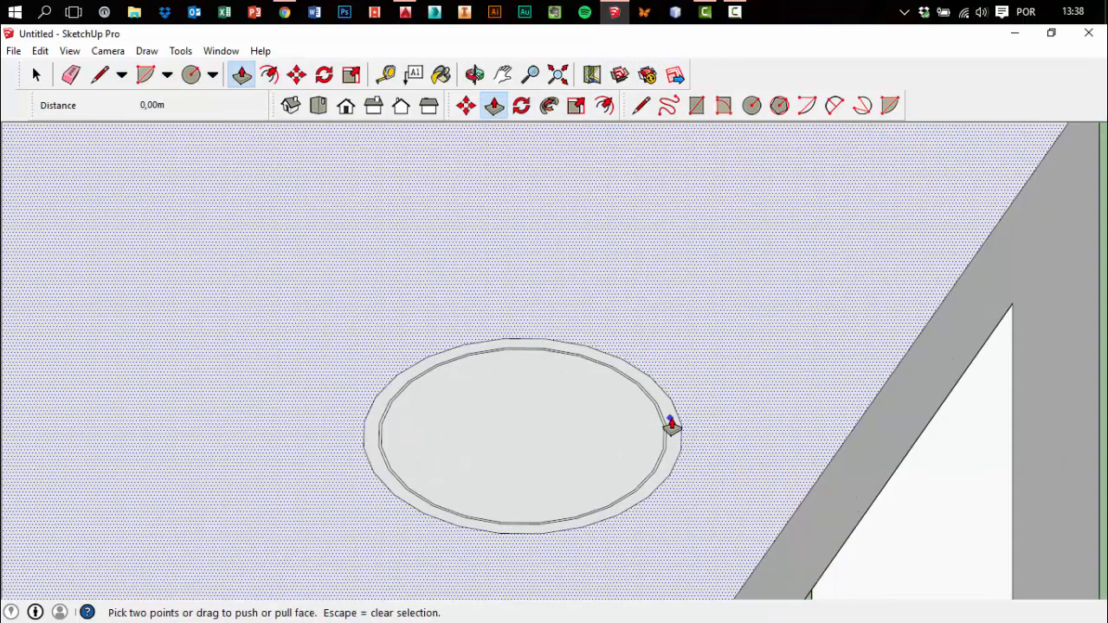
{"action": "left_click", "coordinate": [670, 422]}
{"action": "key", "text": "Escape"}
{"action": "left_click", "coordinate": [676, 438]}
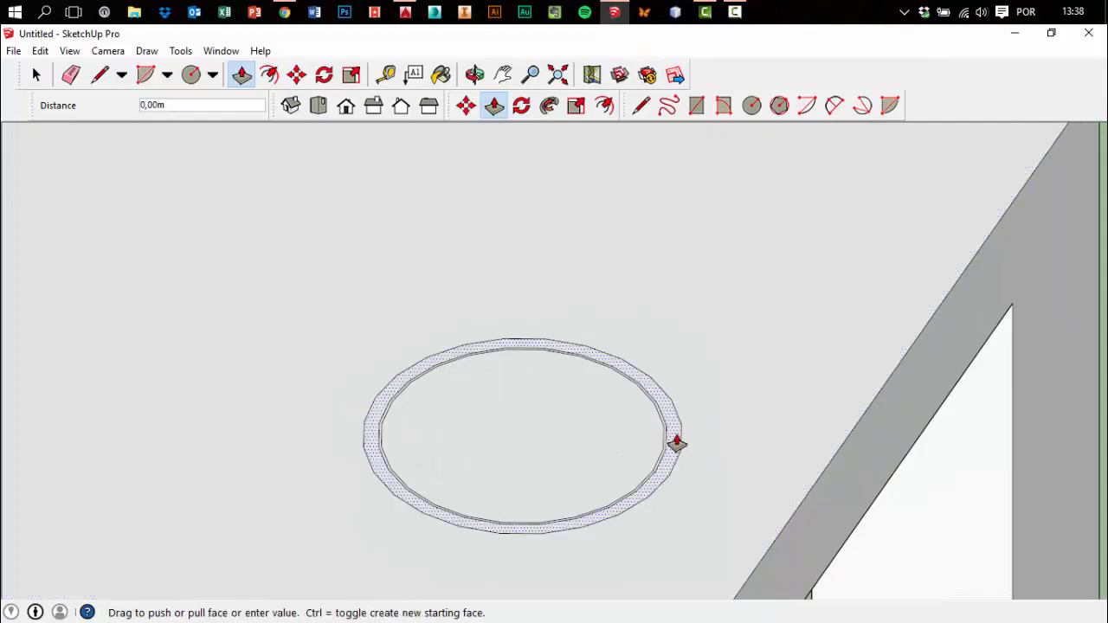
{"action": "scroll", "coordinate": [682, 358], "scroll_direction": "down", "scroll_amount": 5}
{"action": "left_click", "coordinate": [697, 230]}
{"action": "middle_click_drag", "start_coordinate": [698, 230], "coordinate": [767, 352]}
{"action": "scroll", "coordinate": [767, 352], "scroll_direction": "down", "scroll_amount": 4}
{"action": "left_click", "coordinate": [35, 75]}
{"action": "middle_click_drag", "start_coordinate": [527, 364], "coordinate": [663, 317]}
{"action": "left_click", "coordinate": [286, 108]}
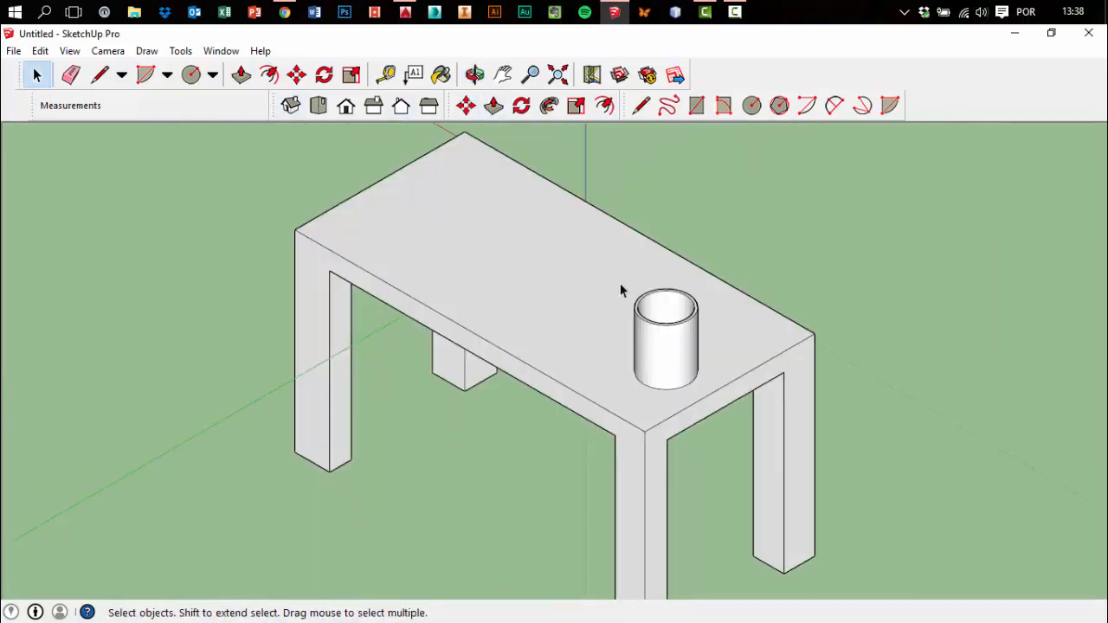
{"action": "scroll", "coordinate": [830, 324], "scroll_direction": "down", "scroll_amount": 2}
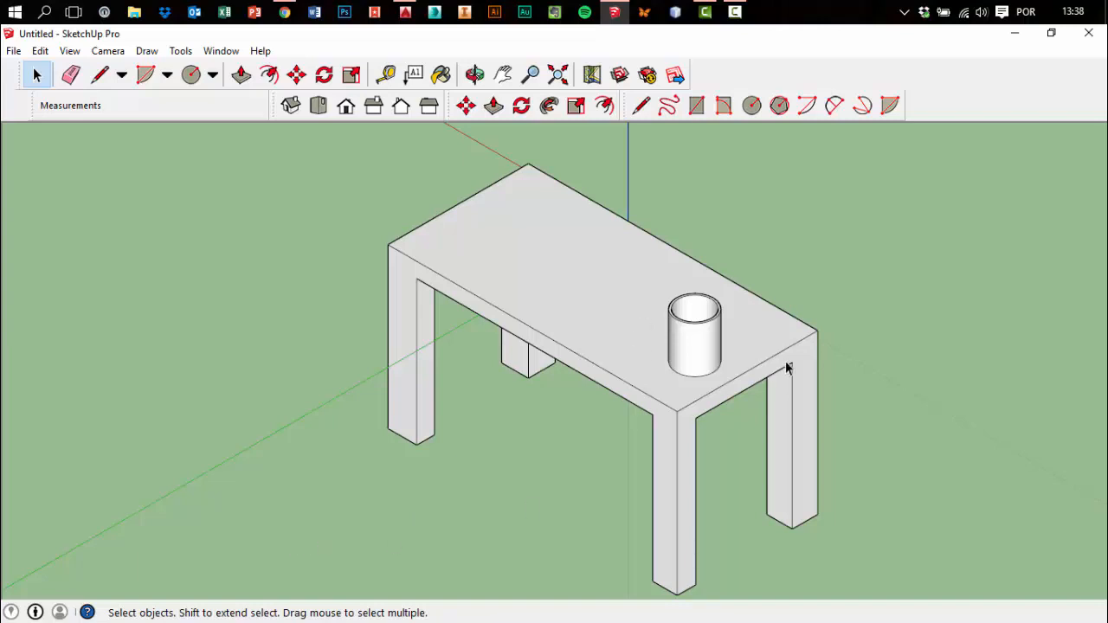
{"action": "middle_click_drag", "start_coordinate": [786, 368], "coordinate": [707, 157]}
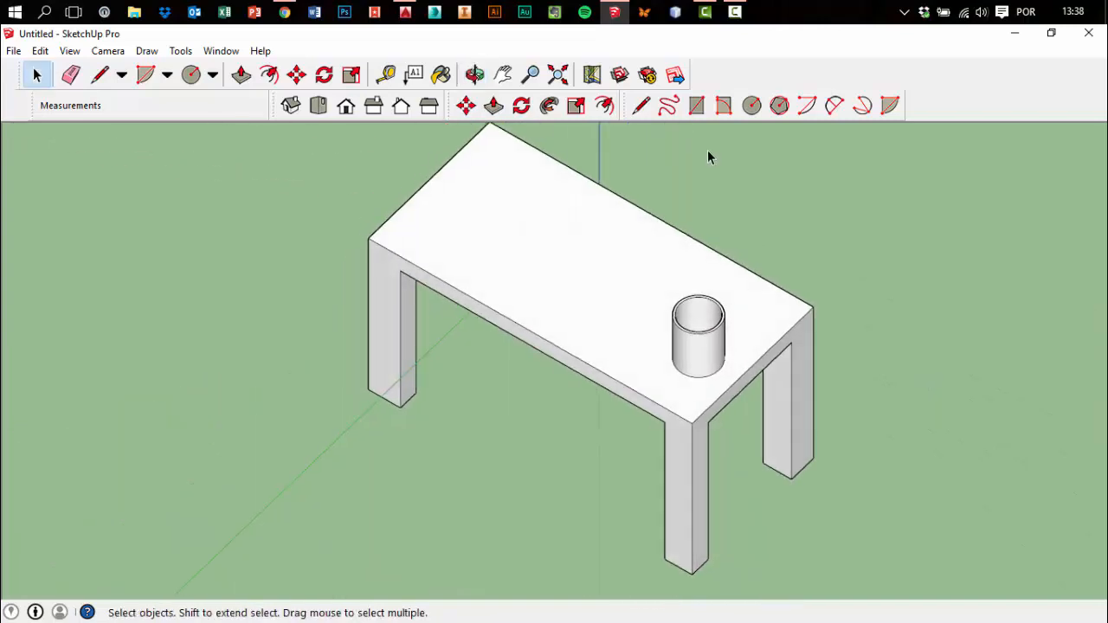
{"action": "left_click", "coordinate": [734, 11]}
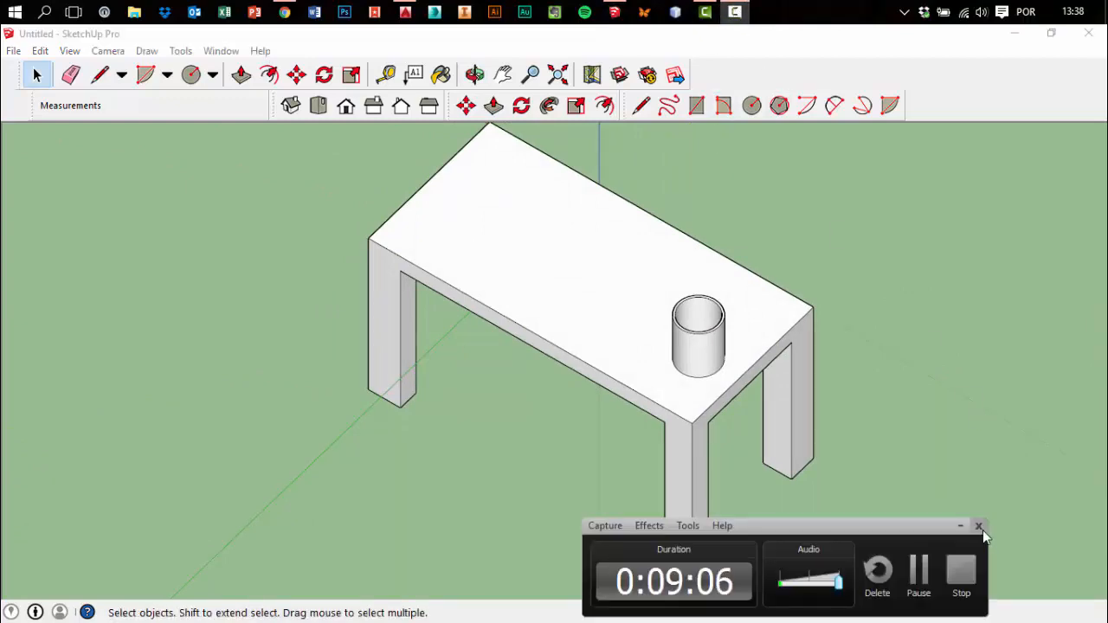
{"action": "left_click", "coordinate": [961, 572]}
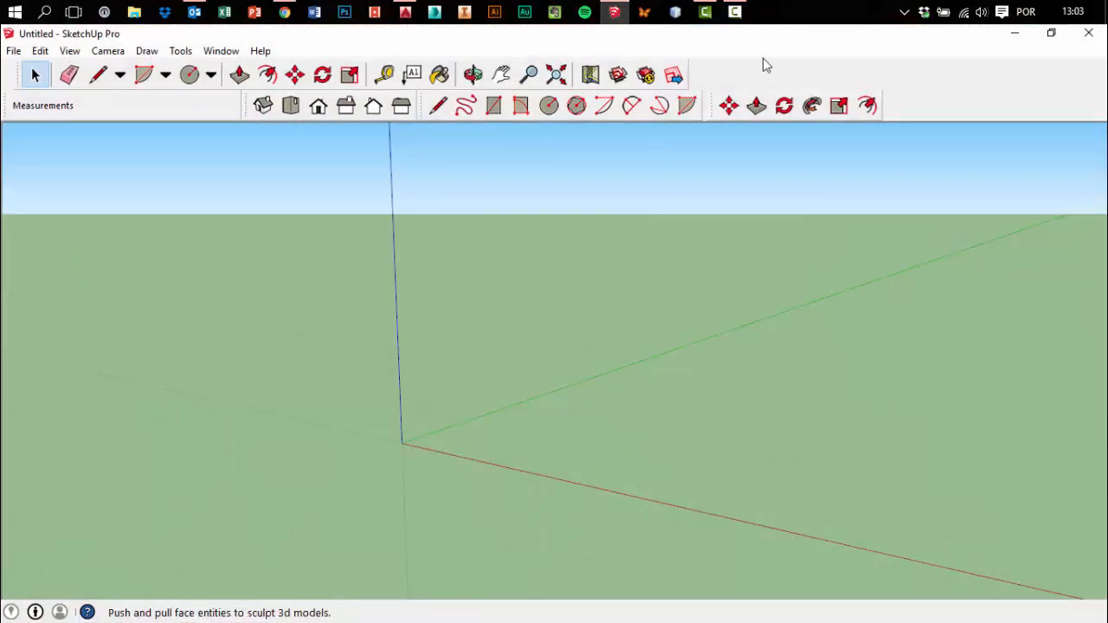
{"action": "left_click", "coordinate": [735, 11]}
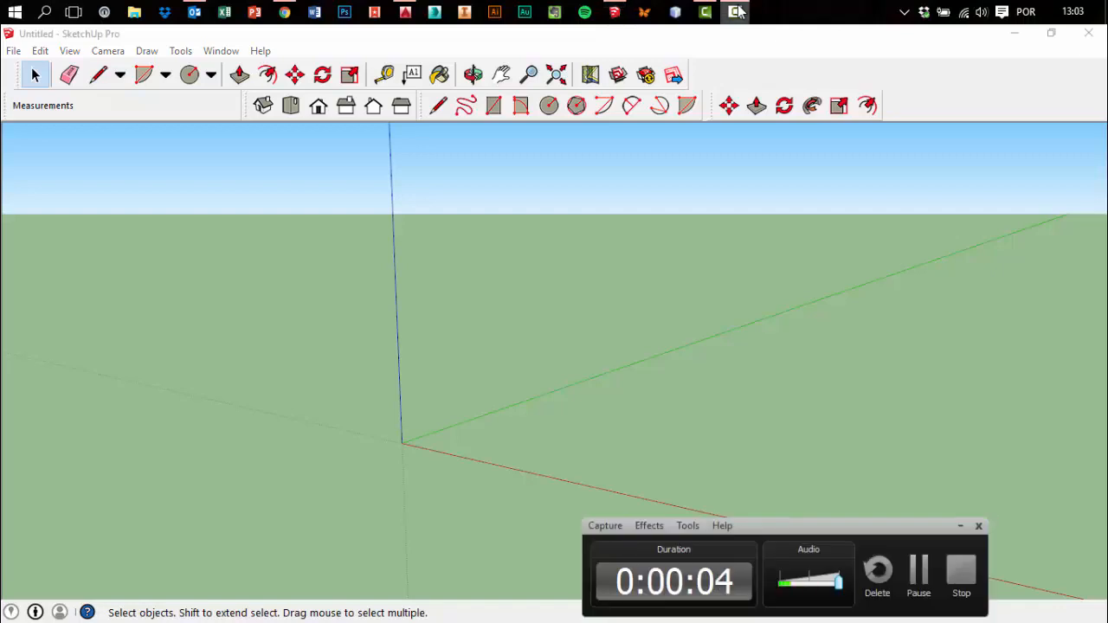
{"action": "left_click", "coordinate": [716, 389]}
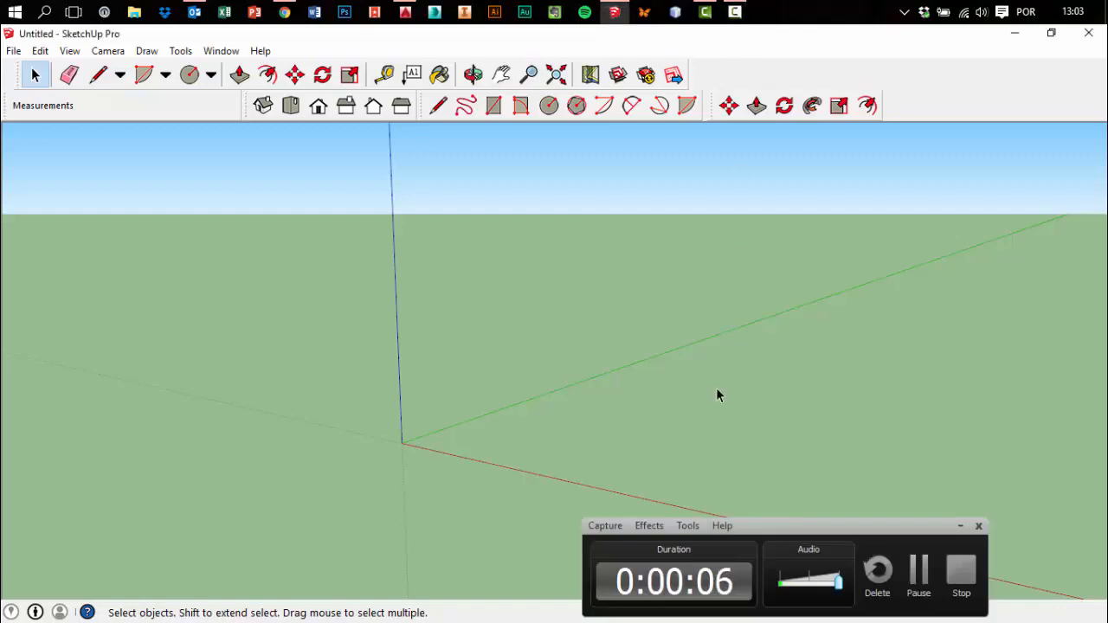
{"action": "left_click", "coordinate": [958, 527]}
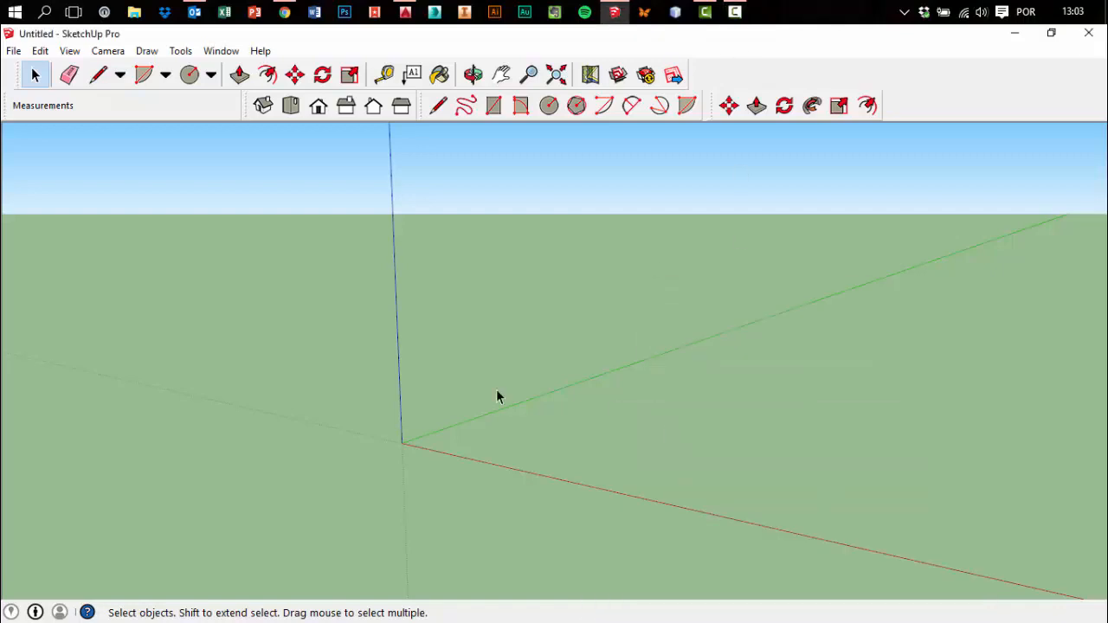
Set the isometric view, and undock the Measurements toolbar and dock it back in its toolbar row
{"action": "middle_click_drag", "start_coordinate": [530, 412], "coordinate": [462, 445]}
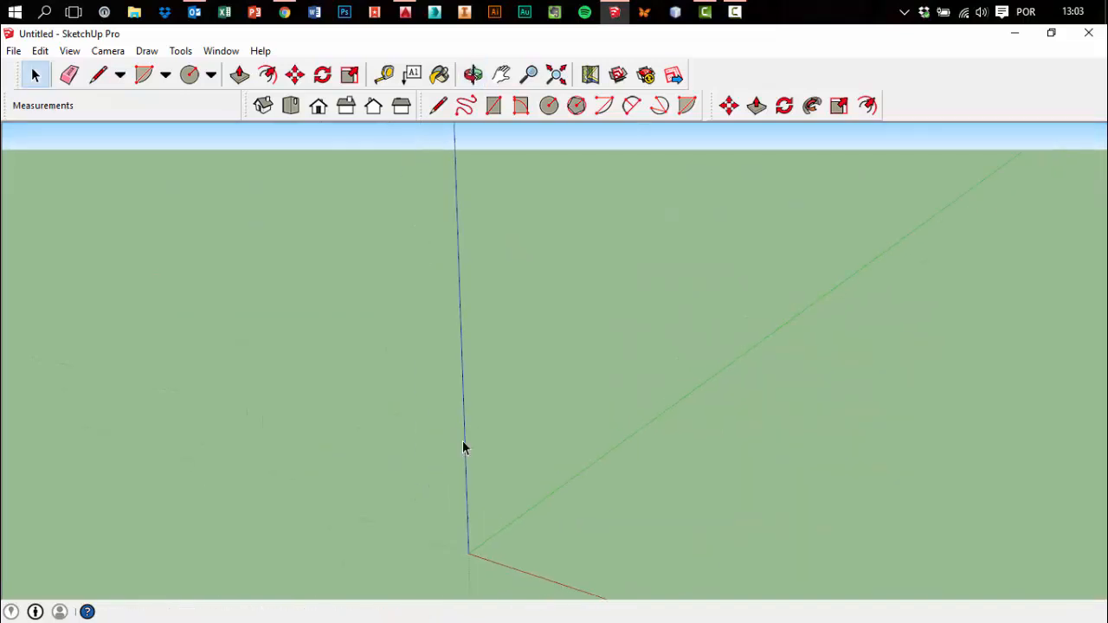
{"action": "left_click", "coordinate": [263, 105]}
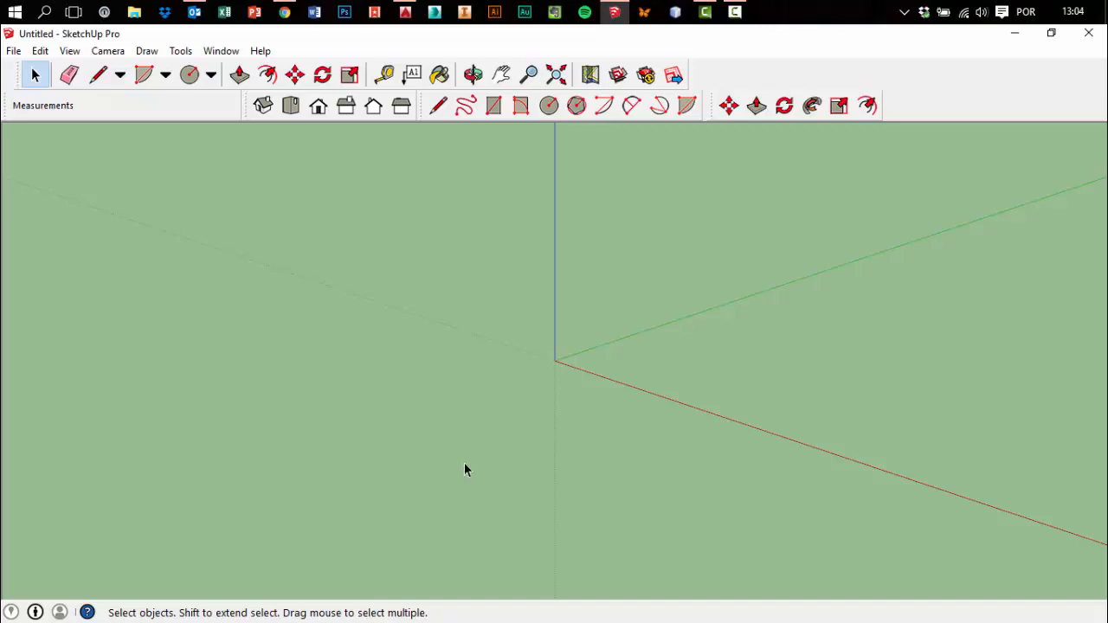
{"action": "left_click_drag", "start_coordinate": [7, 111], "coordinate": [484, 292]}
{"action": "mouse_move", "coordinate": [947, 212]}
{"action": "left_mouse_down"}
{"action": "mouse_move", "coordinate": [905, 174]}
{"action": "mouse_move", "coordinate": [660, 90]}
{"action": "mouse_move", "coordinate": [481, 157]}
{"action": "left_mouse_up"}
{"action": "left_click_drag", "start_coordinate": [753, 389], "coordinate": [910, 542], "text": "ctrl+shift"}
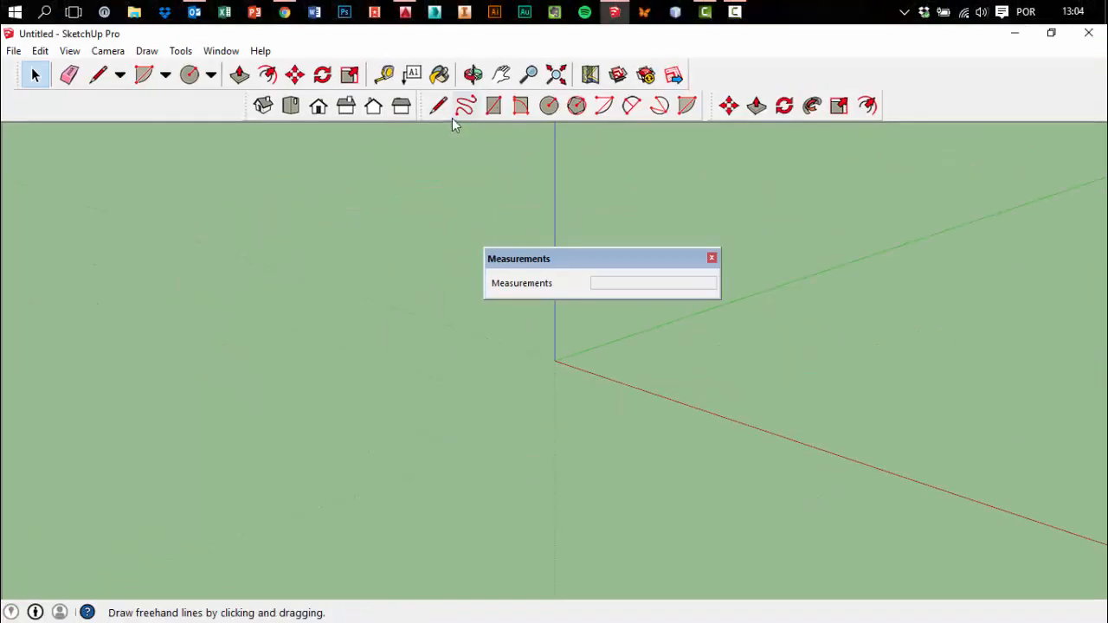
{"action": "key", "text": "space"}
{"action": "mouse_move", "coordinate": [536, 258]}
{"action": "left_mouse_down"}
{"action": "mouse_move", "coordinate": [130, 124]}
{"action": "mouse_move", "coordinate": [86, 97]}
{"action": "left_mouse_up"}
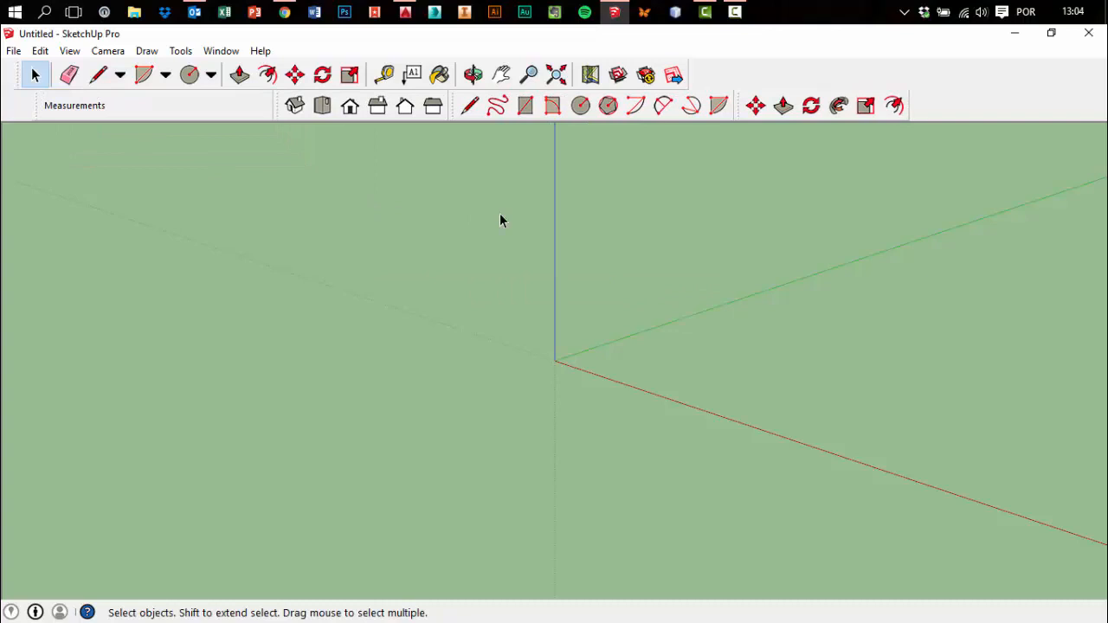
Draw a 5 by 5 m rectangle on the ground plane around the axes origin
{"action": "left_click", "coordinate": [522, 110]}
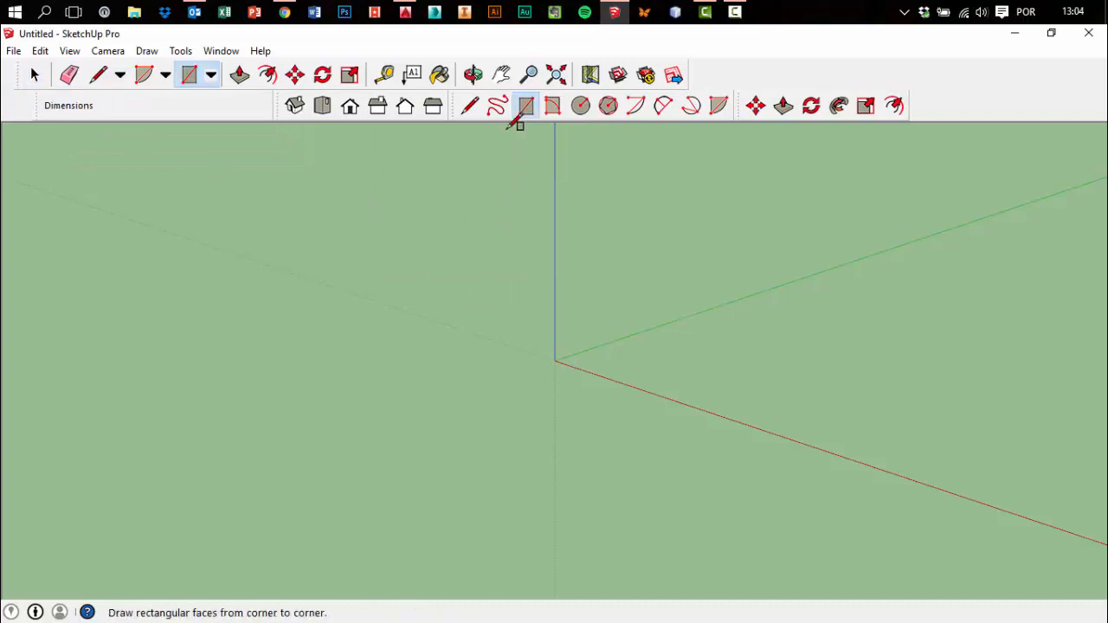
{"action": "left_click", "coordinate": [574, 275]}
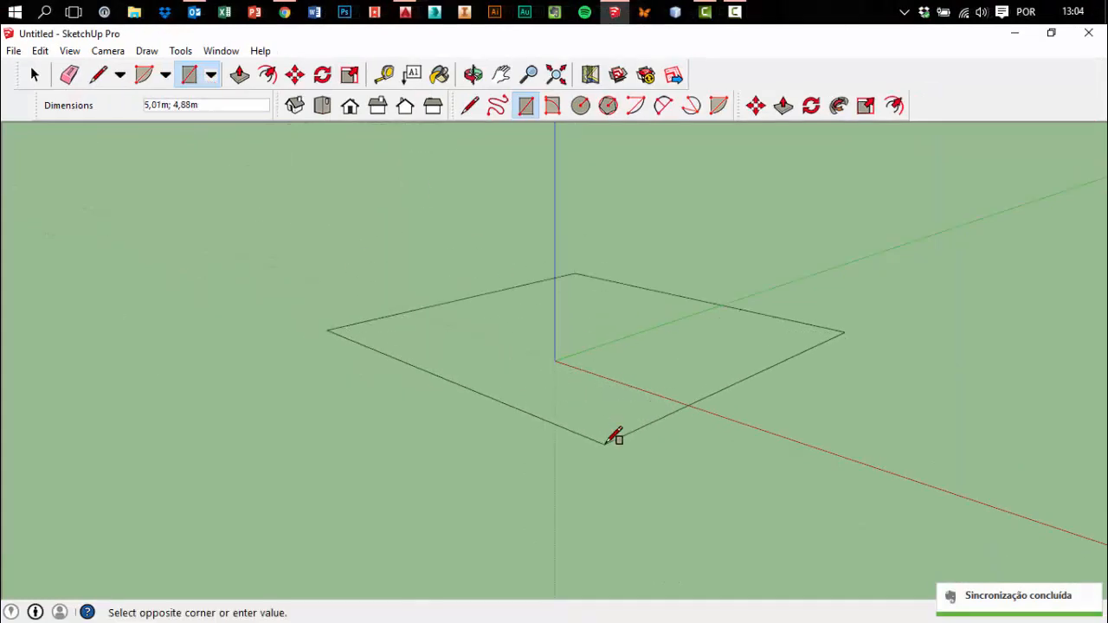
{"action": "type", "text": "5"}
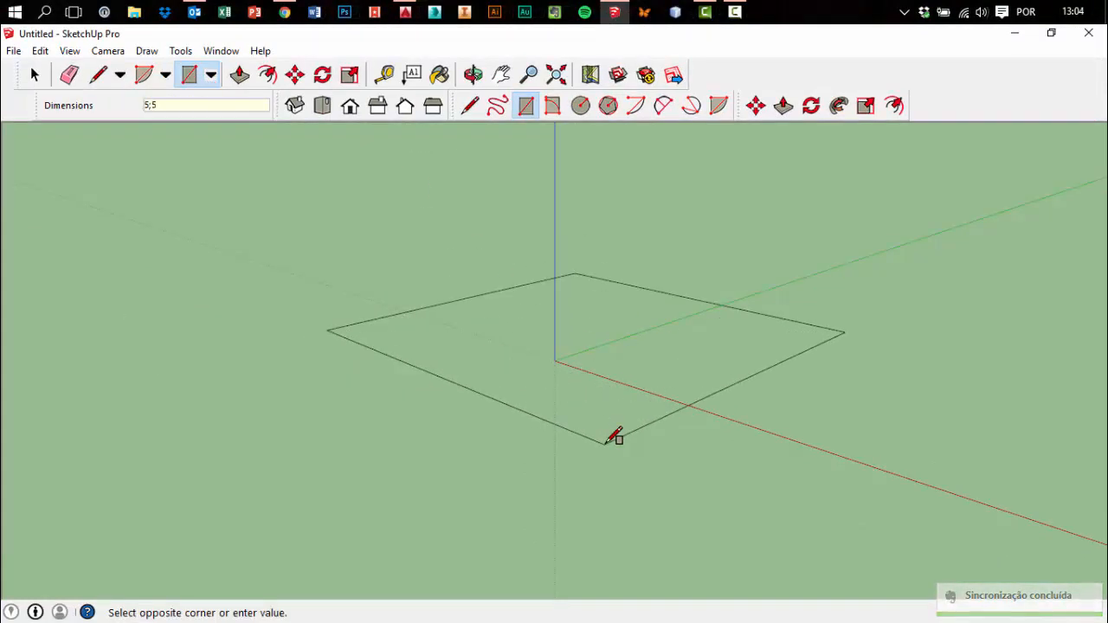
{"action": "type", "text": ";5"}
{"action": "key", "text": "Return"}
Draw a second rectangle of 4 by 4 m on the ground, separate from the 5 m square
{"action": "middle_click_drag", "start_coordinate": [663, 297], "coordinate": [520, 310]}
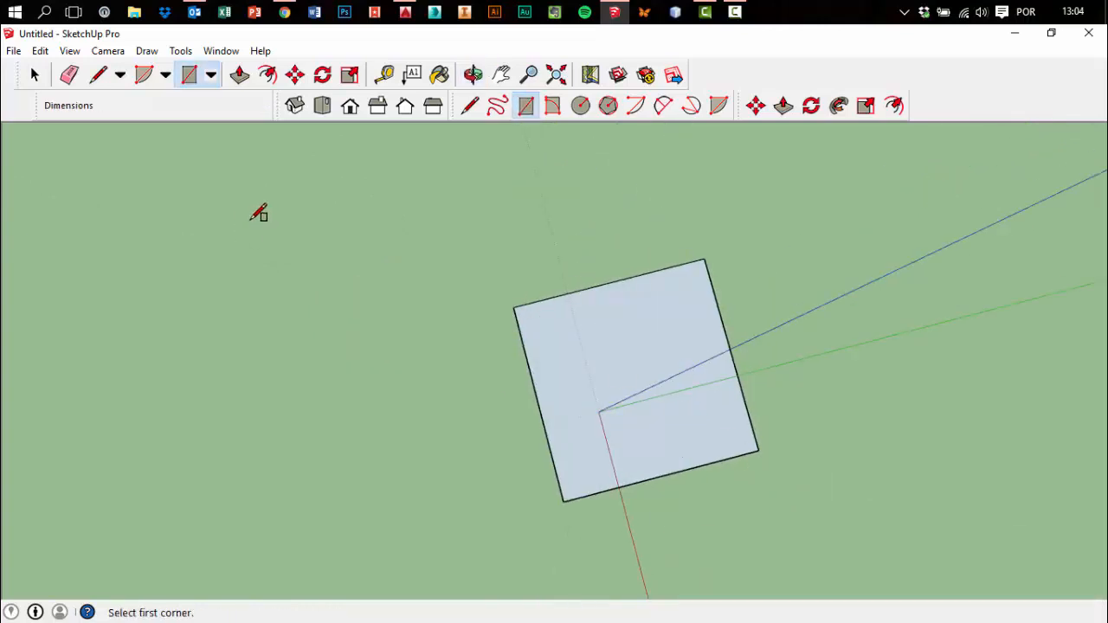
{"action": "left_click", "coordinate": [177, 228]}
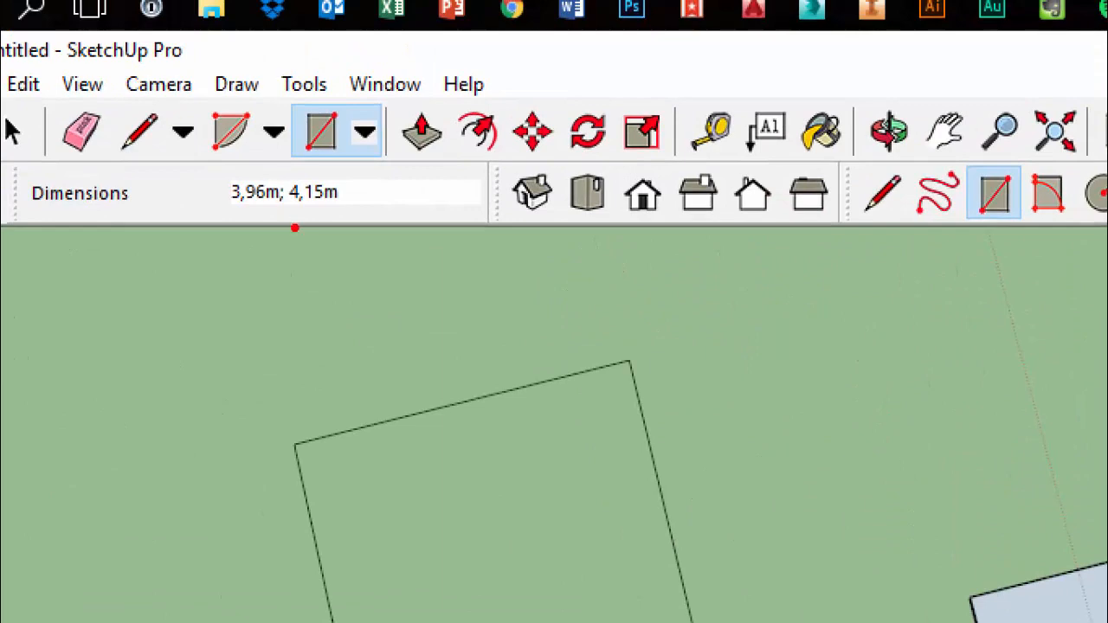
{"action": "left_click_drag", "start_coordinate": [289, 230], "coordinate": [303, 325], "text": "ctrl+shift"}
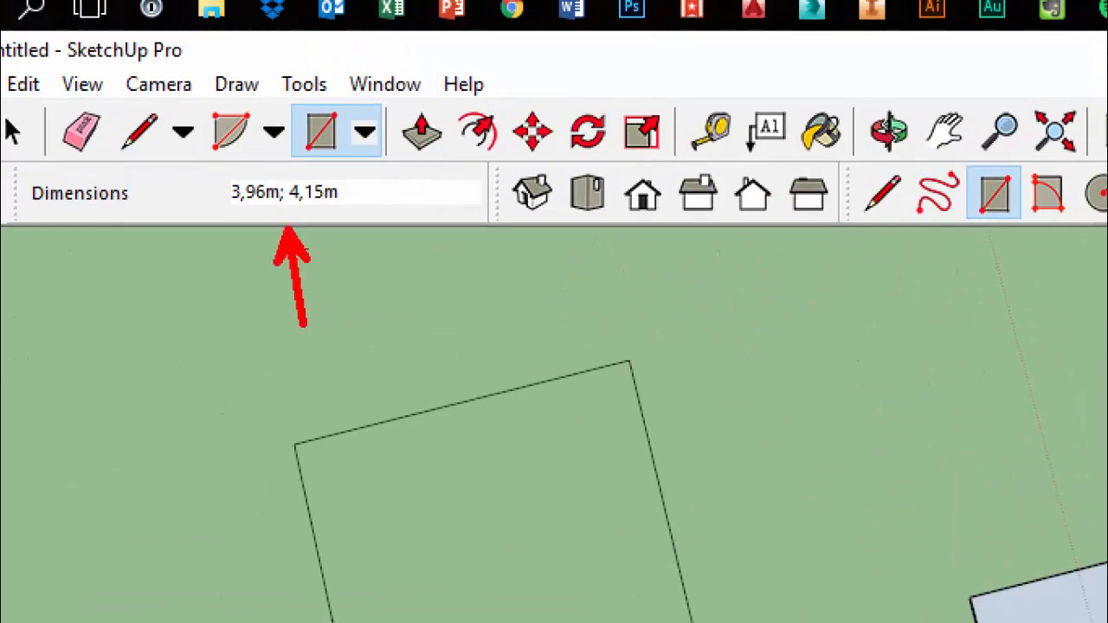
{"action": "mouse_move", "coordinate": [278, 153]}
{"action": "left_mouse_down"}
{"action": "mouse_move", "coordinate": [178, 198]}
{"action": "mouse_move", "coordinate": [251, 145]}
{"action": "left_mouse_up"}
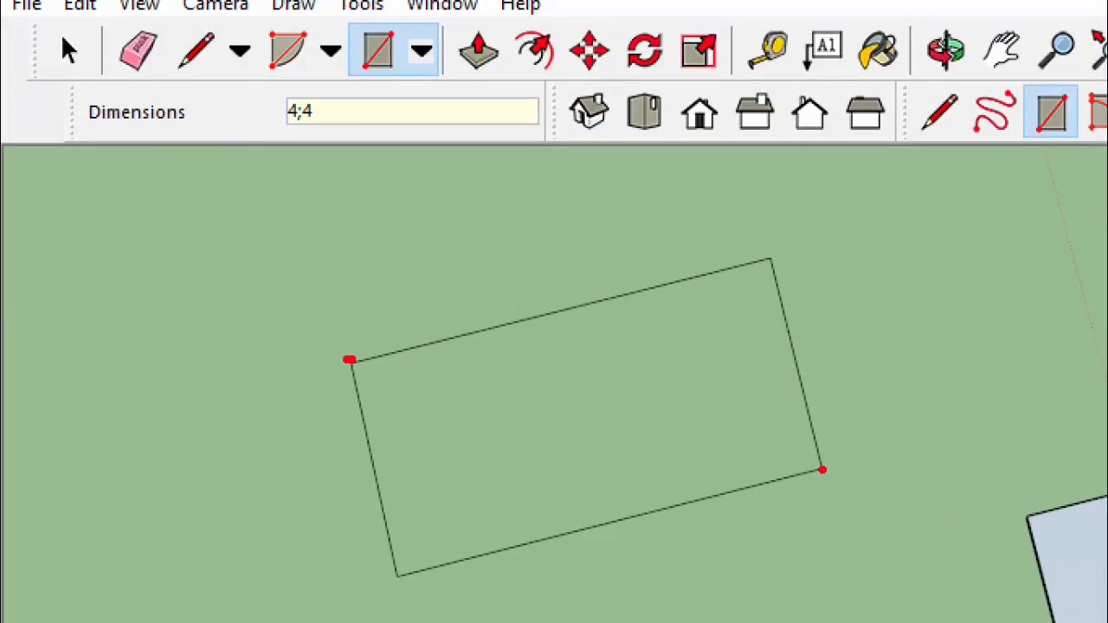
{"action": "left_click_drag", "start_coordinate": [331, 322], "coordinate": [763, 229]}
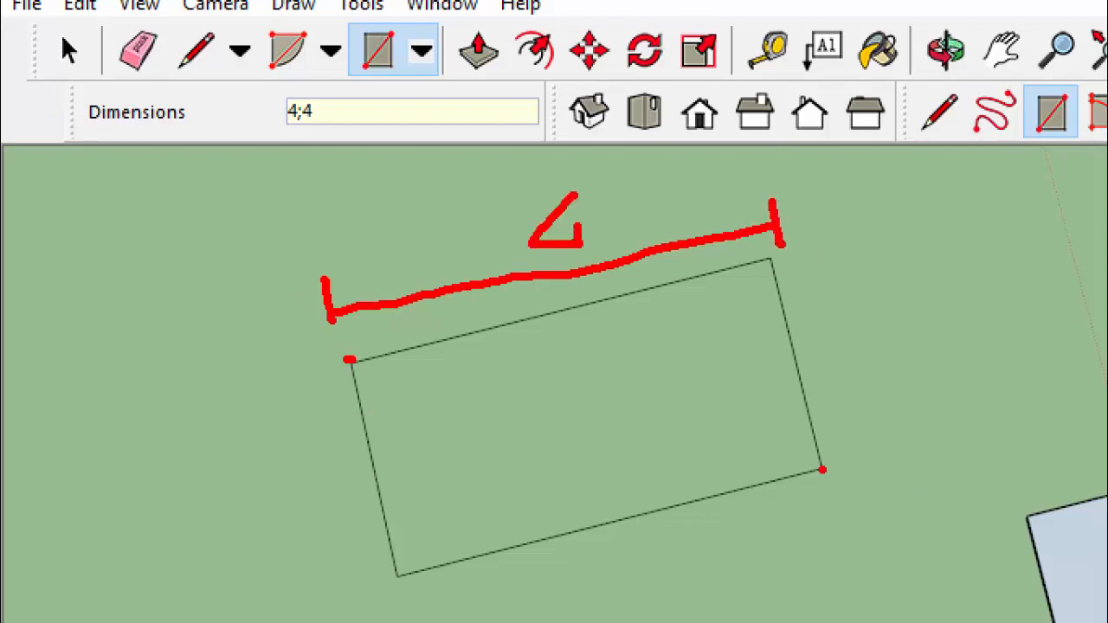
{"action": "left_click_drag", "start_coordinate": [863, 460], "coordinate": [946, 447]}
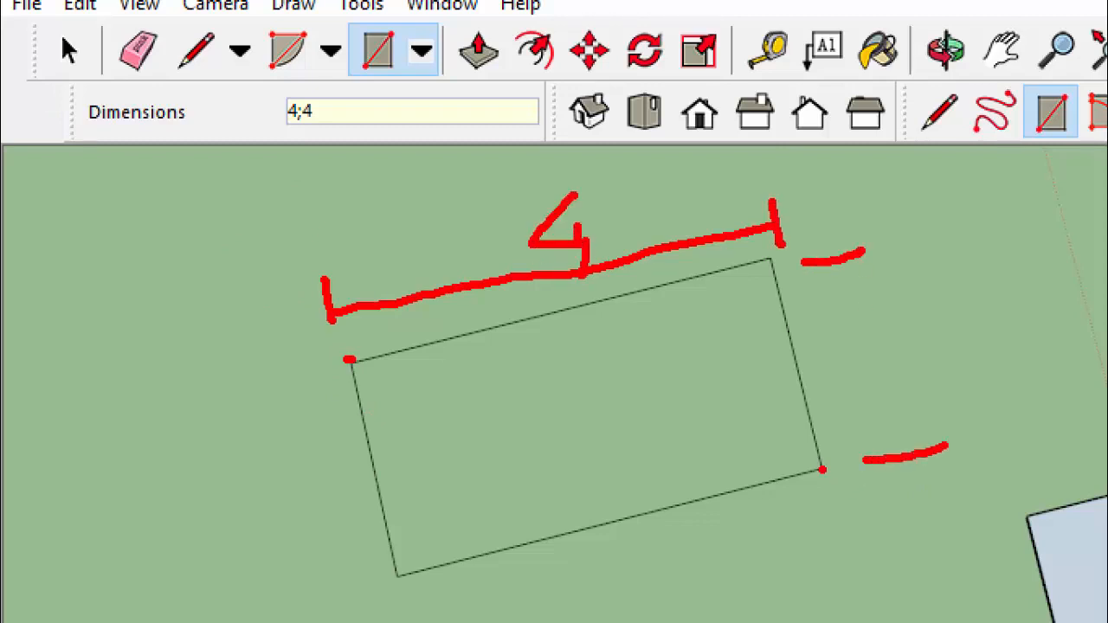
{"action": "left_click_drag", "start_coordinate": [835, 237], "coordinate": [907, 471]}
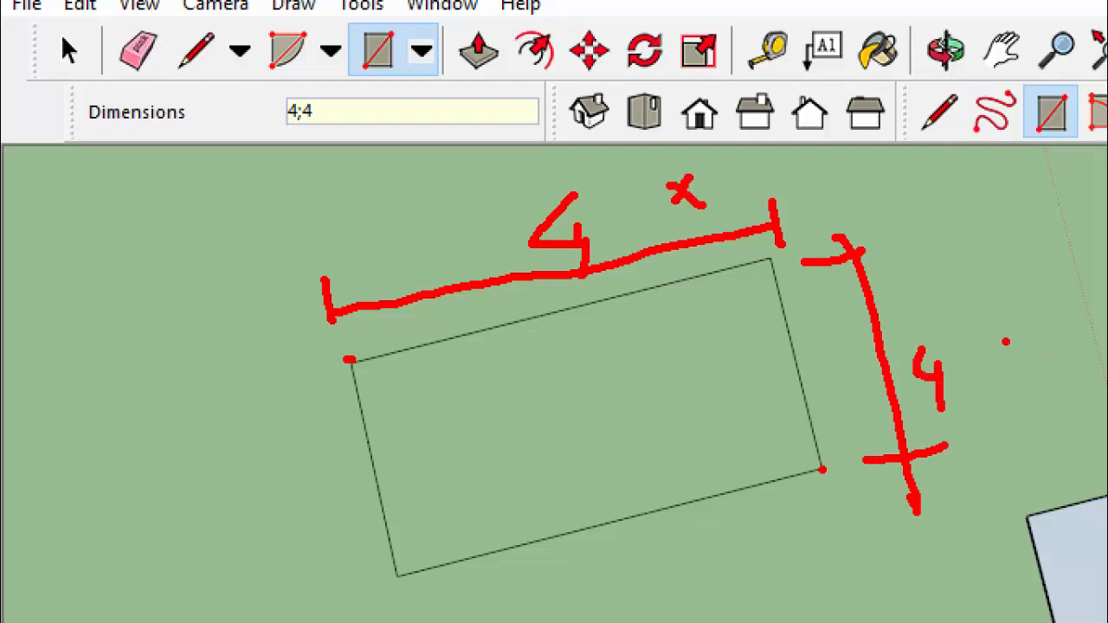
{"action": "key", "text": "Escape"}
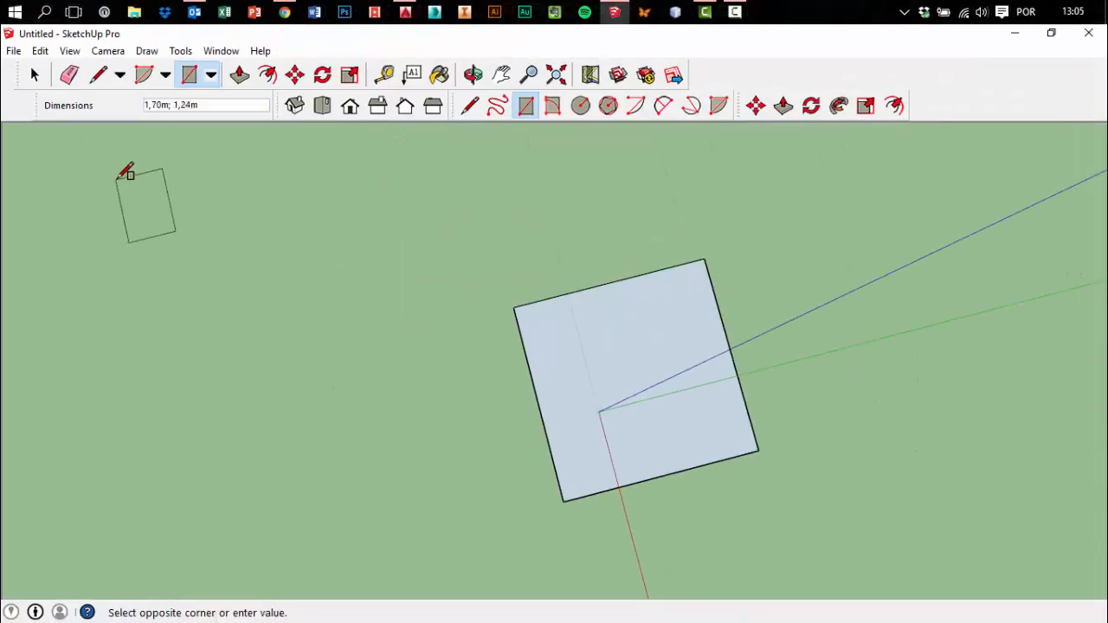
{"action": "key", "text": "Return"}
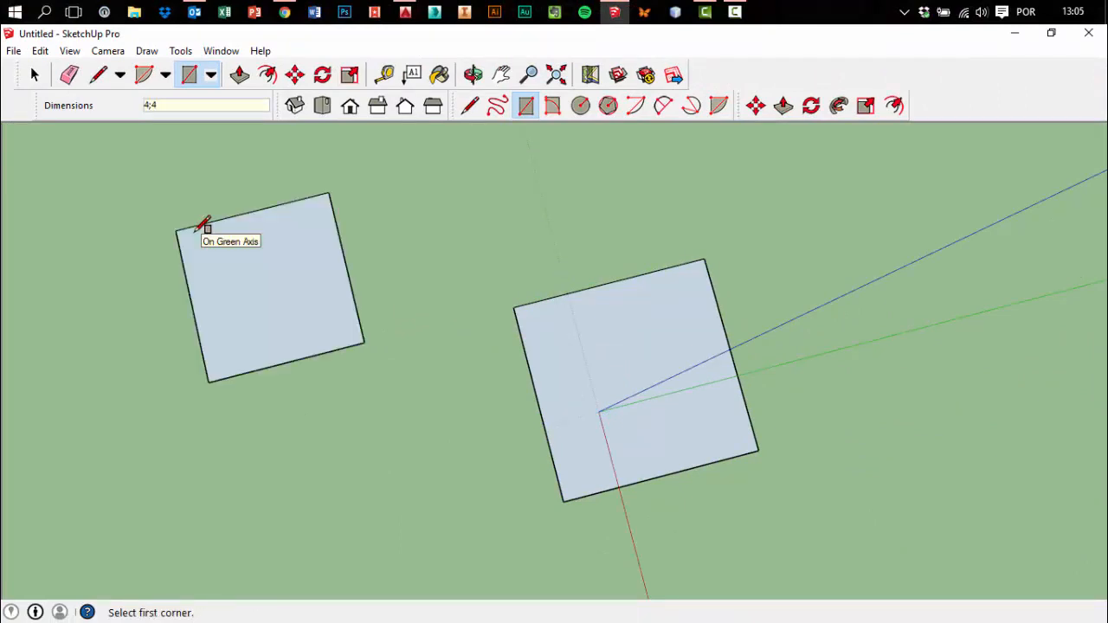
Extrude the 5 m square at the origin upward into a box with Push/Pull
{"action": "key", "text": "o"}
{"action": "mouse_move", "coordinate": [358, 269]}
{"action": "middle_mouse_down"}
{"action": "mouse_move", "coordinate": [433, 346]}
{"action": "mouse_move", "coordinate": [361, 264]}
{"action": "middle_mouse_up"}
{"action": "left_click_drag", "start_coordinate": [94, 196], "coordinate": [869, 485]}
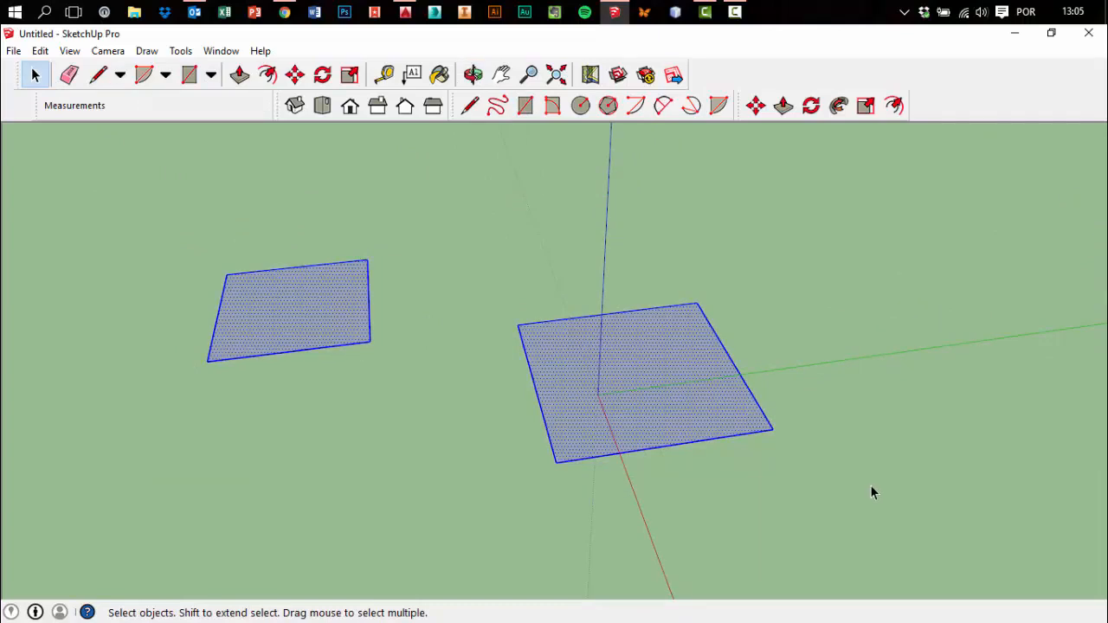
{"action": "left_click", "coordinate": [583, 295]}
{"action": "middle_click_drag", "start_coordinate": [632, 306], "coordinate": [727, 280]}
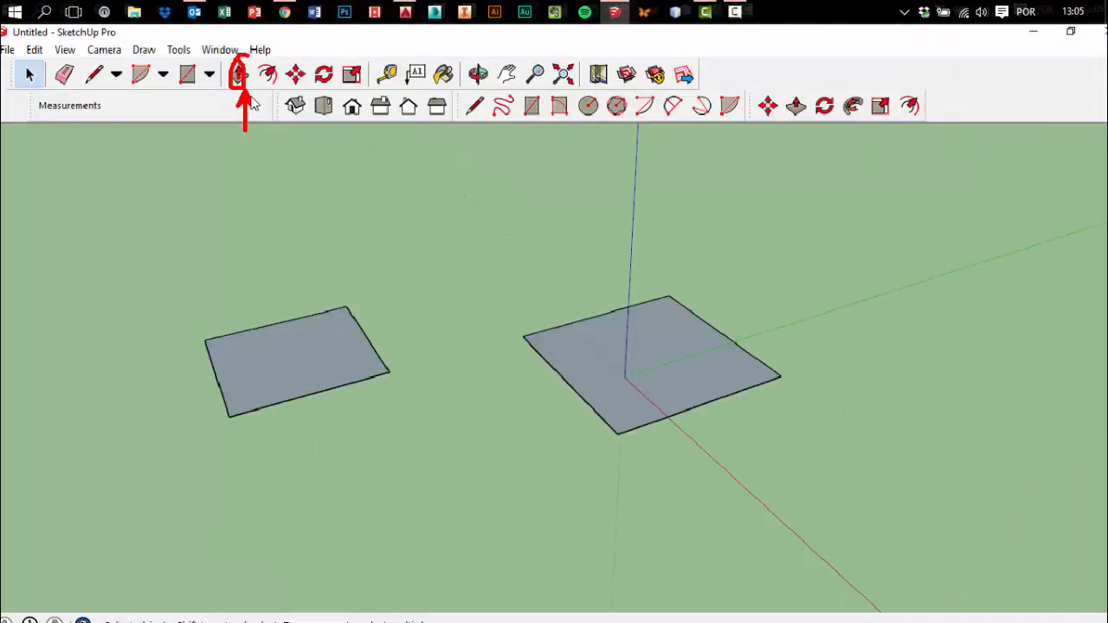
{"action": "left_click", "coordinate": [237, 58]}
{"action": "left_click_drag", "start_coordinate": [994, 527], "coordinate": [972, 420]}
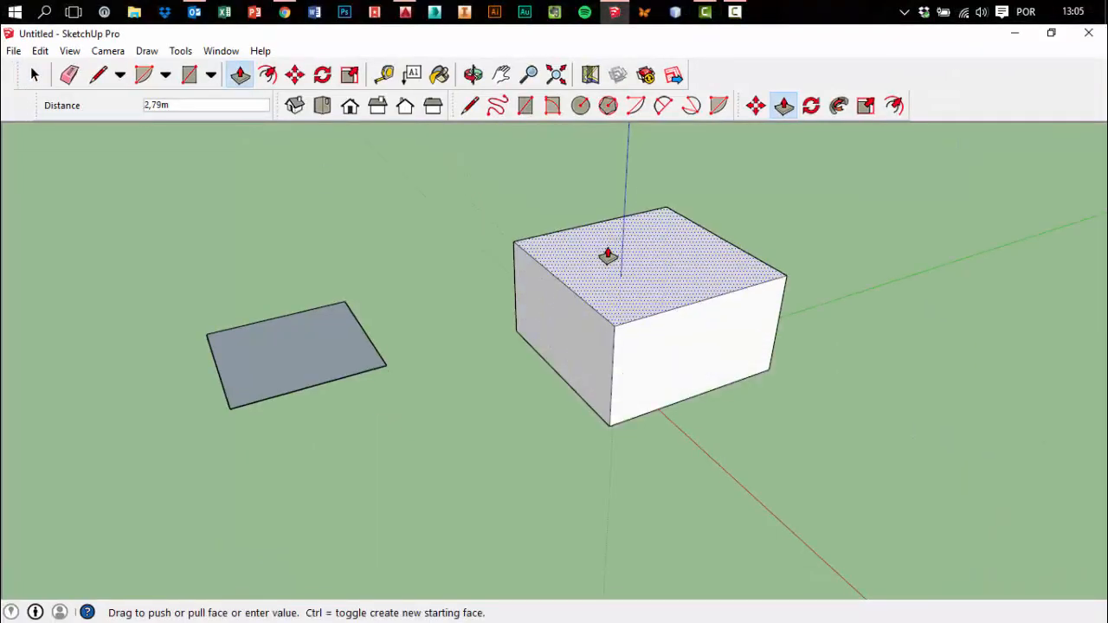
{"action": "key", "text": "Return"}
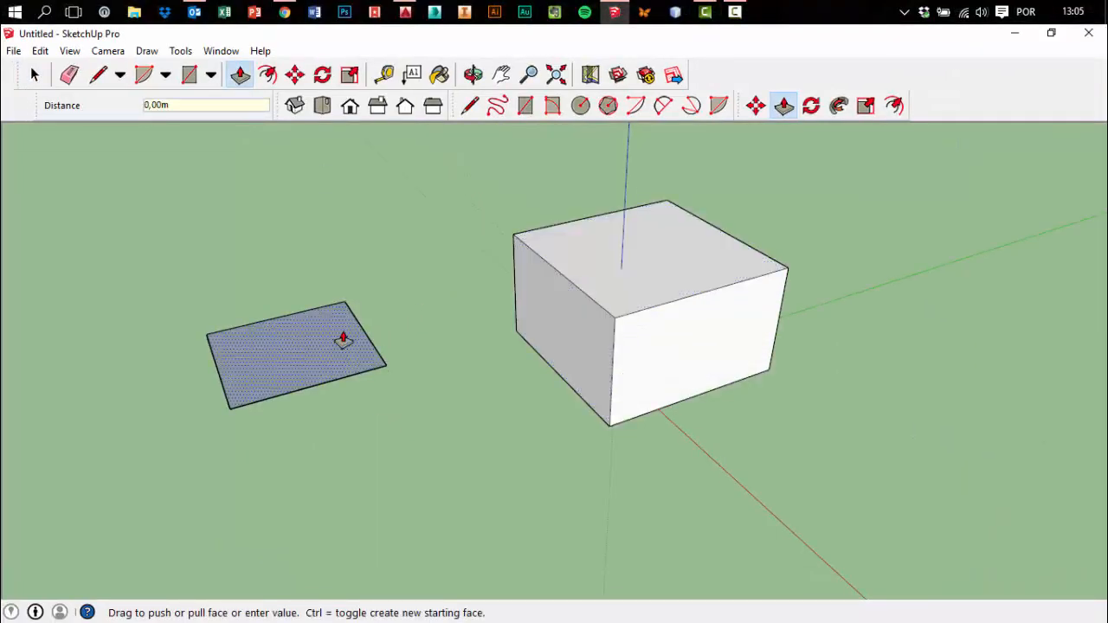
Extrude the 4 m square upward 2 m into a second box
{"action": "left_click_drag", "start_coordinate": [341, 337], "coordinate": [357, 279]}
{"action": "type", "text": "2"}
{"action": "key", "text": "Return"}
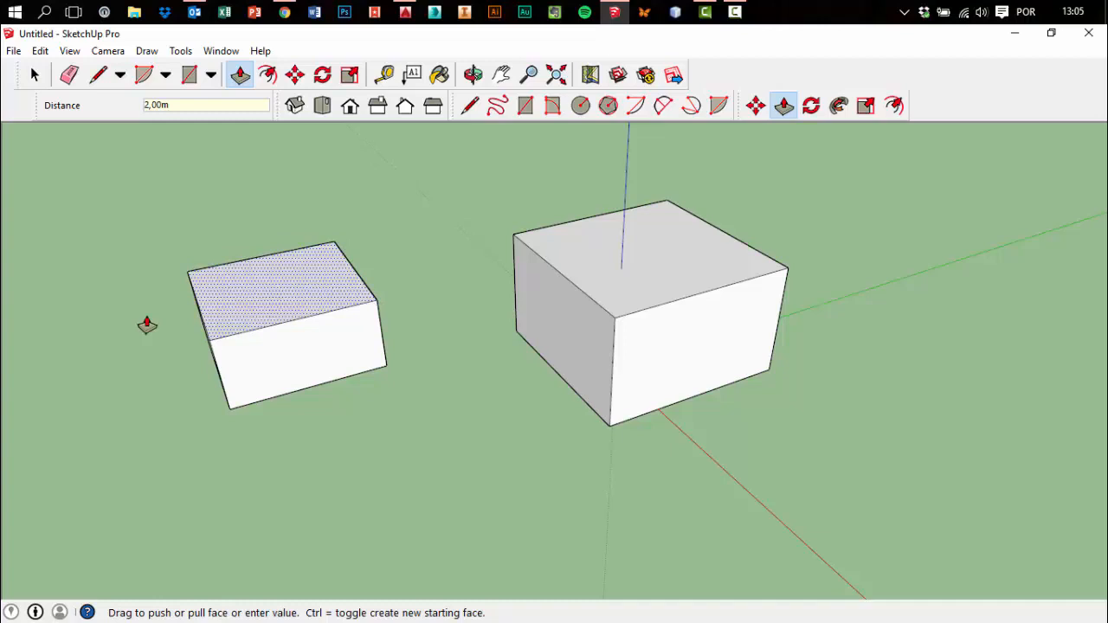
Draw a 1 by 1 m rectangle on the top face of the smaller box, near one edge
{"action": "left_click", "coordinate": [35, 75]}
{"action": "middle_click_drag", "start_coordinate": [476, 239], "coordinate": [200, 113]}
{"action": "left_click", "coordinate": [188, 75]}
{"action": "scroll", "coordinate": [219, 317], "scroll_direction": "up", "scroll_amount": 3}
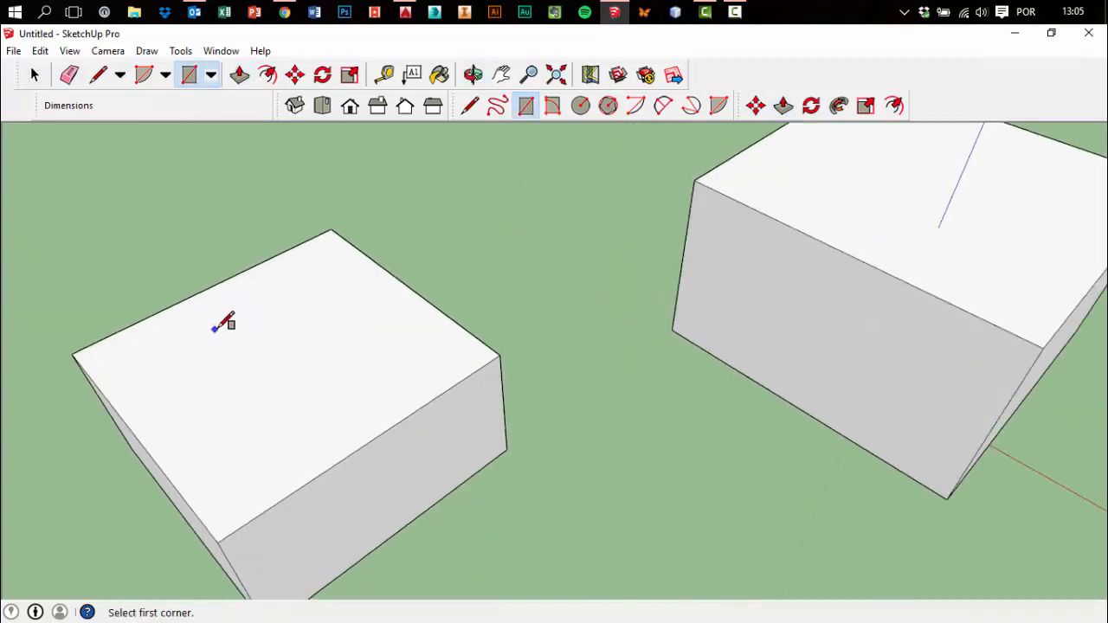
{"action": "left_click", "coordinate": [216, 329]}
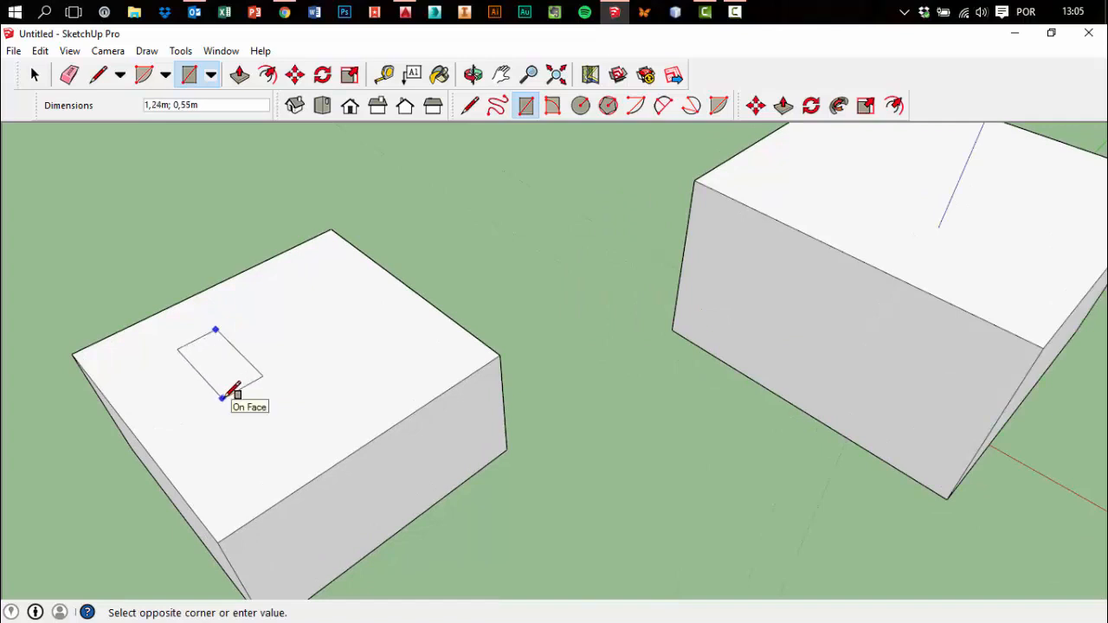
{"action": "left_click", "coordinate": [179, 405]}
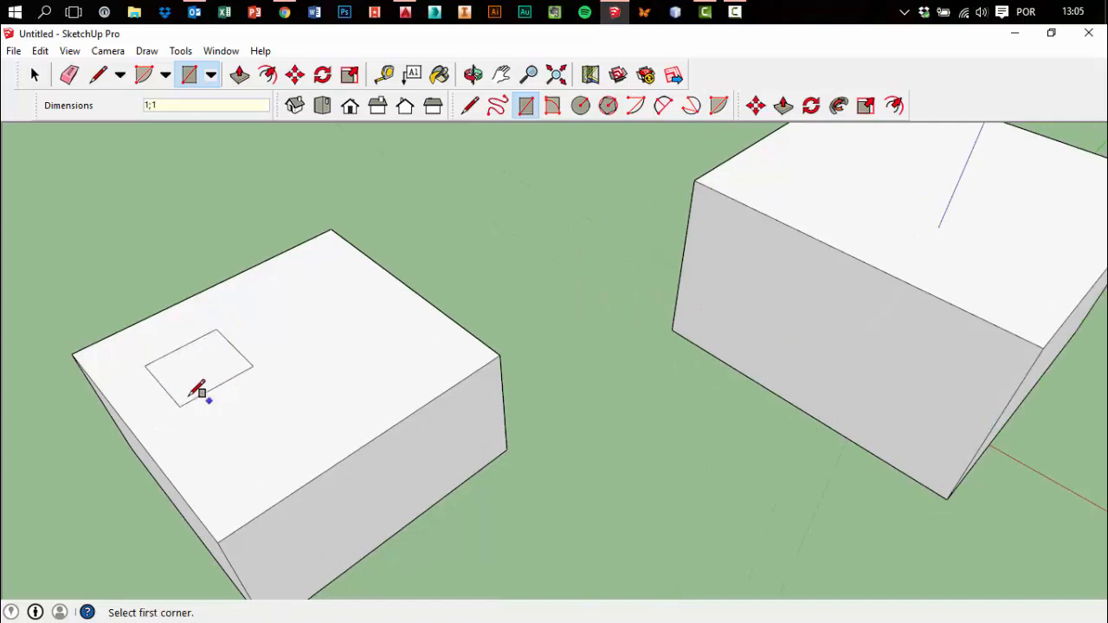
Extrude the 1 m square on top of the smaller box upward into a tall column with Push/Pull
{"action": "left_click", "coordinate": [240, 76]}
{"action": "left_click_drag", "start_coordinate": [205, 359], "coordinate": [208, 262]}
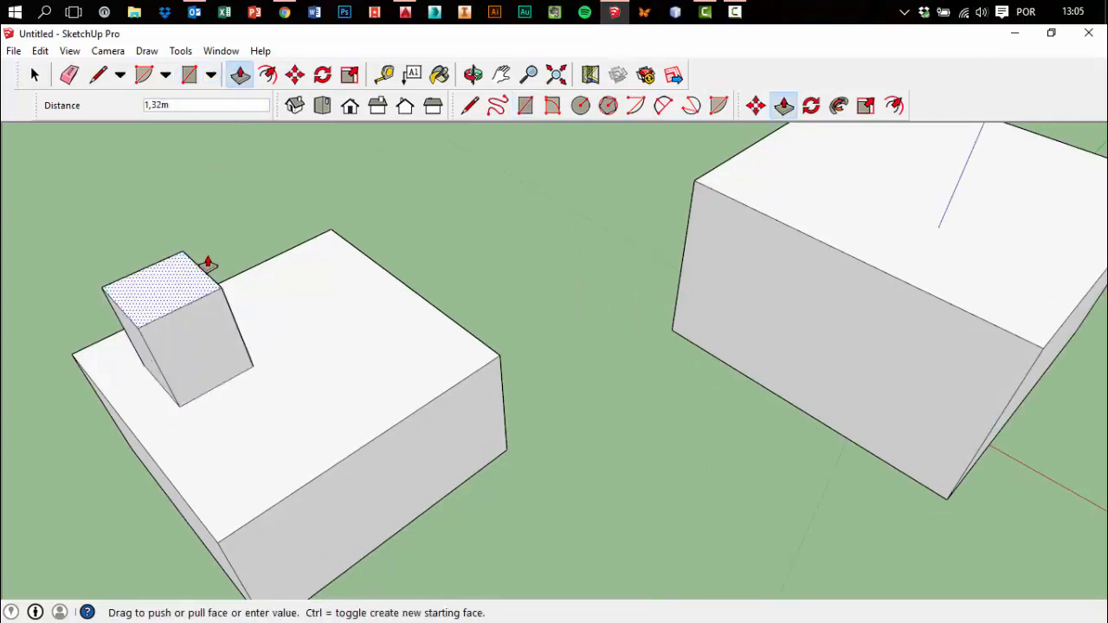
{"action": "key", "text": "Return"}
{"action": "middle_click_drag", "start_coordinate": [383, 260], "coordinate": [436, 292]}
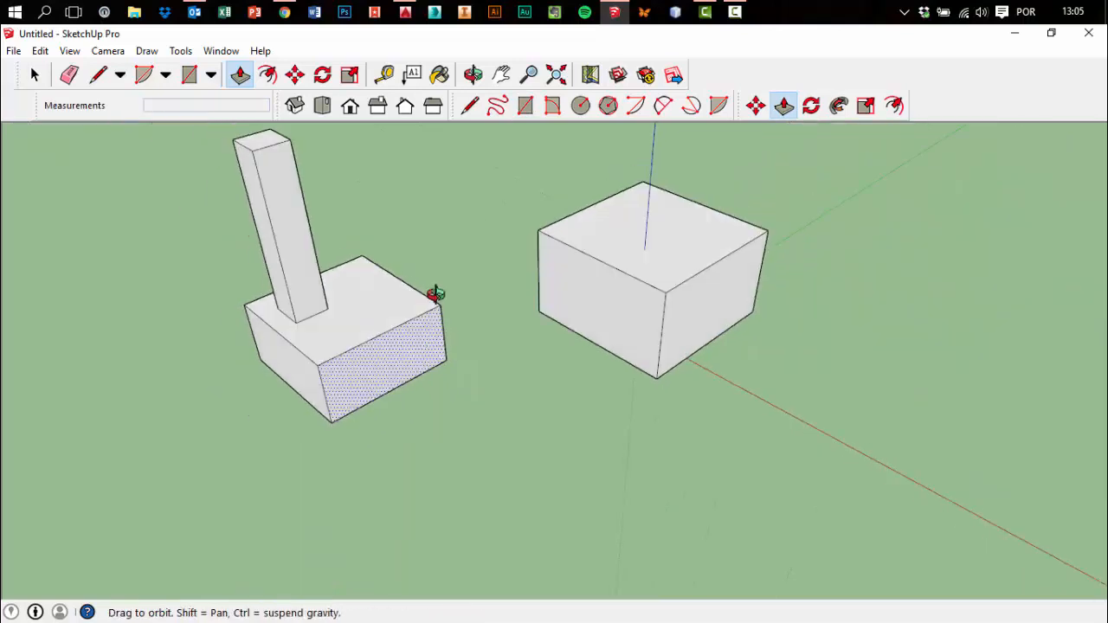
Try to draw a circle with a 2 m radius on the front face of the smaller box
{"action": "left_click", "coordinate": [164, 75]}
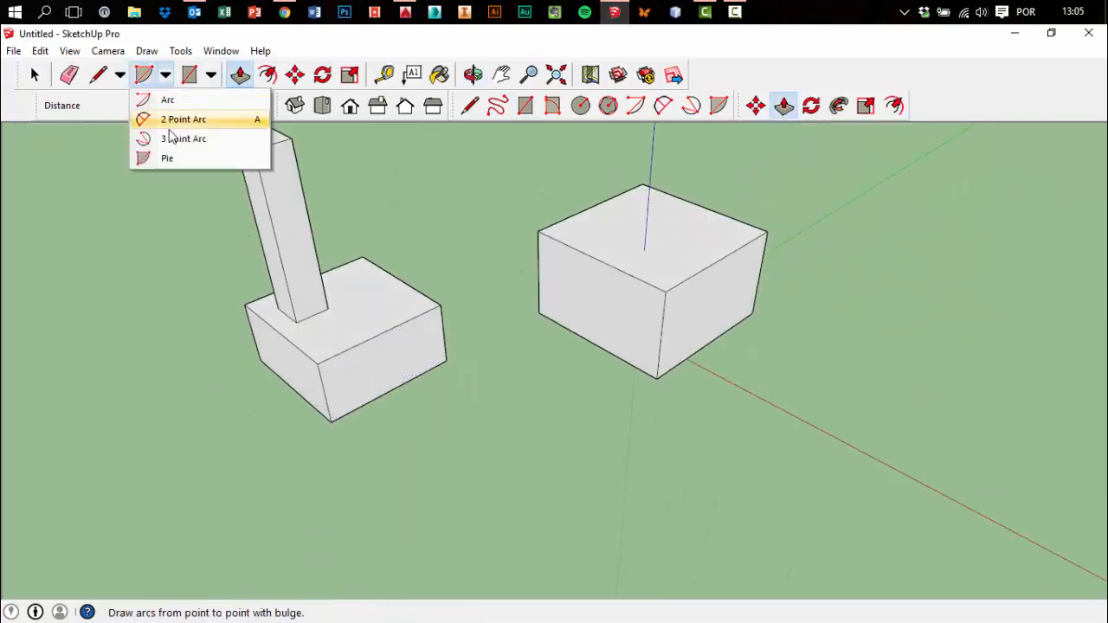
{"action": "left_click", "coordinate": [210, 75]}
{"action": "left_click", "coordinate": [222, 138]}
{"action": "scroll", "coordinate": [381, 368], "scroll_direction": "up", "scroll_amount": 5}
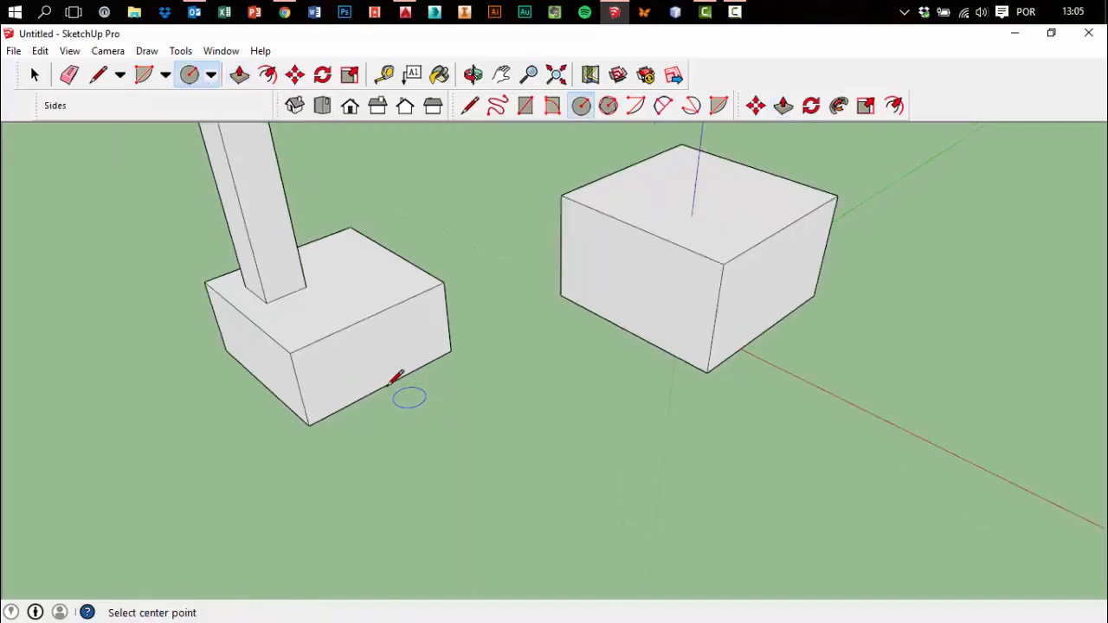
{"action": "left_click", "coordinate": [356, 354]}
{"action": "type", "text": "2"}
{"action": "key", "text": "Return"}
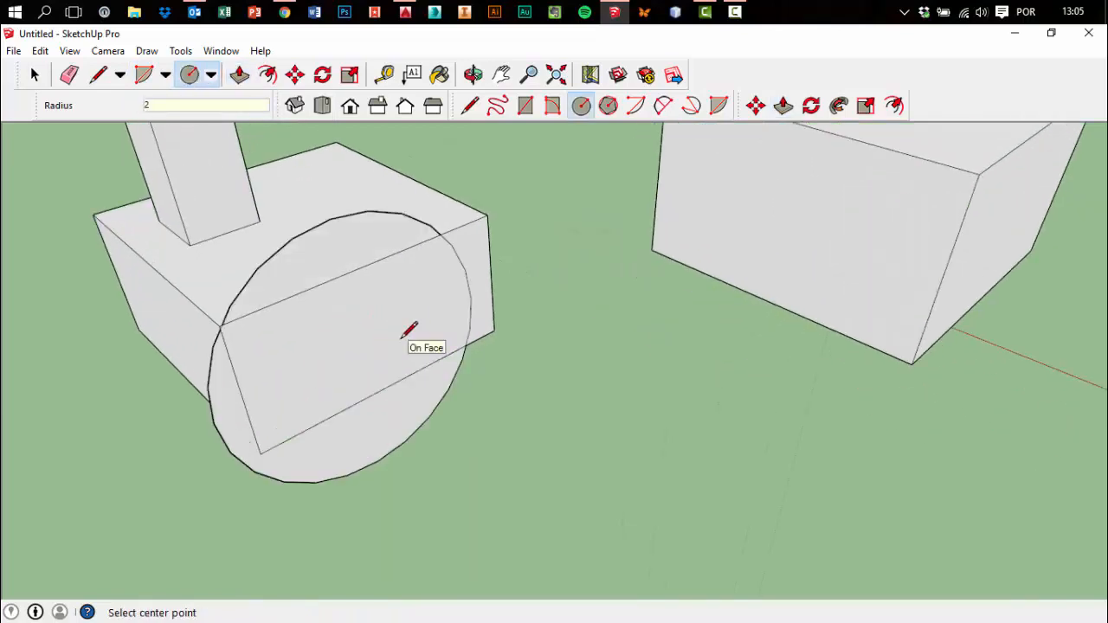
{"action": "key", "text": "ctrl+z"}
Draw a circle with a 0.5 m radius on the front face of the smaller box
{"action": "left_click", "coordinate": [382, 323]}
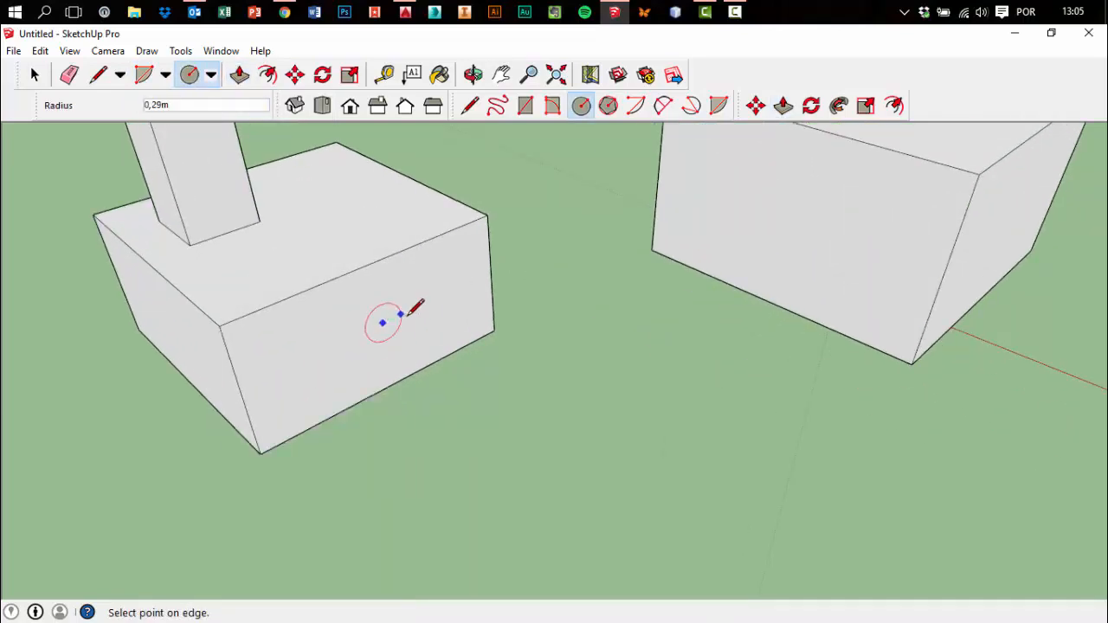
{"action": "type", "text": ",5"}
{"action": "key", "text": "Return"}
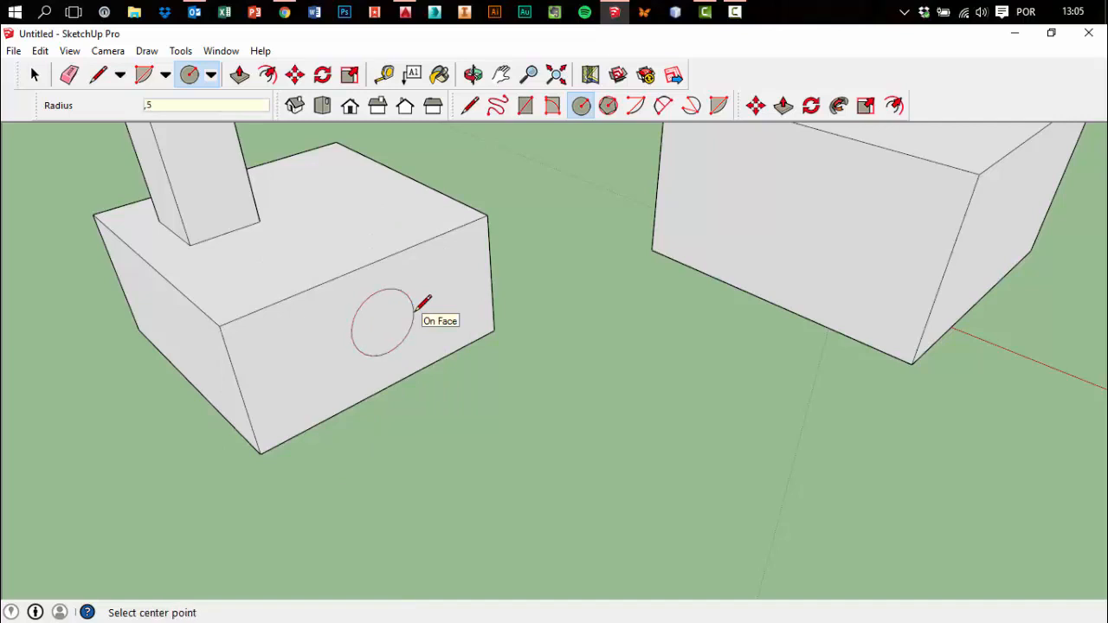
Push the 0.5 m radius circle 2 m into the smaller box to form a round hole
{"action": "left_click", "coordinate": [240, 74]}
{"action": "left_click", "coordinate": [391, 314]}
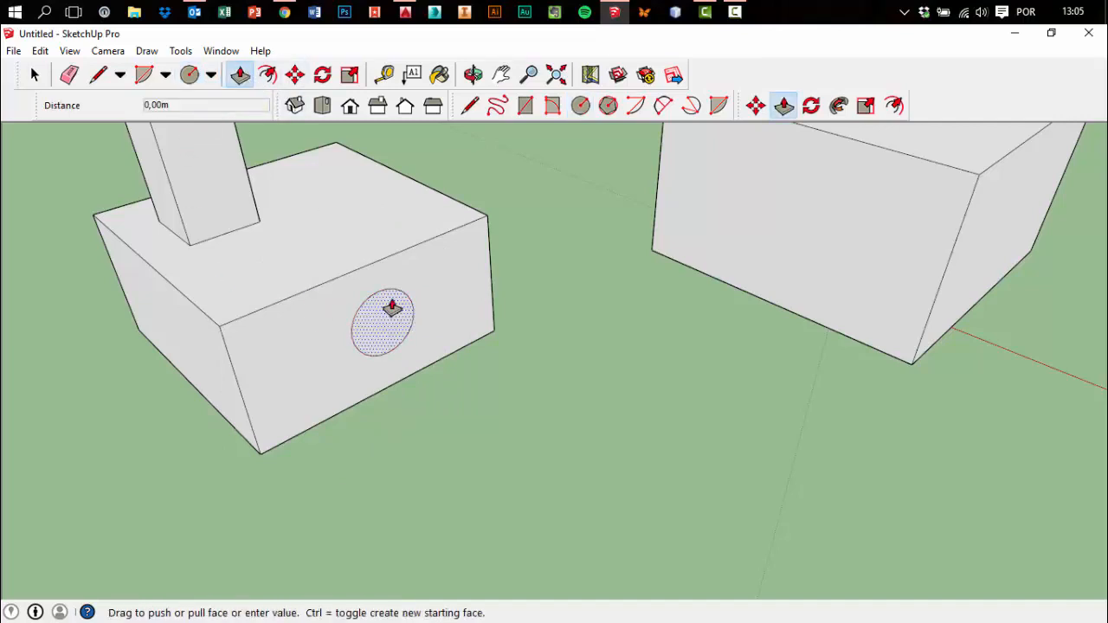
{"action": "middle_click_drag", "start_coordinate": [335, 241], "coordinate": [300, 314]}
{"action": "scroll", "coordinate": [337, 433], "scroll_direction": "down", "scroll_amount": 2}
{"action": "scroll", "coordinate": [337, 433], "scroll_direction": "down", "scroll_amount": 3}
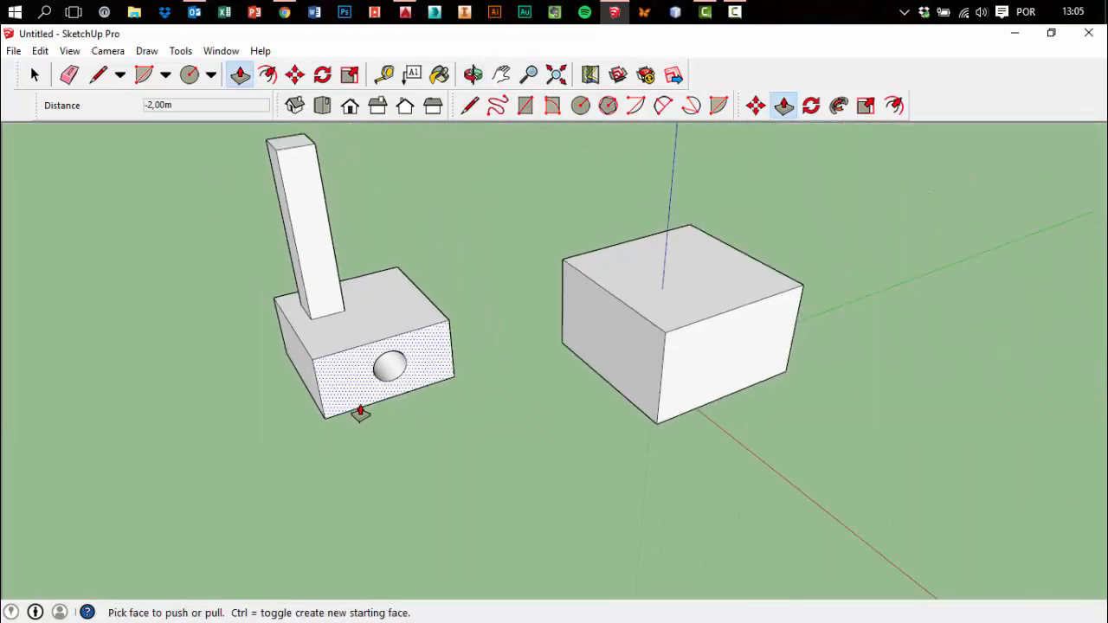
Draw a 2 by 2 m rectangle on the ground beyond the larger box, near the green axis
{"action": "left_click", "coordinate": [526, 105]}
{"action": "left_click", "coordinate": [881, 313]}
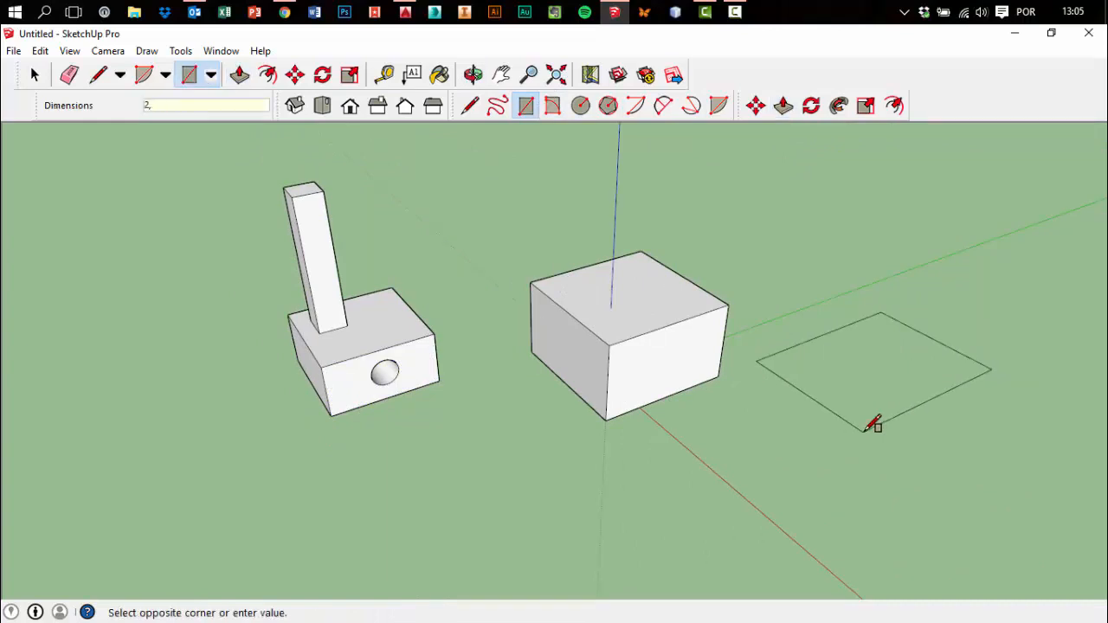
{"action": "type", "text": "2;2"}
{"action": "key", "text": "Return"}
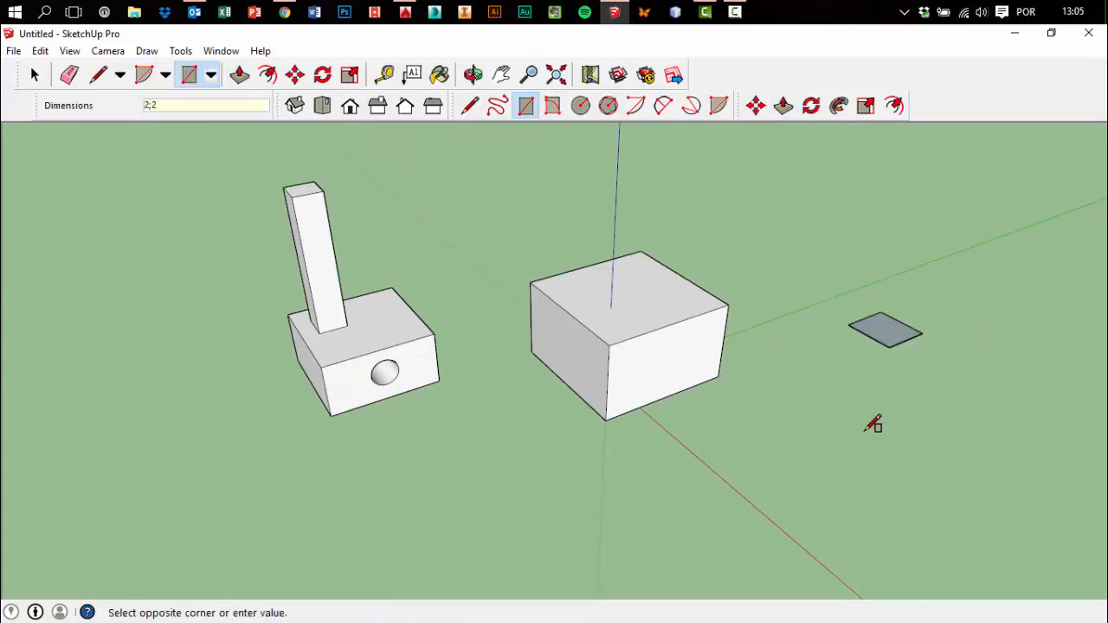
Extrude the 2 m square upward 3 m into a block
{"action": "left_click", "coordinate": [240, 74]}
{"action": "scroll", "coordinate": [1021, 339], "scroll_direction": "up", "scroll_amount": 3}
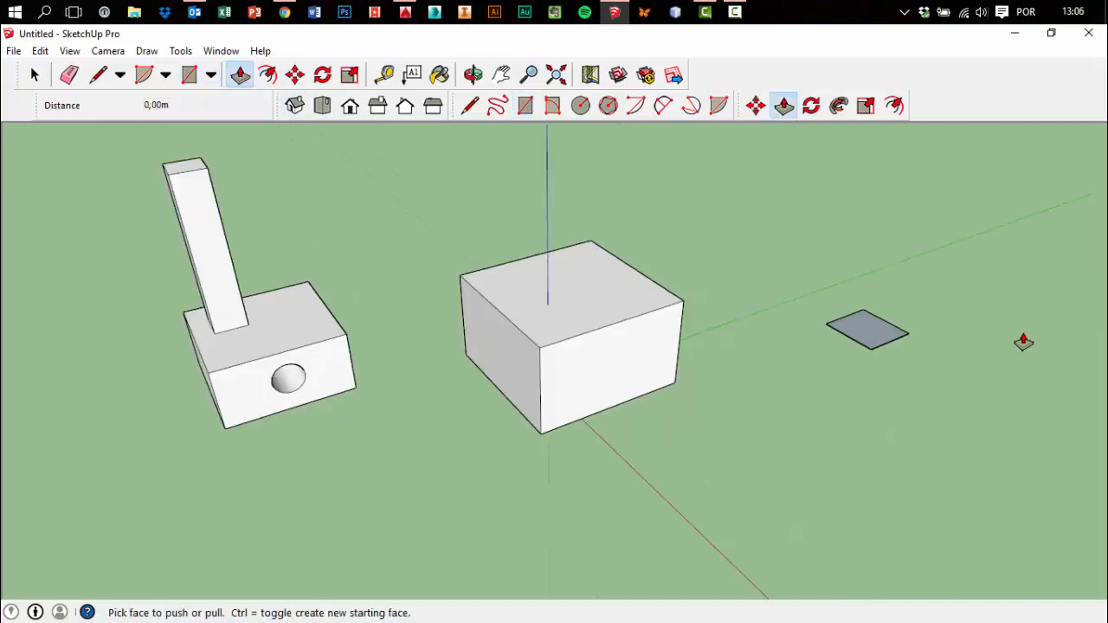
{"action": "left_click", "coordinate": [853, 323]}
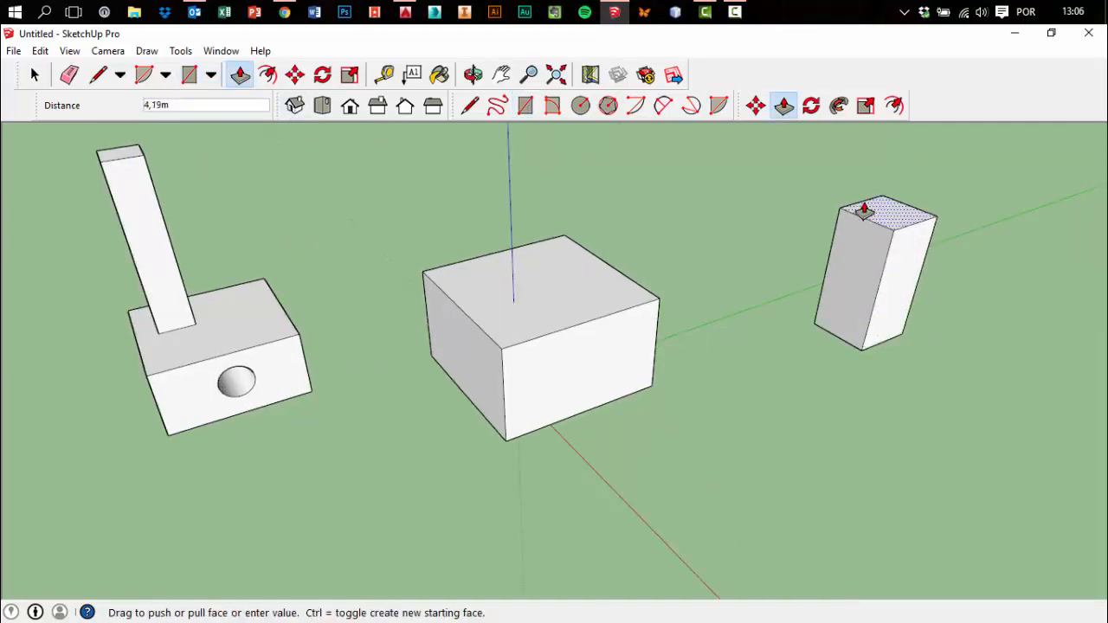
{"action": "key", "text": "Return"}
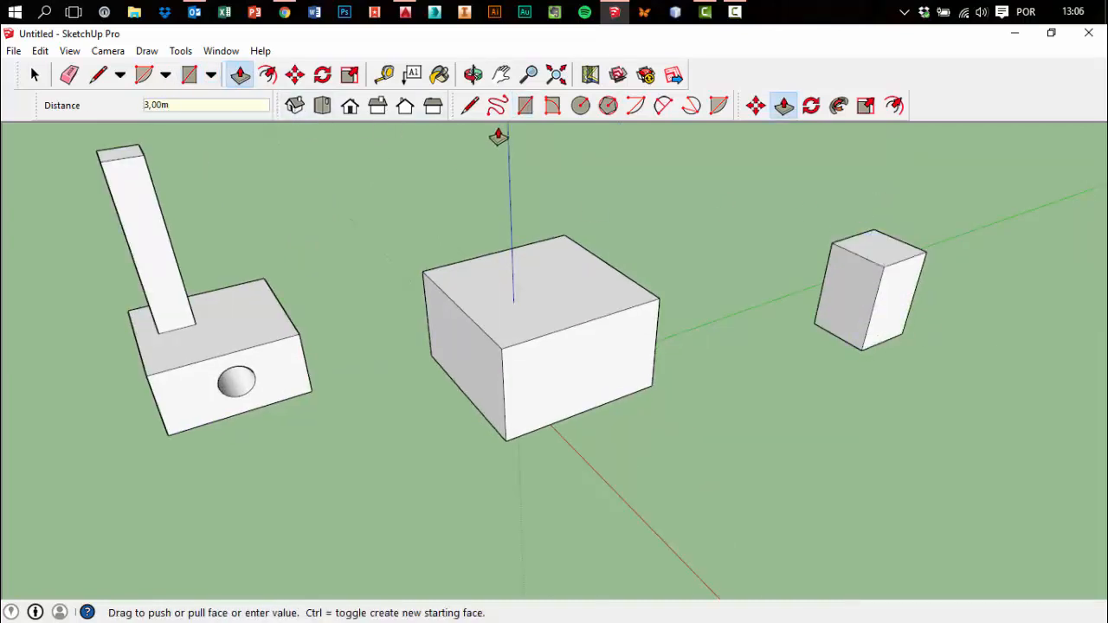
Draw a circle with a 2 m radius on the ground between the larger box and the 3 m high block
{"action": "left_click", "coordinate": [581, 105]}
{"action": "left_click", "coordinate": [710, 391]}
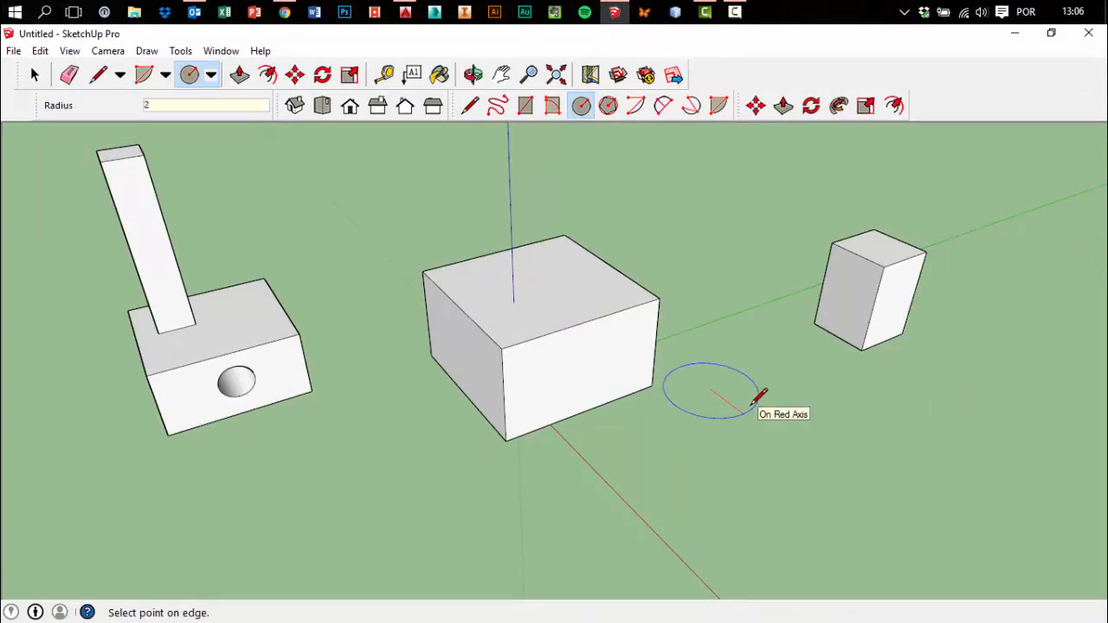
{"action": "key", "text": "Return"}
{"action": "left_click", "coordinate": [35, 76]}
{"action": "middle_click_drag", "start_coordinate": [597, 398], "coordinate": [645, 414]}
Extrude the ground circle 1 m downward into a flat cylinder with Push/Pull
{"action": "left_click", "coordinate": [240, 74]}
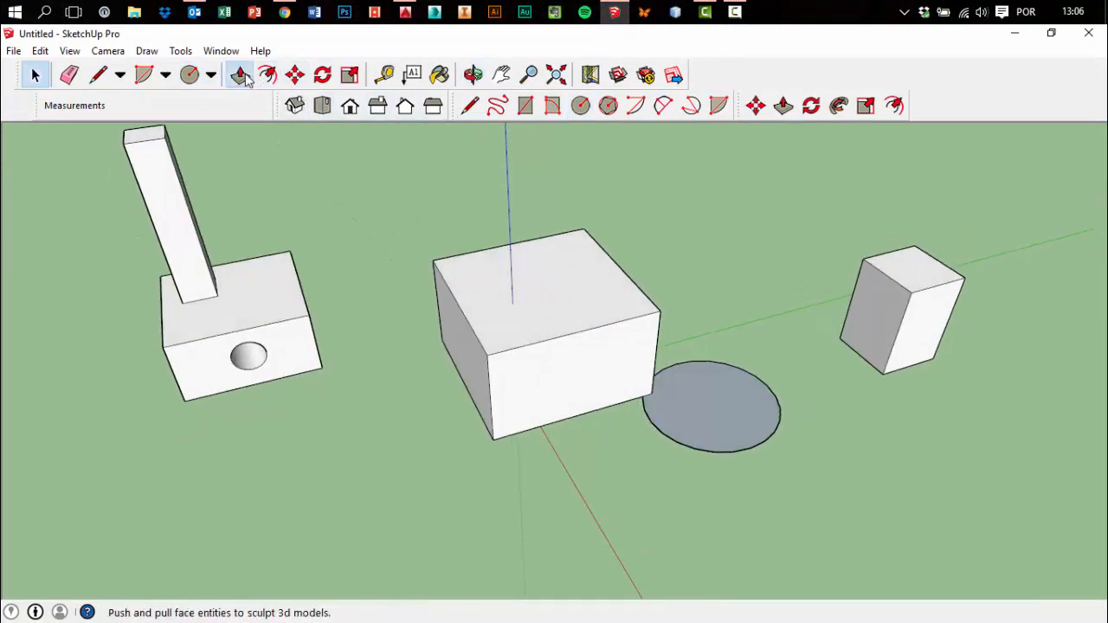
{"action": "left_click", "coordinate": [720, 432]}
{"action": "type", "text": "1"}
{"action": "key", "text": "Return"}
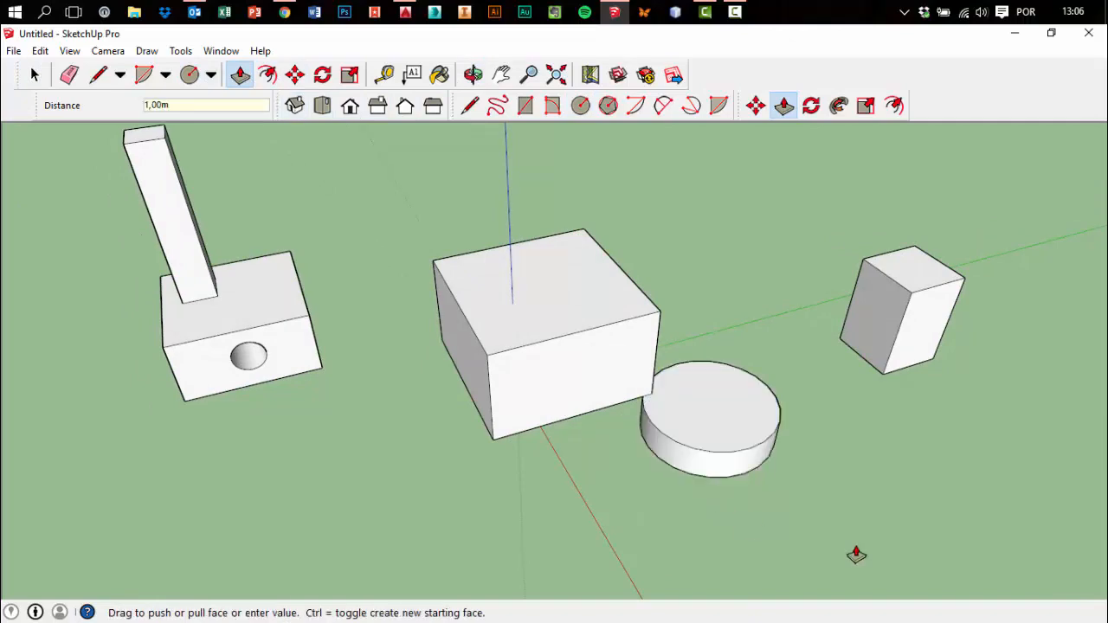
{"action": "middle_click_drag", "start_coordinate": [855, 548], "coordinate": [579, 527]}
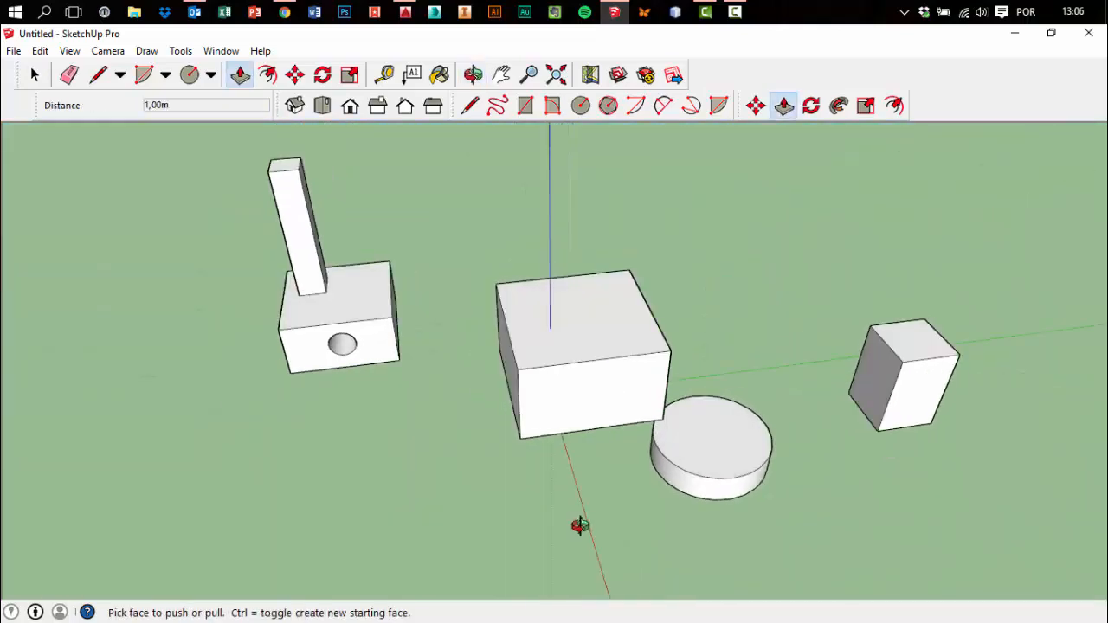
Draw a circle with a radius of about 0.85 m on the front face of the larger box
{"action": "left_click", "coordinate": [580, 105]}
{"action": "scroll", "coordinate": [593, 306], "scroll_direction": "up", "scroll_amount": 5}
{"action": "left_click", "coordinate": [603, 408]}
{"action": "left_click", "coordinate": [651, 403]}
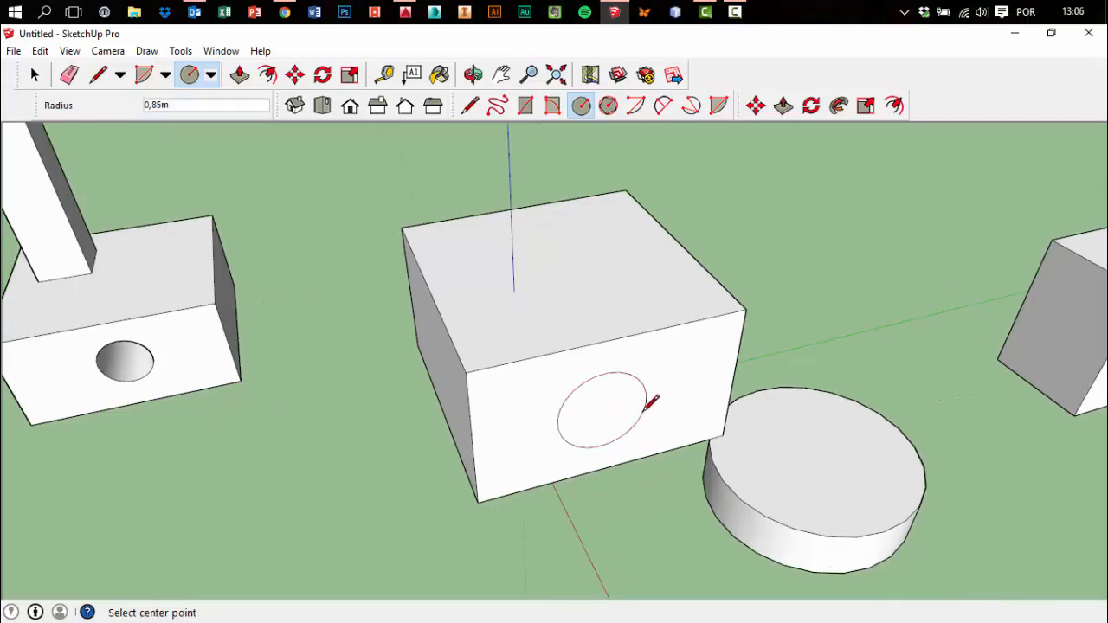
Push the circle on the larger box's front face 2 m into the box
{"action": "left_click", "coordinate": [240, 74]}
{"action": "left_click", "coordinate": [609, 416]}
{"action": "middle_click_drag", "start_coordinate": [561, 326], "coordinate": [549, 304]}
{"action": "type", "text": "22m"}
{"action": "key", "text": "Return"}
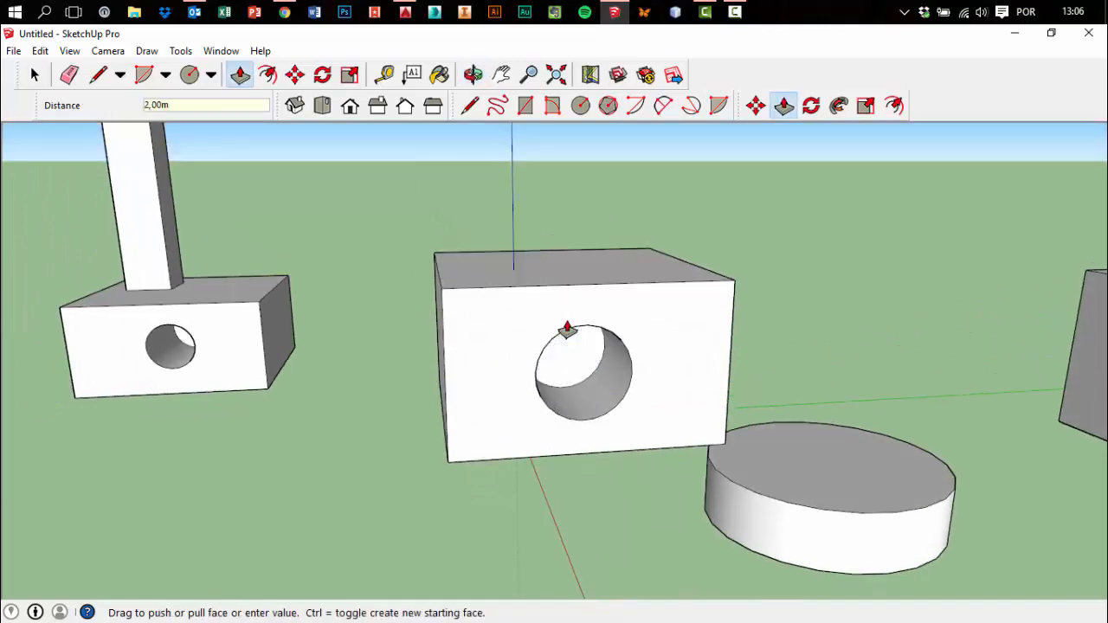
Try to push the circular recess of the larger box out past its back face, and undo the circle and its recess
{"action": "middle_click_drag", "start_coordinate": [622, 401], "coordinate": [704, 445]}
{"action": "middle_click_drag", "start_coordinate": [466, 269], "coordinate": [468, 295]}
{"action": "left_click", "coordinate": [630, 431]}
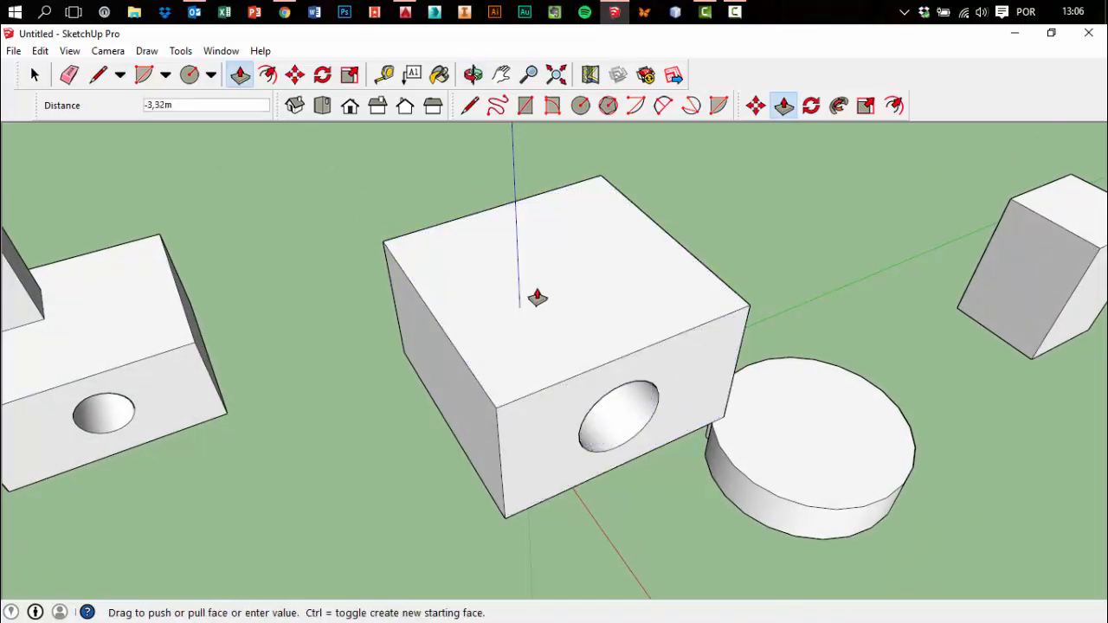
{"action": "left_click", "coordinate": [448, 229]}
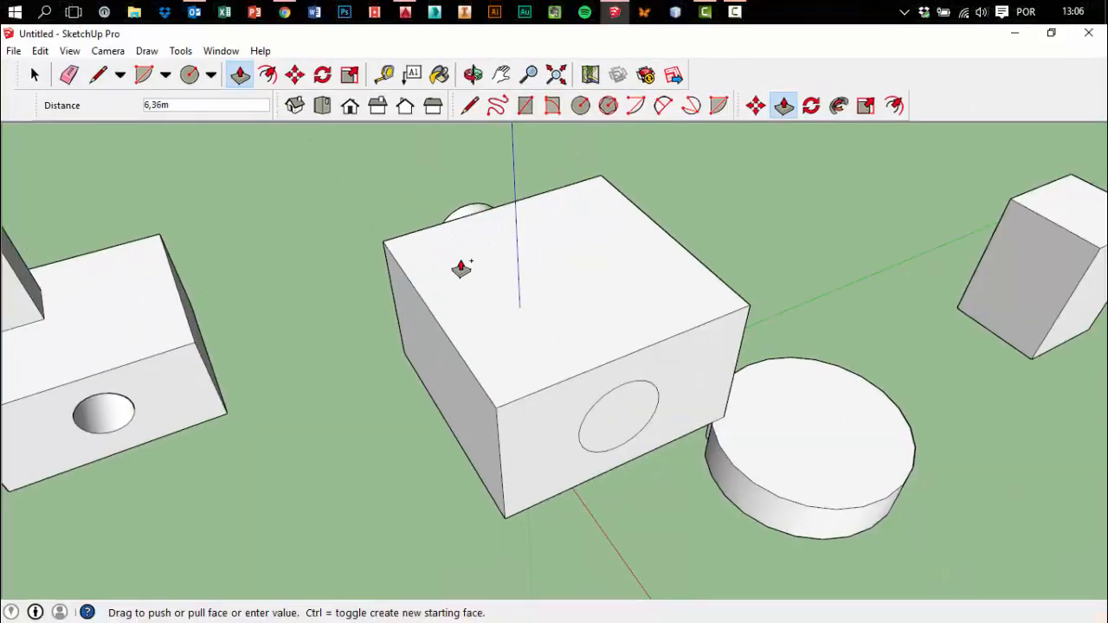
{"action": "left_click", "coordinate": [470, 222]}
{"action": "middle_click_drag", "start_coordinate": [341, 388], "coordinate": [240, 459]}
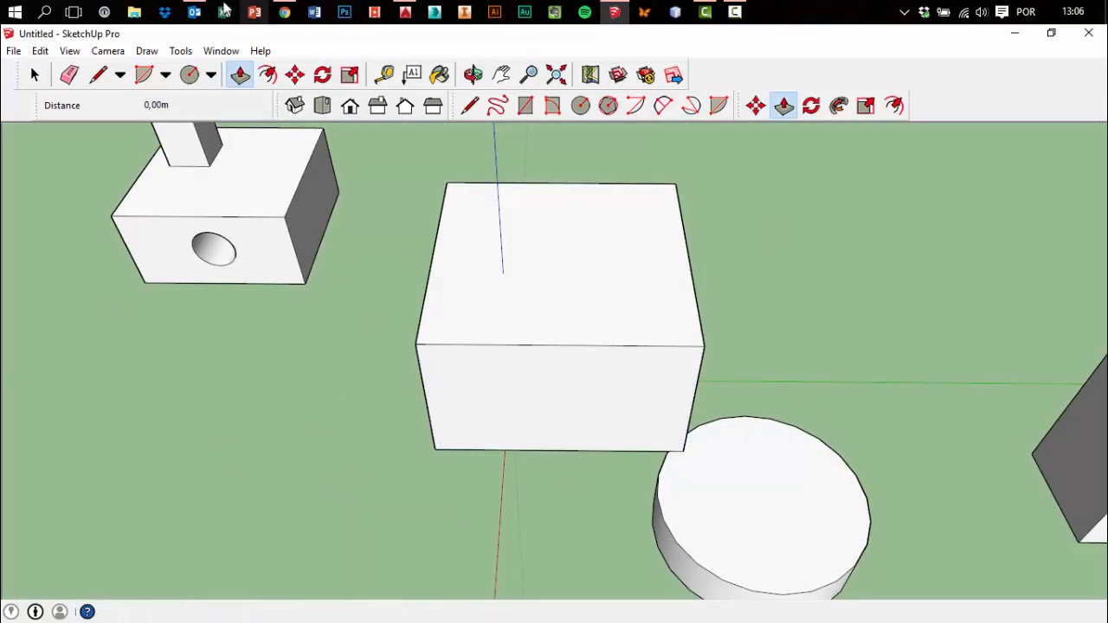
Draw a circle with a radius of about 0.96 m near the middle of the larger box's blank front face
{"action": "left_click", "coordinate": [189, 74]}
{"action": "left_click", "coordinate": [566, 402]}
{"action": "left_click", "coordinate": [615, 407]}
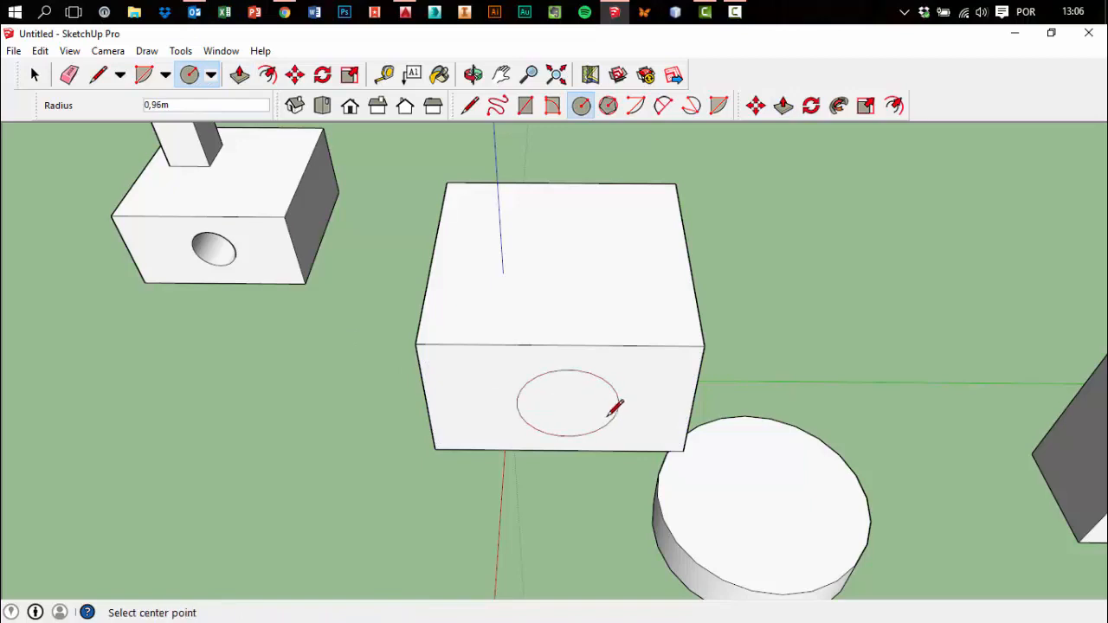
Push the new circle through the larger box as far as its back edge to cut a through hole
{"action": "left_click", "coordinate": [240, 75]}
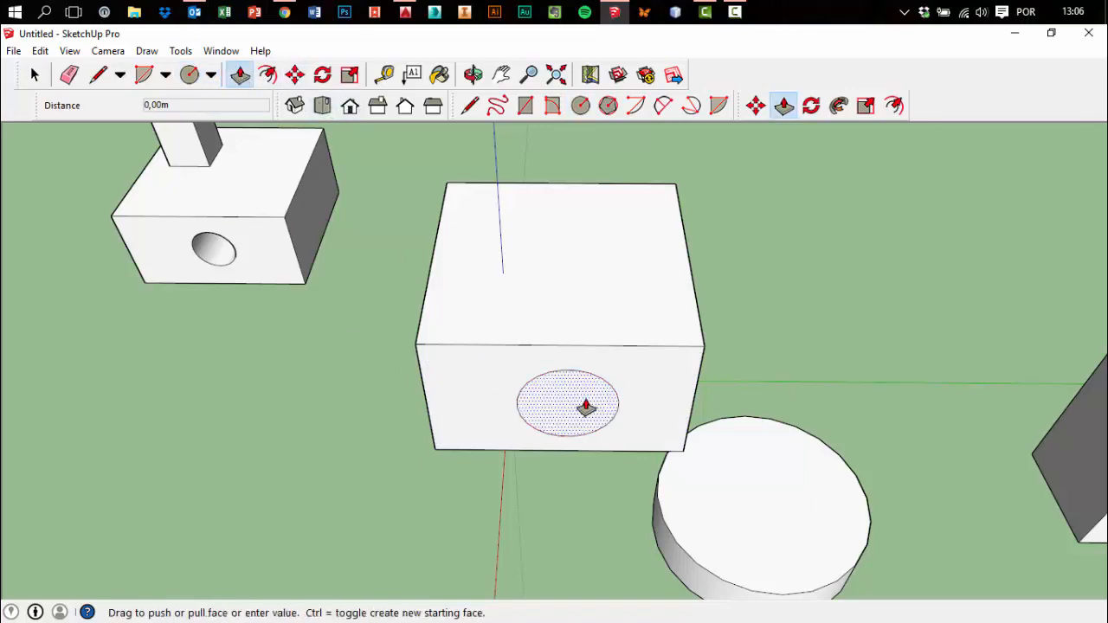
{"action": "left_click", "coordinate": [585, 407]}
{"action": "left_click", "coordinate": [615, 191]}
{"action": "middle_click_drag", "start_coordinate": [615, 190], "coordinate": [638, 494]}
Select all the boxes, the column and the cylinder in the model and delete them
{"action": "left_click", "coordinate": [35, 75]}
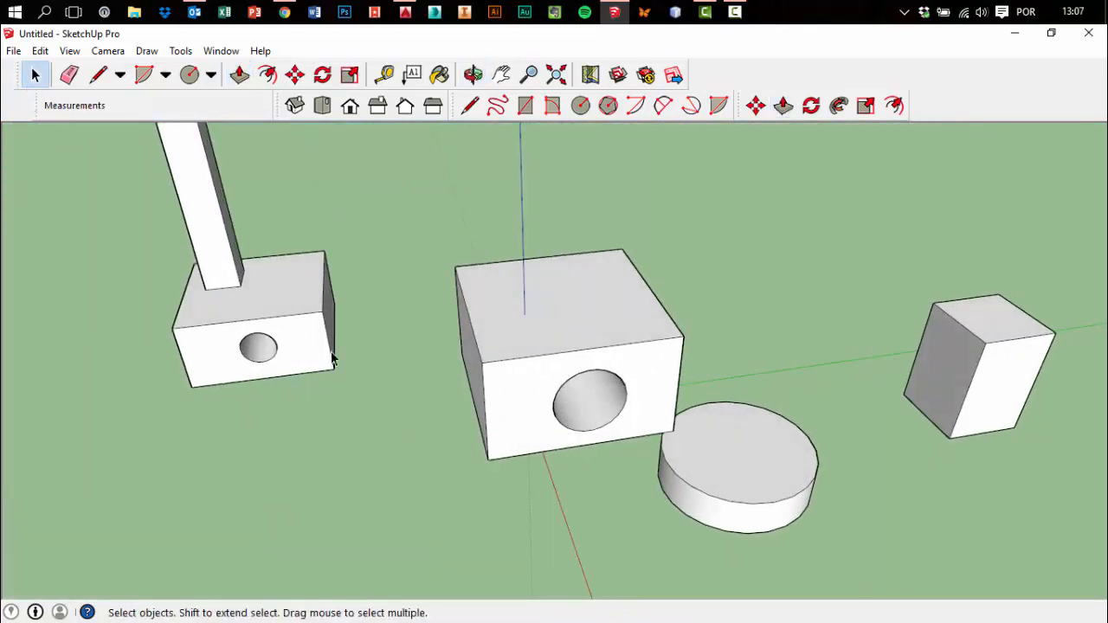
{"action": "scroll", "coordinate": [389, 372], "scroll_direction": "down", "scroll_amount": 4}
{"action": "middle_click_drag", "start_coordinate": [712, 452], "coordinate": [712, 482]}
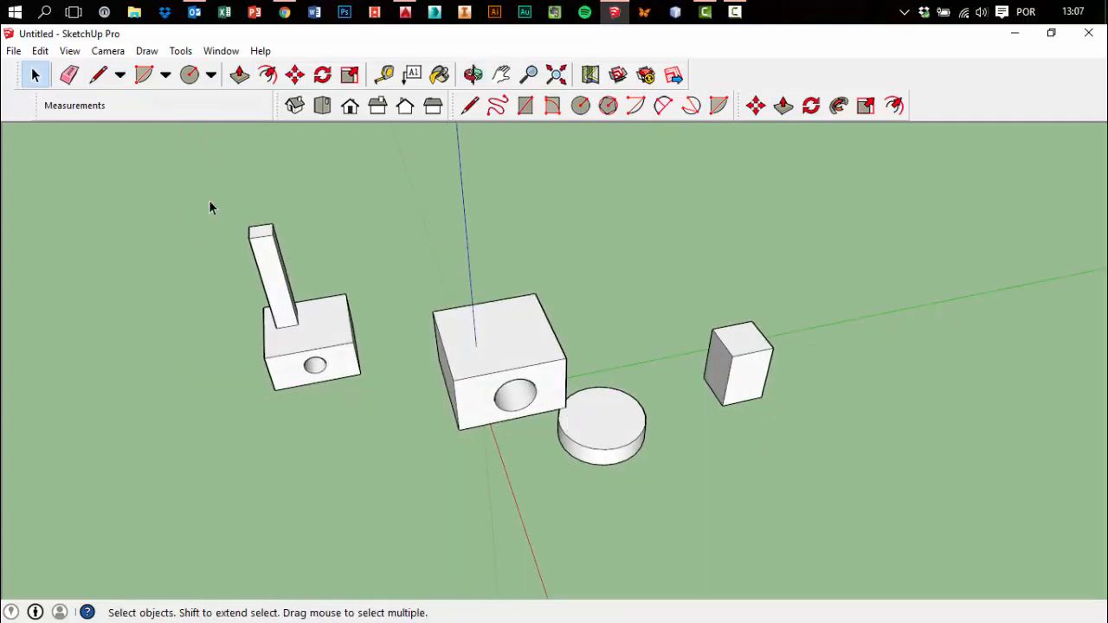
{"action": "left_click_drag", "start_coordinate": [120, 200], "coordinate": [820, 512]}
{"action": "key", "text": "Delete"}
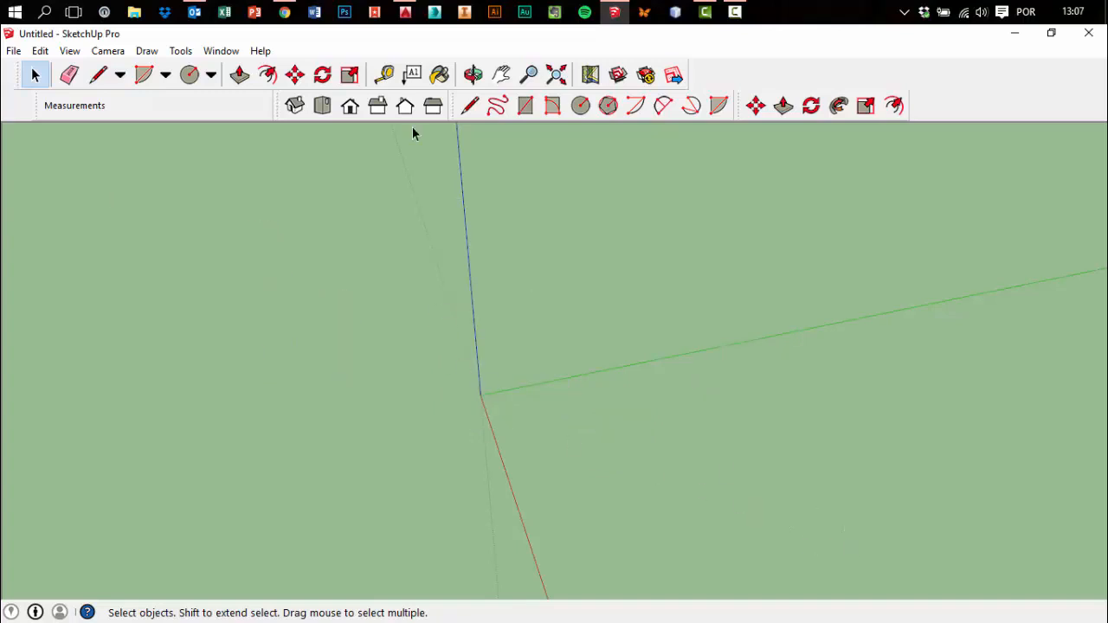
Draw a 5 by 5 m rectangle on the ground across the green axis, near the origin
{"action": "key", "text": "t"}
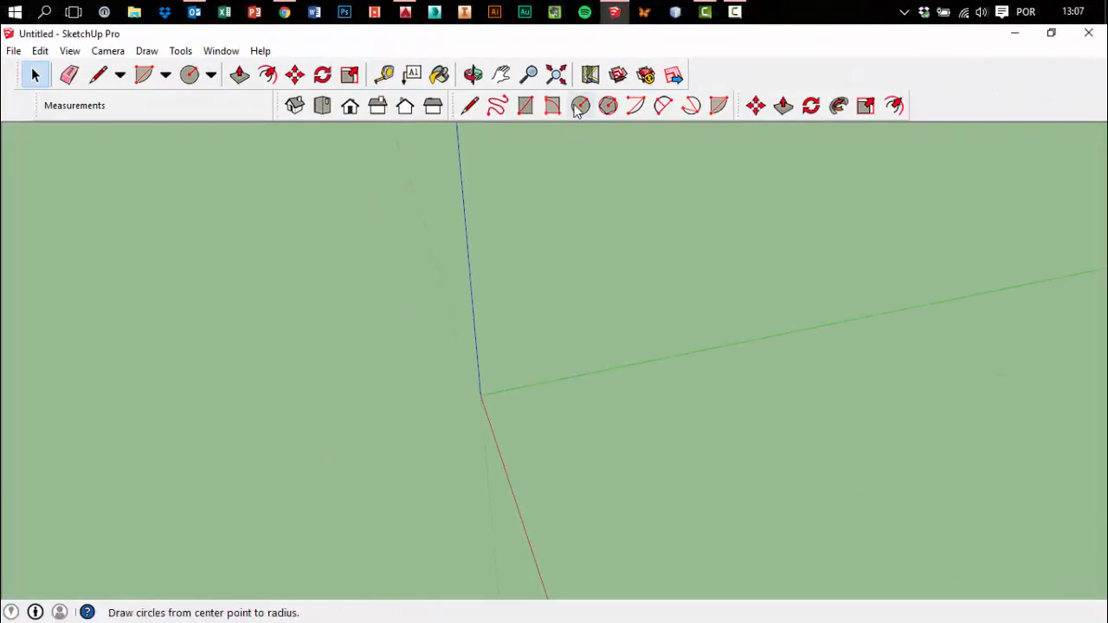
{"action": "left_click", "coordinate": [525, 104]}
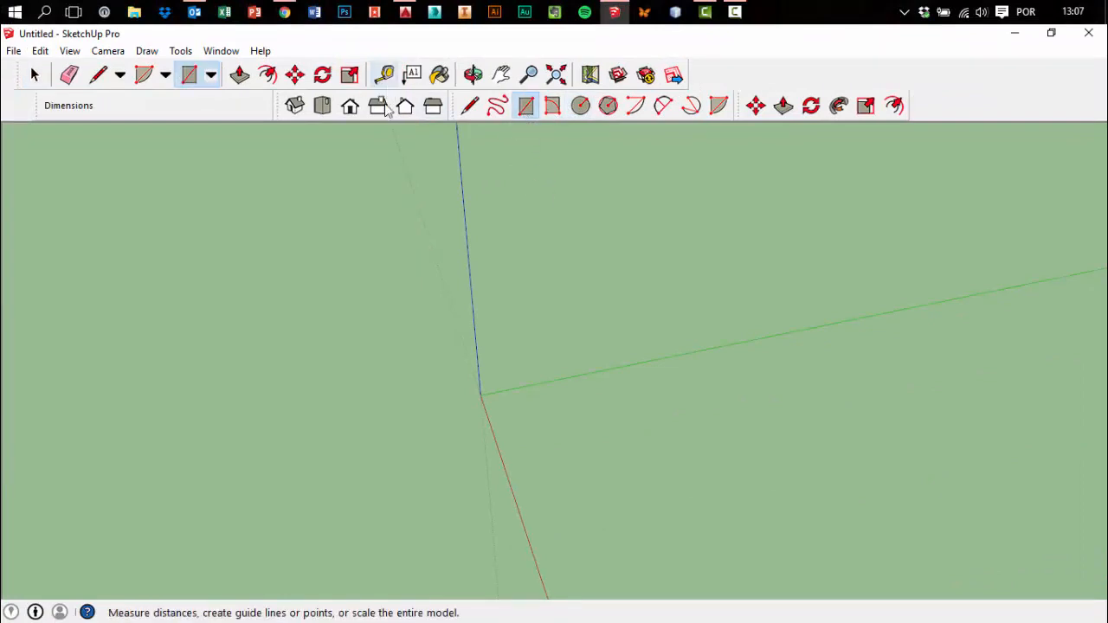
{"action": "left_click", "coordinate": [543, 344]}
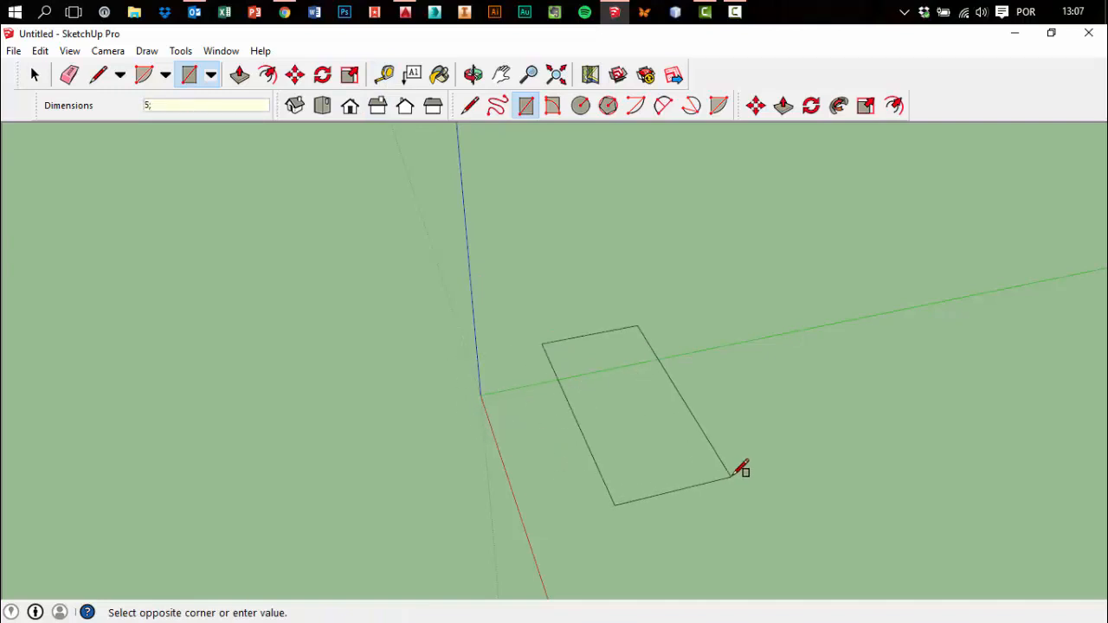
{"action": "key", "text": "Return"}
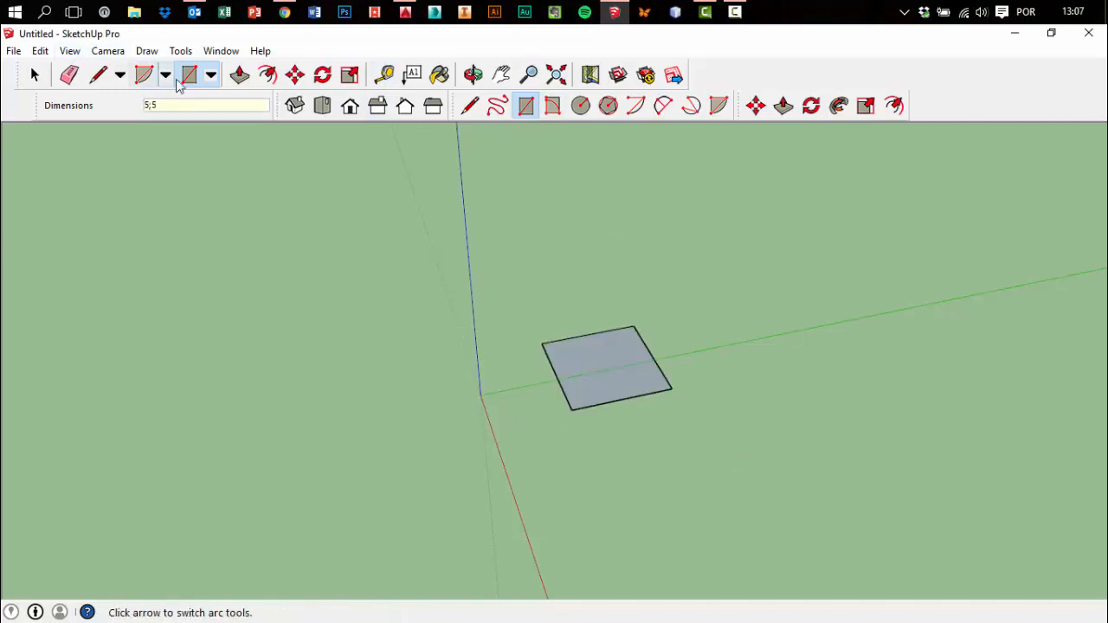
Extrude the 5 m square upward 5 m into a cube
{"action": "left_click", "coordinate": [240, 75]}
{"action": "left_click", "coordinate": [650, 390]}
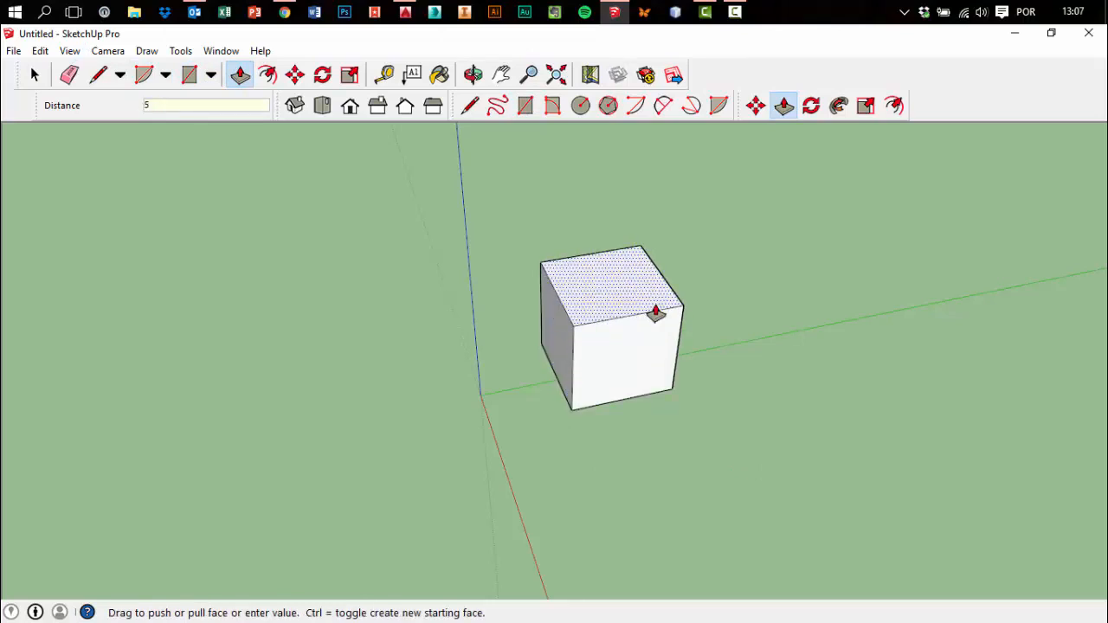
{"action": "type", "text": "5"}
{"action": "key", "text": "Return"}
Measure the front top edge of the cube from corner to corner with the Tape Measure
{"action": "middle_click_drag", "start_coordinate": [655, 311], "coordinate": [651, 363]}
{"action": "scroll", "coordinate": [649, 368], "scroll_direction": "up", "scroll_amount": 5}
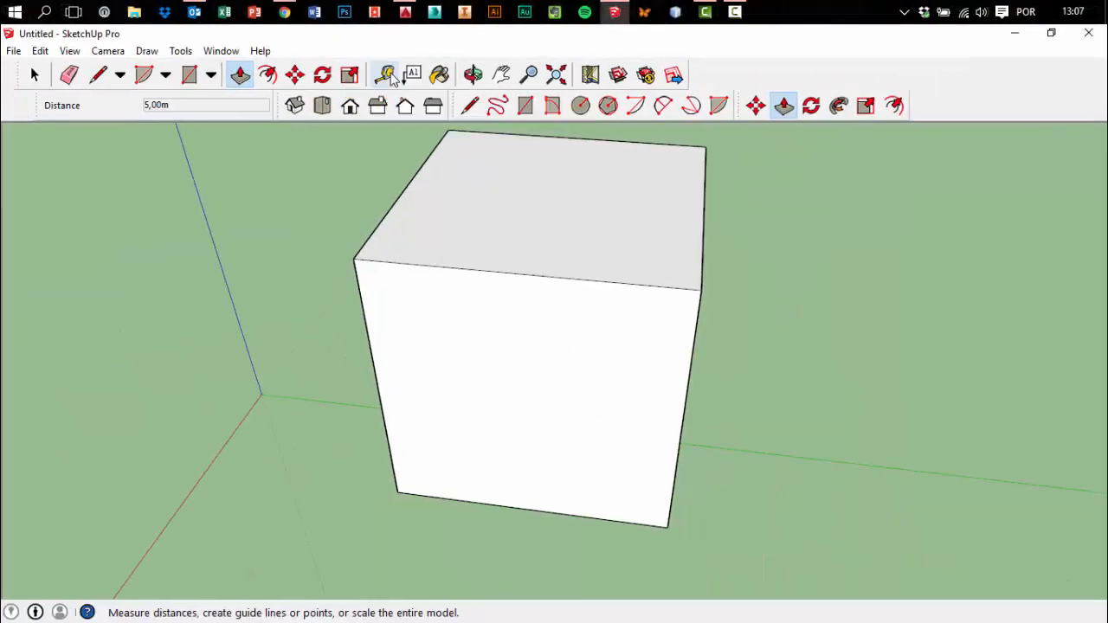
{"action": "left_click", "coordinate": [377, 80]}
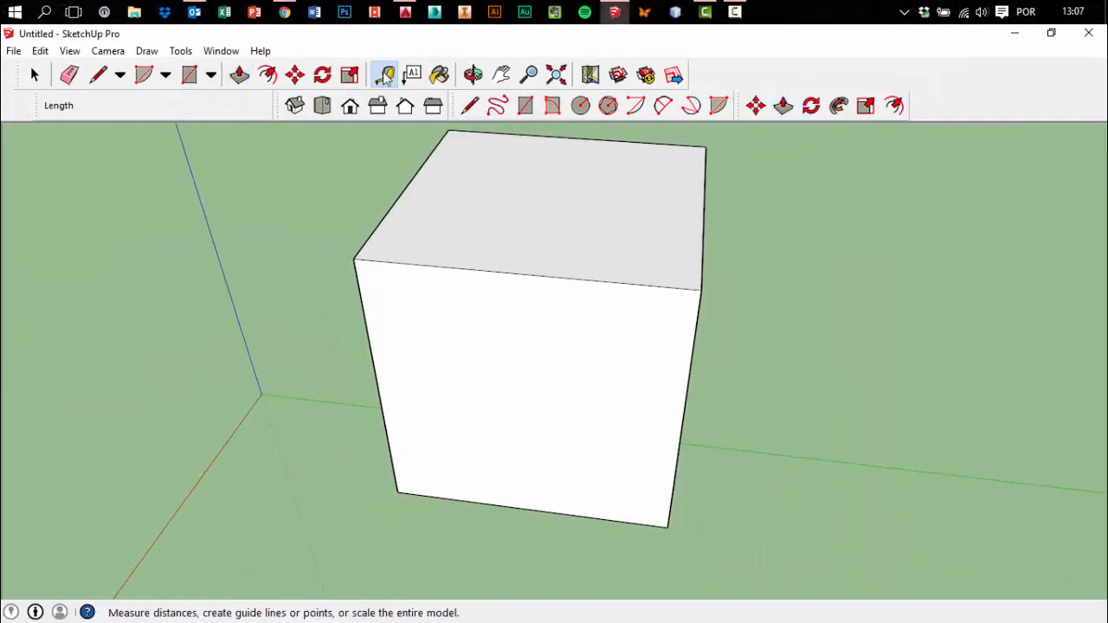
{"action": "middle_click_drag", "start_coordinate": [724, 369], "coordinate": [684, 348]}
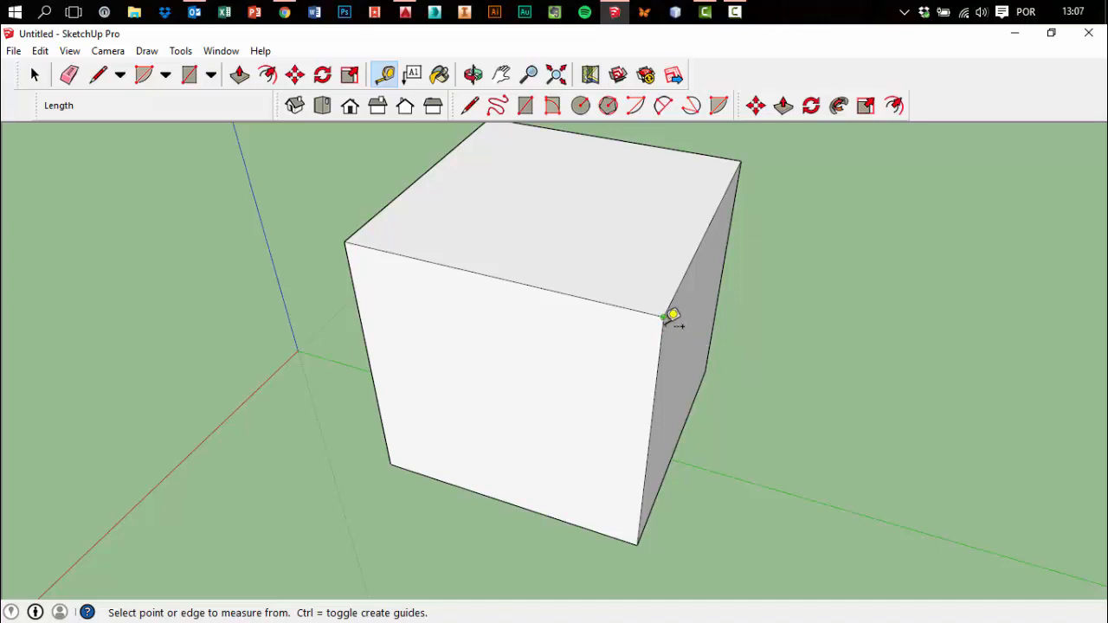
{"action": "left_click", "coordinate": [666, 317]}
{"action": "left_click", "coordinate": [349, 240]}
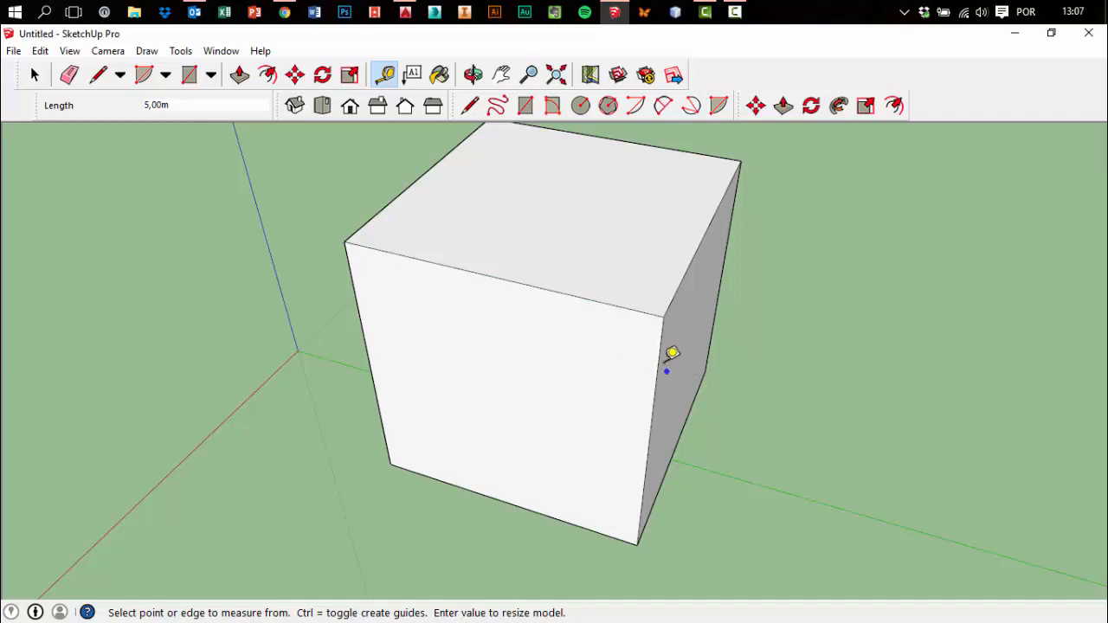
Create Tape Measure guides on the cube's front face, 1 m in from its vertical edge and 1 m below its top edge
{"action": "left_click", "coordinate": [659, 355]}
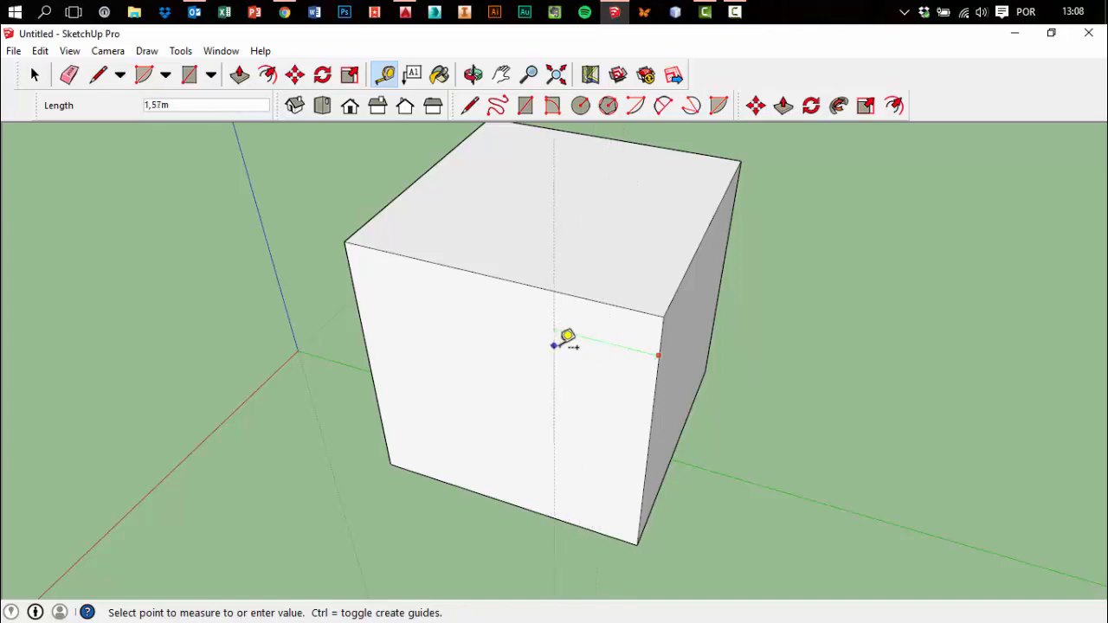
{"action": "type", "text": "1"}
{"action": "key", "text": "Return"}
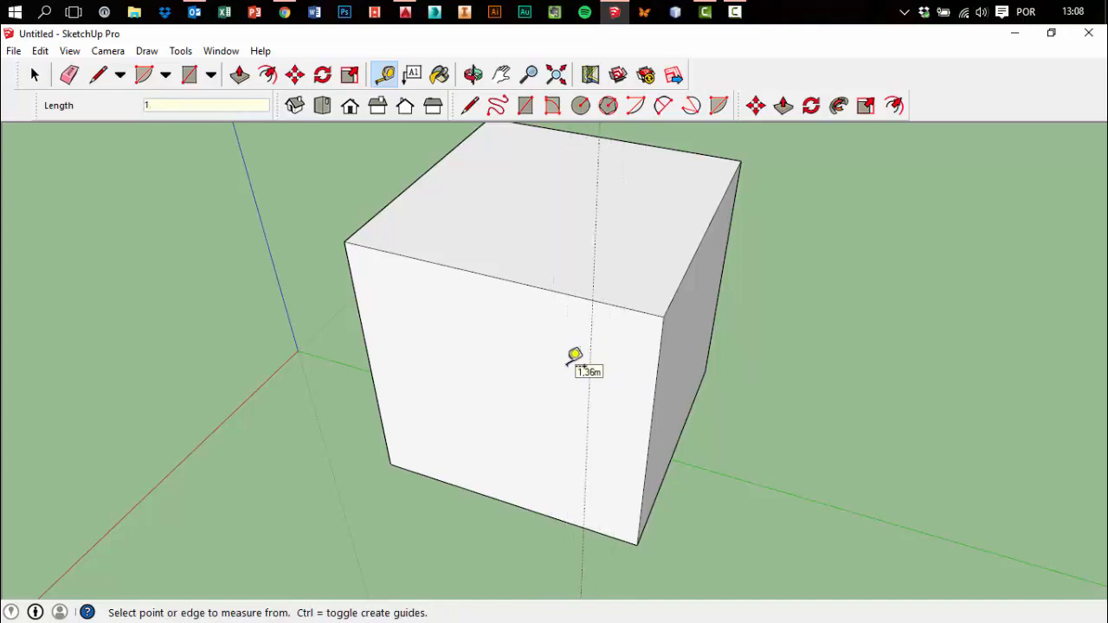
{"action": "left_click", "coordinate": [642, 309]}
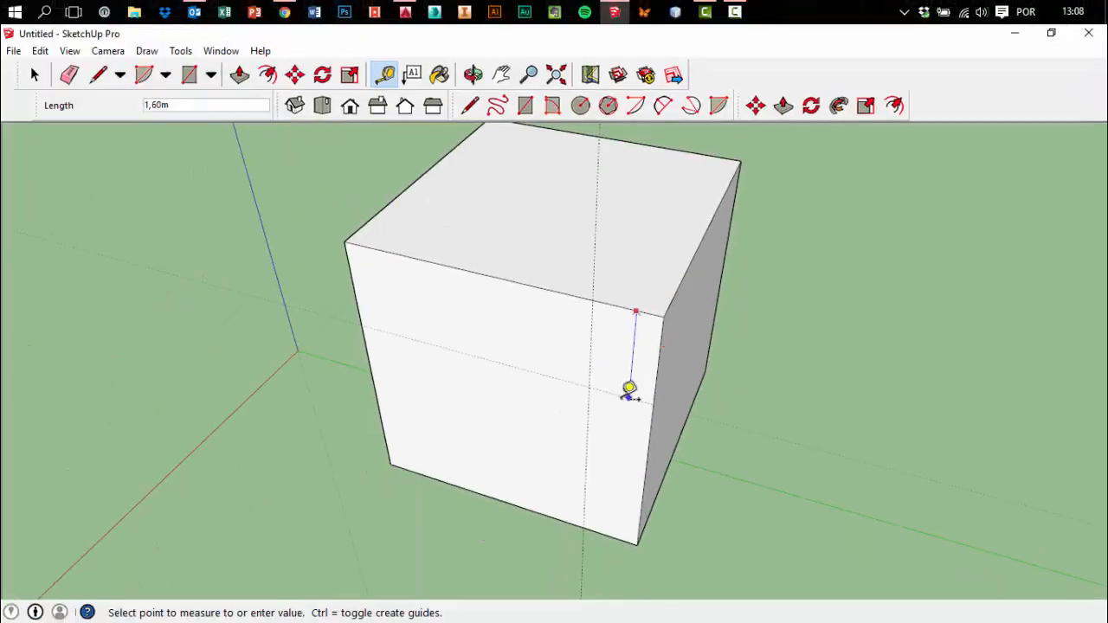
{"action": "left_click", "coordinate": [630, 390]}
{"action": "type", "text": "1"}
{"action": "middle_click_drag", "start_coordinate": [634, 383], "coordinate": [831, 414]}
{"action": "left_click", "coordinate": [470, 105]}
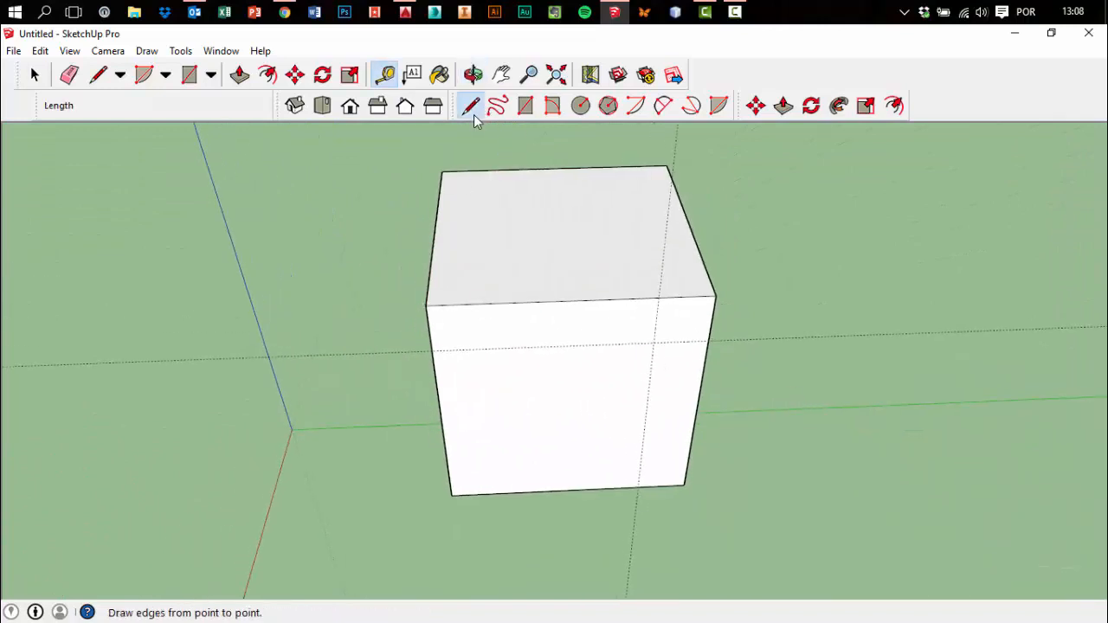
{"action": "scroll", "coordinate": [615, 268], "scroll_direction": "up", "scroll_amount": 2}
{"action": "left_click", "coordinate": [667, 367]}
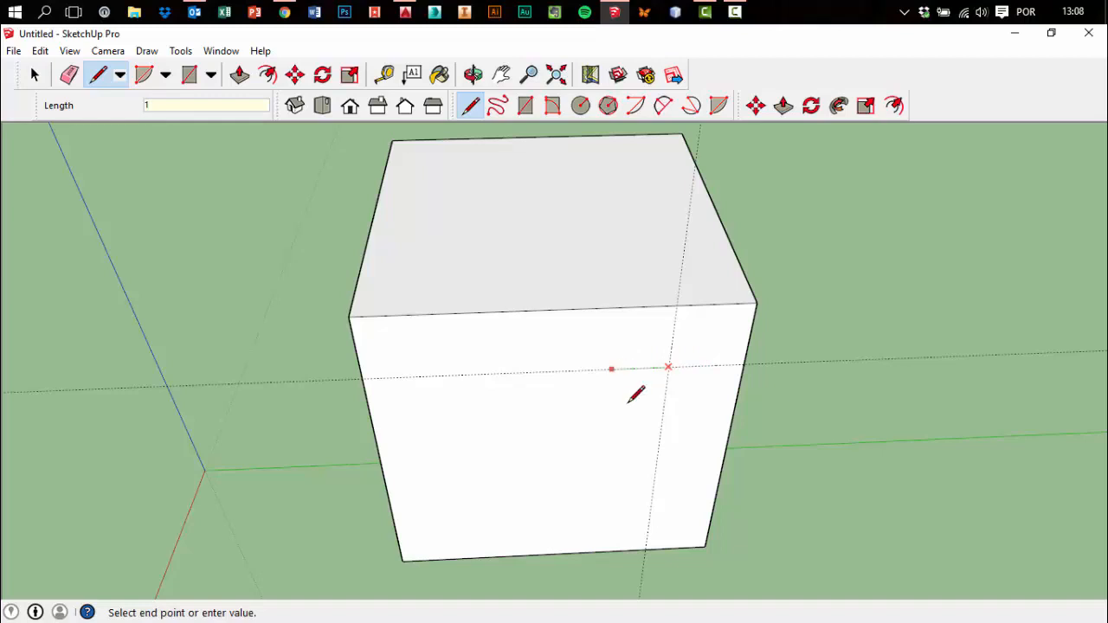
{"action": "key", "text": "Escape"}
{"action": "key", "text": "Escape"}
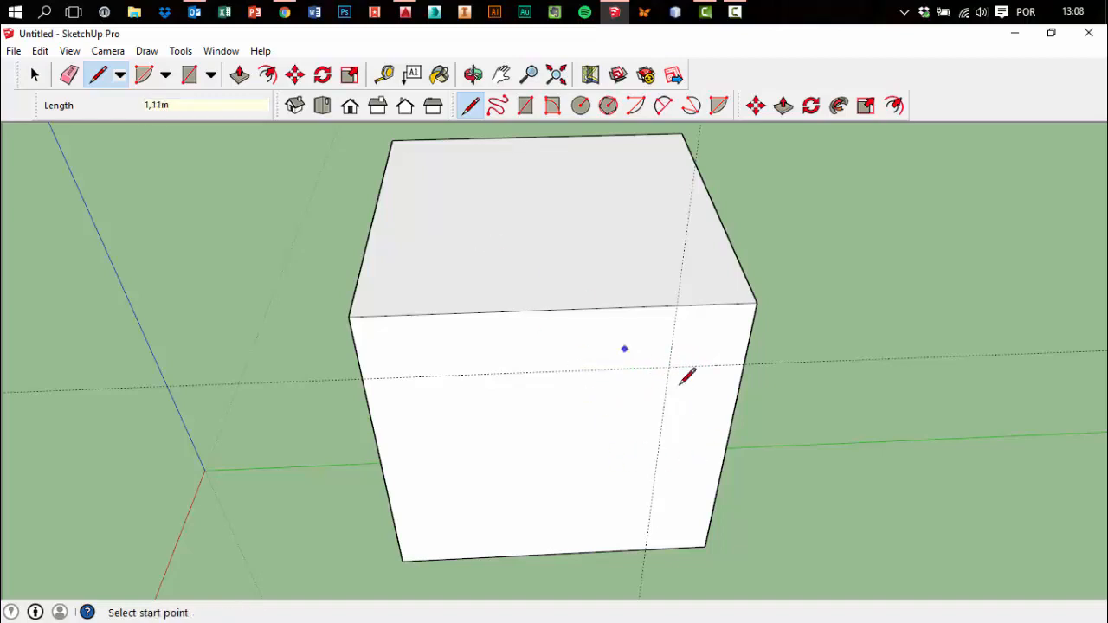
{"action": "left_click", "coordinate": [667, 368]}
{"action": "key", "text": "Escape"}
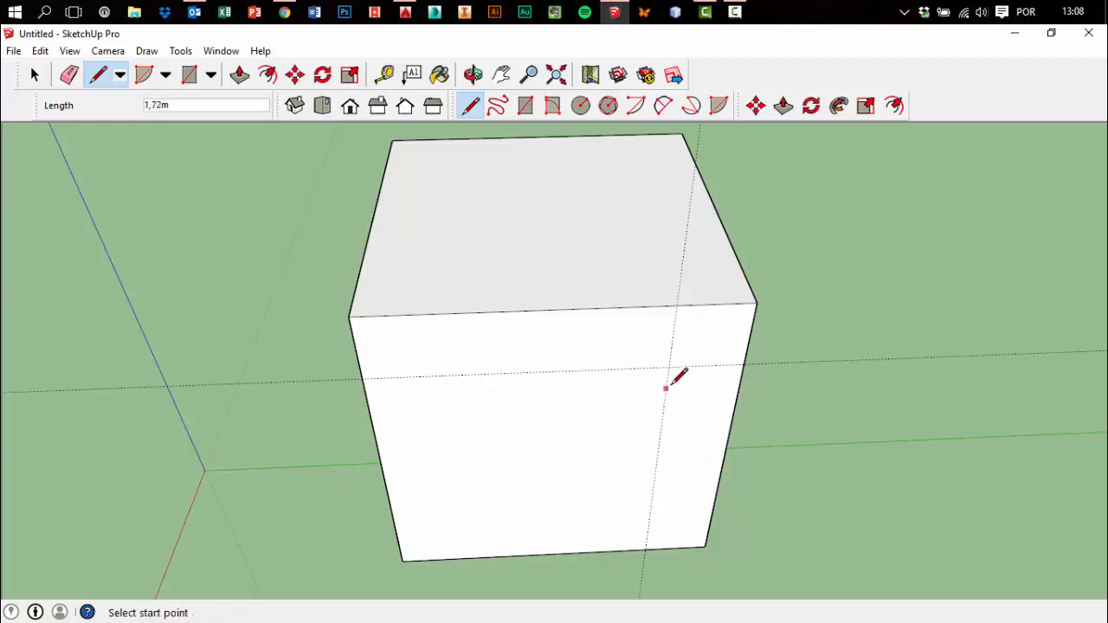
Draw a 1 by 1 m square with lines on the cube's front face, starting at the intersection of the guides
{"action": "left_click", "coordinate": [666, 368]}
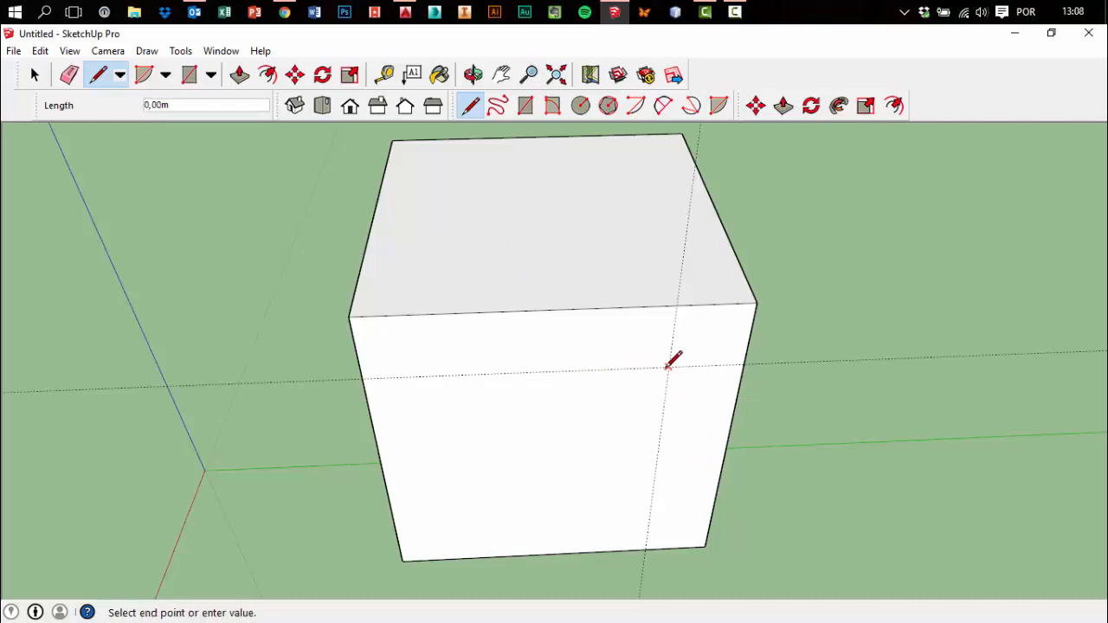
{"action": "left_click", "coordinate": [593, 371]}
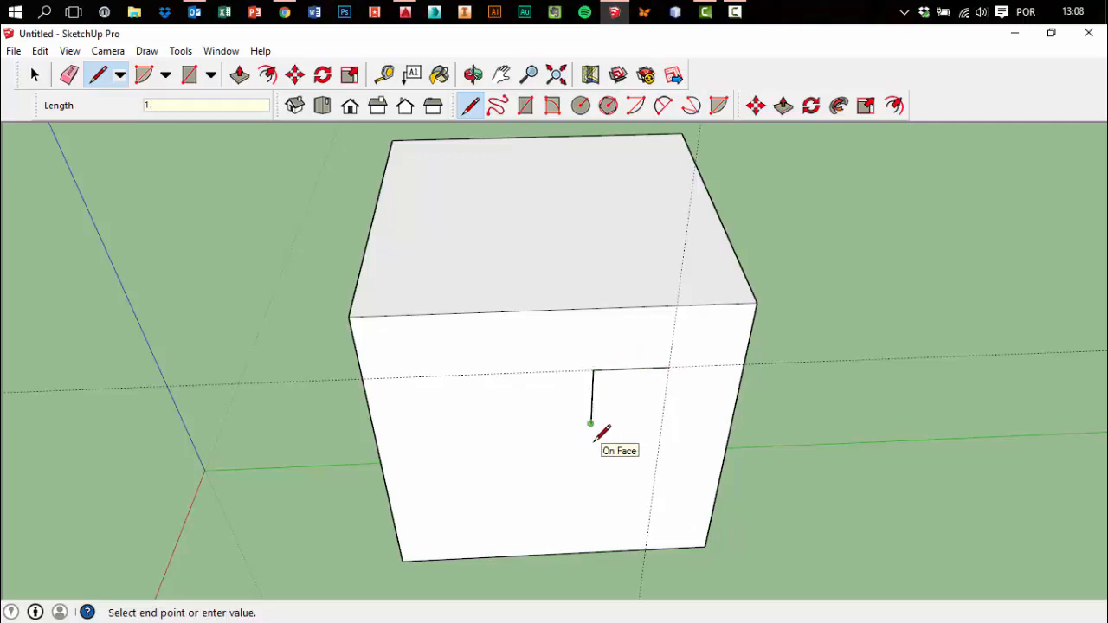
{"action": "type", "text": "1"}
{"action": "key", "text": "Return"}
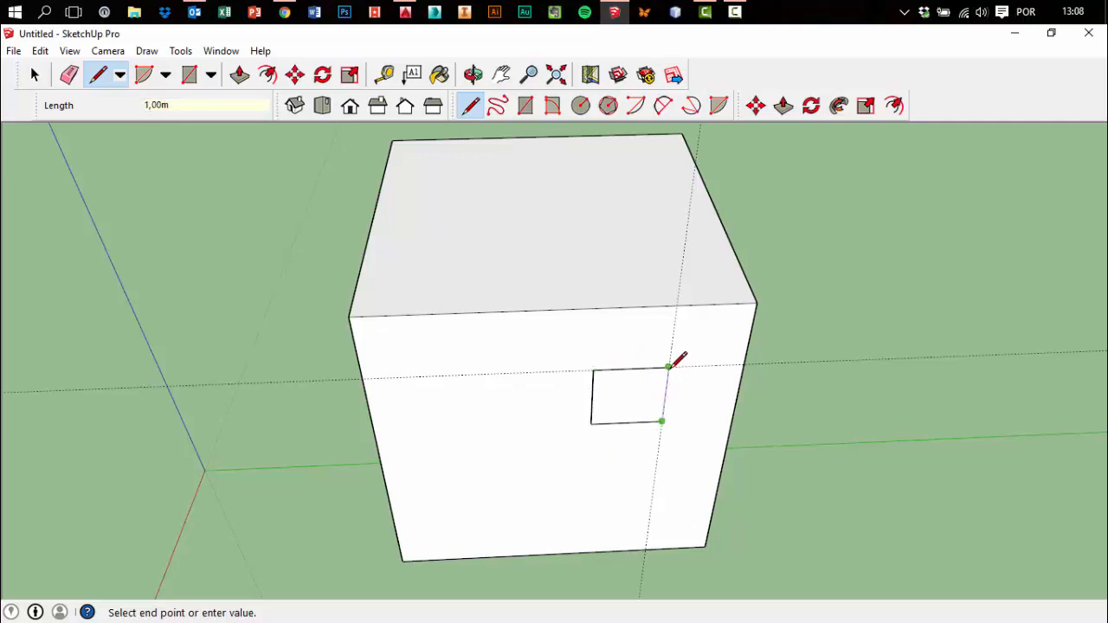
{"action": "left_click", "coordinate": [671, 365]}
Push the small square 5 m through the cube to its back edge to cut a through hole
{"action": "middle_click_drag", "start_coordinate": [984, 511], "coordinate": [761, 439]}
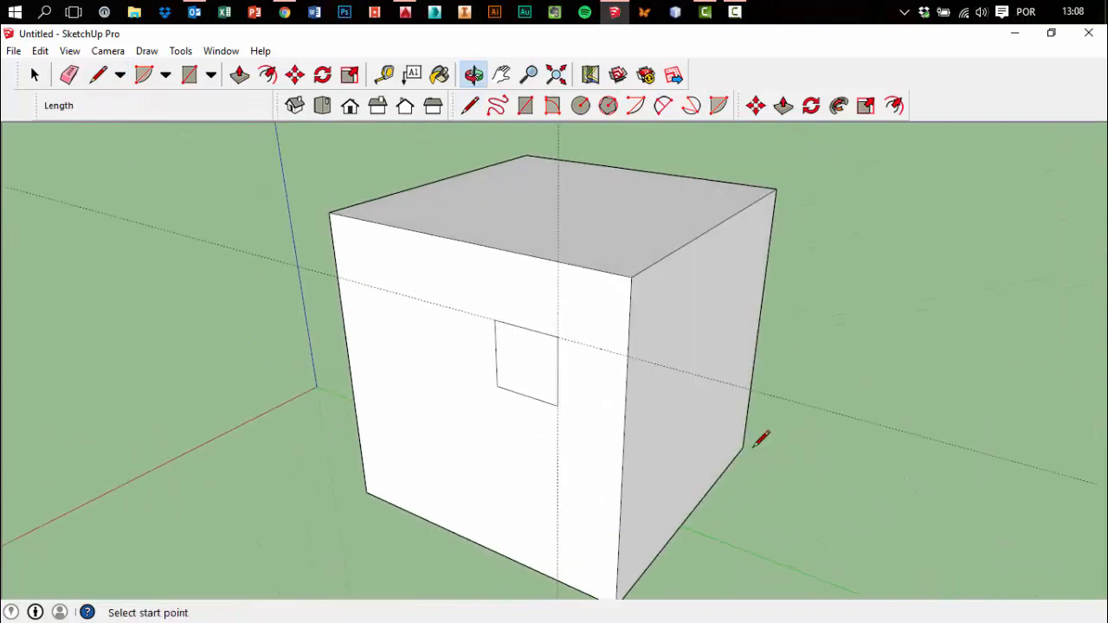
{"action": "left_click", "coordinate": [240, 74]}
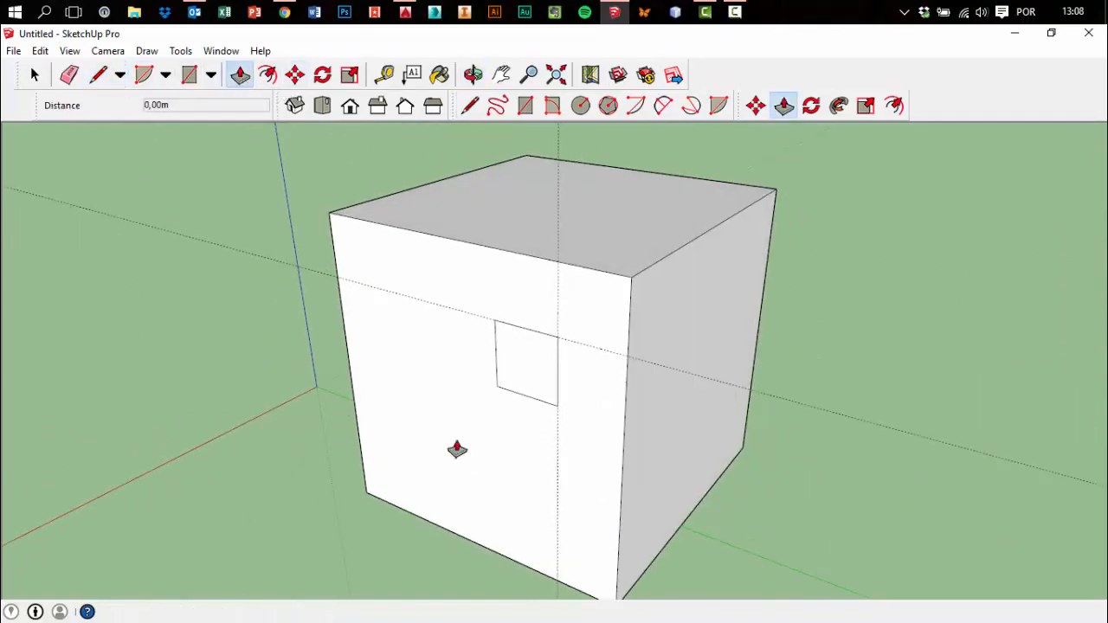
{"action": "left_click", "coordinate": [514, 384]}
{"action": "left_click", "coordinate": [729, 193]}
{"action": "middle_click_drag", "start_coordinate": [756, 254], "coordinate": [635, 502]}
{"action": "middle_click_drag", "start_coordinate": [153, 198], "coordinate": [630, 427]}
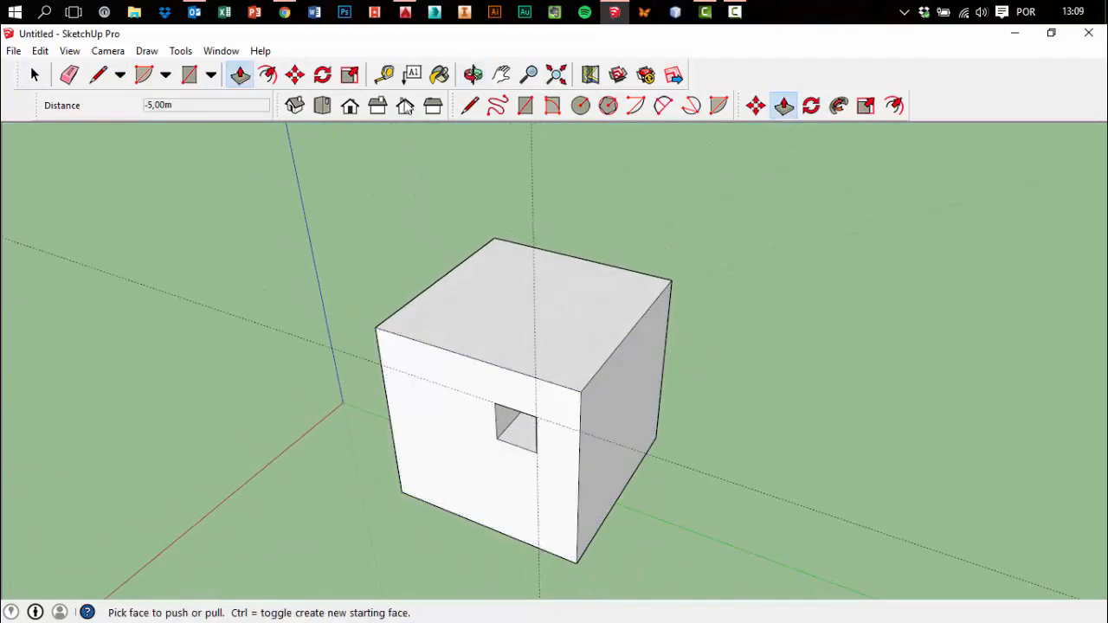
Draw a 3 by 2 m rectangle on the ground, away from the cube
{"action": "left_click", "coordinate": [385, 78]}
{"action": "middle_click_drag", "start_coordinate": [805, 403], "coordinate": [516, 369]}
{"action": "middle_click_drag", "start_coordinate": [761, 364], "coordinate": [573, 339]}
{"action": "scroll", "coordinate": [389, 355], "scroll_direction": "down", "scroll_amount": 3}
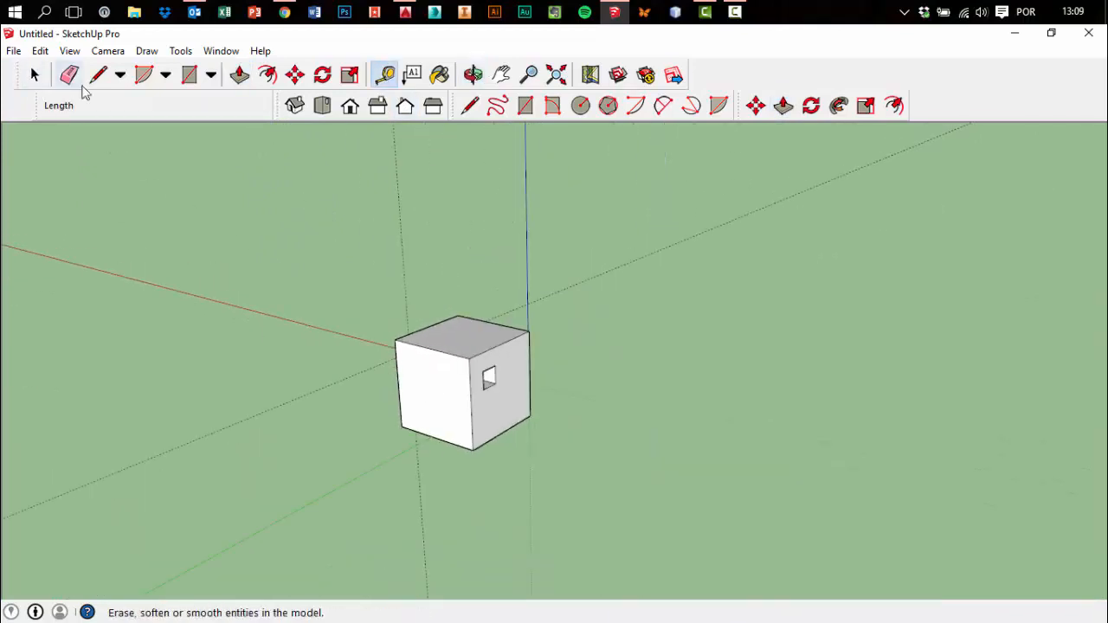
{"action": "left_click", "coordinate": [189, 76]}
{"action": "left_click", "coordinate": [797, 355]}
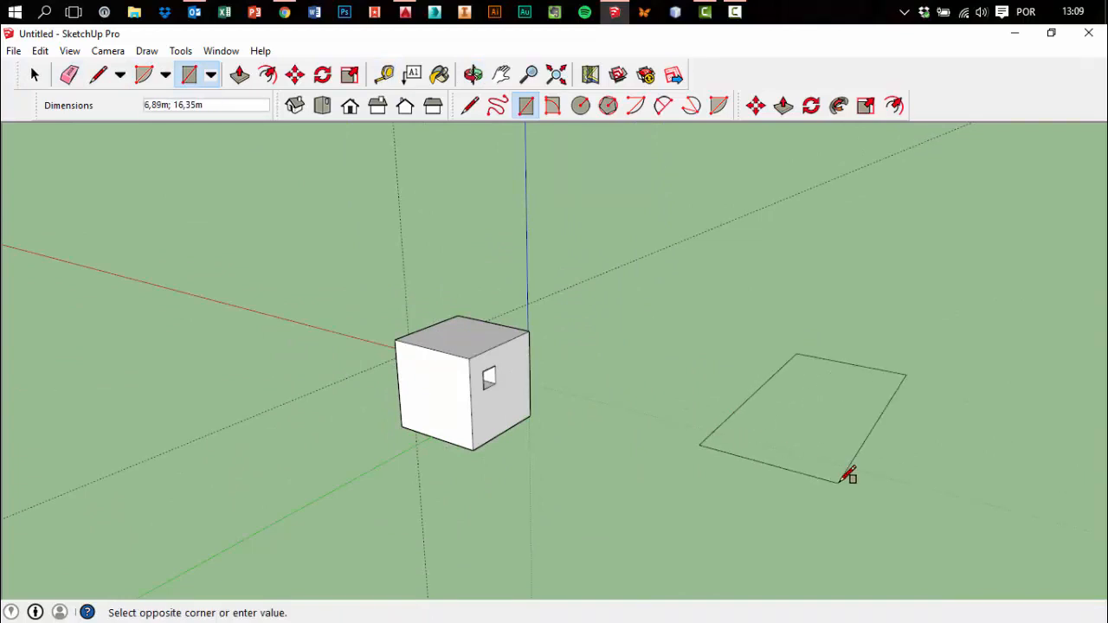
{"action": "type", "text": "3;2"}
{"action": "key", "text": "Return"}
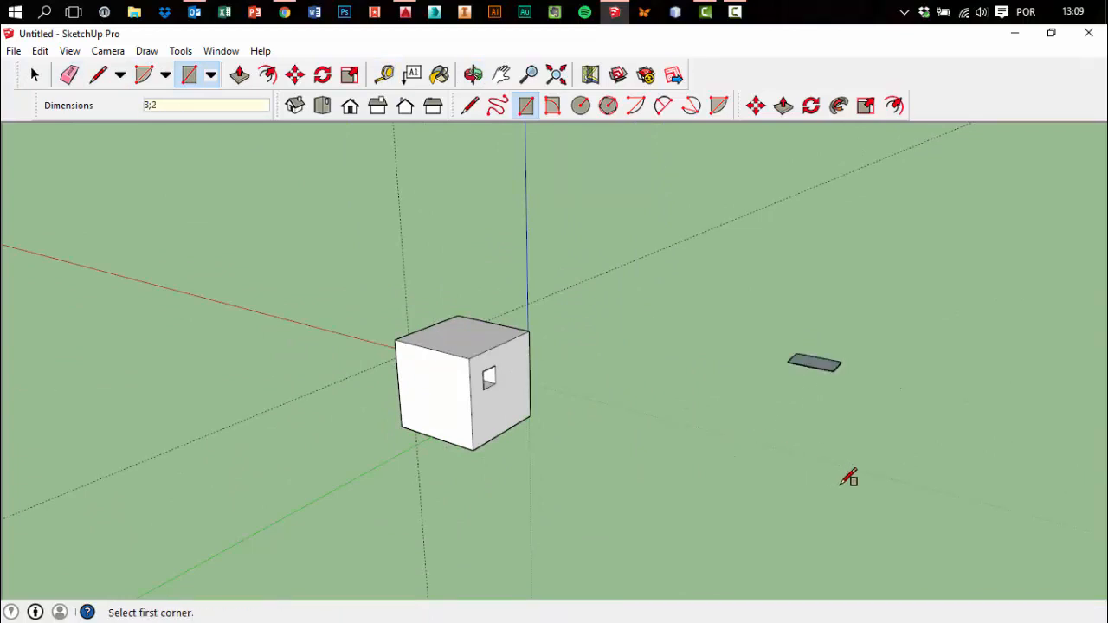
Create a guide across the rectangle, 1.5 m in from one of its short edges
{"action": "scroll", "coordinate": [848, 414], "scroll_direction": "up", "scroll_amount": 10}
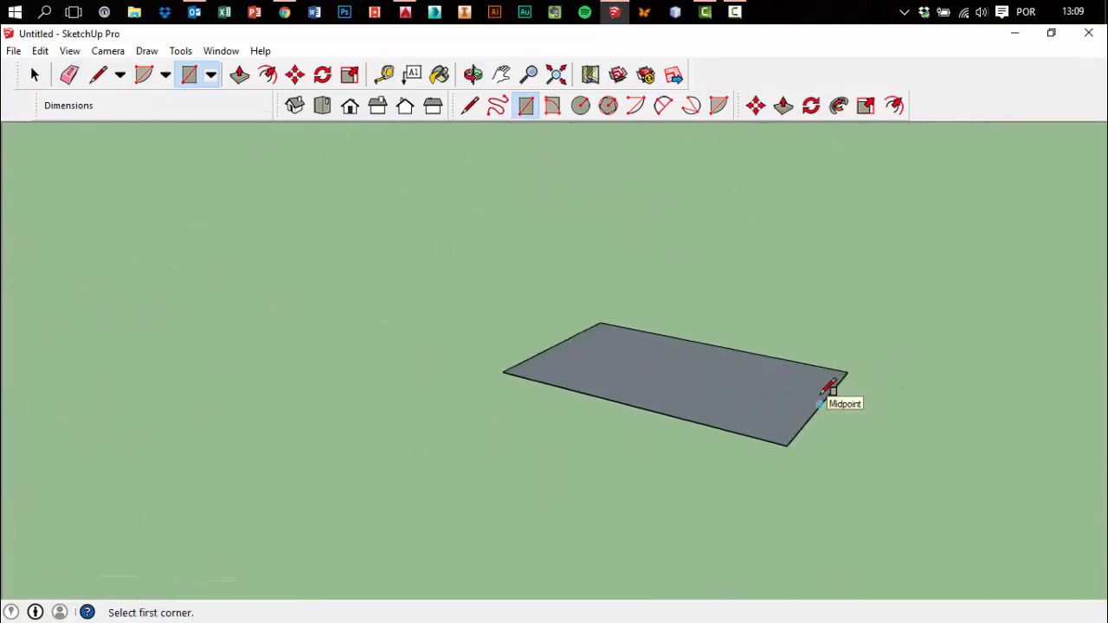
{"action": "middle_click_drag", "start_coordinate": [796, 456], "coordinate": [793, 484]}
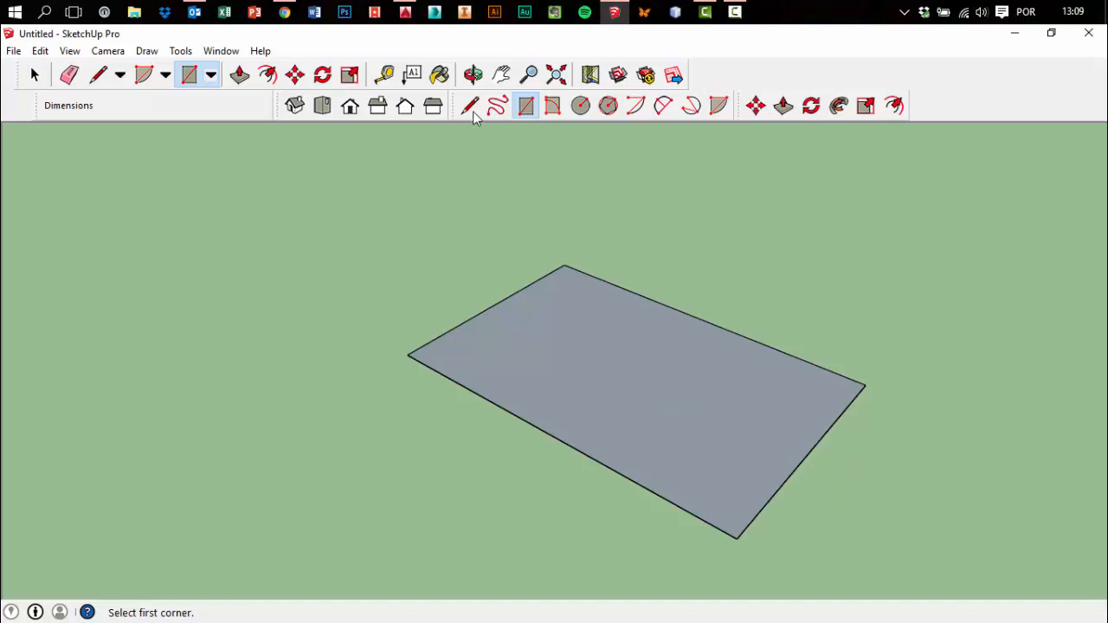
{"action": "left_click", "coordinate": [385, 74]}
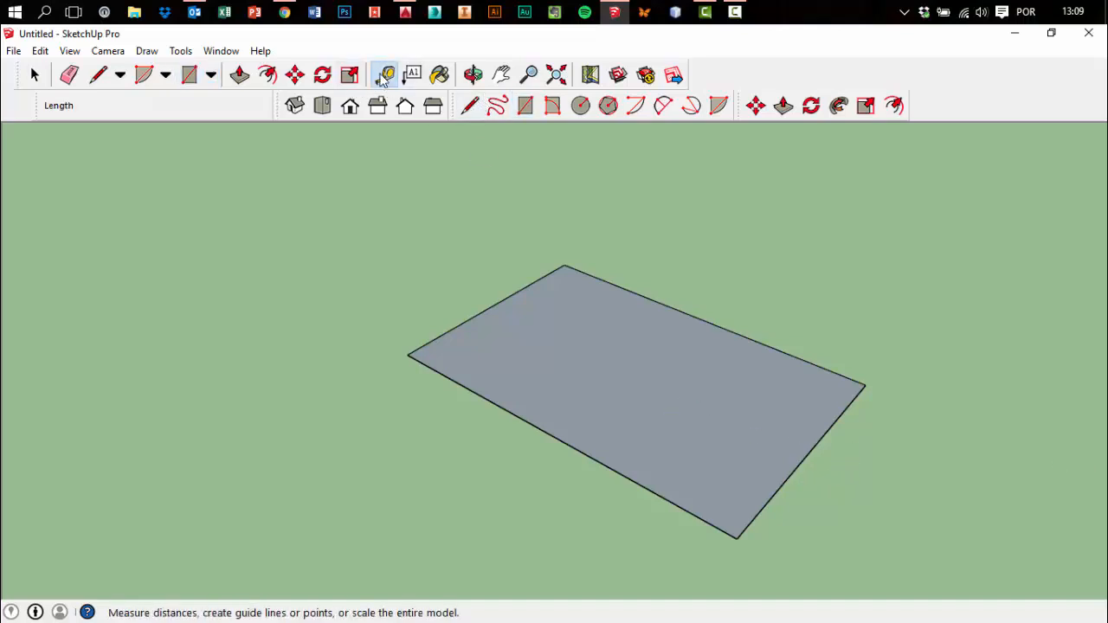
{"action": "left_click", "coordinate": [844, 408]}
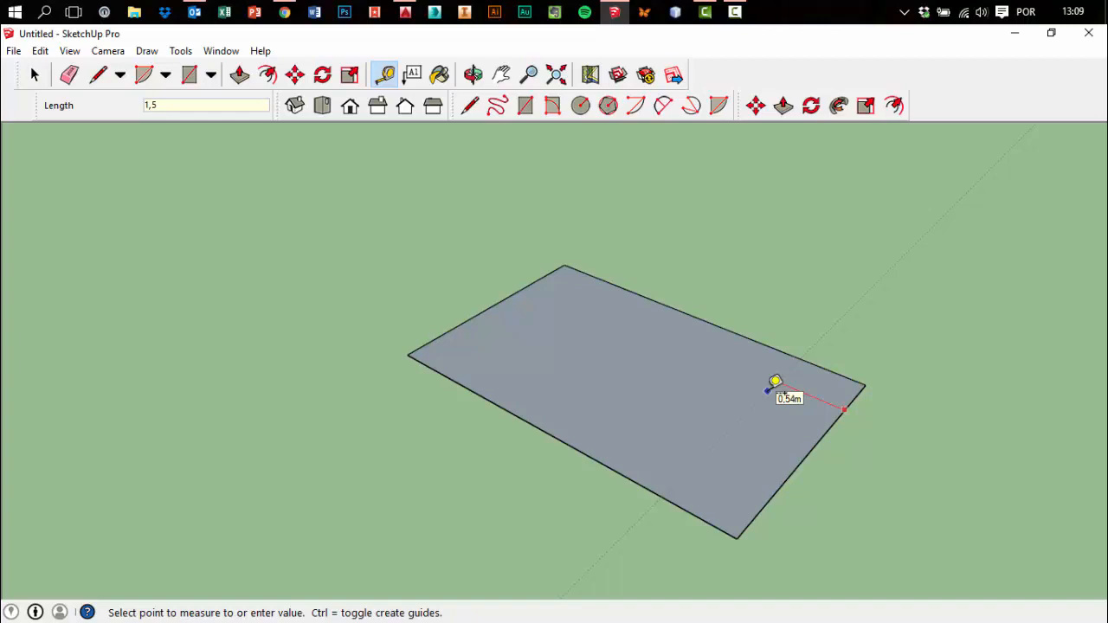
{"action": "key", "text": "Return"}
Add a second parallel guide across the rectangle, 0.5 m in from a short edge
{"action": "middle_click_drag", "start_coordinate": [775, 381], "coordinate": [703, 356]}
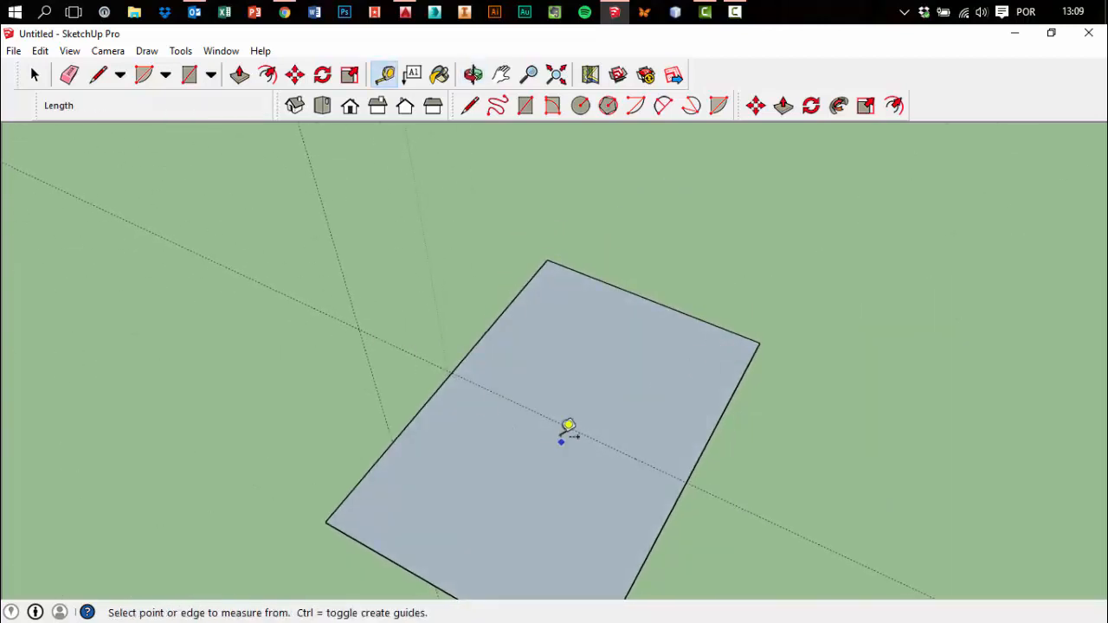
{"action": "scroll", "coordinate": [791, 407], "scroll_direction": "down", "scroll_amount": 3}
{"action": "middle_click_drag", "start_coordinate": [790, 407], "coordinate": [462, 438]}
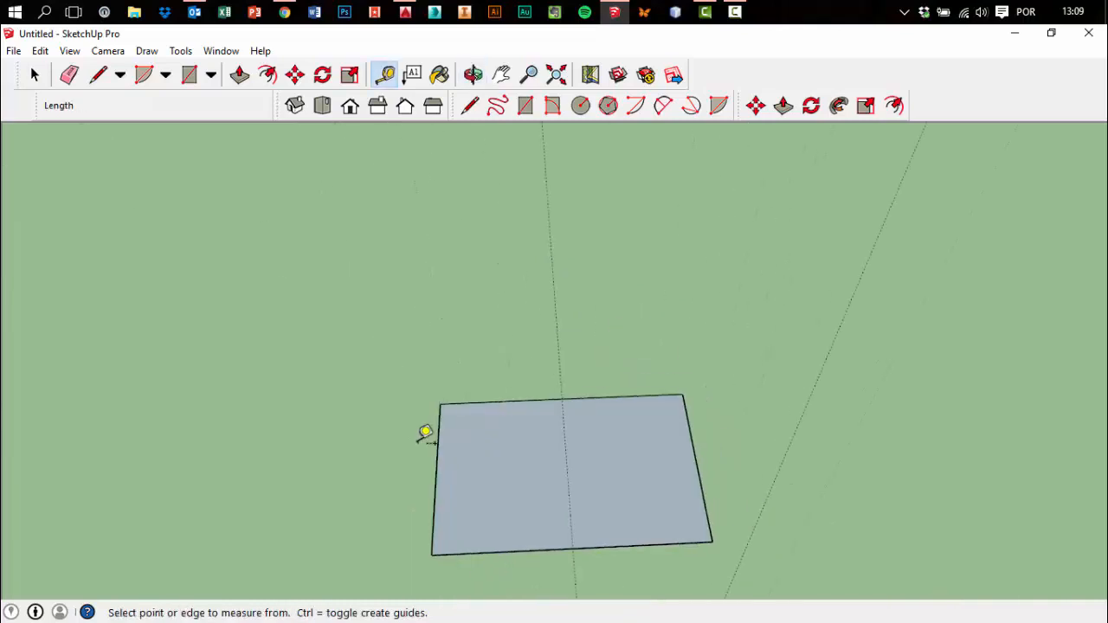
{"action": "left_click", "coordinate": [438, 440]}
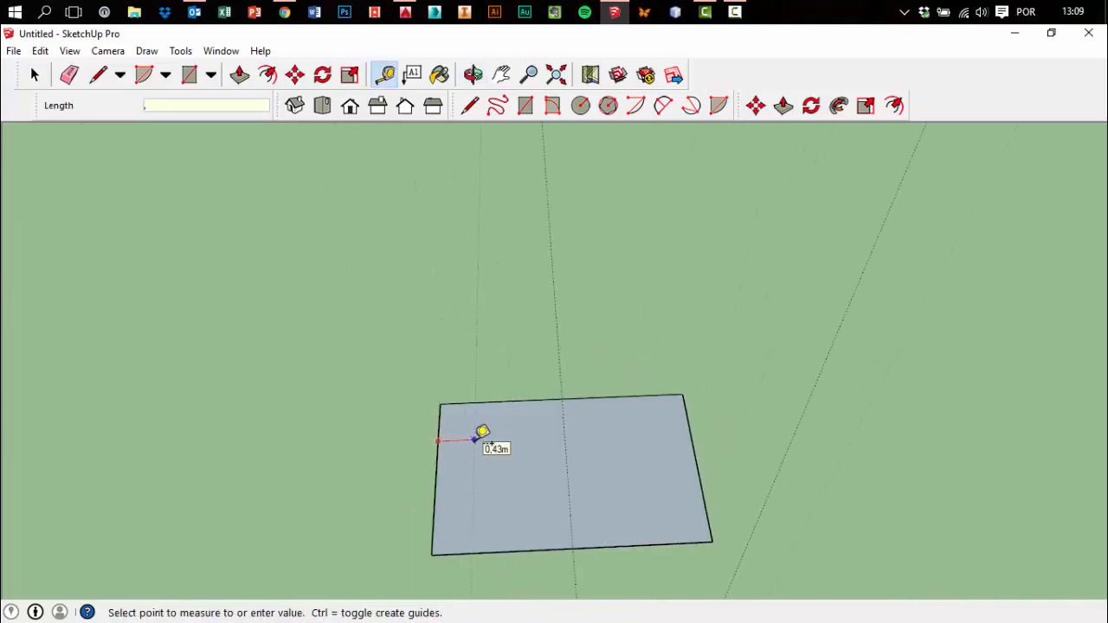
{"action": "type", "text": ",5"}
{"action": "key", "text": "Return"}
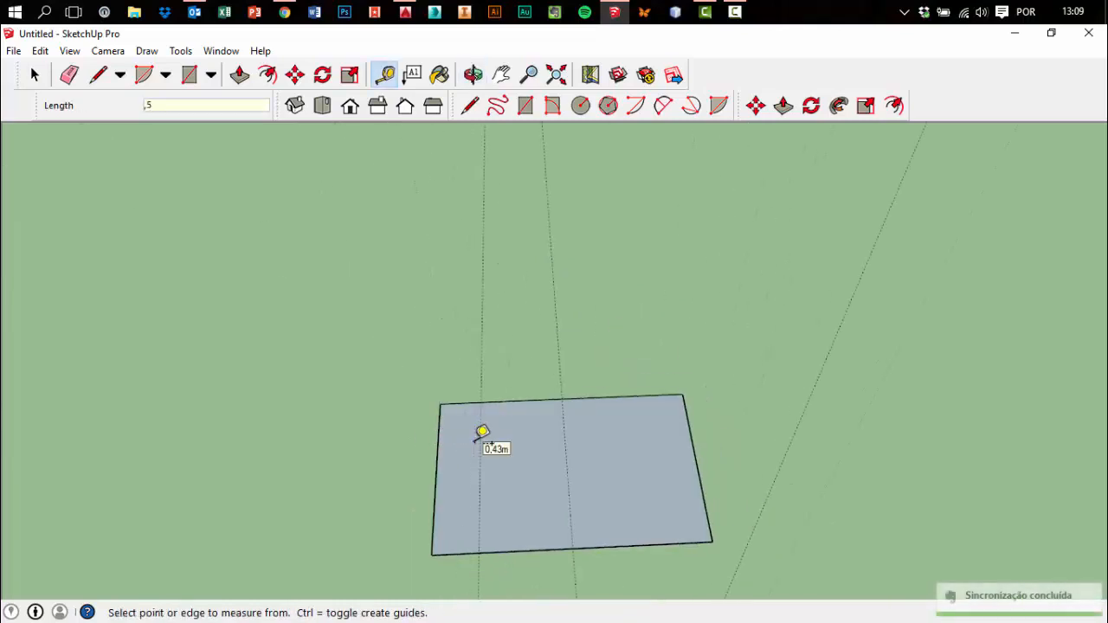
Draw two lines along the guides from one long edge of the rectangle to the other
{"action": "left_click", "coordinate": [471, 104]}
{"action": "left_click", "coordinate": [562, 400]}
{"action": "left_click", "coordinate": [571, 547]}
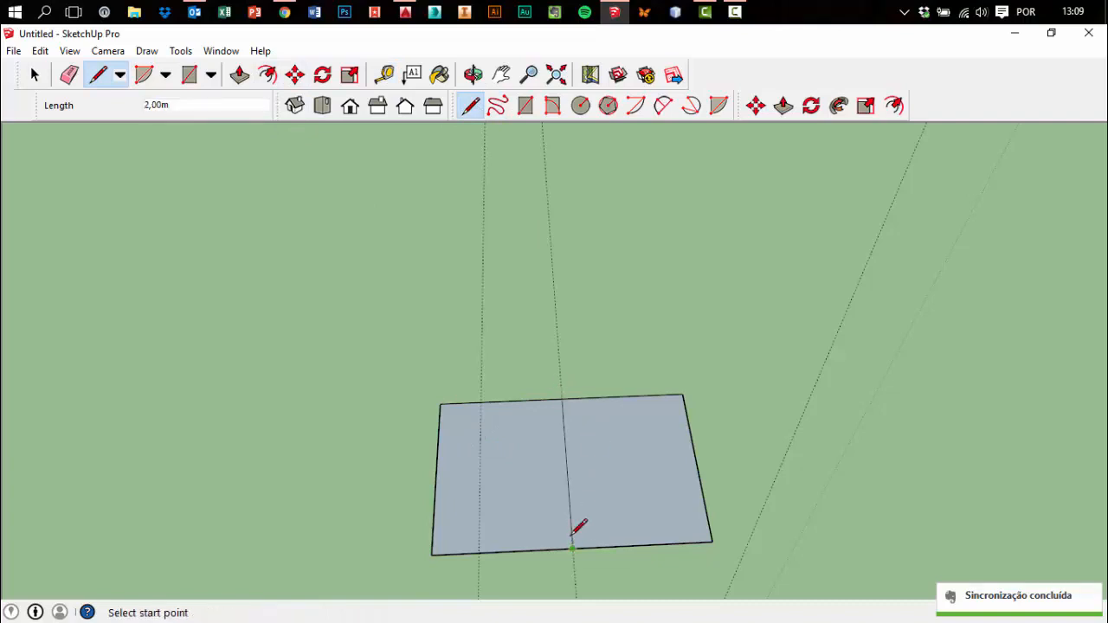
{"action": "left_click", "coordinate": [487, 407]}
{"action": "key", "text": "Escape"}
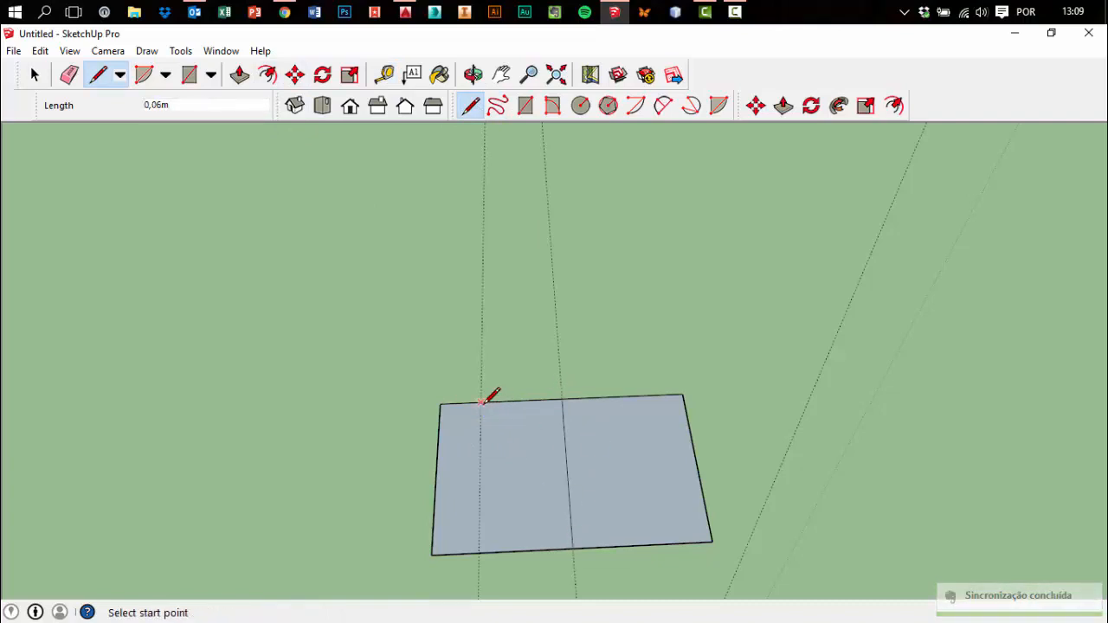
{"action": "left_click", "coordinate": [481, 402]}
{"action": "left_click", "coordinate": [485, 537]}
Draw a short separate line along each of the two guides, just outside the rectangle's long edge
{"action": "mouse_move", "coordinate": [485, 537]}
{"action": "middle_mouse_down"}
{"action": "mouse_move", "coordinate": [470, 487]}
{"action": "mouse_move", "coordinate": [497, 429]}
{"action": "mouse_move", "coordinate": [497, 359]}
{"action": "middle_mouse_up"}
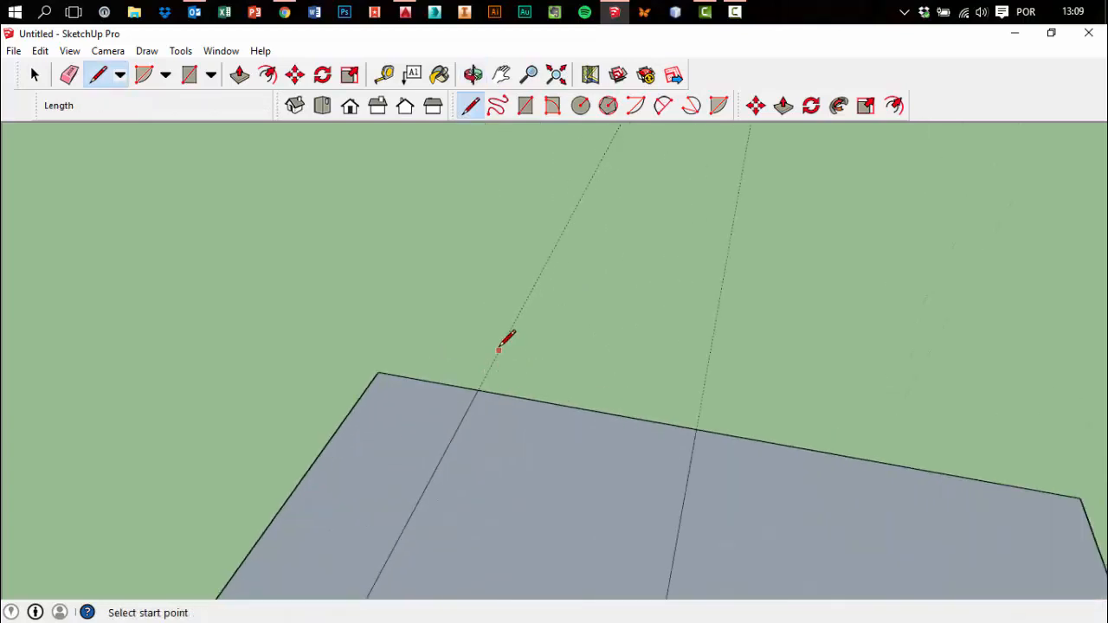
{"action": "left_click", "coordinate": [499, 350]}
{"action": "left_click", "coordinate": [552, 252]}
{"action": "left_click", "coordinate": [728, 248]}
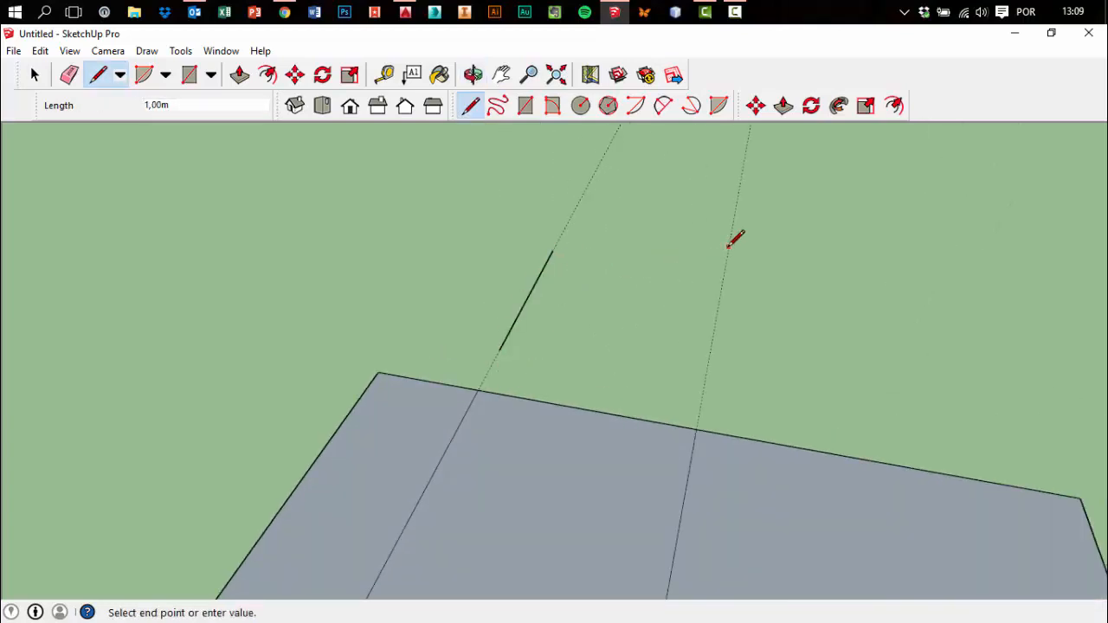
{"action": "left_click", "coordinate": [710, 358]}
{"action": "scroll", "coordinate": [833, 346], "scroll_direction": "down", "scroll_amount": 6}
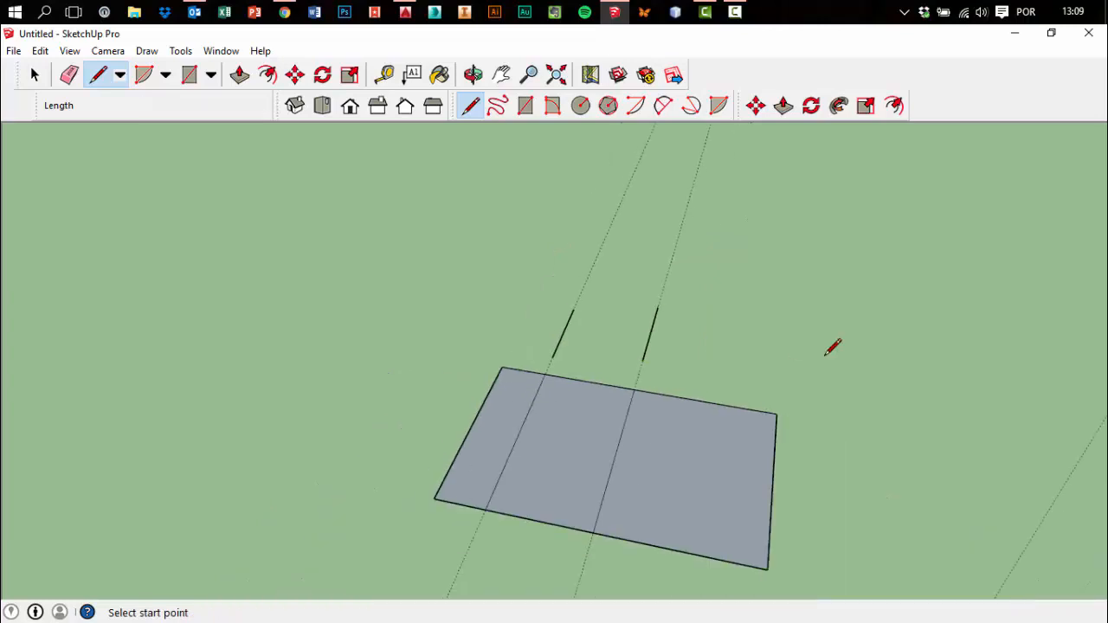
Delete all construction guides from the model at once
{"action": "mouse_move", "coordinate": [834, 346]}
{"action": "middle_mouse_down"}
{"action": "mouse_move", "coordinate": [724, 390]}
{"action": "mouse_move", "coordinate": [645, 369]}
{"action": "mouse_move", "coordinate": [386, 139]}
{"action": "middle_mouse_up"}
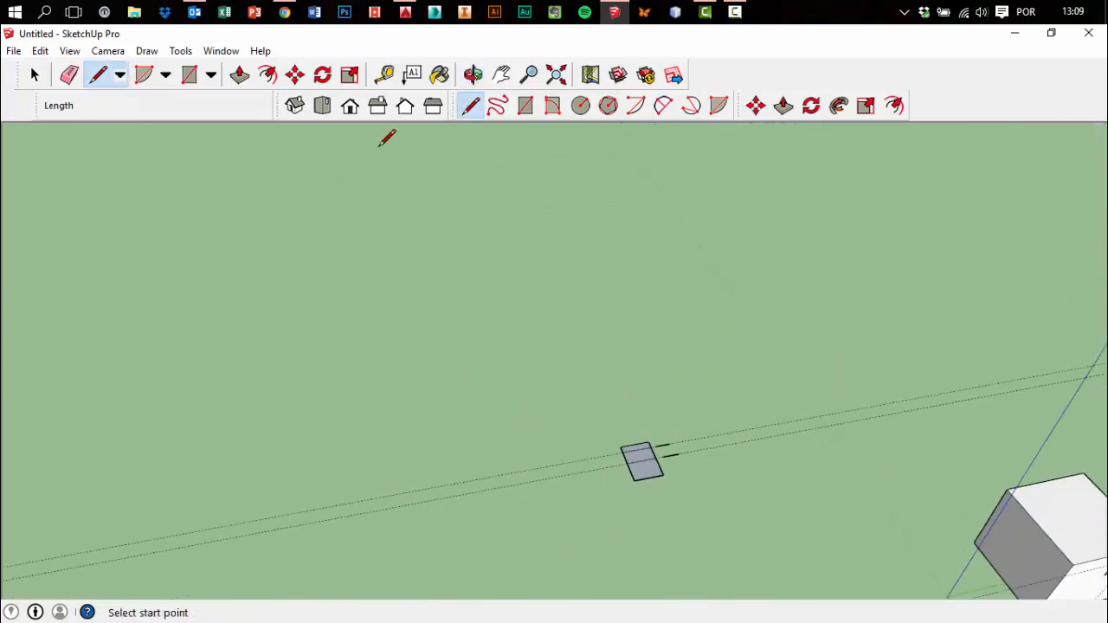
{"action": "left_click", "coordinate": [294, 105]}
{"action": "middle_click_drag", "start_coordinate": [496, 306], "coordinate": [463, 405]}
{"action": "left_click", "coordinate": [14, 52]}
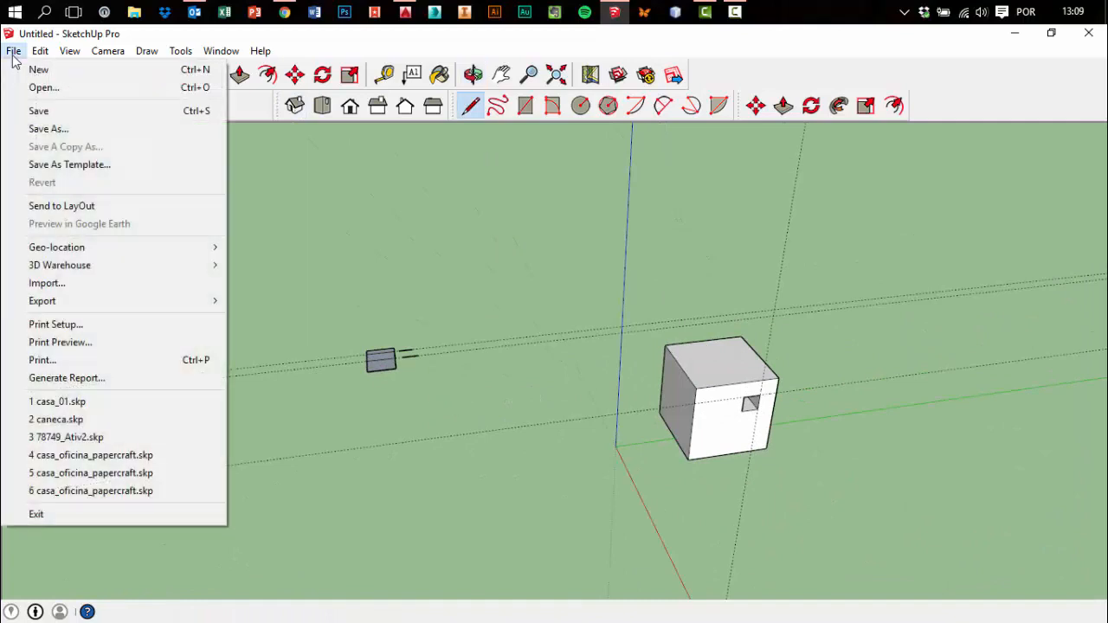
{"action": "mouse_move", "coordinate": [41, 51]}
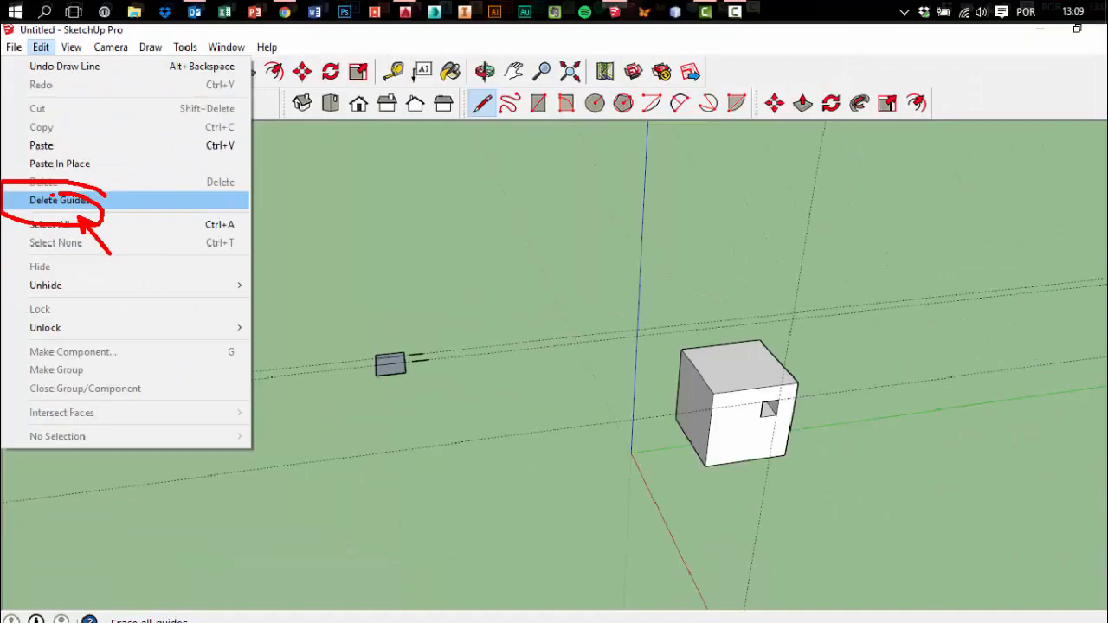
{"action": "left_click", "coordinate": [59, 200]}
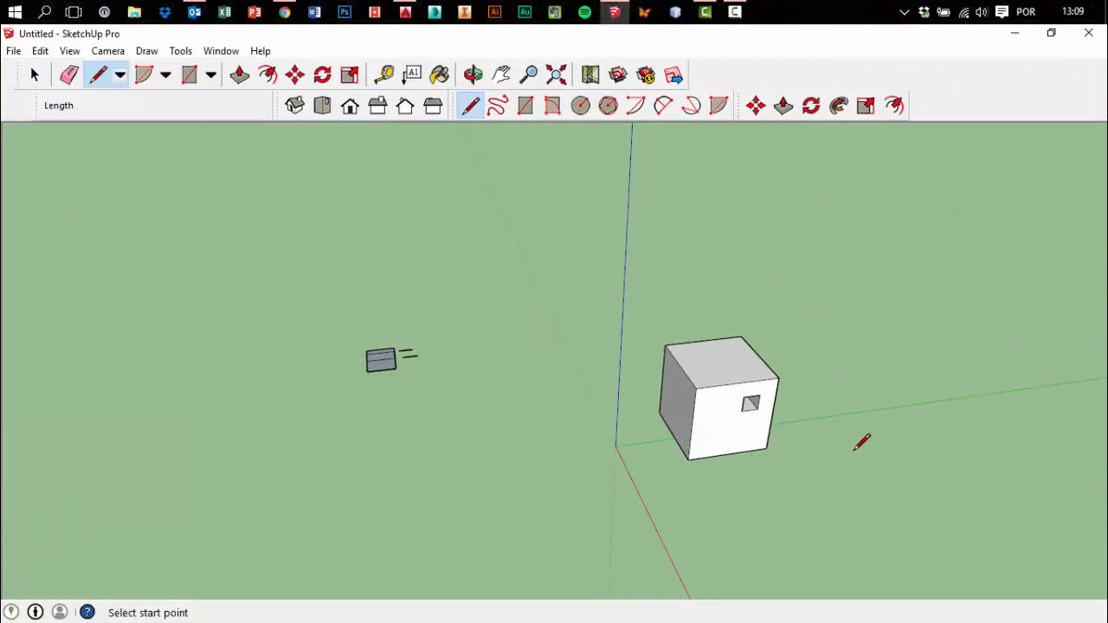
Select the cube, the divided rectangle and the two short loose lines together and delete them
{"action": "left_click", "coordinate": [34, 75]}
{"action": "middle_click_drag", "start_coordinate": [638, 376], "coordinate": [546, 381]}
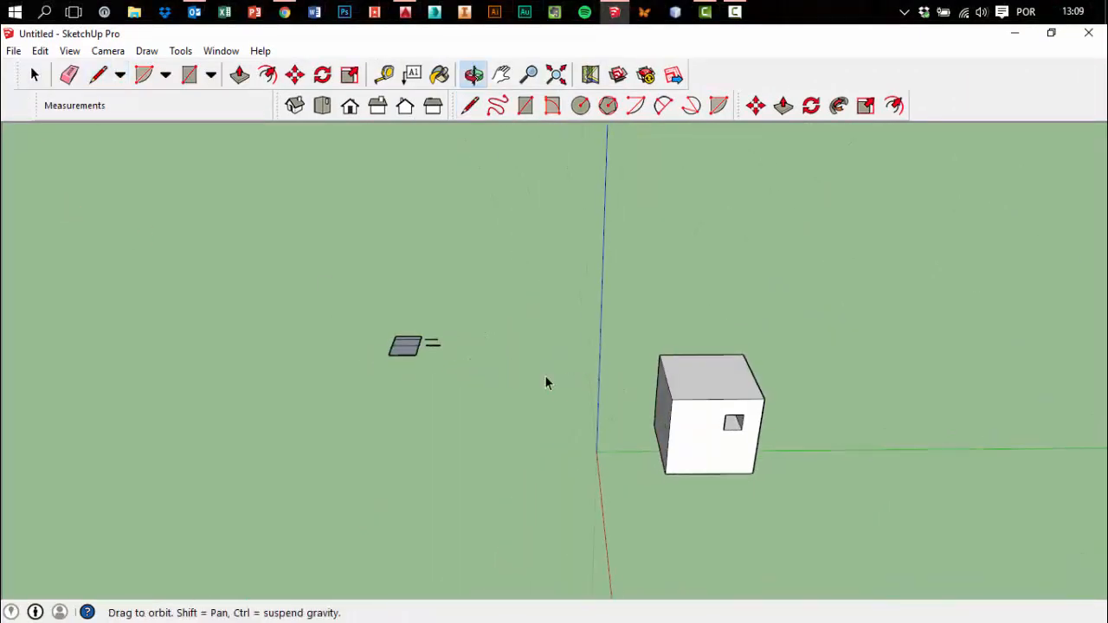
{"action": "left_click_drag", "start_coordinate": [207, 254], "coordinate": [961, 525]}
{"action": "key", "text": "Delete"}
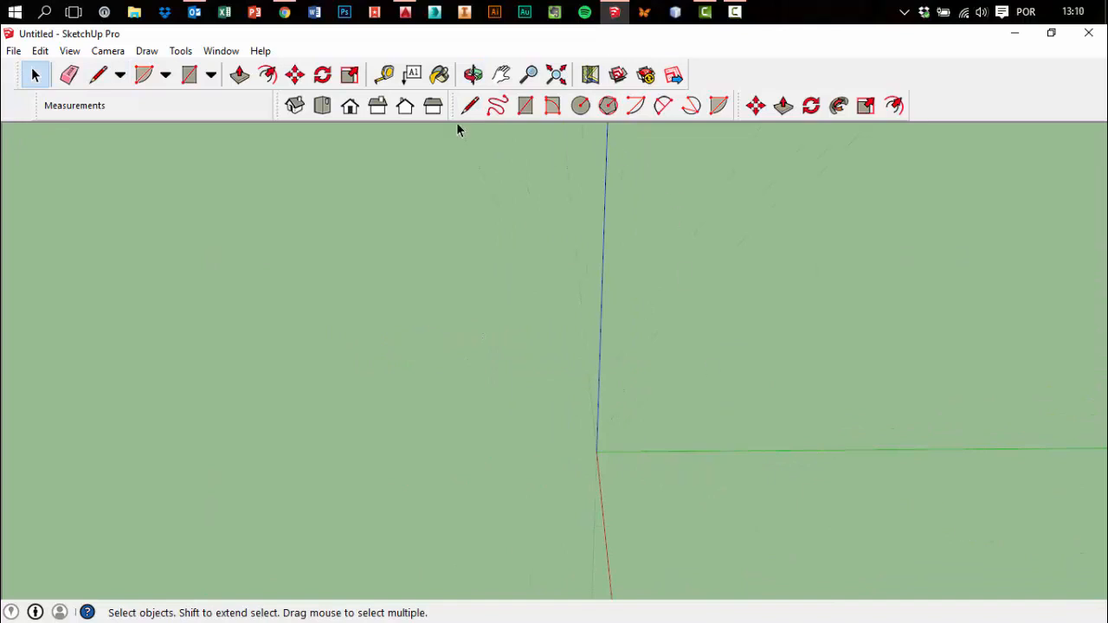
Draw a 1 by 0.6 m rectangle on the ground behind the origin and fit it in the isometric view
{"action": "left_click", "coordinate": [295, 105]}
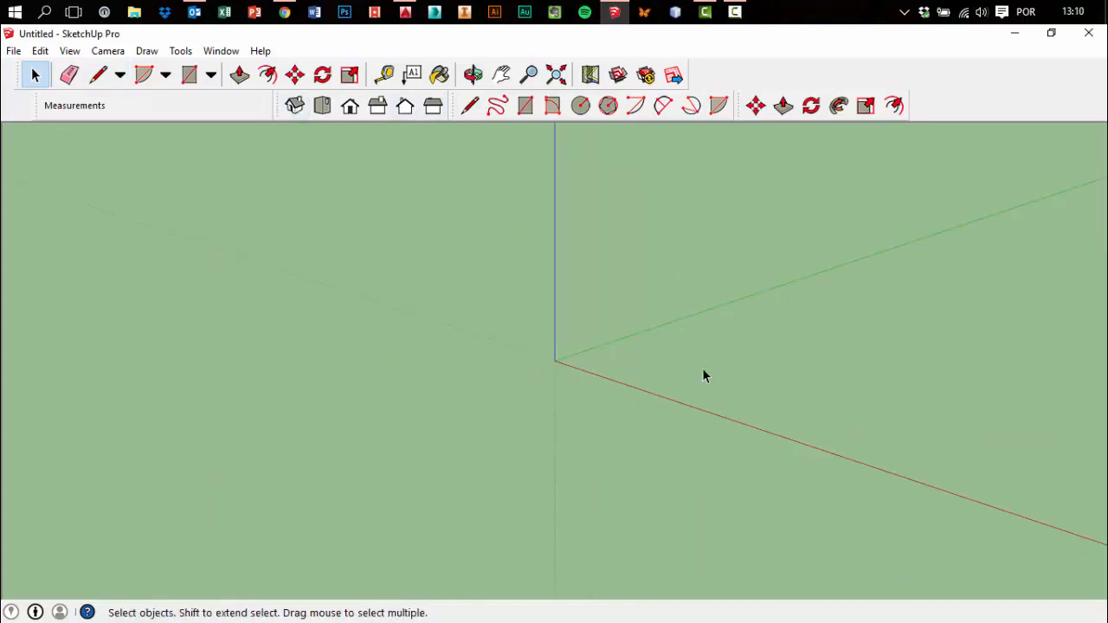
{"action": "left_click", "coordinate": [190, 76]}
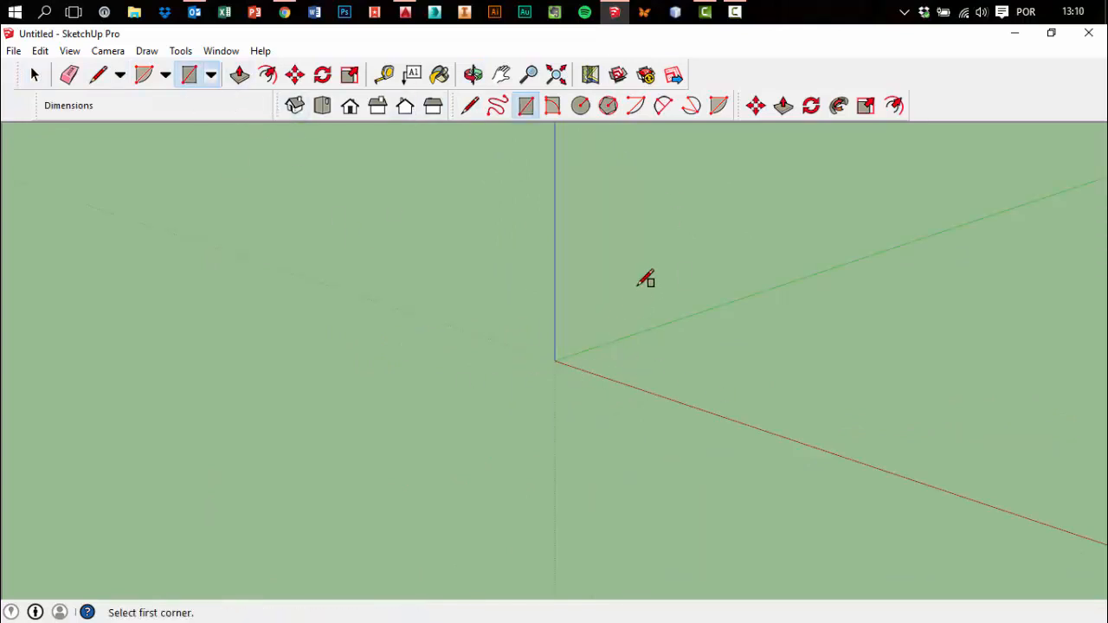
{"action": "left_click", "coordinate": [640, 283]}
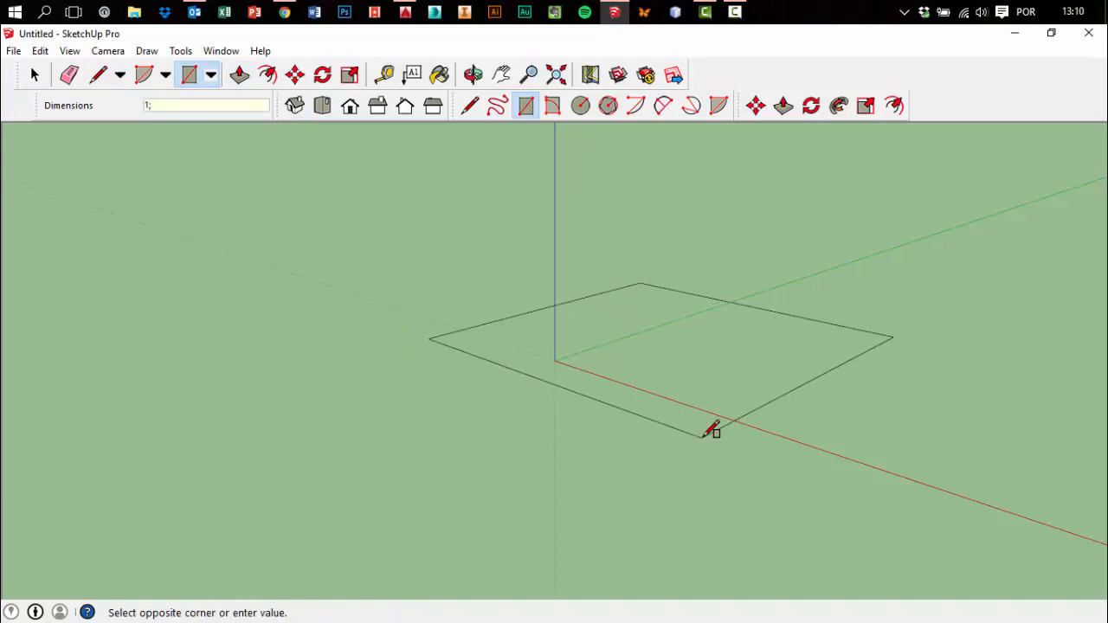
{"action": "type", "text": "1;,6"}
{"action": "key", "text": "Return"}
{"action": "scroll", "coordinate": [630, 250], "scroll_direction": "up", "scroll_amount": 5}
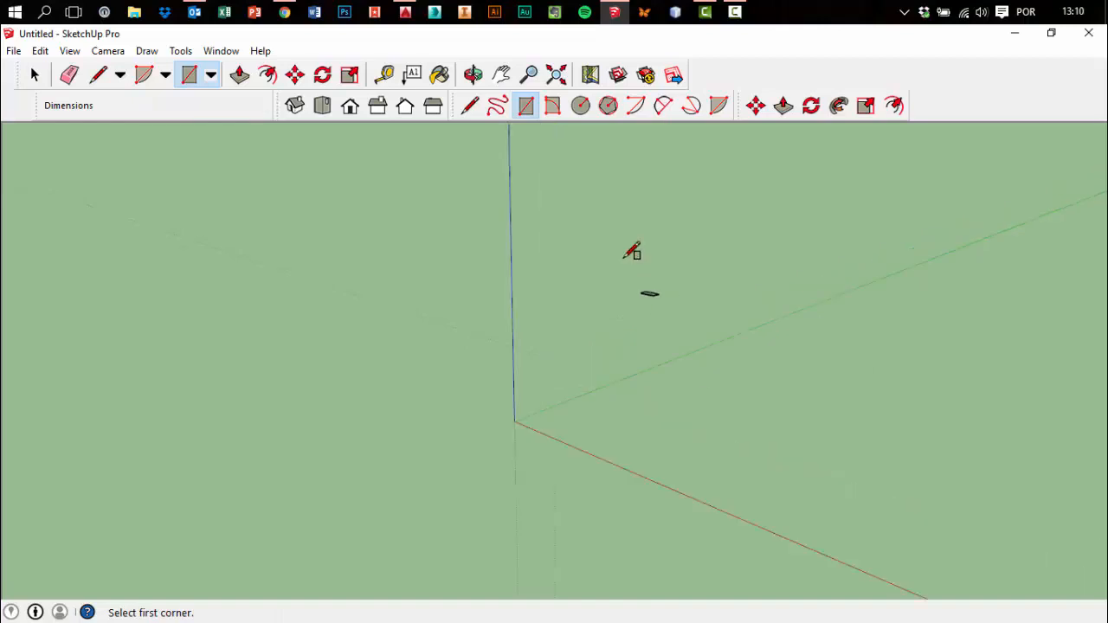
{"action": "left_click", "coordinate": [556, 74]}
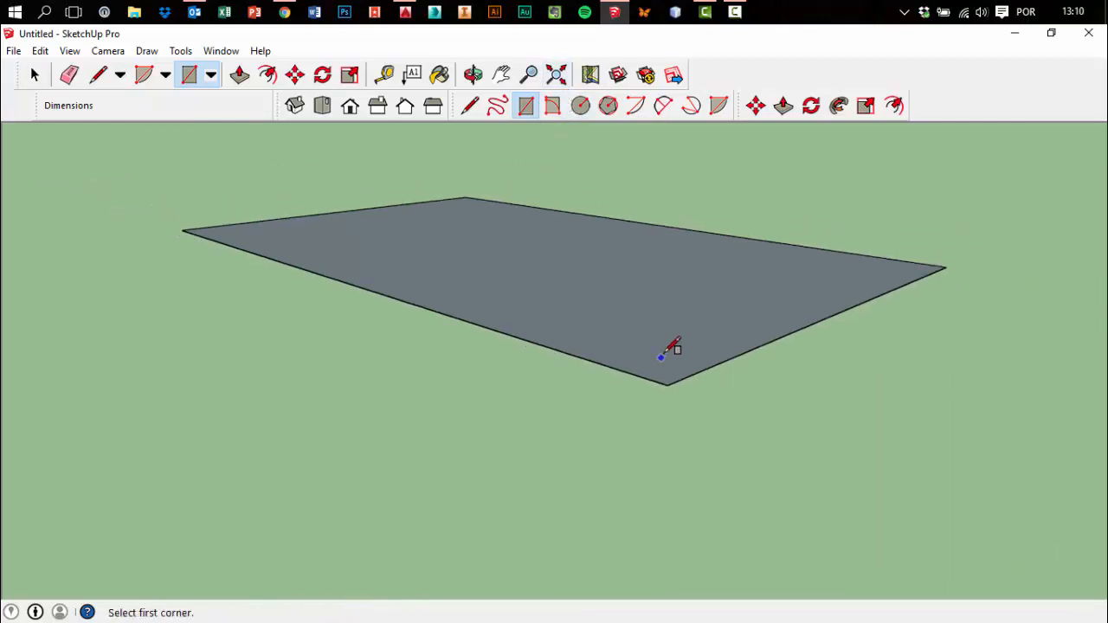
{"action": "middle_click_drag", "start_coordinate": [667, 352], "coordinate": [700, 395]}
{"action": "left_click", "coordinate": [239, 74]}
{"action": "scroll", "coordinate": [368, 322], "scroll_direction": "down", "scroll_amount": 2}
{"action": "left_click", "coordinate": [529, 386]}
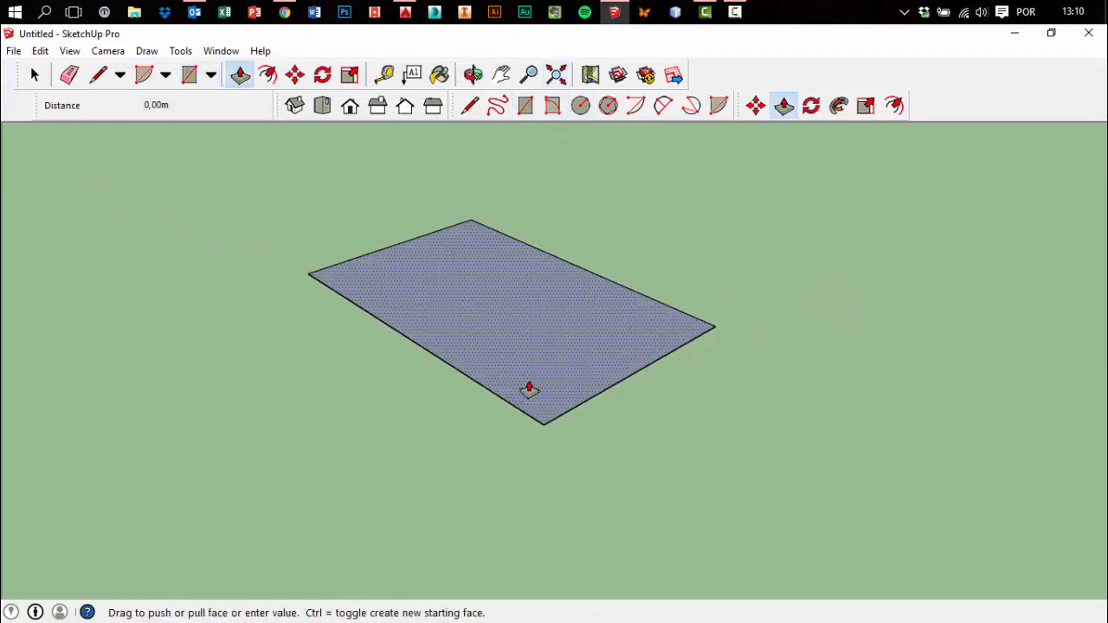
{"action": "type", "text": "0,30"}
{"action": "key", "text": "Return"}
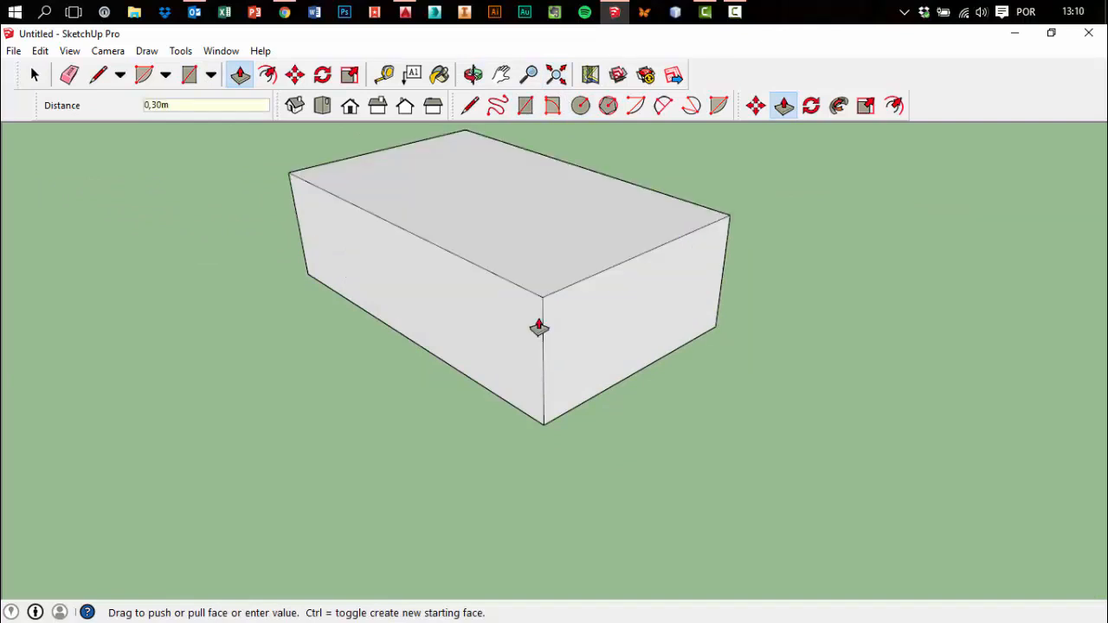
{"action": "key", "text": "ctrl+z"}
{"action": "left_click", "coordinate": [559, 344]}
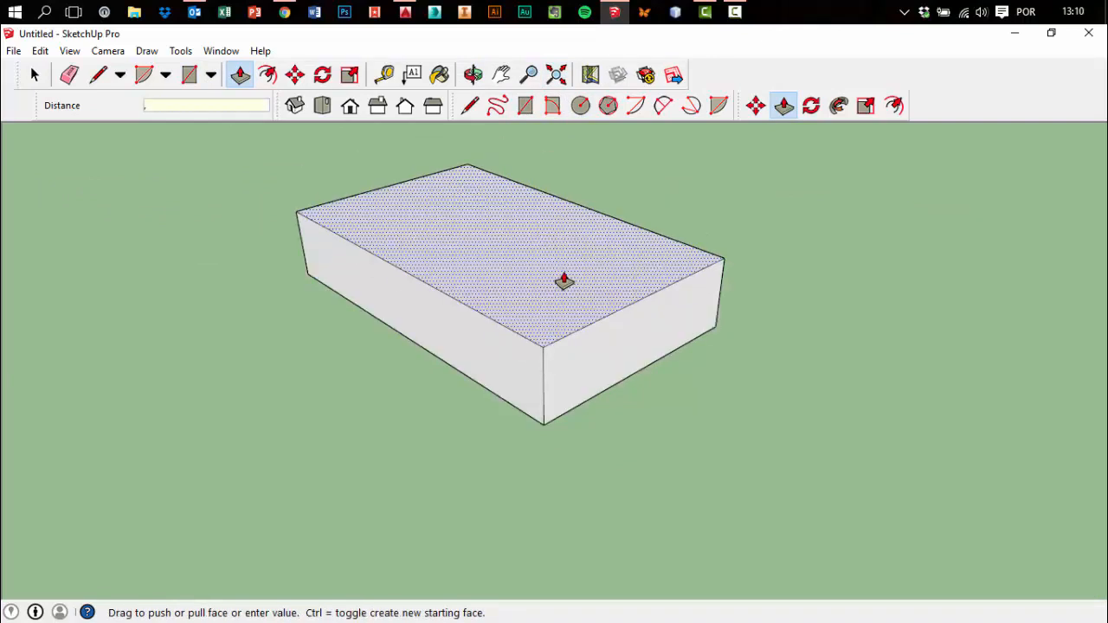
{"action": "left_click", "coordinate": [554, 275]}
{"action": "key", "text": "ctrl+z"}
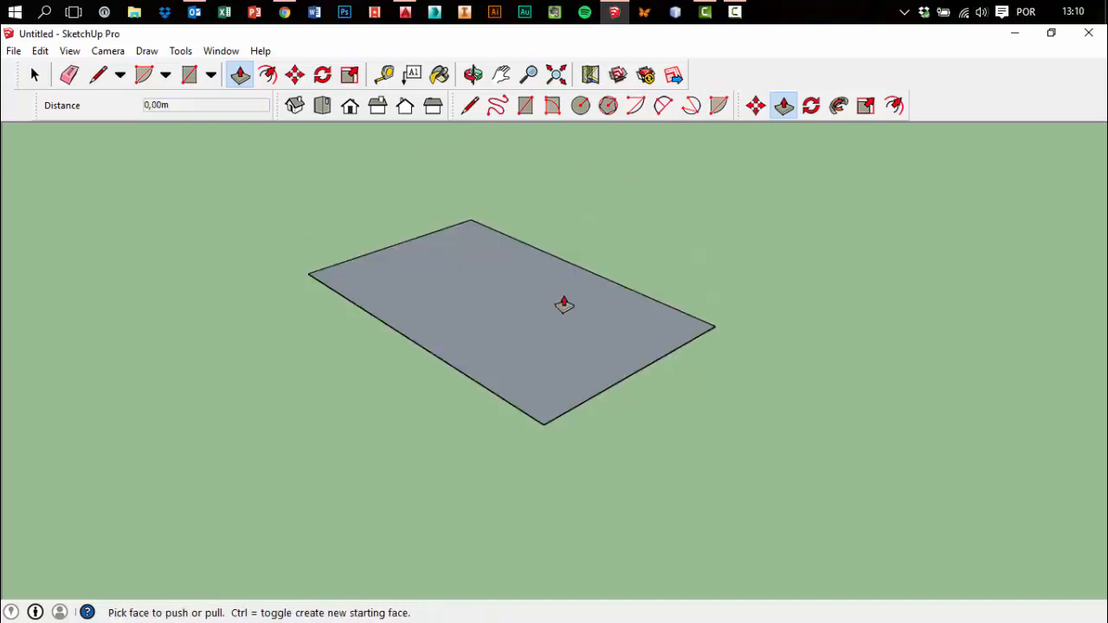
{"action": "left_click", "coordinate": [552, 298]}
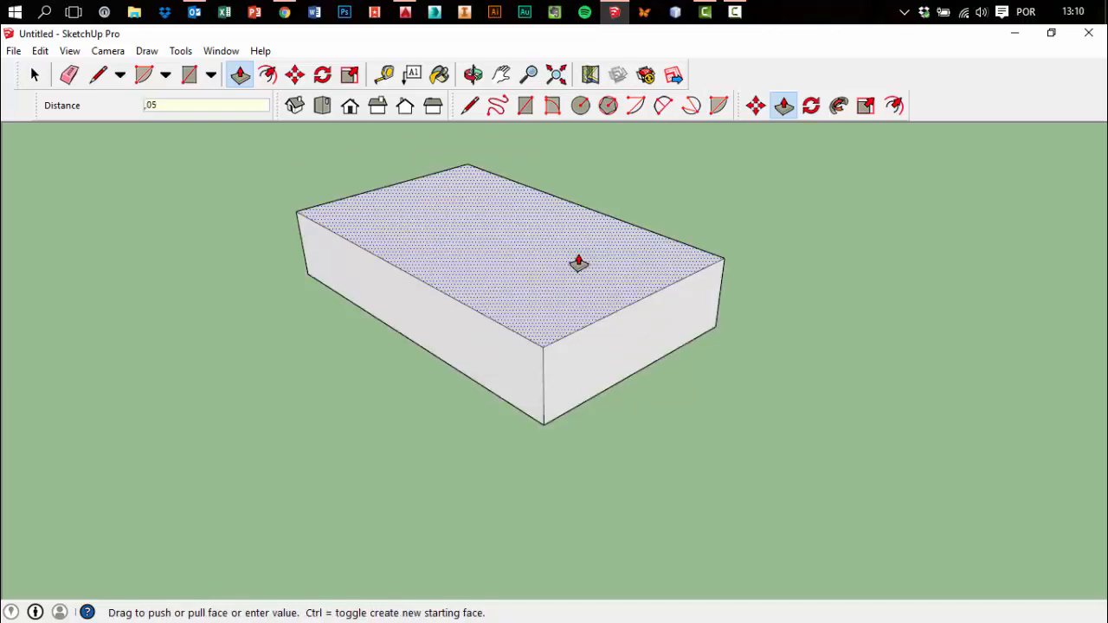
{"action": "type", "text": ",05"}
{"action": "key", "text": "Return"}
{"action": "key", "text": "ctrl+z"}
Push/Pull the flat rectangle upward by 0.04 m to form the tabletop slab
{"action": "left_click", "coordinate": [586, 363]}
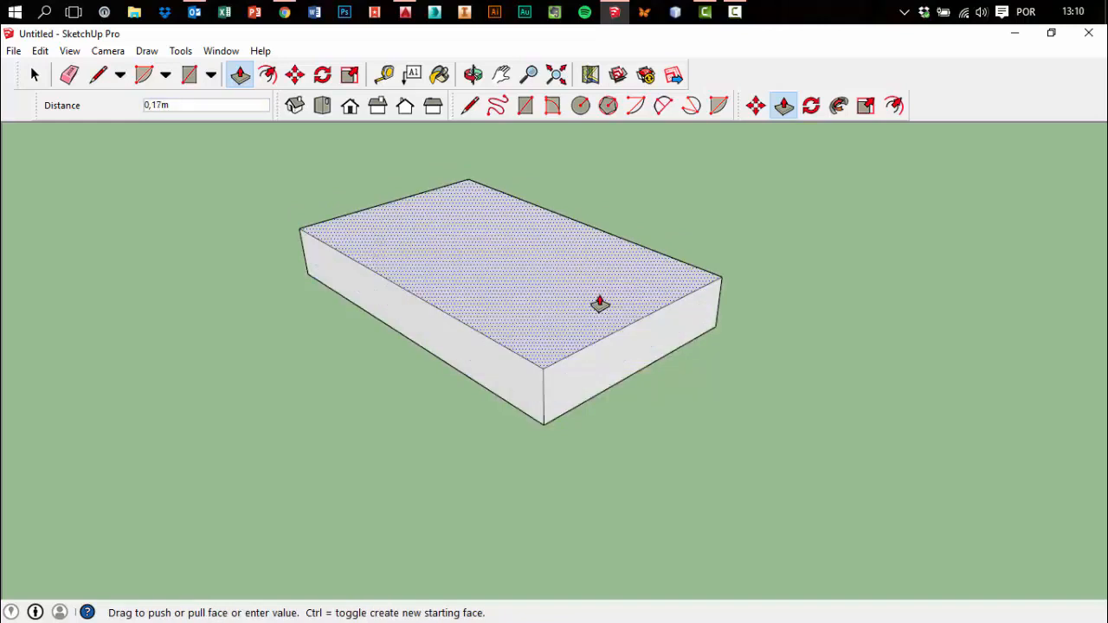
{"action": "type", "text": ",05"}
{"action": "key", "text": "Return"}
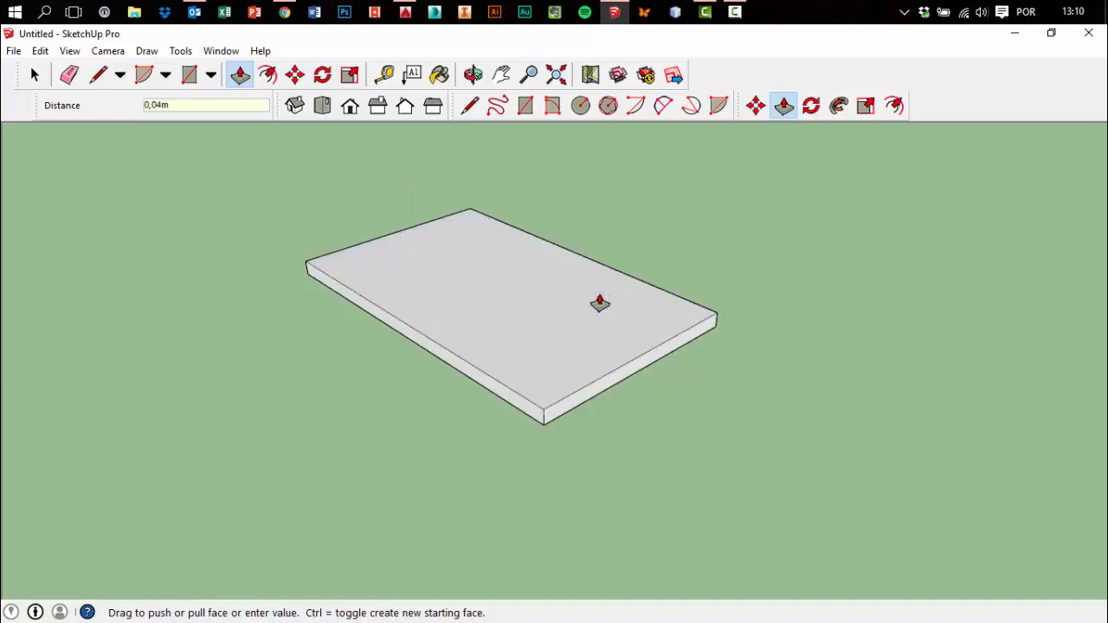
On the slab's underside, place guides 0.05 m in from one short edge and from the adjoining long edge
{"action": "mouse_move", "coordinate": [546, 381]}
{"action": "middle_mouse_down"}
{"action": "mouse_move", "coordinate": [299, 156]}
{"action": "mouse_move", "coordinate": [596, 403]}
{"action": "mouse_move", "coordinate": [472, 348]}
{"action": "mouse_move", "coordinate": [576, 373]}
{"action": "mouse_move", "coordinate": [615, 259]}
{"action": "mouse_move", "coordinate": [616, 220]}
{"action": "mouse_move", "coordinate": [576, 264]}
{"action": "middle_mouse_up"}
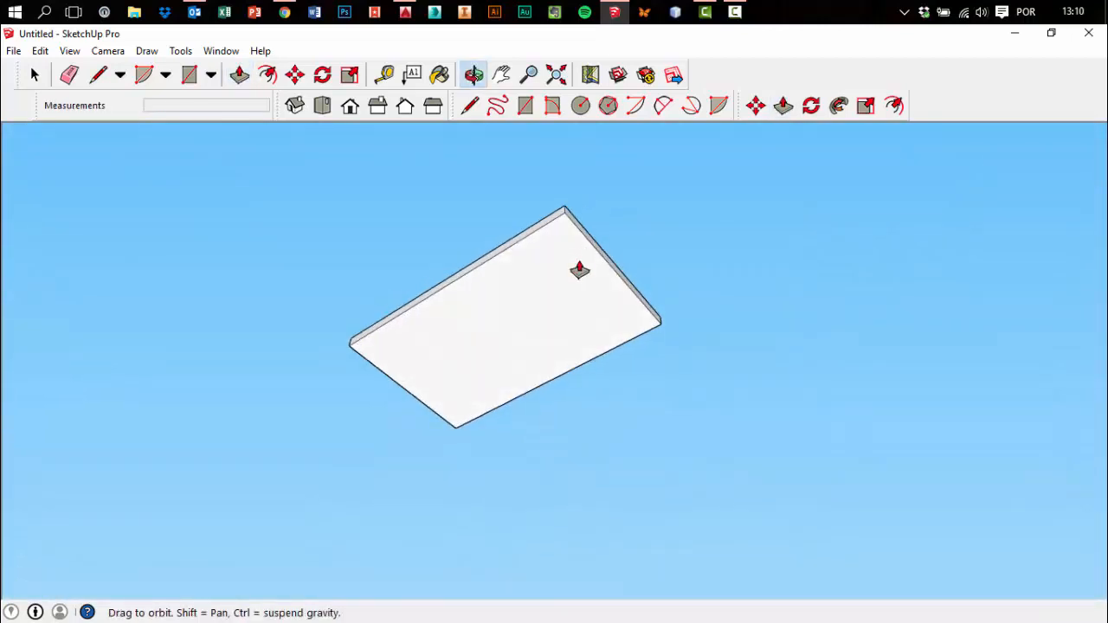
{"action": "key", "text": "p"}
{"action": "left_click", "coordinate": [384, 74]}
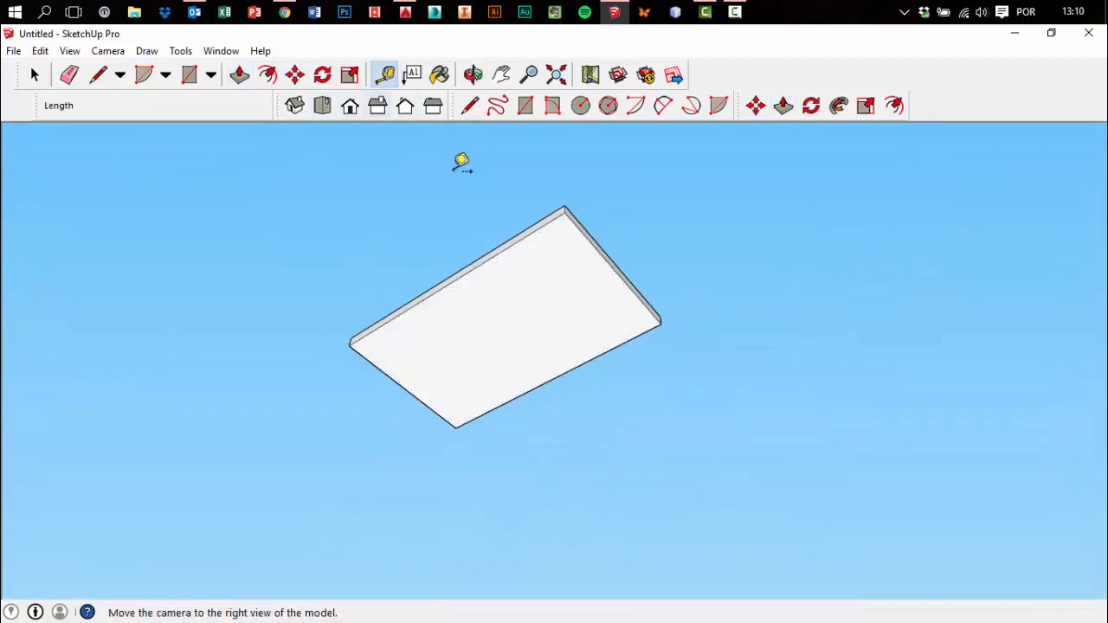
{"action": "scroll", "coordinate": [672, 247], "scroll_direction": "up", "scroll_amount": 5}
{"action": "left_click", "coordinate": [659, 279]}
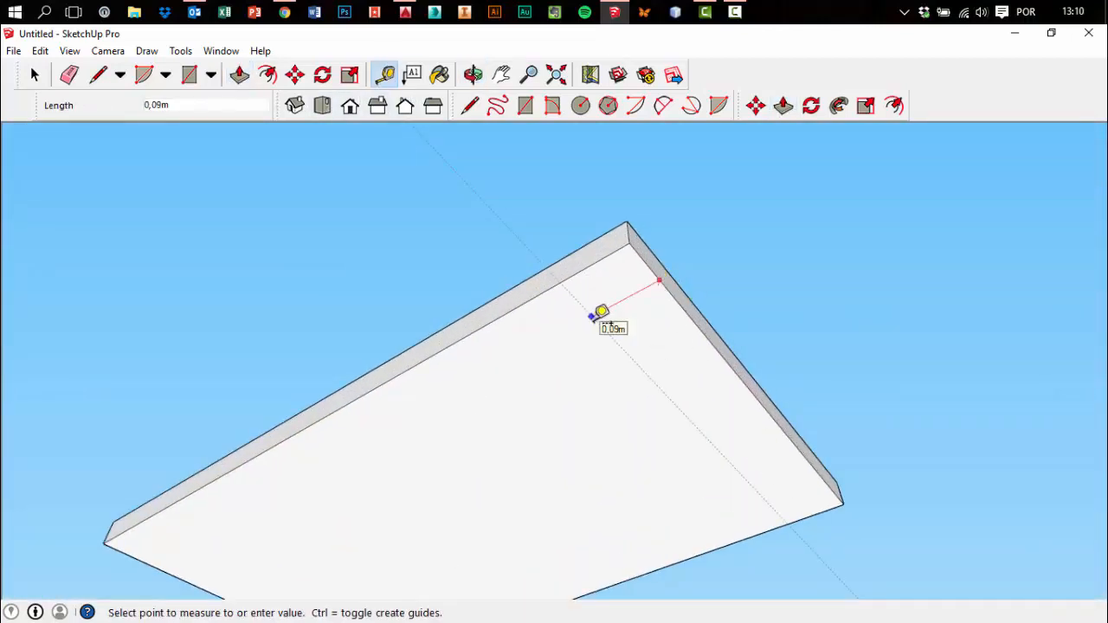
{"action": "type", "text": ",0"}
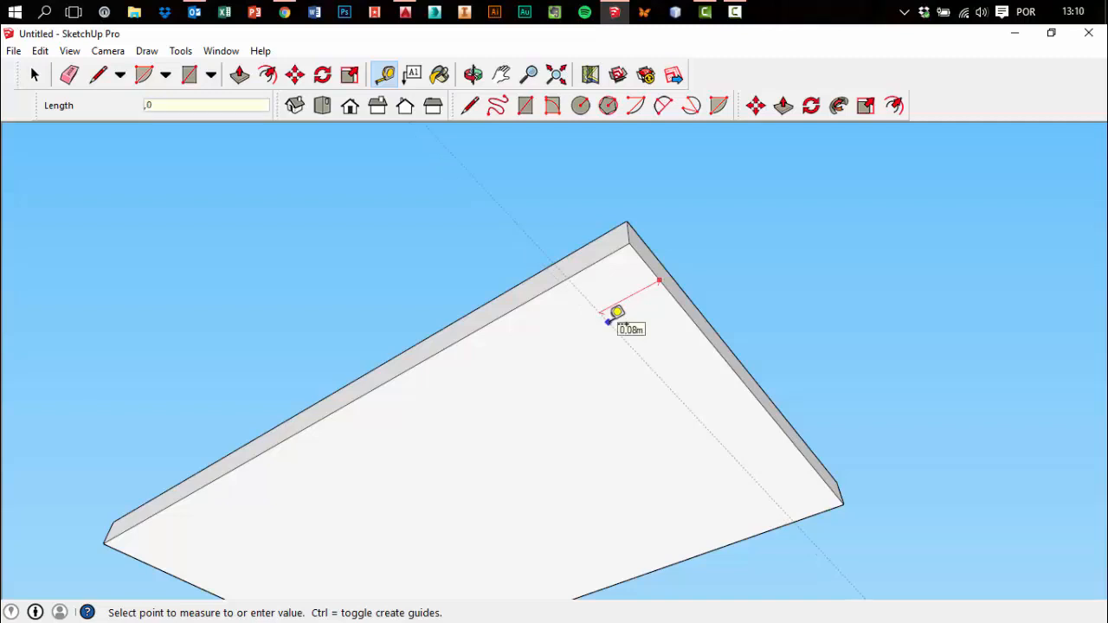
{"action": "type", "text": "5"}
{"action": "key", "text": "Return"}
{"action": "left_click", "coordinate": [549, 289]}
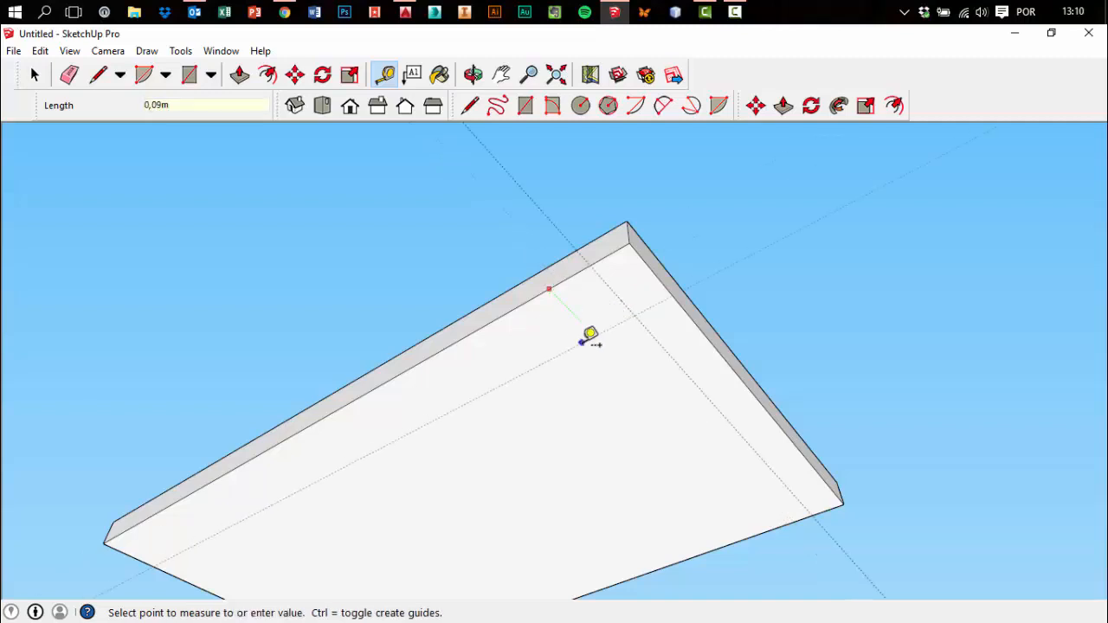
{"action": "type", "text": ",05"}
{"action": "key", "text": "Return"}
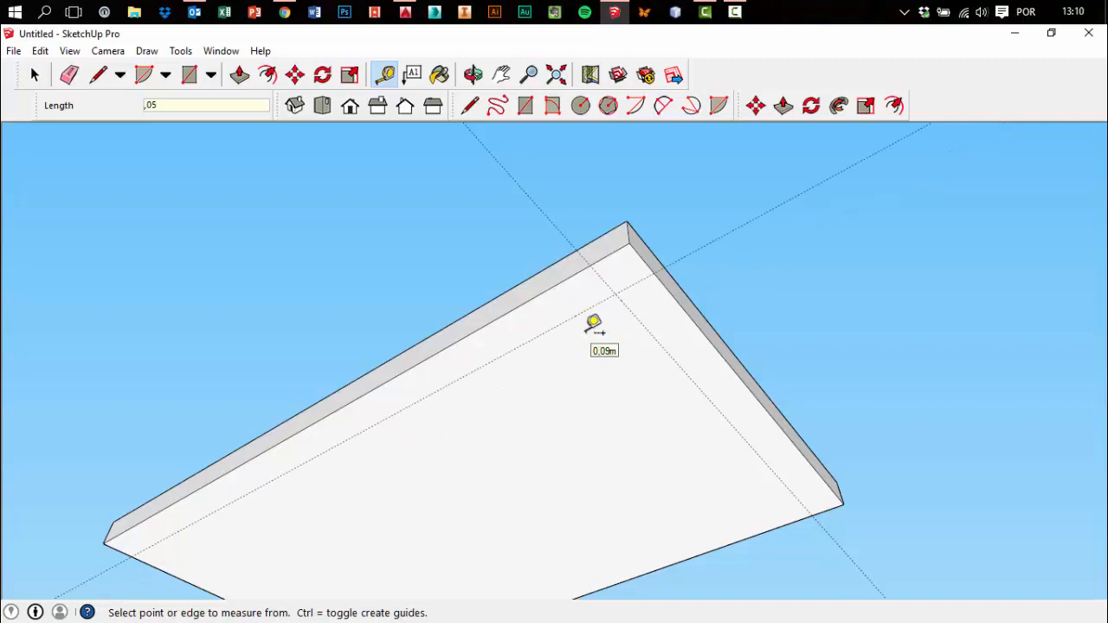
Place guides 0.05 m in from the remaining long edge and short edge of the underside
{"action": "middle_click_drag", "start_coordinate": [591, 322], "coordinate": [702, 445]}
{"action": "left_click", "coordinate": [715, 465]}
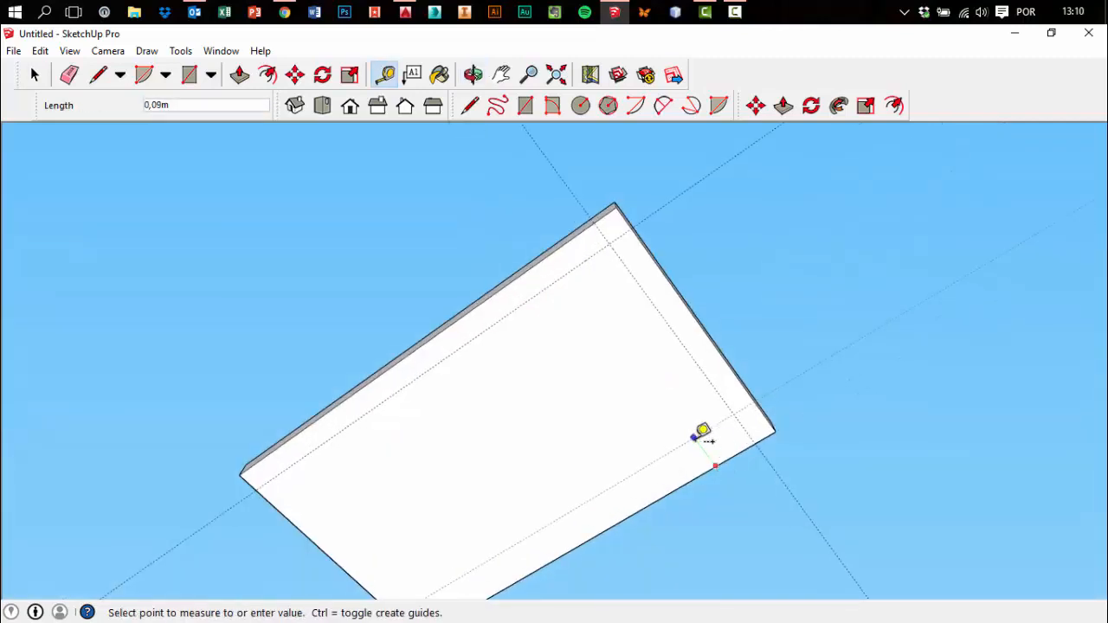
{"action": "type", "text": ",05"}
{"action": "key", "text": "Return"}
{"action": "middle_click_drag", "start_coordinate": [693, 421], "coordinate": [408, 485]}
{"action": "left_click", "coordinate": [395, 493]}
{"action": "type", "text": ",05"}
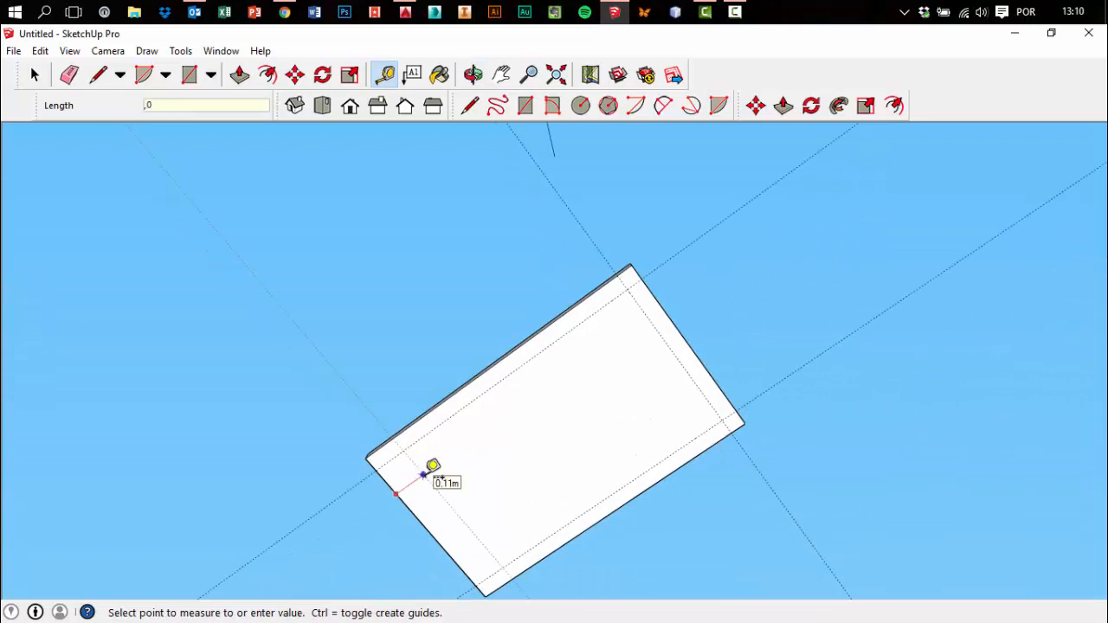
{"action": "key", "text": "Return"}
Draw lines along the guides to outline 0.05 m leg squares at both corners of one short side of the underside
{"action": "middle_click_drag", "start_coordinate": [424, 476], "coordinate": [649, 313]}
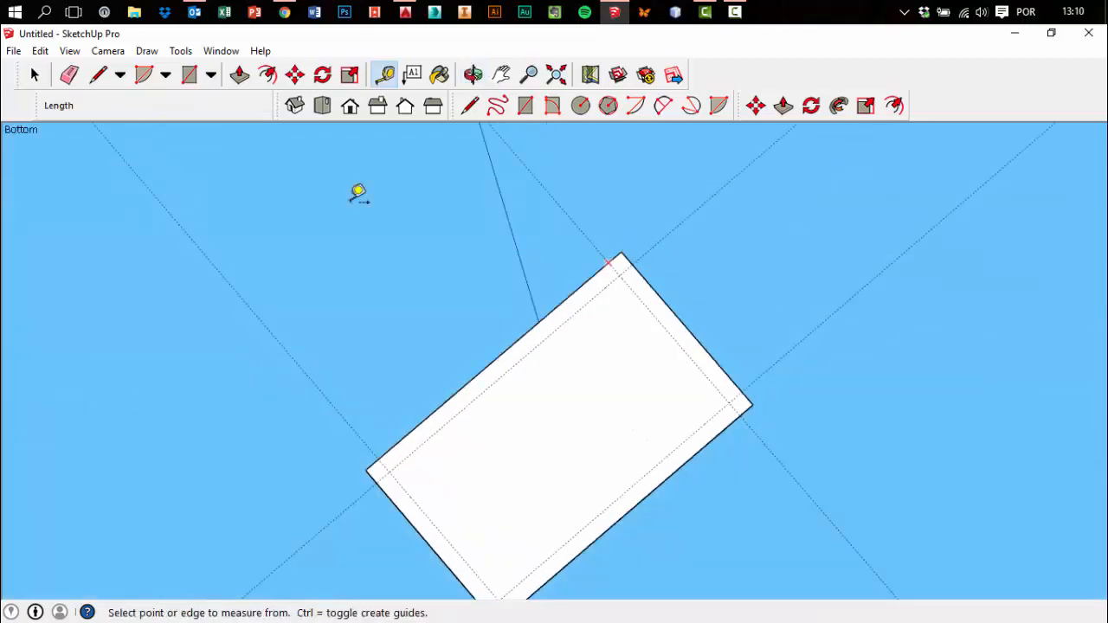
{"action": "left_click", "coordinate": [98, 74]}
{"action": "scroll", "coordinate": [610, 251], "scroll_direction": "up", "scroll_amount": 4}
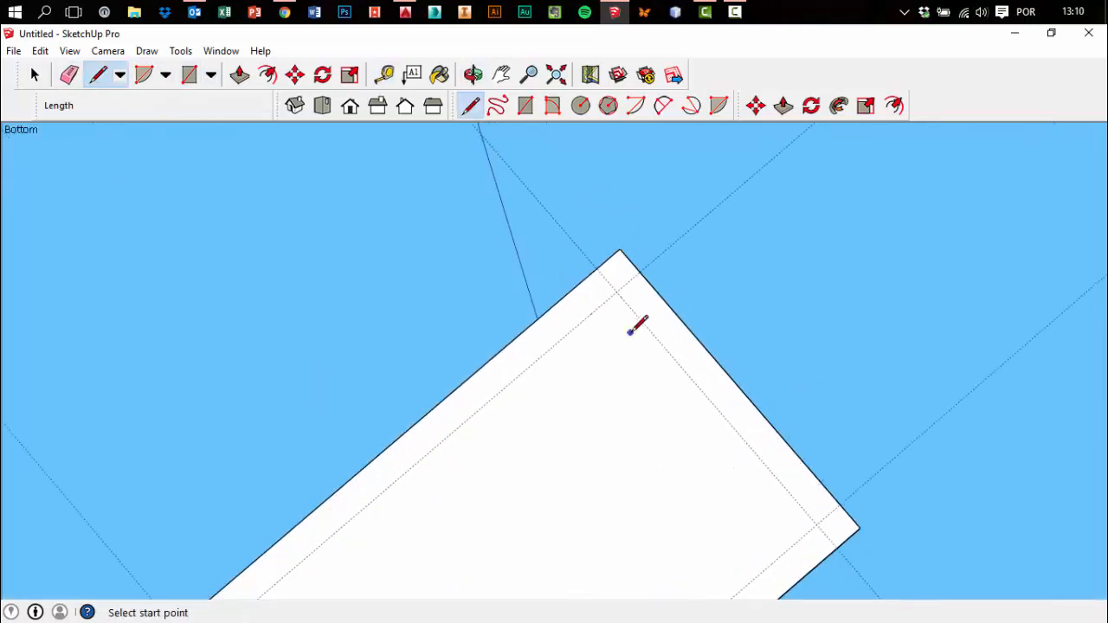
{"action": "left_click", "coordinate": [596, 259]}
{"action": "left_click", "coordinate": [624, 292]}
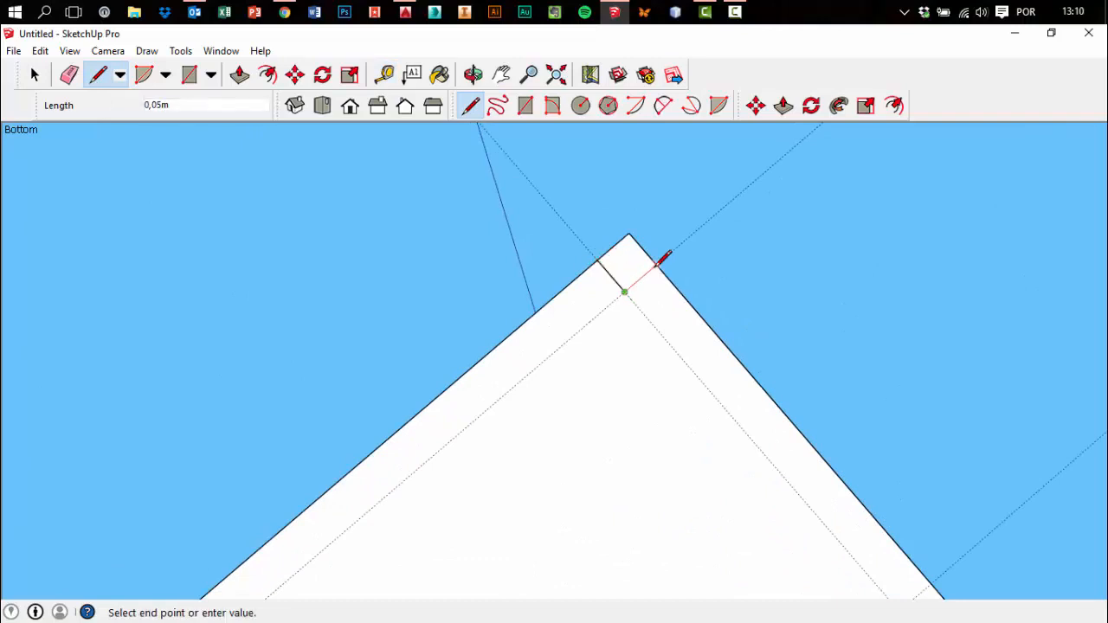
{"action": "left_click", "coordinate": [656, 265]}
{"action": "scroll", "coordinate": [662, 260], "scroll_direction": "down", "scroll_amount": 4}
{"action": "scroll", "coordinate": [881, 545], "scroll_direction": "up", "scroll_amount": 3}
{"action": "left_click", "coordinate": [813, 478]}
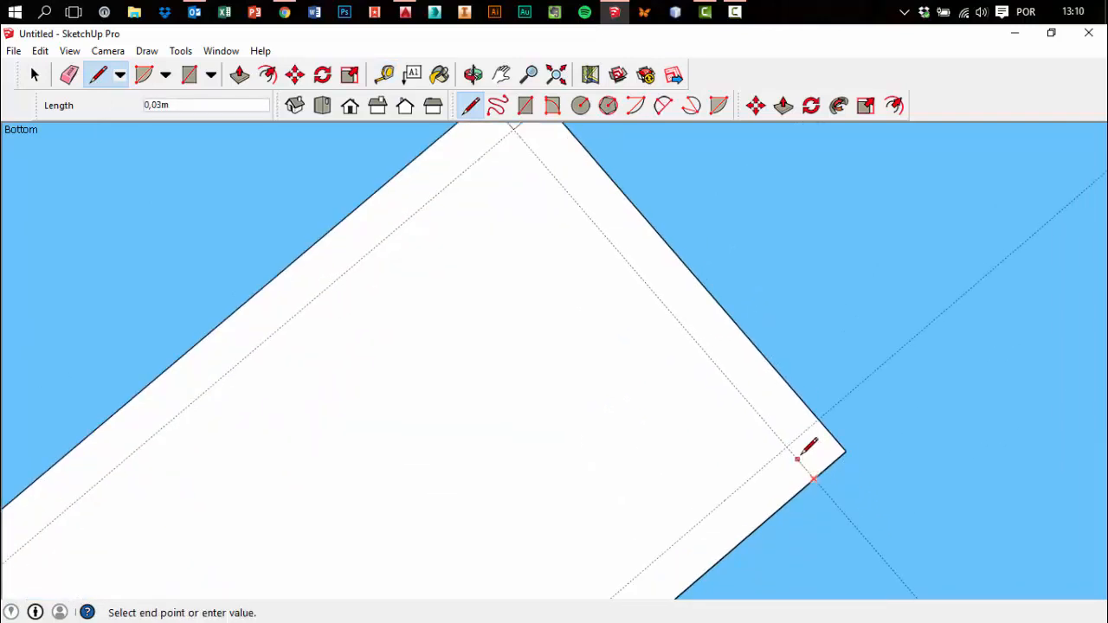
{"action": "left_click", "coordinate": [816, 418]}
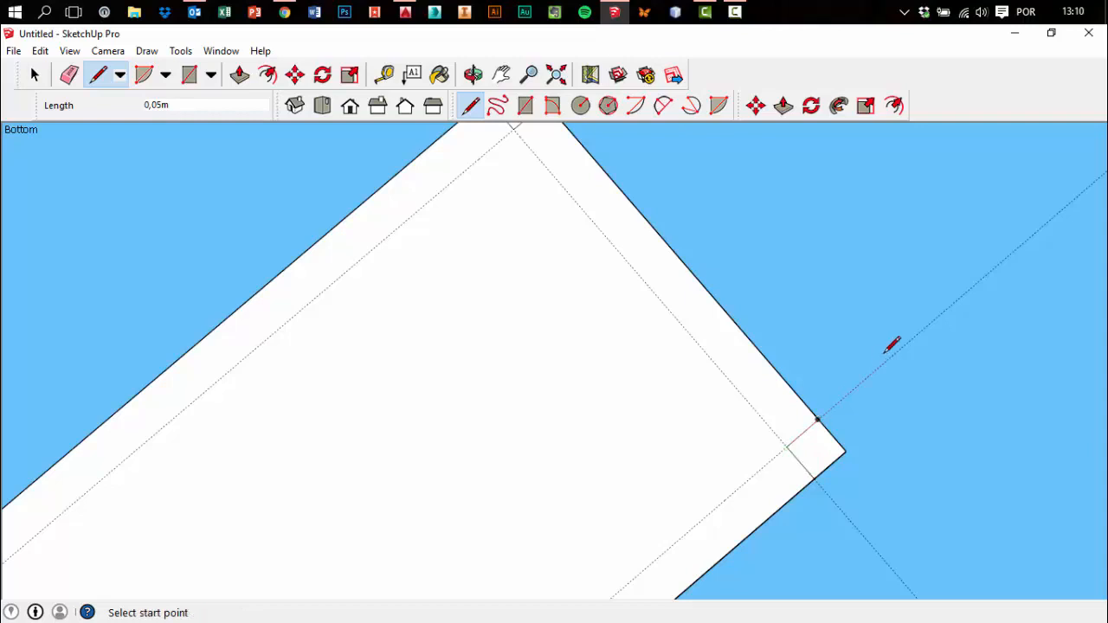
Outline matching 0.05 m leg squares along the guides at the two corners of the opposite short side
{"action": "scroll", "coordinate": [865, 346], "scroll_direction": "down", "scroll_amount": 3}
{"action": "scroll", "coordinate": [464, 460], "scroll_direction": "up", "scroll_amount": 4}
{"action": "left_click", "coordinate": [471, 473]}
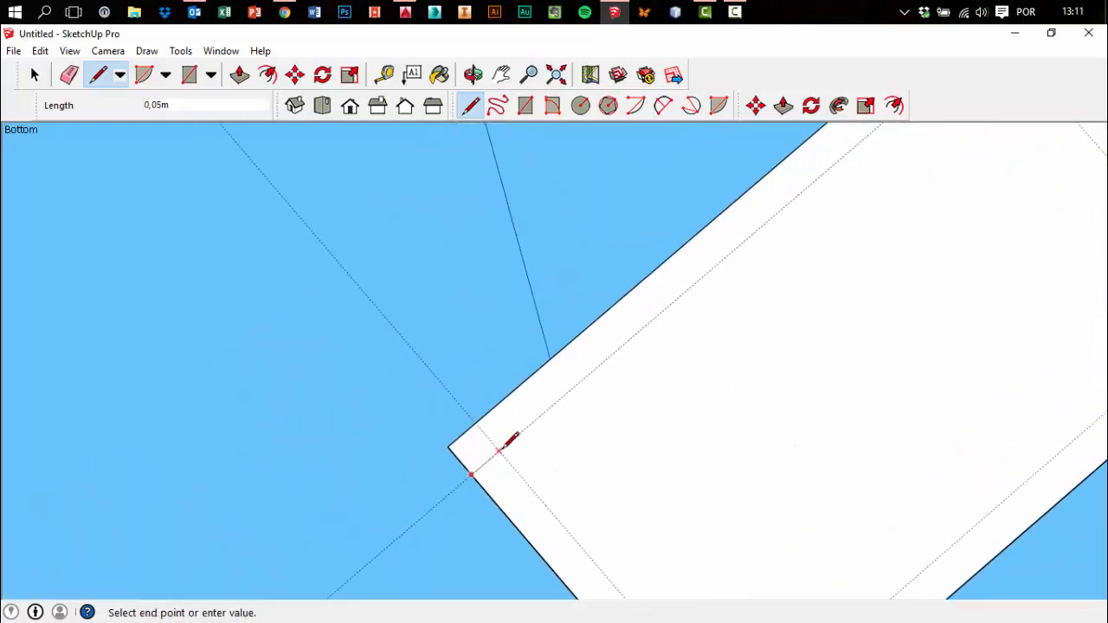
{"action": "left_click", "coordinate": [475, 422]}
{"action": "scroll", "coordinate": [488, 401], "scroll_direction": "down", "scroll_amount": 3}
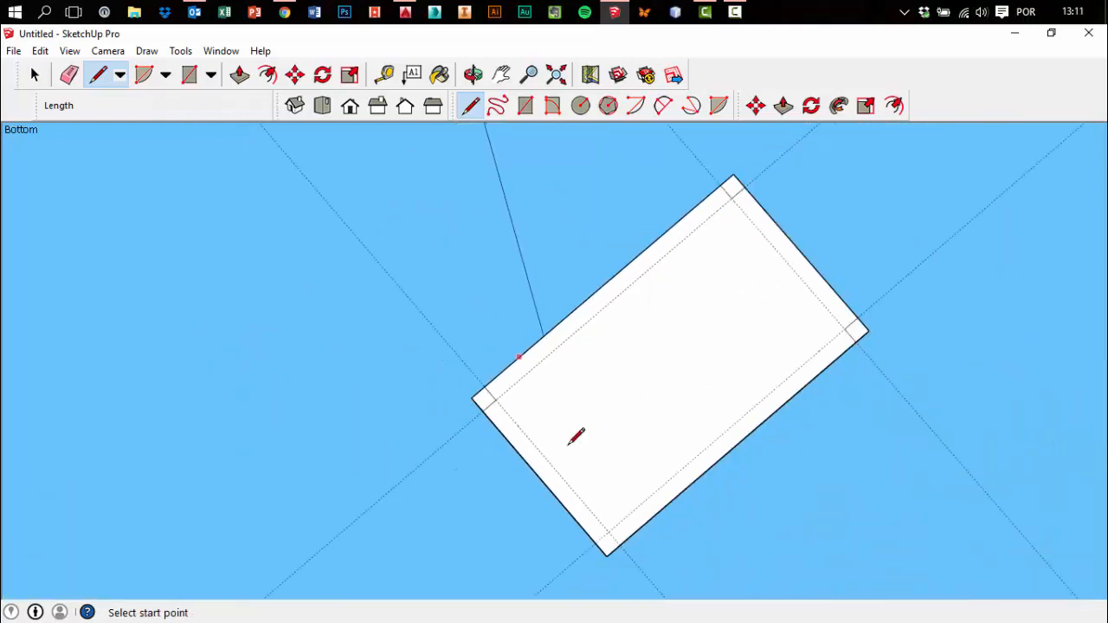
{"action": "scroll", "coordinate": [603, 527], "scroll_direction": "up", "scroll_amount": 4}
{"action": "left_click", "coordinate": [599, 551]}
{"action": "left_click", "coordinate": [623, 531]}
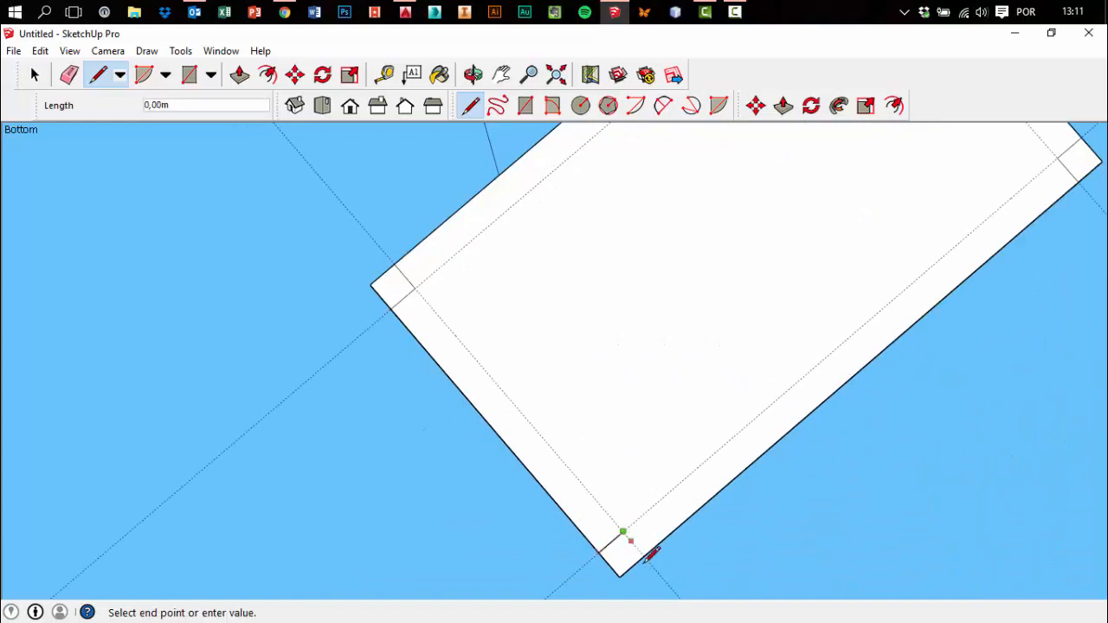
{"action": "left_click", "coordinate": [642, 555]}
Delete all the construction guides from the model
{"action": "scroll", "coordinate": [644, 554], "scroll_direction": "down", "scroll_amount": 3}
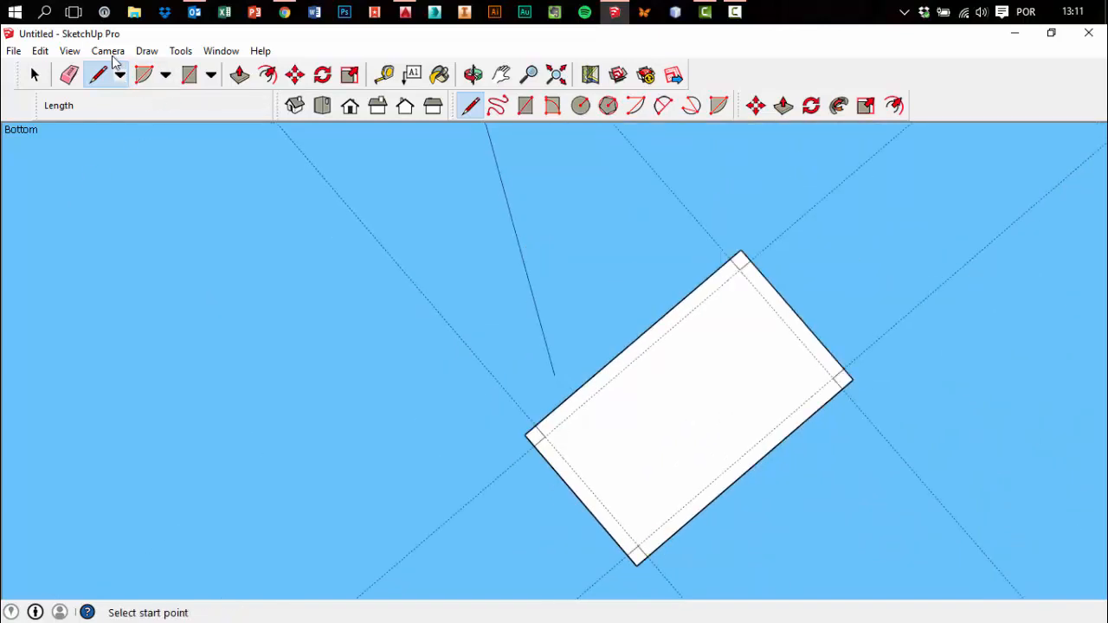
{"action": "left_click", "coordinate": [40, 50]}
{"action": "left_click", "coordinate": [78, 201]}
{"action": "middle_click_drag", "start_coordinate": [82, 210], "coordinate": [450, 225]}
{"action": "left_click", "coordinate": [249, 82]}
{"action": "middle_click_drag", "start_coordinate": [665, 322], "coordinate": [699, 484]}
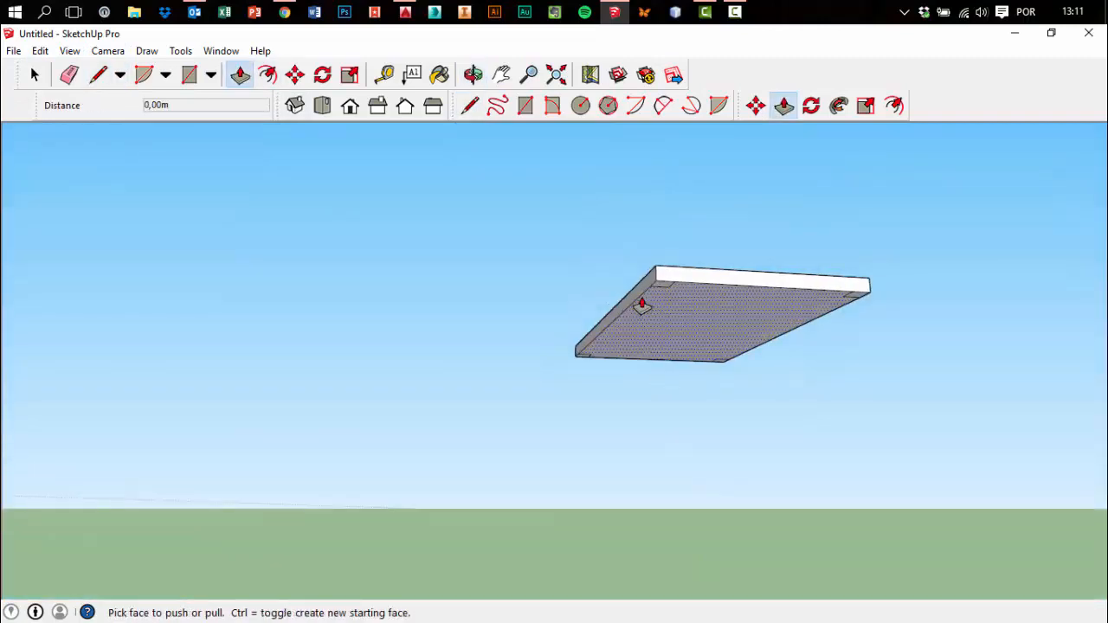
{"action": "scroll", "coordinate": [644, 305], "scroll_direction": "up", "scroll_amount": 3}
{"action": "left_click", "coordinate": [680, 269]}
{"action": "key", "text": "Escape"}
{"action": "left_click", "coordinate": [678, 274]}
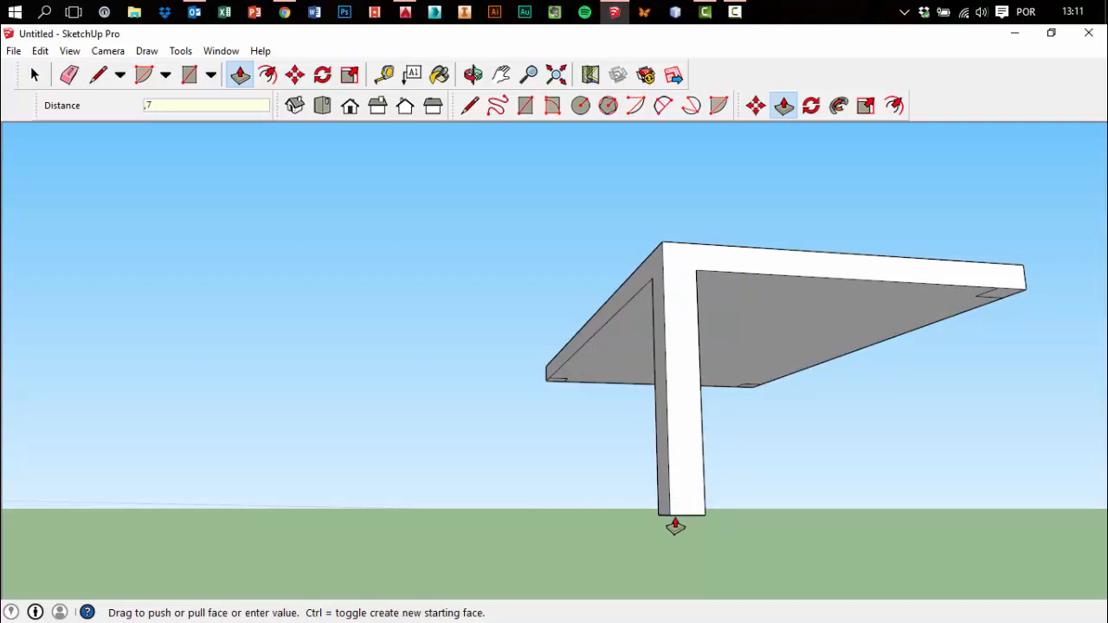
{"action": "type", "text": ",7"}
{"action": "key", "text": "Return"}
{"action": "middle_click_drag", "start_coordinate": [757, 312], "coordinate": [638, 294]}
{"action": "key", "text": "ctrl+z"}
Push/Pull the first corner square downward 0.60 m from the underside to form a table leg
{"action": "scroll", "coordinate": [636, 325], "scroll_direction": "up", "scroll_amount": 2}
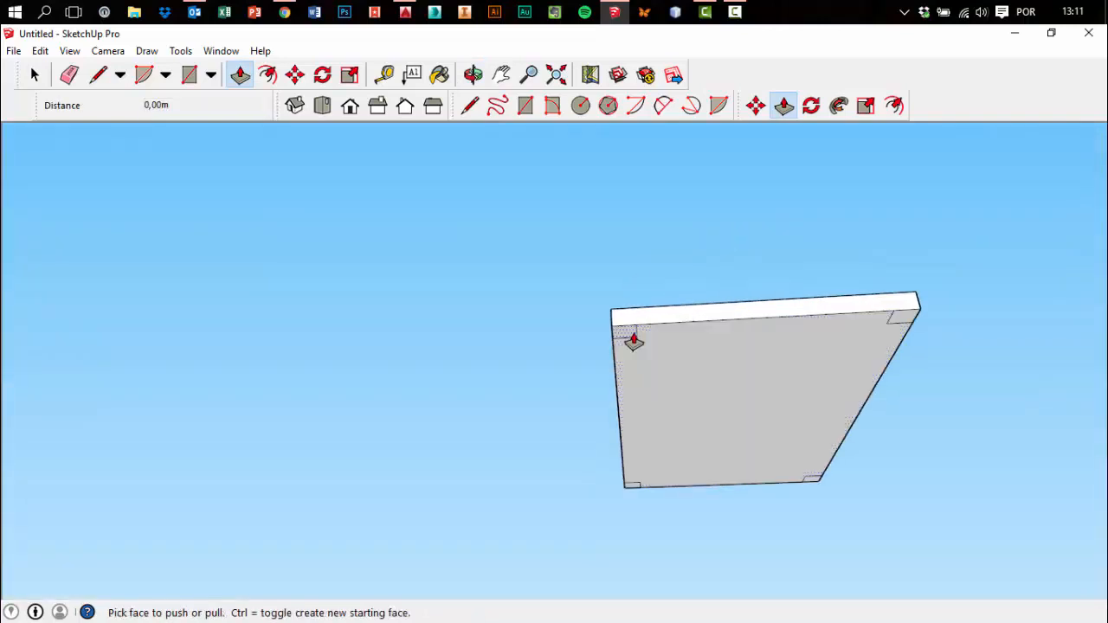
{"action": "left_click", "coordinate": [632, 334]}
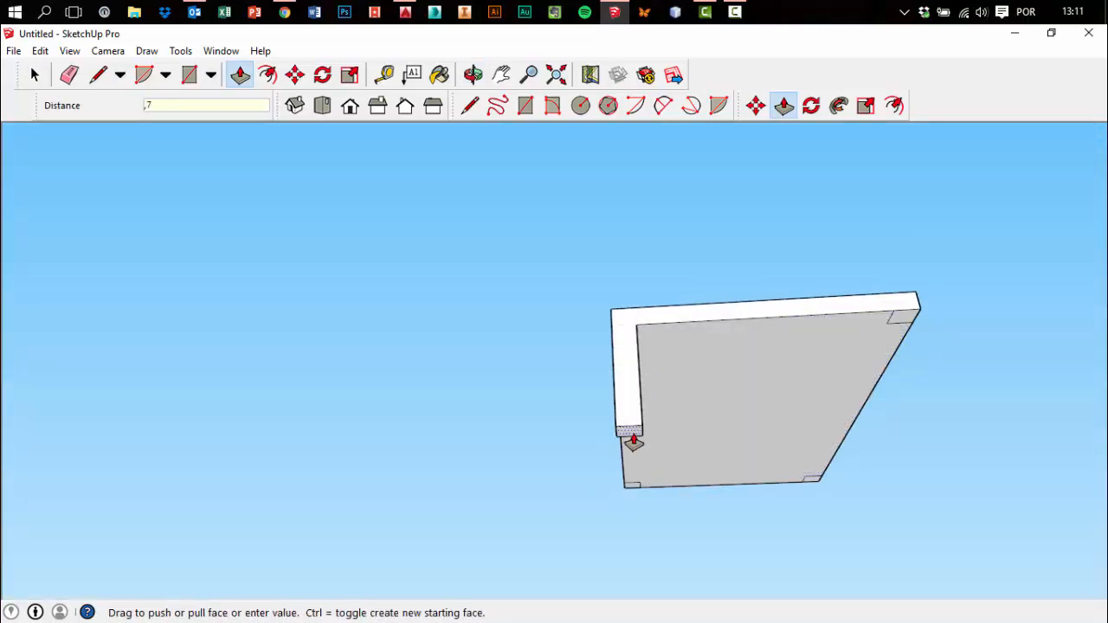
{"action": "key", "text": "Return"}
Push/Pull the neighbouring corner square on the same short side down to the end of the first leg
{"action": "scroll", "coordinate": [732, 328], "scroll_direction": "down", "scroll_amount": 3}
{"action": "middle_click_drag", "start_coordinate": [732, 328], "coordinate": [553, 261]}
{"action": "scroll", "coordinate": [610, 236], "scroll_direction": "up", "scroll_amount": 2}
{"action": "left_click", "coordinate": [650, 211]}
{"action": "scroll", "coordinate": [650, 210], "scroll_direction": "down", "scroll_amount": 1}
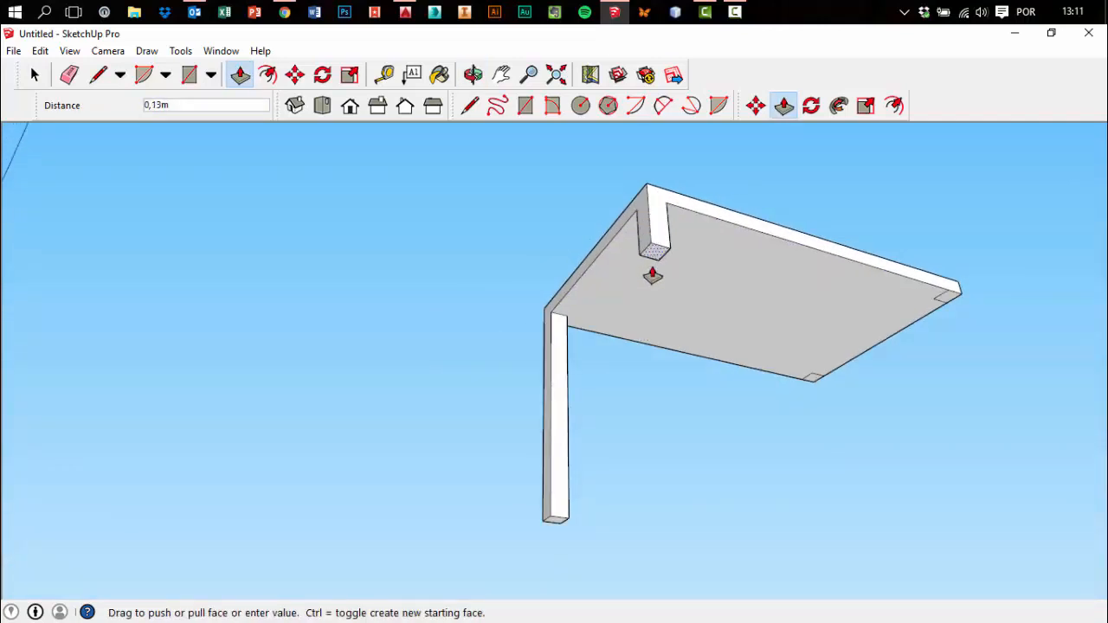
{"action": "middle_click_drag", "start_coordinate": [650, 429], "coordinate": [595, 520]}
{"action": "scroll", "coordinate": [595, 521], "scroll_direction": "up", "scroll_amount": 1}
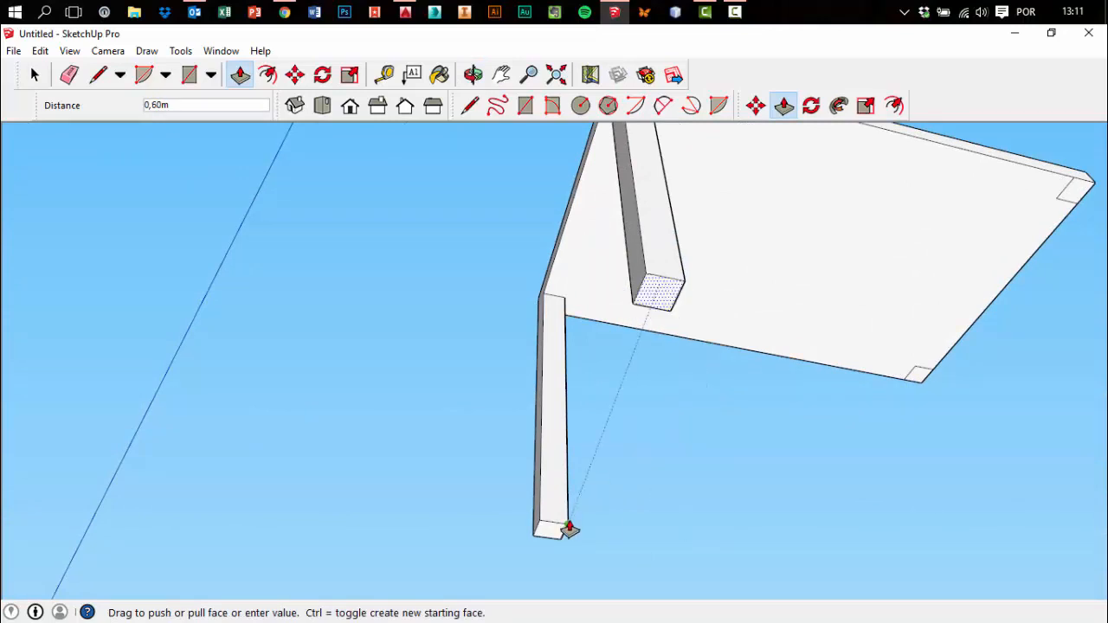
{"action": "left_click", "coordinate": [563, 524]}
Push/Pull the third corner square, across the long side, down to the end of the second leg
{"action": "middle_click_drag", "start_coordinate": [563, 525], "coordinate": [927, 352]}
{"action": "left_click", "coordinate": [929, 314]}
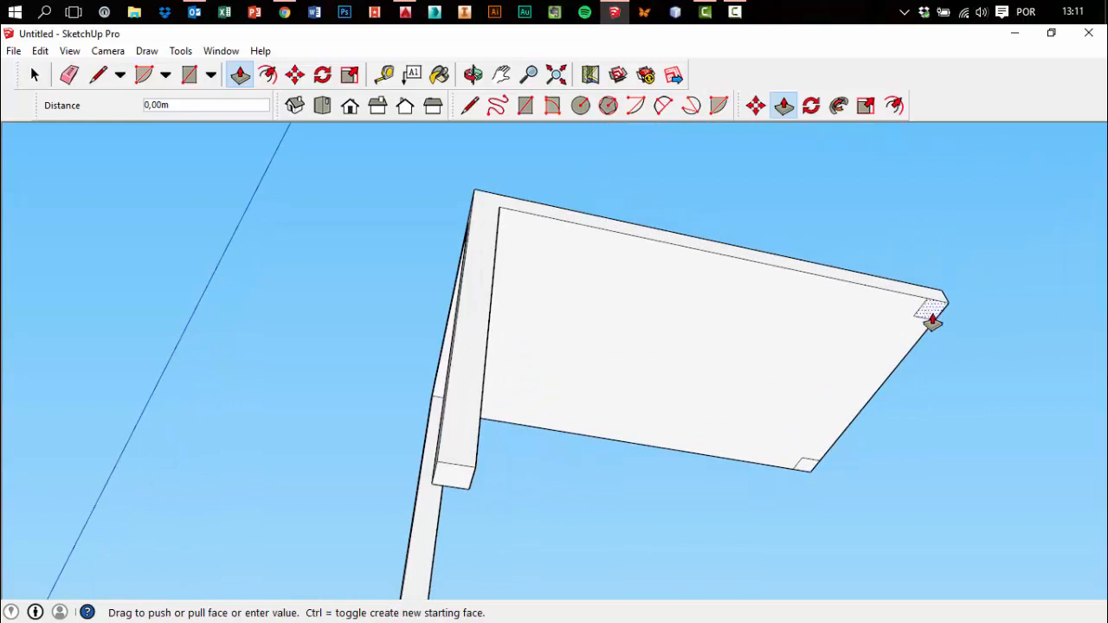
{"action": "left_click", "coordinate": [476, 470]}
Push/Pull the last corner square down to the level of the other leg ends and show the table in isometric view
{"action": "scroll", "coordinate": [688, 424], "scroll_direction": "down", "scroll_amount": 3}
{"action": "middle_click_drag", "start_coordinate": [776, 475], "coordinate": [771, 445]}
{"action": "scroll", "coordinate": [768, 476], "scroll_direction": "up", "scroll_amount": 2}
{"action": "left_click", "coordinate": [770, 472]}
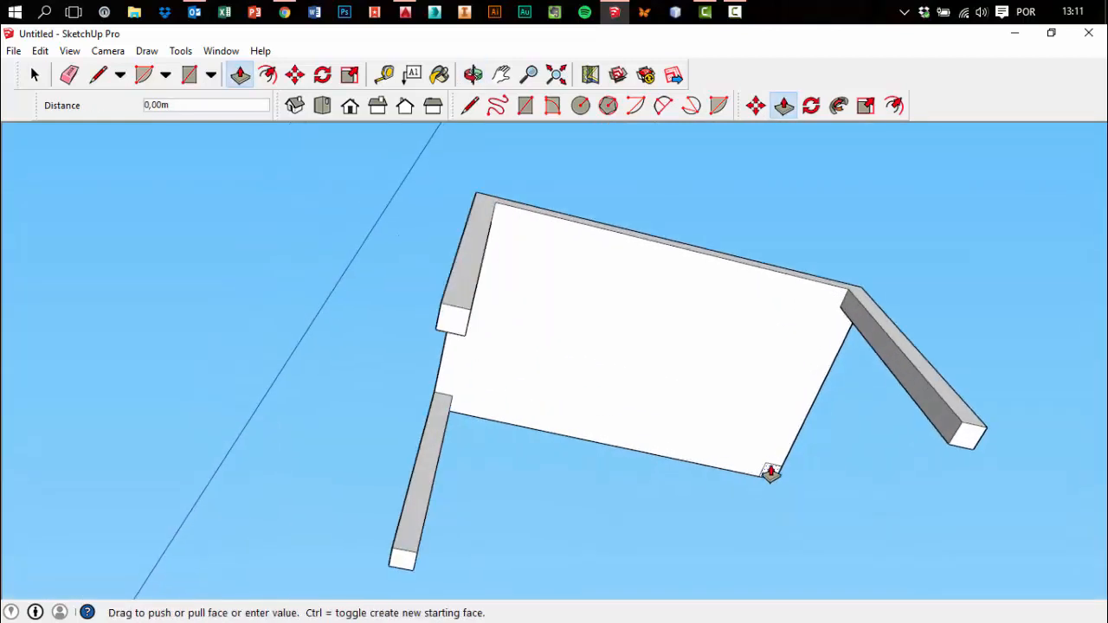
{"action": "left_click", "coordinate": [417, 552]}
{"action": "middle_click_drag", "start_coordinate": [417, 552], "coordinate": [783, 108]}
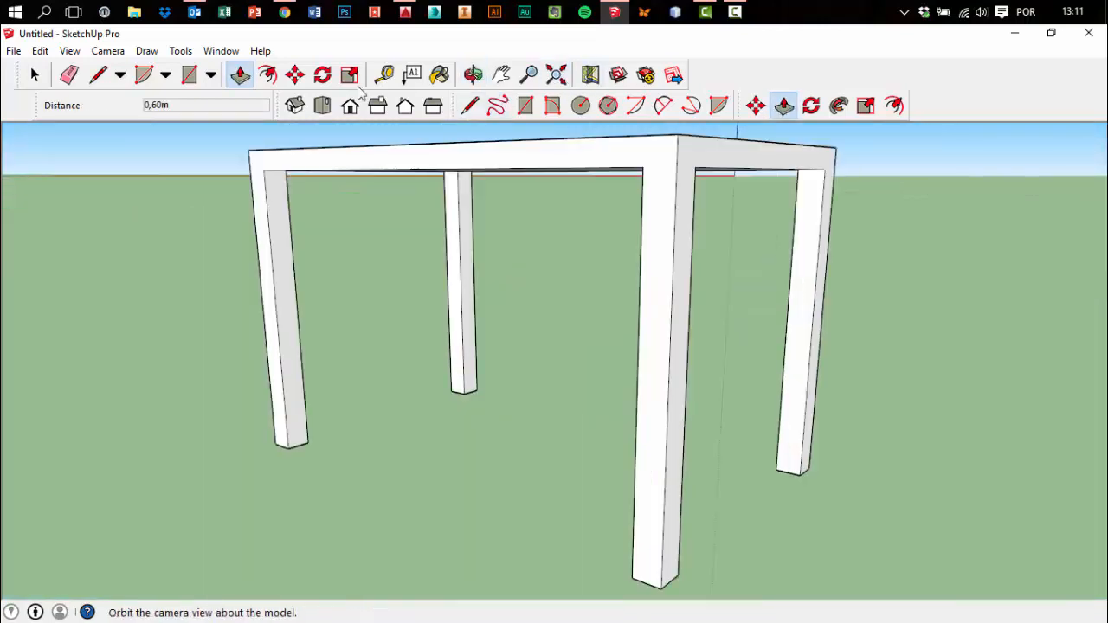
{"action": "left_click", "coordinate": [296, 105]}
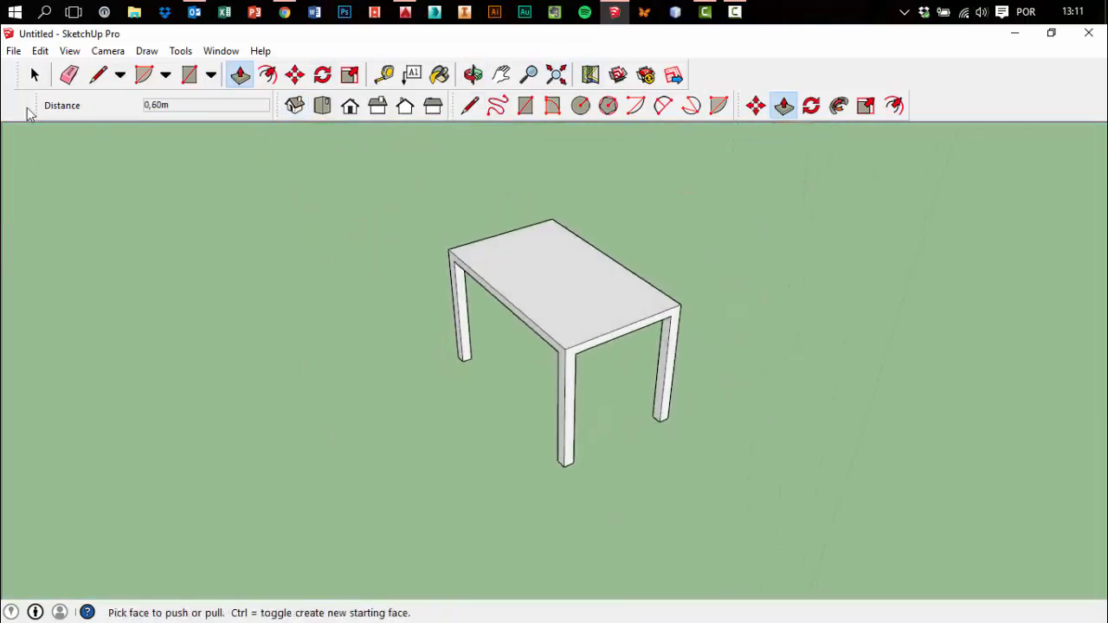
{"action": "middle_click_drag", "start_coordinate": [533, 350], "coordinate": [495, 383]}
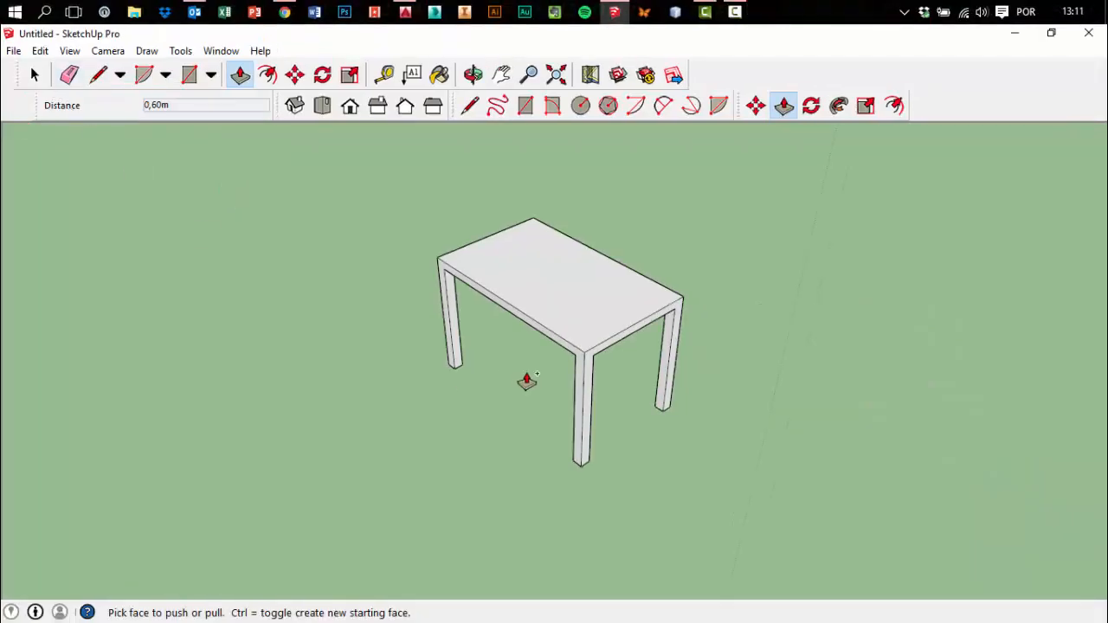
Measure the tabletop's short front edge from corner to corner with the Tape Measure
{"action": "left_click", "coordinate": [35, 76]}
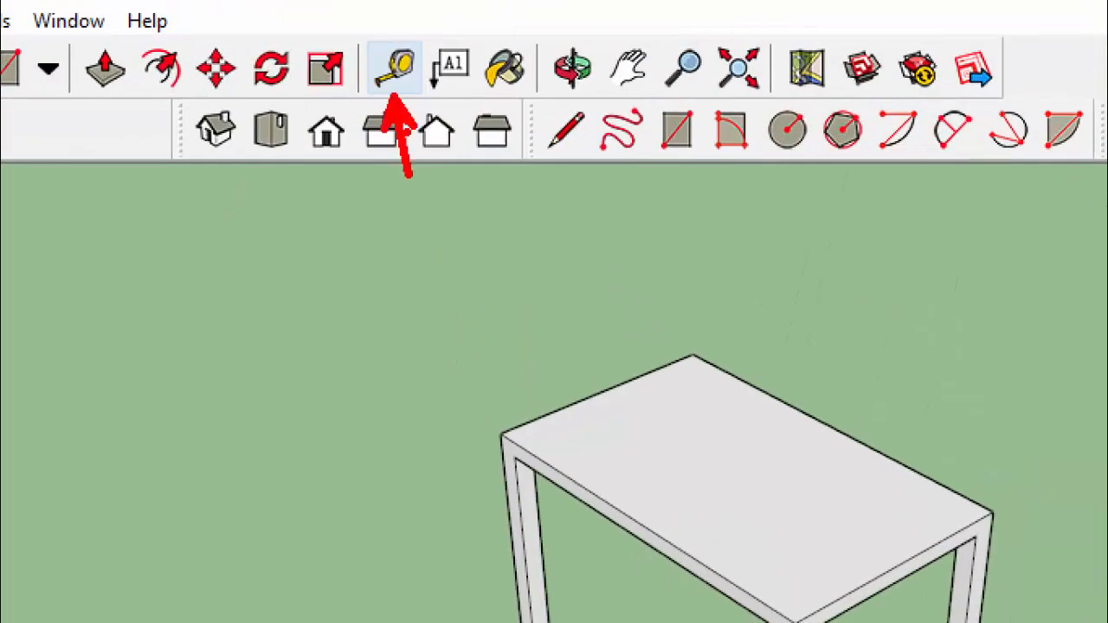
{"action": "left_click", "coordinate": [396, 67]}
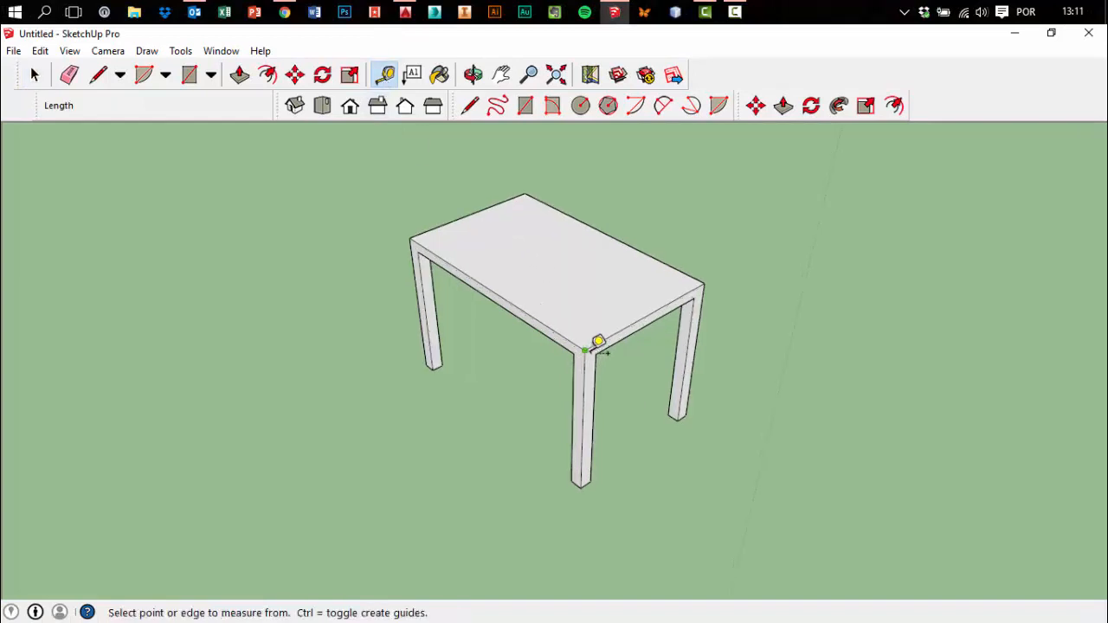
{"action": "left_click", "coordinate": [586, 350]}
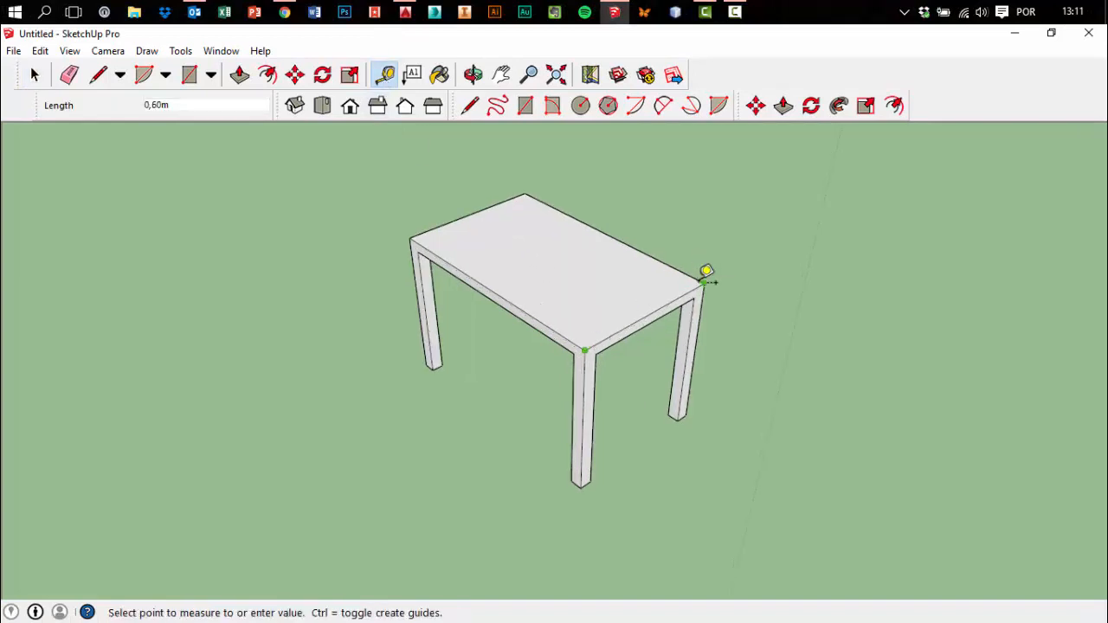
{"action": "left_click", "coordinate": [703, 282]}
{"action": "left_click_drag", "start_coordinate": [151, 127], "coordinate": [161, 183], "text": "ctrl"}
{"action": "left_click_drag", "start_coordinate": [167, 97], "coordinate": [117, 89]}
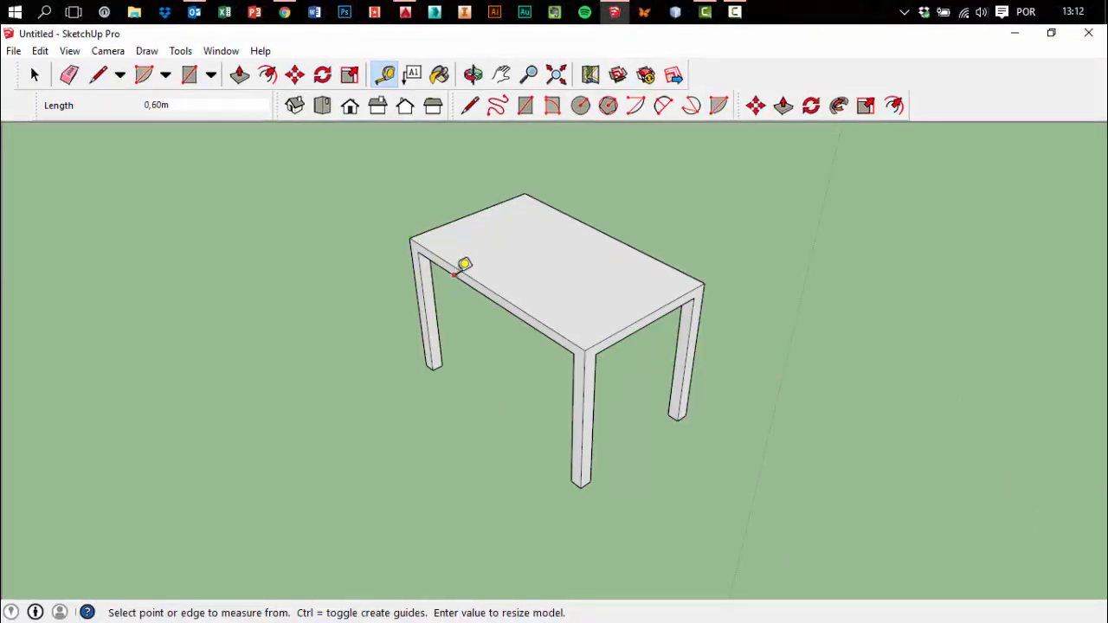
Place a guide line on the tabletop 0.15 m in from its front long edge
{"action": "left_click", "coordinate": [458, 269]}
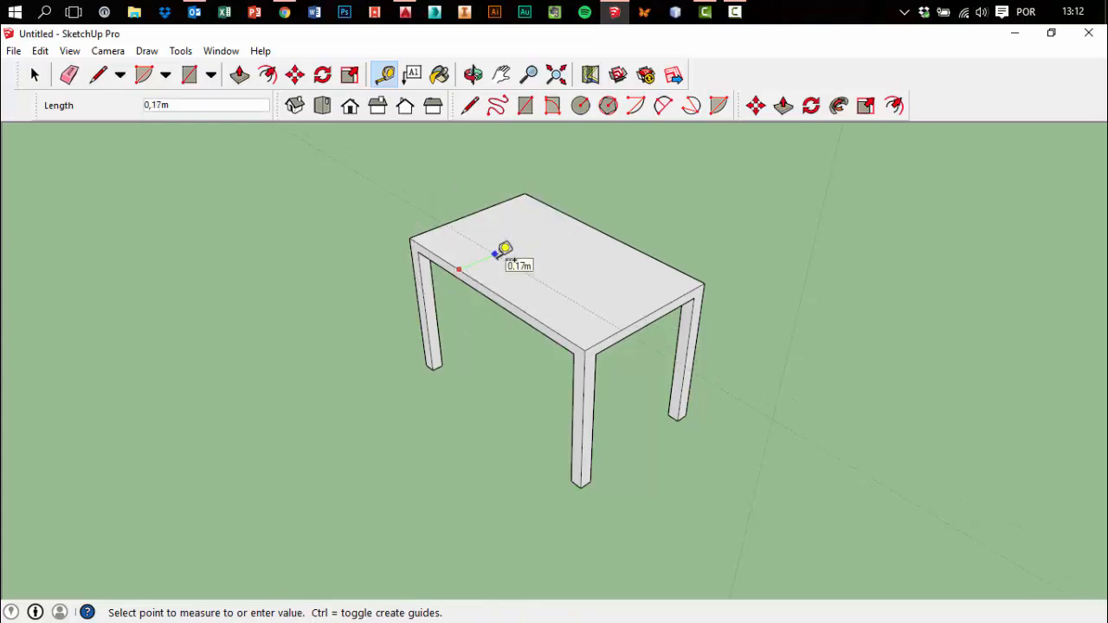
{"action": "type", "text": ",15"}
{"action": "key", "text": "Return"}
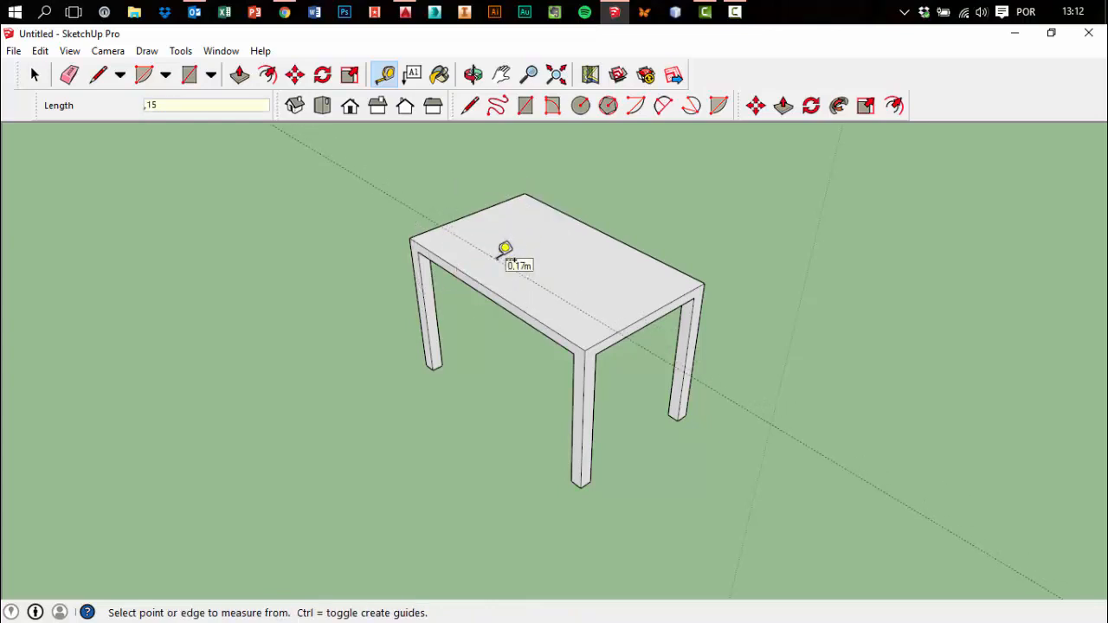
{"action": "middle_click_drag", "start_coordinate": [512, 260], "coordinate": [645, 260]}
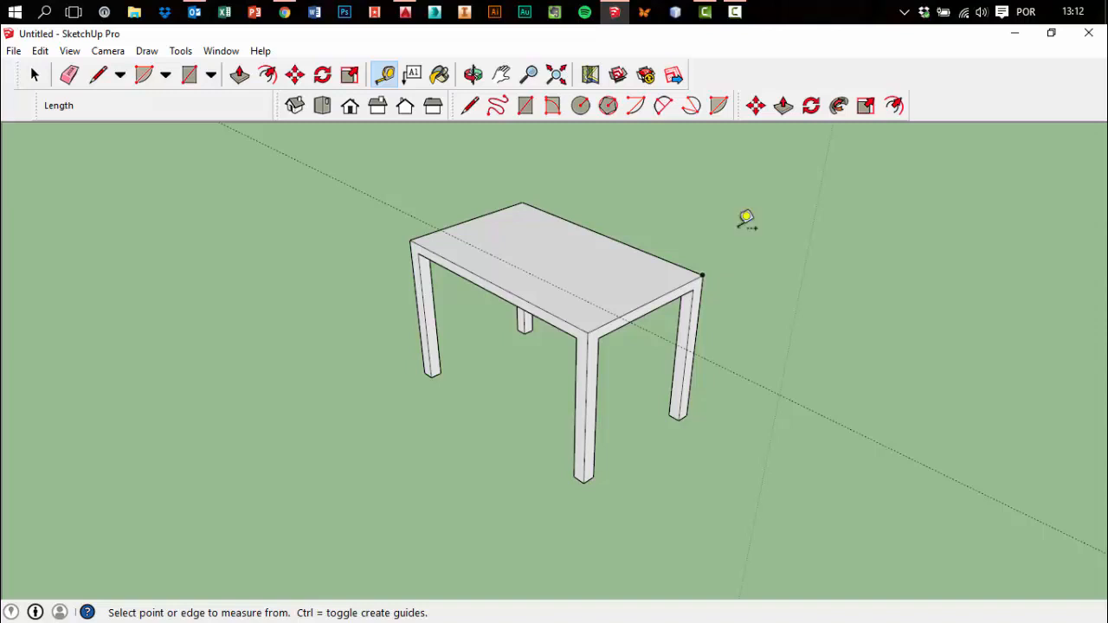
{"action": "left_click", "coordinate": [735, 12]}
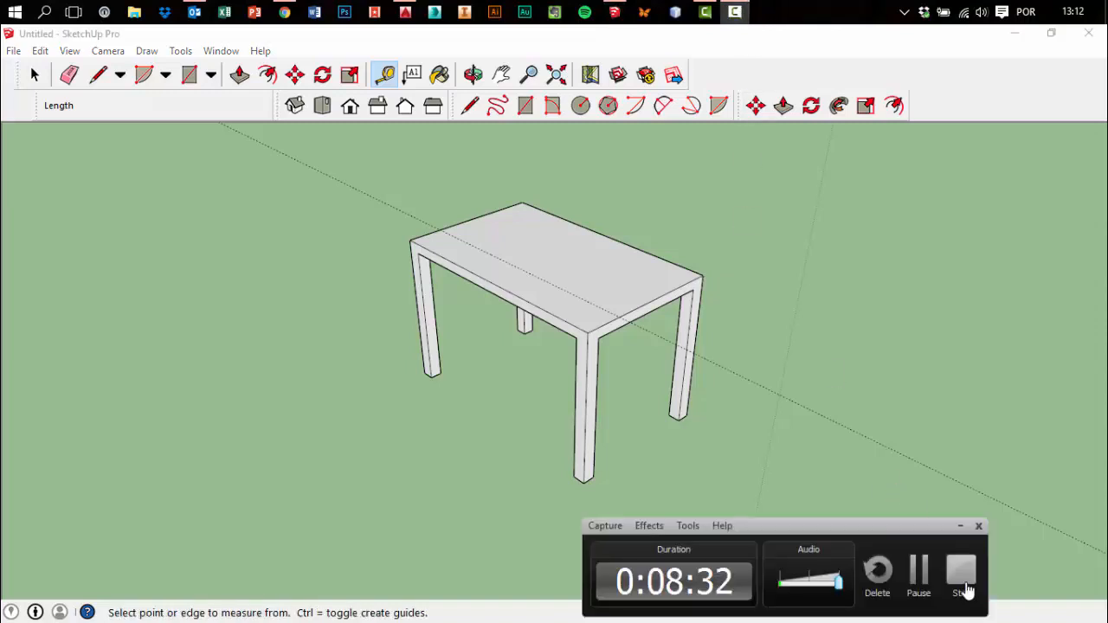
{"action": "left_click", "coordinate": [961, 571]}
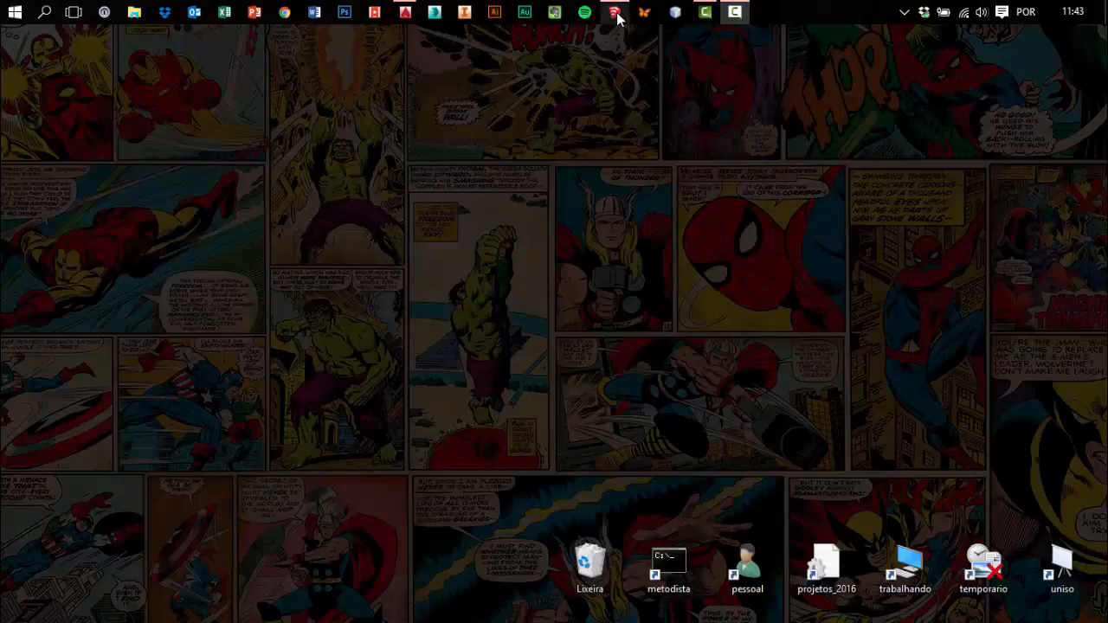
Switch to the untitled SketchUp model and remove the unfinished rectangle from the top view
{"action": "left_click", "coordinate": [615, 13]}
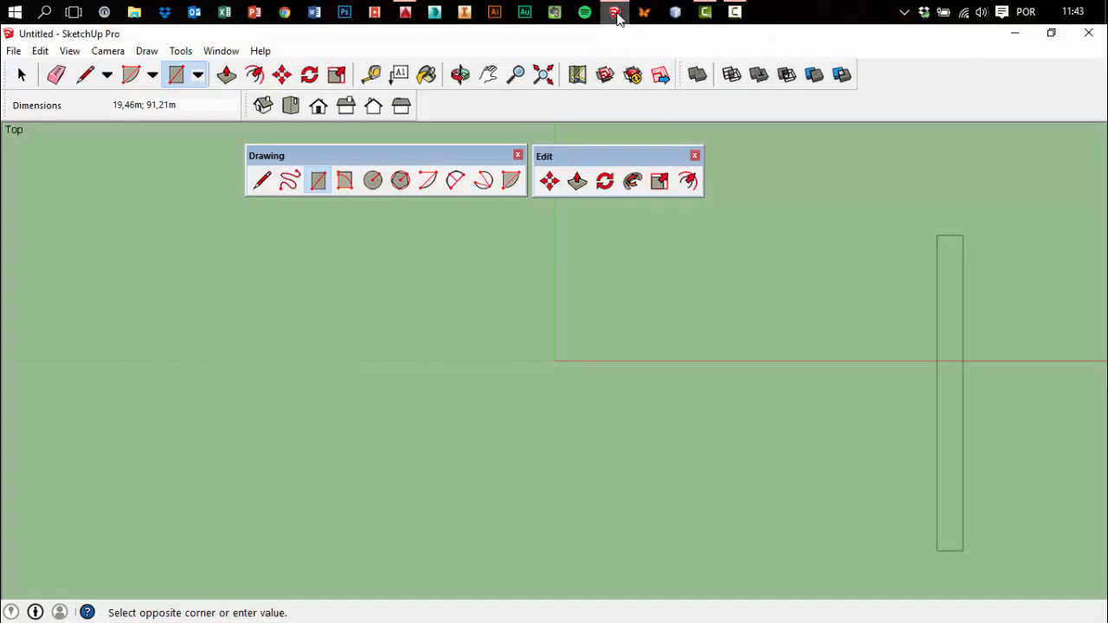
{"action": "left_click", "coordinate": [735, 12]}
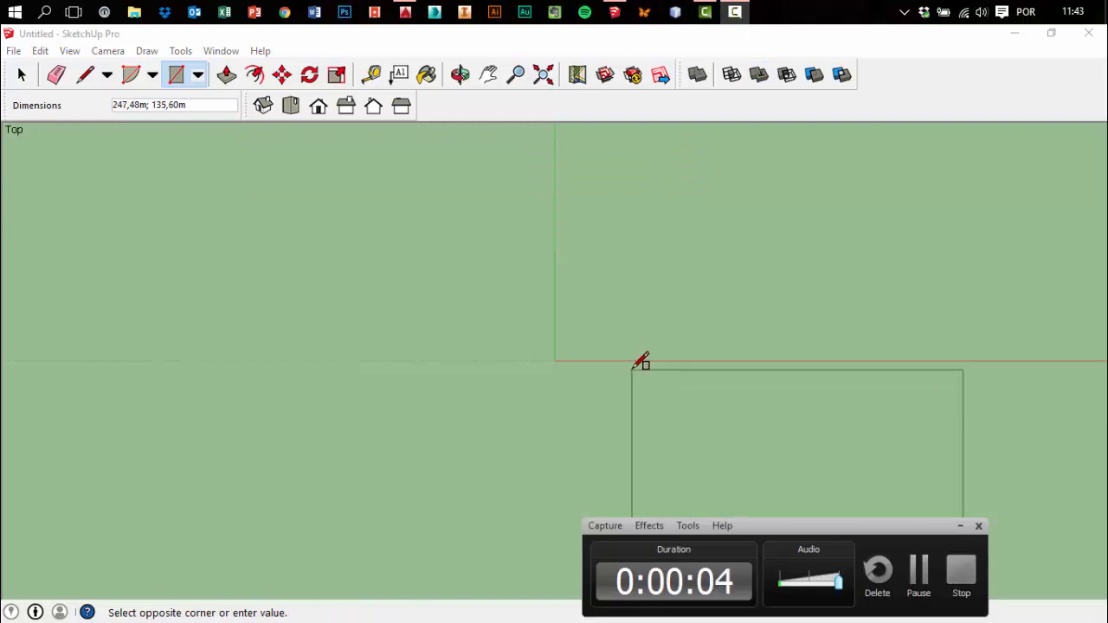
{"action": "left_click", "coordinate": [663, 391]}
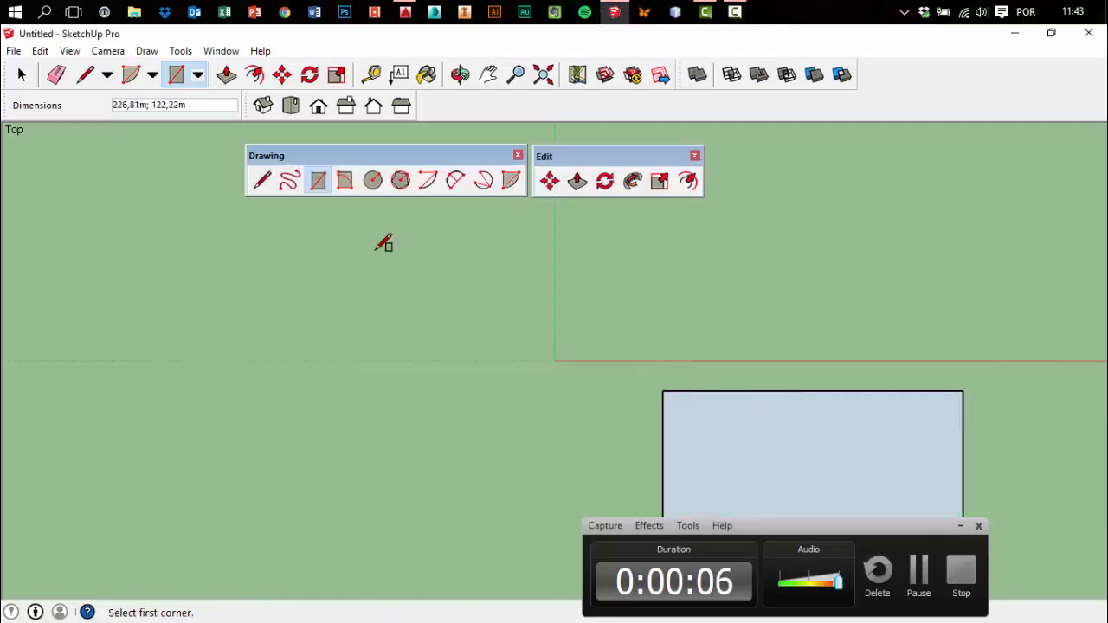
{"action": "scroll", "coordinate": [495, 303], "scroll_direction": "down", "scroll_amount": 2}
{"action": "left_click", "coordinate": [23, 76]}
{"action": "left_click_drag", "start_coordinate": [369, 260], "coordinate": [917, 507]}
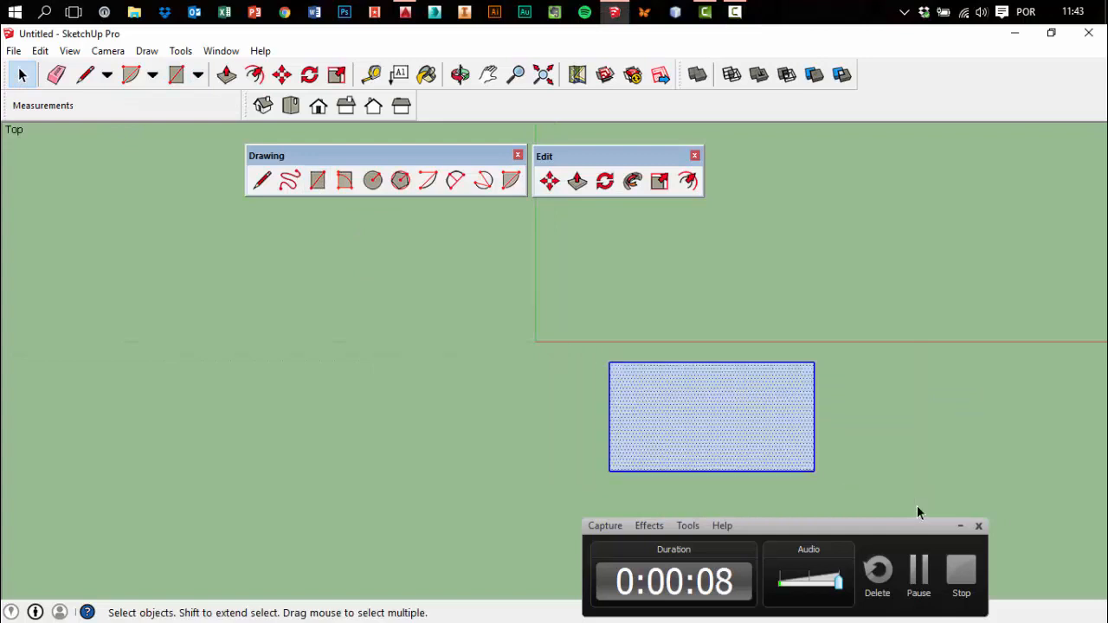
{"action": "key", "text": "Delete"}
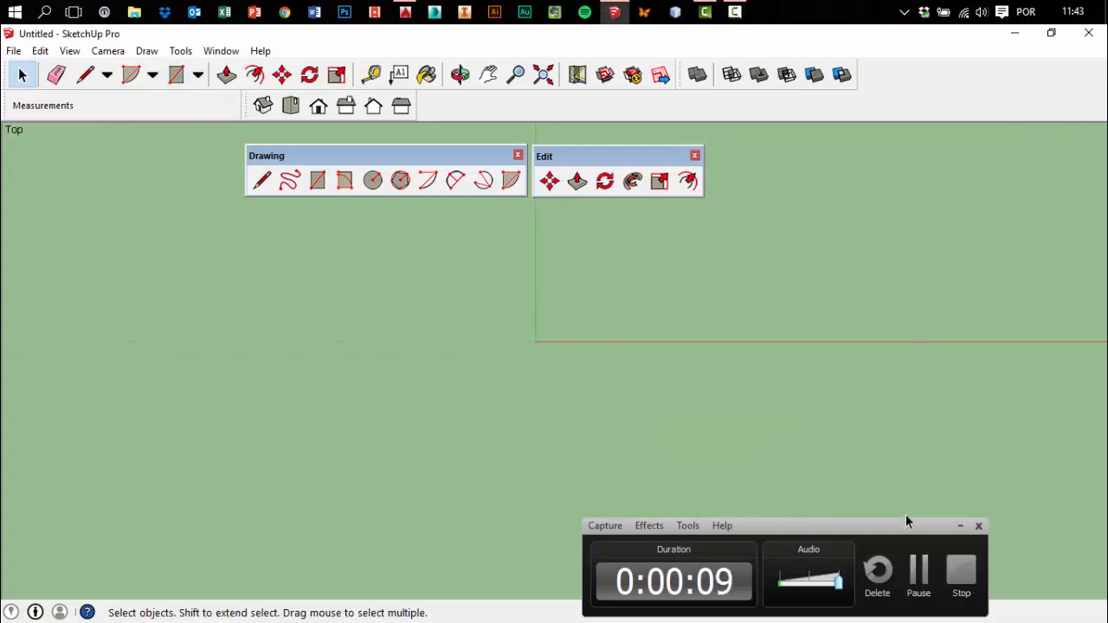
Show the empty model in isometric view
{"action": "left_click", "coordinate": [263, 104]}
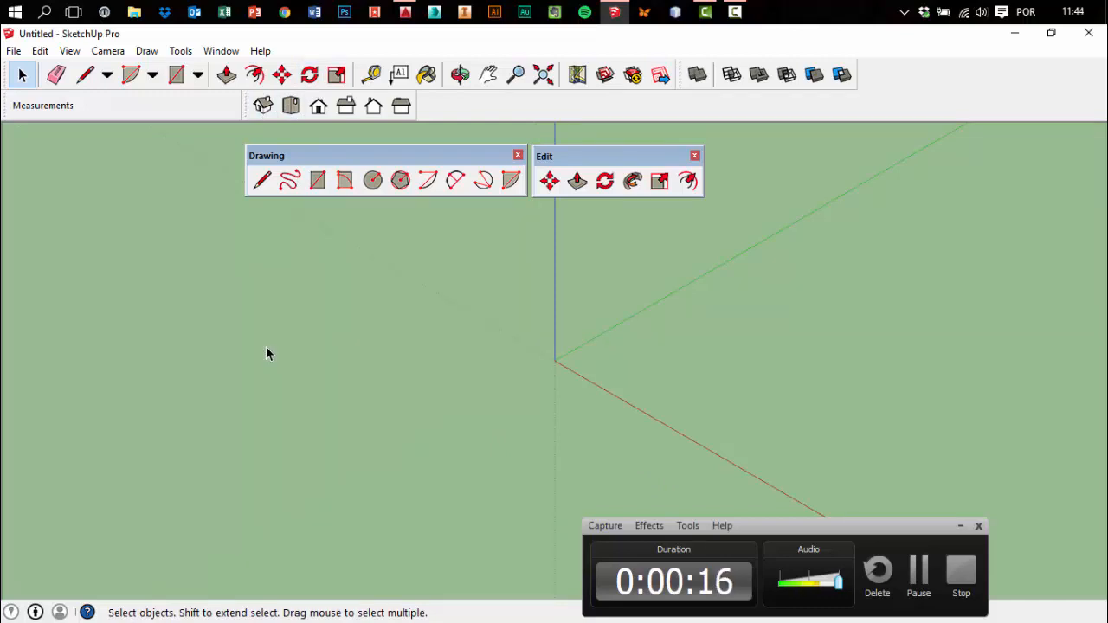
{"action": "left_click", "coordinate": [960, 526]}
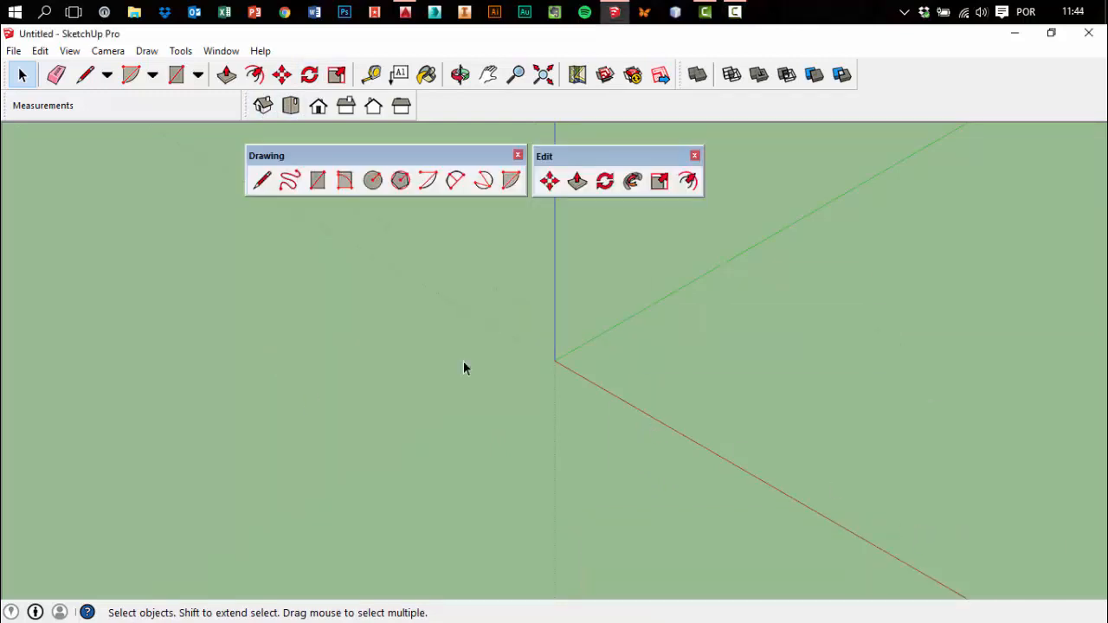
{"action": "scroll", "coordinate": [404, 337], "scroll_direction": "down", "scroll_amount": 3}
{"action": "scroll", "coordinate": [916, 313], "scroll_direction": "down", "scroll_amount": 1}
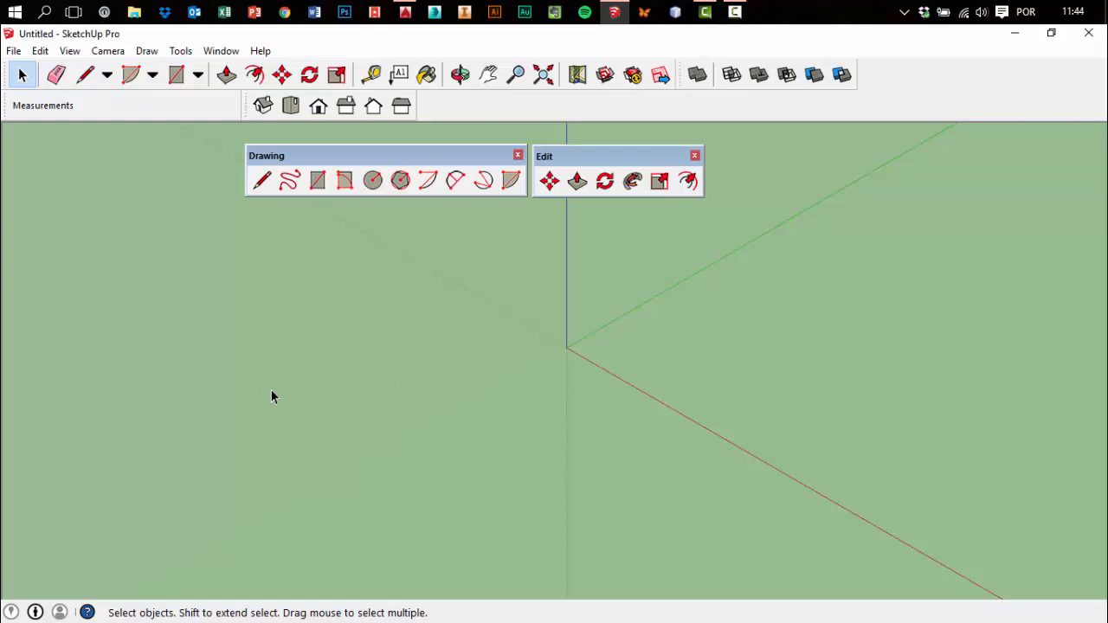
Draw a rectangle 7 m wide and 8 m tall in the top view and fit it on screen
{"action": "left_click", "coordinate": [317, 179]}
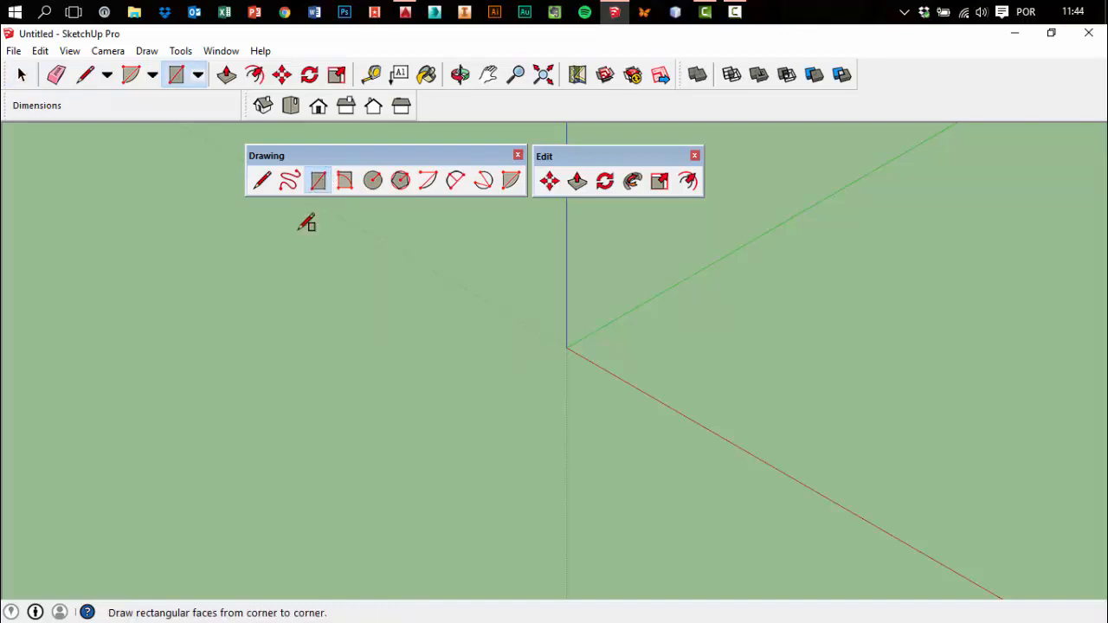
{"action": "left_click", "coordinate": [290, 104]}
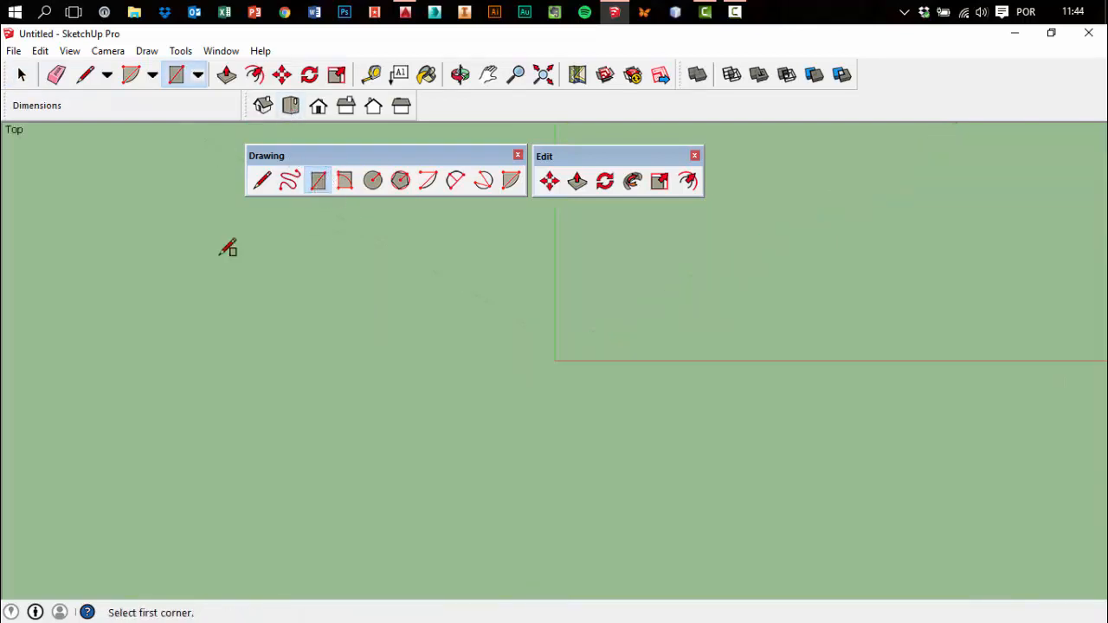
{"action": "scroll", "coordinate": [432, 459], "scroll_direction": "down", "scroll_amount": 3}
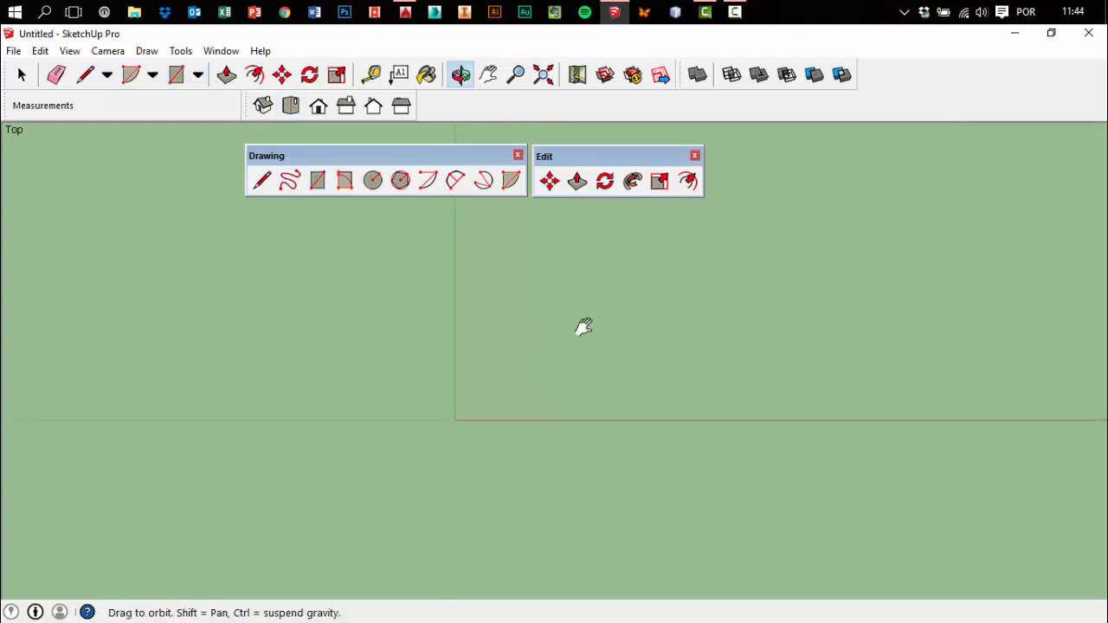
{"action": "middle_click_drag", "start_coordinate": [583, 323], "coordinate": [418, 464], "text": "shift"}
{"action": "left_click", "coordinate": [413, 248]}
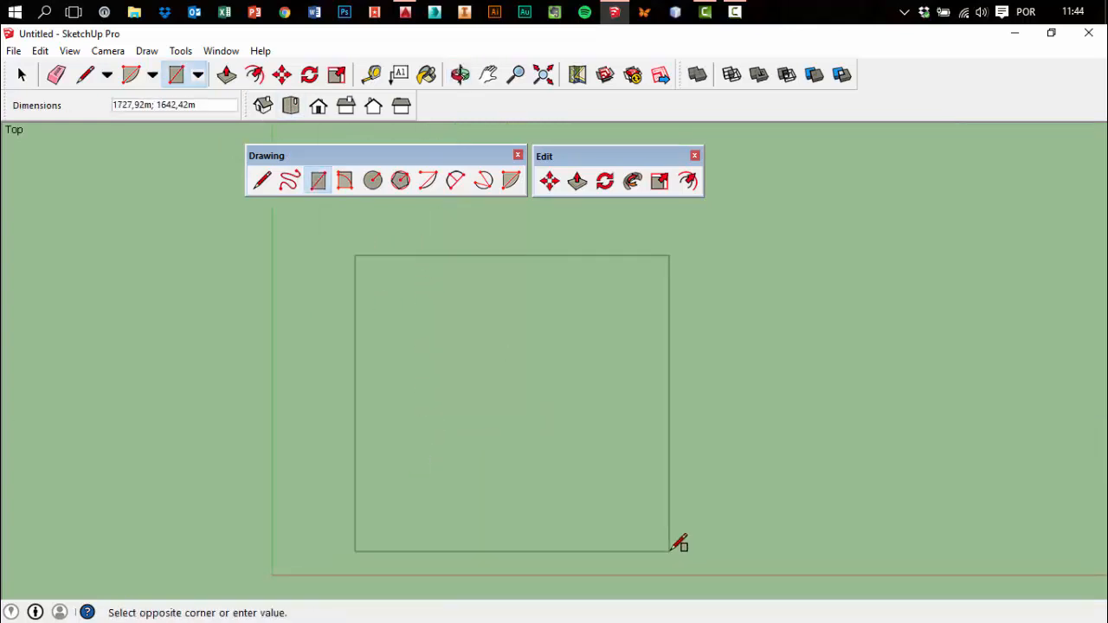
{"action": "type", "text": "7;8"}
{"action": "key", "text": "Return"}
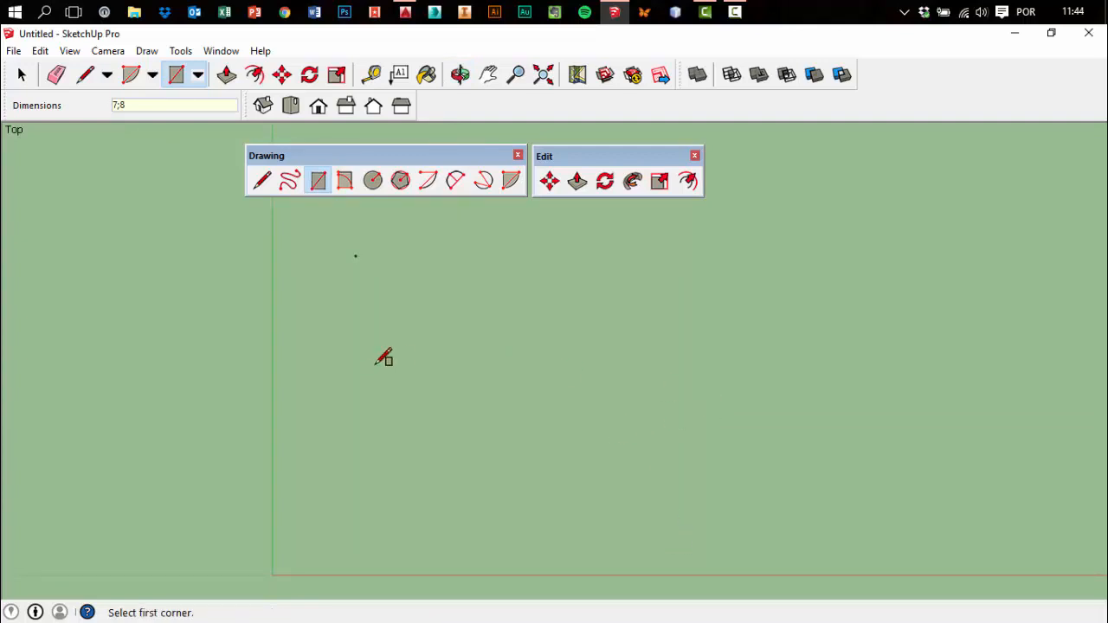
{"action": "left_click", "coordinate": [545, 75]}
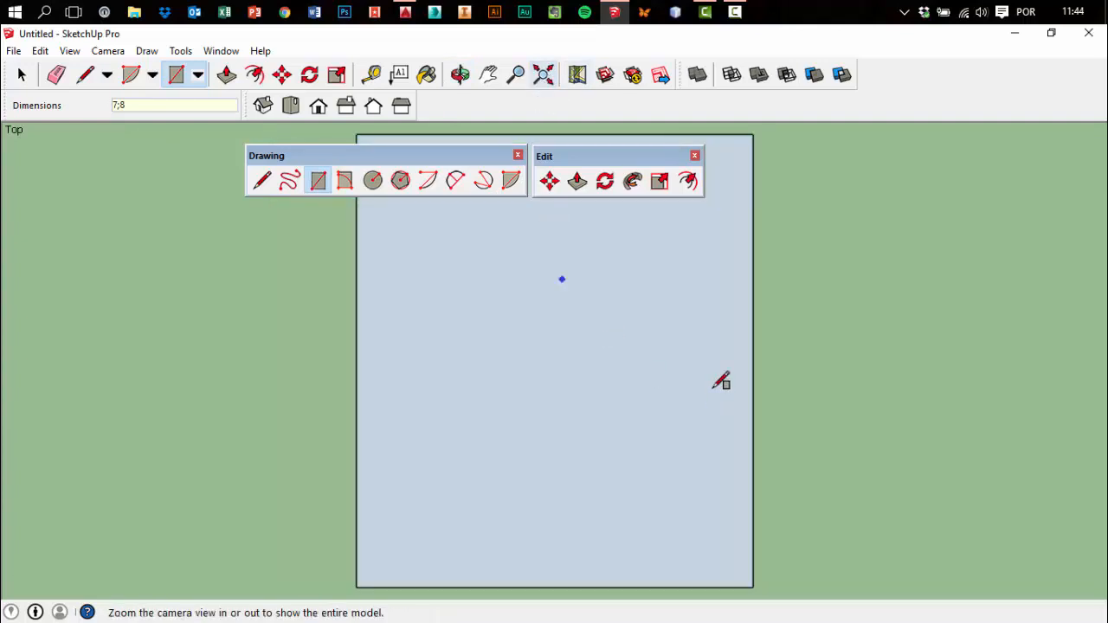
{"action": "scroll", "coordinate": [460, 437], "scroll_direction": "down", "scroll_amount": 3}
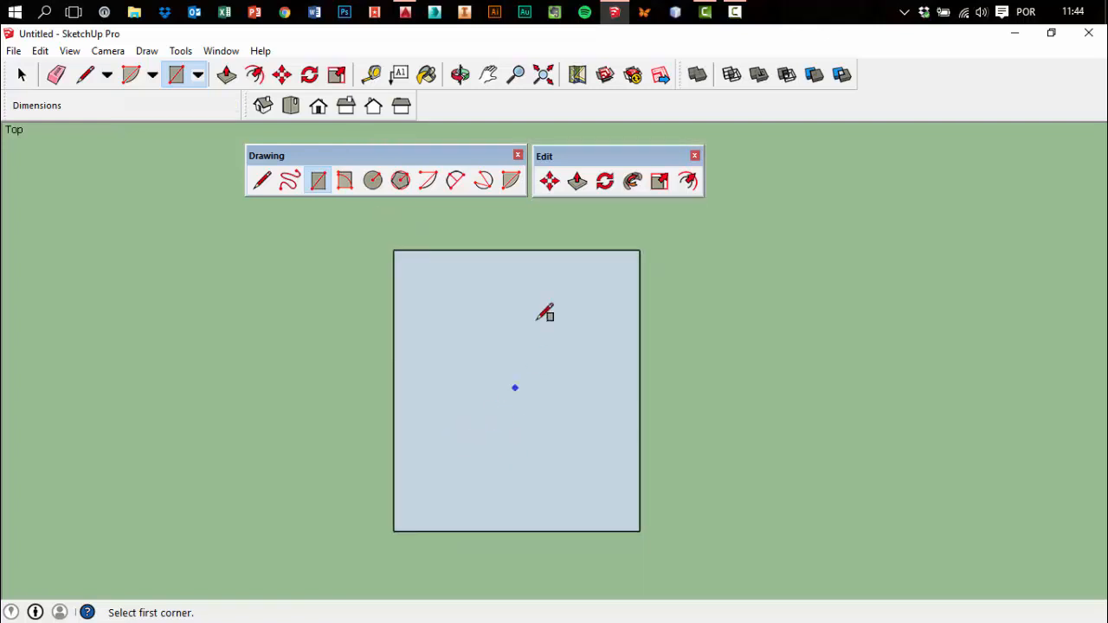
Offset the rectangle's outline slightly inward to form a thin border along all four sides
{"action": "left_click", "coordinate": [22, 76]}
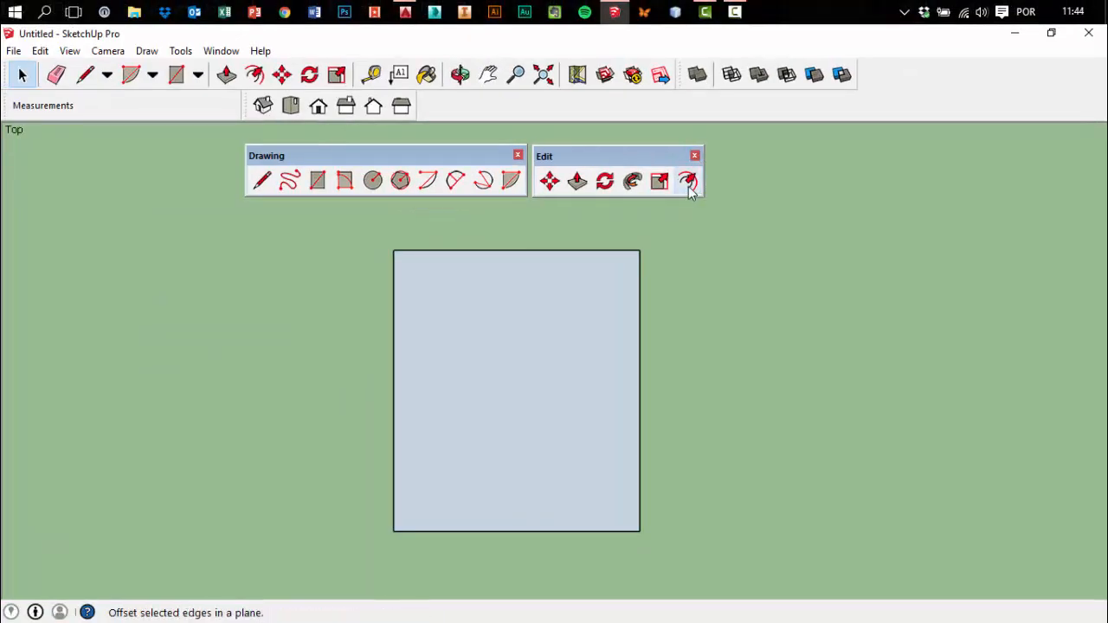
{"action": "left_click", "coordinate": [659, 203]}
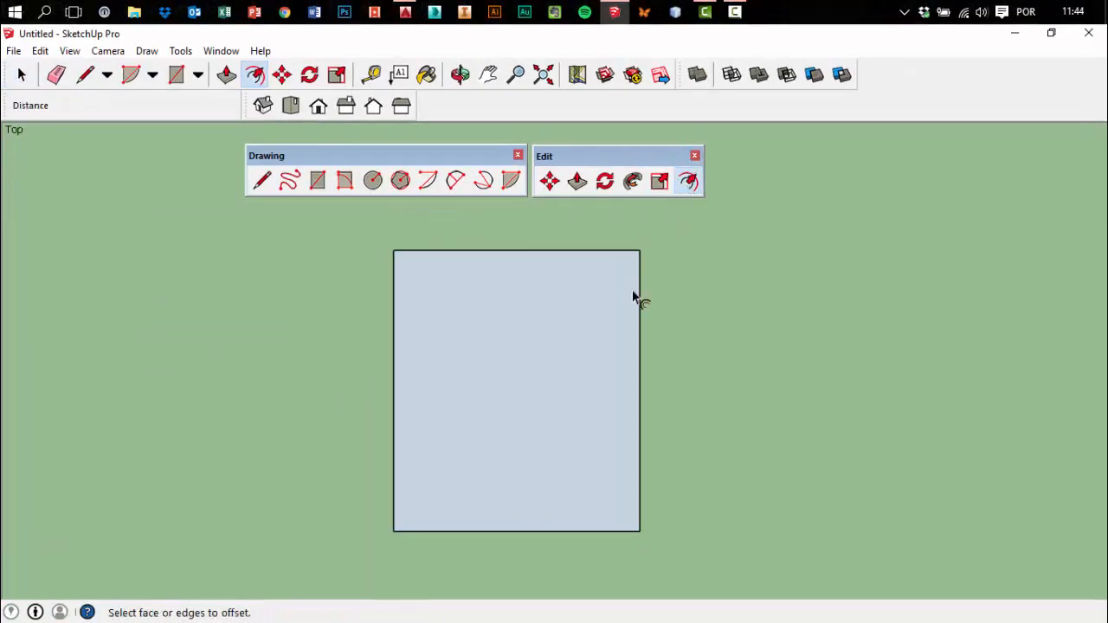
{"action": "left_click", "coordinate": [399, 307]}
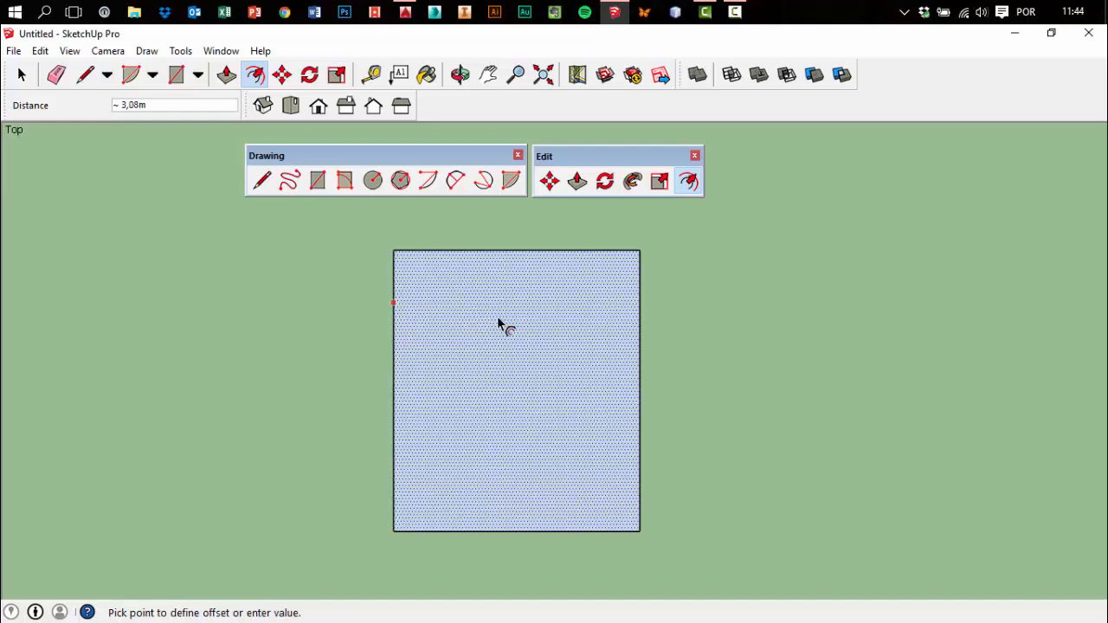
{"action": "key", "text": "Escape"}
{"action": "left_click", "coordinate": [535, 252]}
{"action": "key", "text": "Return"}
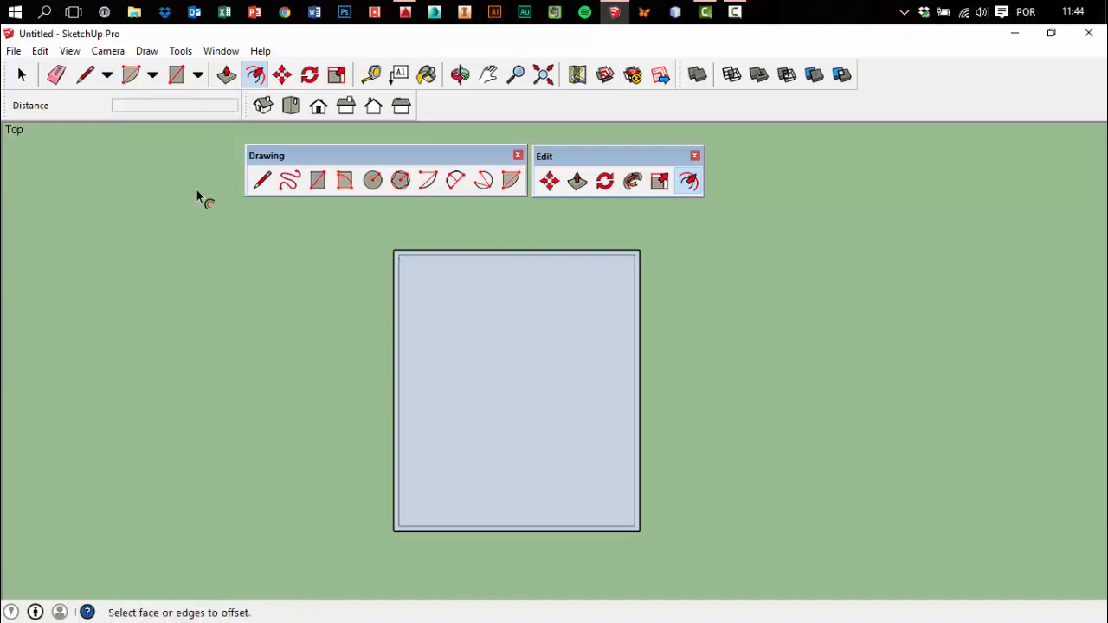
{"action": "left_click", "coordinate": [22, 74]}
Place guide lines 2 m inside the upper and right edges of the inner outline with the Tape Measure
{"action": "scroll", "coordinate": [544, 313], "scroll_direction": "up", "scroll_amount": 3}
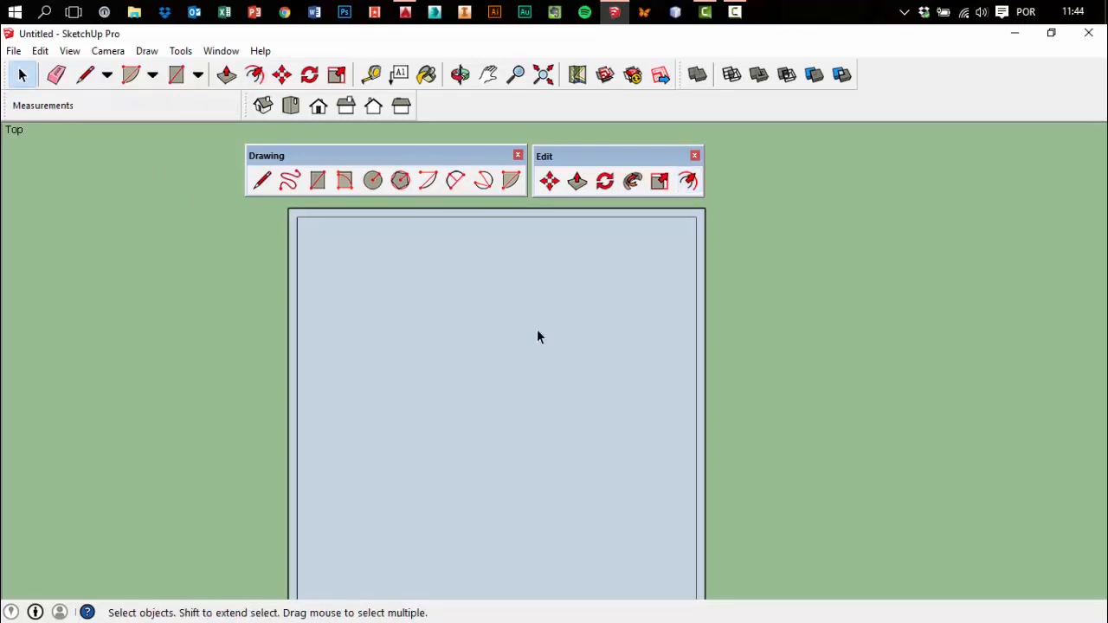
{"action": "scroll", "coordinate": [536, 336], "scroll_direction": "down", "scroll_amount": 3}
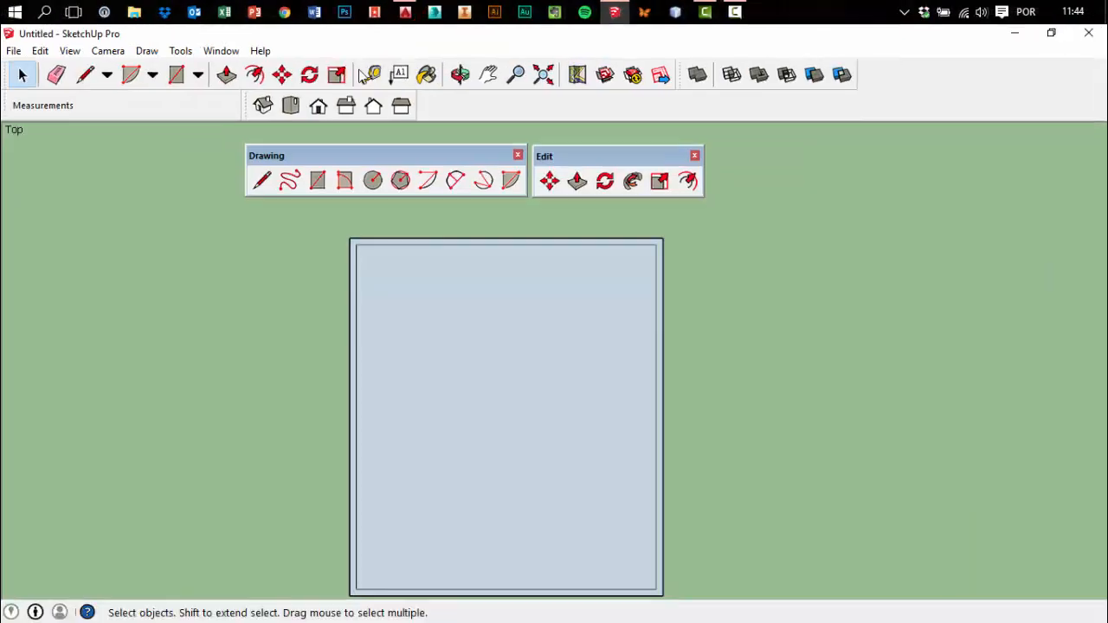
{"action": "left_click", "coordinate": [385, 119]}
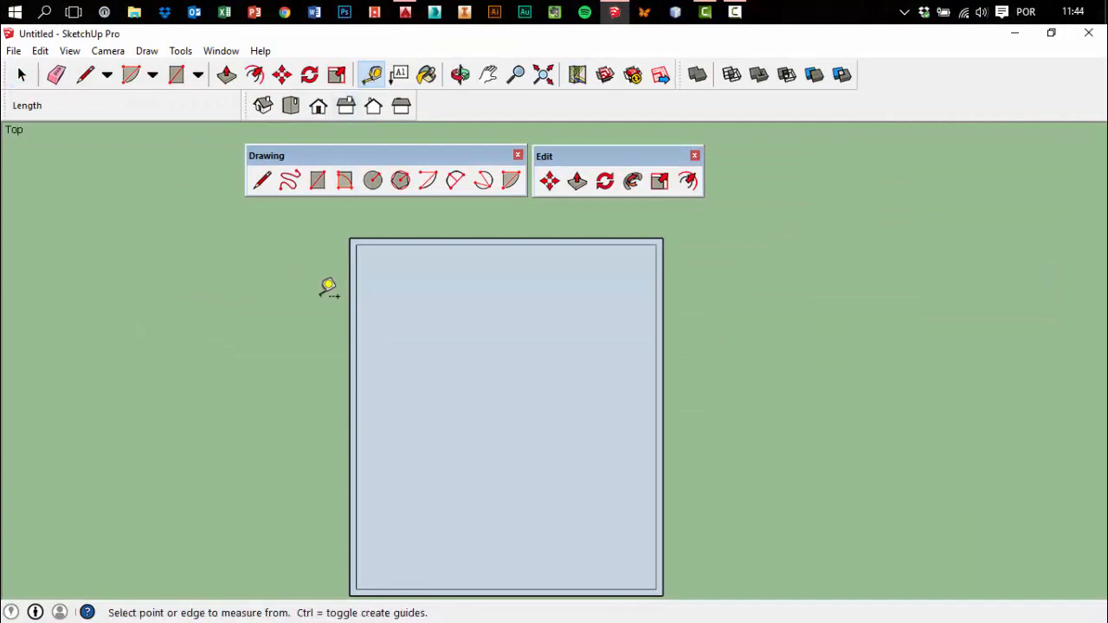
{"action": "left_click", "coordinate": [626, 244]}
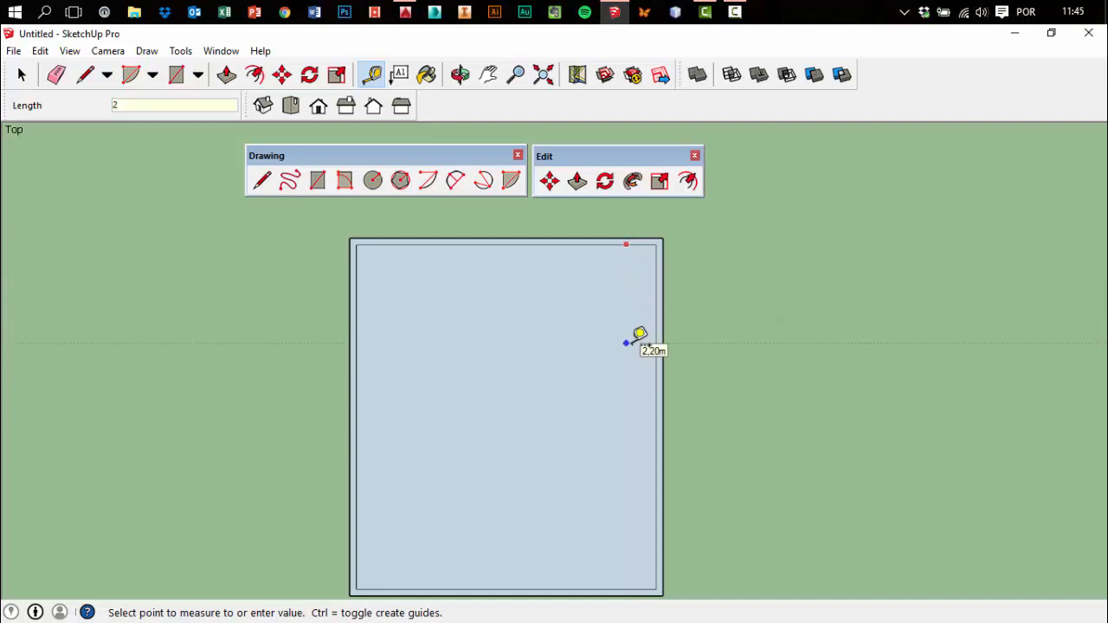
{"action": "type", "text": "2"}
{"action": "key", "text": "Return"}
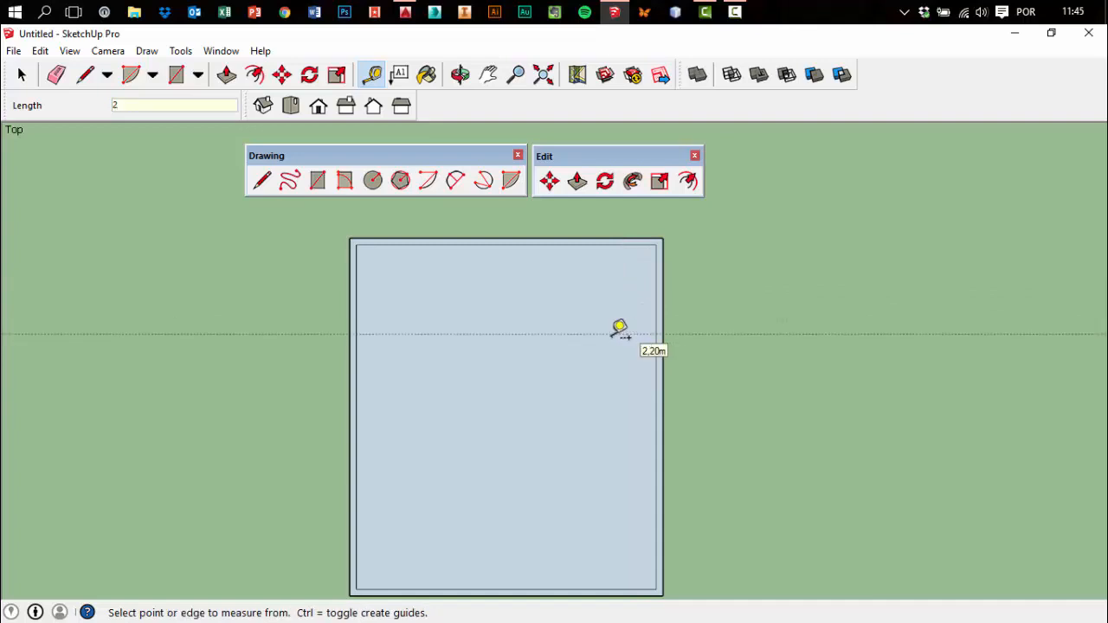
{"action": "left_click", "coordinate": [656, 346]}
{"action": "key", "text": "Return"}
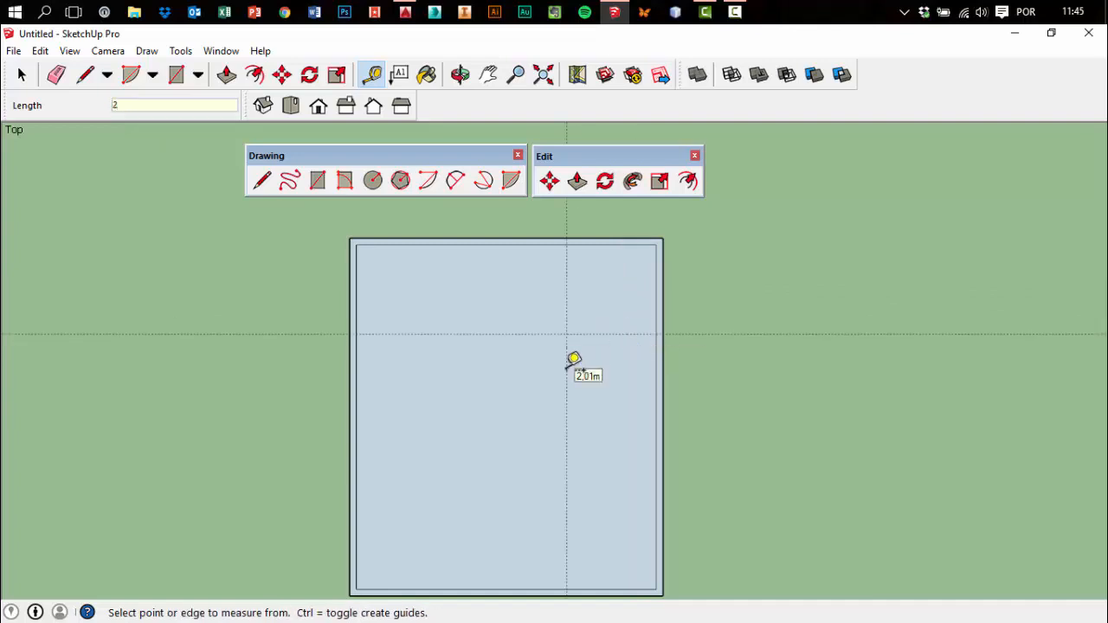
Place guide lines 4 m inside the inner outline's left edge and 3 m inside its lower edge
{"action": "left_click", "coordinate": [356, 389]}
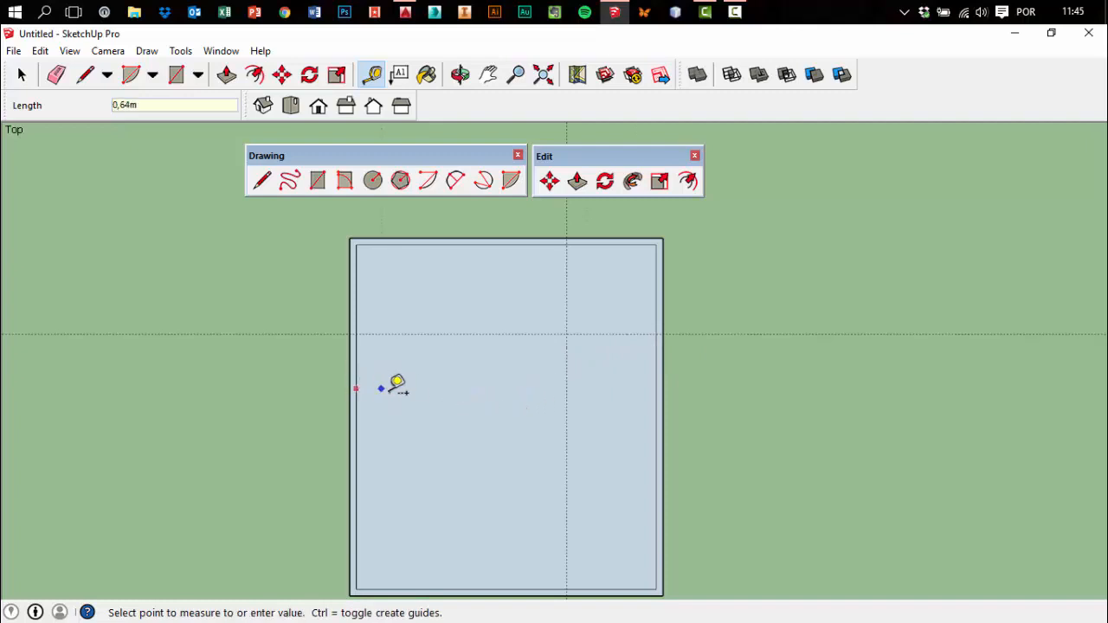
{"action": "type", "text": "4"}
{"action": "key", "text": "Return"}
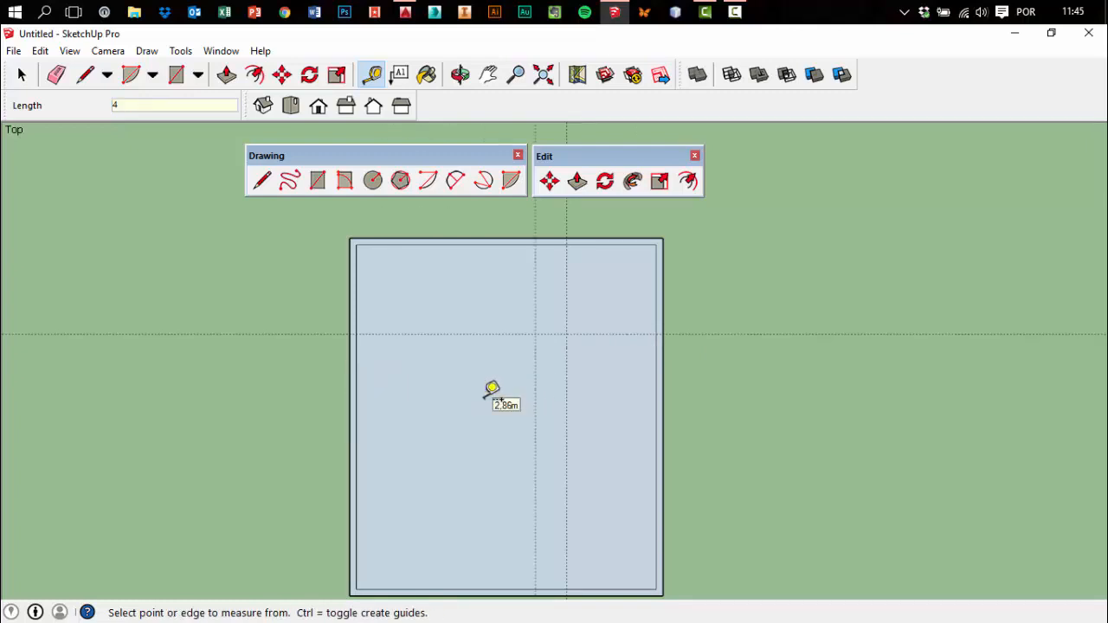
{"action": "left_click", "coordinate": [518, 589]}
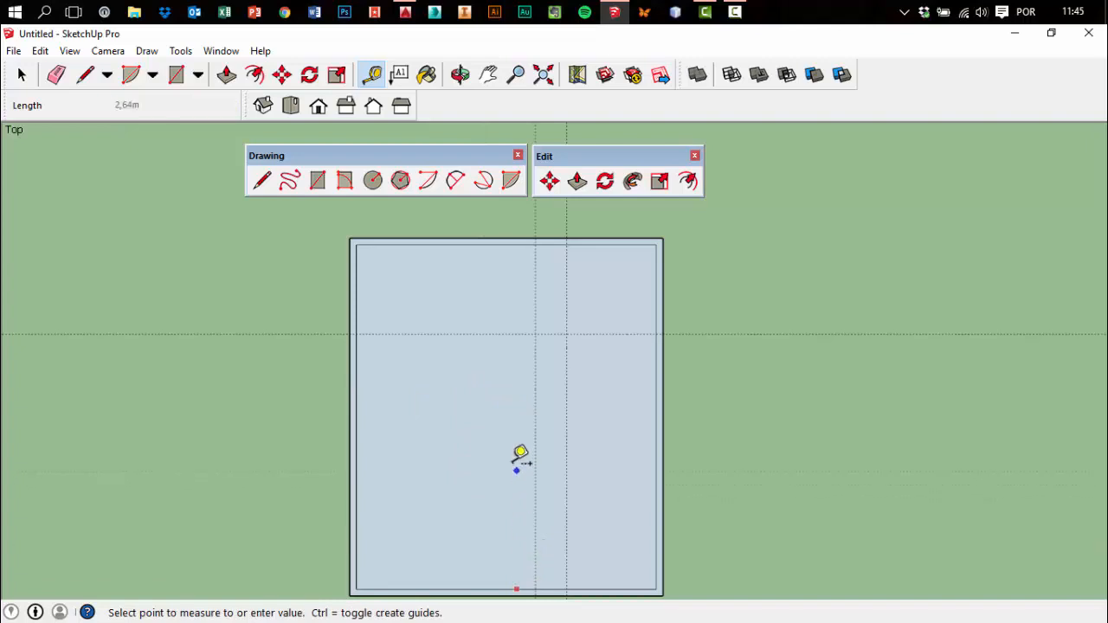
{"action": "type", "text": "3"}
{"action": "key", "text": "Return"}
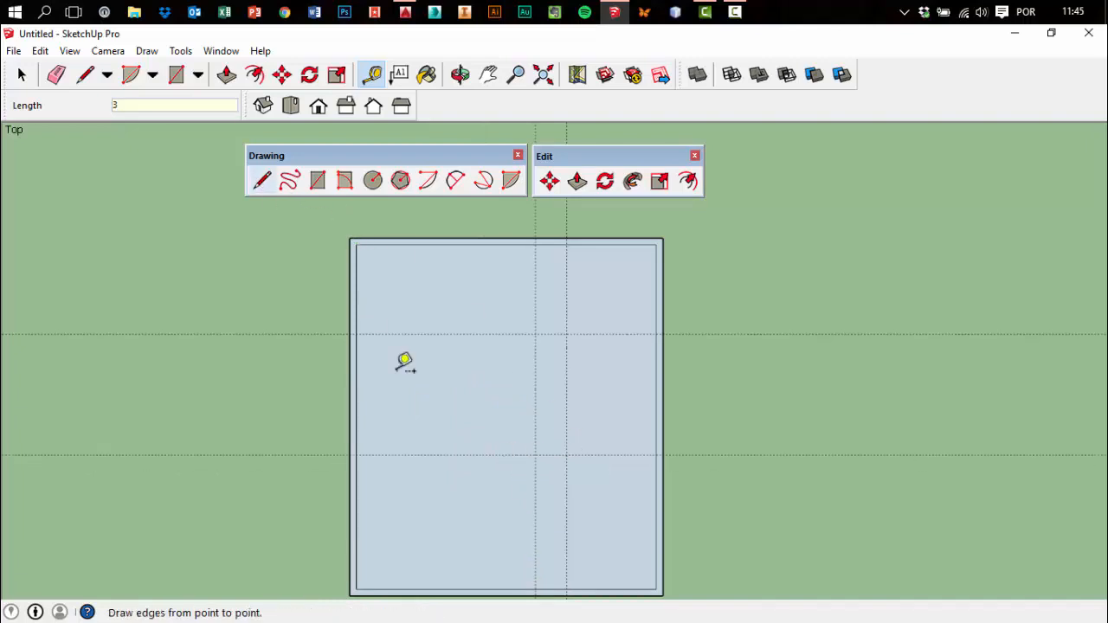
Add parallel guides 0.15 m above the lower horizontal guide and 0.15 m right of the 4 m vertical guide
{"action": "left_click", "coordinate": [445, 455]}
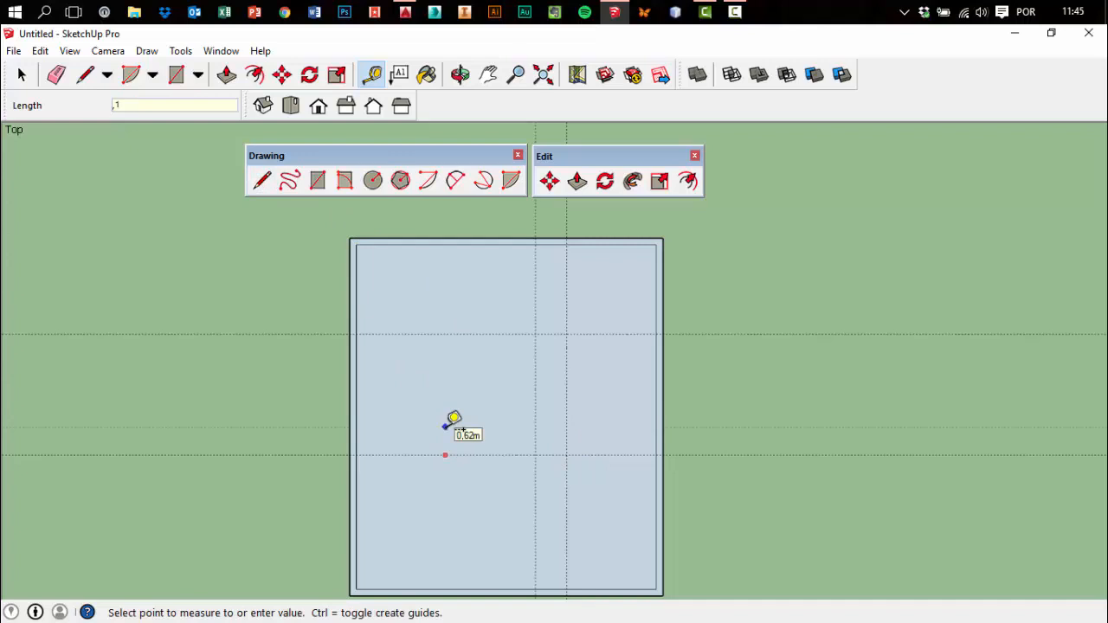
{"action": "key", "text": "Return"}
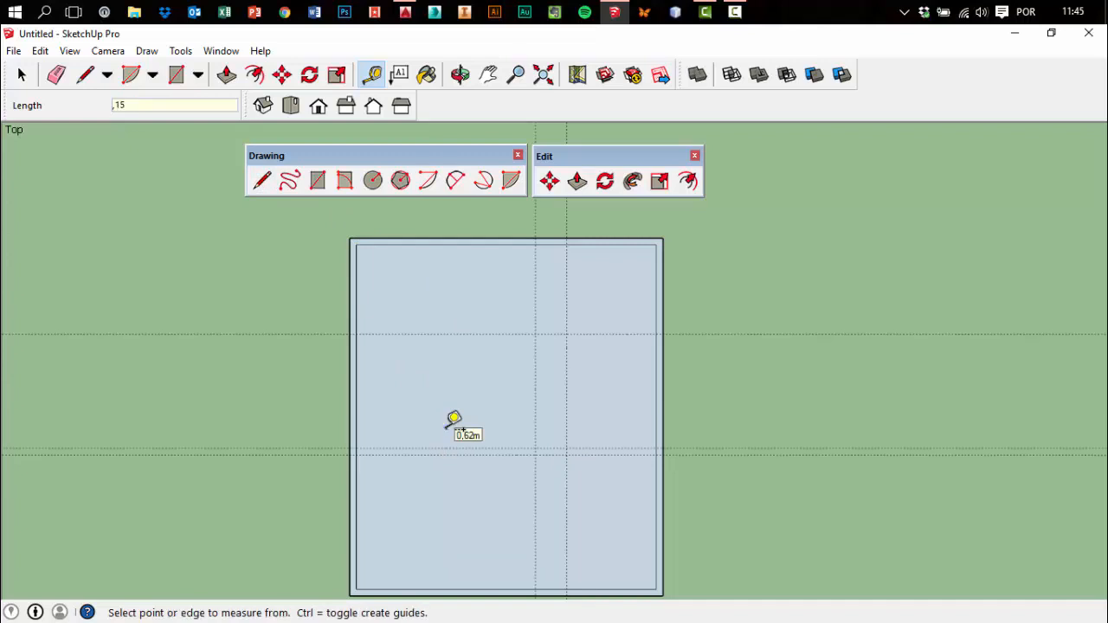
{"action": "left_click", "coordinate": [536, 470]}
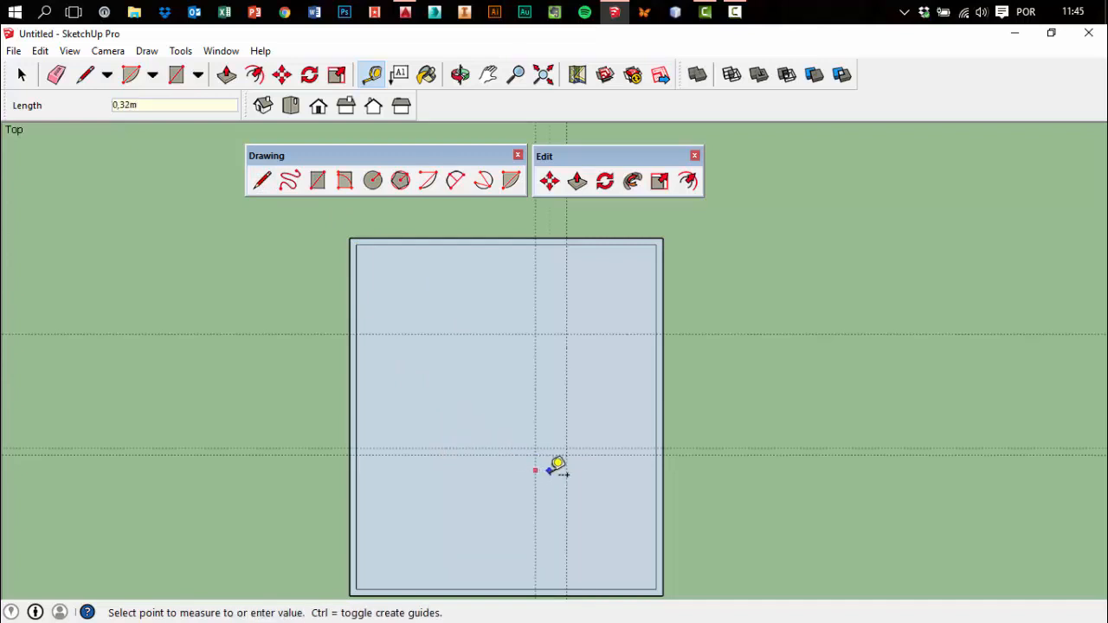
{"action": "type", "text": ",15"}
{"action": "key", "text": "Return"}
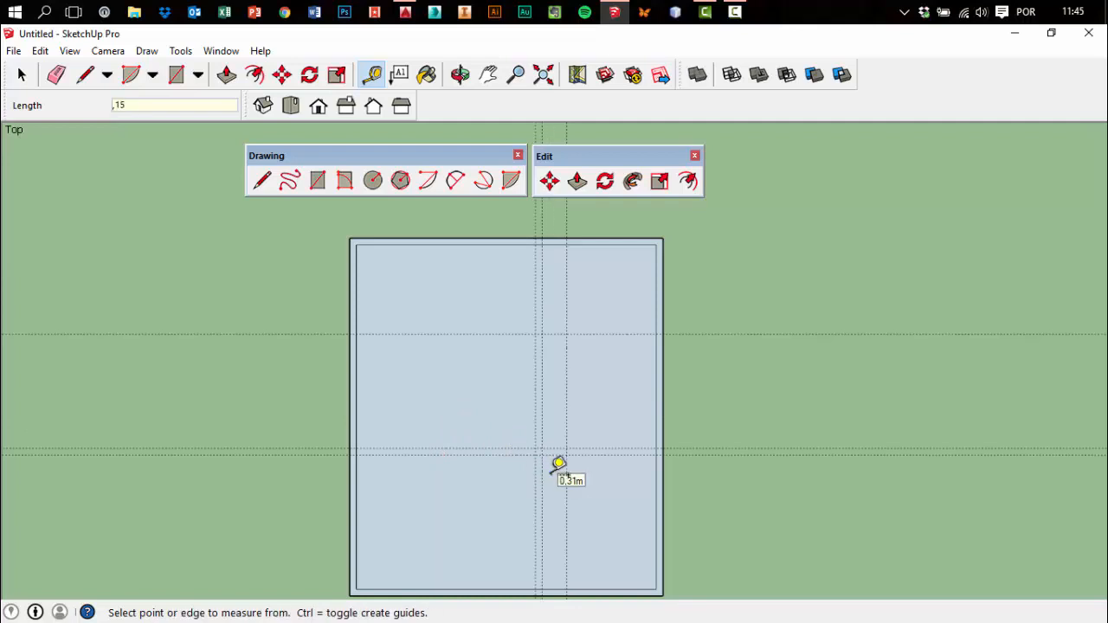
Add parallel guides 0.15 m below the upper horizontal guide and 0.15 m left of the rightmost vertical guide
{"action": "left_click", "coordinate": [609, 334]}
{"action": "left_click", "coordinate": [616, 337]}
{"action": "left_click", "coordinate": [620, 337]}
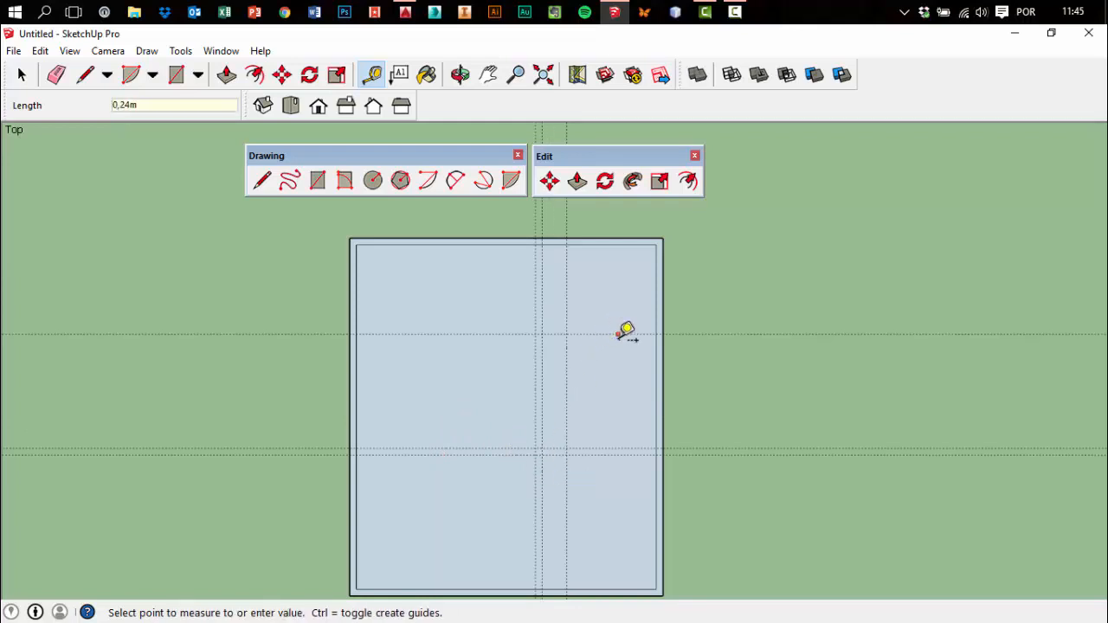
{"action": "key", "text": "Return"}
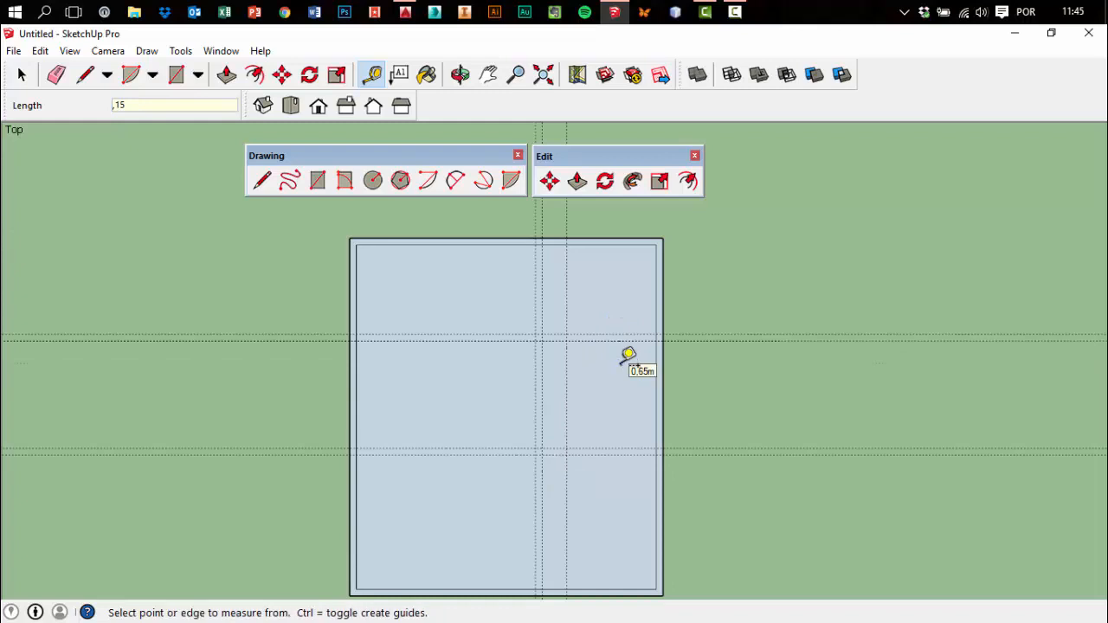
{"action": "left_click", "coordinate": [566, 307]}
{"action": "type", "text": ",15"}
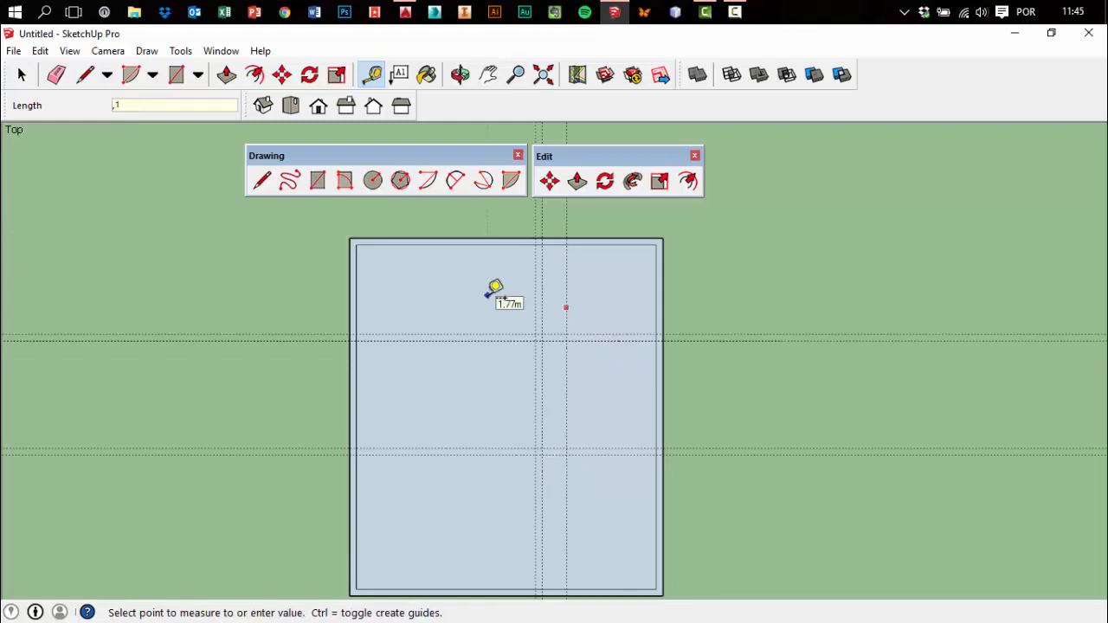
{"action": "key", "text": "Return"}
Trace the upper-right room's L-shaped double wall lines along the guides, 2.15 m long outside and 2 m inside
{"action": "left_click", "coordinate": [263, 180]}
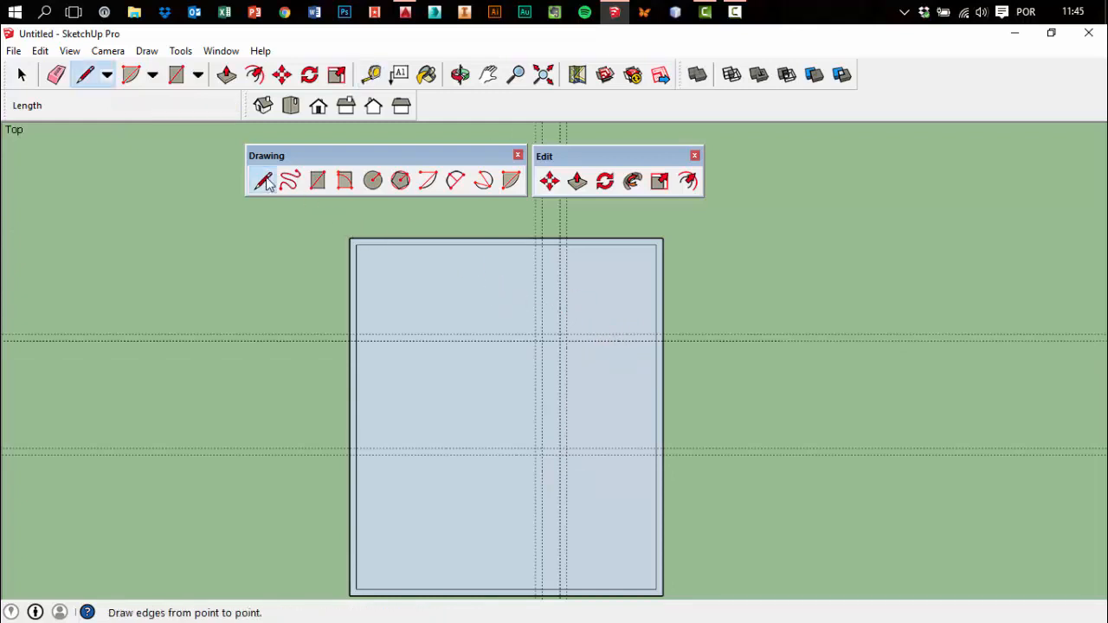
{"action": "left_click", "coordinate": [560, 245]}
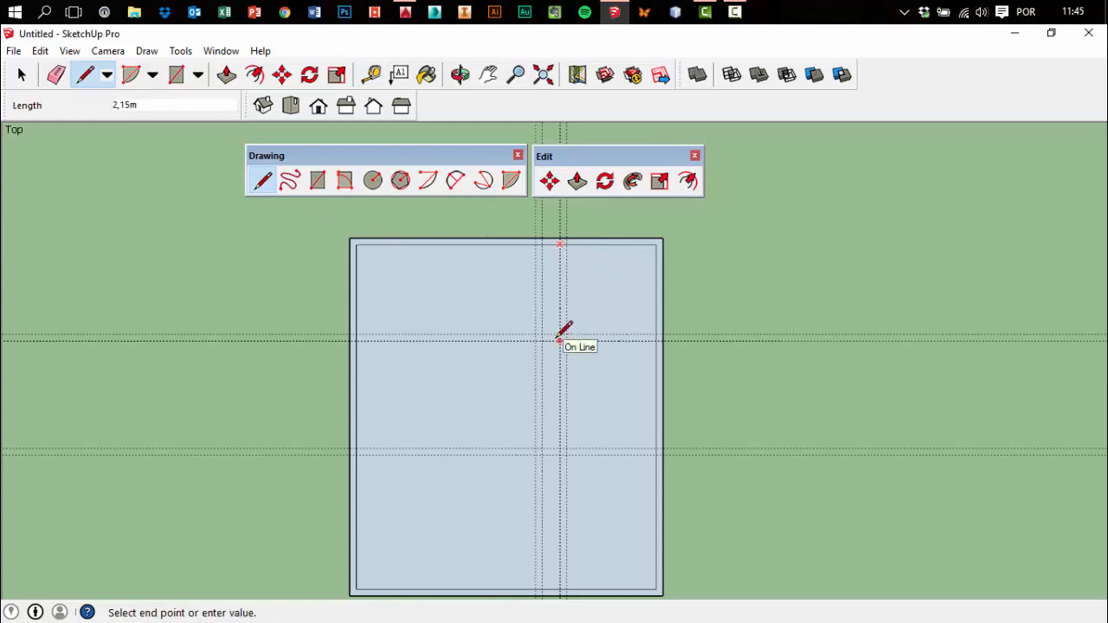
{"action": "left_click", "coordinate": [560, 339]}
{"action": "left_click", "coordinate": [655, 340]}
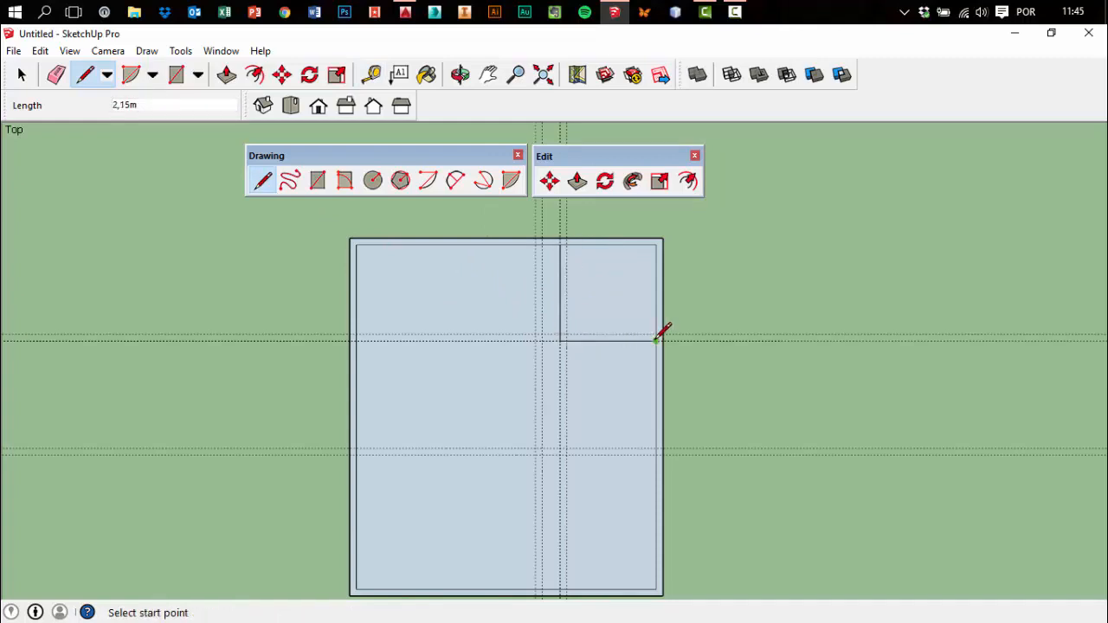
{"action": "left_click", "coordinate": [572, 243]}
{"action": "key", "text": "Escape"}
{"action": "scroll", "coordinate": [571, 243], "scroll_direction": "up", "scroll_amount": 3}
{"action": "left_click", "coordinate": [564, 242]}
{"action": "left_click", "coordinate": [564, 449]}
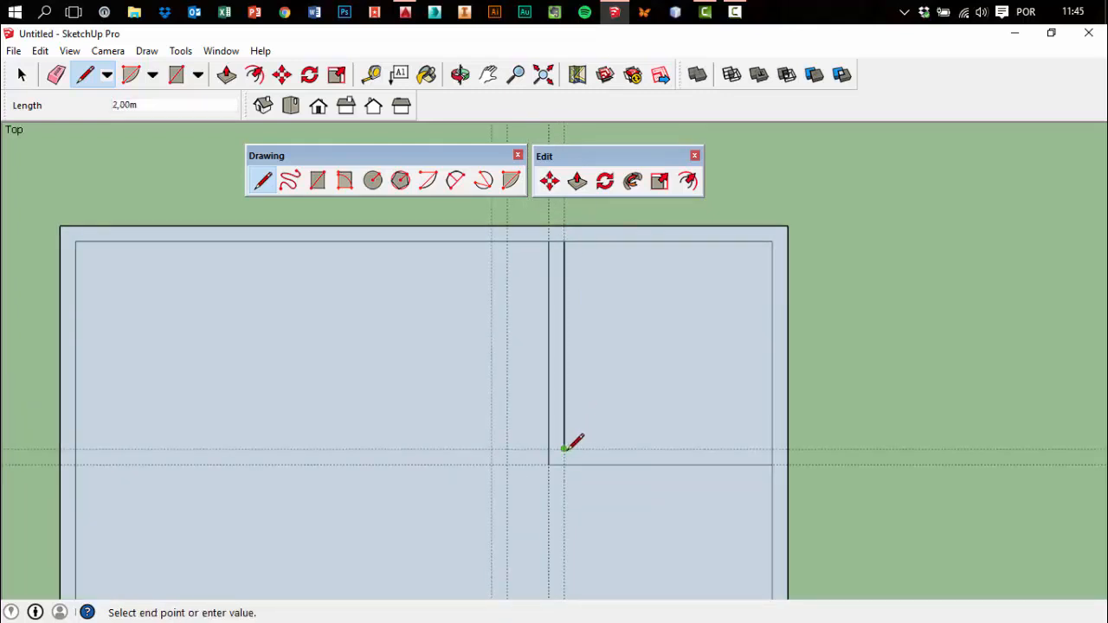
{"action": "left_click", "coordinate": [771, 449]}
Trace the lower-left room's L-shaped double wall lines along the 4 m and 3 m guide pairs
{"action": "scroll", "coordinate": [770, 393], "scroll_direction": "down", "scroll_amount": 5}
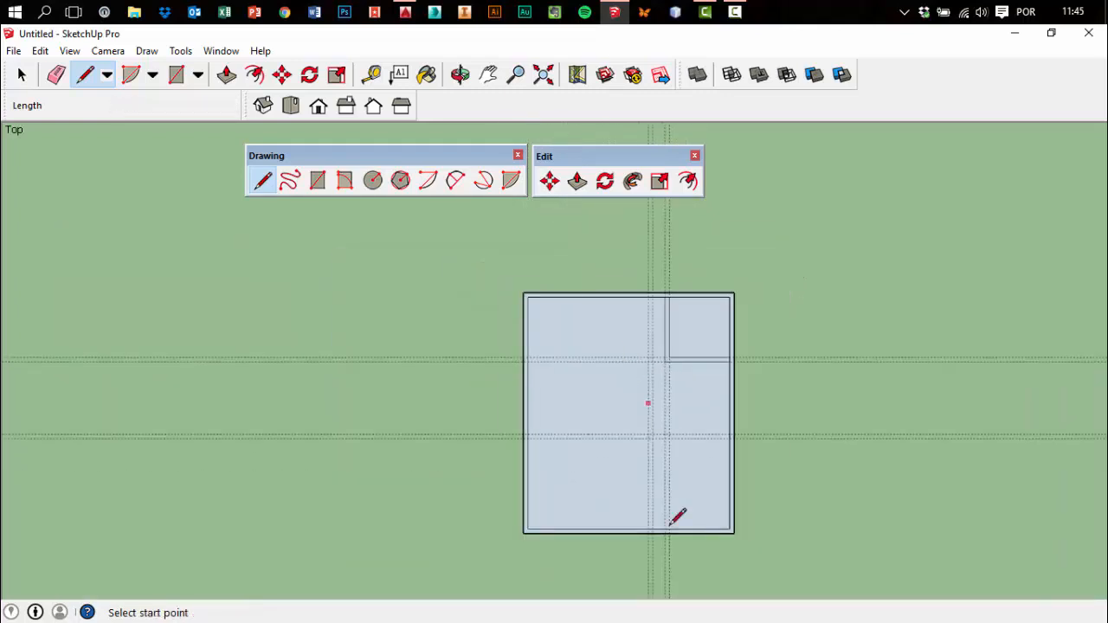
{"action": "scroll", "coordinate": [648, 460], "scroll_direction": "up", "scroll_amount": 3}
{"action": "left_click", "coordinate": [639, 523]}
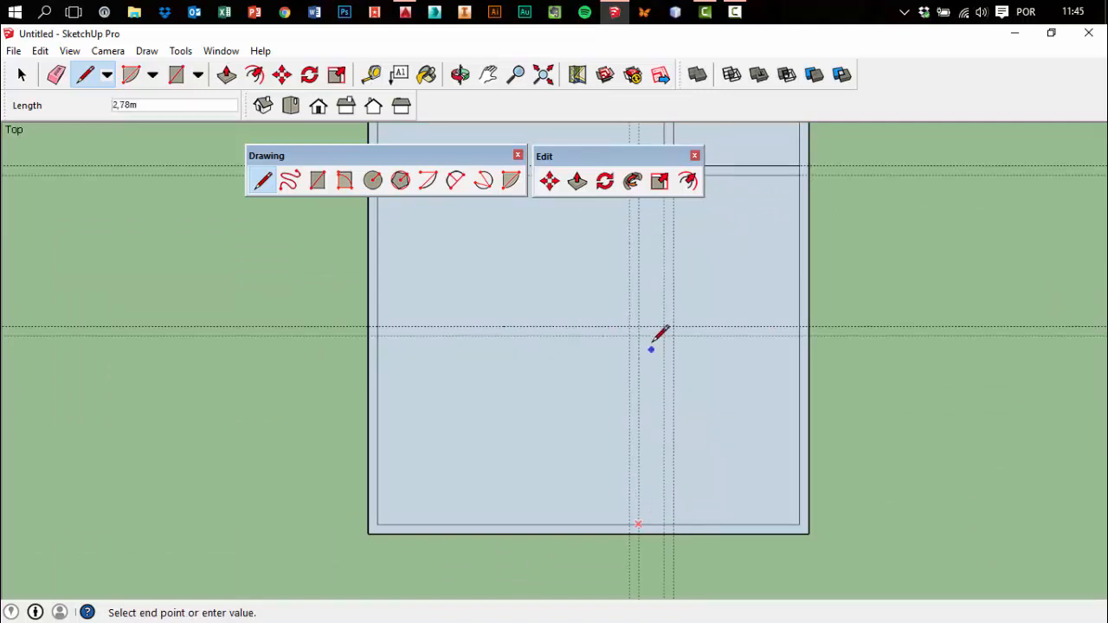
{"action": "left_click", "coordinate": [405, 326]}
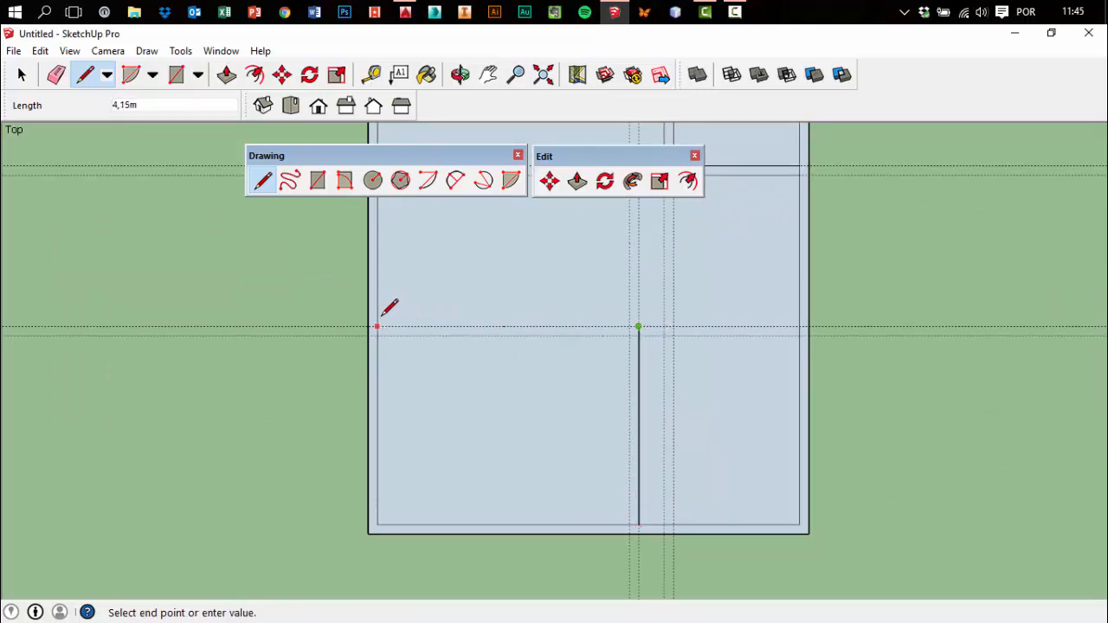
{"action": "left_click", "coordinate": [377, 328]}
{"action": "left_click", "coordinate": [377, 334]}
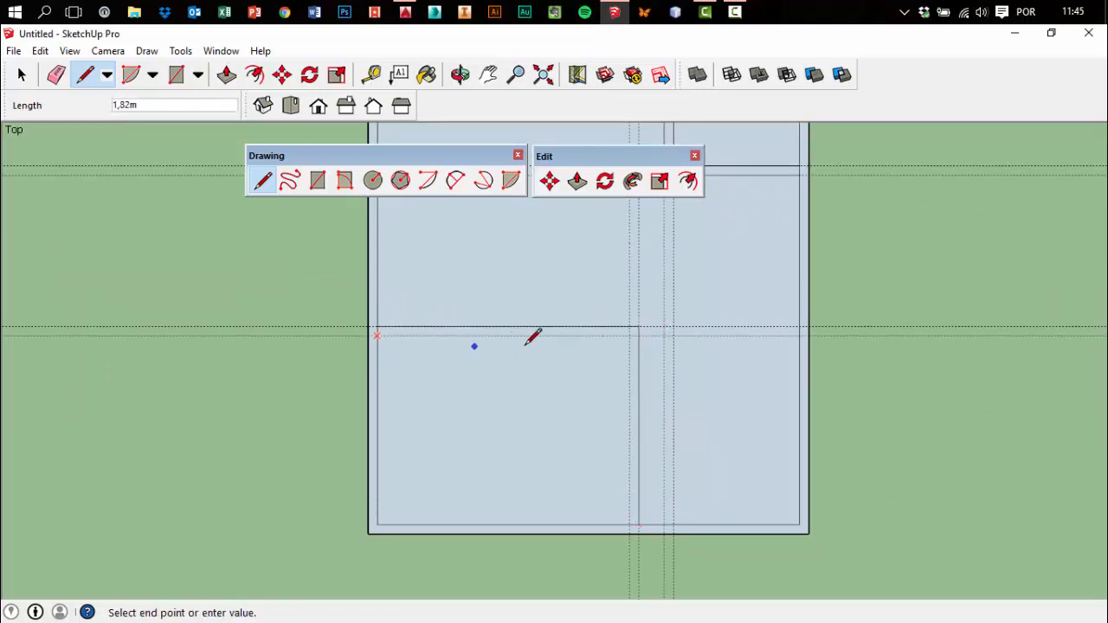
{"action": "left_click", "coordinate": [629, 335]}
{"action": "type", "text": "3"}
{"action": "key", "text": "Return"}
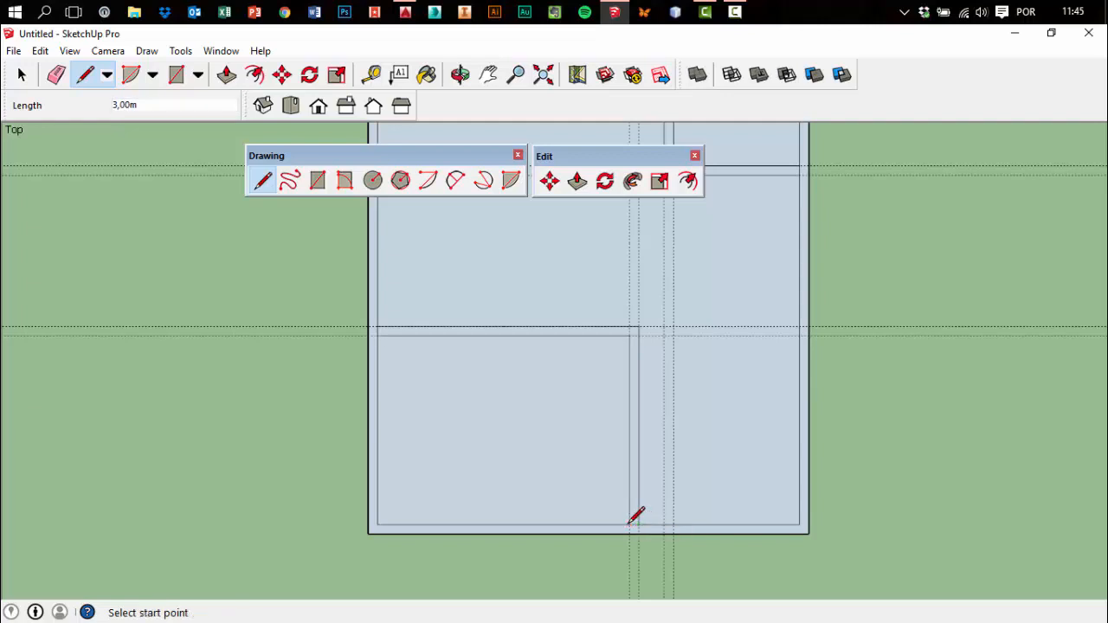
Delete all guides from the floor plan
{"action": "scroll", "coordinate": [519, 428], "scroll_direction": "down", "scroll_amount": 4}
{"action": "mouse_move", "coordinate": [529, 435]}
{"action": "middle_mouse_down"}
{"action": "mouse_move", "coordinate": [458, 294]}
{"action": "mouse_move", "coordinate": [338, 210]}
{"action": "mouse_move", "coordinate": [320, 173]}
{"action": "mouse_move", "coordinate": [482, 369]}
{"action": "mouse_move", "coordinate": [391, 408]}
{"action": "mouse_move", "coordinate": [631, 314]}
{"action": "mouse_move", "coordinate": [561, 414]}
{"action": "mouse_move", "coordinate": [571, 398]}
{"action": "middle_mouse_up"}
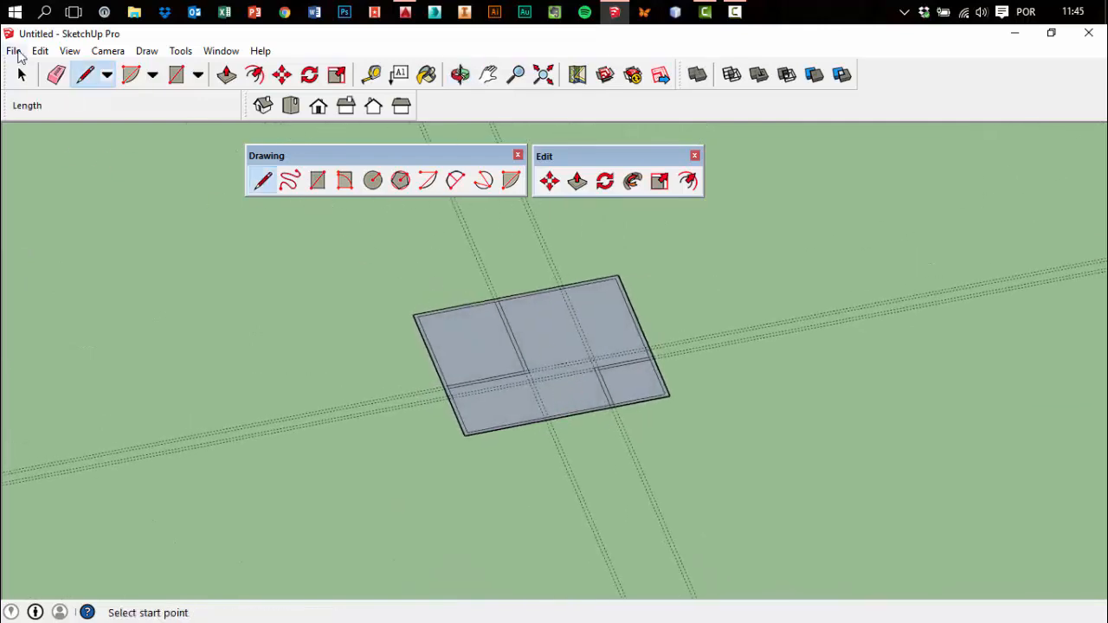
{"action": "left_click", "coordinate": [43, 53]}
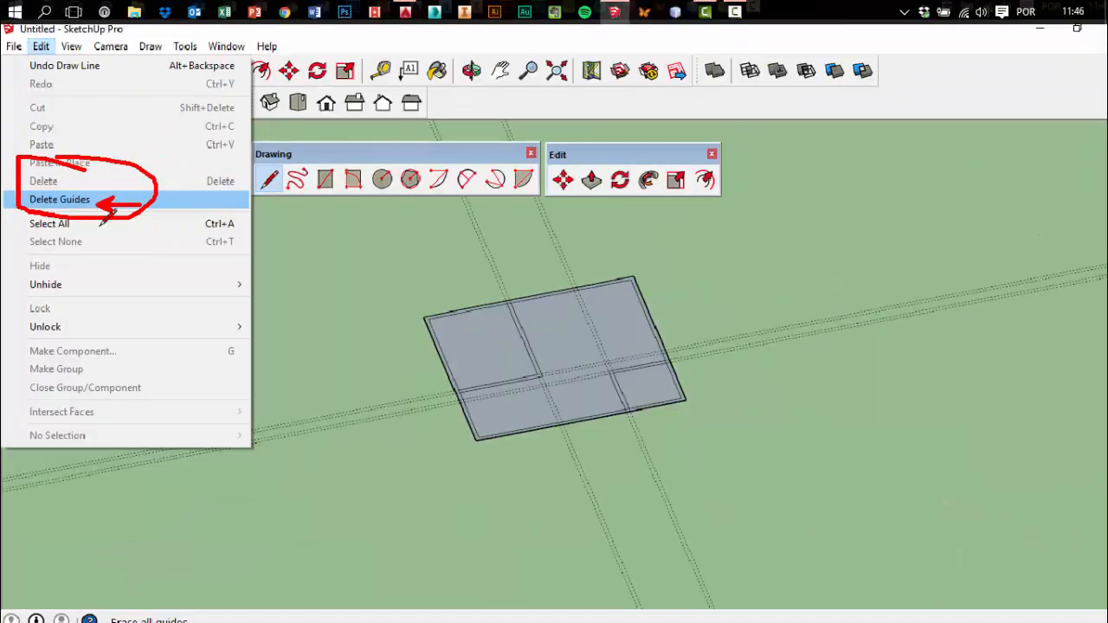
{"action": "left_click", "coordinate": [186, 194]}
Delete the short edge segments separating the larger room's partition walls from the outer wall at both junctions
{"action": "middle_click_drag", "start_coordinate": [629, 354], "coordinate": [485, 329]}
{"action": "left_click", "coordinate": [21, 75]}
{"action": "scroll", "coordinate": [531, 299], "scroll_direction": "up", "scroll_amount": 5}
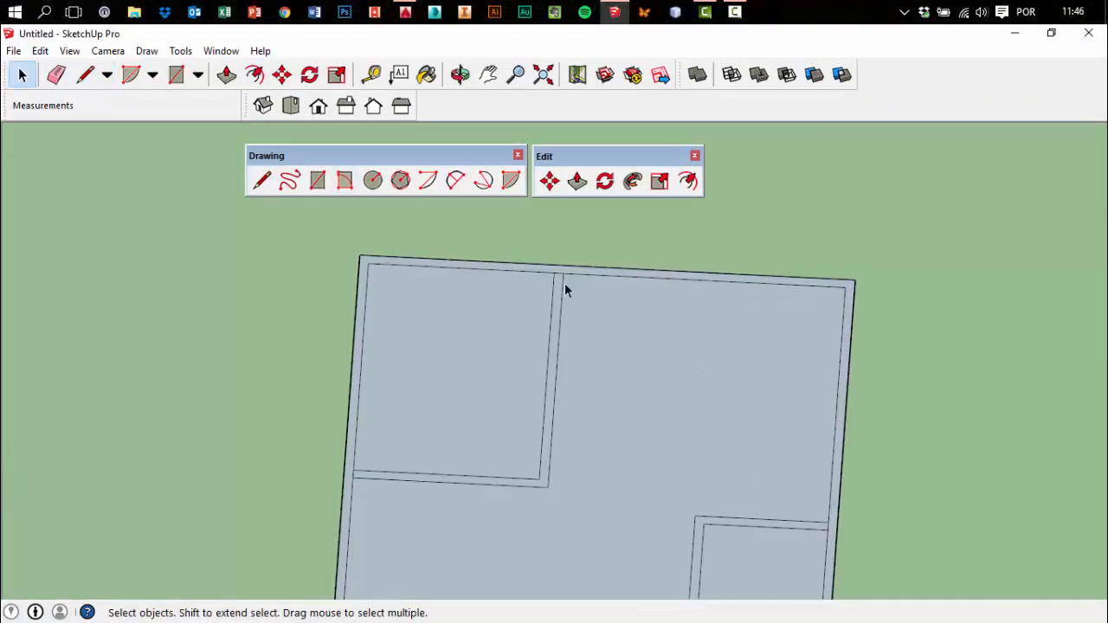
{"action": "scroll", "coordinate": [247, 299], "scroll_direction": "down", "scroll_amount": 2}
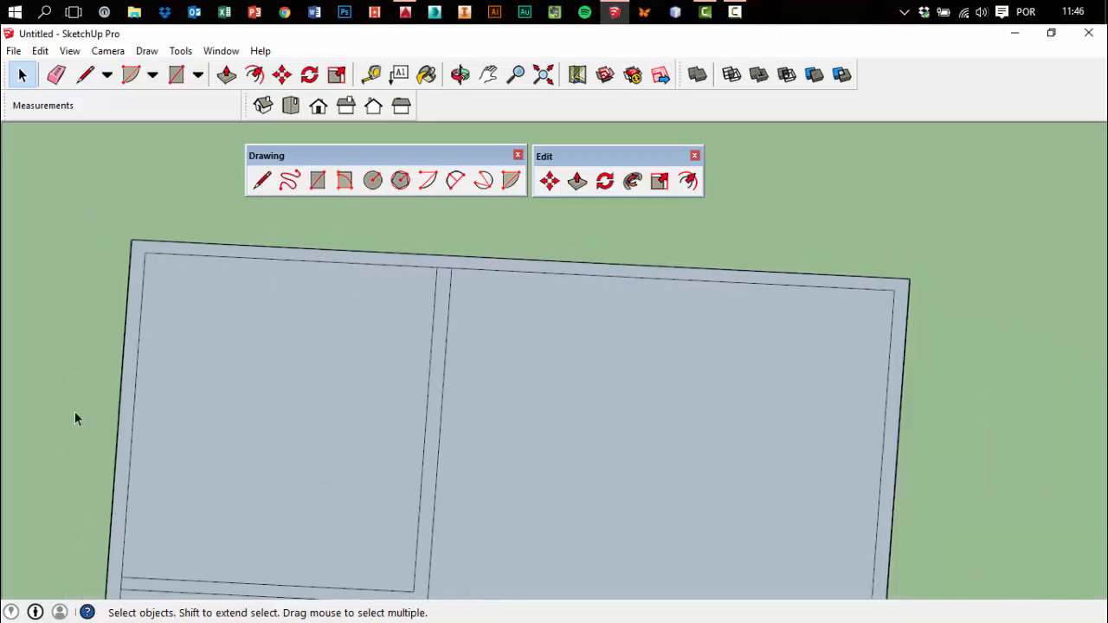
{"action": "scroll", "coordinate": [559, 435], "scroll_direction": "down", "scroll_amount": 2}
{"action": "scroll", "coordinate": [496, 370], "scroll_direction": "up", "scroll_amount": 5}
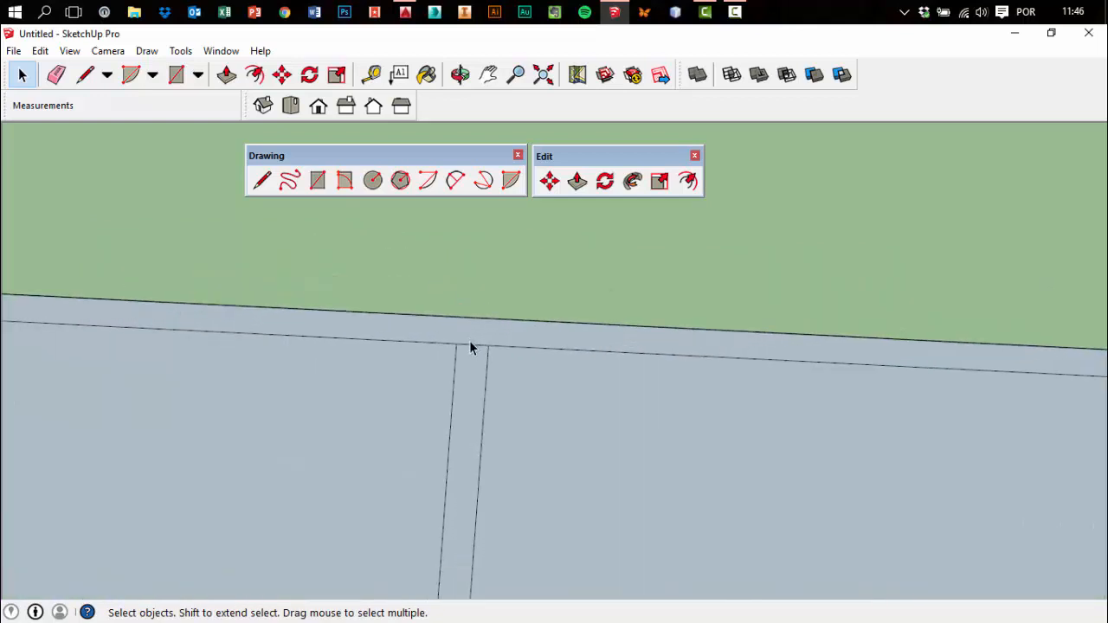
{"action": "left_click", "coordinate": [481, 355]}
{"action": "left_click", "coordinate": [484, 347]}
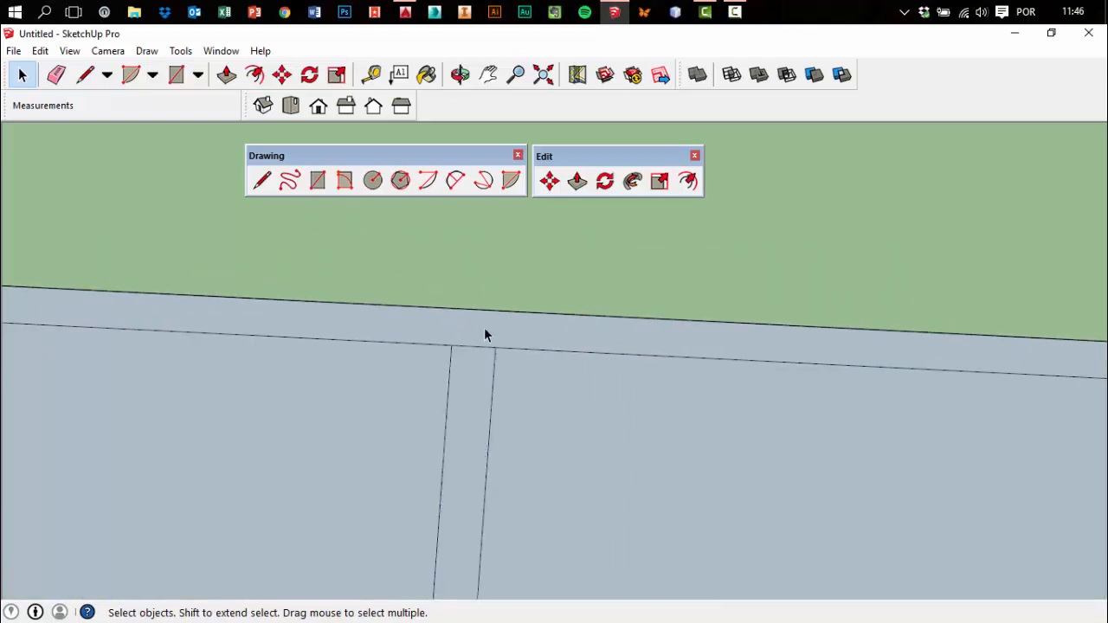
{"action": "scroll", "coordinate": [655, 320], "scroll_direction": "down", "scroll_amount": 6}
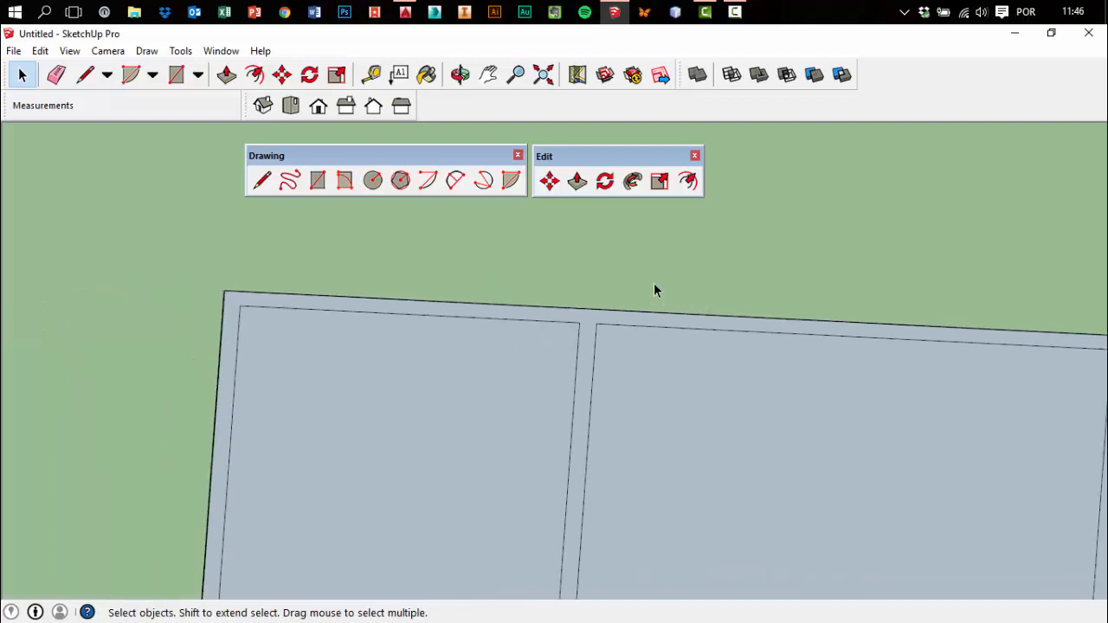
{"action": "scroll", "coordinate": [471, 445], "scroll_direction": "up", "scroll_amount": 5}
{"action": "scroll", "coordinate": [476, 451], "scroll_direction": "up", "scroll_amount": 2}
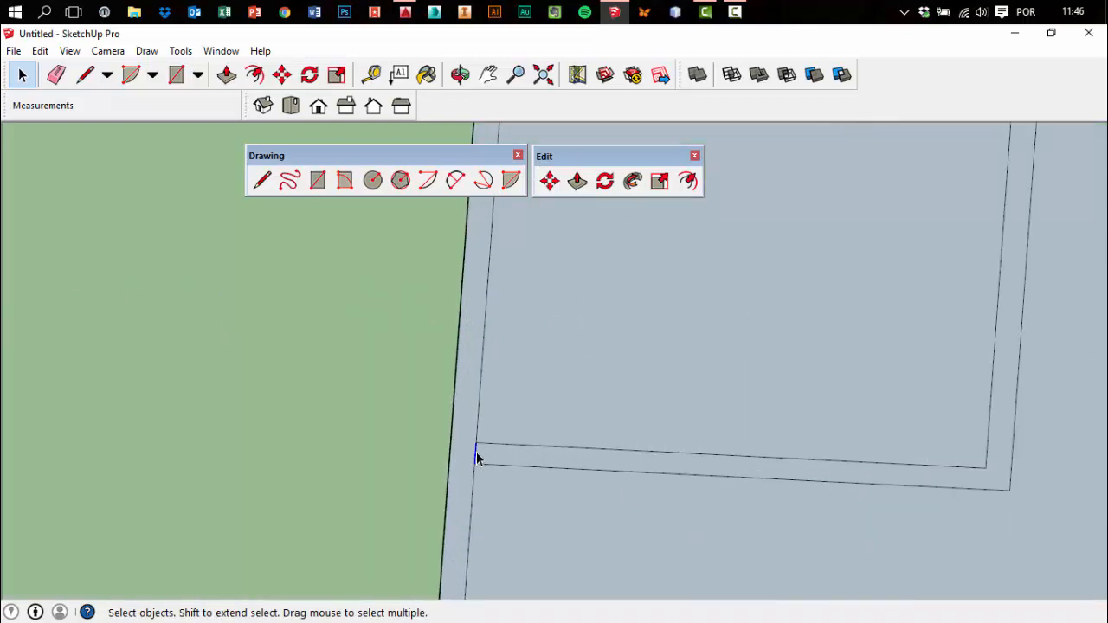
{"action": "scroll", "coordinate": [358, 379], "scroll_direction": "down", "scroll_amount": 6}
Delete the short edge segments where the smaller room's two partition walls meet the outer wall
{"action": "scroll", "coordinate": [715, 533], "scroll_direction": "up", "scroll_amount": 3}
{"action": "scroll", "coordinate": [572, 498], "scroll_direction": "up", "scroll_amount": 2}
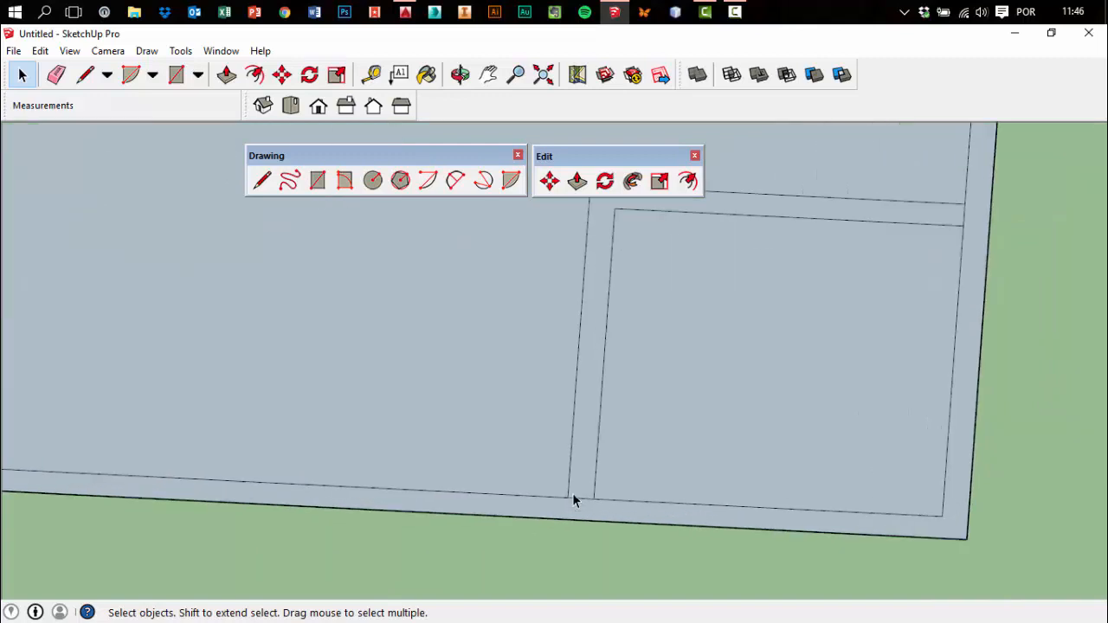
{"action": "scroll", "coordinate": [578, 512], "scroll_direction": "down", "scroll_amount": 4}
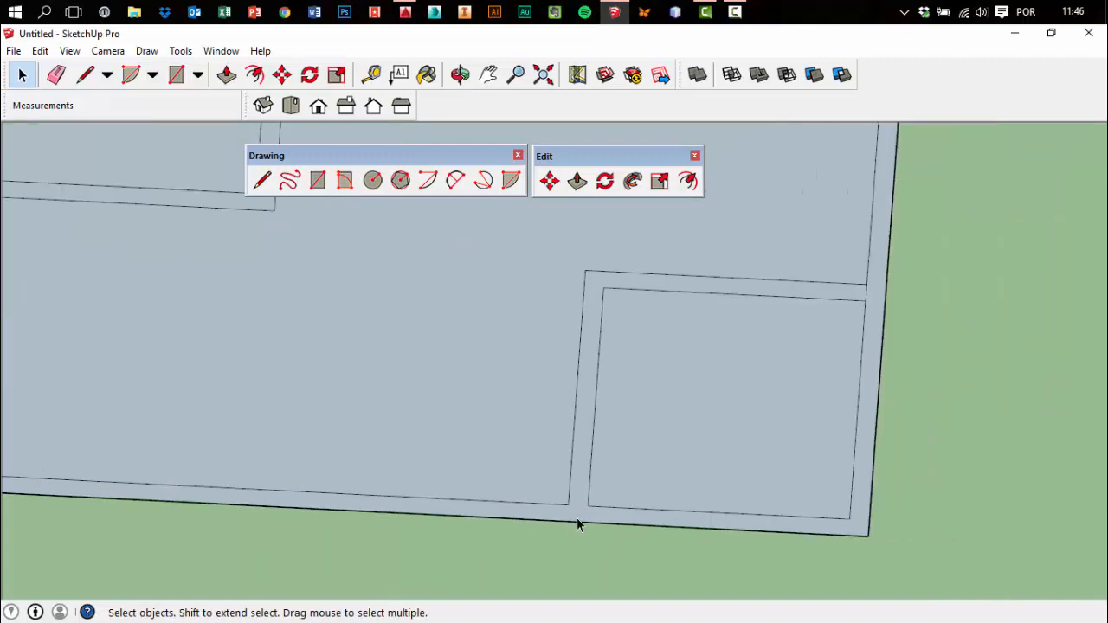
{"action": "scroll", "coordinate": [770, 374], "scroll_direction": "up", "scroll_amount": 3}
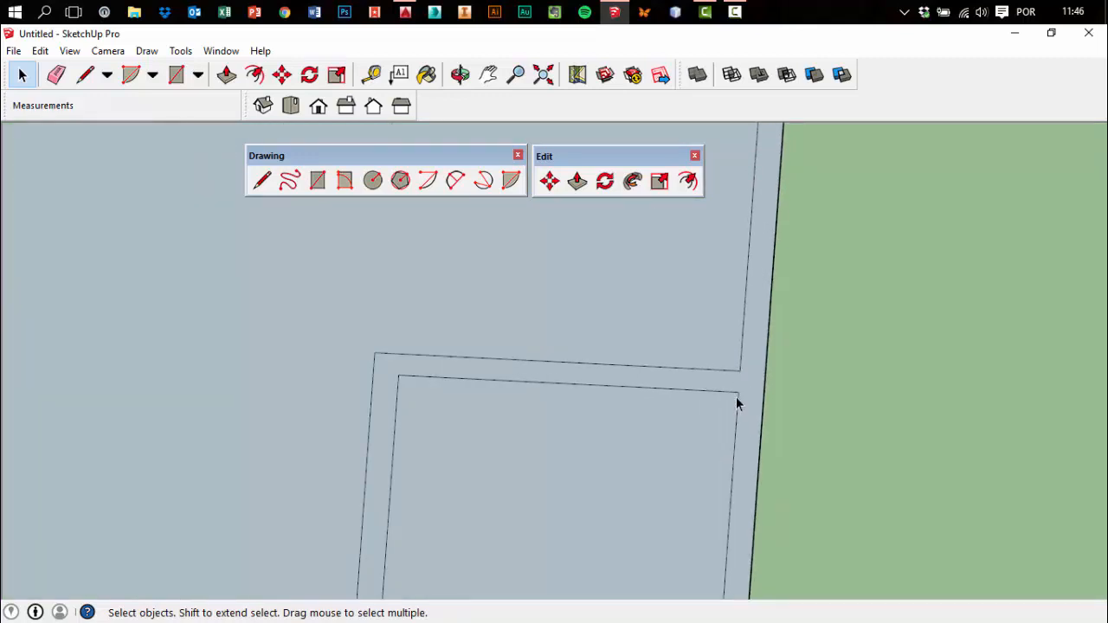
{"action": "scroll", "coordinate": [736, 396], "scroll_direction": "down", "scroll_amount": 6}
{"action": "middle_click_drag", "start_coordinate": [746, 443], "coordinate": [1012, 407]}
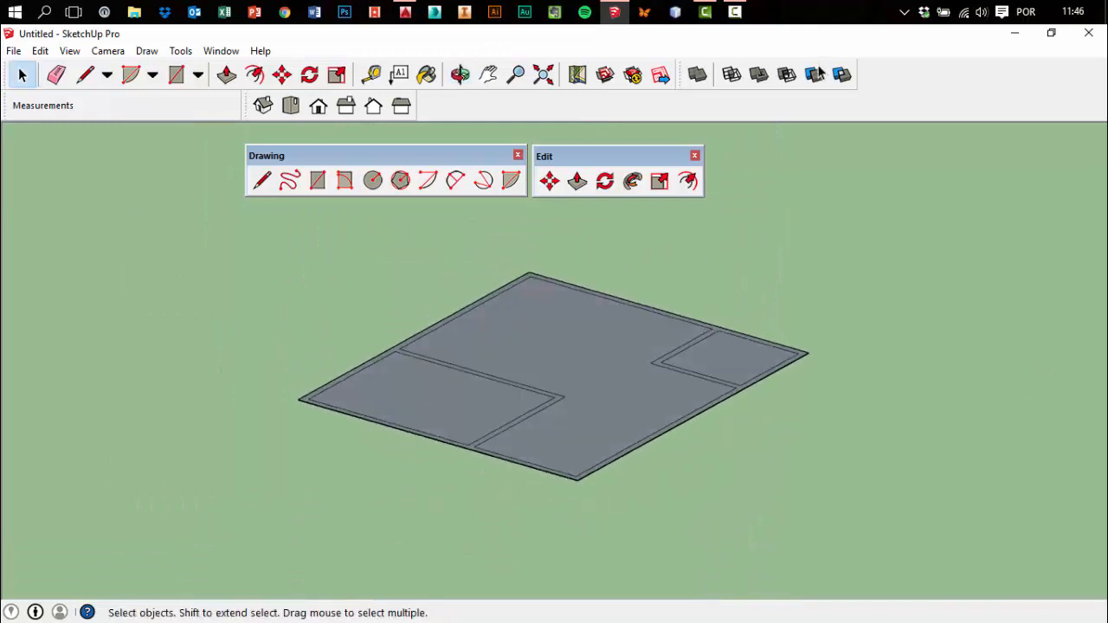
{"action": "left_click", "coordinate": [735, 10]}
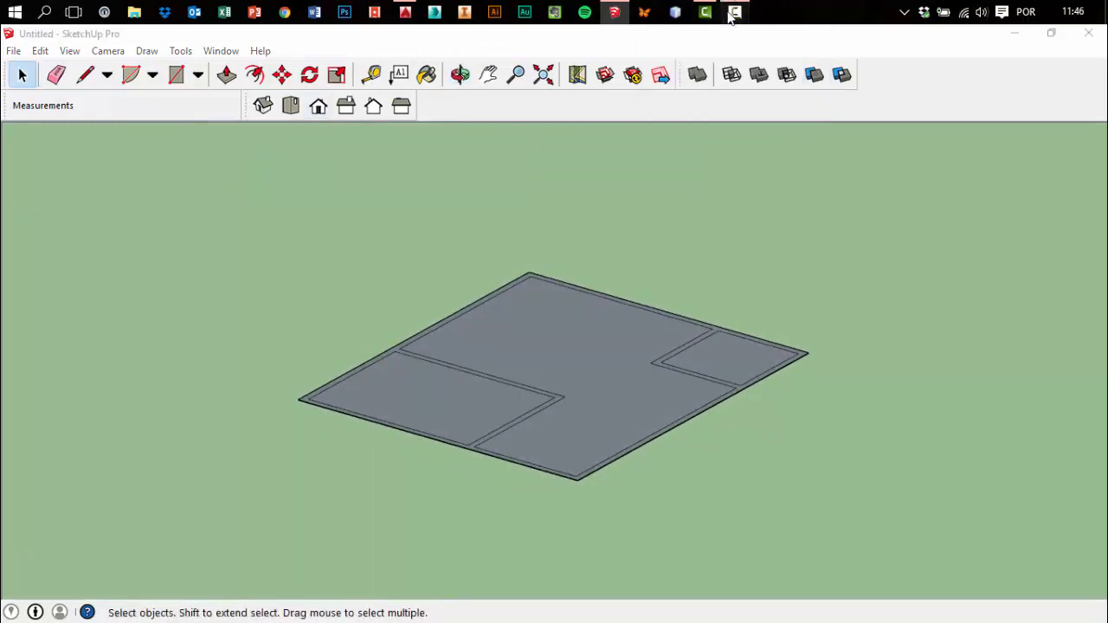
{"action": "left_click", "coordinate": [958, 528]}
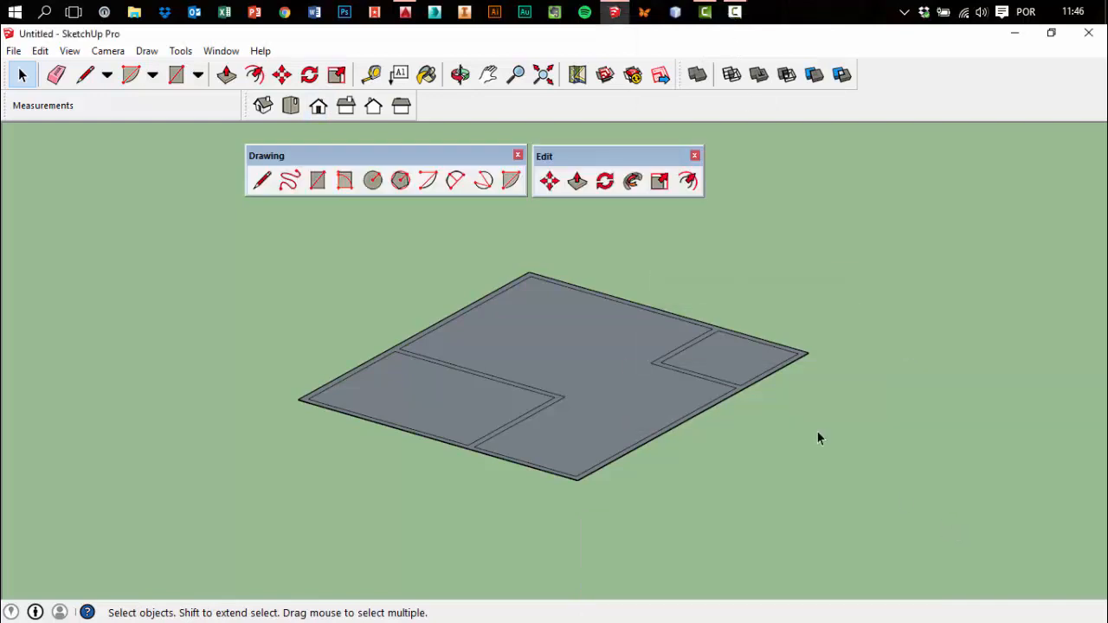
{"action": "mouse_move", "coordinate": [817, 437]}
{"action": "middle_mouse_down"}
{"action": "mouse_move", "coordinate": [838, 418]}
{"action": "mouse_move", "coordinate": [732, 462]}
{"action": "mouse_move", "coordinate": [719, 121]}
{"action": "middle_mouse_up"}
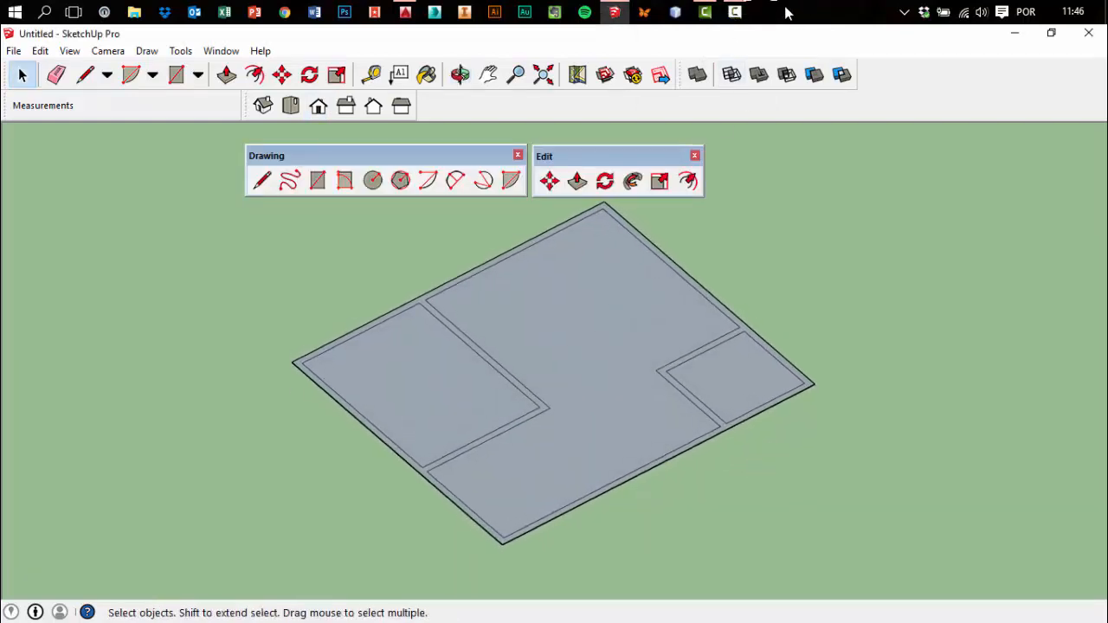
Select the wall face and each room's floor face individually to check that they are separate regions
{"action": "mouse_move", "coordinate": [735, 11]}
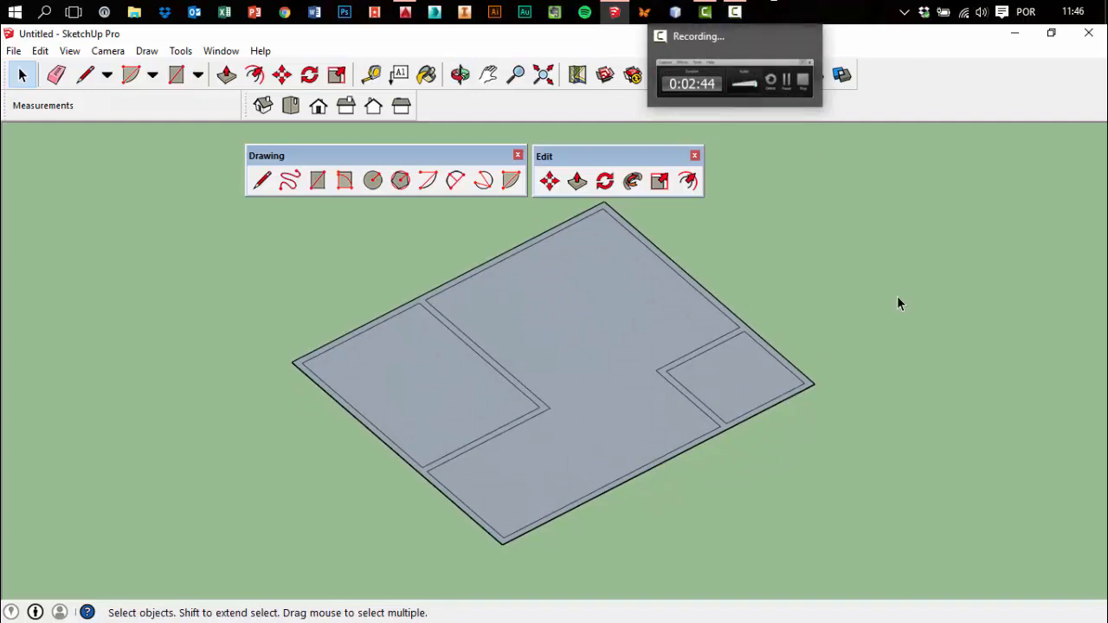
{"action": "middle_click_drag", "start_coordinate": [898, 298], "coordinate": [814, 404]}
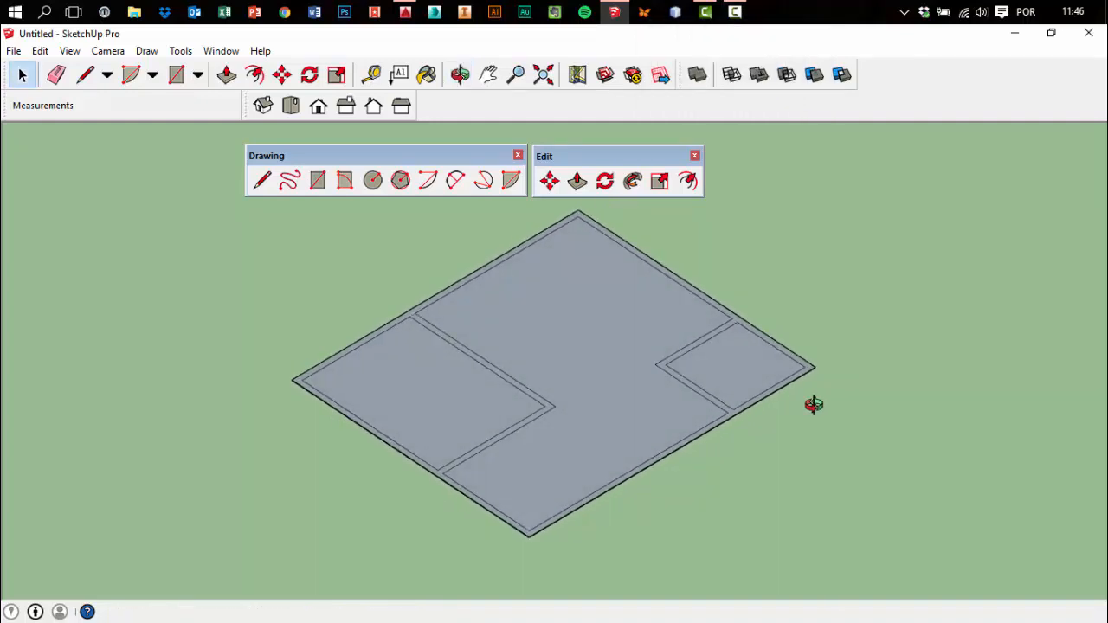
{"action": "middle_click_drag", "start_coordinate": [667, 435], "coordinate": [634, 405]}
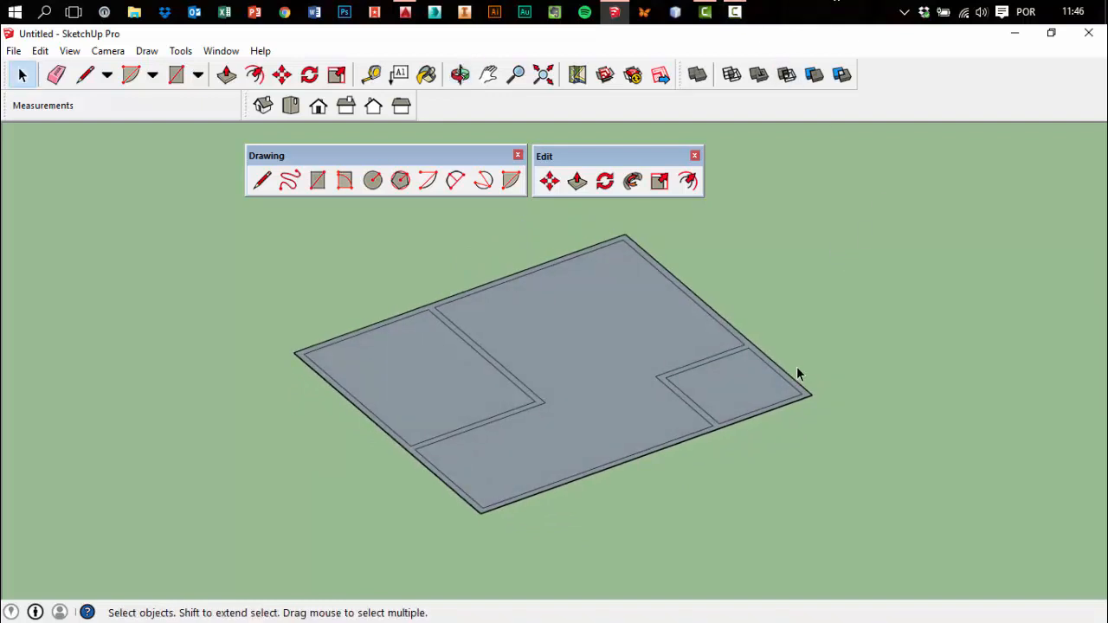
{"action": "middle_click_drag", "start_coordinate": [797, 368], "coordinate": [596, 459]}
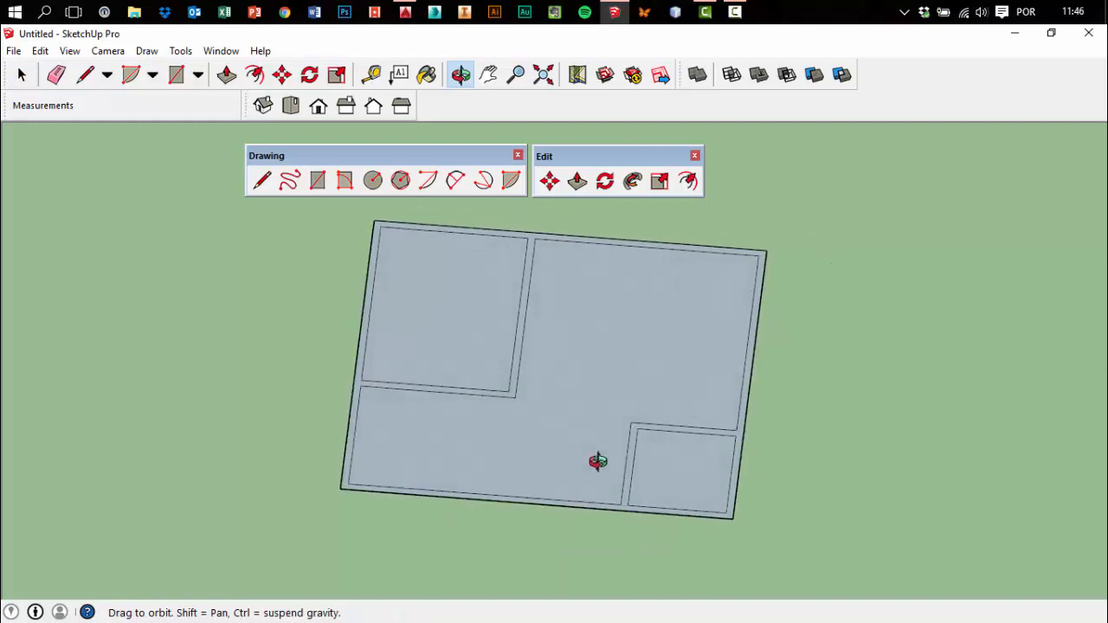
{"action": "scroll", "coordinate": [528, 281], "scroll_direction": "up", "scroll_amount": 2}
{"action": "left_click", "coordinate": [528, 280]}
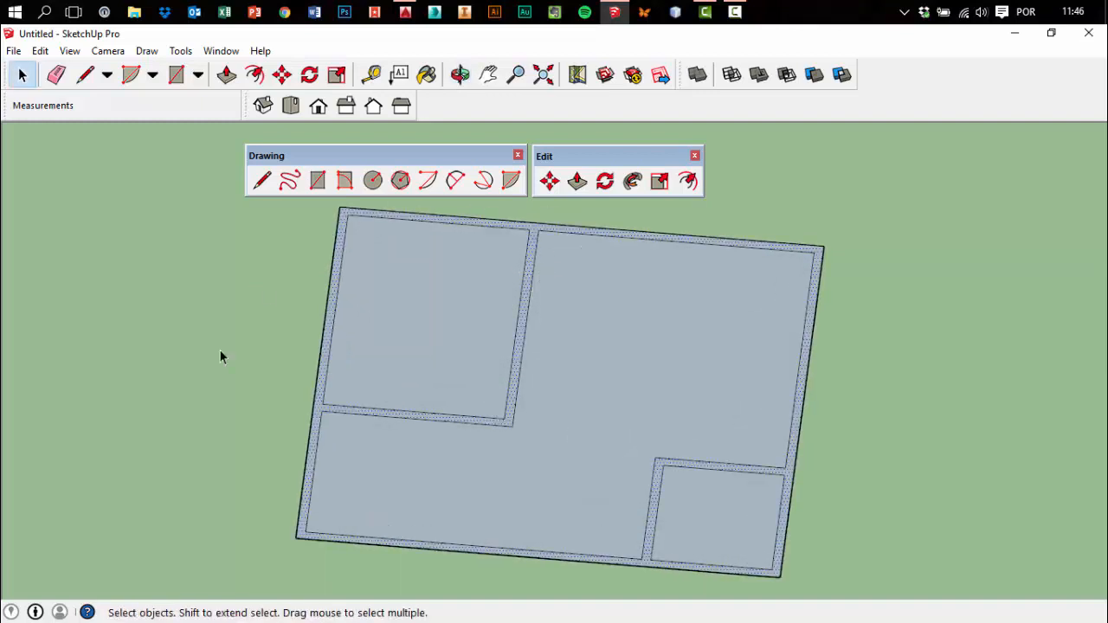
{"action": "left_click", "coordinate": [609, 421]}
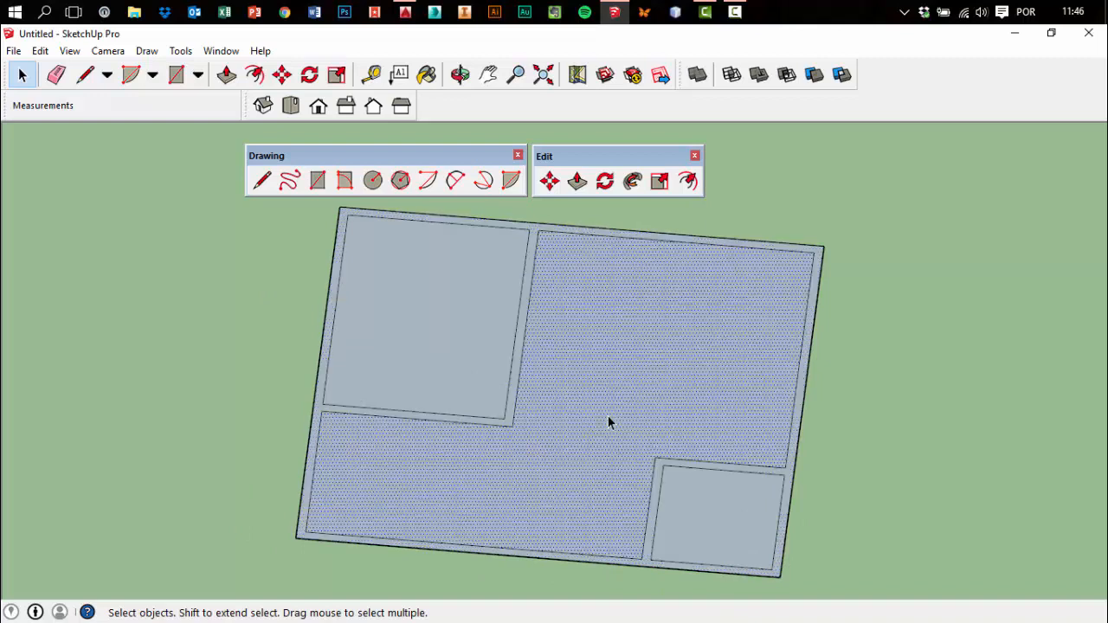
{"action": "left_click", "coordinate": [470, 324]}
{"action": "left_click", "coordinate": [746, 509]}
{"action": "left_click", "coordinate": [498, 372]}
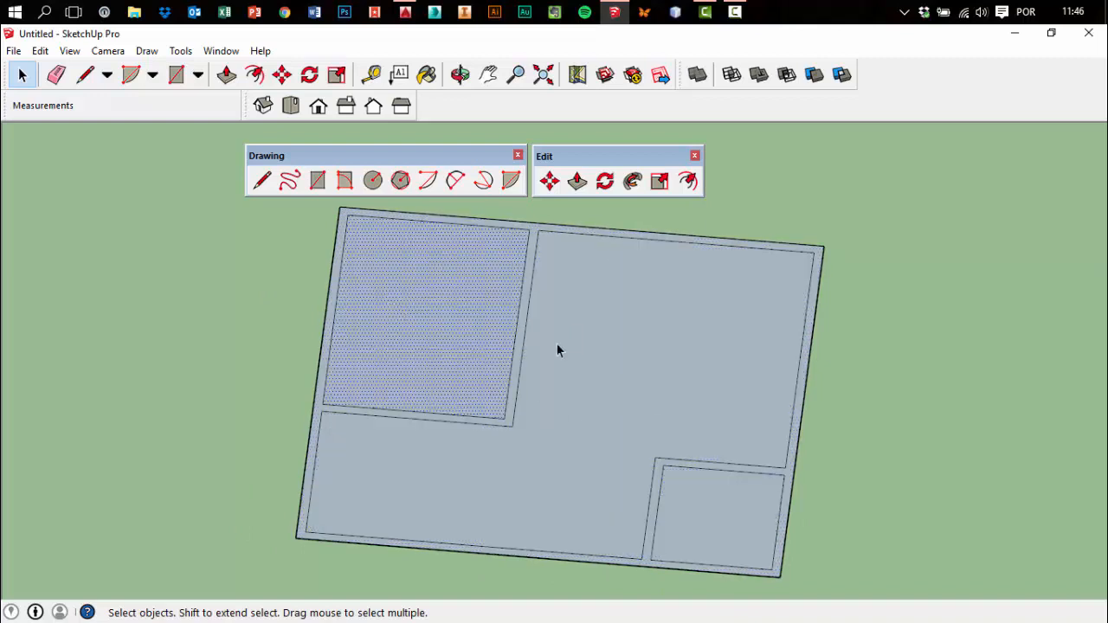
{"action": "left_click", "coordinate": [563, 389]}
{"action": "left_click", "coordinate": [704, 505]}
{"action": "left_click", "coordinate": [511, 386]}
{"action": "left_click", "coordinate": [651, 403]}
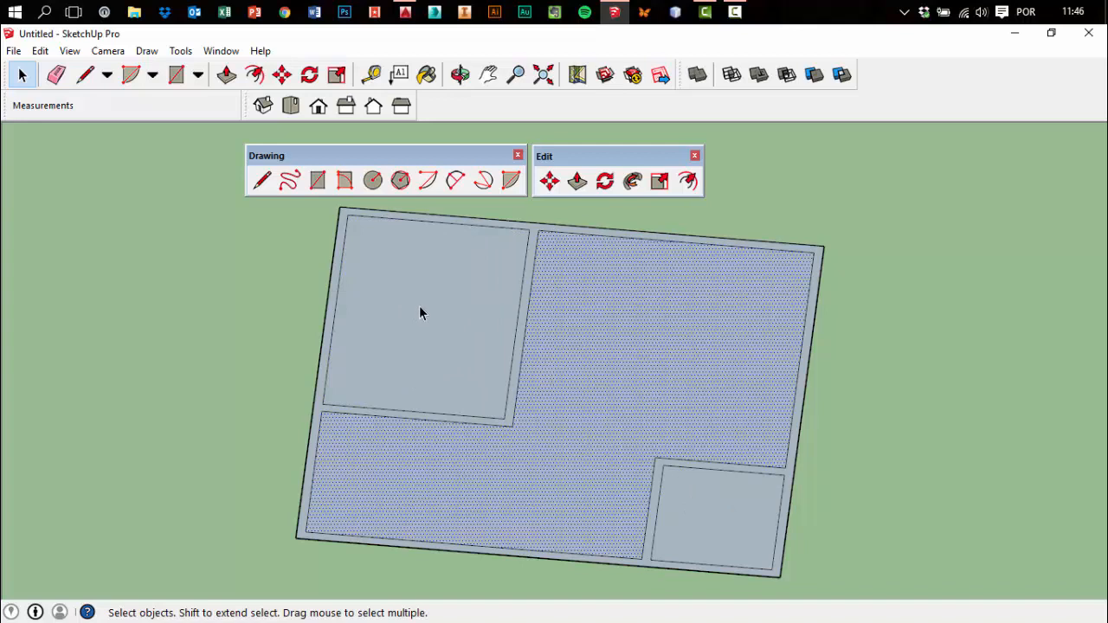
{"action": "left_click", "coordinate": [872, 421]}
Push/pull the continuous wall face up 3 m to raise all the walls
{"action": "middle_click_drag", "start_coordinate": [872, 421], "coordinate": [691, 299]}
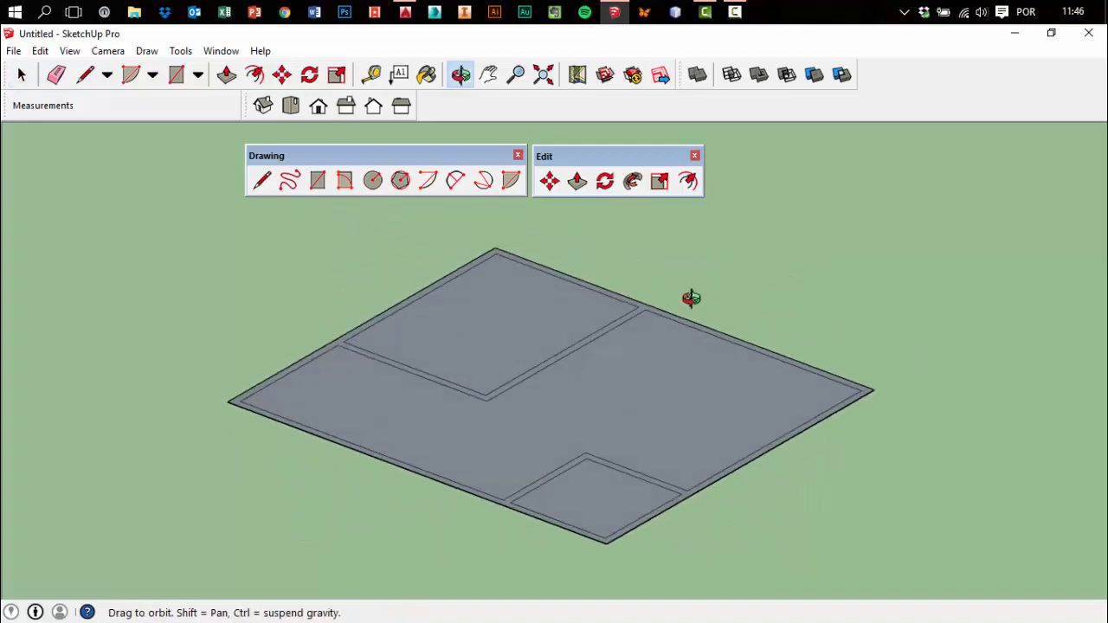
{"action": "left_click", "coordinate": [577, 180]}
{"action": "scroll", "coordinate": [677, 494], "scroll_direction": "up", "scroll_amount": 6}
{"action": "left_click_drag", "start_coordinate": [678, 492], "coordinate": [679, 334]}
{"action": "key", "text": "Return"}
{"action": "scroll", "coordinate": [680, 332], "scroll_direction": "down", "scroll_amount": 8}
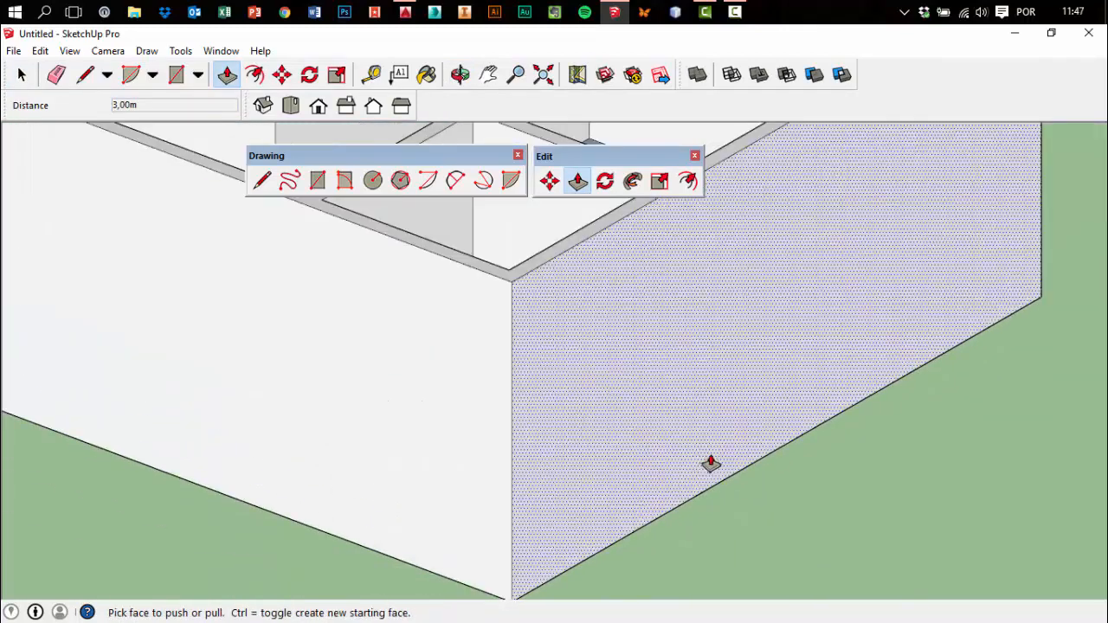
{"action": "middle_click_drag", "start_coordinate": [793, 388], "coordinate": [1065, 570]}
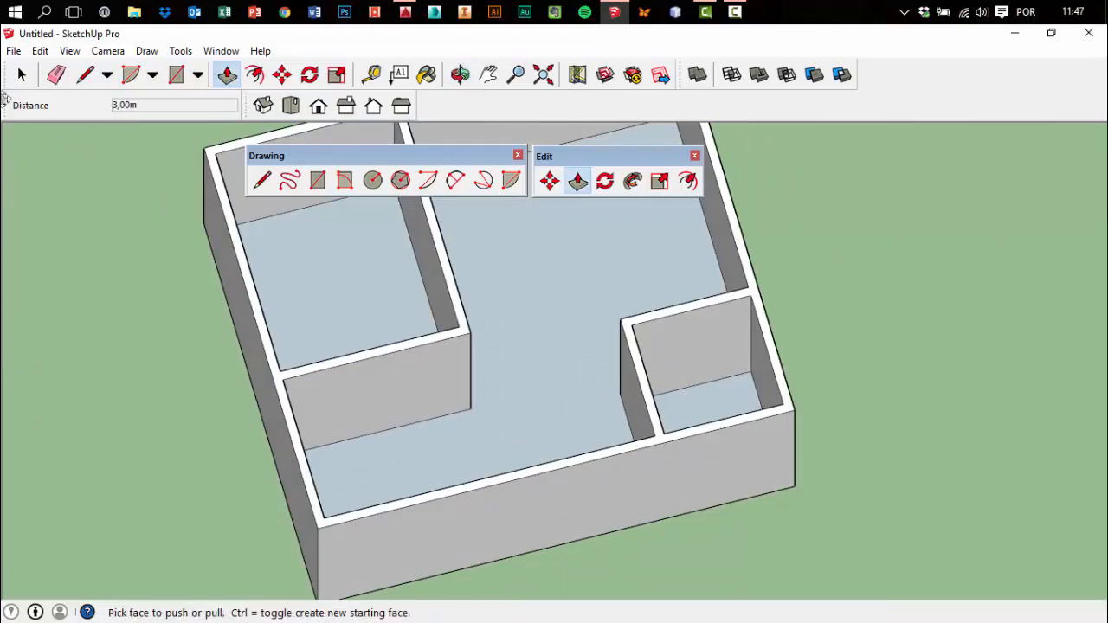
{"action": "left_click", "coordinate": [22, 77]}
{"action": "mouse_move", "coordinate": [78, 296]}
{"action": "middle_mouse_down"}
{"action": "mouse_move", "coordinate": [450, 254]}
{"action": "mouse_move", "coordinate": [549, 272]}
{"action": "mouse_move", "coordinate": [139, 245]}
{"action": "mouse_move", "coordinate": [32, 279]}
{"action": "mouse_move", "coordinate": [771, 381]}
{"action": "mouse_move", "coordinate": [635, 272]}
{"action": "mouse_move", "coordinate": [136, 211]}
{"action": "mouse_move", "coordinate": [202, 202]}
{"action": "mouse_move", "coordinate": [540, 330]}
{"action": "mouse_move", "coordinate": [631, 250]}
{"action": "mouse_move", "coordinate": [511, 504]}
{"action": "mouse_move", "coordinate": [467, 490]}
{"action": "mouse_move", "coordinate": [870, 441]}
{"action": "mouse_move", "coordinate": [704, 495]}
{"action": "mouse_move", "coordinate": [769, 484]}
{"action": "mouse_move", "coordinate": [389, 470]}
{"action": "mouse_move", "coordinate": [759, 470]}
{"action": "mouse_move", "coordinate": [216, 458]}
{"action": "mouse_move", "coordinate": [746, 507]}
{"action": "mouse_move", "coordinate": [950, 511]}
{"action": "mouse_move", "coordinate": [866, 458]}
{"action": "mouse_move", "coordinate": [894, 453]}
{"action": "middle_mouse_up"}
{"action": "left_click_drag", "start_coordinate": [822, 407], "coordinate": [682, 497]}
{"action": "key", "text": "space"}
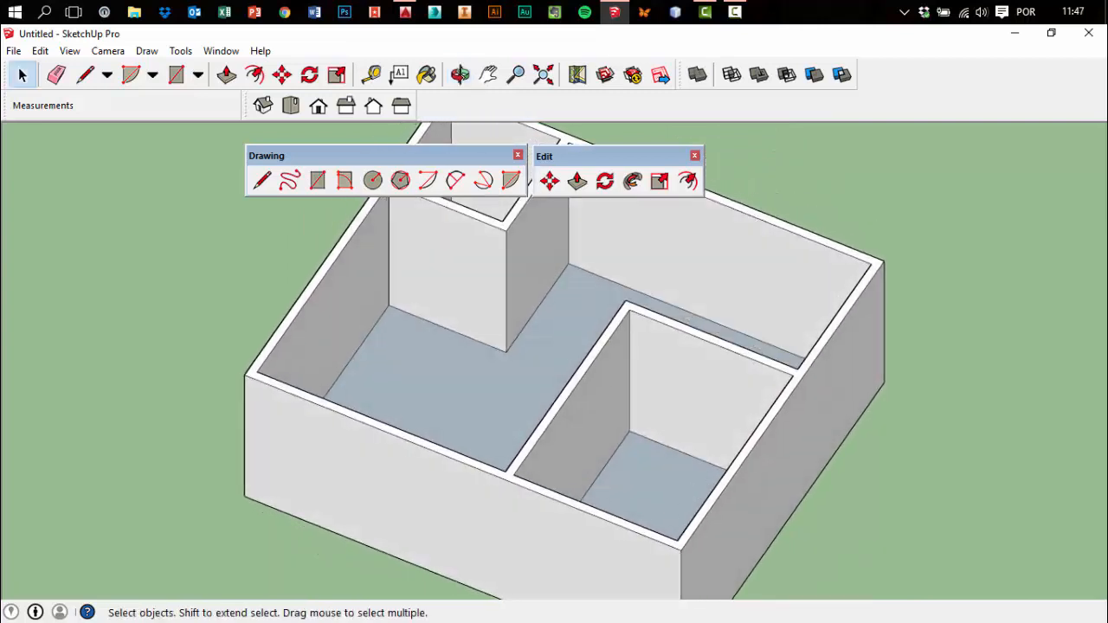
Place vertical door guides on the larger room's partition wall, 0.1 m from the inner corner and another 0.8 m beyond
{"action": "left_click", "coordinate": [370, 75]}
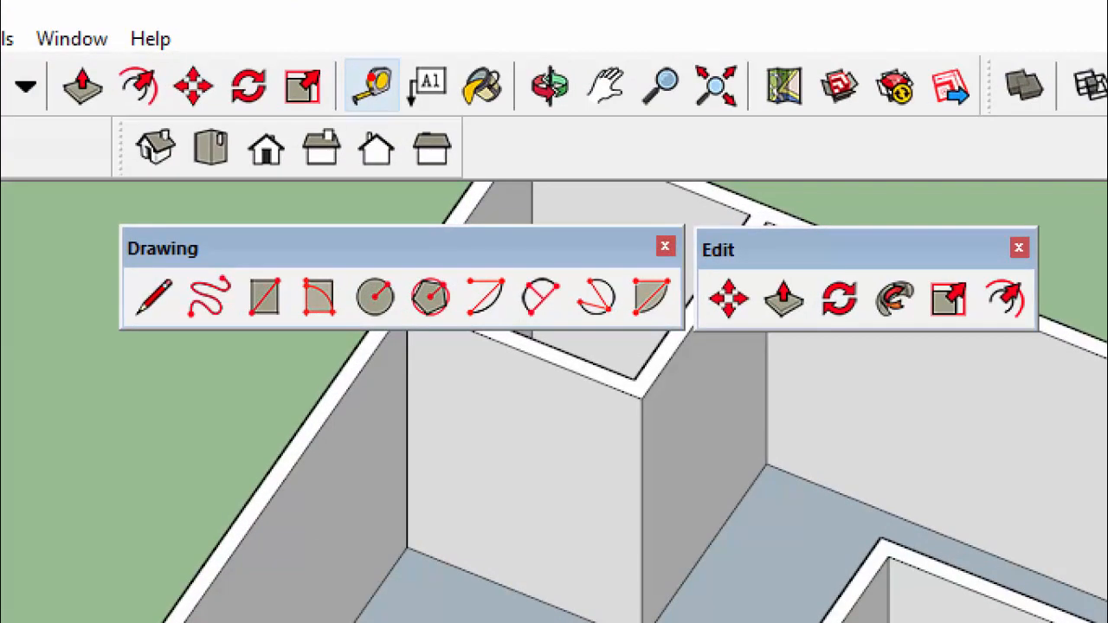
{"action": "left_click_drag", "start_coordinate": [414, 35], "coordinate": [301, 22]}
{"action": "key", "text": "Escape"}
{"action": "left_click", "coordinate": [372, 79]}
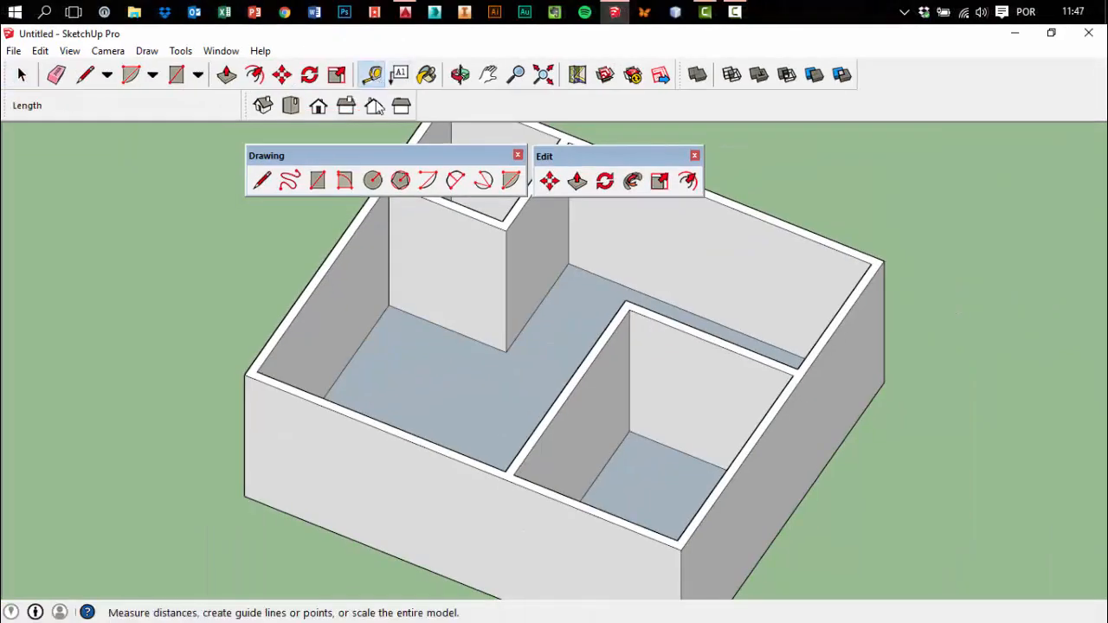
{"action": "scroll", "coordinate": [689, 392], "scroll_direction": "up", "scroll_amount": 2}
{"action": "scroll", "coordinate": [699, 385], "scroll_direction": "up", "scroll_amount": 4}
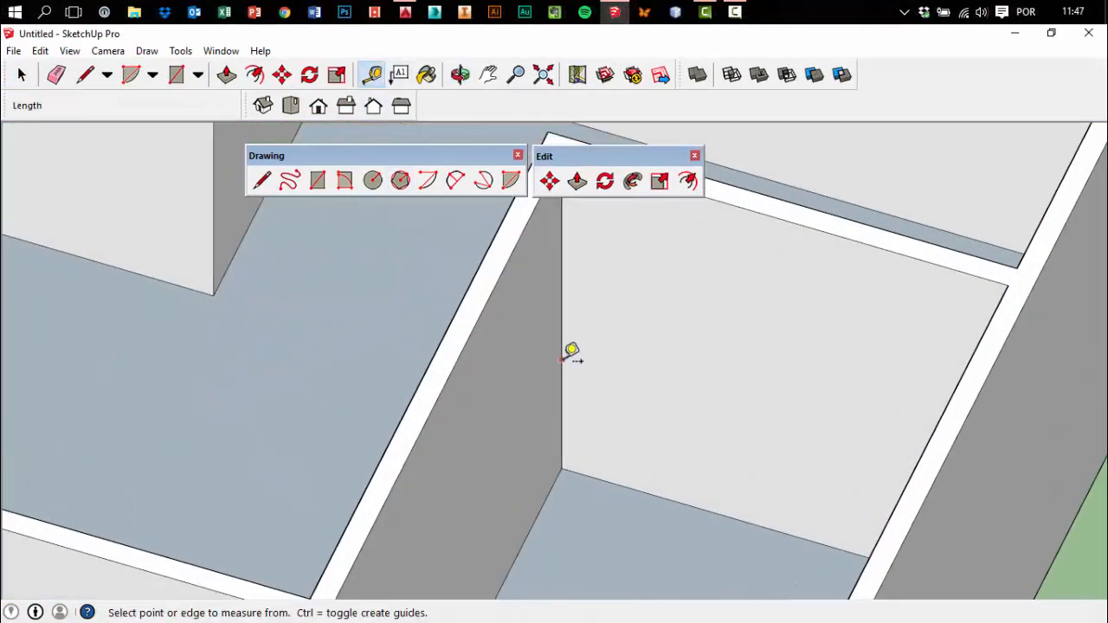
{"action": "left_click", "coordinate": [560, 359]}
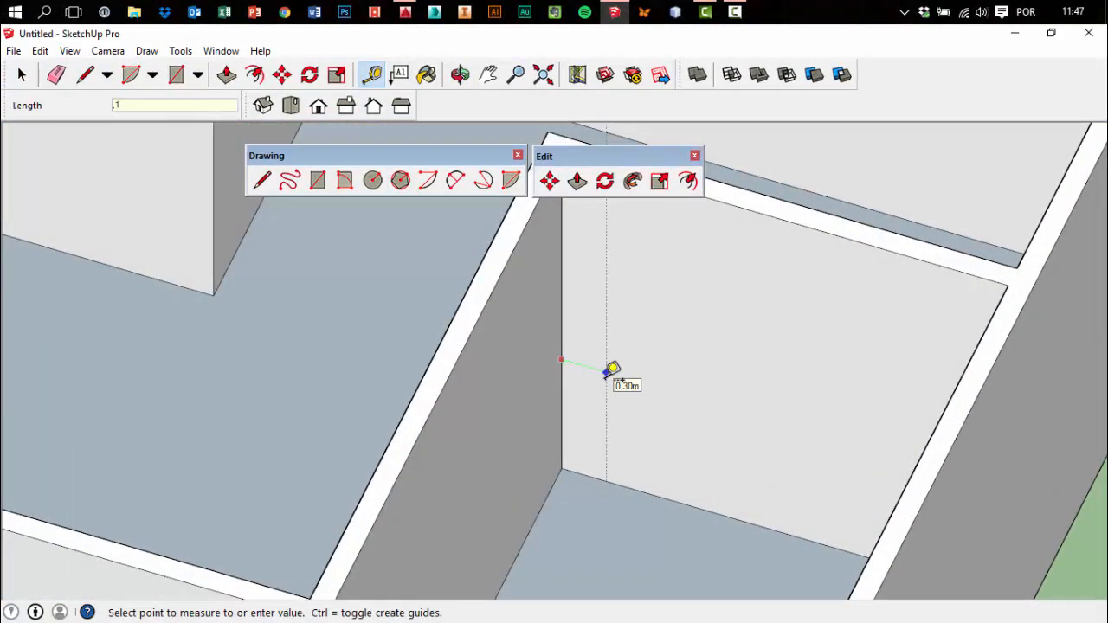
{"action": "left_click", "coordinate": [606, 373]}
{"action": "left_click", "coordinate": [575, 365]}
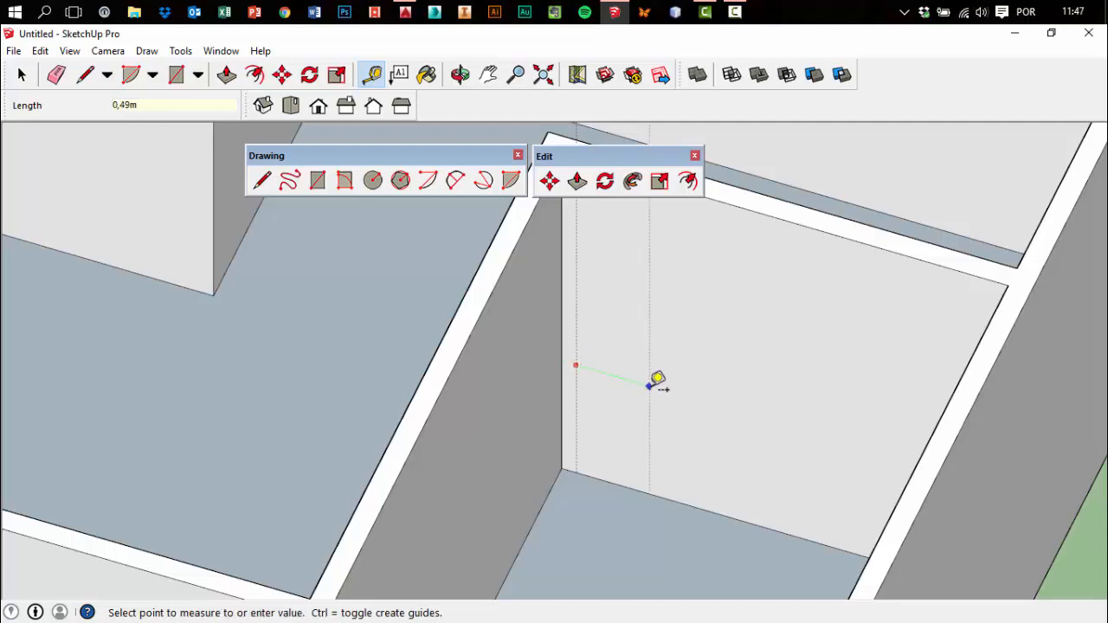
{"action": "key", "text": "Return"}
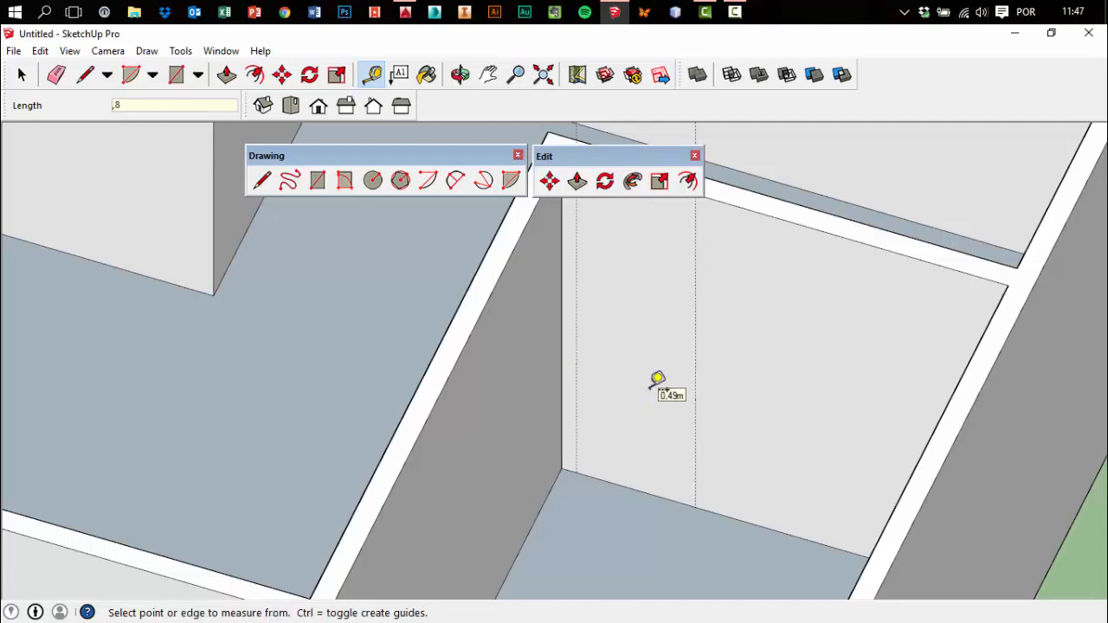
Add a horizontal door-height guide on the larger room's partition wall, 2.1 m above its floor edge
{"action": "left_click", "coordinate": [742, 519]}
{"action": "type", "text": "2,"}
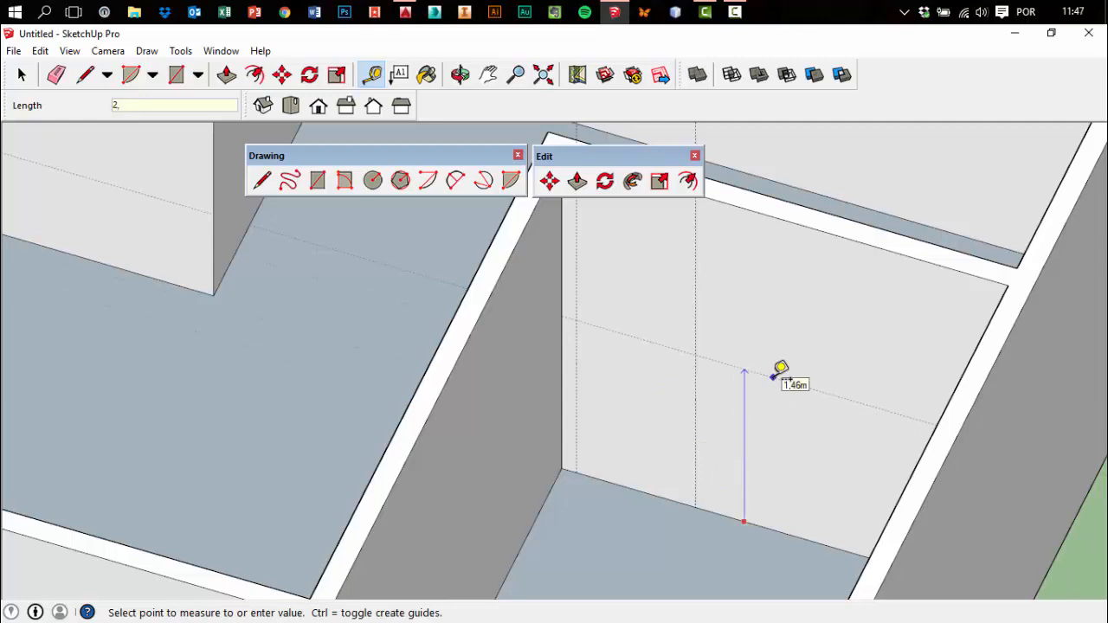
{"action": "type", "text": "1"}
{"action": "key", "text": "Return"}
Lay out door guides on the smaller room's partition wall: 0.1 m from the inner corner, 0.8 m beyond, and 2.1 m above the floor
{"action": "scroll", "coordinate": [786, 419], "scroll_direction": "down", "scroll_amount": 6}
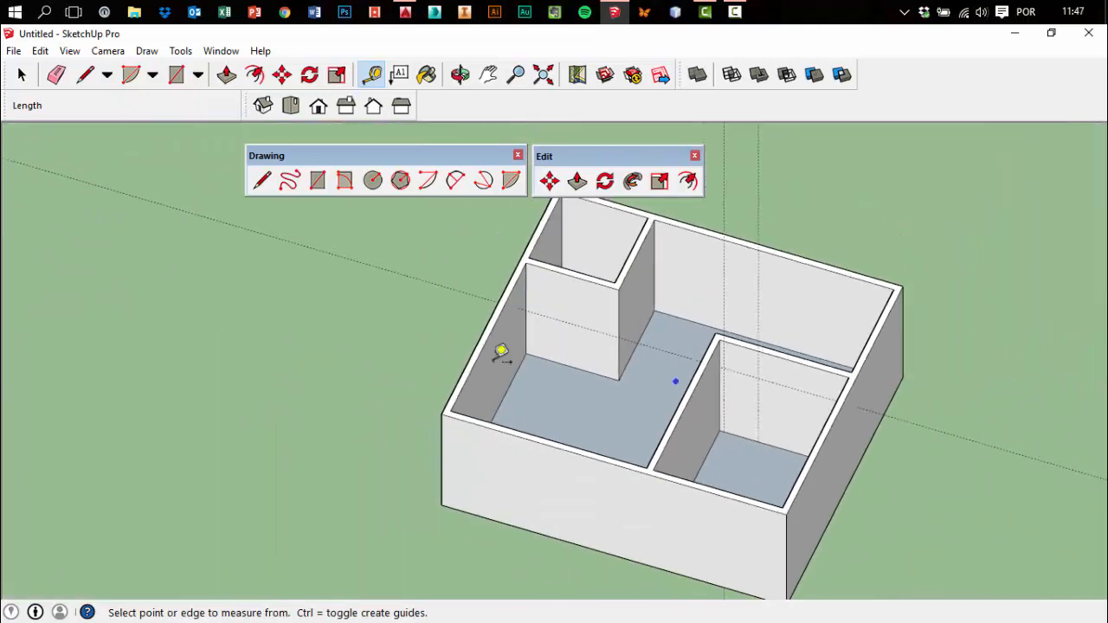
{"action": "middle_click_drag", "start_coordinate": [501, 351], "coordinate": [507, 328]}
{"action": "scroll", "coordinate": [507, 333], "scroll_direction": "up", "scroll_amount": 3}
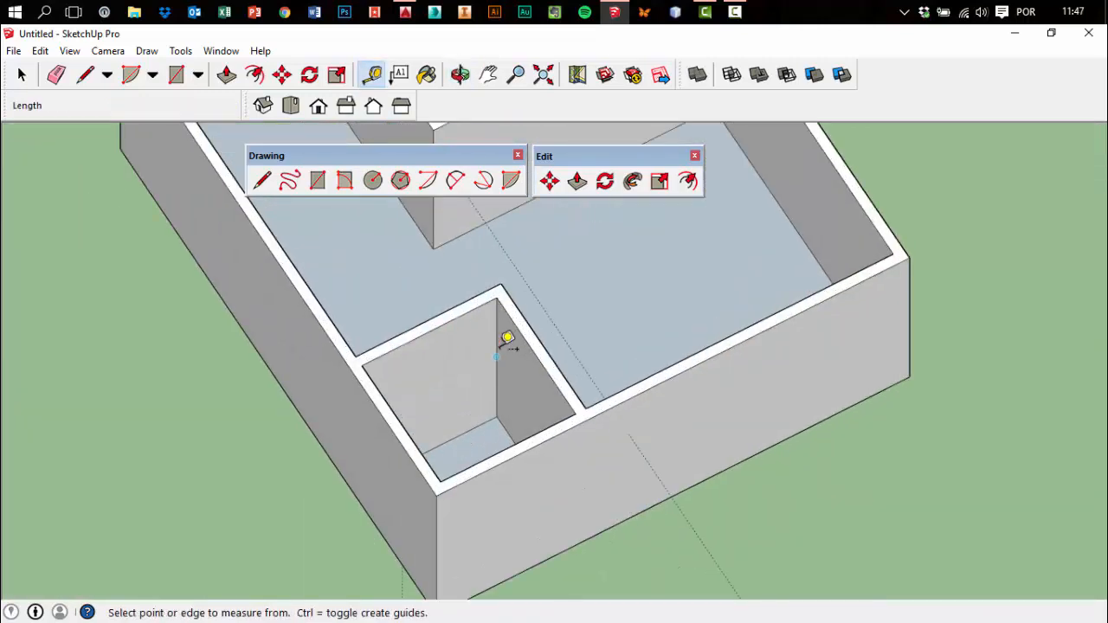
{"action": "left_click", "coordinate": [469, 360]}
{"action": "key", "text": "Return"}
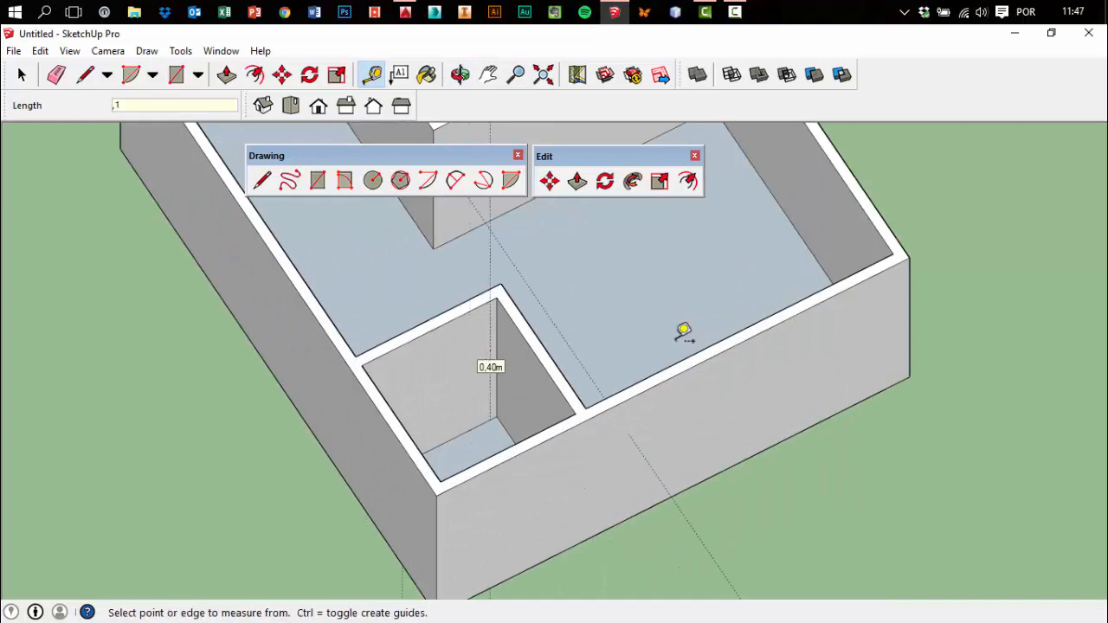
{"action": "middle_click_drag", "start_coordinate": [648, 362], "coordinate": [534, 377]}
{"action": "scroll", "coordinate": [487, 349], "scroll_direction": "up", "scroll_amount": 3}
{"action": "left_click", "coordinate": [483, 345]}
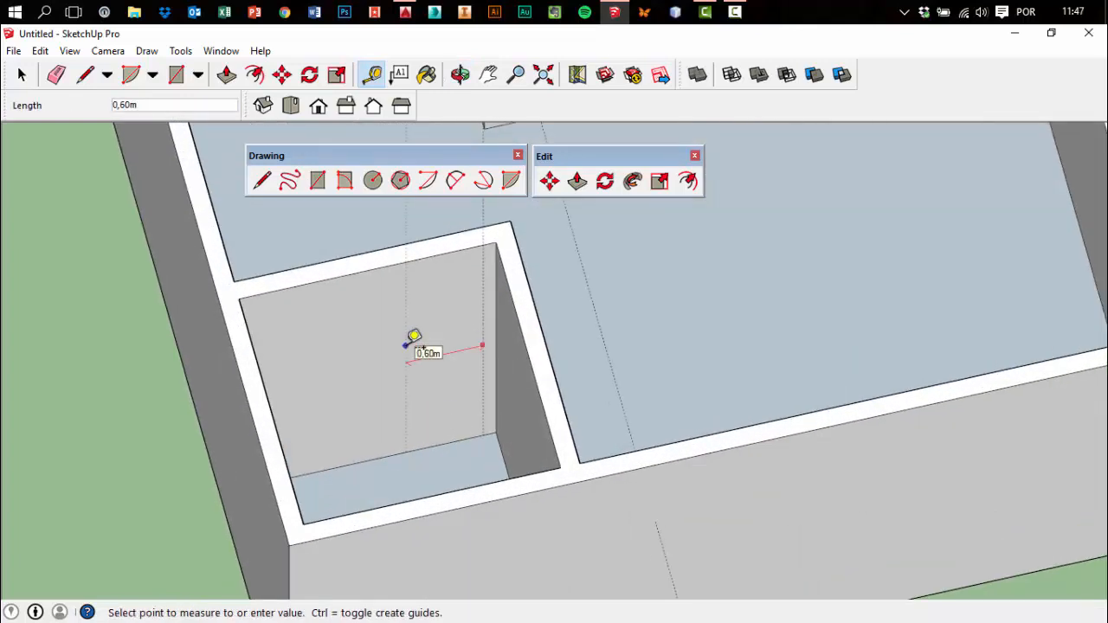
{"action": "key", "text": "Return"}
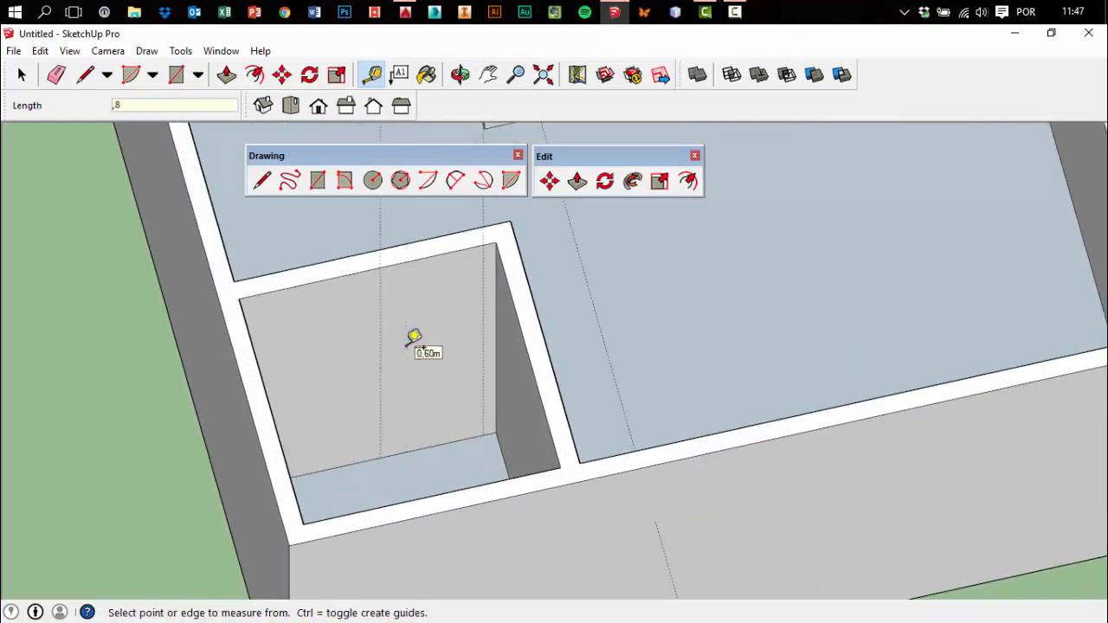
{"action": "left_click", "coordinate": [431, 445]}
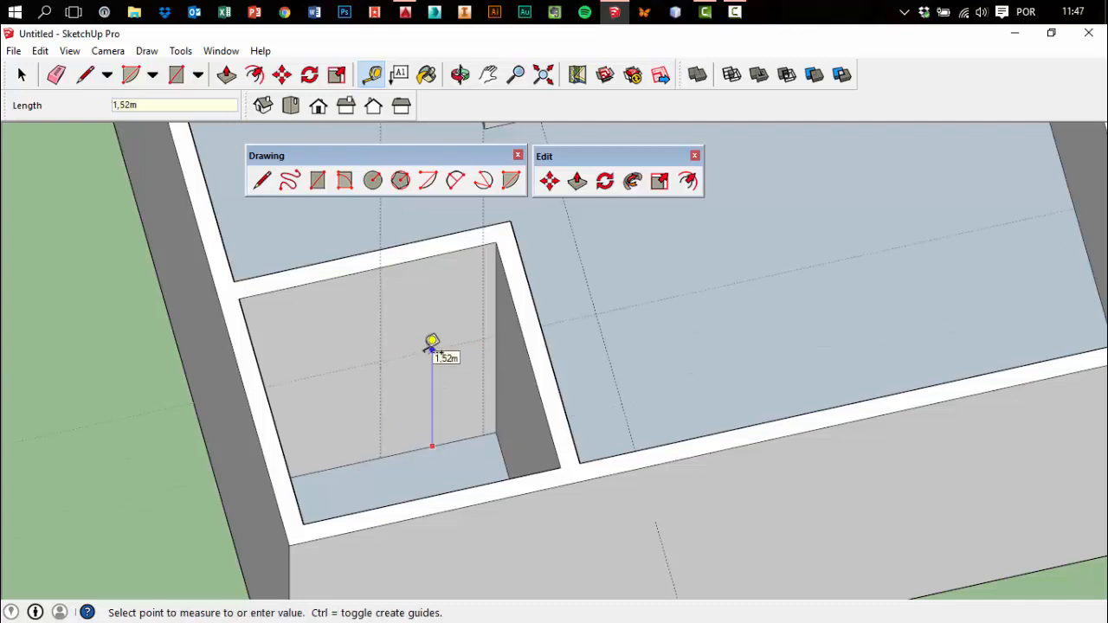
{"action": "key", "text": "Return"}
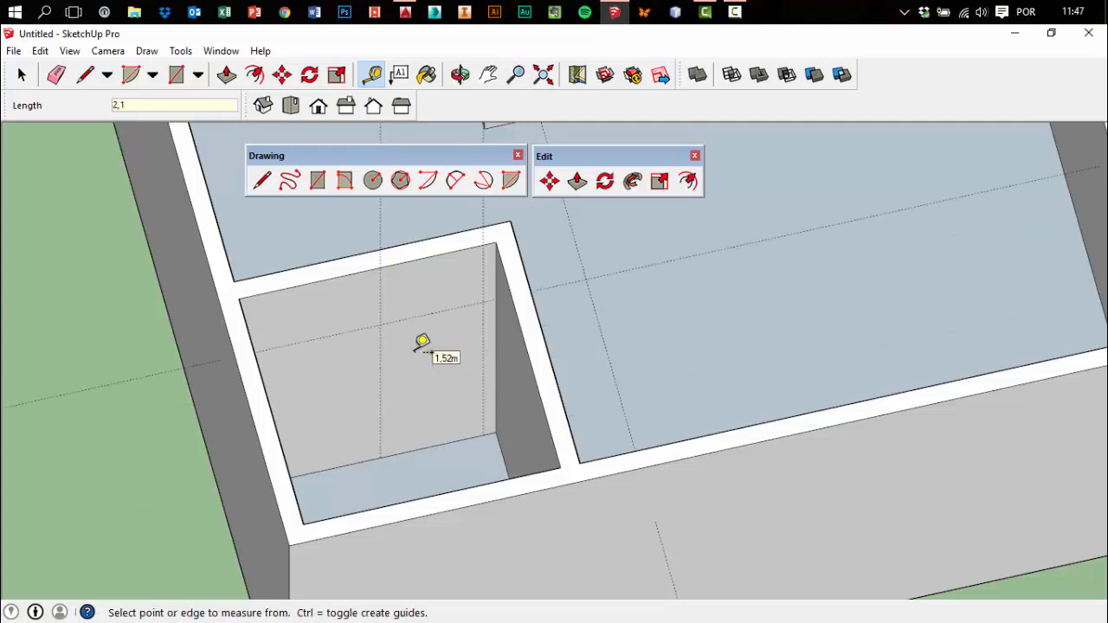
Lay out entrance door guides on the main space's outer wall: 0.1 m from the corner, 0.9 m beyond, and 2.1 m above the floor
{"action": "scroll", "coordinate": [418, 349], "scroll_direction": "down", "scroll_amount": 5}
{"action": "middle_click_drag", "start_coordinate": [702, 367], "coordinate": [529, 354]}
{"action": "middle_click_drag", "start_coordinate": [654, 363], "coordinate": [559, 302]}
{"action": "scroll", "coordinate": [492, 294], "scroll_direction": "up", "scroll_amount": 3}
{"action": "left_click", "coordinate": [475, 295]}
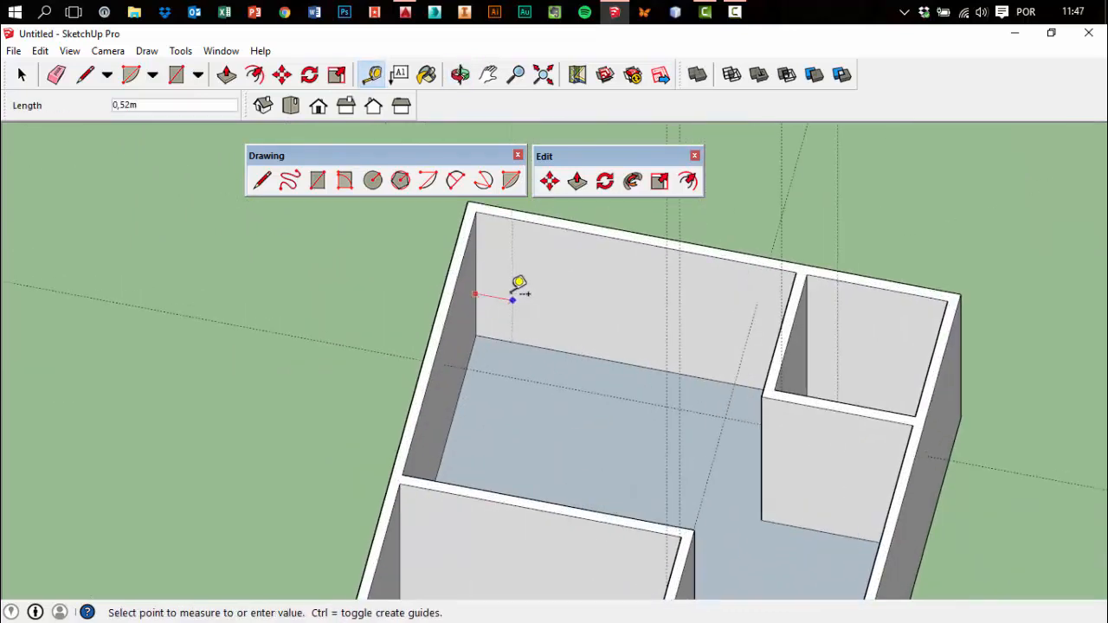
{"action": "scroll", "coordinate": [518, 286], "scroll_direction": "up", "scroll_amount": 3}
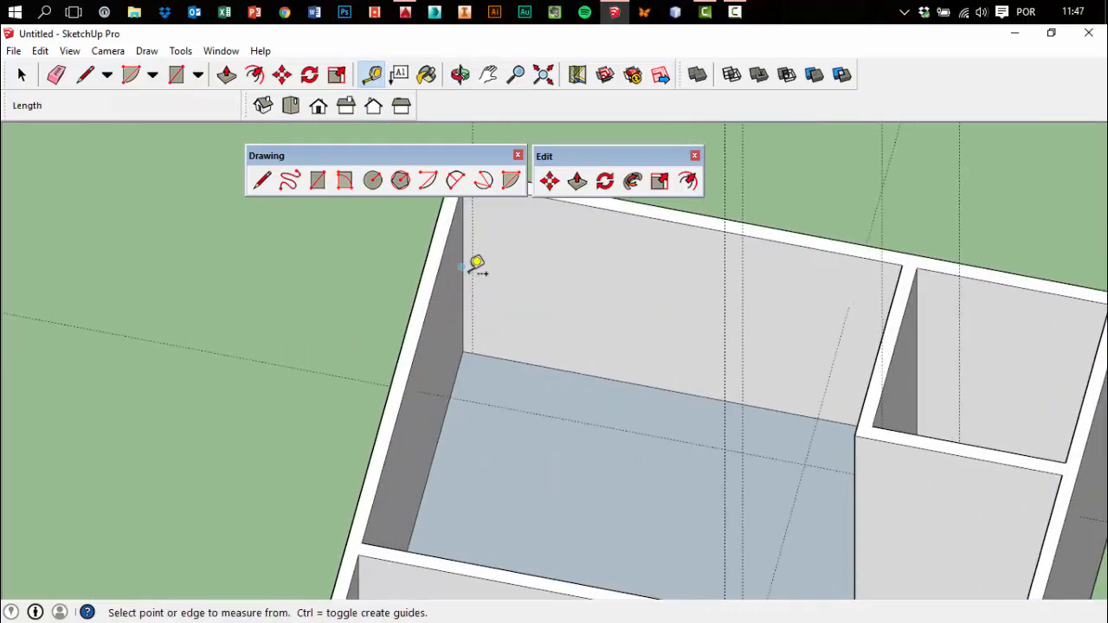
{"action": "left_click", "coordinate": [472, 272]}
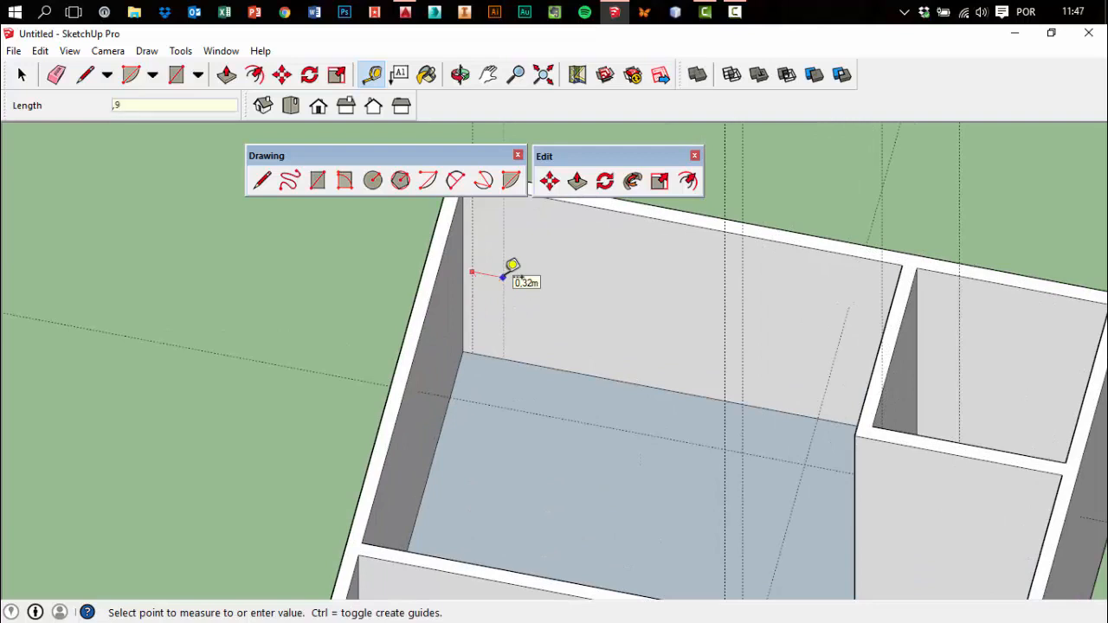
{"action": "type", "text": ",9"}
{"action": "key", "text": "Return"}
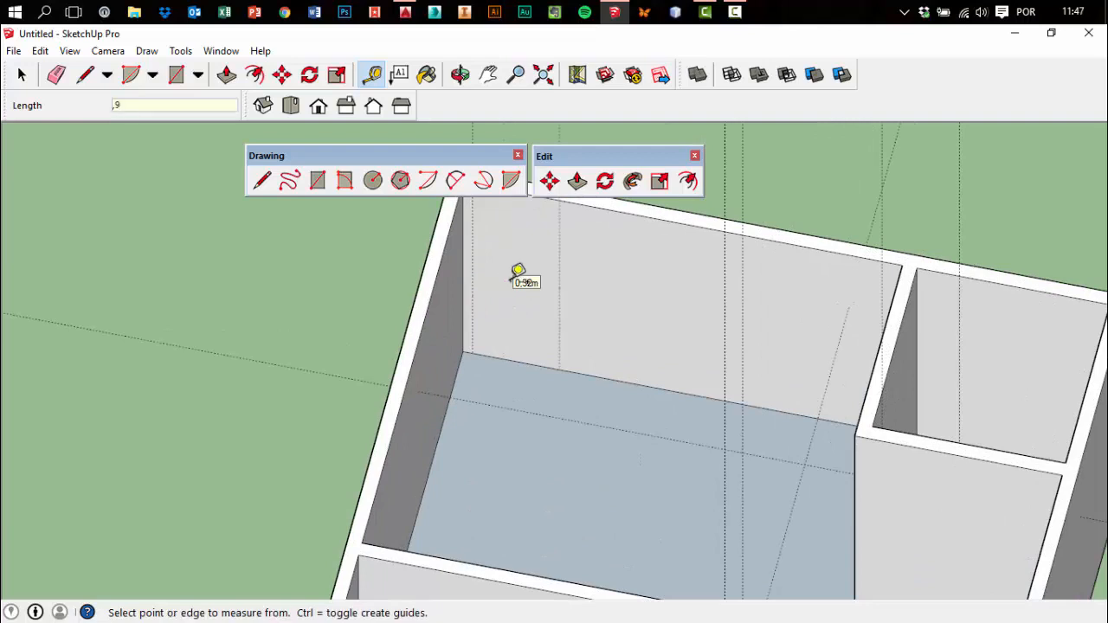
{"action": "left_click", "coordinate": [620, 381]}
{"action": "type", "text": "2,1"}
{"action": "key", "text": "Return"}
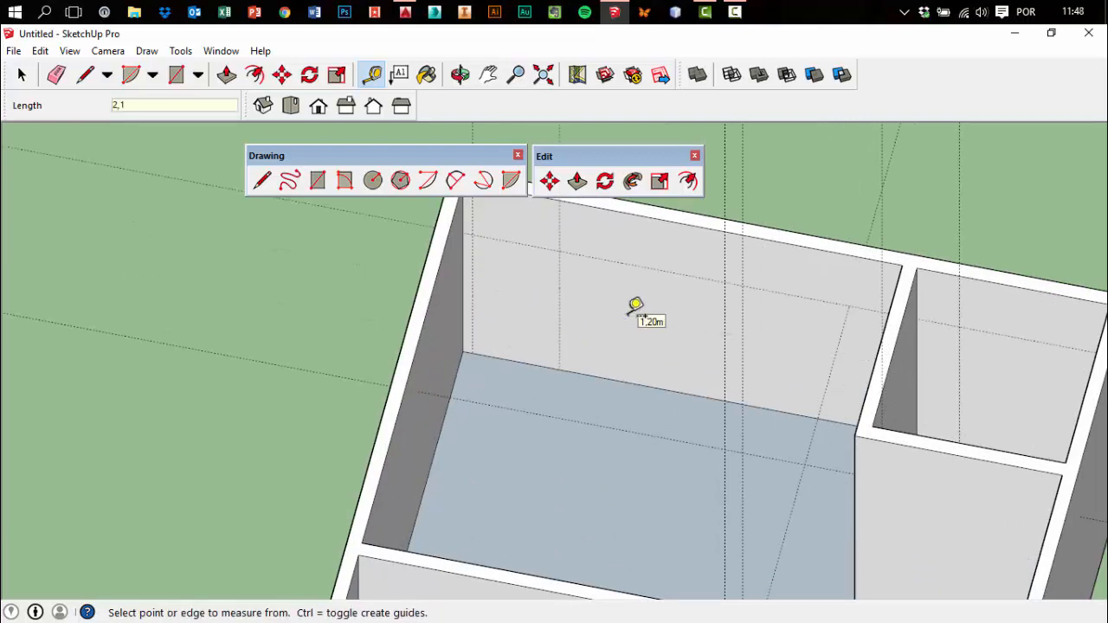
Trace the entrance door's outline on the outer wall with lines along the 0.9 by 2.1 m guides
{"action": "left_click", "coordinate": [263, 179]}
{"action": "scroll", "coordinate": [489, 339], "scroll_direction": "up", "scroll_amount": 2}
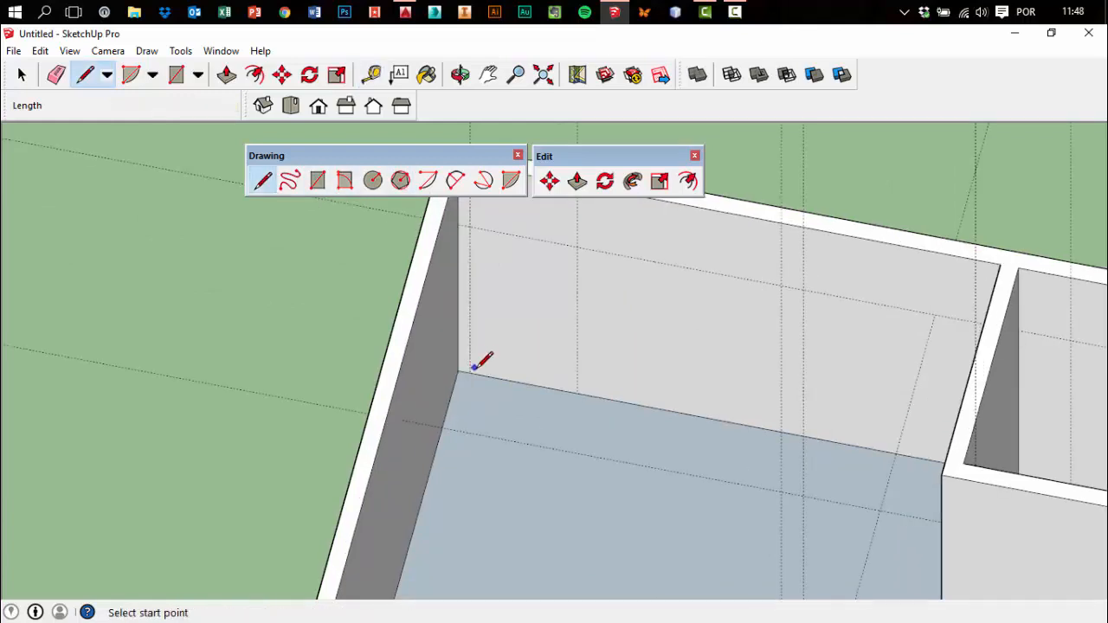
{"action": "left_click", "coordinate": [468, 373]}
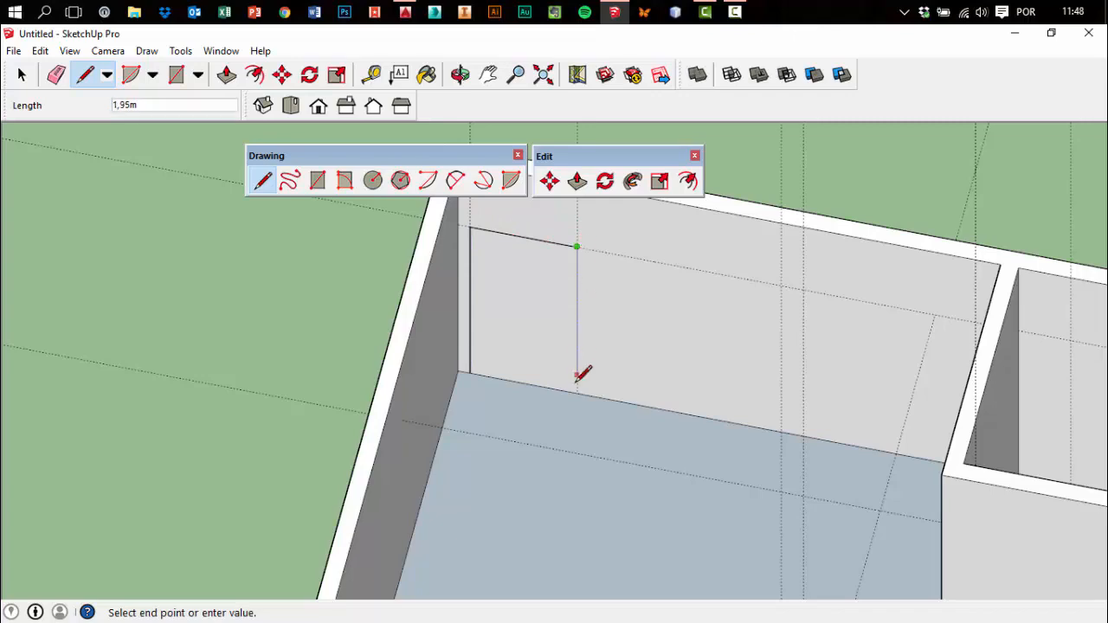
Trace the smaller room's door outline on its partition wall with lines along the 0.8 by 2.1 m guides
{"action": "scroll", "coordinate": [468, 337], "scroll_direction": "down", "scroll_amount": 4}
{"action": "middle_click_drag", "start_coordinate": [761, 370], "coordinate": [519, 411]}
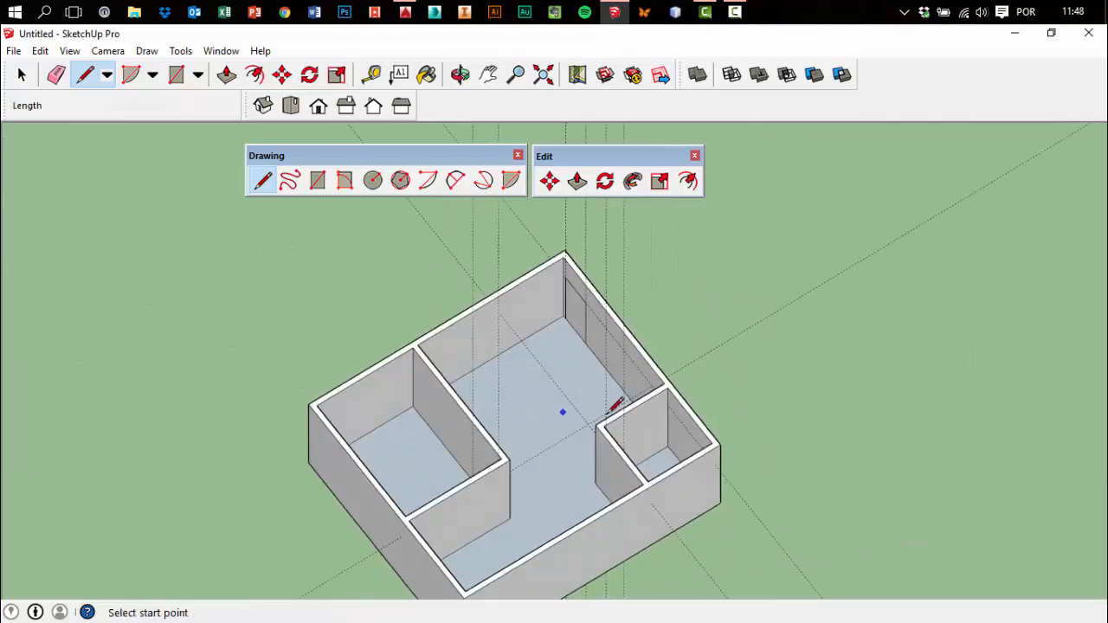
{"action": "mouse_move", "coordinate": [628, 412]}
{"action": "middle_mouse_down"}
{"action": "mouse_move", "coordinate": [286, 425]}
{"action": "mouse_move", "coordinate": [372, 405]}
{"action": "middle_mouse_up"}
{"action": "scroll", "coordinate": [388, 393], "scroll_direction": "up", "scroll_amount": 5}
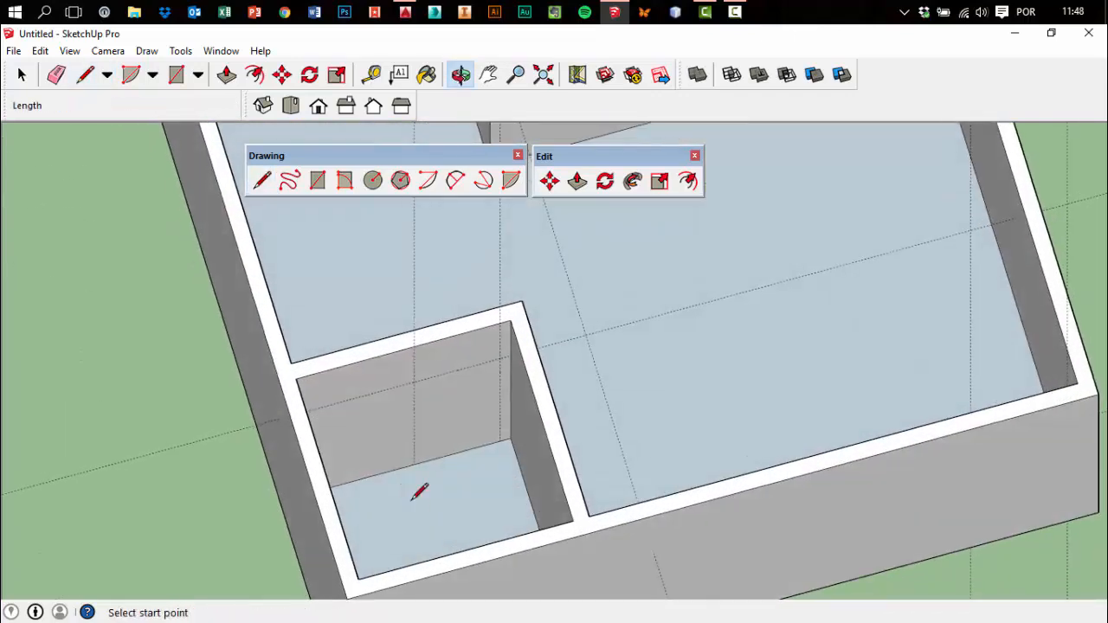
{"action": "left_click", "coordinate": [416, 460]}
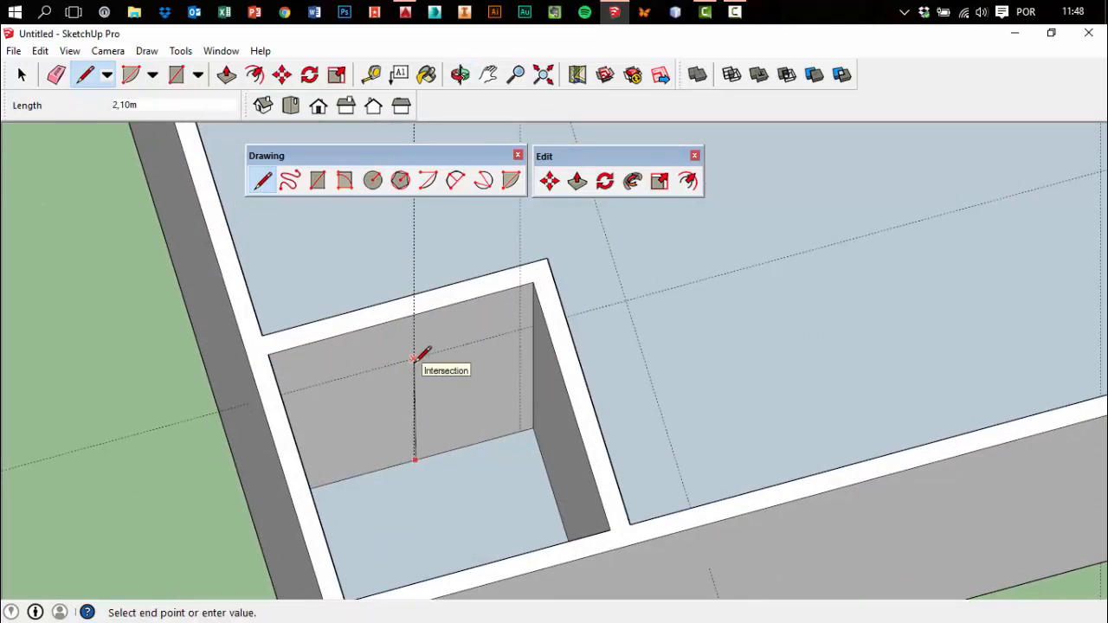
{"action": "scroll", "coordinate": [416, 425], "scroll_direction": "up", "scroll_amount": 2}
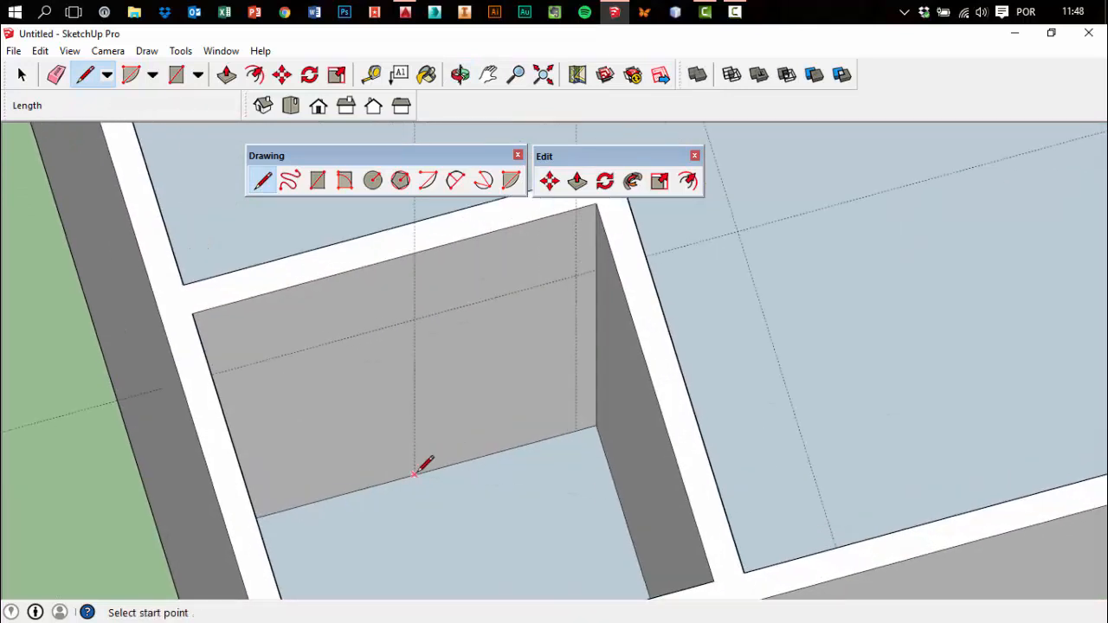
{"action": "left_click", "coordinate": [413, 475]}
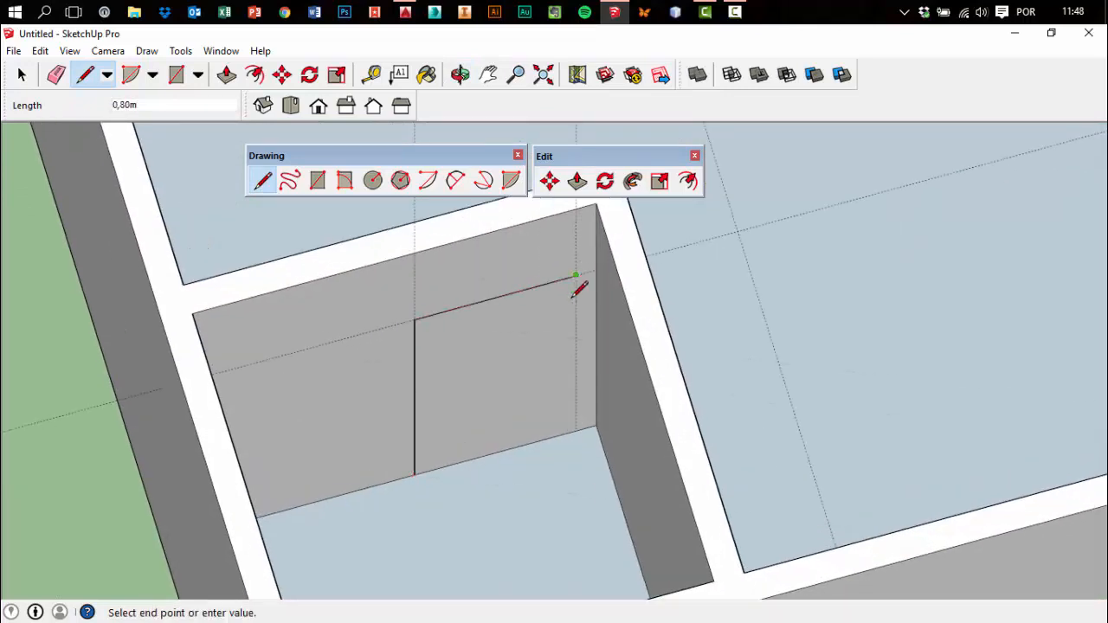
{"action": "left_click", "coordinate": [581, 430]}
Trace the larger room's door outline on its partition wall with lines along the guides, 2.1 m high
{"action": "scroll", "coordinate": [563, 452], "scroll_direction": "down", "scroll_amount": 10}
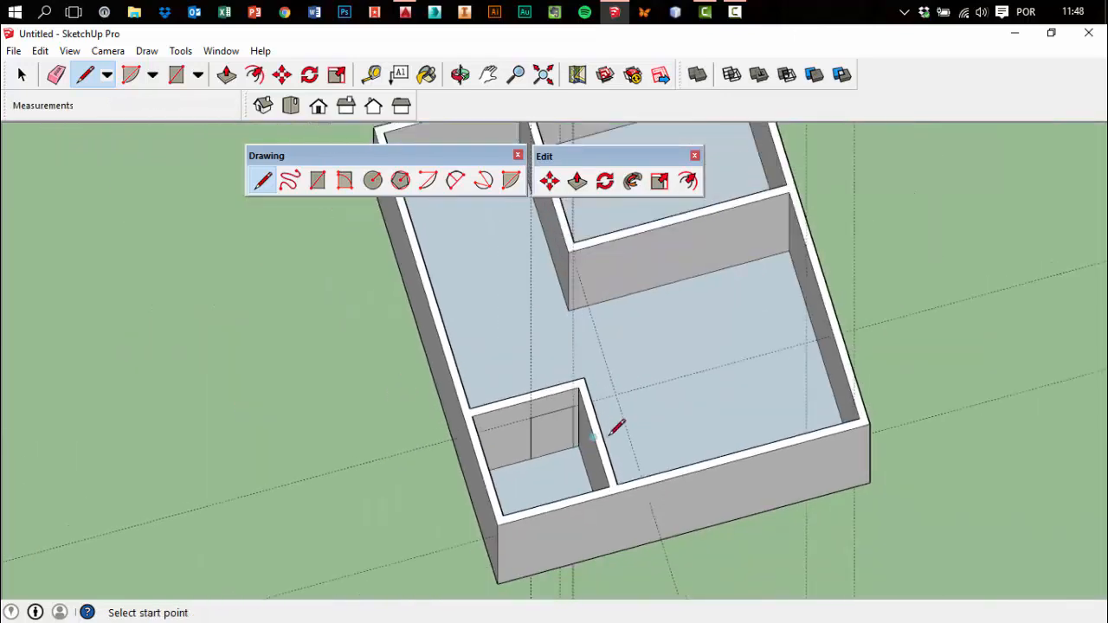
{"action": "middle_click_drag", "start_coordinate": [749, 360], "coordinate": [482, 371]}
{"action": "scroll", "coordinate": [623, 416], "scroll_direction": "up", "scroll_amount": 8}
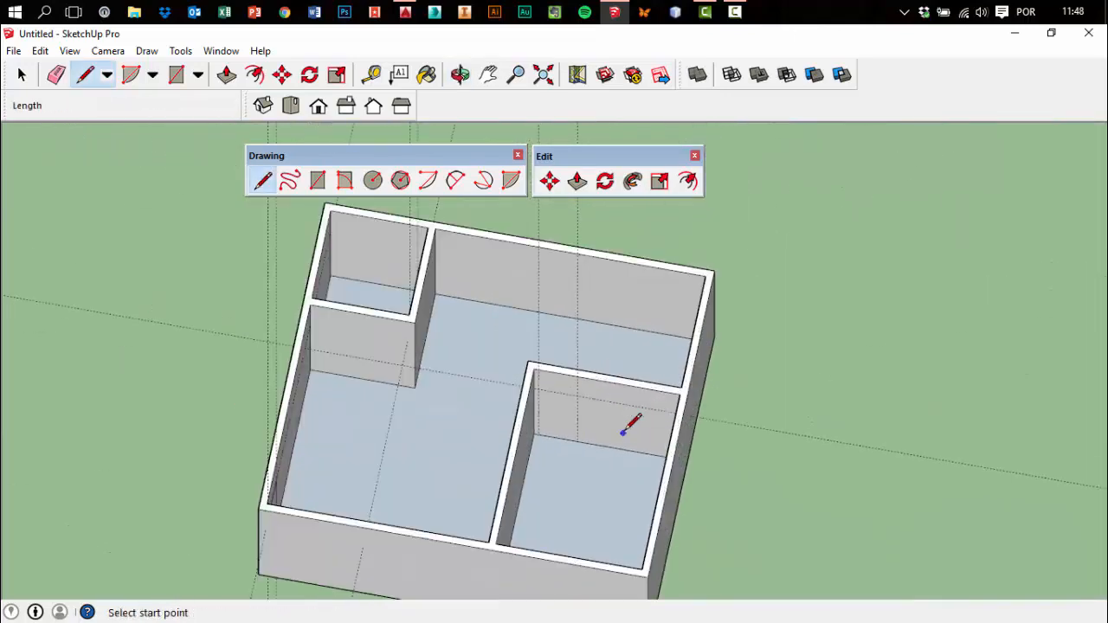
{"action": "middle_click_drag", "start_coordinate": [603, 412], "coordinate": [467, 407]}
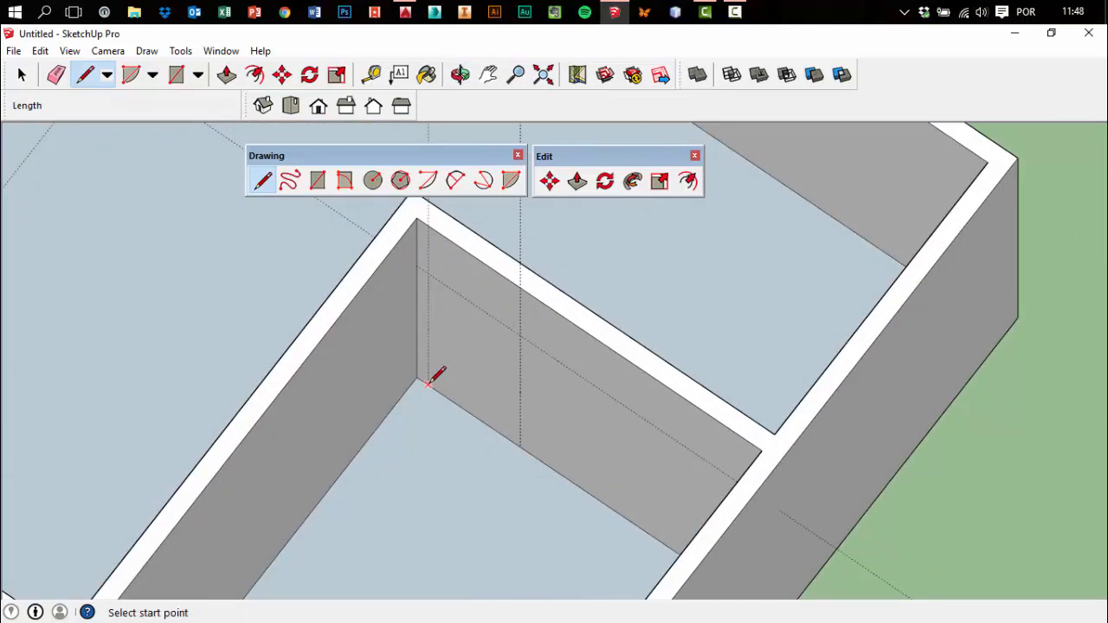
{"action": "left_click", "coordinate": [519, 334]}
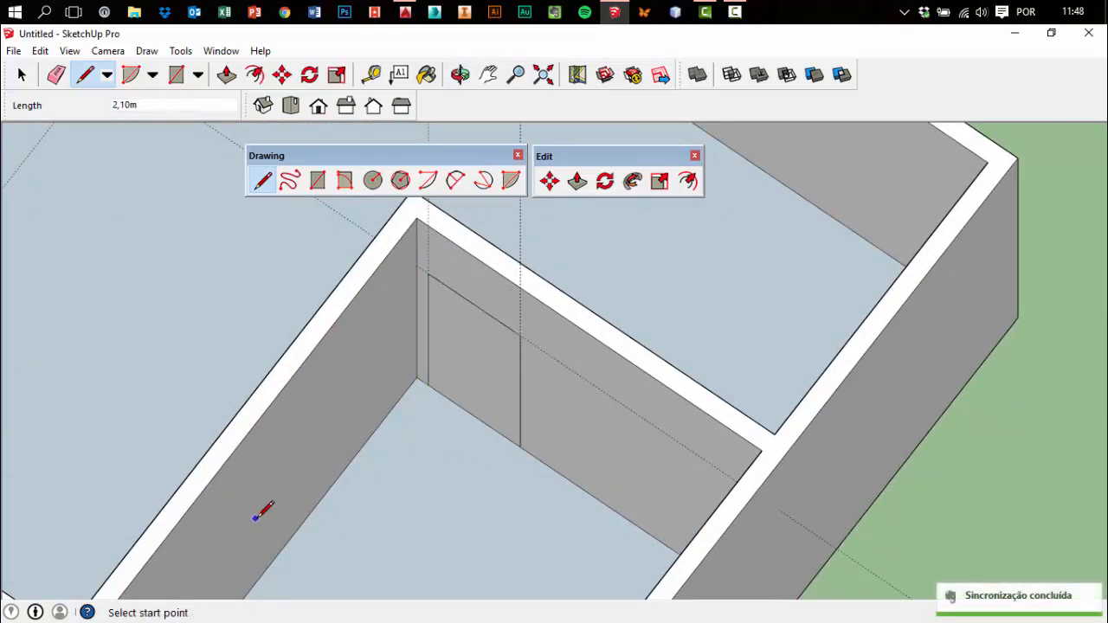
Delete all the guides left over from laying out the three doors
{"action": "middle_click_drag", "start_coordinate": [469, 489], "coordinate": [504, 412]}
{"action": "scroll", "coordinate": [537, 398], "scroll_direction": "down", "scroll_amount": 6}
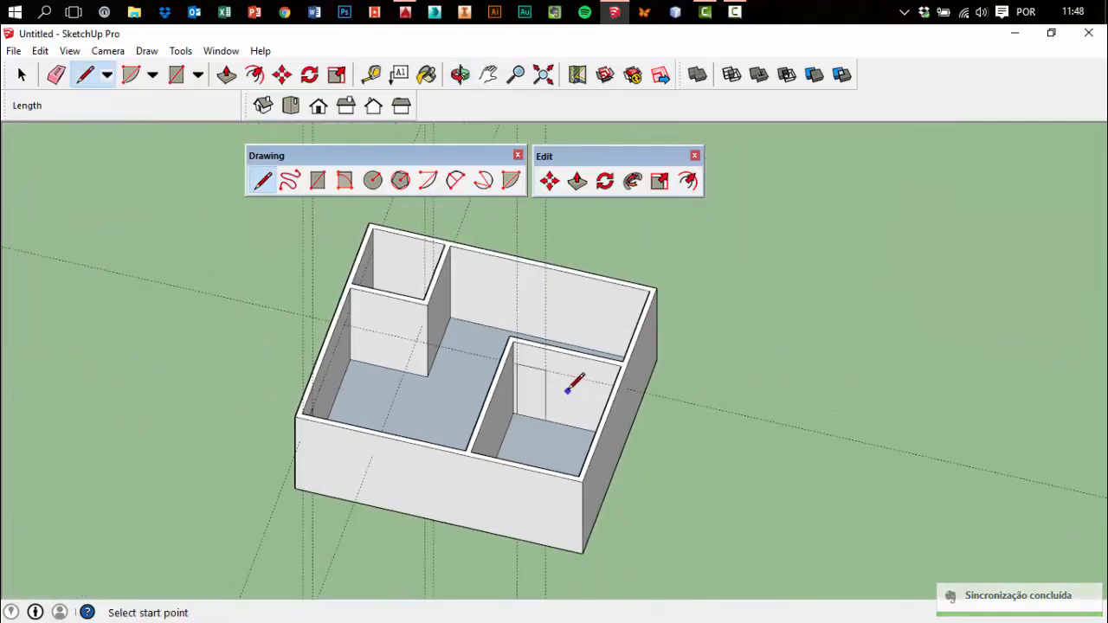
{"action": "left_click", "coordinate": [40, 51]}
{"action": "left_click", "coordinate": [90, 199]}
Add two horizontal window guides on the corridor's outer wall: 1 m above its bottom edge and 1 m above that
{"action": "mouse_move", "coordinate": [805, 363]}
{"action": "middle_mouse_down"}
{"action": "mouse_move", "coordinate": [424, 405]}
{"action": "mouse_move", "coordinate": [272, 254]}
{"action": "middle_mouse_up"}
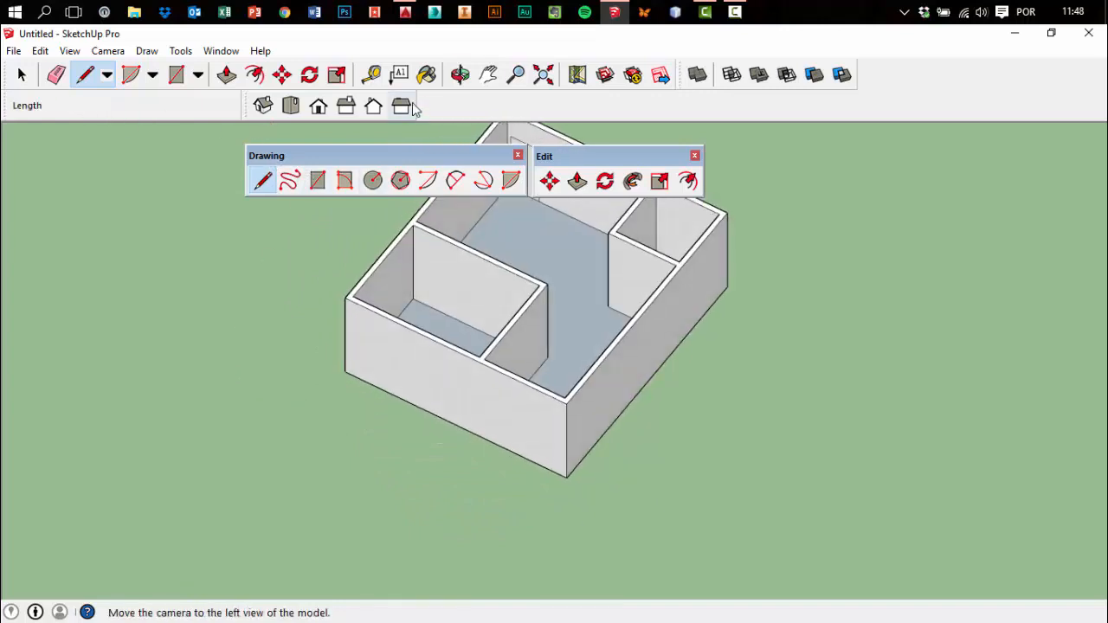
{"action": "left_click", "coordinate": [371, 75]}
{"action": "middle_click_drag", "start_coordinate": [623, 294], "coordinate": [404, 372]}
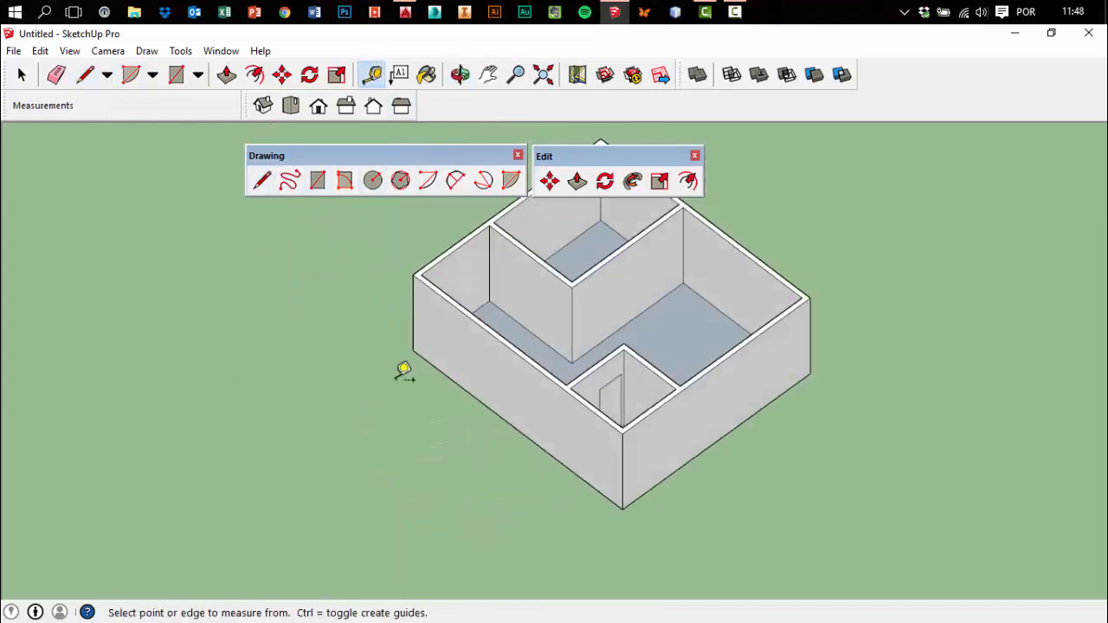
{"action": "scroll", "coordinate": [477, 346], "scroll_direction": "up", "scroll_amount": 2}
{"action": "scroll", "coordinate": [571, 390], "scroll_direction": "up", "scroll_amount": 2}
{"action": "scroll", "coordinate": [512, 437], "scroll_direction": "up", "scroll_amount": 2}
{"action": "left_click", "coordinate": [512, 437]}
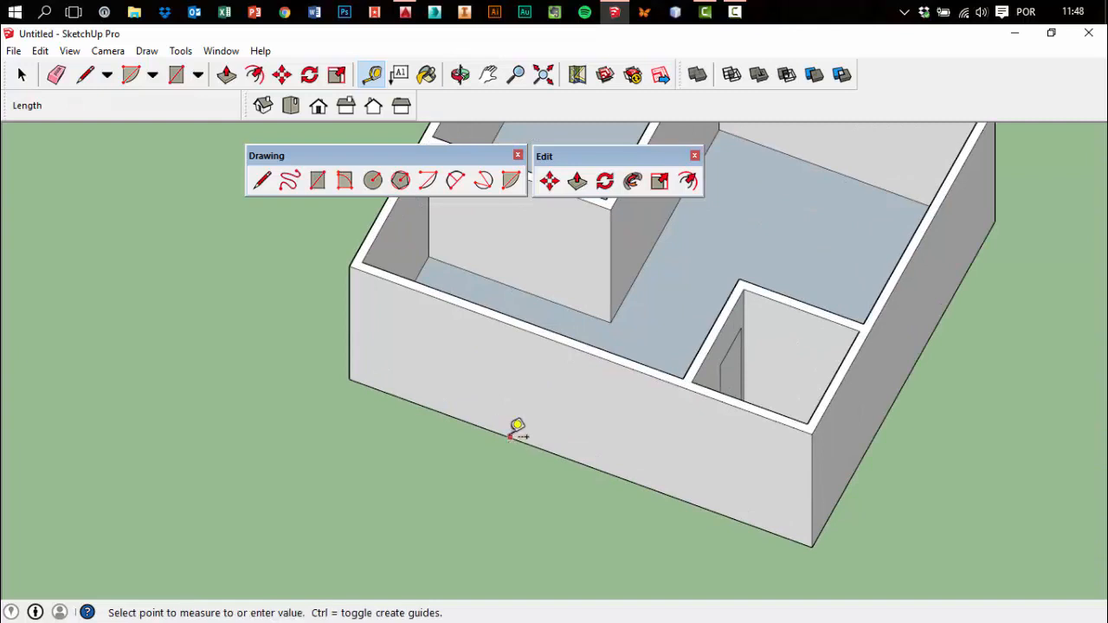
{"action": "left_click", "coordinate": [519, 379]}
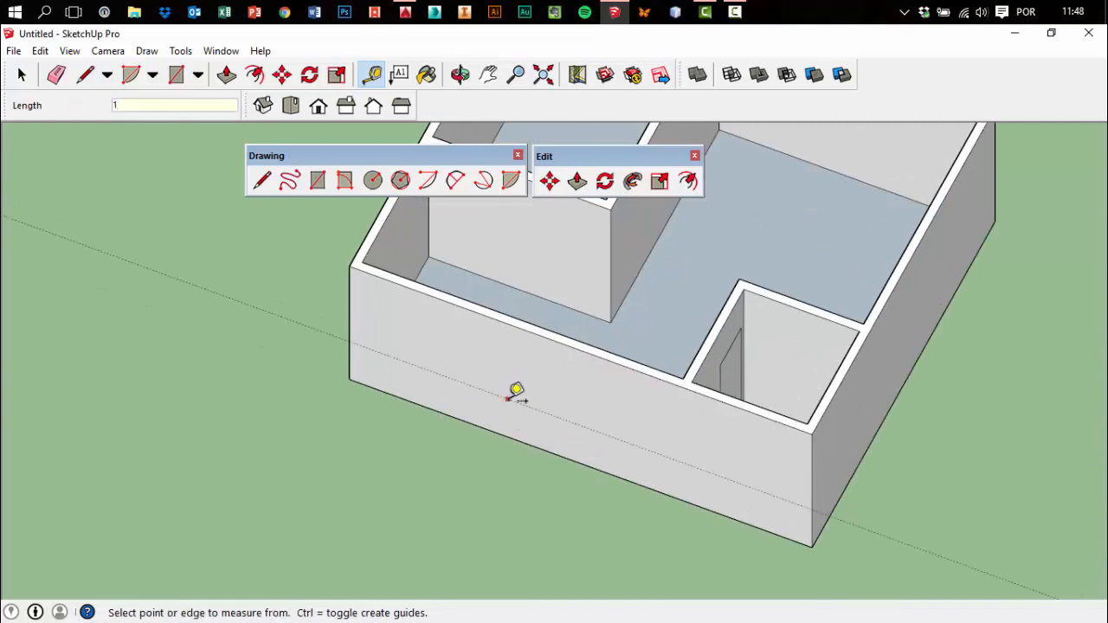
{"action": "left_click", "coordinate": [508, 398]}
{"action": "left_click", "coordinate": [509, 355]}
Add two vertical window guides on the same outer wall: 2 m from its corner edge and 1.5 m beyond
{"action": "middle_click_drag", "start_coordinate": [514, 354], "coordinate": [541, 251]}
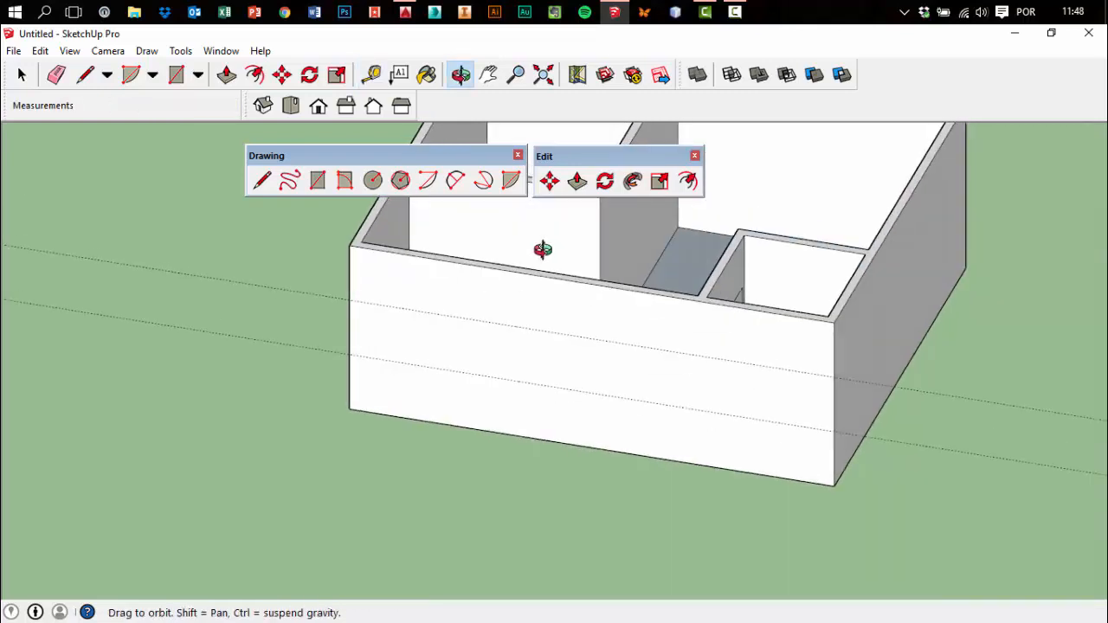
{"action": "scroll", "coordinate": [438, 267], "scroll_direction": "up", "scroll_amount": 4}
{"action": "left_click", "coordinate": [331, 301]}
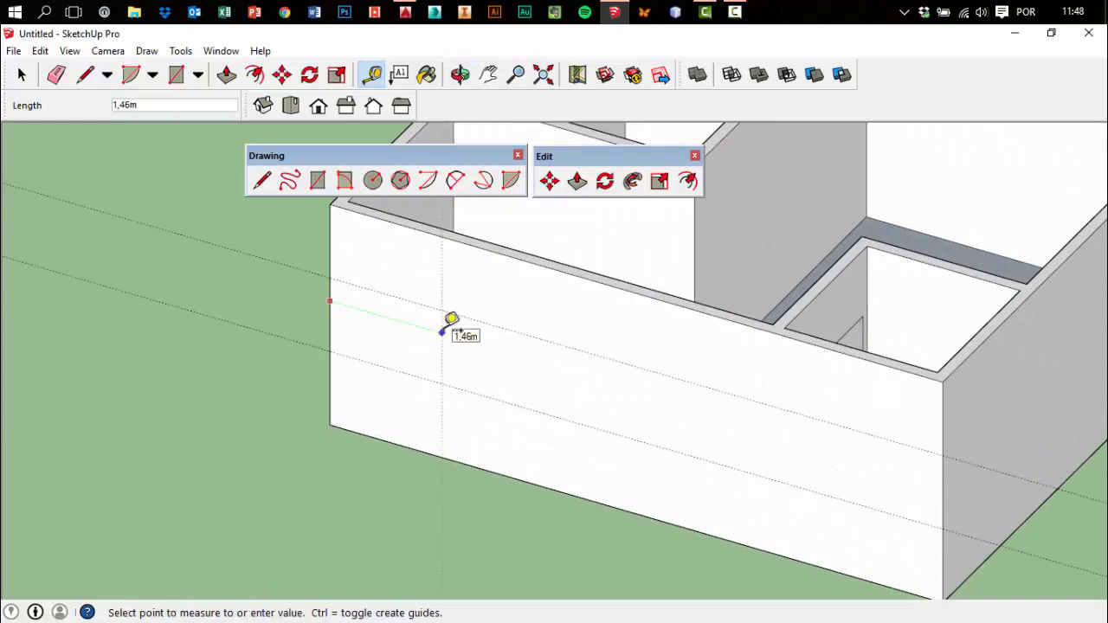
{"action": "type", "text": "2"}
{"action": "key", "text": "Return"}
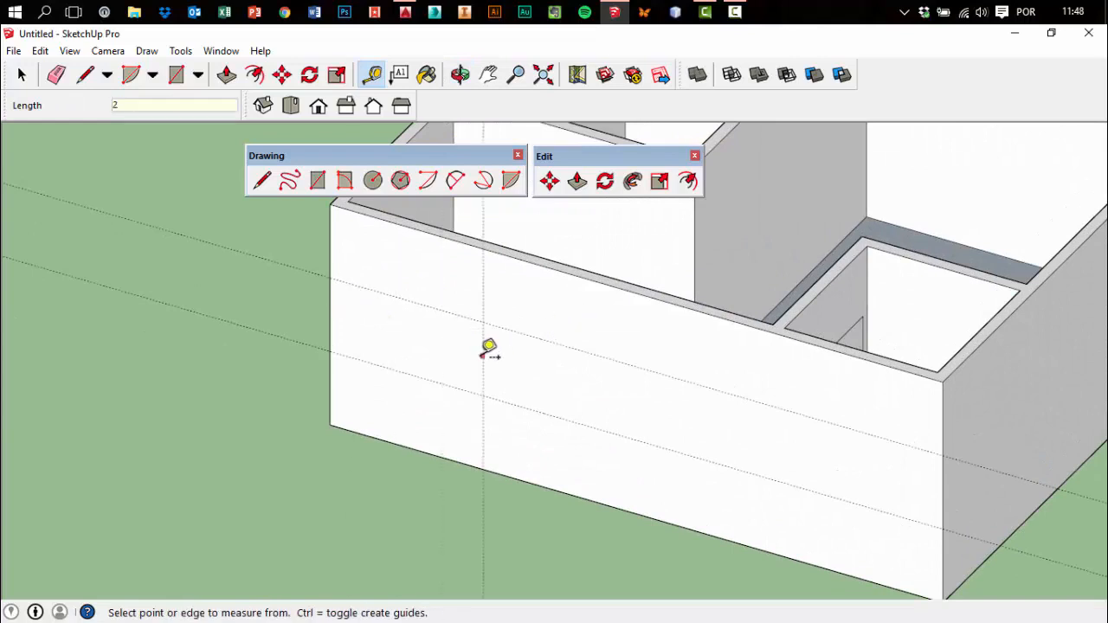
{"action": "left_click", "coordinate": [482, 355]}
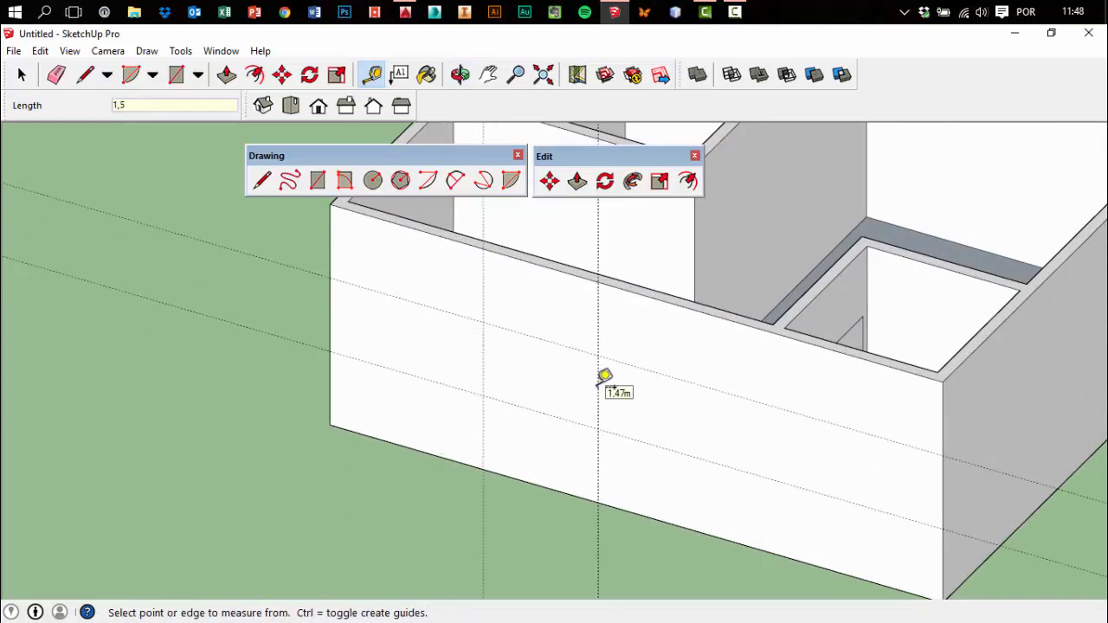
Trace the window's 1.5 by 1 m outline on the outer wall with lines along the guides
{"action": "middle_click_drag", "start_coordinate": [672, 387], "coordinate": [603, 450]}
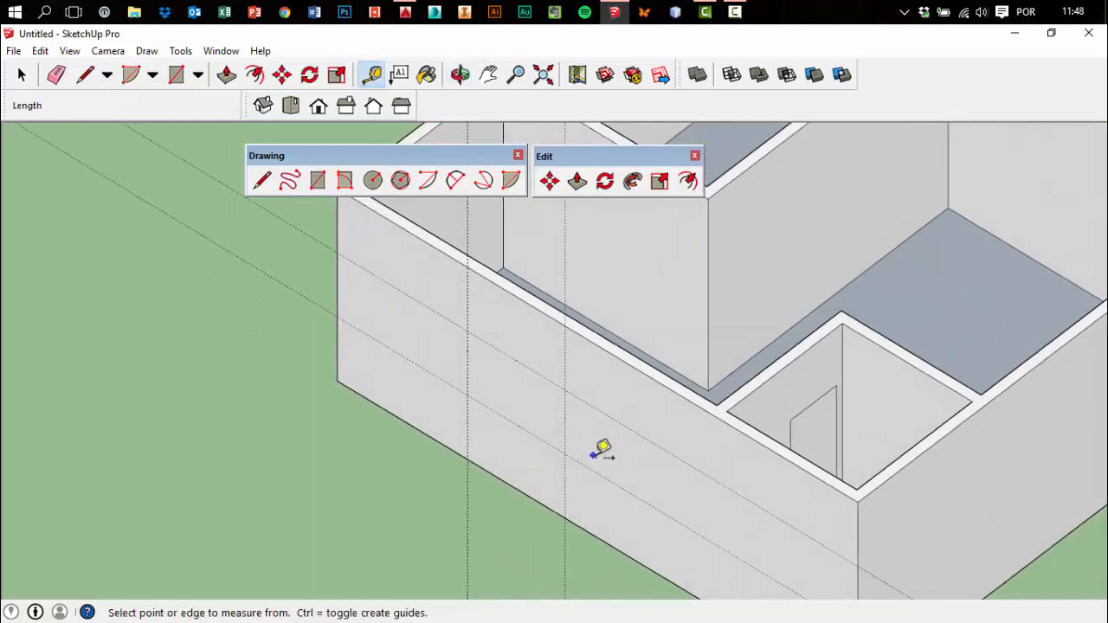
{"action": "scroll", "coordinate": [597, 450], "scroll_direction": "up", "scroll_amount": 3}
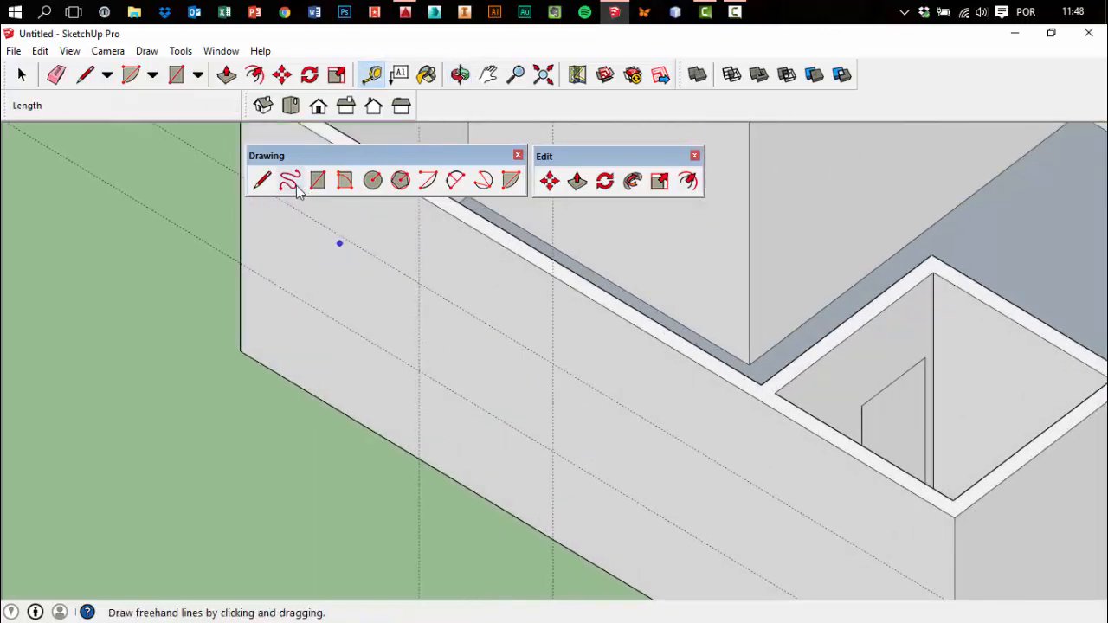
{"action": "left_click", "coordinate": [263, 180]}
{"action": "left_click", "coordinate": [418, 283]}
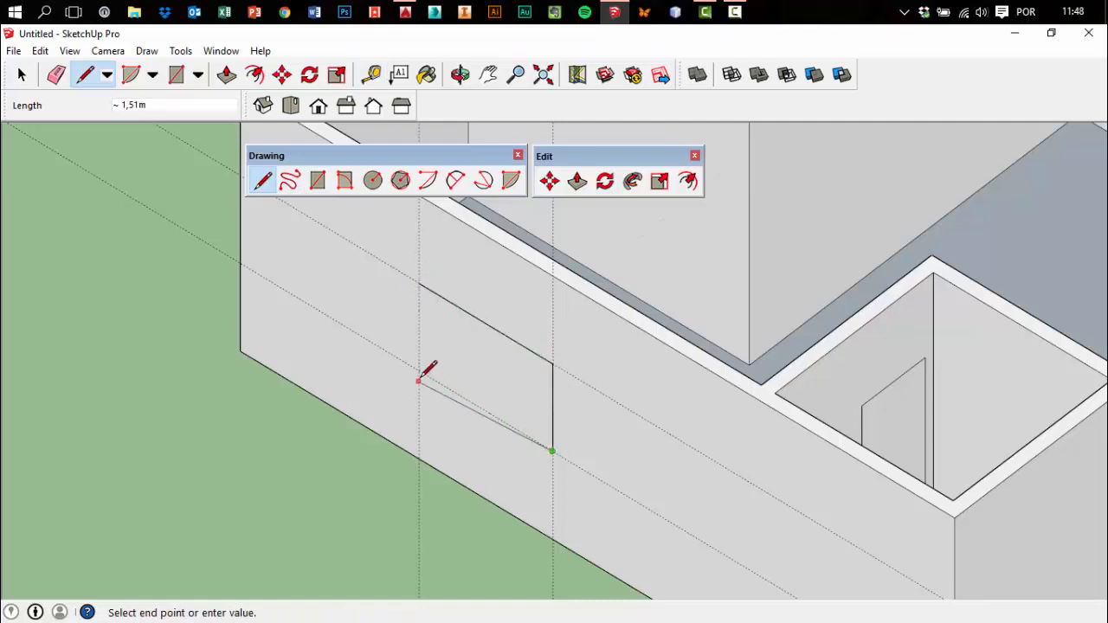
Delete all the window guides from the model
{"action": "left_click", "coordinate": [22, 75]}
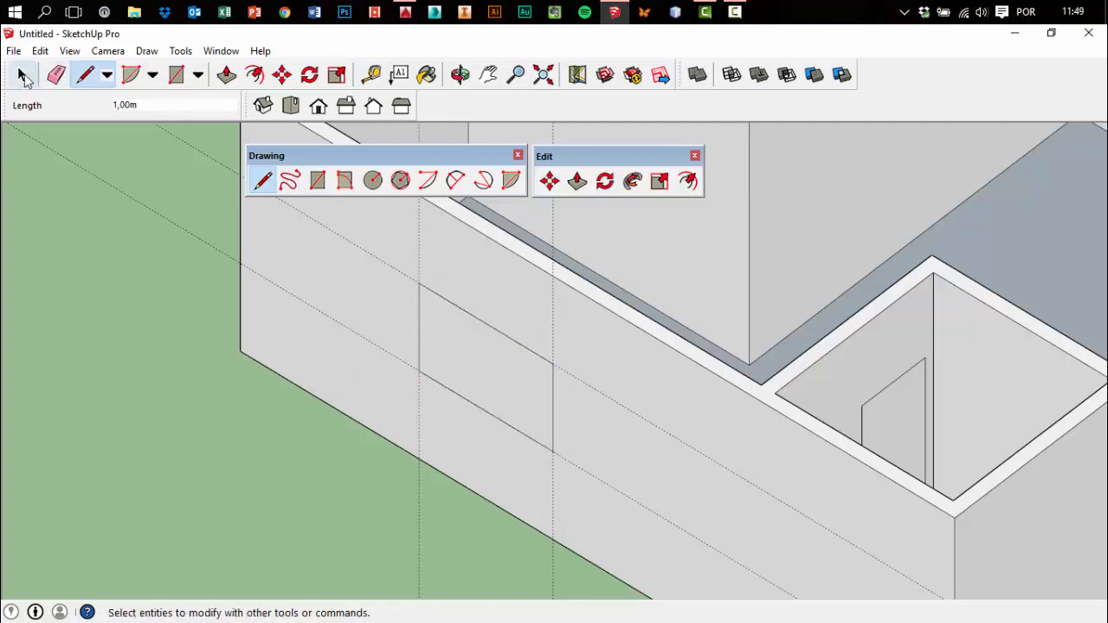
{"action": "left_click", "coordinate": [40, 50]}
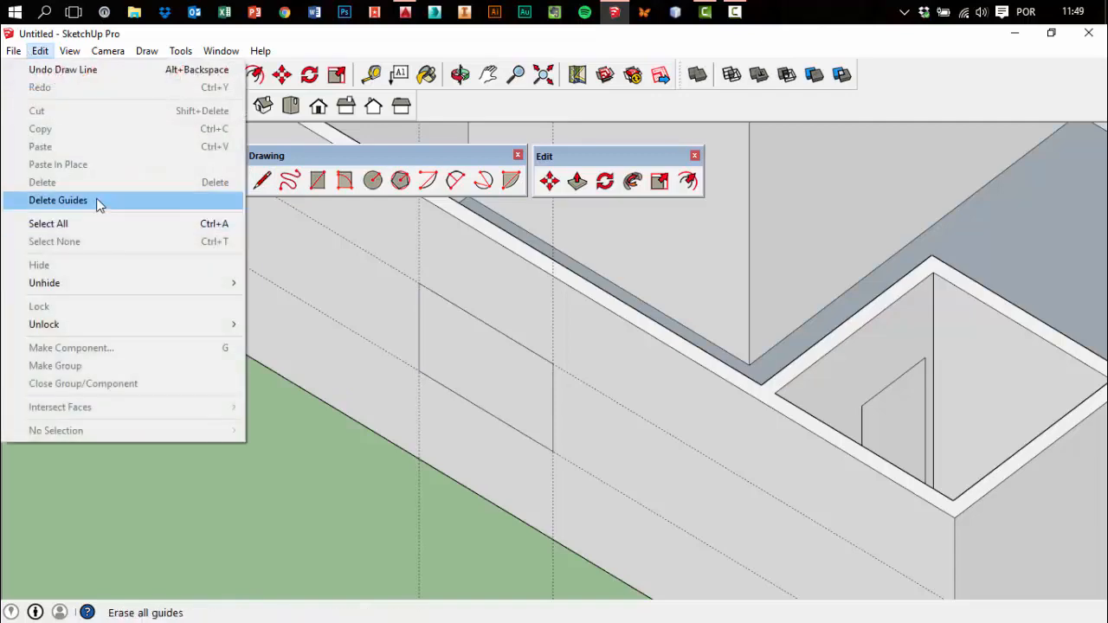
{"action": "left_click", "coordinate": [58, 200]}
Push the window face 0.15 m through the outer wall with Push/Pull to cut the opening
{"action": "scroll", "coordinate": [502, 510], "scroll_direction": "down", "scroll_amount": 5}
{"action": "mouse_move", "coordinate": [816, 494]}
{"action": "middle_mouse_down"}
{"action": "mouse_move", "coordinate": [356, 464]}
{"action": "mouse_move", "coordinate": [338, 507]}
{"action": "mouse_move", "coordinate": [182, 494]}
{"action": "mouse_move", "coordinate": [559, 425]}
{"action": "mouse_move", "coordinate": [136, 471]}
{"action": "mouse_move", "coordinate": [655, 487]}
{"action": "mouse_move", "coordinate": [878, 366]}
{"action": "mouse_move", "coordinate": [482, 475]}
{"action": "mouse_move", "coordinate": [705, 464]}
{"action": "mouse_move", "coordinate": [688, 476]}
{"action": "mouse_move", "coordinate": [703, 466]}
{"action": "middle_mouse_up"}
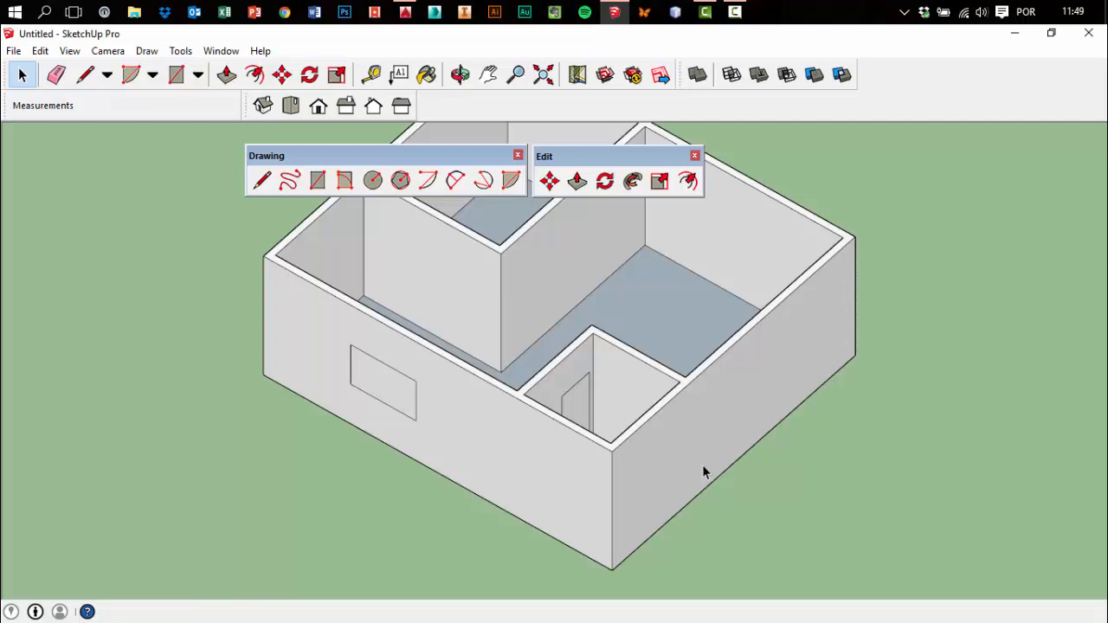
{"action": "middle_click_drag", "start_coordinate": [524, 372], "coordinate": [648, 407]}
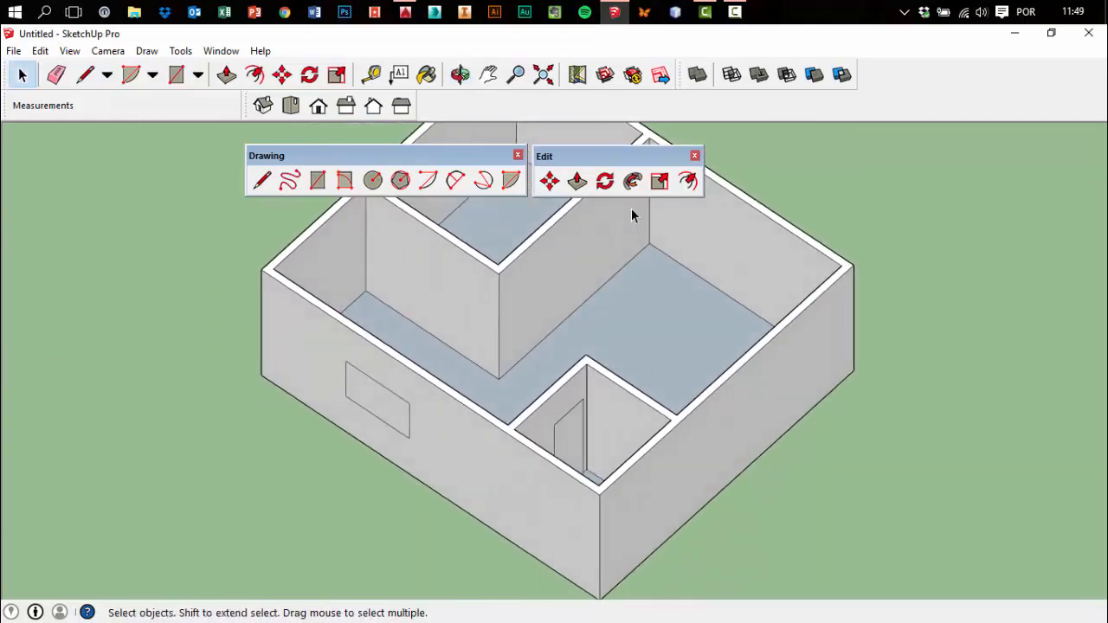
{"action": "left_click", "coordinate": [578, 184]}
{"action": "scroll", "coordinate": [424, 424], "scroll_direction": "up", "scroll_amount": 4}
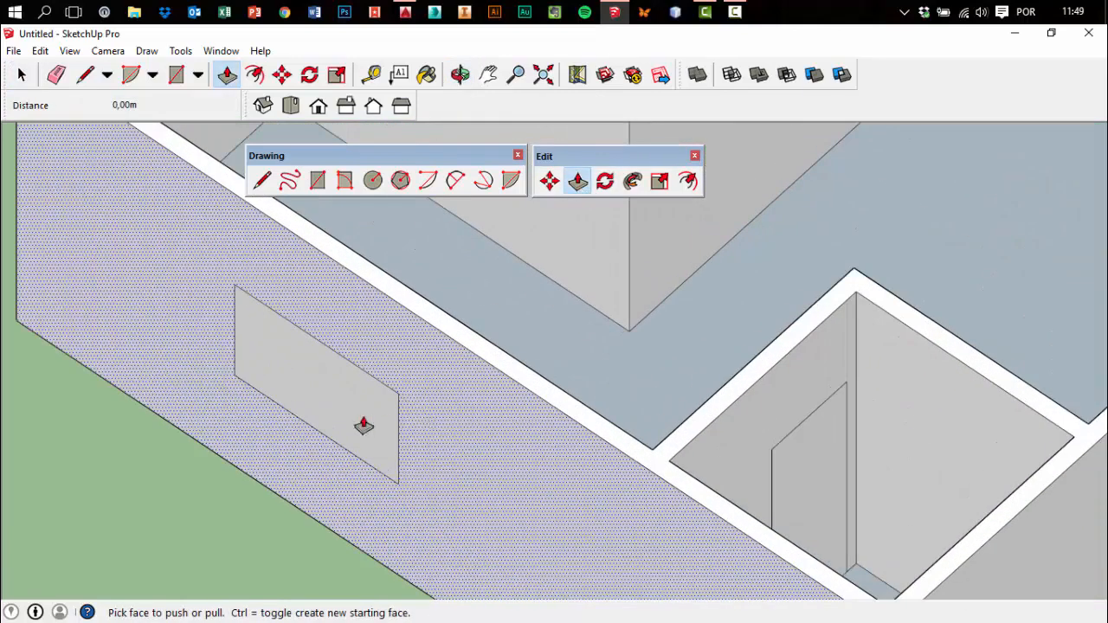
{"action": "middle_click_drag", "start_coordinate": [363, 425], "coordinate": [291, 371]}
{"action": "left_click_drag", "start_coordinate": [314, 346], "coordinate": [416, 277]}
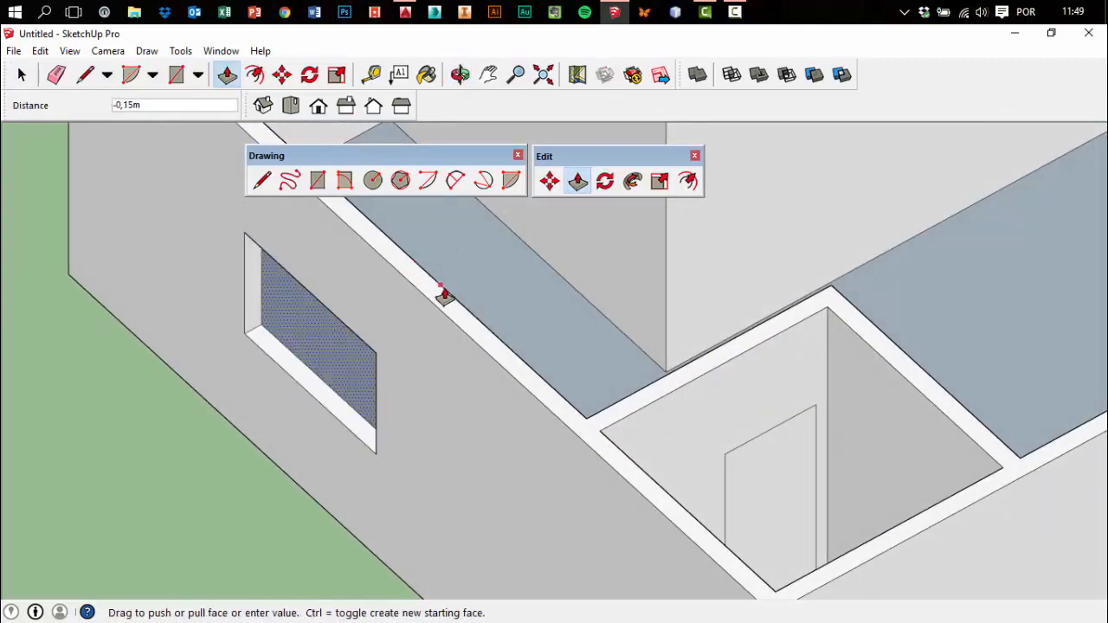
Push the smaller and larger rooms' door faces 0.15 m through their partition walls to open both doorways
{"action": "middle_click_drag", "start_coordinate": [447, 300], "coordinate": [702, 490]}
{"action": "left_click_drag", "start_coordinate": [703, 491], "coordinate": [668, 482]}
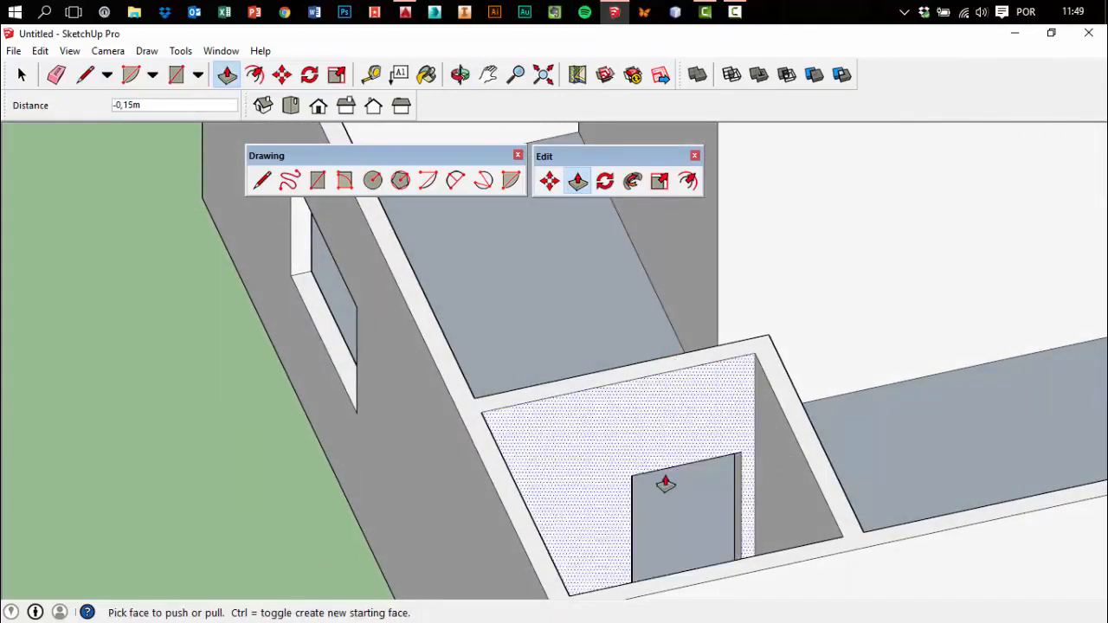
{"action": "scroll", "coordinate": [703, 454], "scroll_direction": "down", "scroll_amount": 4}
{"action": "scroll", "coordinate": [702, 456], "scroll_direction": "down", "scroll_amount": 2}
{"action": "middle_click_drag", "start_coordinate": [703, 456], "coordinate": [406, 462]}
{"action": "scroll", "coordinate": [473, 455], "scroll_direction": "up", "scroll_amount": 4}
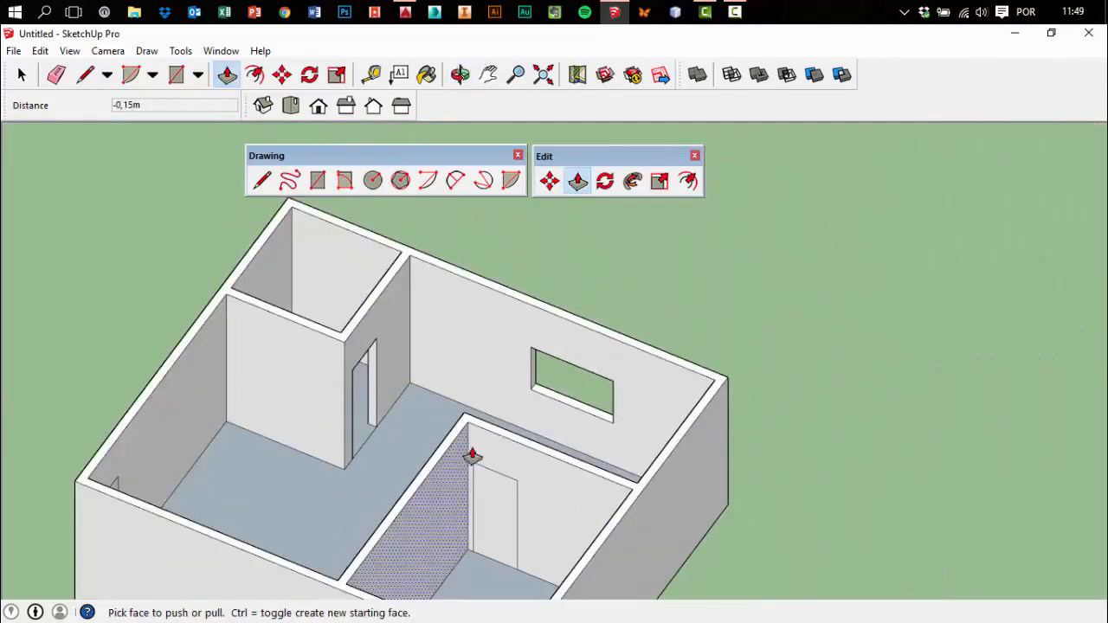
{"action": "left_click", "coordinate": [501, 540]}
{"action": "left_click", "coordinate": [537, 440]}
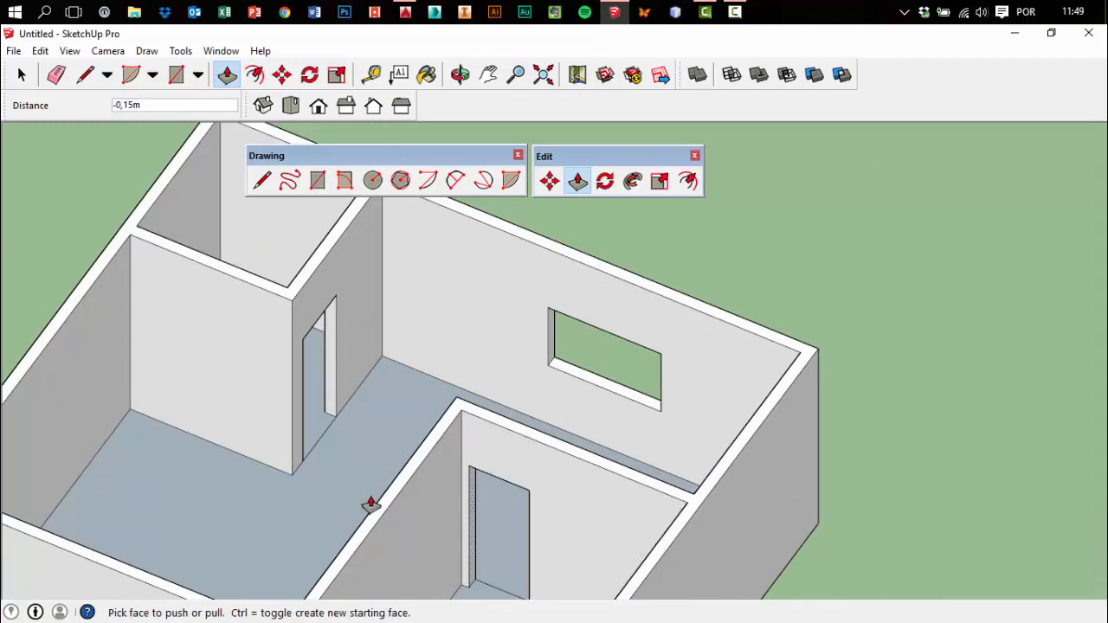
Push the entrance door face 0.15 m through the main space's outer wall to open the doorway
{"action": "middle_click_drag", "start_coordinate": [371, 505], "coordinate": [494, 514]}
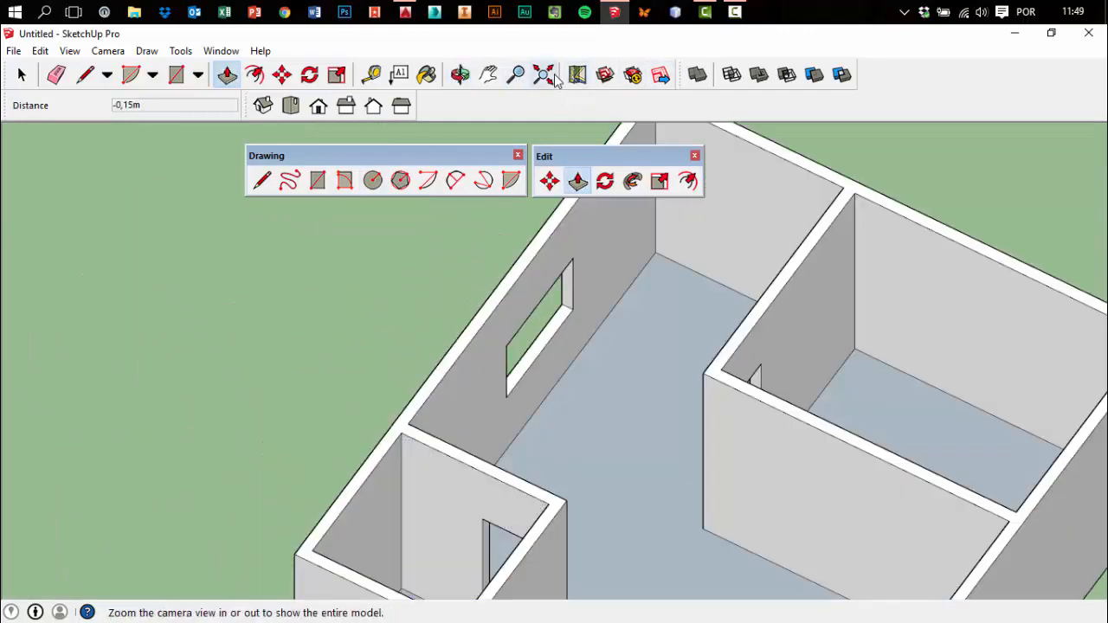
{"action": "left_click", "coordinate": [542, 74]}
{"action": "key", "text": "o"}
{"action": "middle_click_drag", "start_coordinate": [524, 378], "coordinate": [562, 435]}
{"action": "key", "text": "p"}
{"action": "scroll", "coordinate": [611, 514], "scroll_direction": "down", "scroll_amount": 3}
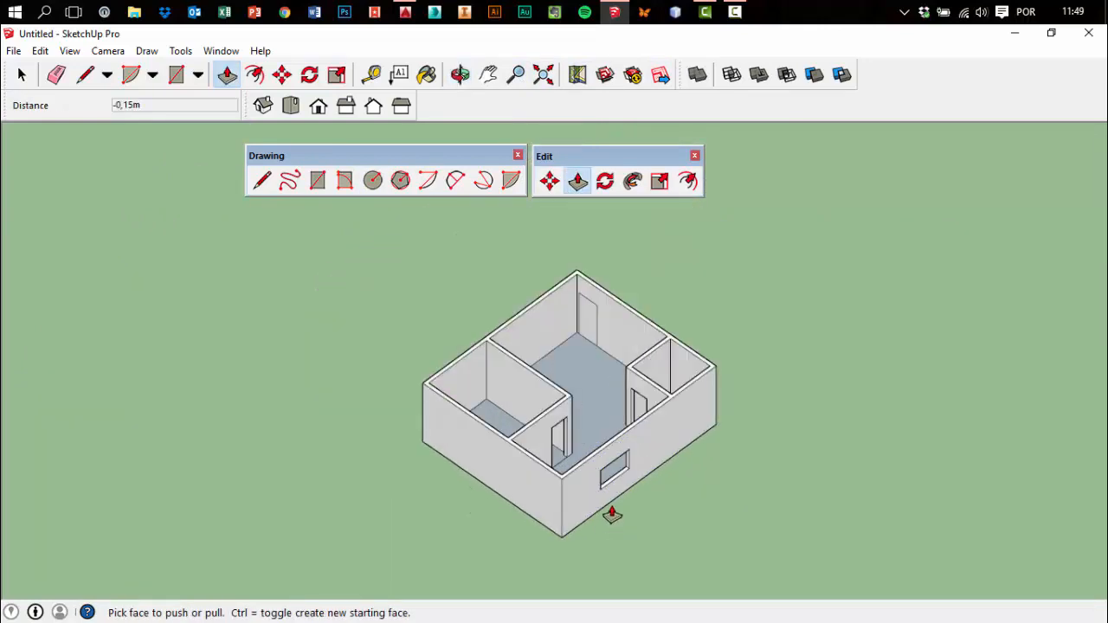
{"action": "scroll", "coordinate": [611, 366], "scroll_direction": "up", "scroll_amount": 6}
{"action": "scroll", "coordinate": [587, 402], "scroll_direction": "up", "scroll_amount": 1}
{"action": "left_click", "coordinate": [538, 426]}
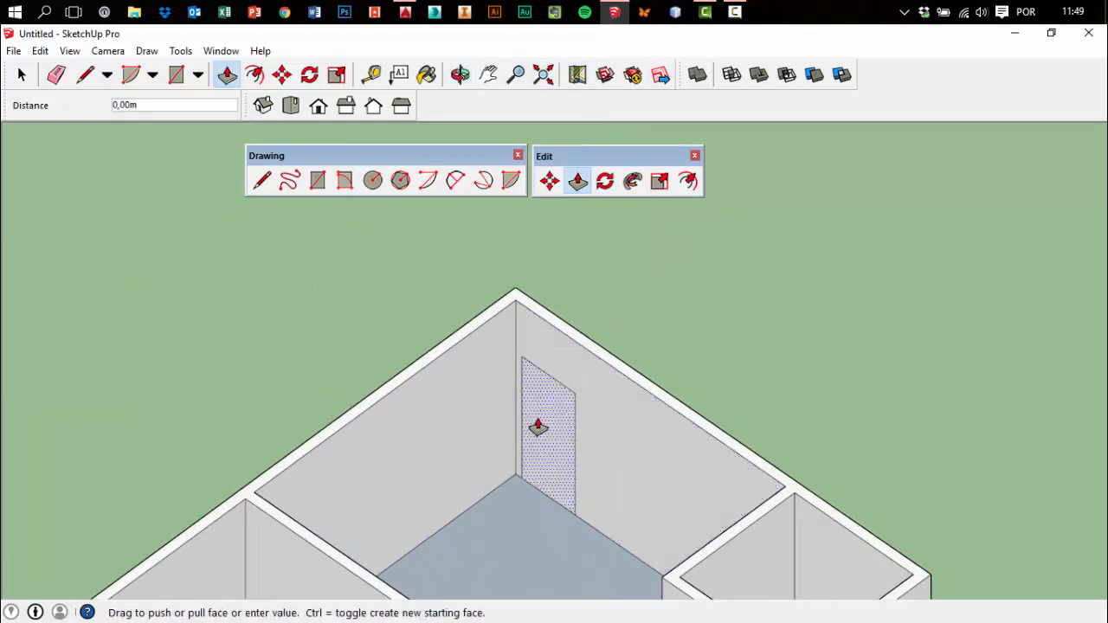
{"action": "left_click", "coordinate": [596, 353]}
{"action": "scroll", "coordinate": [684, 389], "scroll_direction": "down", "scroll_amount": 6}
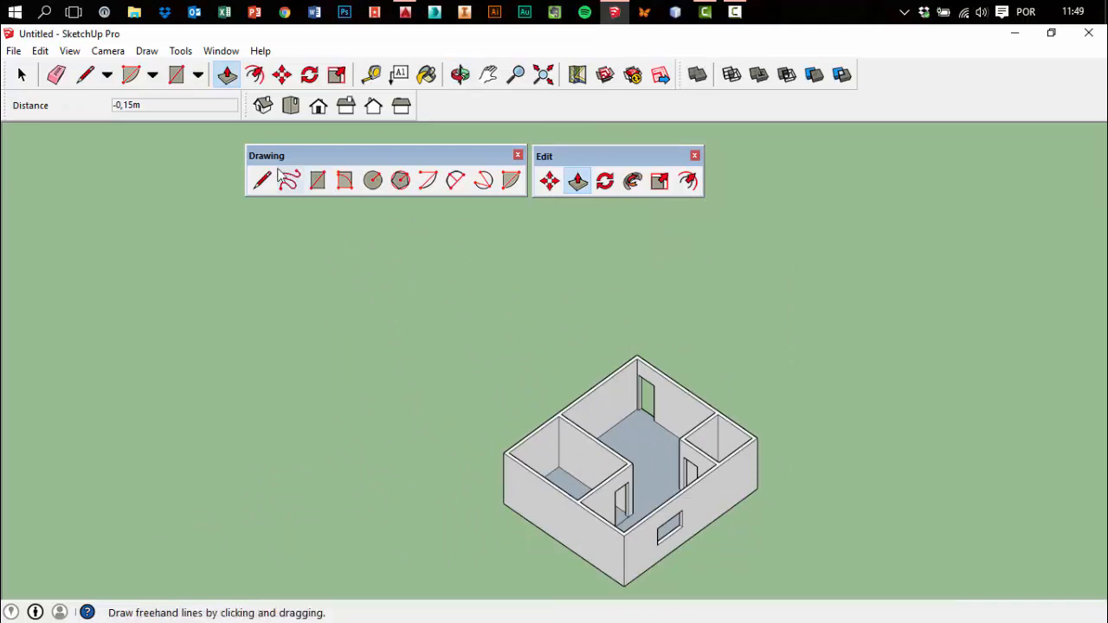
{"action": "left_click", "coordinate": [264, 106]}
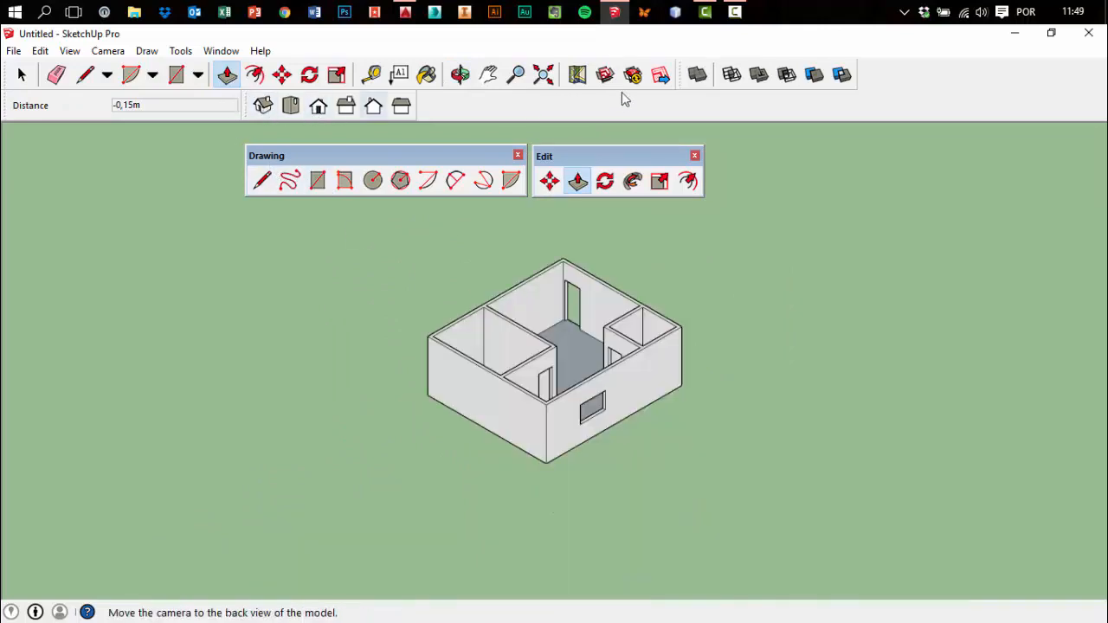
Draw a 0.80 m threshold line across the larger room's doorway and delete the face that fills the opening
{"action": "left_click", "coordinate": [544, 74]}
{"action": "middle_click_drag", "start_coordinate": [915, 309], "coordinate": [358, 376]}
{"action": "key", "text": "p"}
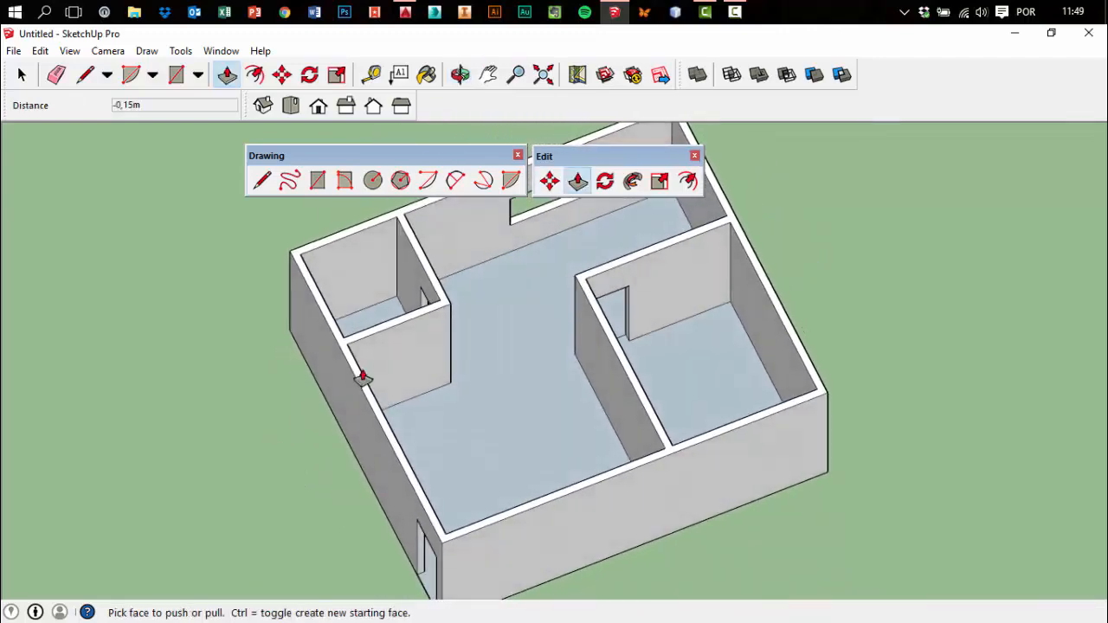
{"action": "scroll", "coordinate": [621, 291], "scroll_direction": "up", "scroll_amount": 2}
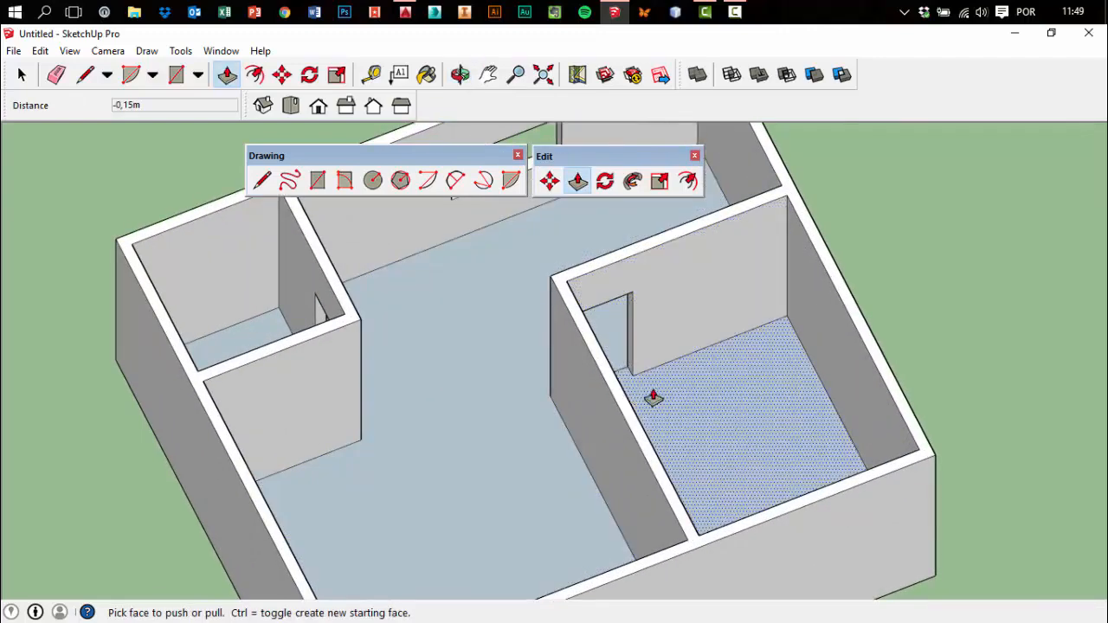
{"action": "scroll", "coordinate": [667, 384], "scroll_direction": "down", "scroll_amount": 2}
{"action": "middle_click_drag", "start_coordinate": [667, 384], "coordinate": [87, 95]}
{"action": "left_click", "coordinate": [85, 74]}
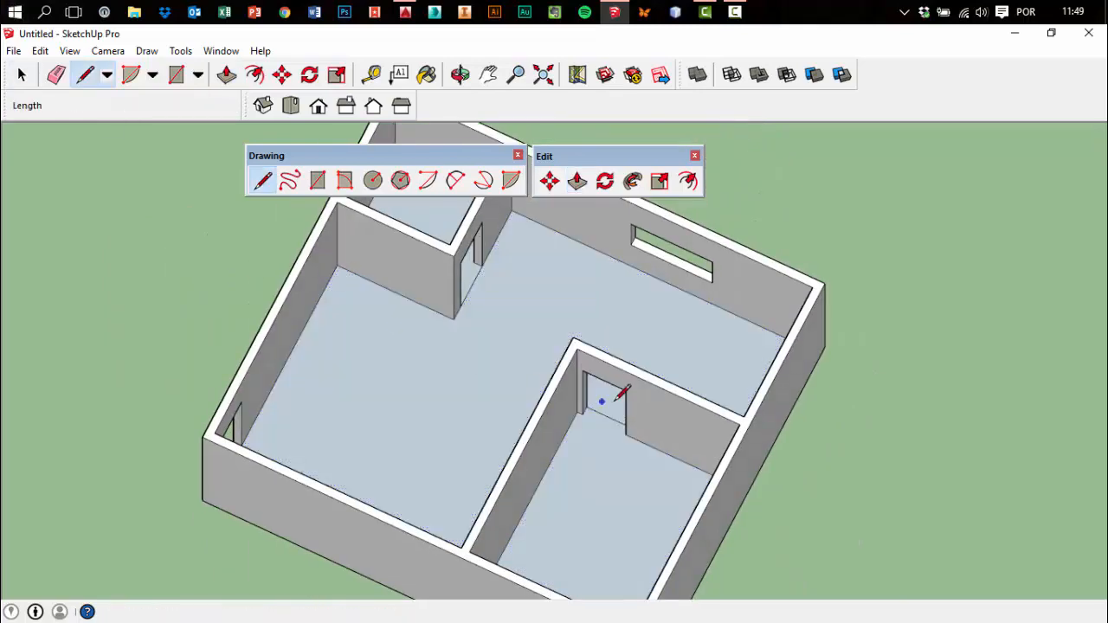
{"action": "scroll", "coordinate": [597, 402], "scroll_direction": "up", "scroll_amount": 4}
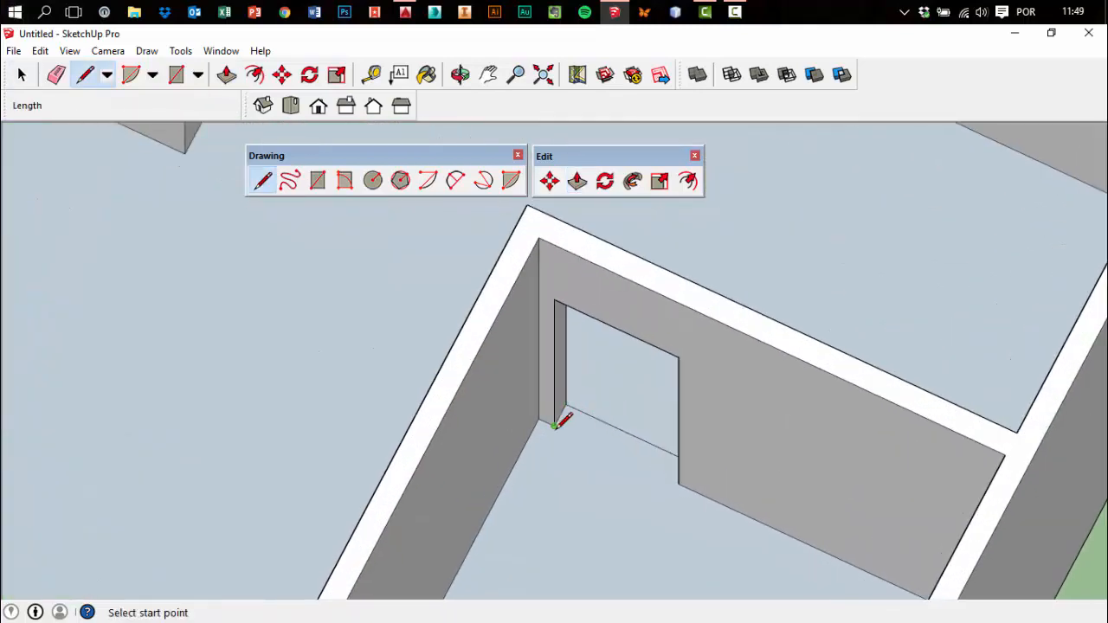
{"action": "left_click", "coordinate": [554, 425]}
{"action": "left_click", "coordinate": [679, 482]}
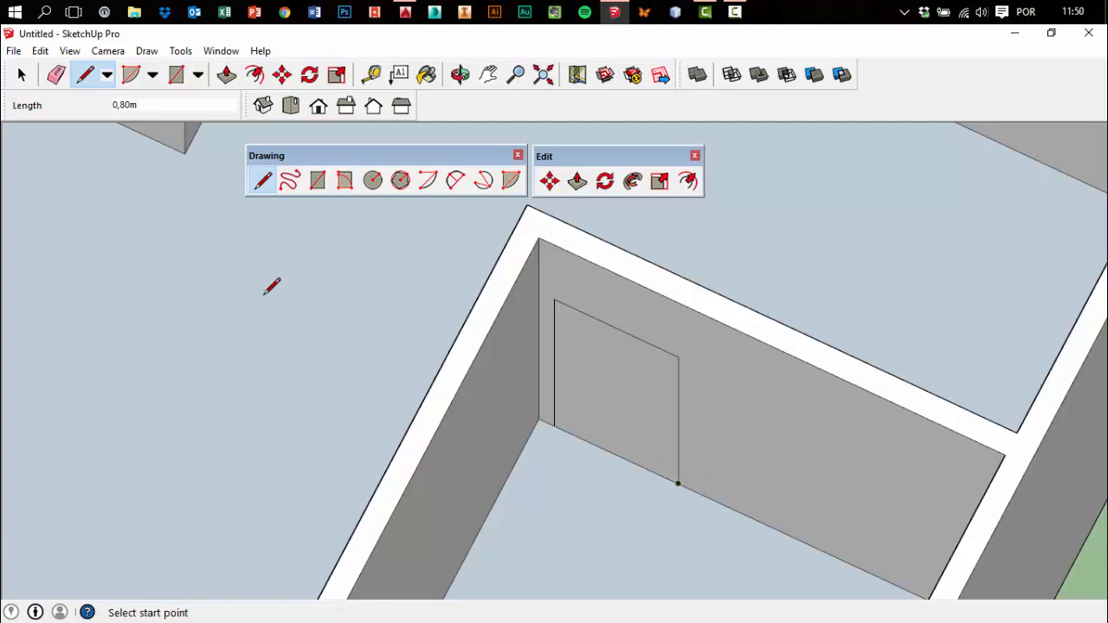
{"action": "left_click", "coordinate": [21, 75]}
{"action": "left_click", "coordinate": [609, 398]}
{"action": "key", "text": "Delete"}
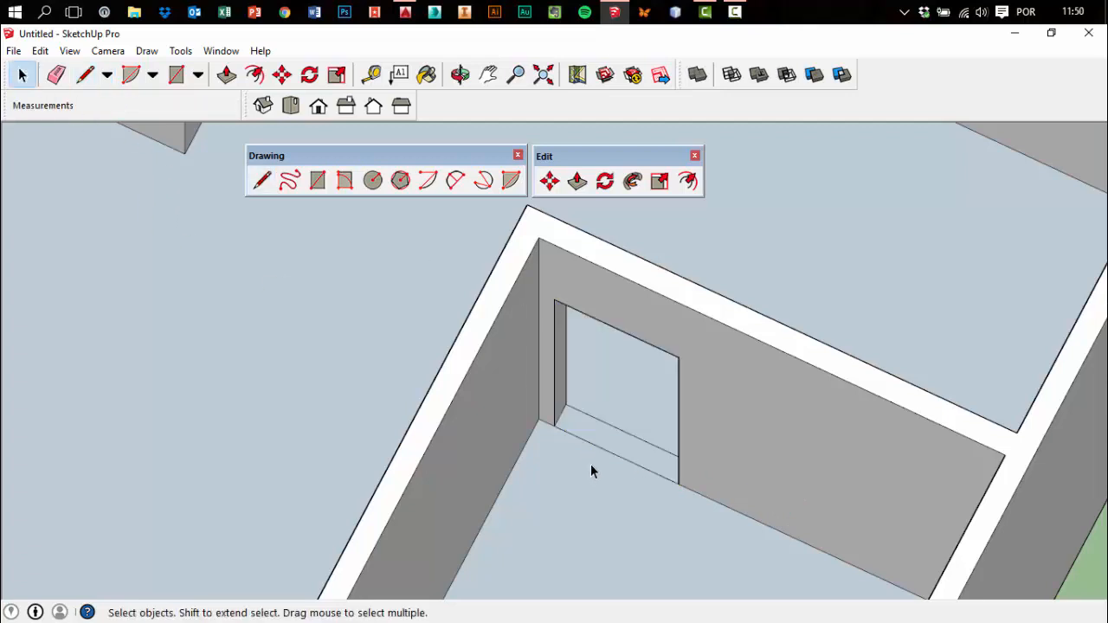
Draw a threshold line across the smaller room's doorway at floor level and delete the face that fills the opening
{"action": "scroll", "coordinate": [705, 480], "scroll_direction": "down", "scroll_amount": 6}
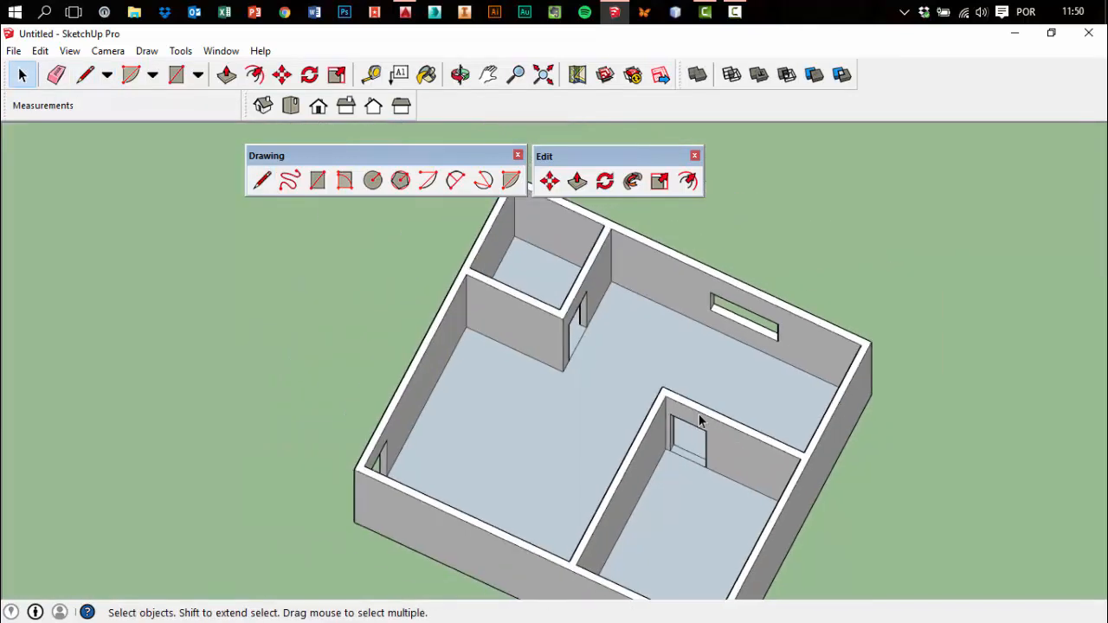
{"action": "mouse_move", "coordinate": [698, 414]}
{"action": "middle_mouse_down"}
{"action": "mouse_move", "coordinate": [609, 326]}
{"action": "mouse_move", "coordinate": [315, 367]}
{"action": "mouse_move", "coordinate": [655, 378]}
{"action": "mouse_move", "coordinate": [682, 326]}
{"action": "middle_mouse_up"}
{"action": "scroll", "coordinate": [593, 337], "scroll_direction": "up", "scroll_amount": 5}
{"action": "scroll", "coordinate": [593, 343], "scroll_direction": "up", "scroll_amount": 1}
{"action": "left_click", "coordinate": [84, 74]}
{"action": "scroll", "coordinate": [588, 358], "scroll_direction": "up", "scroll_amount": 3}
{"action": "left_click", "coordinate": [468, 339]}
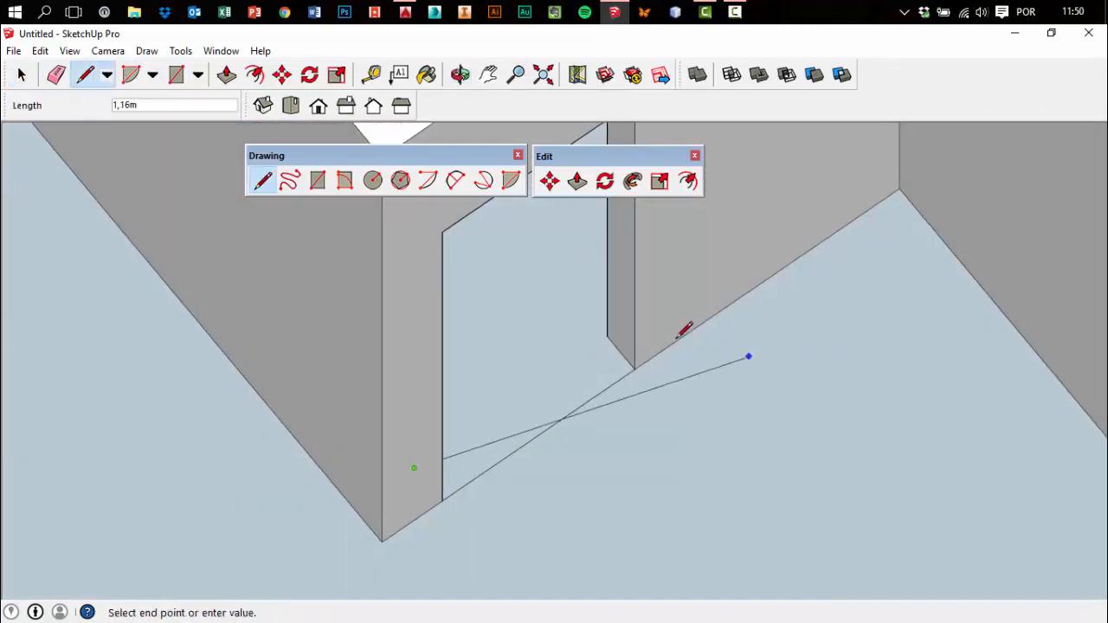
{"action": "left_click", "coordinate": [608, 336]}
{"action": "middle_click_drag", "start_coordinate": [609, 336], "coordinate": [687, 419]}
{"action": "left_click", "coordinate": [22, 75]}
{"action": "middle_click_drag", "start_coordinate": [563, 321], "coordinate": [400, 193]}
{"action": "left_click", "coordinate": [597, 301]}
{"action": "key", "text": "Delete"}
Draw a threshold line across the entrance doorway along the inner wall base and delete the face that fills the opening
{"action": "scroll", "coordinate": [764, 402], "scroll_direction": "down", "scroll_amount": 3}
{"action": "middle_click_drag", "start_coordinate": [765, 403], "coordinate": [638, 461]}
{"action": "scroll", "coordinate": [724, 506], "scroll_direction": "down", "scroll_amount": 3}
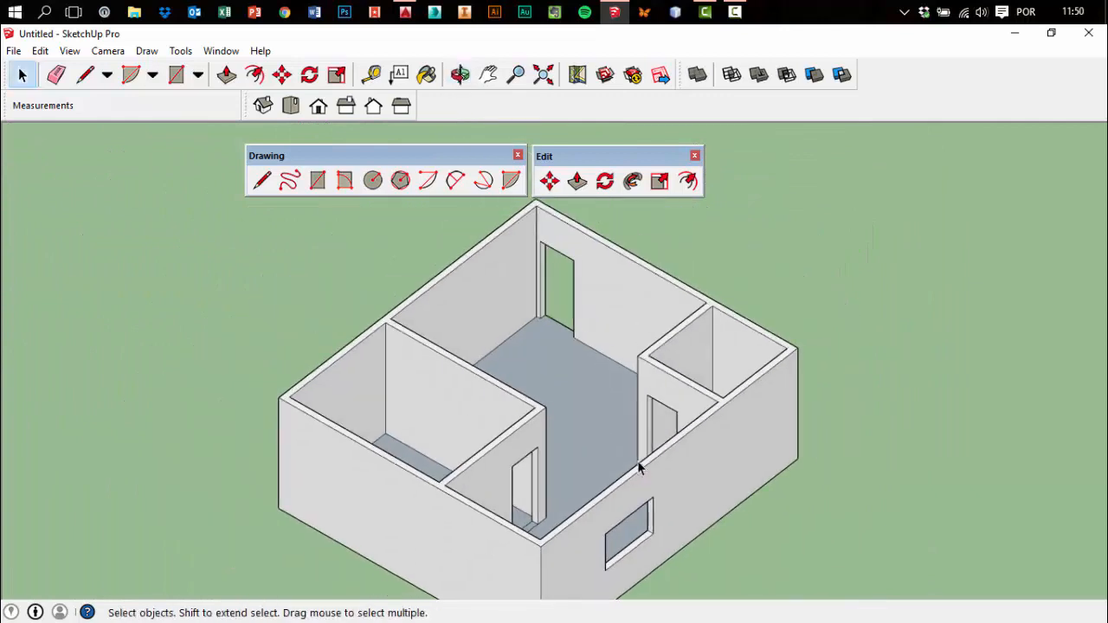
{"action": "scroll", "coordinate": [568, 286], "scroll_direction": "up", "scroll_amount": 8}
{"action": "scroll", "coordinate": [554, 333], "scroll_direction": "up", "scroll_amount": 1}
{"action": "left_click", "coordinate": [85, 74]}
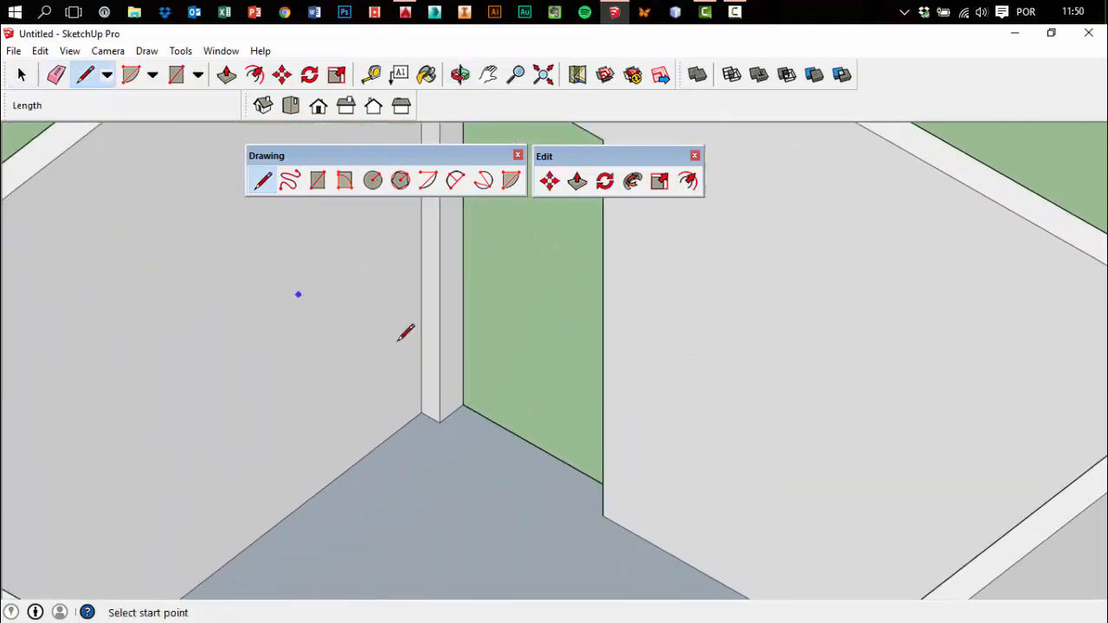
{"action": "scroll", "coordinate": [464, 464], "scroll_direction": "up", "scroll_amount": 2}
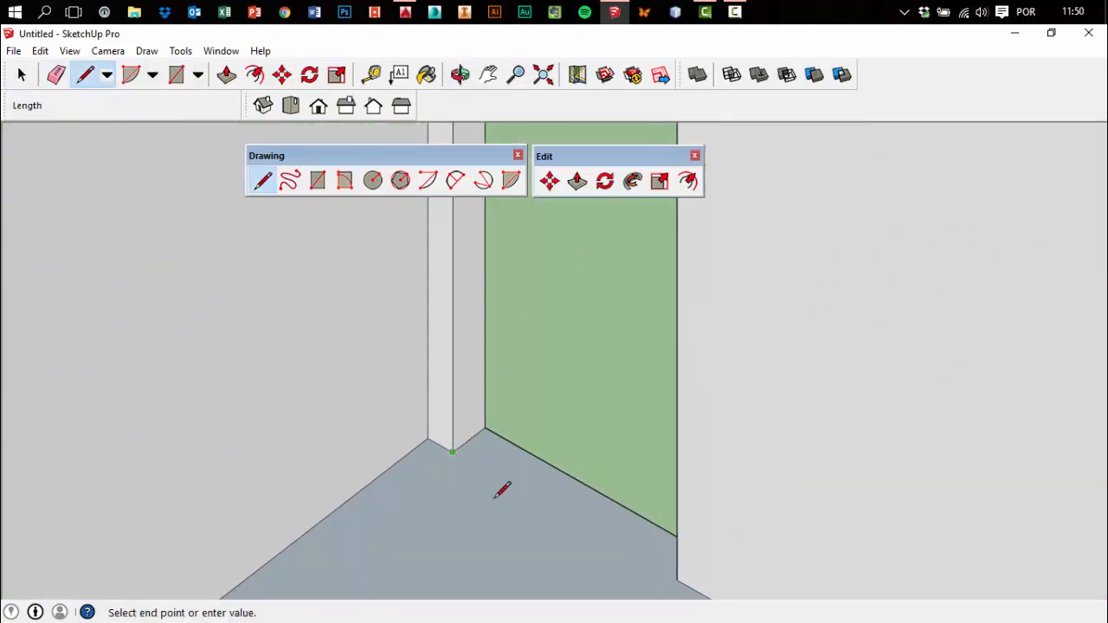
{"action": "left_click", "coordinate": [677, 578]}
{"action": "left_click", "coordinate": [22, 74]}
{"action": "left_click", "coordinate": [493, 311]}
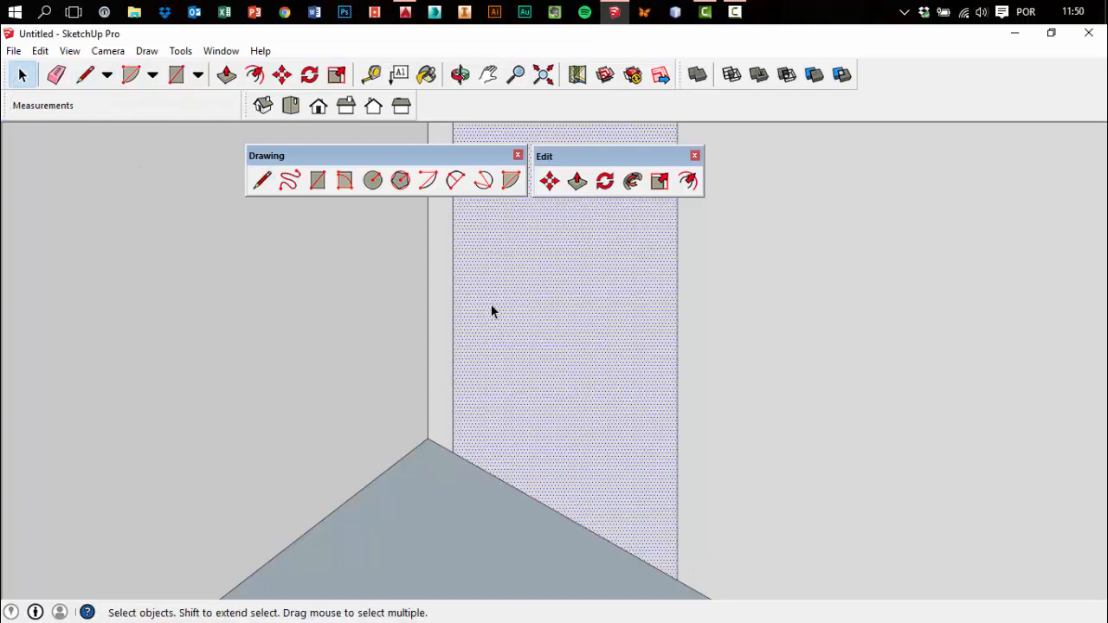
{"action": "key", "text": "Delete"}
Fit the whole model in view and move the Edit and Drawing toolbars clear of it
{"action": "scroll", "coordinate": [582, 381], "scroll_direction": "down", "scroll_amount": 2}
{"action": "scroll", "coordinate": [594, 394], "scroll_direction": "down", "scroll_amount": 5}
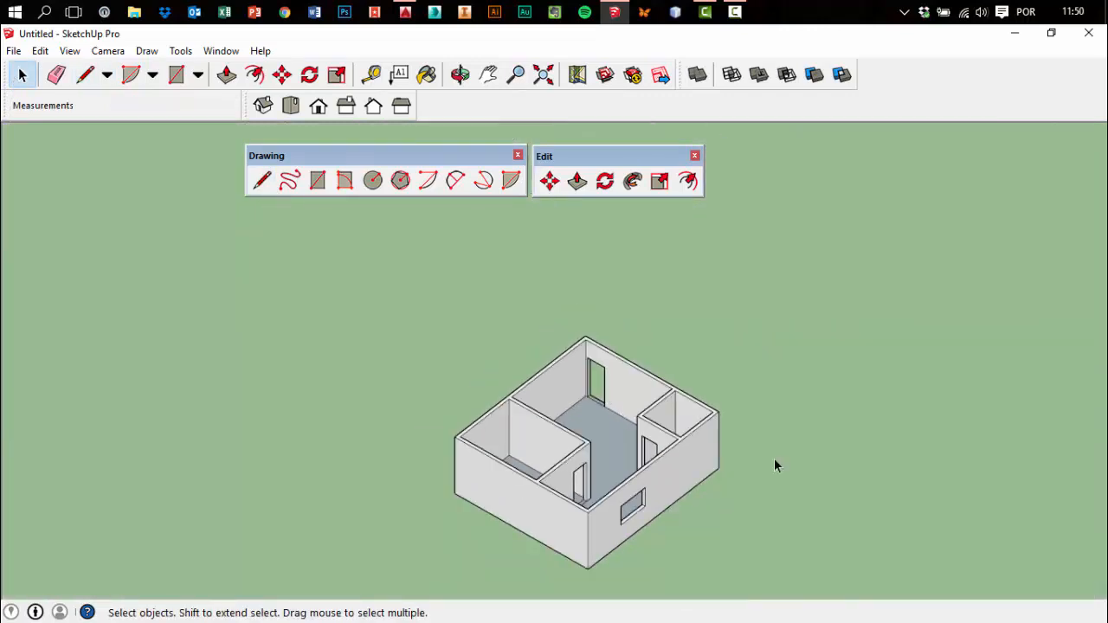
{"action": "left_click", "coordinate": [543, 75]}
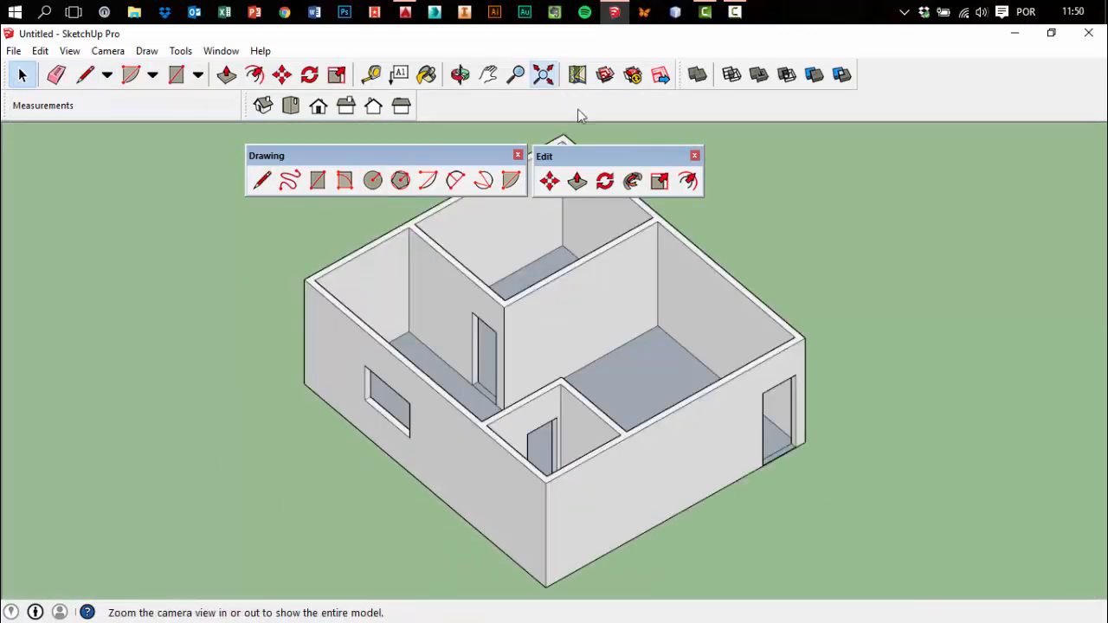
{"action": "left_click_drag", "start_coordinate": [581, 156], "coordinate": [764, 140]}
{"action": "mouse_move", "coordinate": [409, 157]}
{"action": "left_mouse_down"}
{"action": "mouse_move", "coordinate": [995, 227]}
{"action": "mouse_move", "coordinate": [989, 210]}
{"action": "left_mouse_up"}
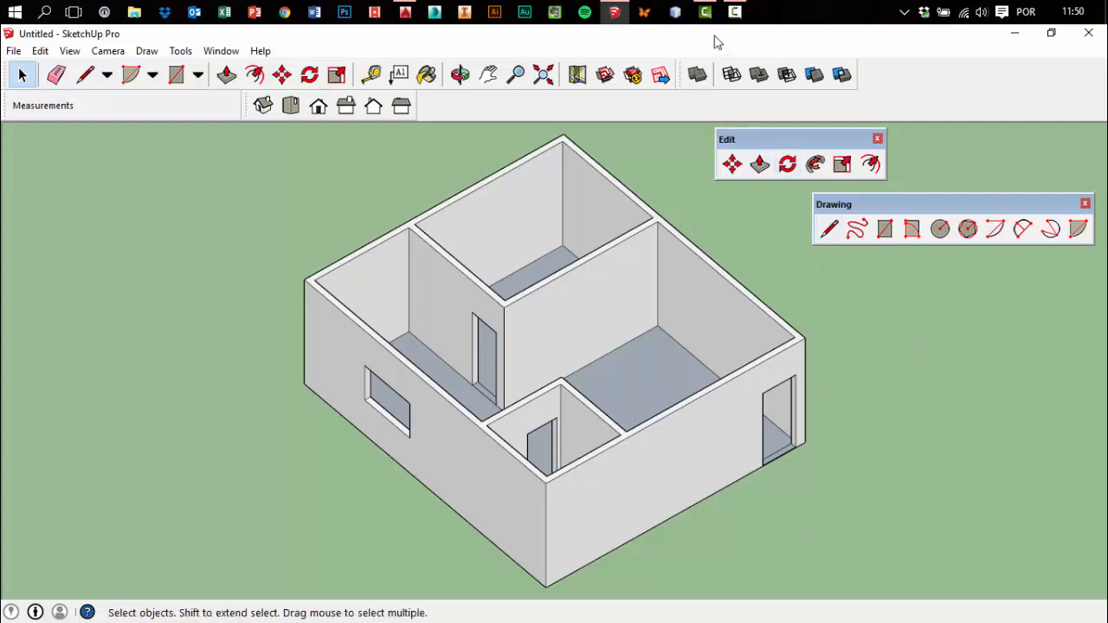
{"action": "left_click", "coordinate": [734, 12]}
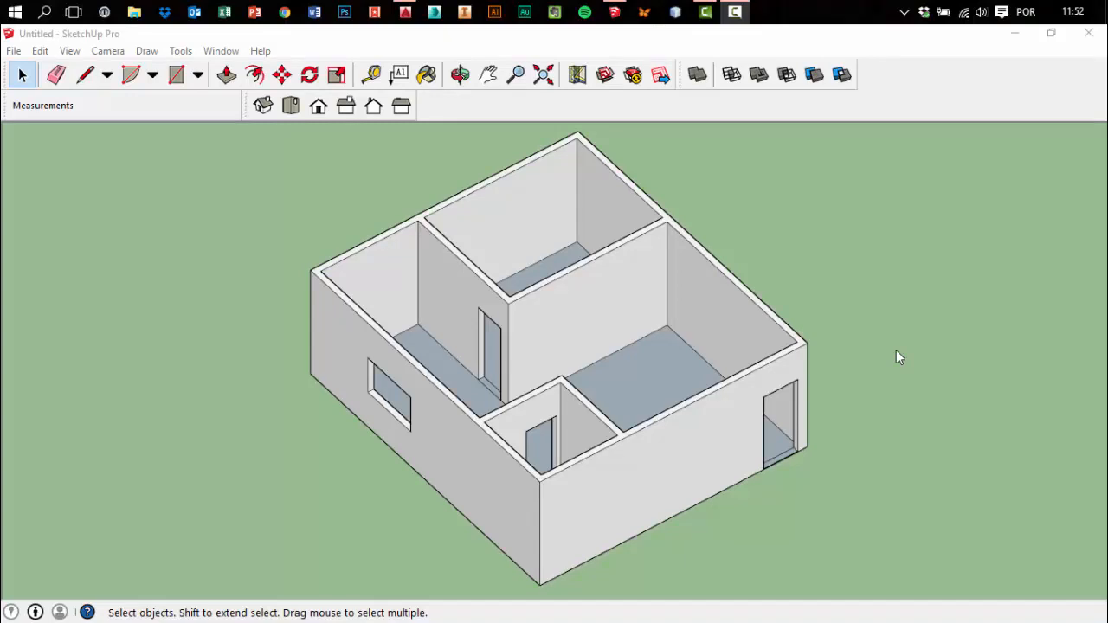
{"action": "left_click", "coordinate": [895, 352]}
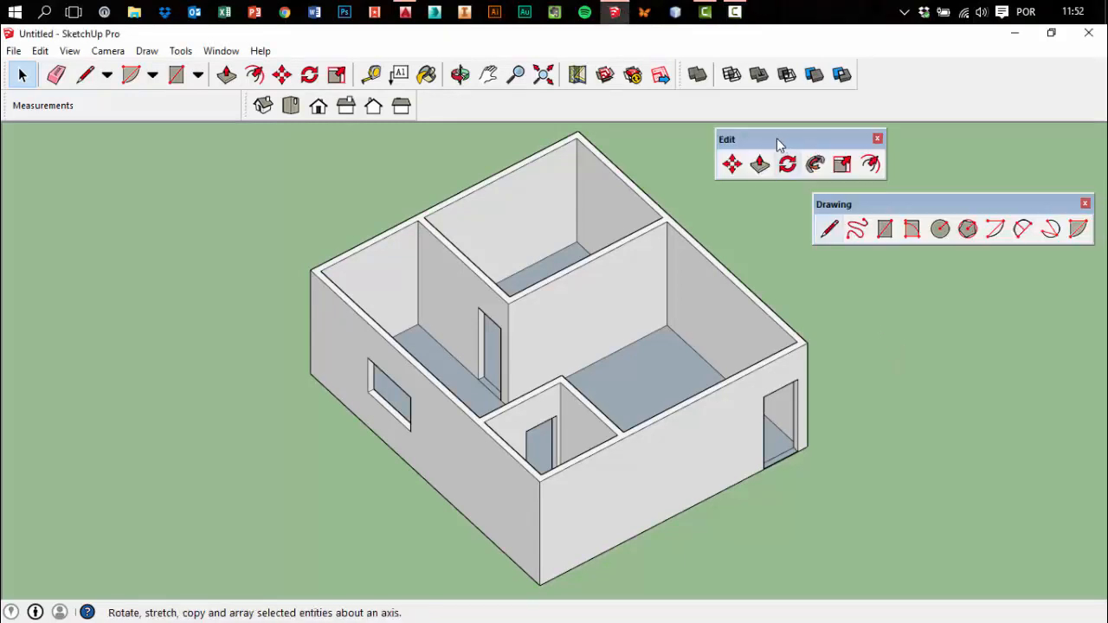
{"action": "left_click", "coordinate": [734, 14]}
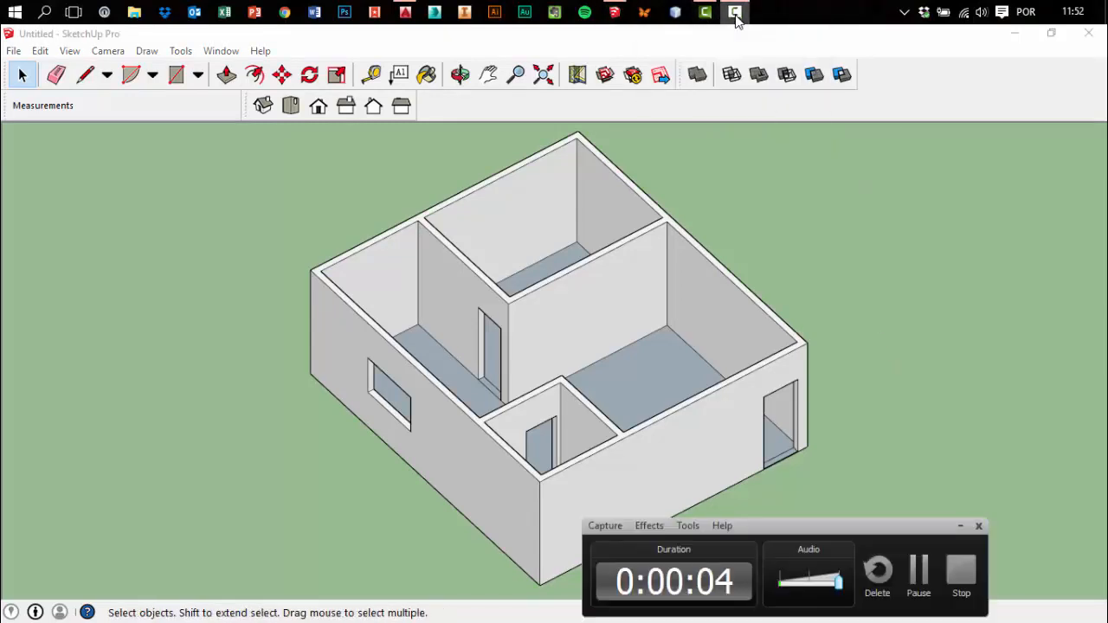
{"action": "left_click", "coordinate": [867, 390]}
{"action": "left_click", "coordinate": [960, 526]}
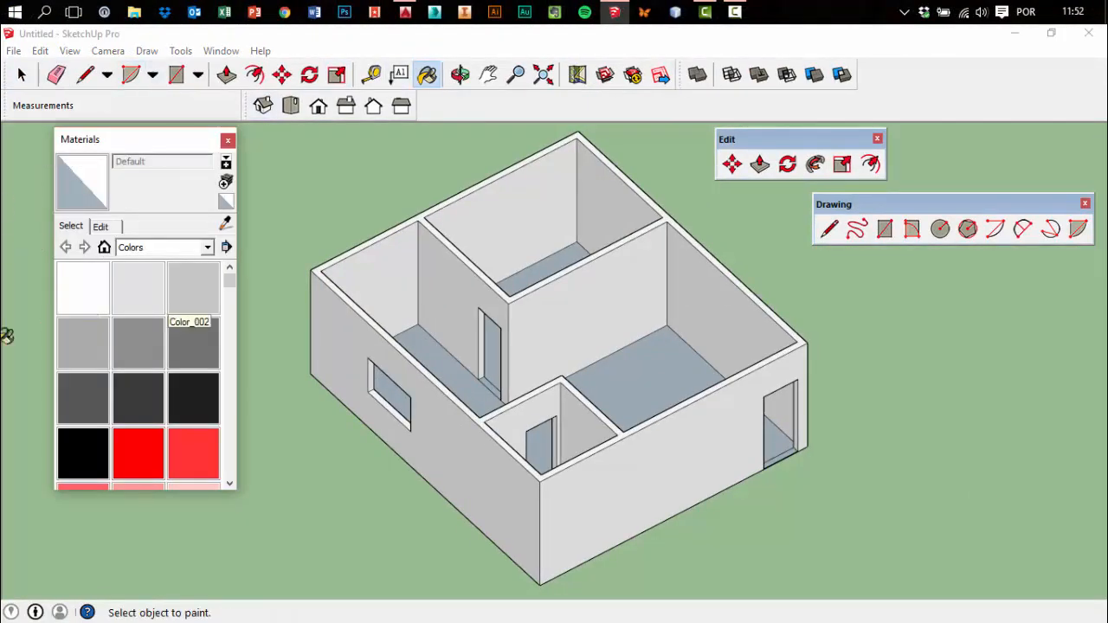
Browse the Paint Bucket's material collections, including In Model and Colors-Named
{"action": "mouse_move", "coordinate": [230, 281]}
{"action": "left_mouse_down"}
{"action": "mouse_move", "coordinate": [225, 386]}
{"action": "mouse_move", "coordinate": [225, 268]}
{"action": "left_mouse_up"}
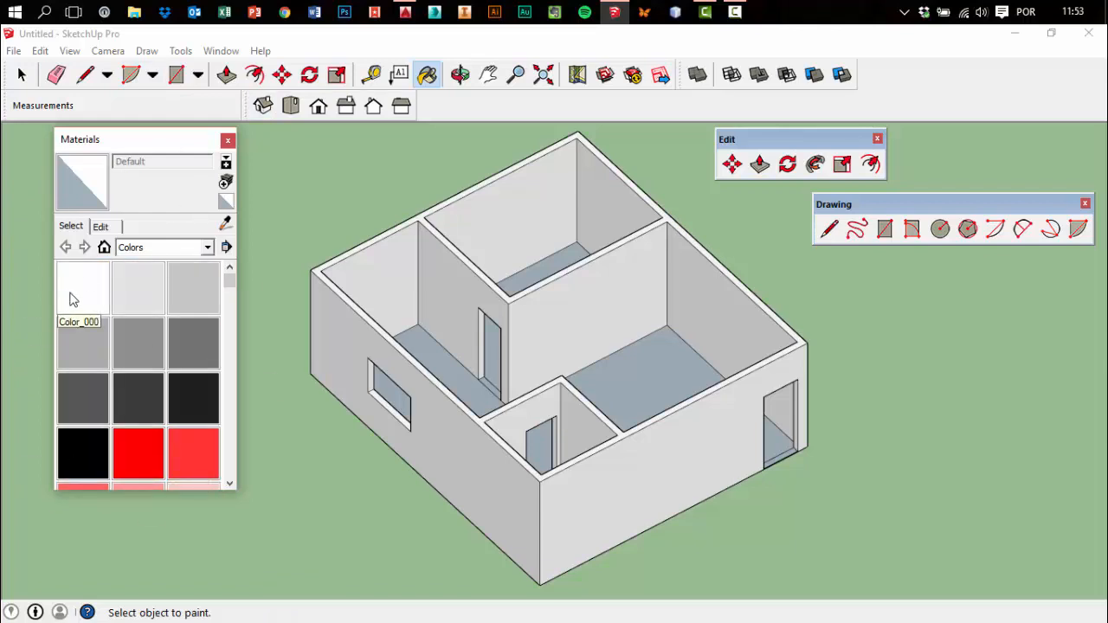
{"action": "left_click", "coordinate": [153, 248]}
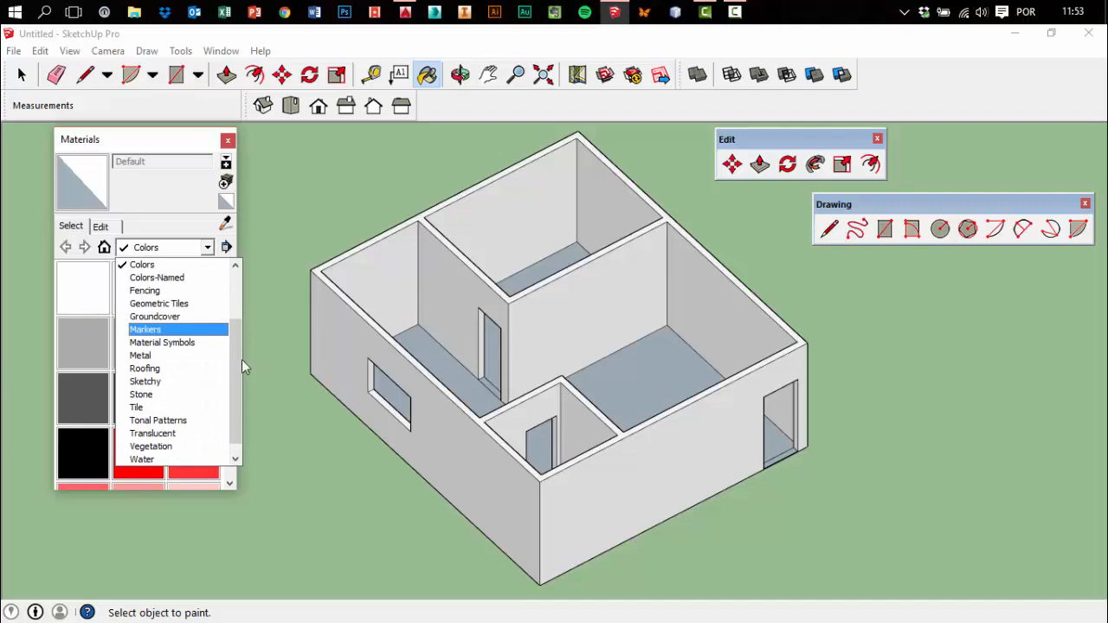
{"action": "scroll", "coordinate": [241, 359], "scroll_direction": "up", "scroll_amount": 2}
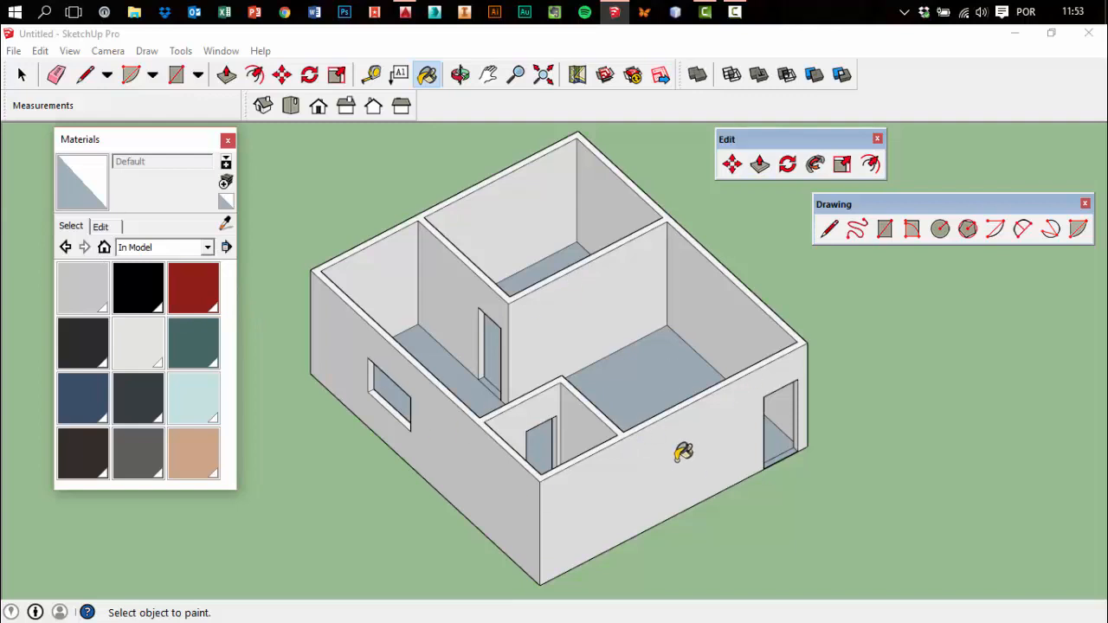
{"action": "left_click", "coordinate": [206, 247]}
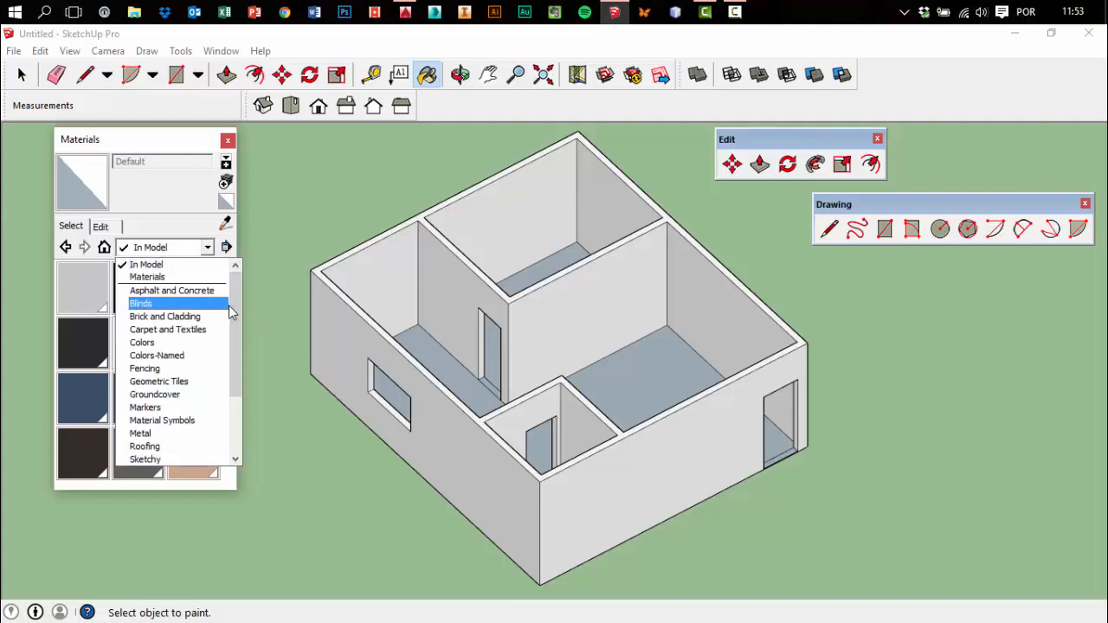
{"action": "left_click", "coordinate": [210, 355]}
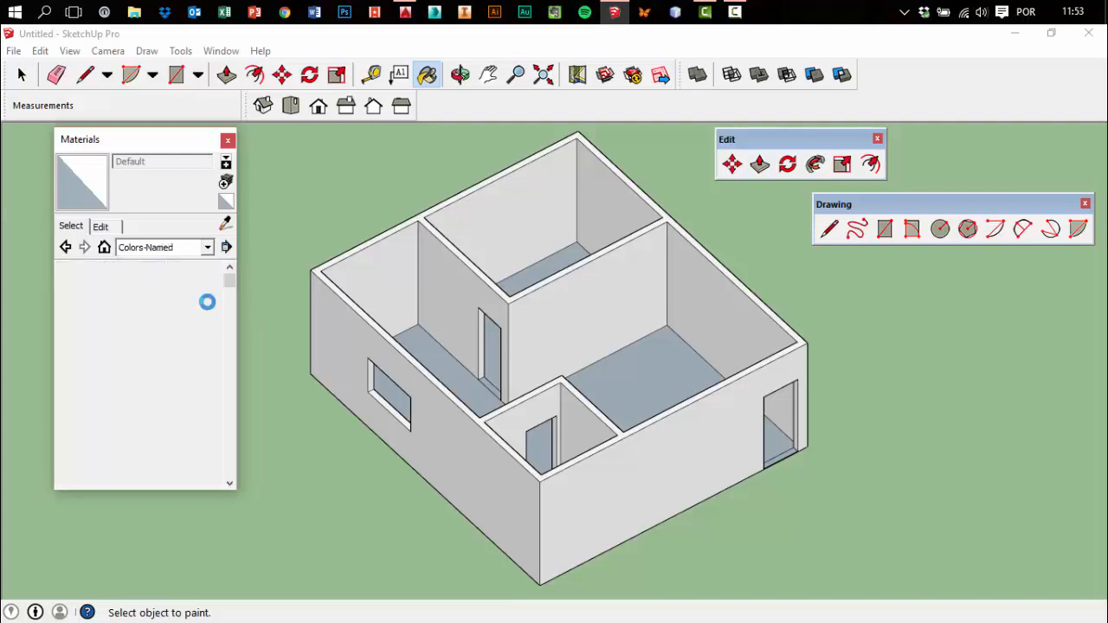
{"action": "left_click", "coordinate": [207, 247]}
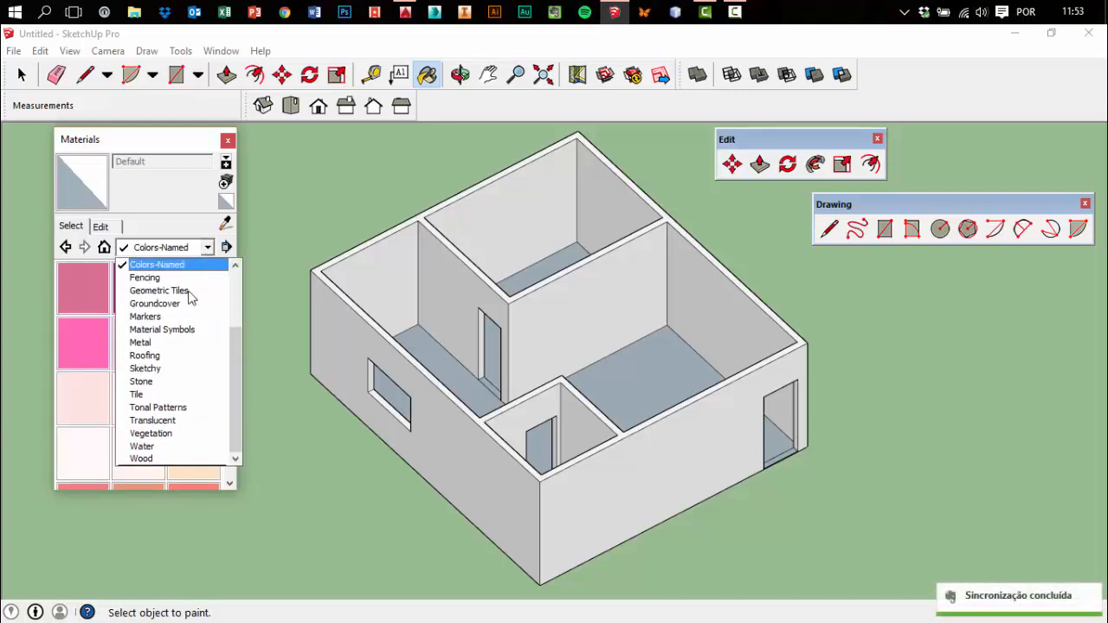
{"action": "scroll", "coordinate": [235, 351], "scroll_direction": "up", "scroll_amount": 1}
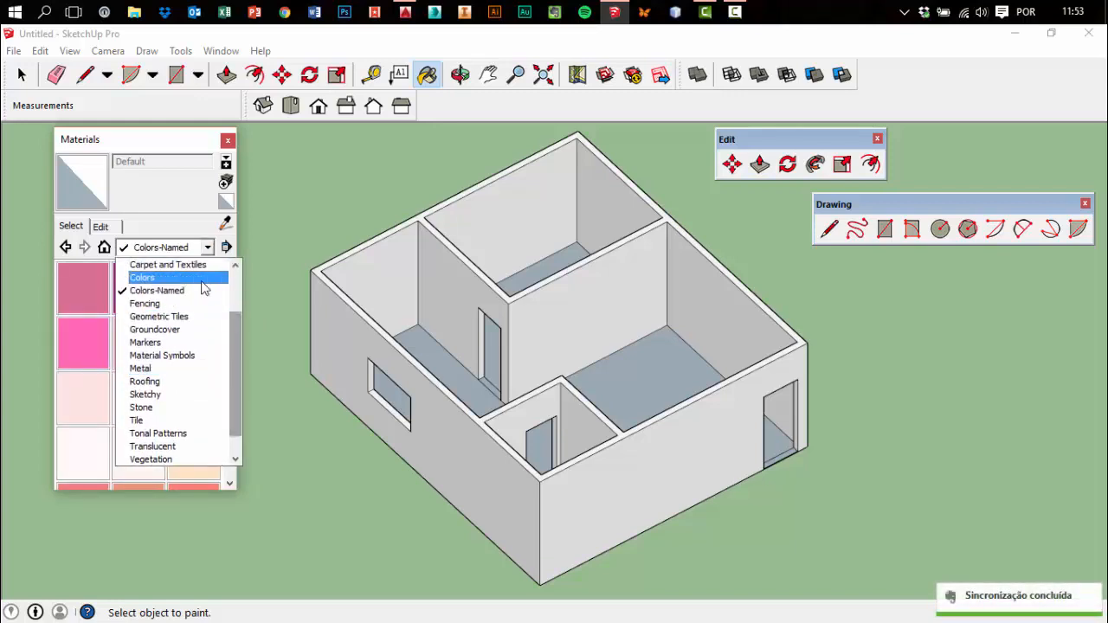
Paint the inner face of the main space's window wall with Color_D04 from the Colors collection
{"action": "left_click", "coordinate": [173, 277]}
{"action": "middle_click_drag", "start_coordinate": [576, 355], "coordinate": [145, 392]}
{"action": "left_click_drag", "start_coordinate": [226, 287], "coordinate": [229, 333]}
{"action": "left_click", "coordinate": [139, 329]}
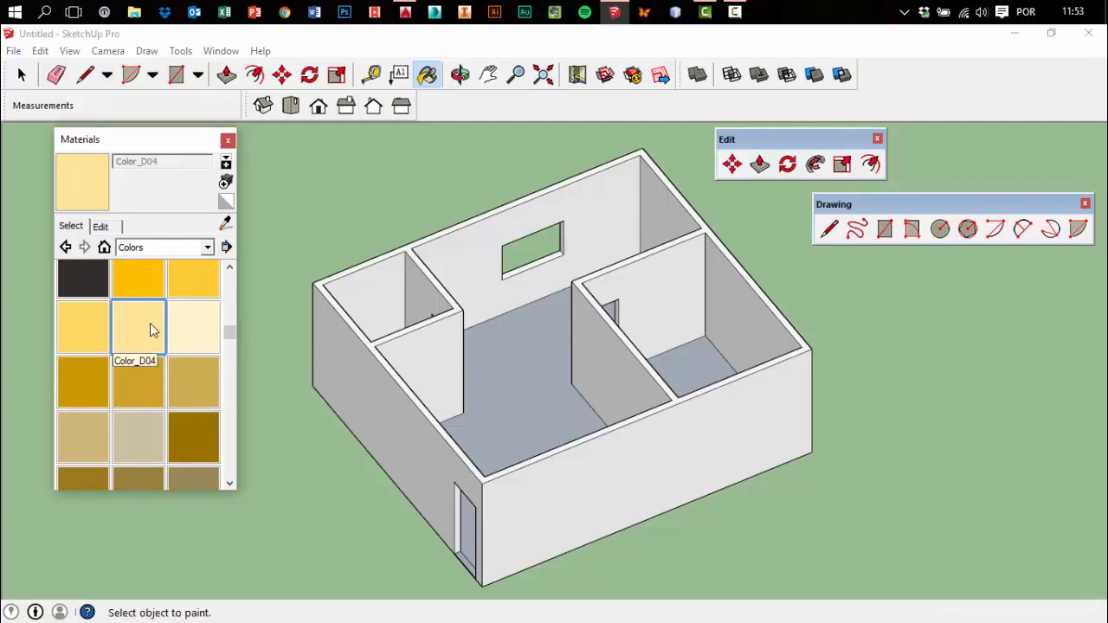
{"action": "left_click", "coordinate": [462, 254]}
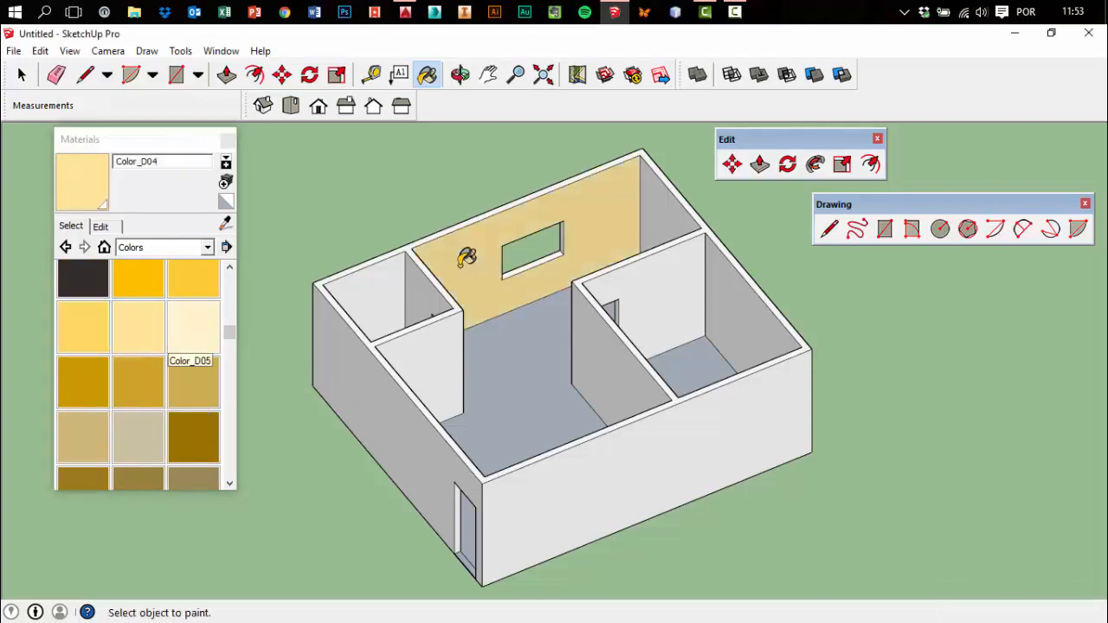
Paint the main space's remaining interior wall faces with Color_D04, including the partitions facing it
{"action": "middle_click_drag", "start_coordinate": [655, 213], "coordinate": [556, 294]}
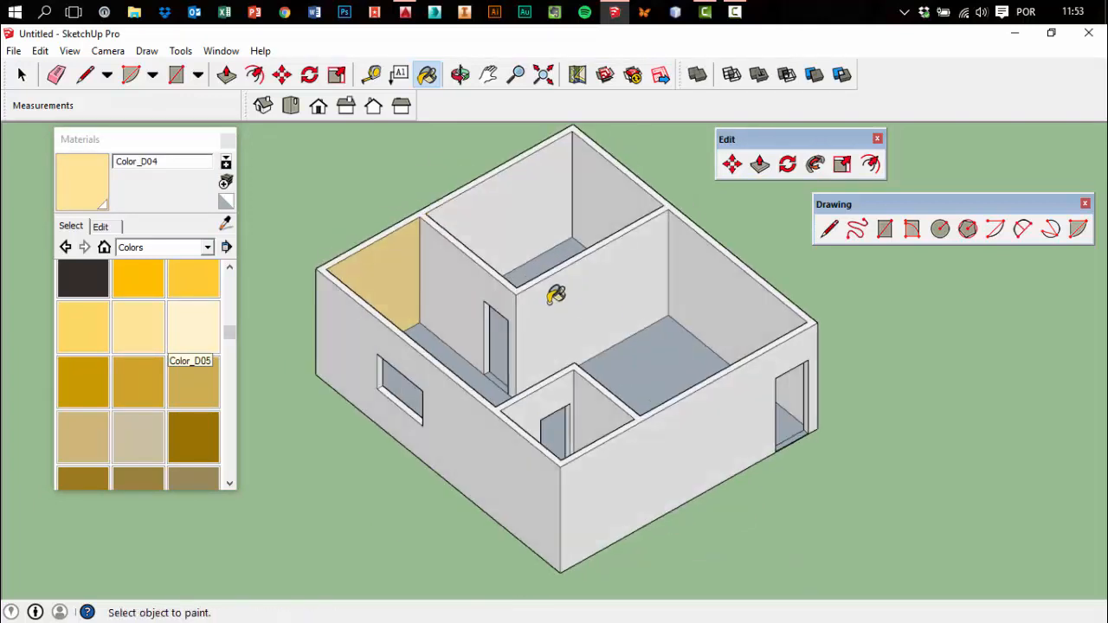
{"action": "left_click", "coordinate": [477, 282]}
{"action": "left_click", "coordinate": [606, 285]}
{"action": "left_click", "coordinate": [684, 280]}
{"action": "left_click", "coordinate": [529, 420]}
{"action": "mouse_move", "coordinate": [530, 420]}
{"action": "middle_mouse_down"}
{"action": "mouse_move", "coordinate": [657, 370]}
{"action": "mouse_move", "coordinate": [576, 233]}
{"action": "middle_mouse_up"}
{"action": "left_click", "coordinate": [642, 241]}
{"action": "mouse_move", "coordinate": [581, 297]}
{"action": "middle_mouse_down"}
{"action": "mouse_move", "coordinate": [710, 314]}
{"action": "mouse_move", "coordinate": [545, 262]}
{"action": "middle_mouse_up"}
{"action": "left_click", "coordinate": [576, 248]}
{"action": "left_click", "coordinate": [547, 234]}
{"action": "middle_click_drag", "start_coordinate": [583, 297], "coordinate": [517, 270]}
{"action": "mouse_move", "coordinate": [493, 345]}
{"action": "middle_mouse_down"}
{"action": "mouse_move", "coordinate": [559, 375]}
{"action": "mouse_move", "coordinate": [771, 413]}
{"action": "mouse_move", "coordinate": [698, 262]}
{"action": "mouse_move", "coordinate": [502, 206]}
{"action": "middle_mouse_up"}
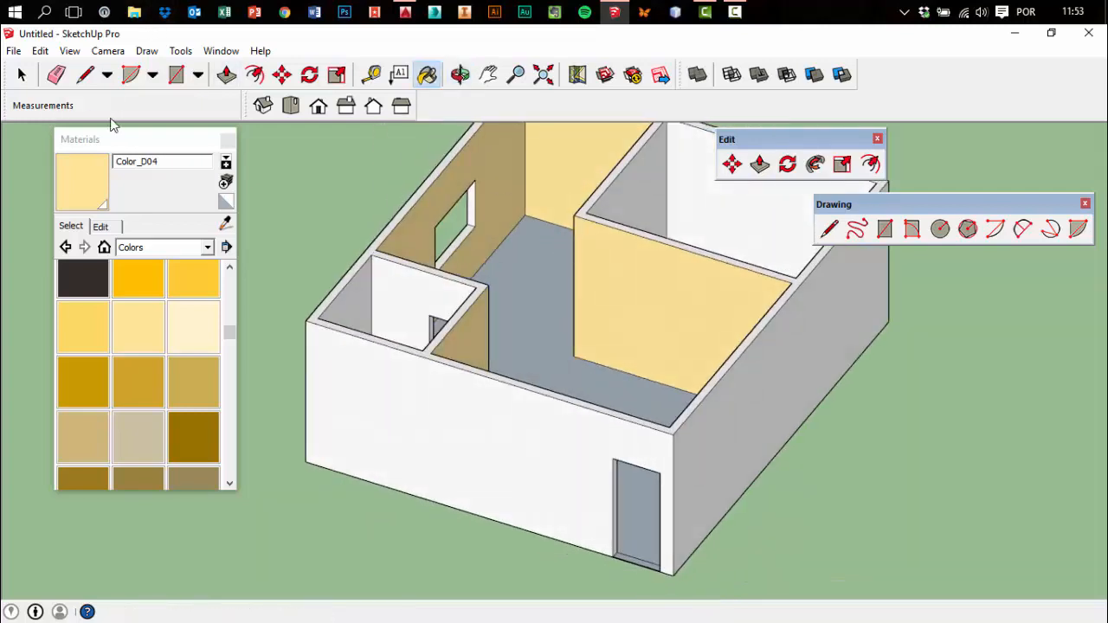
Draw a rectangle about 1.39 by 1.64 m on the ground beside the house and extrude it about 1.62 m into a box
{"action": "left_click", "coordinate": [176, 75]}
{"action": "scroll", "coordinate": [507, 316], "scroll_direction": "down", "scroll_amount": 5}
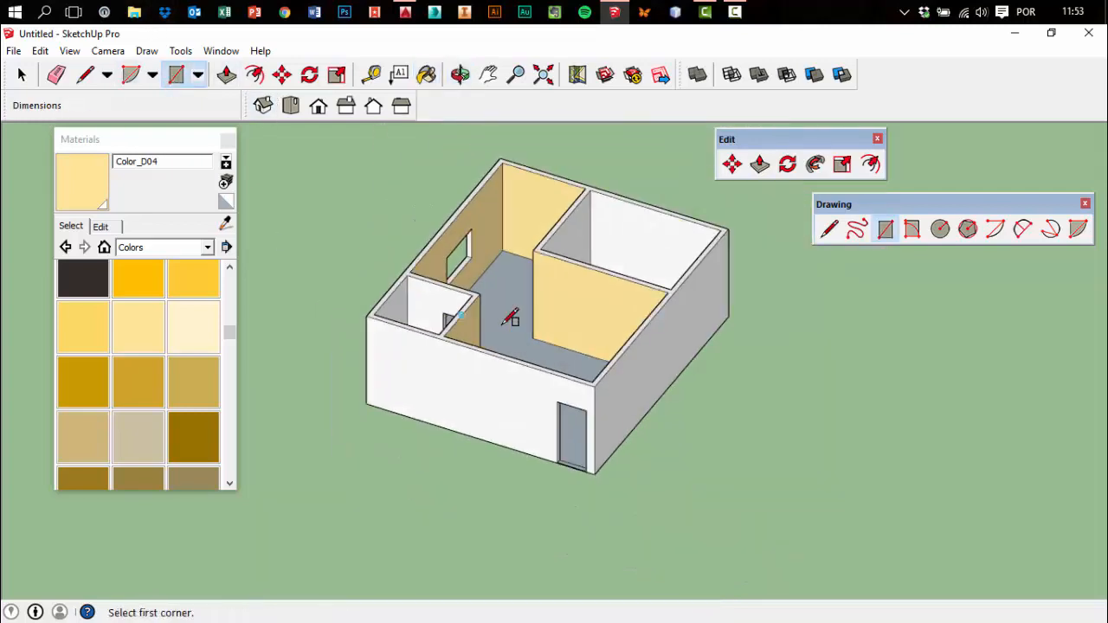
{"action": "left_click", "coordinate": [765, 390]}
{"action": "left_click", "coordinate": [788, 426]}
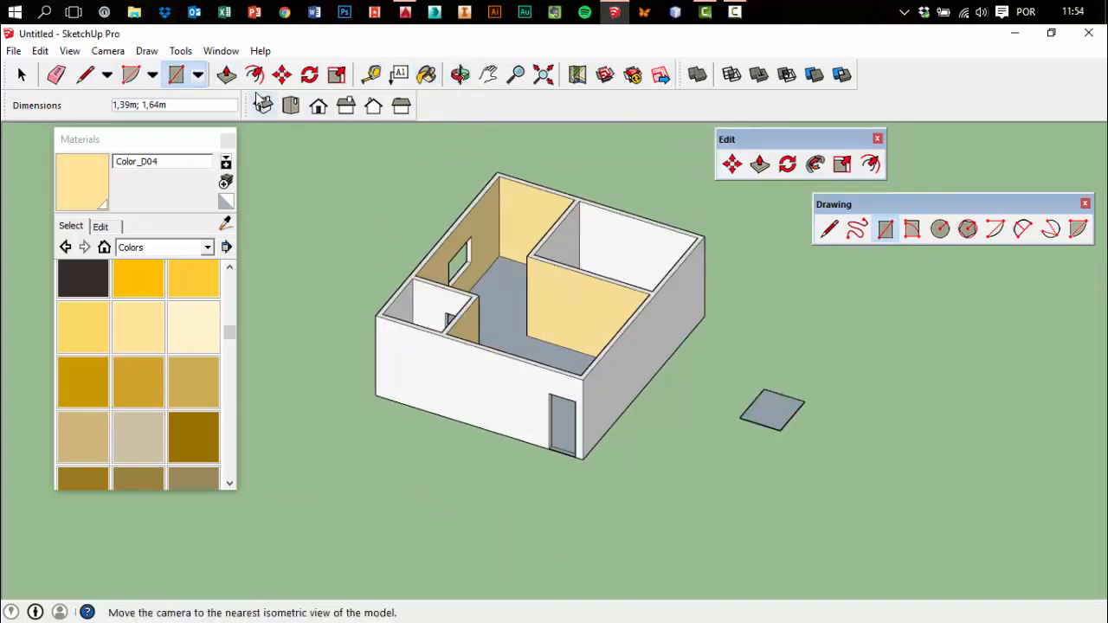
{"action": "left_click", "coordinate": [226, 74]}
{"action": "left_click_drag", "start_coordinate": [786, 411], "coordinate": [786, 372]}
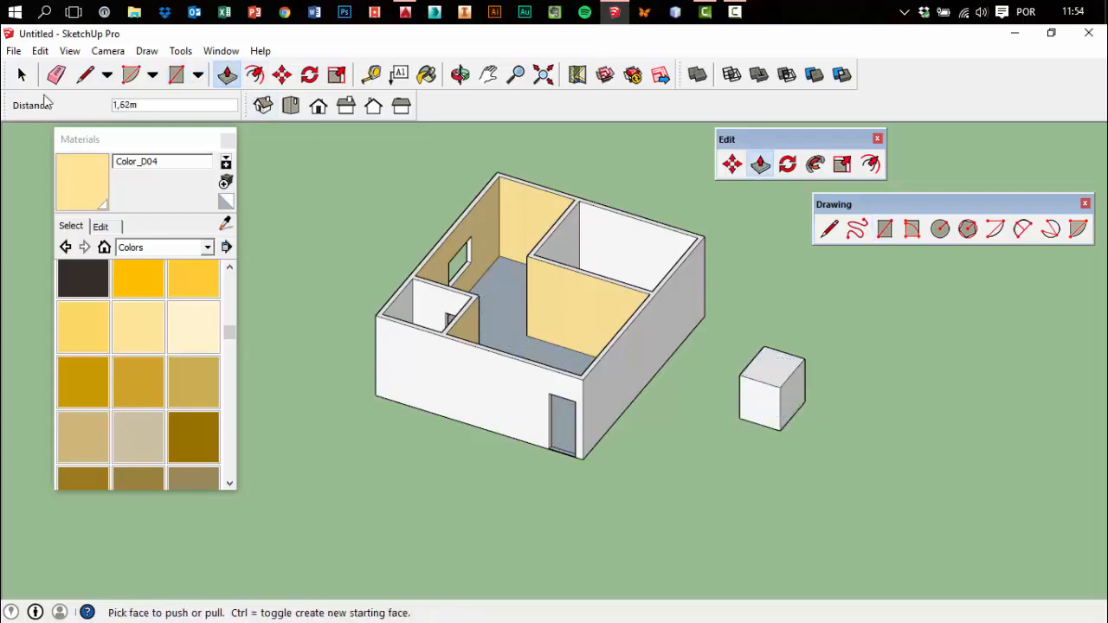
Paint the top and two side faces of the box beside the house with Color_D04
{"action": "left_click", "coordinate": [139, 329]}
{"action": "left_click", "coordinate": [773, 367]}
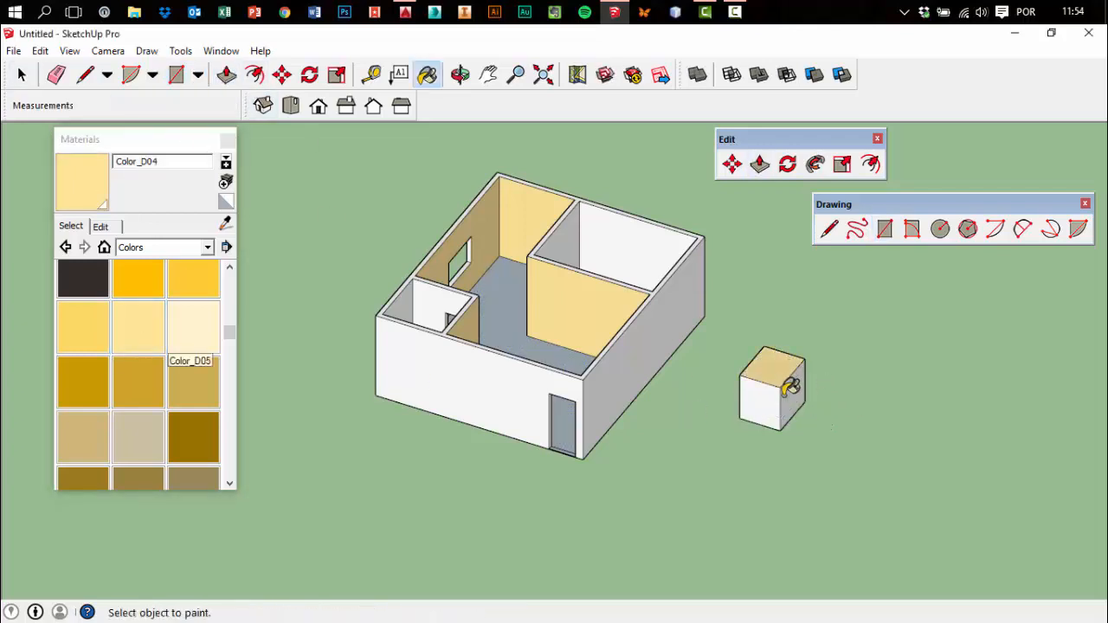
{"action": "left_click", "coordinate": [789, 392]}
{"action": "left_click", "coordinate": [765, 405]}
{"action": "mouse_move", "coordinate": [763, 440]}
{"action": "middle_mouse_down"}
{"action": "mouse_move", "coordinate": [1103, 434]}
{"action": "mouse_move", "coordinate": [1003, 370]}
{"action": "middle_mouse_up"}
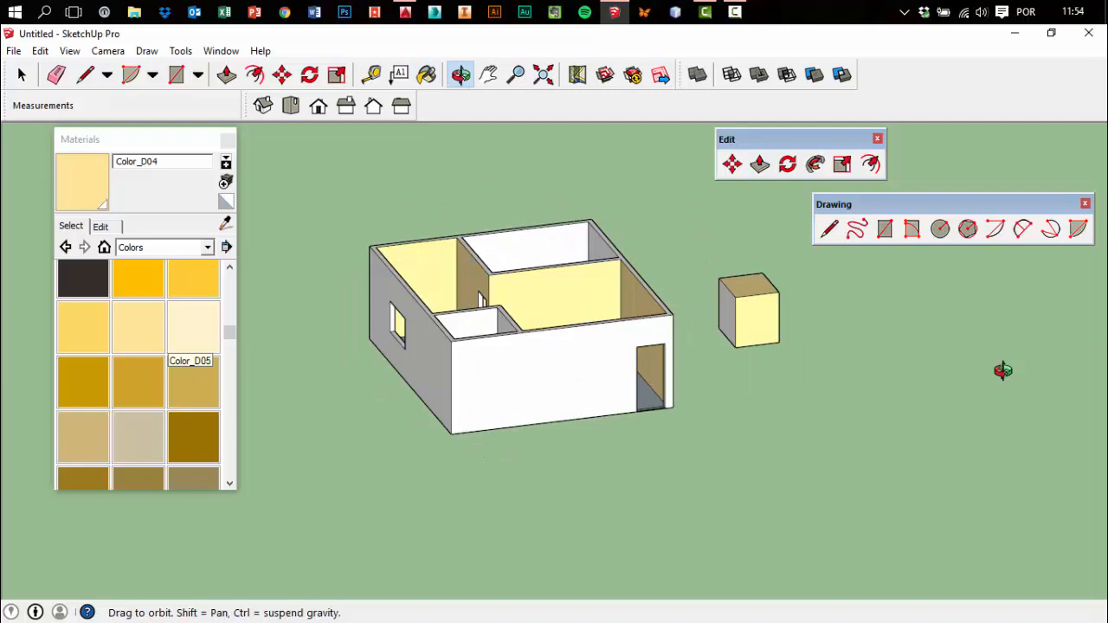
Replace Color_D04 with Color_D08 on the main space's interior walls and the box beside the house
{"action": "left_click", "coordinate": [193, 389]}
{"action": "left_click", "coordinate": [727, 324]}
{"action": "mouse_move", "coordinate": [772, 364]}
{"action": "middle_mouse_down"}
{"action": "mouse_move", "coordinate": [698, 412]}
{"action": "mouse_move", "coordinate": [428, 401]}
{"action": "middle_mouse_up"}
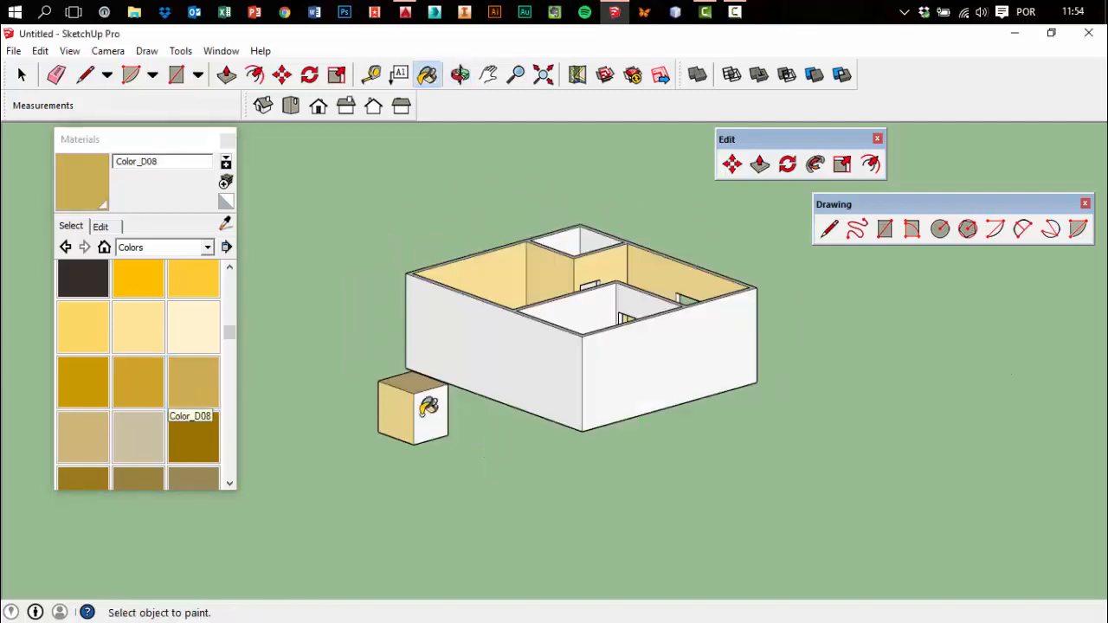
{"action": "middle_click_drag", "start_coordinate": [445, 448], "coordinate": [787, 497]}
Select the whole box beside the house and delete it
{"action": "key", "text": "space"}
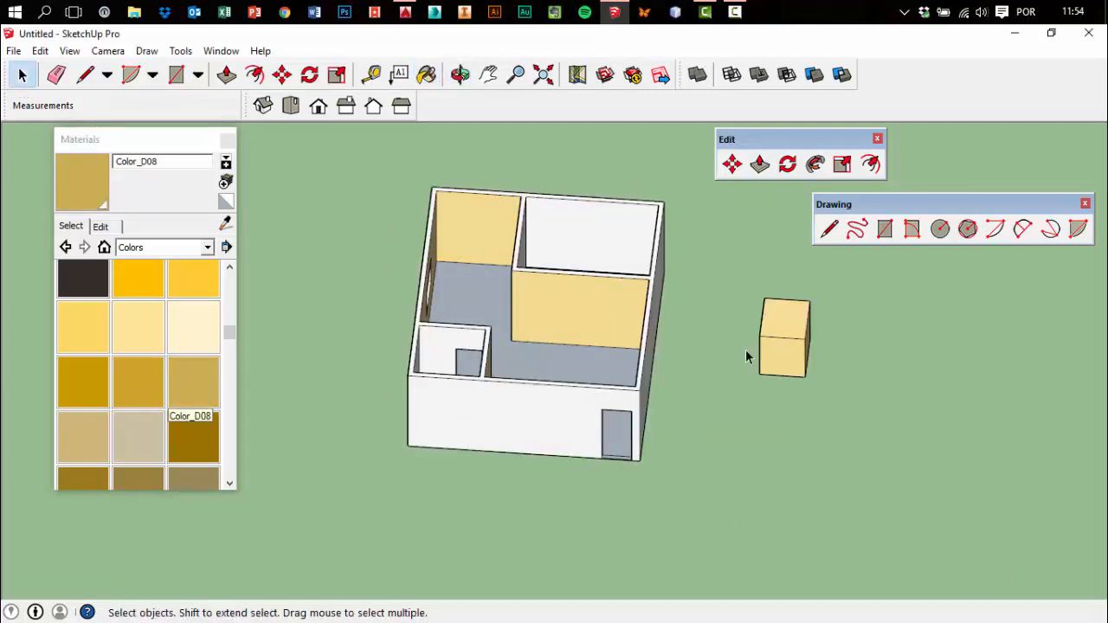
{"action": "left_click_drag", "start_coordinate": [745, 350], "coordinate": [938, 484]}
{"action": "key", "text": "Delete"}
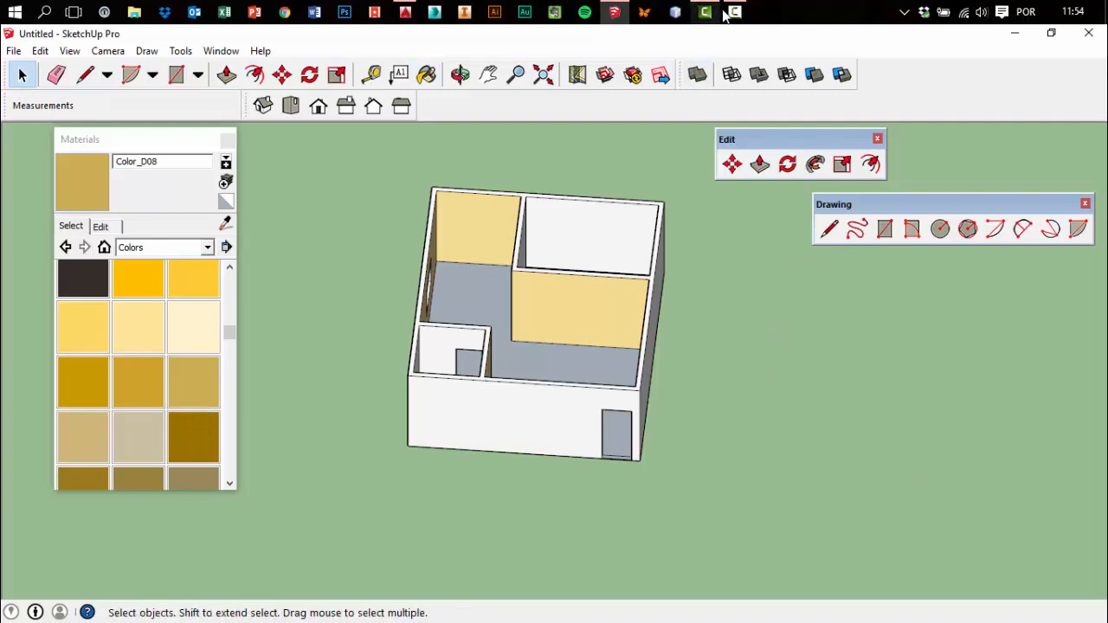
{"action": "mouse_move", "coordinate": [734, 12]}
Paint the four interior wall faces of the larger enclosed room with Color_D02
{"action": "mouse_move", "coordinate": [387, 345]}
{"action": "middle_mouse_down"}
{"action": "mouse_move", "coordinate": [487, 354]}
{"action": "mouse_move", "coordinate": [588, 290]}
{"action": "mouse_move", "coordinate": [670, 309]}
{"action": "middle_mouse_up"}
{"action": "scroll", "coordinate": [457, 230], "scroll_direction": "up", "scroll_amount": 4}
{"action": "left_click", "coordinate": [179, 286]}
{"action": "left_click", "coordinate": [547, 284]}
{"action": "left_click", "coordinate": [606, 253]}
{"action": "middle_click_drag", "start_coordinate": [529, 309], "coordinate": [677, 301]}
{"action": "left_click", "coordinate": [566, 314]}
{"action": "mouse_move", "coordinate": [606, 341]}
{"action": "middle_mouse_down"}
{"action": "mouse_move", "coordinate": [799, 393]}
{"action": "mouse_move", "coordinate": [814, 374]}
{"action": "mouse_move", "coordinate": [415, 363]}
{"action": "mouse_move", "coordinate": [445, 338]}
{"action": "middle_mouse_up"}
{"action": "left_click", "coordinate": [683, 278]}
Examine the larger enclosed room's painted walls and the nearby openings from inside and outside the house
{"action": "scroll", "coordinate": [722, 349], "scroll_direction": "down", "scroll_amount": 2}
{"action": "scroll", "coordinate": [611, 453], "scroll_direction": "up", "scroll_amount": 5}
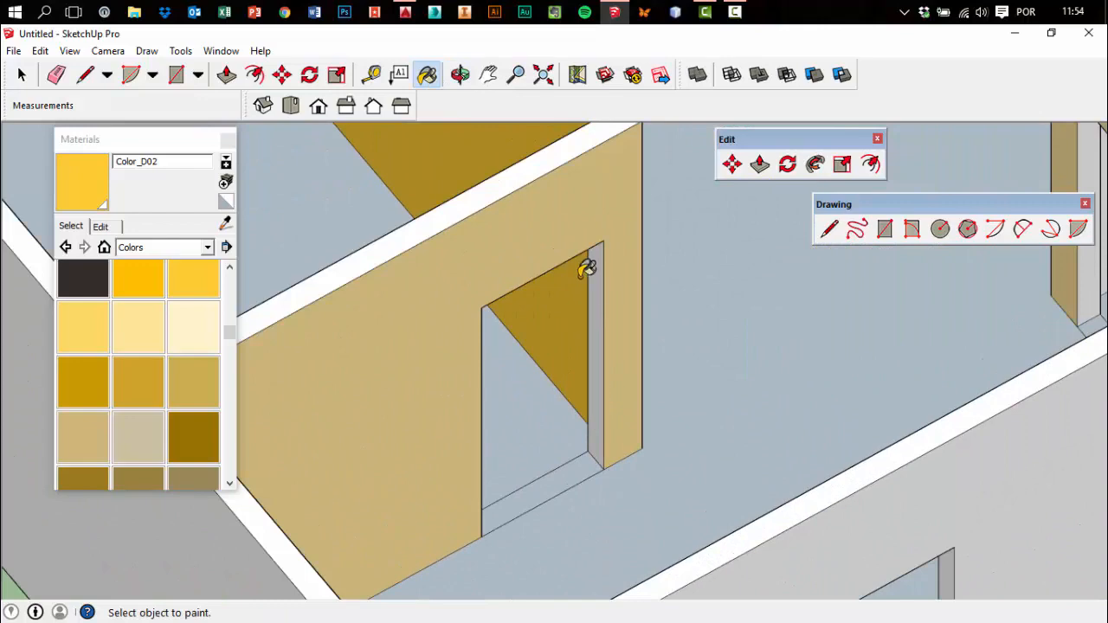
{"action": "scroll", "coordinate": [604, 291], "scroll_direction": "up", "scroll_amount": 5}
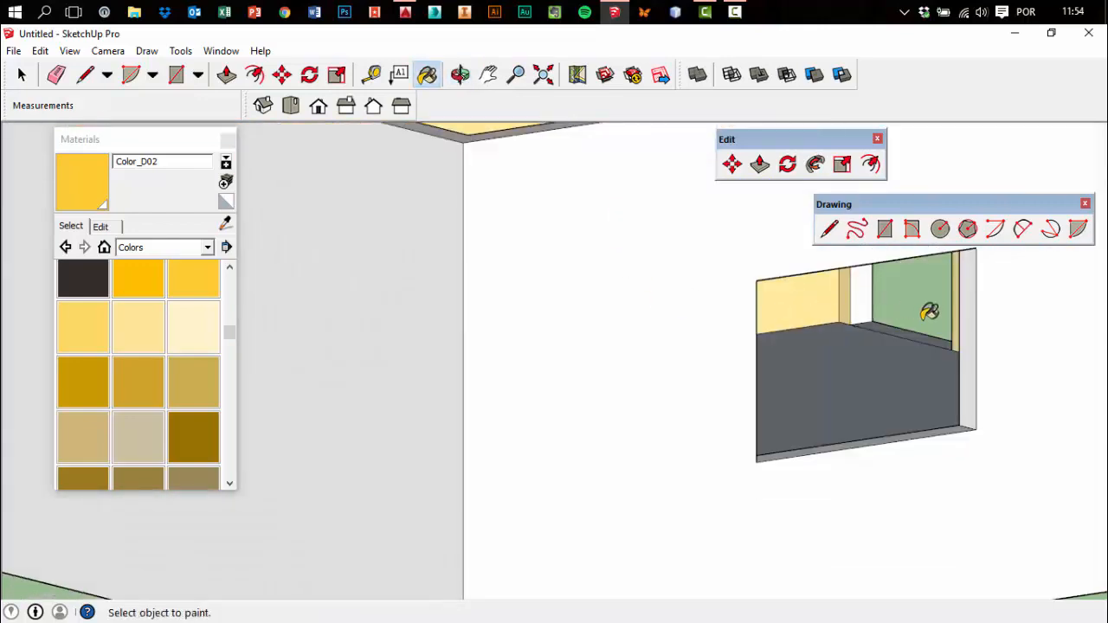
{"action": "scroll", "coordinate": [929, 315], "scroll_direction": "down", "scroll_amount": 8}
{"action": "middle_click_drag", "start_coordinate": [798, 413], "coordinate": [808, 479]}
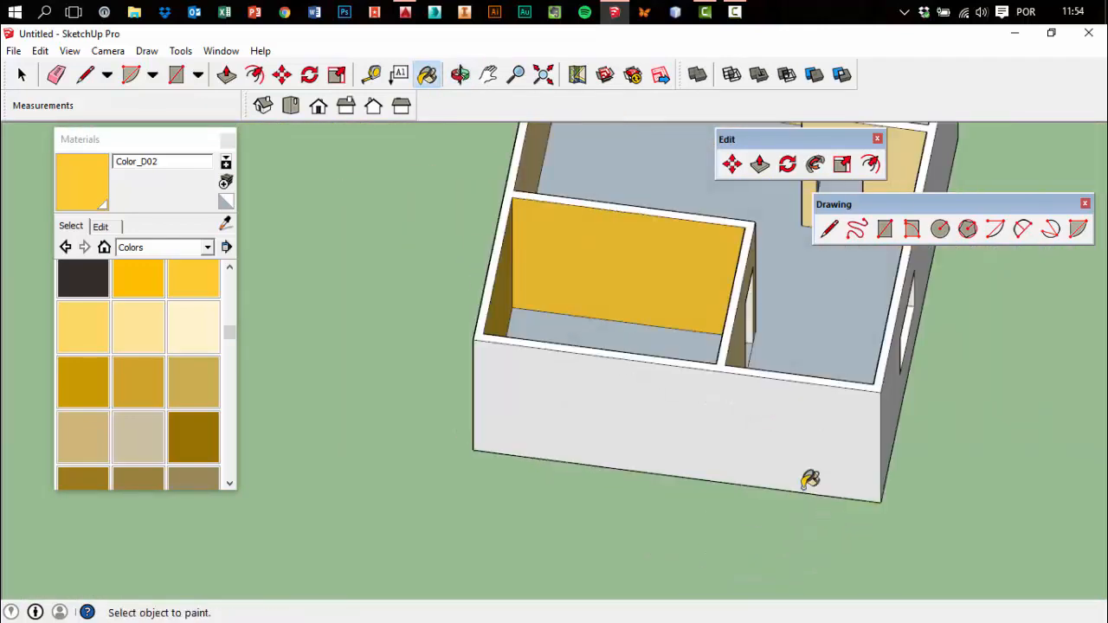
{"action": "scroll", "coordinate": [772, 494], "scroll_direction": "down", "scroll_amount": 4}
{"action": "middle_click_drag", "start_coordinate": [800, 429], "coordinate": [856, 386]}
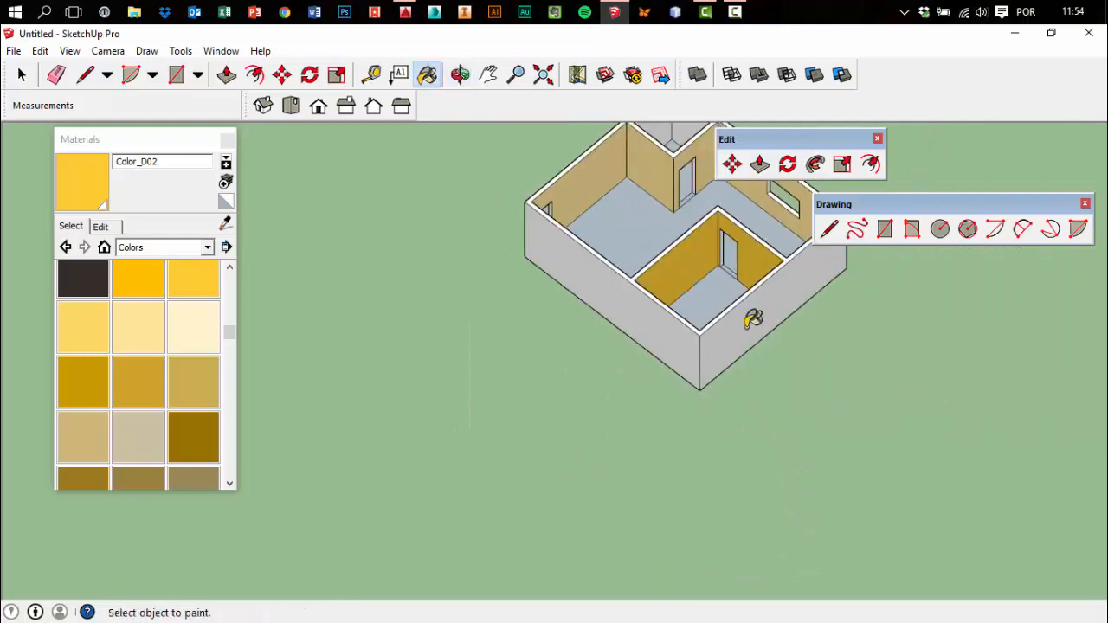
Paint the interior wall faces of the small corner room with Color_D10
{"action": "scroll", "coordinate": [741, 363], "scroll_direction": "down", "scroll_amount": 2}
{"action": "scroll", "coordinate": [732, 218], "scroll_direction": "up", "scroll_amount": 7}
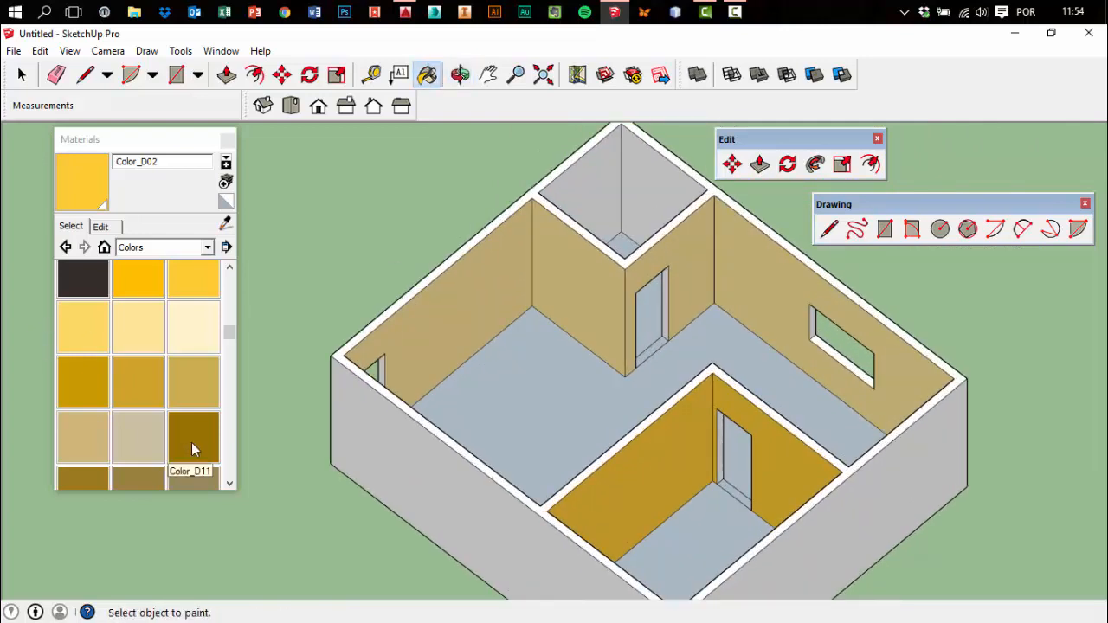
{"action": "left_click", "coordinate": [138, 437]}
{"action": "left_click", "coordinate": [601, 188]}
{"action": "left_click", "coordinate": [662, 208]}
{"action": "mouse_move", "coordinate": [643, 277]}
{"action": "middle_mouse_down"}
{"action": "mouse_move", "coordinate": [443, 313]}
{"action": "mouse_move", "coordinate": [566, 267]}
{"action": "middle_mouse_up"}
{"action": "middle_click_drag", "start_coordinate": [388, 337], "coordinate": [549, 428]}
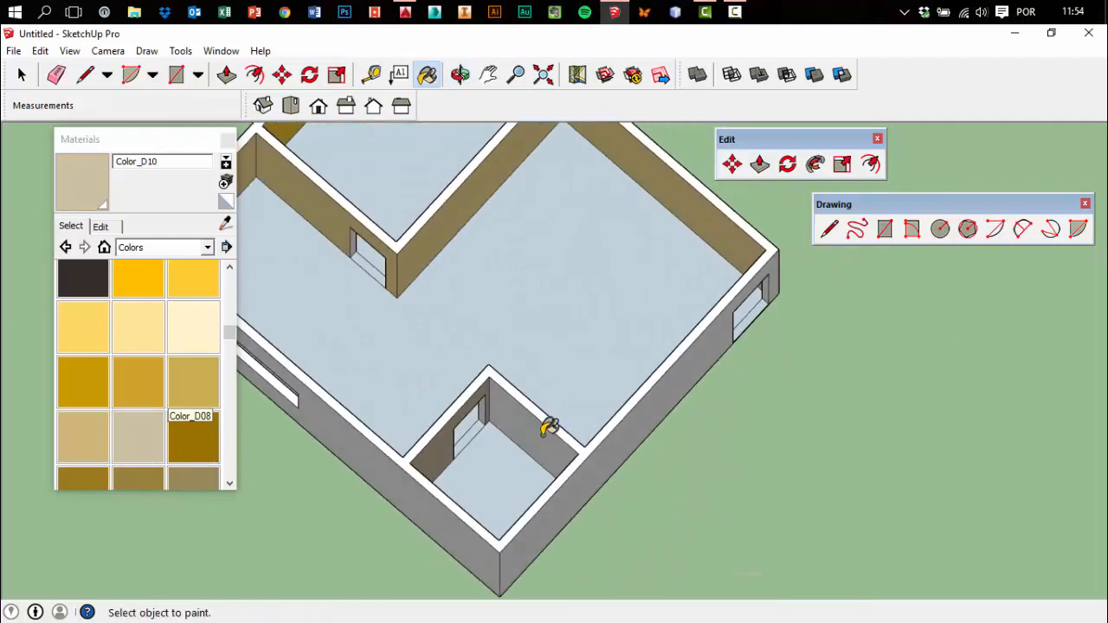
{"action": "left_click", "coordinate": [544, 433]}
{"action": "scroll", "coordinate": [625, 375], "scroll_direction": "down", "scroll_amount": 3}
Switch the material library from Colors to the Tile collection
{"action": "mouse_move", "coordinate": [625, 376]}
{"action": "middle_mouse_down"}
{"action": "mouse_move", "coordinate": [600, 398]}
{"action": "mouse_move", "coordinate": [380, 342]}
{"action": "middle_mouse_up"}
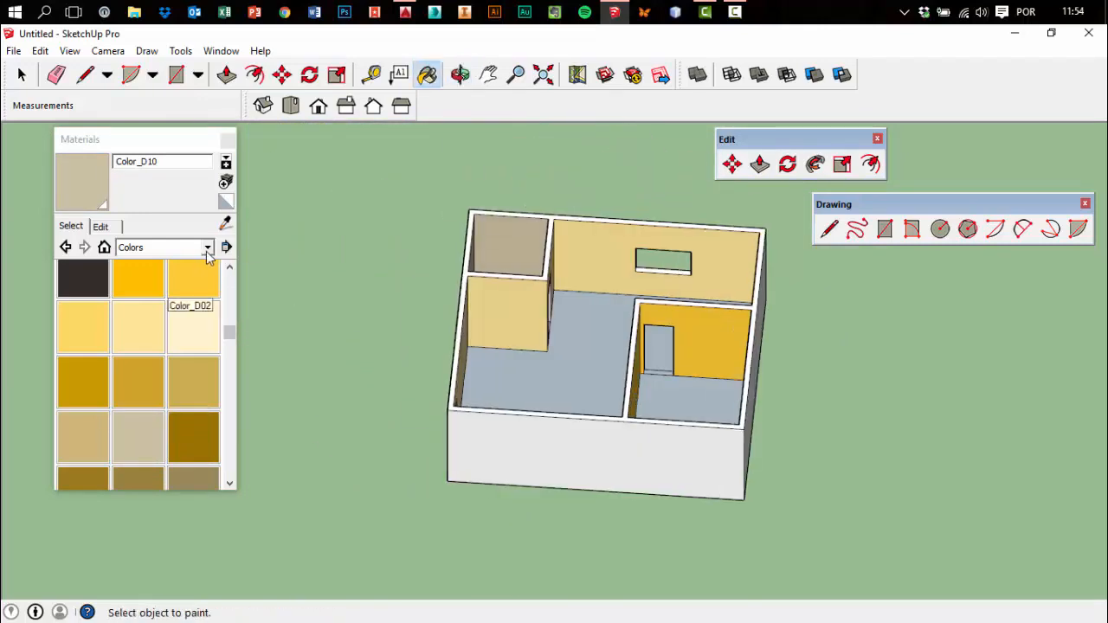
{"action": "left_click", "coordinate": [207, 248]}
{"action": "scroll", "coordinate": [231, 358], "scroll_direction": "down", "scroll_amount": 1}
{"action": "left_click", "coordinate": [156, 402]}
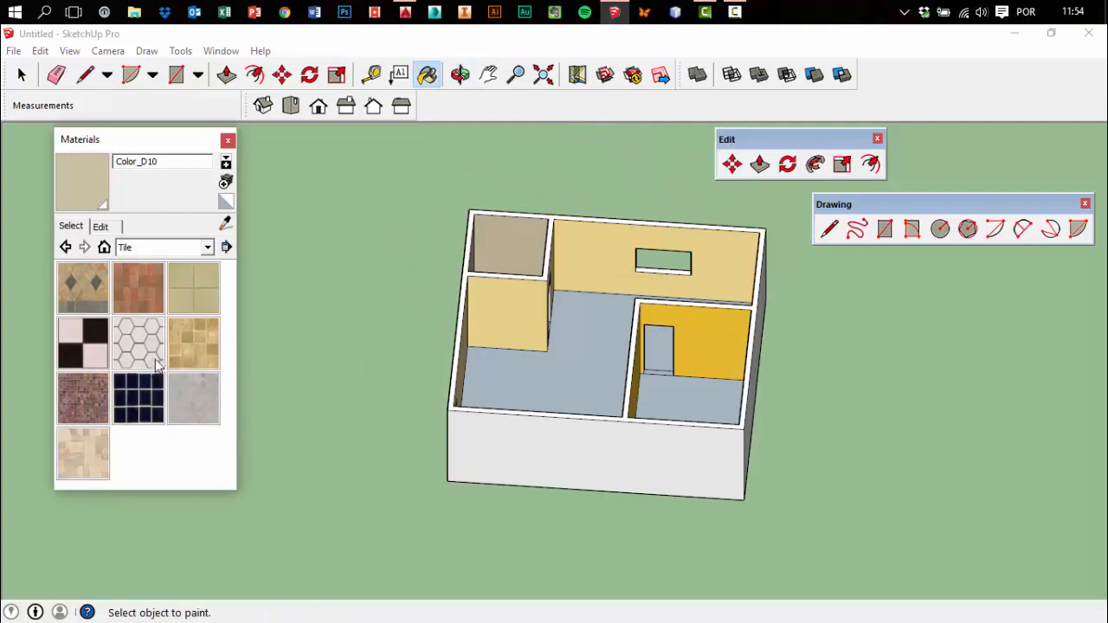
Paint the small corner room's floor with the Tile_Various_Tan material
{"action": "left_click", "coordinate": [86, 440]}
{"action": "scroll", "coordinate": [486, 284], "scroll_direction": "up", "scroll_amount": 1}
{"action": "middle_click_drag", "start_coordinate": [486, 286], "coordinate": [521, 356]}
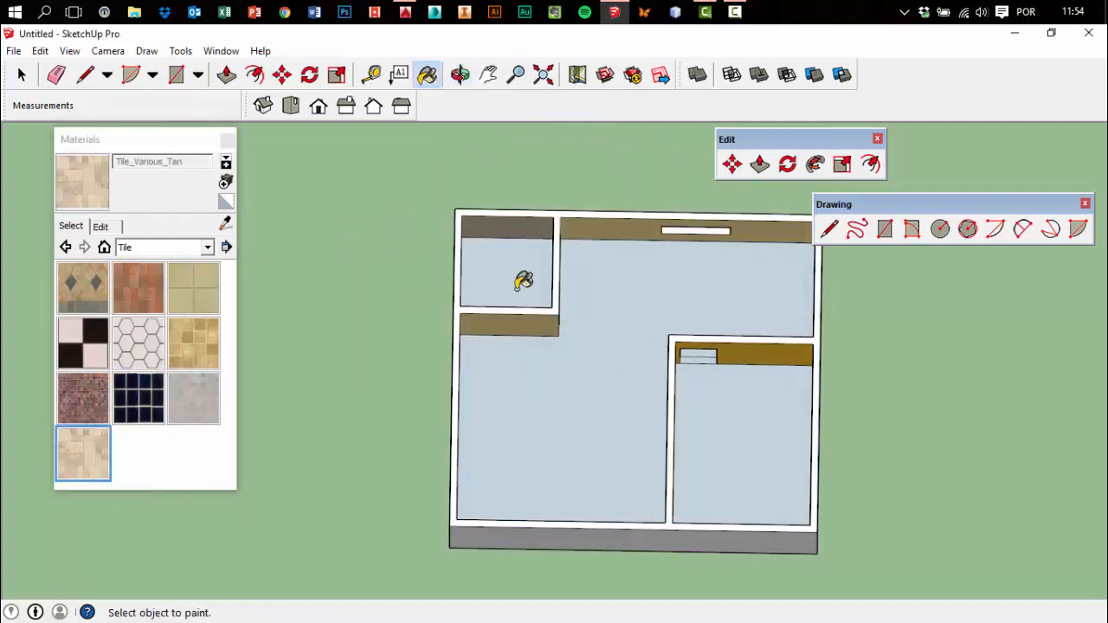
{"action": "scroll", "coordinate": [517, 284], "scroll_direction": "up", "scroll_amount": 2}
{"action": "left_click", "coordinate": [517, 287]}
{"action": "scroll", "coordinate": [519, 374], "scroll_direction": "down", "scroll_amount": 2}
Examine the floor divisions from below and the threshold in the small room's doorway
{"action": "middle_click_drag", "start_coordinate": [643, 390], "coordinate": [506, 466]}
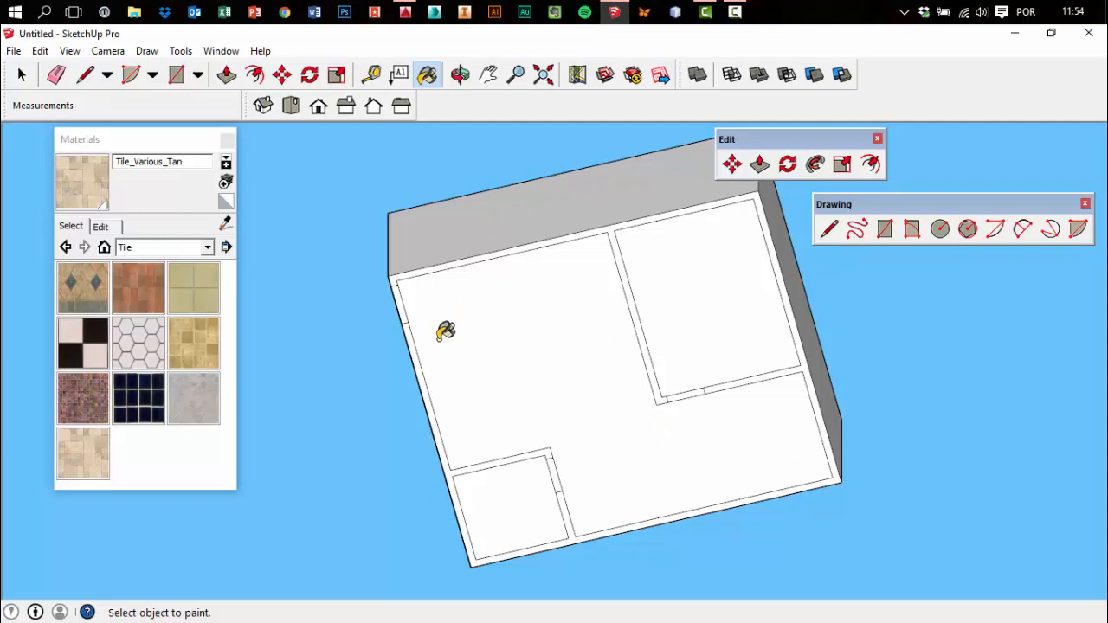
{"action": "middle_click_drag", "start_coordinate": [473, 349], "coordinate": [634, 413]}
{"action": "scroll", "coordinate": [611, 283], "scroll_direction": "up", "scroll_amount": 1}
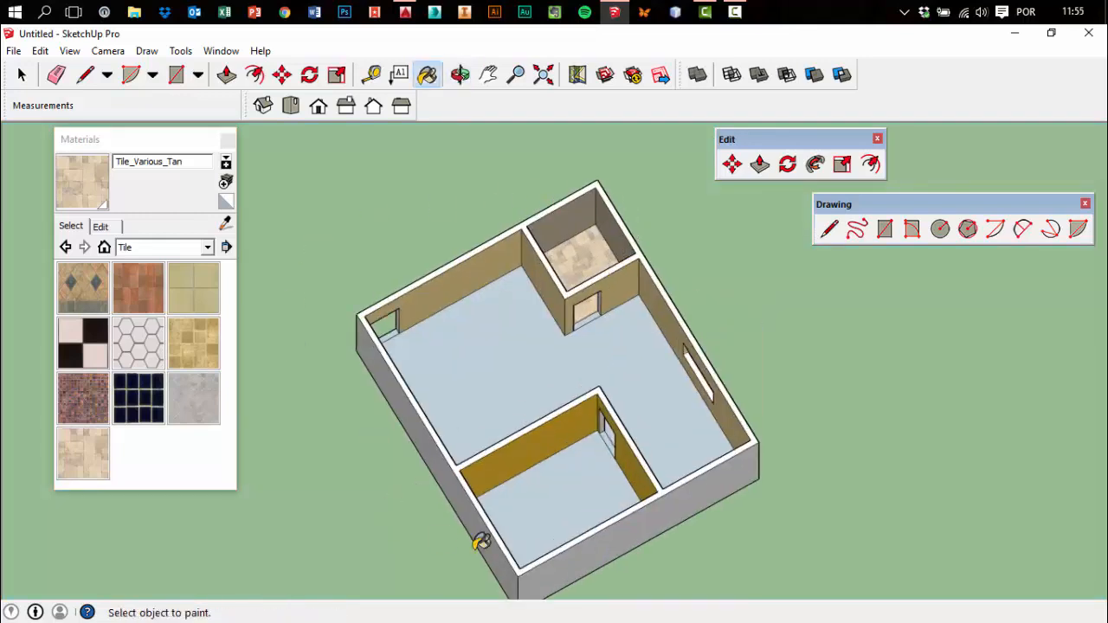
{"action": "scroll", "coordinate": [636, 298], "scroll_direction": "up", "scroll_amount": 3}
{"action": "middle_click_drag", "start_coordinate": [637, 298], "coordinate": [556, 317]}
{"action": "scroll", "coordinate": [591, 312], "scroll_direction": "up", "scroll_amount": 3}
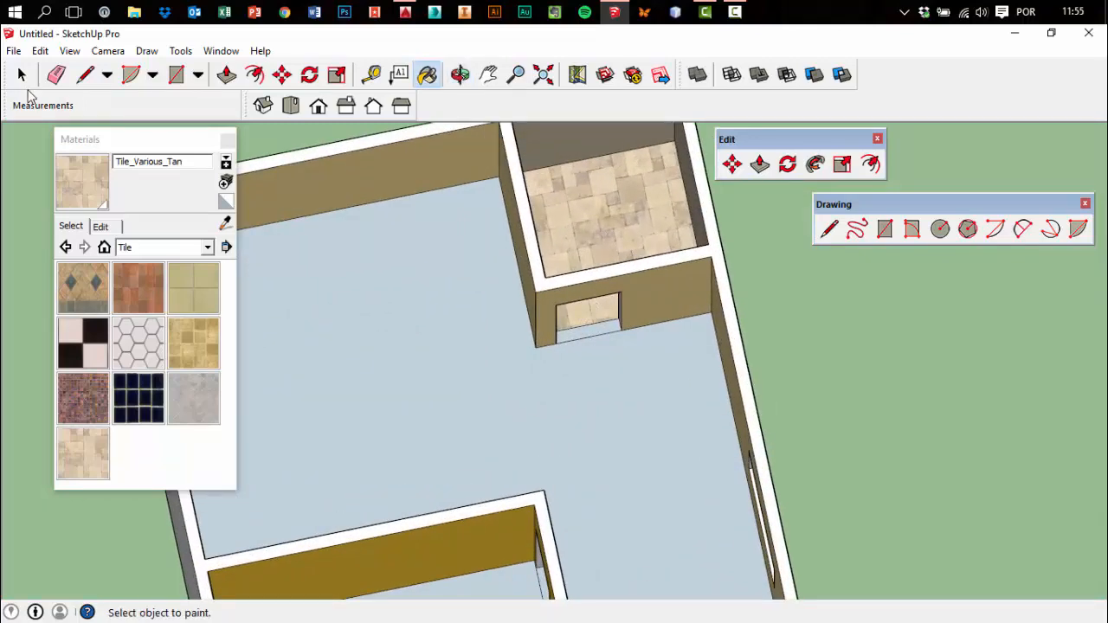
Undo the tile paint on the small corner room's floor
{"action": "left_click", "coordinate": [23, 78]}
{"action": "left_click", "coordinate": [736, 336]}
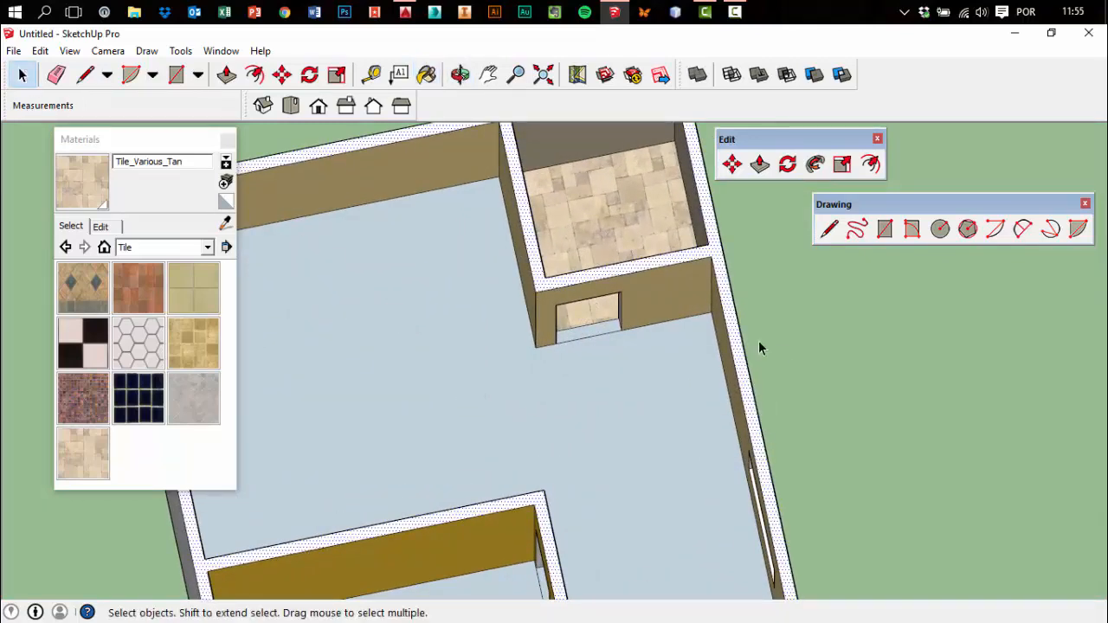
{"action": "key", "text": "ctrl+z"}
Try Tile_Various_Tan on the floor joined by removing the small room's threshold lines, and undo the paint
{"action": "left_click", "coordinate": [604, 338]}
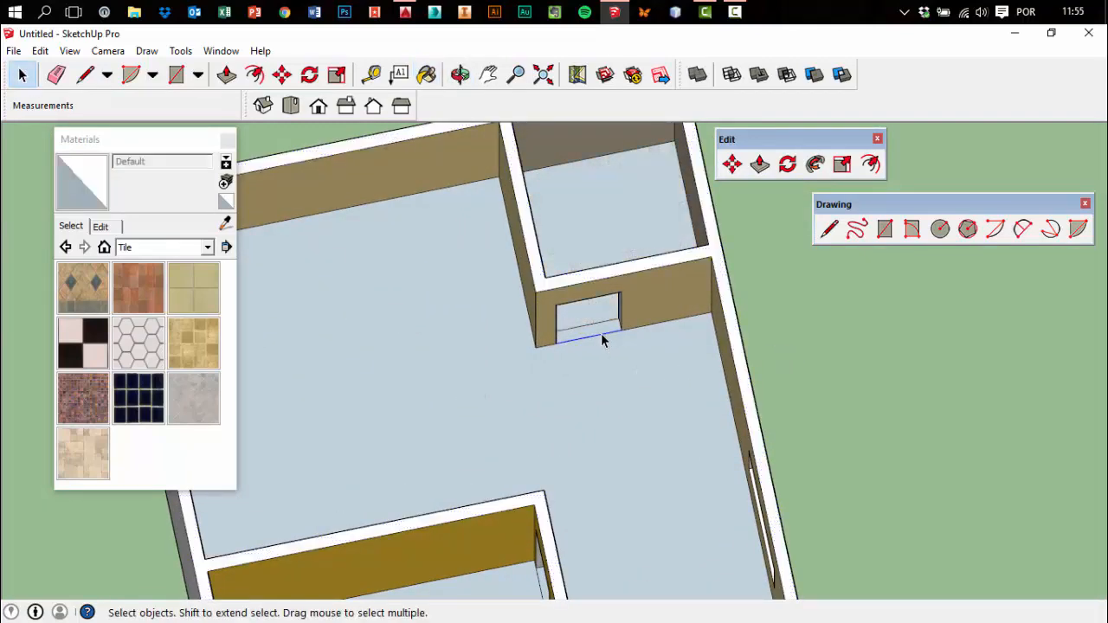
{"action": "left_click", "coordinate": [83, 454]}
{"action": "left_click", "coordinate": [307, 361]}
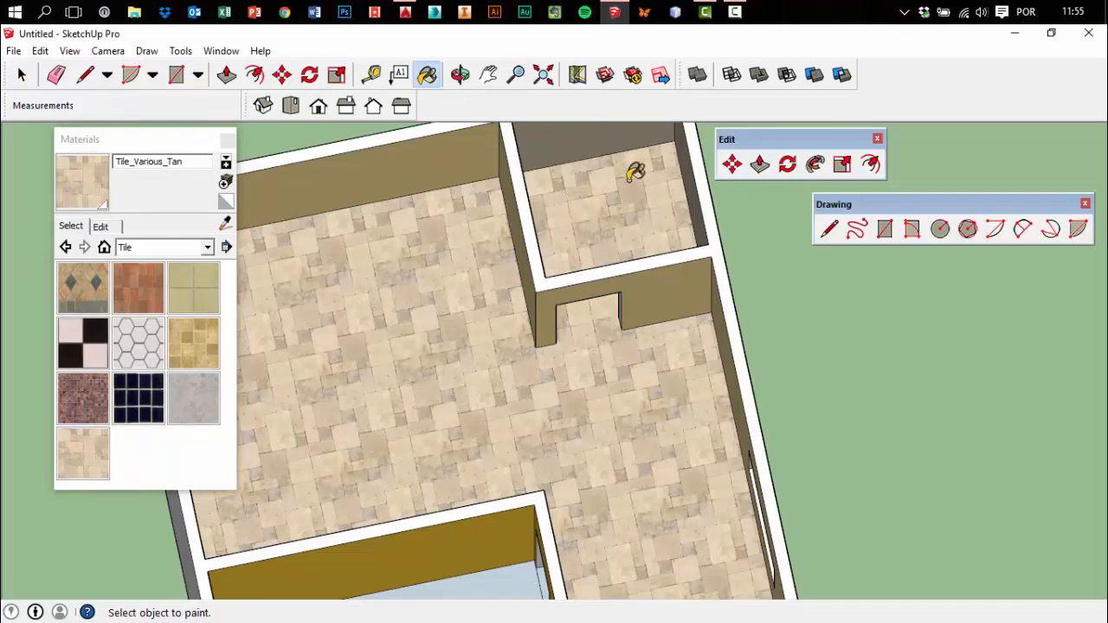
{"action": "key", "text": "ctrl+z"}
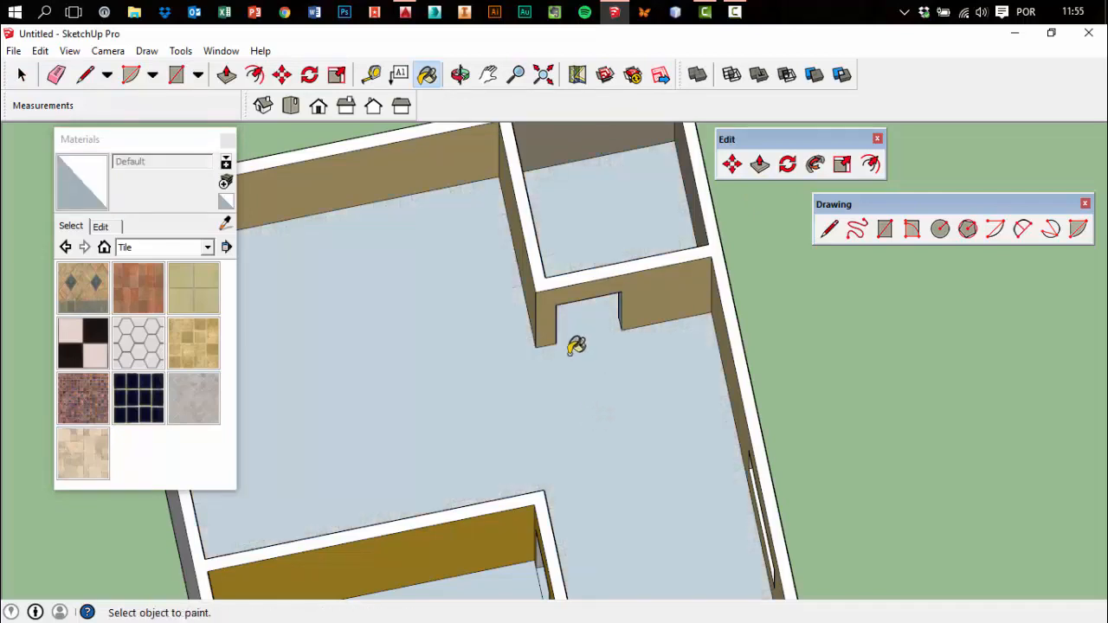
Redraw the inner and outer 0.80 m threshold lines across the small room's doorway
{"action": "left_click", "coordinate": [85, 75]}
{"action": "scroll", "coordinate": [536, 317], "scroll_direction": "up", "scroll_amount": 3}
{"action": "mouse_move", "coordinate": [596, 389]}
{"action": "middle_mouse_down"}
{"action": "mouse_move", "coordinate": [526, 363]}
{"action": "mouse_move", "coordinate": [581, 352]}
{"action": "mouse_move", "coordinate": [840, 358]}
{"action": "middle_mouse_up"}
{"action": "left_click", "coordinate": [585, 324]}
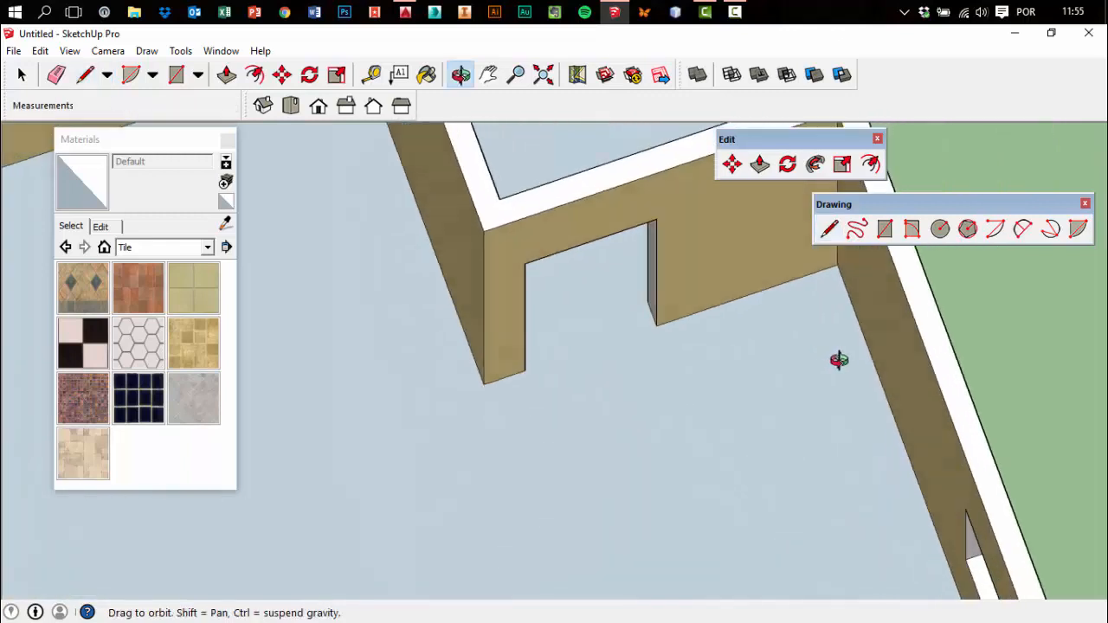
{"action": "left_click", "coordinate": [647, 301]}
{"action": "left_click", "coordinate": [654, 323]}
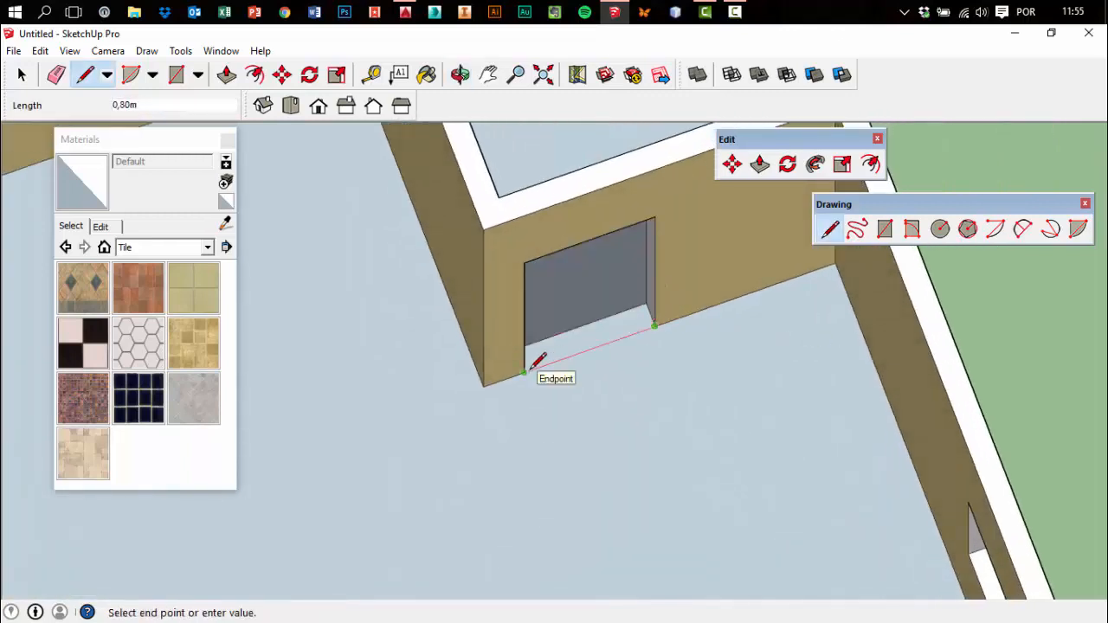
{"action": "left_click", "coordinate": [524, 372]}
Delete the face that fills the small room's door opening
{"action": "left_click", "coordinate": [22, 75]}
{"action": "left_click", "coordinate": [567, 337]}
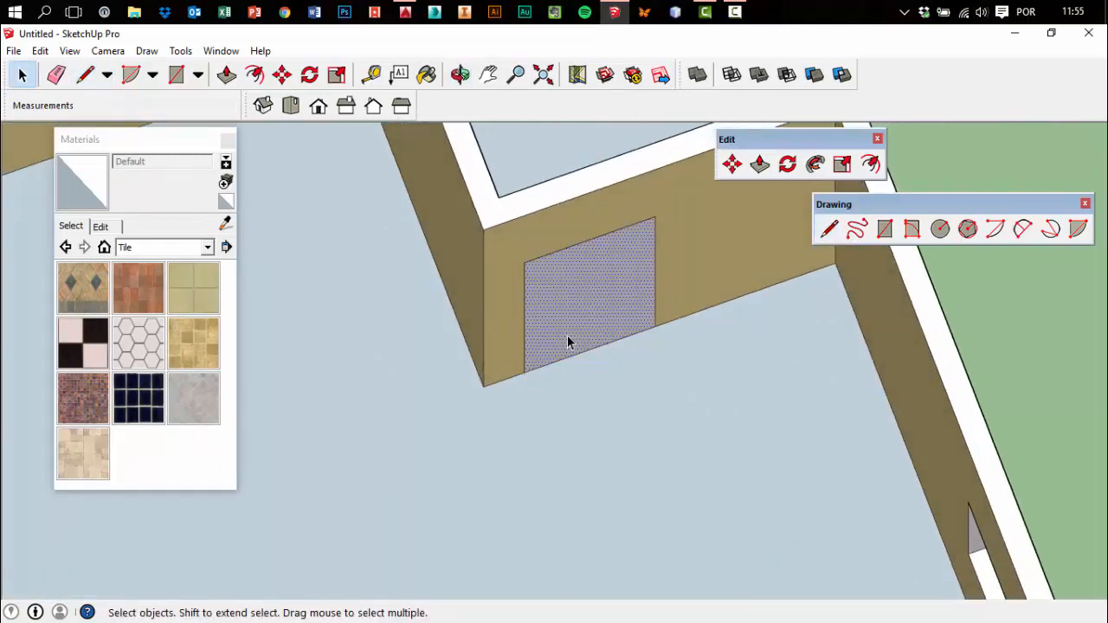
{"action": "key", "text": "Delete"}
Paint only the small corner room's separated floor with Tile_Various_Tan
{"action": "middle_click_drag", "start_coordinate": [558, 303], "coordinate": [801, 428]}
{"action": "scroll", "coordinate": [739, 415], "scroll_direction": "down", "scroll_amount": 3}
{"action": "left_click", "coordinate": [88, 442]}
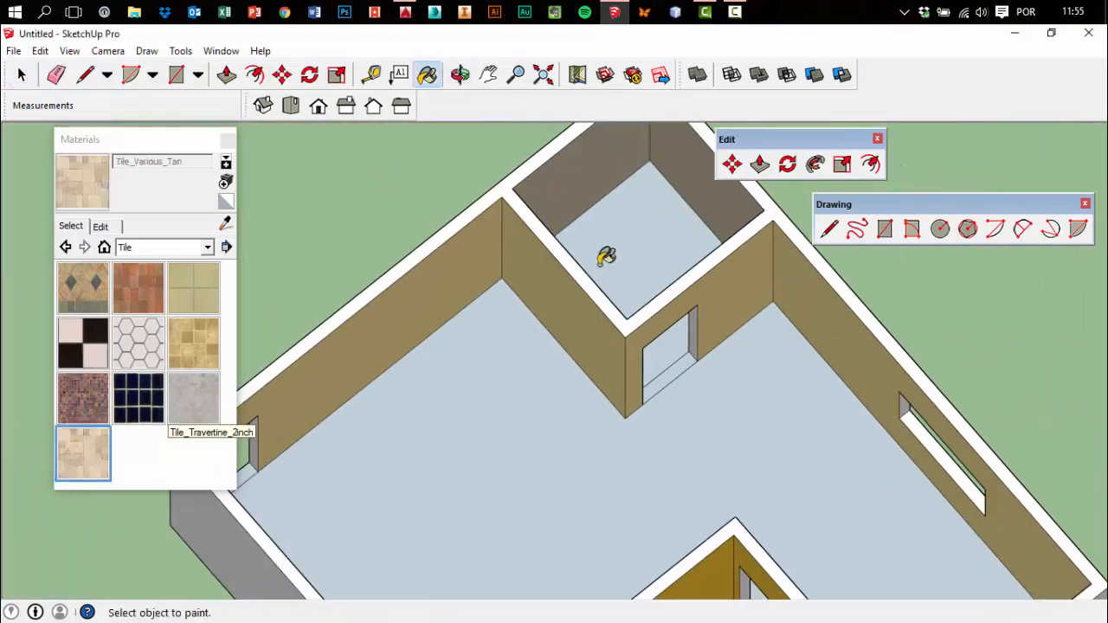
{"action": "left_click", "coordinate": [597, 254]}
Paint the larger enclosed room's floor with Tile_Hexagon_White
{"action": "scroll", "coordinate": [502, 204], "scroll_direction": "down", "scroll_amount": 5}
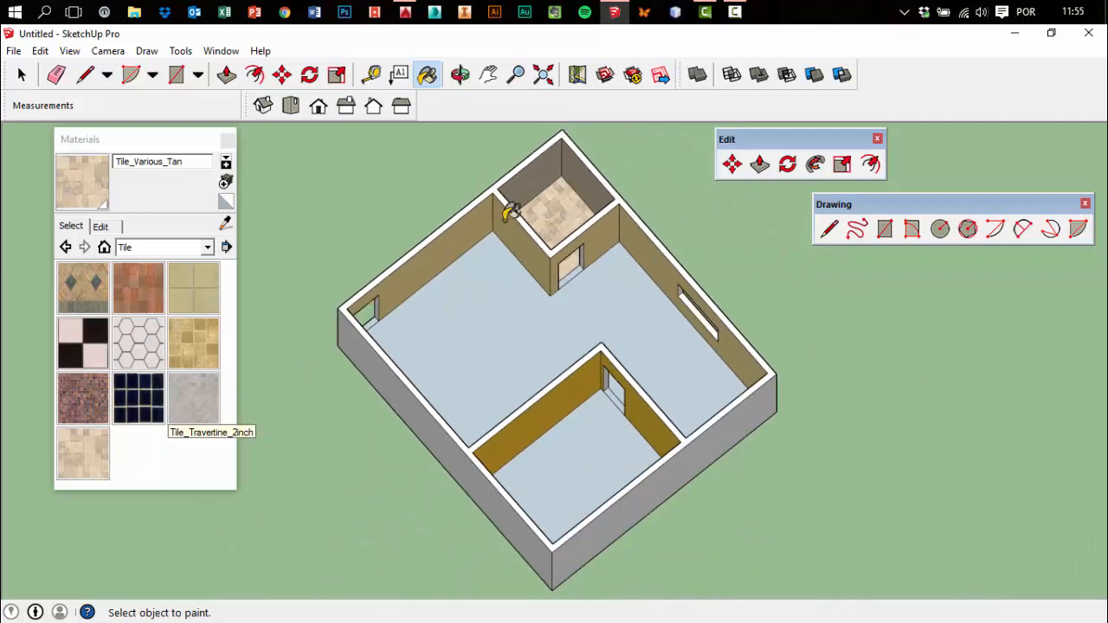
{"action": "scroll", "coordinate": [605, 467], "scroll_direction": "up", "scroll_amount": 6}
{"action": "scroll", "coordinate": [307, 419], "scroll_direction": "up", "scroll_amount": 2}
{"action": "left_click", "coordinate": [138, 343]}
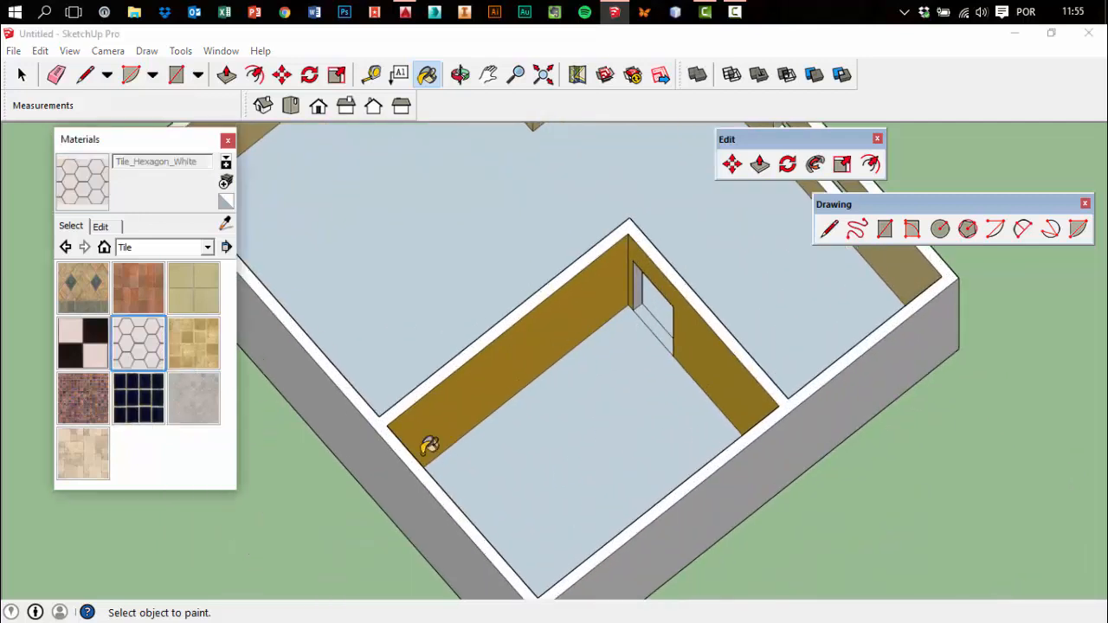
{"action": "left_click", "coordinate": [592, 549]}
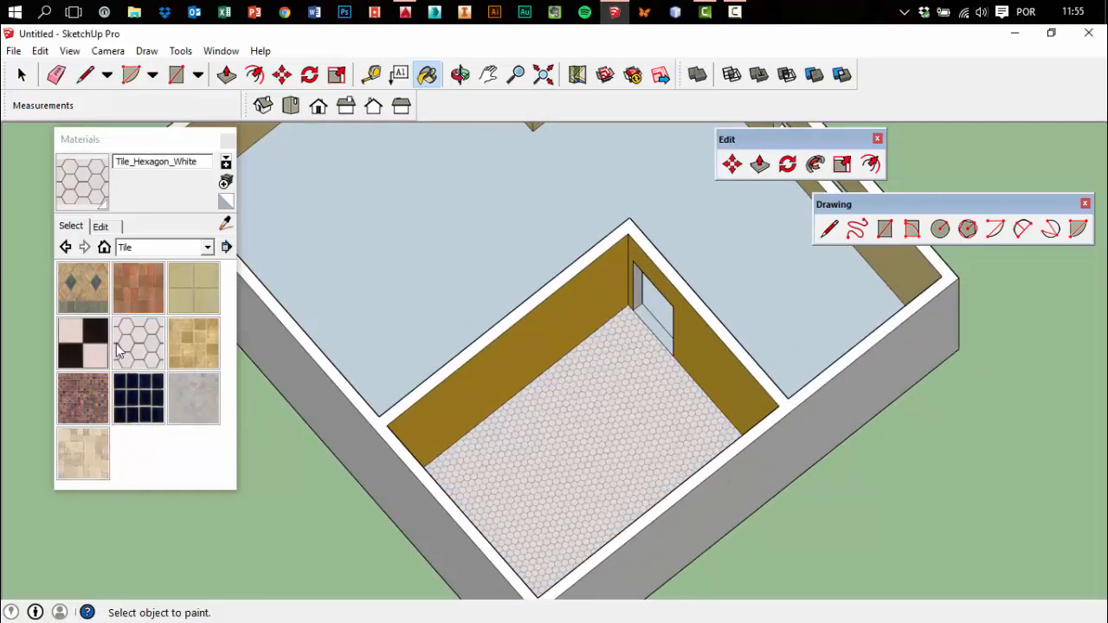
Paint the main space's floor with Wood_Floor_Dark from the Wood collection
{"action": "left_click", "coordinate": [192, 249]}
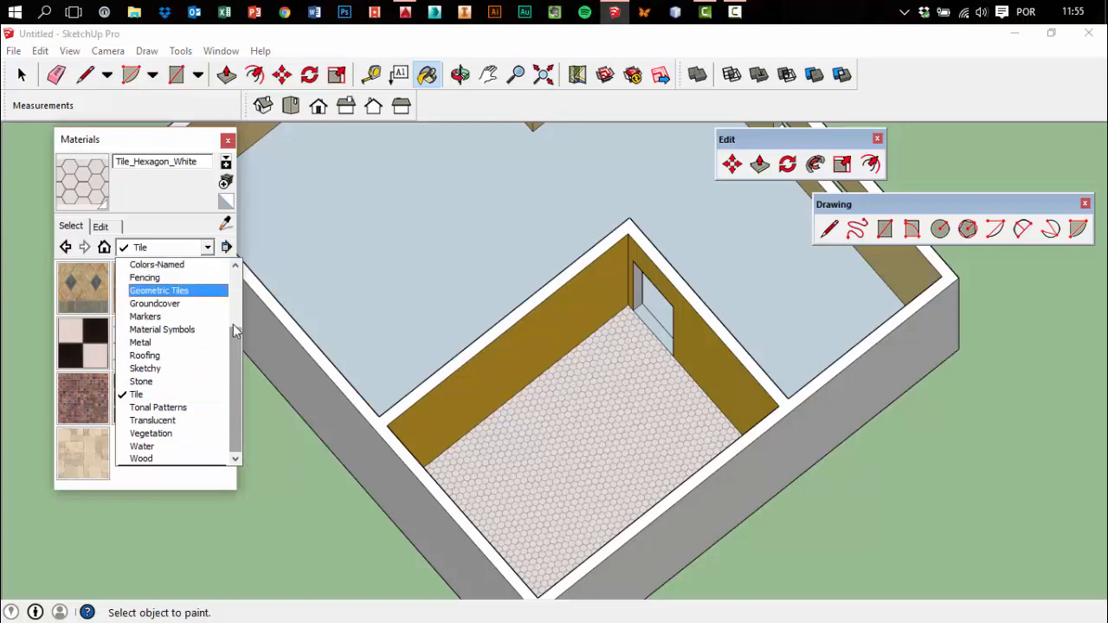
{"action": "left_click", "coordinate": [141, 457]}
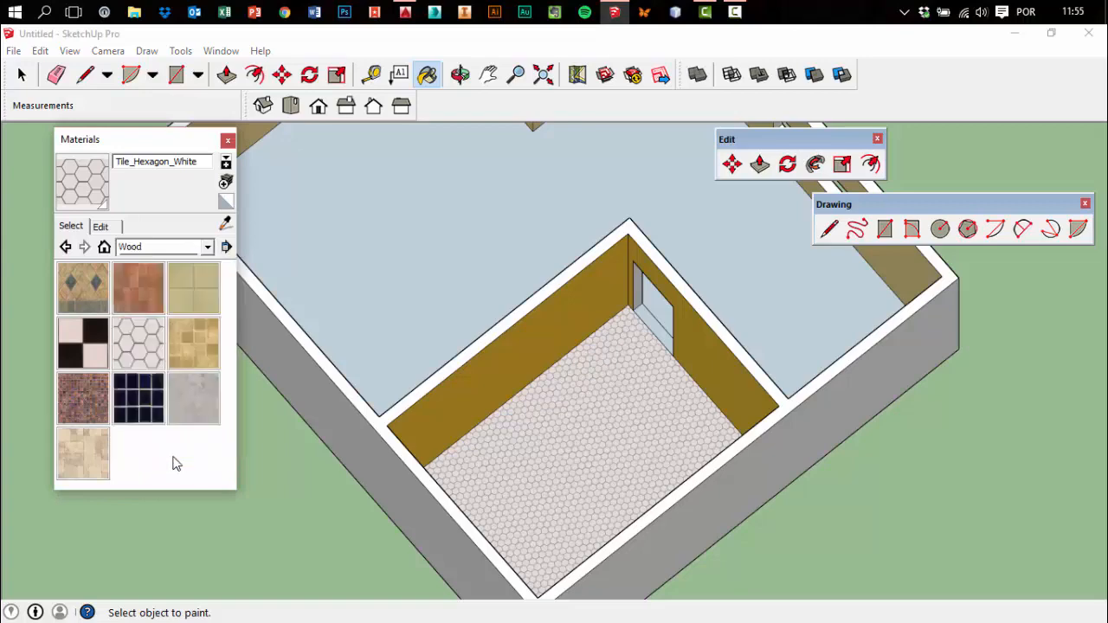
{"action": "left_click", "coordinate": [138, 344]}
{"action": "left_click", "coordinate": [347, 277]}
Examine the painted floors and walls of all the rooms from several angles
{"action": "middle_click_drag", "start_coordinate": [928, 490], "coordinate": [851, 494]}
{"action": "middle_click_drag", "start_coordinate": [884, 528], "coordinate": [648, 529]}
{"action": "middle_click_drag", "start_coordinate": [894, 364], "coordinate": [722, 408]}
{"action": "scroll", "coordinate": [815, 390], "scroll_direction": "down", "scroll_amount": 2}
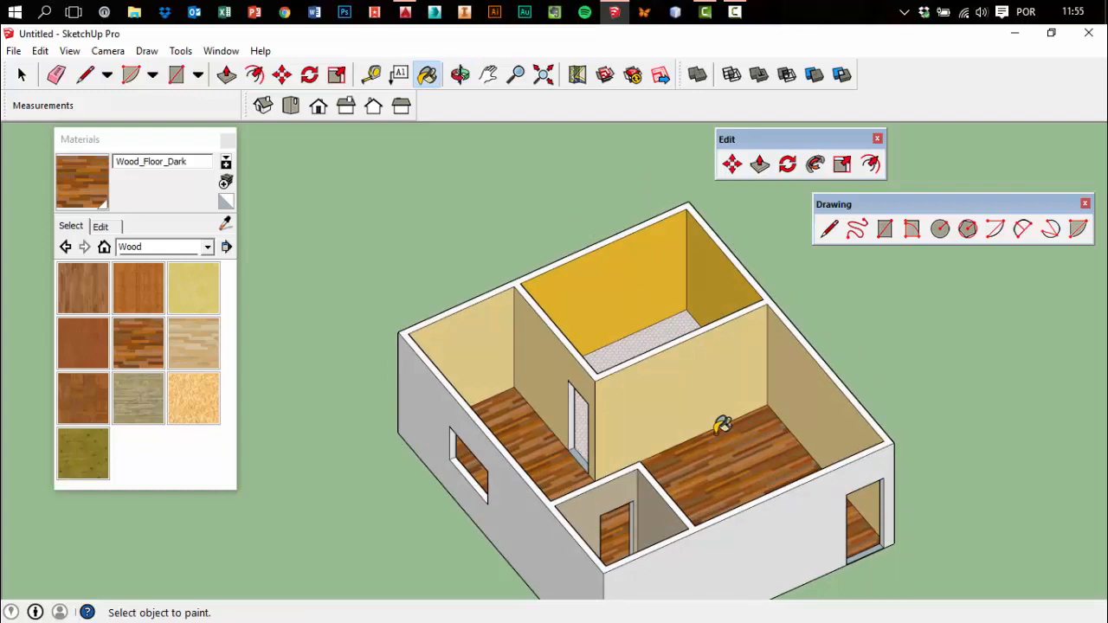
{"action": "scroll", "coordinate": [688, 385], "scroll_direction": "down", "scroll_amount": 3}
{"action": "mouse_move", "coordinate": [690, 425]}
{"action": "middle_mouse_down"}
{"action": "mouse_move", "coordinate": [718, 406]}
{"action": "mouse_move", "coordinate": [566, 375]}
{"action": "mouse_move", "coordinate": [597, 380]}
{"action": "middle_mouse_up"}
{"action": "scroll", "coordinate": [718, 407], "scroll_direction": "up", "scroll_amount": 3}
{"action": "scroll", "coordinate": [718, 407], "scroll_direction": "up", "scroll_amount": 4}
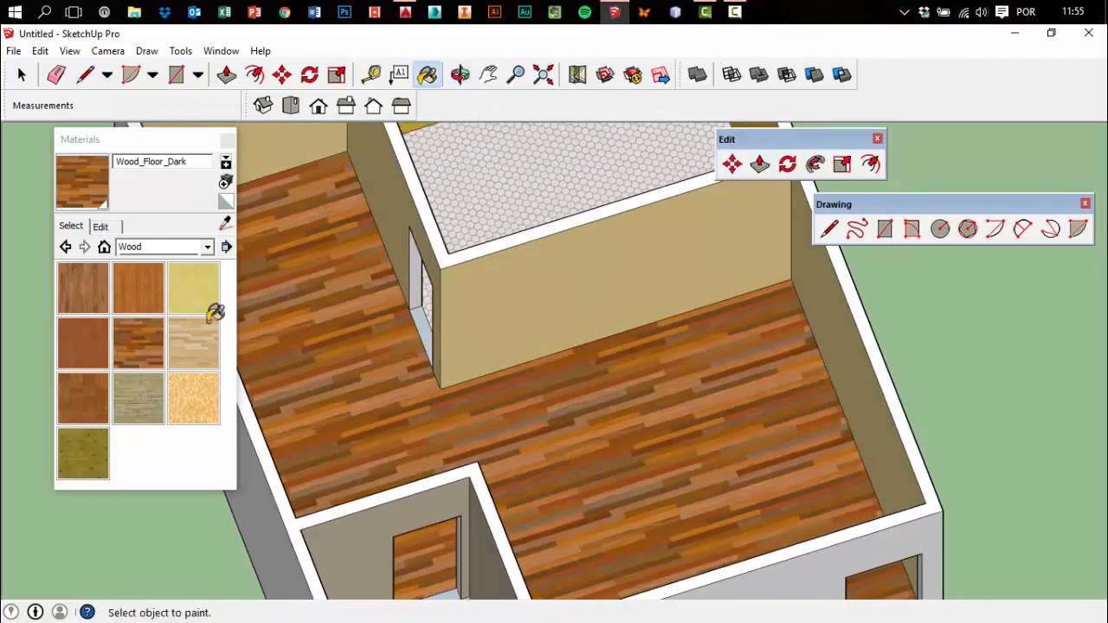
{"action": "key", "text": "ctrl+1"}
{"action": "mouse_move", "coordinate": [129, 228]}
{"action": "left_mouse_down", "text": "ctrl+shift"}
{"action": "mouse_move", "coordinate": [153, 206]}
{"action": "mouse_move", "coordinate": [148, 239]}
{"action": "mouse_move", "coordinate": [197, 195]}
{"action": "left_mouse_up", "text": "ctrl+shift"}
{"action": "key", "text": "Escape"}
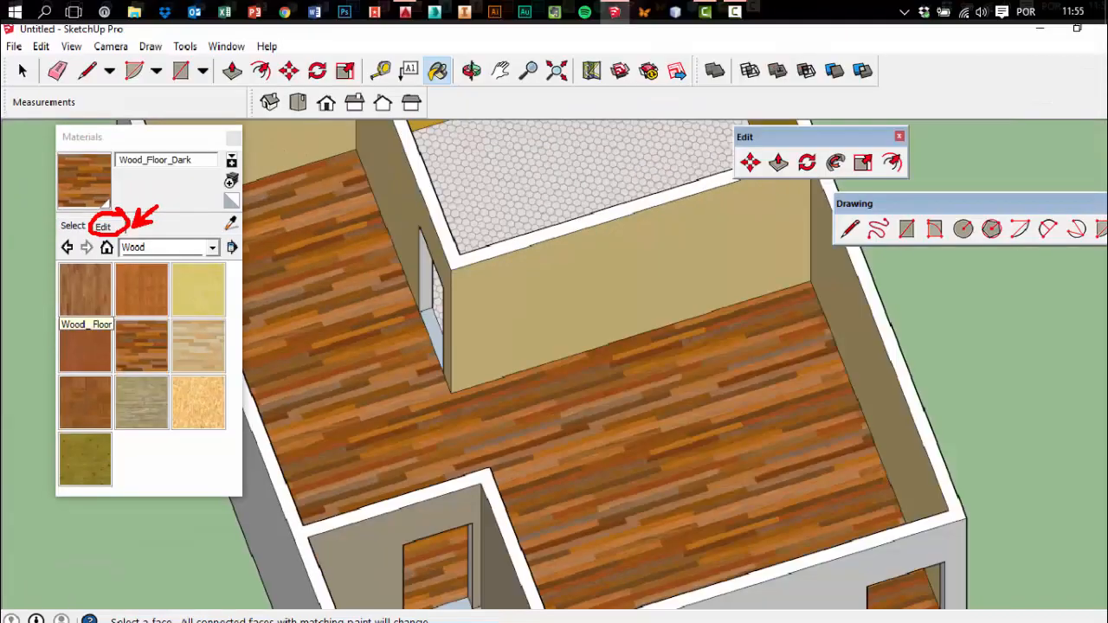
Open the edit settings of the Wood_Floor_Dark material and move the Materials window clear of the model
{"action": "left_click", "coordinate": [102, 227]}
{"action": "left_click_drag", "start_coordinate": [141, 143], "coordinate": [93, 137]}
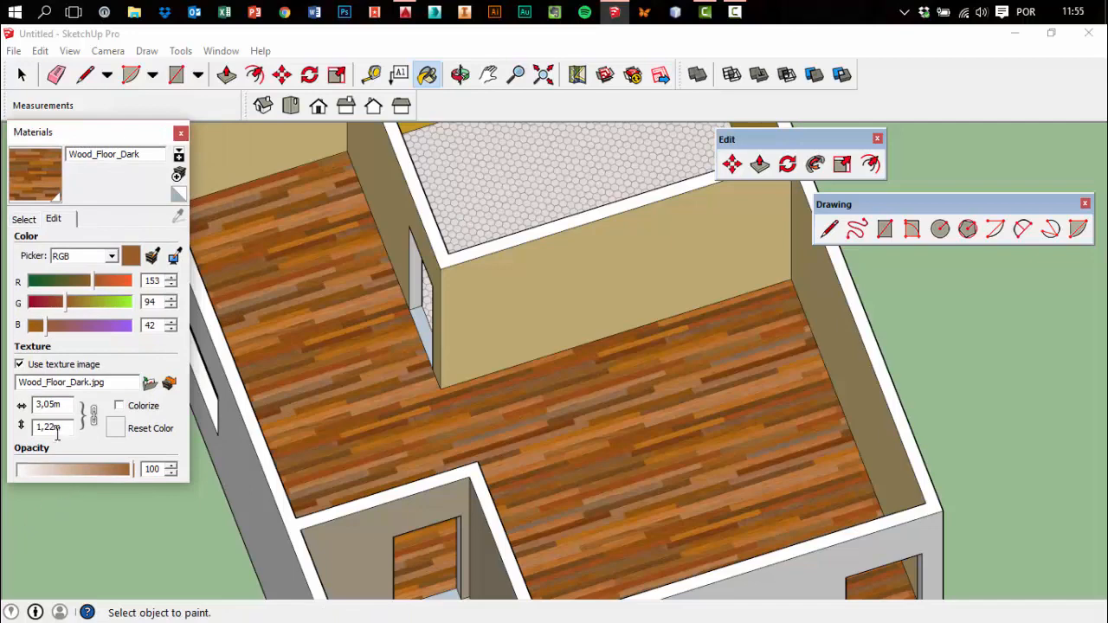
{"action": "key", "text": "ctrl+1"}
{"action": "left_click", "coordinate": [19, 406]}
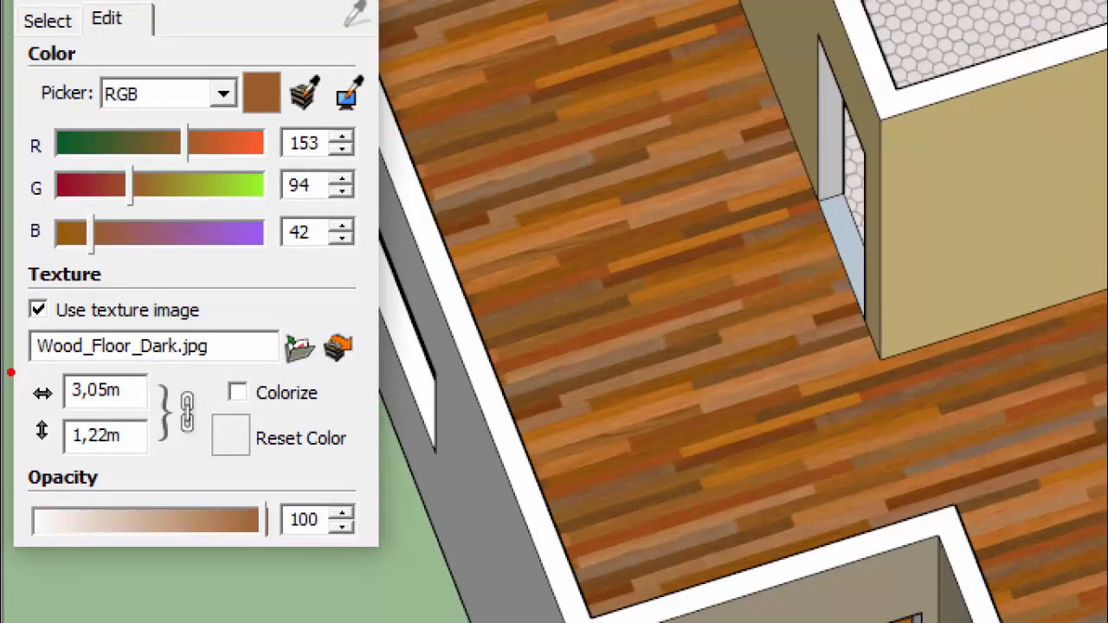
{"action": "mouse_move", "coordinate": [17, 65]}
{"action": "left_mouse_down", "text": "ctrl"}
{"action": "mouse_move", "coordinate": [383, 267]}
{"action": "mouse_move", "coordinate": [418, 272]}
{"action": "left_mouse_up", "text": "ctrl"}
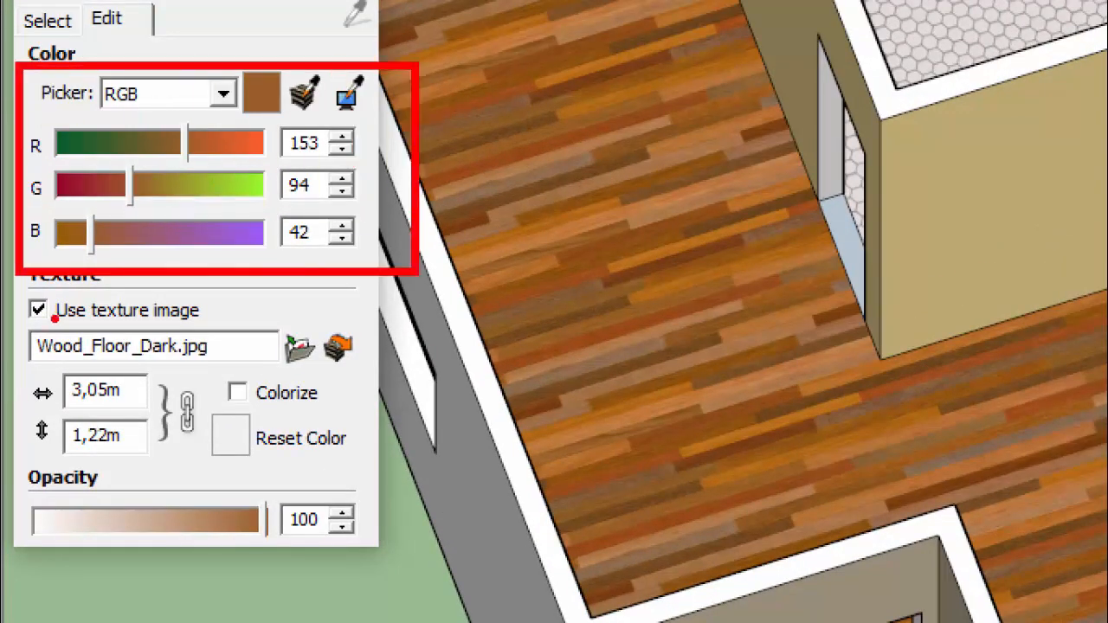
{"action": "left_click_drag", "start_coordinate": [7, 274], "coordinate": [403, 368], "text": "ctrl"}
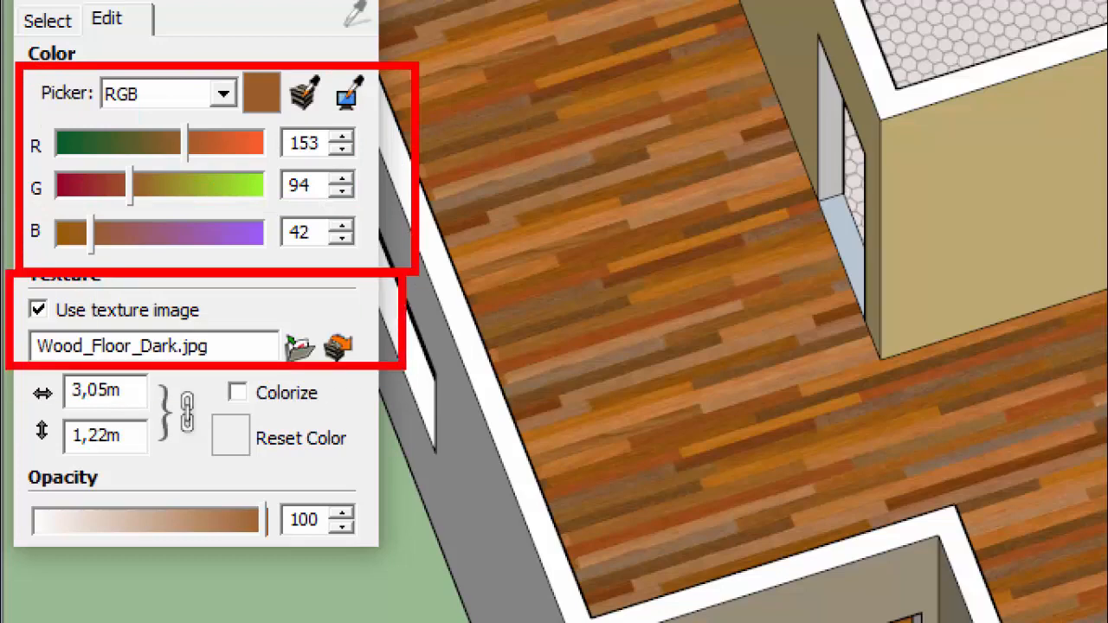
{"action": "mouse_move", "coordinate": [34, 330]}
{"action": "left_mouse_down"}
{"action": "mouse_move", "coordinate": [67, 319]}
{"action": "mouse_move", "coordinate": [152, 350]}
{"action": "mouse_move", "coordinate": [263, 330]}
{"action": "left_mouse_up"}
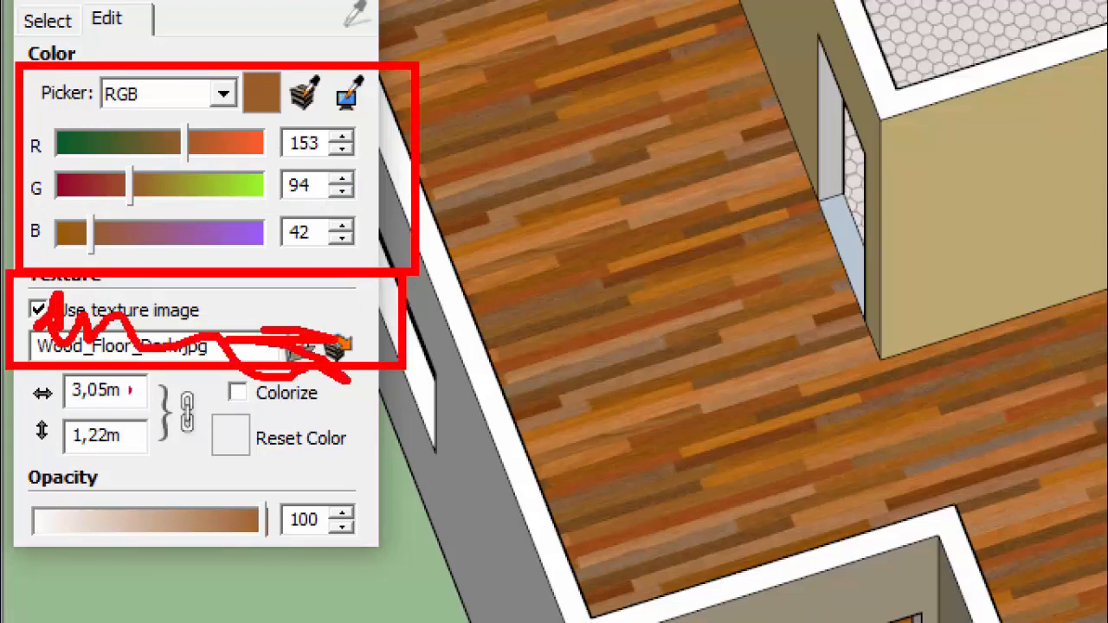
{"action": "left_click_drag", "start_coordinate": [19, 373], "coordinate": [213, 474], "text": "ctrl"}
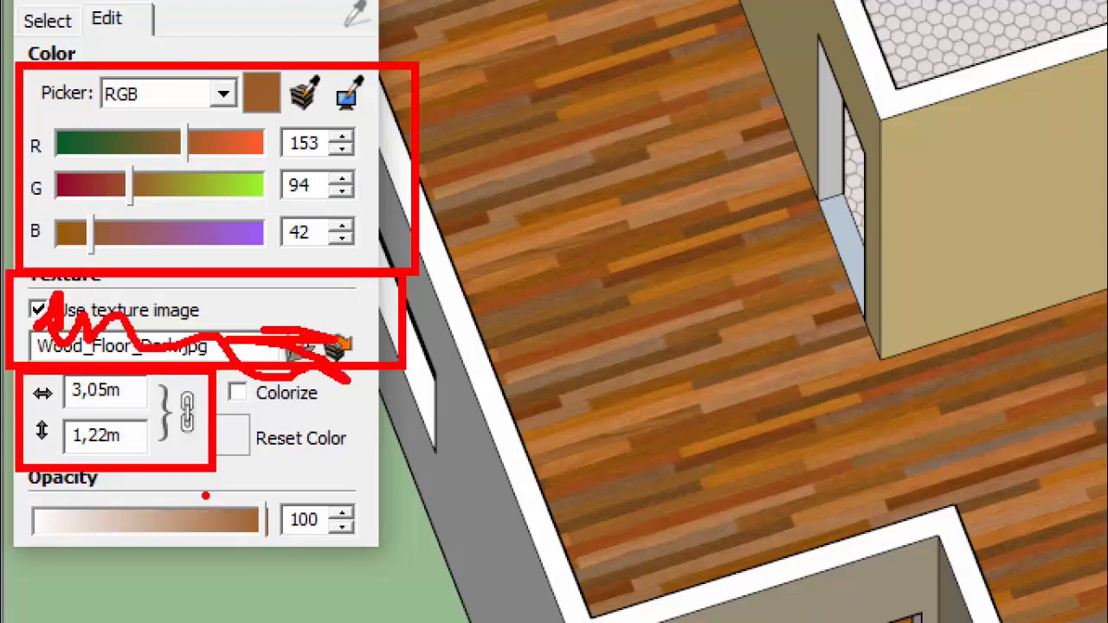
{"action": "key", "text": "Escape"}
Set the Wood_Floor_Dark texture width to 3 m and its red color value to 134
{"action": "double_click", "coordinate": [39, 407]}
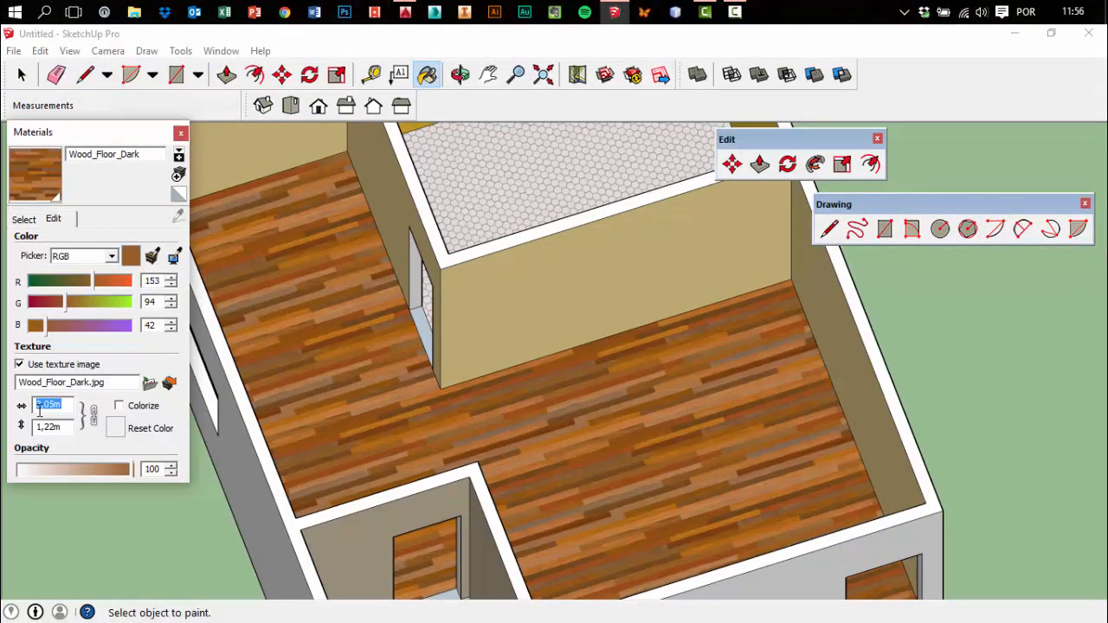
{"action": "type", "text": "2"}
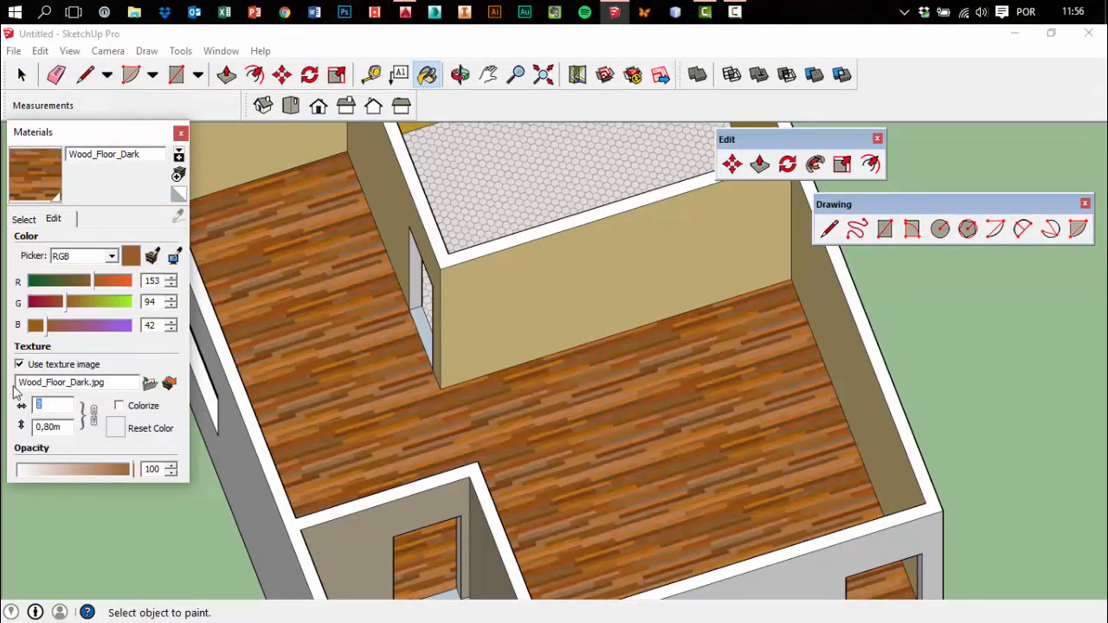
{"action": "type", "text": "5"}
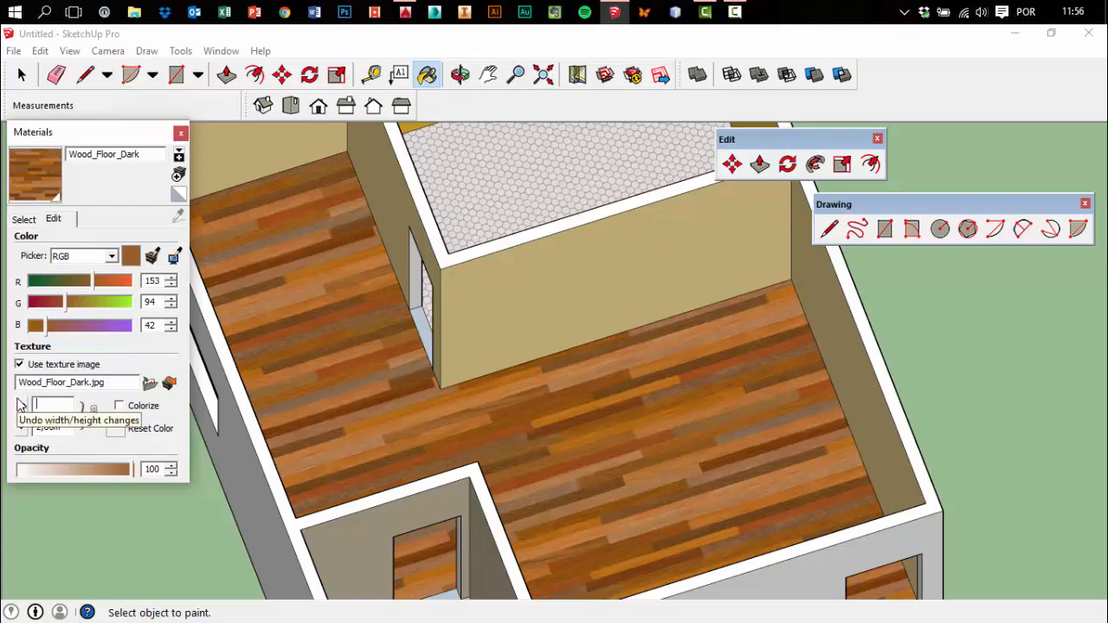
{"action": "type", "text": "3"}
{"action": "key", "text": "Return"}
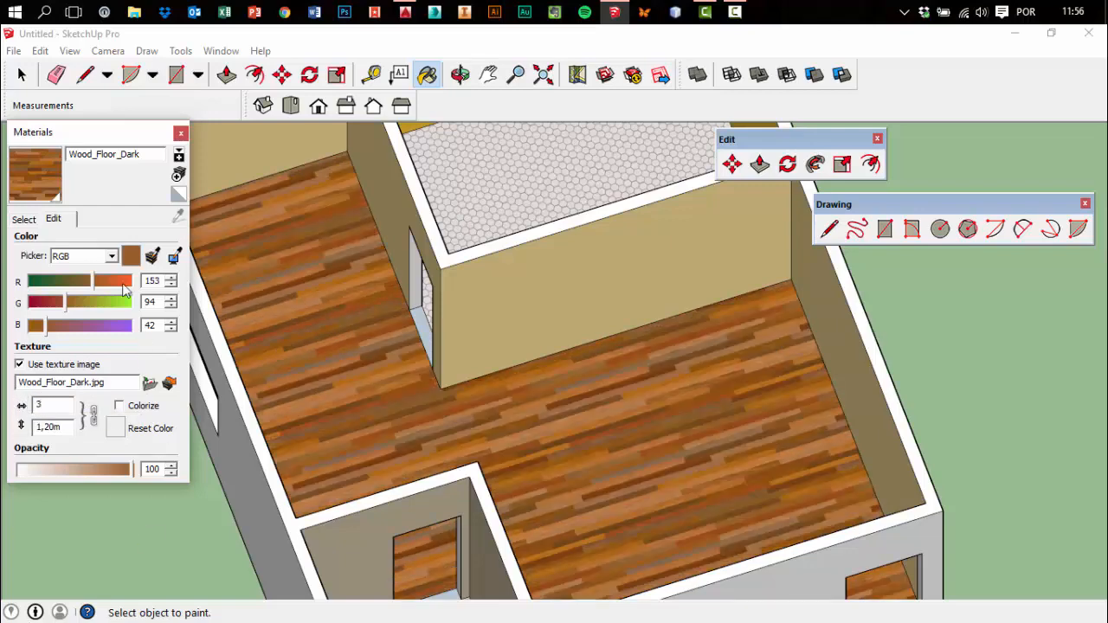
{"action": "left_click_drag", "start_coordinate": [90, 284], "coordinate": [85, 284]}
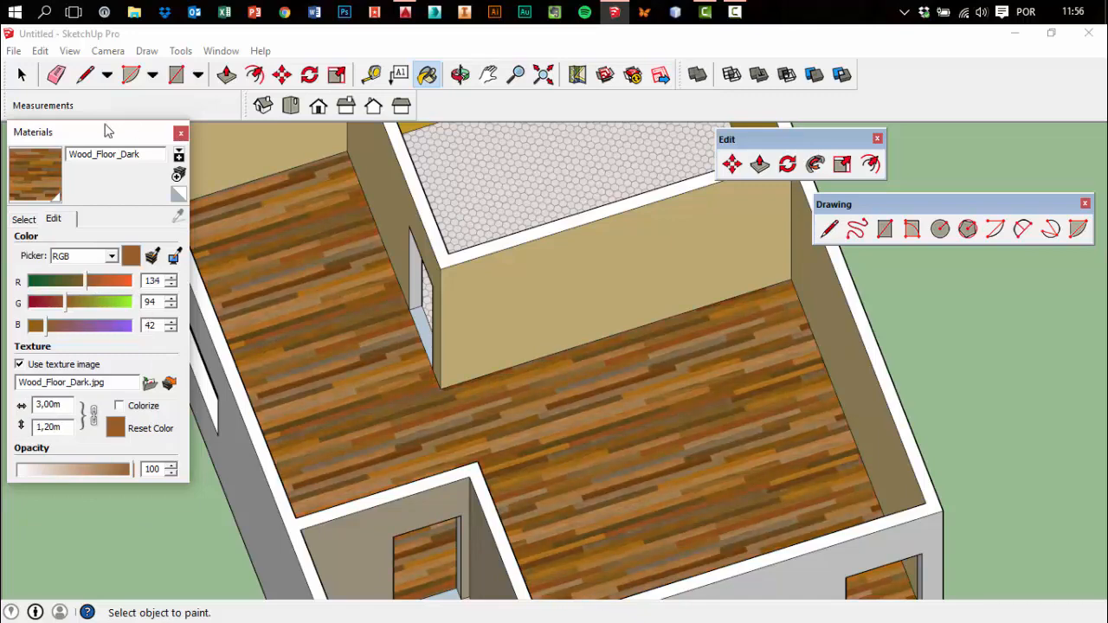
{"action": "key", "text": "ctrl"}
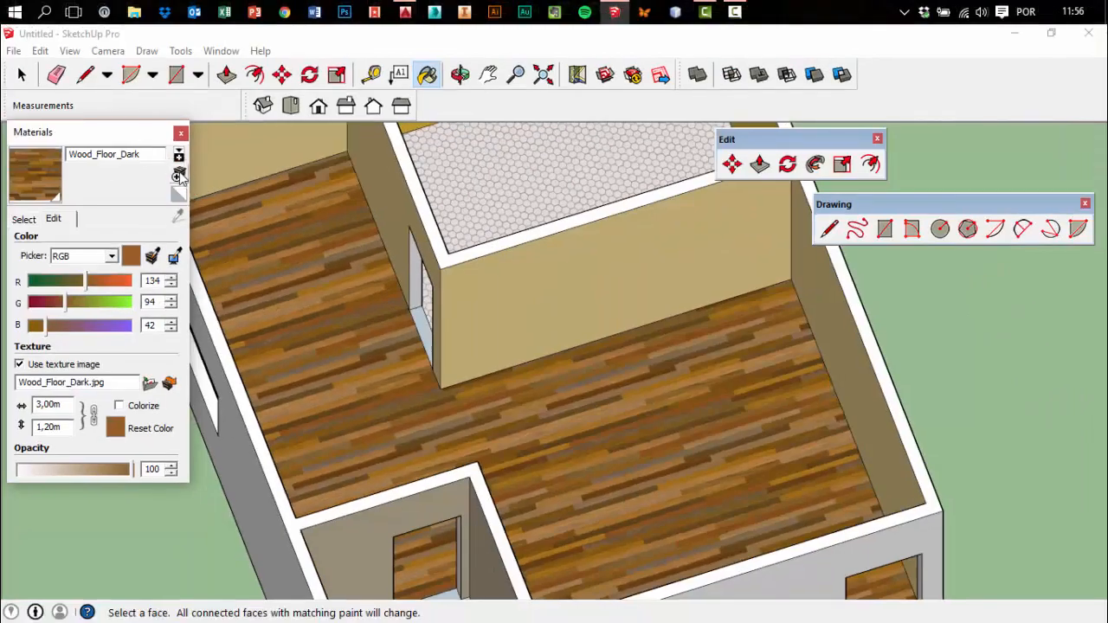
Create a new material from the edited wood floor, name it with a first name, and show the In Model materials
{"action": "left_click", "coordinate": [178, 175]}
{"action": "type", "text": "Lu"}
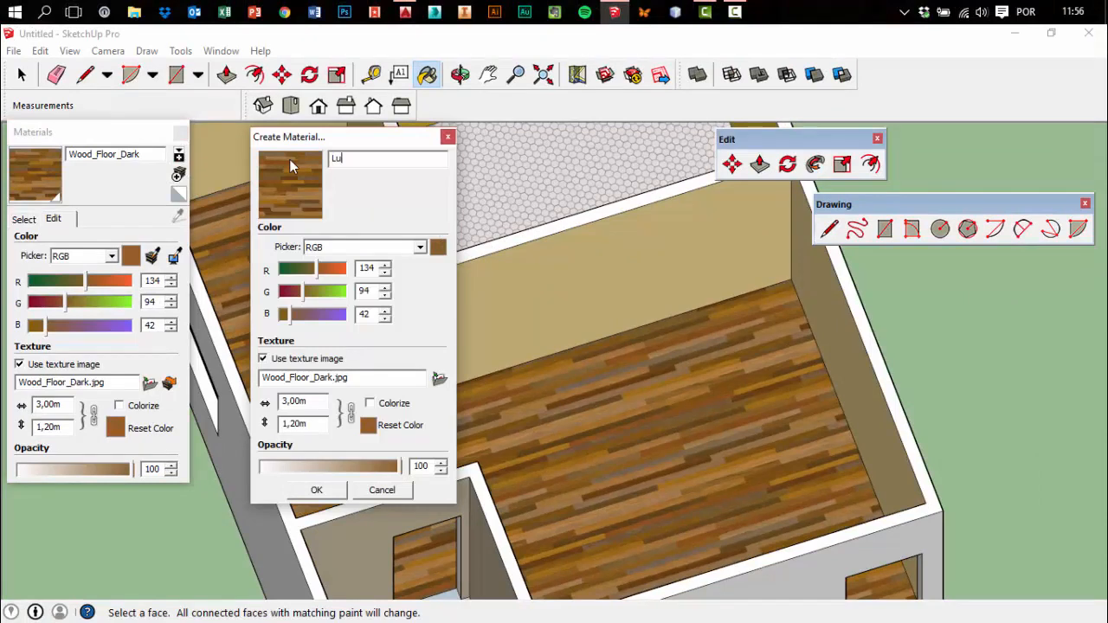
{"action": "type", "text": "is"}
{"action": "left_click", "coordinate": [317, 490]}
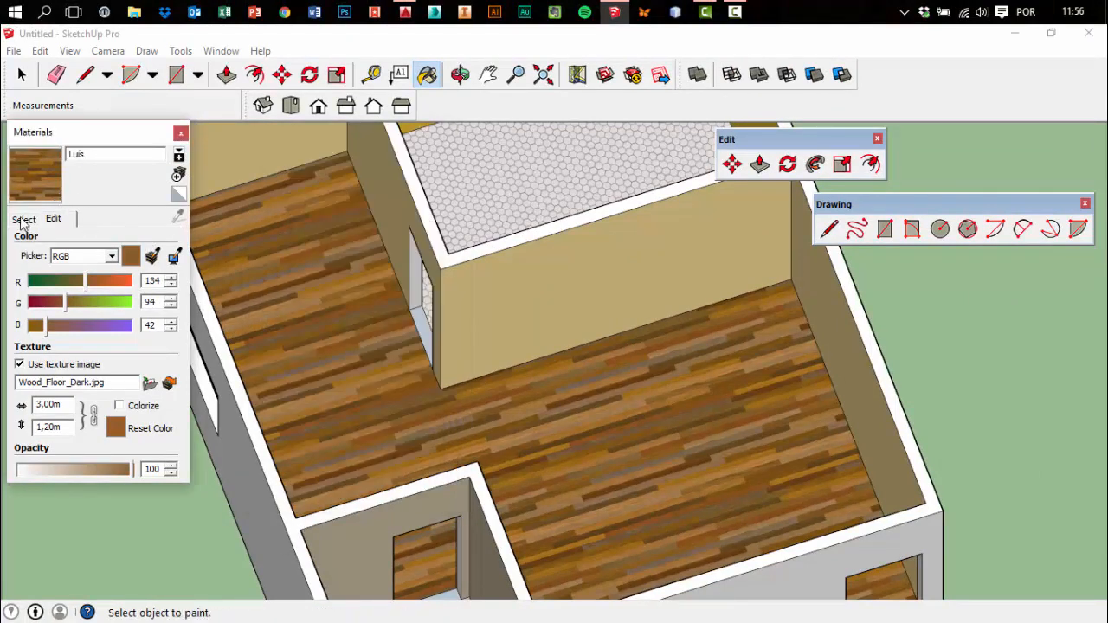
{"action": "left_click", "coordinate": [25, 219]}
{"action": "left_click", "coordinate": [139, 240]}
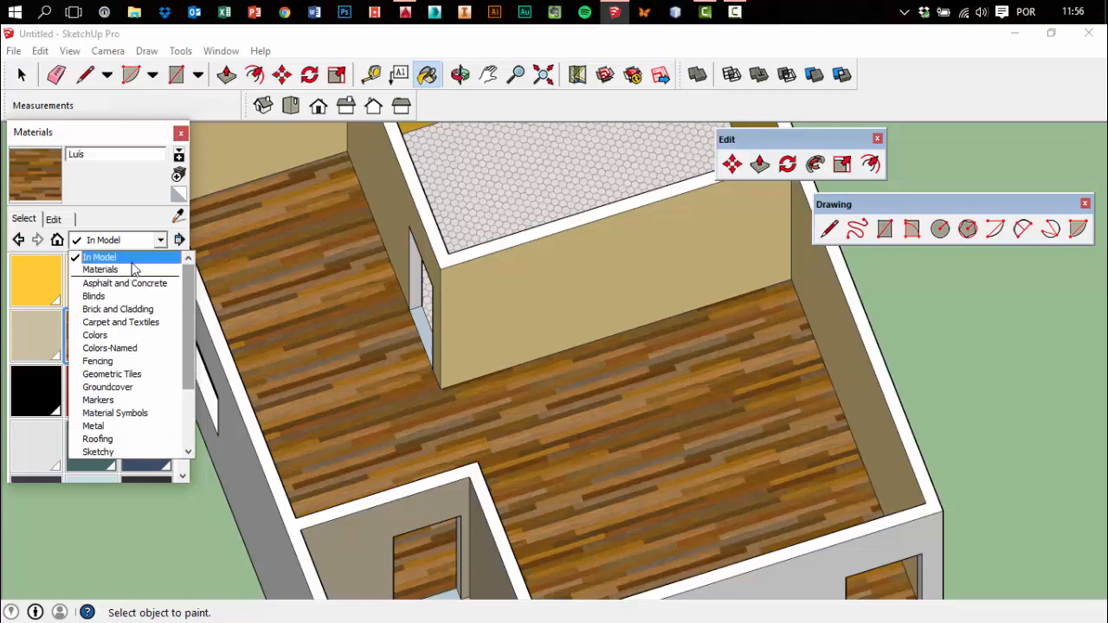
{"action": "left_click", "coordinate": [119, 326]}
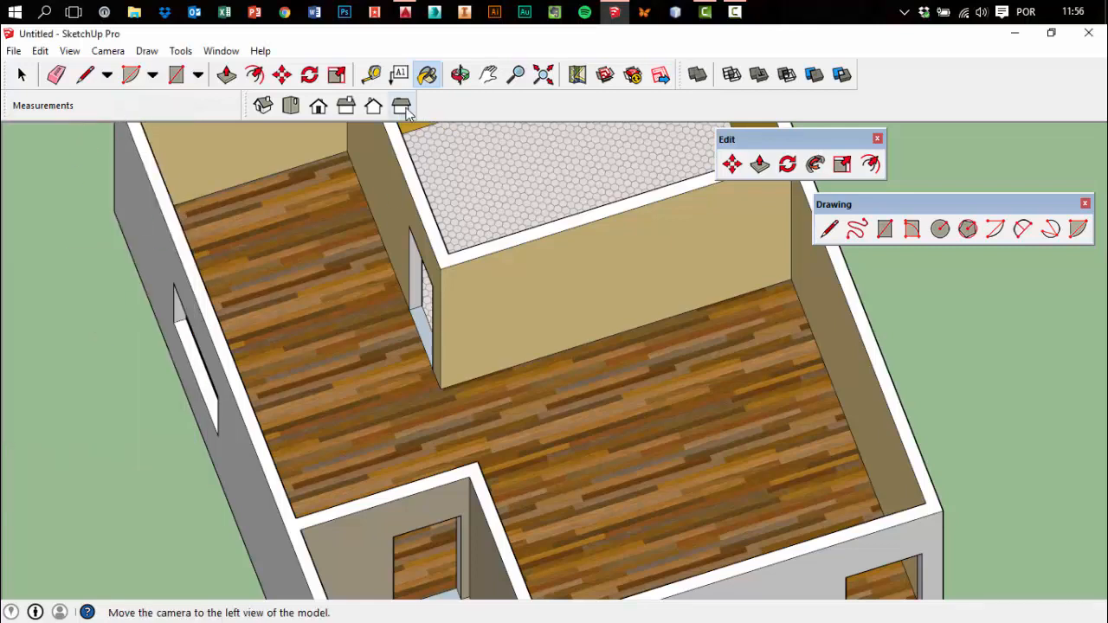
{"action": "left_click", "coordinate": [427, 76]}
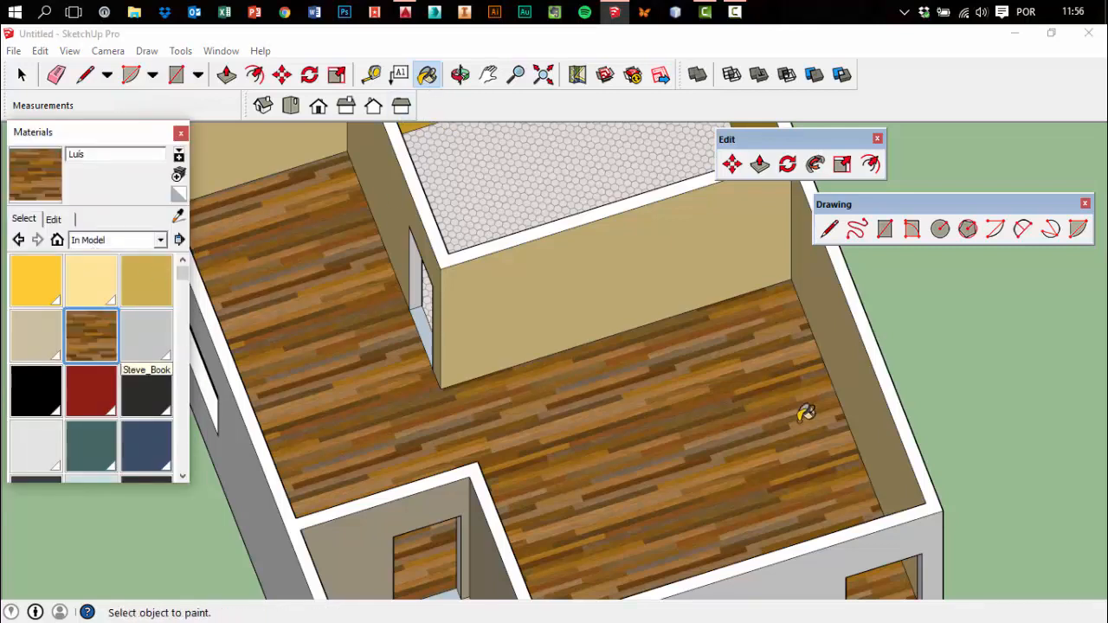
Paint the exterior face of the wall with the window with Stone_Coursed_Rough from the Stone collection
{"action": "scroll", "coordinate": [779, 433], "scroll_direction": "down", "scroll_amount": 3}
{"action": "middle_click_drag", "start_coordinate": [759, 447], "coordinate": [806, 433]}
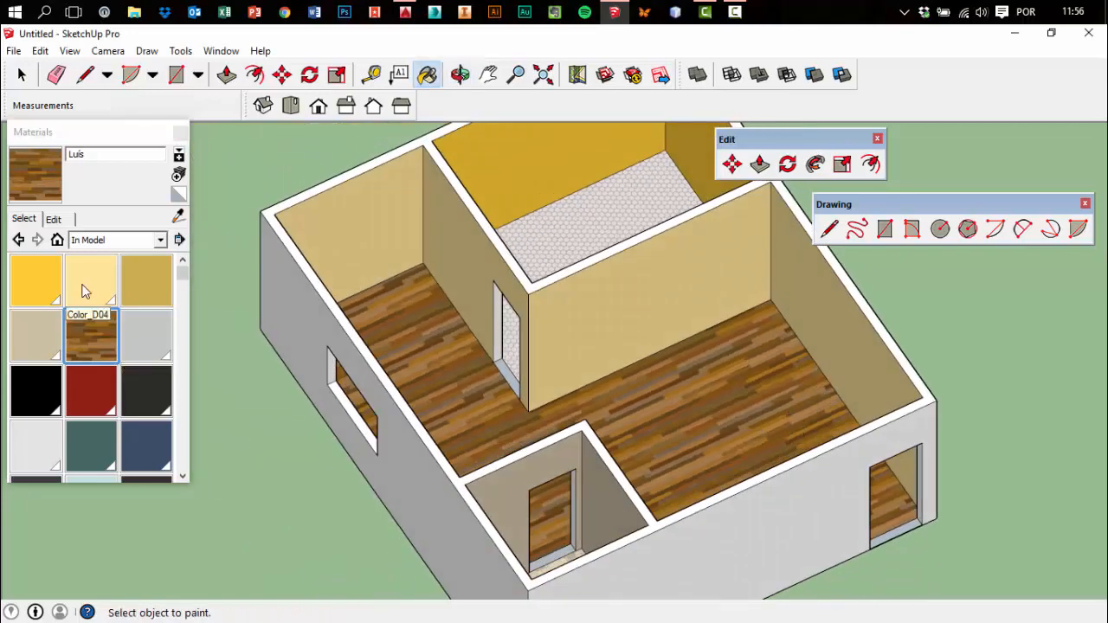
{"action": "left_click", "coordinate": [160, 240]}
{"action": "scroll", "coordinate": [173, 380], "scroll_direction": "down", "scroll_amount": 3}
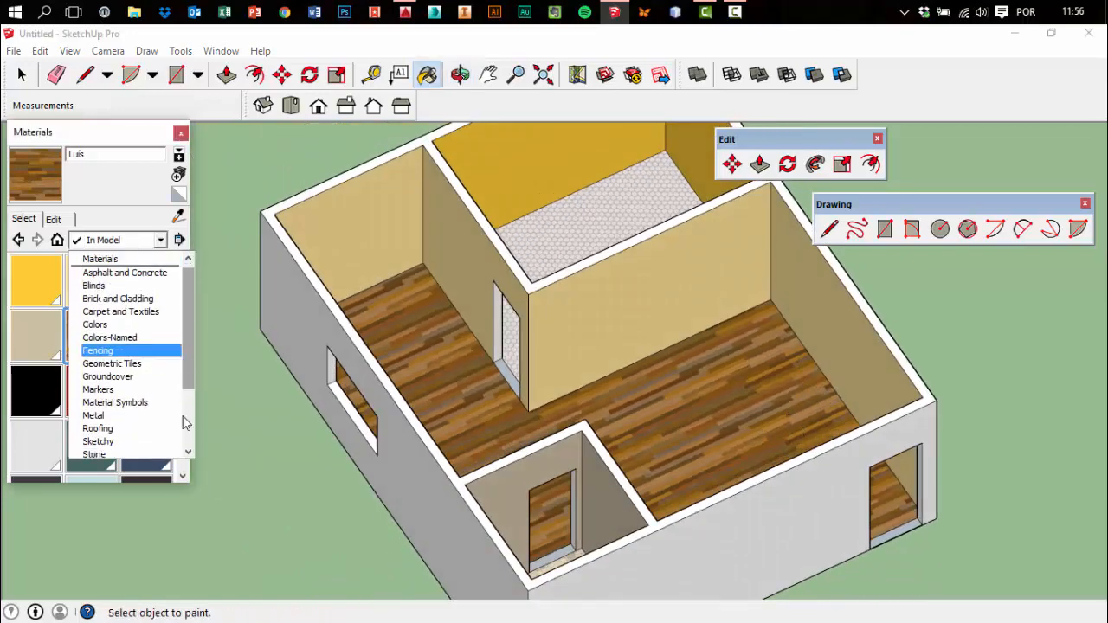
{"action": "left_click", "coordinate": [132, 376]}
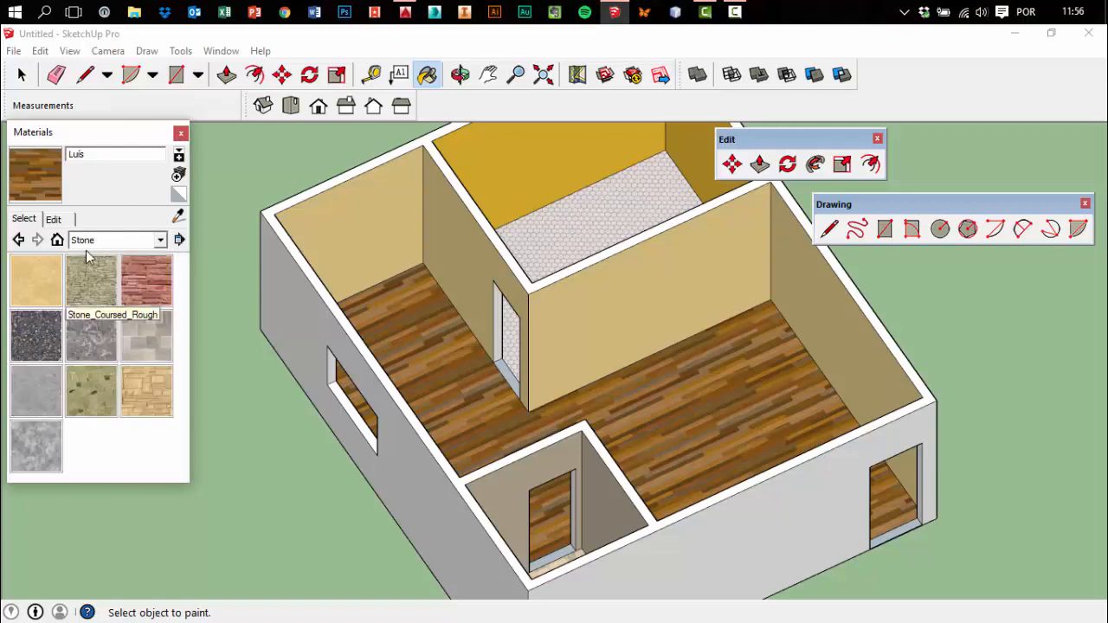
{"action": "left_click", "coordinate": [111, 300]}
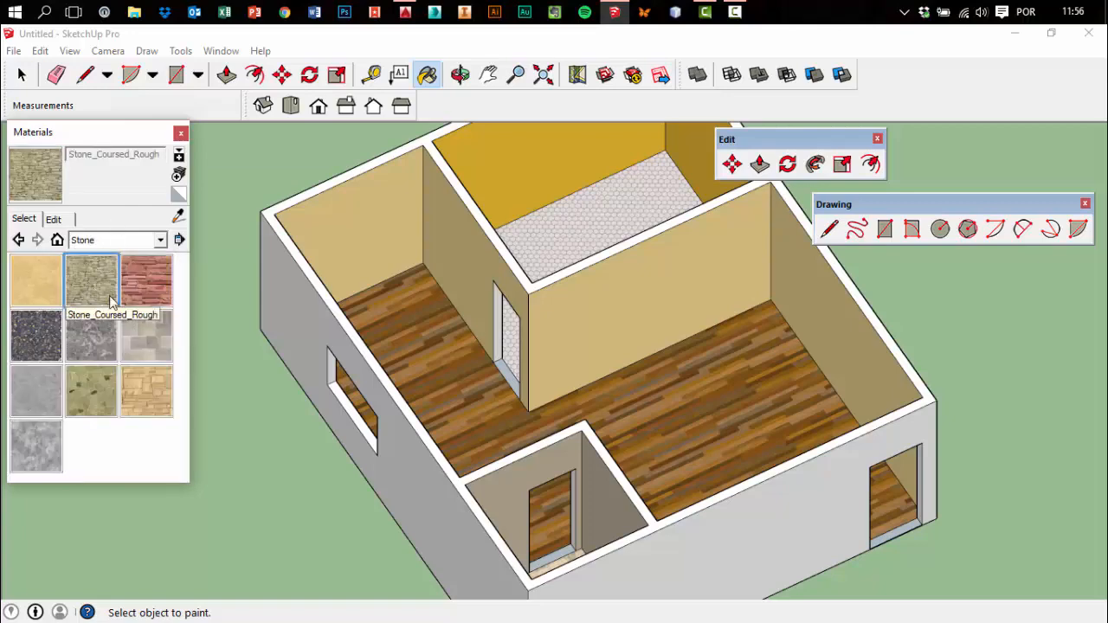
{"action": "left_click", "coordinate": [324, 323]}
Paint the remaining exterior wall faces with Stone_Coursed_Rough
{"action": "scroll", "coordinate": [323, 342], "scroll_direction": "down", "scroll_amount": 3}
{"action": "middle_click_drag", "start_coordinate": [588, 458], "coordinate": [459, 424]}
{"action": "left_click", "coordinate": [458, 425]}
{"action": "middle_click_drag", "start_coordinate": [708, 430], "coordinate": [463, 392]}
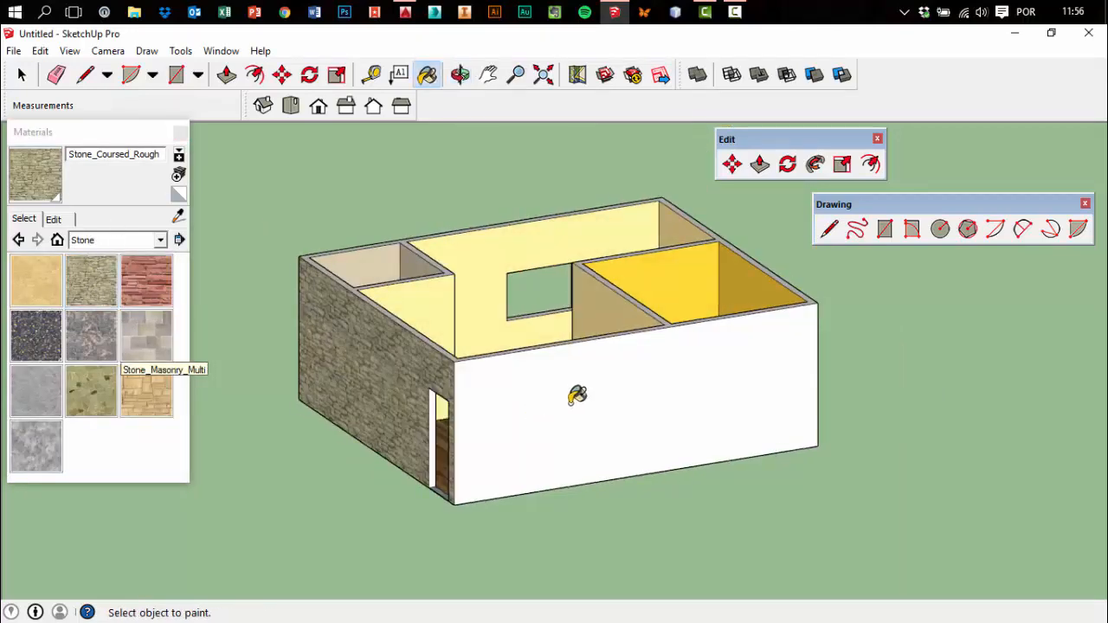
{"action": "left_click", "coordinate": [579, 395]}
{"action": "mouse_move", "coordinate": [771, 413]}
{"action": "middle_mouse_down"}
{"action": "mouse_move", "coordinate": [673, 423]}
{"action": "mouse_move", "coordinate": [597, 374]}
{"action": "middle_mouse_up"}
{"action": "left_click", "coordinate": [670, 428]}
{"action": "mouse_move", "coordinate": [669, 428]}
{"action": "middle_mouse_down"}
{"action": "mouse_move", "coordinate": [505, 492]}
{"action": "mouse_move", "coordinate": [709, 445]}
{"action": "mouse_move", "coordinate": [485, 465]}
{"action": "mouse_move", "coordinate": [600, 487]}
{"action": "middle_mouse_up"}
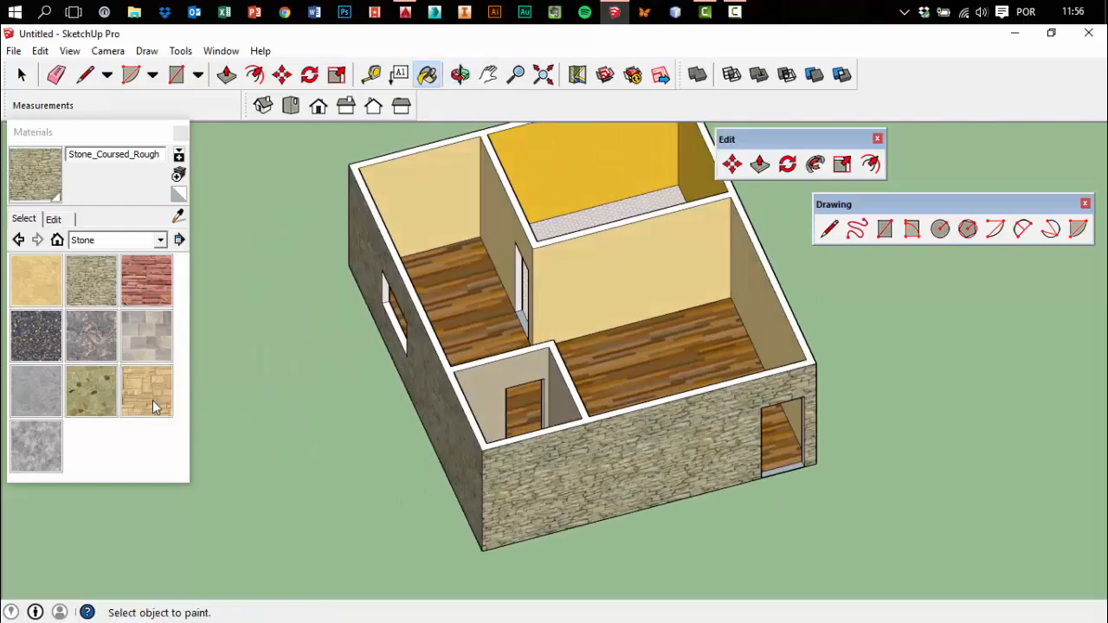
Paint the threshold of the doorway into the larger enclosed room with Stone_Masonry_Multi
{"action": "left_click", "coordinate": [146, 336]}
{"action": "scroll", "coordinate": [493, 289], "scroll_direction": "up", "scroll_amount": 3}
{"action": "scroll", "coordinate": [618, 357], "scroll_direction": "up", "scroll_amount": 4}
{"action": "left_click", "coordinate": [604, 361]}
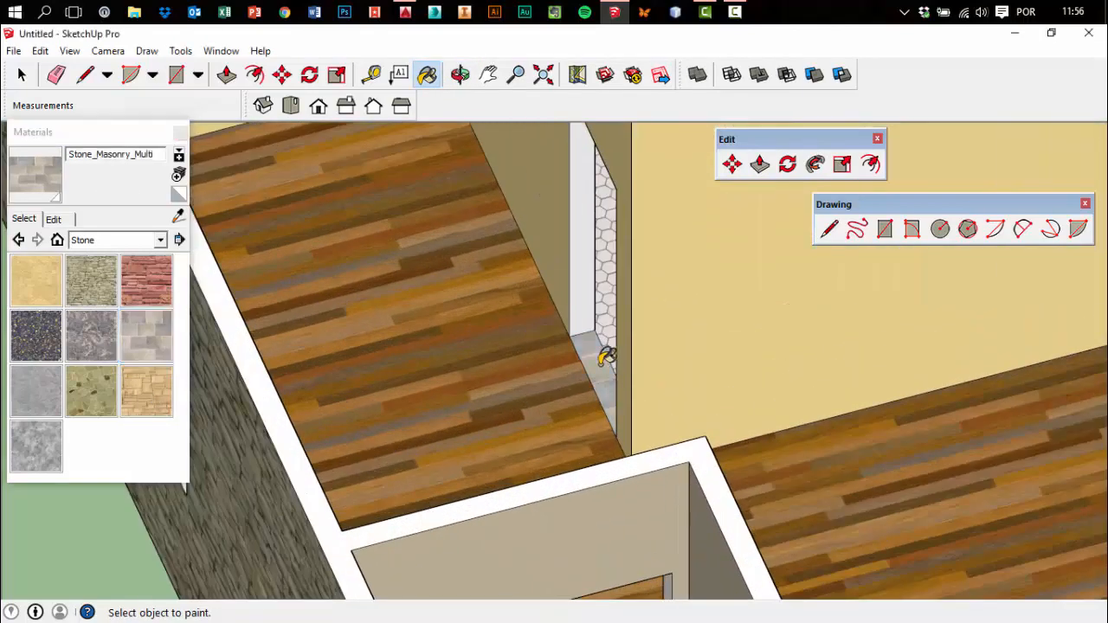
{"action": "scroll", "coordinate": [561, 269], "scroll_direction": "down", "scroll_amount": 4}
{"action": "middle_click_drag", "start_coordinate": [608, 422], "coordinate": [591, 519]}
{"action": "scroll", "coordinate": [595, 517], "scroll_direction": "up", "scroll_amount": 4}
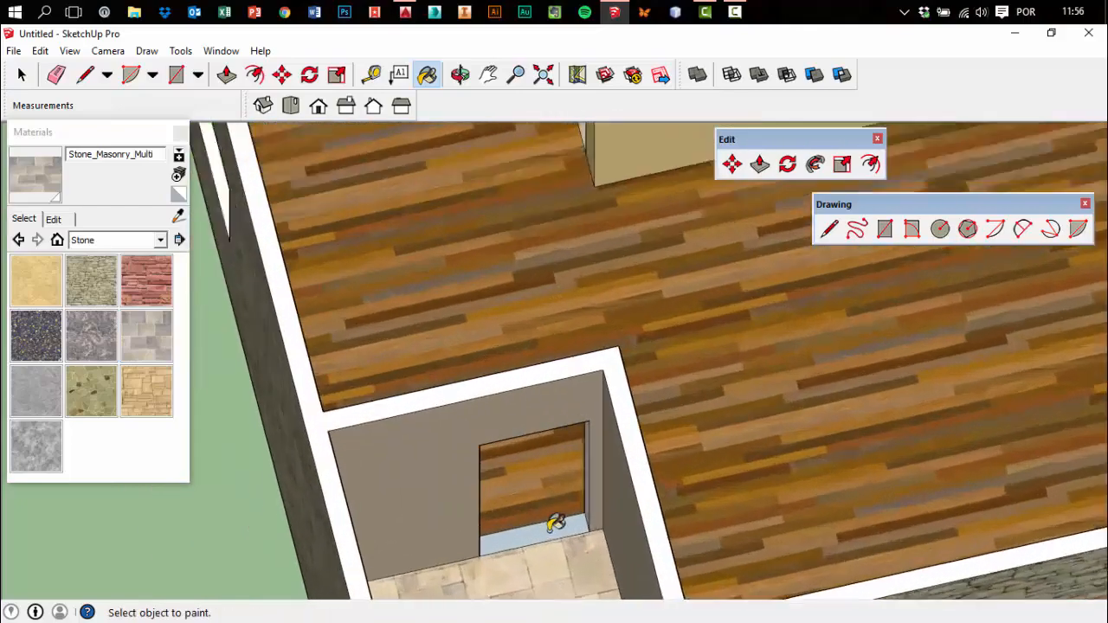
Paint the threshold of the exterior doorway with Stone_Masonry_Multi
{"action": "scroll", "coordinate": [643, 380], "scroll_direction": "down", "scroll_amount": 5}
{"action": "middle_click_drag", "start_coordinate": [643, 381], "coordinate": [500, 351]}
{"action": "scroll", "coordinate": [444, 294], "scroll_direction": "down", "scroll_amount": 6}
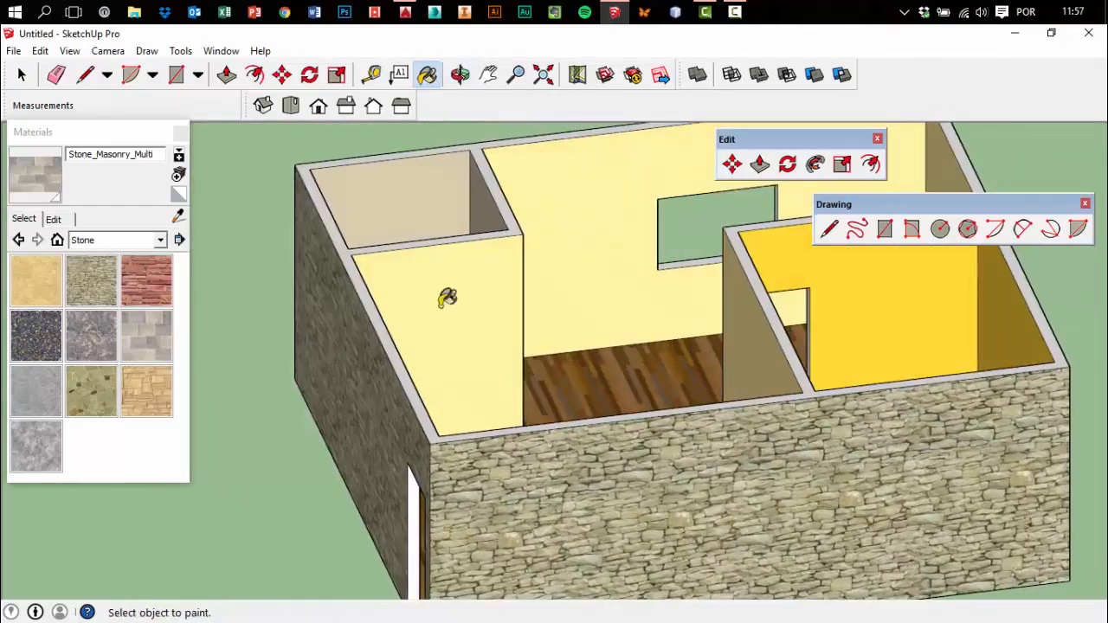
{"action": "middle_click_drag", "start_coordinate": [425, 514], "coordinate": [549, 583]}
{"action": "scroll", "coordinate": [468, 582], "scroll_direction": "up", "scroll_amount": 3}
{"action": "scroll", "coordinate": [489, 581], "scroll_direction": "up", "scroll_amount": 5}
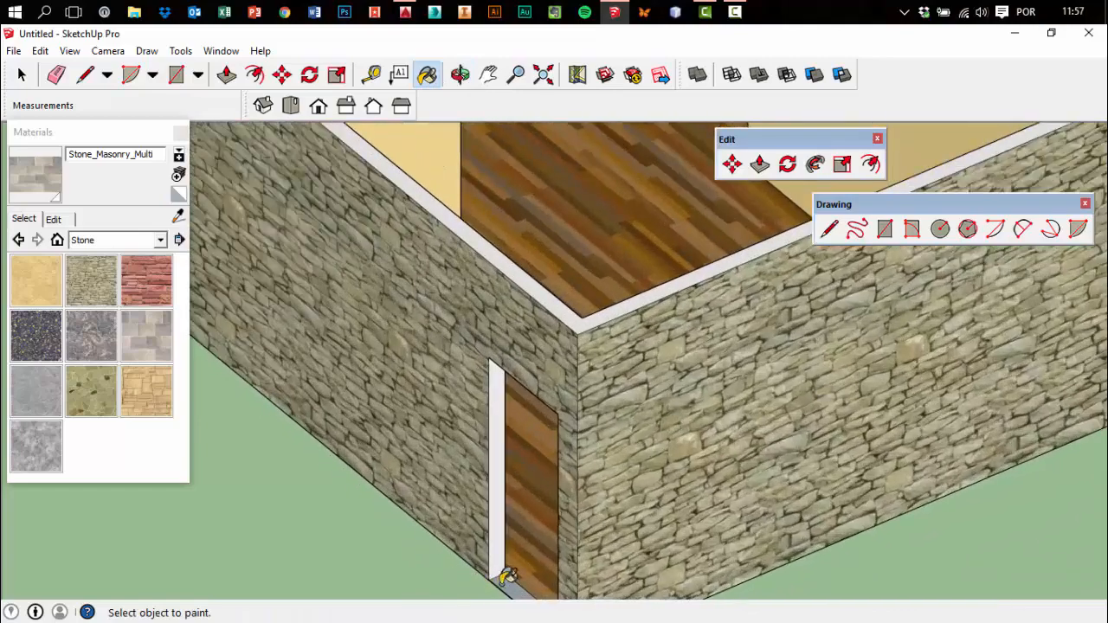
{"action": "left_click", "coordinate": [499, 587]}
{"action": "scroll", "coordinate": [485, 286], "scroll_direction": "down", "scroll_amount": 5}
{"action": "middle_click_drag", "start_coordinate": [487, 286], "coordinate": [571, 344]}
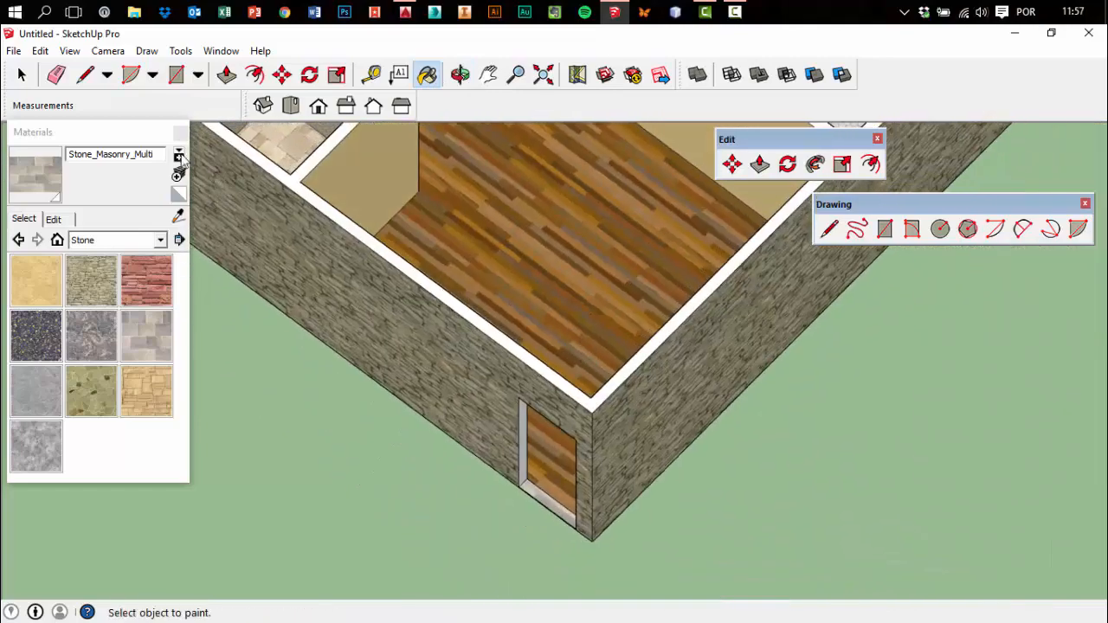
Close the Materials window and frame the whole painted model in view
{"action": "left_click", "coordinate": [179, 132]}
{"action": "scroll", "coordinate": [643, 364], "scroll_direction": "down", "scroll_amount": 4}
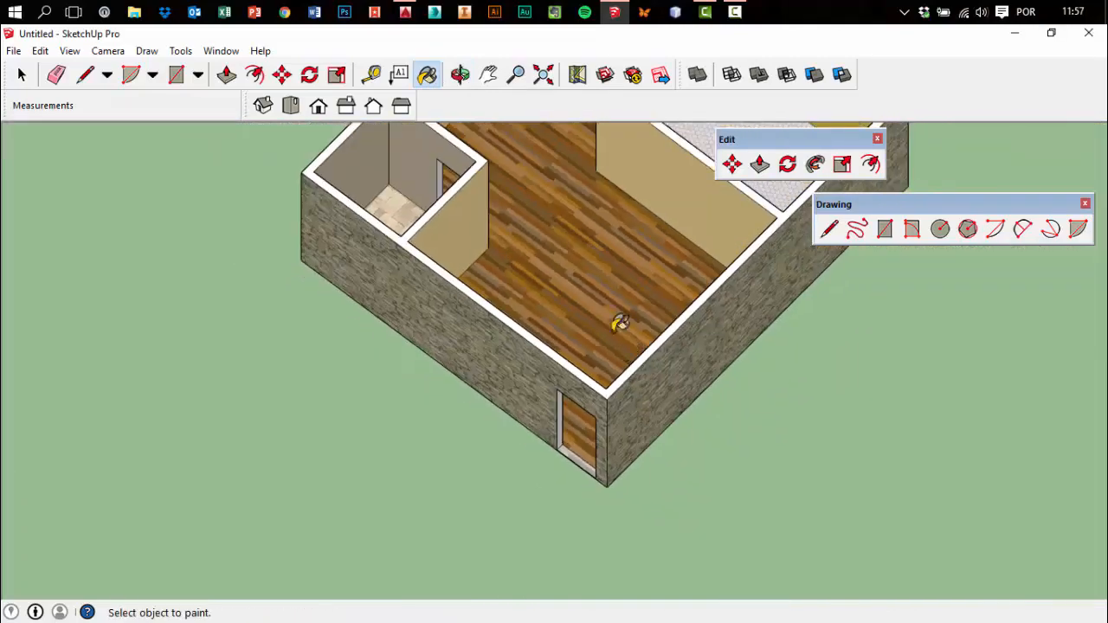
{"action": "left_click", "coordinate": [543, 73]}
{"action": "mouse_move", "coordinate": [544, 129]}
{"action": "middle_mouse_down"}
{"action": "mouse_move", "coordinate": [649, 327]}
{"action": "mouse_move", "coordinate": [587, 396]}
{"action": "middle_mouse_up"}
{"action": "scroll", "coordinate": [587, 397], "scroll_direction": "up", "scroll_amount": 3}
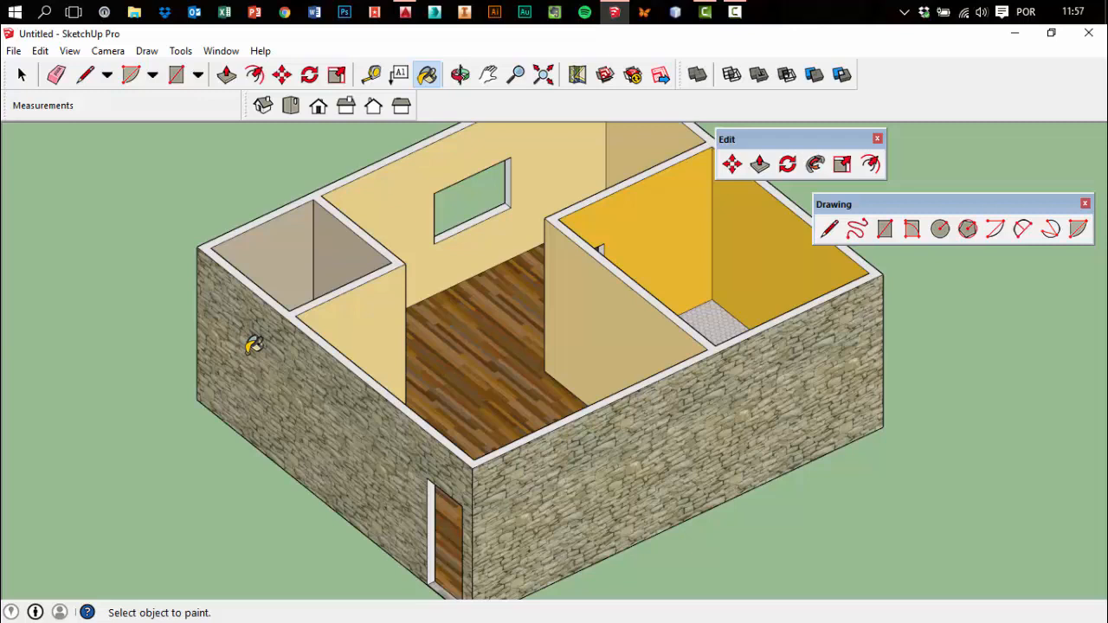
{"action": "left_click", "coordinate": [737, 13]}
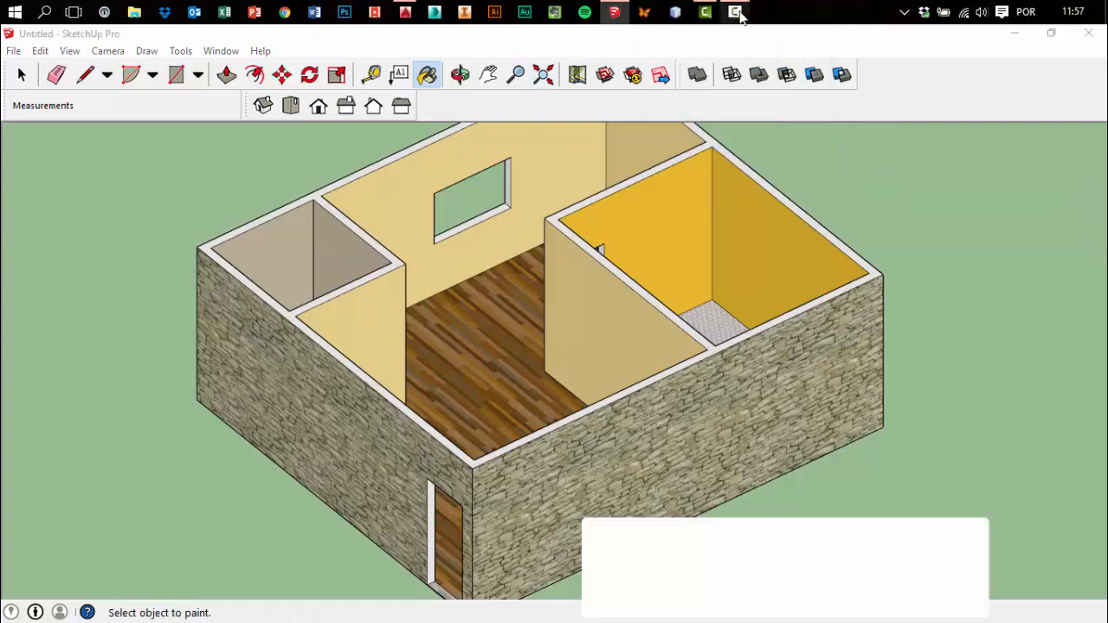
{"action": "left_click", "coordinate": [961, 570]}
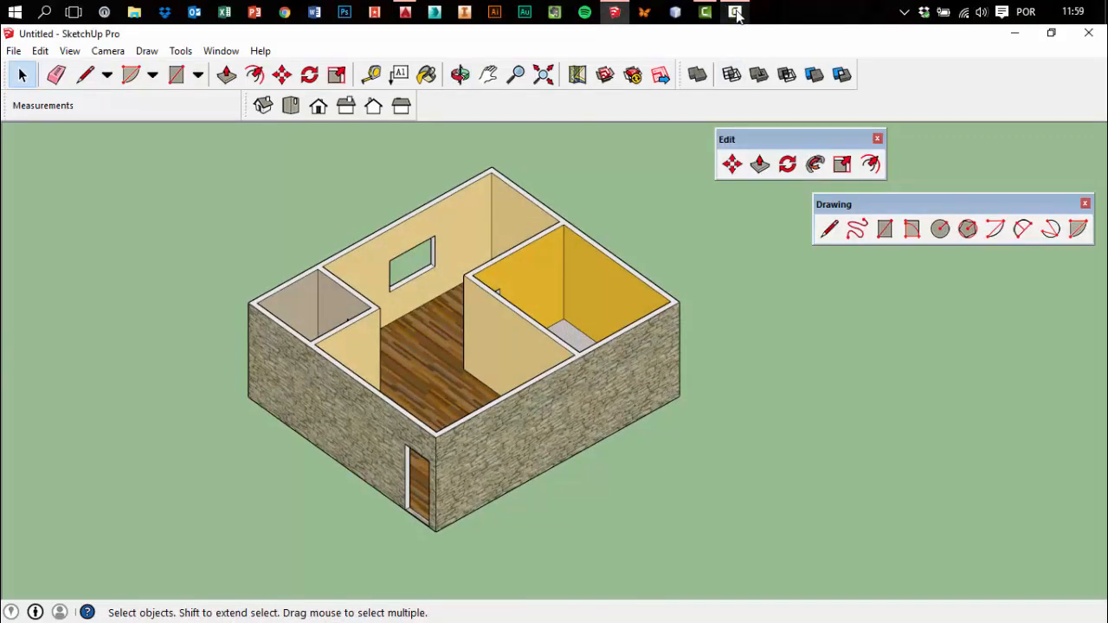
{"action": "left_click", "coordinate": [735, 12]}
{"action": "left_click", "coordinate": [847, 326]}
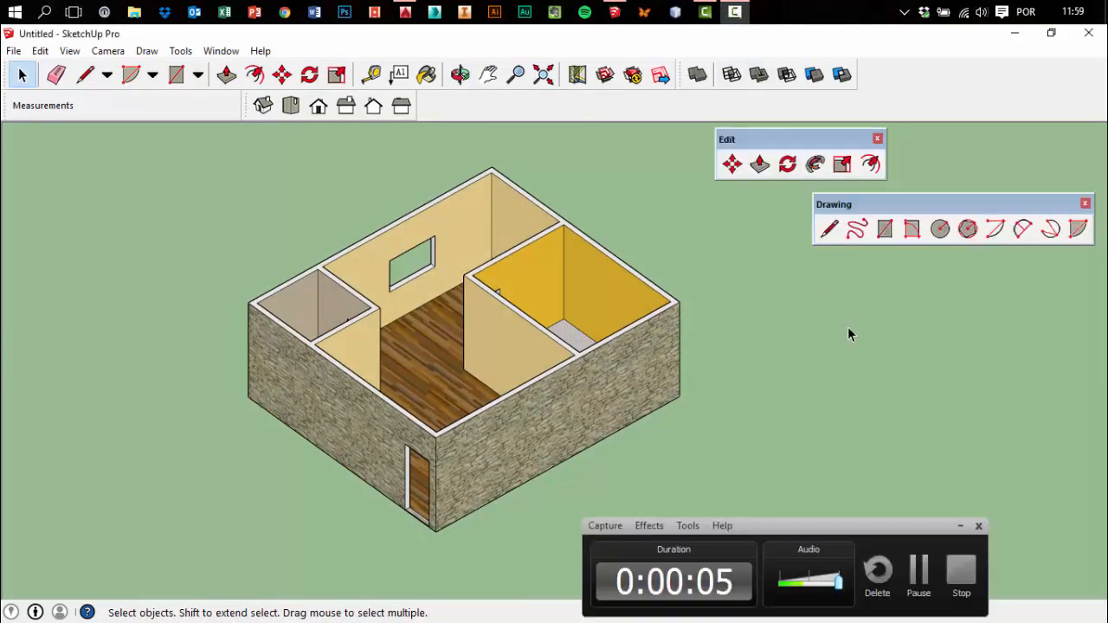
{"action": "left_click", "coordinate": [960, 526]}
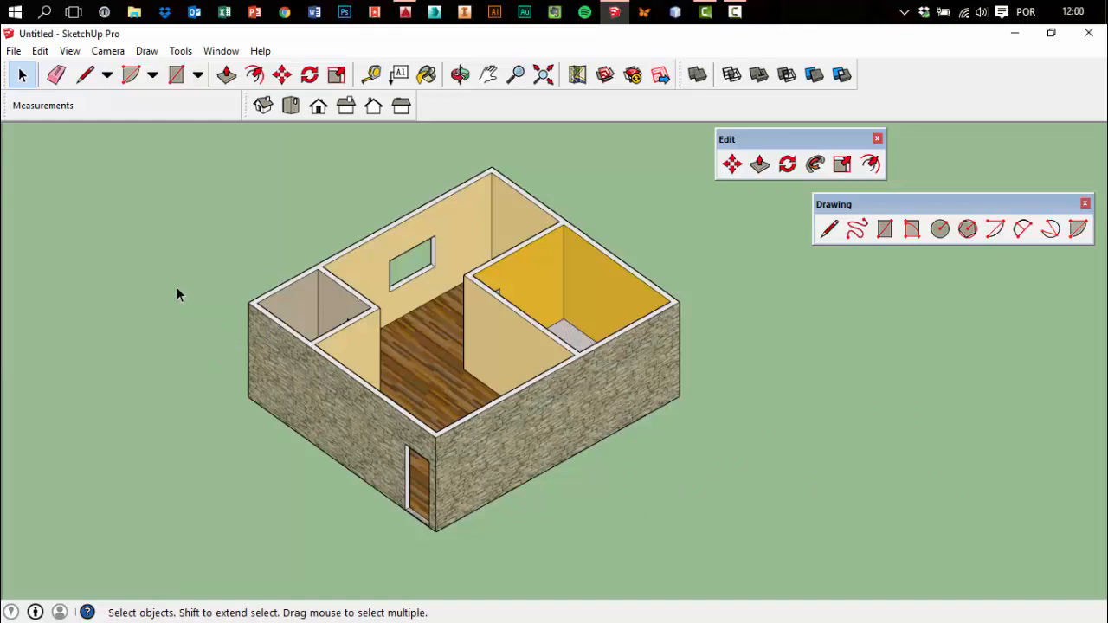
{"action": "middle_click_drag", "start_coordinate": [581, 339], "coordinate": [503, 353]}
{"action": "middle_click_drag", "start_coordinate": [694, 357], "coordinate": [746, 346]}
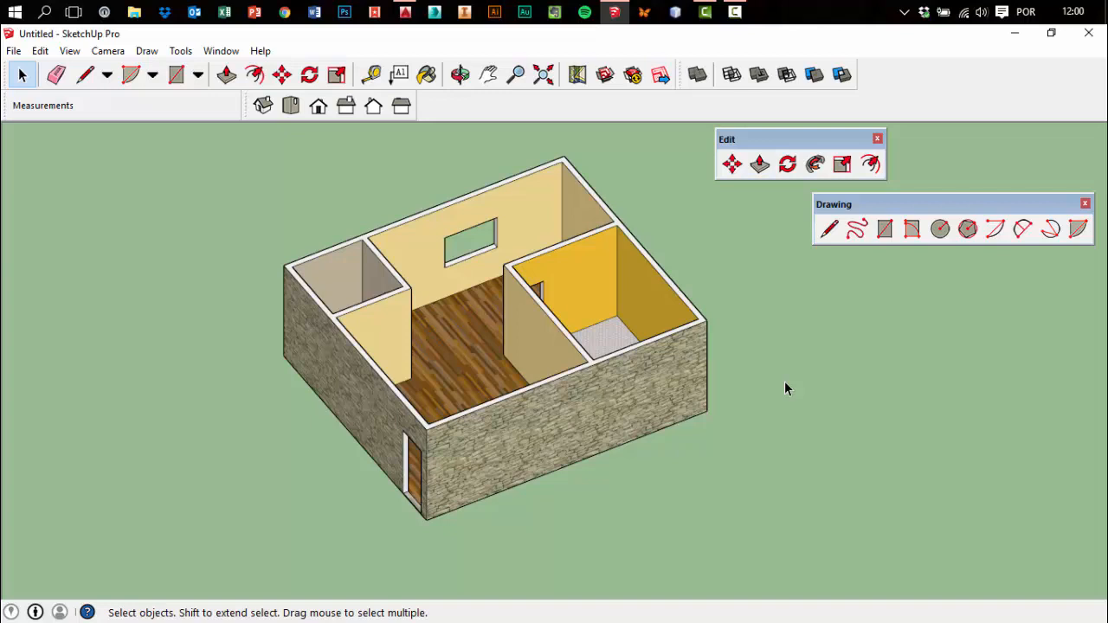
Open the 3D Warehouse for getting models
{"action": "left_click", "coordinate": [14, 50]}
{"action": "mouse_move", "coordinate": [112, 265]}
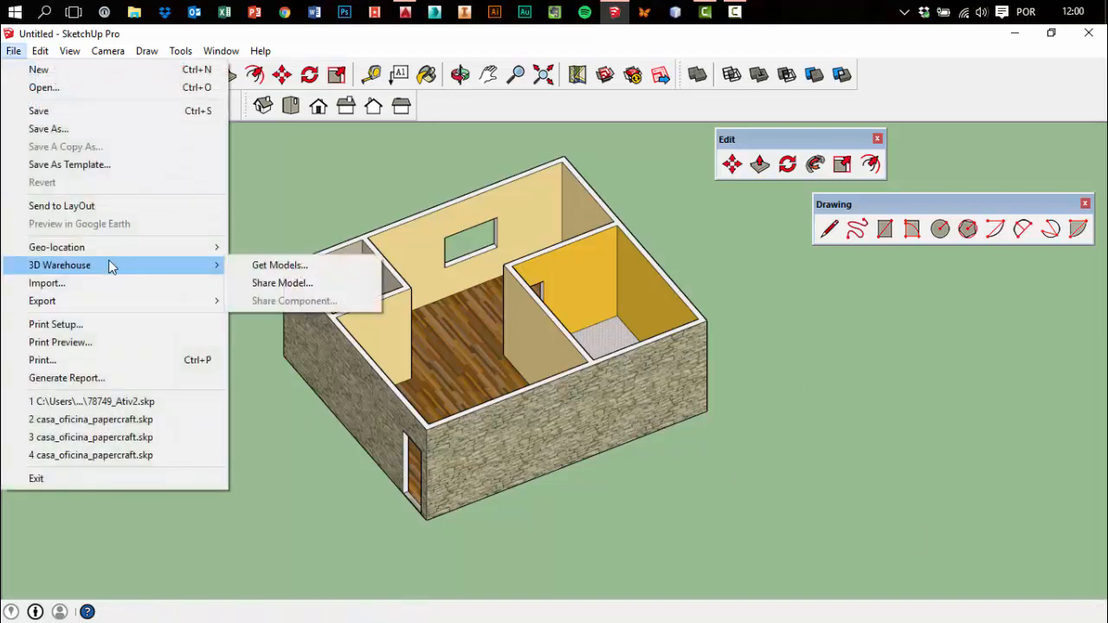
{"action": "key", "text": "ctrl+1"}
{"action": "left_click", "coordinate": [329, 258]}
{"action": "left_click_drag", "start_coordinate": [330, 274], "coordinate": [396, 217], "text": "ctrl+shift"}
{"action": "left_click_drag", "start_coordinate": [326, 238], "coordinate": [119, 214]}
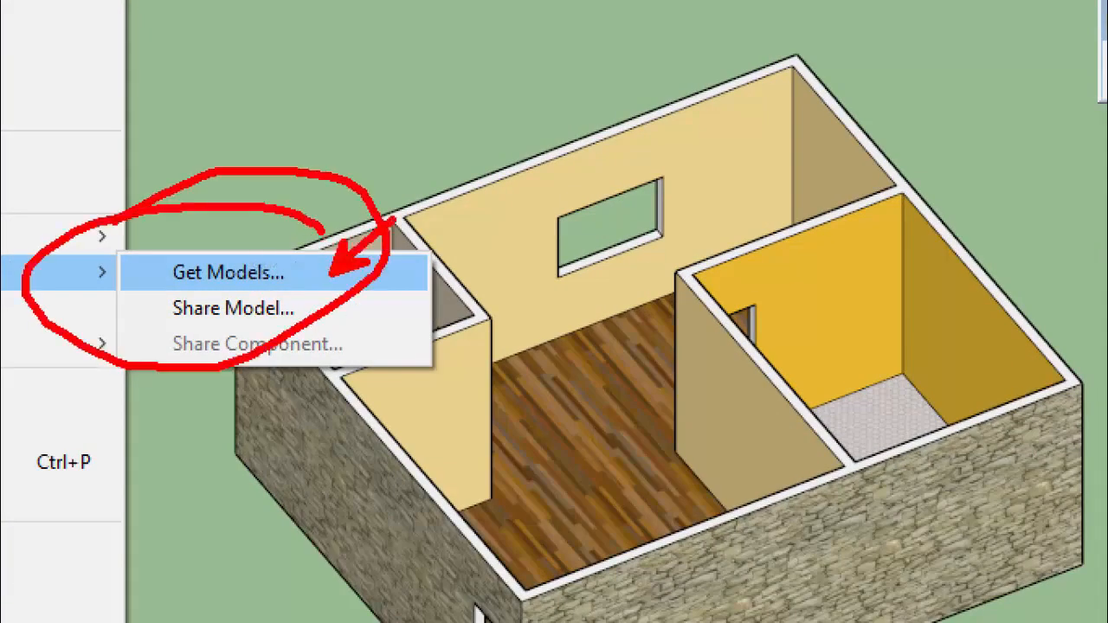
{"action": "key", "text": "Escape"}
{"action": "left_click", "coordinate": [287, 261]}
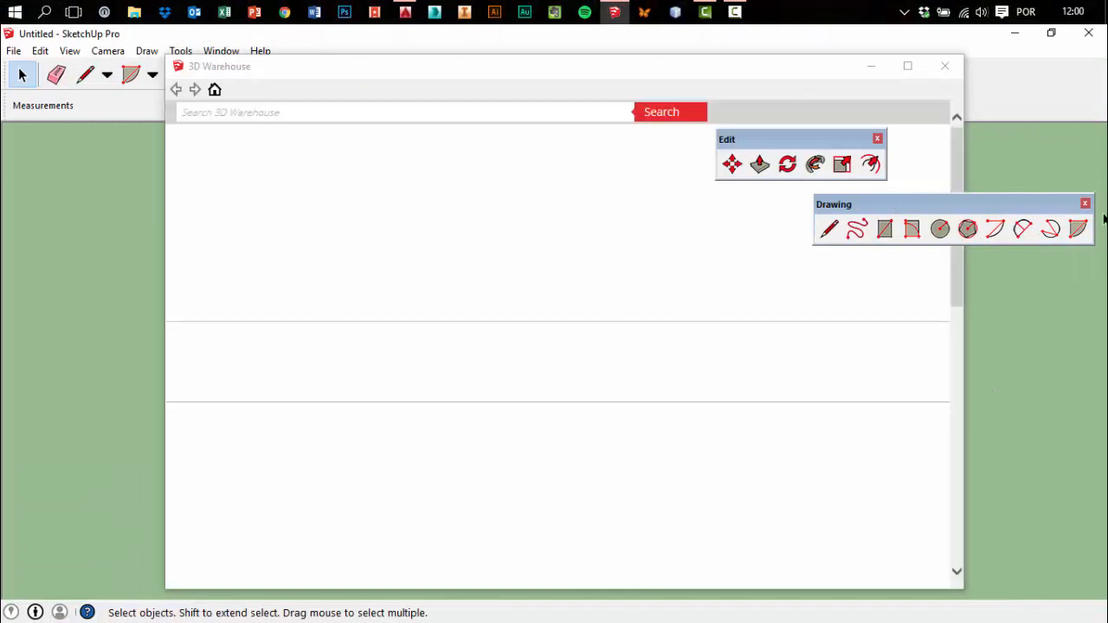
Dock the floating Drawing and Edit toolbars clear of the 3D Warehouse window
{"action": "left_click_drag", "start_coordinate": [1064, 204], "coordinate": [1064, 93]}
{"action": "left_click_drag", "start_coordinate": [835, 140], "coordinate": [20, 260]}
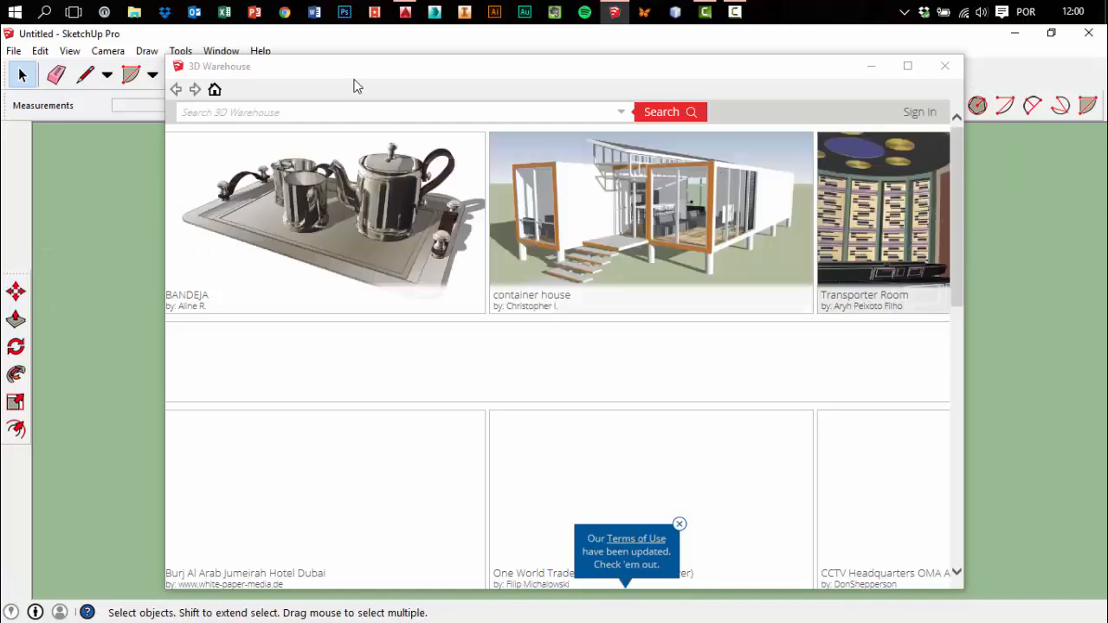
Maximize the 3D Warehouse window and look through its featured models, the featured catalogs and the rest of the home page
{"action": "left_click_drag", "start_coordinate": [391, 65], "coordinate": [350, 89]}
{"action": "left_click", "coordinate": [868, 88]}
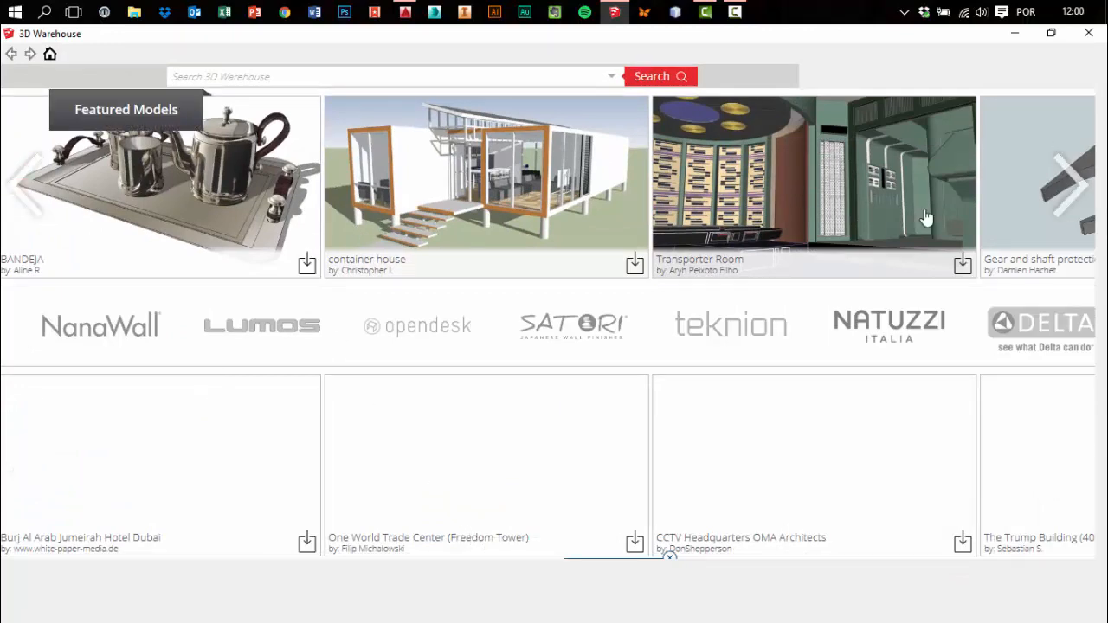
{"action": "left_click", "coordinate": [1069, 194]}
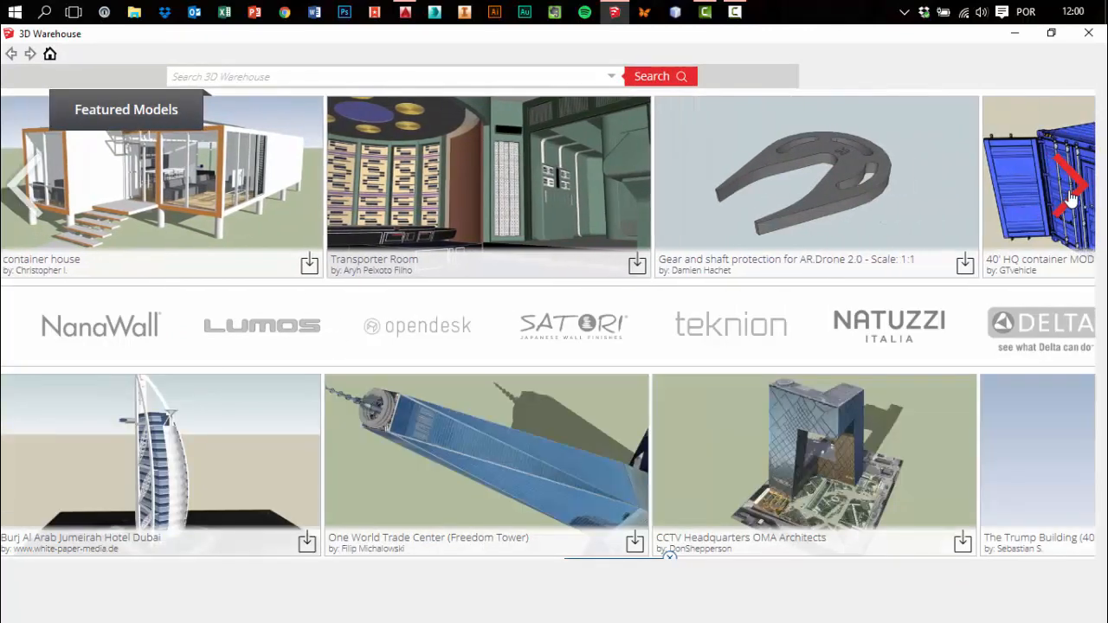
{"action": "left_click", "coordinate": [1069, 193]}
{"action": "left_click", "coordinate": [1069, 194]}
{"action": "left_click", "coordinate": [1070, 194]}
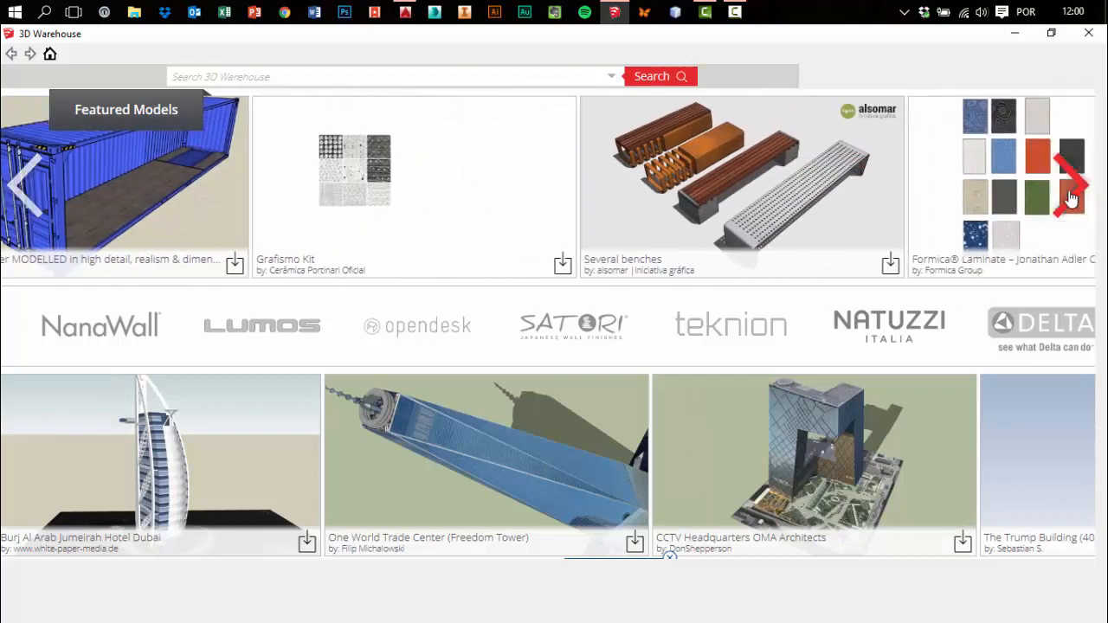
{"action": "left_click", "coordinate": [1069, 194]}
{"action": "left_click", "coordinate": [1070, 194]}
{"action": "left_click", "coordinate": [1069, 194]}
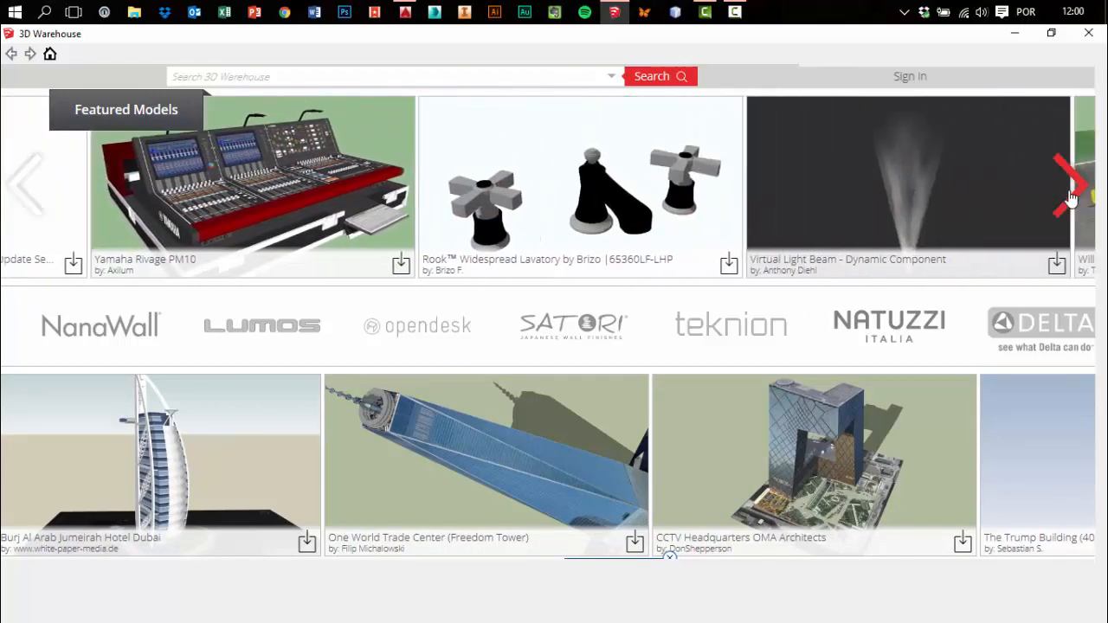
{"action": "left_click", "coordinate": [1069, 194]}
{"action": "left_click", "coordinate": [1070, 194]}
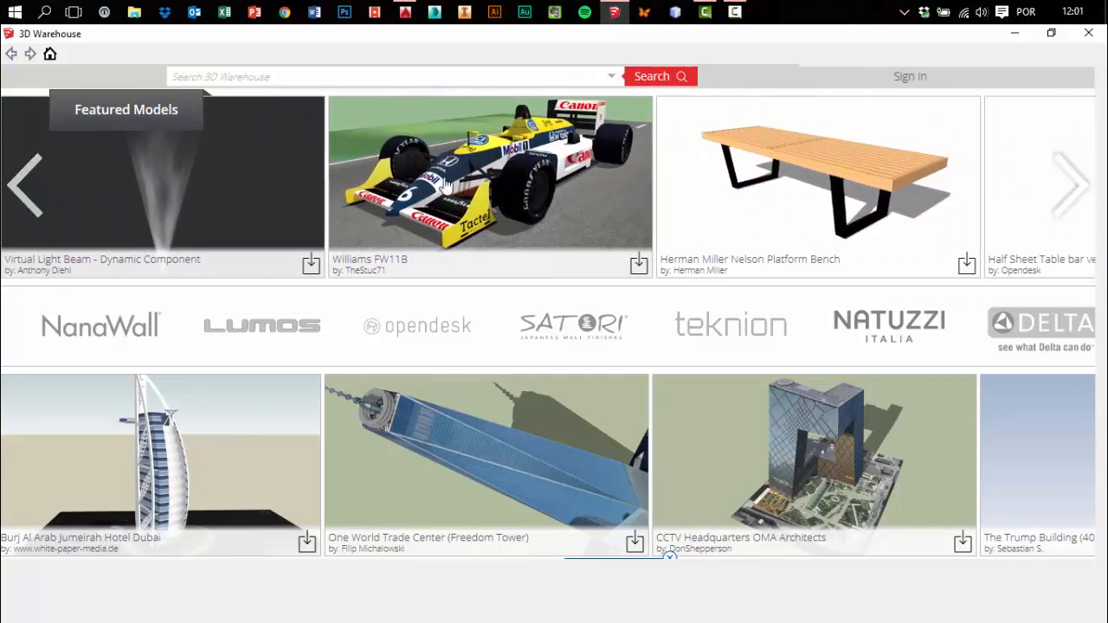
{"action": "left_click", "coordinate": [1067, 187]}
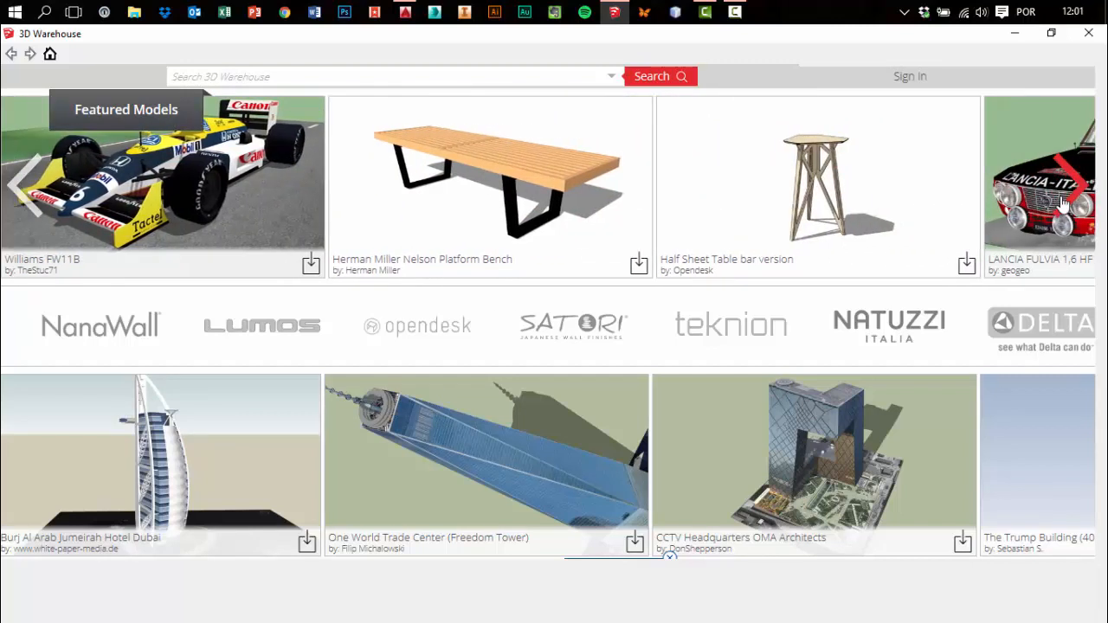
{"action": "left_click", "coordinate": [1086, 199]}
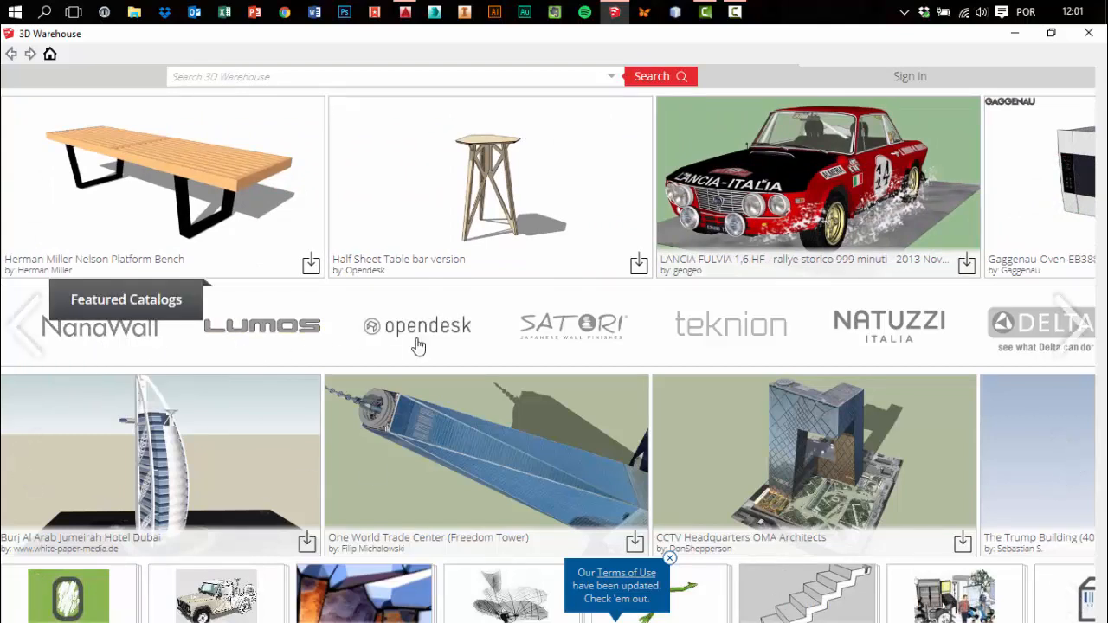
{"action": "left_click", "coordinate": [1072, 341]}
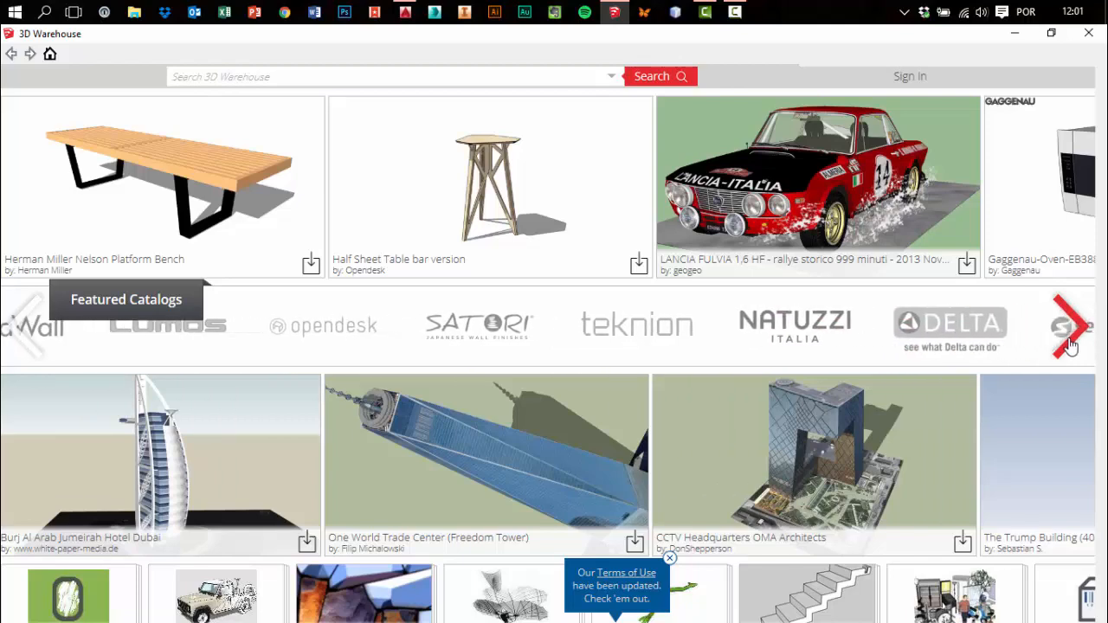
{"action": "scroll", "coordinate": [484, 189], "scroll_direction": "down", "scroll_amount": 5}
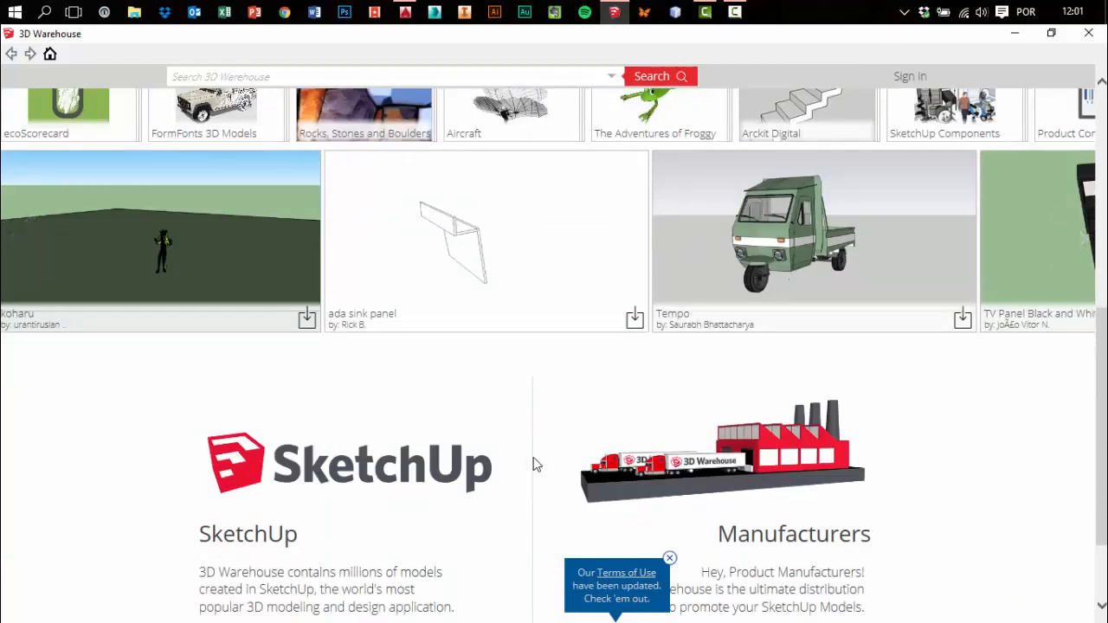
{"action": "scroll", "coordinate": [542, 485], "scroll_direction": "down", "scroll_amount": 1}
{"action": "scroll", "coordinate": [542, 488], "scroll_direction": "up", "scroll_amount": 5}
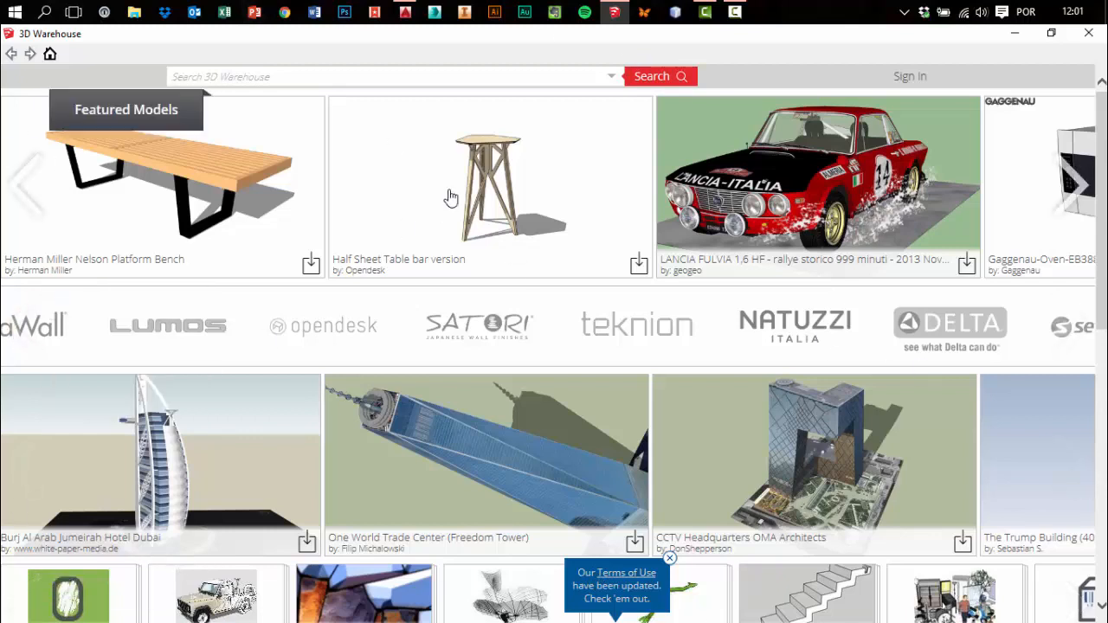
{"action": "left_click", "coordinate": [234, 76]}
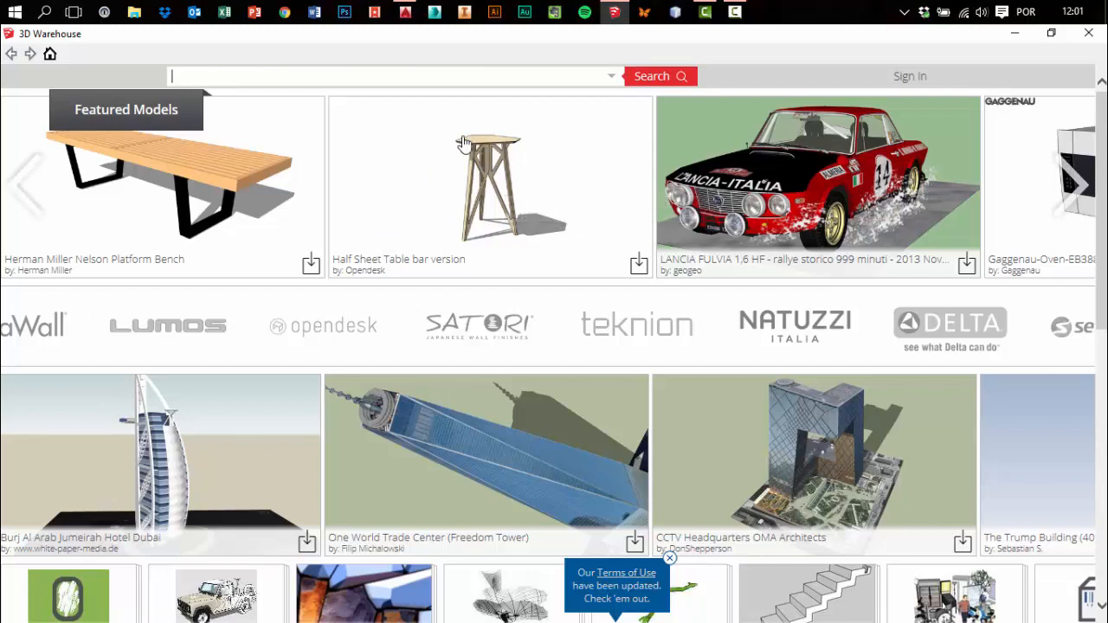
{"action": "left_click", "coordinate": [346, 258]}
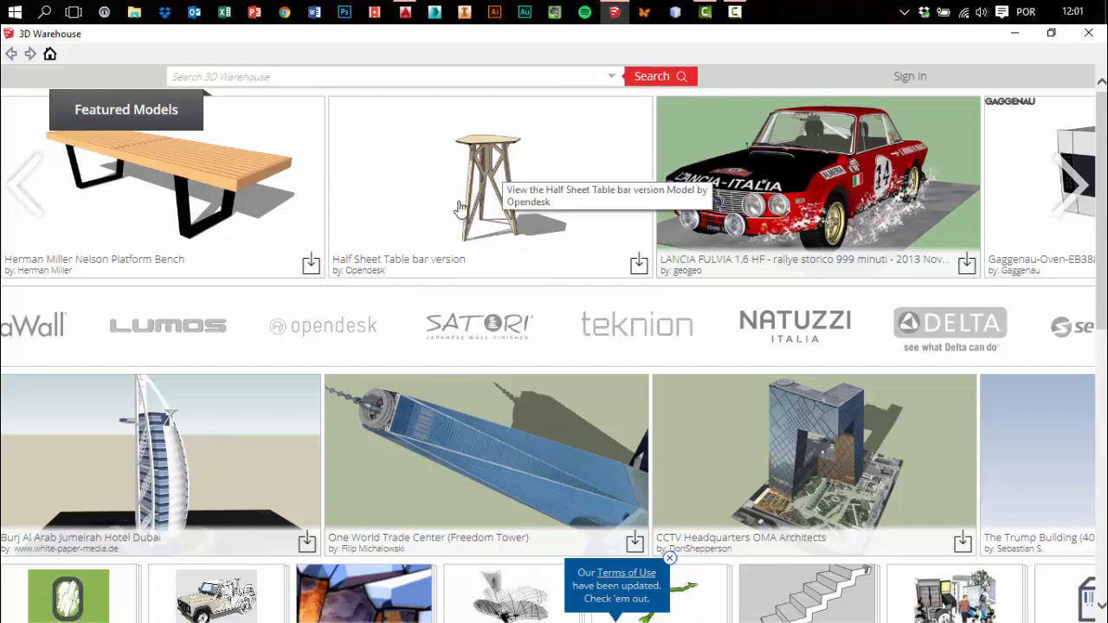
{"action": "left_click", "coordinate": [638, 263]}
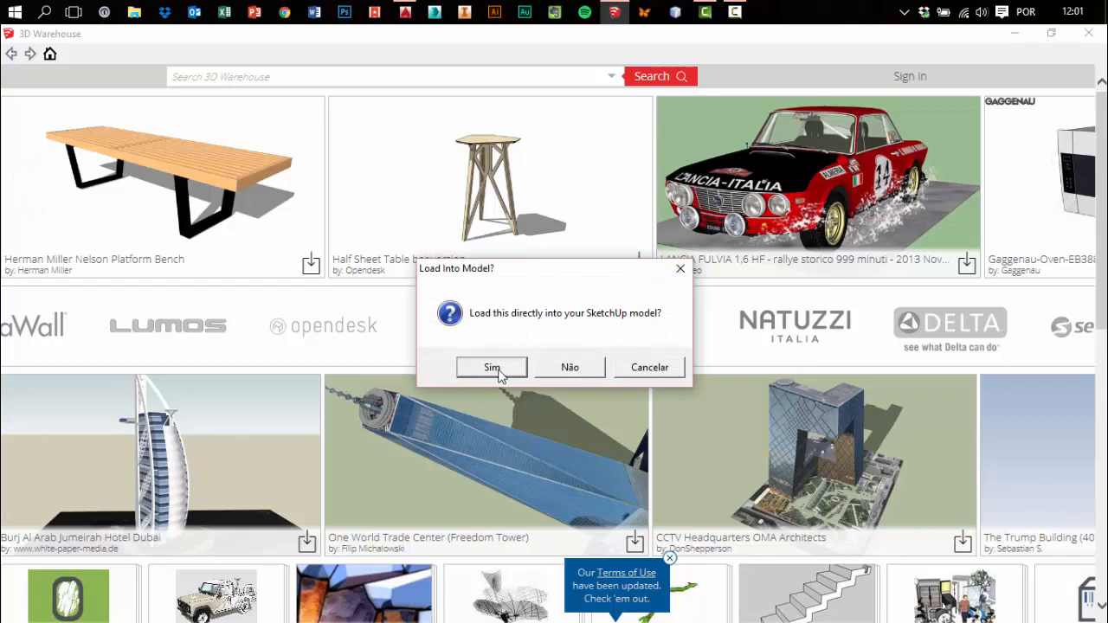
{"action": "left_click", "coordinate": [681, 269]}
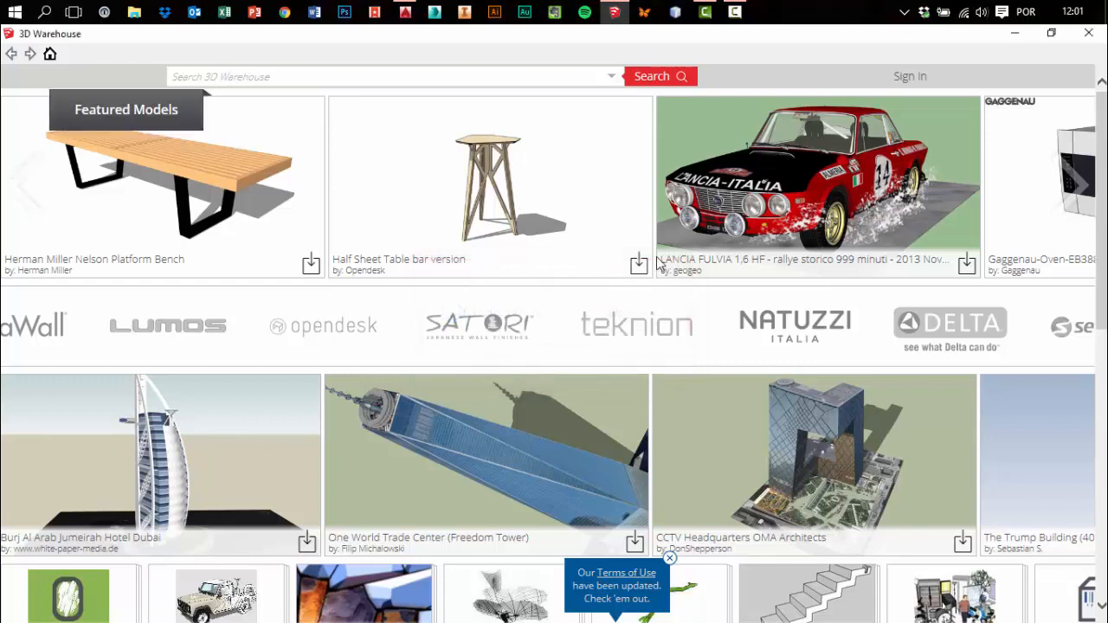
Load the Half Sheet Table bar version directly into the model and place it on the ground outside the house
{"action": "left_click", "coordinate": [639, 263]}
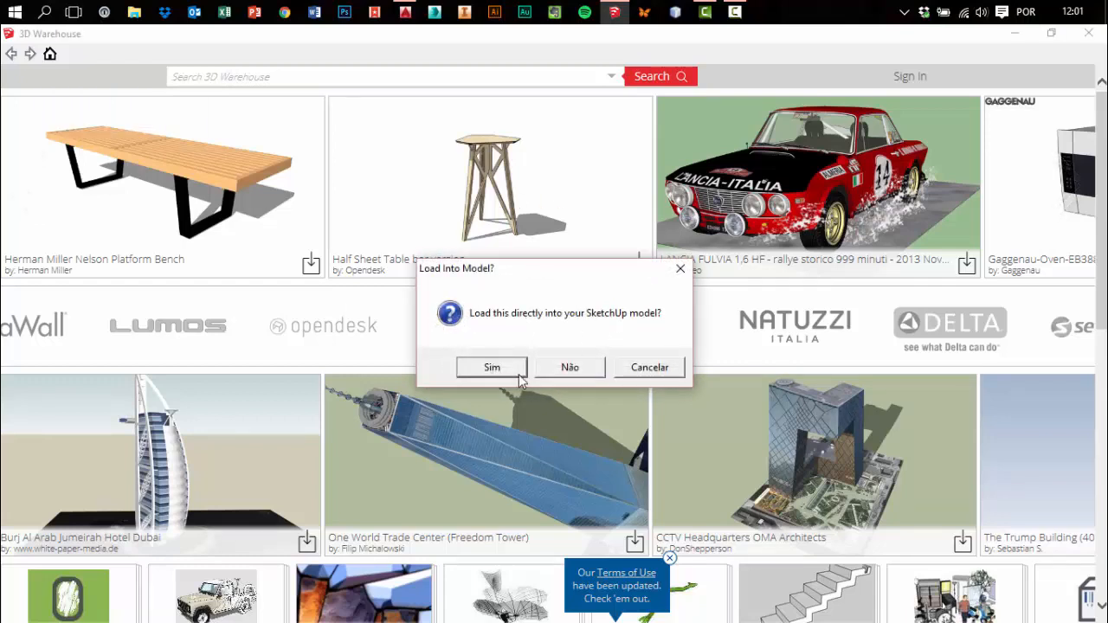
{"action": "left_click", "coordinate": [519, 375]}
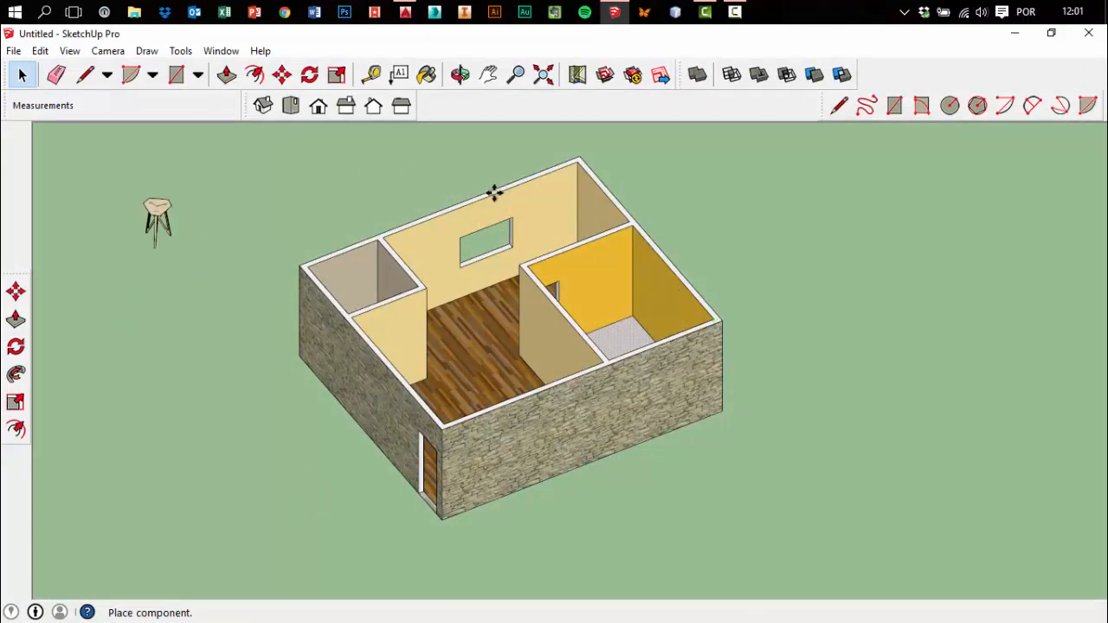
{"action": "left_click", "coordinate": [848, 303]}
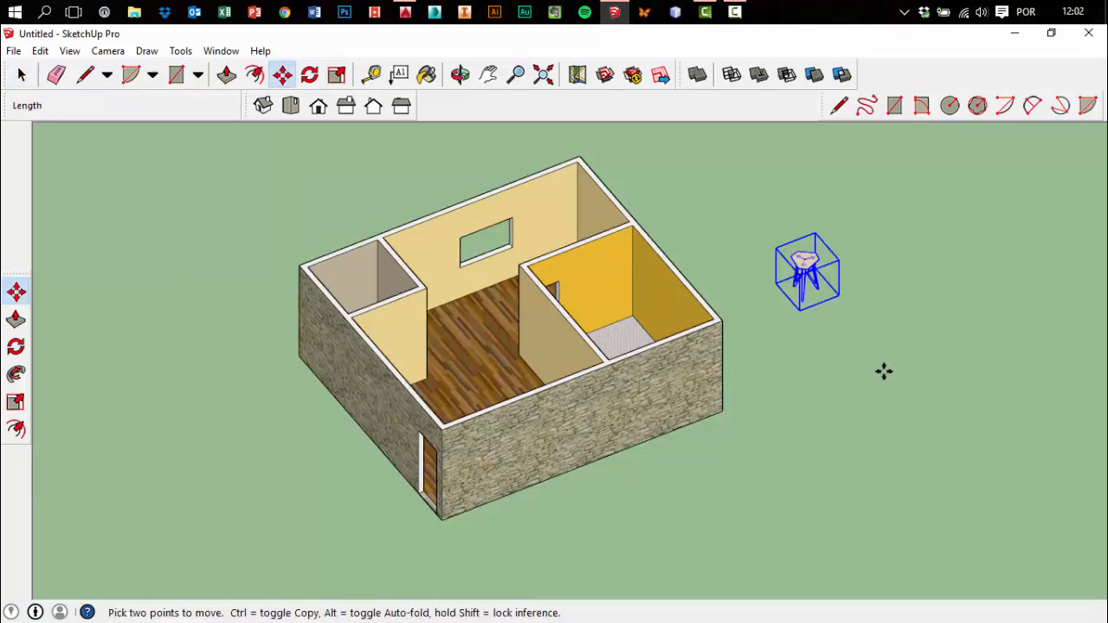
Reopen the 3D Warehouse for getting models and search it for "desk"
{"action": "left_click", "coordinate": [15, 51]}
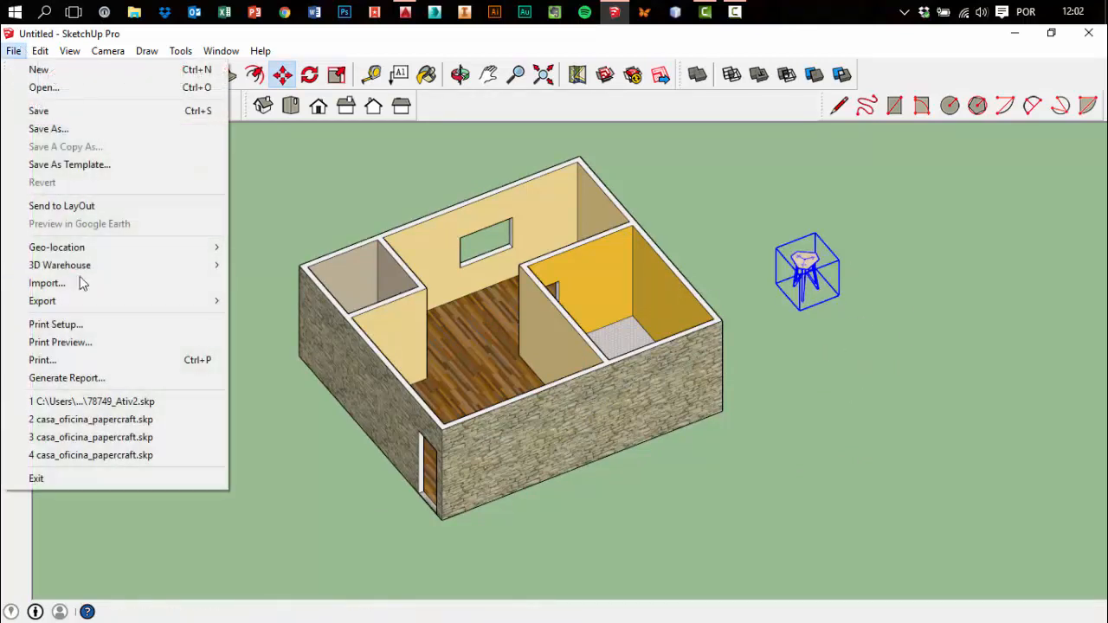
{"action": "mouse_move", "coordinate": [102, 266]}
{"action": "left_click", "coordinate": [242, 268]}
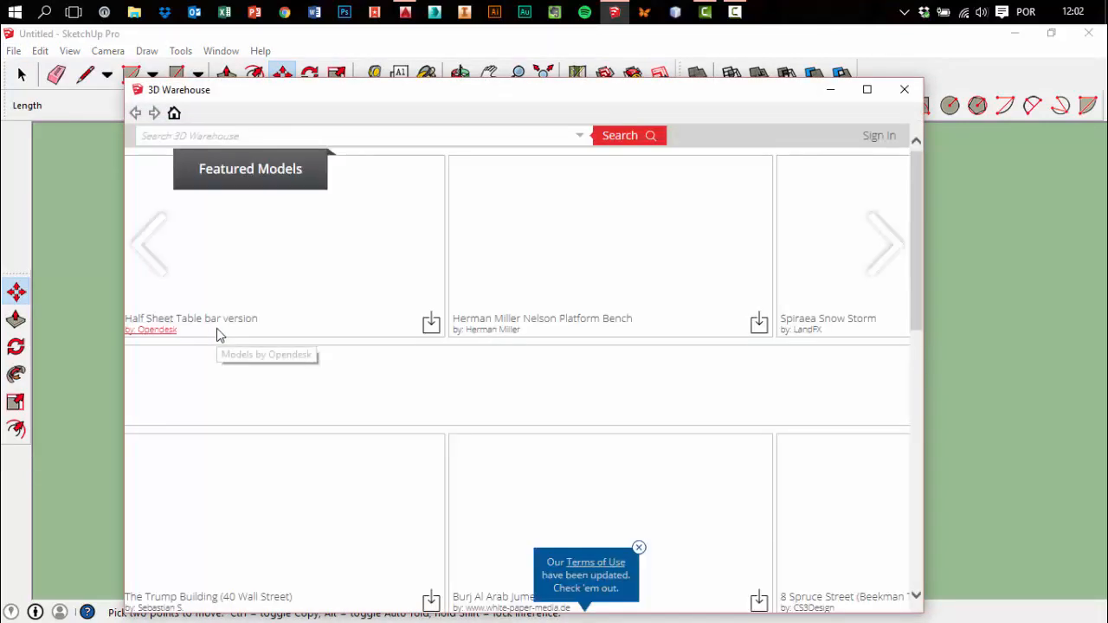
{"action": "left_click", "coordinate": [282, 133]}
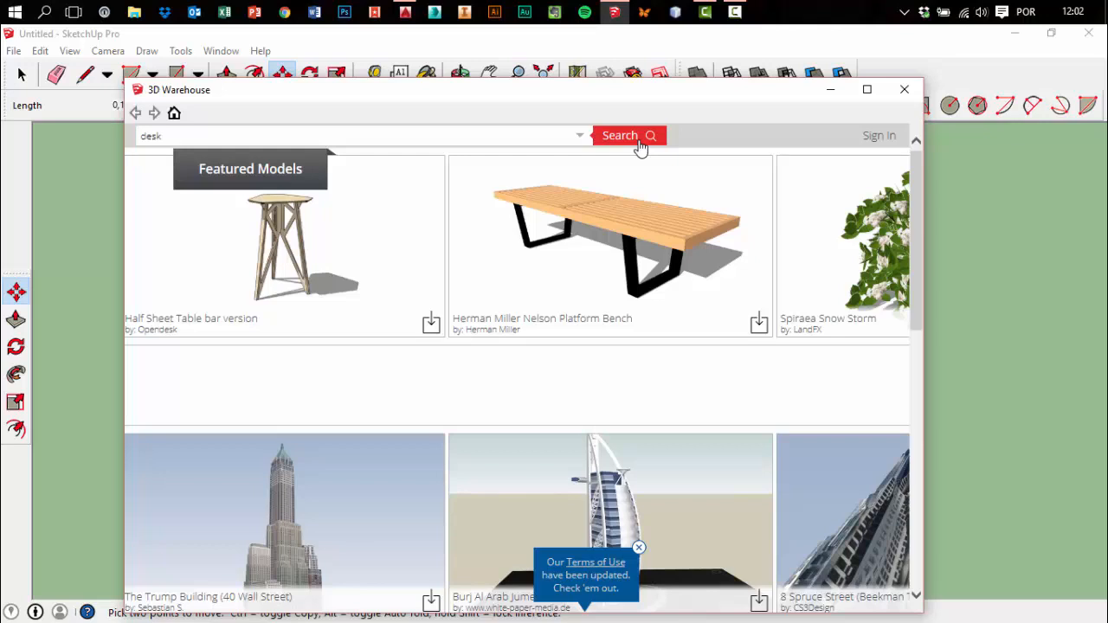
{"action": "left_click", "coordinate": [638, 142]}
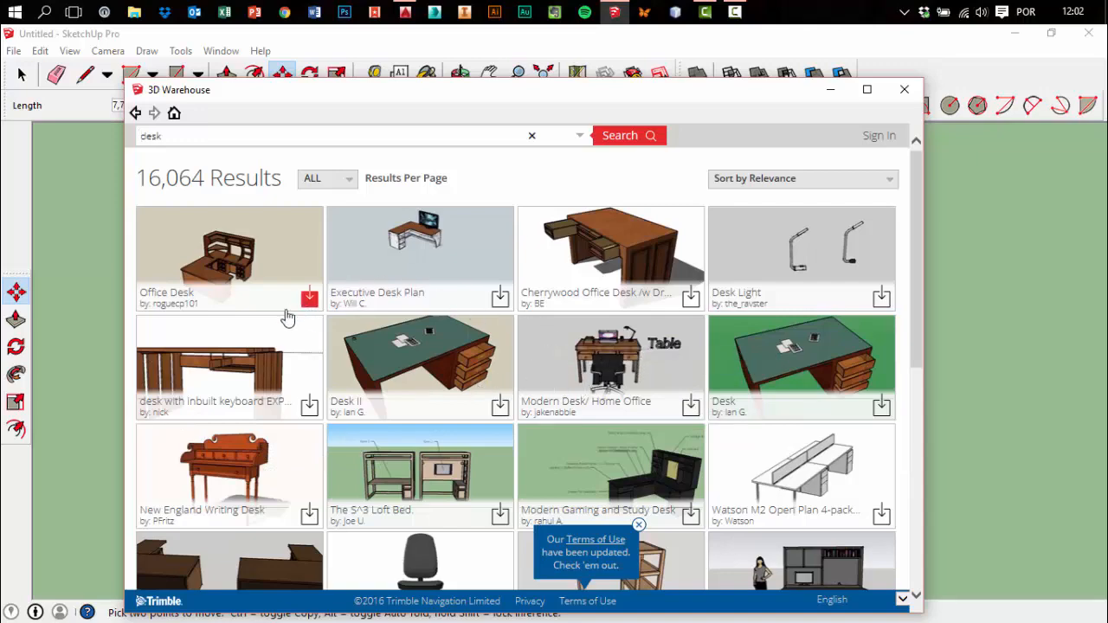
Look through the desk results and try to load the Executive Desk Plan directly into the model
{"action": "scroll", "coordinate": [289, 356], "scroll_direction": "down", "scroll_amount": 3}
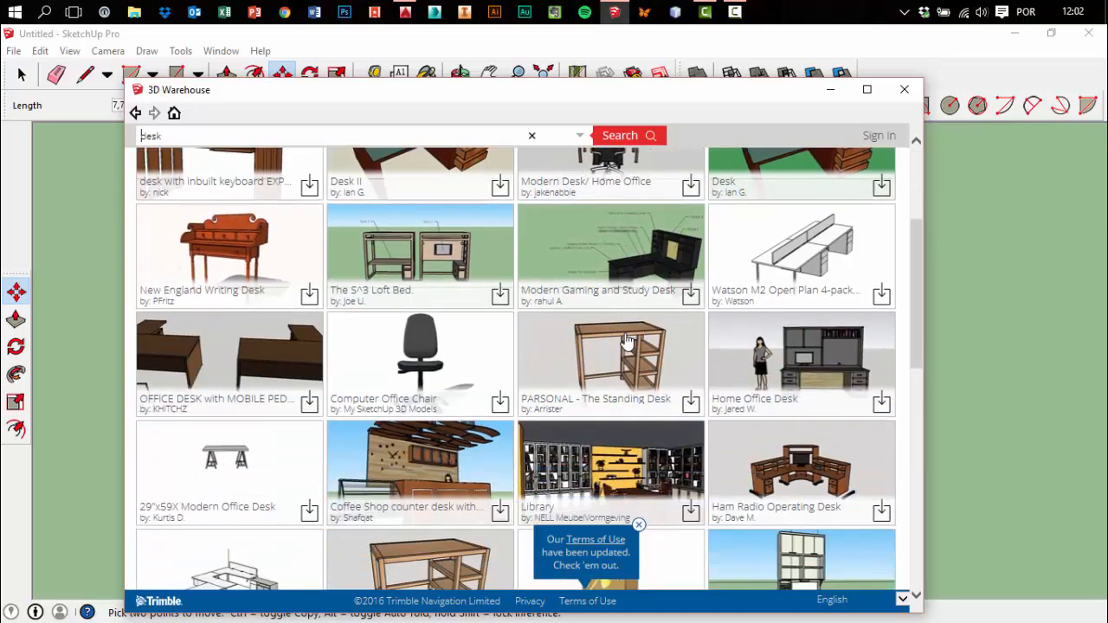
{"action": "scroll", "coordinate": [621, 339], "scroll_direction": "up", "scroll_amount": 3}
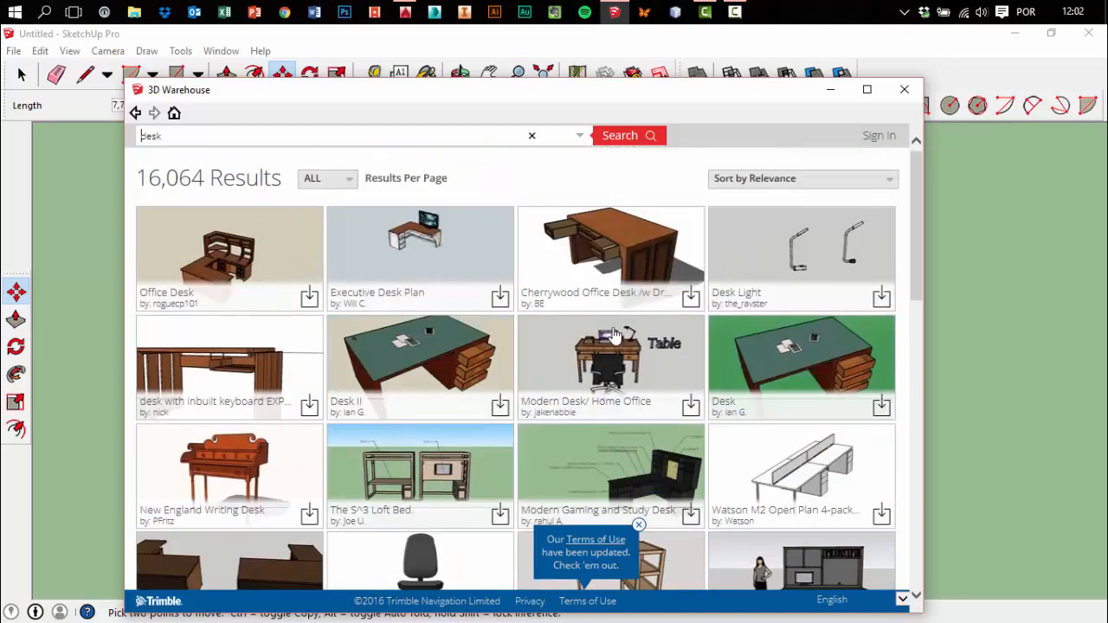
{"action": "left_click", "coordinate": [499, 297]}
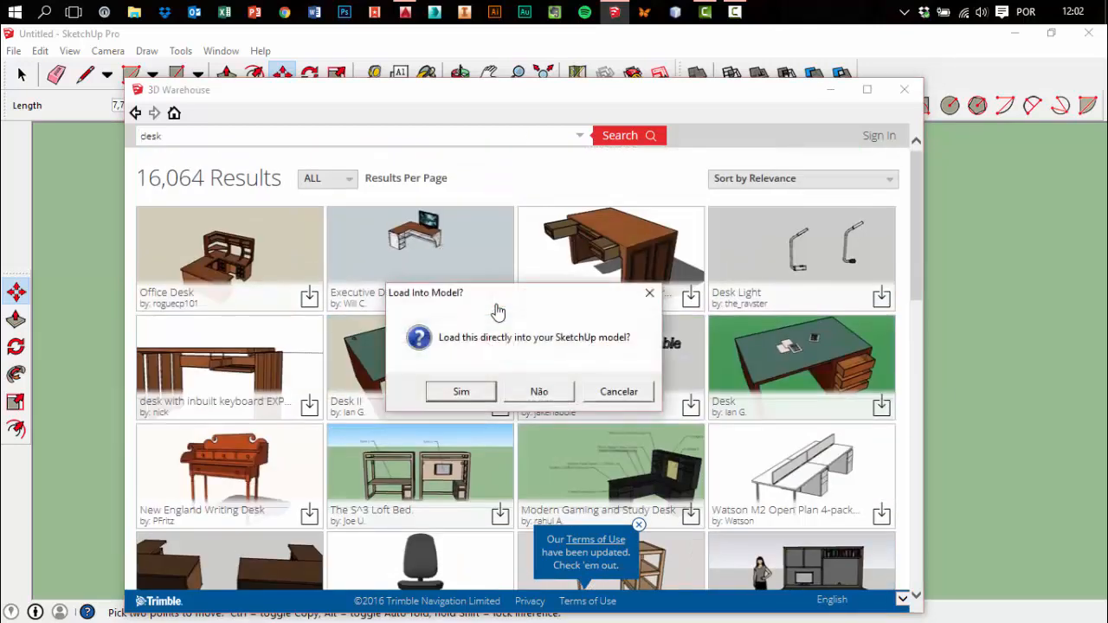
{"action": "left_click", "coordinate": [460, 390]}
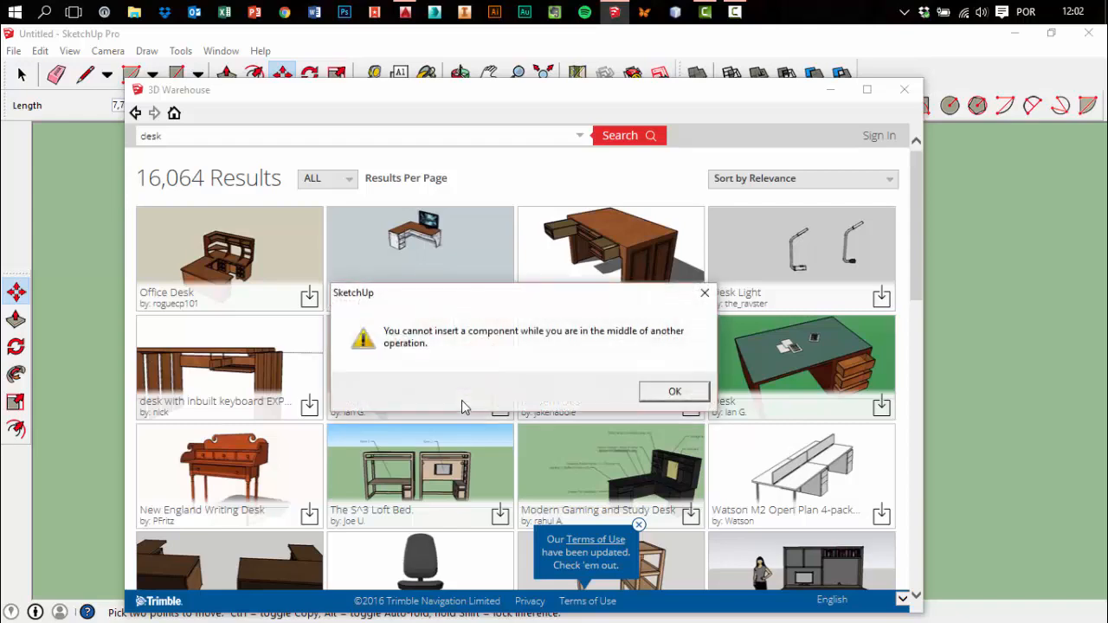
{"action": "left_click", "coordinate": [673, 392]}
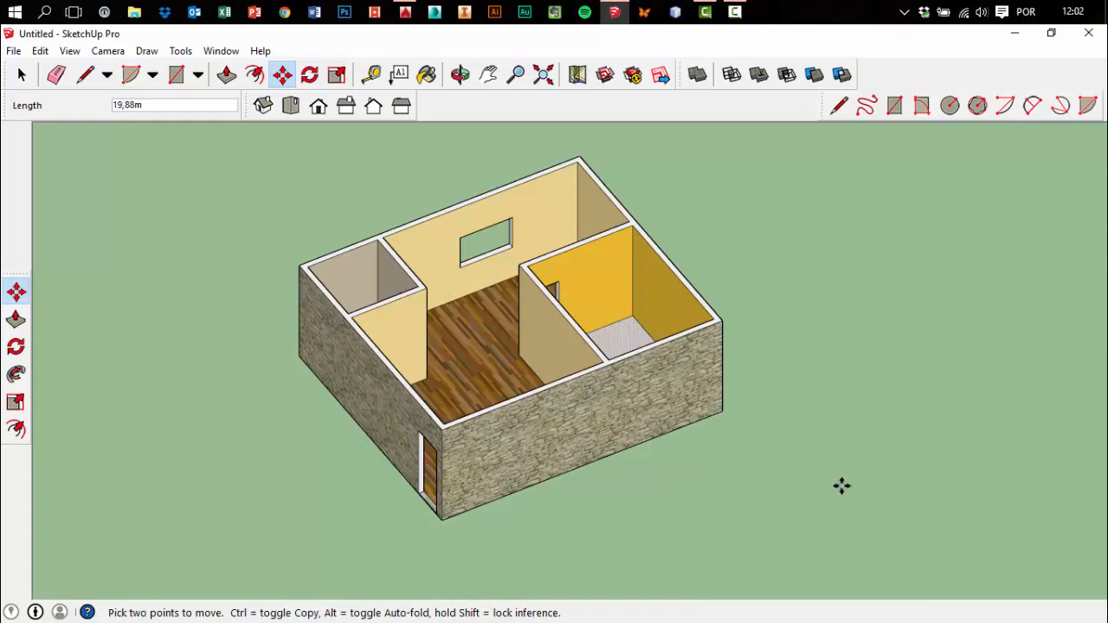
Select the distant bar table and move it about 21 m so it stands just outside the yellow room's outer wall
{"action": "middle_click_drag", "start_coordinate": [754, 428], "coordinate": [872, 390]}
{"action": "scroll", "coordinate": [872, 390], "scroll_direction": "down", "scroll_amount": 2}
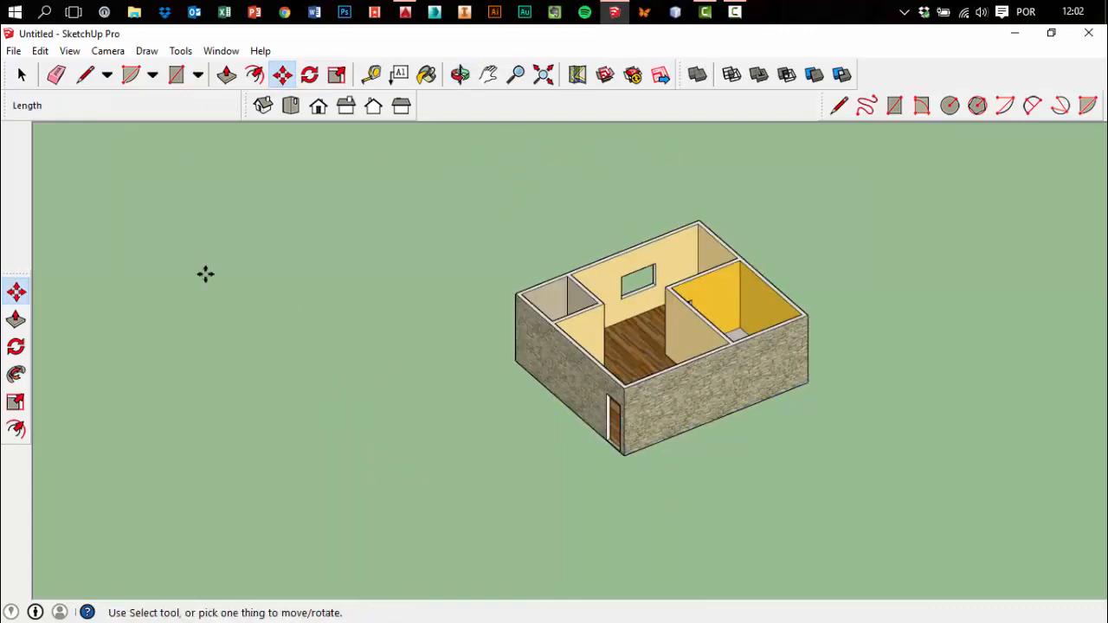
{"action": "left_click", "coordinate": [25, 81]}
{"action": "scroll", "coordinate": [465, 334], "scroll_direction": "down", "scroll_amount": 2}
{"action": "middle_click_drag", "start_coordinate": [732, 378], "coordinate": [683, 395]}
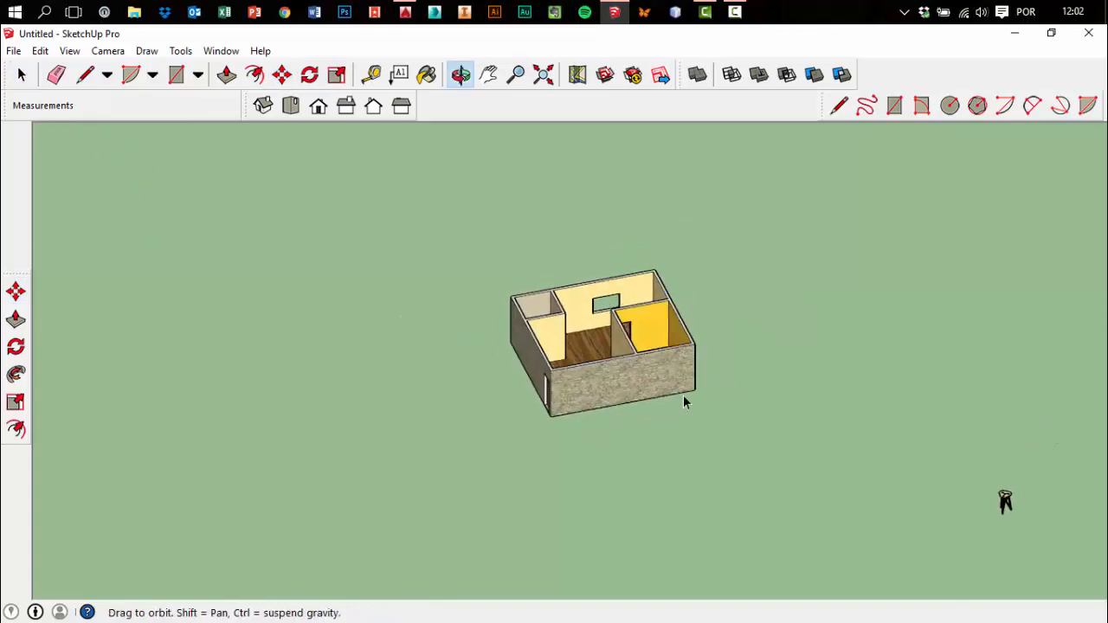
{"action": "scroll", "coordinate": [743, 368], "scroll_direction": "down", "scroll_amount": 2}
{"action": "left_click", "coordinate": [924, 459]}
{"action": "scroll", "coordinate": [951, 487], "scroll_direction": "up", "scroll_amount": 2}
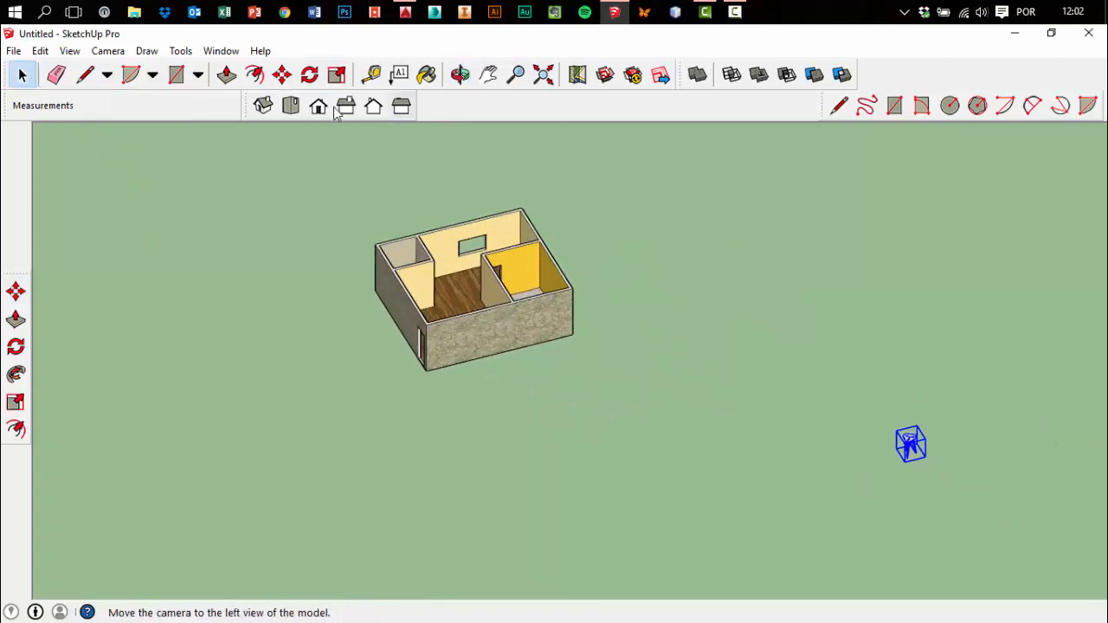
{"action": "key", "text": "m"}
{"action": "left_click", "coordinate": [906, 442]}
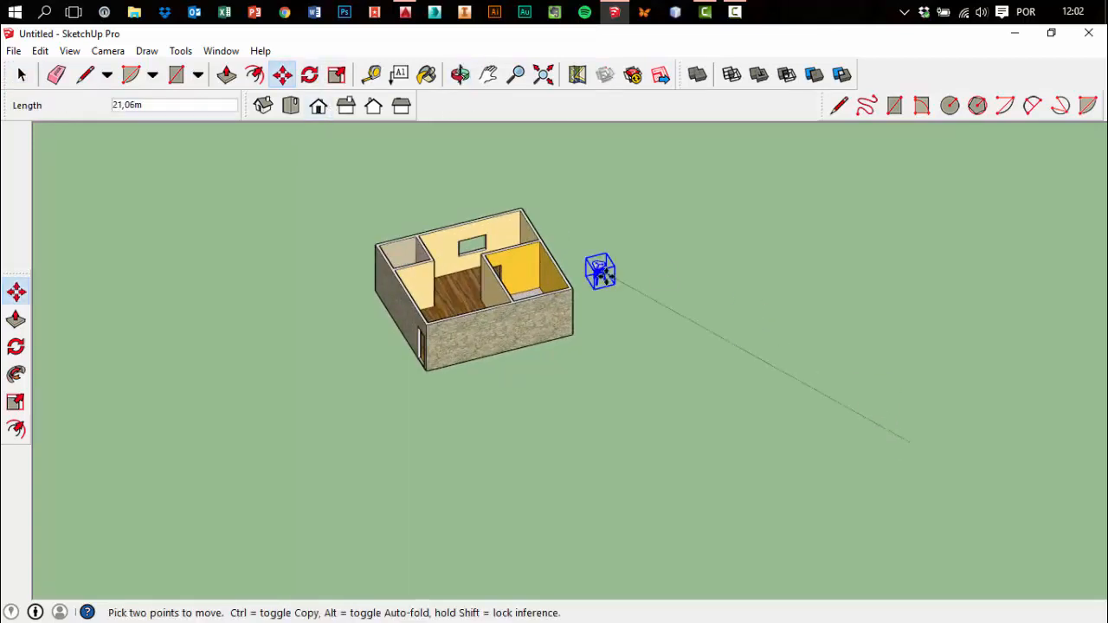
{"action": "left_click", "coordinate": [607, 279]}
{"action": "key", "text": "Escape"}
Open the 3D Warehouse again from the reframed model and run the "desk" search once more
{"action": "scroll", "coordinate": [631, 346], "scroll_direction": "down", "scroll_amount": 3}
{"action": "middle_click_drag", "start_coordinate": [591, 338], "coordinate": [462, 317]}
{"action": "scroll", "coordinate": [606, 311], "scroll_direction": "up", "scroll_amount": 5}
{"action": "left_click", "coordinate": [14, 50]}
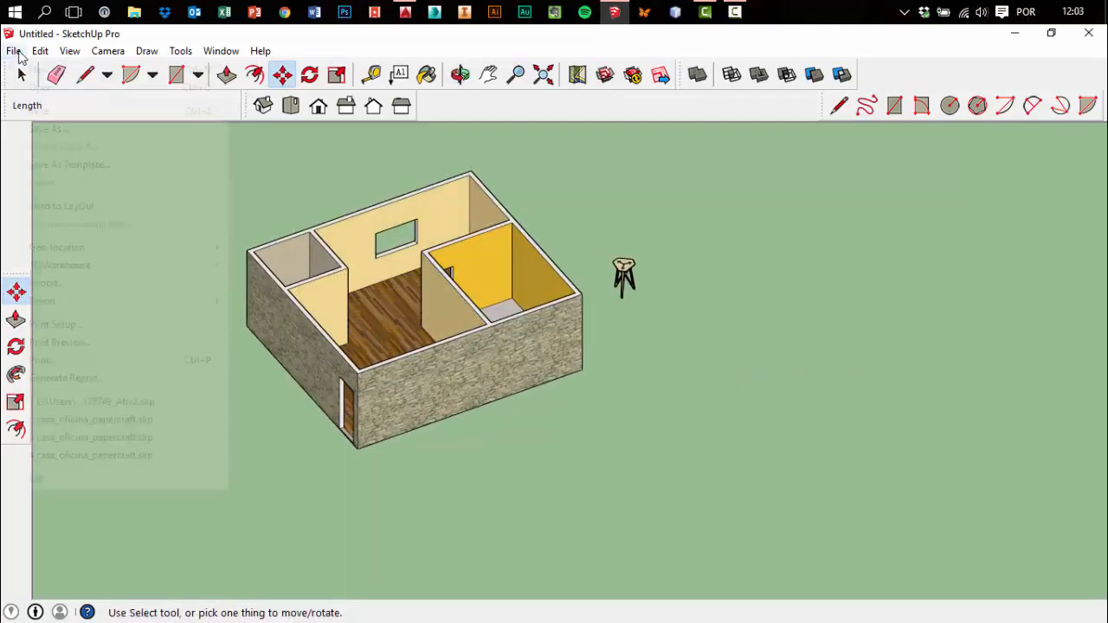
{"action": "mouse_move", "coordinate": [112, 263]}
{"action": "left_click", "coordinate": [364, 265]}
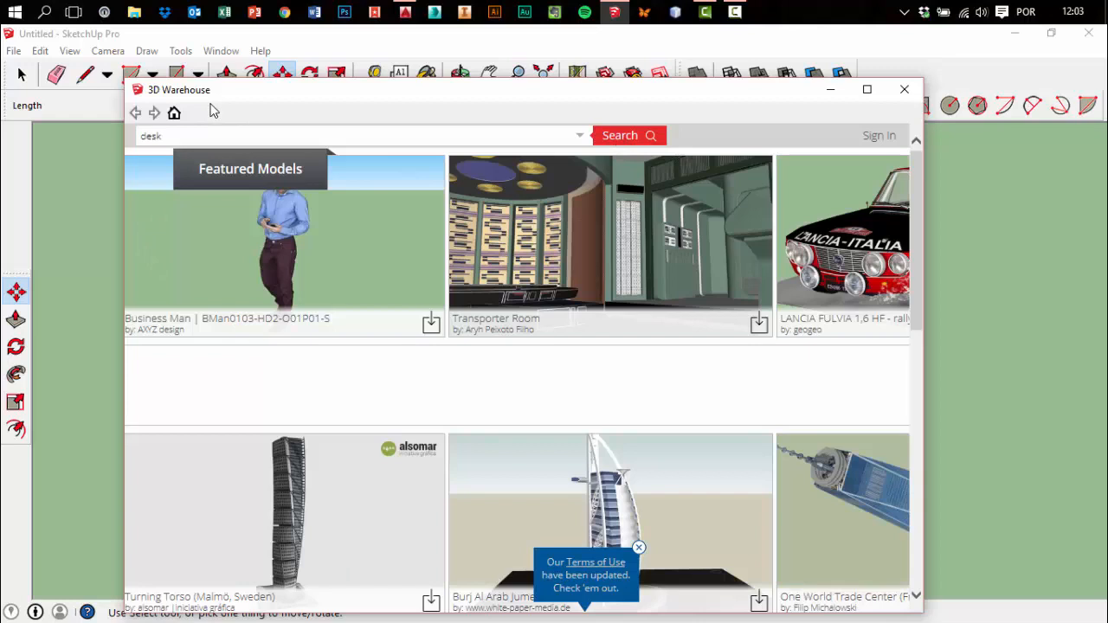
{"action": "left_click", "coordinate": [645, 138]}
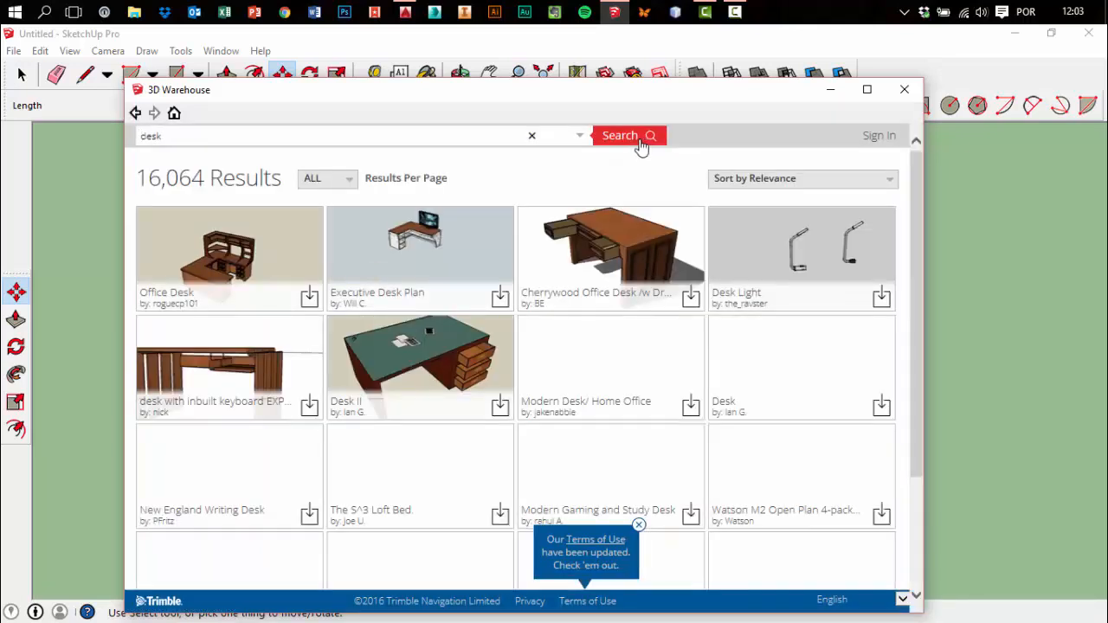
Load the Desk II model directly into the scene and place it outside the house, near the bar table
{"action": "left_click", "coordinate": [498, 406]}
{"action": "left_click", "coordinate": [462, 392]}
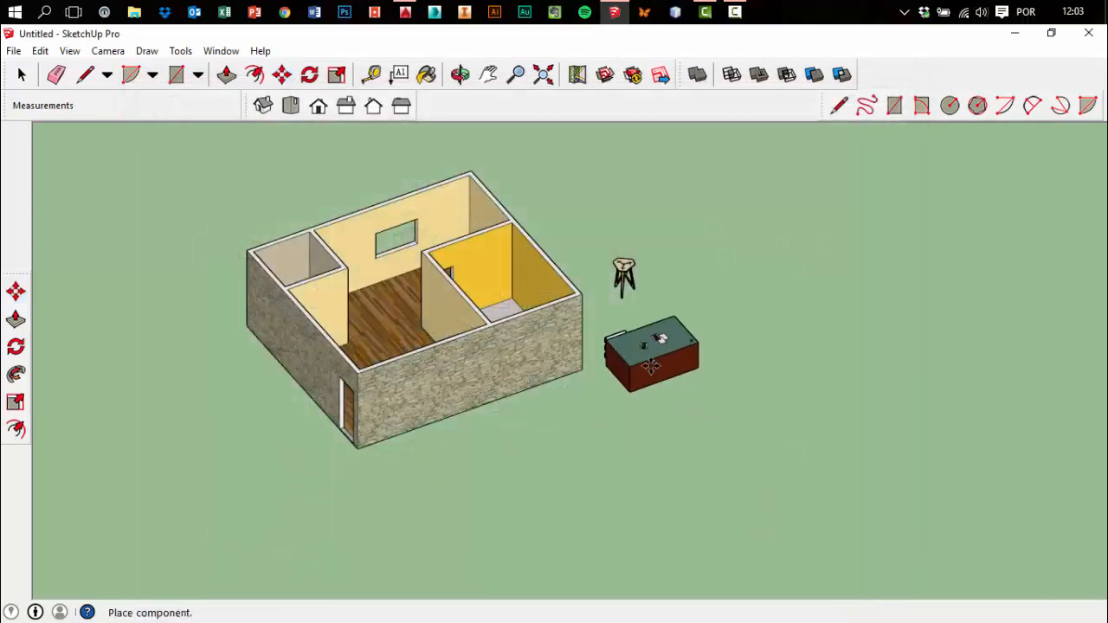
{"action": "left_click", "coordinate": [651, 365]}
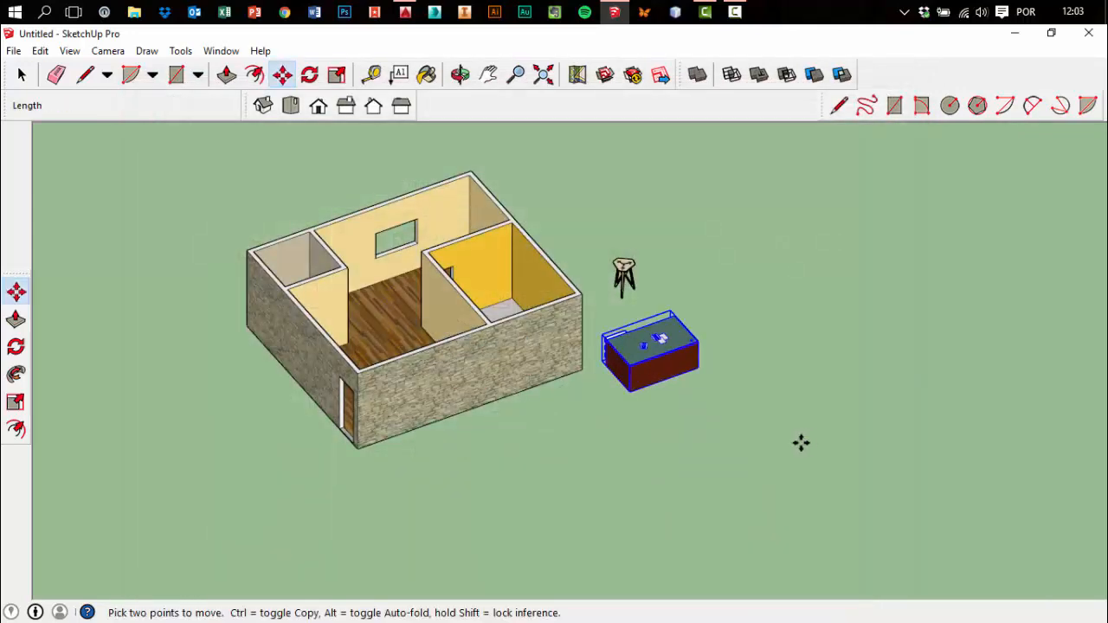
{"action": "left_click", "coordinate": [22, 75]}
{"action": "middle_click_drag", "start_coordinate": [684, 363], "coordinate": [563, 338]}
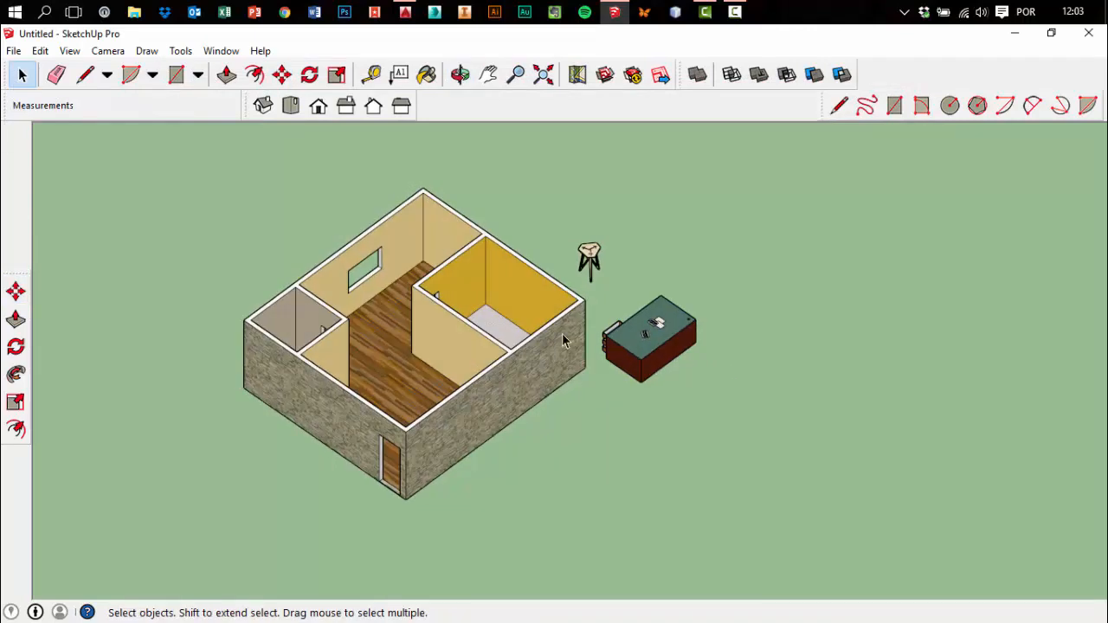
{"action": "left_click", "coordinate": [736, 15]}
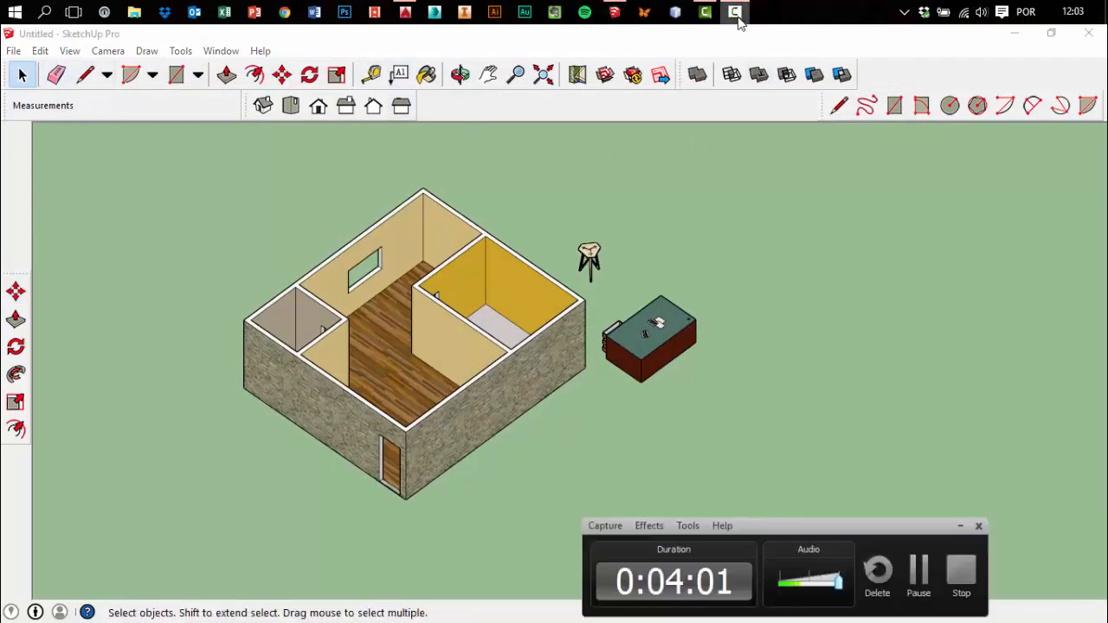
{"action": "left_click", "coordinate": [737, 15]}
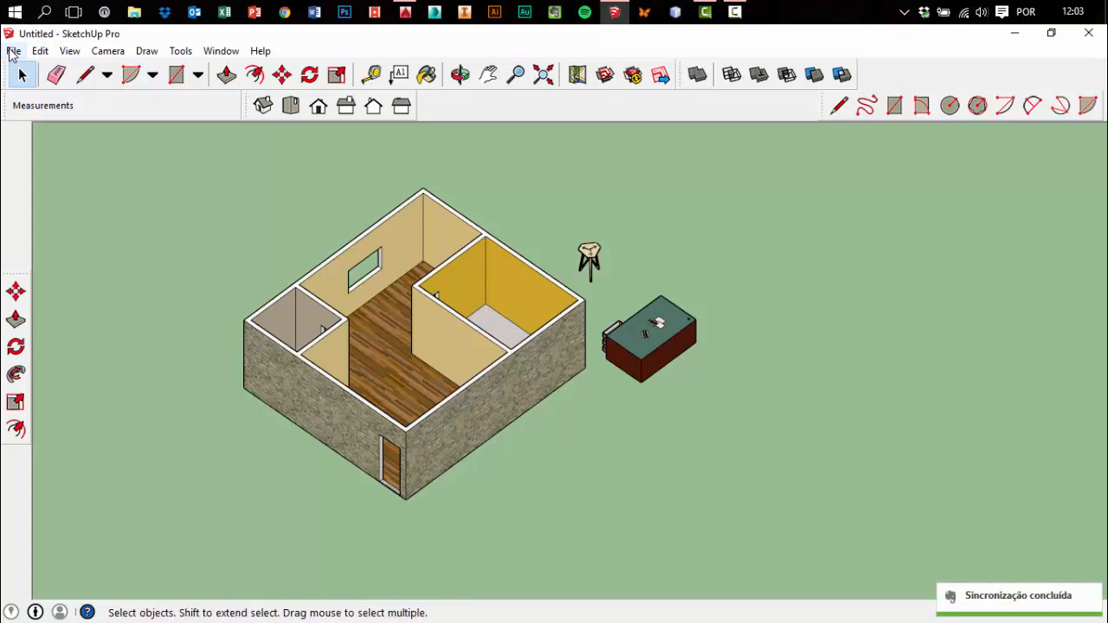
Open the 3D Warehouse and search it for "door"
{"action": "left_click", "coordinate": [13, 51]}
{"action": "mouse_move", "coordinate": [178, 269]}
{"action": "left_click", "coordinate": [279, 265]}
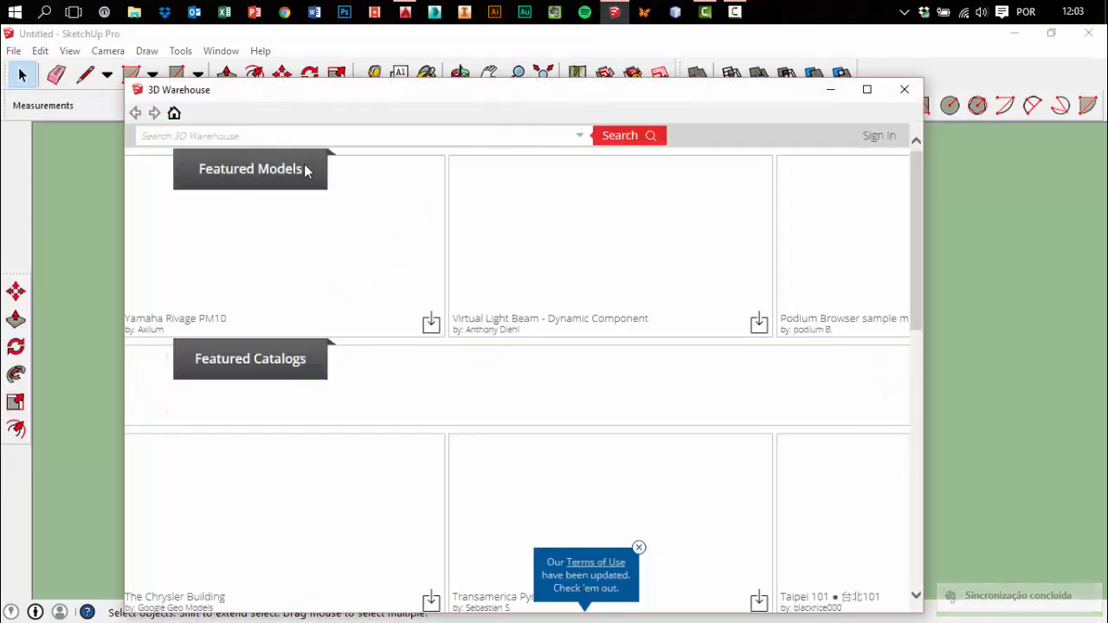
{"action": "left_click", "coordinate": [301, 136]}
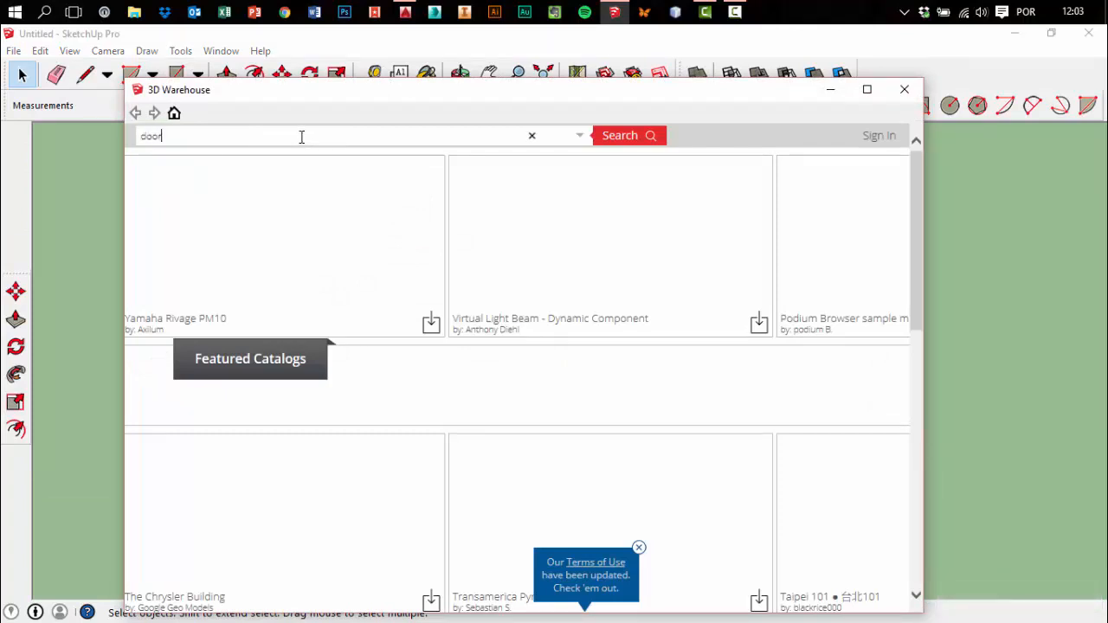
{"action": "left_click", "coordinate": [602, 139]}
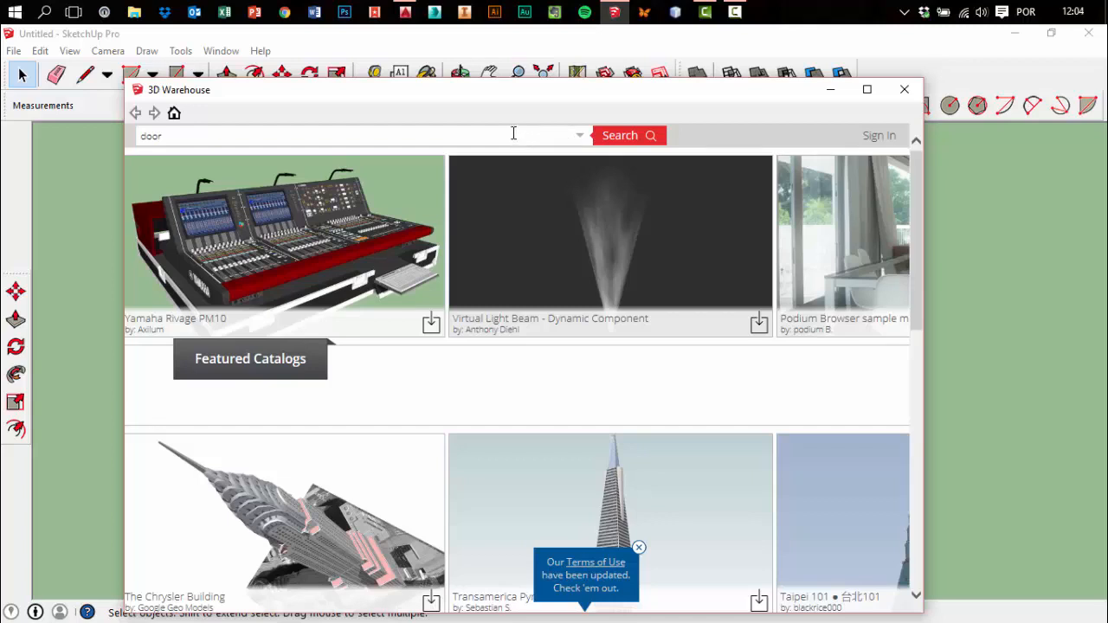
{"action": "key", "text": "Return"}
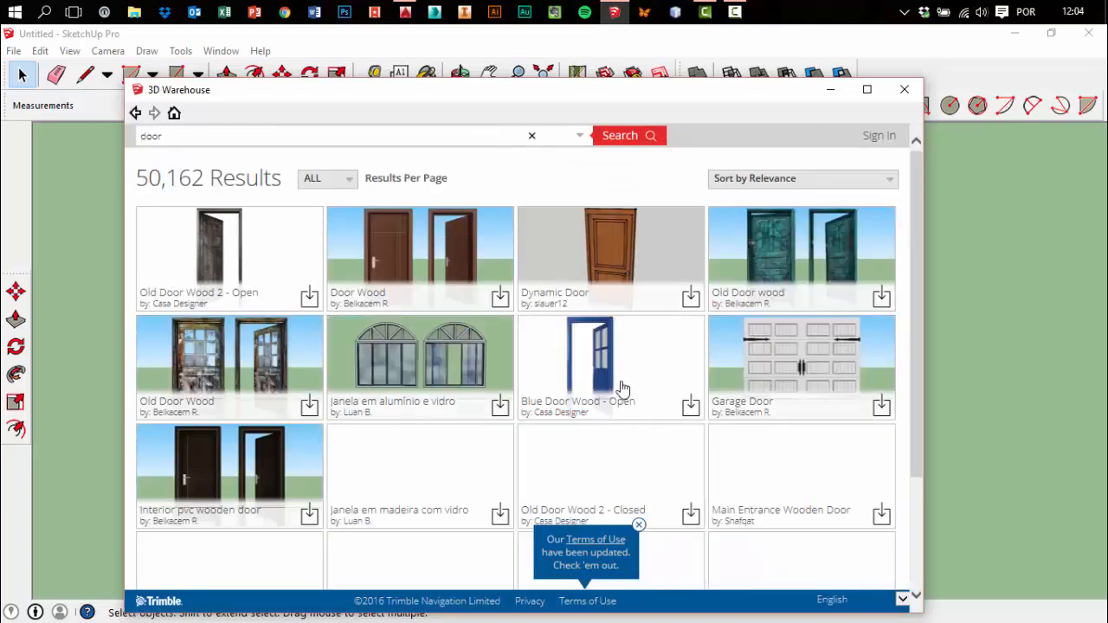
Load the Blue Door Wood - Open model directly into the scene and place it outside the house, beside the desk
{"action": "left_click", "coordinate": [689, 407]}
{"action": "left_click", "coordinate": [461, 392]}
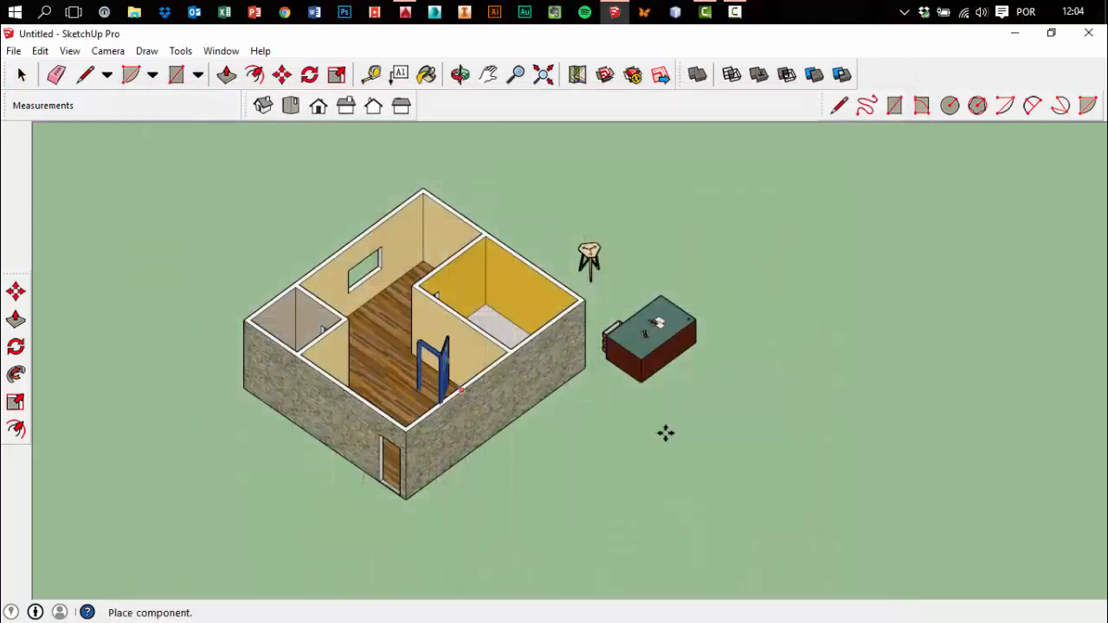
{"action": "left_click", "coordinate": [684, 438]}
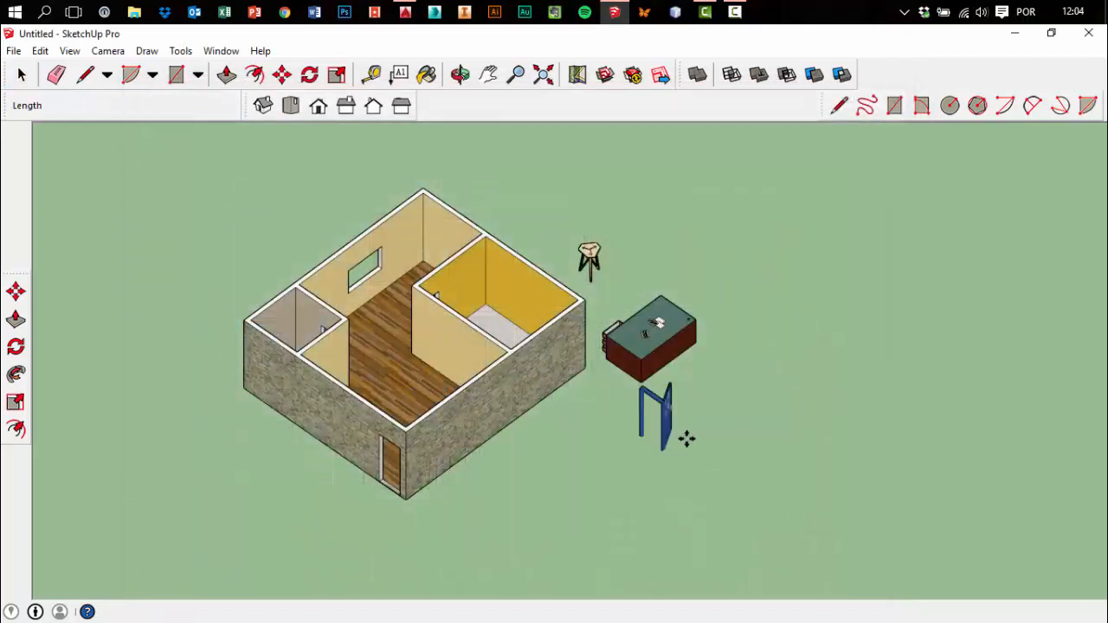
Open the 3D Warehouse again and search it for "window"
{"action": "left_click", "coordinate": [16, 51]}
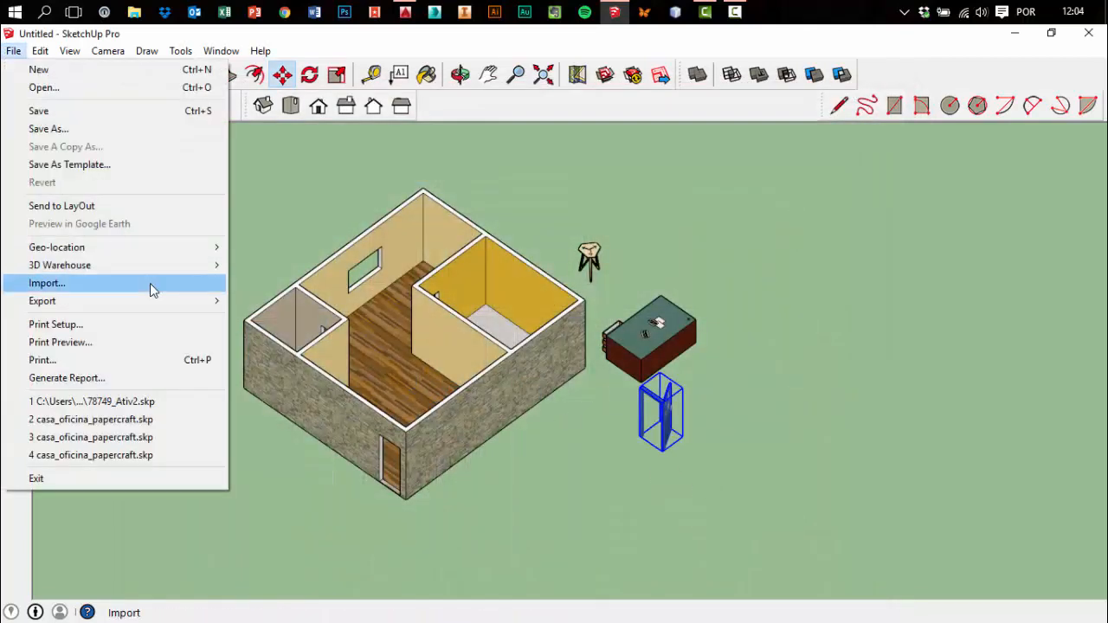
{"action": "mouse_move", "coordinate": [158, 266]}
{"action": "left_click", "coordinate": [286, 264]}
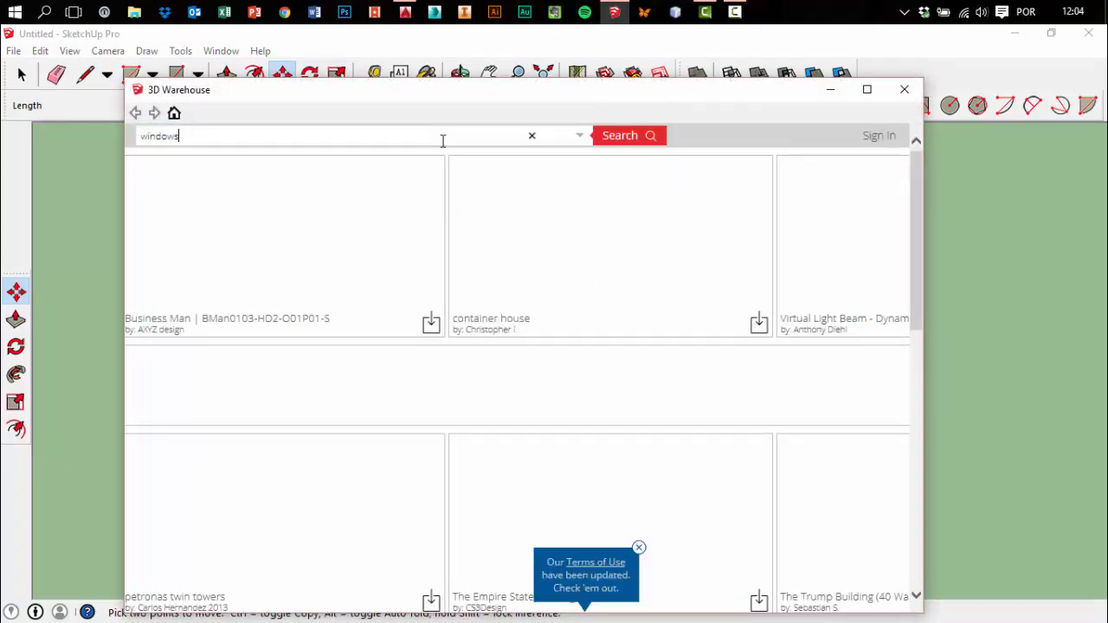
{"action": "key", "text": "BackSpace"}
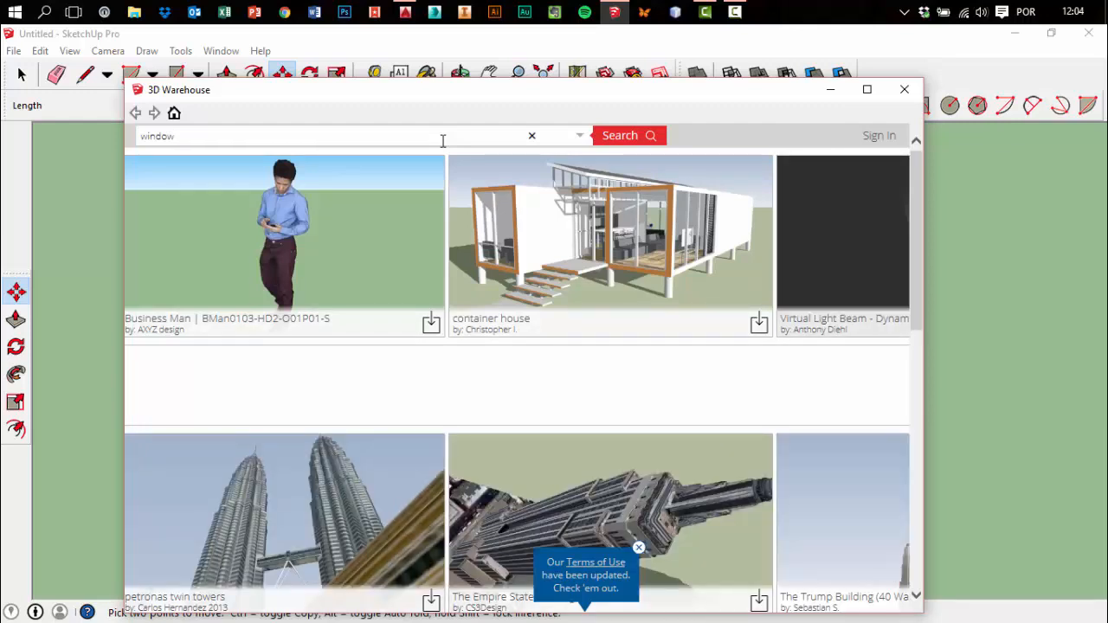
{"action": "left_click", "coordinate": [599, 138]}
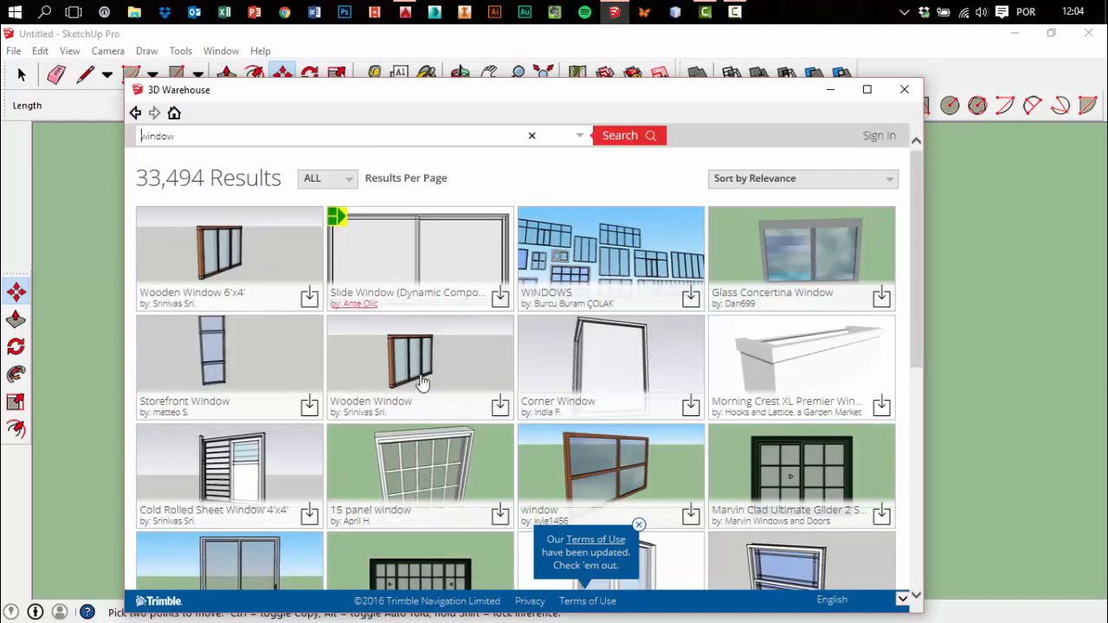
Load the Wooden Window model directly into the scene and place it outside the house, beyond the desk and the blue door
{"action": "left_click", "coordinate": [501, 410]}
{"action": "left_click", "coordinate": [461, 389]}
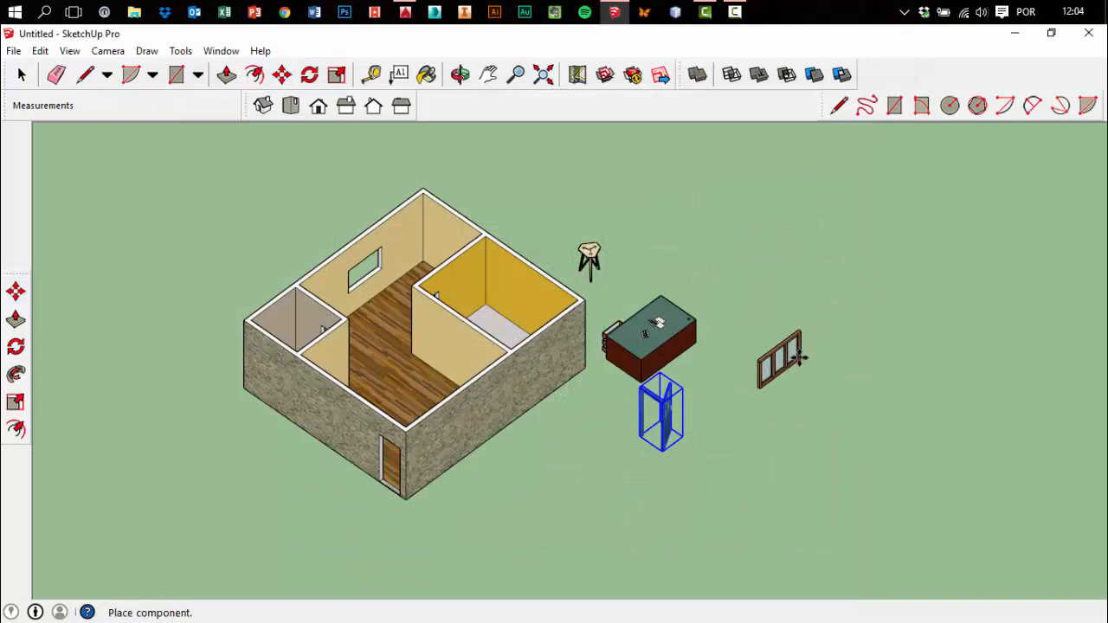
{"action": "left_click", "coordinate": [799, 357]}
{"action": "left_click", "coordinate": [22, 74]}
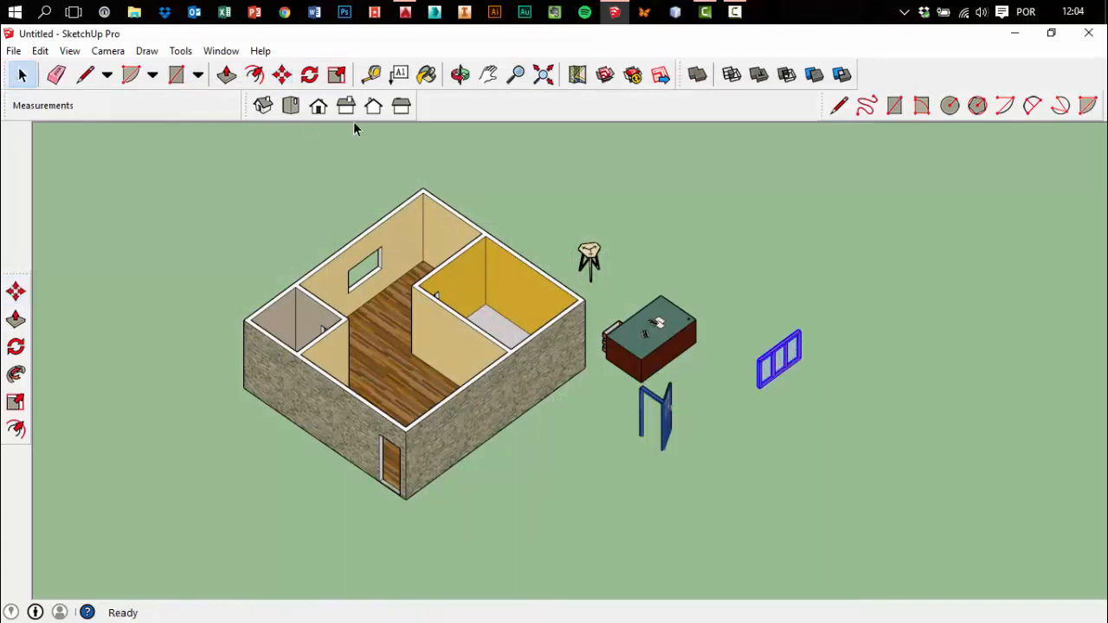
View the model from the front and switch it to the standard top view
{"action": "left_click", "coordinate": [317, 107]}
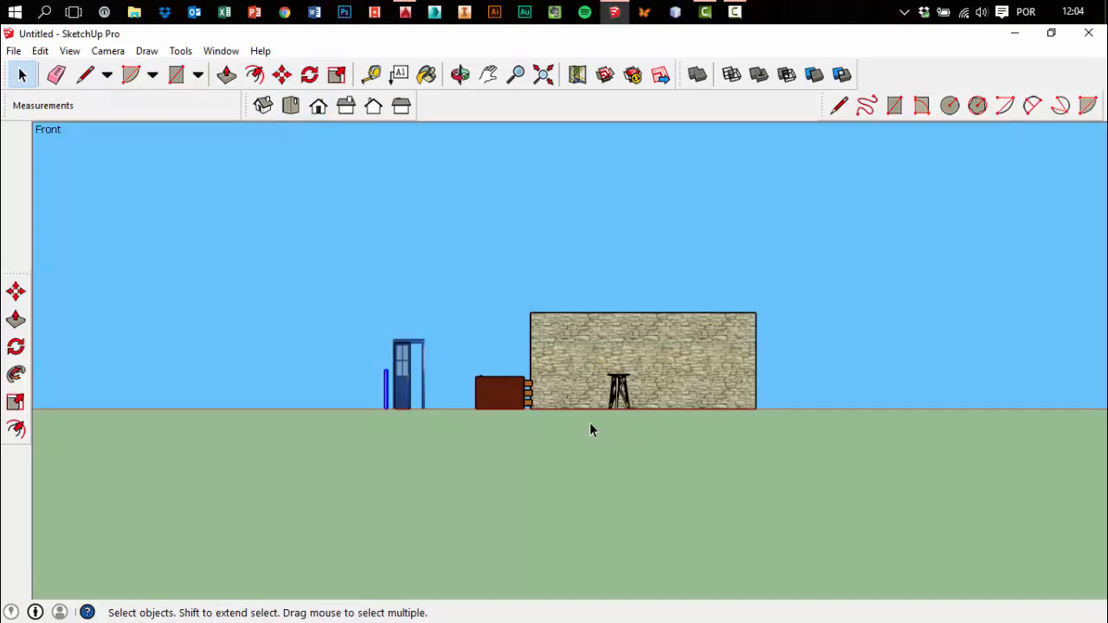
{"action": "left_click", "coordinate": [291, 105]}
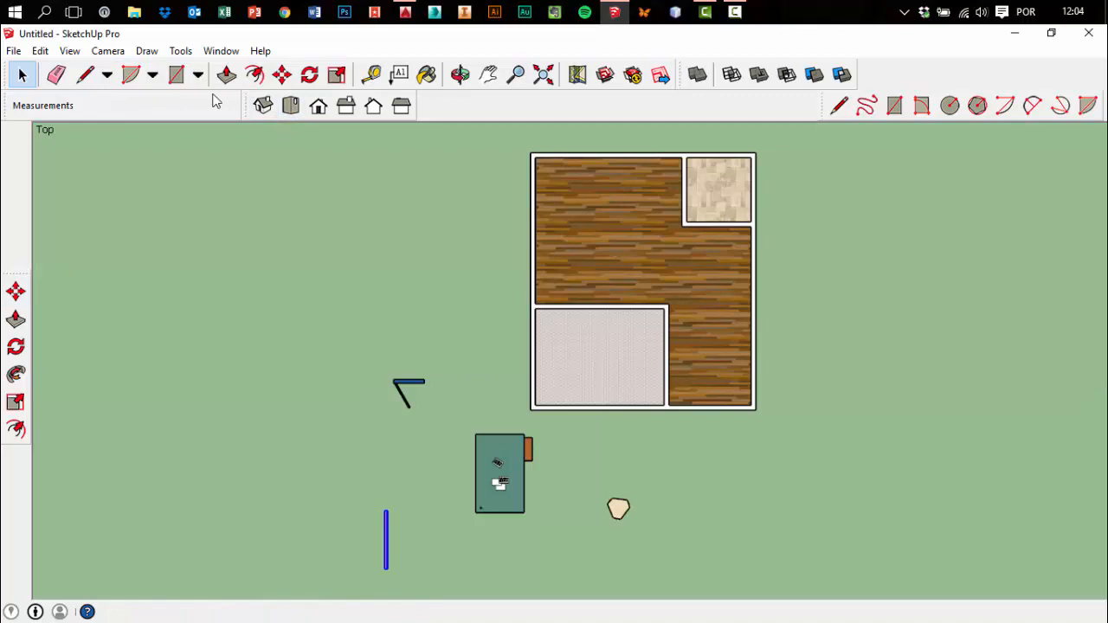
{"action": "left_click", "coordinate": [283, 74]}
{"action": "left_click", "coordinate": [522, 478]}
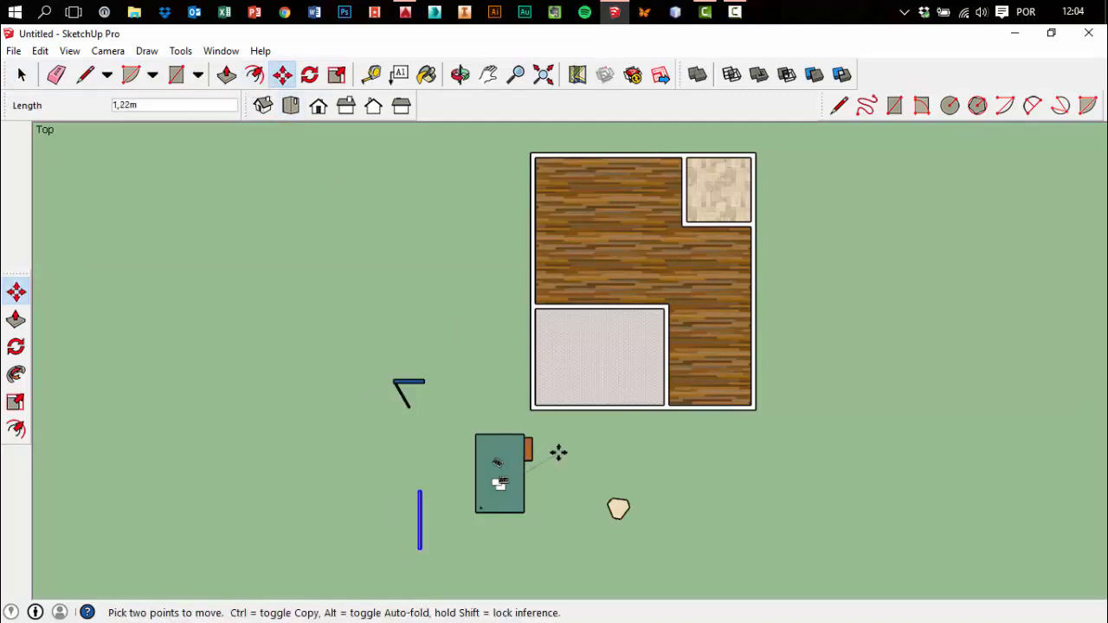
{"action": "key", "text": "Escape"}
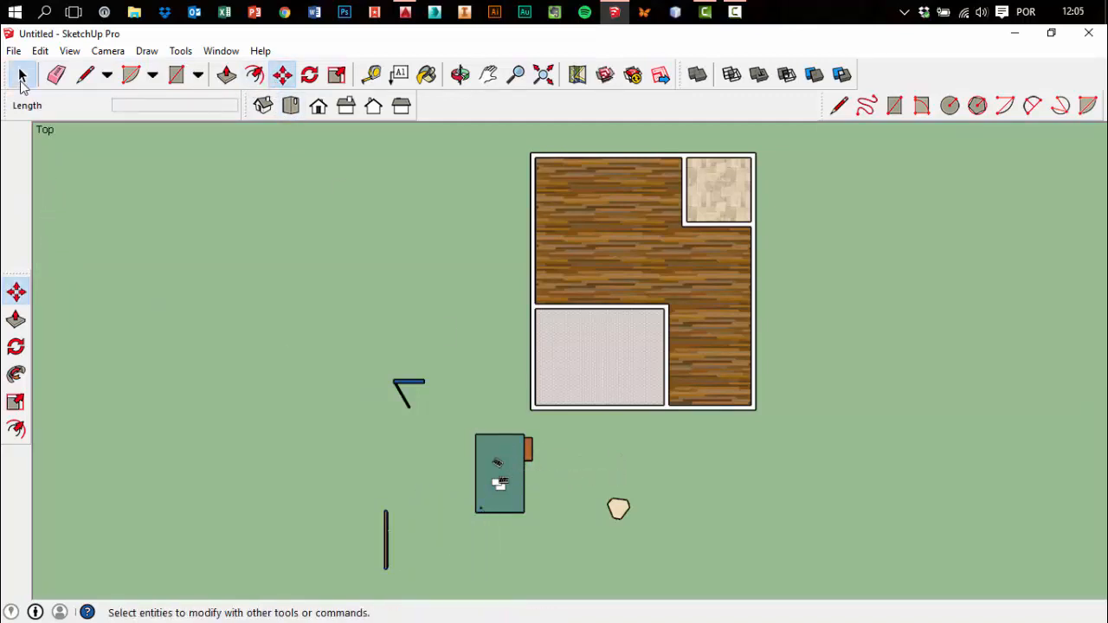
Move the desk about 8.4 m from outside the house into the large wood-floored room, near its outer corner
{"action": "left_click", "coordinate": [22, 78]}
{"action": "left_click", "coordinate": [282, 75]}
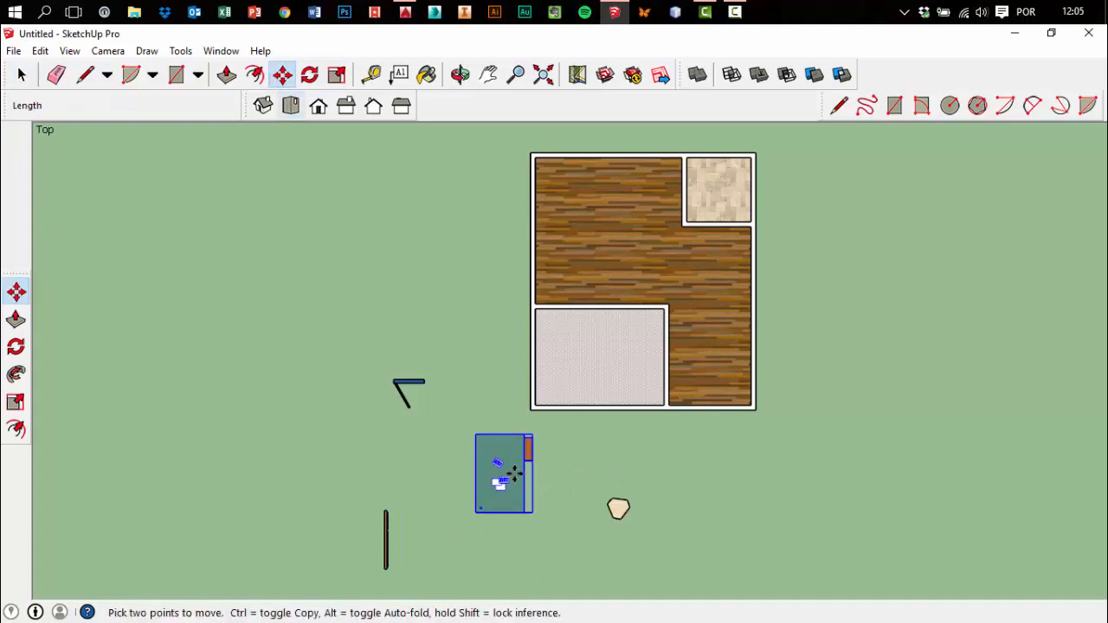
{"action": "left_click", "coordinate": [524, 474]}
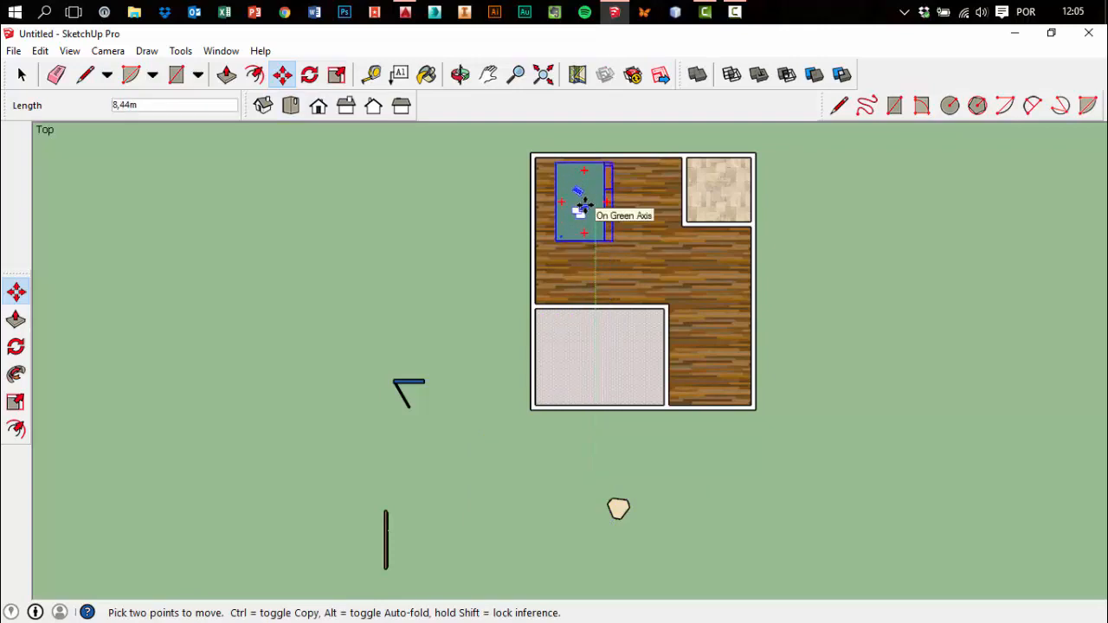
{"action": "left_click", "coordinate": [548, 300]}
Nudge the desk in small moves closer to the outer walls at the corner of the wood-floored room
{"action": "scroll", "coordinate": [610, 195], "scroll_direction": "up", "scroll_amount": 5}
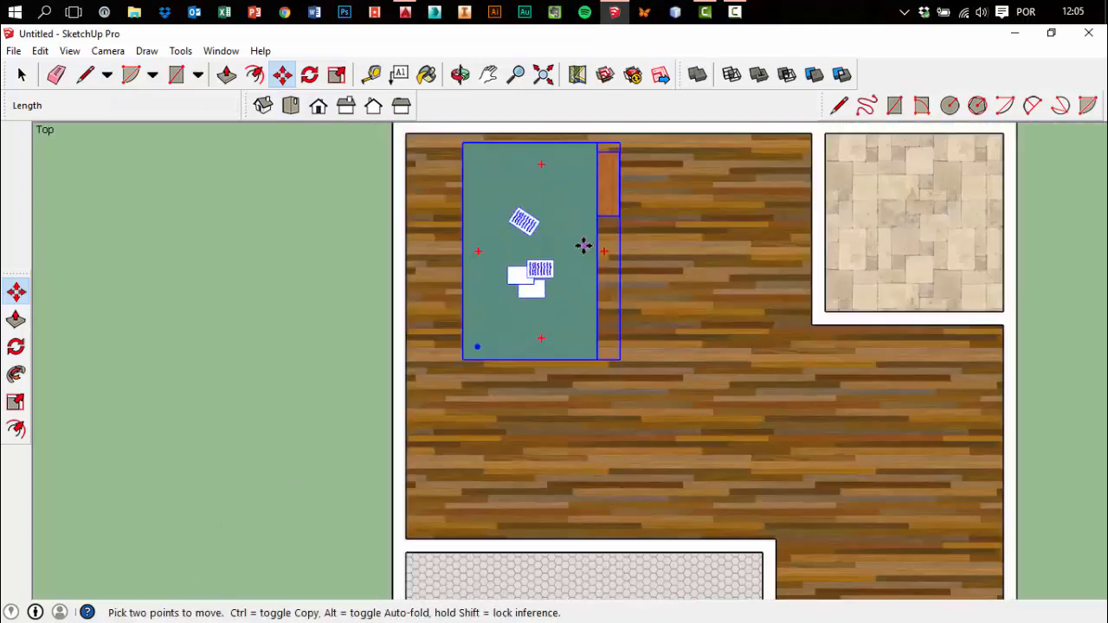
{"action": "scroll", "coordinate": [584, 246], "scroll_direction": "up", "scroll_amount": 2}
{"action": "left_click", "coordinate": [582, 248]}
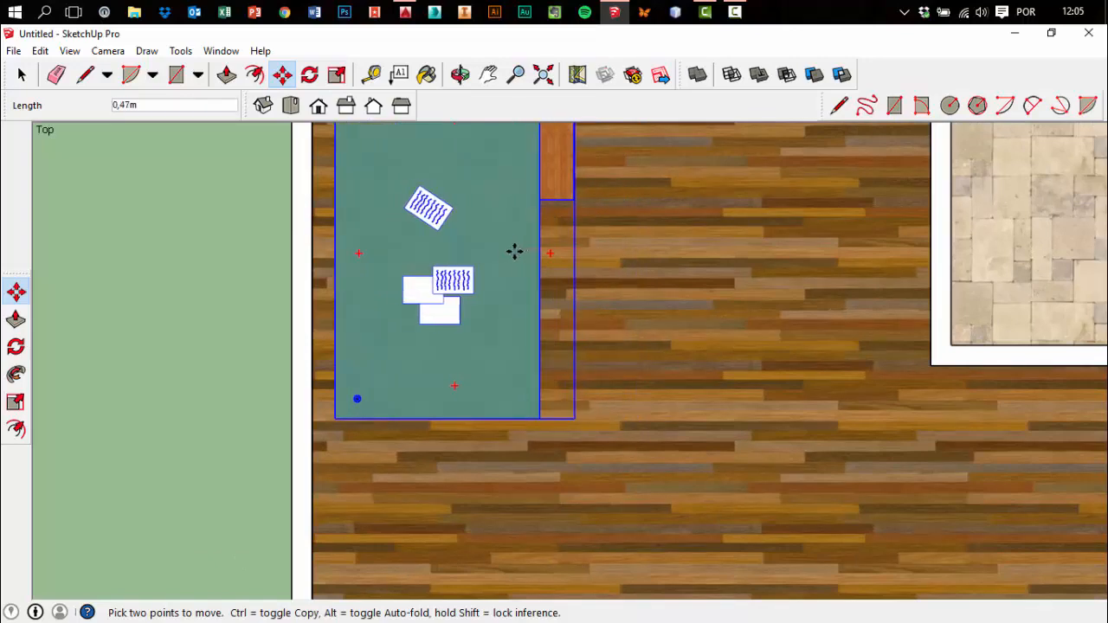
{"action": "left_click", "coordinate": [504, 251]}
{"action": "left_click", "coordinate": [504, 276]}
{"action": "scroll", "coordinate": [303, 359], "scroll_direction": "down", "scroll_amount": 2}
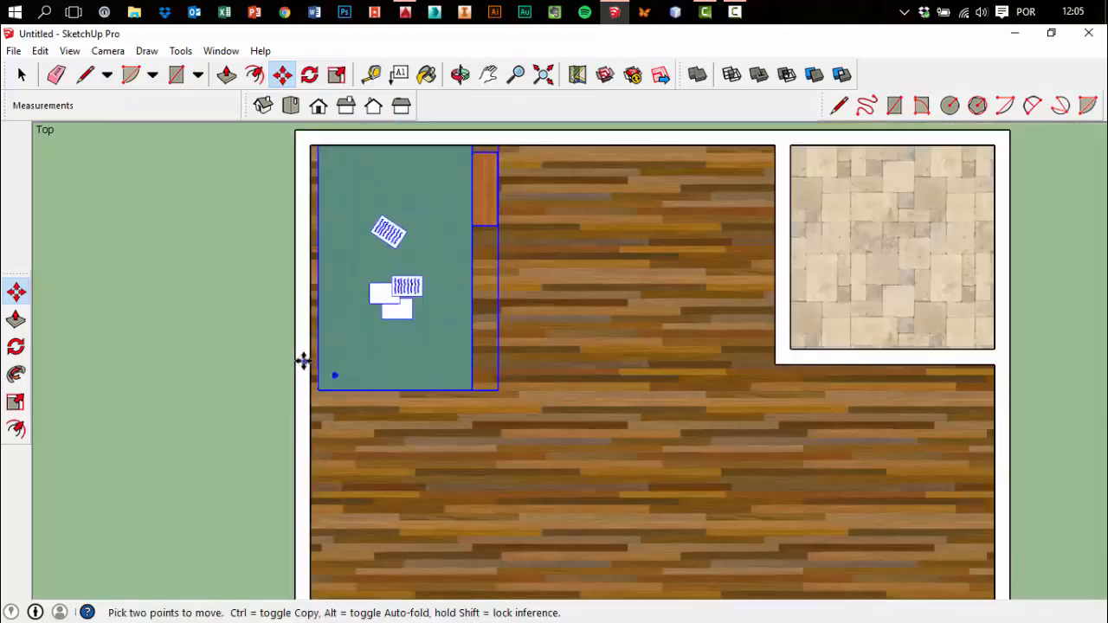
{"action": "left_click", "coordinate": [431, 287]}
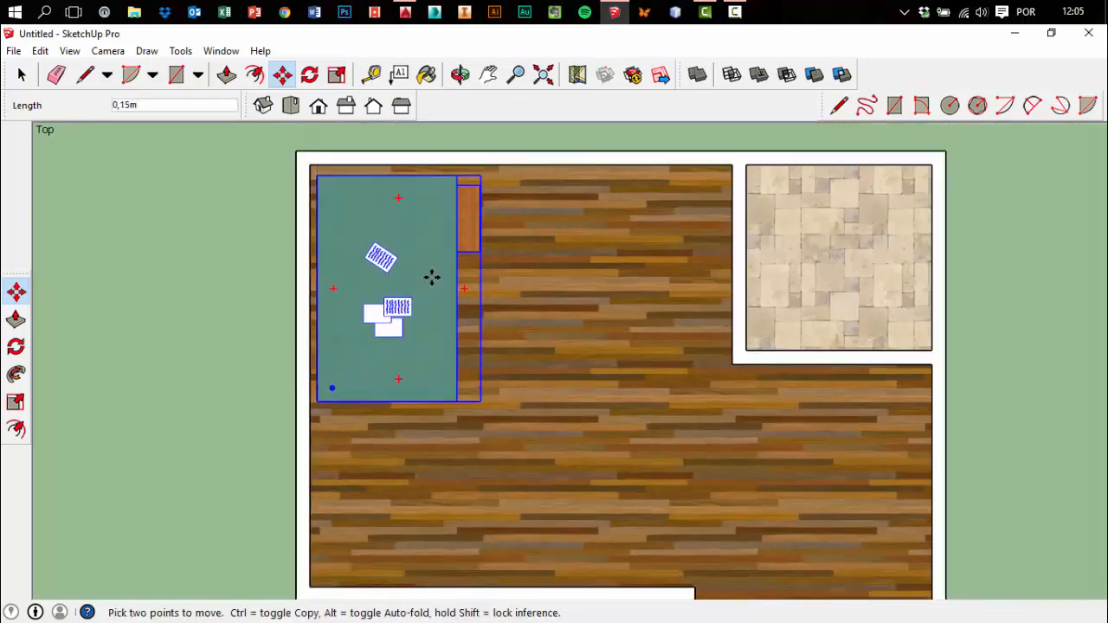
{"action": "left_click", "coordinate": [21, 75]}
Move the desk about 1.91 m along the green axis, away from the doorway and towards the yellow room's partition wall
{"action": "scroll", "coordinate": [373, 370], "scroll_direction": "down", "scroll_amount": 3}
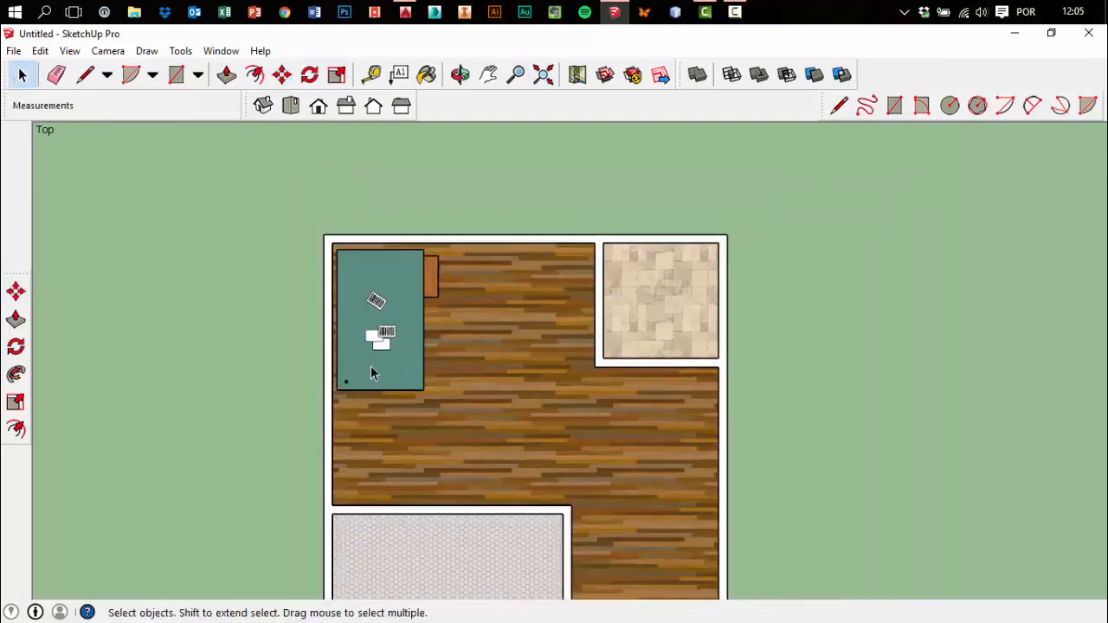
{"action": "middle_click_drag", "start_coordinate": [373, 370], "coordinate": [666, 617]}
{"action": "middle_click_drag", "start_coordinate": [604, 588], "coordinate": [745, 245]}
{"action": "scroll", "coordinate": [485, 285], "scroll_direction": "up", "scroll_amount": 3}
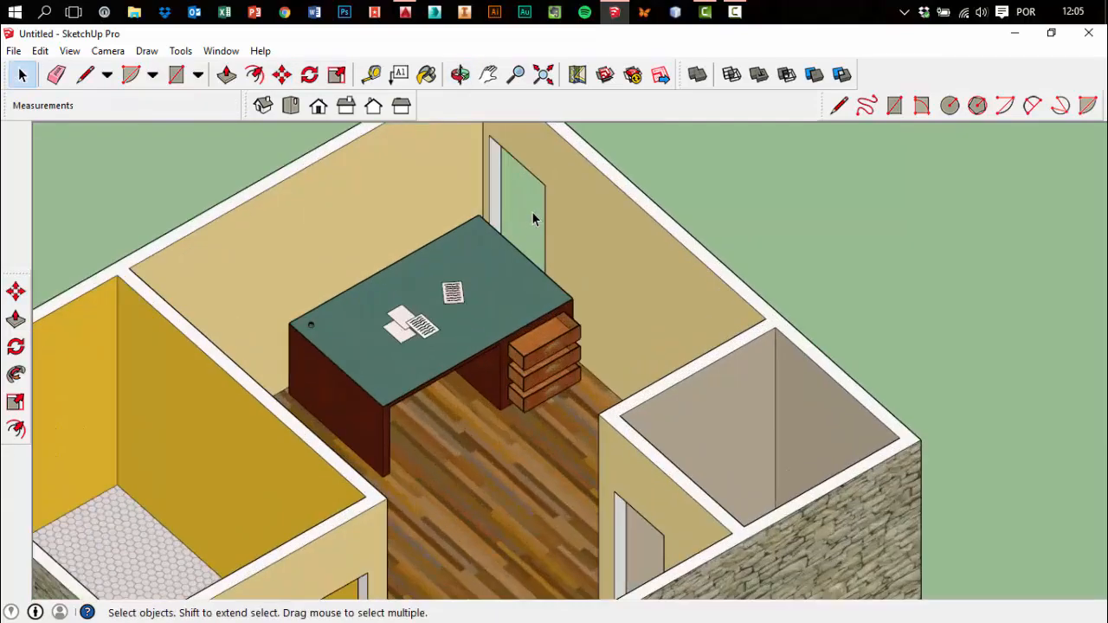
{"action": "left_click", "coordinate": [514, 329]}
{"action": "scroll", "coordinate": [433, 361], "scroll_direction": "up", "scroll_amount": 2}
{"action": "left_click", "coordinate": [282, 73]}
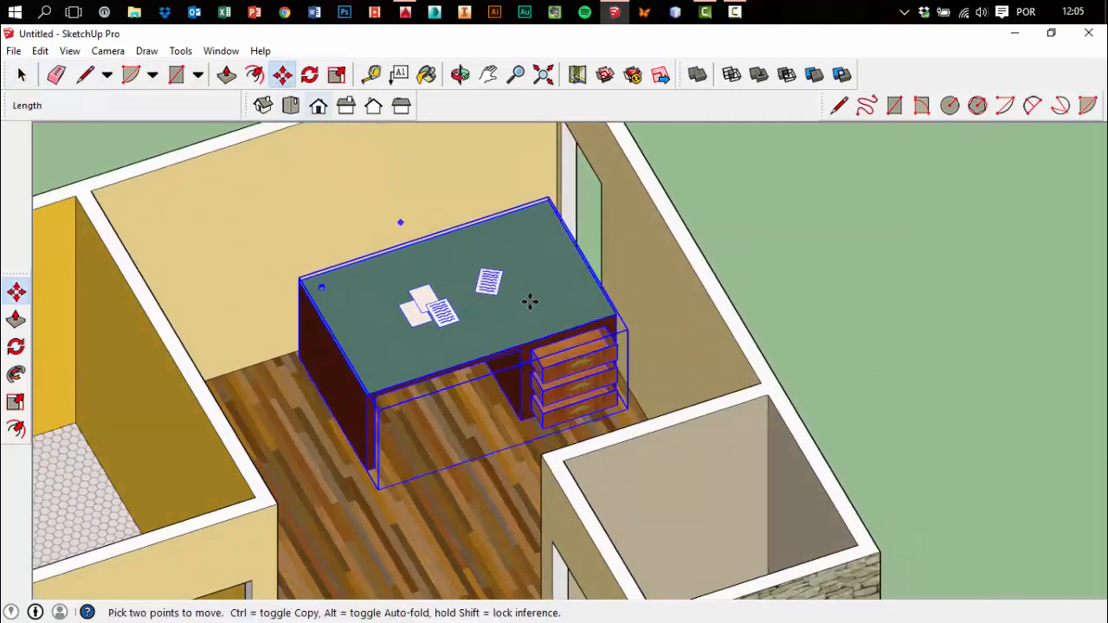
{"action": "middle_click_drag", "start_coordinate": [526, 302], "coordinate": [577, 291]}
{"action": "left_click", "coordinate": [576, 292]}
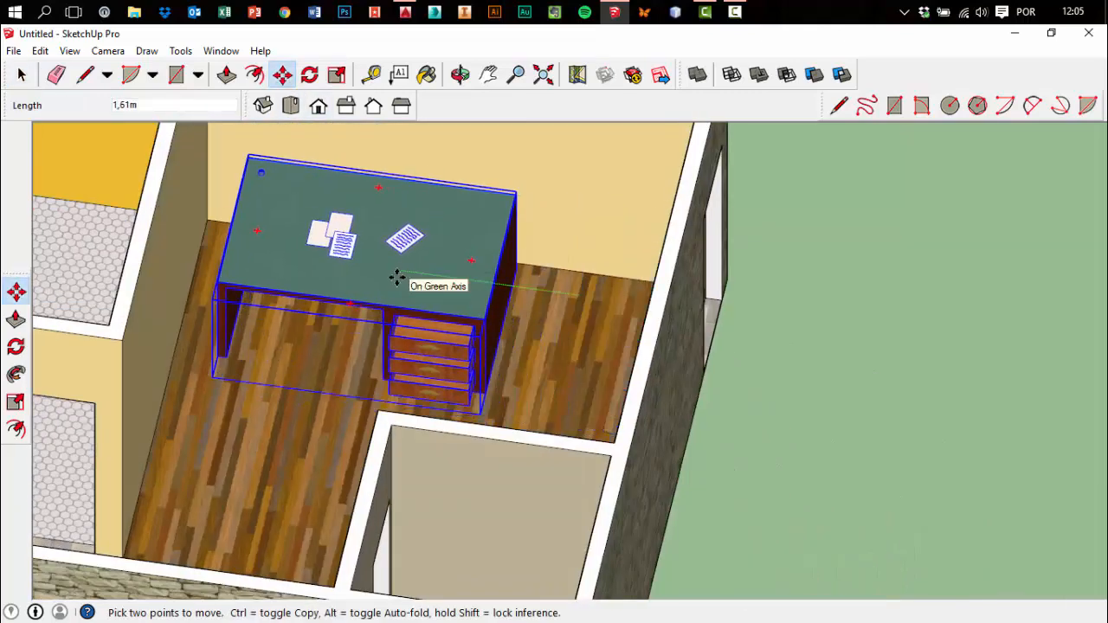
{"action": "left_click", "coordinate": [367, 273]}
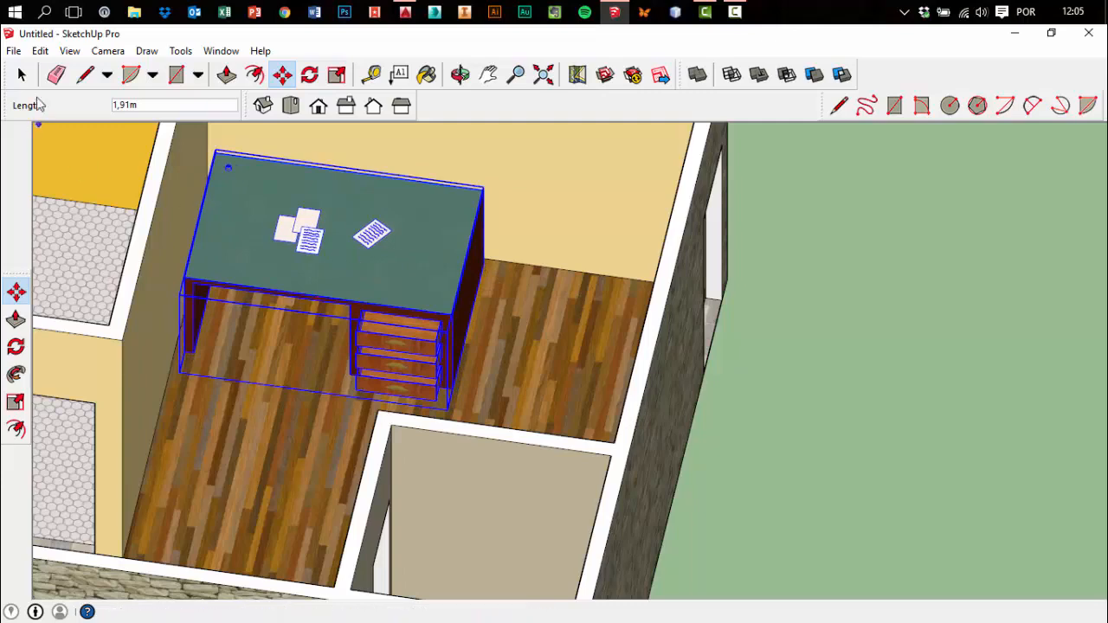
{"action": "left_click", "coordinate": [22, 75]}
{"action": "left_click", "coordinate": [837, 405]}
Select the bar table outside the house and raise it vertically off the ground using the front view
{"action": "scroll", "coordinate": [837, 405], "scroll_direction": "down", "scroll_amount": 5}
{"action": "middle_click_drag", "start_coordinate": [559, 427], "coordinate": [297, 588]}
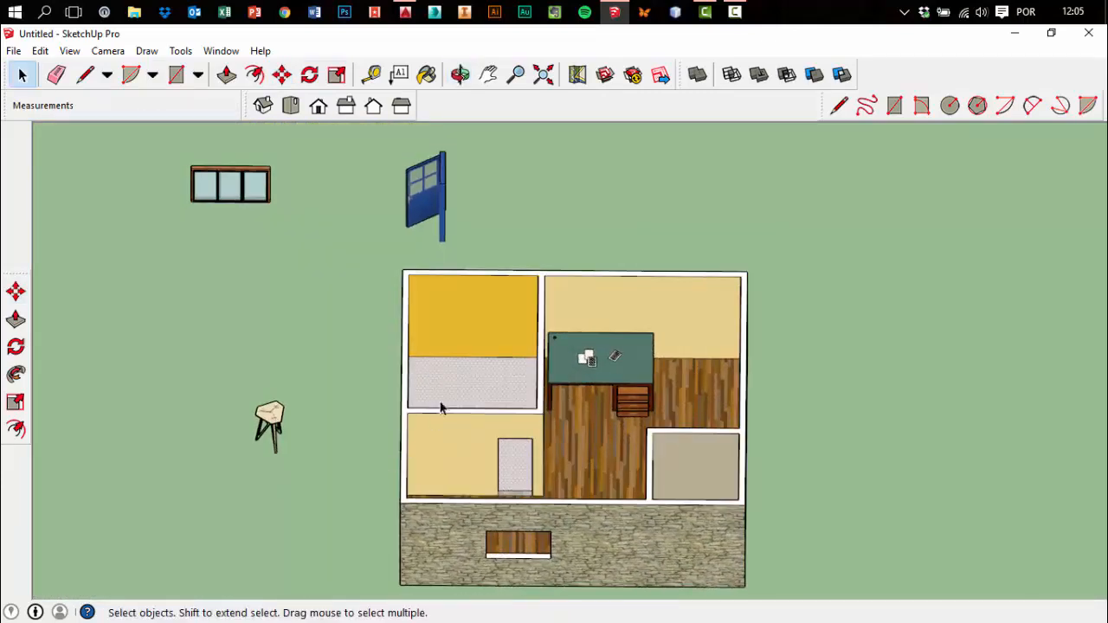
{"action": "scroll", "coordinate": [217, 441], "scroll_direction": "up", "scroll_amount": 3}
{"action": "left_click", "coordinate": [311, 394]}
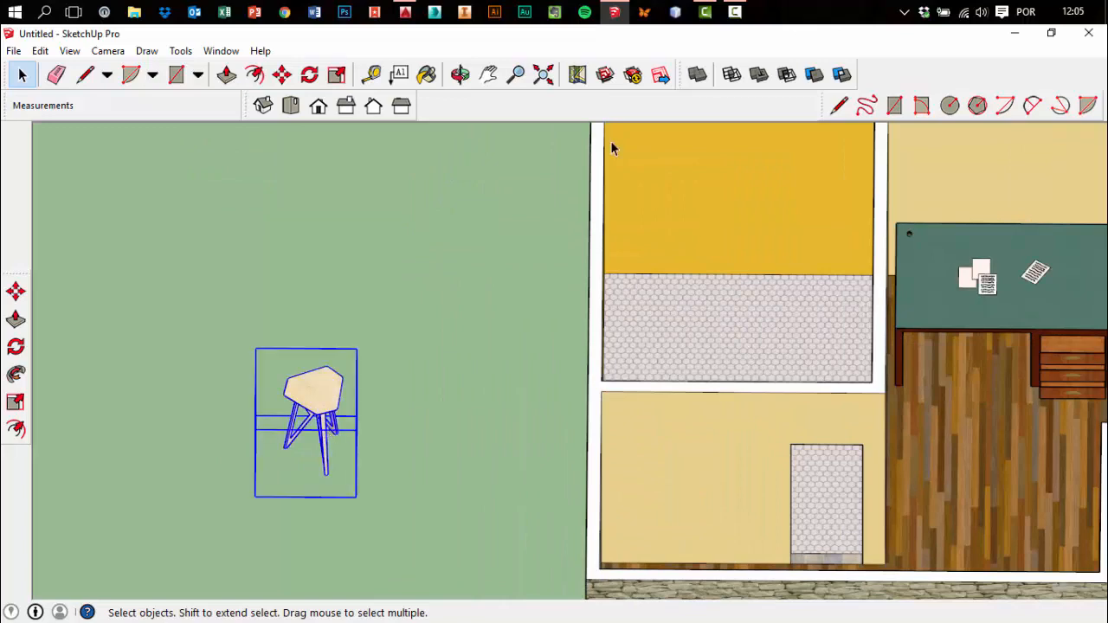
{"action": "left_click", "coordinate": [328, 113]}
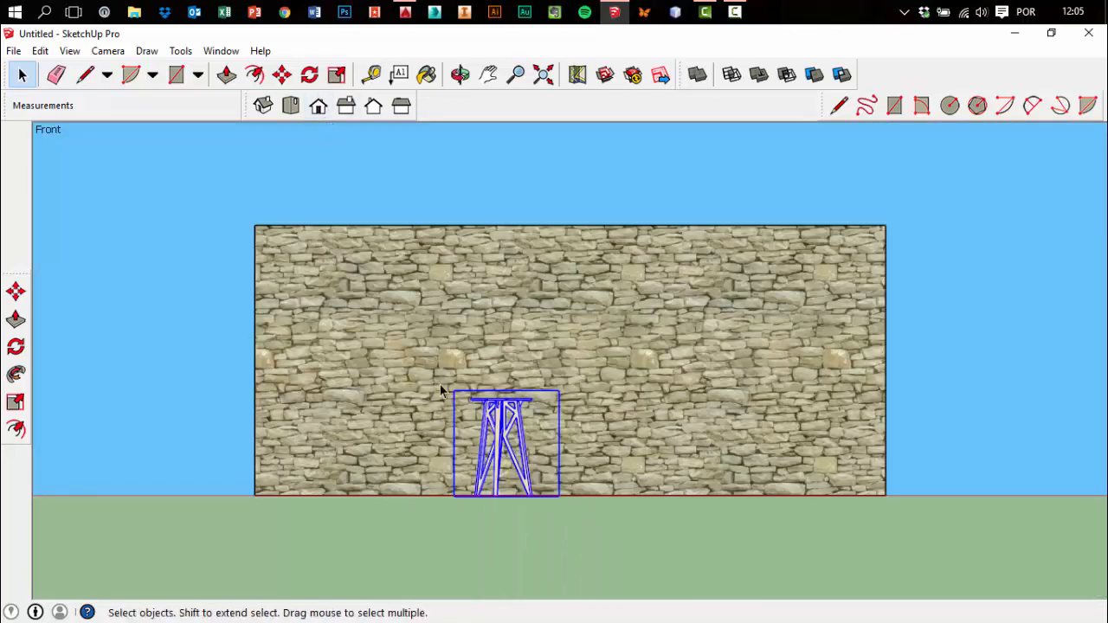
{"action": "left_click", "coordinate": [282, 74]}
{"action": "left_click", "coordinate": [510, 329]}
{"action": "left_click", "coordinate": [507, 152]}
{"action": "middle_click_drag", "start_coordinate": [732, 286], "coordinate": [650, 425]}
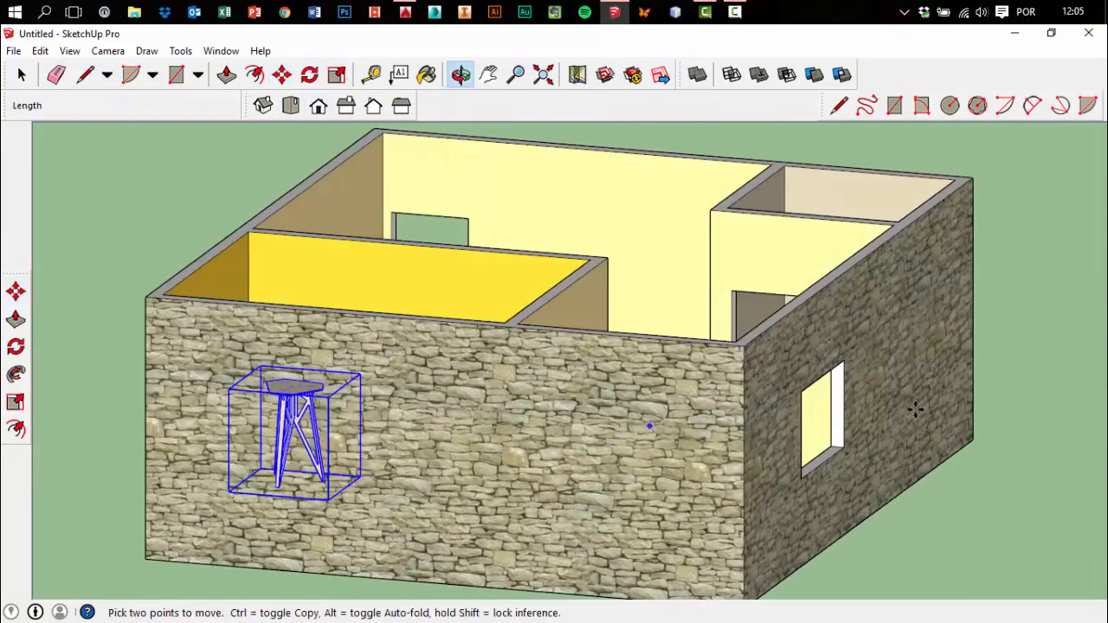
{"action": "middle_click_drag", "start_coordinate": [915, 410], "coordinate": [692, 420]}
{"action": "scroll", "coordinate": [897, 420], "scroll_direction": "down", "scroll_amount": 3}
{"action": "middle_click_drag", "start_coordinate": [910, 437], "coordinate": [779, 455]}
{"action": "left_click", "coordinate": [22, 74]}
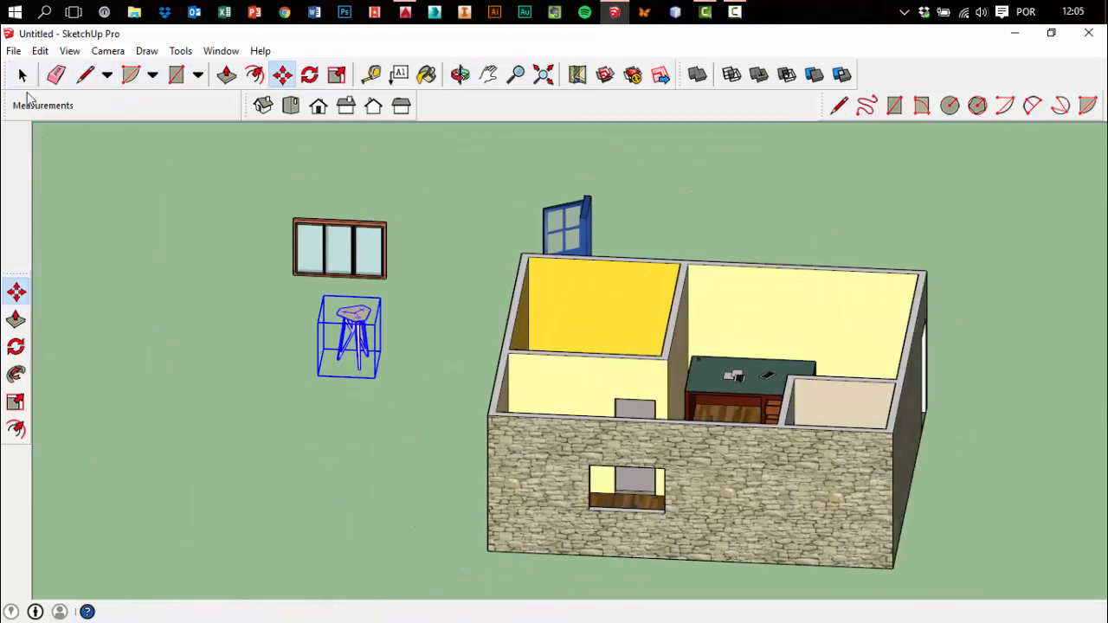
Select the bar table in the right view and move it diagonally up towards the house, above wall height
{"action": "scroll", "coordinate": [378, 361], "scroll_direction": "up", "scroll_amount": 2}
{"action": "middle_click_drag", "start_coordinate": [469, 456], "coordinate": [655, 360]}
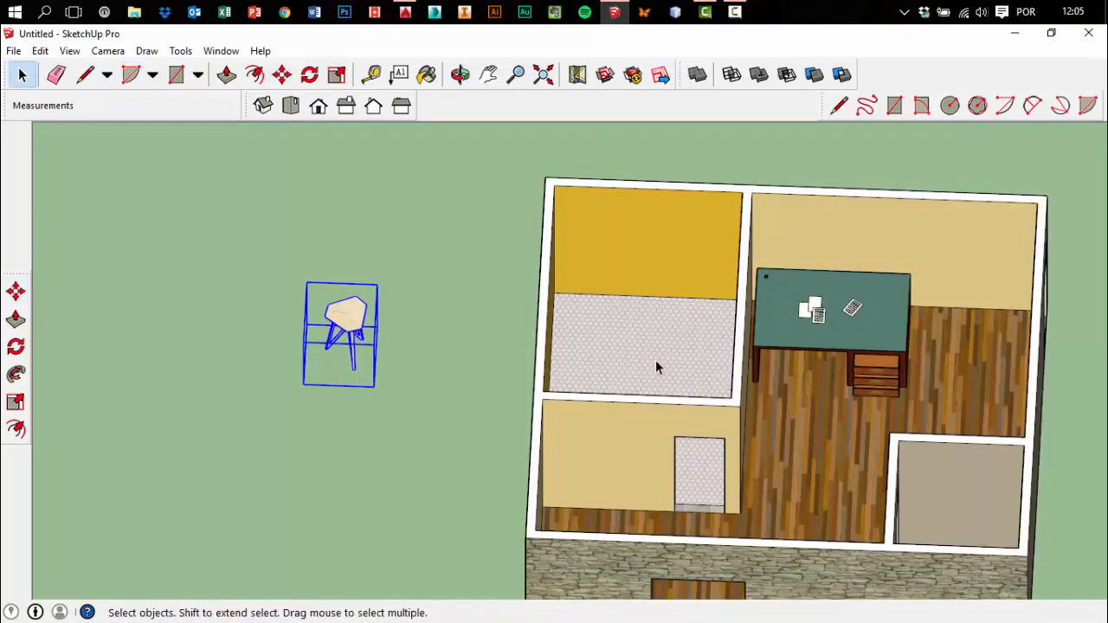
{"action": "left_click", "coordinate": [450, 461]}
{"action": "scroll", "coordinate": [464, 487], "scroll_direction": "up", "scroll_amount": 2}
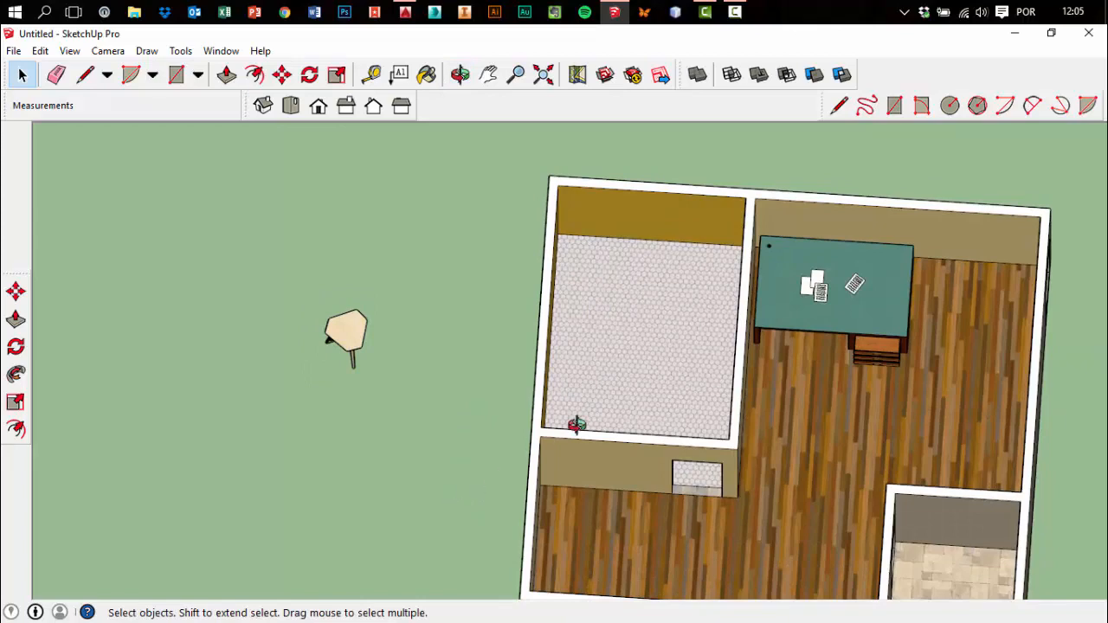
{"action": "middle_click_drag", "start_coordinate": [576, 424], "coordinate": [543, 398]}
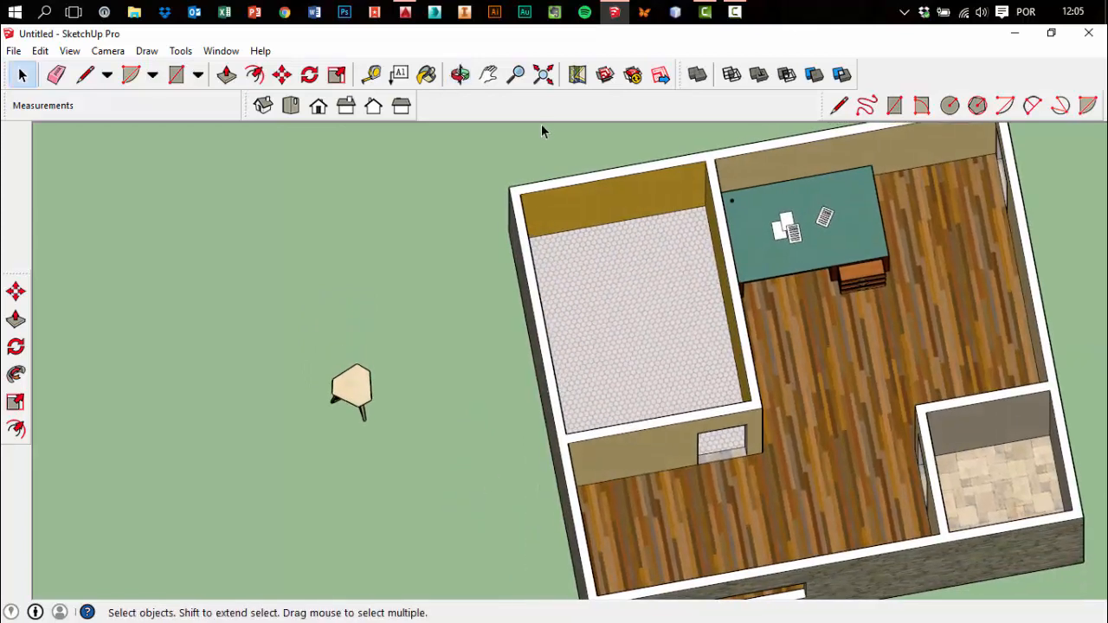
{"action": "left_click", "coordinate": [346, 104]}
{"action": "left_click_drag", "start_coordinate": [167, 220], "coordinate": [334, 377]}
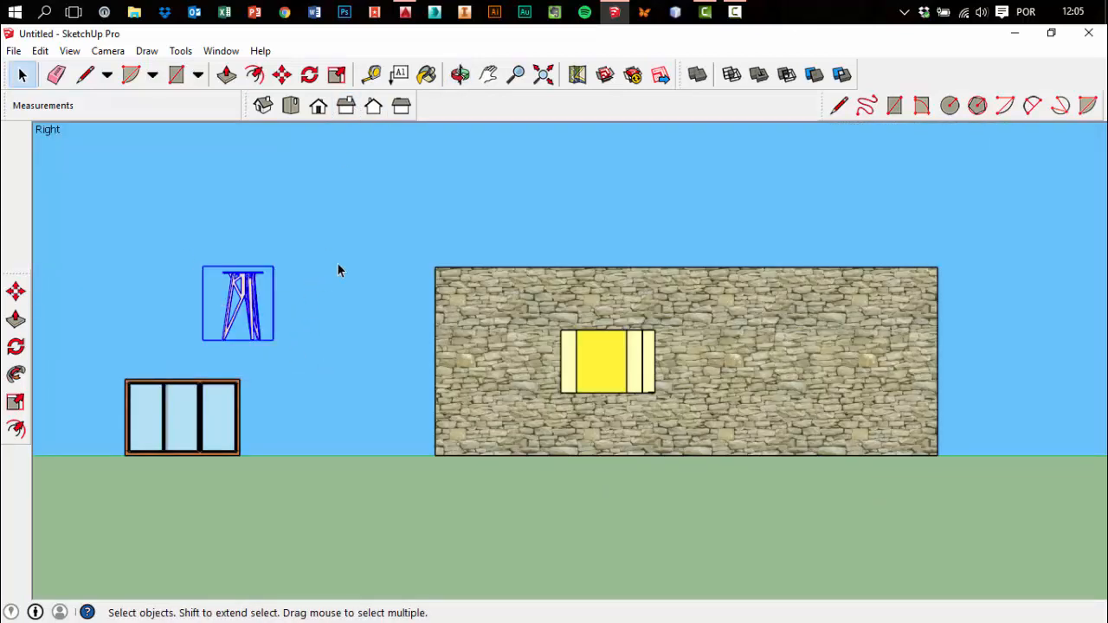
{"action": "left_click", "coordinate": [283, 74]}
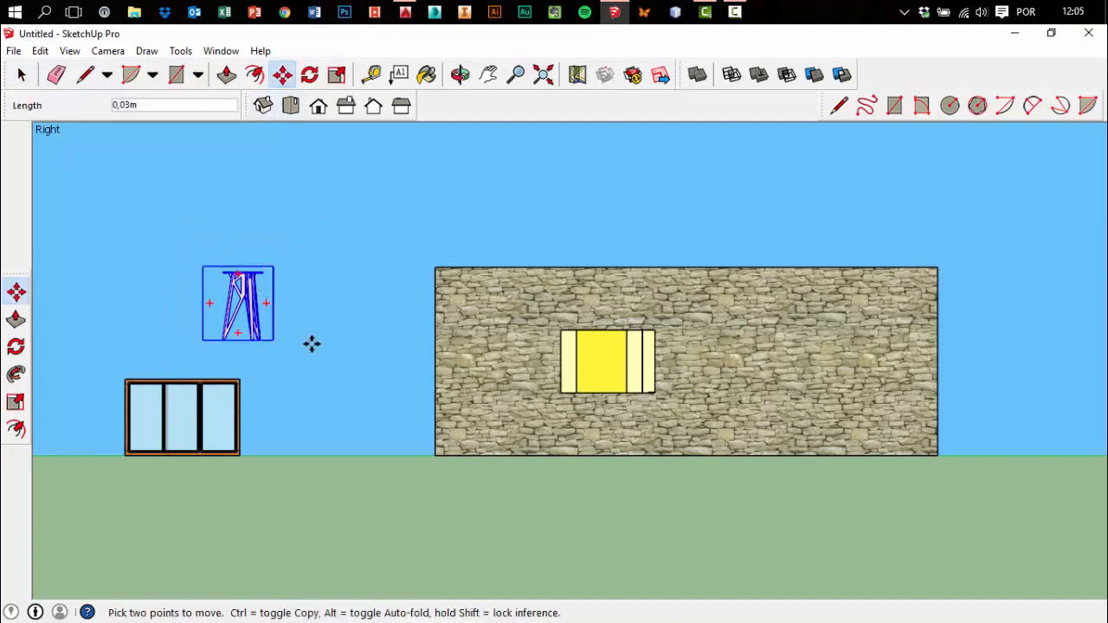
{"action": "left_click", "coordinate": [267, 293]}
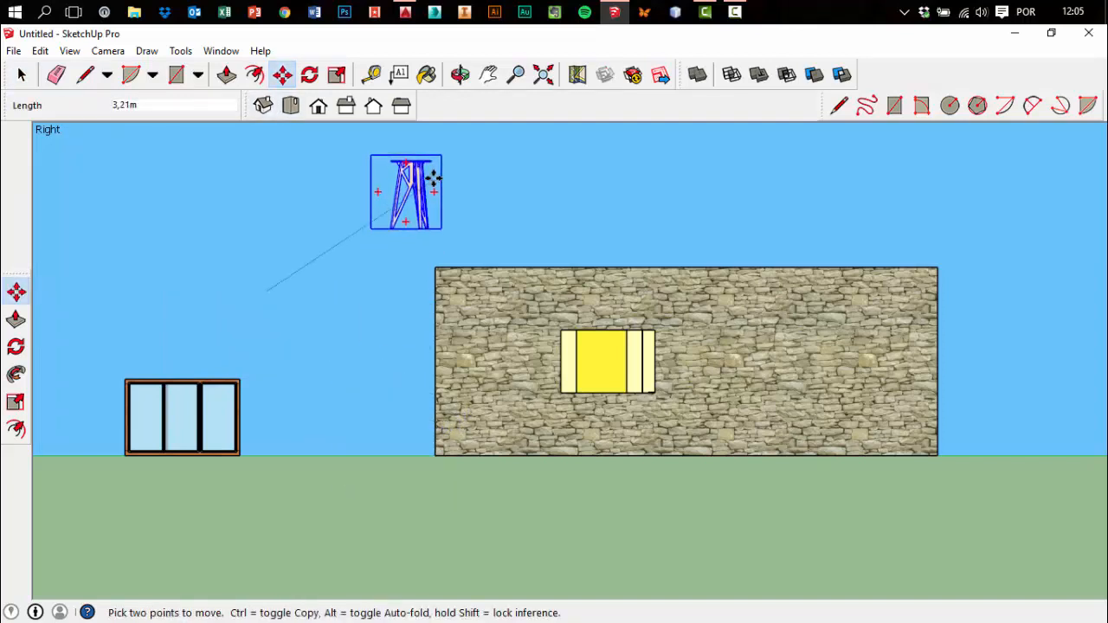
{"action": "left_click", "coordinate": [398, 175]}
{"action": "left_click", "coordinate": [18, 77]}
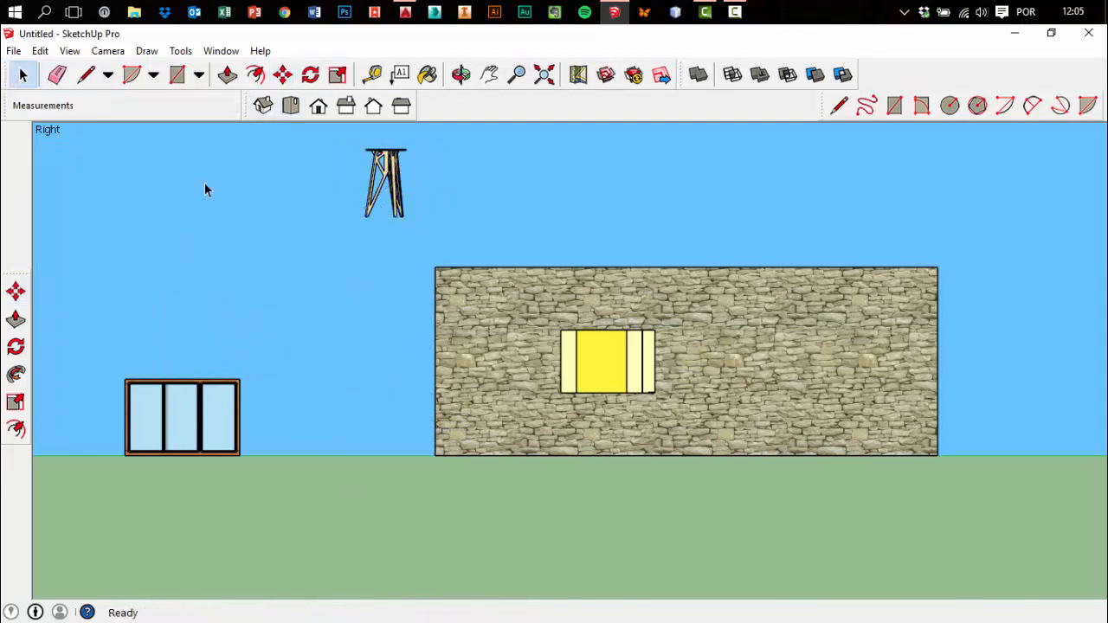
Draw a short reference line on the hexagon-tiled floor near the yellow room's outer corner, parallel to the outer wall
{"action": "middle_click_drag", "start_coordinate": [205, 183], "coordinate": [378, 558]}
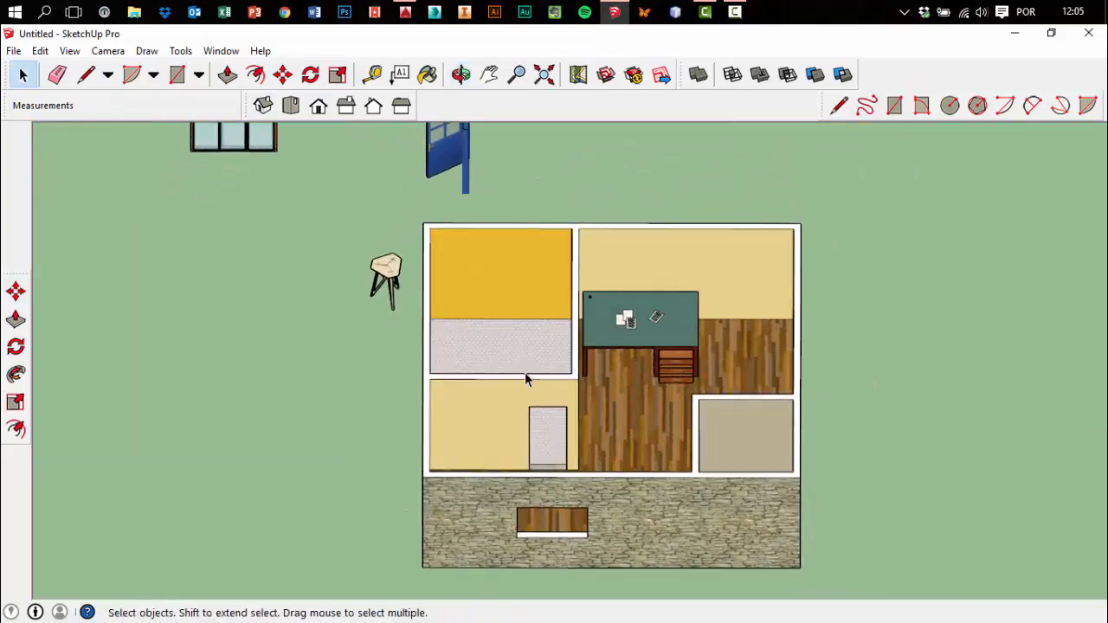
{"action": "scroll", "coordinate": [525, 372], "scroll_direction": "up", "scroll_amount": 1}
{"action": "middle_click_drag", "start_coordinate": [524, 372], "coordinate": [401, 359]}
{"action": "middle_click_drag", "start_coordinate": [463, 255], "coordinate": [530, 200]}
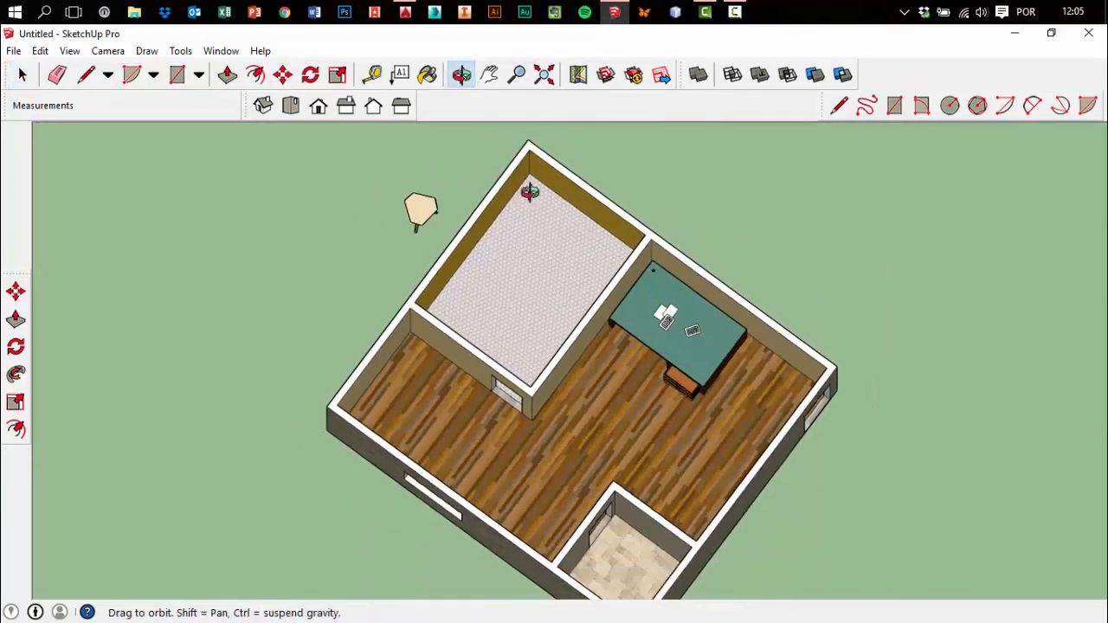
{"action": "scroll", "coordinate": [530, 200], "scroll_direction": "up", "scroll_amount": 5}
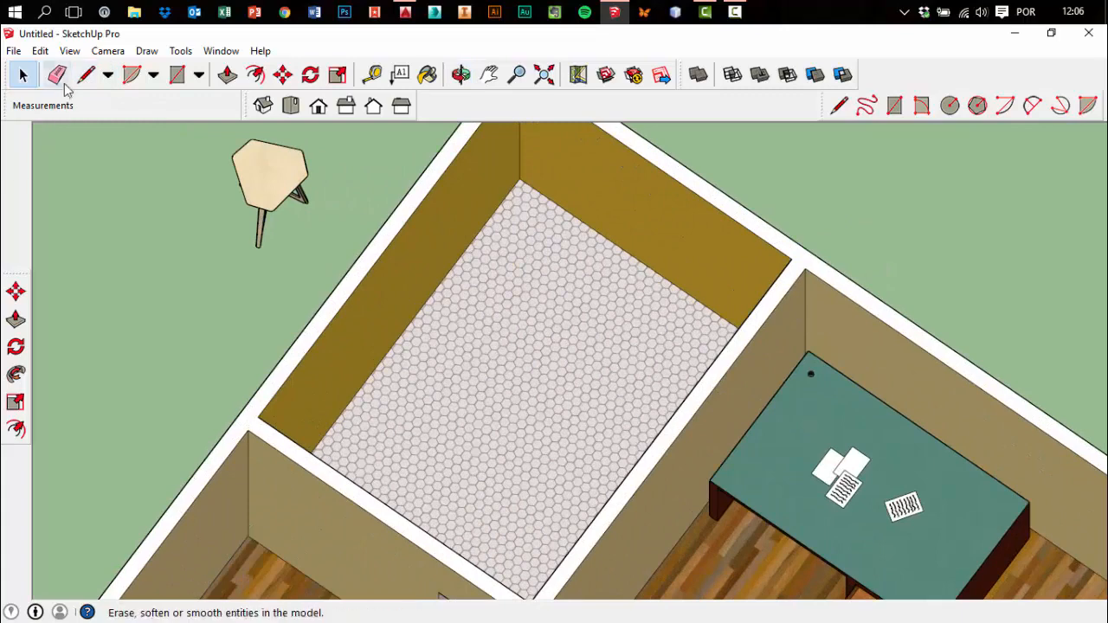
{"action": "left_click", "coordinate": [86, 75]}
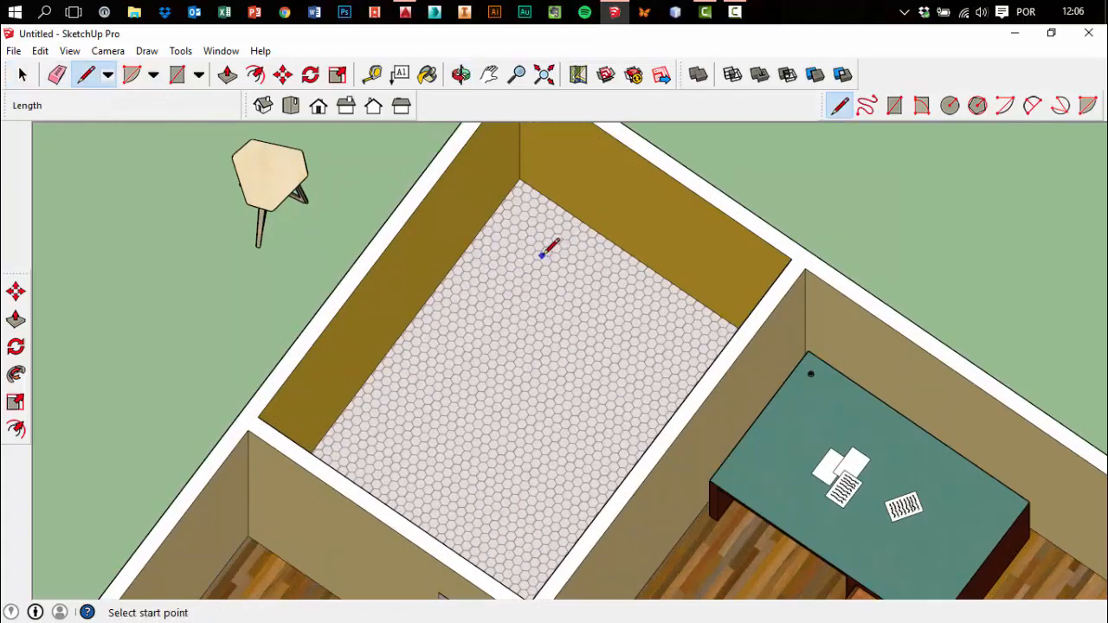
{"action": "left_click", "coordinate": [542, 255]}
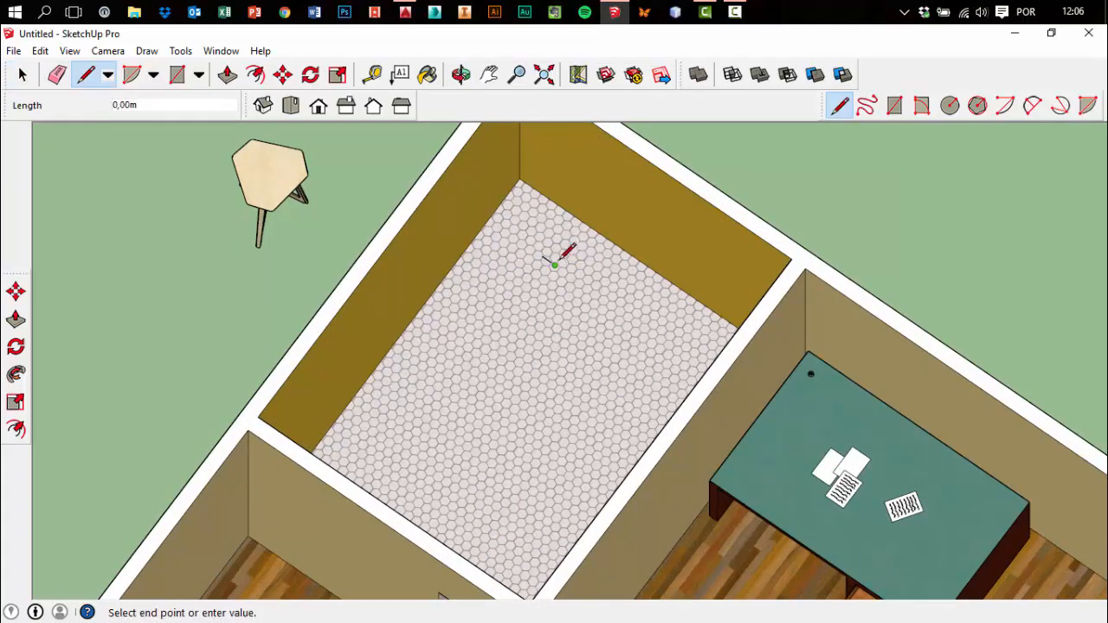
{"action": "left_click", "coordinate": [23, 75]}
{"action": "scroll", "coordinate": [553, 258], "scroll_direction": "up", "scroll_amount": 3}
{"action": "scroll", "coordinate": [553, 258], "scroll_direction": "up", "scroll_amount": 2}
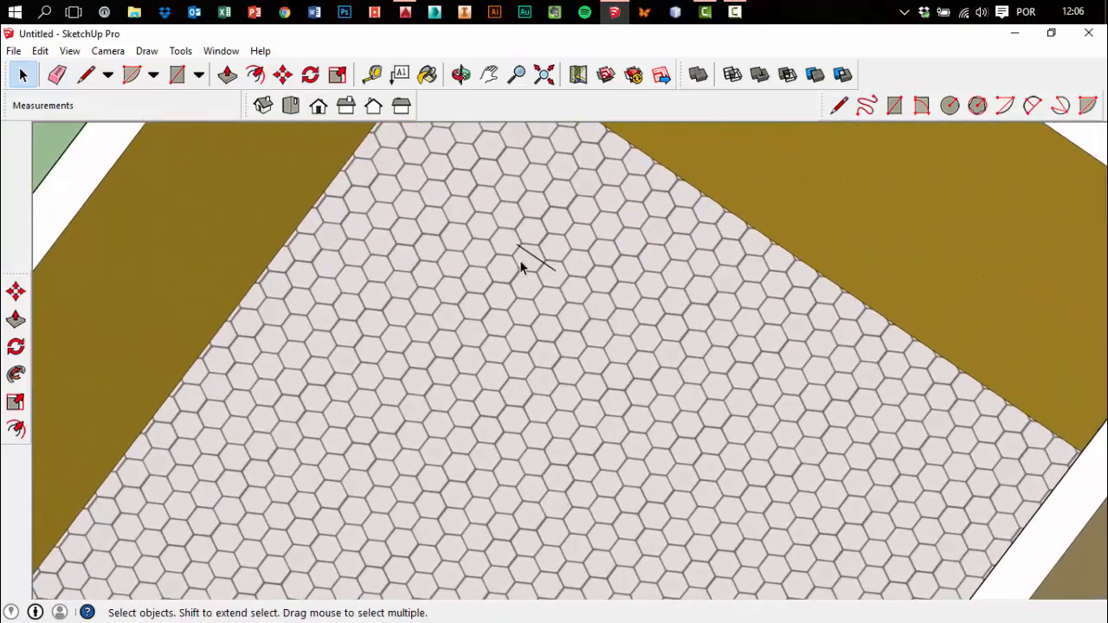
{"action": "scroll", "coordinate": [579, 329], "scroll_direction": "down", "scroll_amount": 5}
{"action": "scroll", "coordinate": [566, 307], "scroll_direction": "up", "scroll_amount": 2}
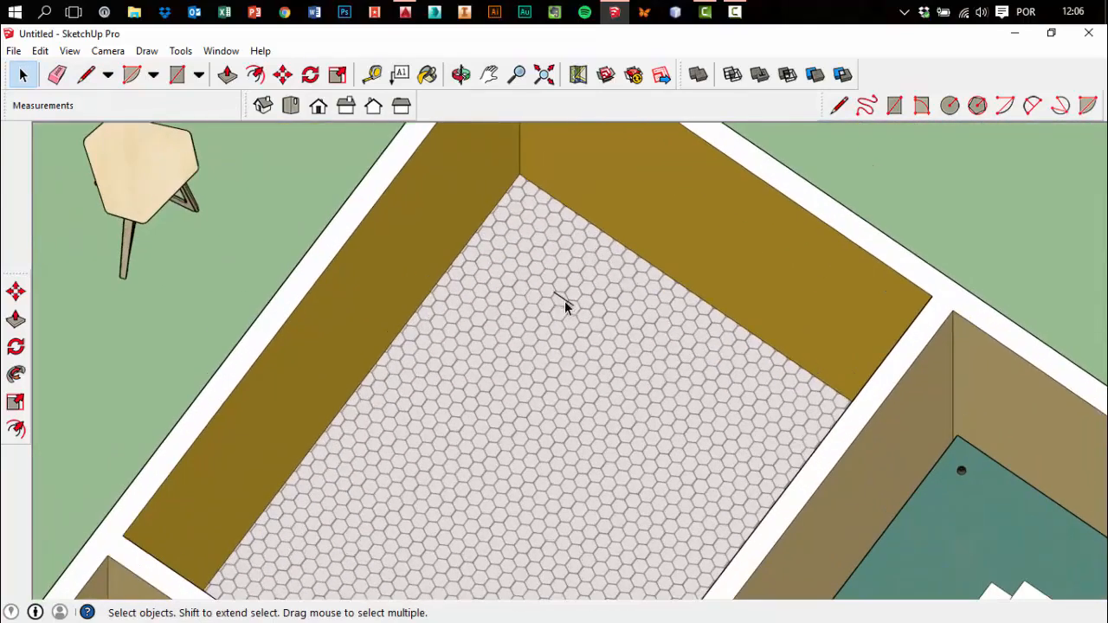
From beneath the house, move the bar table about 4.45 m by a leg's bottom corner onto the short line's endpoint
{"action": "scroll", "coordinate": [590, 362], "scroll_direction": "down", "scroll_amount": 1}
{"action": "scroll", "coordinate": [590, 358], "scroll_direction": "down", "scroll_amount": 2}
{"action": "mouse_move", "coordinate": [897, 392]}
{"action": "middle_mouse_down"}
{"action": "mouse_move", "coordinate": [712, 275]}
{"action": "mouse_move", "coordinate": [543, 249]}
{"action": "mouse_move", "coordinate": [583, 274]}
{"action": "middle_mouse_up"}
{"action": "mouse_move", "coordinate": [618, 329]}
{"action": "middle_mouse_down"}
{"action": "mouse_move", "coordinate": [561, 304]}
{"action": "mouse_move", "coordinate": [586, 339]}
{"action": "middle_mouse_up"}
{"action": "scroll", "coordinate": [662, 297], "scroll_direction": "up", "scroll_amount": 3}
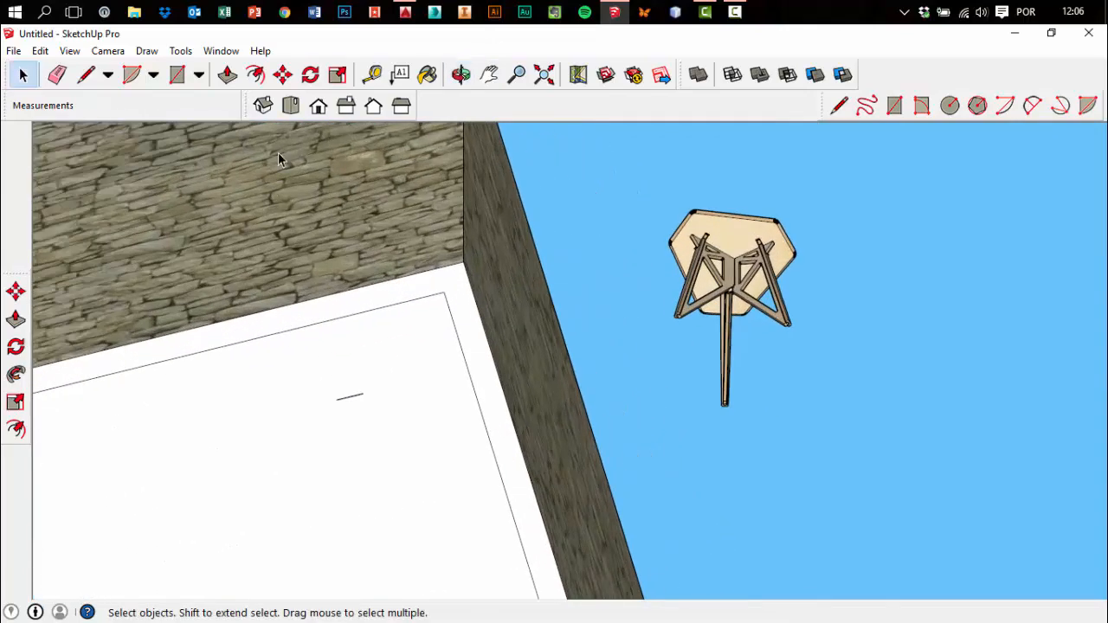
{"action": "left_click", "coordinate": [283, 75]}
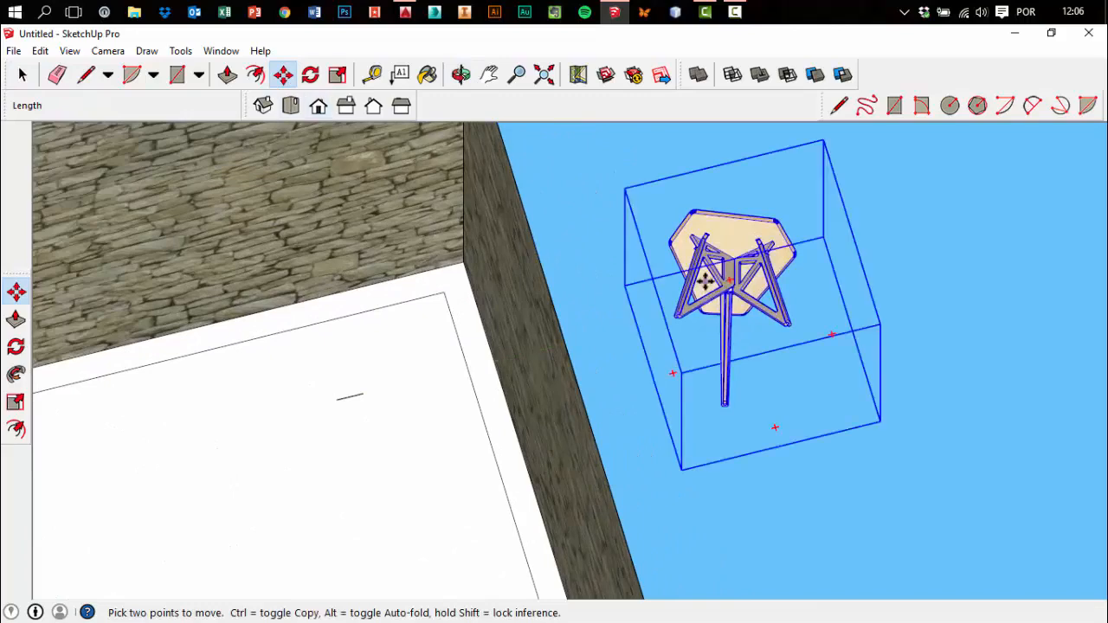
{"action": "scroll", "coordinate": [693, 299], "scroll_direction": "up", "scroll_amount": 4}
{"action": "scroll", "coordinate": [667, 344], "scroll_direction": "up", "scroll_amount": 6}
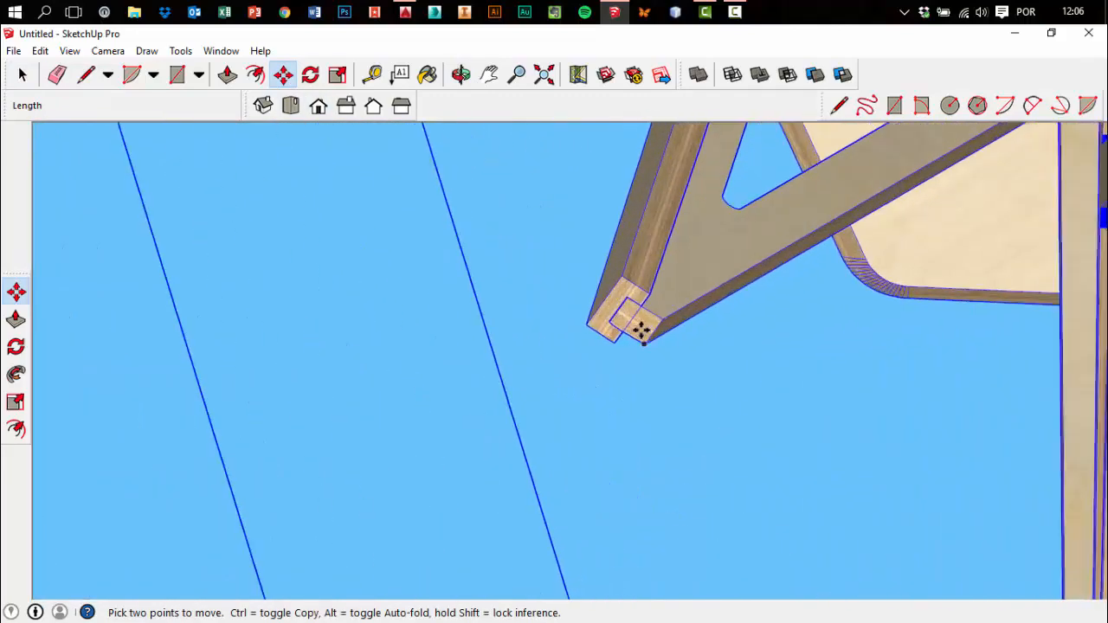
{"action": "scroll", "coordinate": [727, 257], "scroll_direction": "down", "scroll_amount": 8}
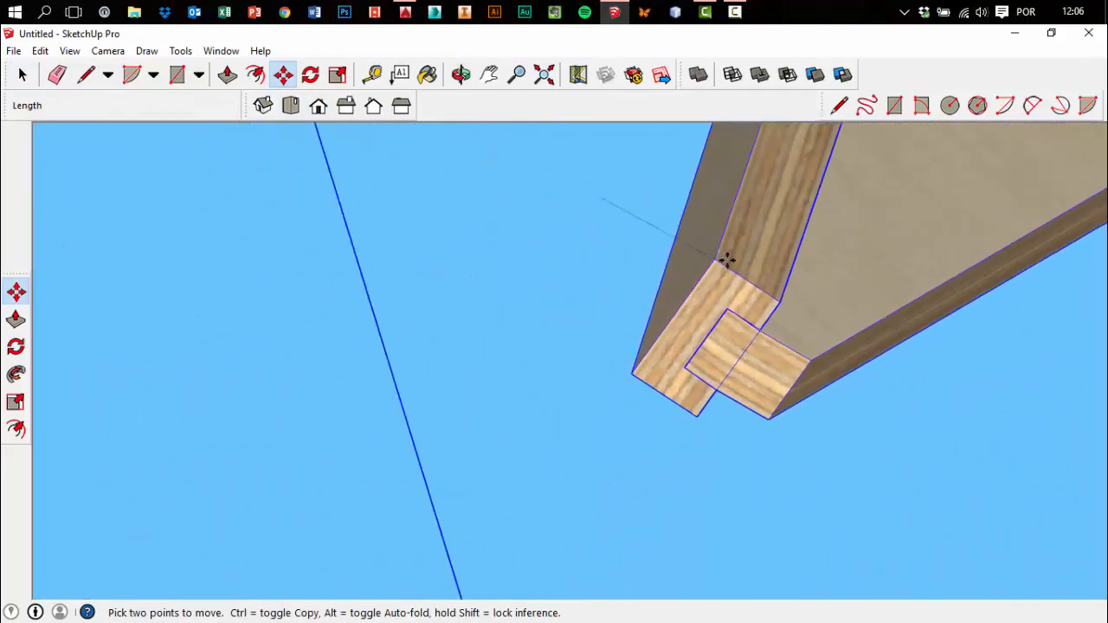
{"action": "scroll", "coordinate": [800, 232], "scroll_direction": "down", "scroll_amount": 5}
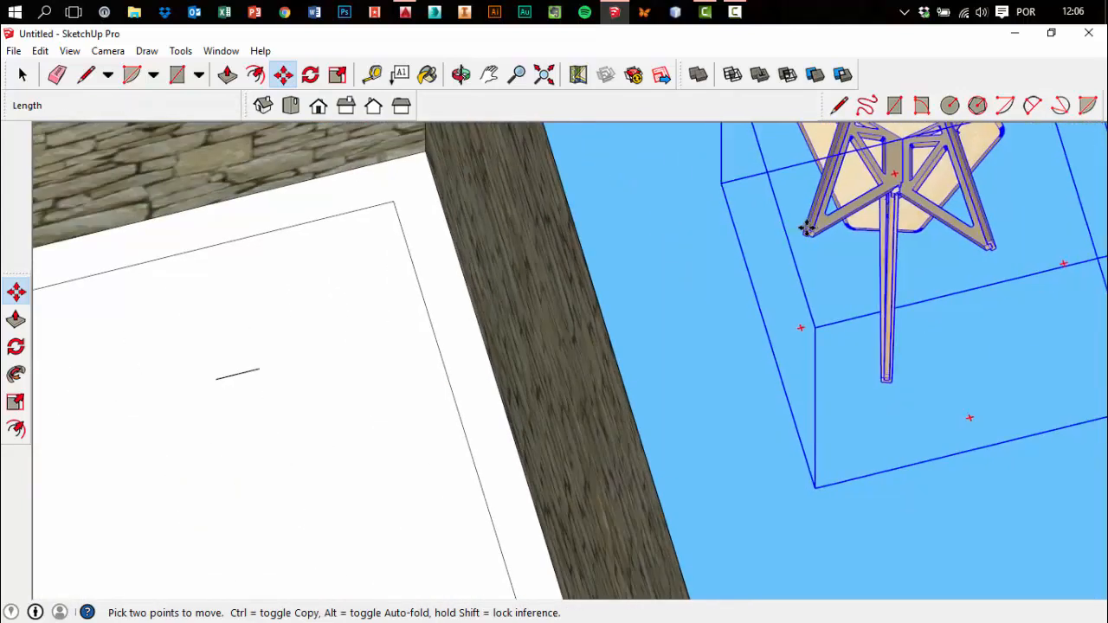
{"action": "left_click", "coordinate": [800, 232]}
{"action": "scroll", "coordinate": [478, 329], "scroll_direction": "up", "scroll_amount": 3}
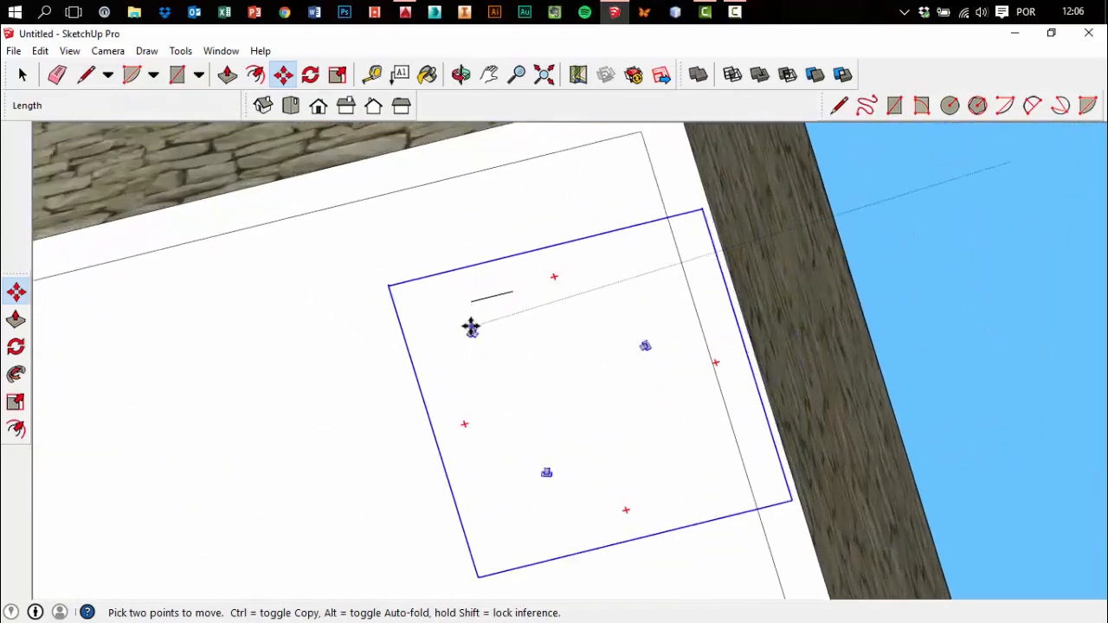
{"action": "left_click", "coordinate": [473, 291]}
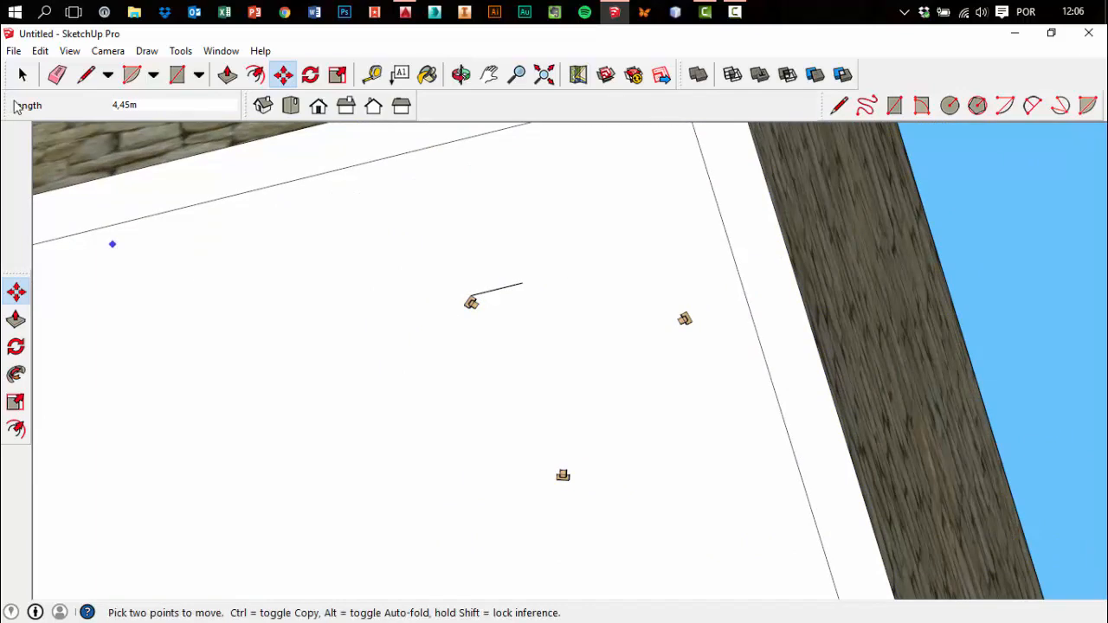
Delete the short reference line beside the bar table's leg on the tiled floor
{"action": "left_click", "coordinate": [23, 75]}
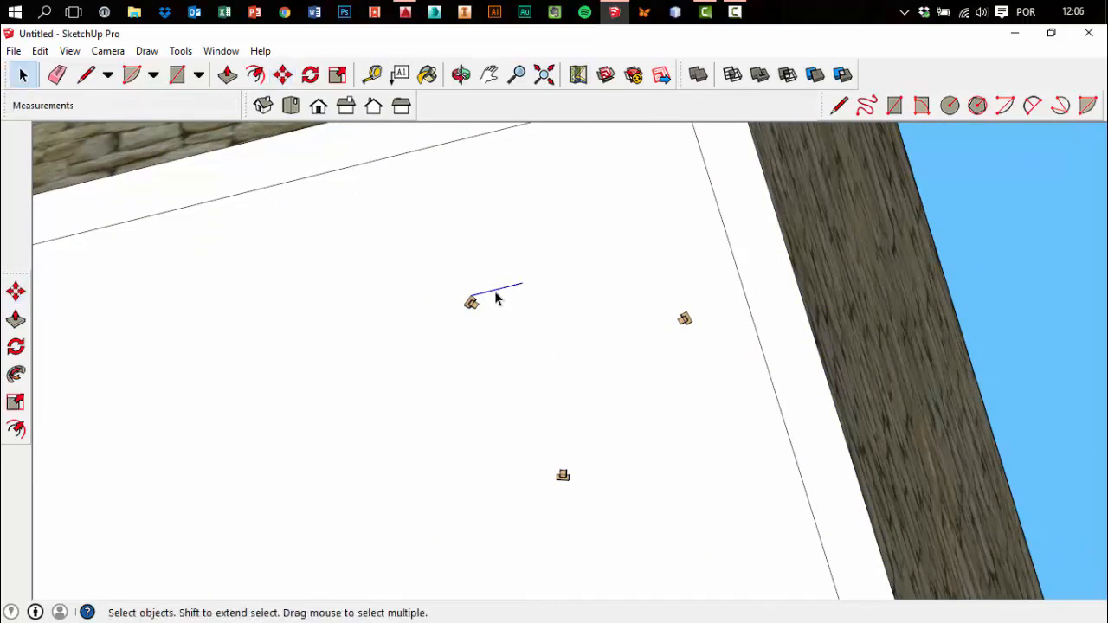
{"action": "middle_click_drag", "start_coordinate": [524, 322], "coordinate": [848, 556]}
{"action": "scroll", "coordinate": [843, 390], "scroll_direction": "up", "scroll_amount": 4}
{"action": "middle_click_drag", "start_coordinate": [734, 440], "coordinate": [898, 308]}
{"action": "scroll", "coordinate": [694, 442], "scroll_direction": "down", "scroll_amount": 8}
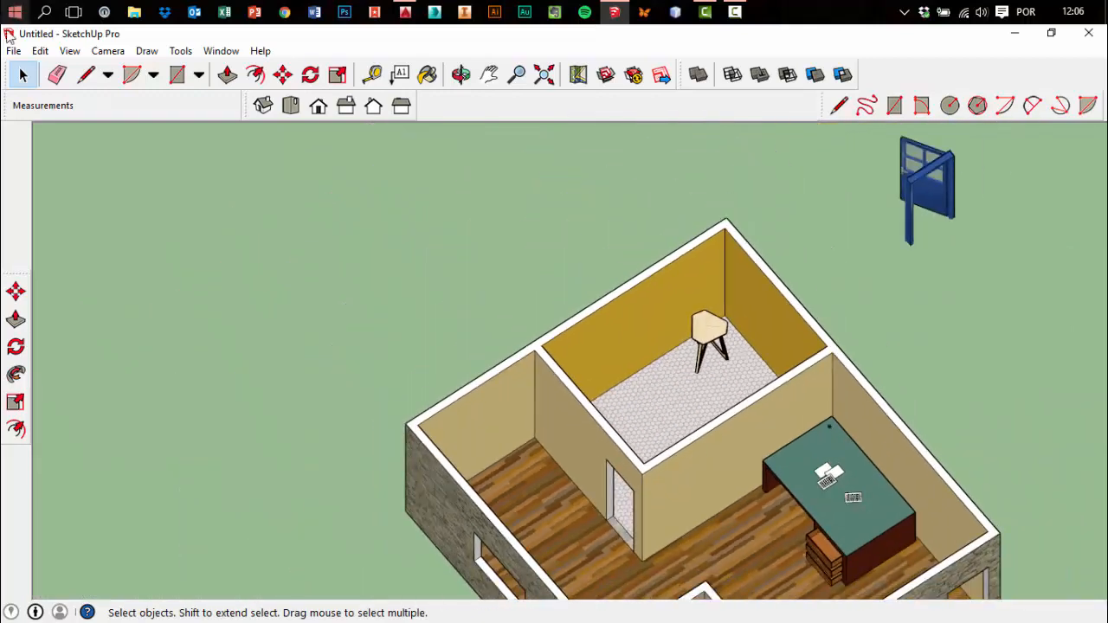
Open 3D Warehouse to get models and search for "chair"
{"action": "left_click", "coordinate": [13, 51]}
{"action": "mouse_move", "coordinate": [185, 265]}
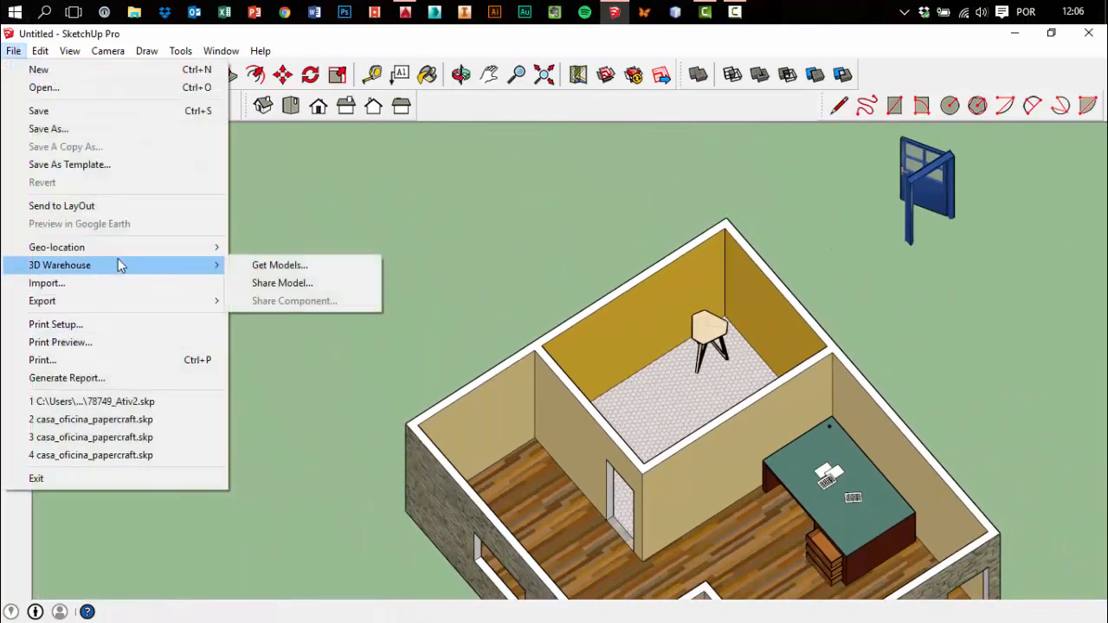
{"action": "left_click", "coordinate": [284, 269]}
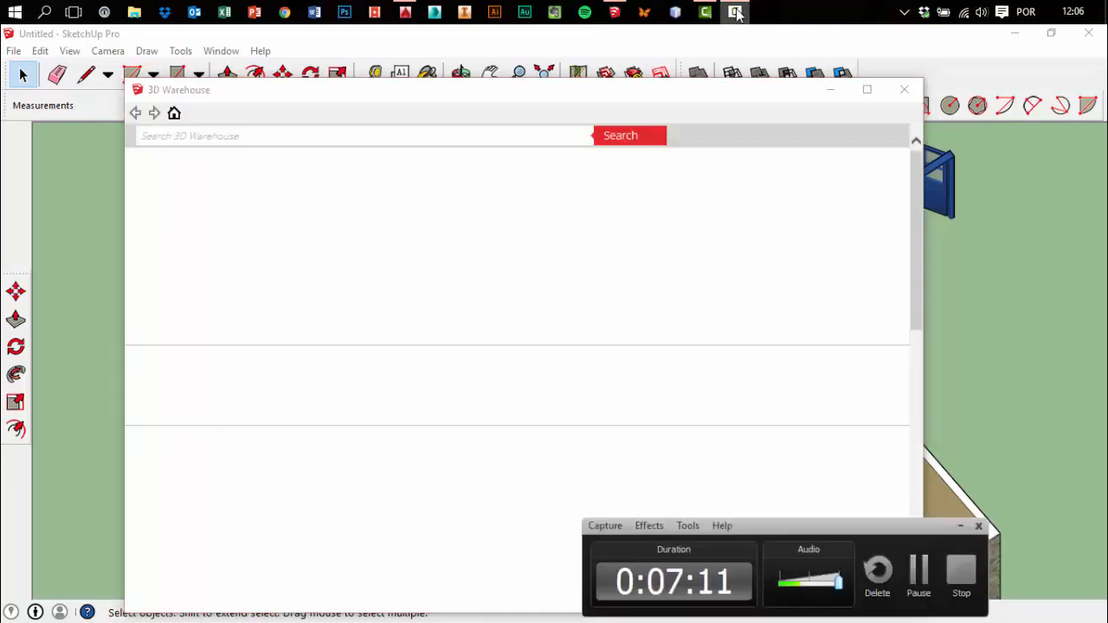
{"action": "left_click", "coordinate": [432, 138]}
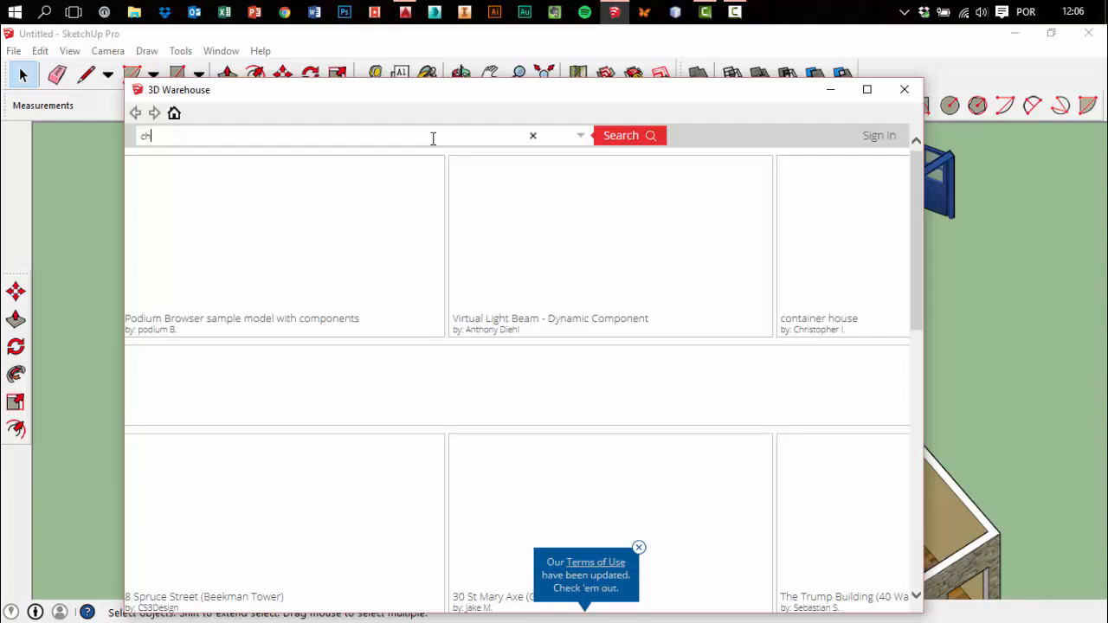
{"action": "left_click", "coordinate": [617, 138]}
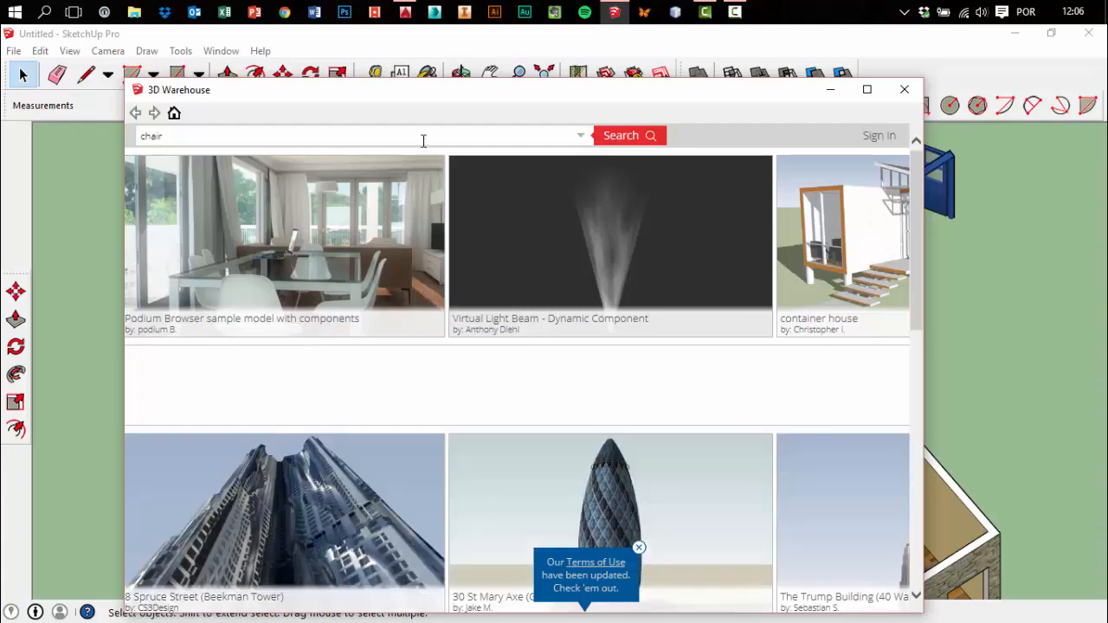
{"action": "left_click", "coordinate": [641, 144]}
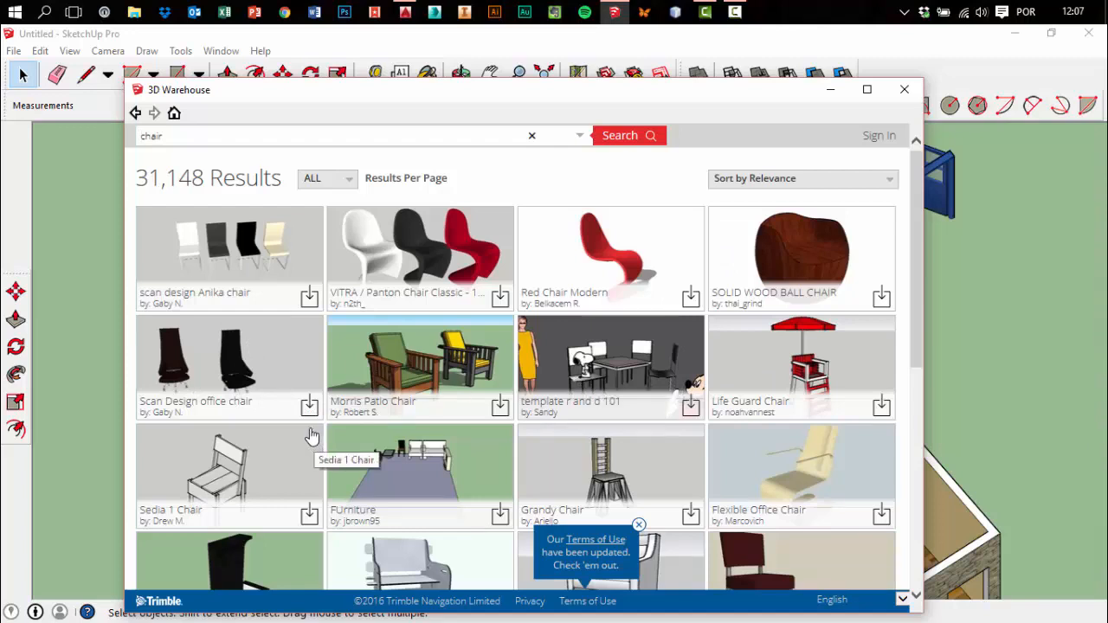
Load the scan design Anika chair set into the model, place it outside the house and deselect it
{"action": "left_click", "coordinate": [306, 298]}
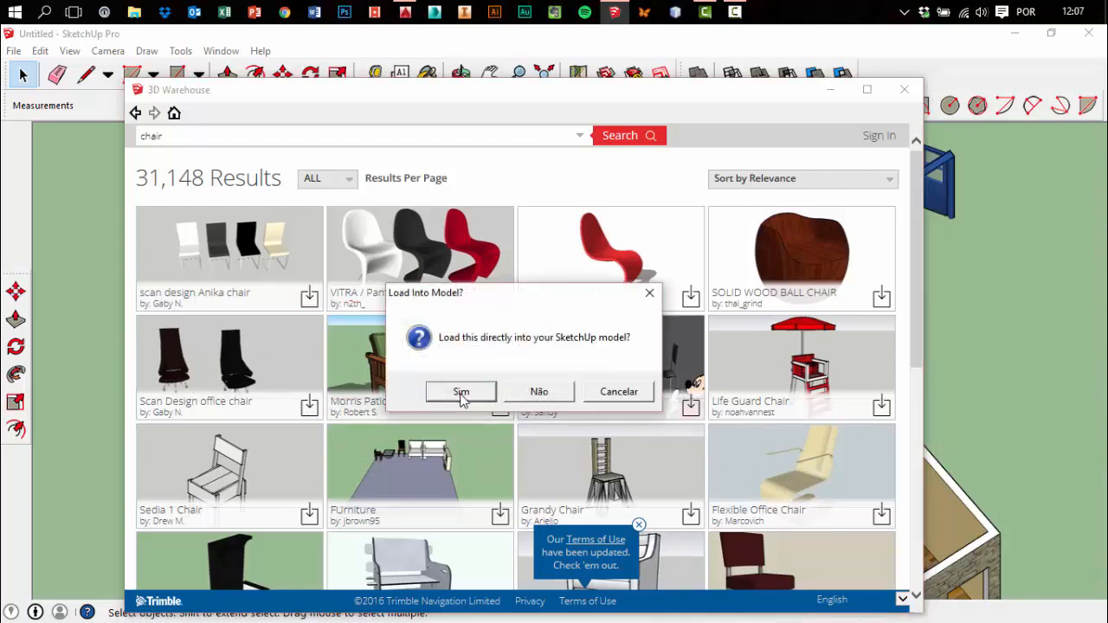
{"action": "left_click", "coordinate": [611, 398]}
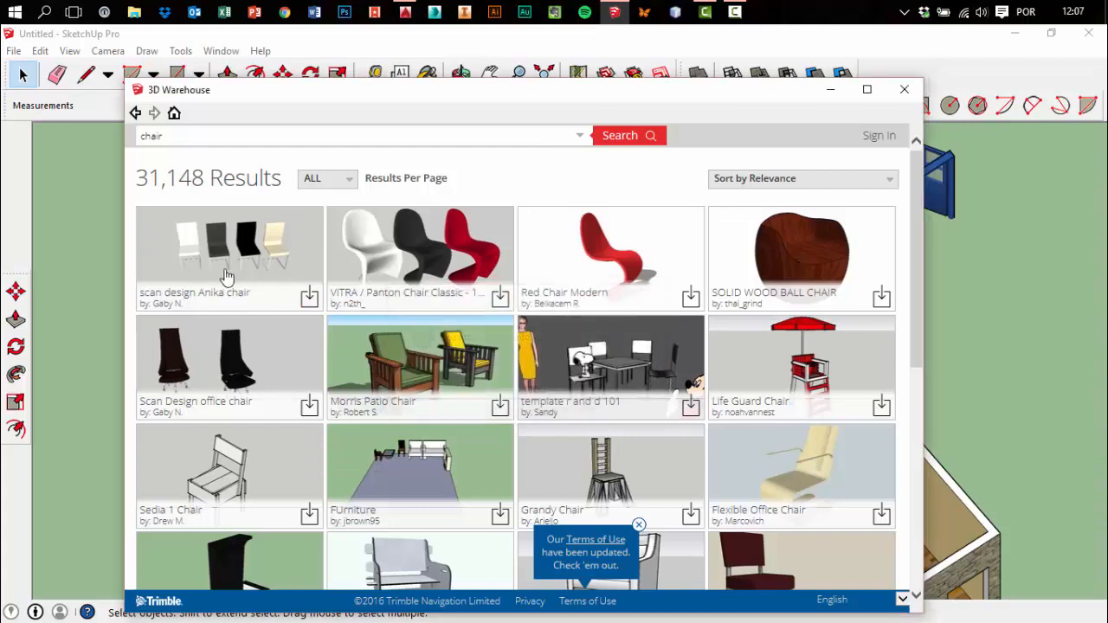
{"action": "left_click", "coordinate": [499, 405]}
{"action": "left_click", "coordinate": [459, 390]}
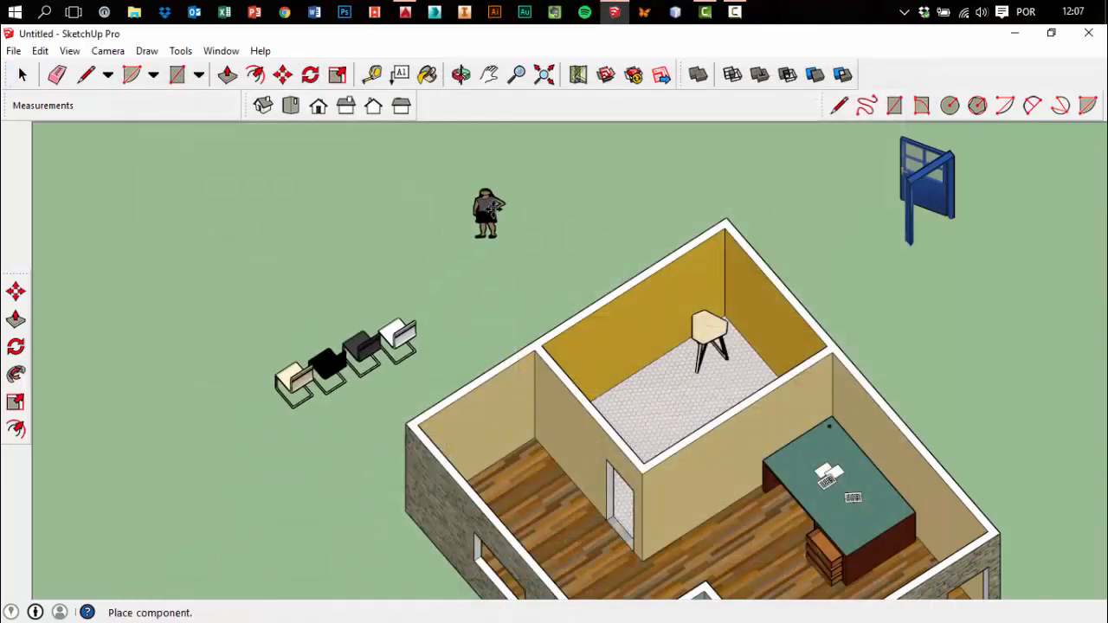
{"action": "left_click", "coordinate": [487, 208]}
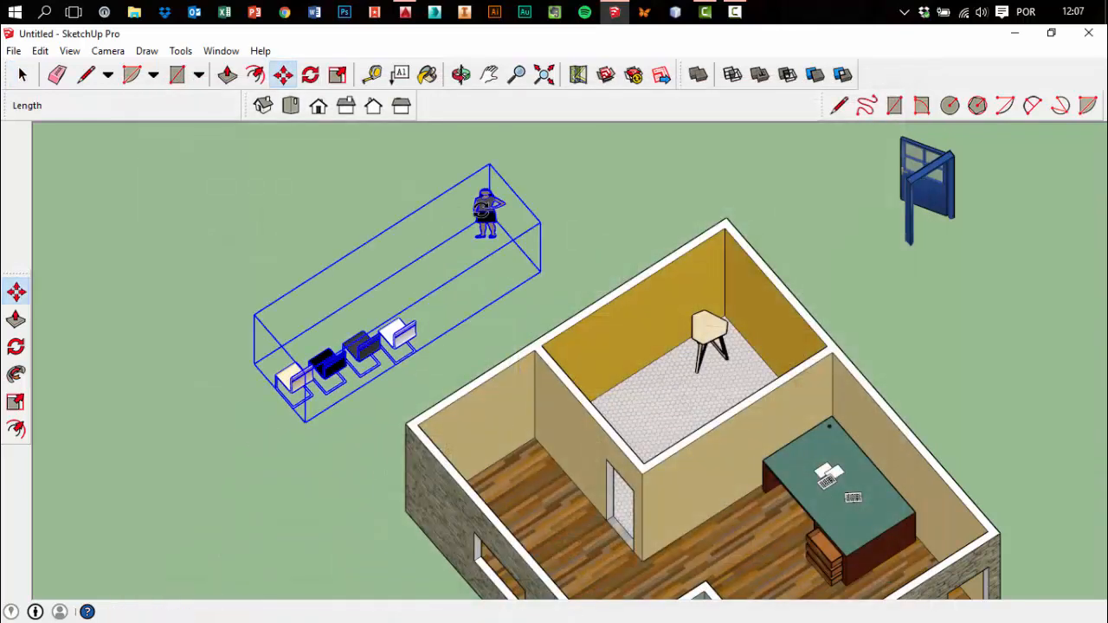
{"action": "left_click", "coordinate": [27, 78]}
{"action": "left_click", "coordinate": [94, 185]}
Explode the imported chair set and delete the standing woman and all chairs except the beige one
{"action": "middle_click_drag", "start_coordinate": [372, 339], "coordinate": [424, 493]}
{"action": "right_click", "coordinate": [423, 493]}
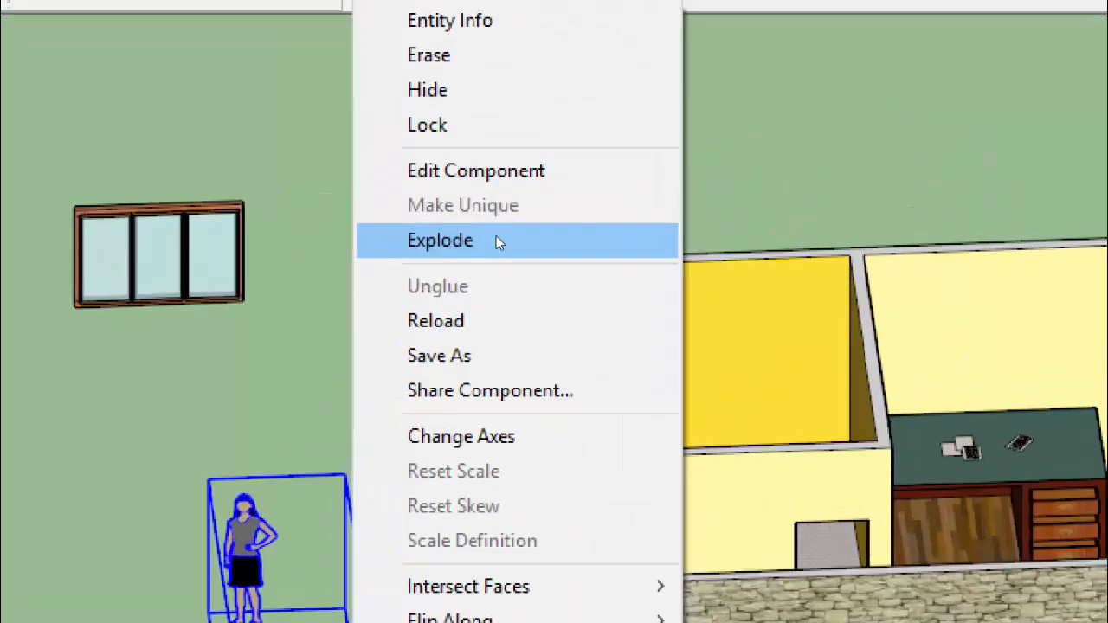
{"action": "left_click", "coordinate": [500, 237]}
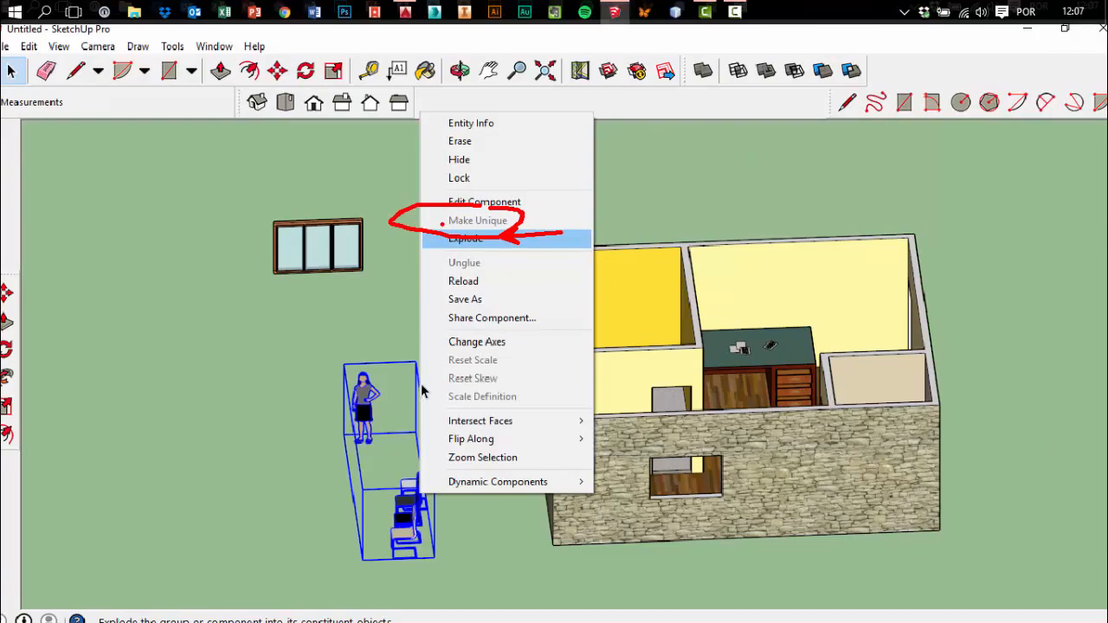
{"action": "left_click", "coordinate": [438, 241]}
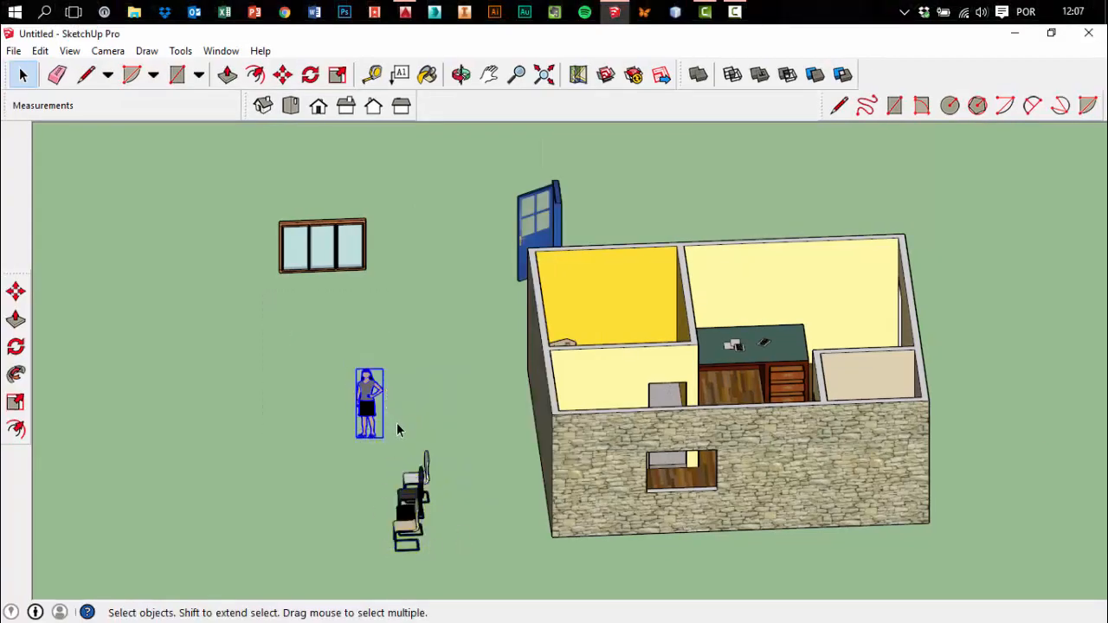
{"action": "left_click", "coordinate": [431, 475]}
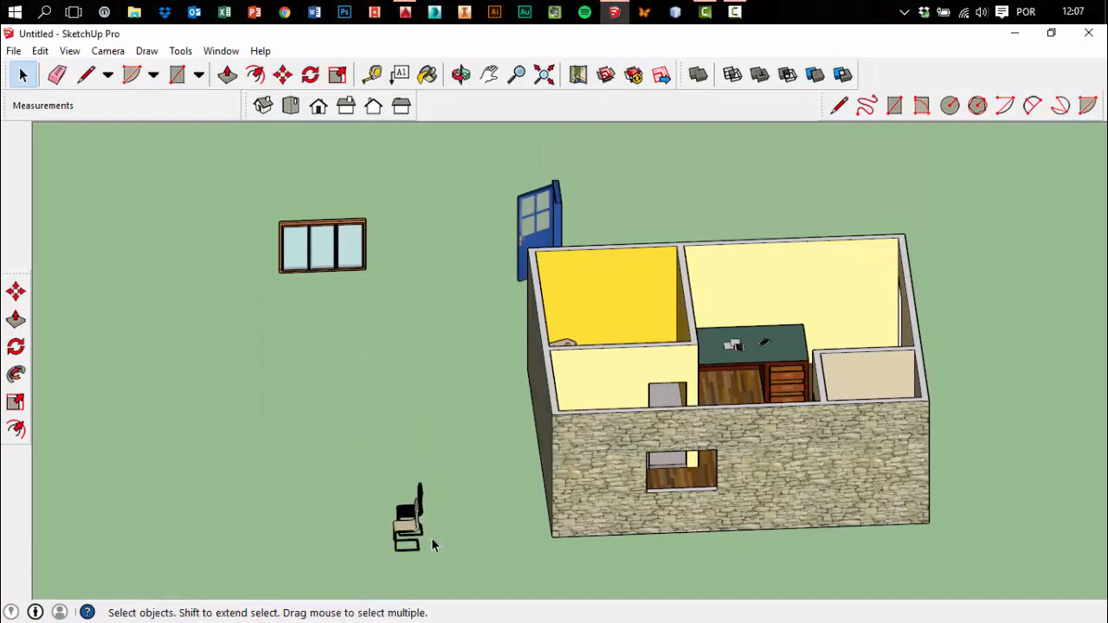
{"action": "middle_click_drag", "start_coordinate": [421, 516], "coordinate": [217, 422]}
Select the beige chair and raise it about 2.93 m off the ground using the front view
{"action": "left_click_drag", "start_coordinate": [255, 385], "coordinate": [344, 473]}
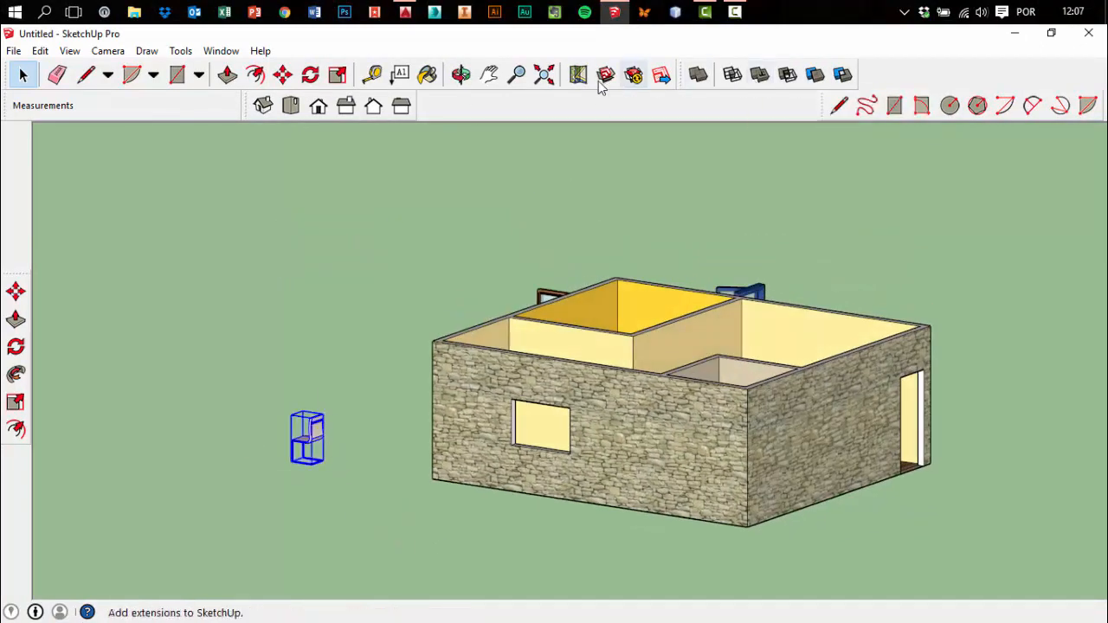
{"action": "left_click", "coordinate": [317, 106]}
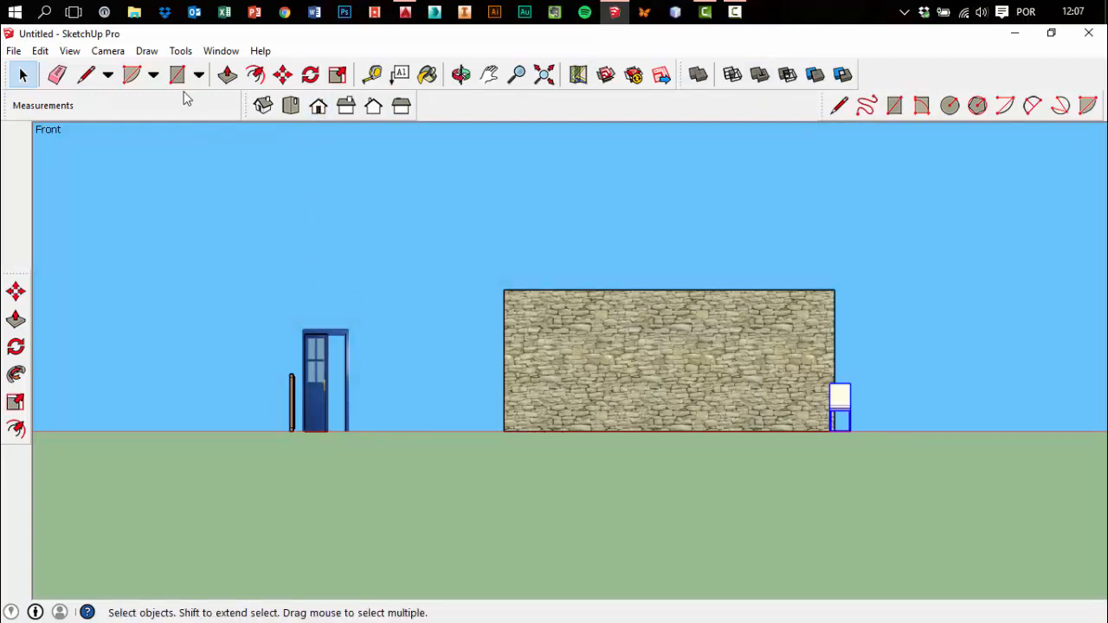
{"action": "left_click", "coordinate": [283, 74]}
{"action": "left_click", "coordinate": [831, 352]}
{"action": "left_click", "coordinate": [847, 214]}
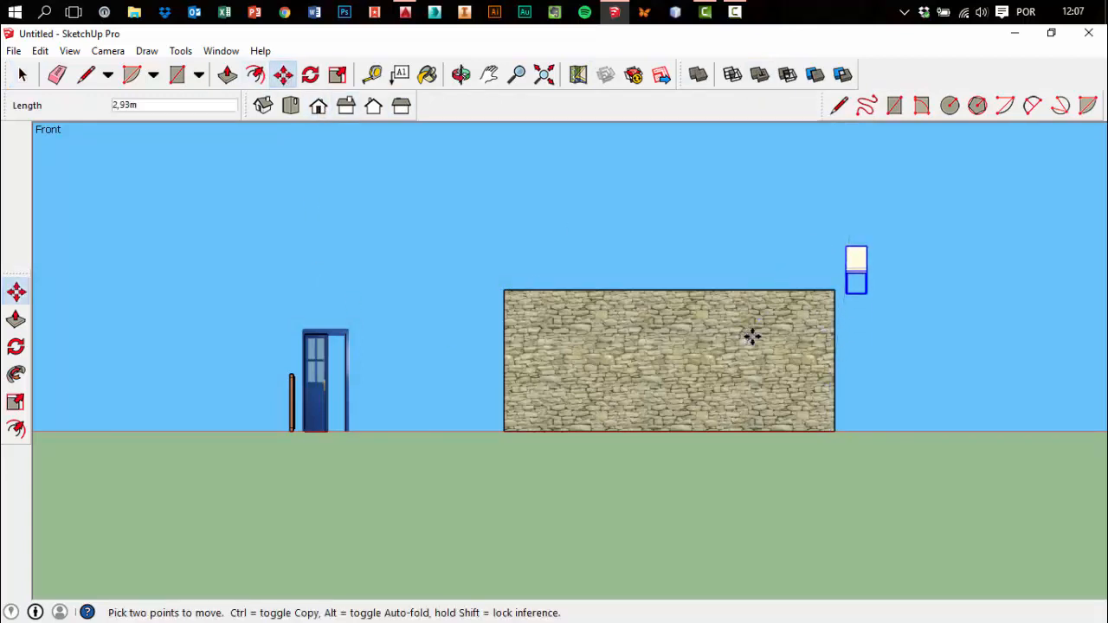
{"action": "middle_click_drag", "start_coordinate": [844, 318], "coordinate": [610, 463]}
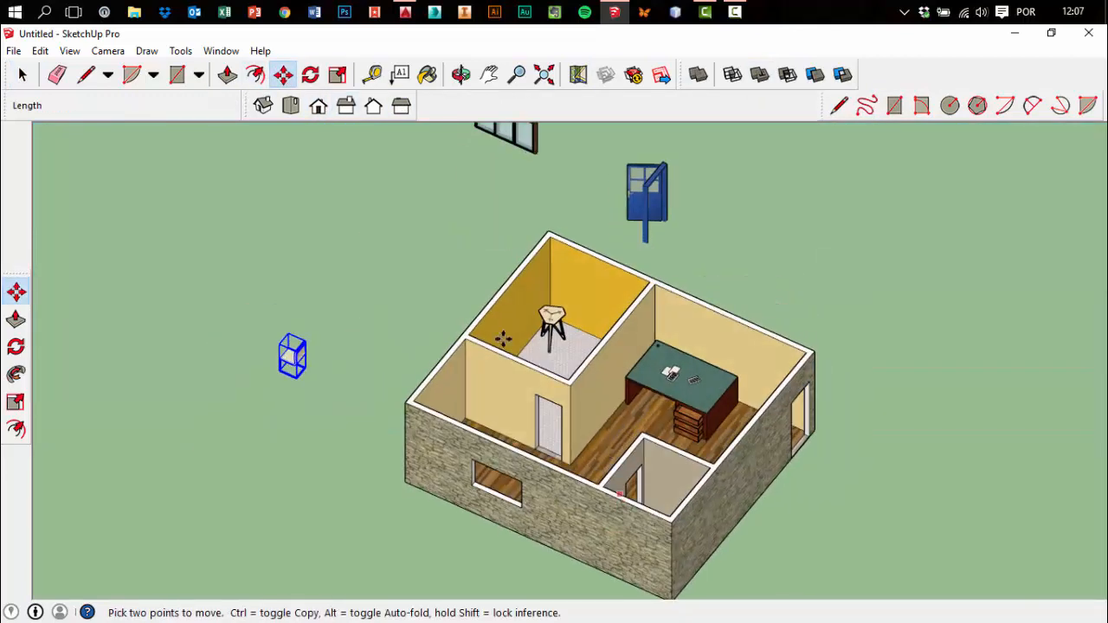
Draw a short guide line about 0.22 m long on the tiled floor of the yellow room
{"action": "left_click", "coordinate": [86, 75]}
{"action": "middle_click_drag", "start_coordinate": [596, 307], "coordinate": [563, 289]}
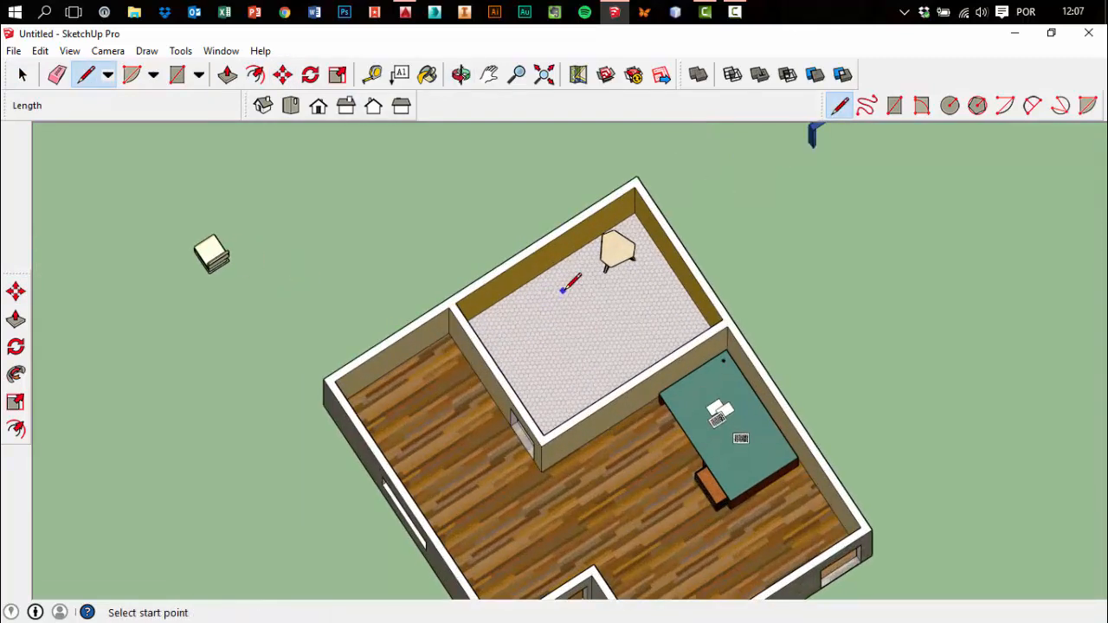
{"action": "scroll", "coordinate": [562, 289], "scroll_direction": "up", "scroll_amount": 1}
{"action": "left_click", "coordinate": [542, 297]}
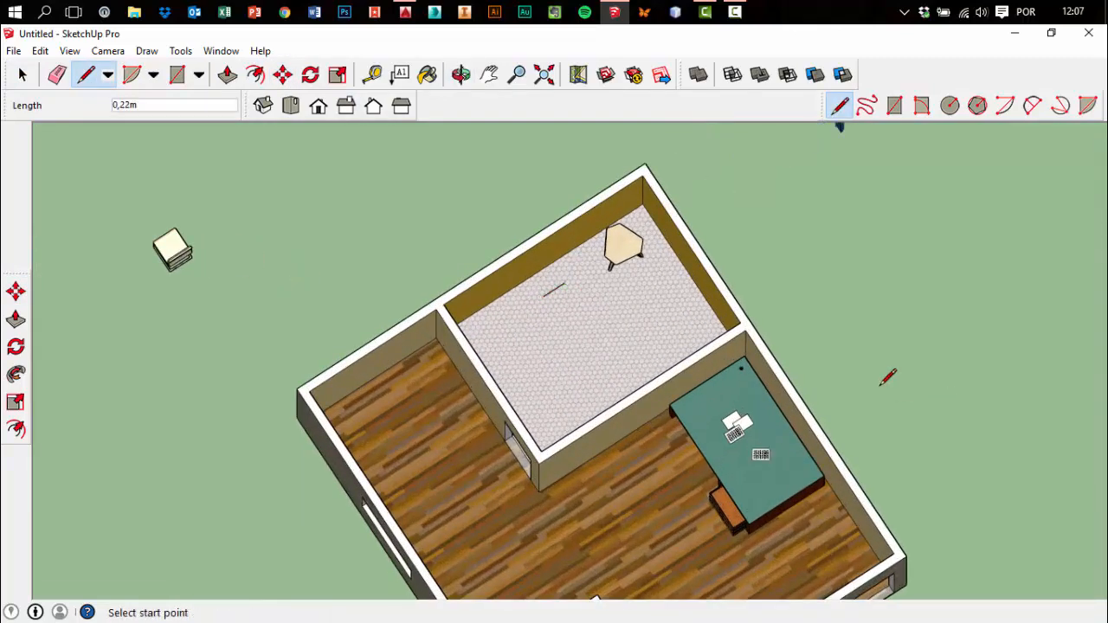
Select the chair outside the house and rotate it about half a turn around a point beside it
{"action": "left_click", "coordinate": [22, 76]}
{"action": "left_click_drag", "start_coordinate": [124, 219], "coordinate": [242, 297]}
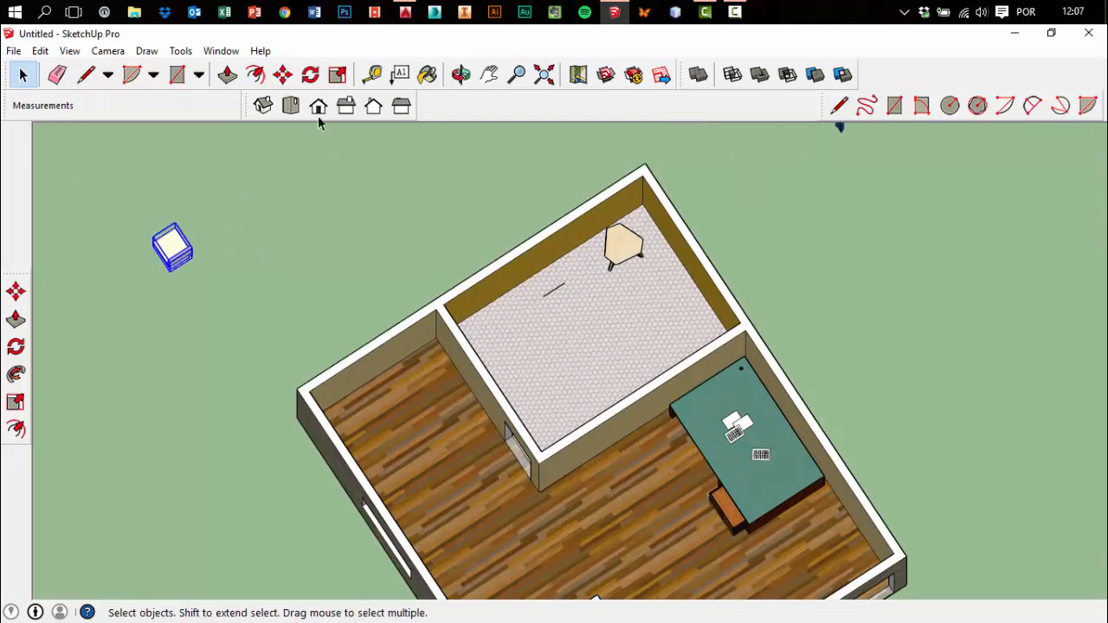
{"action": "left_click", "coordinate": [309, 75]}
{"action": "left_click", "coordinate": [198, 216]}
{"action": "left_click", "coordinate": [249, 193]}
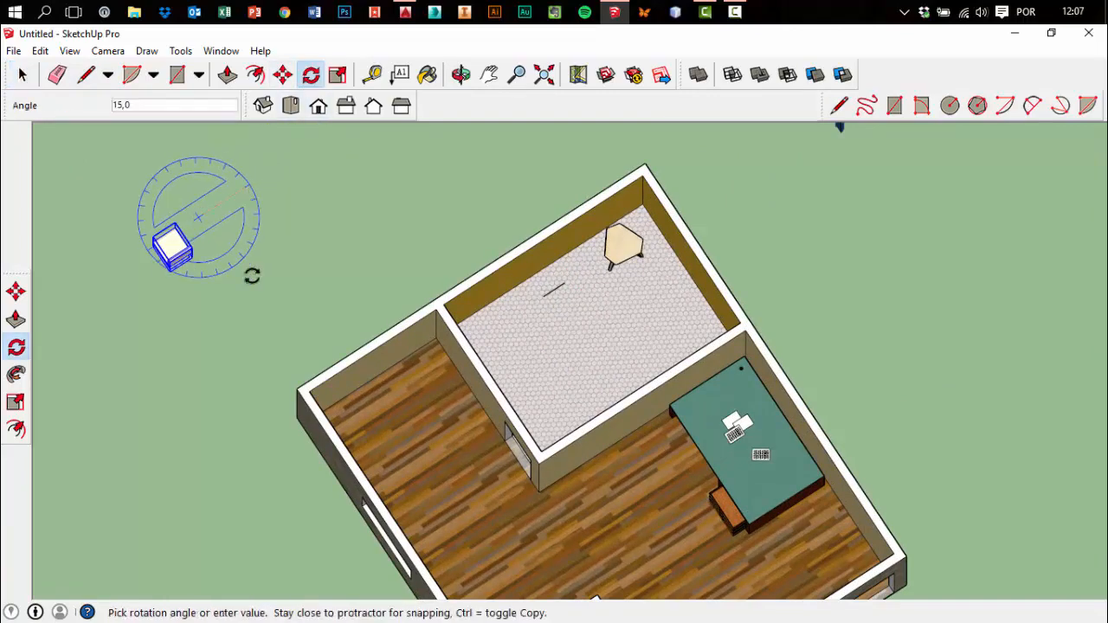
{"action": "left_click", "coordinate": [106, 272]}
{"action": "scroll", "coordinate": [307, 394], "scroll_direction": "down", "scroll_amount": 2}
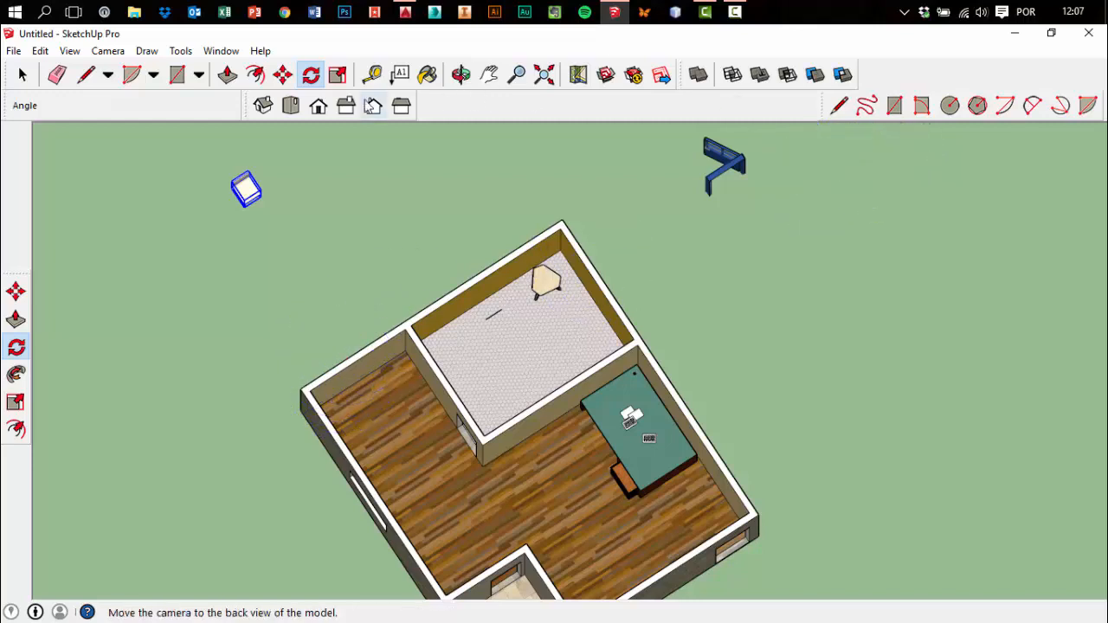
In the right view, move the chair about 3 m up and towards the house
{"action": "left_click", "coordinate": [346, 106]}
{"action": "key", "text": "space"}
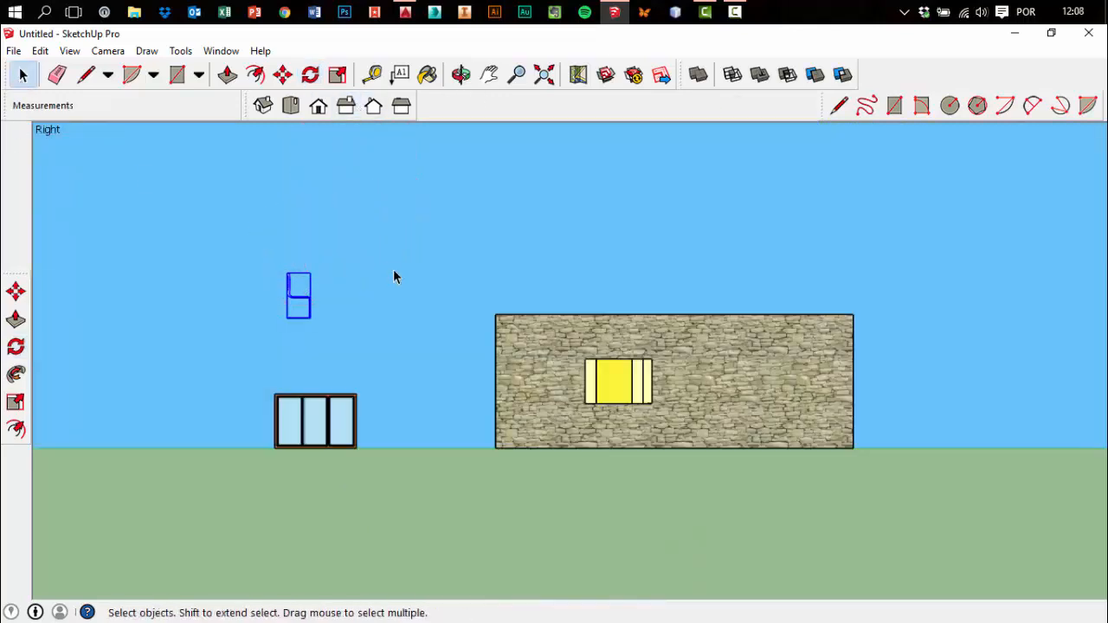
{"action": "left_click_drag", "start_coordinate": [415, 352], "coordinate": [413, 344]}
{"action": "left_click", "coordinate": [283, 74]}
{"action": "left_click", "coordinate": [326, 292]}
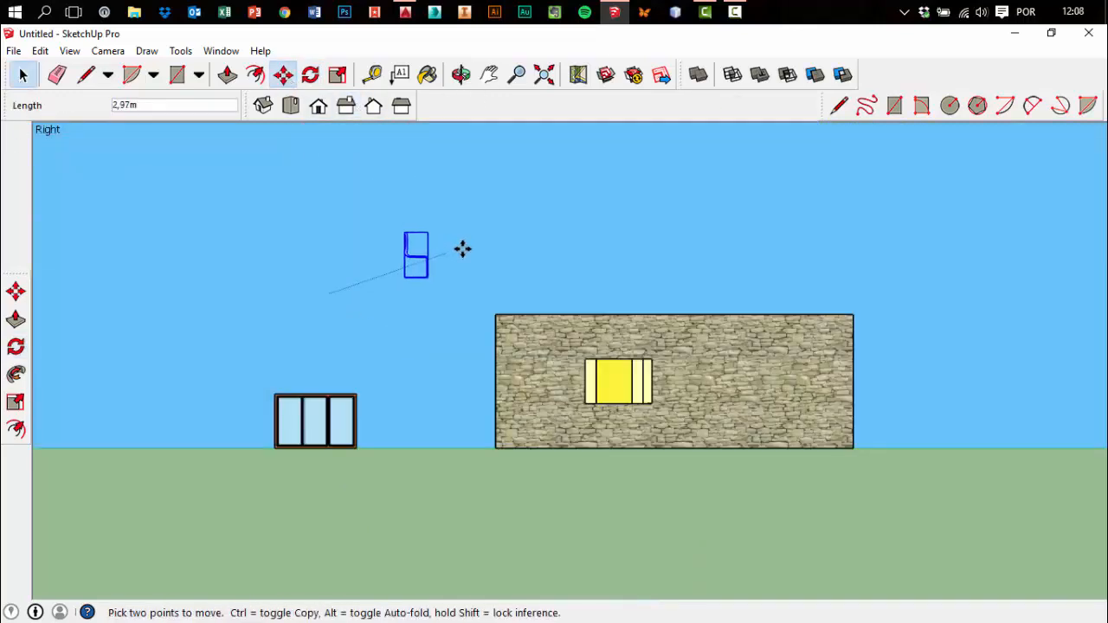
{"action": "left_click", "coordinate": [463, 249]}
Move the chair by its rear base corner onto the end of the short line on the yellow room's floor
{"action": "middle_click_drag", "start_coordinate": [458, 373], "coordinate": [514, 460]}
{"action": "scroll", "coordinate": [539, 205], "scroll_direction": "up", "scroll_amount": 5}
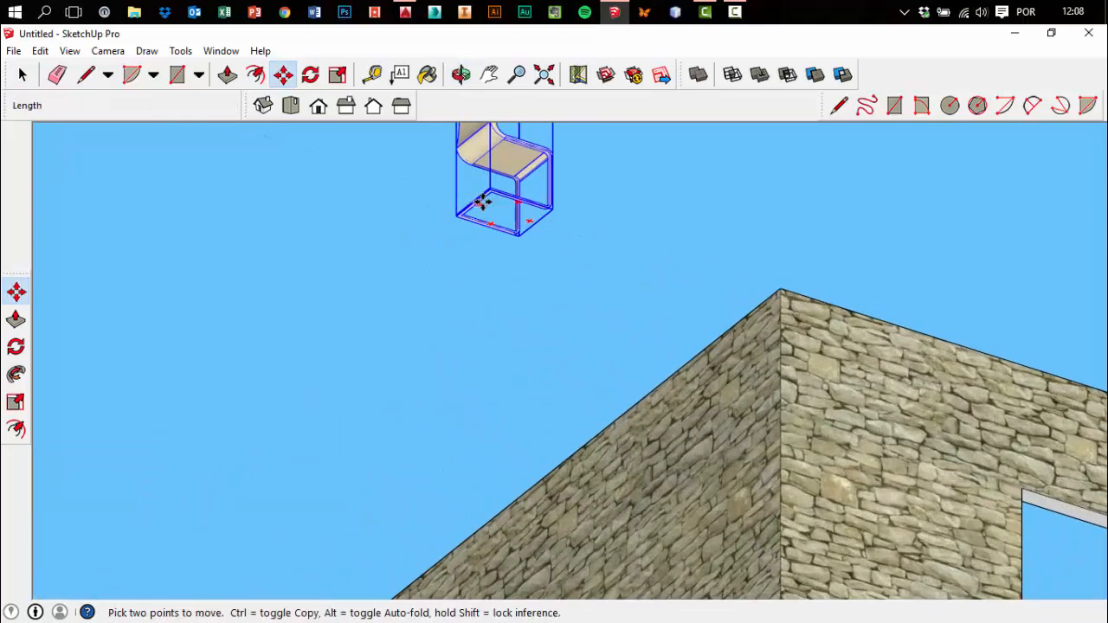
{"action": "scroll", "coordinate": [494, 182], "scroll_direction": "up", "scroll_amount": 10}
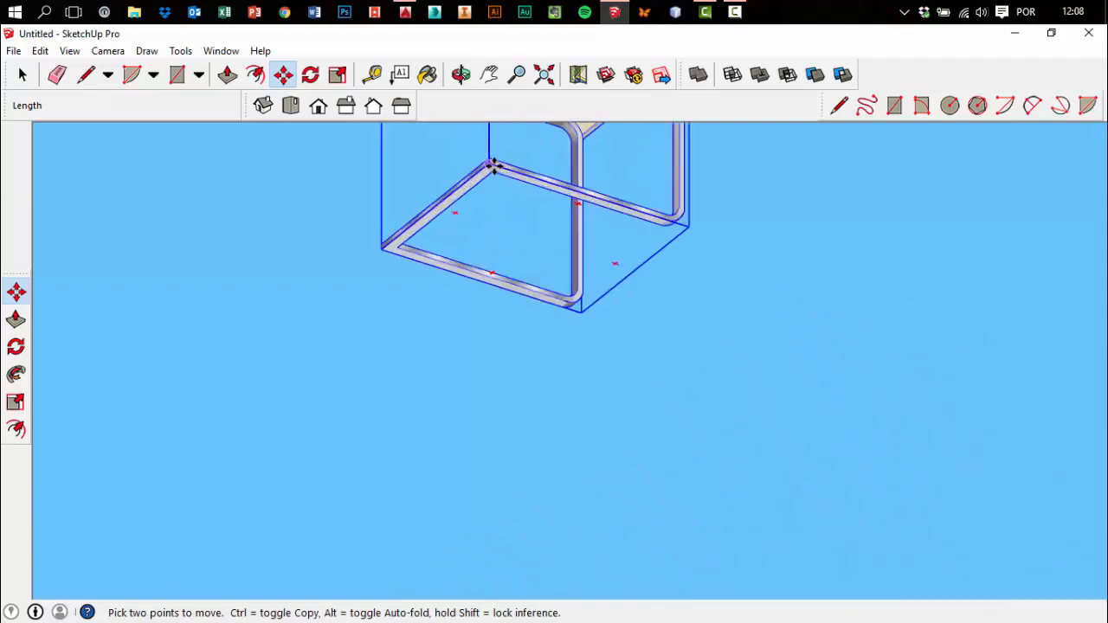
{"action": "left_click", "coordinate": [494, 165]}
{"action": "scroll", "coordinate": [740, 255], "scroll_direction": "down", "scroll_amount": 10}
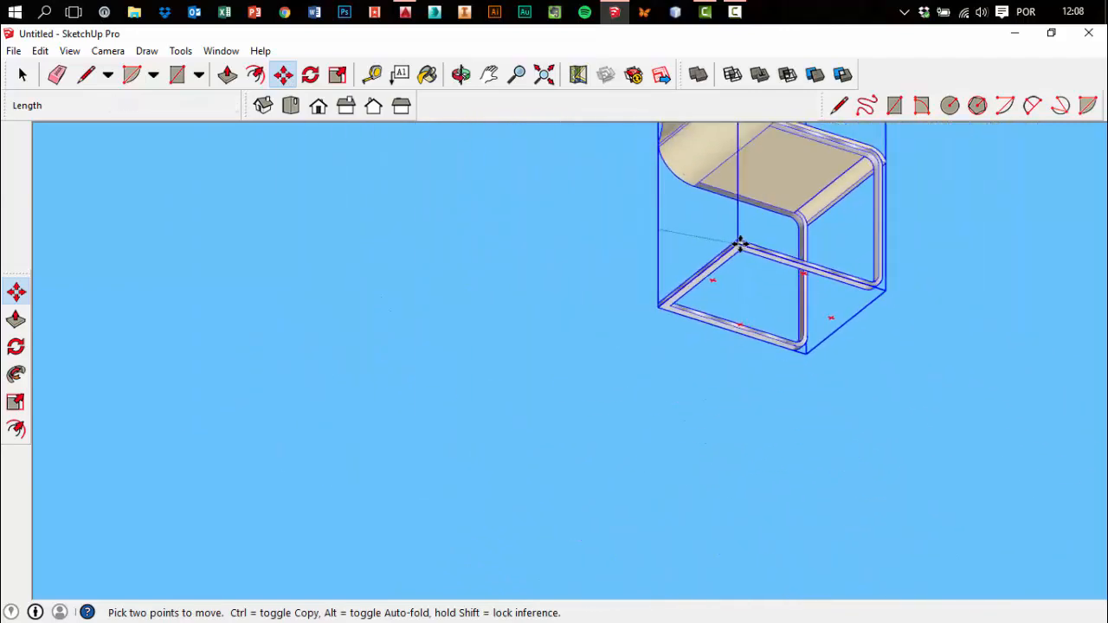
{"action": "scroll", "coordinate": [736, 242], "scroll_direction": "down", "scroll_amount": 3}
{"action": "middle_click_drag", "start_coordinate": [718, 366], "coordinate": [770, 492]}
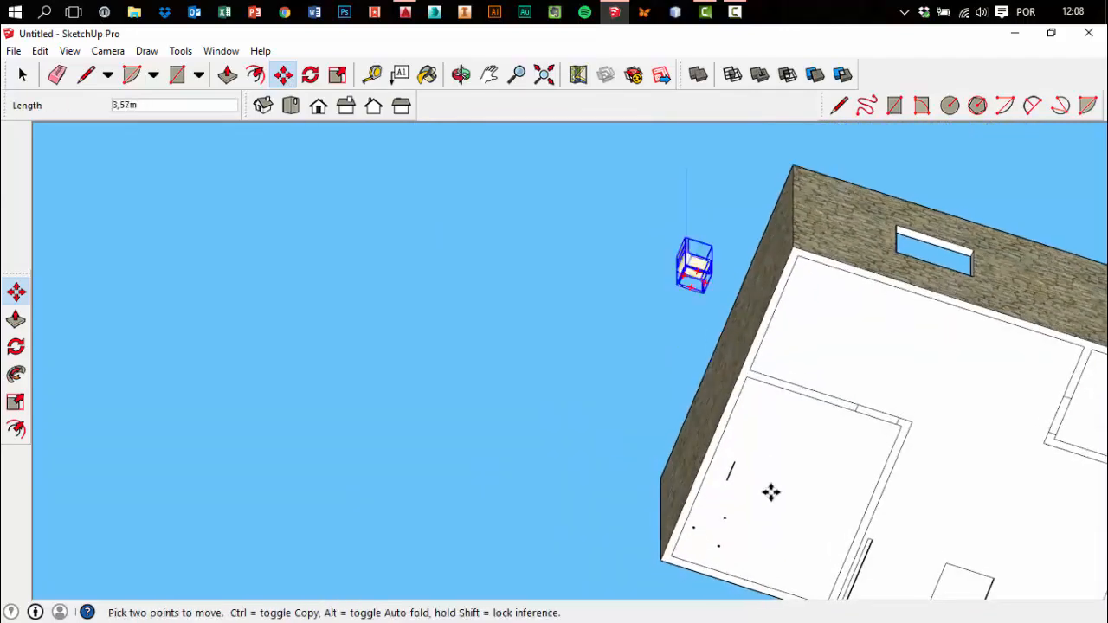
{"action": "scroll", "coordinate": [770, 491], "scroll_direction": "up", "scroll_amount": 6}
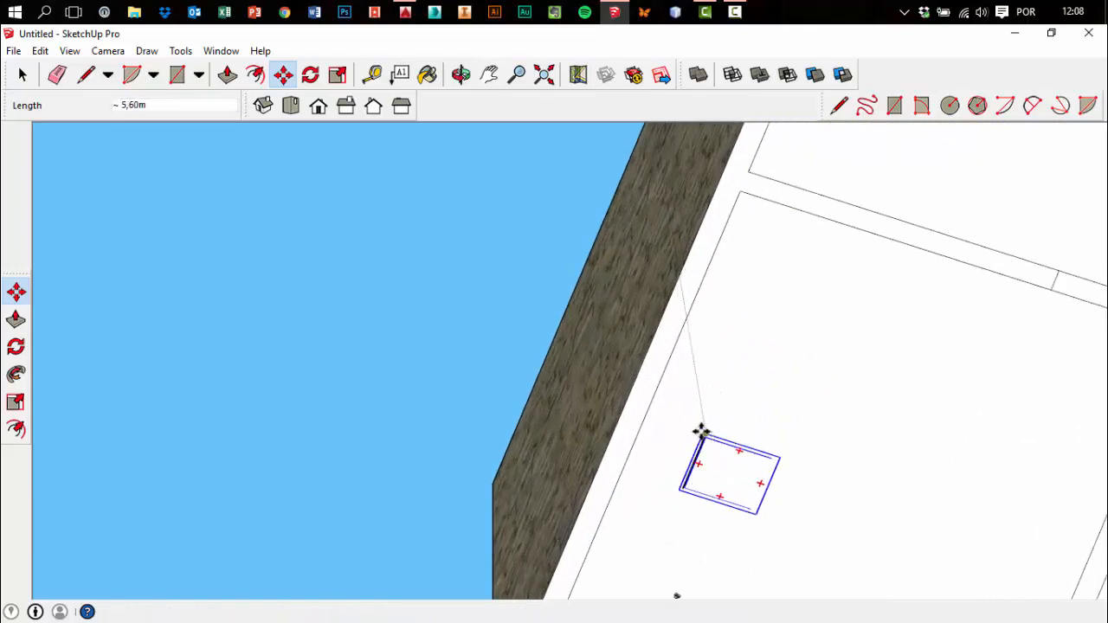
{"action": "left_click", "coordinate": [702, 436]}
Check the chair's placement on the tiled floor from below and from above
{"action": "left_click", "coordinate": [23, 75]}
{"action": "scroll", "coordinate": [760, 350], "scroll_direction": "up", "scroll_amount": 5}
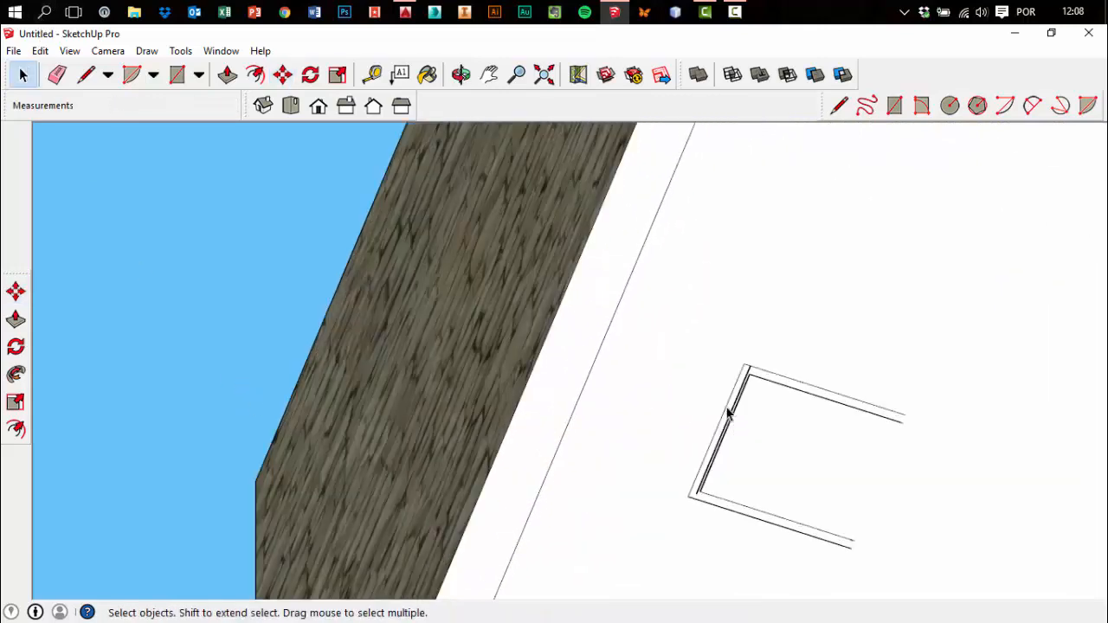
{"action": "left_click", "coordinate": [752, 359]}
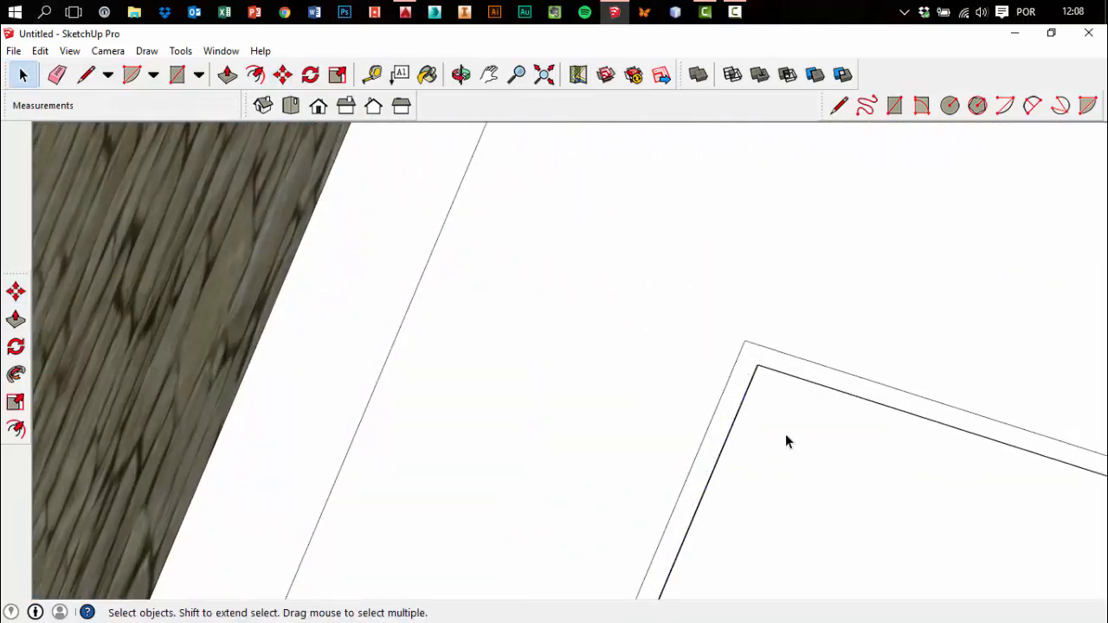
{"action": "scroll", "coordinate": [785, 442], "scroll_direction": "down", "scroll_amount": 8}
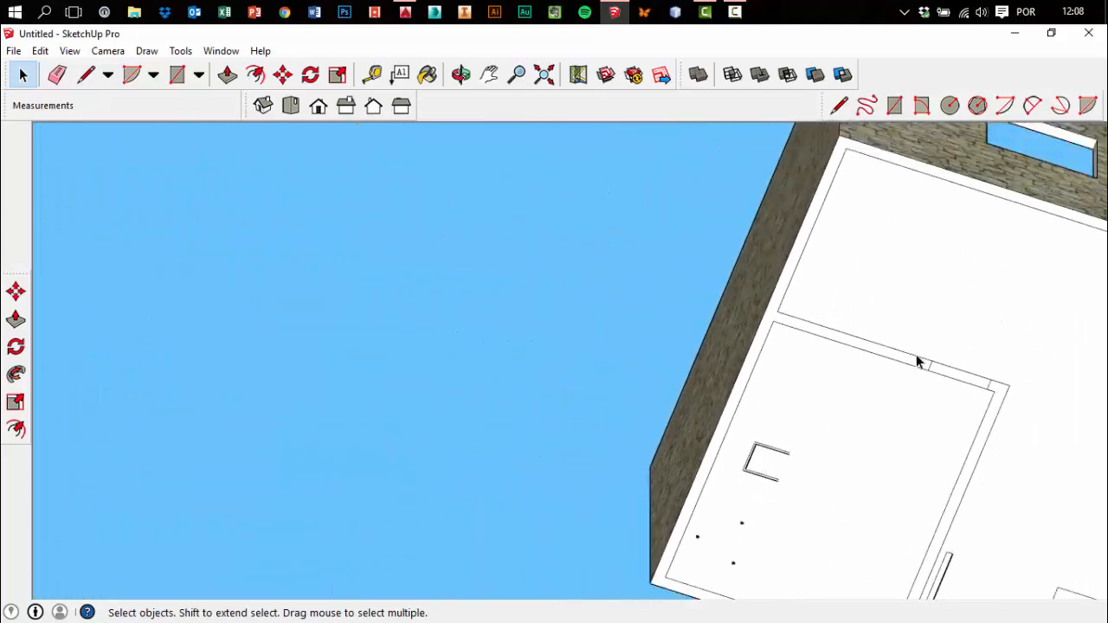
{"action": "mouse_move", "coordinate": [917, 362]}
{"action": "middle_mouse_down"}
{"action": "mouse_move", "coordinate": [770, 571]}
{"action": "mouse_move", "coordinate": [798, 547]}
{"action": "mouse_move", "coordinate": [898, 358]}
{"action": "middle_mouse_up"}
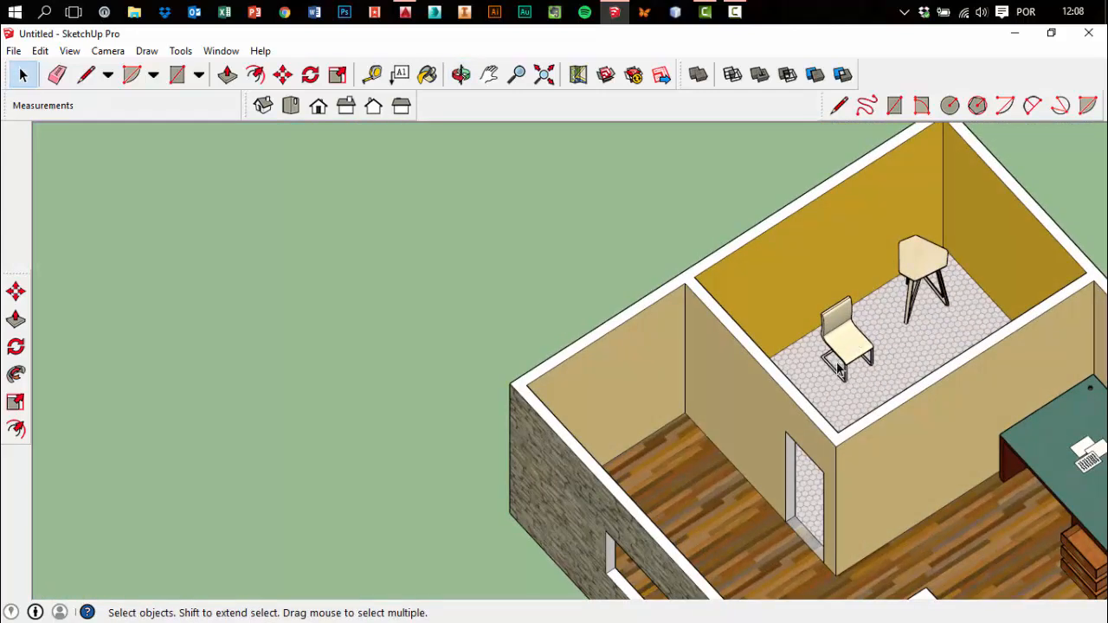
{"action": "scroll", "coordinate": [307, 481], "scroll_direction": "down", "scroll_amount": 2}
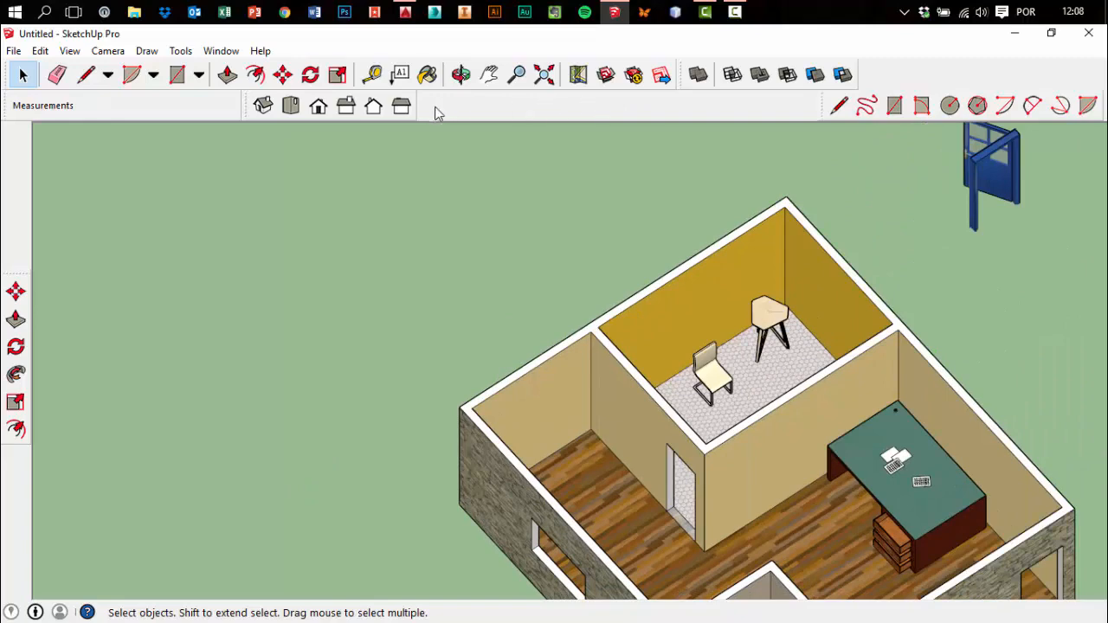
Examine the model in the isometric, top, back, front and right standard views
{"action": "left_click", "coordinate": [264, 106]}
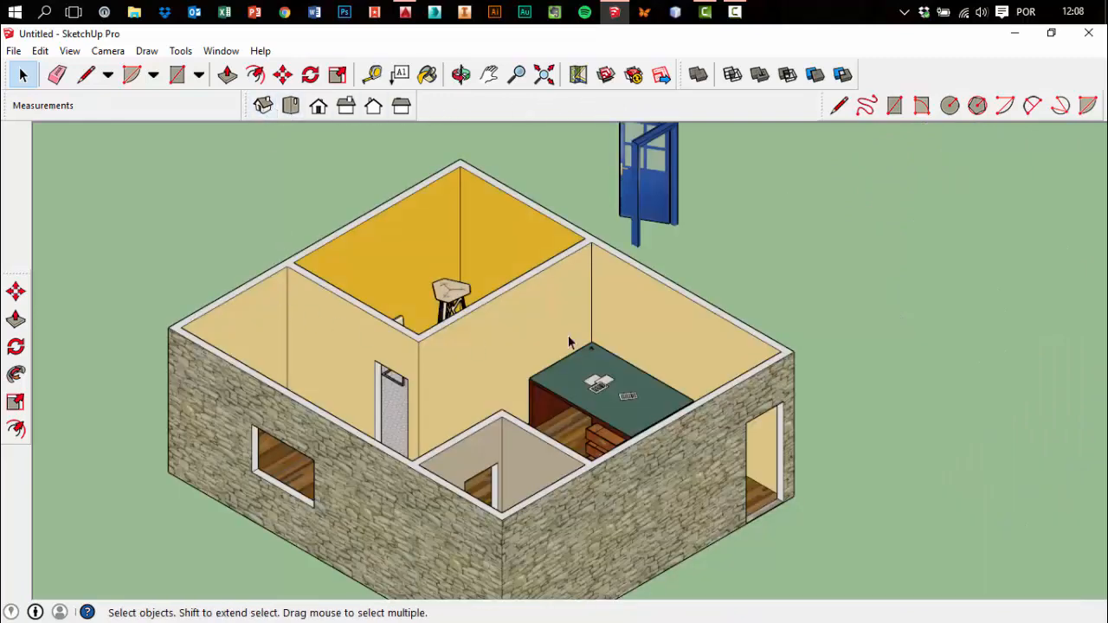
{"action": "scroll", "coordinate": [563, 341], "scroll_direction": "down", "scroll_amount": 3}
{"action": "scroll", "coordinate": [662, 272], "scroll_direction": "up", "scroll_amount": 2}
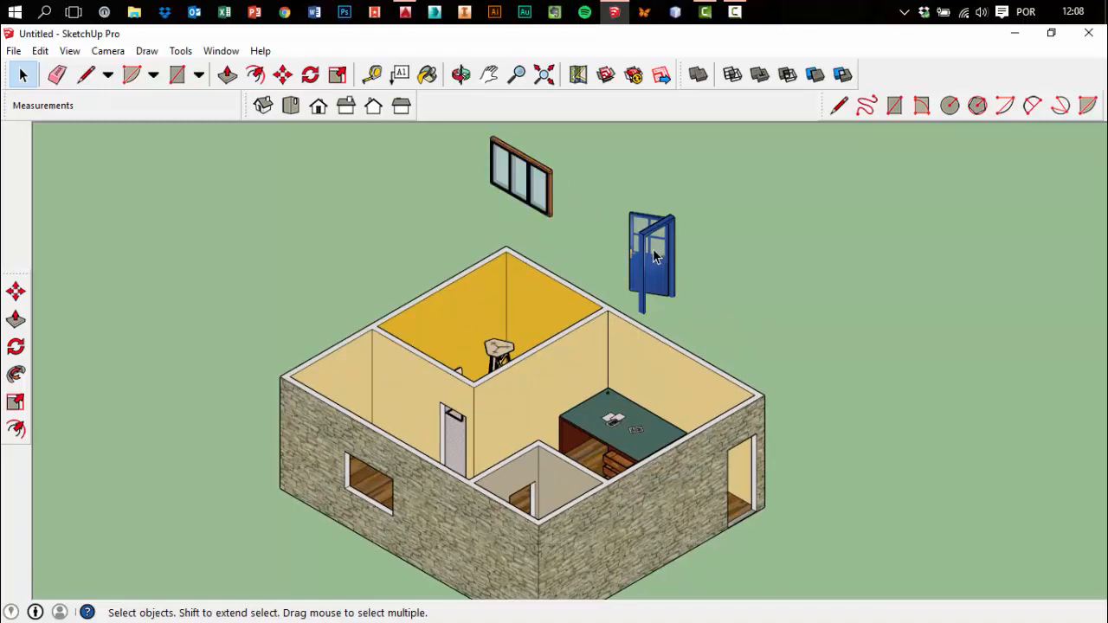
{"action": "middle_click_drag", "start_coordinate": [471, 415], "coordinate": [403, 329]}
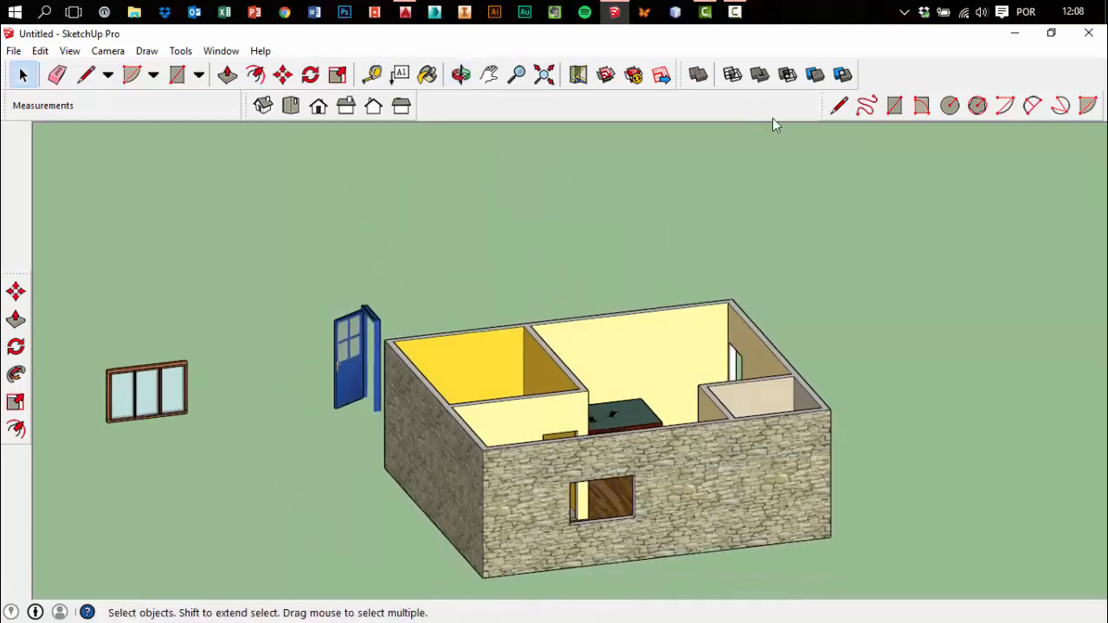
{"action": "left_click", "coordinate": [291, 105]}
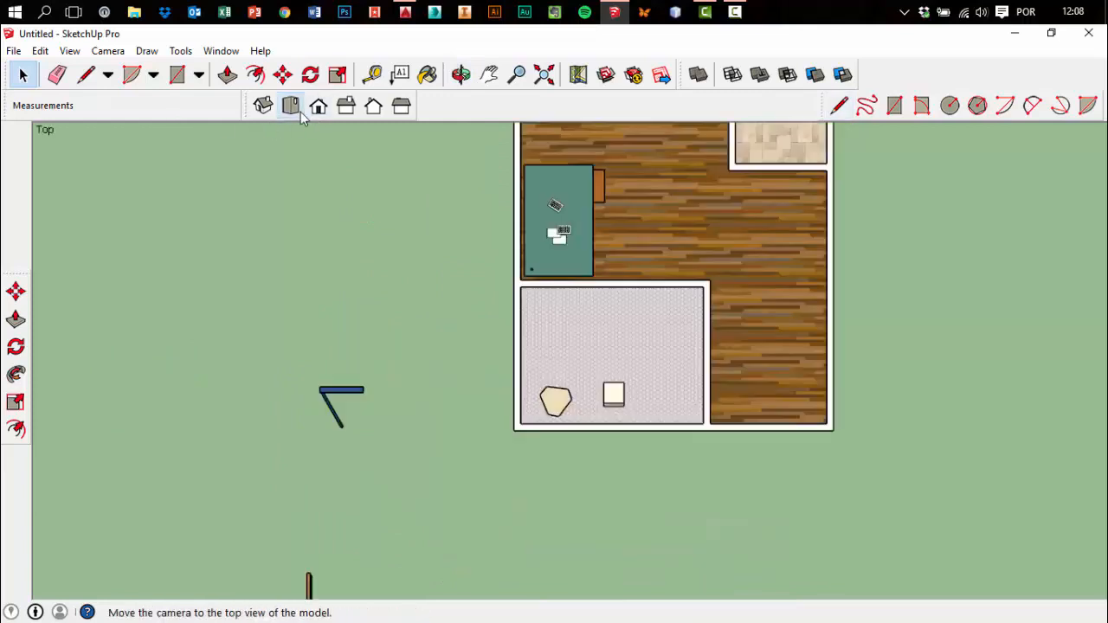
{"action": "left_click", "coordinate": [372, 105]}
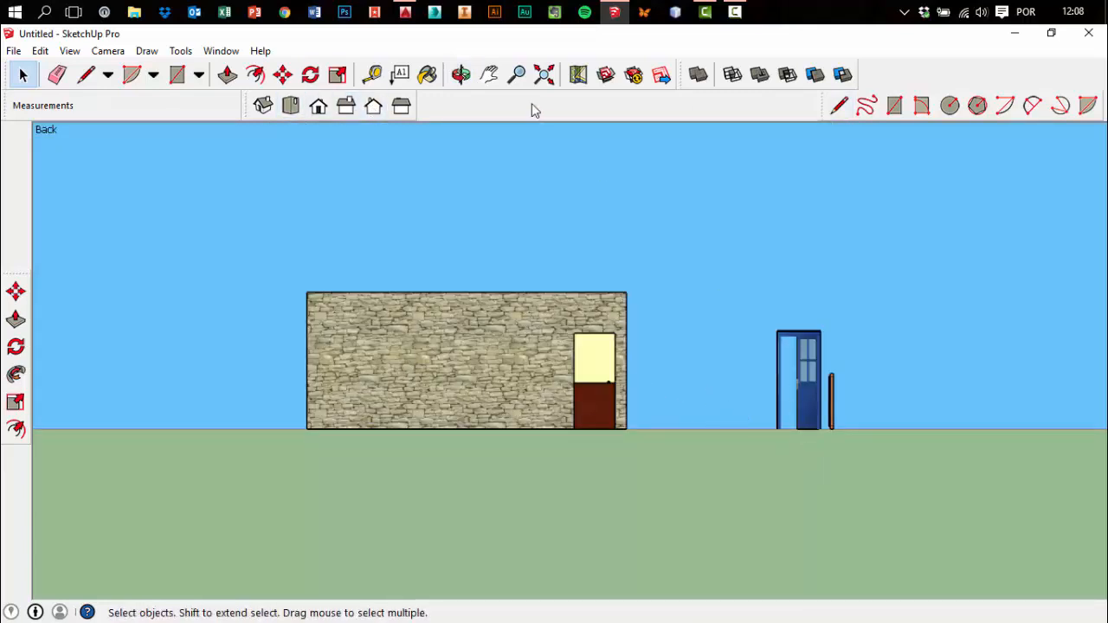
{"action": "left_click", "coordinate": [317, 106]}
{"action": "left_click", "coordinate": [297, 110]}
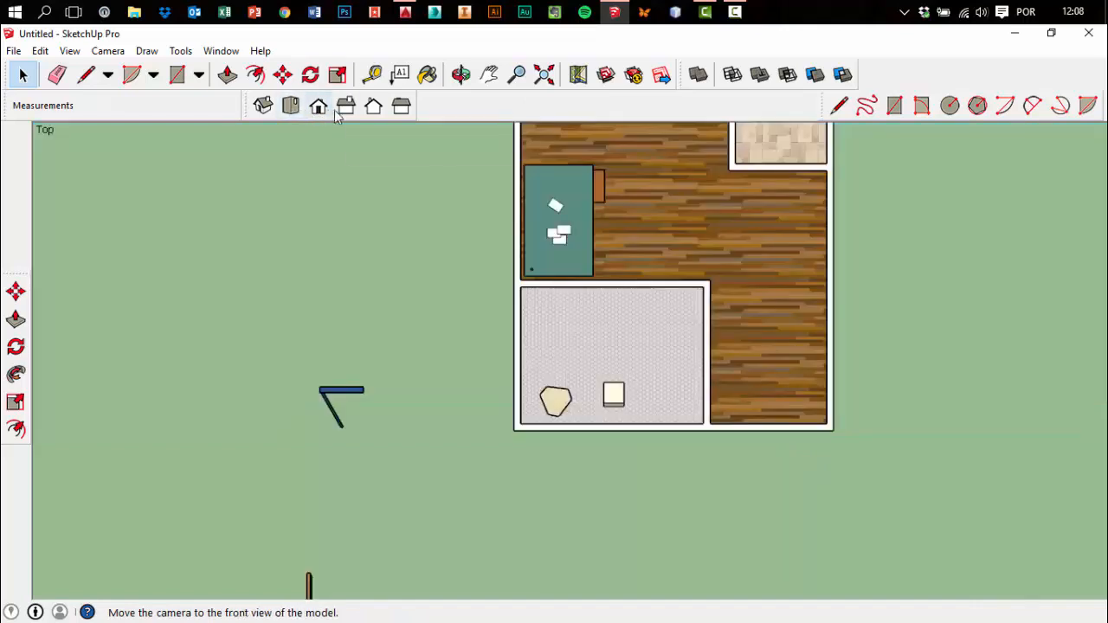
{"action": "left_click", "coordinate": [347, 109]}
{"action": "left_click", "coordinate": [367, 110]}
{"action": "left_click", "coordinate": [345, 110]}
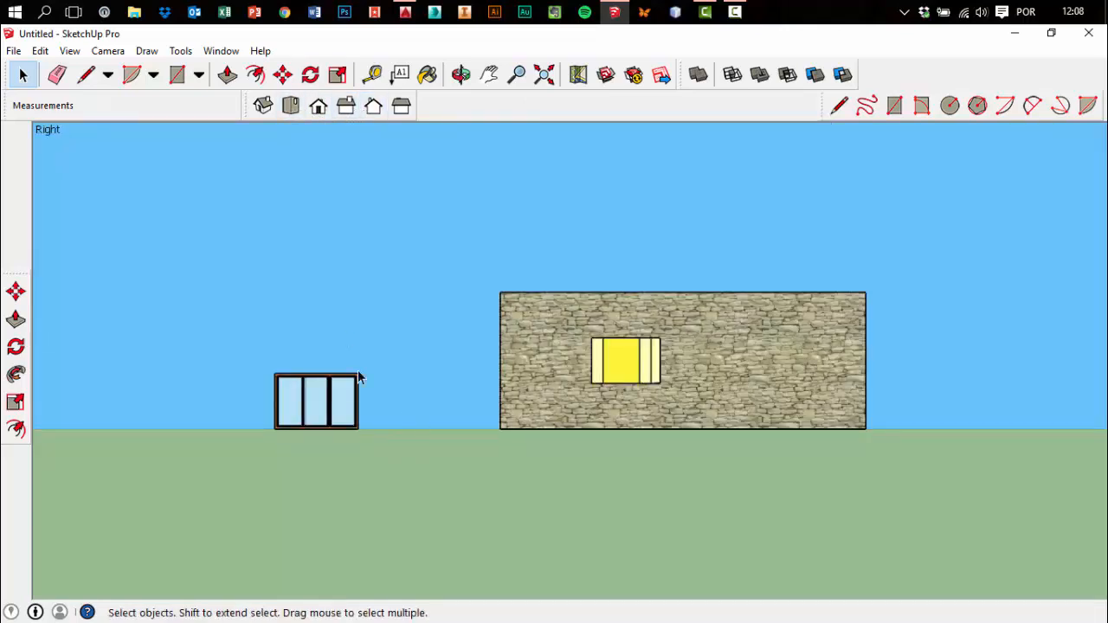
Move the loose three-pane window upwards and towards the house in the right view
{"action": "left_click", "coordinate": [283, 75]}
{"action": "left_click", "coordinate": [334, 422]}
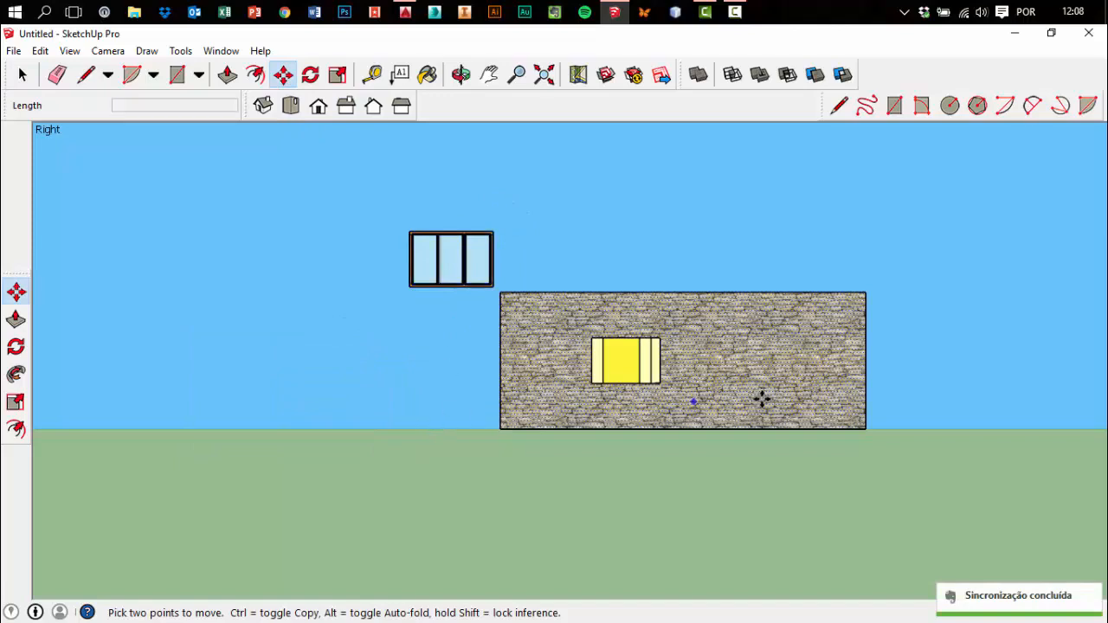
{"action": "middle_click_drag", "start_coordinate": [761, 398], "coordinate": [510, 450]}
Hide the outer stone face of the wall that contains the window opening
{"action": "left_click", "coordinate": [20, 77]}
{"action": "middle_click_drag", "start_coordinate": [587, 405], "coordinate": [537, 403]}
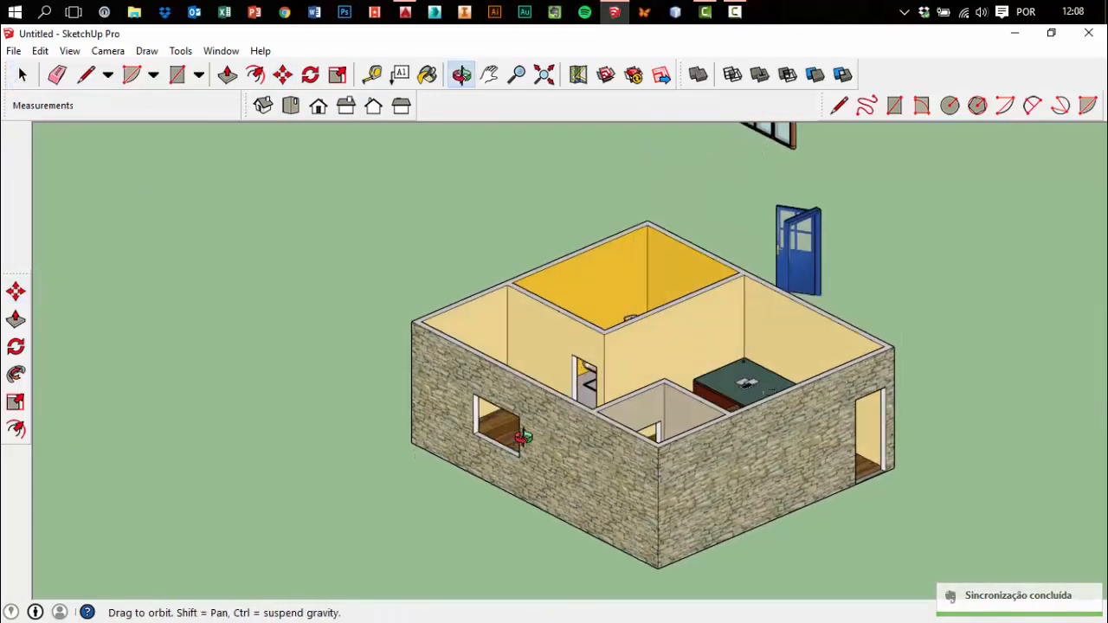
{"action": "scroll", "coordinate": [571, 445], "scroll_direction": "up", "scroll_amount": 4}
{"action": "scroll", "coordinate": [554, 443], "scroll_direction": "up", "scroll_amount": 4}
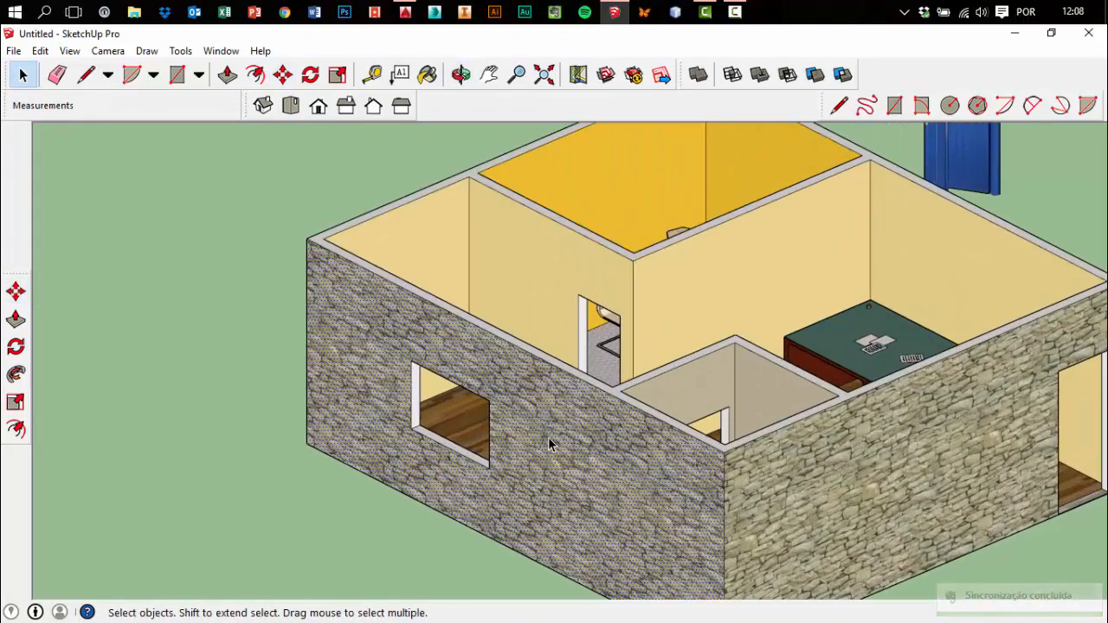
{"action": "right_click", "coordinate": [547, 433]}
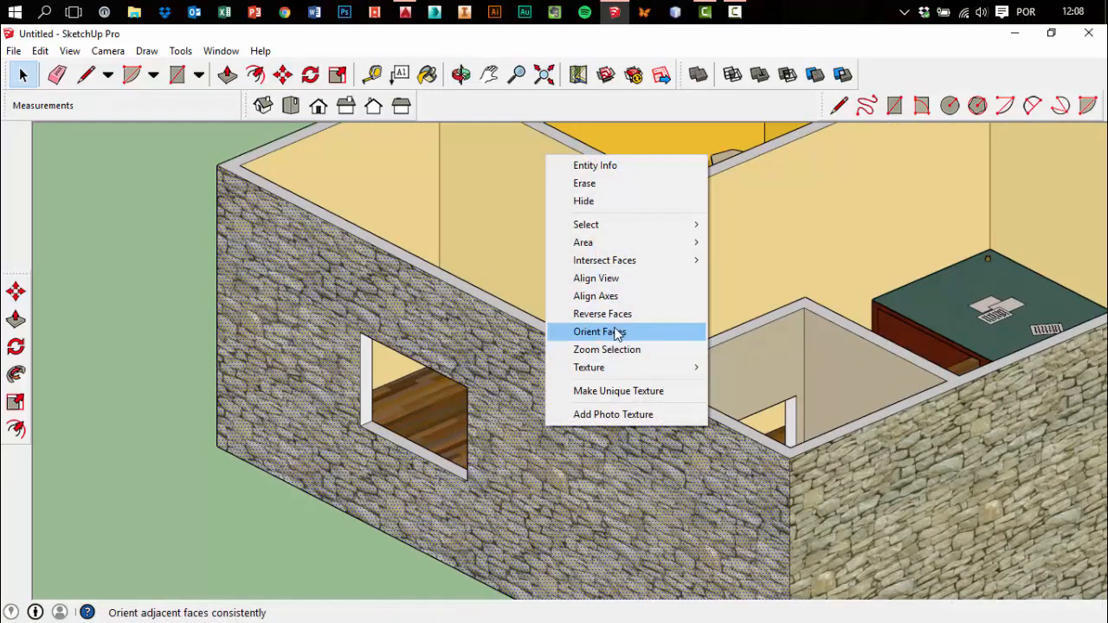
{"action": "left_click", "coordinate": [594, 201]}
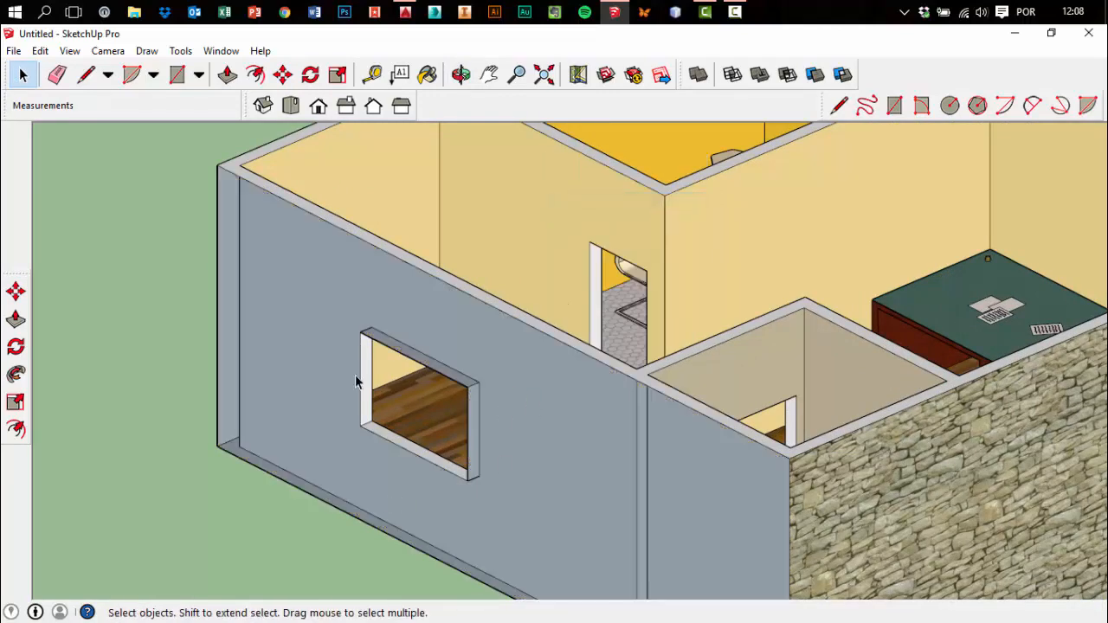
Move the loose three-pane window by its lower outer corner onto the matching lower corner of the wall's window opening
{"action": "scroll", "coordinate": [355, 382], "scroll_direction": "up", "scroll_amount": 2}
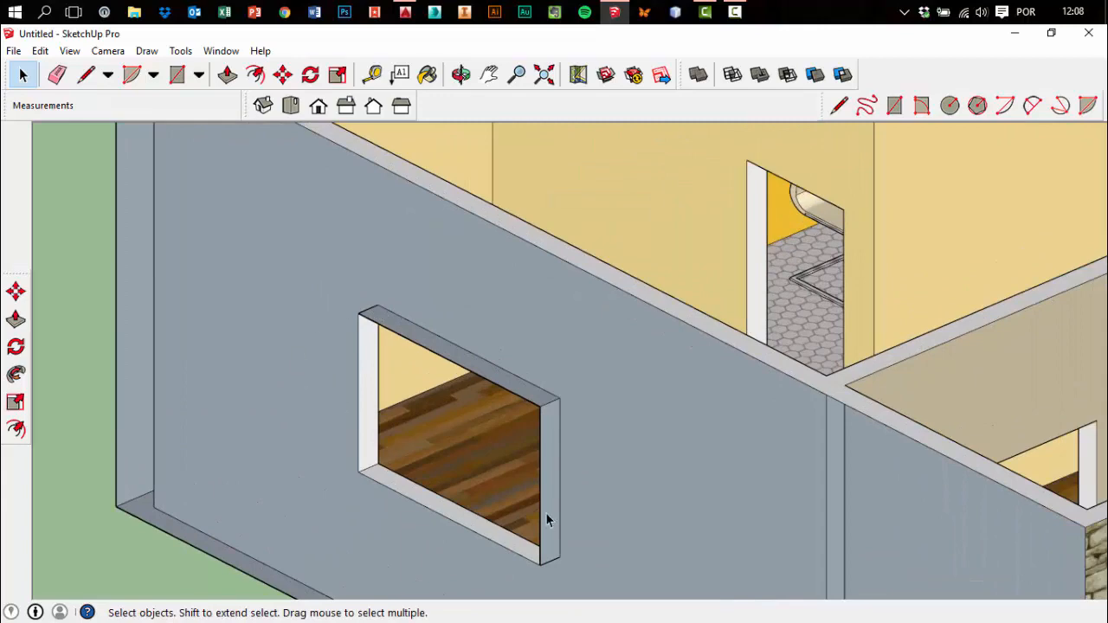
{"action": "scroll", "coordinate": [546, 520], "scroll_direction": "down", "scroll_amount": 8}
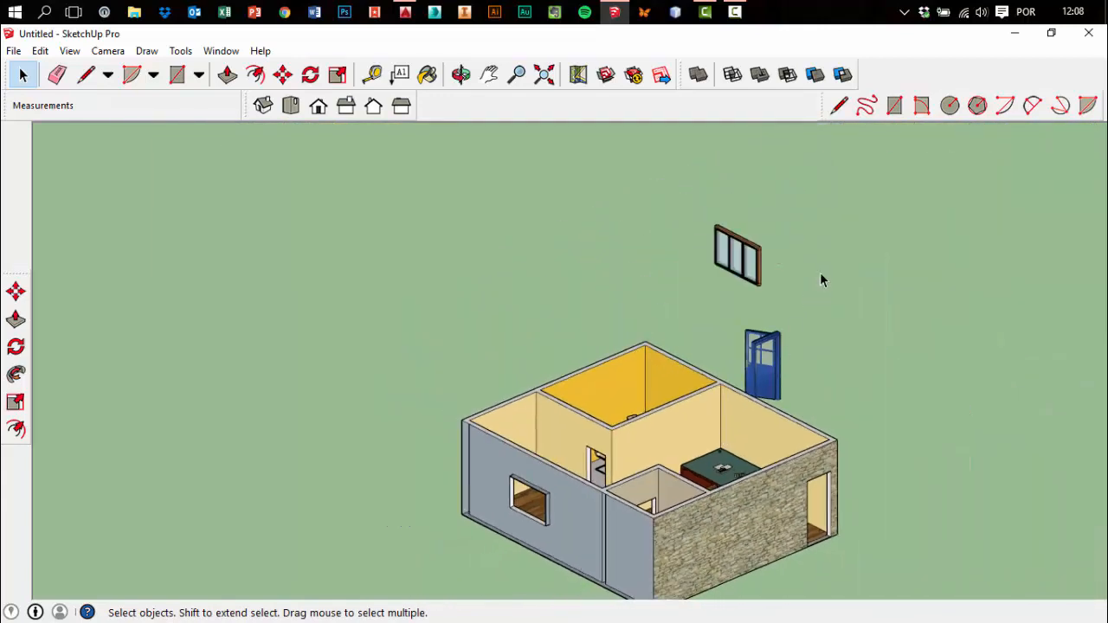
{"action": "scroll", "coordinate": [796, 276], "scroll_direction": "up", "scroll_amount": 5}
{"action": "left_click", "coordinate": [282, 73]}
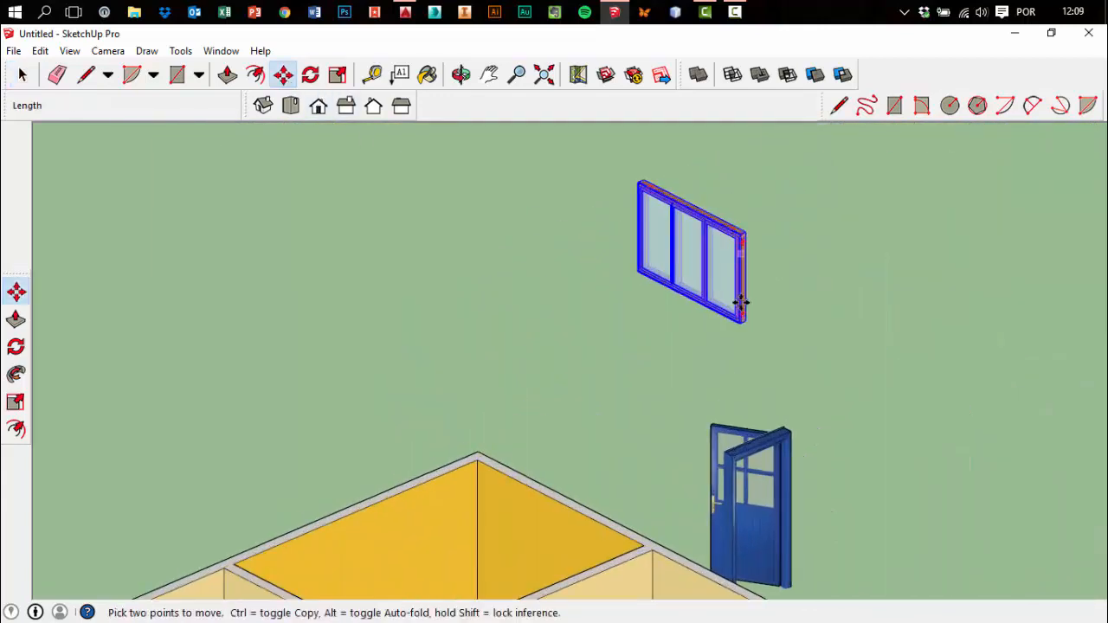
{"action": "scroll", "coordinate": [741, 302], "scroll_direction": "up", "scroll_amount": 8}
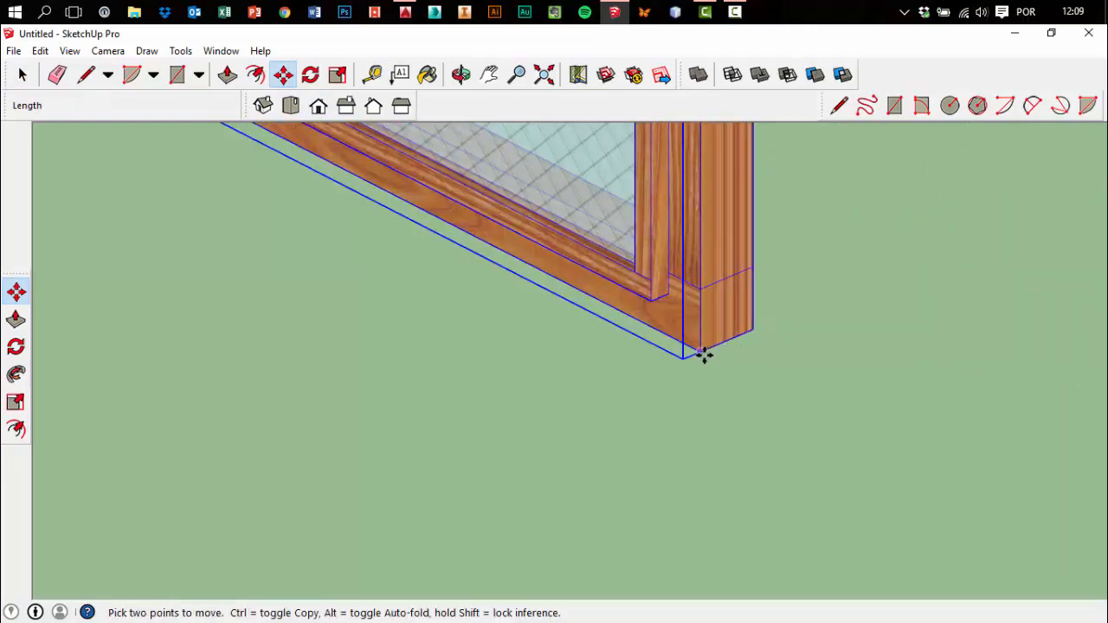
{"action": "left_click", "coordinate": [683, 354]}
{"action": "scroll", "coordinate": [865, 272], "scroll_direction": "down", "scroll_amount": 10}
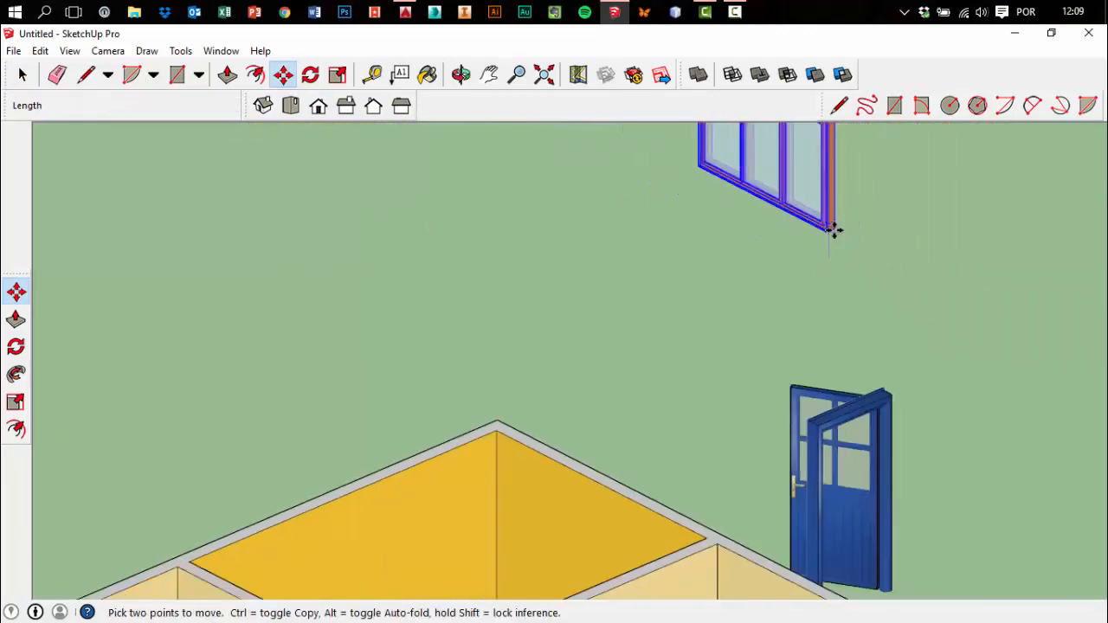
{"action": "scroll", "coordinate": [847, 207], "scroll_direction": "down", "scroll_amount": 3}
{"action": "scroll", "coordinate": [667, 406], "scroll_direction": "up", "scroll_amount": 8}
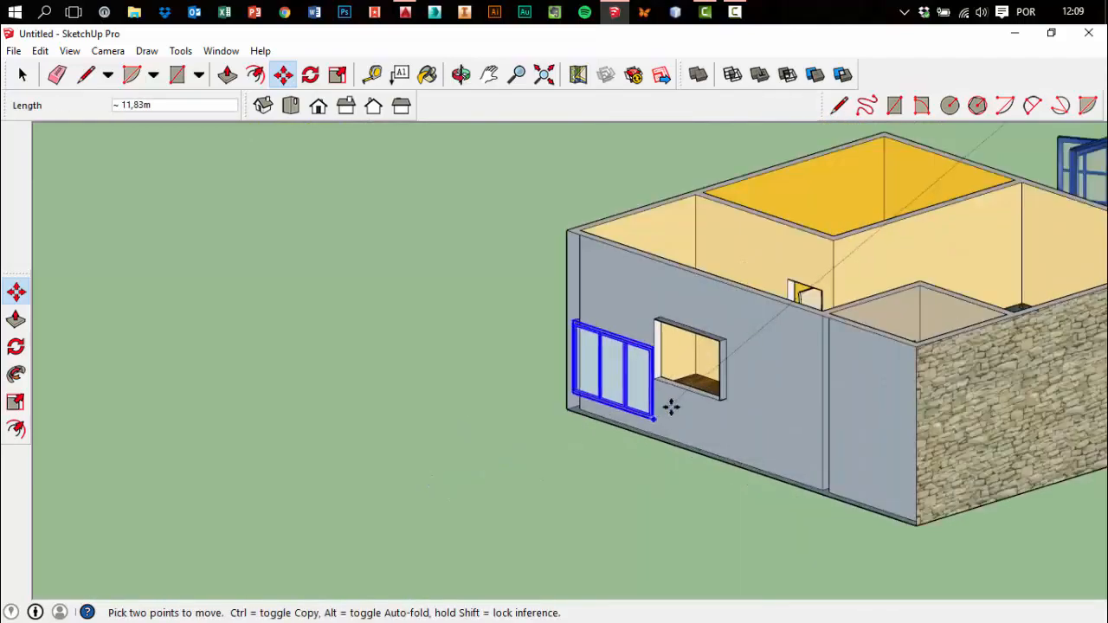
{"action": "scroll", "coordinate": [715, 398], "scroll_direction": "up", "scroll_amount": 3}
{"action": "left_click", "coordinate": [735, 395]}
{"action": "scroll", "coordinate": [719, 427], "scroll_direction": "down", "scroll_amount": 5}
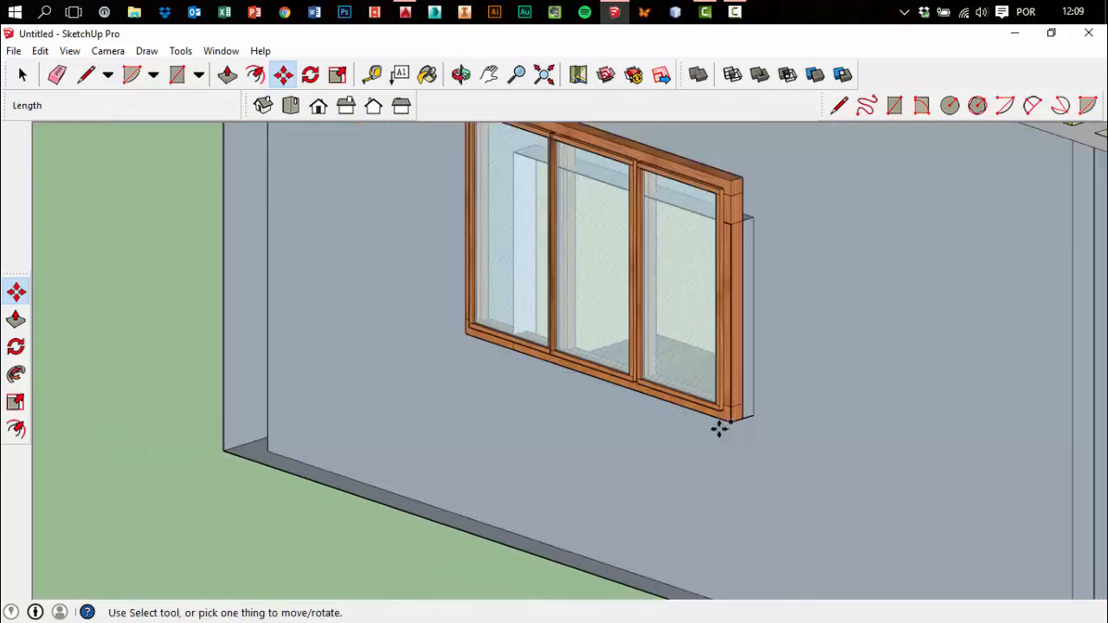
{"action": "left_click", "coordinate": [22, 75]}
Select the wooden window and check its Component Options for adjustable settings
{"action": "middle_click_drag", "start_coordinate": [217, 259], "coordinate": [569, 320]}
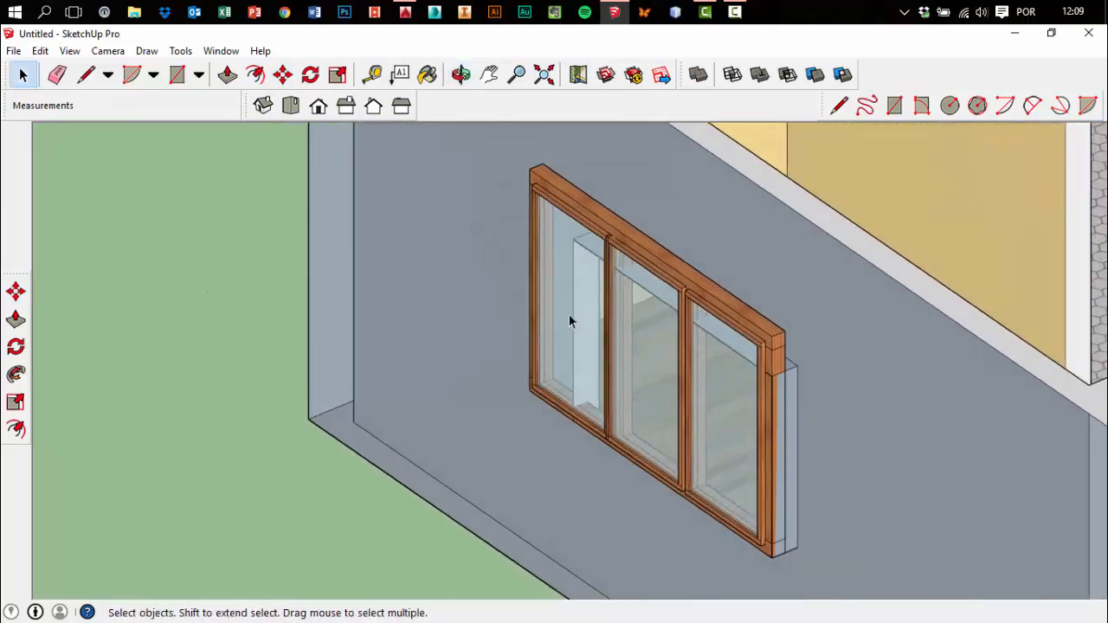
{"action": "left_click", "coordinate": [641, 325]}
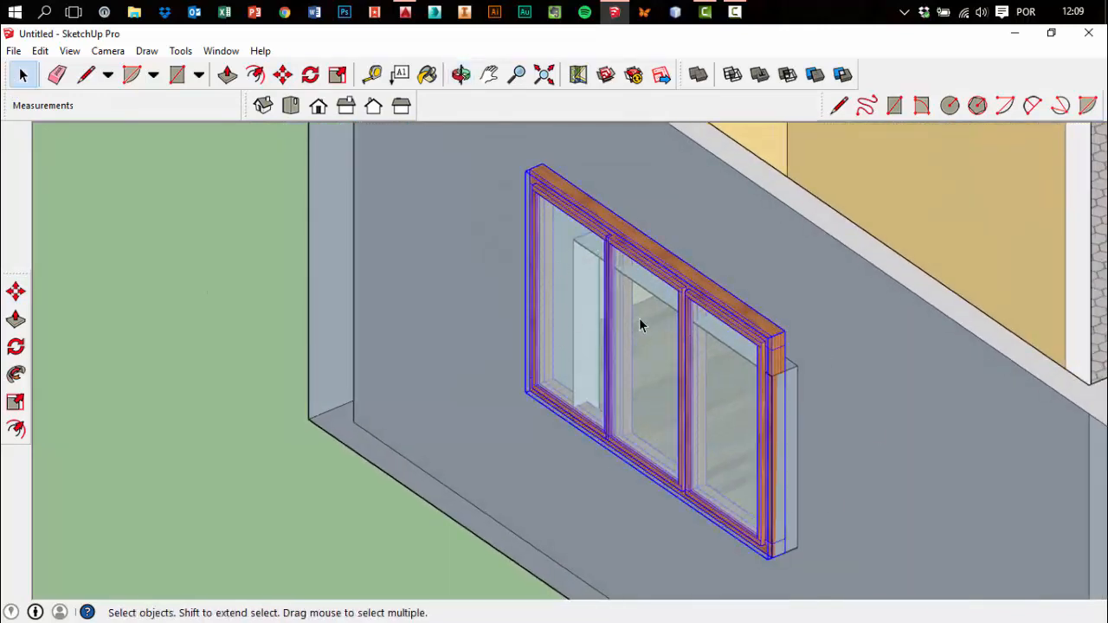
{"action": "left_click", "coordinate": [234, 309]}
{"action": "left_click", "coordinate": [678, 295]}
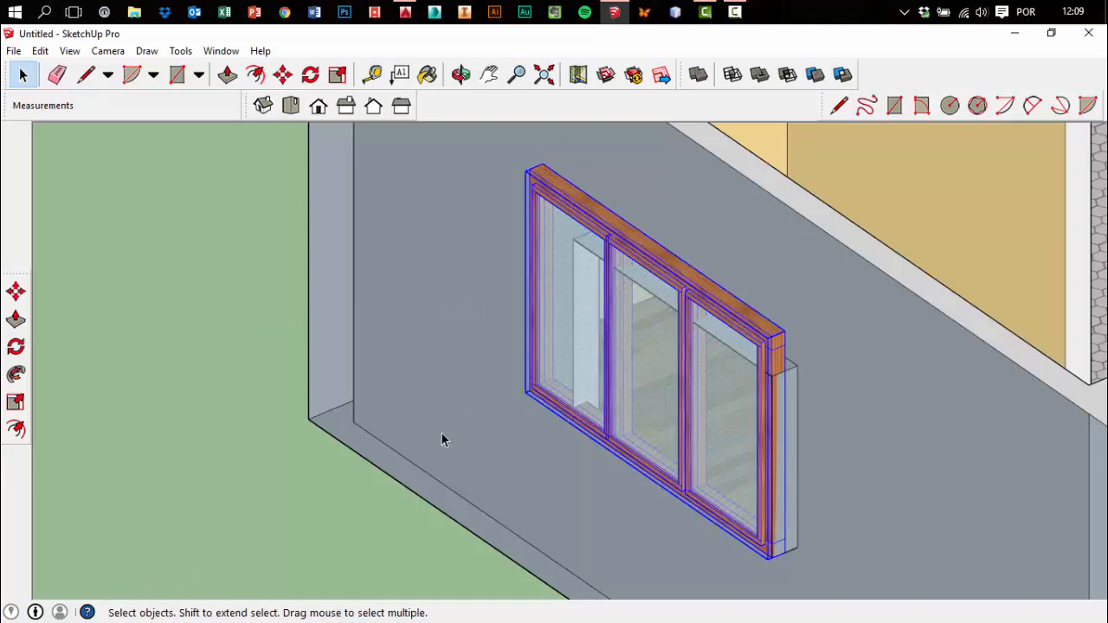
{"action": "right_click", "coordinate": [578, 206]}
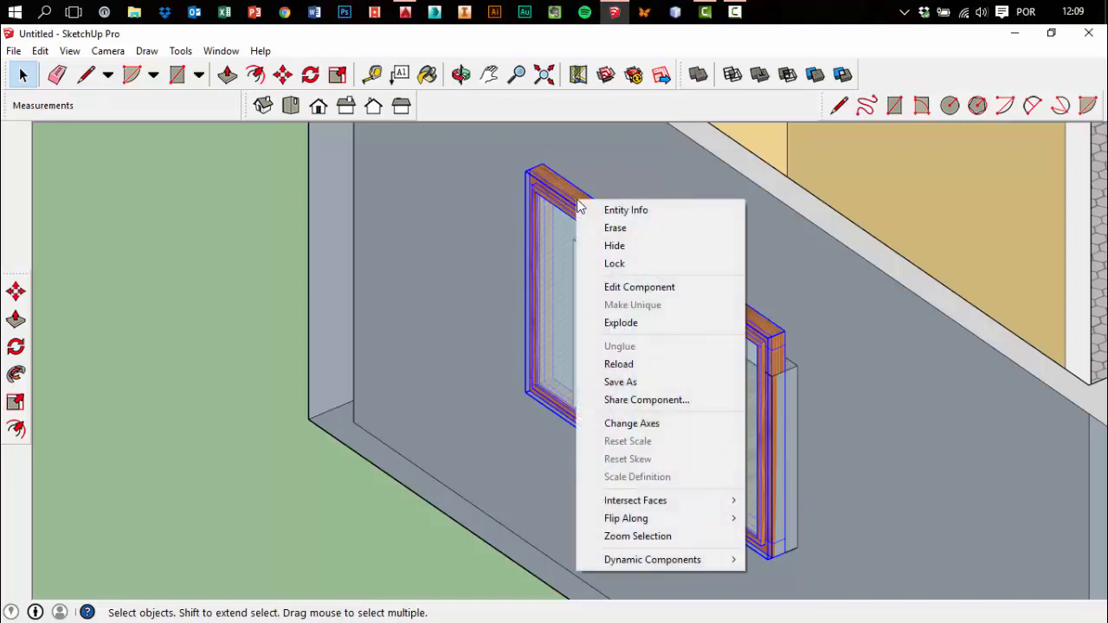
{"action": "mouse_move", "coordinate": [662, 567]}
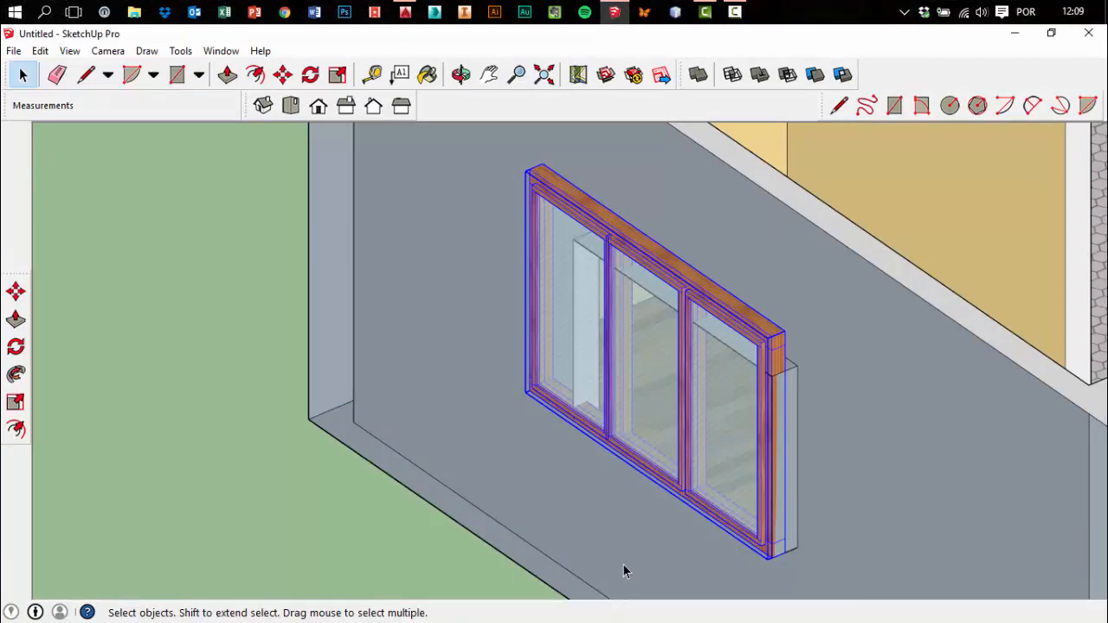
{"action": "right_click", "coordinate": [727, 320]}
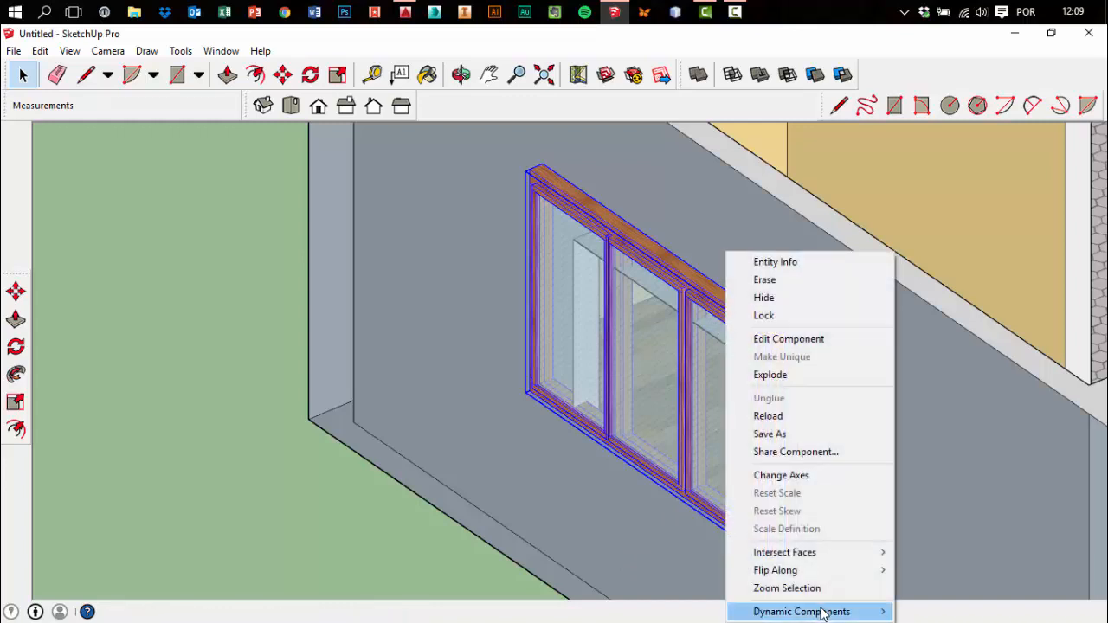
{"action": "mouse_move", "coordinate": [757, 610]}
{"action": "left_click", "coordinate": [660, 558]}
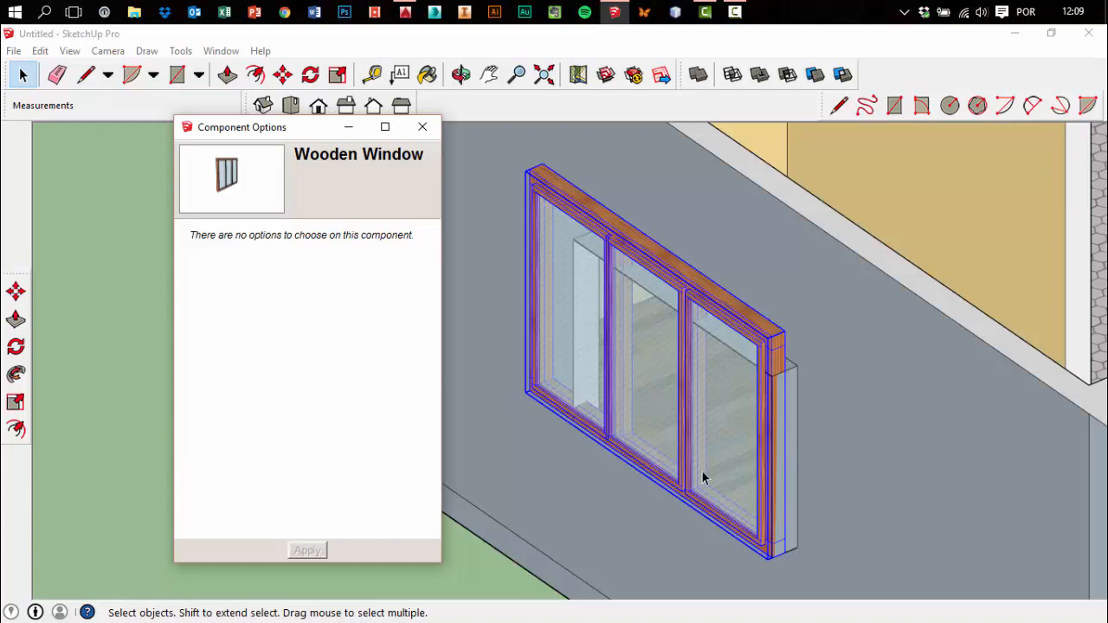
{"action": "left_click", "coordinate": [423, 127]}
Examine the wooden window's Component Attributes, including the spreadsheet functions, and close them
{"action": "right_click", "coordinate": [603, 225]}
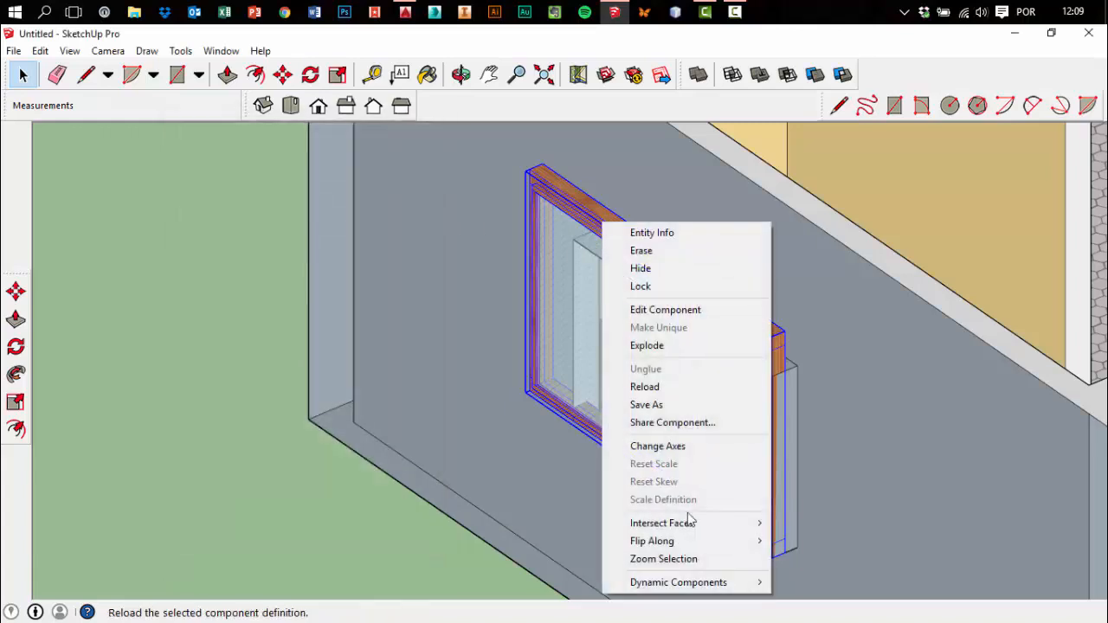
{"action": "mouse_move", "coordinate": [611, 588]}
{"action": "left_click", "coordinate": [558, 541]}
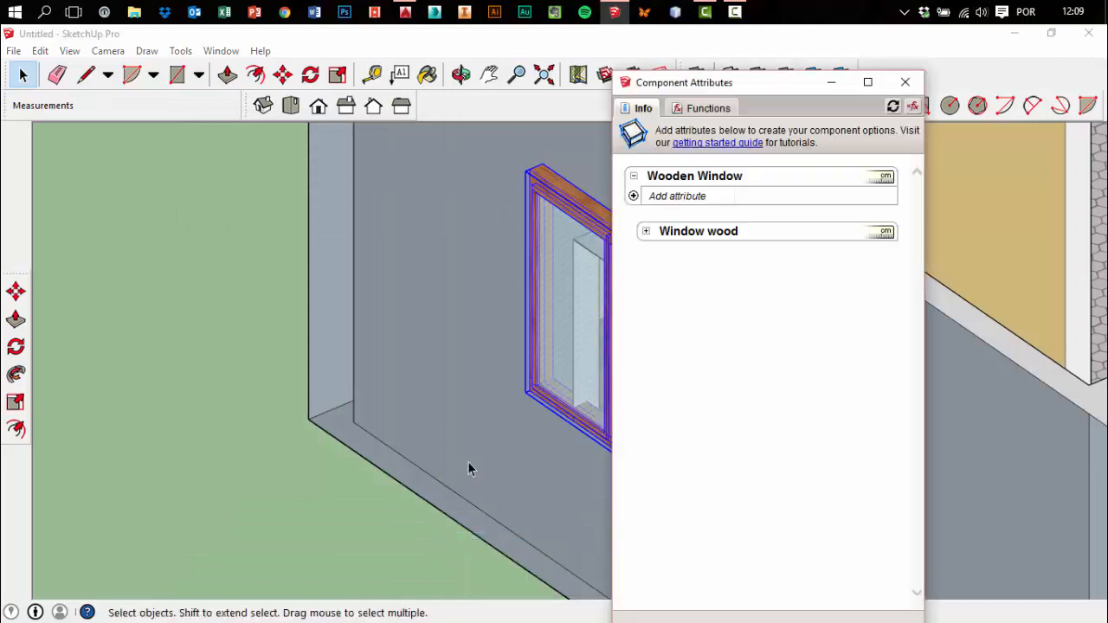
{"action": "left_click_drag", "start_coordinate": [726, 84], "coordinate": [480, 94]}
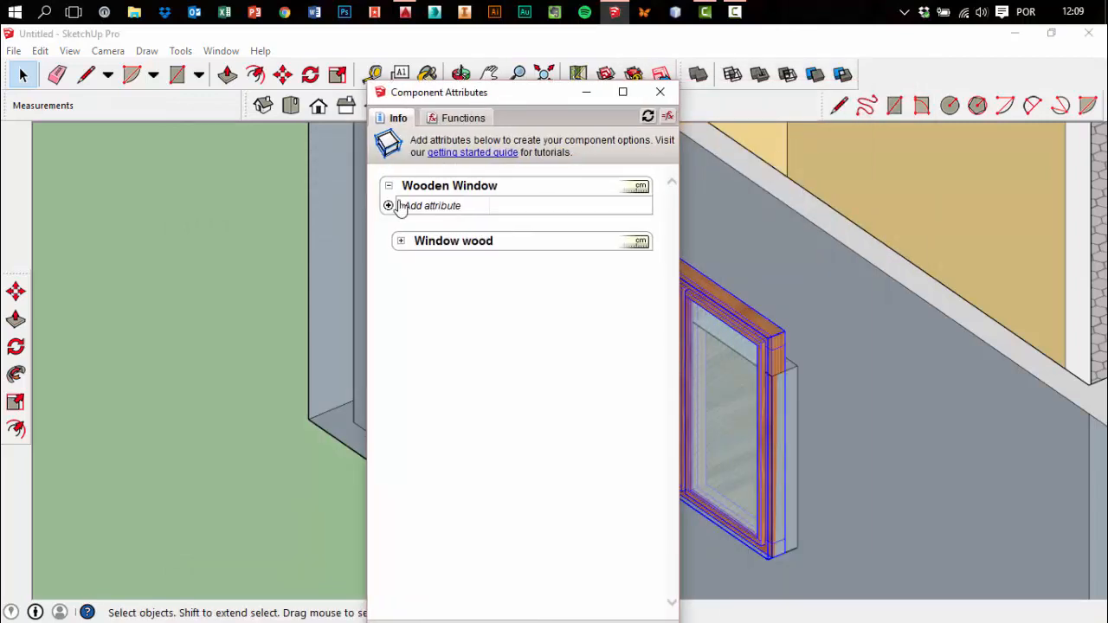
{"action": "left_click", "coordinate": [463, 118]}
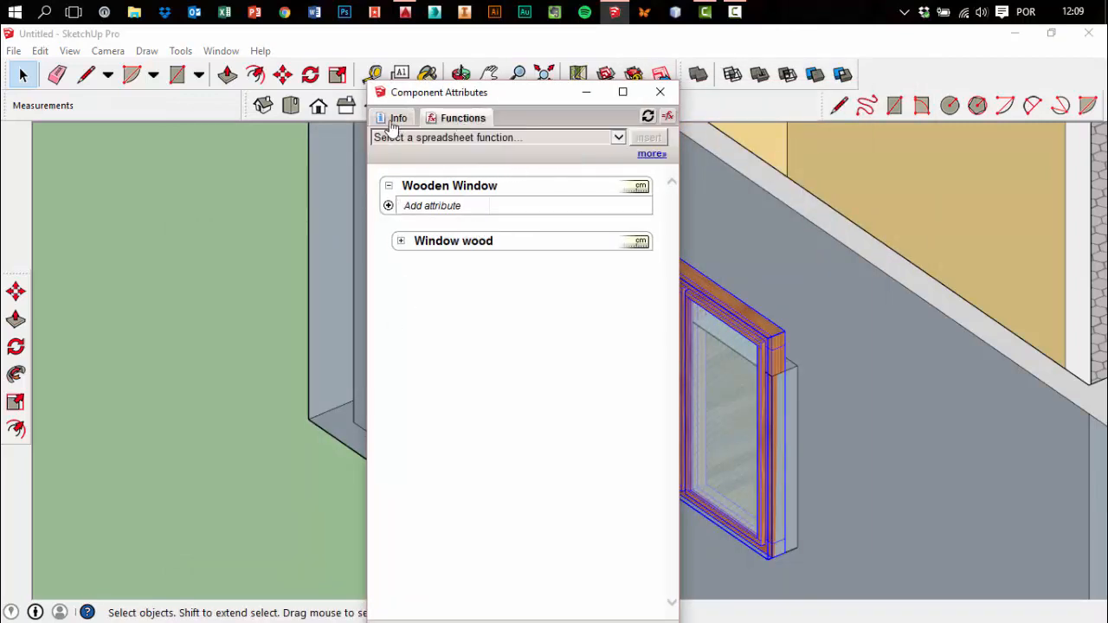
{"action": "left_click", "coordinate": [405, 120]}
{"action": "left_click", "coordinate": [670, 102]}
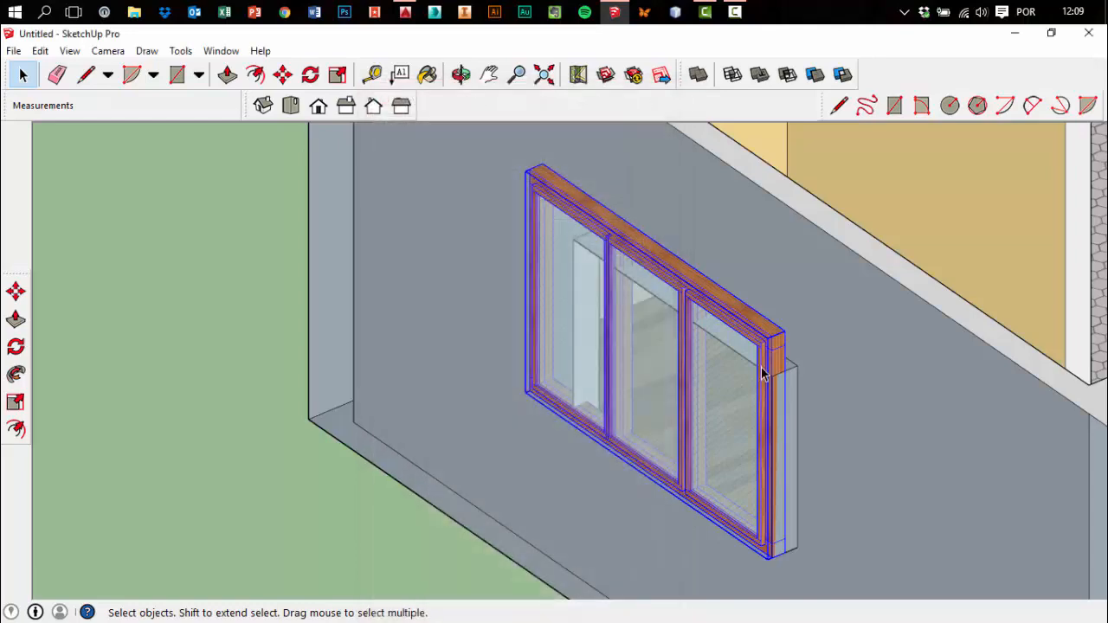
Scale the wooden window down in height from its upper edge to match the opening, finishing with a blue scale of about 0.99
{"action": "scroll", "coordinate": [797, 415], "scroll_direction": "up", "scroll_amount": 3}
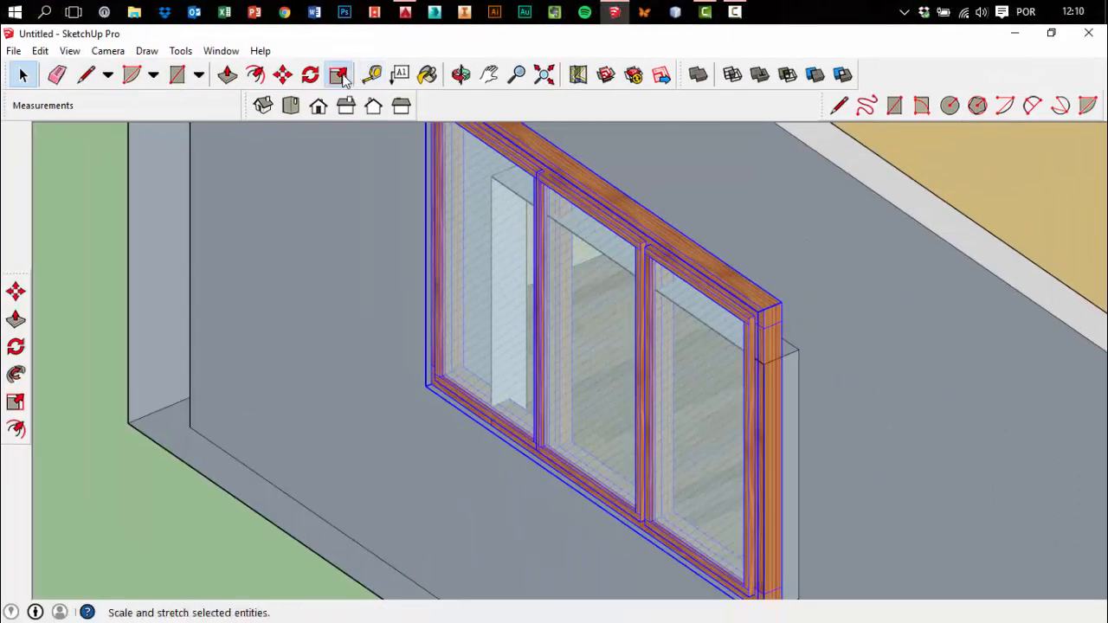
{"action": "left_click", "coordinate": [321, 112]}
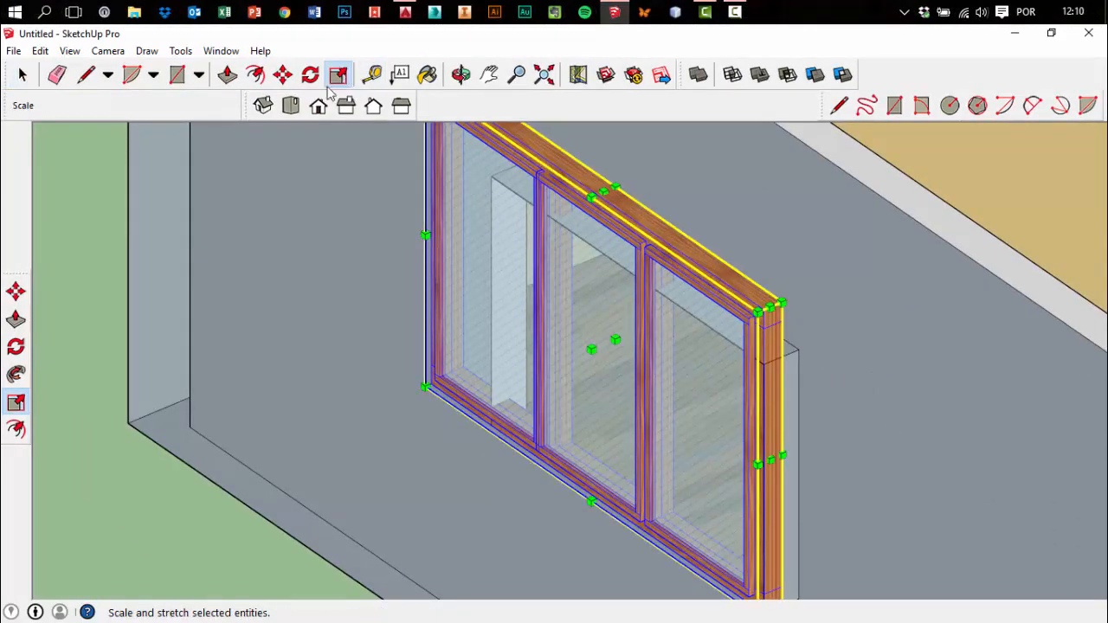
{"action": "middle_click_drag", "start_coordinate": [628, 338], "coordinate": [732, 389]}
{"action": "scroll", "coordinate": [692, 381], "scroll_direction": "up", "scroll_amount": 5}
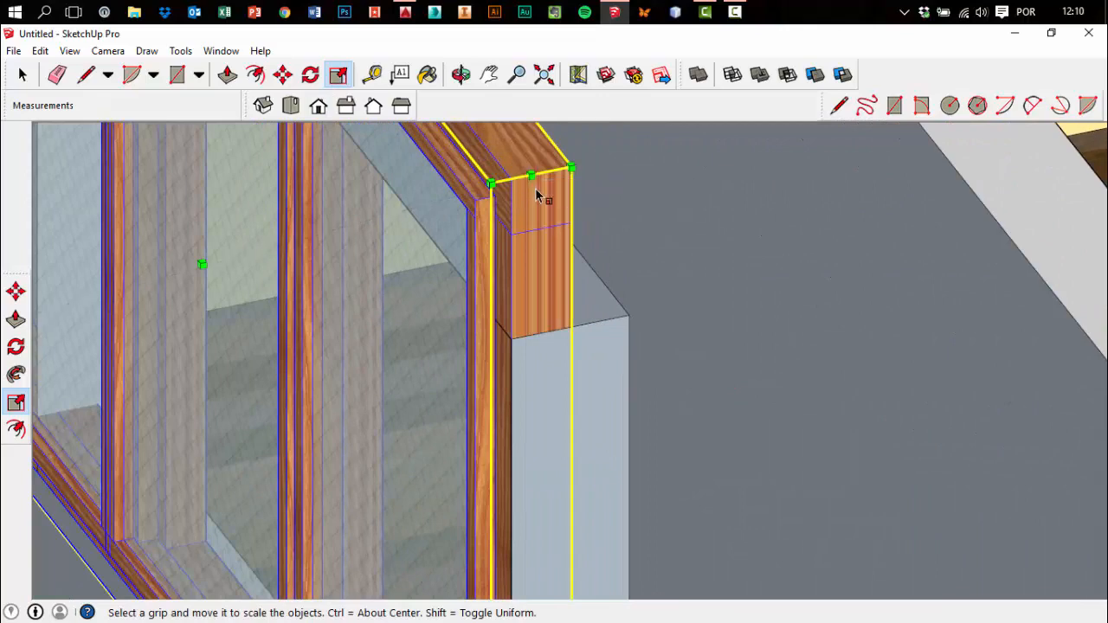
{"action": "scroll", "coordinate": [597, 342], "scroll_direction": "down", "scroll_amount": 5}
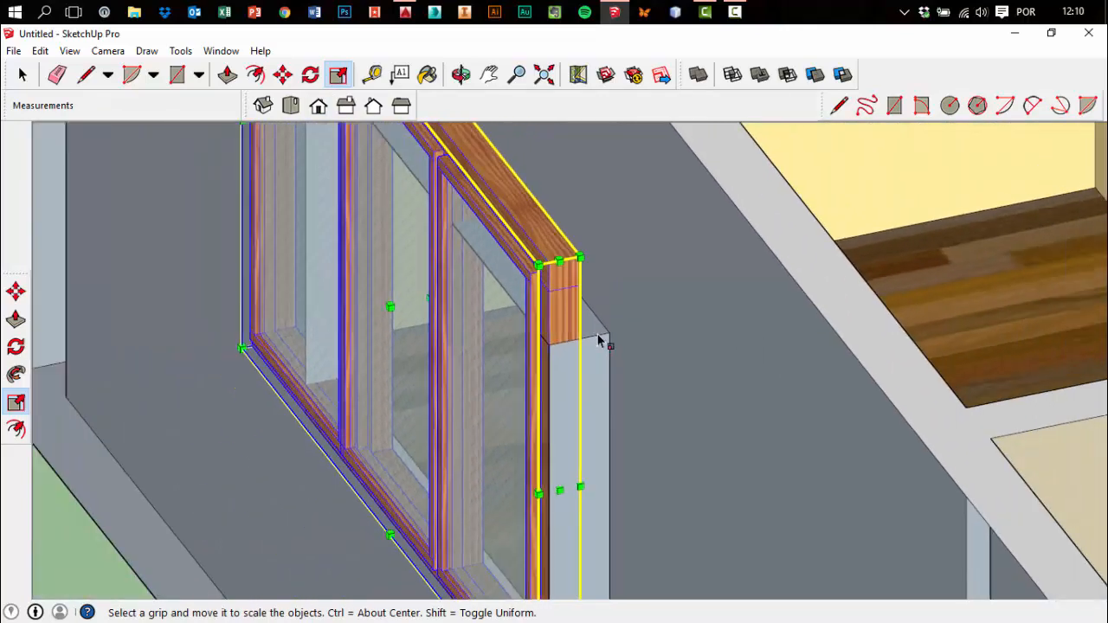
{"action": "scroll", "coordinate": [511, 224], "scroll_direction": "down", "scroll_amount": 1}
{"action": "scroll", "coordinate": [489, 186], "scroll_direction": "up", "scroll_amount": 6}
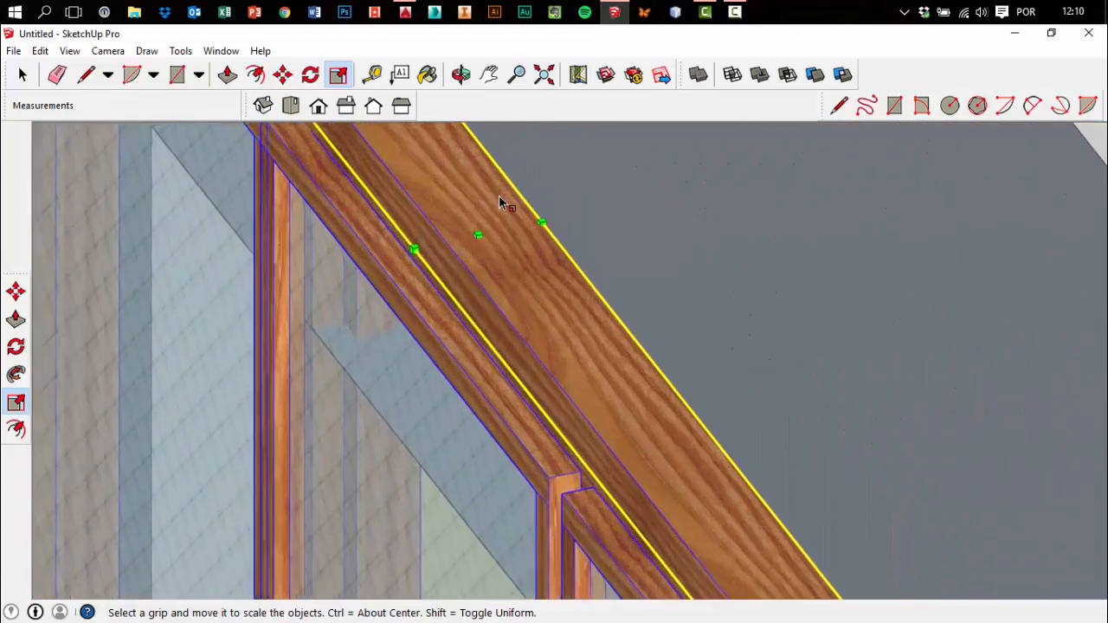
{"action": "left_click_drag", "start_coordinate": [477, 248], "coordinate": [477, 508]}
{"action": "scroll", "coordinate": [504, 409], "scroll_direction": "down", "scroll_amount": 1}
{"action": "scroll", "coordinate": [505, 408], "scroll_direction": "down", "scroll_amount": 2}
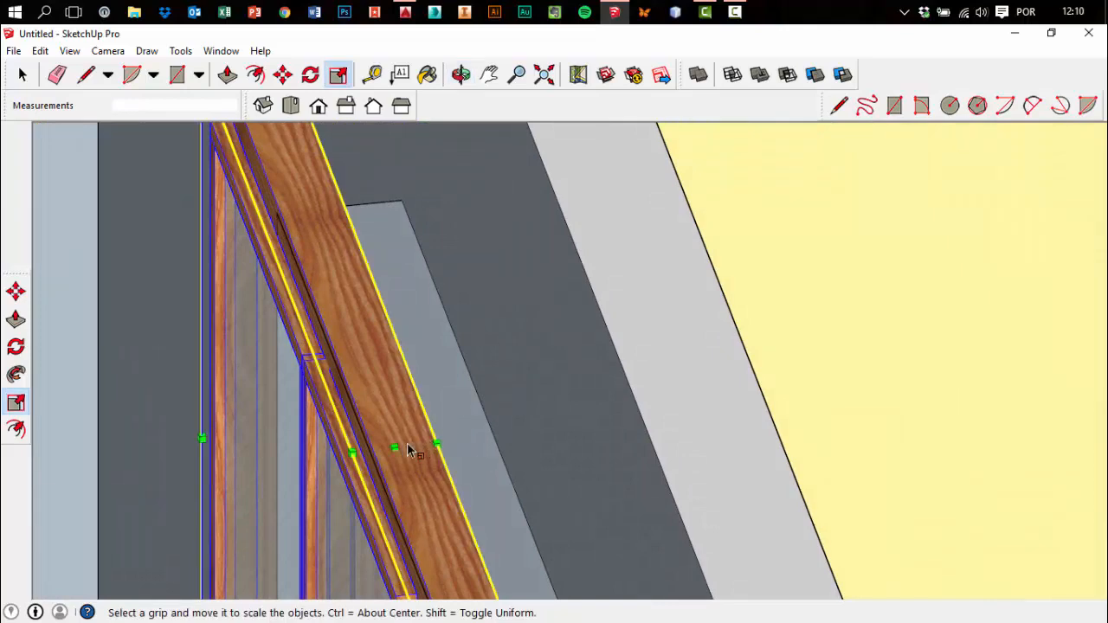
{"action": "left_click_drag", "start_coordinate": [394, 450], "coordinate": [401, 482]}
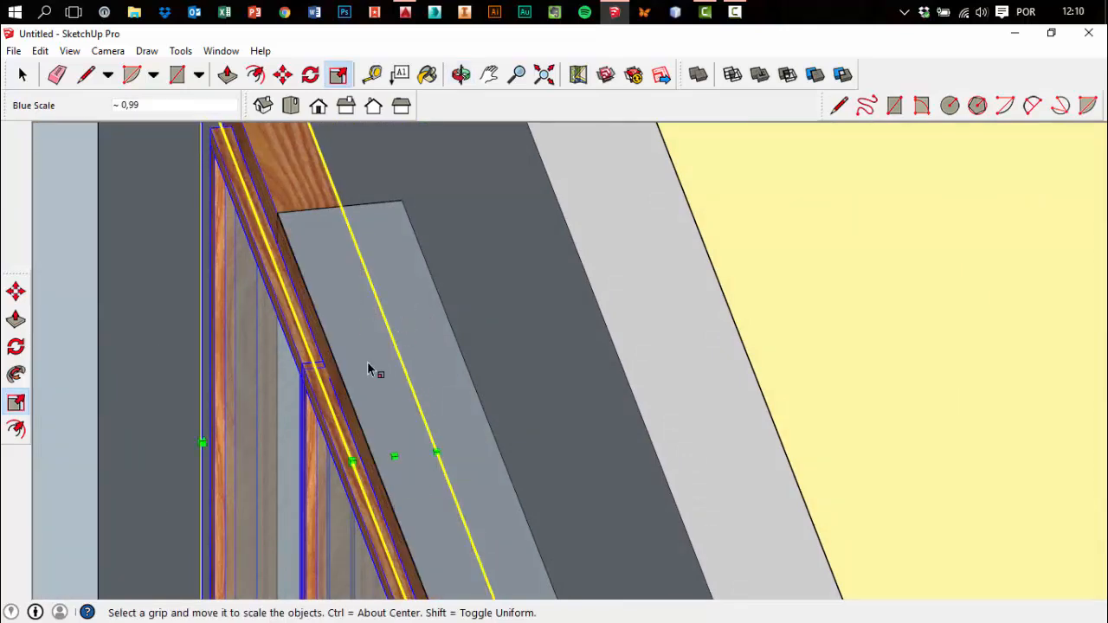
Scale the wooden window's width inwards from its overhanging side so that it matches the opening
{"action": "scroll", "coordinate": [429, 346], "scroll_direction": "down", "scroll_amount": 6}
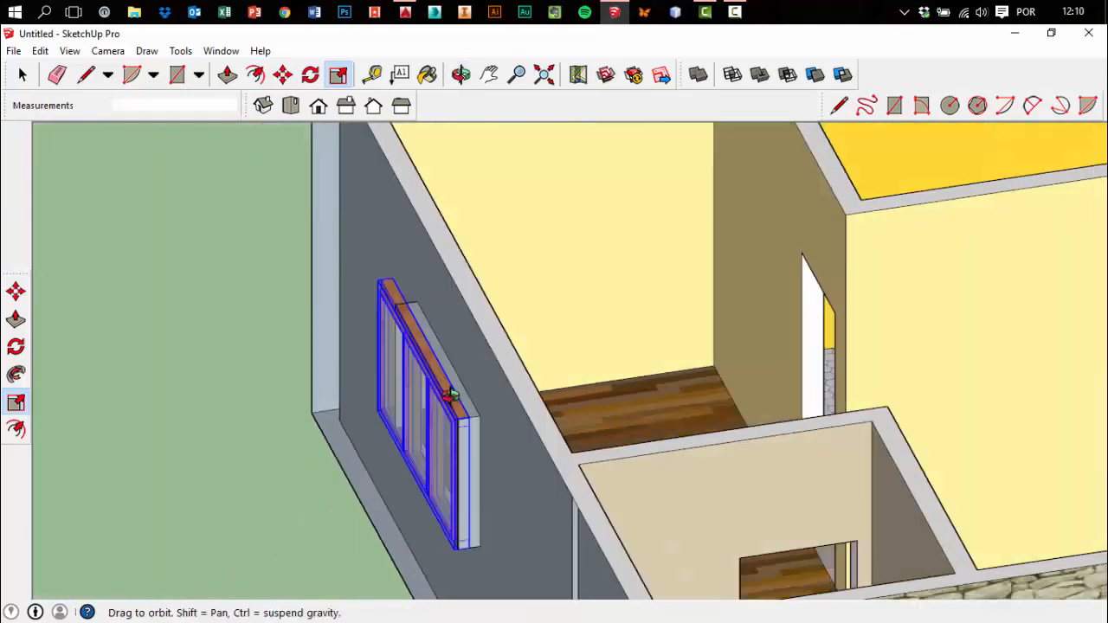
{"action": "middle_click_drag", "start_coordinate": [451, 396], "coordinate": [675, 355]}
{"action": "middle_click_drag", "start_coordinate": [499, 435], "coordinate": [830, 401]}
{"action": "scroll", "coordinate": [805, 346], "scroll_direction": "up", "scroll_amount": 2}
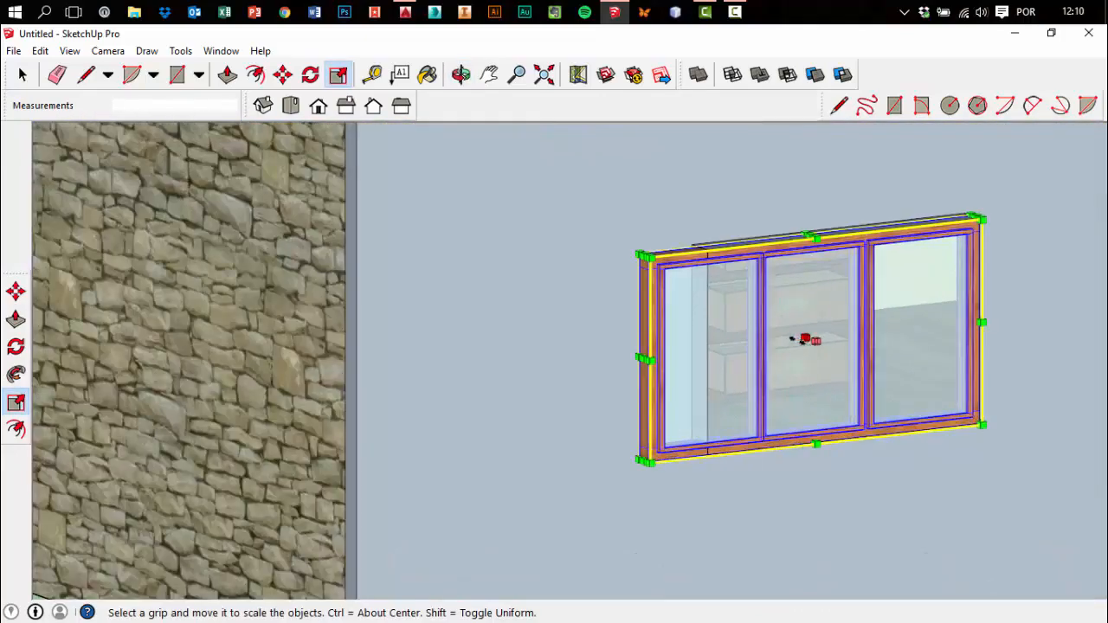
{"action": "scroll", "coordinate": [788, 336], "scroll_direction": "up", "scroll_amount": 2}
{"action": "middle_click_drag", "start_coordinate": [662, 362], "coordinate": [682, 399]}
{"action": "key", "text": "s"}
{"action": "scroll", "coordinate": [687, 405], "scroll_direction": "up", "scroll_amount": 4}
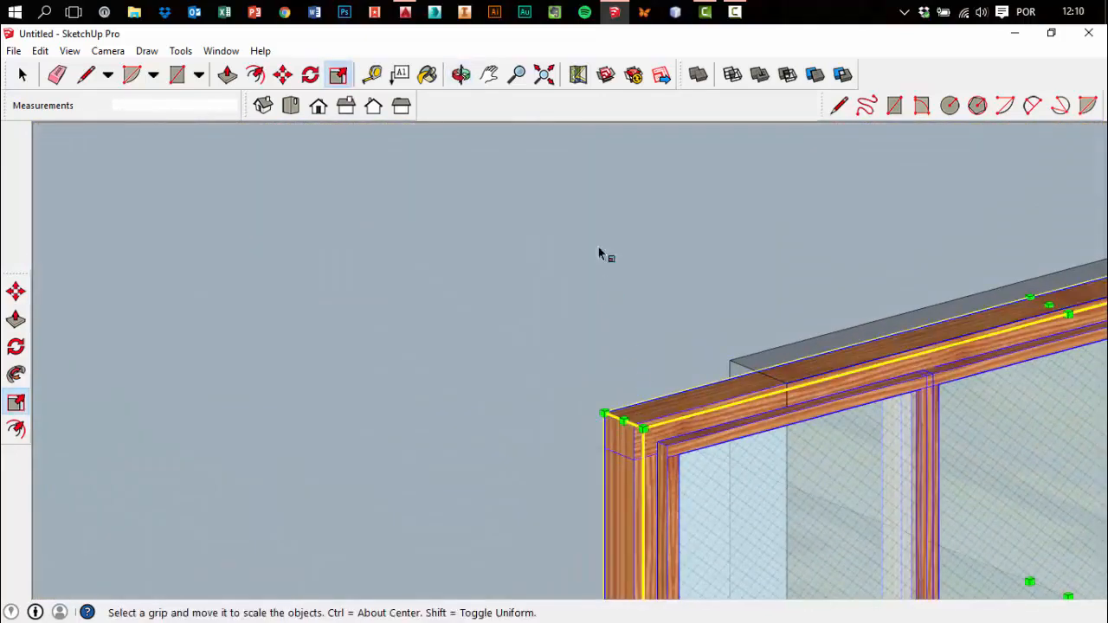
{"action": "scroll", "coordinate": [780, 453], "scroll_direction": "down", "scroll_amount": 3}
{"action": "scroll", "coordinate": [823, 545], "scroll_direction": "up", "scroll_amount": 3}
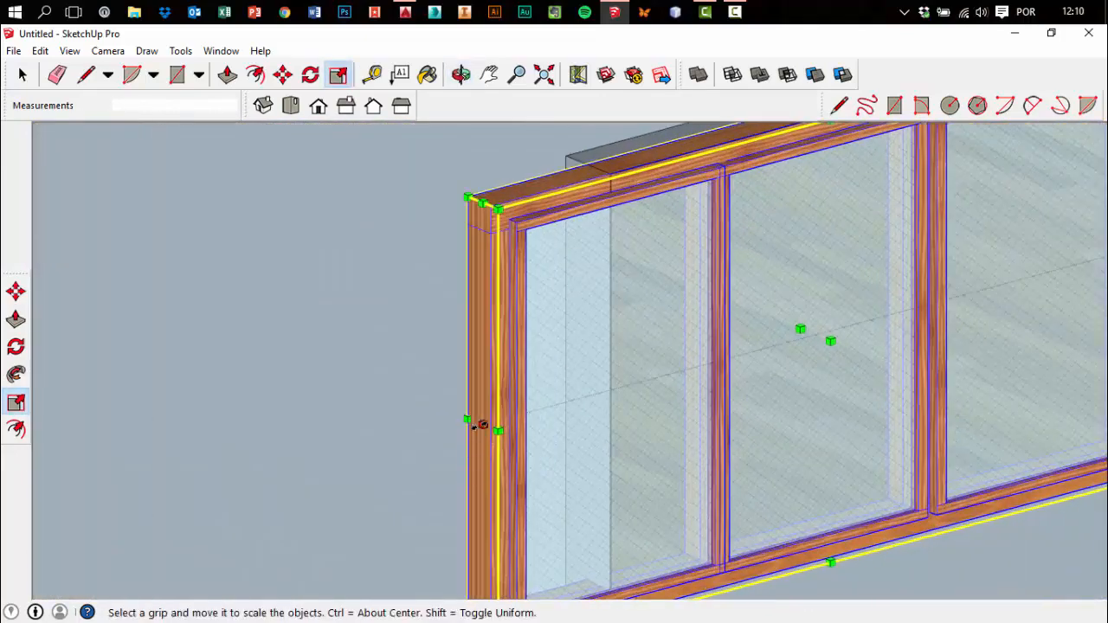
{"action": "left_click_drag", "start_coordinate": [474, 424], "coordinate": [597, 374]}
Check the resized window's fit against the wall opening from several angles and deselect it
{"action": "scroll", "coordinate": [467, 392], "scroll_direction": "down", "scroll_amount": 2}
{"action": "middle_click_drag", "start_coordinate": [773, 402], "coordinate": [662, 402]}
{"action": "scroll", "coordinate": [660, 404], "scroll_direction": "down", "scroll_amount": 1}
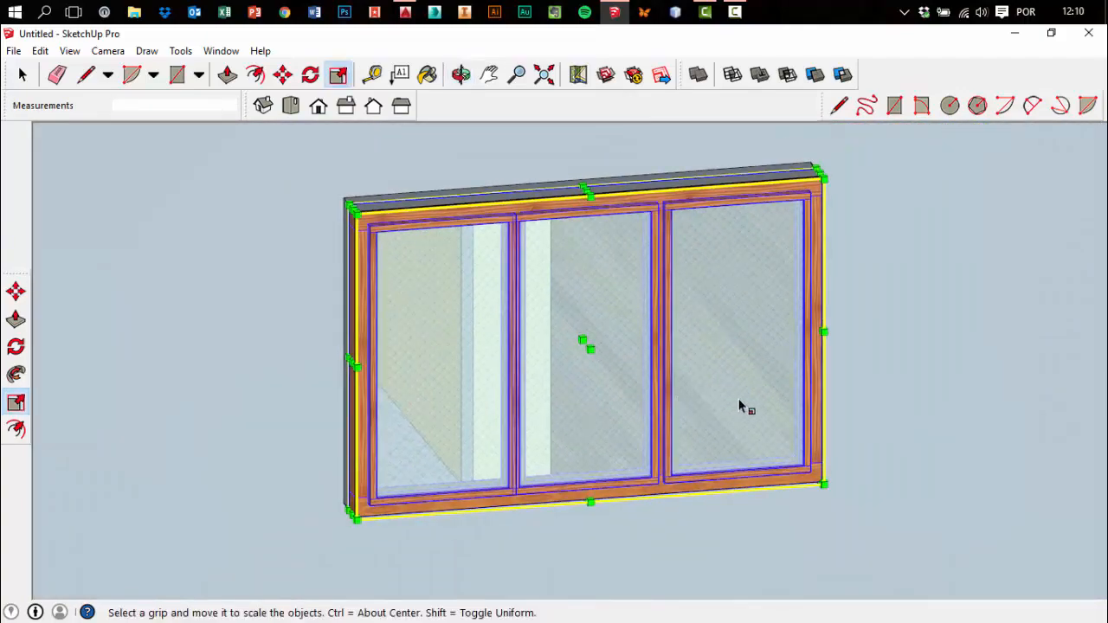
{"action": "middle_click_drag", "start_coordinate": [738, 398], "coordinate": [656, 405]}
{"action": "scroll", "coordinate": [741, 428], "scroll_direction": "down", "scroll_amount": 2}
{"action": "middle_click_drag", "start_coordinate": [741, 429], "coordinate": [626, 462]}
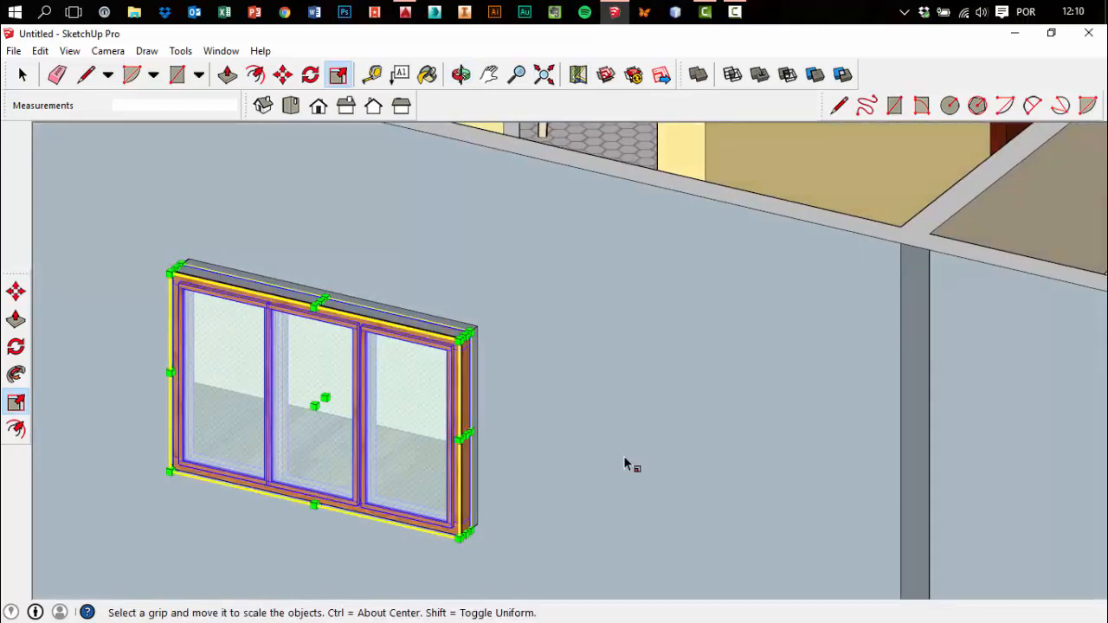
{"action": "scroll", "coordinate": [654, 424], "scroll_direction": "down", "scroll_amount": 1}
{"action": "scroll", "coordinate": [676, 401], "scroll_direction": "down", "scroll_amount": 1}
{"action": "middle_click_drag", "start_coordinate": [676, 401], "coordinate": [610, 405]}
{"action": "left_click", "coordinate": [22, 75]}
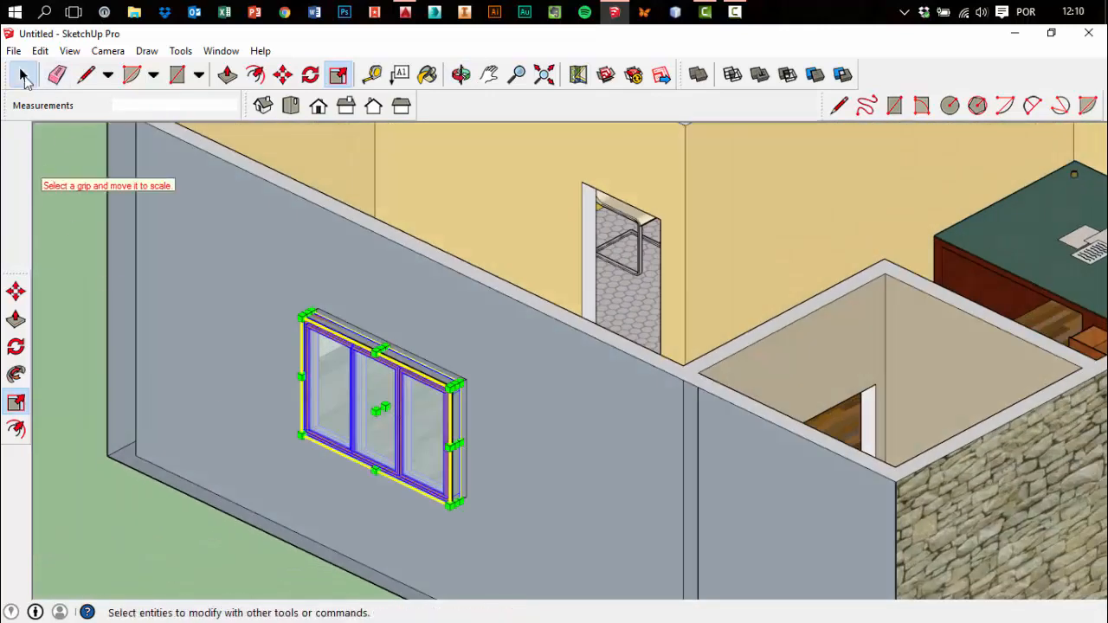
{"action": "scroll", "coordinate": [448, 442], "scroll_direction": "up", "scroll_amount": 1}
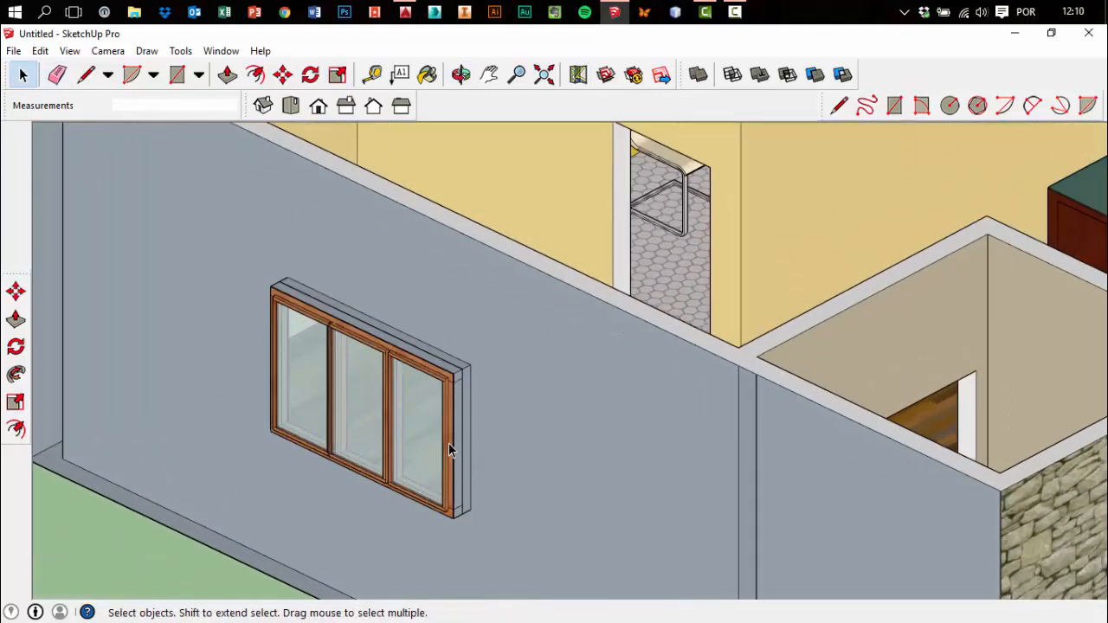
{"action": "scroll", "coordinate": [443, 413], "scroll_direction": "down", "scroll_amount": 2}
{"action": "scroll", "coordinate": [449, 415], "scroll_direction": "down", "scroll_amount": 1}
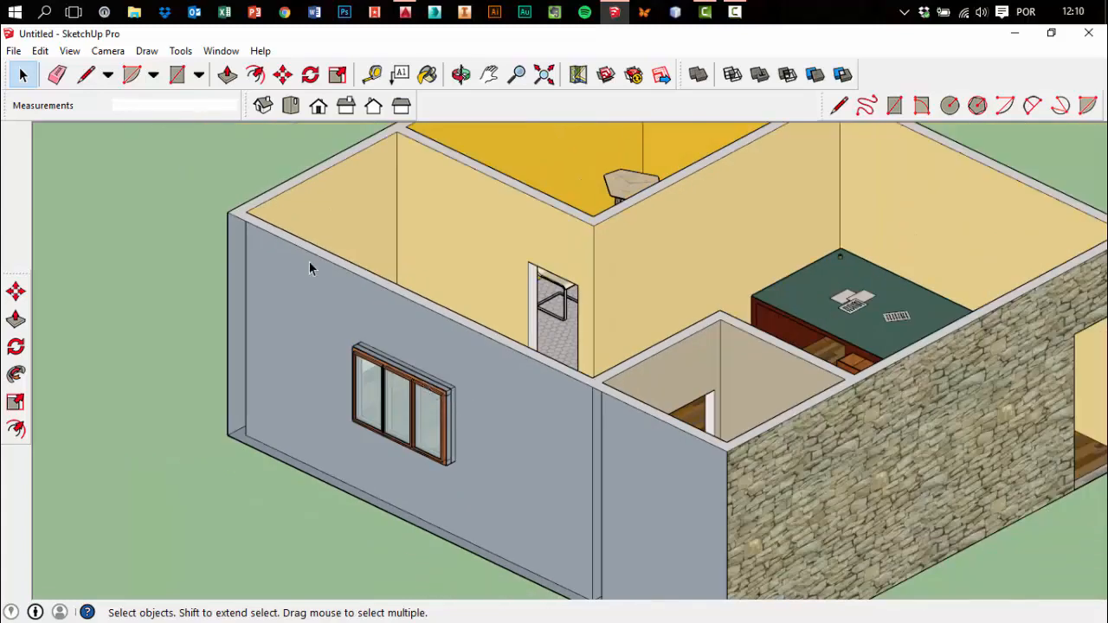
Unhide all hidden geometry, check the wooden window in the restored stone wall, and deselect it
{"action": "left_click", "coordinate": [45, 51]}
{"action": "mouse_move", "coordinate": [194, 284]}
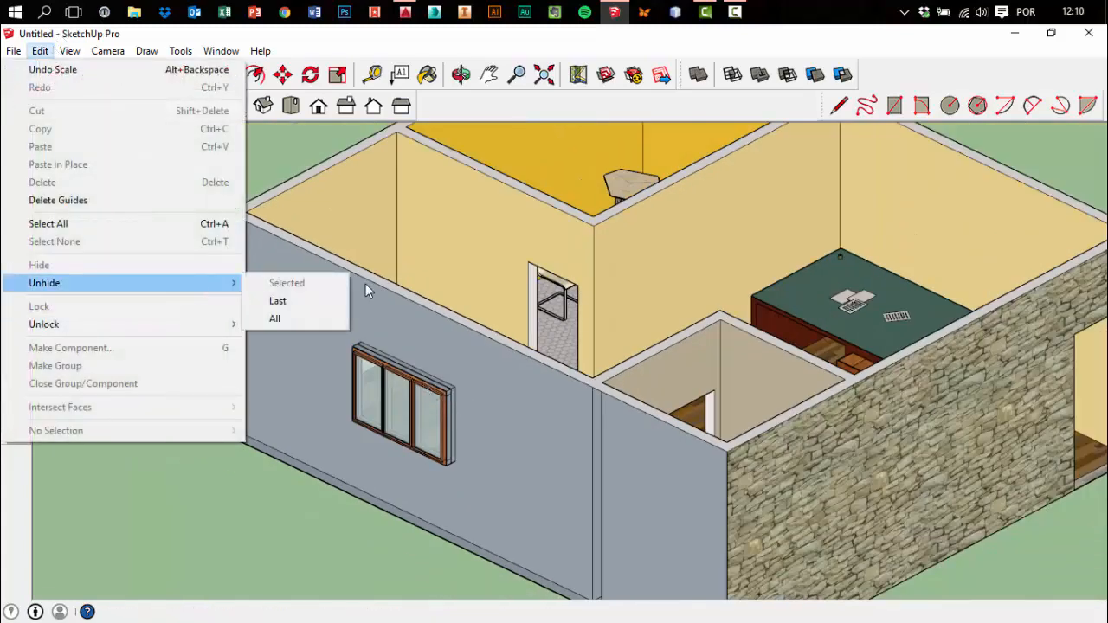
{"action": "left_click", "coordinate": [322, 319]}
{"action": "scroll", "coordinate": [394, 450], "scroll_direction": "up", "scroll_amount": 5}
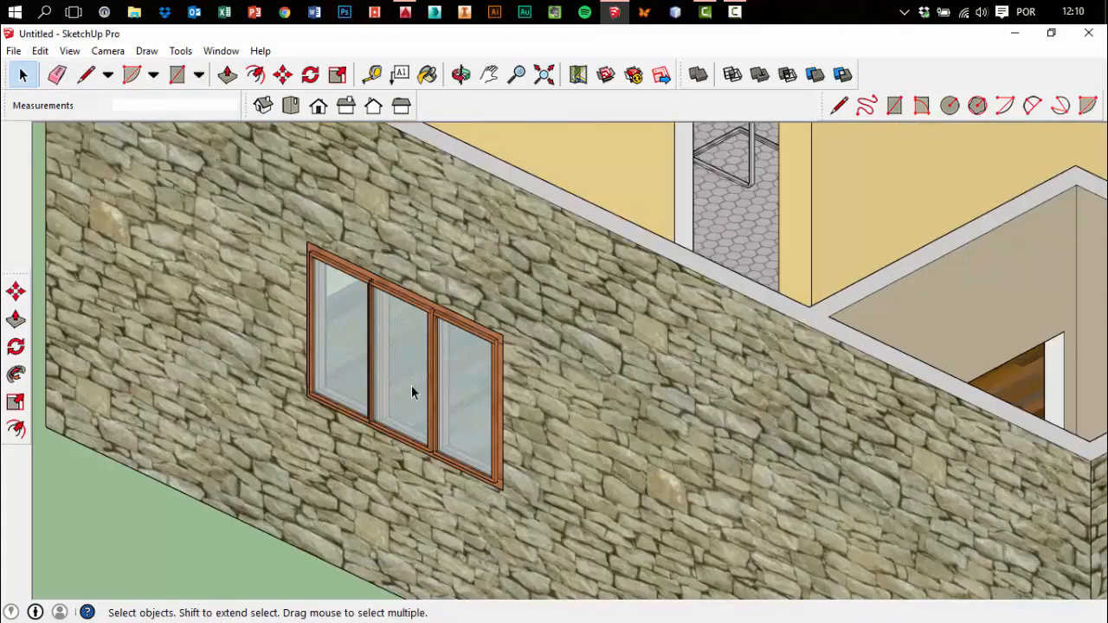
{"action": "left_click", "coordinate": [360, 439]}
{"action": "scroll", "coordinate": [360, 437], "scroll_direction": "down", "scroll_amount": 10}
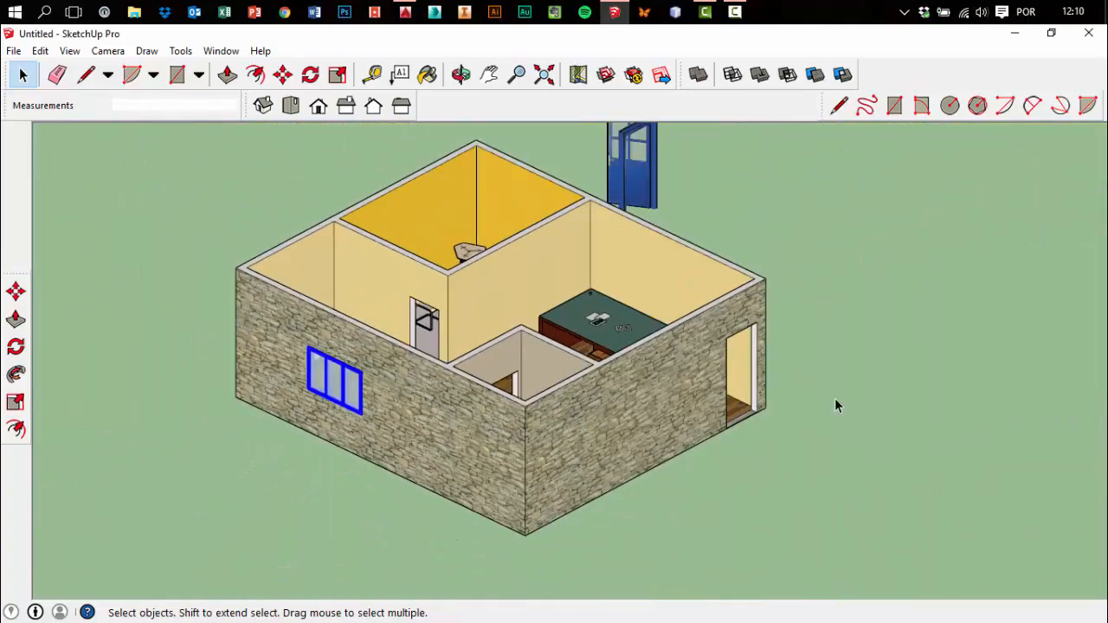
{"action": "left_click", "coordinate": [835, 399]}
Select the blue door component standing outside the house and inspect the feet of its frame up close
{"action": "scroll", "coordinate": [837, 397], "scroll_direction": "down", "scroll_amount": 2}
{"action": "middle_click_drag", "start_coordinate": [867, 398], "coordinate": [602, 410]}
{"action": "scroll", "coordinate": [865, 355], "scroll_direction": "up", "scroll_amount": 2}
{"action": "left_click", "coordinate": [877, 339]}
{"action": "scroll", "coordinate": [874, 342], "scroll_direction": "up", "scroll_amount": 3}
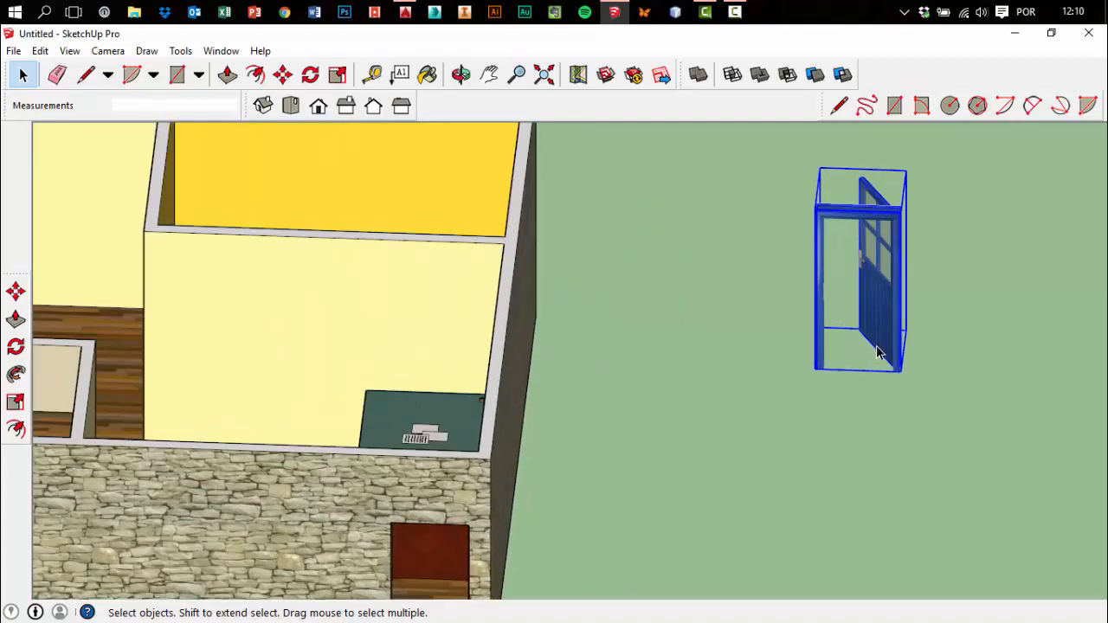
{"action": "middle_click_drag", "start_coordinate": [885, 357], "coordinate": [829, 342]}
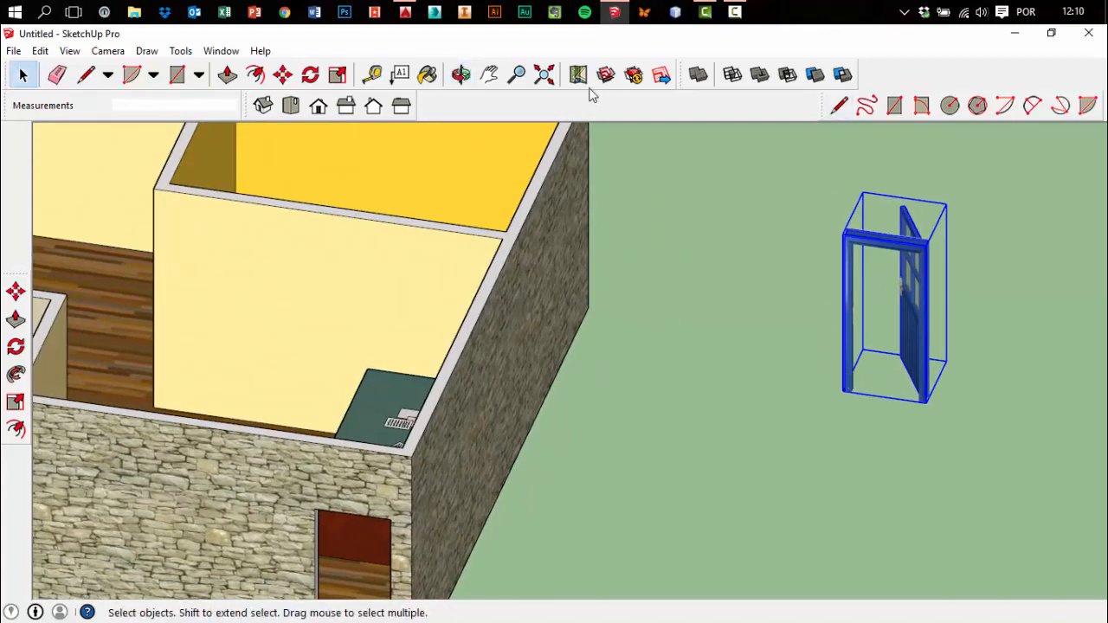
{"action": "scroll", "coordinate": [951, 383], "scroll_direction": "up", "scroll_amount": 10}
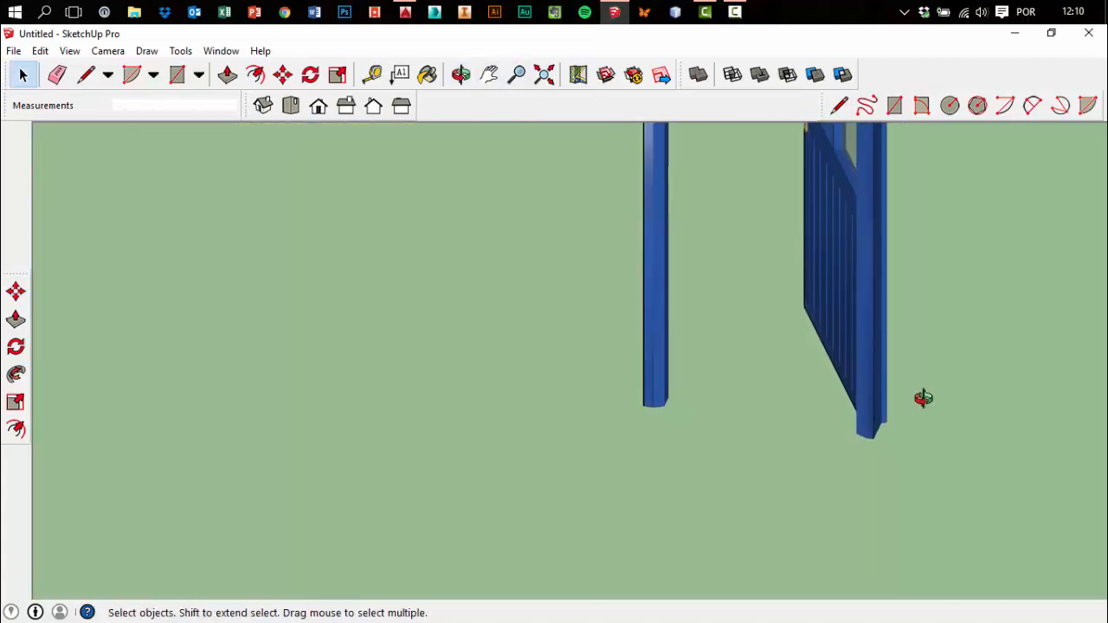
{"action": "scroll", "coordinate": [766, 511], "scroll_direction": "up", "scroll_amount": 4}
{"action": "left_click", "coordinate": [765, 481]}
{"action": "scroll", "coordinate": [778, 491], "scroll_direction": "down", "scroll_amount": 9}
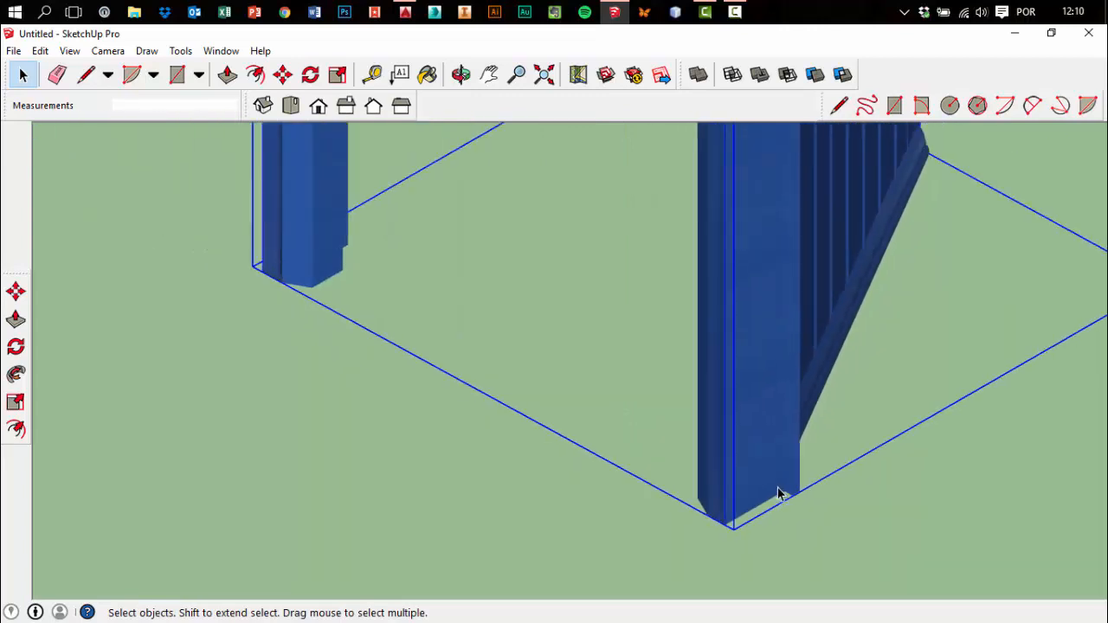
Rotate the blue door by half a turn on the ground plane in the top view
{"action": "left_click", "coordinate": [291, 106]}
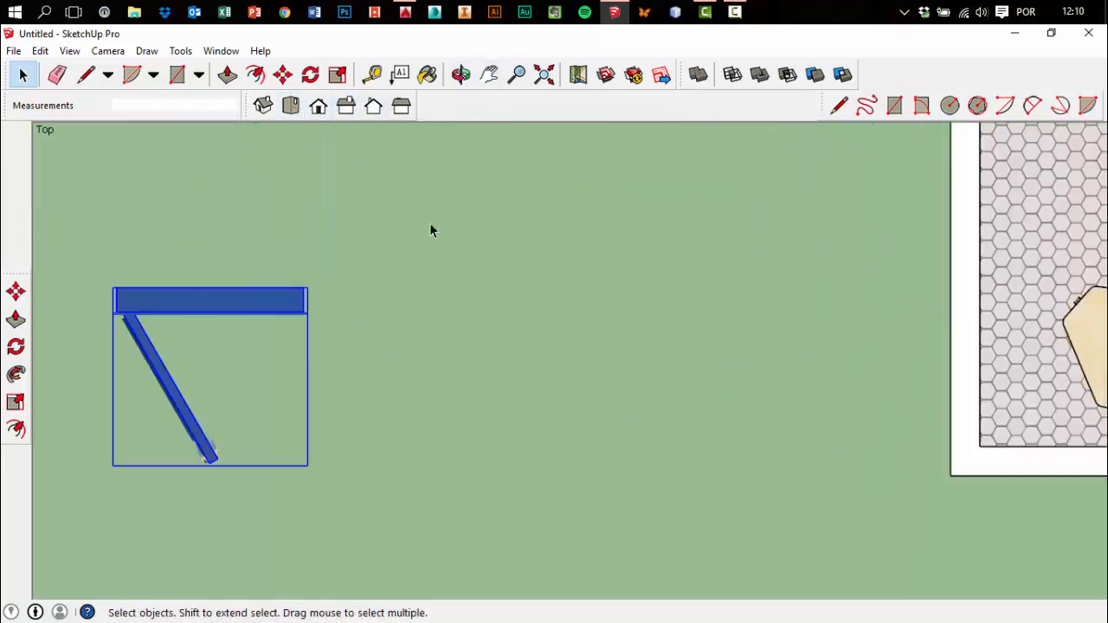
{"action": "scroll", "coordinate": [530, 342], "scroll_direction": "down", "scroll_amount": 5}
{"action": "left_click", "coordinate": [317, 76]}
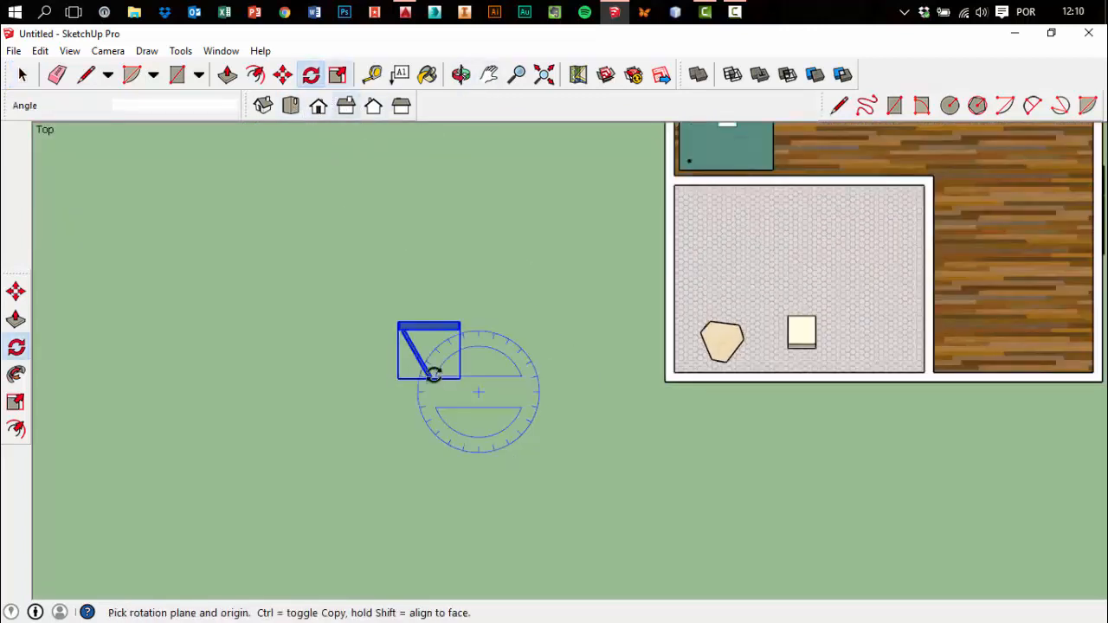
{"action": "left_click", "coordinate": [511, 398]}
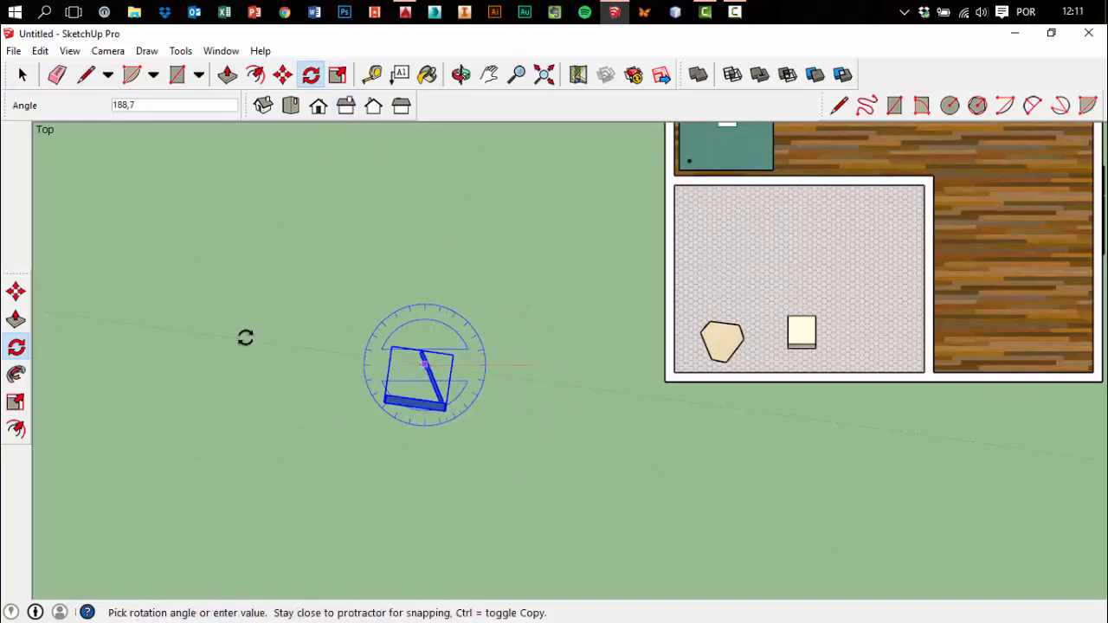
{"action": "left_click", "coordinate": [257, 361]}
{"action": "key", "text": "space"}
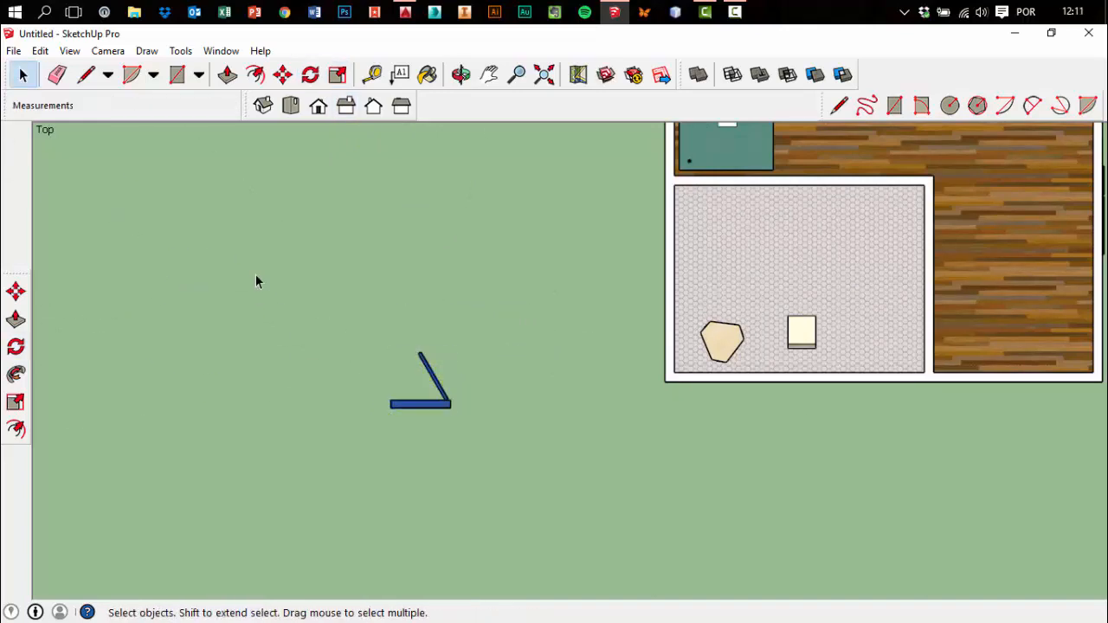
Move the blue door by the rebate corner at its frame's foot to the lower outer corner of the exterior doorway near the house corner
{"action": "left_click_drag", "start_coordinate": [257, 273], "coordinate": [635, 492]}
{"action": "middle_click_drag", "start_coordinate": [516, 454], "coordinate": [593, 526]}
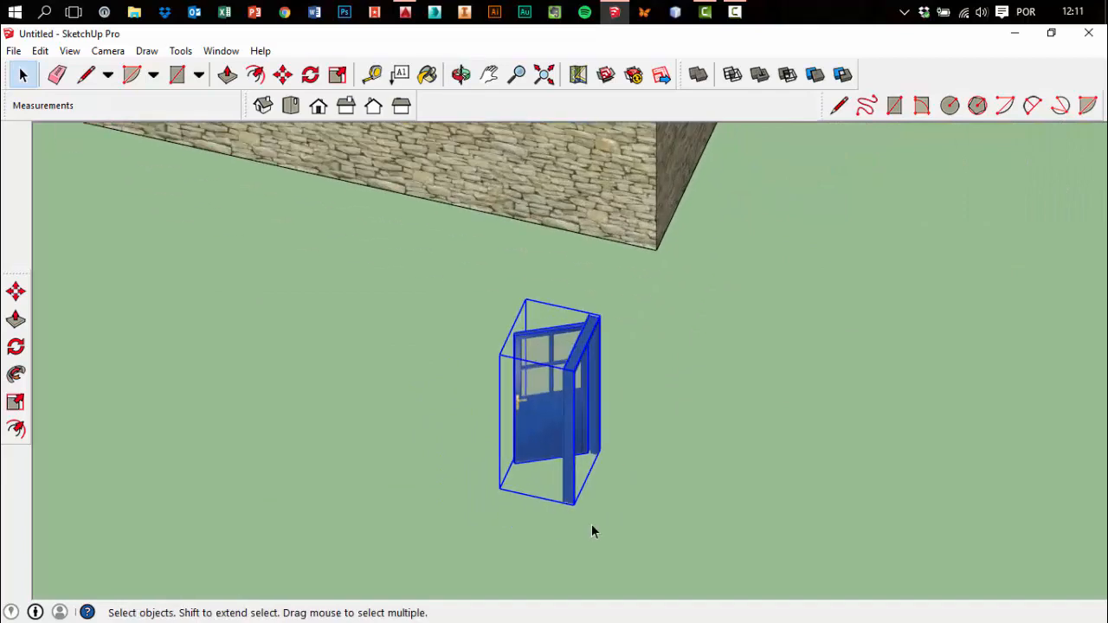
{"action": "scroll", "coordinate": [597, 522], "scroll_direction": "up", "scroll_amount": 6}
{"action": "scroll", "coordinate": [544, 492], "scroll_direction": "up", "scroll_amount": 3}
{"action": "key", "text": "m"}
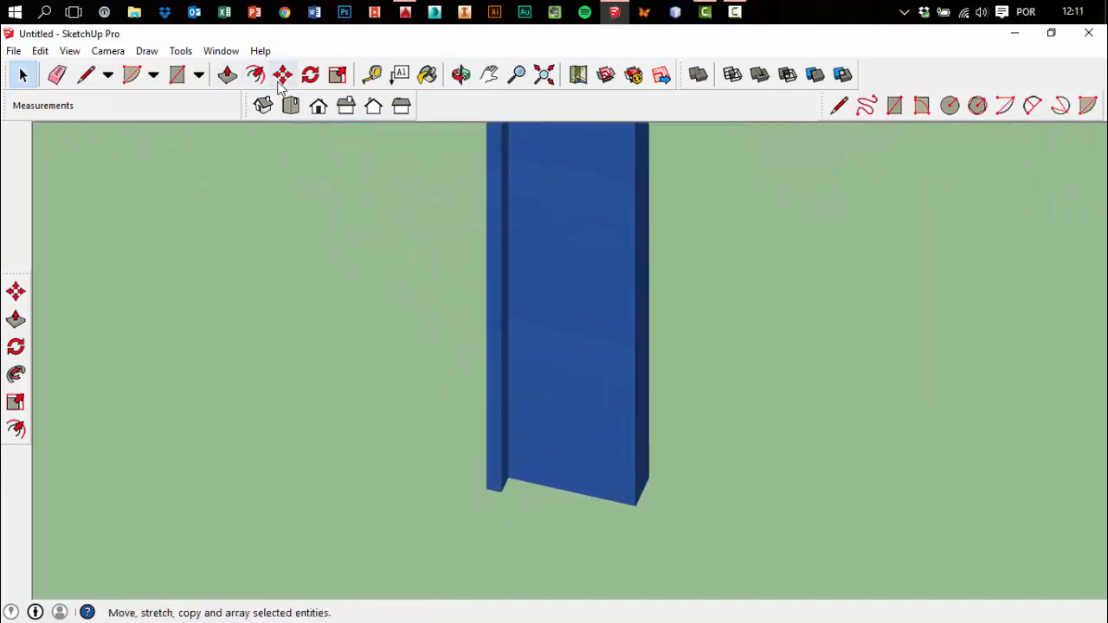
{"action": "scroll", "coordinate": [492, 472], "scroll_direction": "up", "scroll_amount": 3}
{"action": "scroll", "coordinate": [492, 472], "scroll_direction": "up", "scroll_amount": 1}
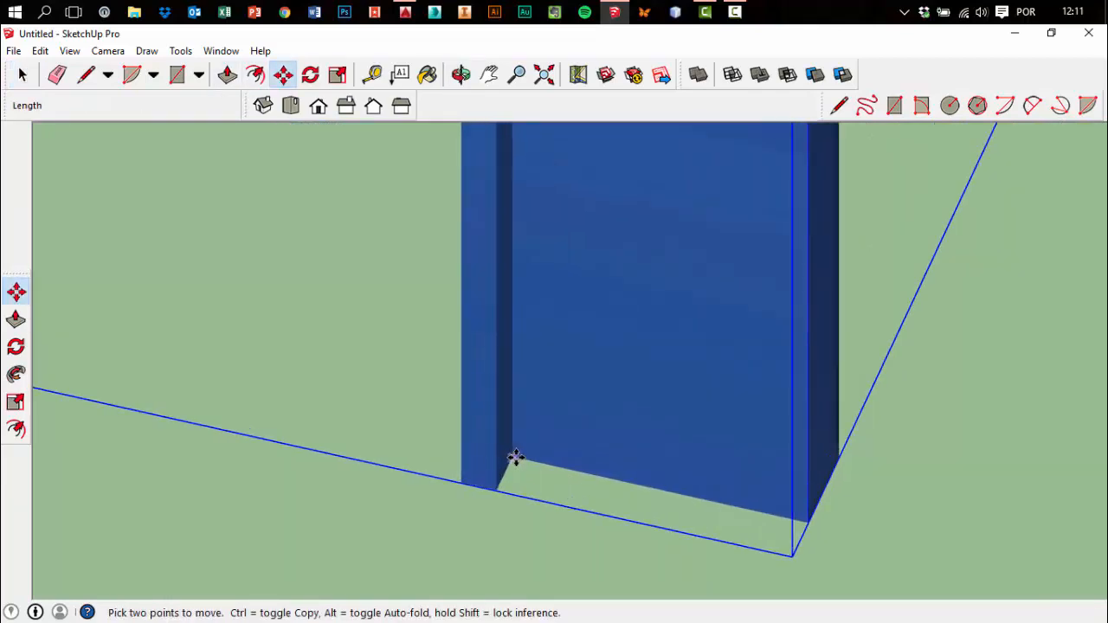
{"action": "scroll", "coordinate": [515, 459], "scroll_direction": "up", "scroll_amount": 4}
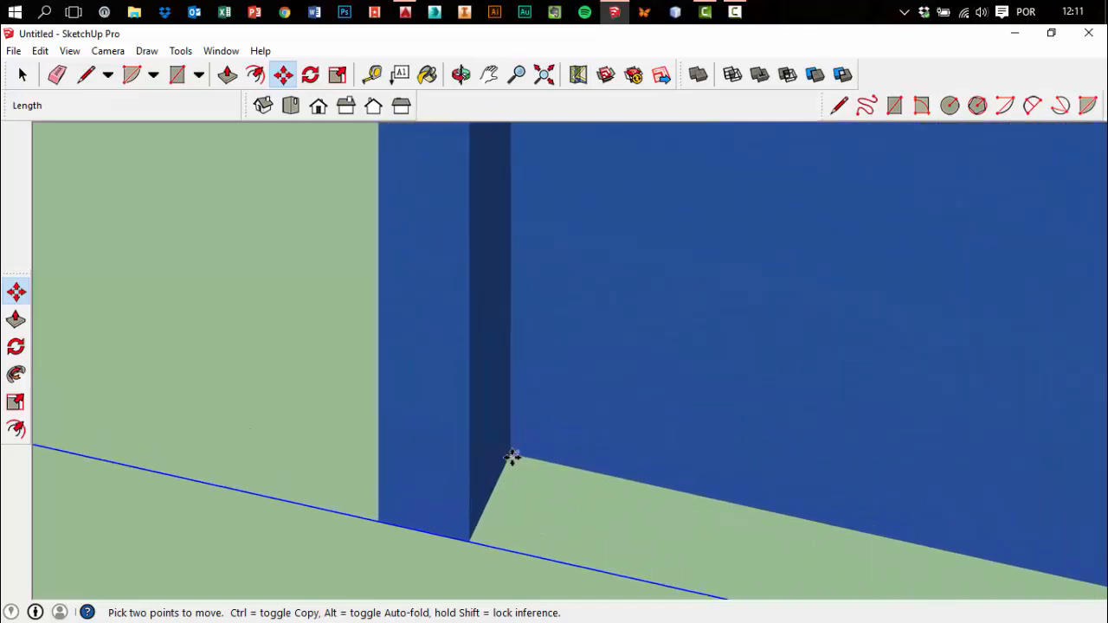
{"action": "scroll", "coordinate": [509, 456], "scroll_direction": "up", "scroll_amount": 3}
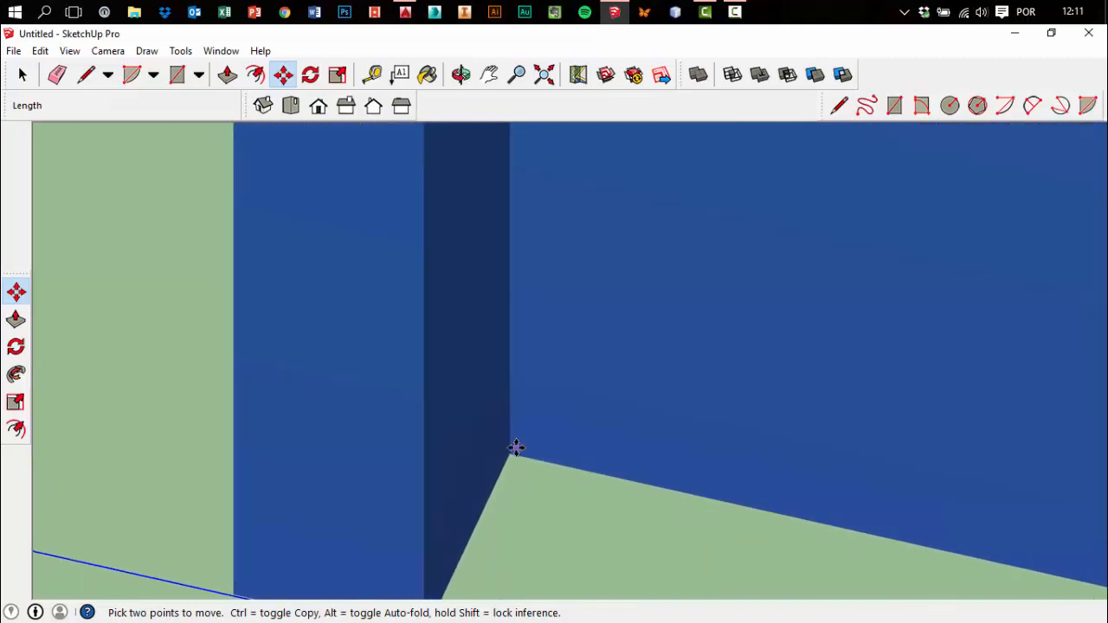
{"action": "left_click", "coordinate": [509, 452]}
{"action": "scroll", "coordinate": [1036, 484], "scroll_direction": "down", "scroll_amount": 10}
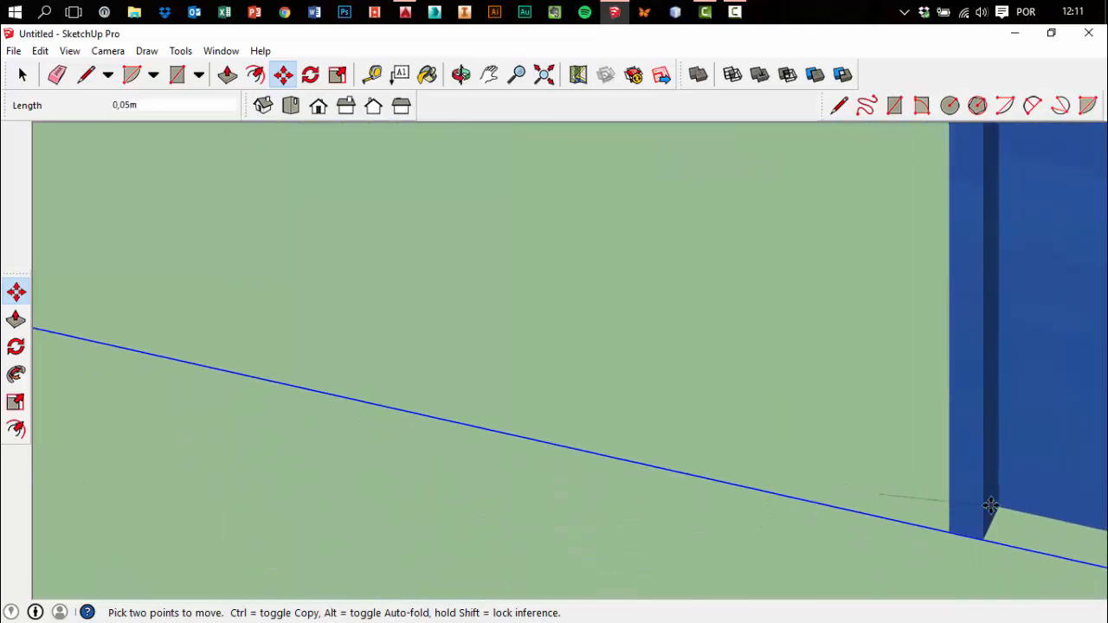
{"action": "scroll", "coordinate": [984, 493], "scroll_direction": "down", "scroll_amount": 8}
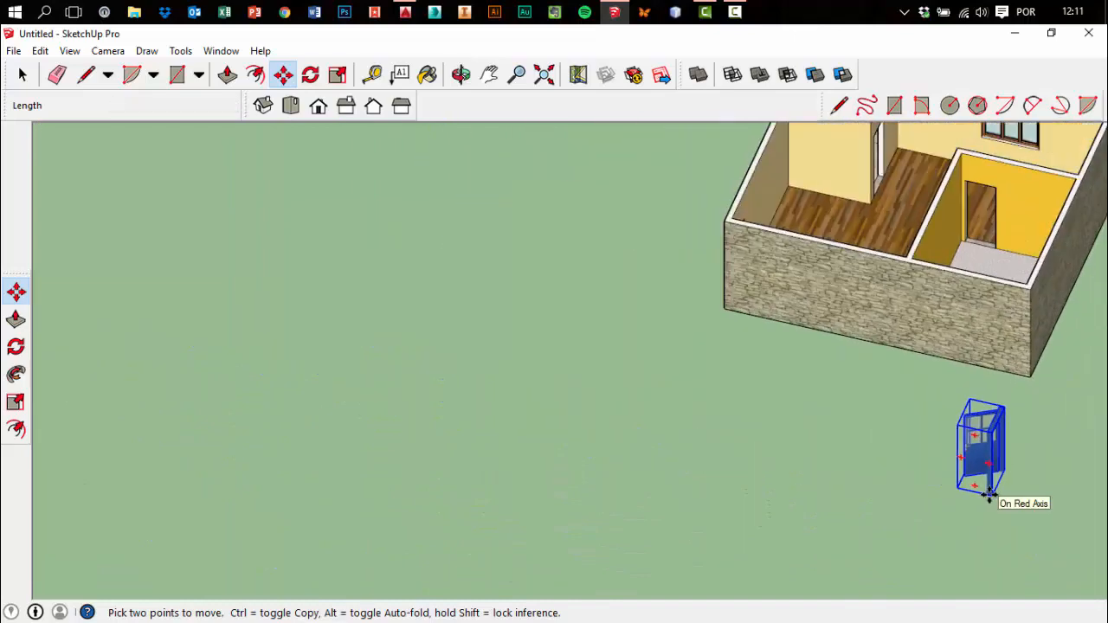
{"action": "middle_click_drag", "start_coordinate": [986, 496], "coordinate": [895, 394]}
{"action": "scroll", "coordinate": [695, 269], "scroll_direction": "up", "scroll_amount": 10}
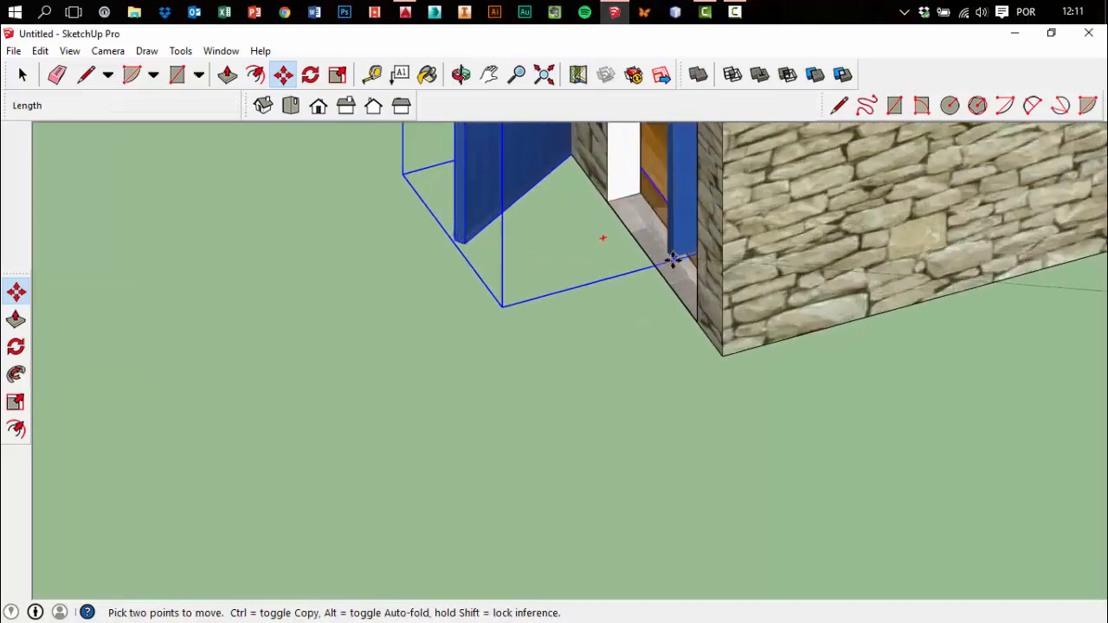
{"action": "scroll", "coordinate": [659, 316], "scroll_direction": "up", "scroll_amount": 4}
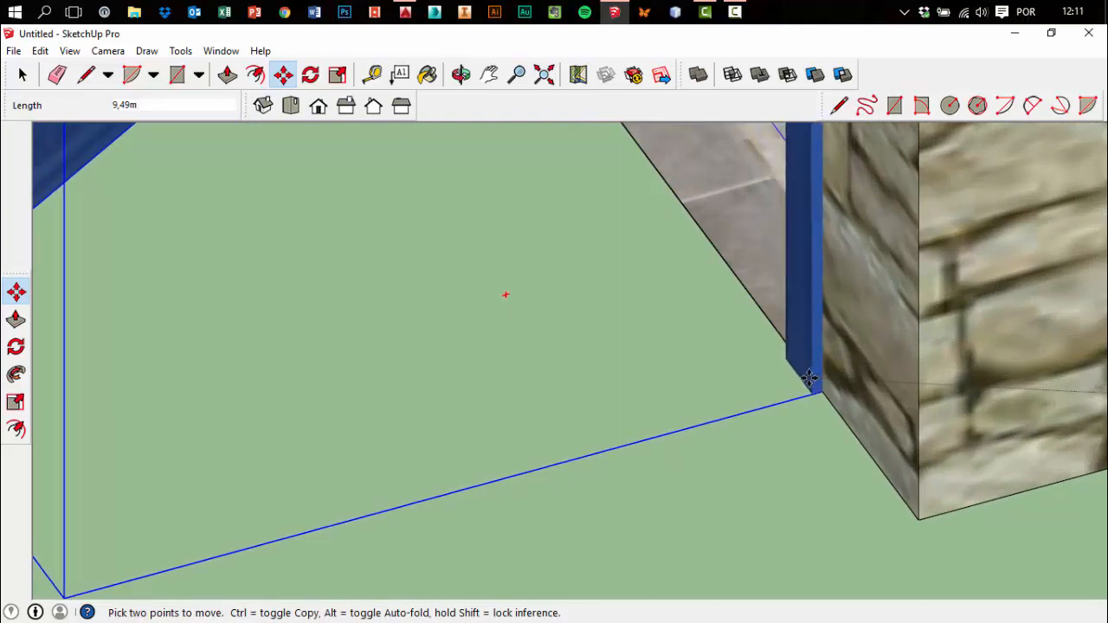
{"action": "middle_click_drag", "start_coordinate": [804, 376], "coordinate": [821, 355]}
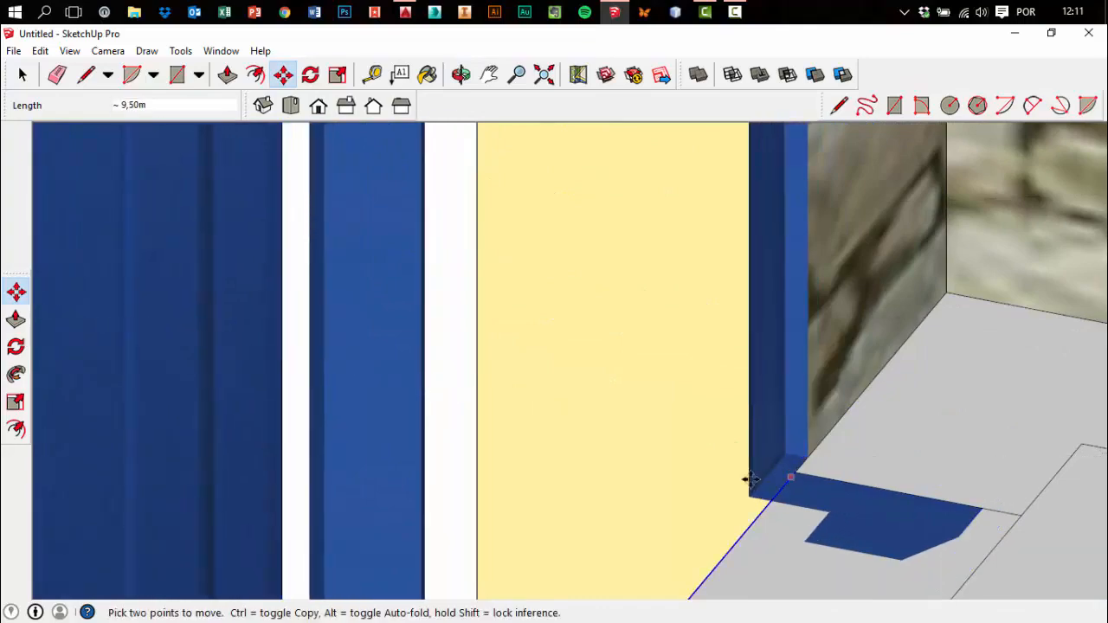
{"action": "scroll", "coordinate": [846, 400], "scroll_direction": "down", "scroll_amount": 6}
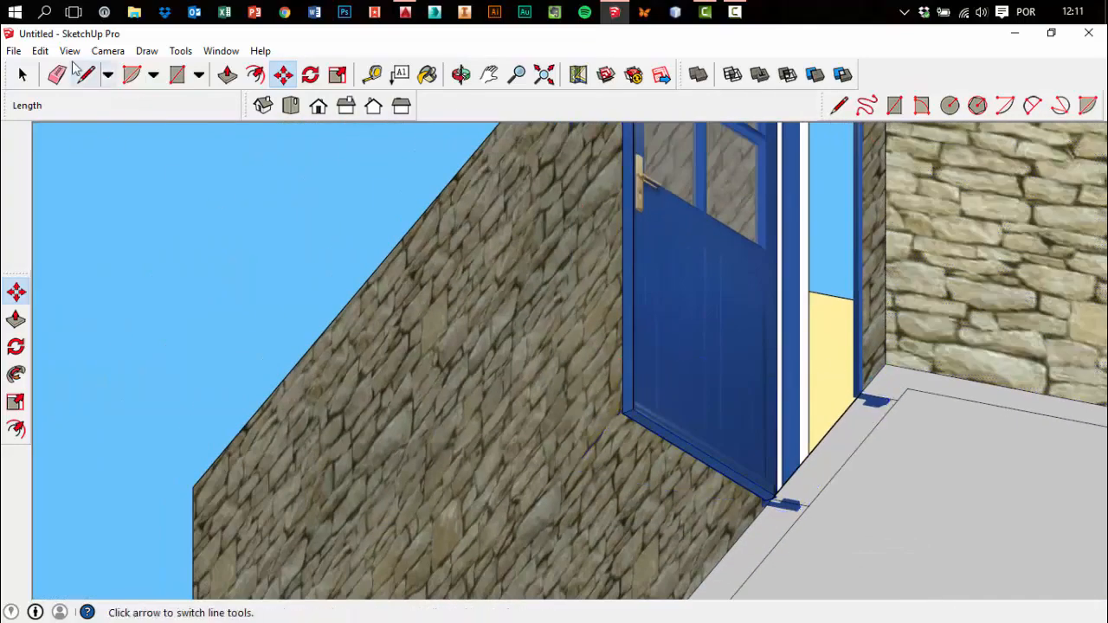
{"action": "left_click", "coordinate": [35, 76]}
{"action": "left_click", "coordinate": [31, 77]}
Check how the placed door frame sits in the exterior doorway, from beneath the house and from outside
{"action": "middle_click_drag", "start_coordinate": [574, 391], "coordinate": [630, 472]}
{"action": "scroll", "coordinate": [781, 379], "scroll_direction": "up", "scroll_amount": 7}
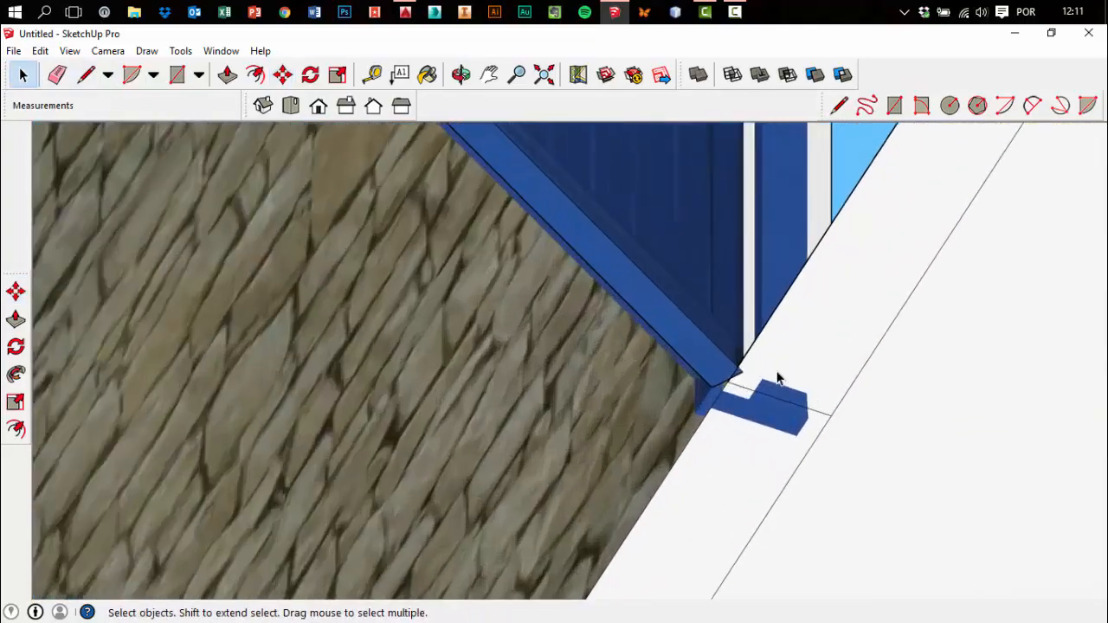
{"action": "middle_click_drag", "start_coordinate": [786, 380], "coordinate": [809, 421]}
{"action": "scroll", "coordinate": [732, 438], "scroll_direction": "up", "scroll_amount": 2}
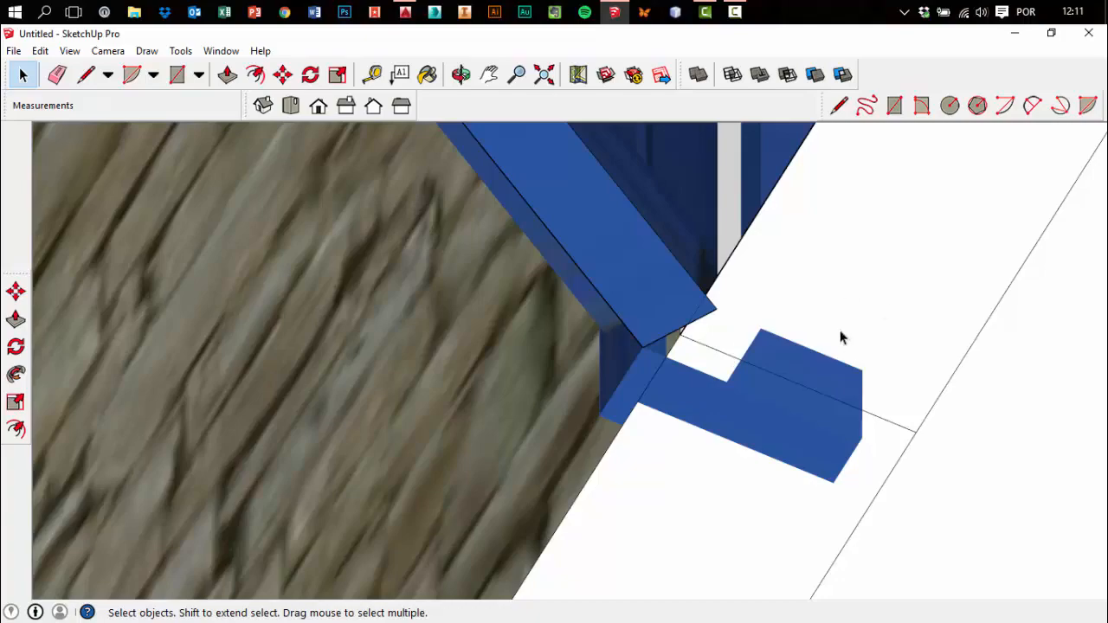
{"action": "scroll", "coordinate": [731, 472], "scroll_direction": "down", "scroll_amount": 8}
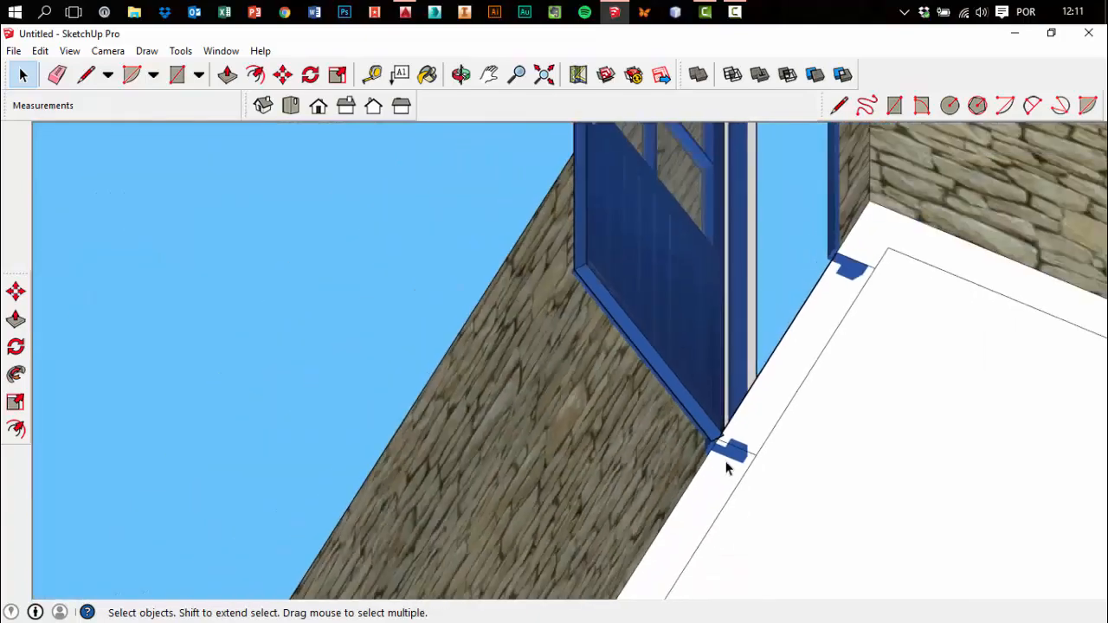
{"action": "middle_click_drag", "start_coordinate": [725, 452], "coordinate": [875, 476]}
{"action": "scroll", "coordinate": [764, 455], "scroll_direction": "down", "scroll_amount": 4}
{"action": "scroll", "coordinate": [715, 428], "scroll_direction": "up", "scroll_amount": 3}
{"action": "scroll", "coordinate": [713, 423], "scroll_direction": "down", "scroll_amount": 8}
{"action": "middle_click_drag", "start_coordinate": [713, 422], "coordinate": [718, 463]}
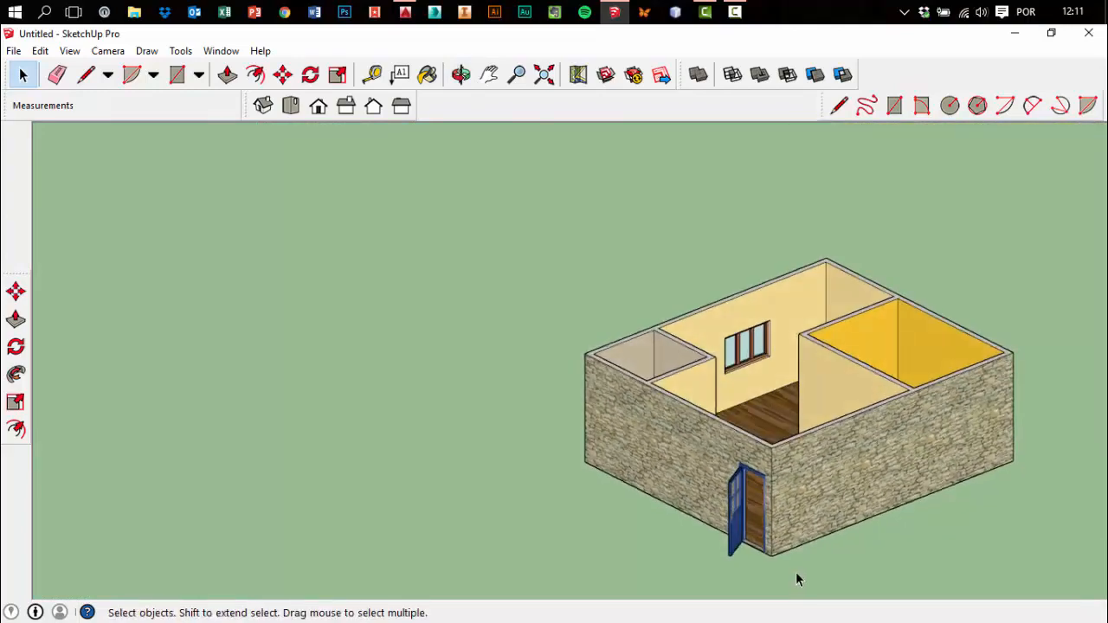
{"action": "scroll", "coordinate": [796, 570], "scroll_direction": "up", "scroll_amount": 6}
{"action": "scroll", "coordinate": [771, 529], "scroll_direction": "up", "scroll_amount": 4}
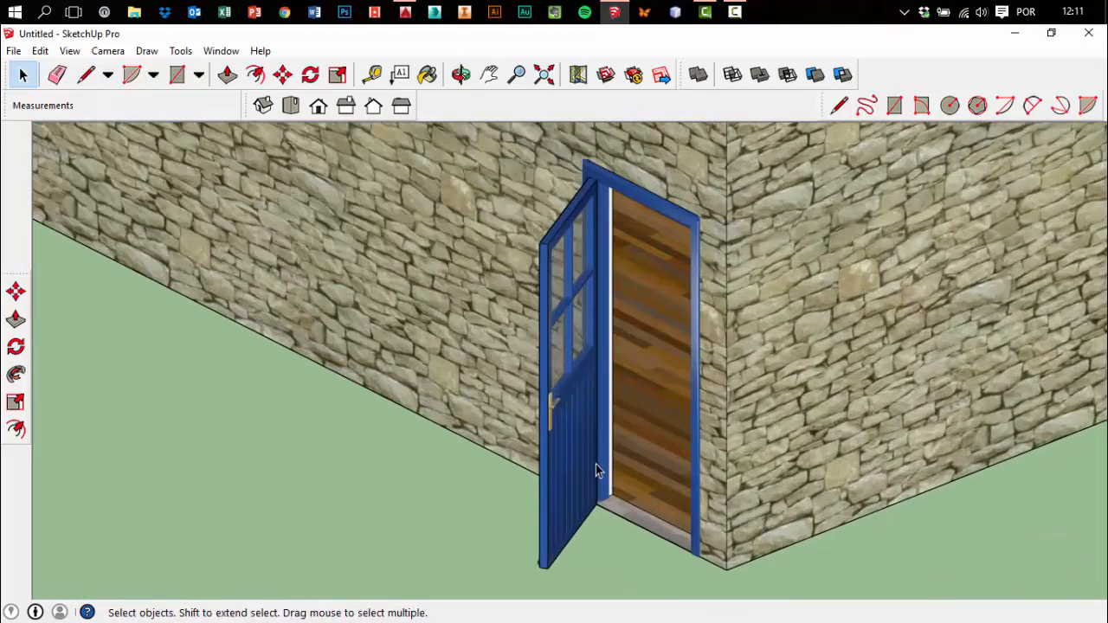
Hide the exterior stone wall face around the blue door to expose the edges of its opening
{"action": "right_click", "coordinate": [500, 339]}
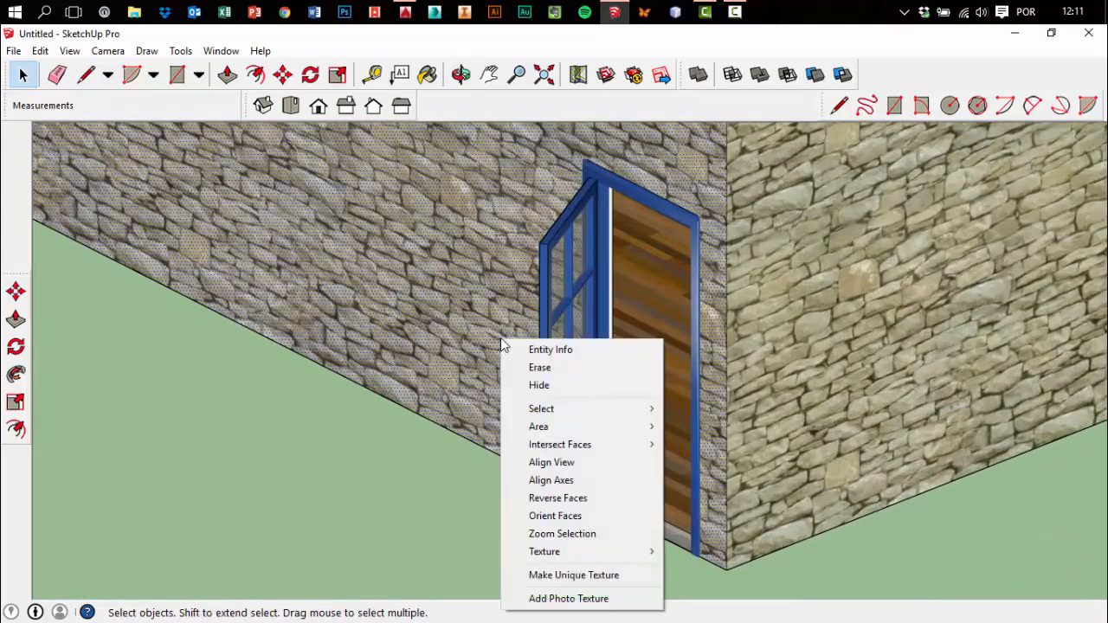
{"action": "left_click", "coordinate": [582, 386]}
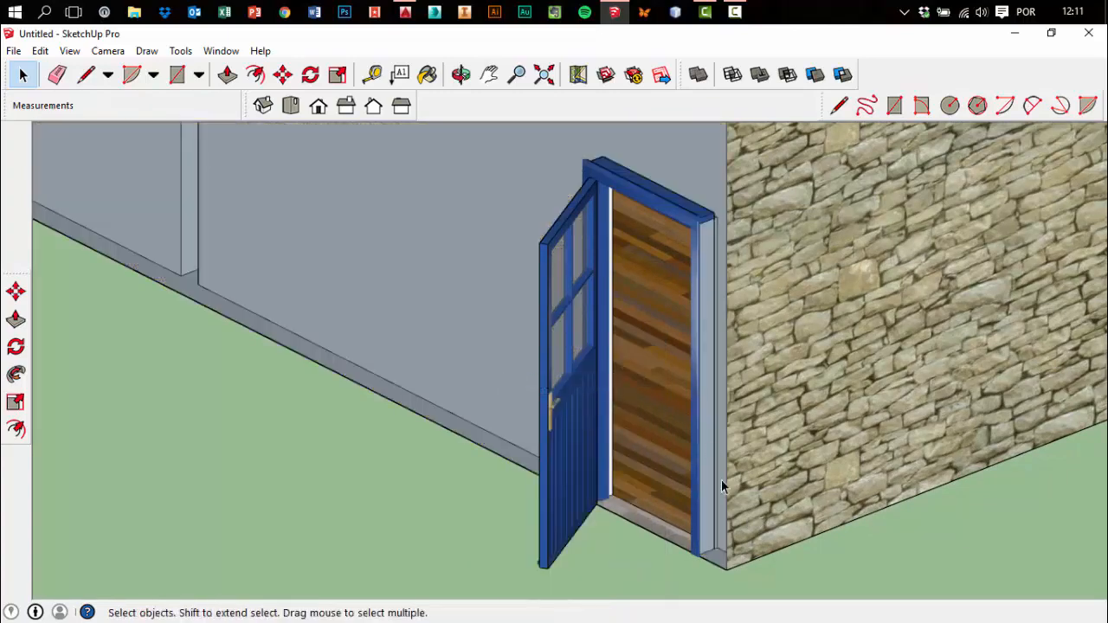
{"action": "middle_click_drag", "start_coordinate": [721, 480], "coordinate": [621, 278]}
{"action": "key", "text": "space"}
Push the doorway's head face up by about 0.04 m to meet the top of the blue door frame
{"action": "scroll", "coordinate": [705, 257], "scroll_direction": "up", "scroll_amount": 6}
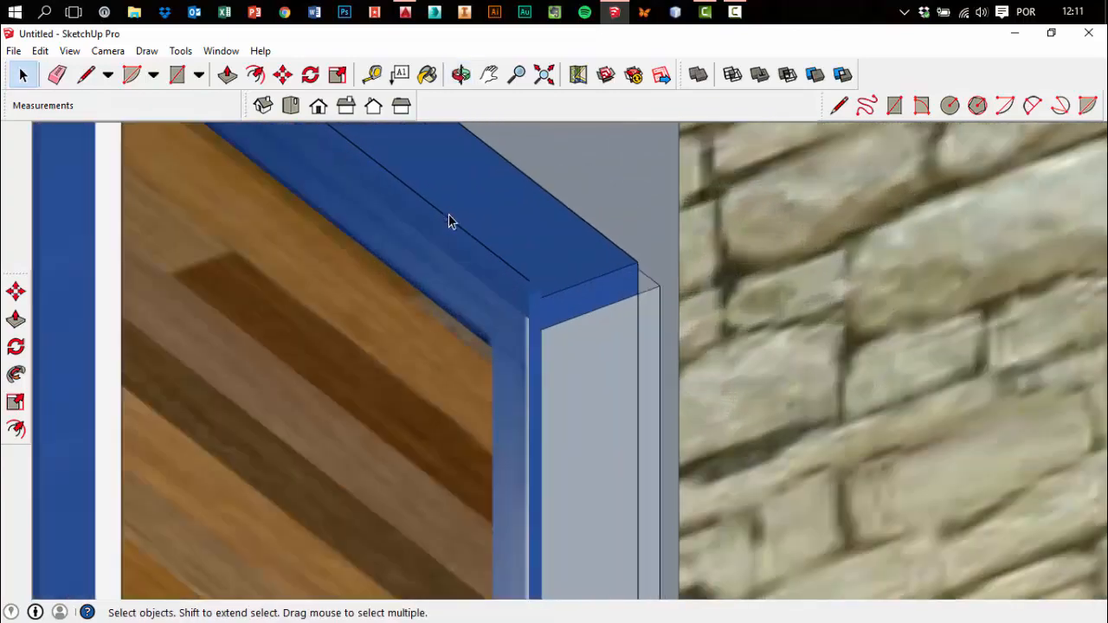
{"action": "scroll", "coordinate": [448, 214], "scroll_direction": "up", "scroll_amount": 3}
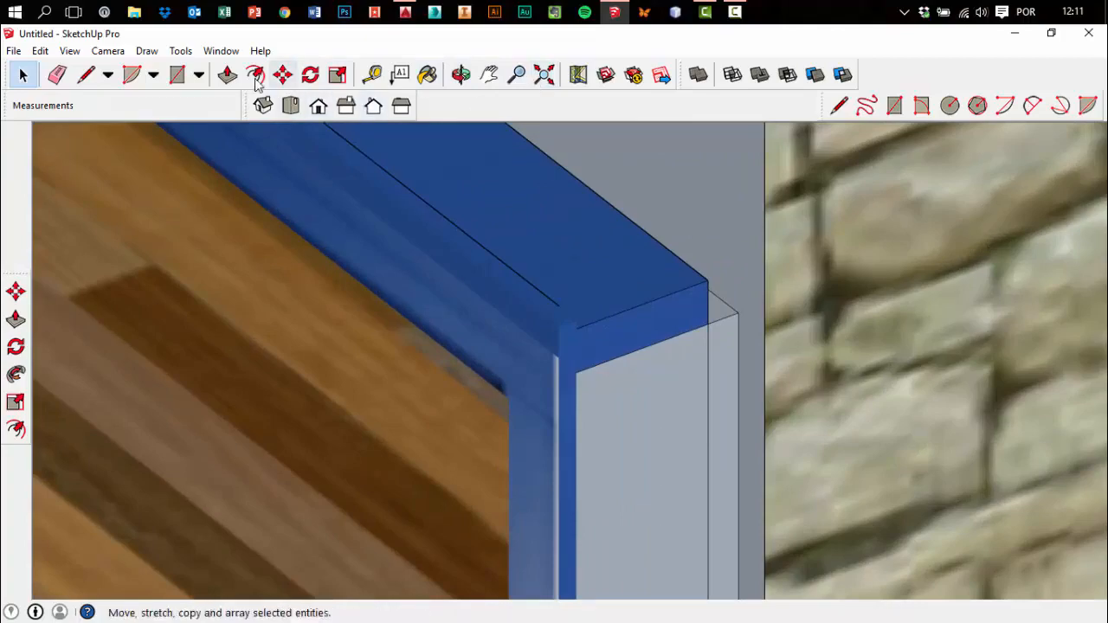
{"action": "left_click", "coordinate": [228, 74]}
{"action": "scroll", "coordinate": [614, 297], "scroll_direction": "up", "scroll_amount": 1}
{"action": "left_click", "coordinate": [747, 317]}
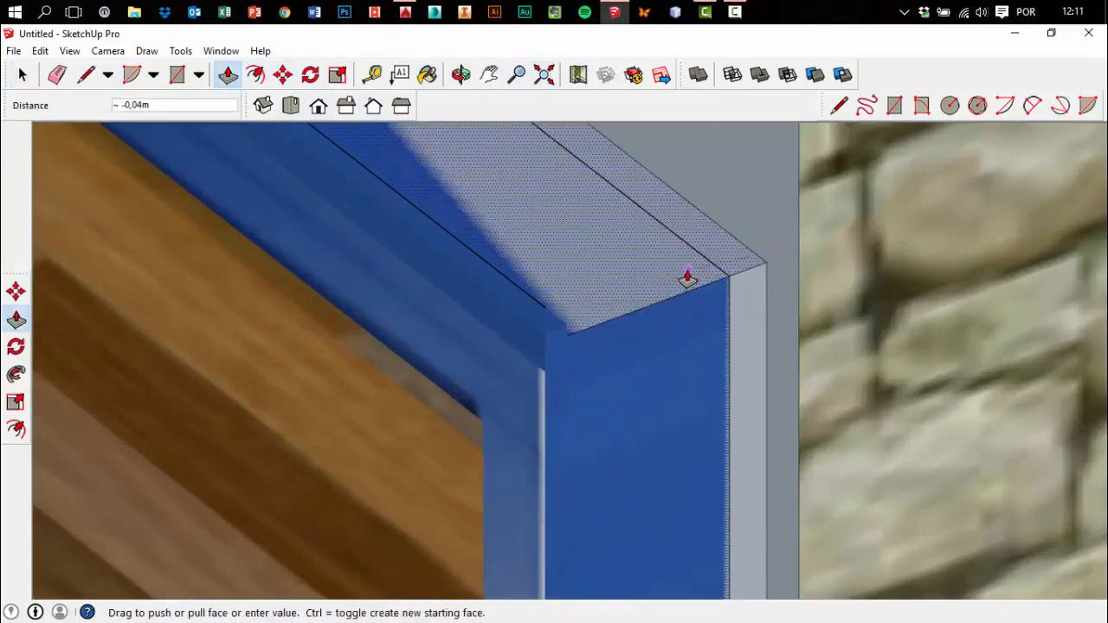
{"action": "left_click", "coordinate": [687, 287]}
{"action": "scroll", "coordinate": [727, 321], "scroll_direction": "down", "scroll_amount": 6}
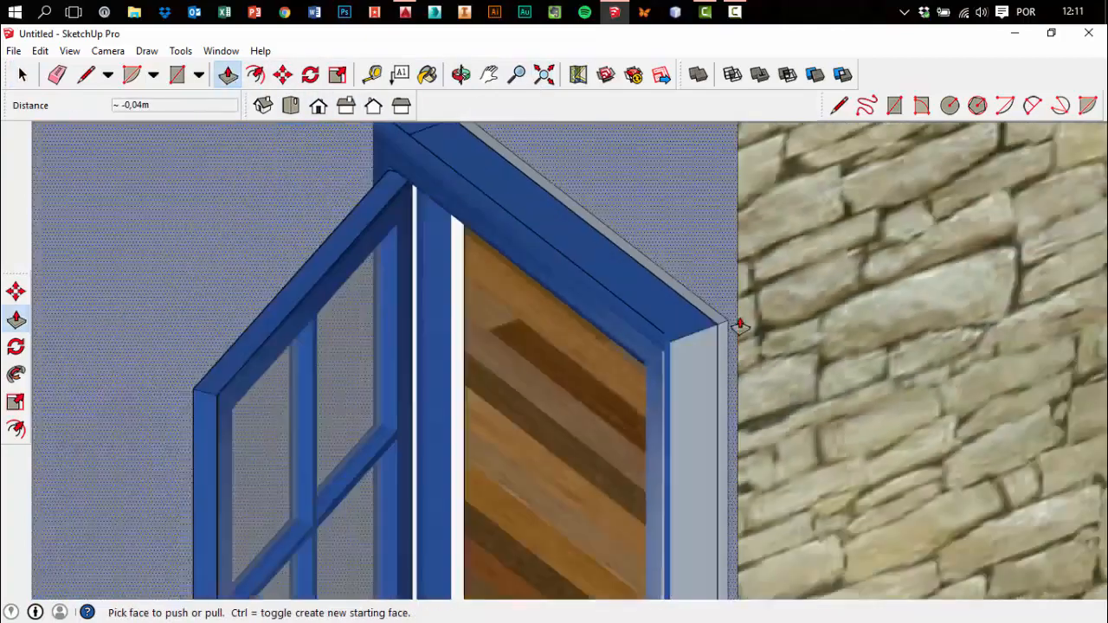
Check how the foot of the blue door frame meets both sides of the exterior doorway, from outside and beneath
{"action": "mouse_move", "coordinate": [723, 322]}
{"action": "middle_mouse_down"}
{"action": "mouse_move", "coordinate": [737, 148]}
{"action": "mouse_move", "coordinate": [609, 319]}
{"action": "middle_mouse_up"}
{"action": "scroll", "coordinate": [597, 332], "scroll_direction": "up", "scroll_amount": 2}
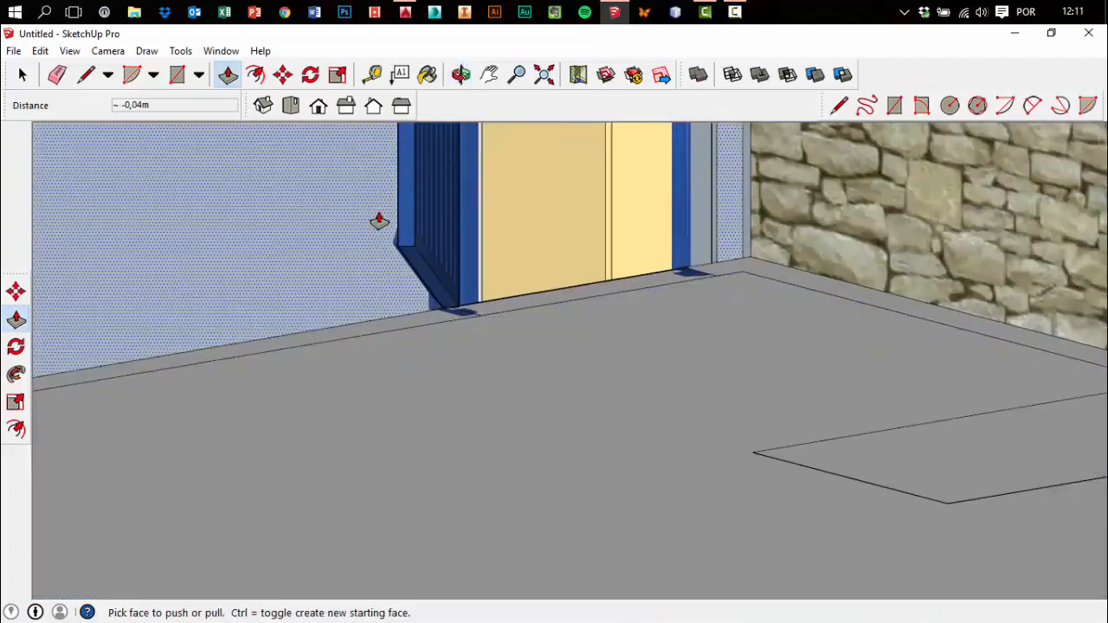
{"action": "scroll", "coordinate": [402, 246], "scroll_direction": "up", "scroll_amount": 4}
{"action": "scroll", "coordinate": [576, 438], "scroll_direction": "up", "scroll_amount": 4}
{"action": "mouse_move", "coordinate": [600, 458]}
{"action": "middle_mouse_down"}
{"action": "mouse_move", "coordinate": [472, 408]}
{"action": "mouse_move", "coordinate": [713, 372]}
{"action": "mouse_move", "coordinate": [754, 425]}
{"action": "mouse_move", "coordinate": [736, 455]}
{"action": "mouse_move", "coordinate": [727, 404]}
{"action": "mouse_move", "coordinate": [616, 408]}
{"action": "middle_mouse_up"}
{"action": "key", "text": "p"}
{"action": "scroll", "coordinate": [617, 400], "scroll_direction": "up", "scroll_amount": 3}
{"action": "scroll", "coordinate": [667, 404], "scroll_direction": "down", "scroll_amount": 2}
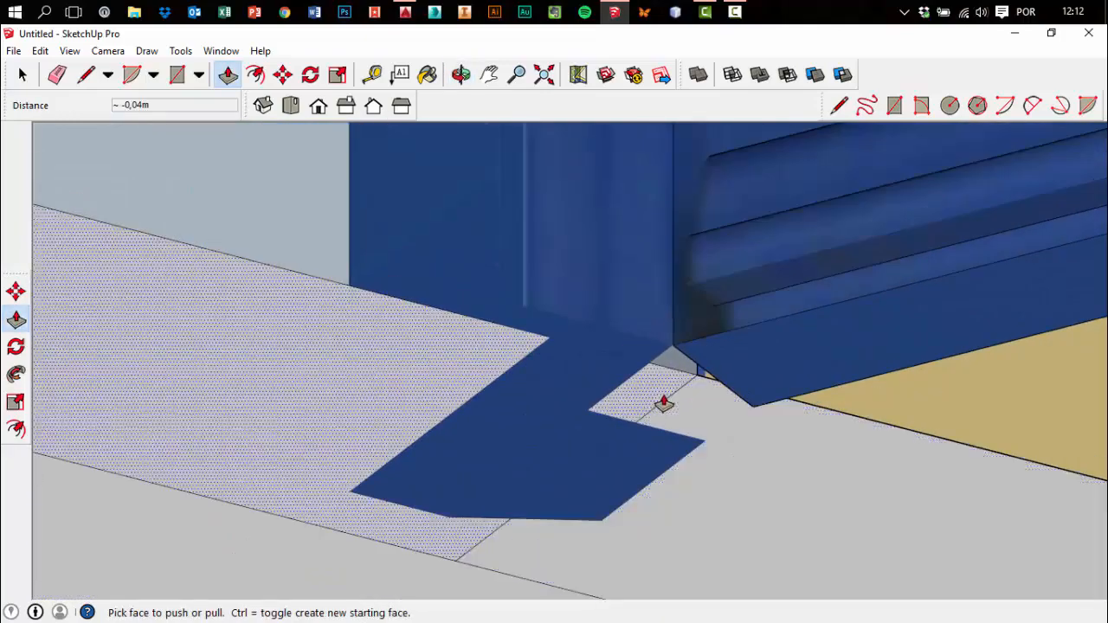
{"action": "scroll", "coordinate": [569, 456], "scroll_direction": "down", "scroll_amount": 5}
{"action": "mouse_move", "coordinate": [649, 379]}
{"action": "middle_mouse_down"}
{"action": "mouse_move", "coordinate": [405, 346]}
{"action": "mouse_move", "coordinate": [372, 395]}
{"action": "middle_mouse_up"}
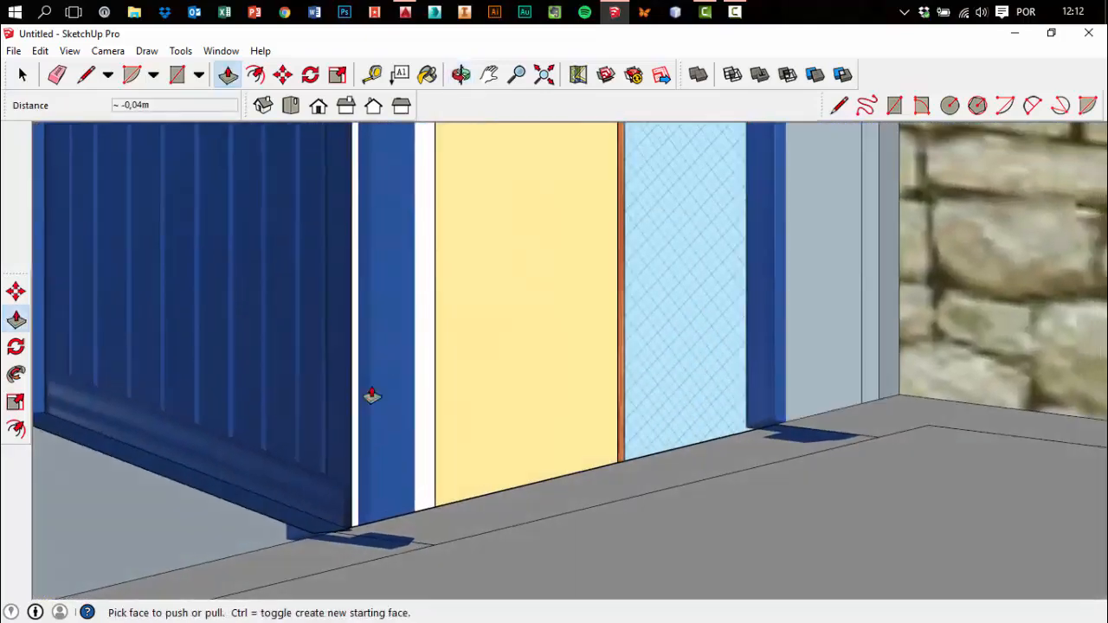
Push the hinge-side jamb face of the exterior doorway to meet the side of the blue door frame
{"action": "scroll", "coordinate": [459, 467], "scroll_direction": "down", "scroll_amount": 2}
{"action": "scroll", "coordinate": [460, 467], "scroll_direction": "up", "scroll_amount": 3}
{"action": "left_click", "coordinate": [462, 448]}
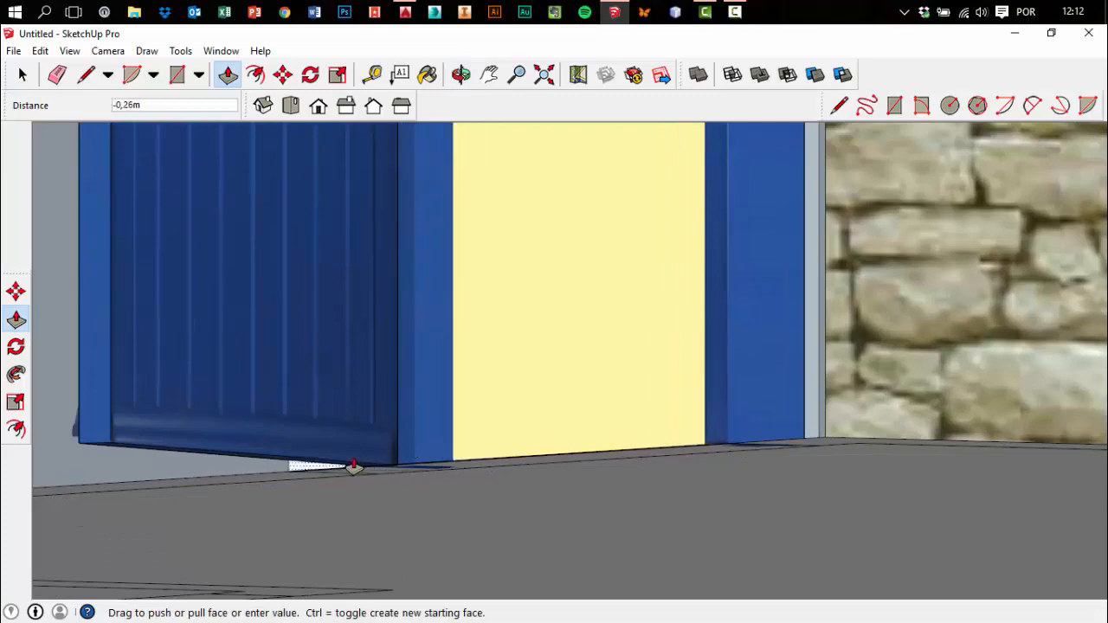
{"action": "left_click", "coordinate": [280, 482]}
{"action": "middle_click_drag", "start_coordinate": [280, 482], "coordinate": [670, 467]}
{"action": "left_click", "coordinate": [671, 467]}
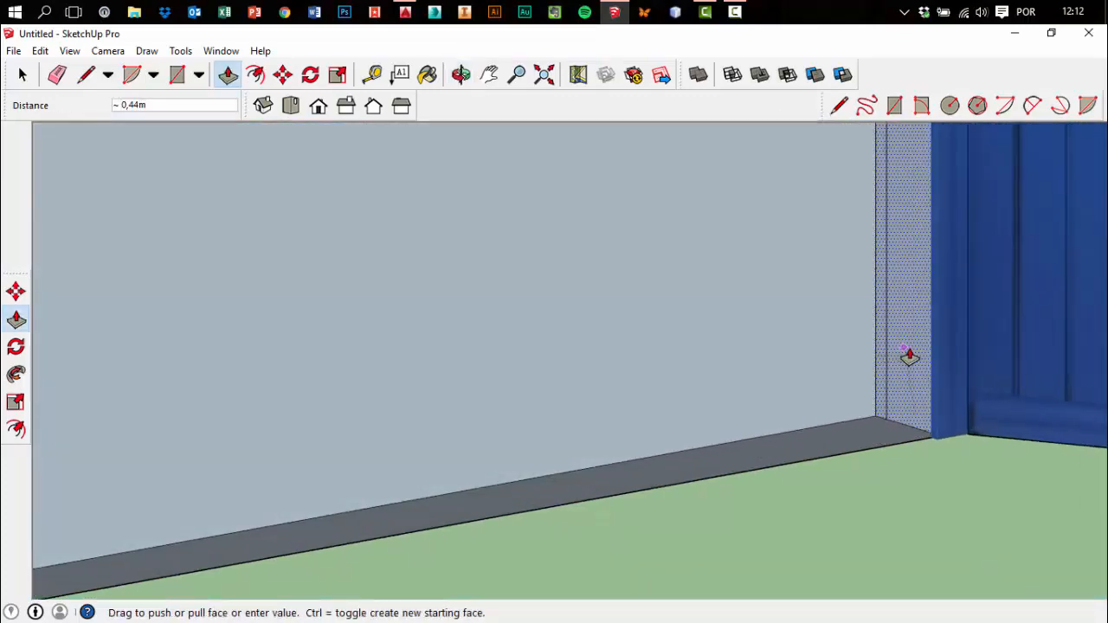
{"action": "left_click", "coordinate": [876, 369]}
{"action": "scroll", "coordinate": [617, 467], "scroll_direction": "down", "scroll_amount": 6}
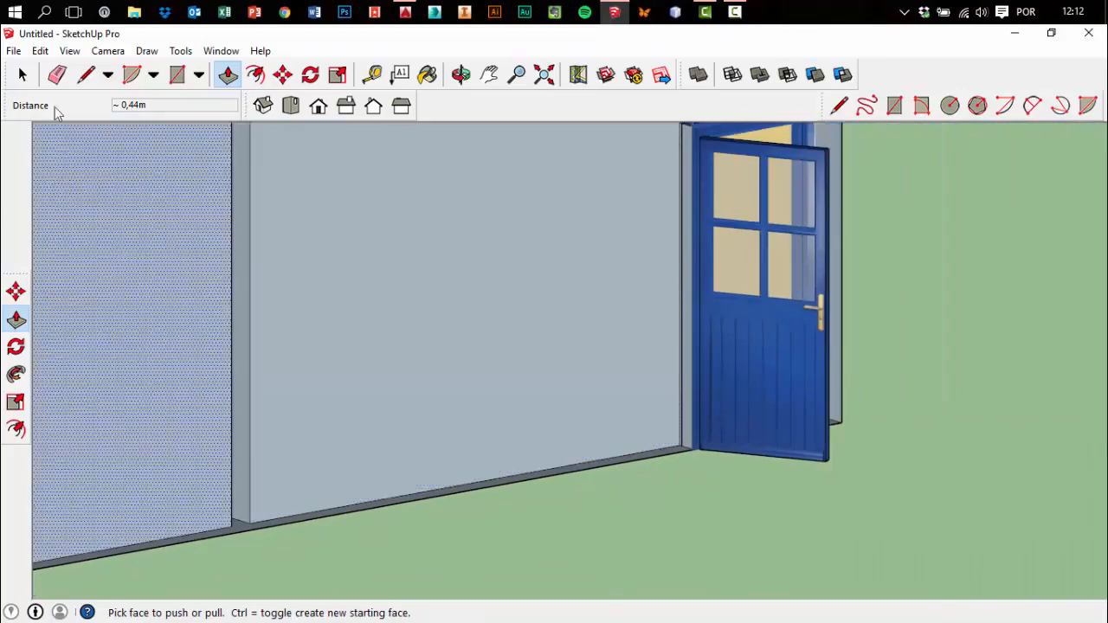
Unhide the exterior stone wall face around the blue door and show the whole house in isometric view
{"action": "left_click", "coordinate": [23, 75]}
{"action": "middle_click_drag", "start_coordinate": [1038, 304], "coordinate": [456, 421]}
{"action": "scroll", "coordinate": [456, 420], "scroll_direction": "up", "scroll_amount": 3}
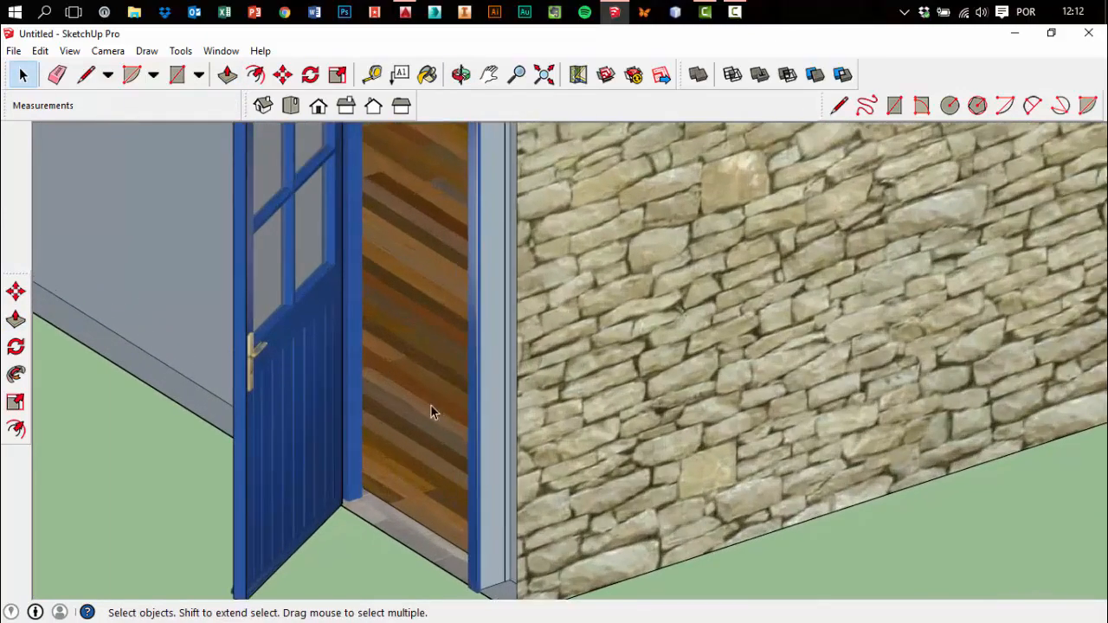
{"action": "scroll", "coordinate": [546, 439], "scroll_direction": "down", "scroll_amount": 2}
{"action": "middle_click_drag", "start_coordinate": [546, 440], "coordinate": [651, 499]}
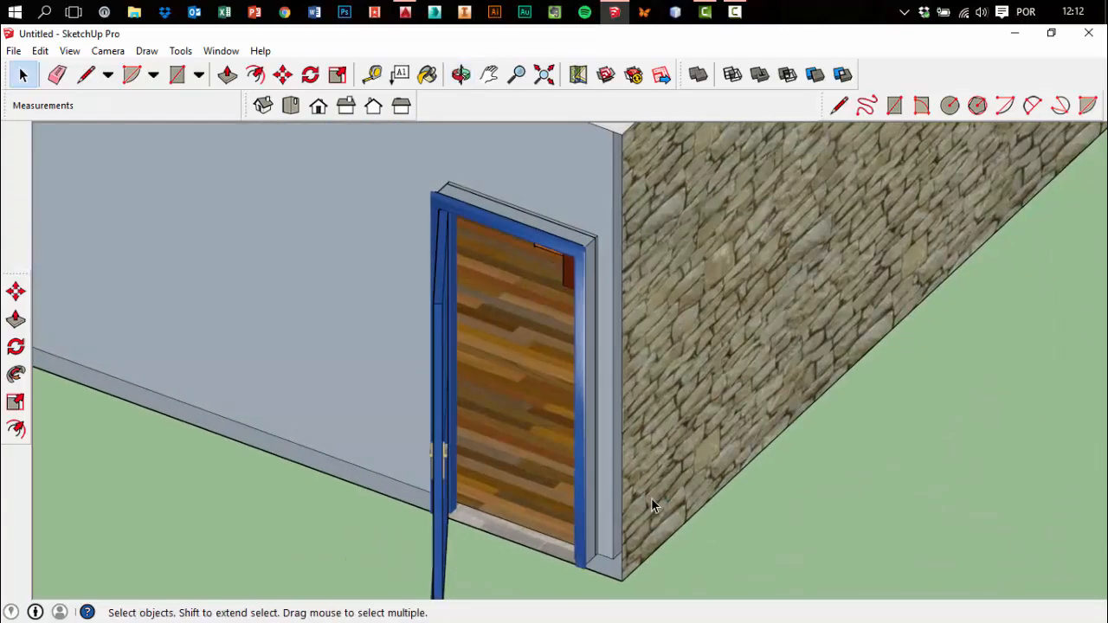
{"action": "scroll", "coordinate": [646, 503], "scroll_direction": "down", "scroll_amount": 2}
{"action": "scroll", "coordinate": [645, 503], "scroll_direction": "down", "scroll_amount": 1}
{"action": "left_click", "coordinate": [13, 50]}
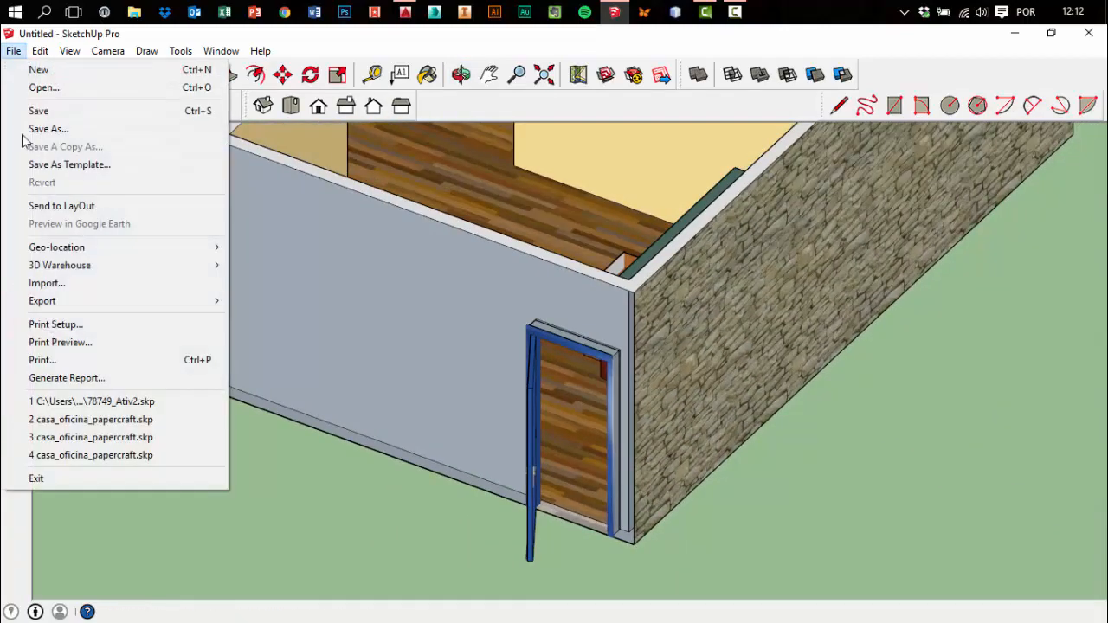
{"action": "mouse_move", "coordinate": [41, 50]}
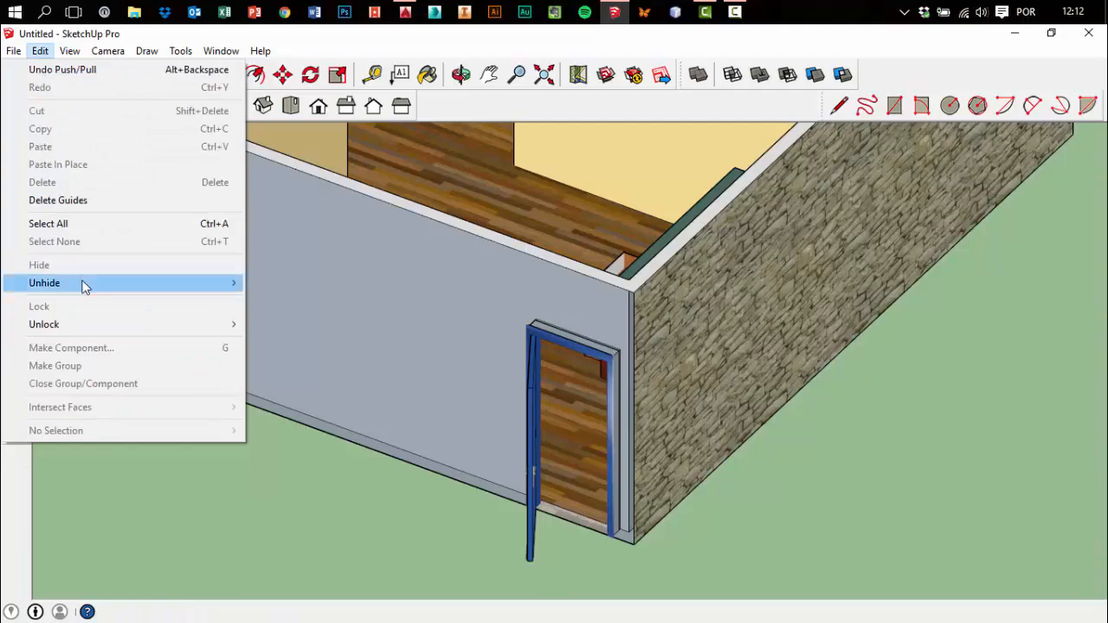
{"action": "mouse_move", "coordinate": [199, 291]}
{"action": "left_click", "coordinate": [309, 317]}
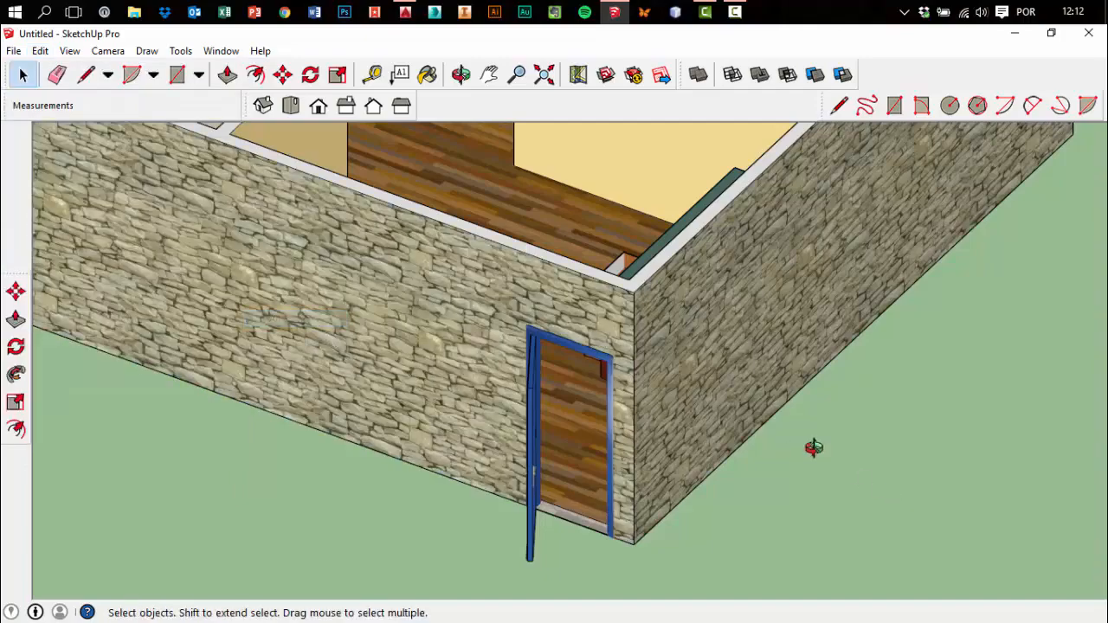
{"action": "middle_click_drag", "start_coordinate": [813, 447], "coordinate": [474, 364]}
{"action": "left_click", "coordinate": [264, 107]}
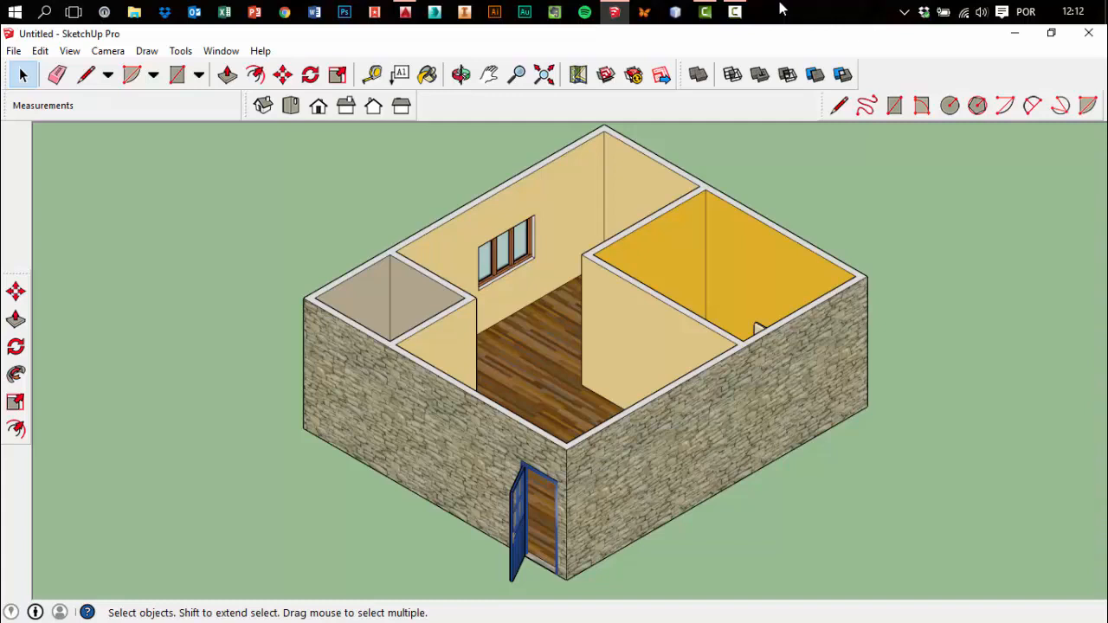
{"action": "left_click", "coordinate": [744, 17]}
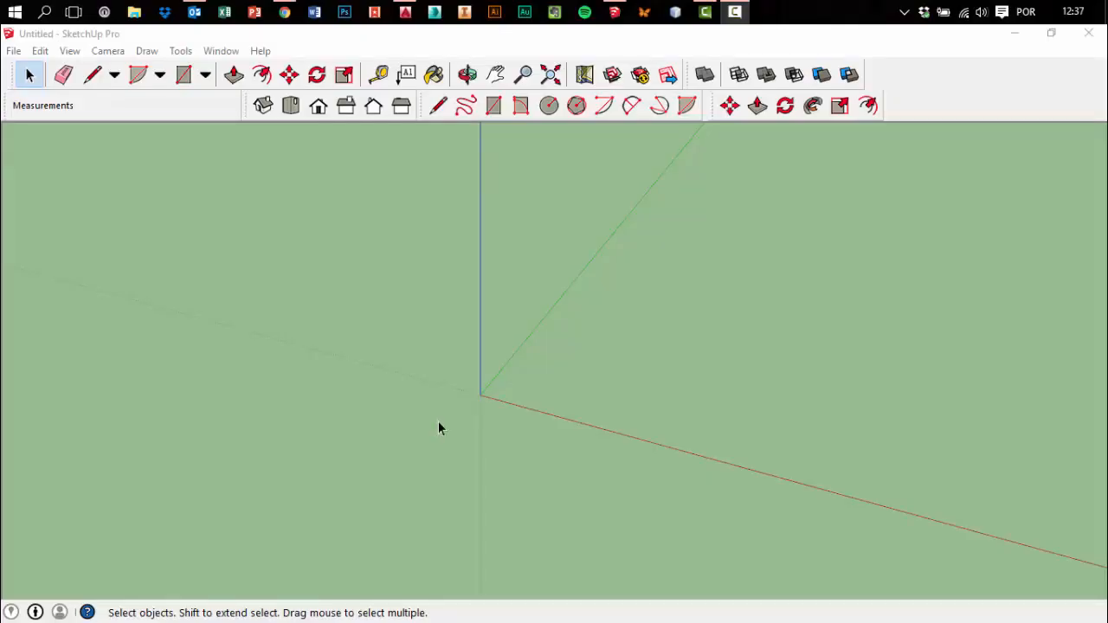
{"action": "mouse_move", "coordinate": [439, 428]}
{"action": "middle_mouse_down"}
{"action": "mouse_move", "coordinate": [525, 365]}
{"action": "mouse_move", "coordinate": [421, 346]}
{"action": "middle_mouse_up"}
{"action": "left_click", "coordinate": [14, 50]}
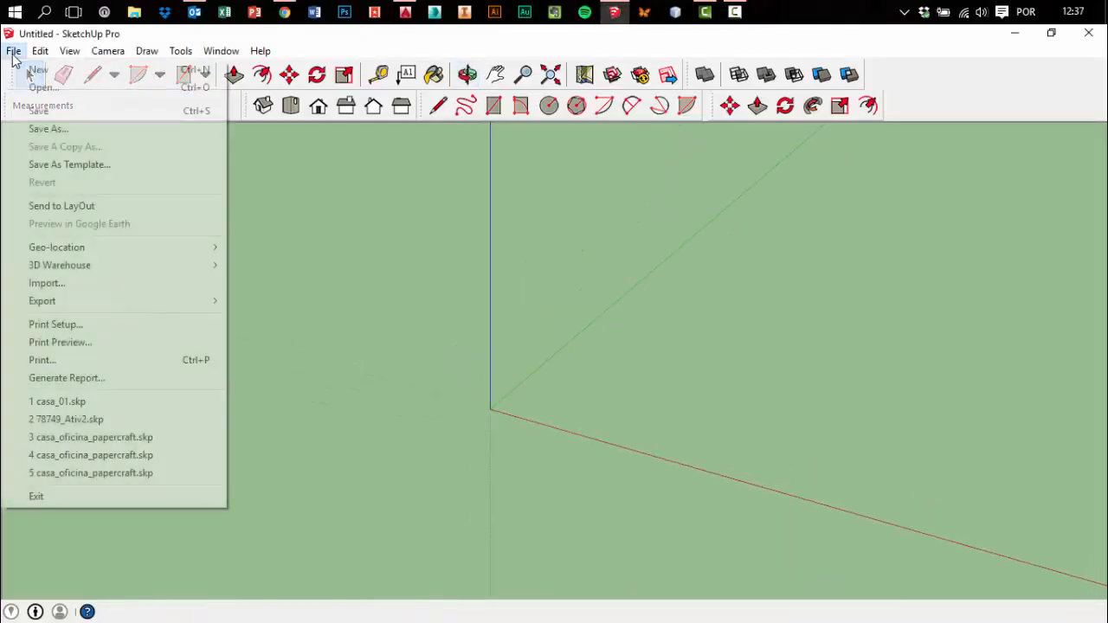
{"action": "left_click", "coordinate": [39, 87]}
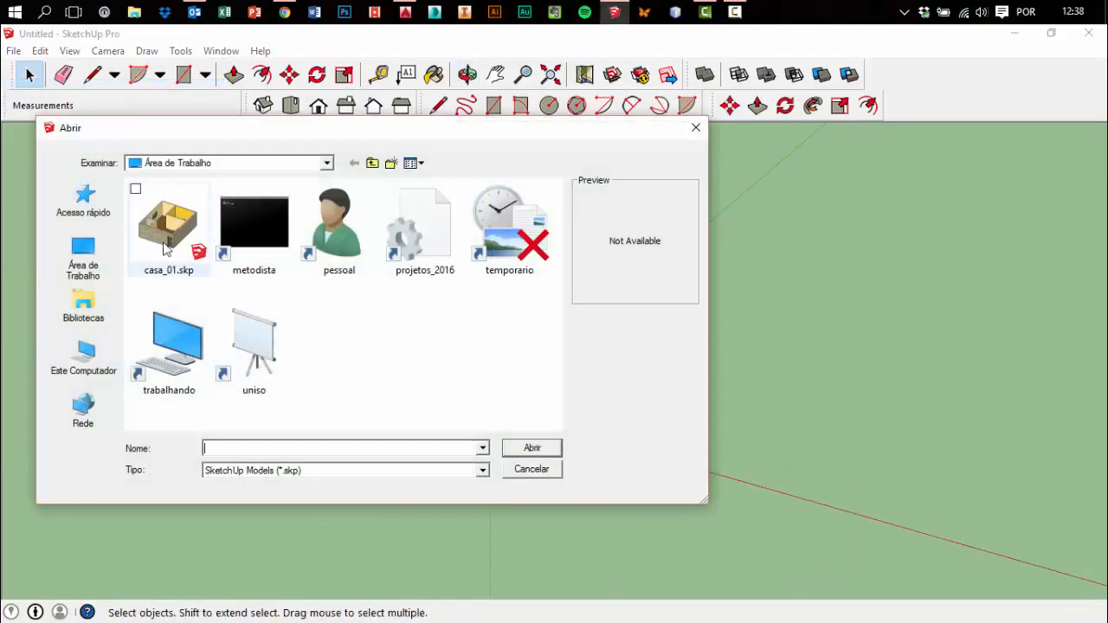
{"action": "left_click", "coordinate": [529, 469]}
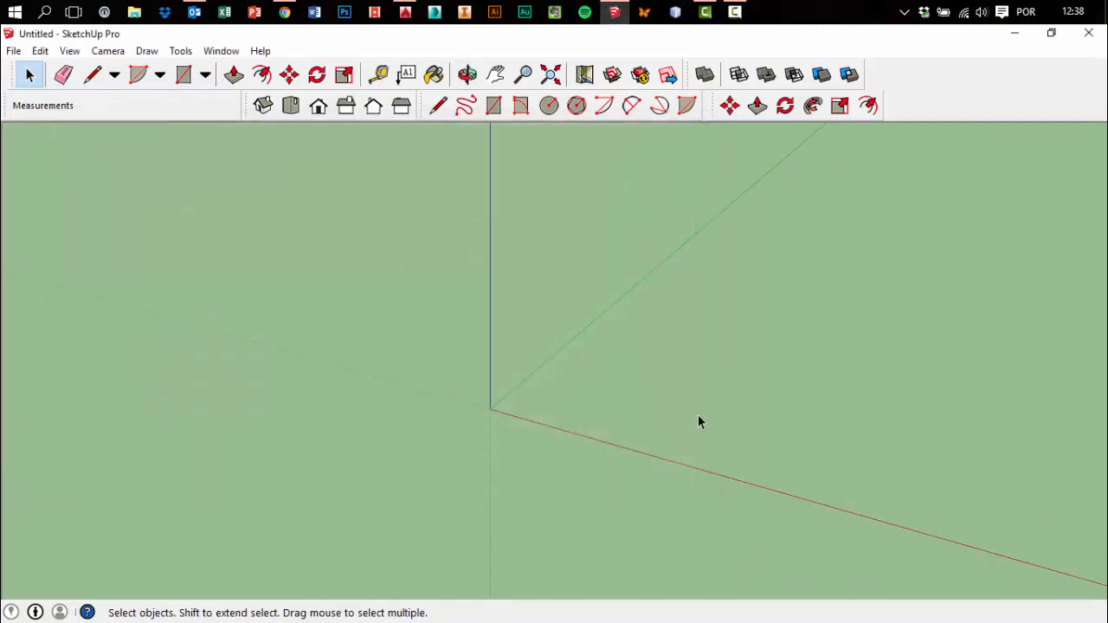
{"action": "middle_click_drag", "start_coordinate": [698, 421], "coordinate": [625, 408]}
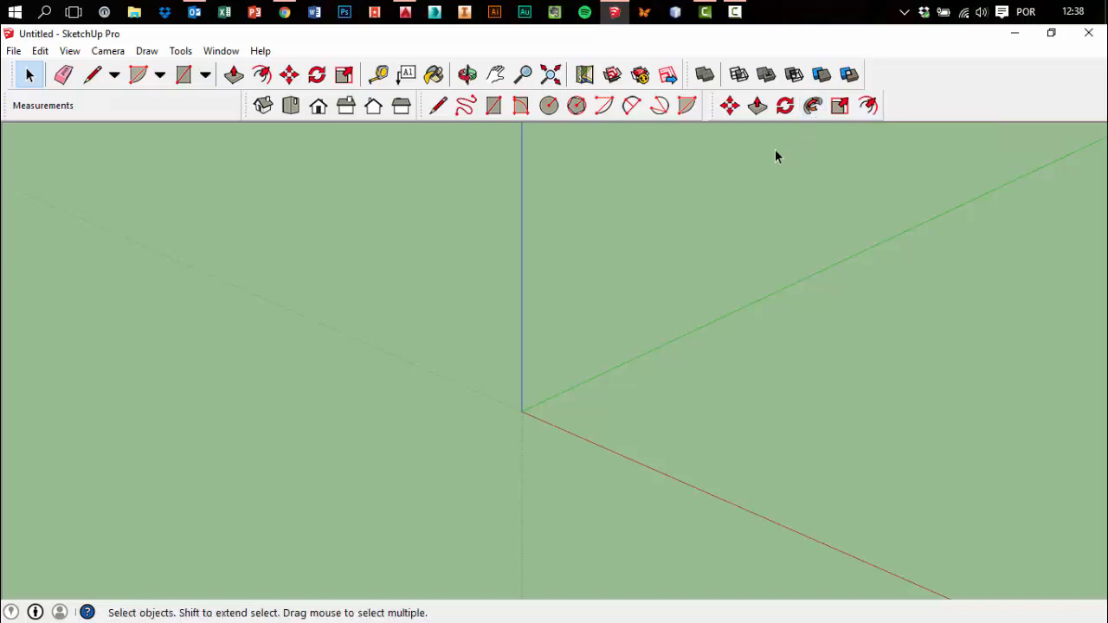
{"action": "left_click_drag", "start_coordinate": [685, 81], "coordinate": [736, 70]}
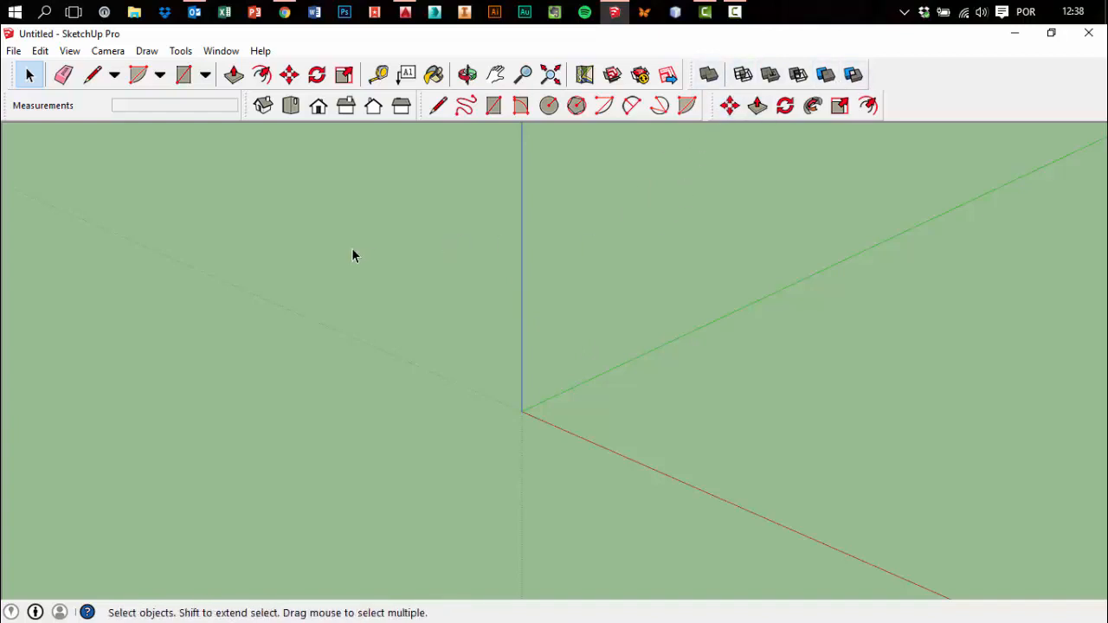
Draw a ground rectangle about 11.61 by 8.50 m near the origin and pull it up about 4.47 m into a box
{"action": "key", "text": "r"}
{"action": "left_click", "coordinate": [407, 315]}
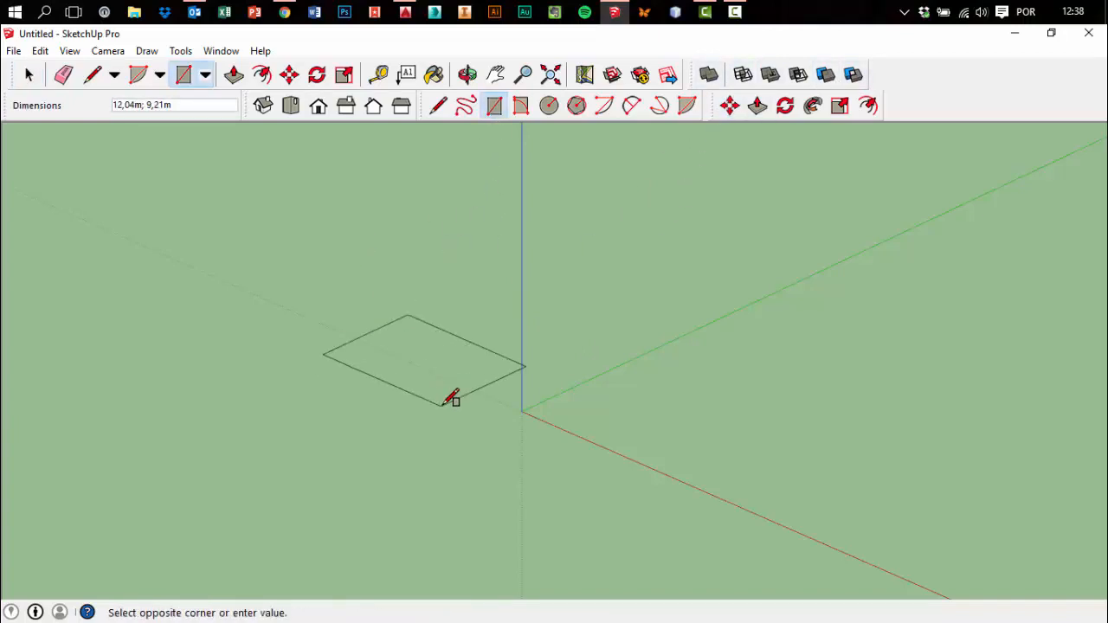
{"action": "left_click", "coordinate": [442, 398]}
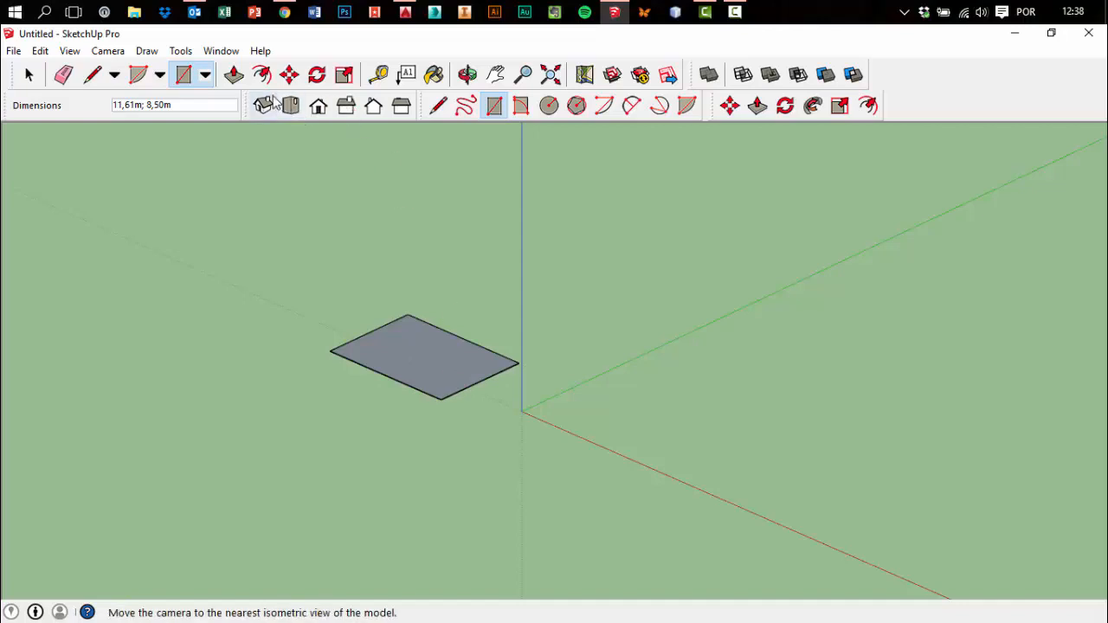
{"action": "left_click", "coordinate": [234, 74]}
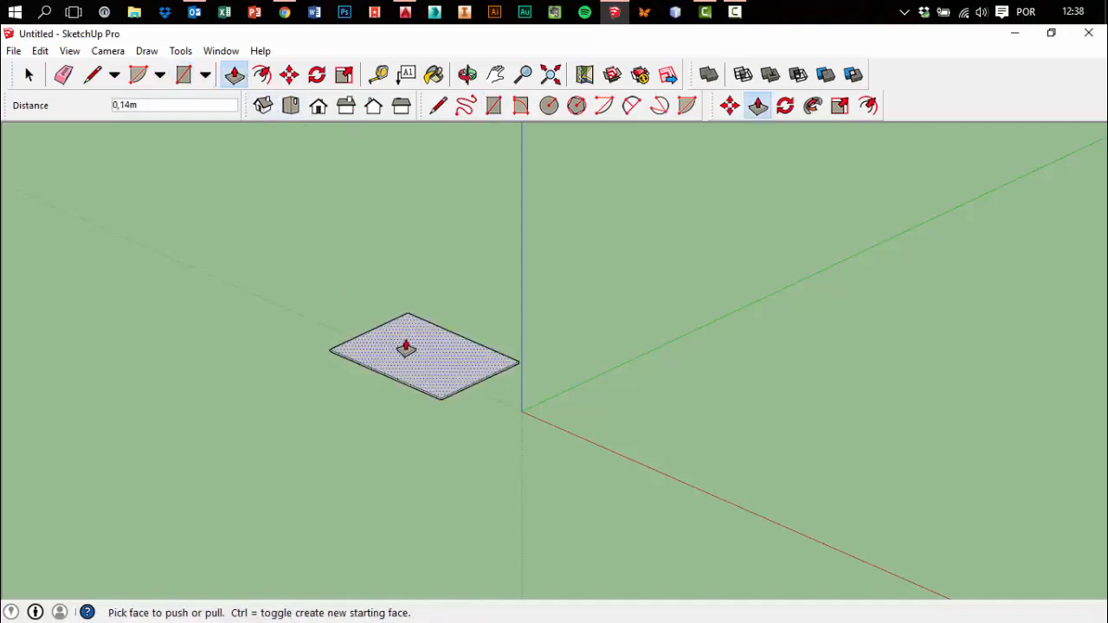
{"action": "left_click", "coordinate": [407, 374]}
{"action": "left_click", "coordinate": [418, 317]}
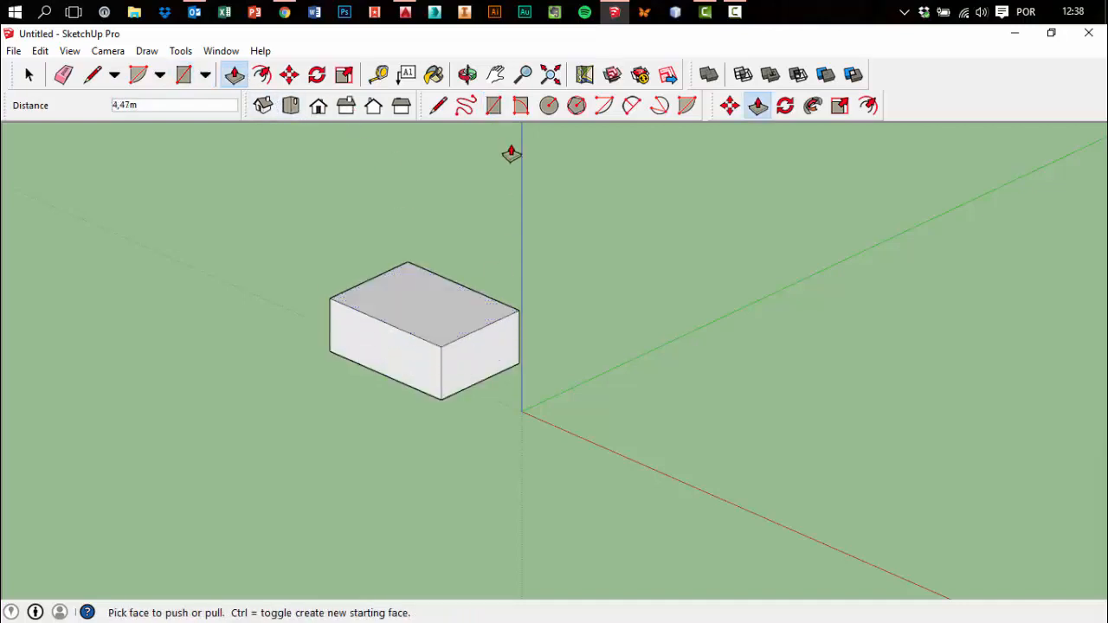
Draw a circle of 5 m radius beside the box and pull it up about 7.5 m into a cylinder
{"action": "left_click", "coordinate": [549, 105]}
{"action": "left_click", "coordinate": [598, 367]}
{"action": "left_click", "coordinate": [648, 373]}
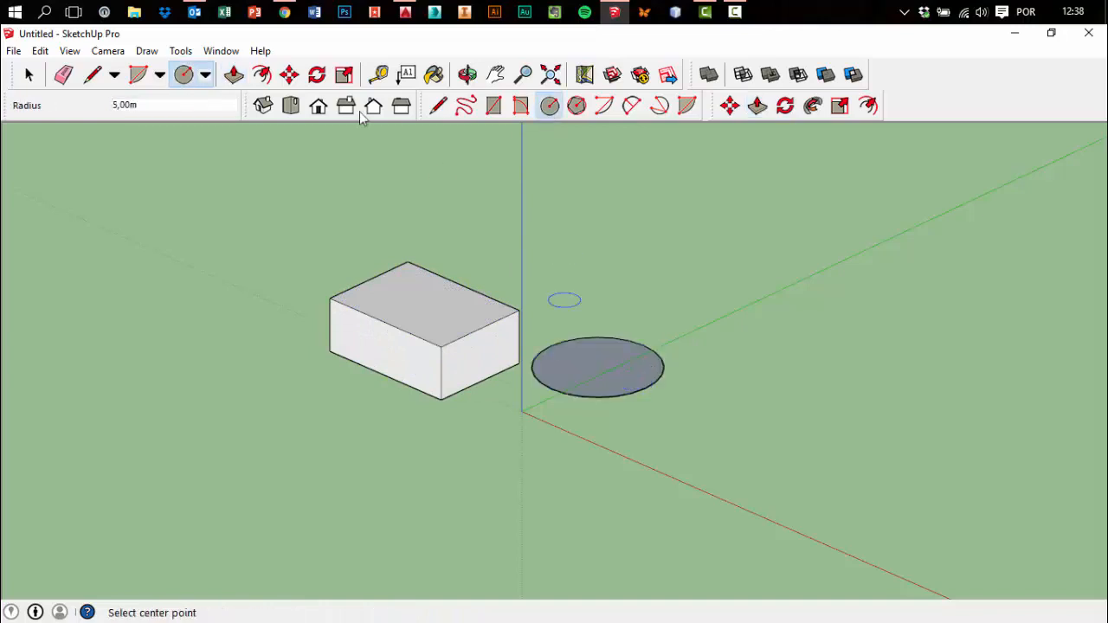
{"action": "left_click", "coordinate": [233, 75]}
{"action": "left_click", "coordinate": [605, 376]}
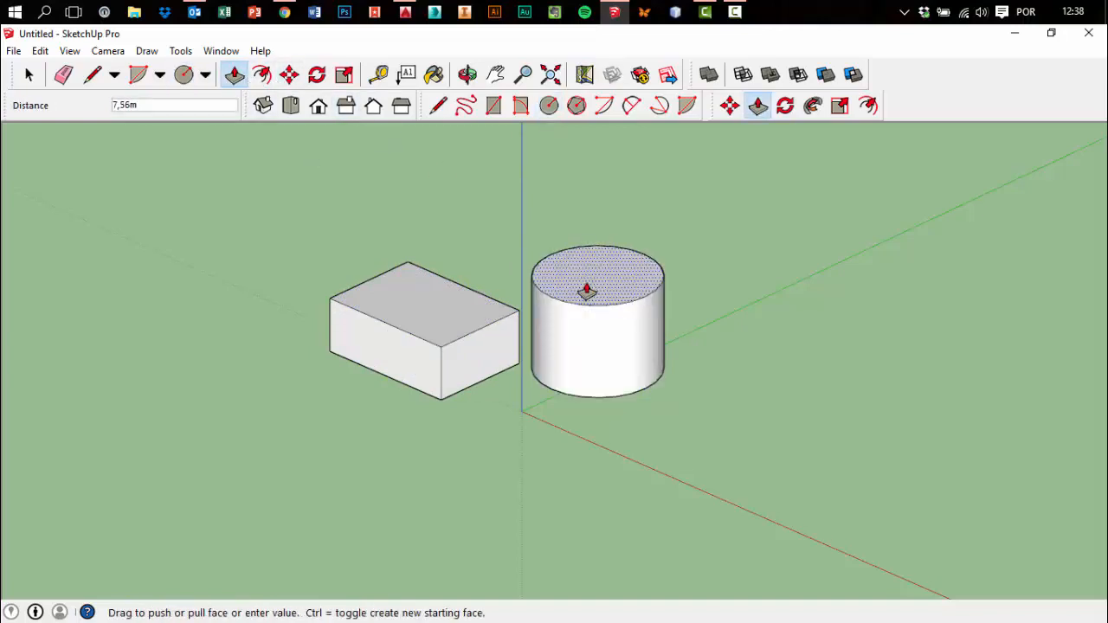
{"action": "left_click", "coordinate": [588, 281]}
Delete the cylinder's top face and curved side, as well as the box's top face
{"action": "left_click", "coordinate": [27, 74]}
{"action": "middle_click_drag", "start_coordinate": [169, 319], "coordinate": [17, 423]}
{"action": "scroll", "coordinate": [631, 516], "scroll_direction": "up", "scroll_amount": 2}
{"action": "middle_click_drag", "start_coordinate": [497, 429], "coordinate": [499, 383]}
{"action": "left_click", "coordinate": [298, 316]}
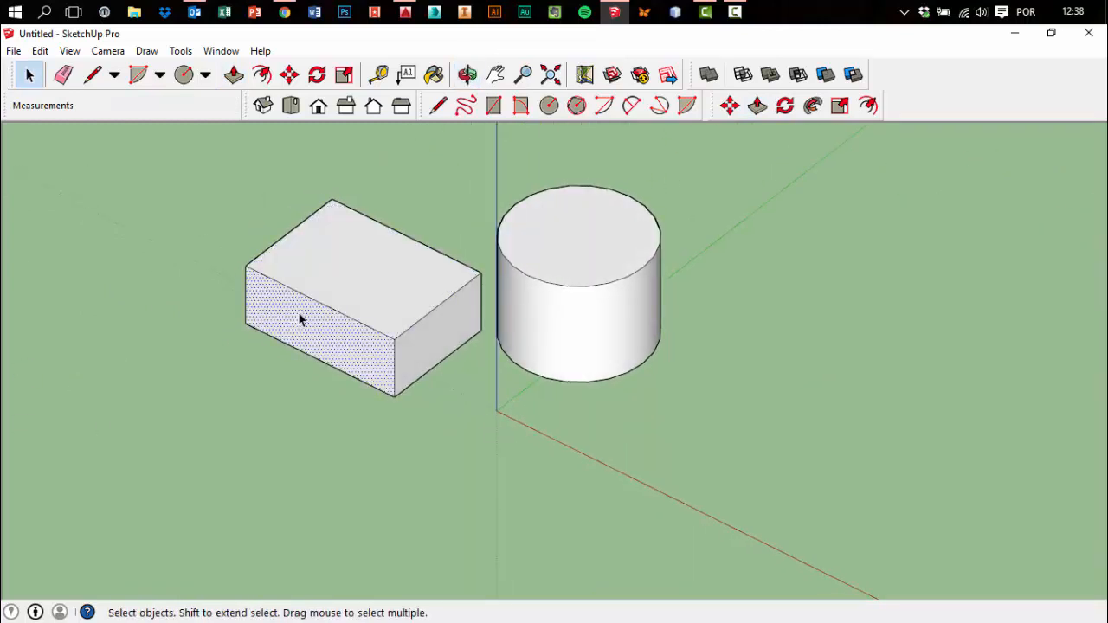
{"action": "left_click", "coordinate": [597, 251]}
{"action": "key", "text": "Delete"}
{"action": "middle_click_drag", "start_coordinate": [597, 251], "coordinate": [667, 388]}
{"action": "left_click", "coordinate": [667, 388]}
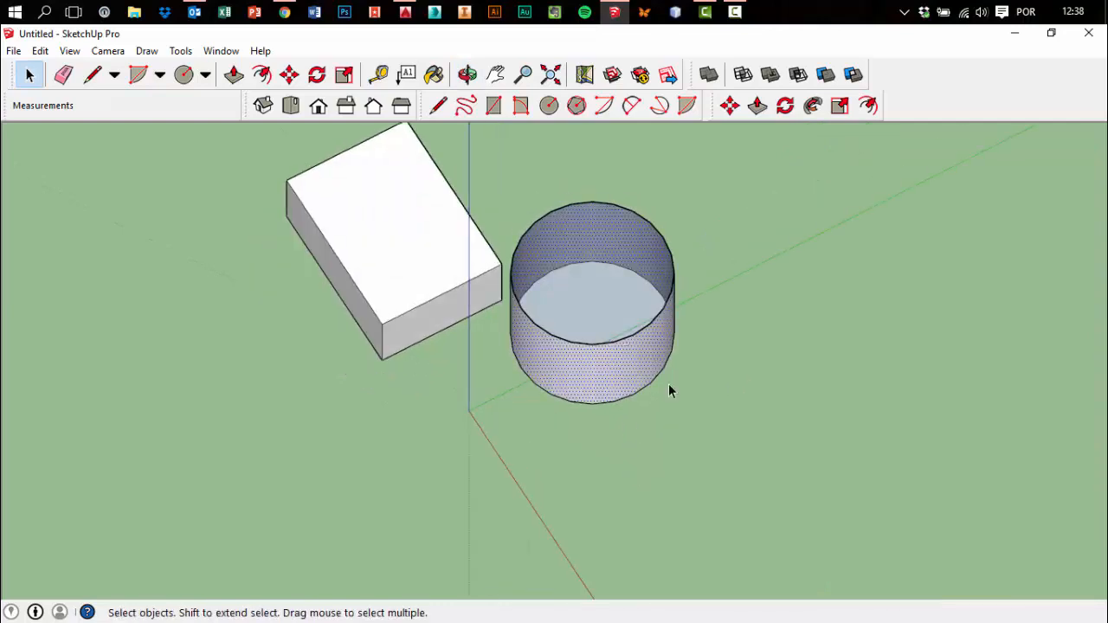
{"action": "key", "text": "Delete"}
{"action": "left_click", "coordinate": [426, 275]}
{"action": "key", "text": "Delete"}
Undo the face deletions on the box and the cylinder
{"action": "middle_click_drag", "start_coordinate": [479, 387], "coordinate": [557, 334]}
{"action": "key", "text": "ctrl+z"}
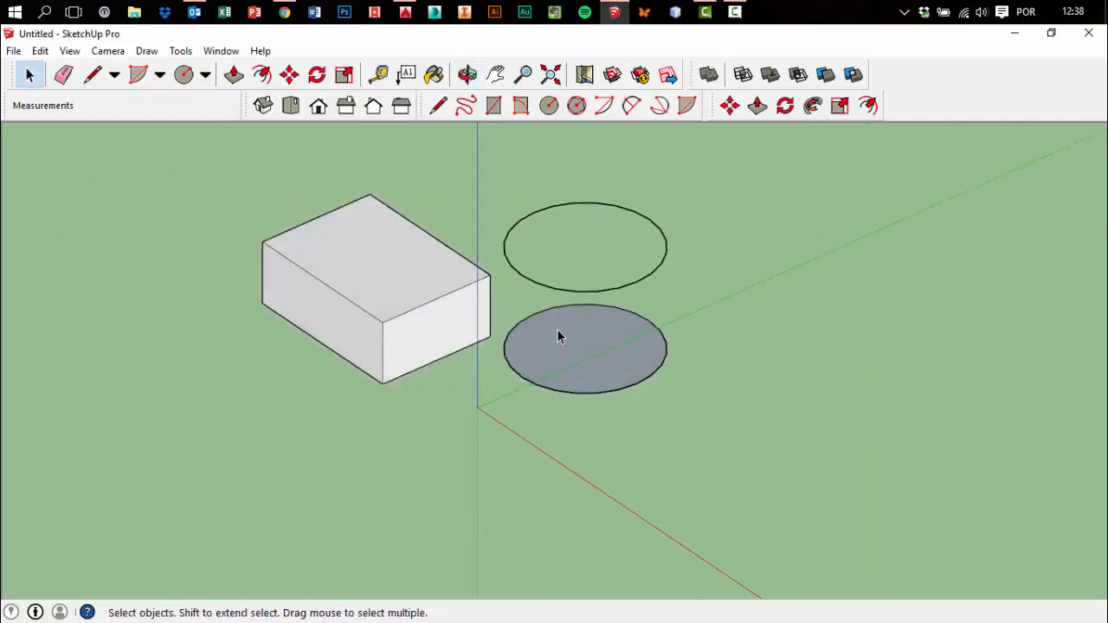
{"action": "key", "text": "ctrl+z"}
{"action": "key", "text": "ctrl+z"}
{"action": "mouse_move", "coordinate": [693, 404]}
{"action": "middle_mouse_down"}
{"action": "mouse_move", "coordinate": [731, 435]}
{"action": "mouse_move", "coordinate": [724, 499]}
{"action": "mouse_move", "coordinate": [697, 407]}
{"action": "middle_mouse_up"}
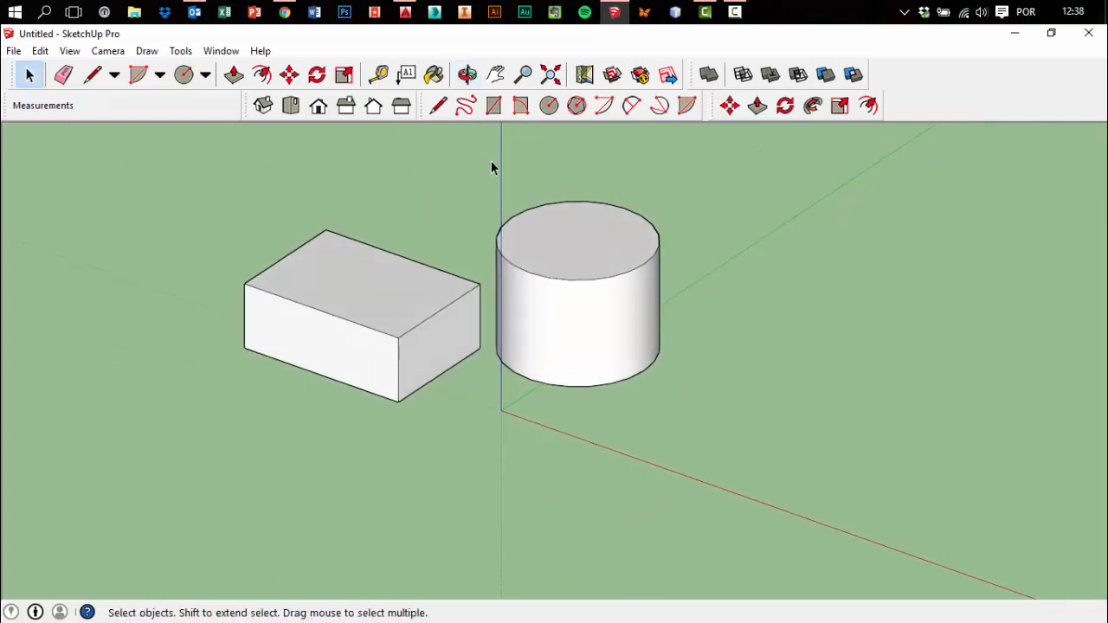
Select the entire cylinder and make it a group
{"action": "left_click_drag", "start_coordinate": [608, 362], "coordinate": [734, 452]}
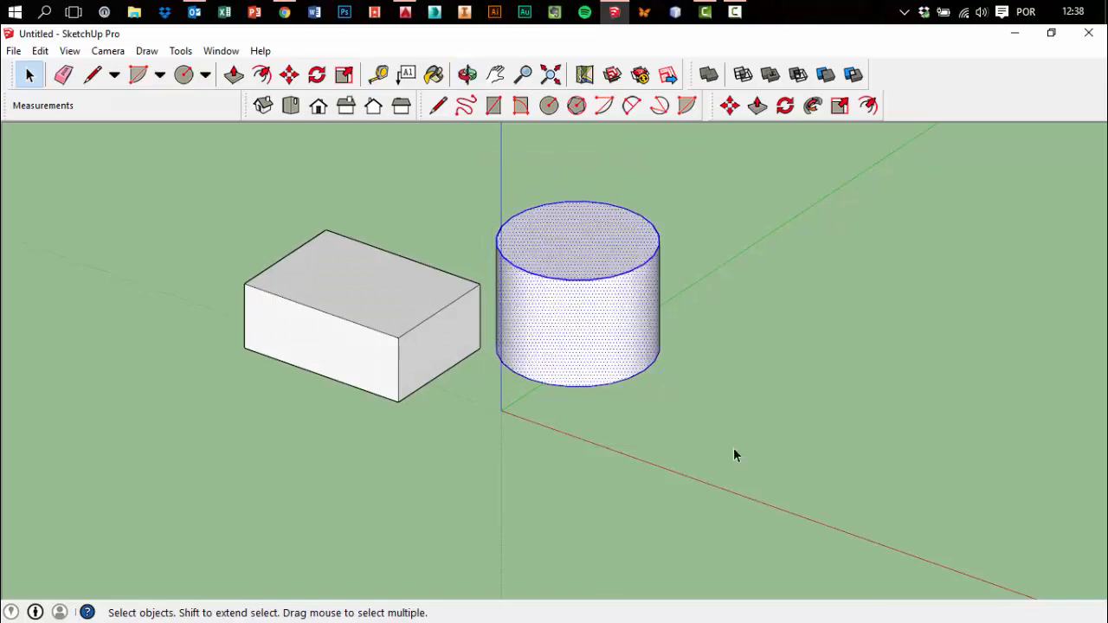
{"action": "middle_click_drag", "start_coordinate": [734, 452], "coordinate": [622, 390]}
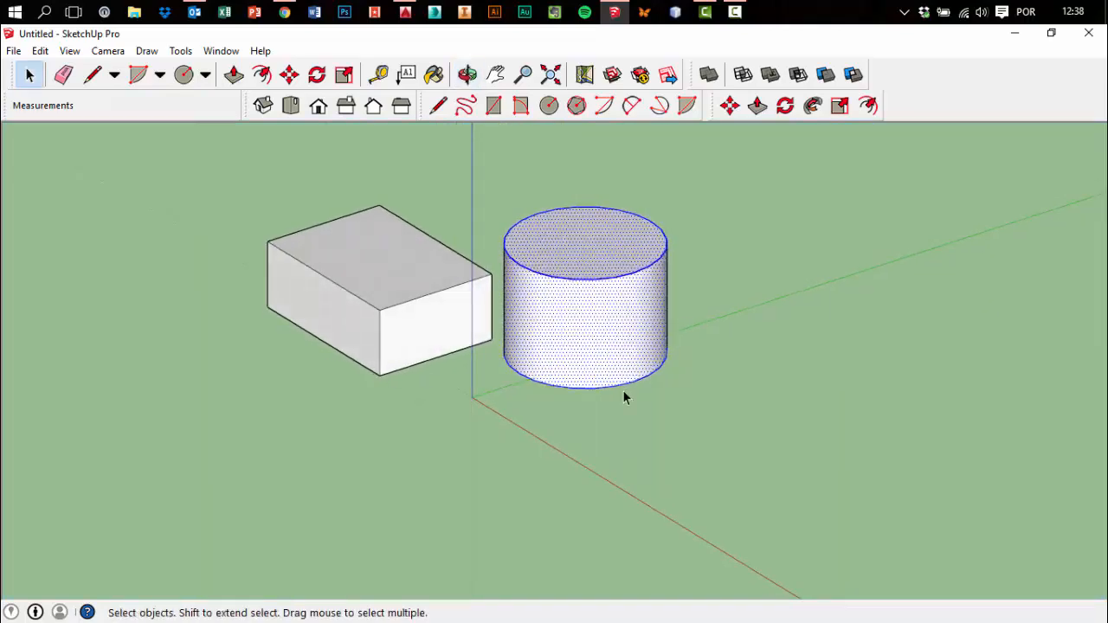
{"action": "right_click", "coordinate": [609, 321]}
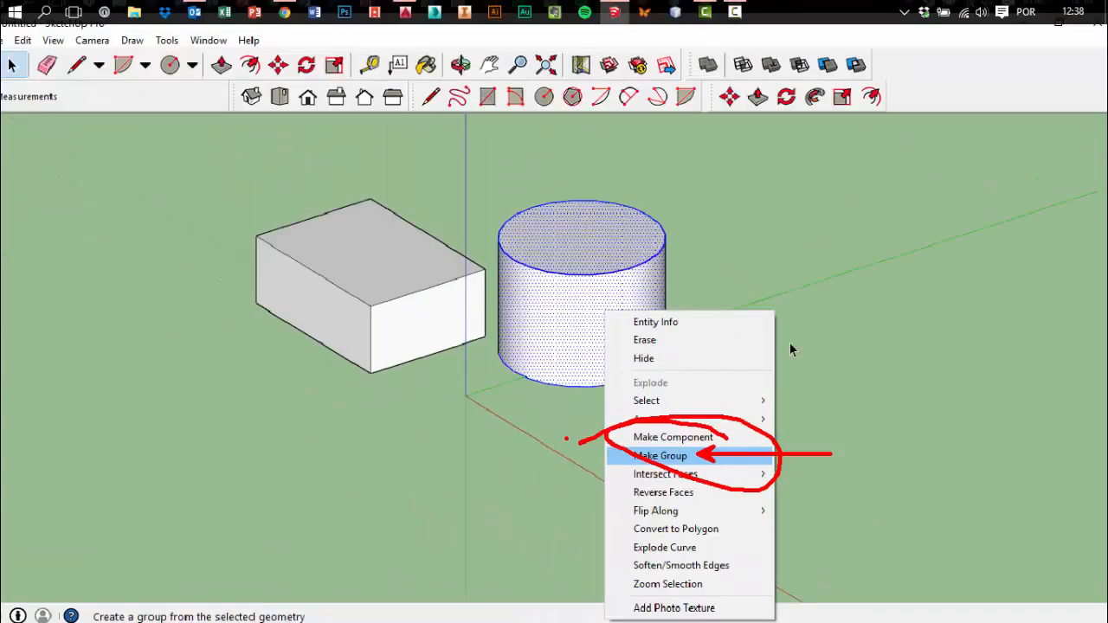
{"action": "left_click", "coordinate": [562, 456]}
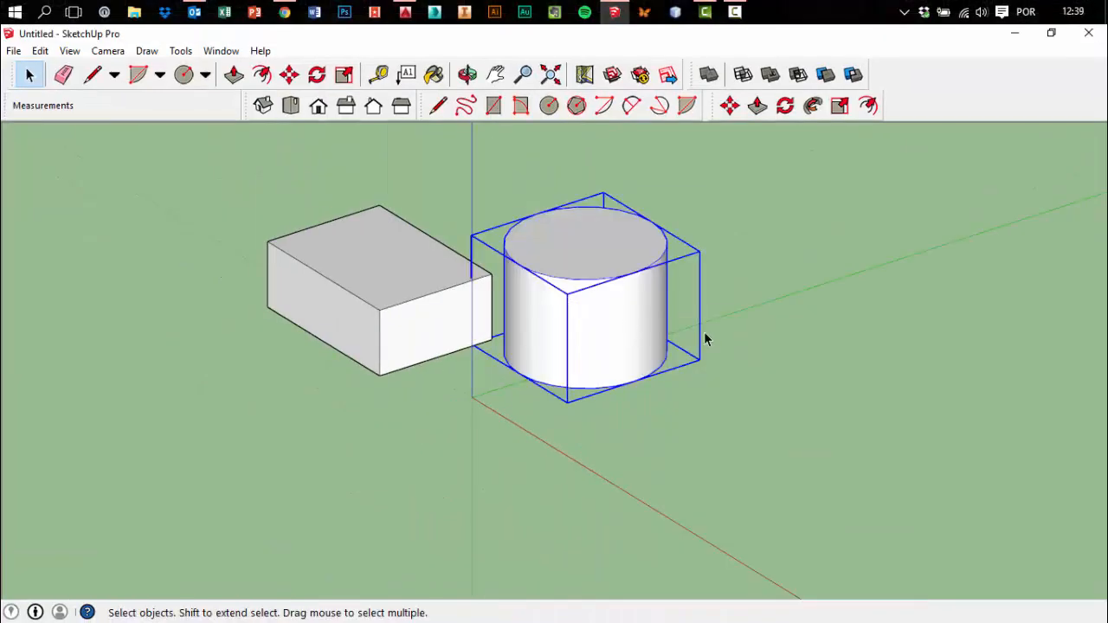
{"action": "middle_click_drag", "start_coordinate": [872, 335], "coordinate": [570, 416]}
Select the entire box and make it a separate group
{"action": "middle_click_drag", "start_coordinate": [271, 310], "coordinate": [502, 454]}
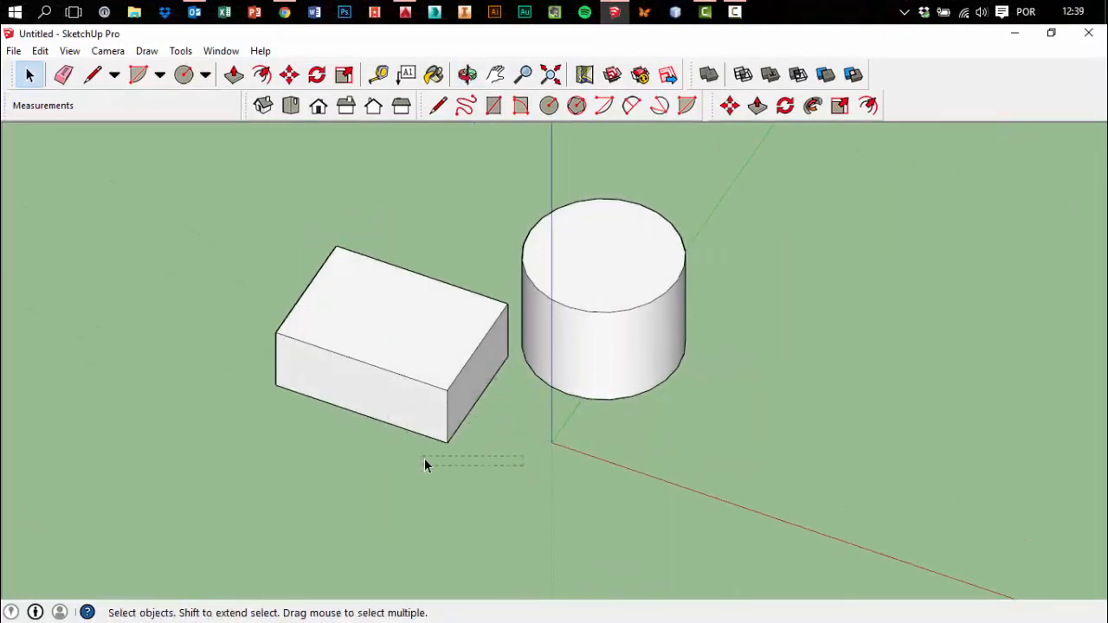
{"action": "left_click_drag", "start_coordinate": [509, 494], "coordinate": [170, 174]}
{"action": "right_click", "coordinate": [410, 315]}
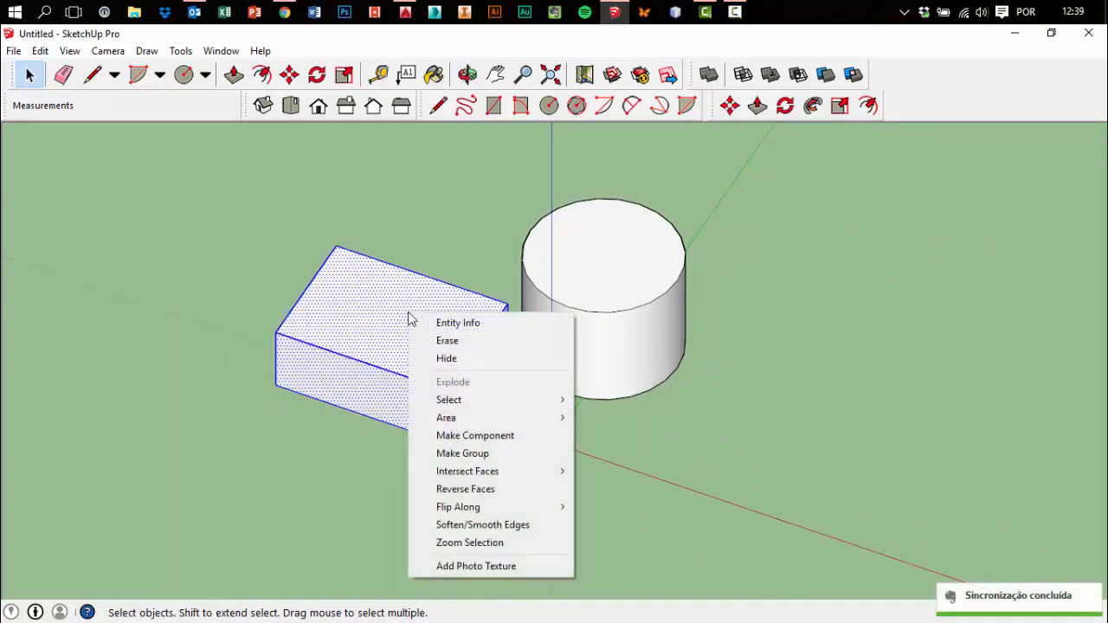
{"action": "left_click", "coordinate": [540, 451]}
{"action": "middle_click_drag", "start_coordinate": [541, 450], "coordinate": [615, 291]}
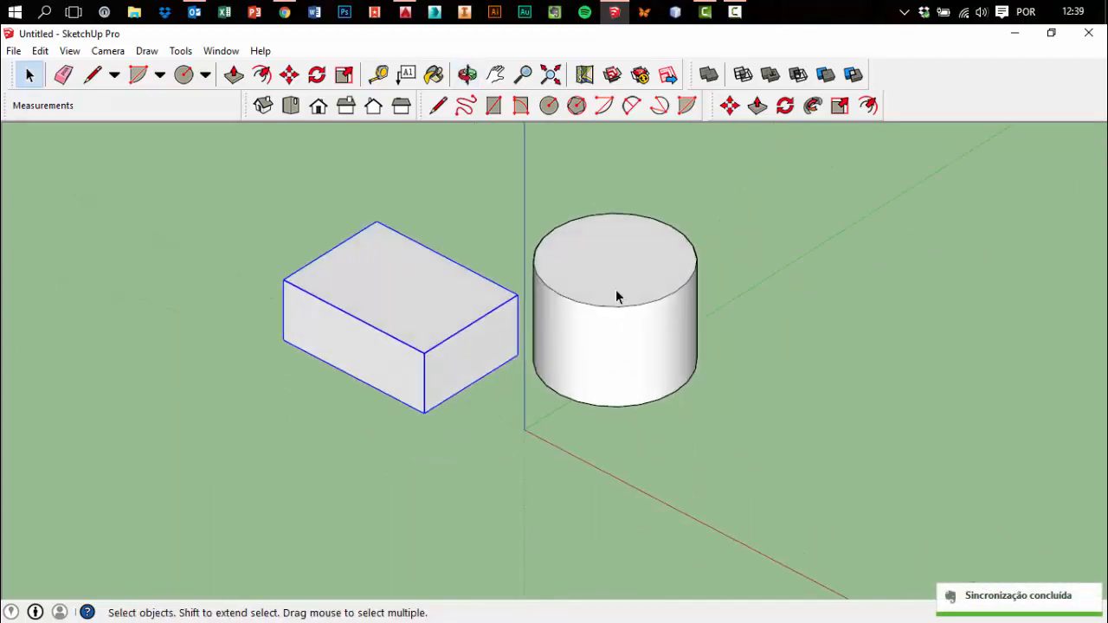
Move the cylinder group so that it overlaps the nearest corner of the box group, and clear the selection
{"action": "left_click", "coordinate": [616, 292], "text": "shift"}
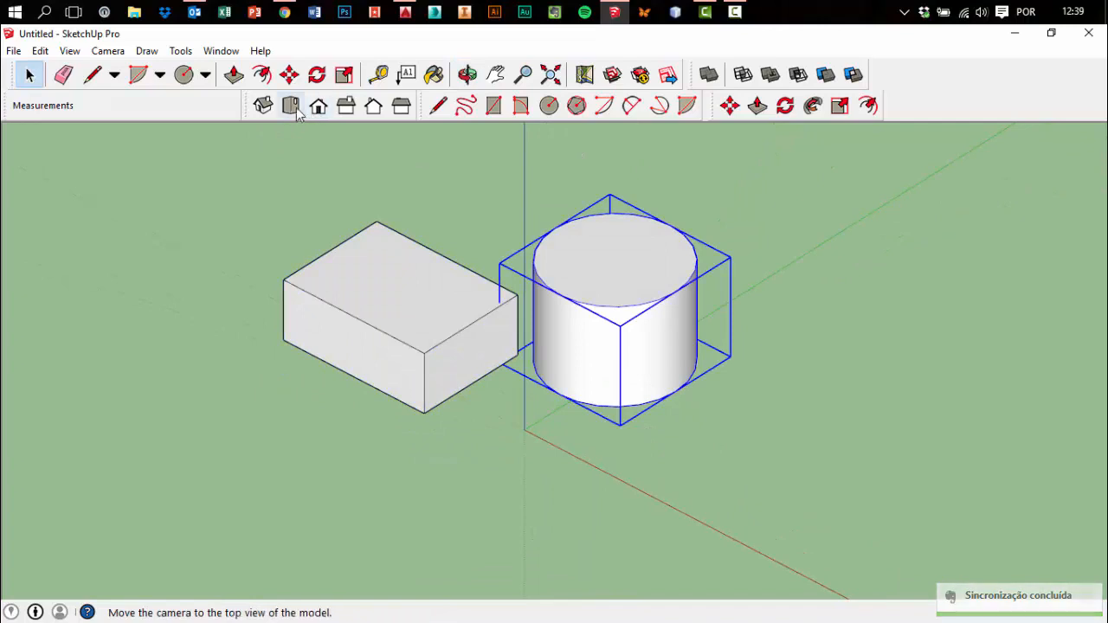
{"action": "left_click", "coordinate": [289, 74]}
{"action": "left_click", "coordinate": [579, 305]}
{"action": "middle_click_drag", "start_coordinate": [511, 304], "coordinate": [316, 328]}
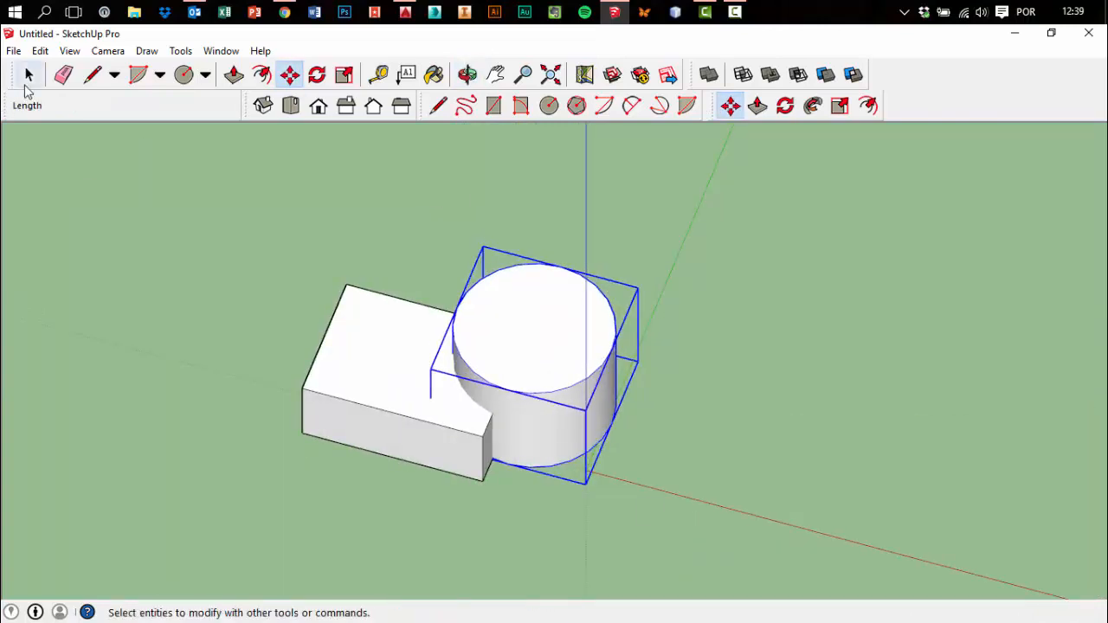
{"action": "left_click", "coordinate": [29, 75]}
{"action": "left_click", "coordinate": [756, 170]}
Float the Solid Tools toolbar over the drawing area and intersect the cylinder with the box, keeping only their shared volume
{"action": "left_click_drag", "start_coordinate": [697, 79], "coordinate": [751, 161]}
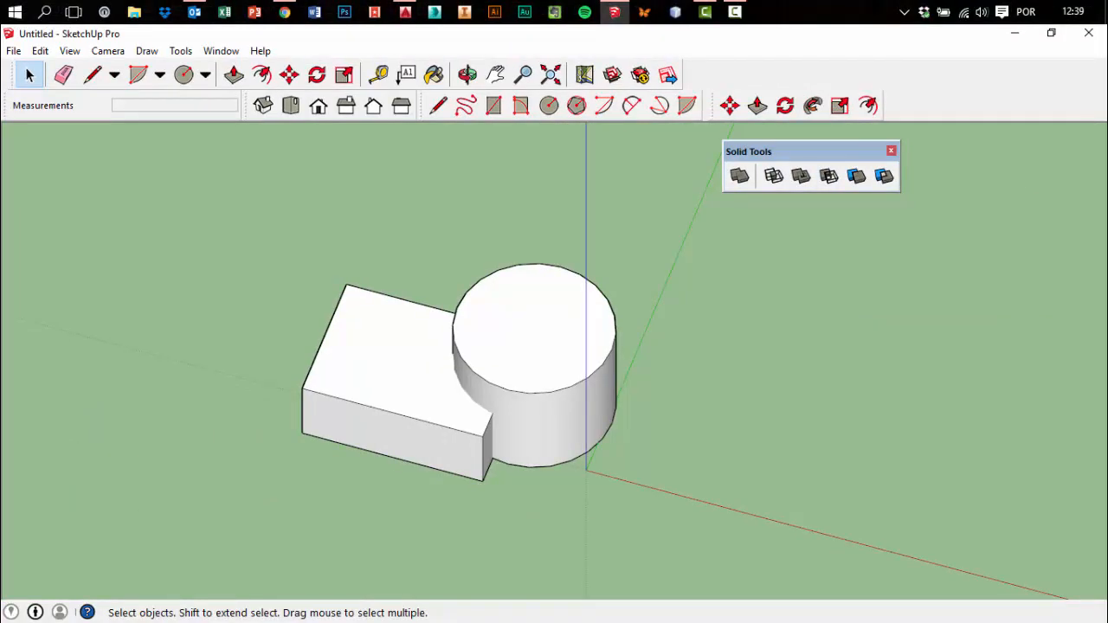
{"action": "middle_click_drag", "start_coordinate": [821, 227], "coordinate": [741, 220]}
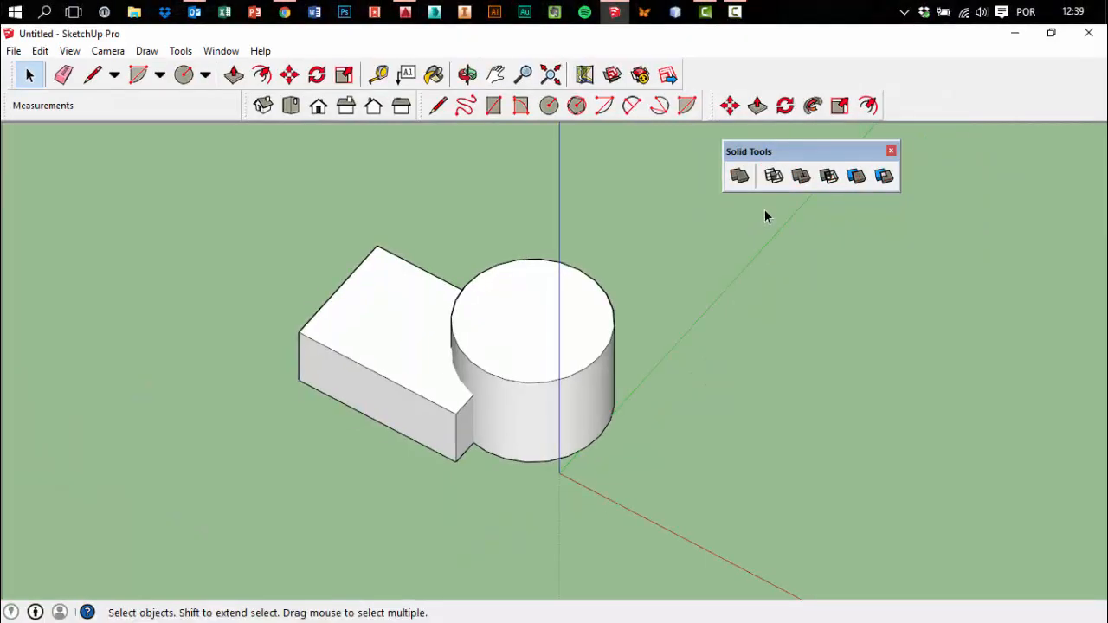
{"action": "left_click", "coordinate": [775, 180]}
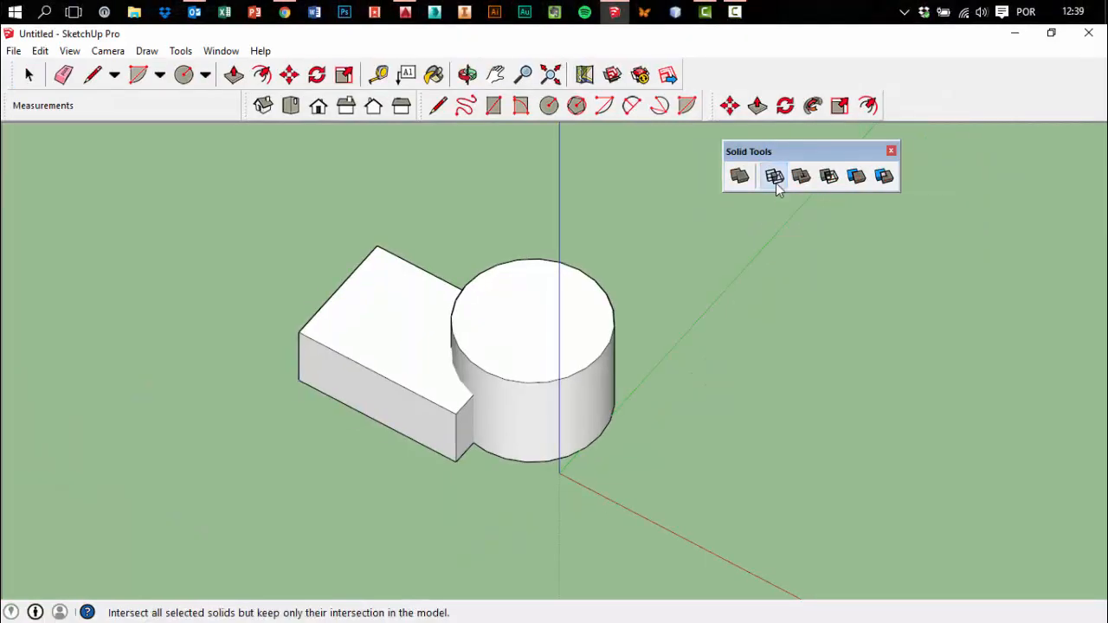
{"action": "left_click", "coordinate": [575, 308]}
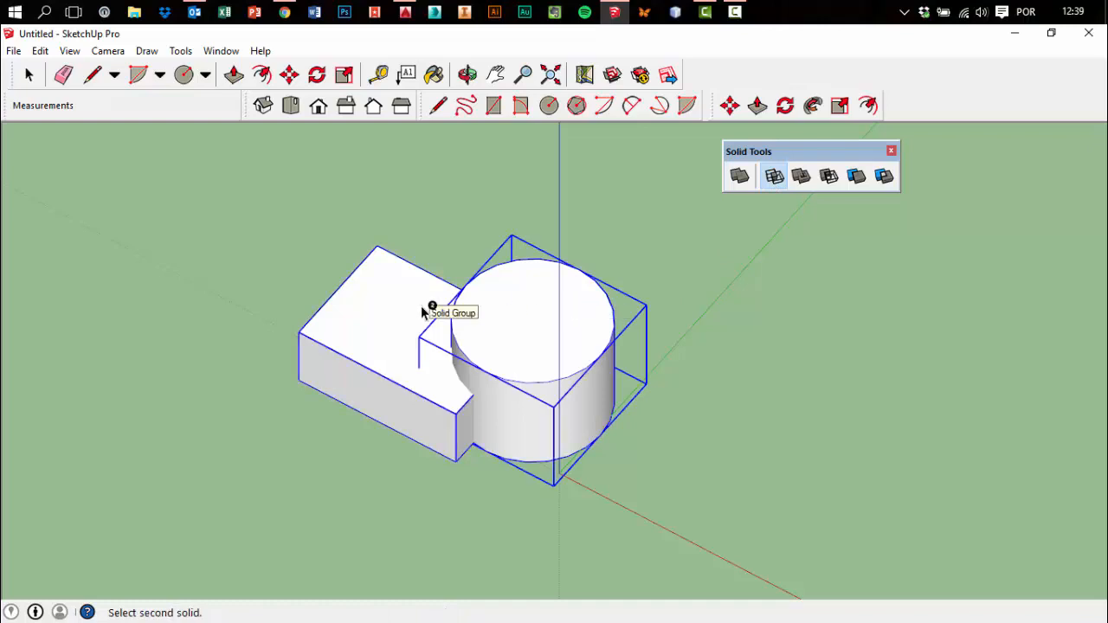
{"action": "middle_click_drag", "start_coordinate": [459, 368], "coordinate": [564, 305]}
{"action": "left_click", "coordinate": [398, 383]}
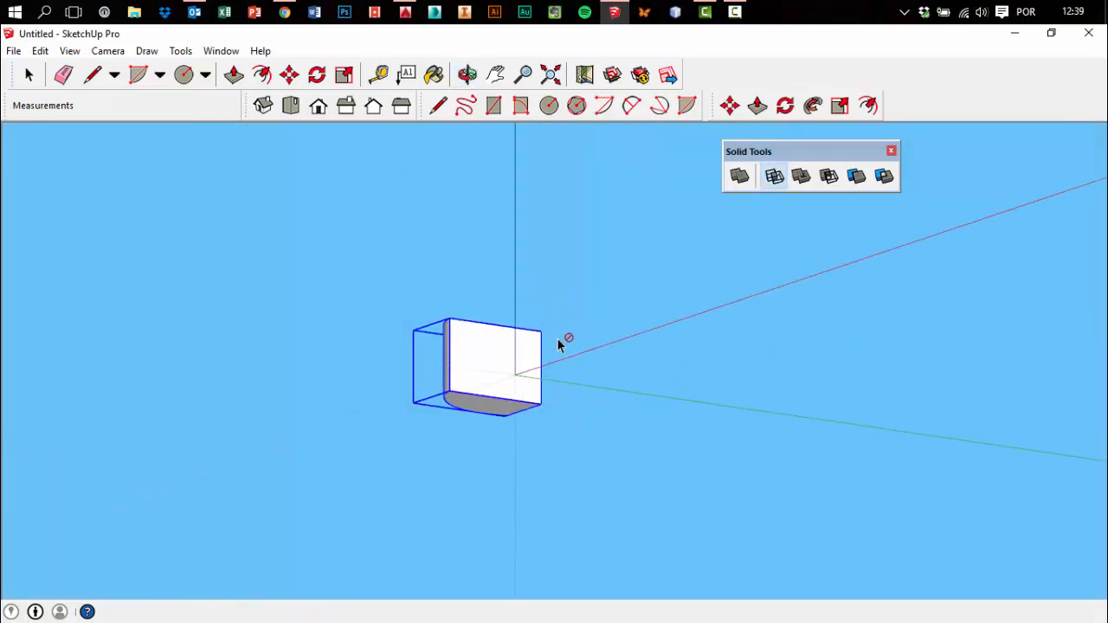
{"action": "middle_click_drag", "start_coordinate": [554, 365], "coordinate": [600, 400]}
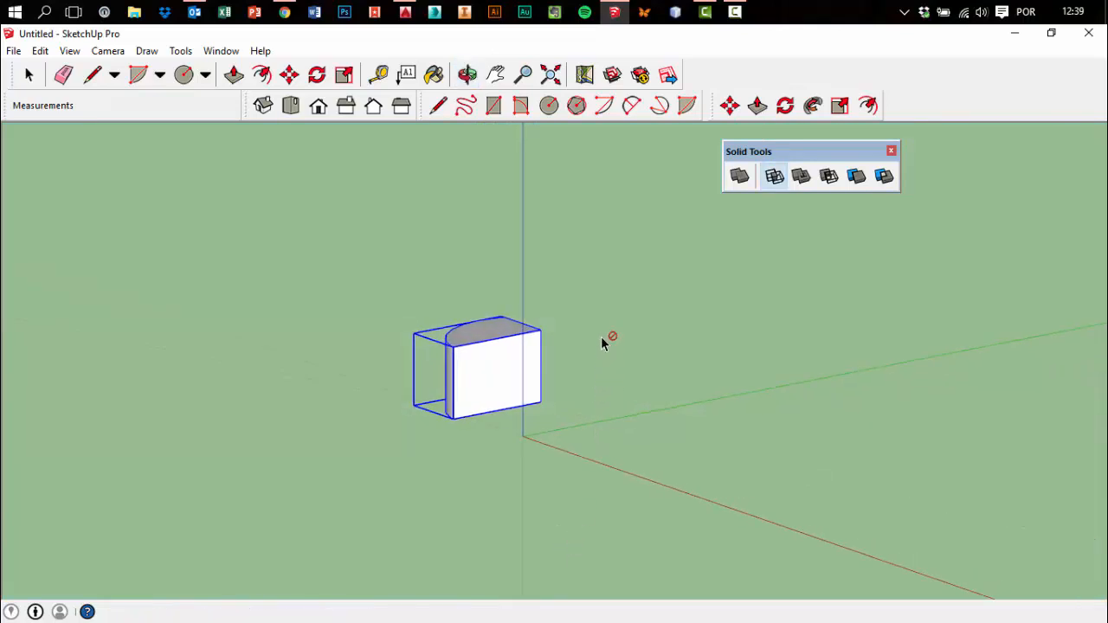
{"action": "middle_click_drag", "start_coordinate": [604, 400], "coordinate": [650, 445]}
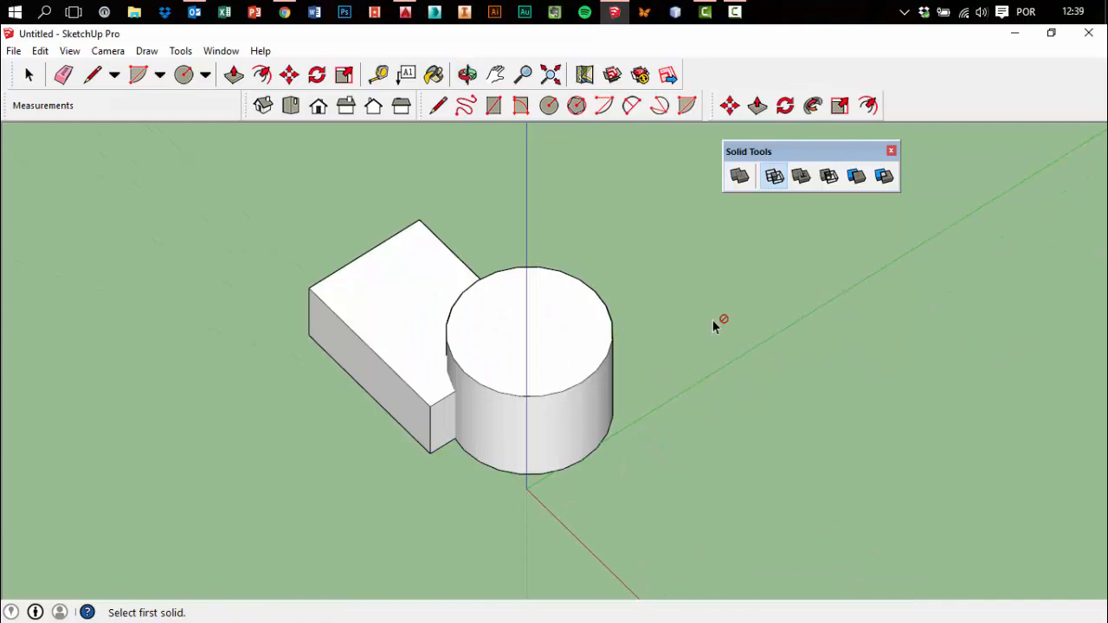
Unite the cylinder and the box into one solid using the Union solid tool
{"action": "left_click", "coordinate": [800, 178]}
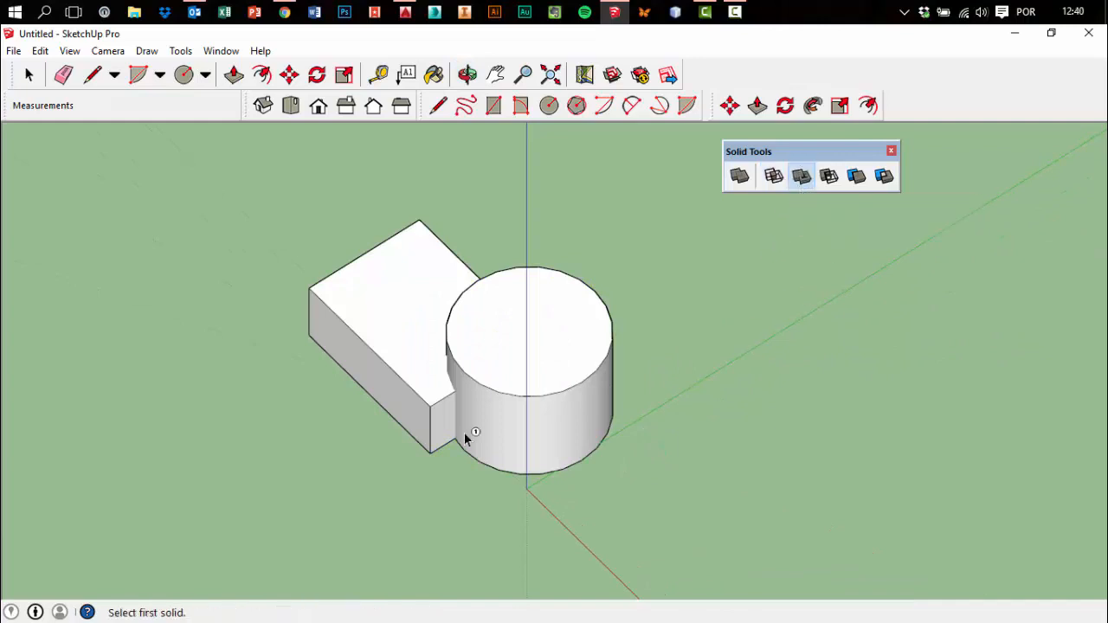
{"action": "left_click", "coordinate": [603, 395]}
{"action": "left_click", "coordinate": [390, 304]}
{"action": "middle_click_drag", "start_coordinate": [390, 304], "coordinate": [576, 398]}
Undo the union and select the box and the cylinder in turn to check them as separate objects
{"action": "key", "text": "ctrl+z"}
{"action": "key", "text": "ctrl+z"}
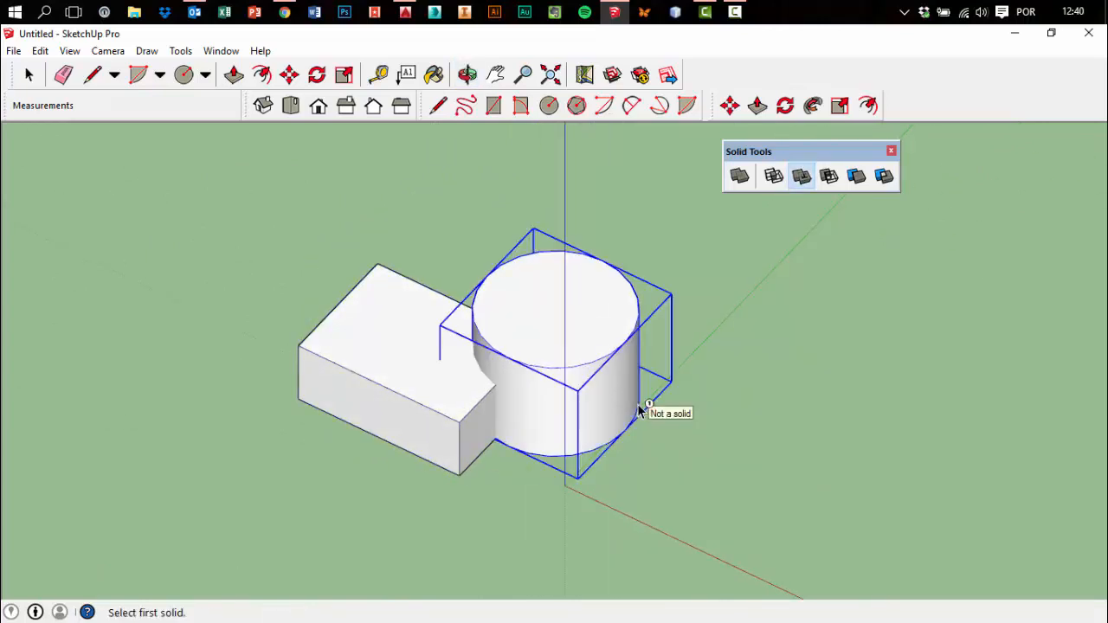
{"action": "middle_click_drag", "start_coordinate": [669, 404], "coordinate": [638, 402]}
{"action": "left_click", "coordinate": [29, 76]}
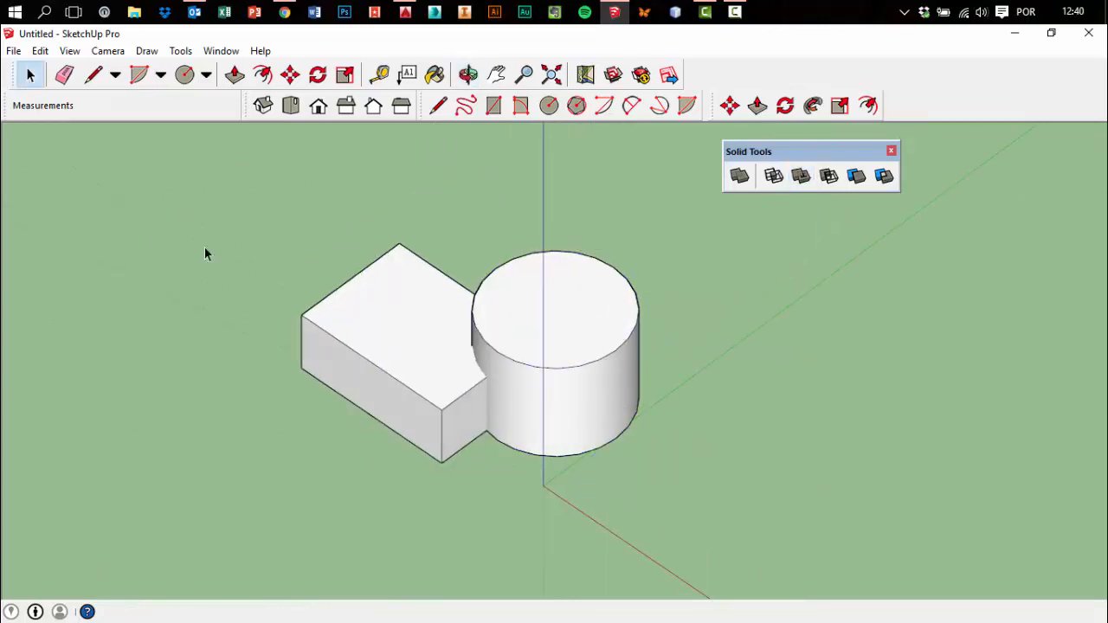
{"action": "left_click", "coordinate": [406, 316]}
{"action": "left_click", "coordinate": [495, 332]}
{"action": "middle_click_drag", "start_coordinate": [715, 318], "coordinate": [830, 197]}
{"action": "left_click", "coordinate": [717, 304]}
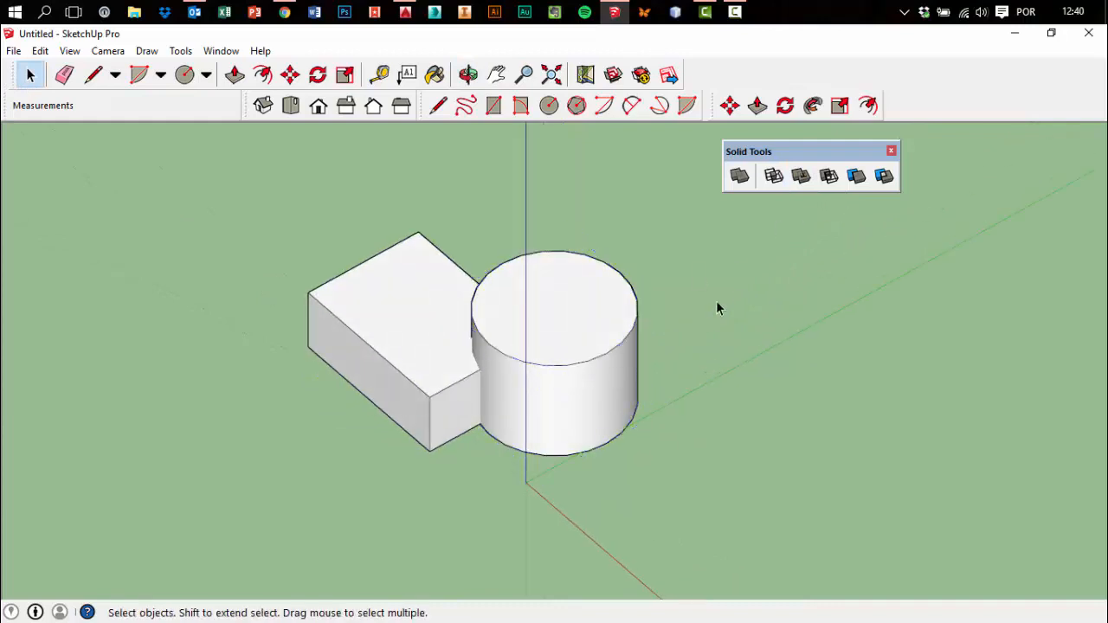
Try subtracting the cylinder from the box with the Subtract solid tool, and undo the operation
{"action": "left_click", "coordinate": [836, 181]}
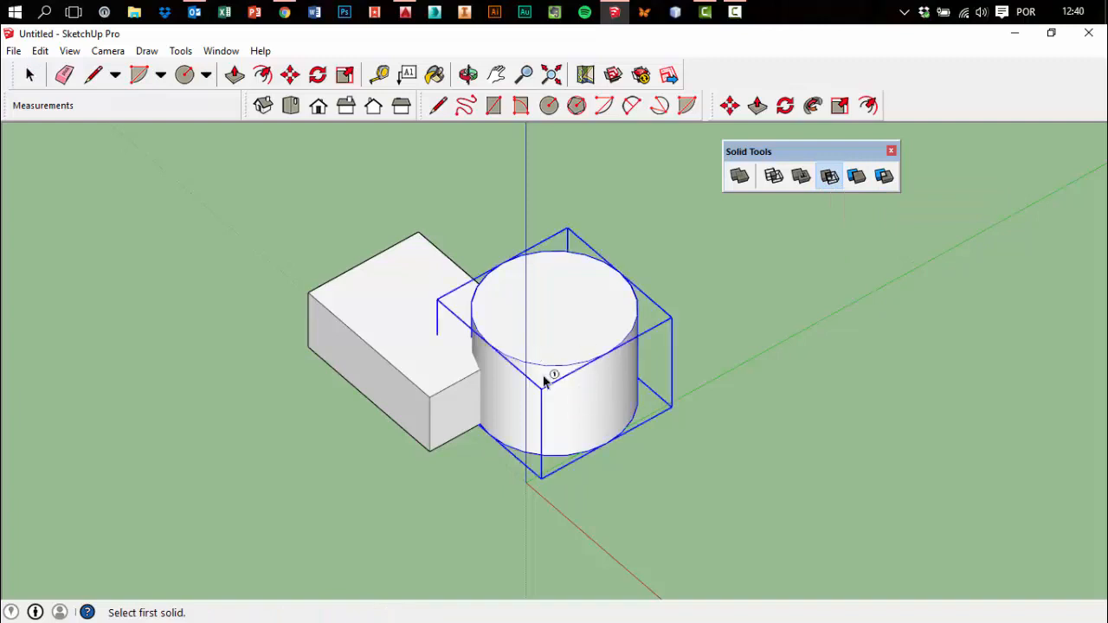
{"action": "left_click", "coordinate": [380, 361]}
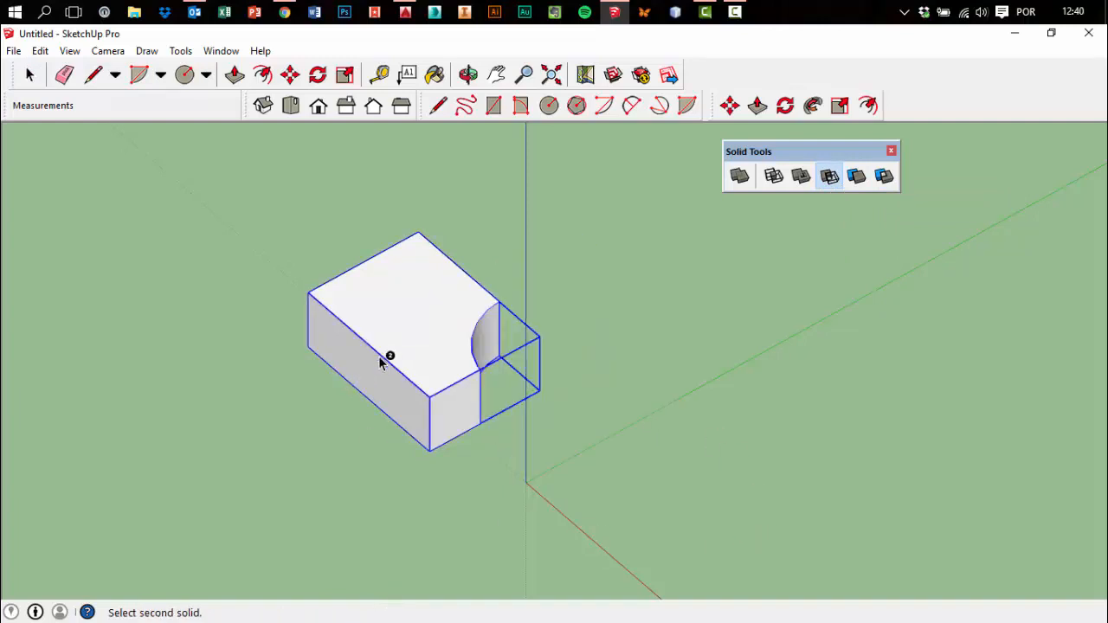
{"action": "middle_click_drag", "start_coordinate": [713, 450], "coordinate": [590, 497]}
{"action": "key", "text": "ctrl+z"}
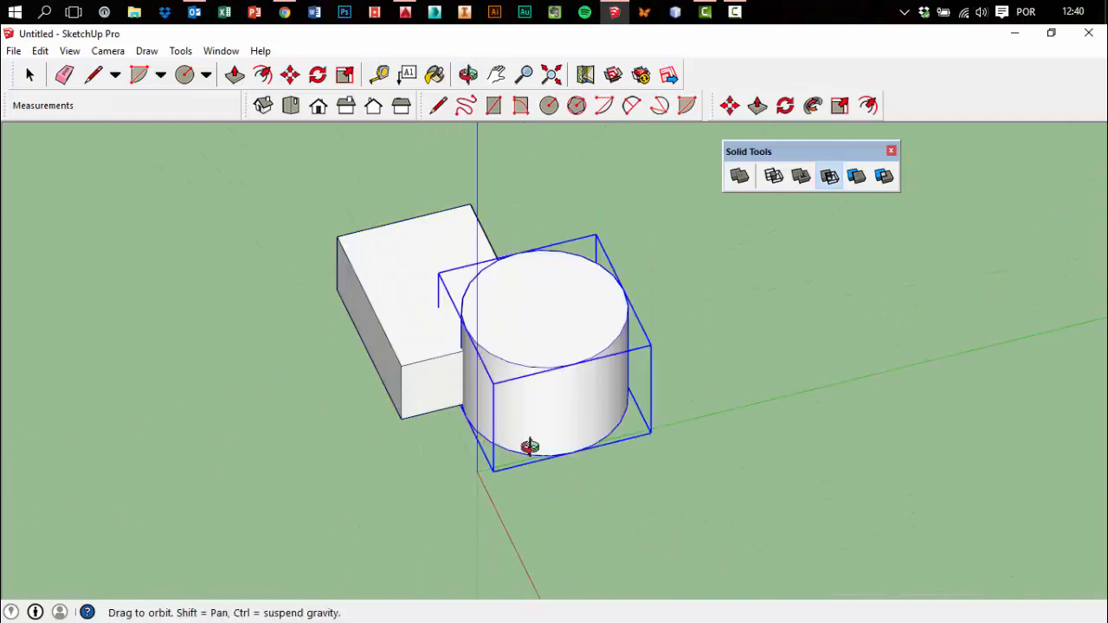
Subtract the box from the cylinder with the Subtract solid tool and inspect the notch
{"action": "middle_click_drag", "start_coordinate": [527, 447], "coordinate": [783, 218]}
{"action": "left_click", "coordinate": [424, 412]}
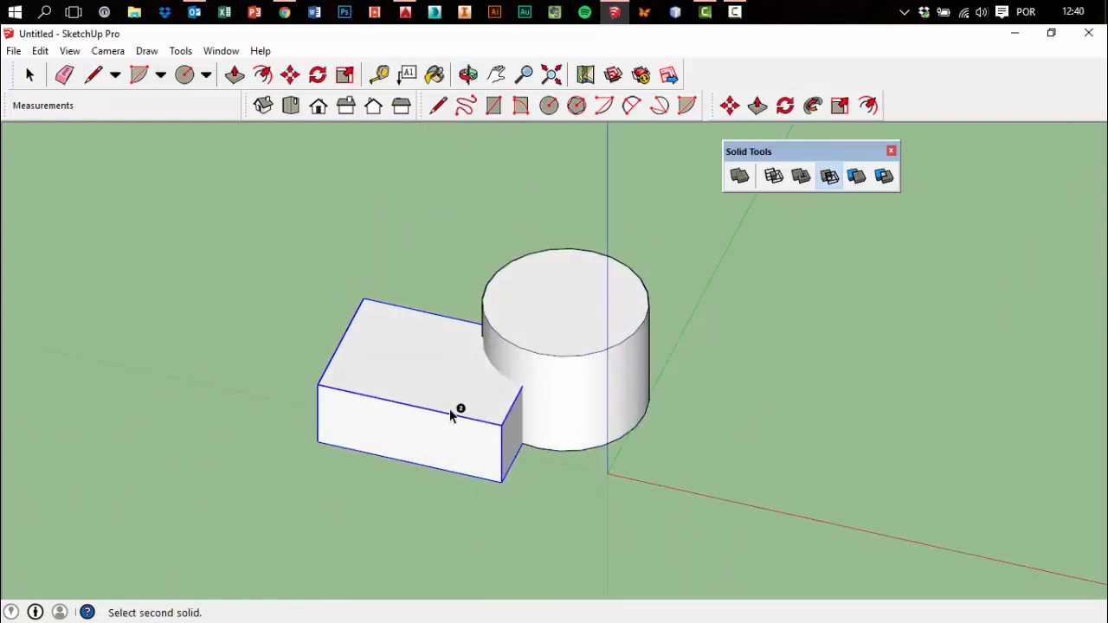
{"action": "left_click", "coordinate": [606, 338]}
{"action": "middle_click_drag", "start_coordinate": [503, 431], "coordinate": [597, 519]}
{"action": "left_click", "coordinate": [30, 74]}
{"action": "left_click", "coordinate": [766, 271]}
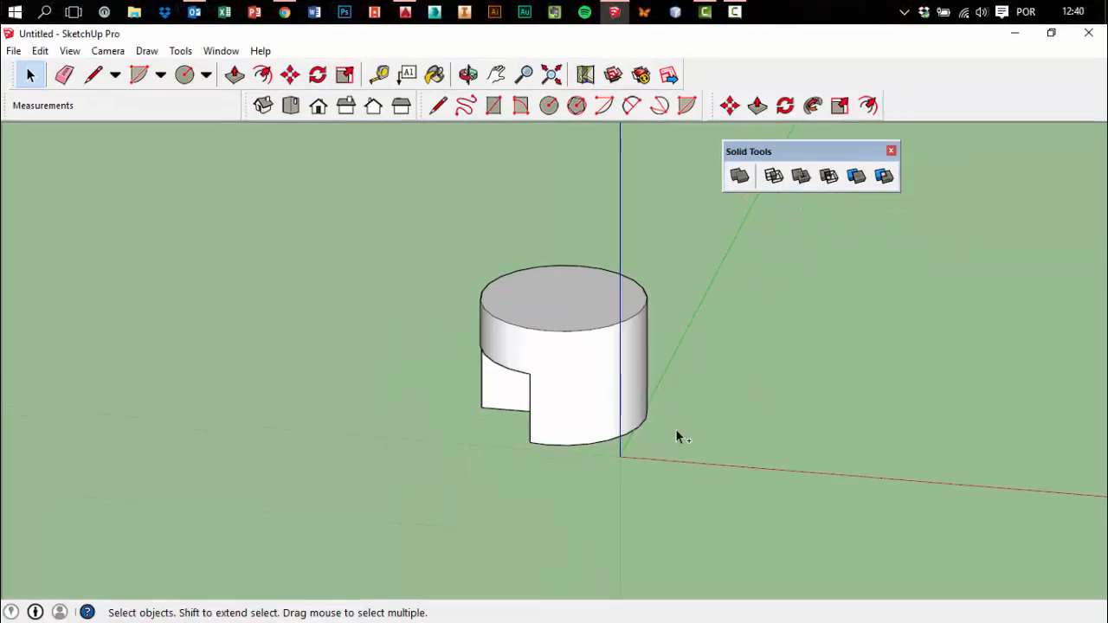
Undo the box subtraction and move the whole cylinder about 8.3 m so it stands clear of the box
{"action": "key", "text": "ctrl+z"}
{"action": "middle_click_drag", "start_coordinate": [702, 417], "coordinate": [569, 512]}
{"action": "left_click", "coordinate": [551, 410]}
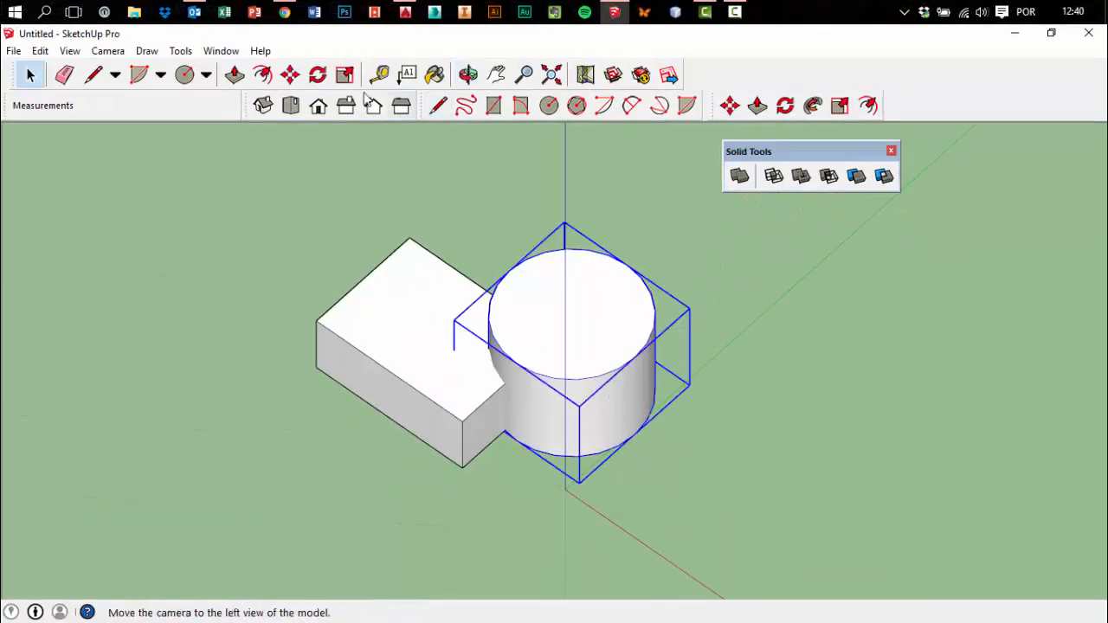
{"action": "left_click", "coordinate": [289, 74]}
{"action": "left_click_drag", "start_coordinate": [553, 267], "coordinate": [583, 380]}
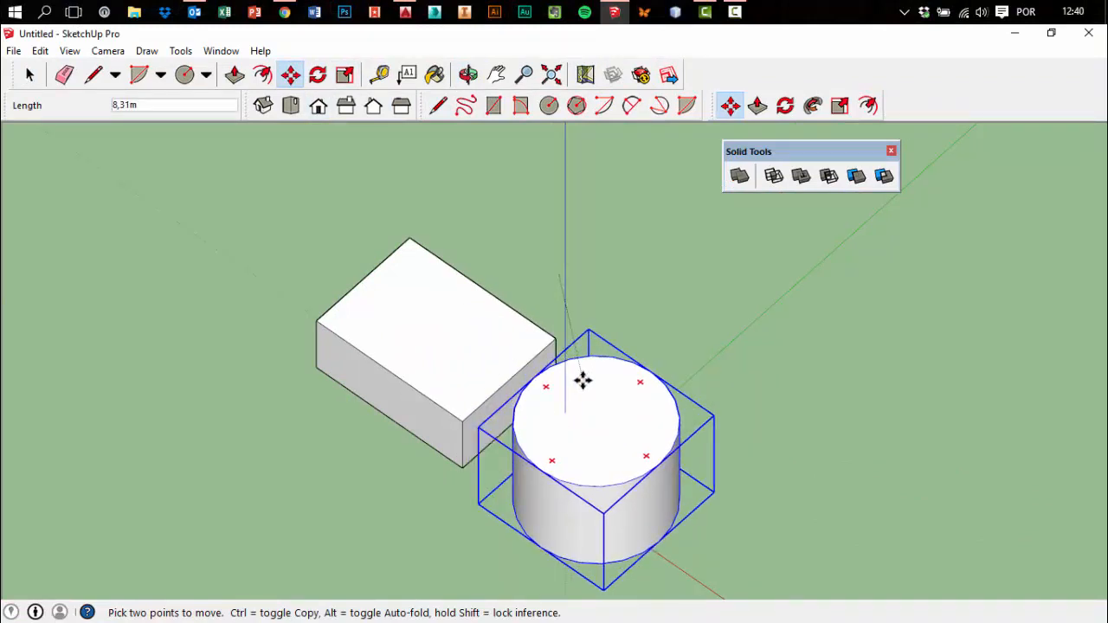
{"action": "left_click", "coordinate": [26, 78]}
{"action": "left_click", "coordinate": [517, 217]}
{"action": "middle_click_drag", "start_coordinate": [516, 217], "coordinate": [588, 407]}
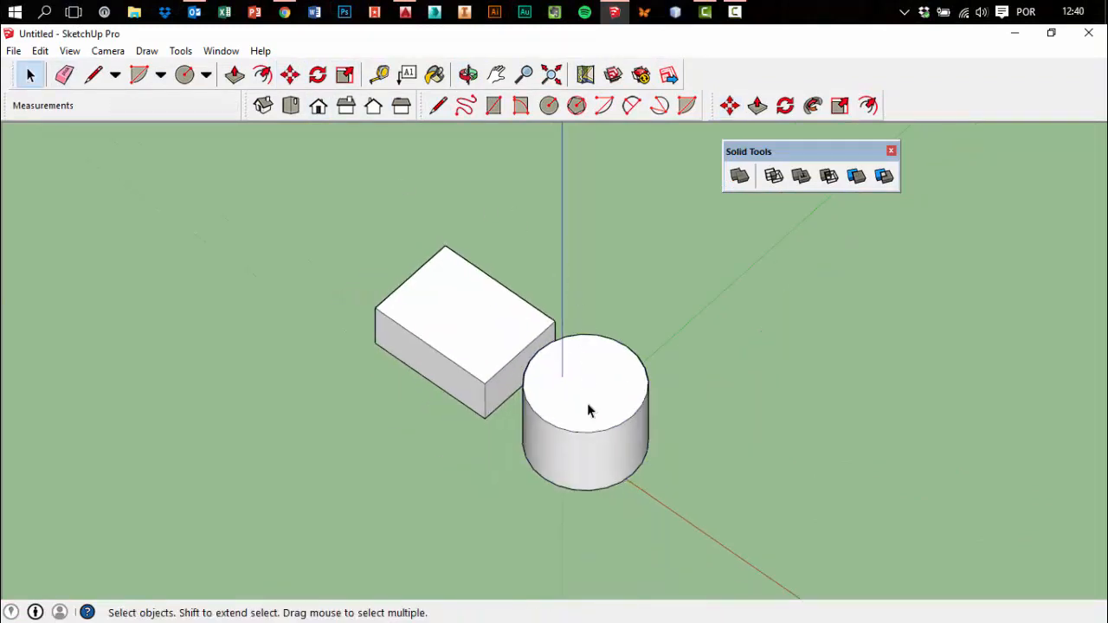
Select both the box and the cylinder and delete them to empty the model
{"action": "right_click", "coordinate": [588, 410]}
{"action": "left_click", "coordinate": [660, 413]}
{"action": "scroll", "coordinate": [636, 310], "scroll_direction": "down", "scroll_amount": 1}
{"action": "scroll", "coordinate": [636, 311], "scroll_direction": "down", "scroll_amount": 1}
{"action": "left_click_drag", "start_coordinate": [384, 230], "coordinate": [678, 424]}
{"action": "left_click_drag", "start_coordinate": [836, 510], "coordinate": [259, 230]}
{"action": "key", "text": "Delete"}
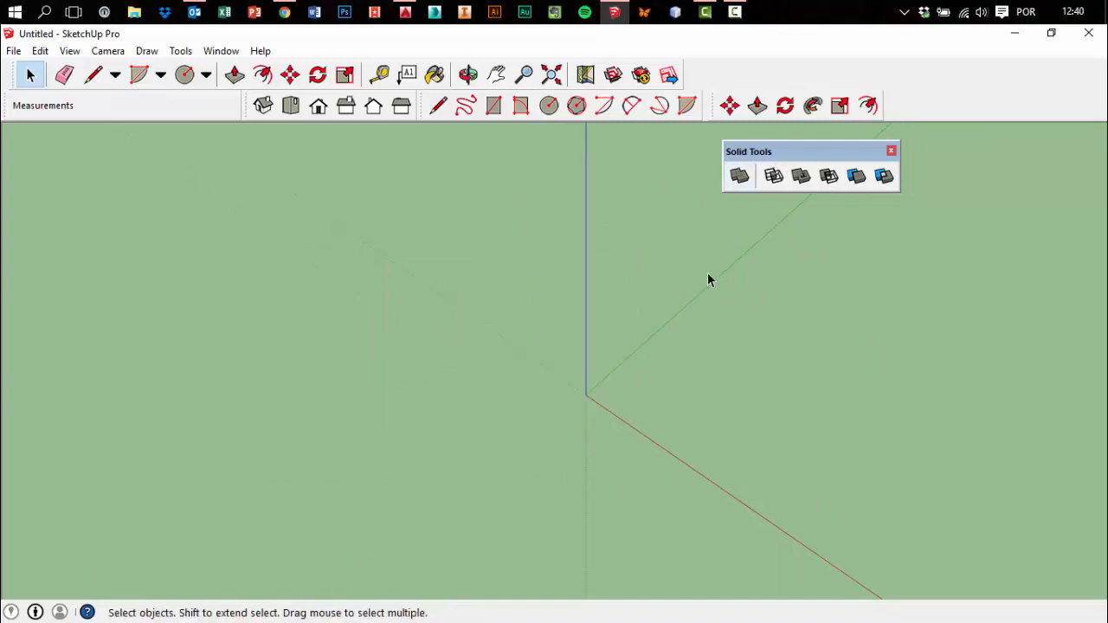
Dock the floating Solid Tools toolbar back among the other toolbars
{"action": "left_click_drag", "start_coordinate": [805, 154], "coordinate": [885, 175]}
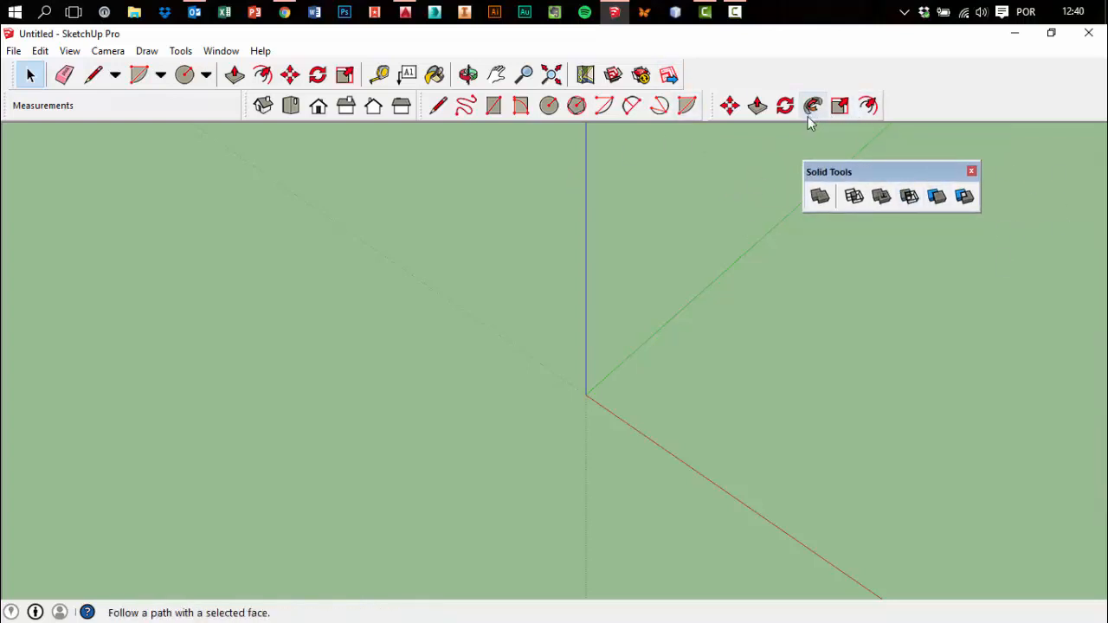
{"action": "left_click_drag", "start_coordinate": [854, 172], "coordinate": [969, 78]}
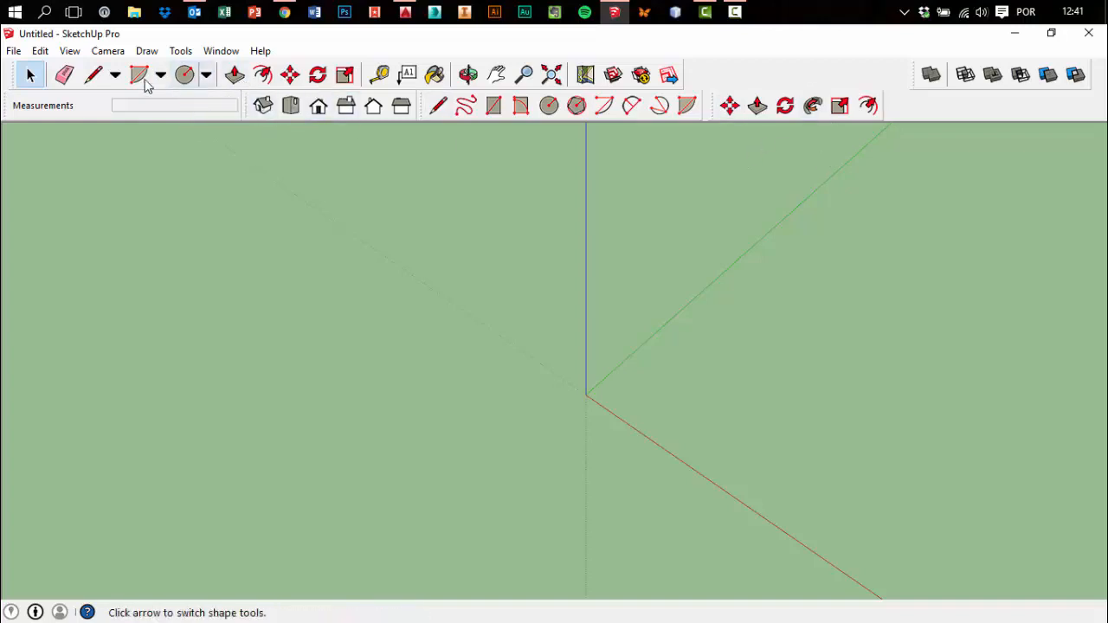
Draw a long zigzag path on the ground plane with the Freehand tool, crossing near the origin
{"action": "left_click", "coordinate": [114, 78]}
{"action": "left_click", "coordinate": [140, 117]}
{"action": "mouse_move", "coordinate": [307, 180]}
{"action": "left_mouse_down"}
{"action": "mouse_move", "coordinate": [463, 178]}
{"action": "mouse_move", "coordinate": [760, 449]}
{"action": "left_mouse_up"}
{"action": "key", "text": "space"}
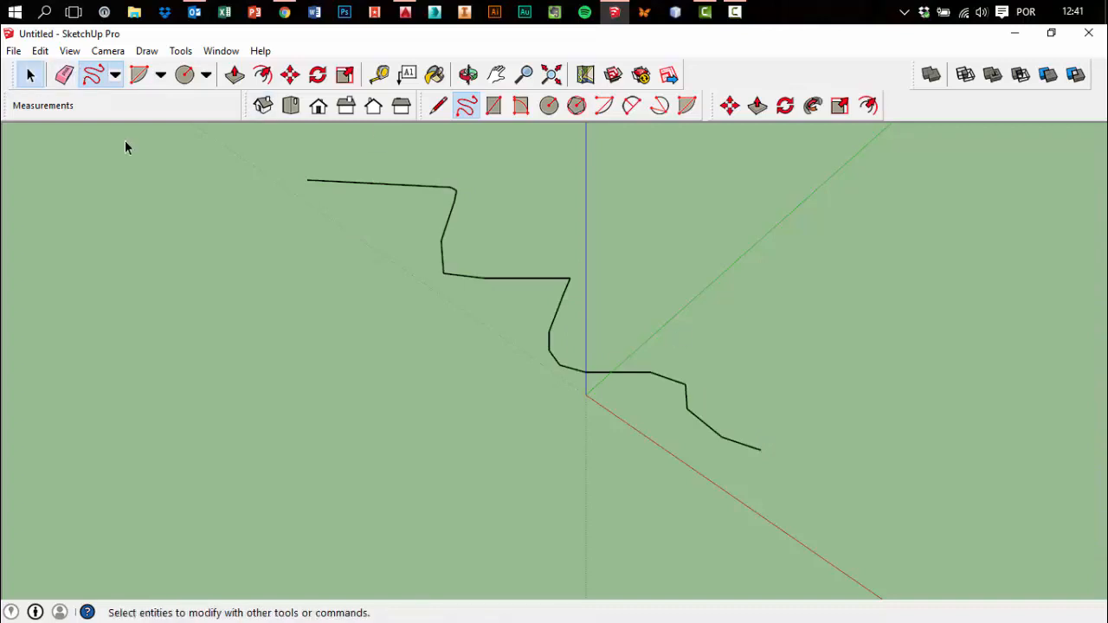
Draw a small vertical circle beside the origin from the Left standard view, as a profile for the freehand path
{"action": "middle_click_drag", "start_coordinate": [127, 146], "coordinate": [432, 170]}
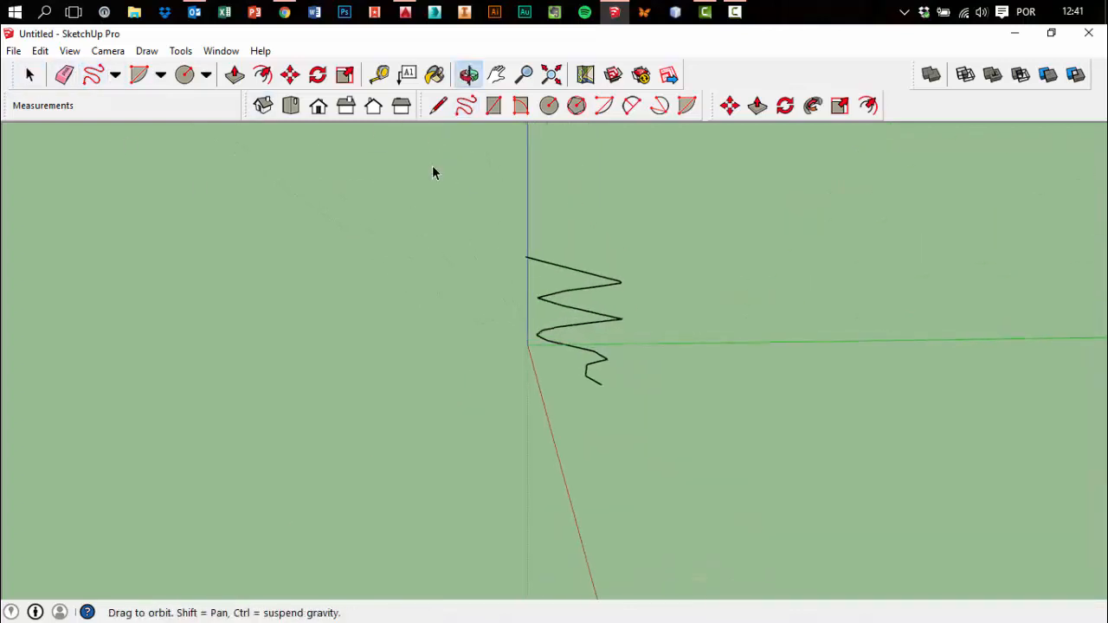
{"action": "left_click", "coordinate": [401, 105]}
{"action": "left_click", "coordinate": [184, 75]}
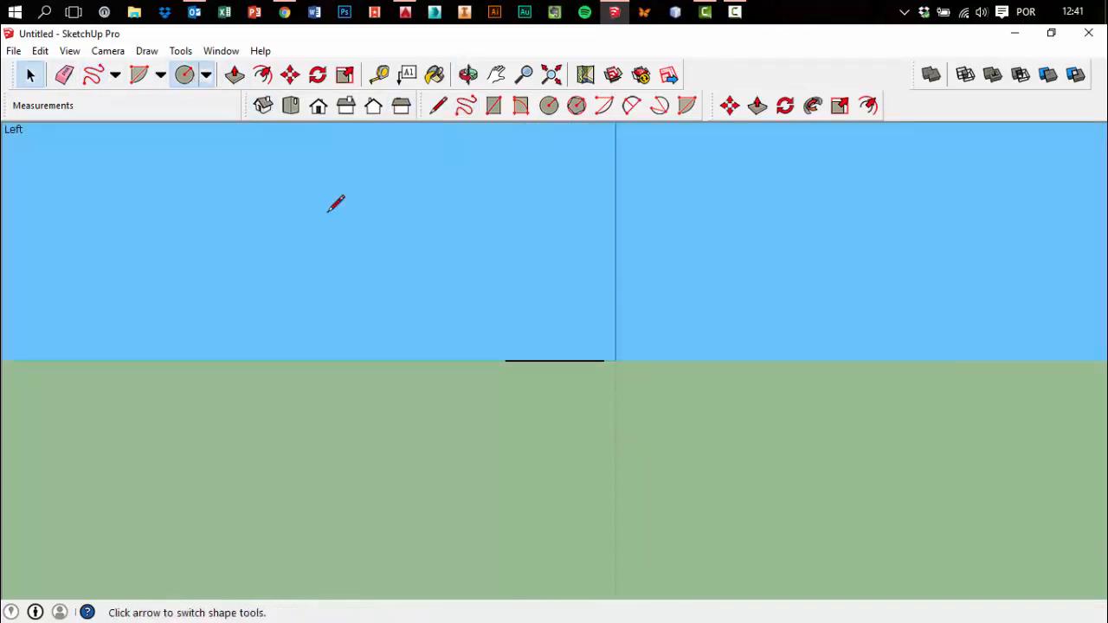
{"action": "left_click", "coordinate": [667, 343]}
{"action": "left_click", "coordinate": [690, 339]}
{"action": "key", "text": "space"}
{"action": "mouse_move", "coordinate": [375, 285]}
{"action": "middle_mouse_down"}
{"action": "mouse_move", "coordinate": [747, 418]}
{"action": "mouse_move", "coordinate": [558, 294]}
{"action": "middle_mouse_up"}
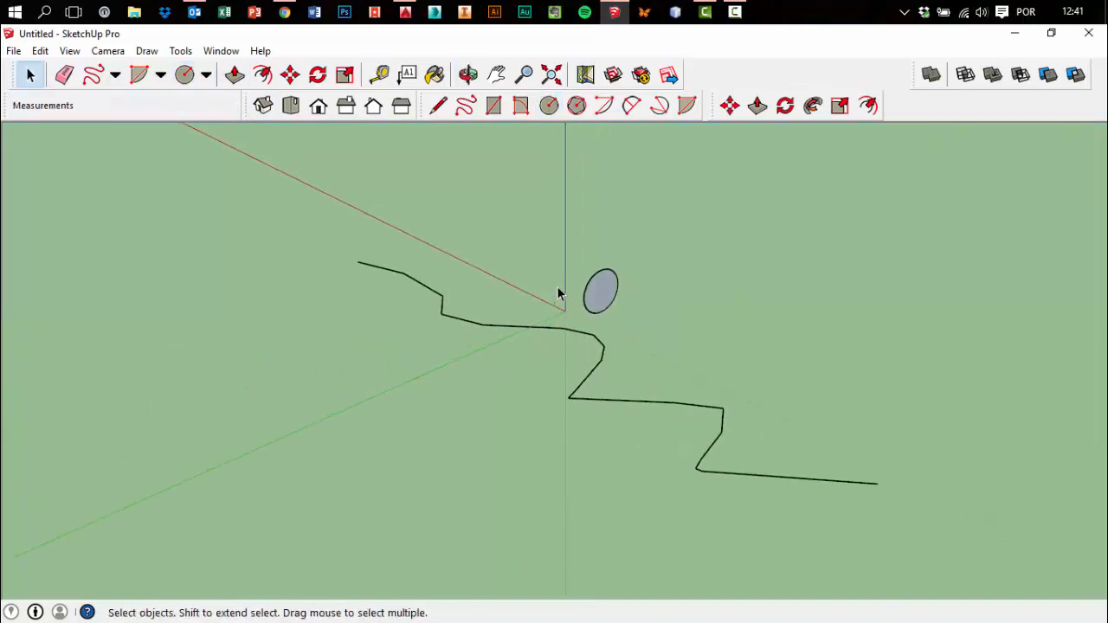
Move the circle by its center onto the far end of the long straight segment of the freehand path
{"action": "left_click", "coordinate": [290, 74]}
{"action": "left_click", "coordinate": [600, 292]}
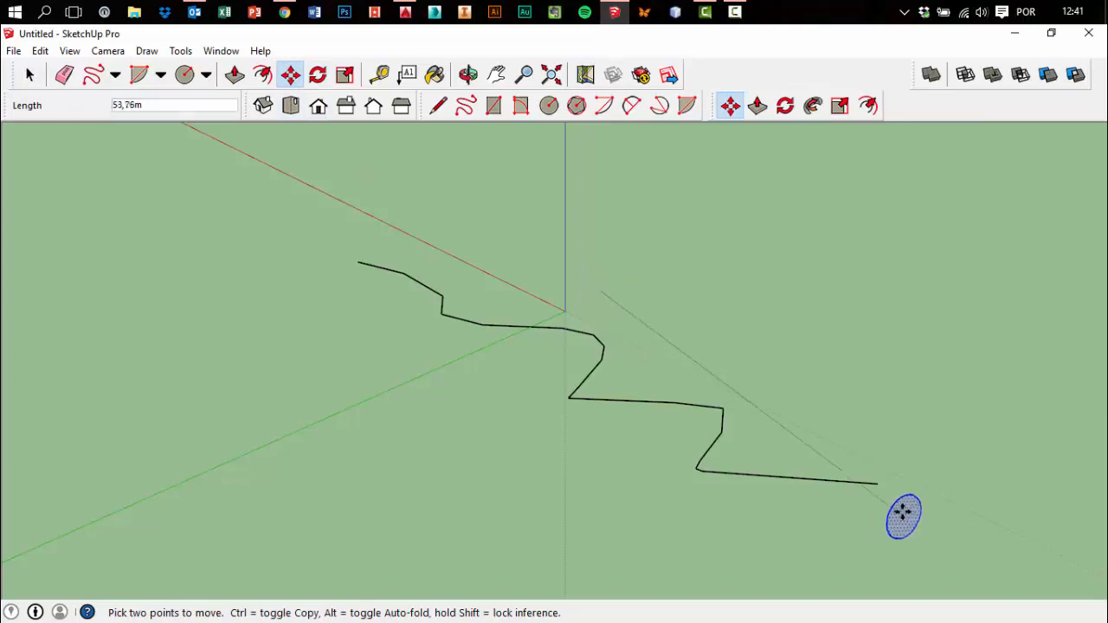
{"action": "left_click", "coordinate": [878, 485]}
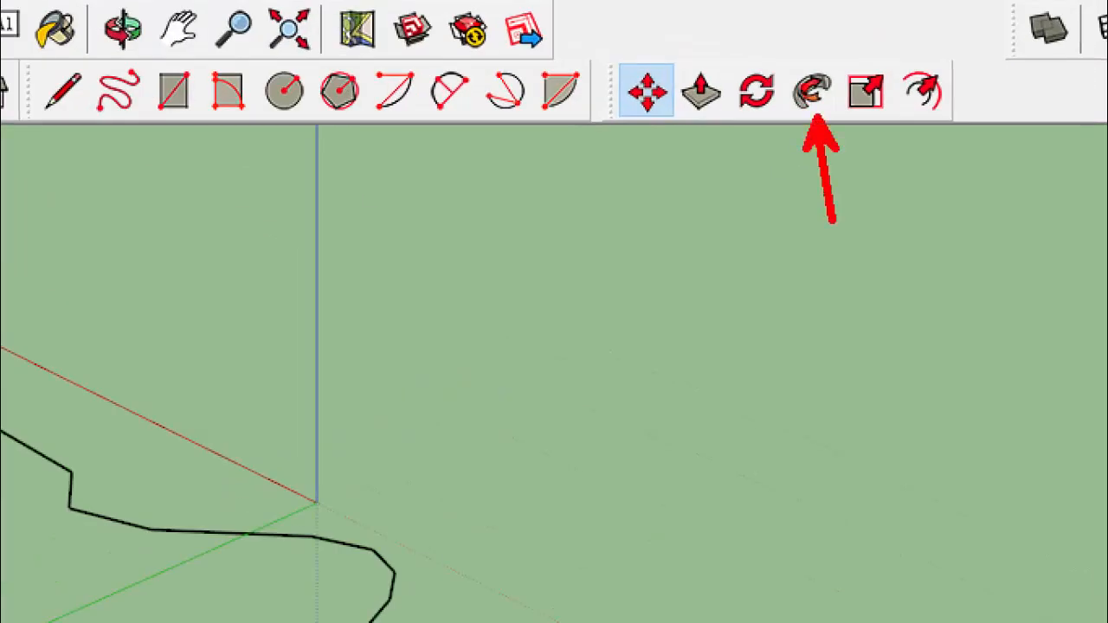
Extrude the circle along the entire freehand path with Follow Me to form a bent tube, and inspect it
{"action": "left_click", "coordinate": [811, 105]}
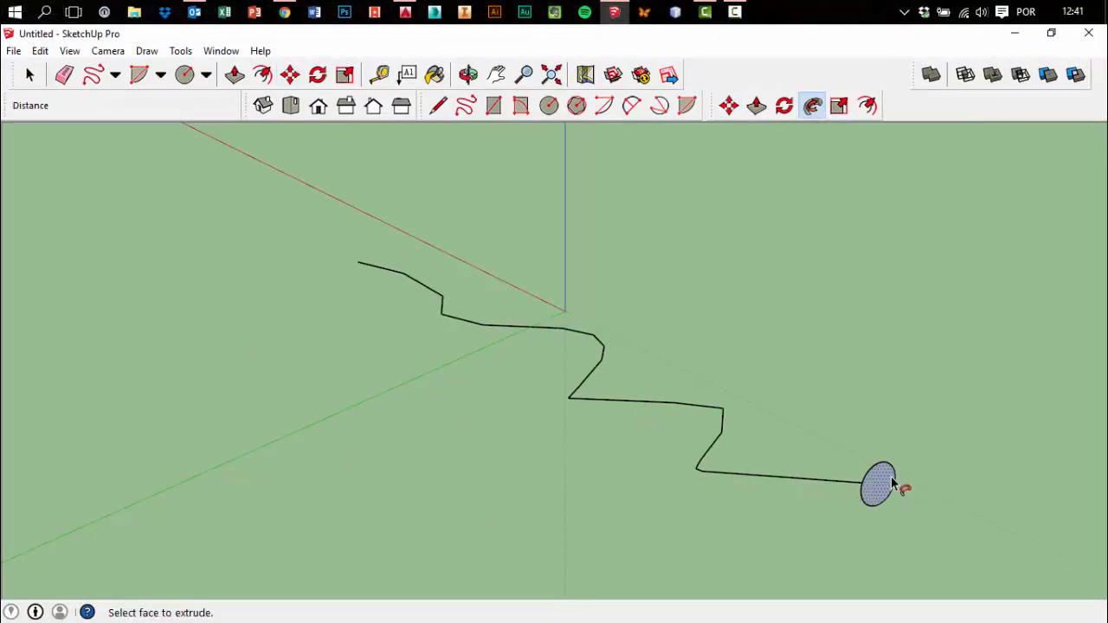
{"action": "mouse_move", "coordinate": [891, 483]}
{"action": "left_mouse_down"}
{"action": "mouse_move", "coordinate": [788, 492]}
{"action": "mouse_move", "coordinate": [684, 470]}
{"action": "mouse_move", "coordinate": [675, 408]}
{"action": "mouse_move", "coordinate": [580, 405]}
{"action": "mouse_move", "coordinate": [596, 358]}
{"action": "mouse_move", "coordinate": [577, 339]}
{"action": "mouse_move", "coordinate": [494, 339]}
{"action": "mouse_move", "coordinate": [371, 267]}
{"action": "mouse_move", "coordinate": [377, 281]}
{"action": "left_mouse_up"}
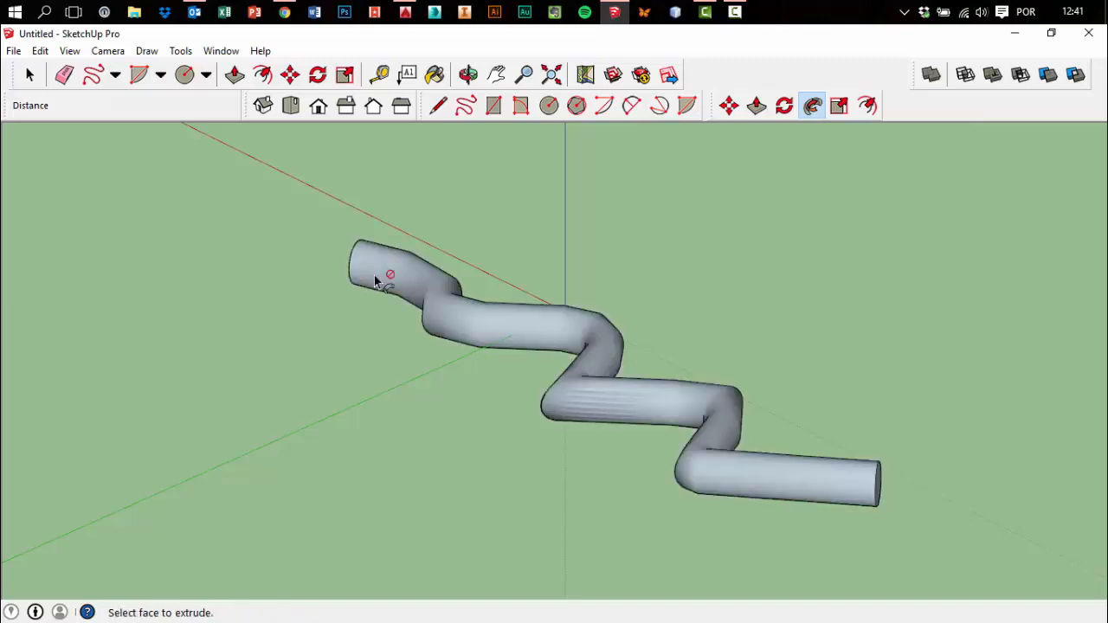
{"action": "key", "text": "o"}
{"action": "left_click_drag", "start_coordinate": [995, 443], "coordinate": [284, 527]}
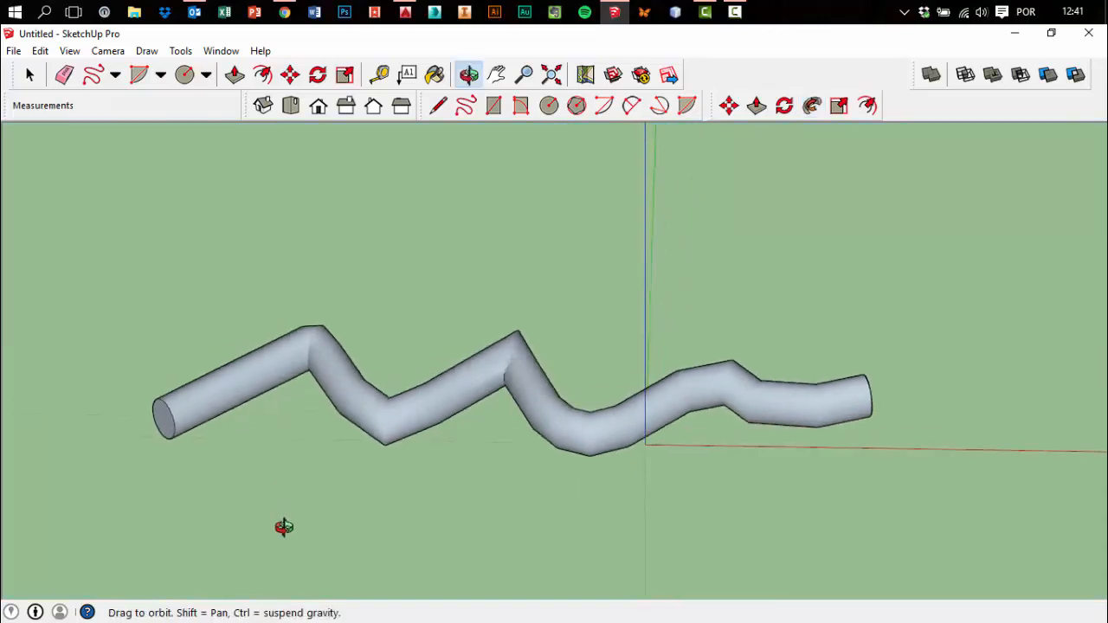
{"action": "middle_click_drag", "start_coordinate": [284, 527], "coordinate": [314, 493]}
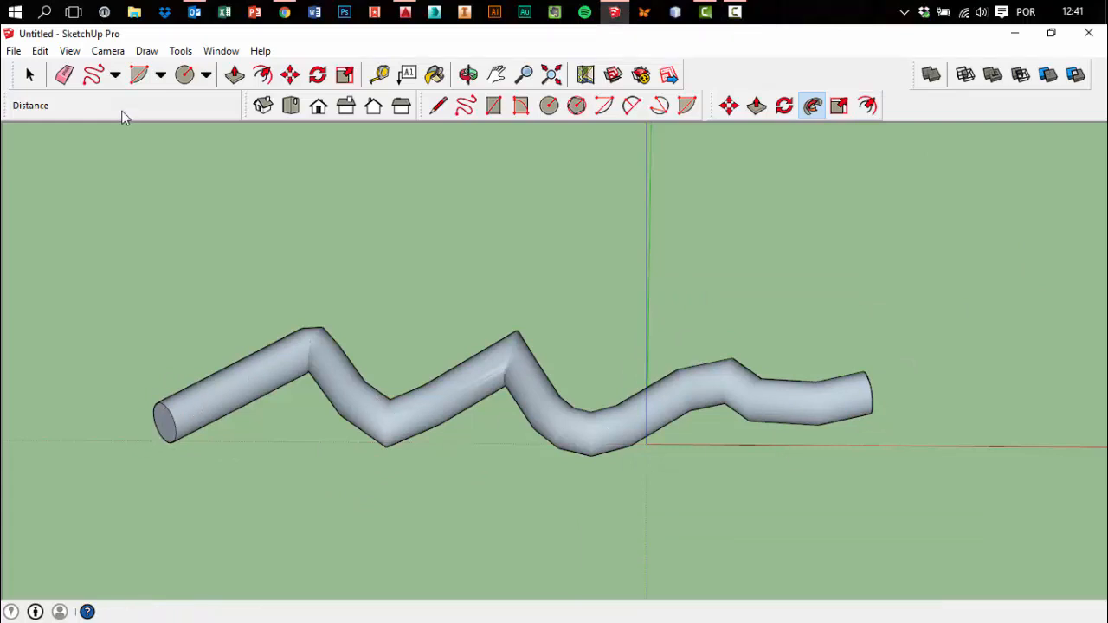
{"action": "left_click", "coordinate": [35, 79]}
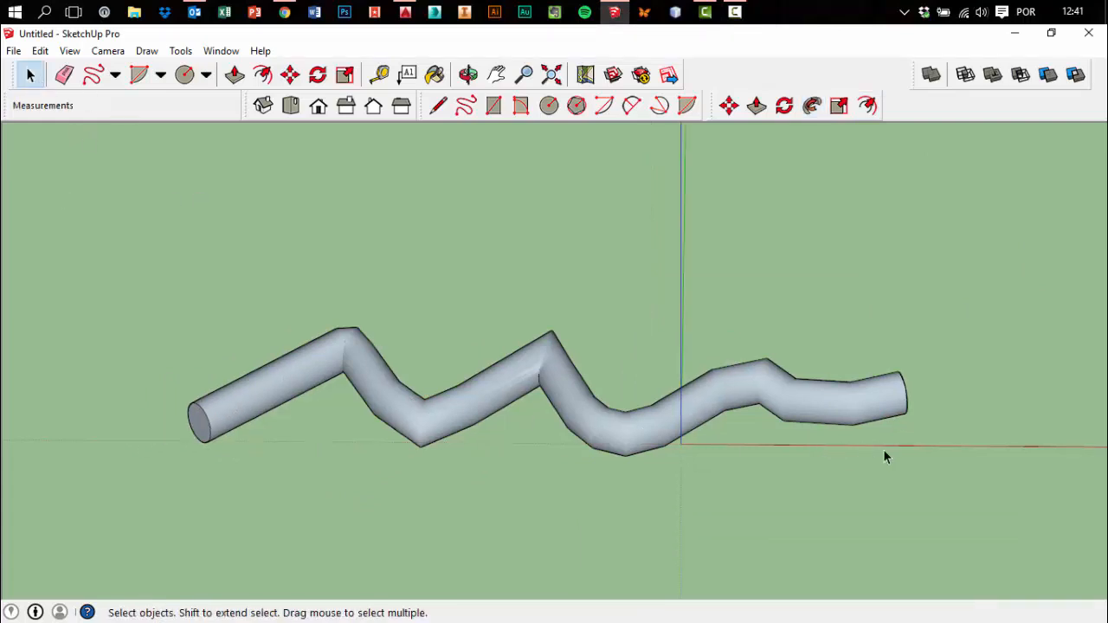
Delete the bent tube and draw an upright rectangle about 10.44 by 15.58 m from the Front standard view
{"action": "left_click_drag", "start_coordinate": [926, 481], "coordinate": [155, 182]}
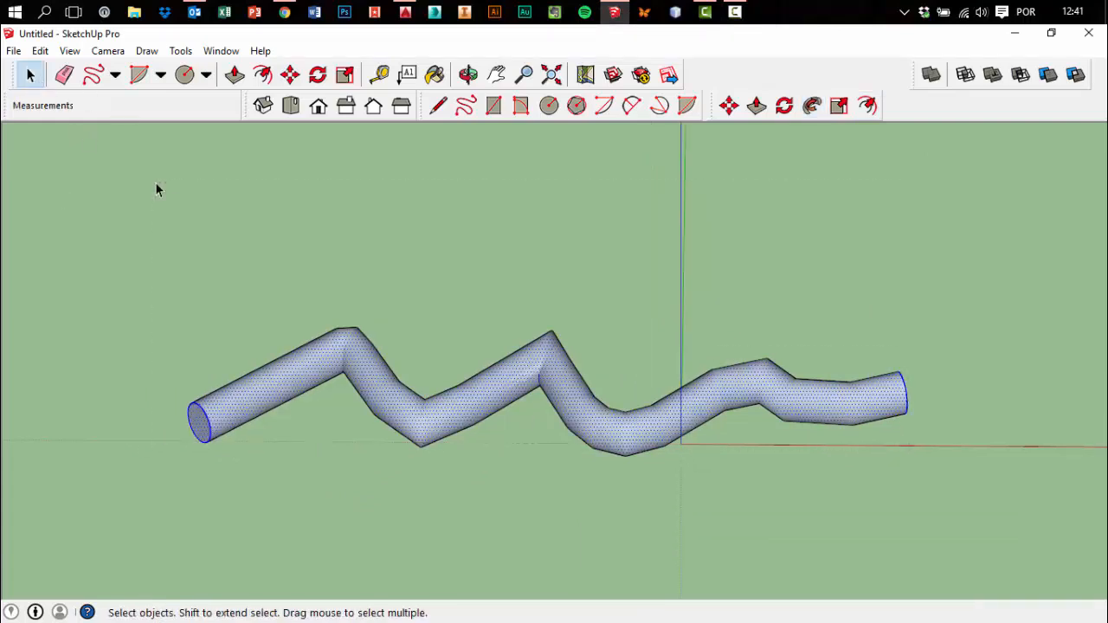
{"action": "key", "text": "Delete"}
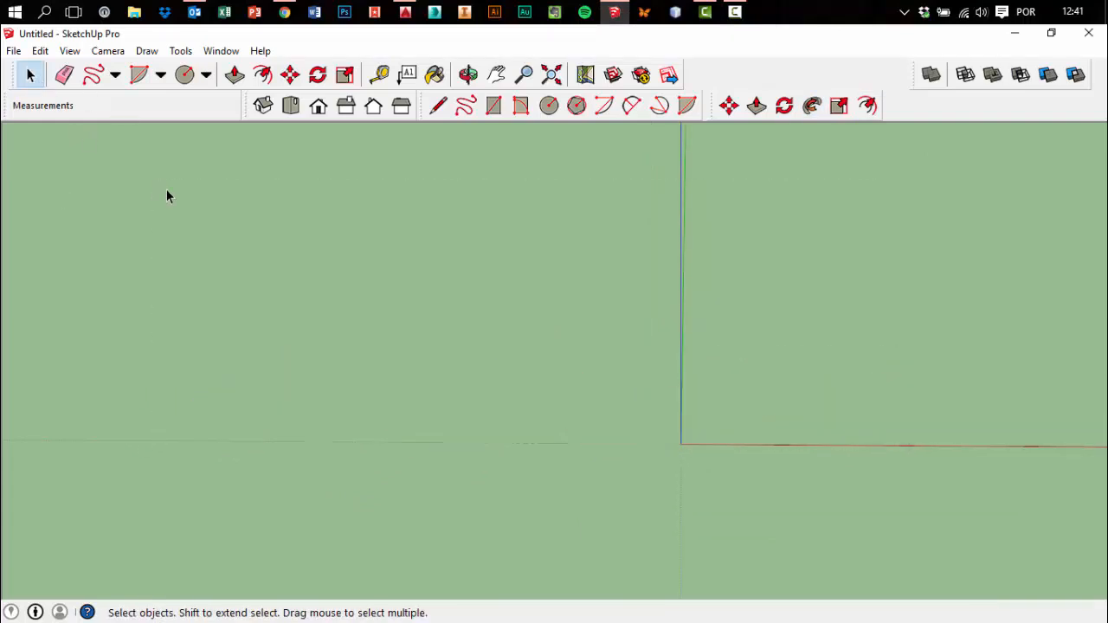
{"action": "left_click", "coordinate": [494, 106]}
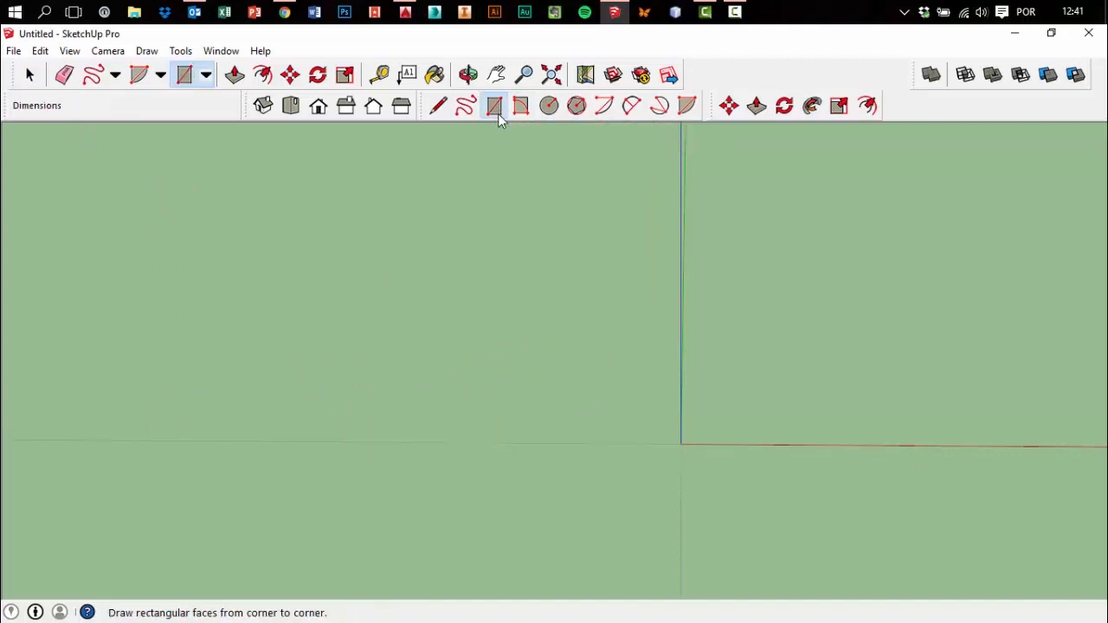
{"action": "left_click", "coordinate": [318, 105]}
{"action": "left_click", "coordinate": [612, 160]}
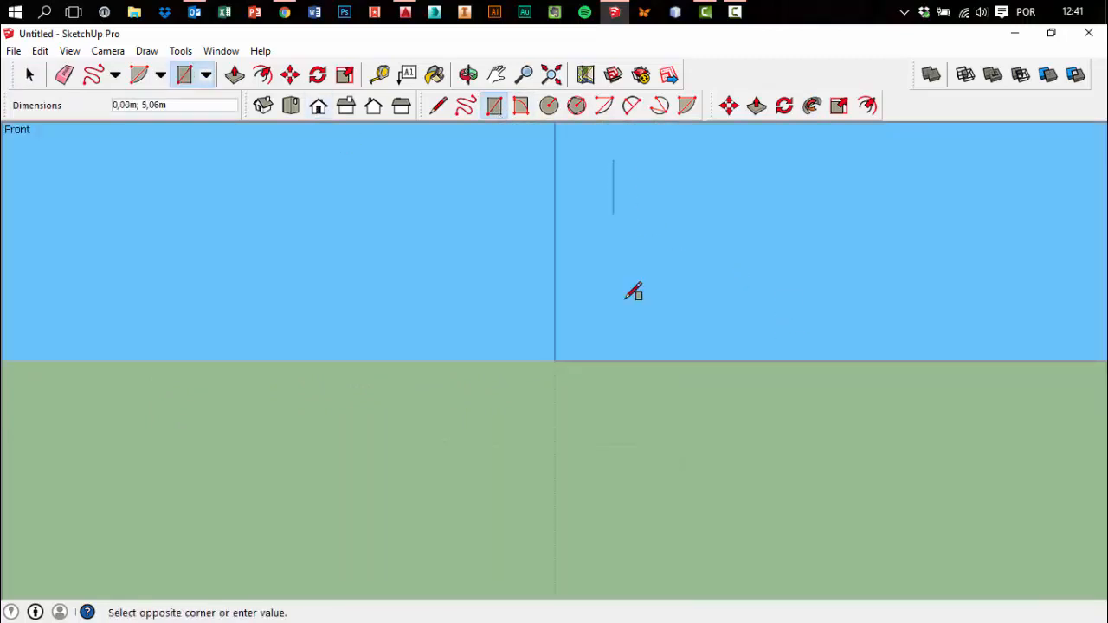
{"action": "left_click", "coordinate": [723, 324]}
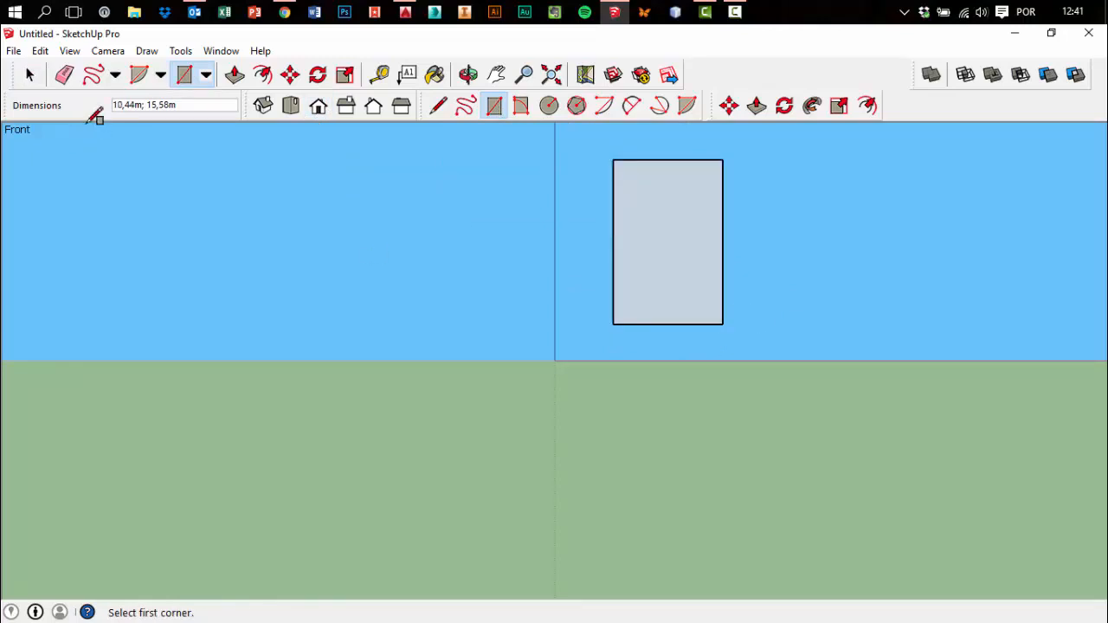
Delete the rectangle's face and its vertical edge nearest the blue axis, leaving an open three-segment path
{"action": "key", "text": "space"}
{"action": "middle_click_drag", "start_coordinate": [478, 268], "coordinate": [477, 421]}
{"action": "left_click_drag", "start_coordinate": [666, 315], "coordinate": [526, 265]}
{"action": "key", "text": "Delete"}
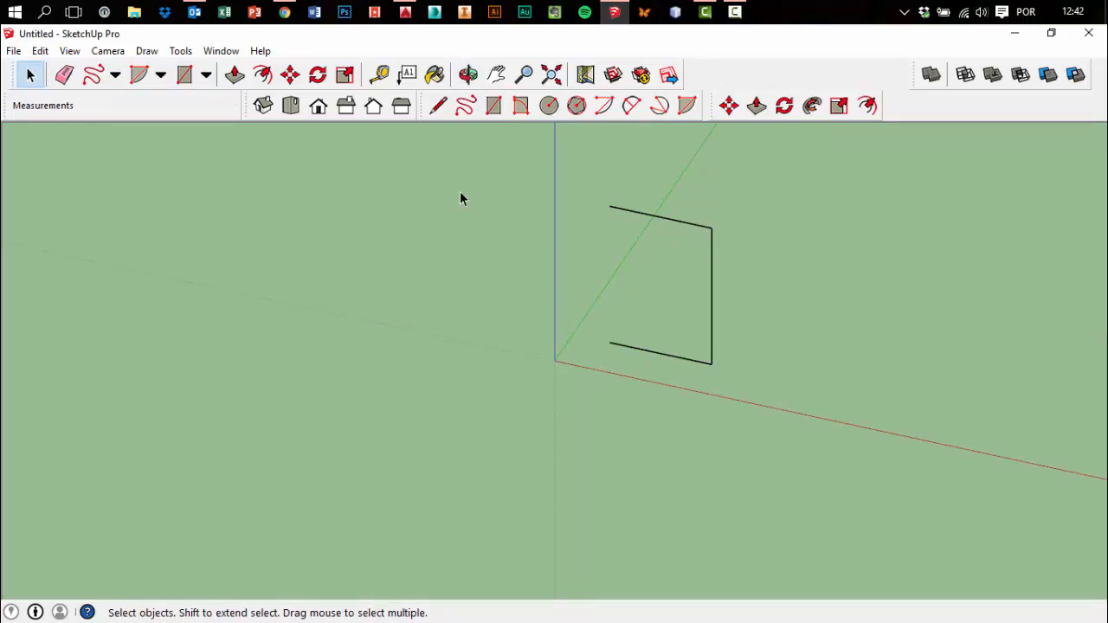
Try drawing a small circle directly on the path's upper corner from the Right standard view, and undo it
{"action": "left_click", "coordinate": [346, 106]}
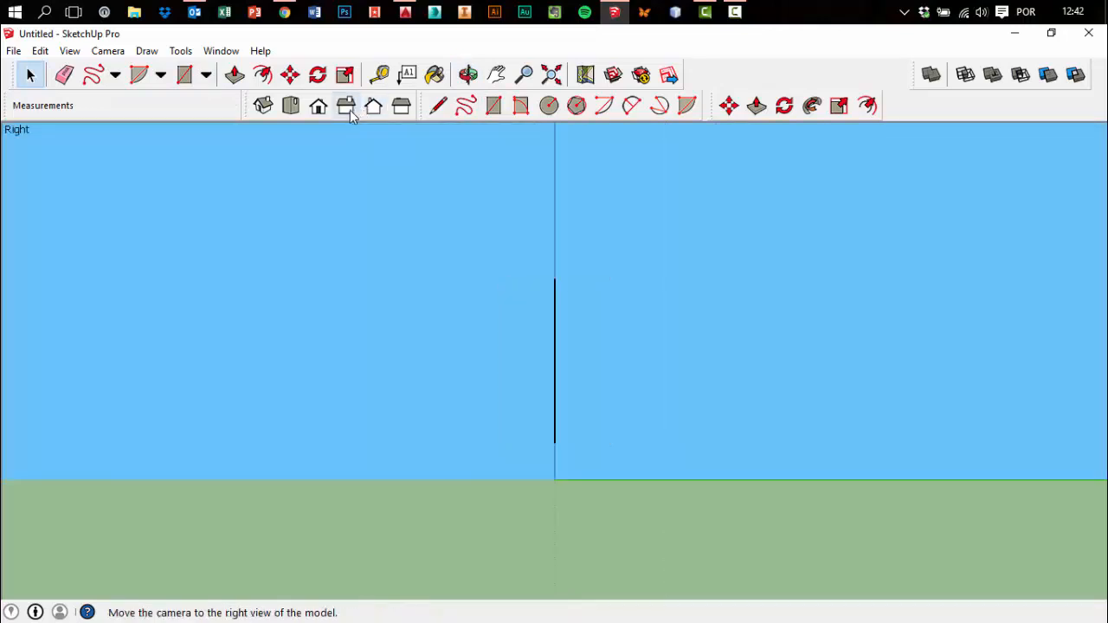
{"action": "left_click", "coordinate": [549, 105]}
{"action": "left_click", "coordinate": [555, 279]}
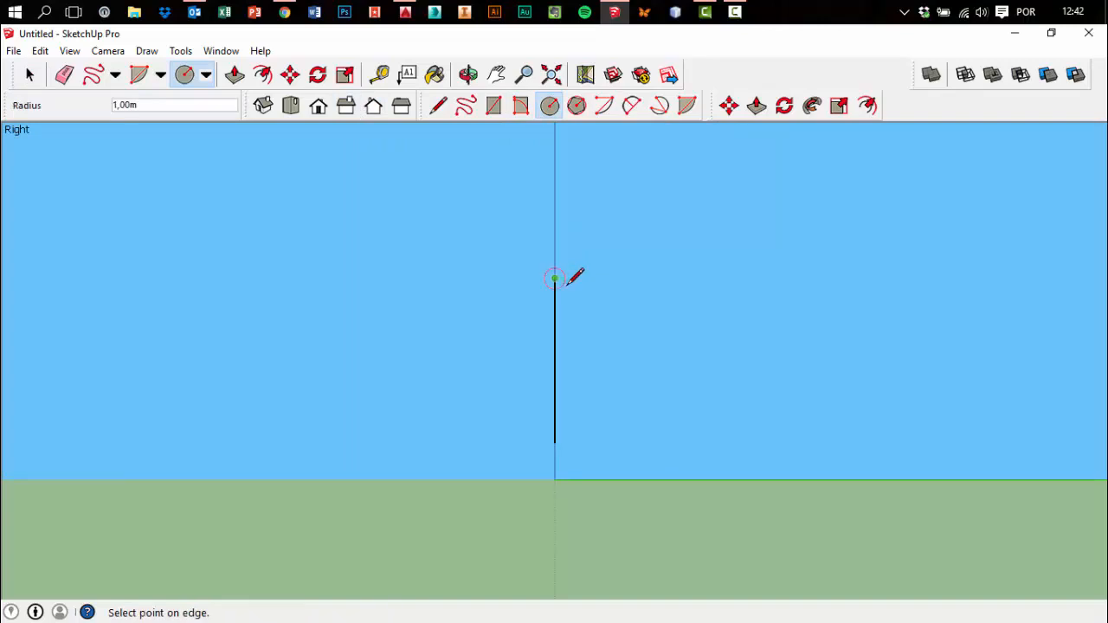
{"action": "left_click", "coordinate": [572, 279]}
{"action": "middle_click_drag", "start_coordinate": [574, 281], "coordinate": [183, 358]}
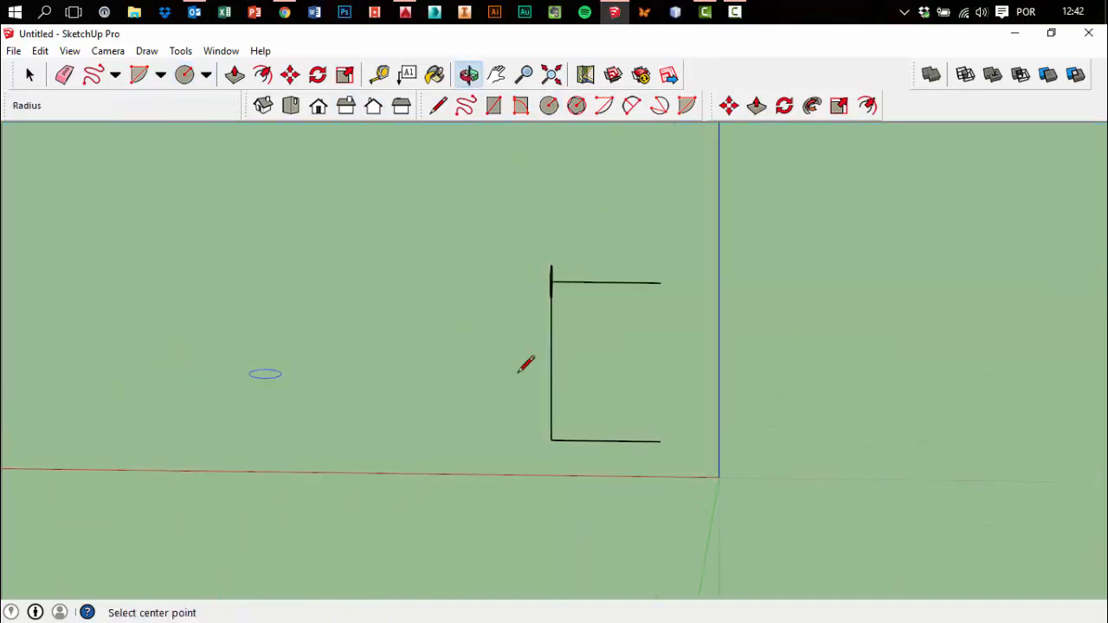
{"action": "key", "text": "ctrl+z"}
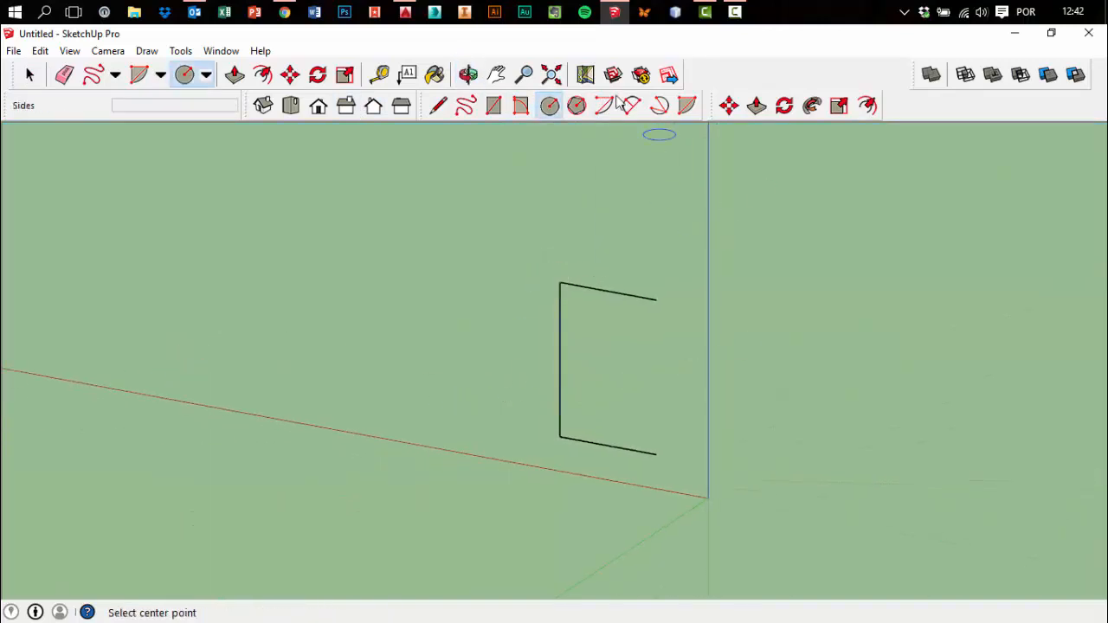
Draw a small vertical circle away from the three-segment path in the Right standard view
{"action": "left_click", "coordinate": [319, 106]}
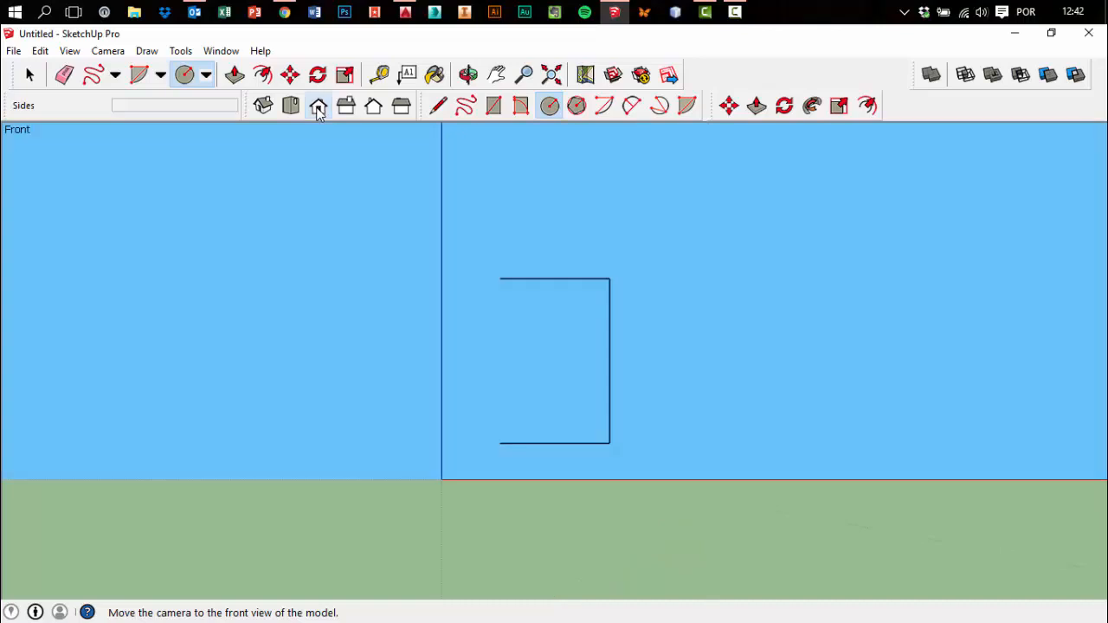
{"action": "left_click", "coordinate": [373, 106]}
{"action": "left_click", "coordinate": [345, 105]}
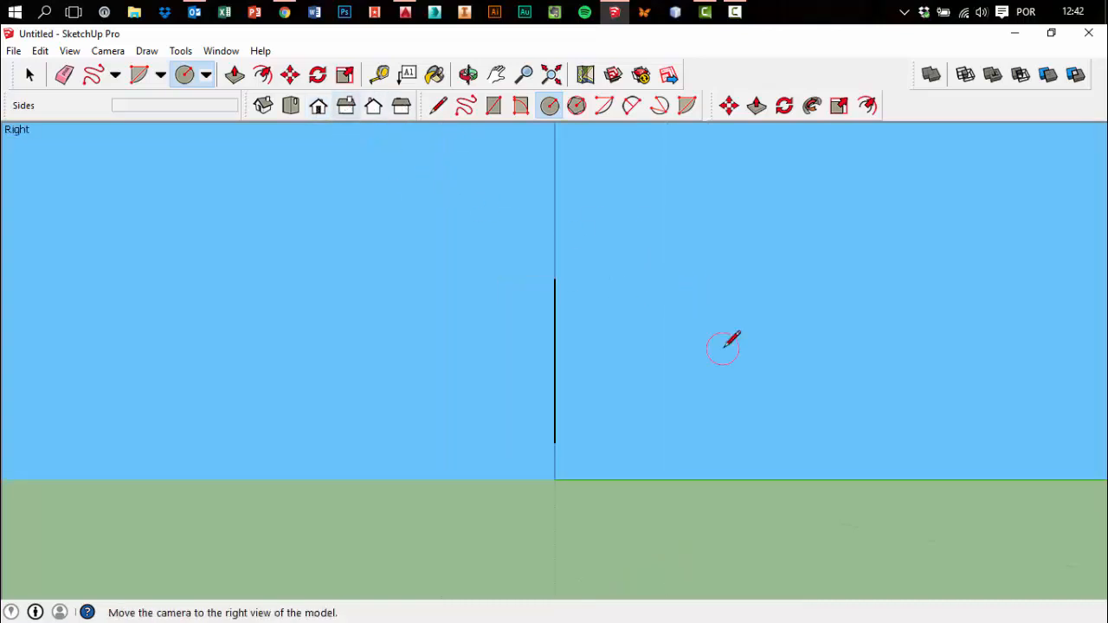
{"action": "left_click", "coordinate": [662, 303]}
{"action": "left_click", "coordinate": [672, 299]}
{"action": "key", "text": "space"}
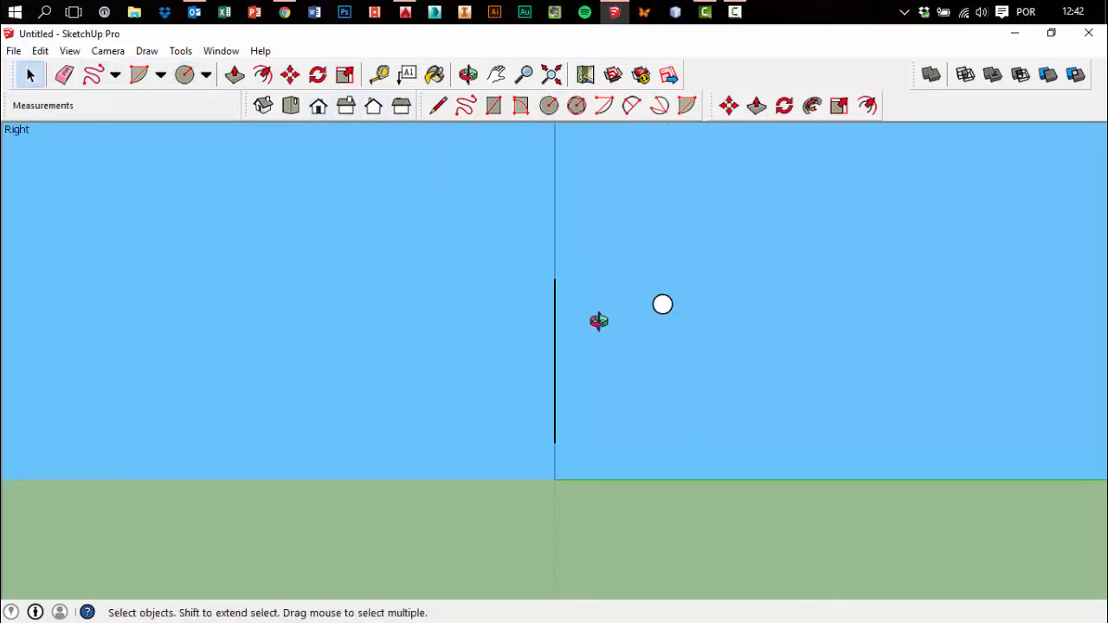
Move the circle by its center onto the free end of the path's upper horizontal segment
{"action": "middle_click_drag", "start_coordinate": [597, 321], "coordinate": [791, 452]}
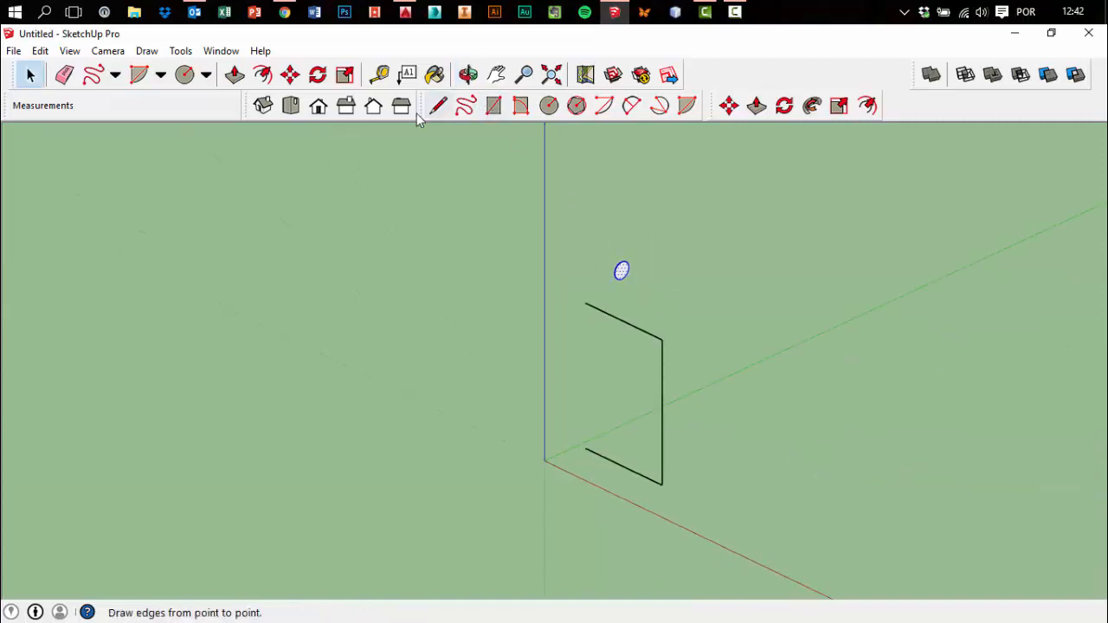
{"action": "left_click", "coordinate": [290, 76]}
{"action": "scroll", "coordinate": [649, 317], "scroll_direction": "up", "scroll_amount": 2}
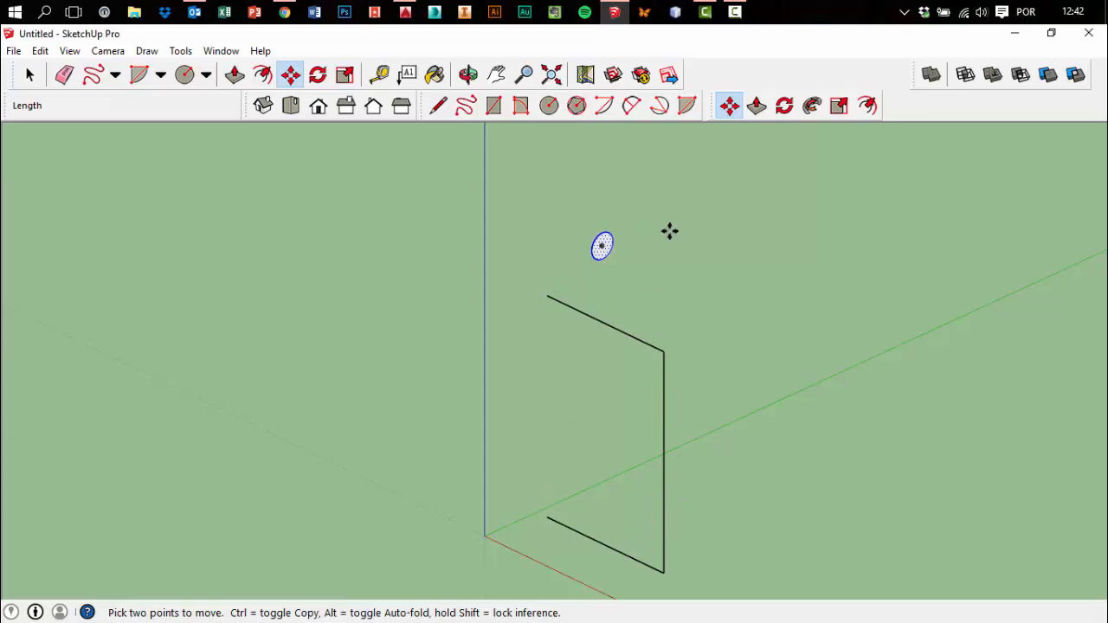
{"action": "left_click", "coordinate": [603, 246]}
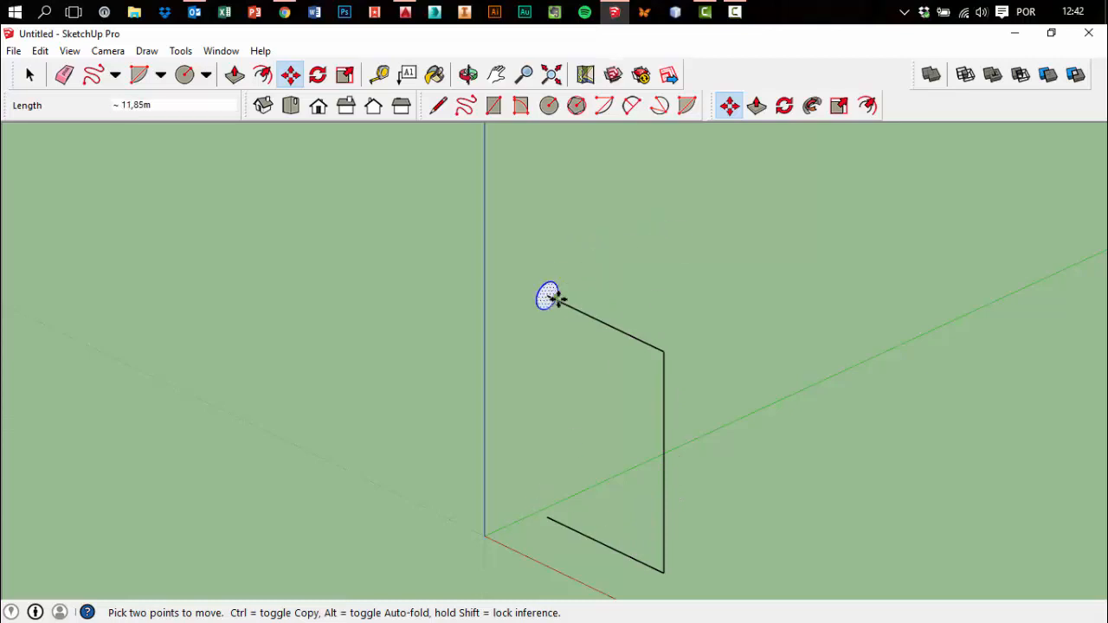
{"action": "left_click", "coordinate": [30, 74]}
{"action": "left_click", "coordinate": [753, 245]}
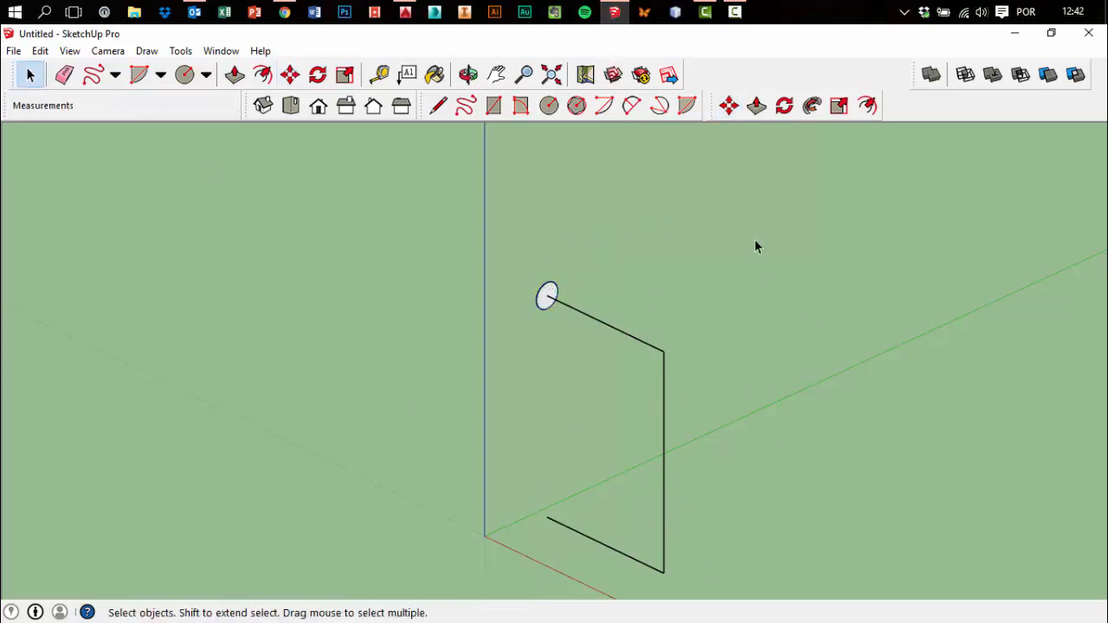
Extrude the circle along the whole three-segment path with Follow Me to form a C-shaped tube
{"action": "left_click", "coordinate": [812, 105]}
{"action": "scroll", "coordinate": [558, 344], "scroll_direction": "up", "scroll_amount": 2}
{"action": "left_click_drag", "start_coordinate": [539, 266], "coordinate": [548, 527]}
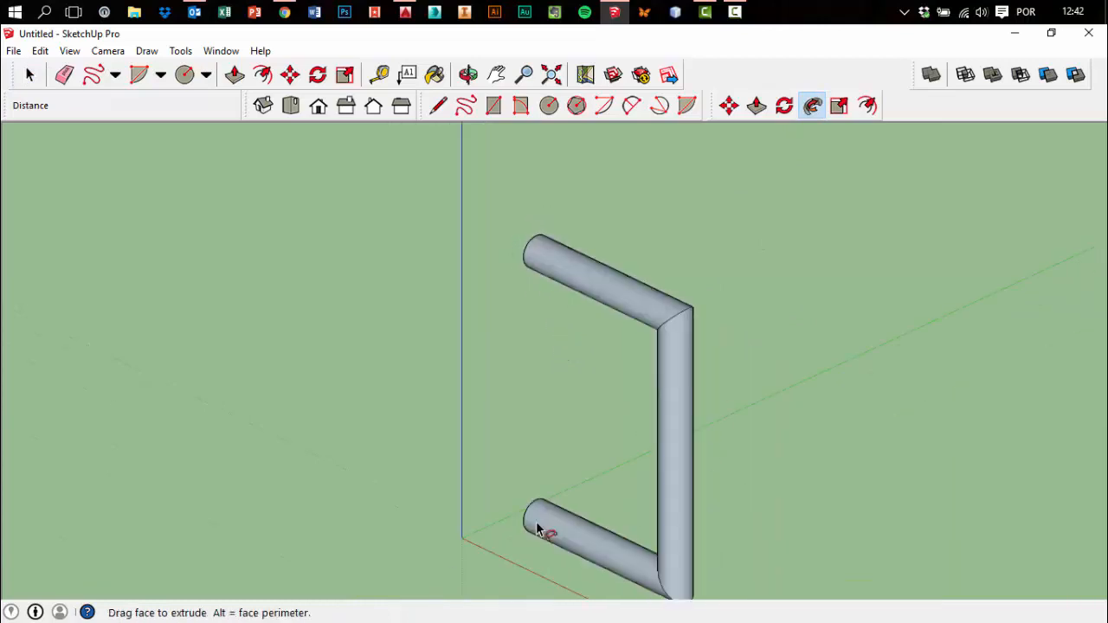
{"action": "middle_click_drag", "start_coordinate": [549, 527], "coordinate": [760, 534]}
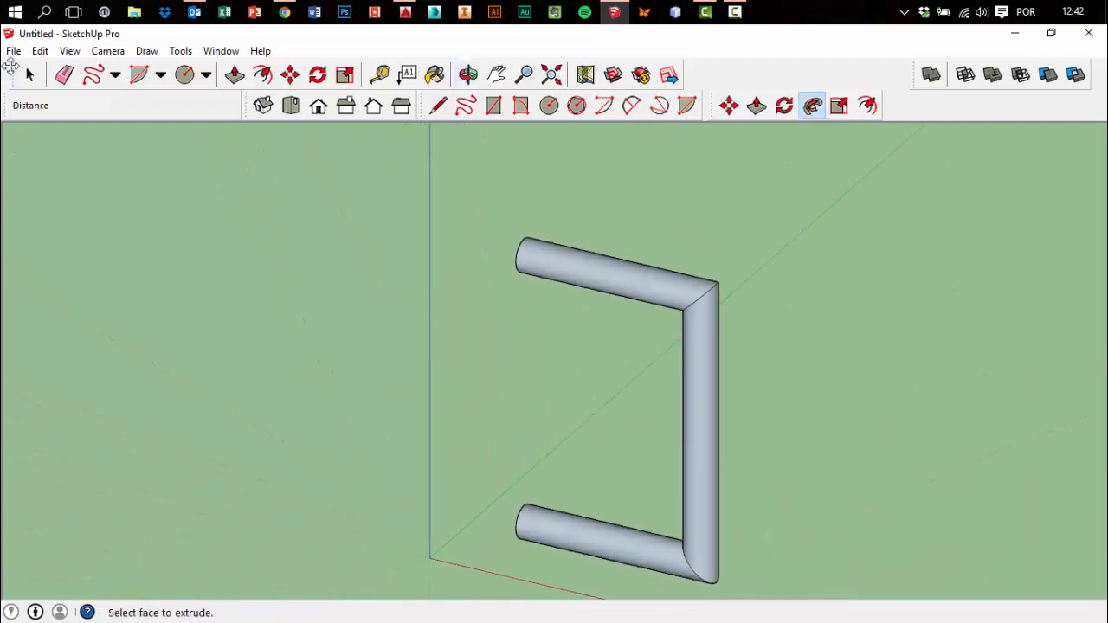
Hide the three cylindrical faces of the tube and erase the leftover path lines inside it
{"action": "left_click", "coordinate": [30, 74]}
{"action": "mouse_move", "coordinate": [406, 287]}
{"action": "middle_mouse_down"}
{"action": "mouse_move", "coordinate": [5, 271]}
{"action": "mouse_move", "coordinate": [796, 425]}
{"action": "mouse_move", "coordinate": [819, 392]}
{"action": "mouse_move", "coordinate": [903, 333]}
{"action": "mouse_move", "coordinate": [825, 453]}
{"action": "mouse_move", "coordinate": [545, 341]}
{"action": "mouse_move", "coordinate": [594, 326]}
{"action": "mouse_move", "coordinate": [566, 334]}
{"action": "mouse_move", "coordinate": [585, 274]}
{"action": "middle_mouse_up"}
{"action": "right_click", "coordinate": [584, 274]}
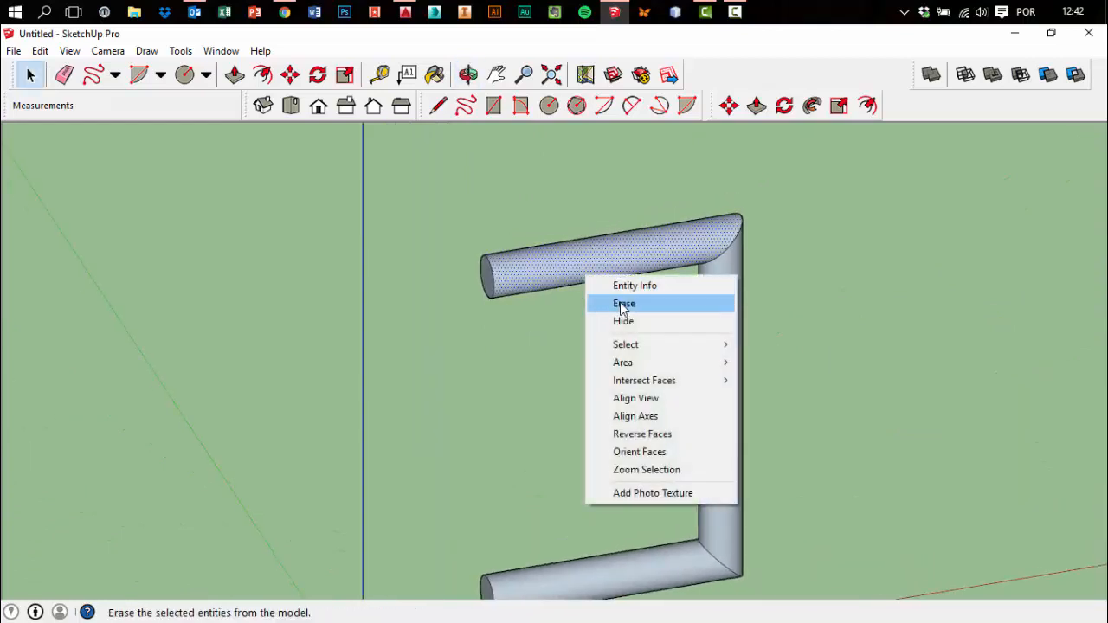
{"action": "left_click", "coordinate": [657, 326]}
{"action": "right_click", "coordinate": [724, 326]}
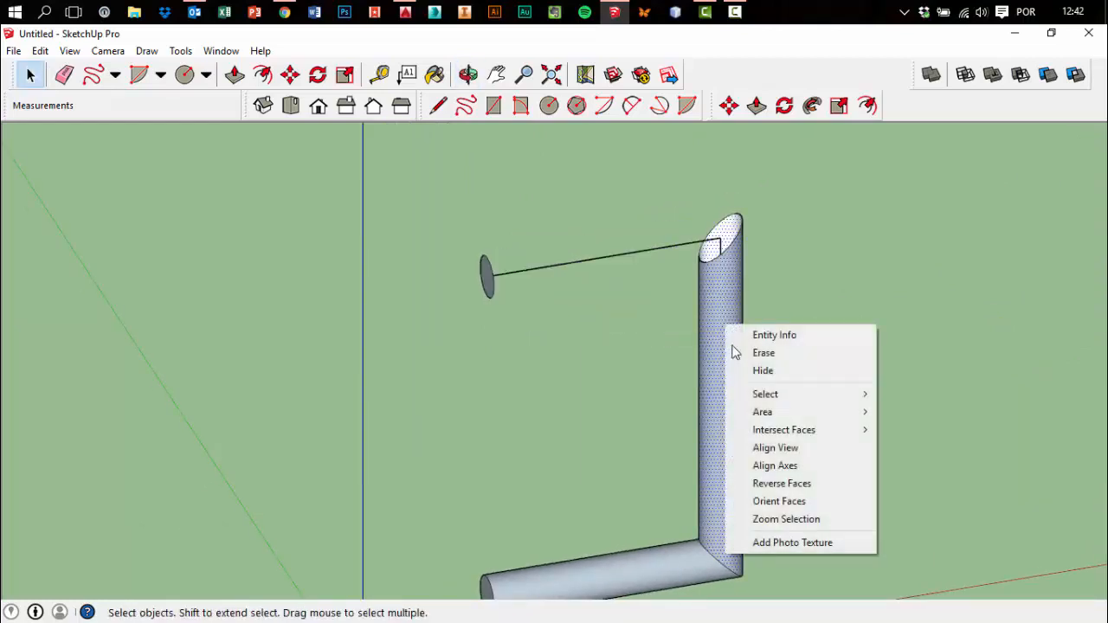
{"action": "left_click", "coordinate": [765, 370]}
{"action": "right_click", "coordinate": [658, 576]}
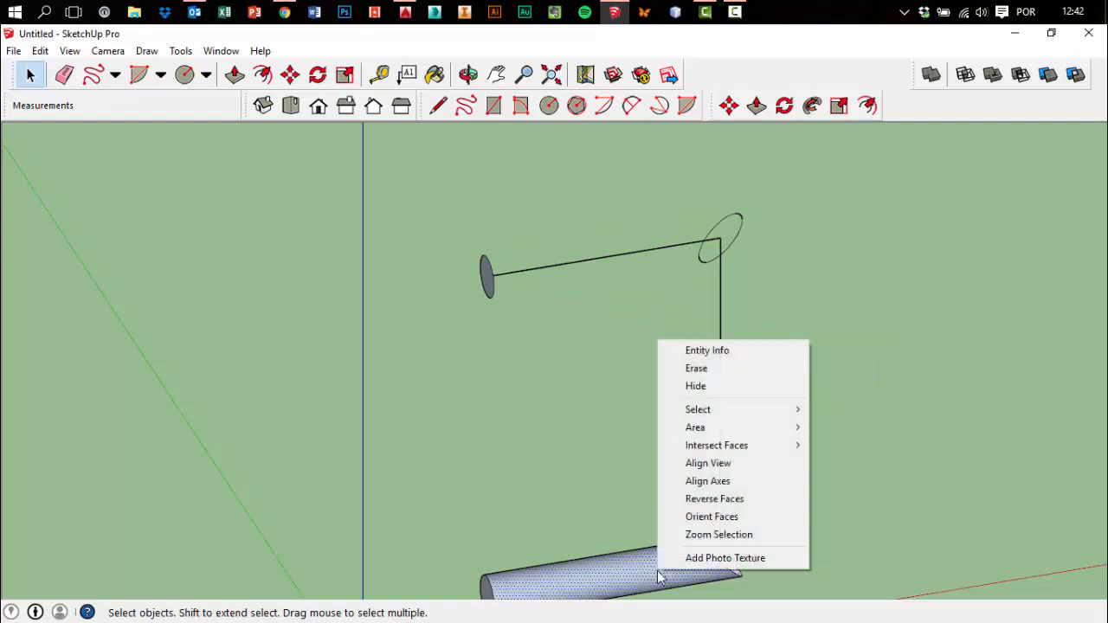
{"action": "left_click", "coordinate": [697, 387]}
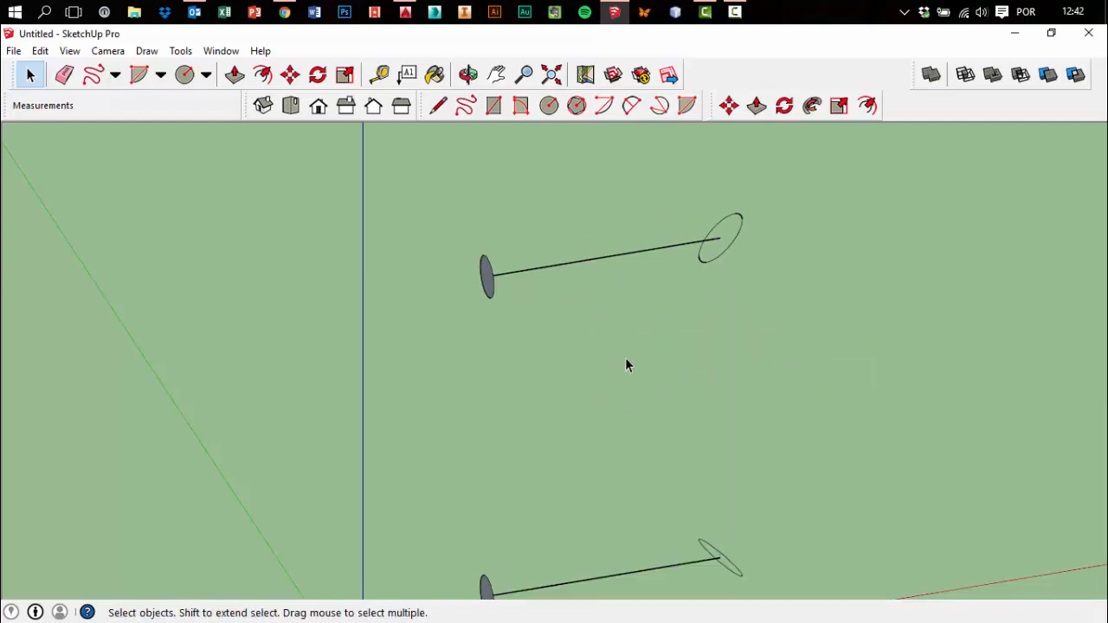
{"action": "scroll", "coordinate": [641, 312], "scroll_direction": "down", "scroll_amount": 1}
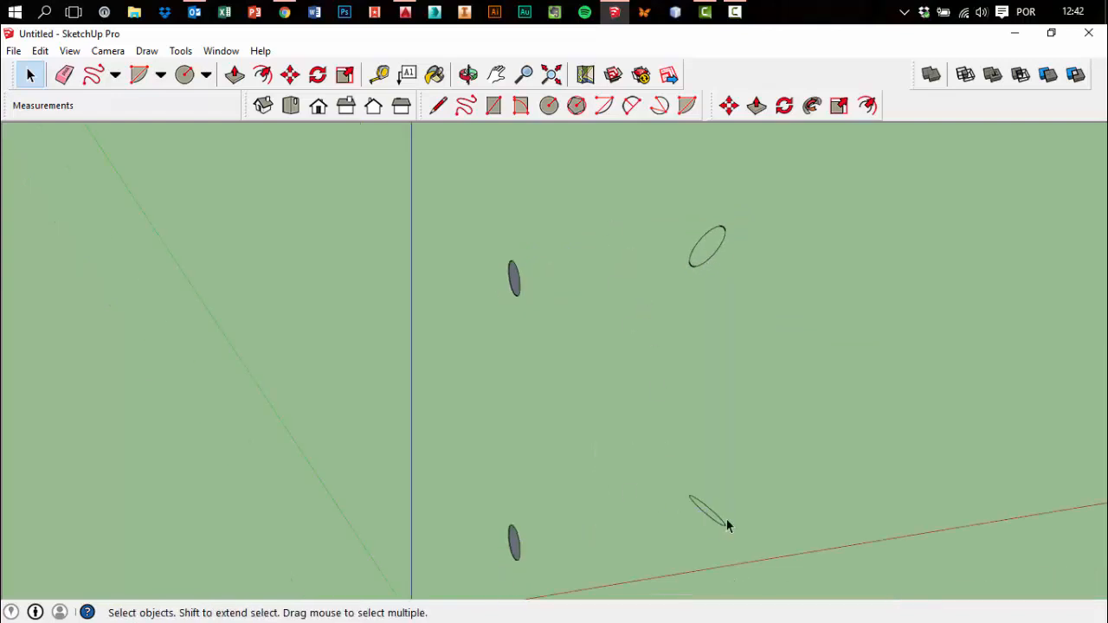
{"action": "middle_click_drag", "start_coordinate": [666, 360], "coordinate": [639, 357]}
Unhide all hidden geometry to restore the tube's faces, and view the whole tube
{"action": "left_click", "coordinate": [13, 52]}
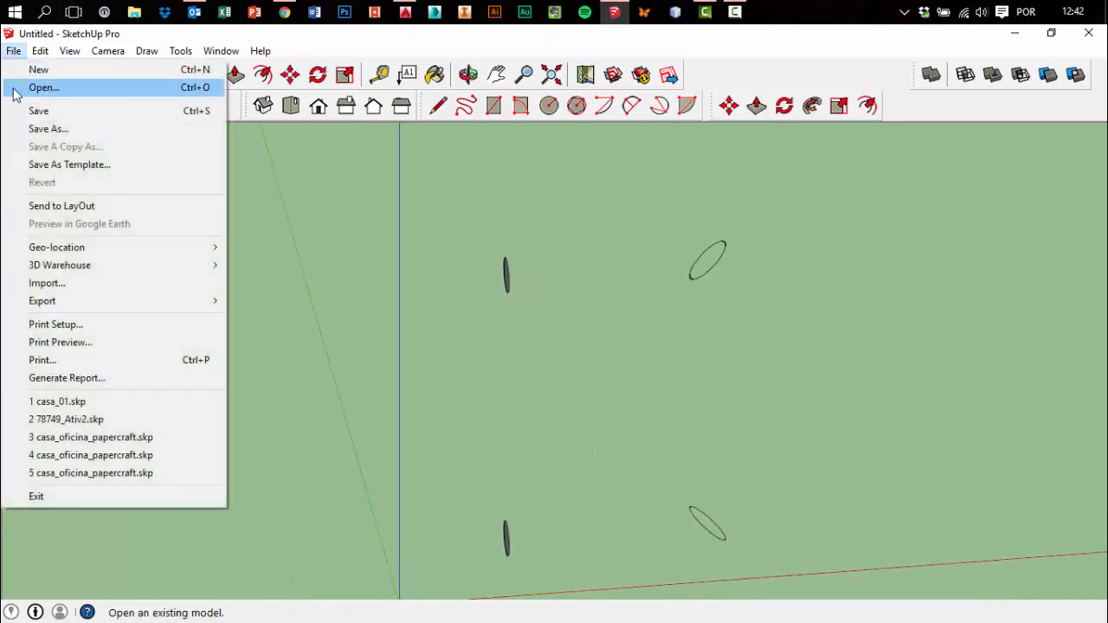
{"action": "mouse_move", "coordinate": [41, 50]}
{"action": "mouse_move", "coordinate": [104, 285]}
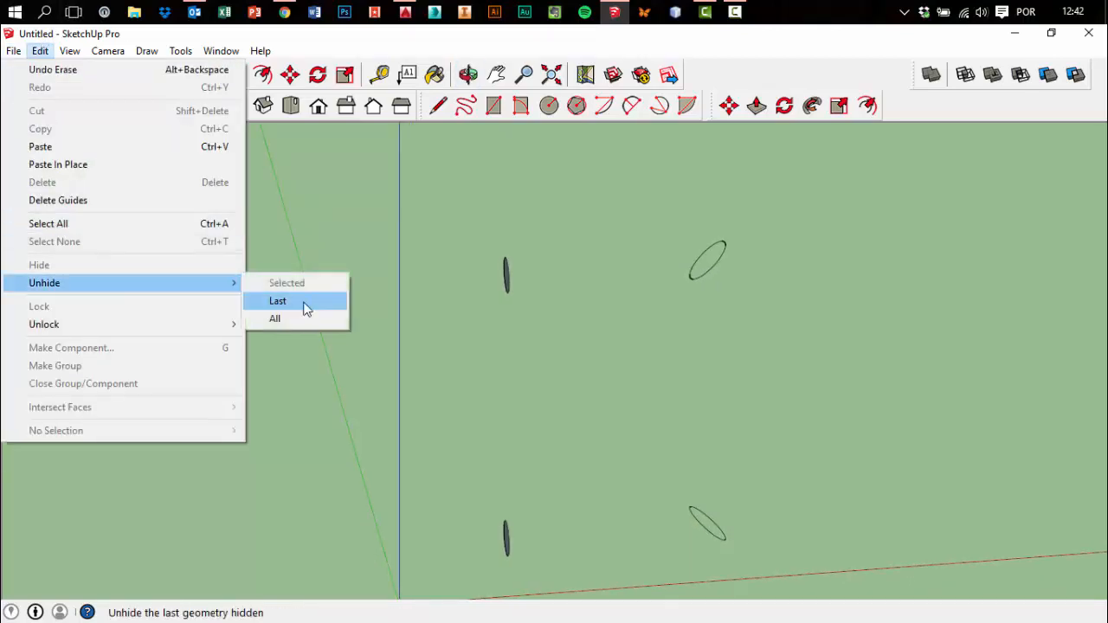
{"action": "left_click", "coordinate": [277, 318]}
{"action": "middle_click_drag", "start_coordinate": [655, 349], "coordinate": [536, 303]}
{"action": "scroll", "coordinate": [234, 205], "scroll_direction": "down", "scroll_amount": 3}
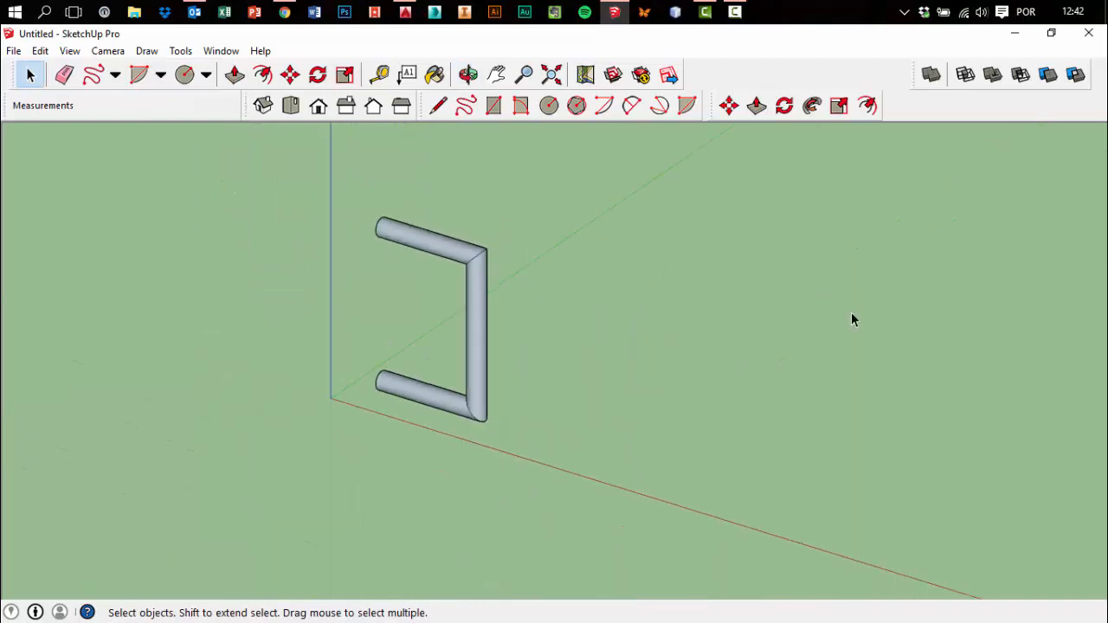
Draw a winding freehand path on the ground in the empty area beside the C-shaped tube
{"action": "scroll", "coordinate": [852, 311], "scroll_direction": "up", "scroll_amount": 3}
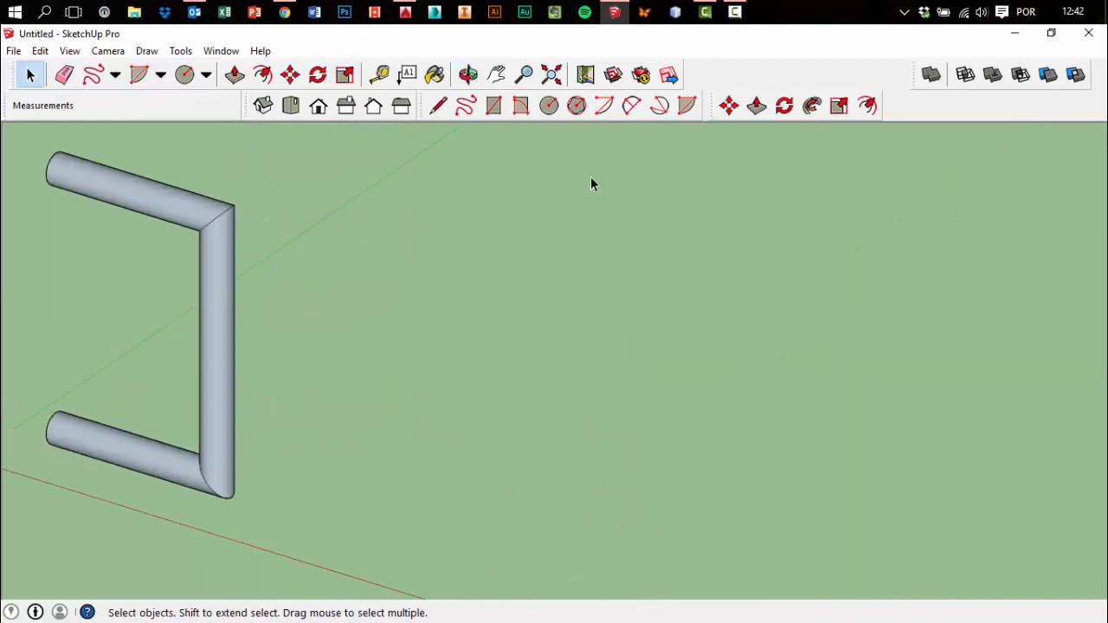
{"action": "left_click", "coordinate": [467, 107]}
{"action": "mouse_move", "coordinate": [533, 177]}
{"action": "left_mouse_down"}
{"action": "mouse_move", "coordinate": [621, 325]}
{"action": "mouse_move", "coordinate": [858, 460]}
{"action": "left_mouse_up"}
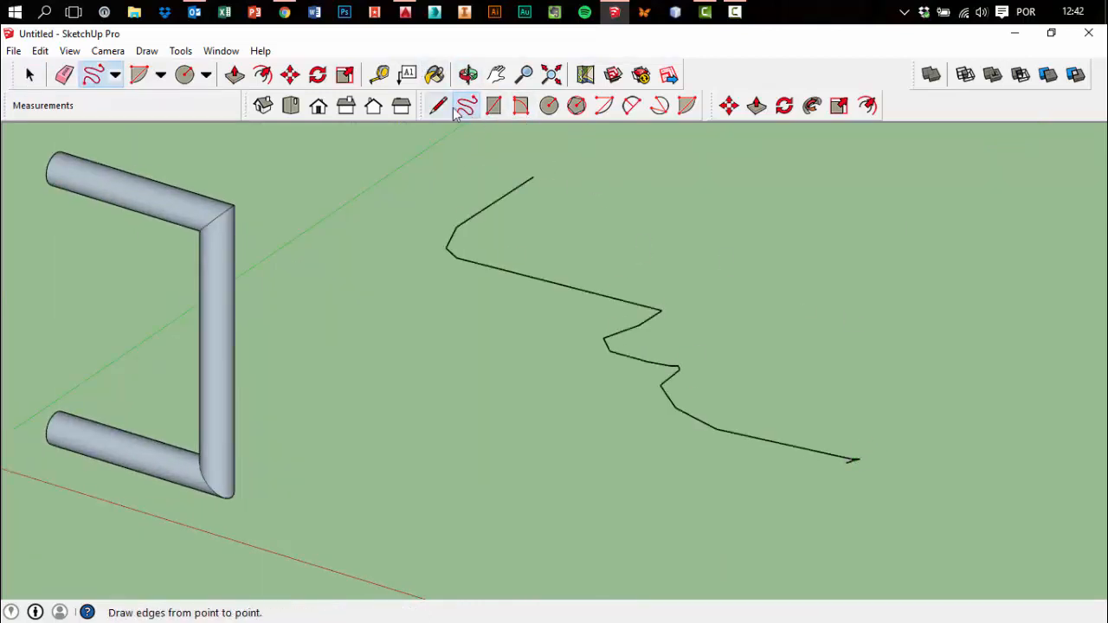
Draw a small upright rectangle about 2.12 by 1.69 m near the freehand path from the Right standard view
{"action": "left_click", "coordinate": [346, 107]}
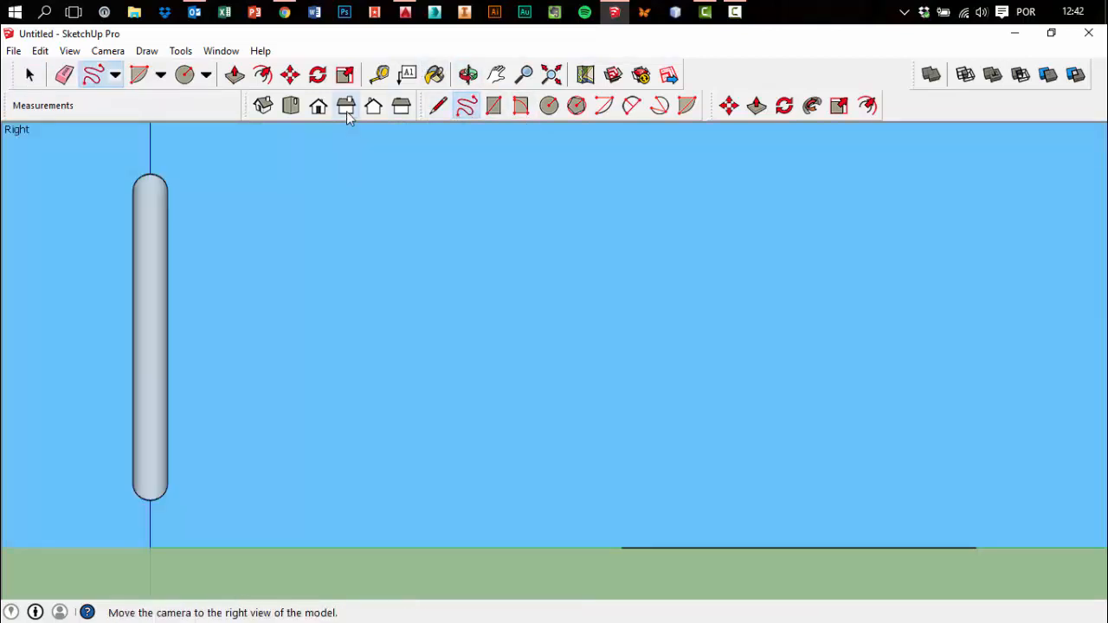
{"action": "left_click", "coordinate": [494, 105]}
{"action": "left_click", "coordinate": [1006, 502]}
{"action": "left_click", "coordinate": [1038, 542]}
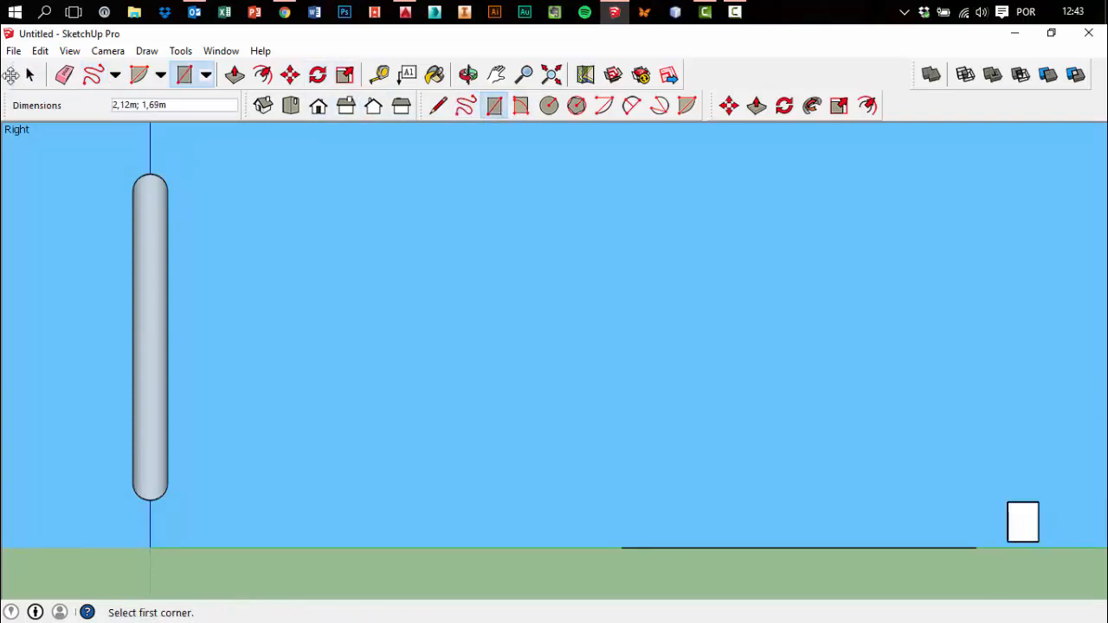
{"action": "left_click", "coordinate": [30, 75]}
Rotate the small rectangle about 80.1 degrees around a vertical axis so it faces the path's first segment
{"action": "middle_click_drag", "start_coordinate": [710, 485], "coordinate": [806, 326]}
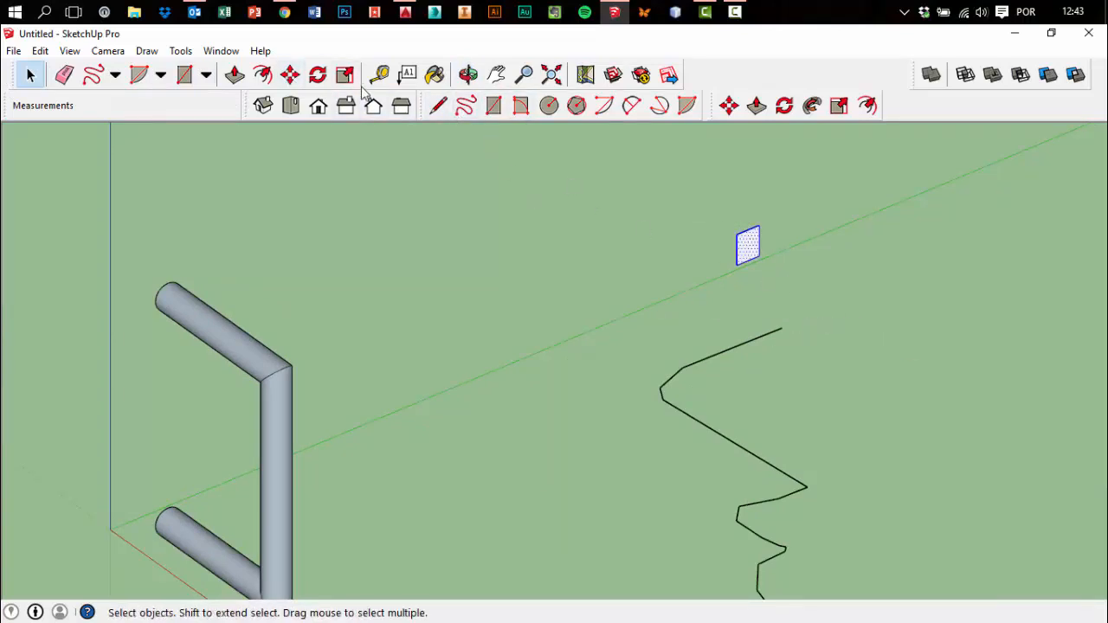
{"action": "left_click", "coordinate": [318, 76]}
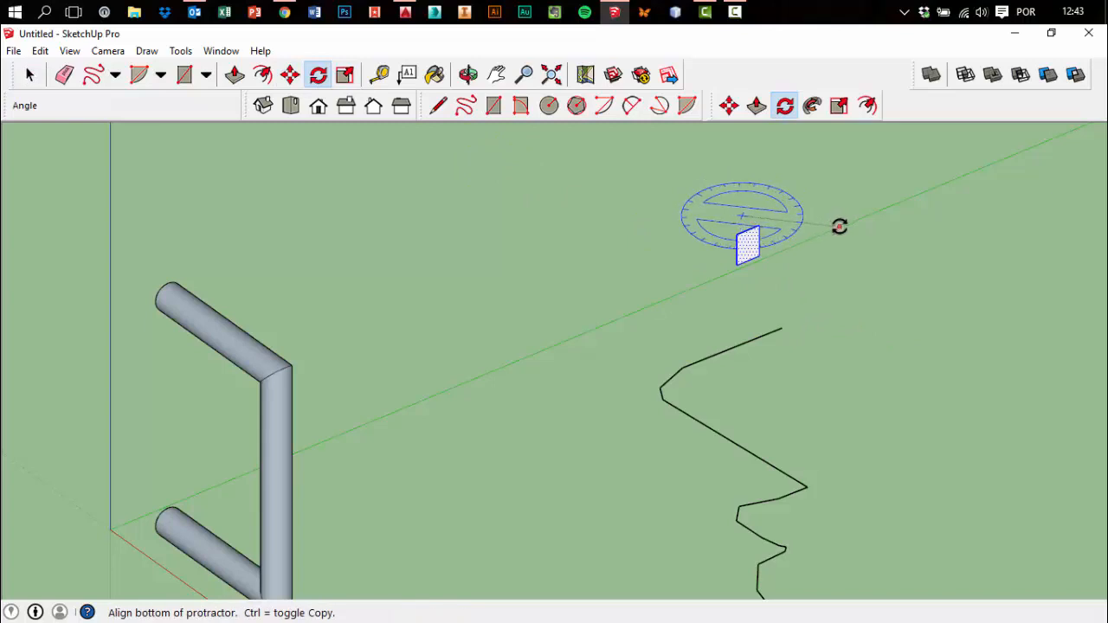
{"action": "left_click", "coordinate": [838, 226]}
{"action": "left_click", "coordinate": [736, 305]}
{"action": "left_click", "coordinate": [29, 76]}
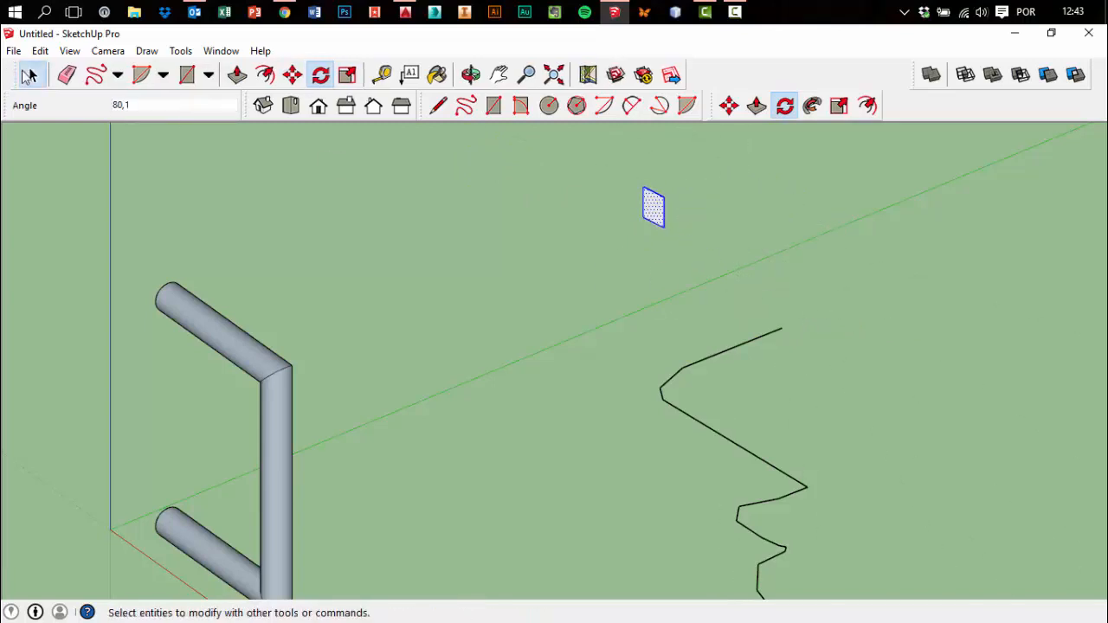
{"action": "left_click", "coordinate": [632, 205]}
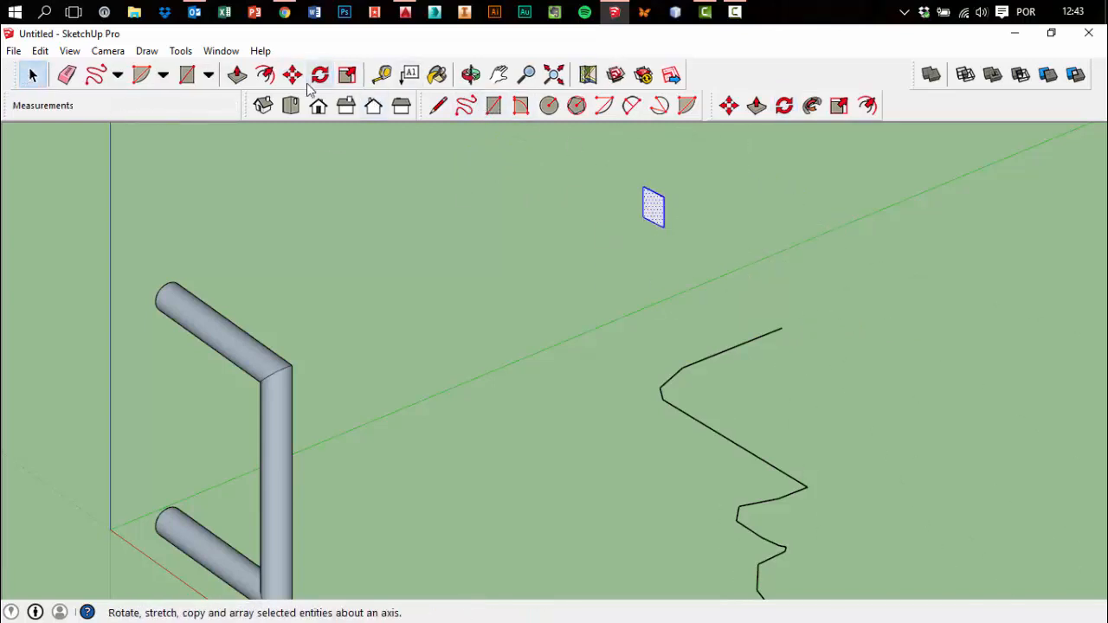
Move the small upright rectangle by its lower edge so that its corner sits on the start of the freehand path
{"action": "left_click", "coordinate": [729, 105]}
{"action": "left_click", "coordinate": [658, 221]}
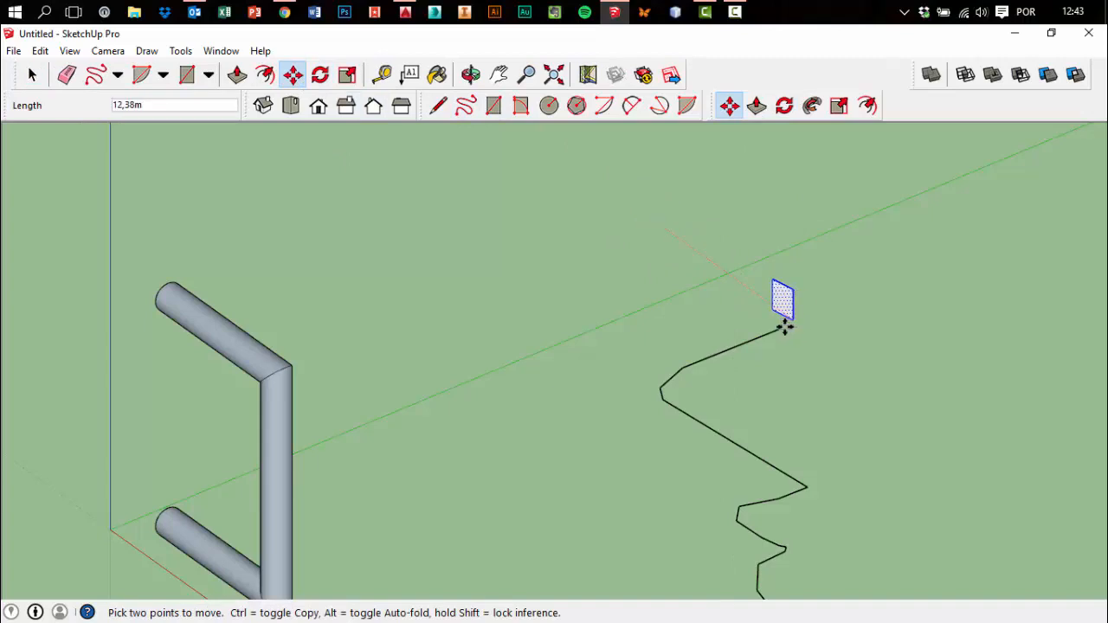
{"action": "left_click", "coordinate": [783, 327]}
{"action": "left_click", "coordinate": [29, 75]}
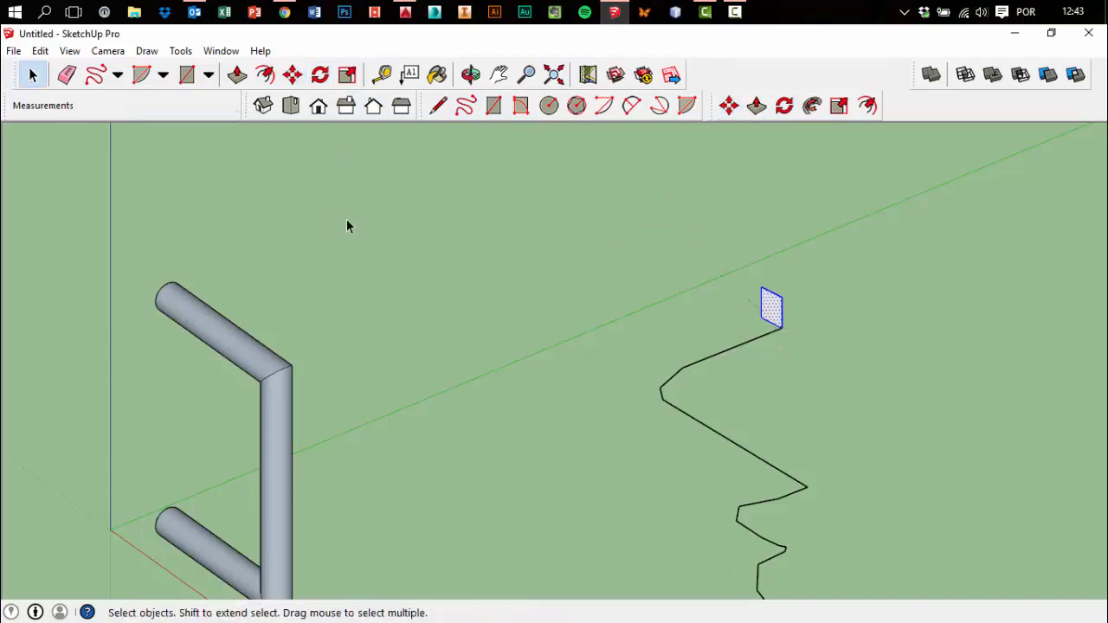
Sweep the small rectangle along the whole winding freehand path with Follow Me
{"action": "left_click", "coordinate": [811, 105]}
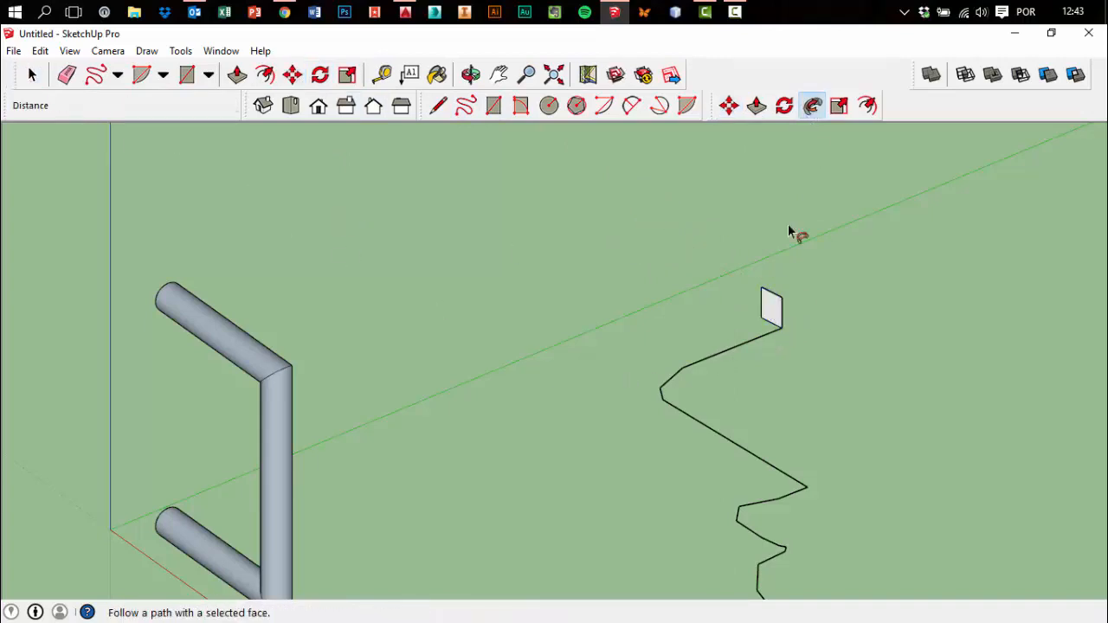
{"action": "scroll", "coordinate": [773, 324], "scroll_direction": "down", "scroll_amount": 1}
{"action": "left_click", "coordinate": [772, 321]}
{"action": "scroll", "coordinate": [747, 427], "scroll_direction": "down", "scroll_amount": 3}
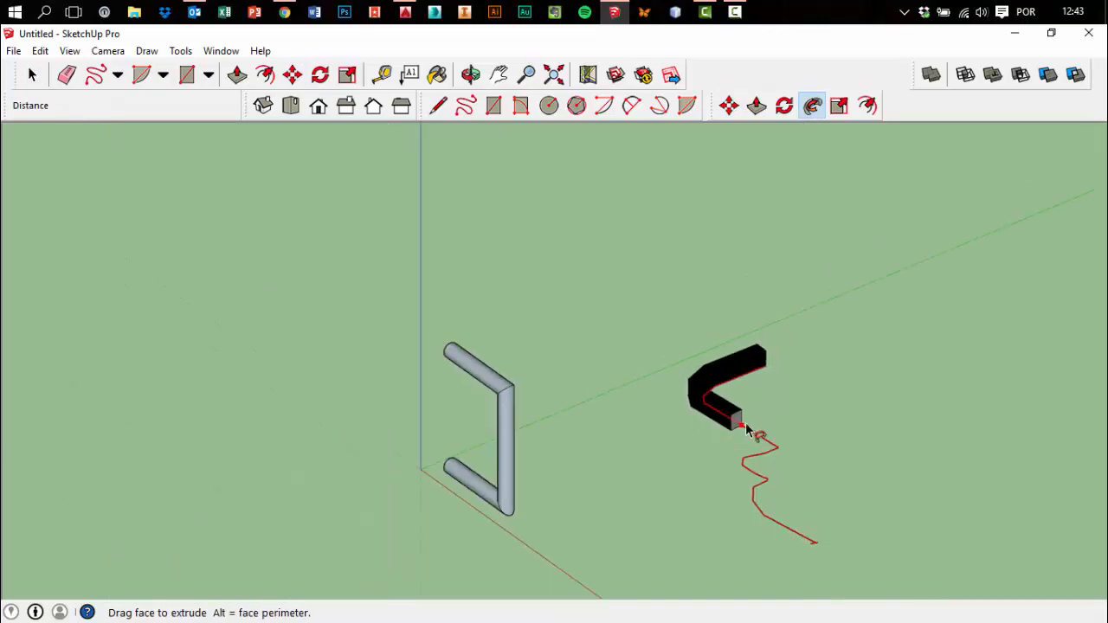
{"action": "left_click", "coordinate": [802, 532]}
{"action": "scroll", "coordinate": [961, 528], "scroll_direction": "up", "scroll_amount": 3}
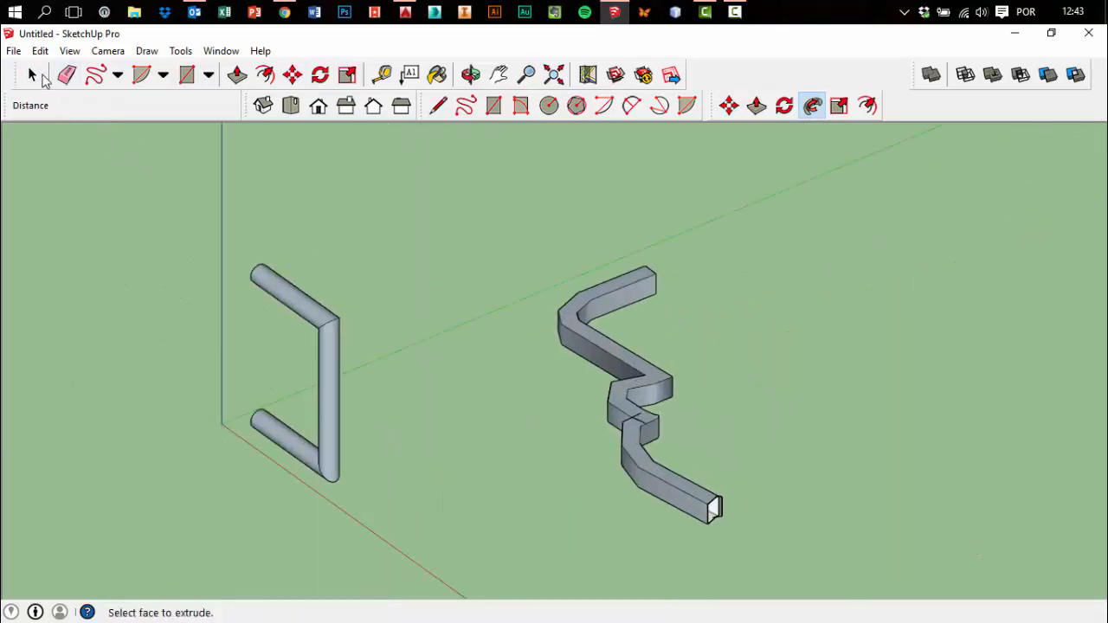
Try deleting the path line along the swept bar's lower edge at its open end, and undo the deletion
{"action": "left_click", "coordinate": [42, 76]}
{"action": "middle_click_drag", "start_coordinate": [643, 363], "coordinate": [597, 395]}
{"action": "scroll", "coordinate": [430, 317], "scroll_direction": "up", "scroll_amount": 4}
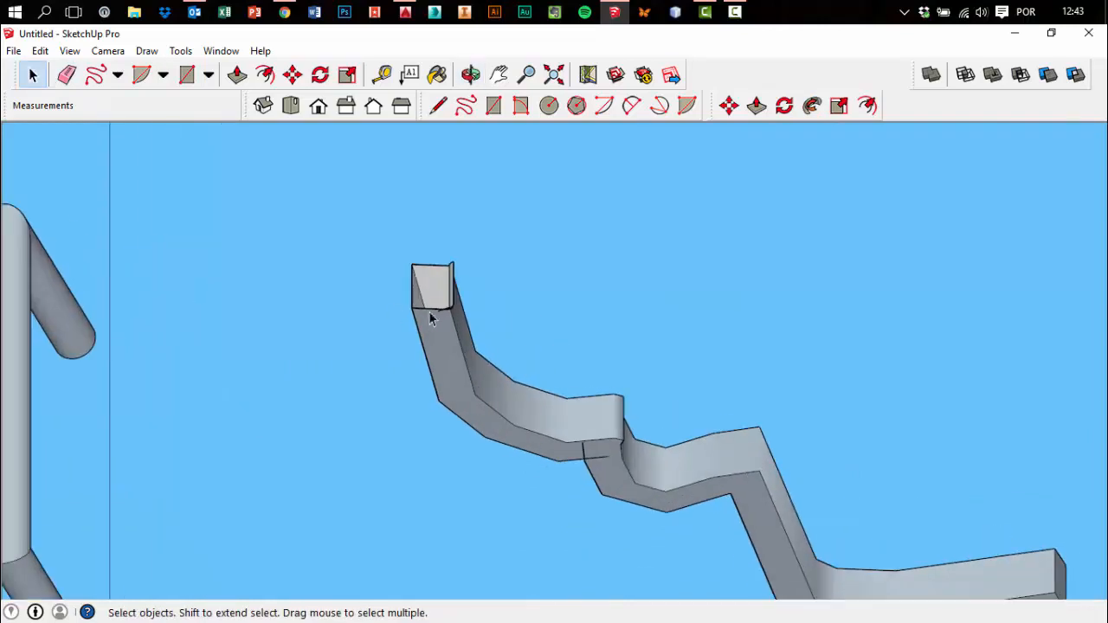
{"action": "middle_click_drag", "start_coordinate": [430, 318], "coordinate": [560, 418]}
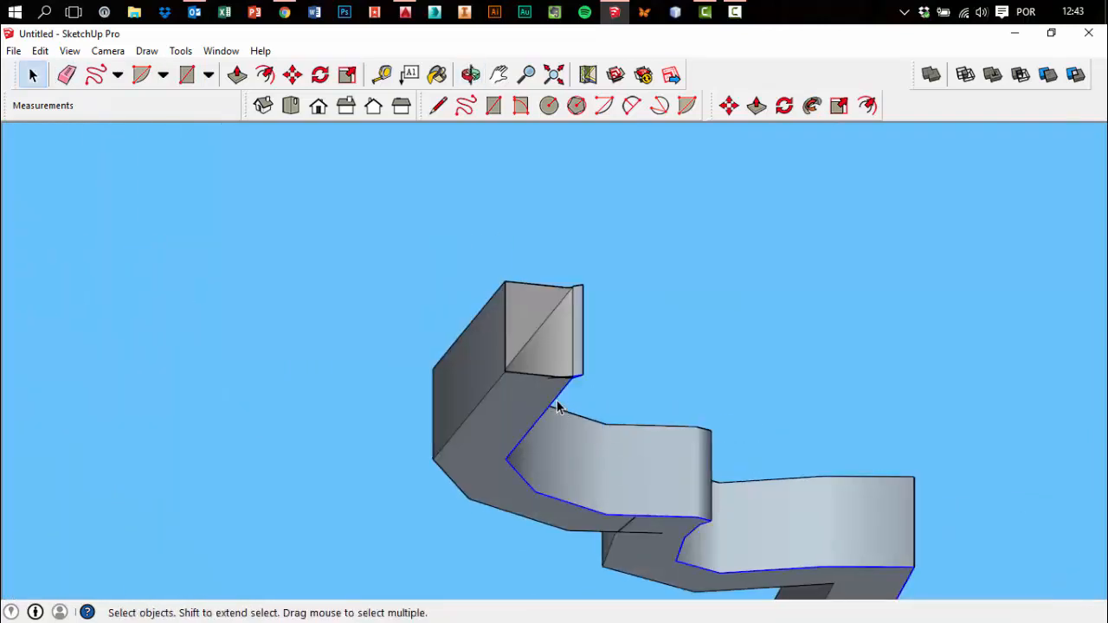
{"action": "key", "text": "Delete"}
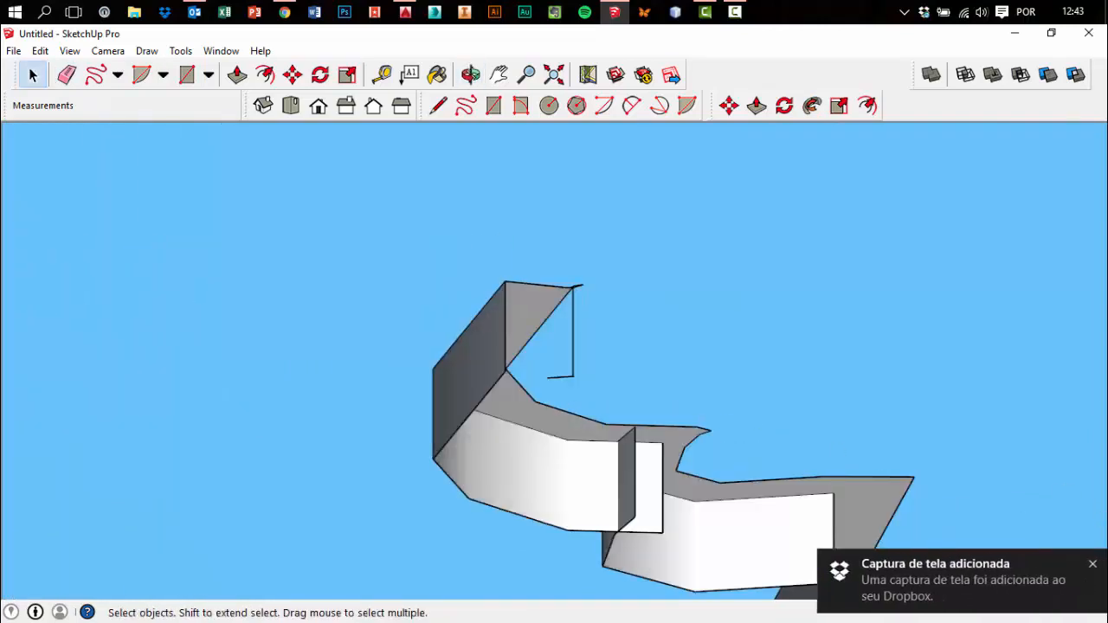
{"action": "left_click", "coordinate": [1093, 565]}
{"action": "key", "text": "ctrl+z"}
View the winding bar and the C-shaped tube from several sides, and delete all geometry in the model
{"action": "middle_click_drag", "start_coordinate": [707, 283], "coordinate": [663, 394]}
{"action": "scroll", "coordinate": [666, 397], "scroll_direction": "down", "scroll_amount": 5}
{"action": "middle_click_drag", "start_coordinate": [746, 299], "coordinate": [653, 411]}
{"action": "scroll", "coordinate": [558, 468], "scroll_direction": "down", "scroll_amount": 1}
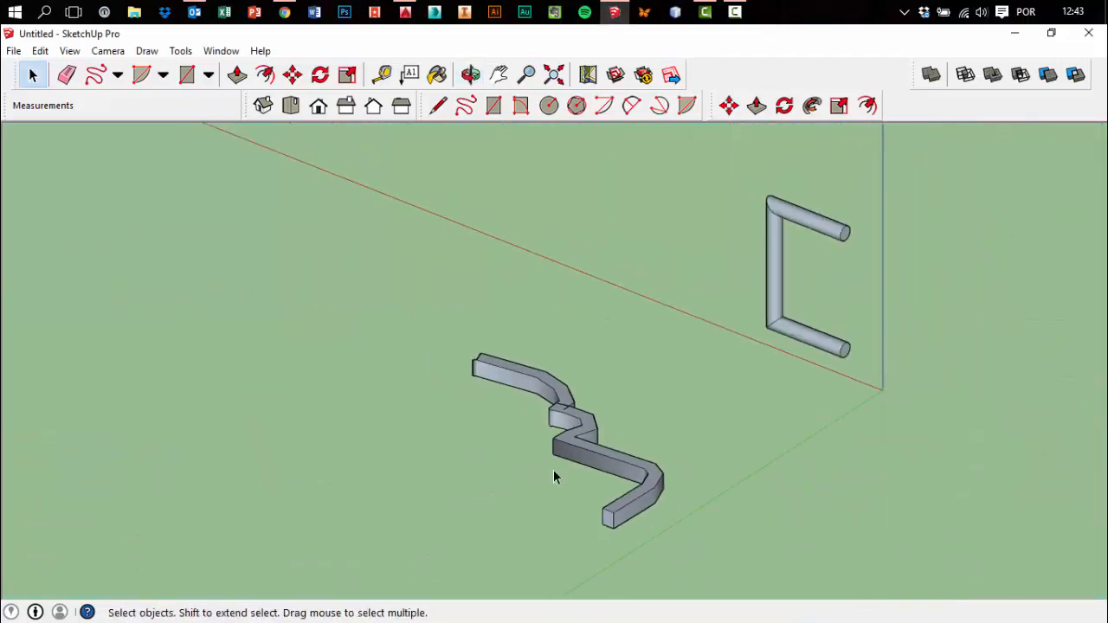
{"action": "middle_click_drag", "start_coordinate": [744, 424], "coordinate": [310, 495]}
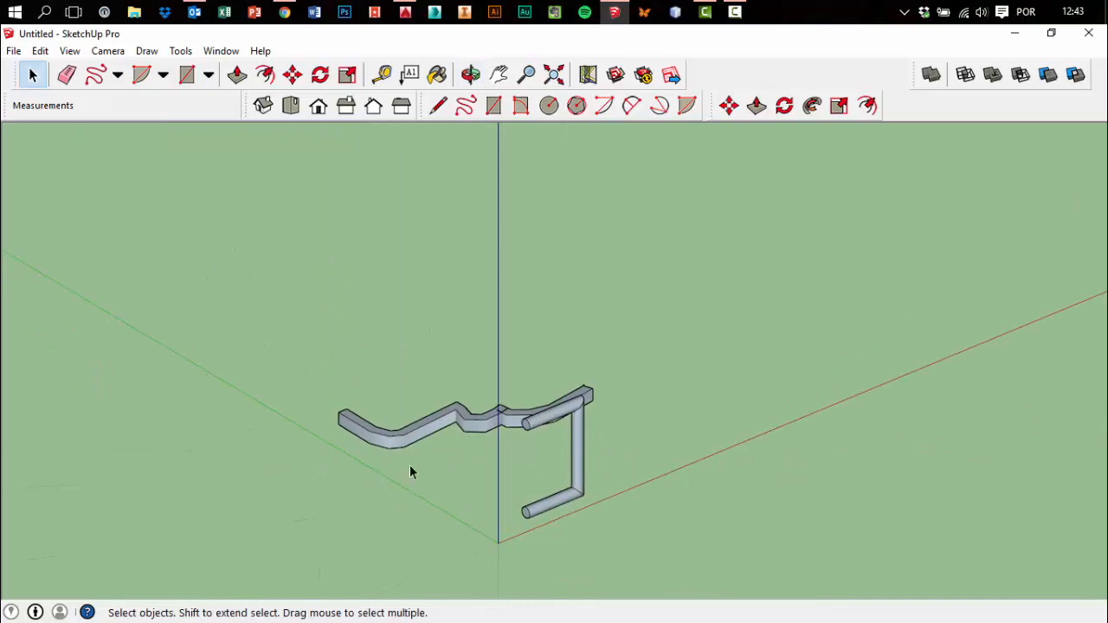
{"action": "middle_click_drag", "start_coordinate": [411, 468], "coordinate": [214, 282]}
{"action": "key", "text": "ctrl+a"}
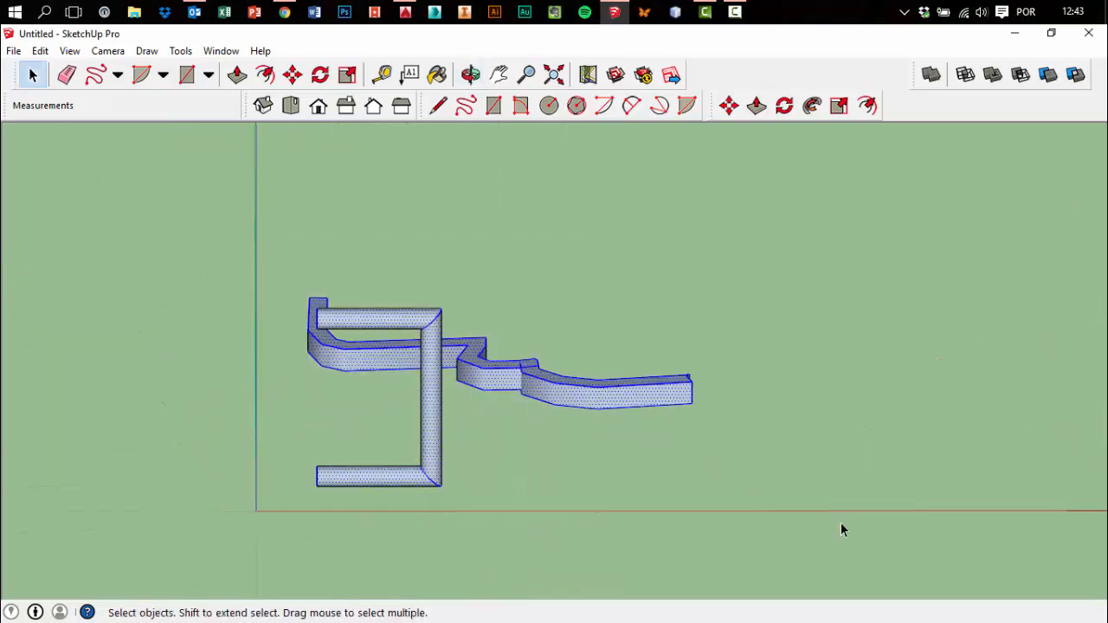
{"action": "key", "text": "Delete"}
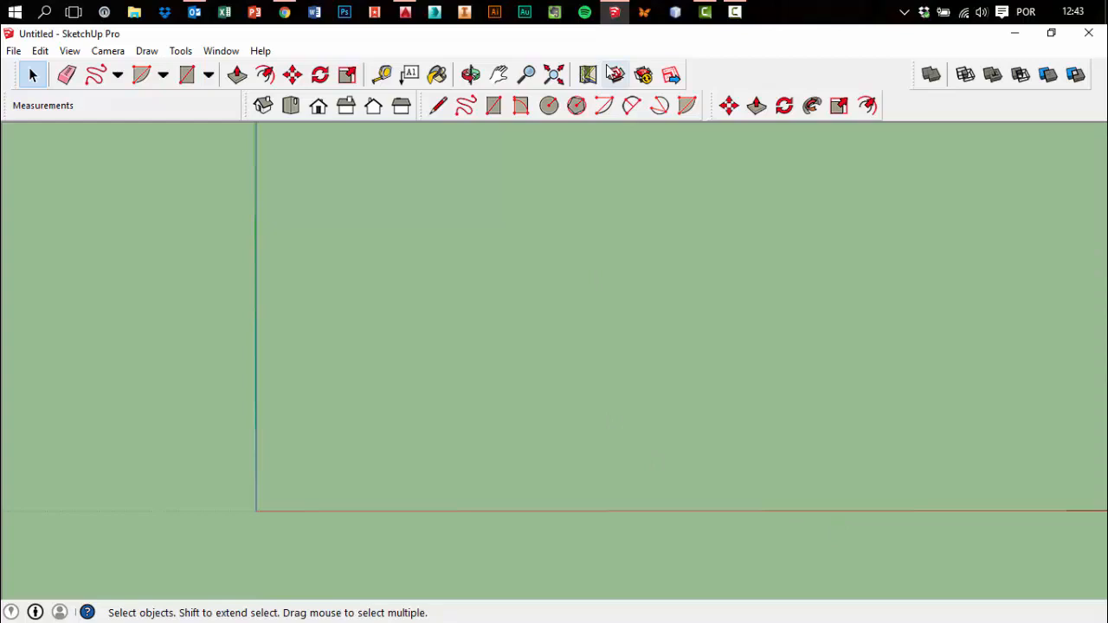
Draw a closed arrow-shaped profile with straight lines near the blue axis from the Front standard view
{"action": "left_click", "coordinate": [549, 105]}
{"action": "left_click", "coordinate": [318, 104]}
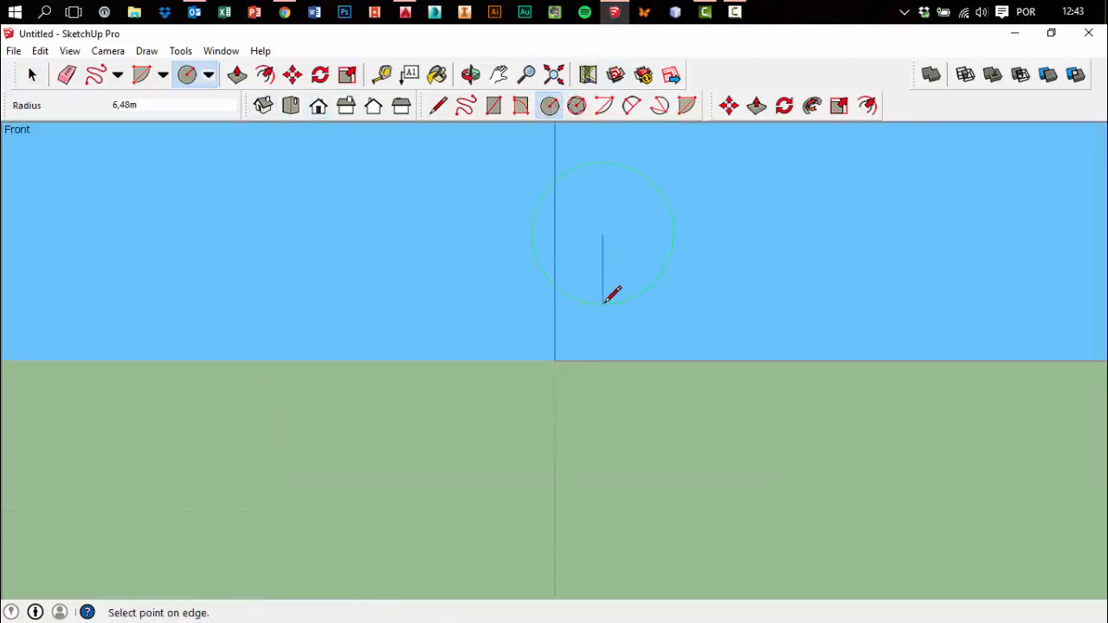
{"action": "key", "text": "l"}
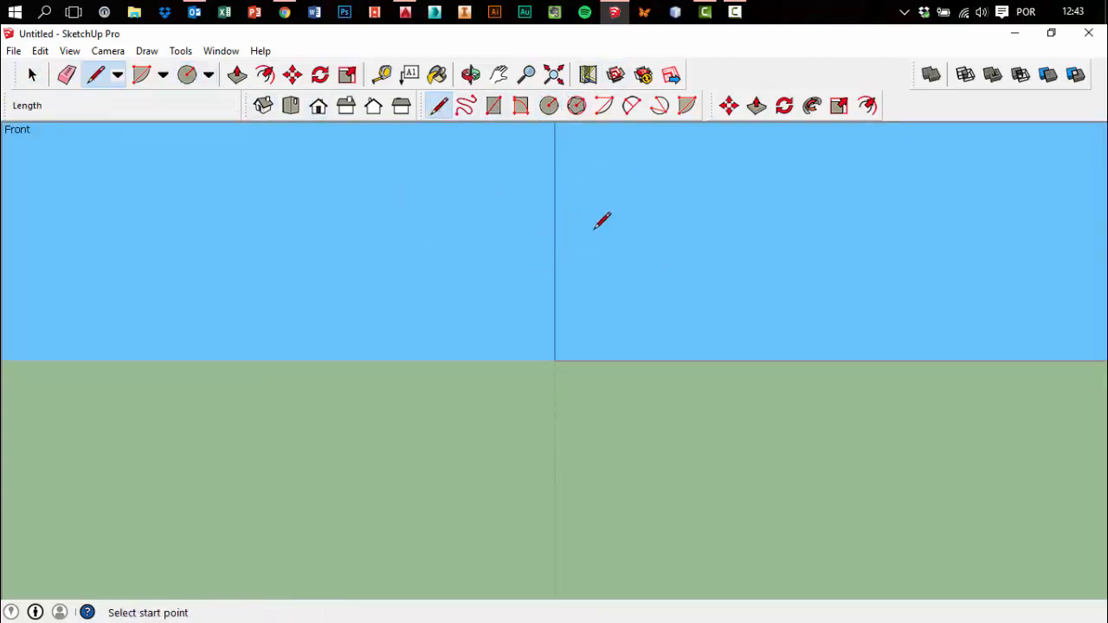
{"action": "left_click", "coordinate": [636, 263]}
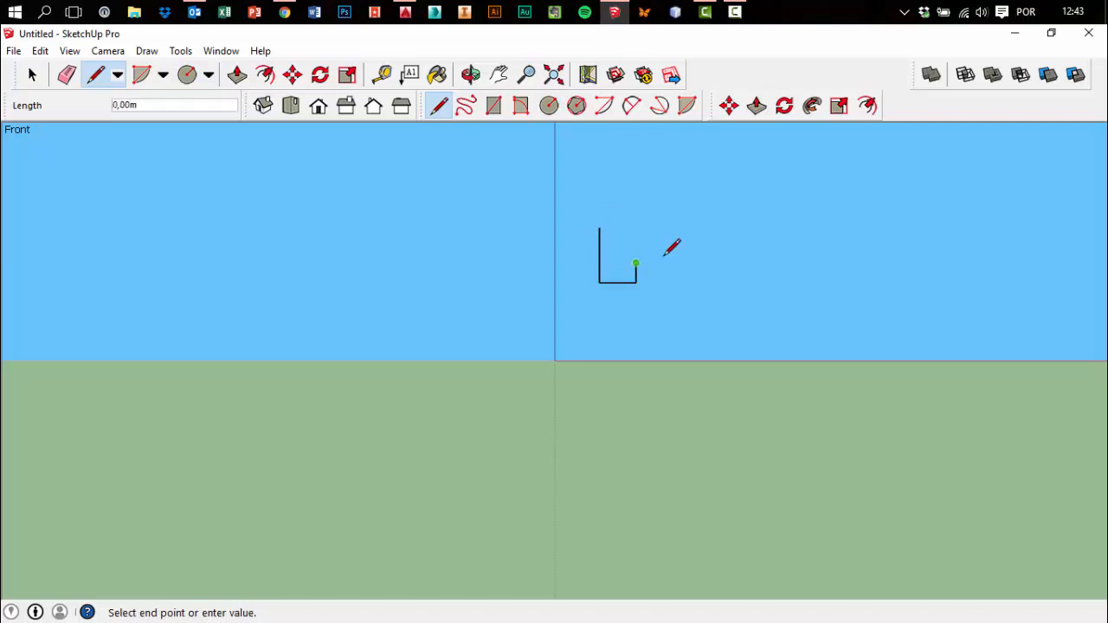
{"action": "left_click", "coordinate": [598, 228]}
{"action": "middle_click_drag", "start_coordinate": [606, 225], "coordinate": [534, 423]}
{"action": "left_click", "coordinate": [549, 104]}
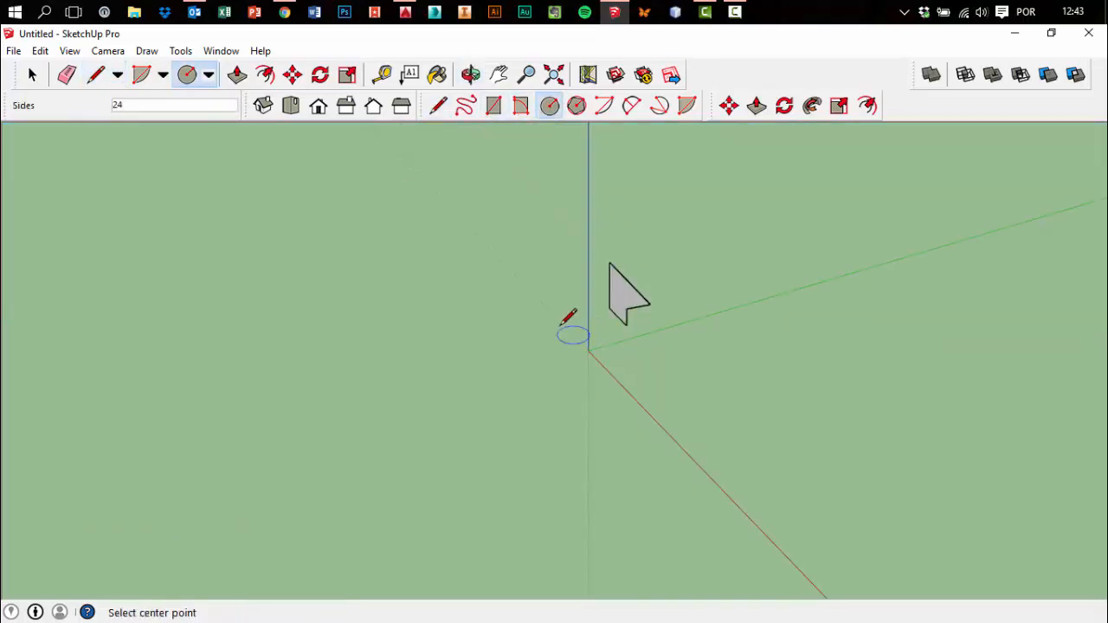
{"action": "left_click", "coordinate": [552, 324]}
{"action": "left_click", "coordinate": [584, 317]}
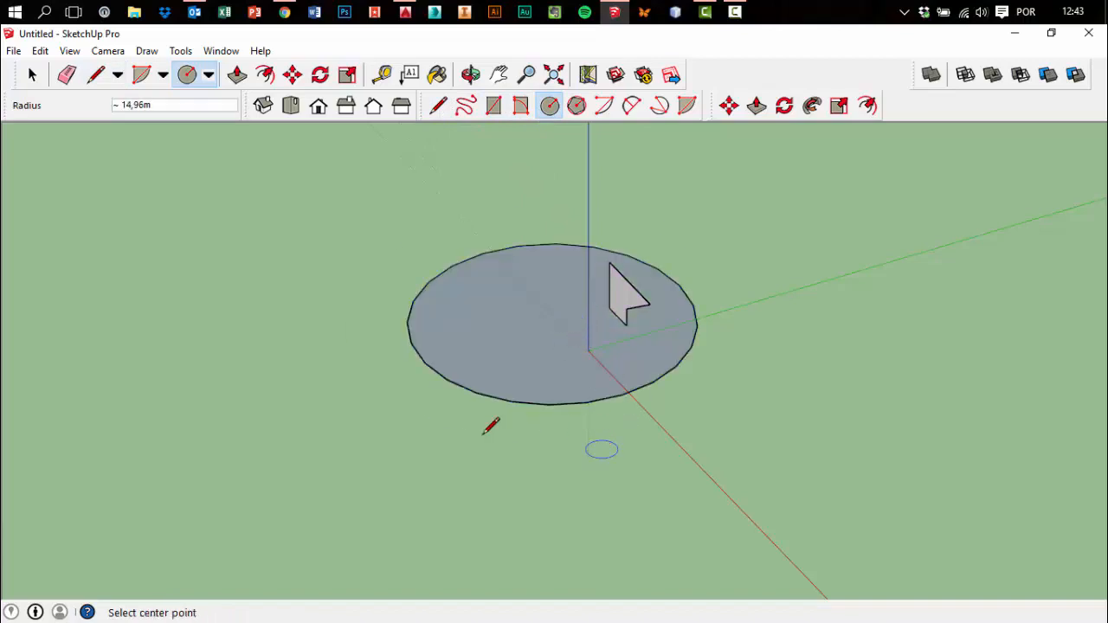
{"action": "key", "text": "ctrl+z"}
Draw a horizontal circle in the empty area beside the arrow-shaped profile and delete its face, keeping only the outline
{"action": "left_click", "coordinate": [396, 408]}
{"action": "left_click", "coordinate": [464, 440]}
{"action": "key", "text": "space"}
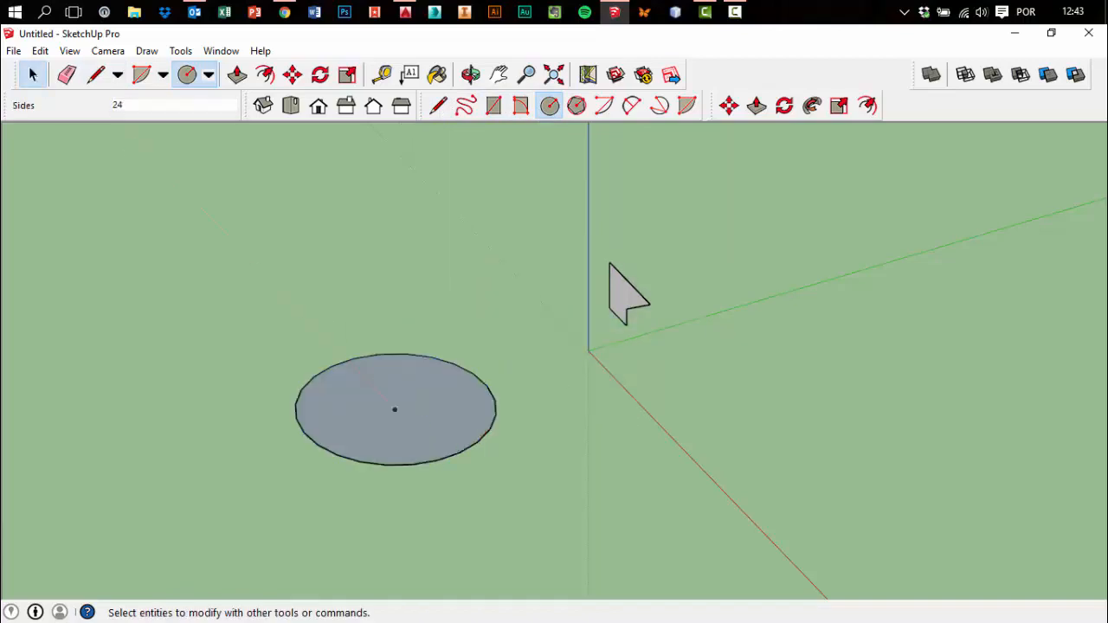
{"action": "left_click", "coordinate": [351, 396]}
{"action": "key", "text": "Delete"}
Move the circle outline about 21.79 m so that its edge meets the arrow-shaped profile's lowest corner
{"action": "left_click_drag", "start_coordinate": [219, 289], "coordinate": [561, 554]}
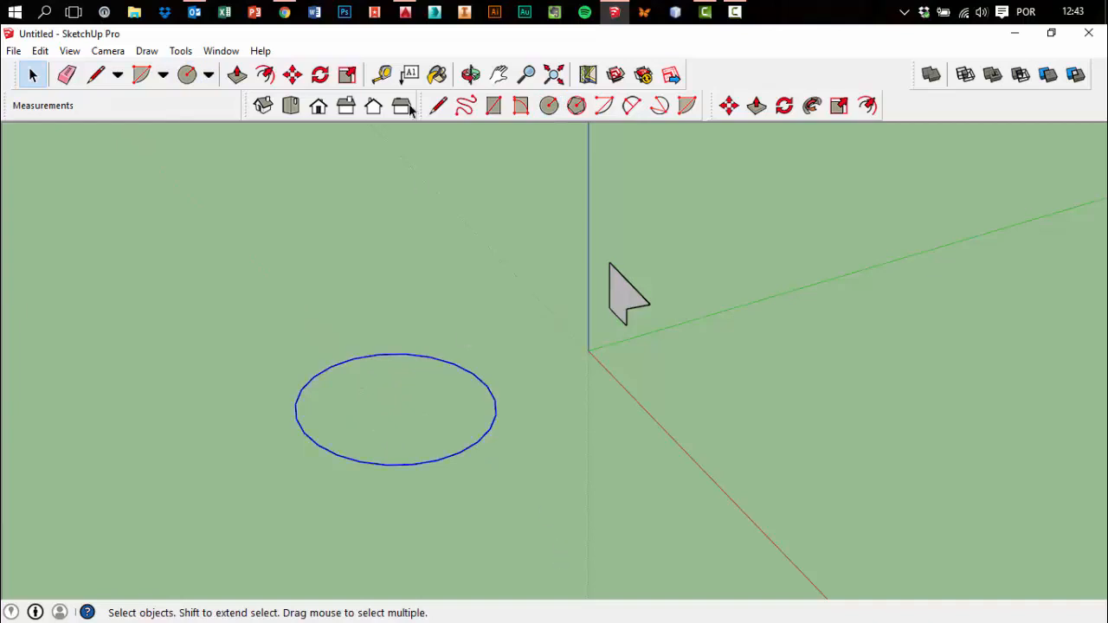
{"action": "left_click", "coordinate": [293, 75]}
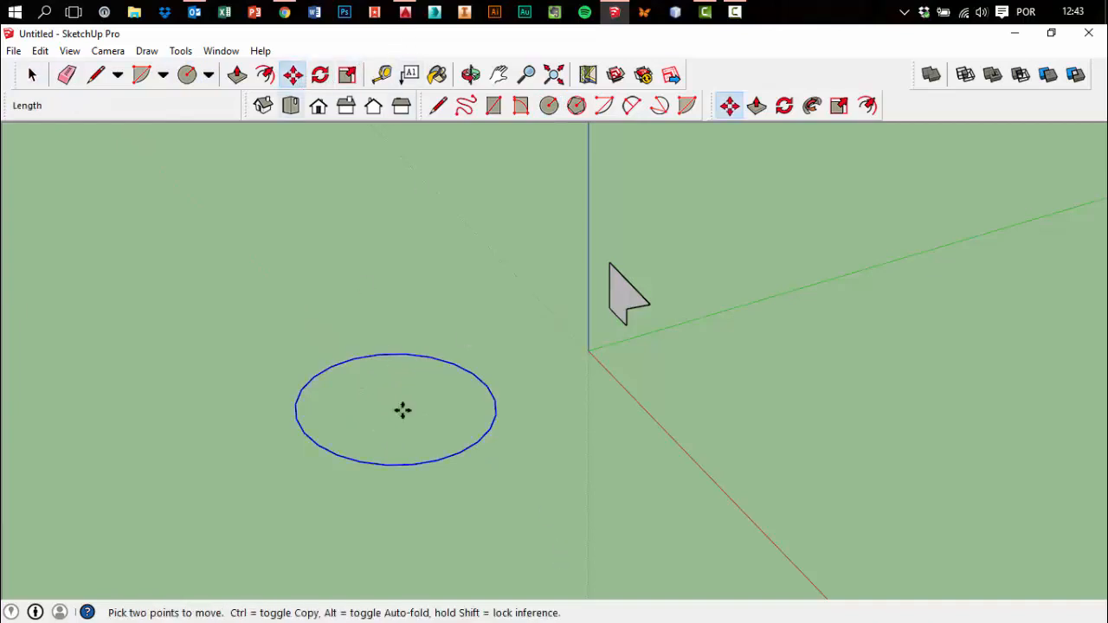
{"action": "left_click", "coordinate": [437, 464]}
{"action": "left_click", "coordinate": [614, 326]}
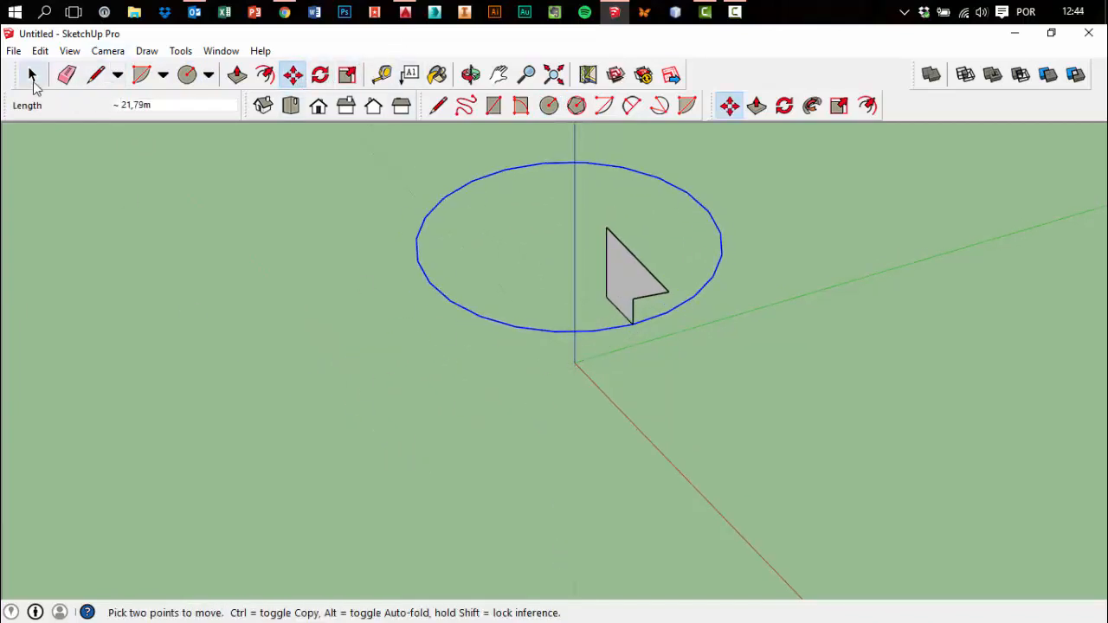
{"action": "left_click", "coordinate": [32, 75]}
{"action": "left_click", "coordinate": [349, 194]}
Sweep the arrow-shaped profile around the full circle outline with Follow Me to form a ring
{"action": "left_click", "coordinate": [812, 105]}
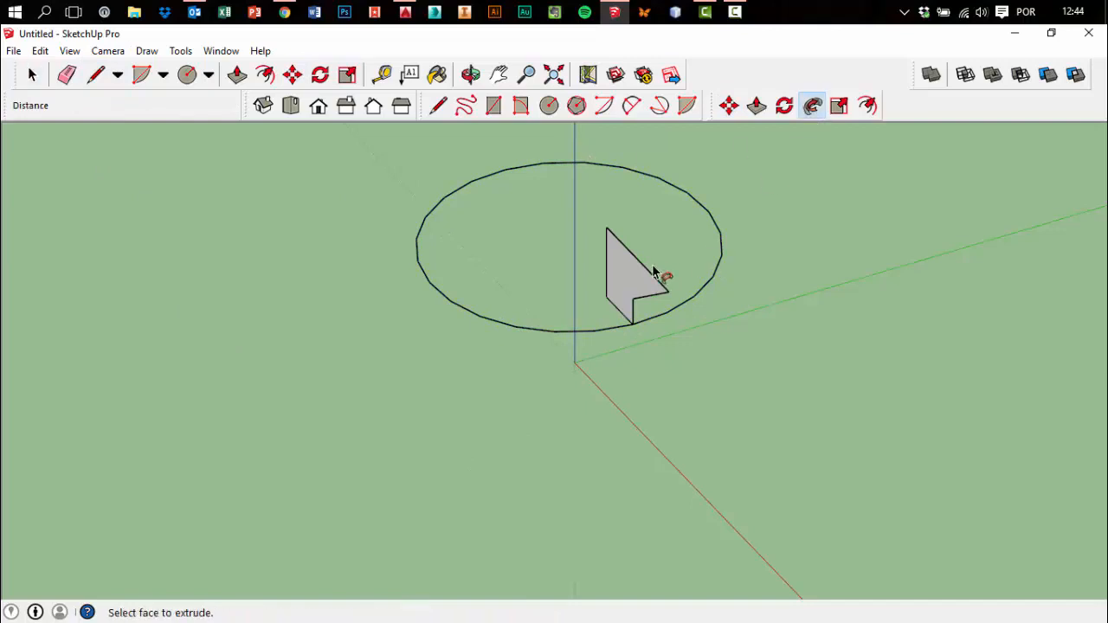
{"action": "left_click_drag", "start_coordinate": [655, 277], "coordinate": [640, 321]}
{"action": "key", "text": "ctrl+z"}
{"action": "middle_click_drag", "start_coordinate": [794, 404], "coordinate": [551, 447]}
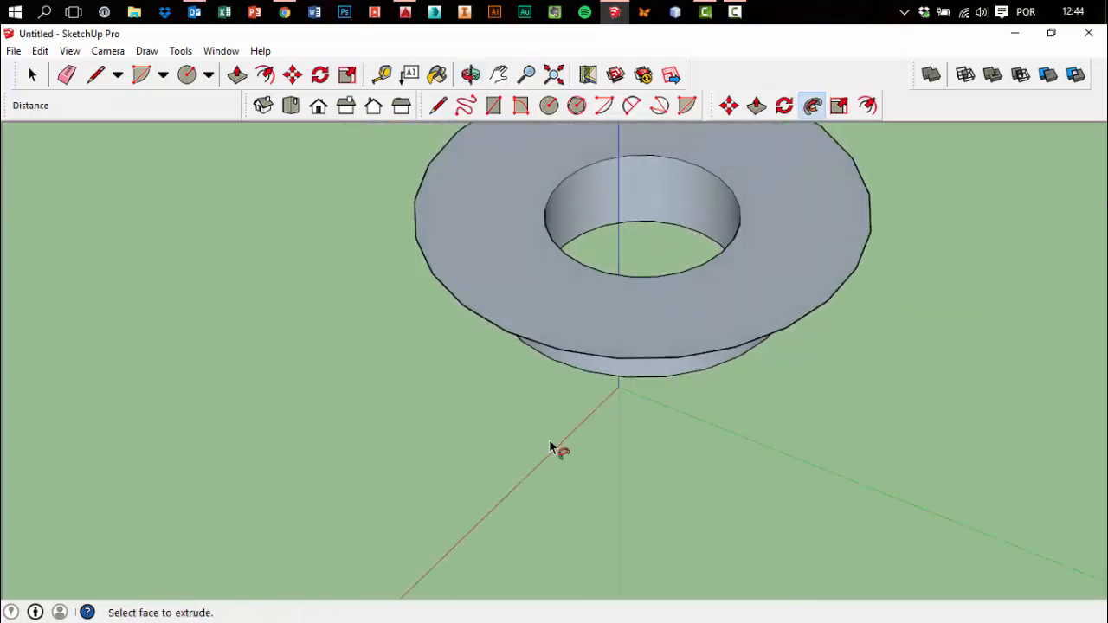
View the ring-shaped solid from several sides, and delete it completely
{"action": "scroll", "coordinate": [575, 435], "scroll_direction": "down", "scroll_amount": 3}
{"action": "middle_click_drag", "start_coordinate": [666, 441], "coordinate": [334, 269]}
{"action": "key", "text": "space"}
{"action": "middle_click_drag", "start_coordinate": [675, 391], "coordinate": [567, 523]}
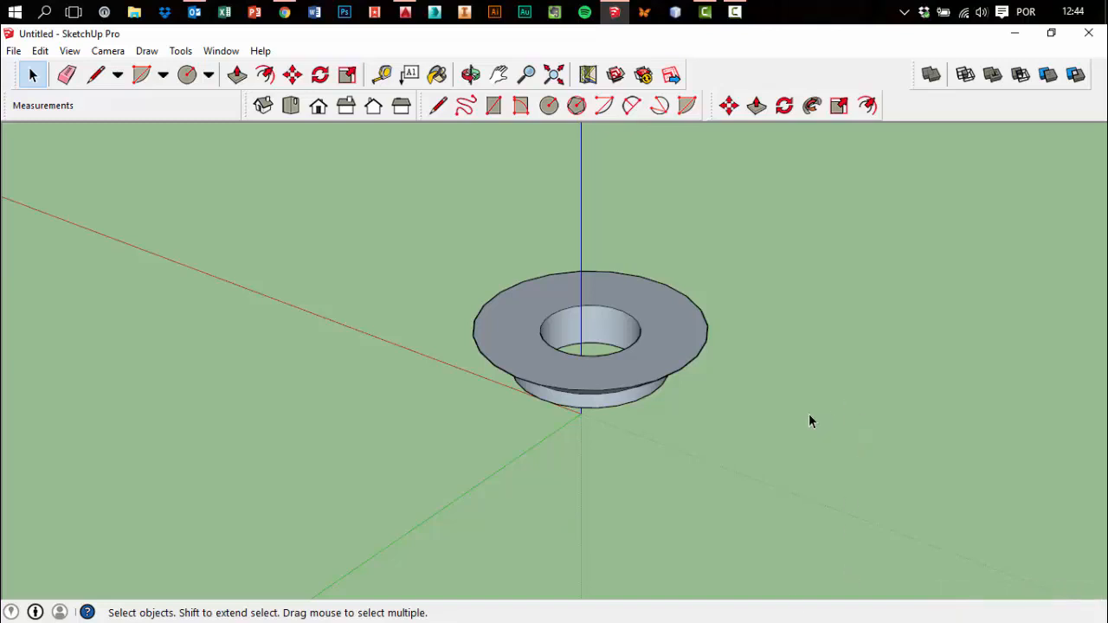
{"action": "key", "text": "ctrl+a"}
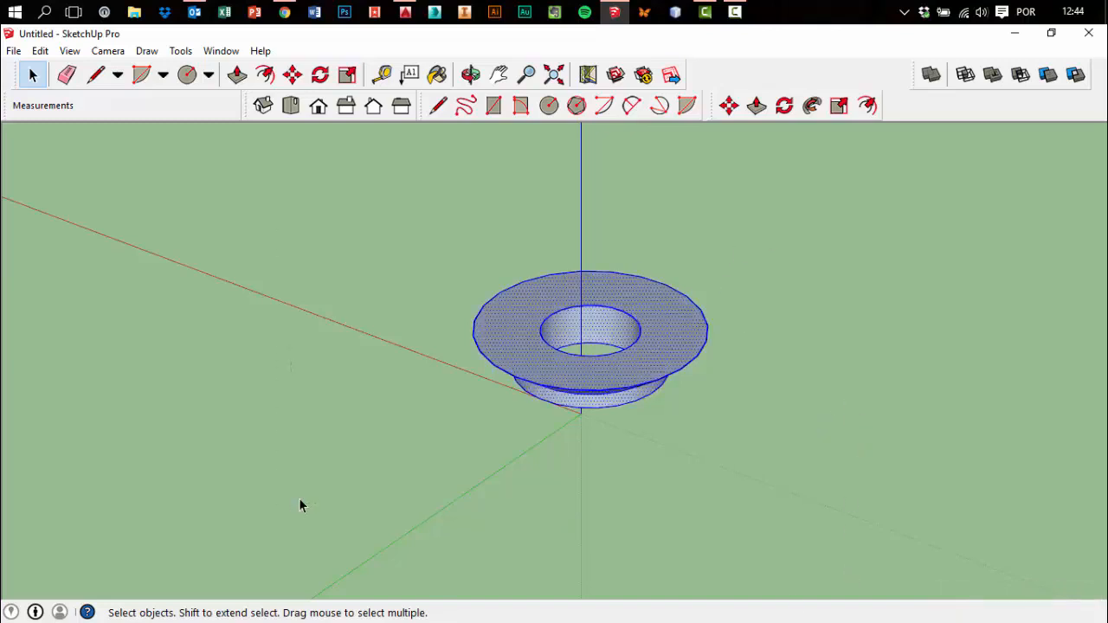
{"action": "key", "text": "Delete"}
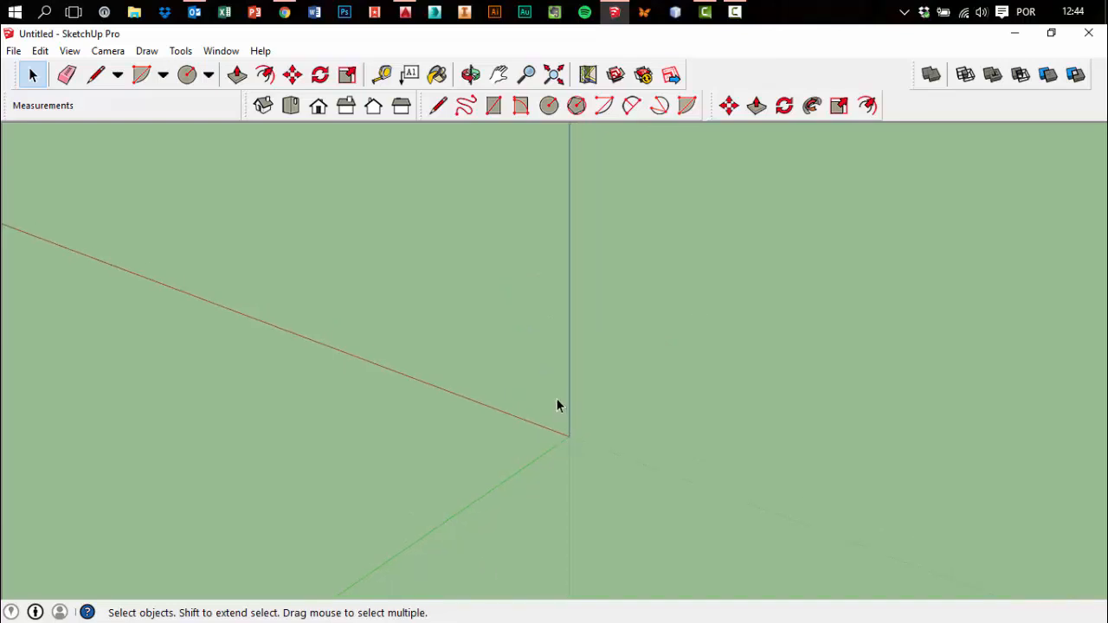
Draw a closed L-shaped profile from the Right standard view, with a foot about 2.93 m thick starting at the blue axis
{"action": "left_click", "coordinate": [346, 106]}
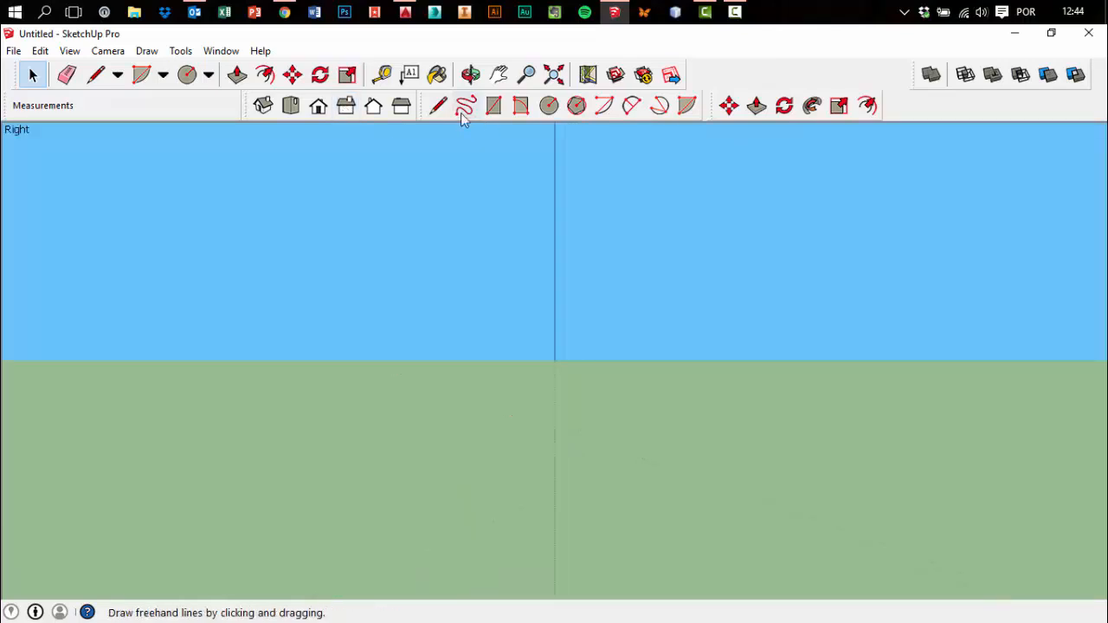
{"action": "left_click", "coordinate": [438, 107]}
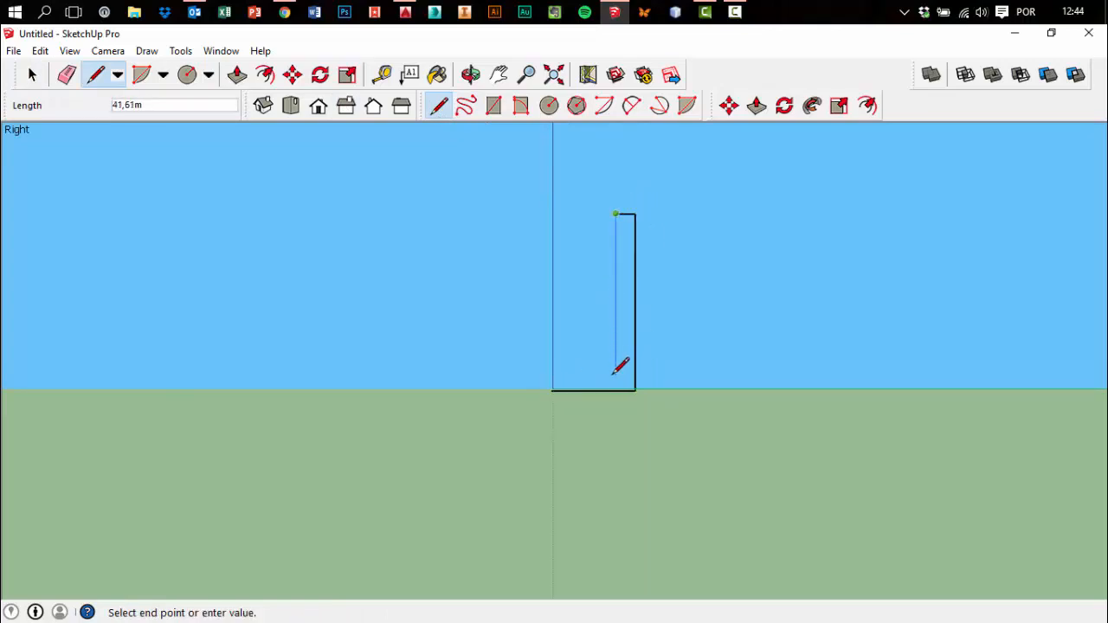
{"action": "left_click", "coordinate": [552, 381]}
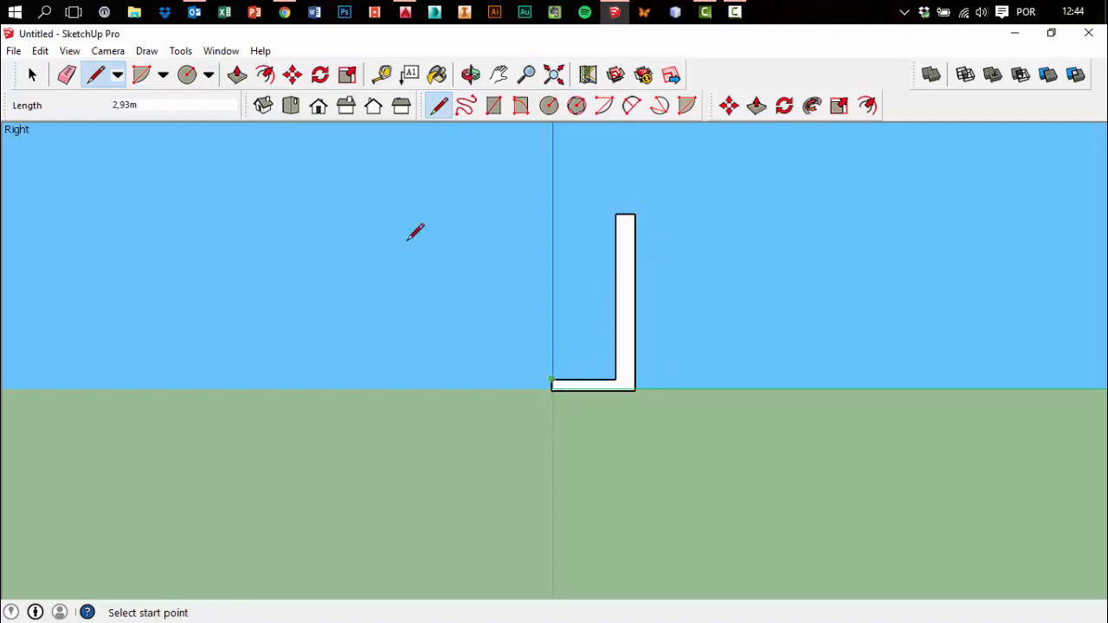
{"action": "left_click", "coordinate": [31, 76]}
Copy the bottom edge of the L-shaped profile and paste it with its end on the red axis, clear of the profile
{"action": "middle_click_drag", "start_coordinate": [309, 254], "coordinate": [294, 482]}
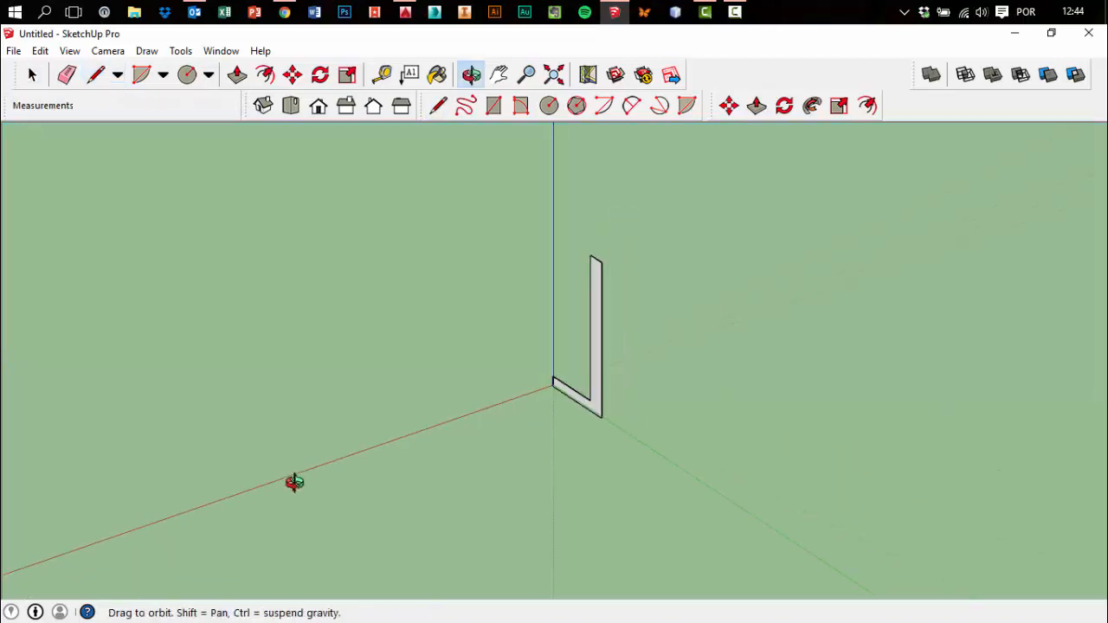
{"action": "scroll", "coordinate": [558, 446], "scroll_direction": "up", "scroll_amount": 3}
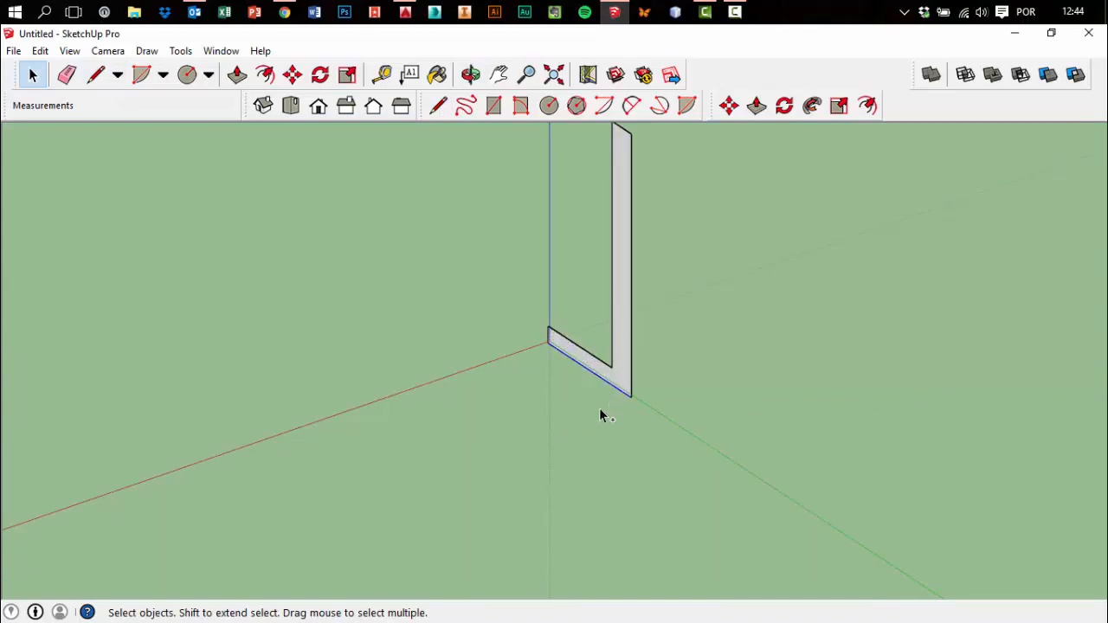
{"action": "key", "text": "ctrl+v"}
{"action": "left_click", "coordinate": [438, 378]}
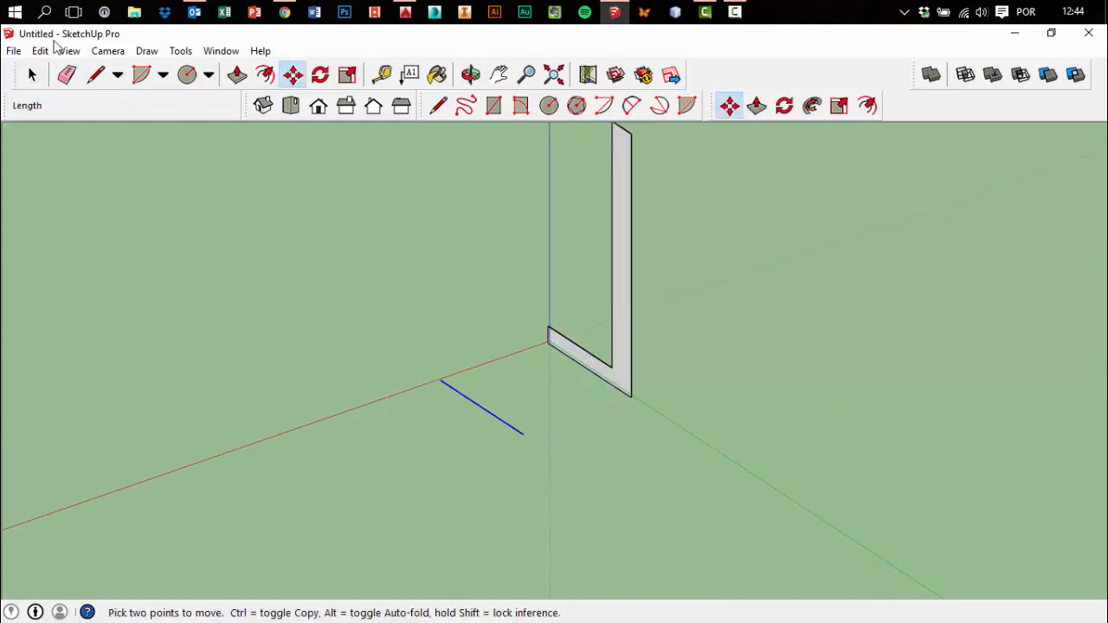
{"action": "key", "text": "space"}
Draw a circle centred on the copied line's red-axis end, reaching its other end, and keep only the circle's outline
{"action": "left_click", "coordinate": [187, 74]}
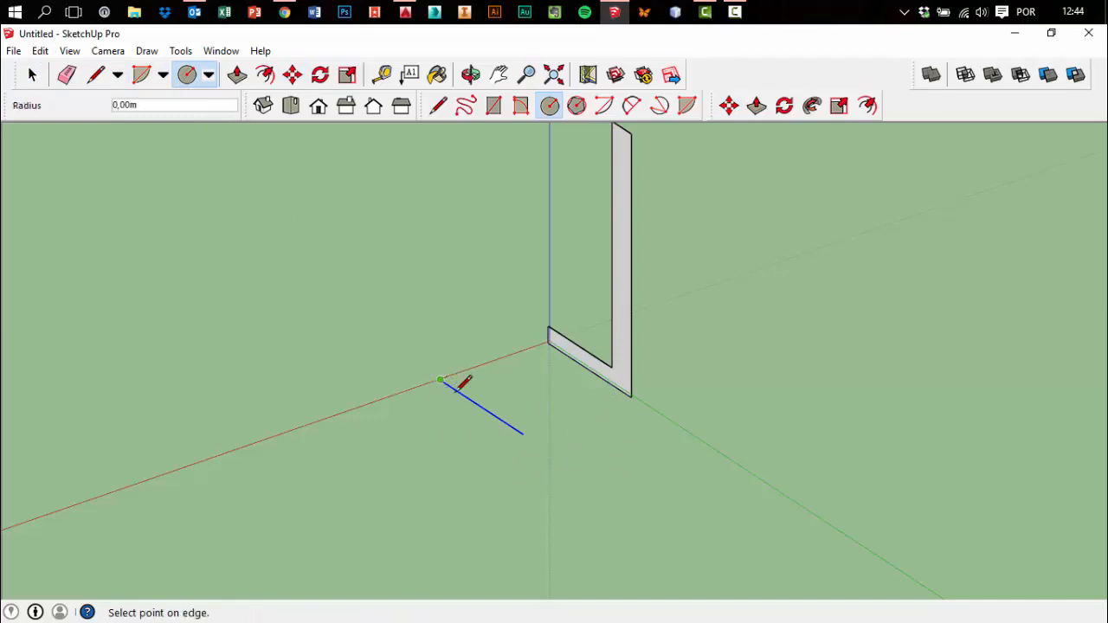
{"action": "left_click", "coordinate": [524, 434]}
{"action": "left_click", "coordinate": [32, 74]}
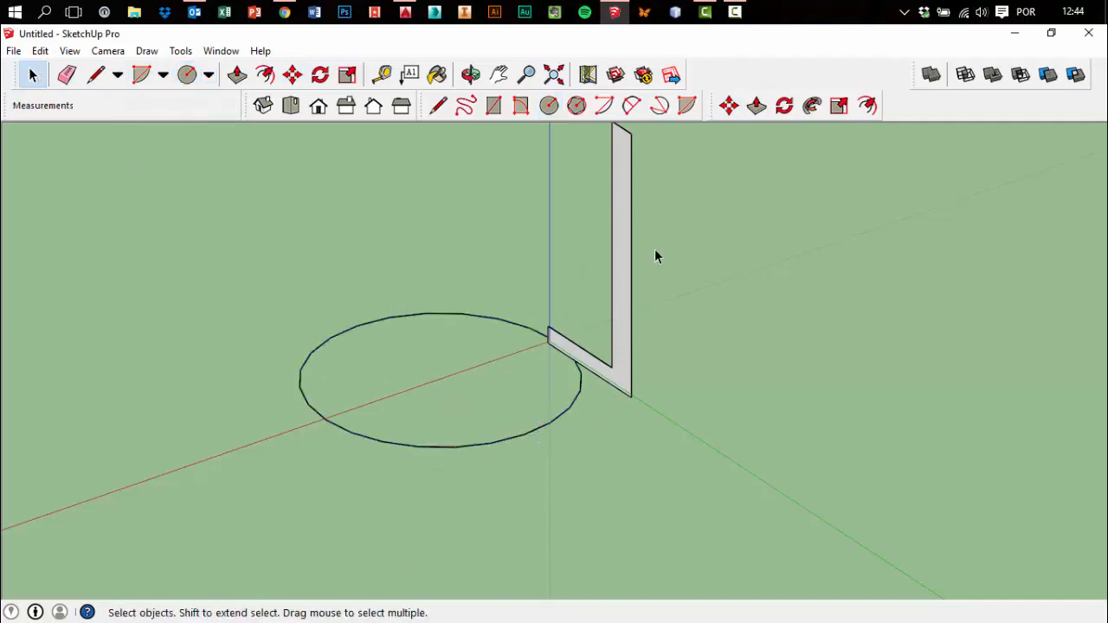
Try to move the circle outline onto the L-shaped profile, and delete the circle, keeping the copied line
{"action": "left_click", "coordinate": [735, 10]}
{"action": "left_click", "coordinate": [735, 10]}
{"action": "left_click", "coordinate": [315, 352]}
{"action": "left_click", "coordinate": [292, 75]}
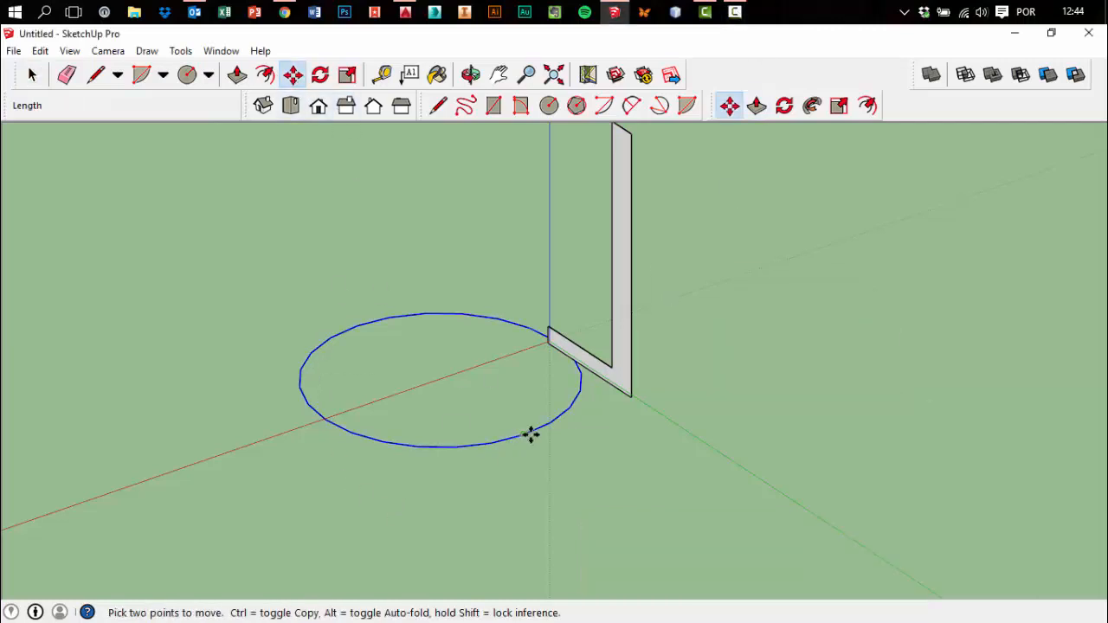
{"action": "left_click", "coordinate": [529, 432]}
{"action": "key", "text": "Escape"}
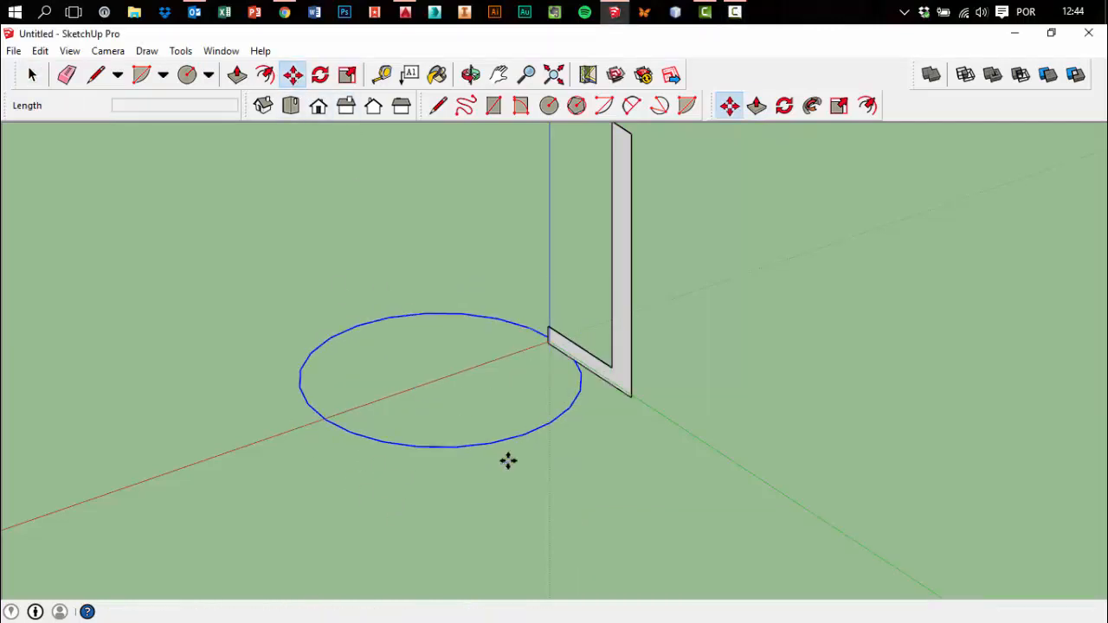
{"action": "middle_click_drag", "start_coordinate": [567, 411], "coordinate": [785, 450]}
{"action": "scroll", "coordinate": [532, 417], "scroll_direction": "up", "scroll_amount": 4}
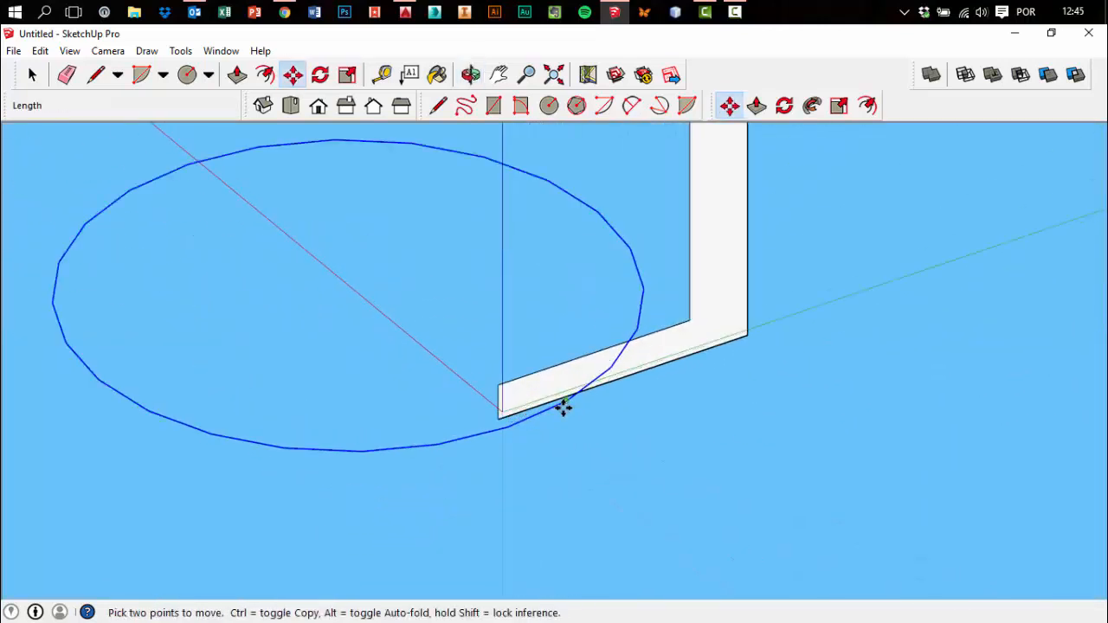
{"action": "left_click", "coordinate": [565, 403]}
{"action": "key", "text": "Escape"}
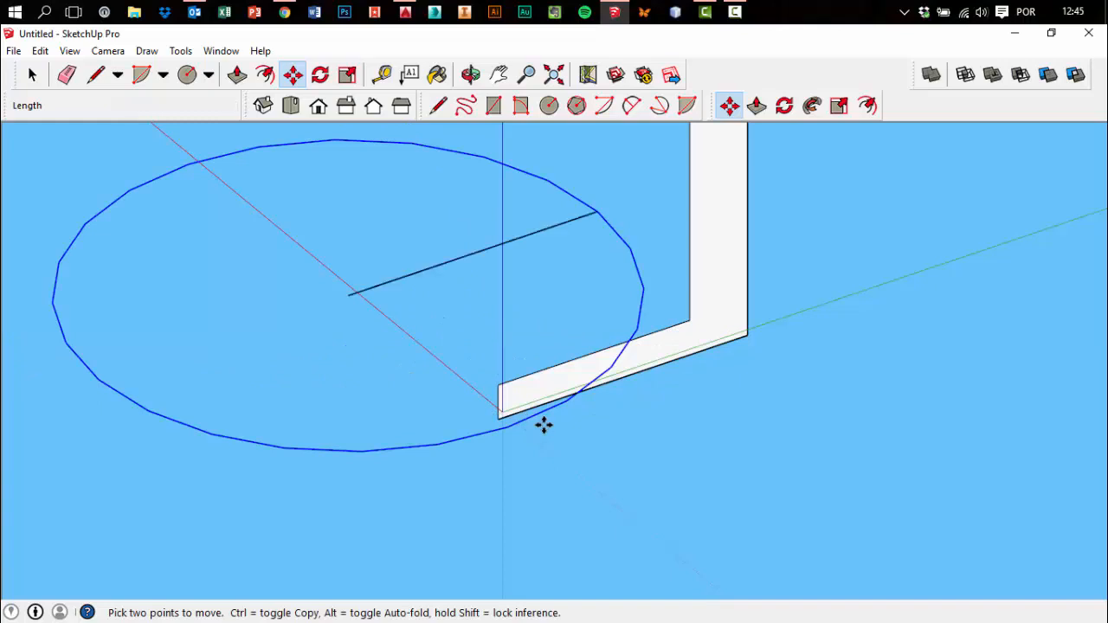
{"action": "key", "text": "Delete"}
{"action": "key", "text": "space"}
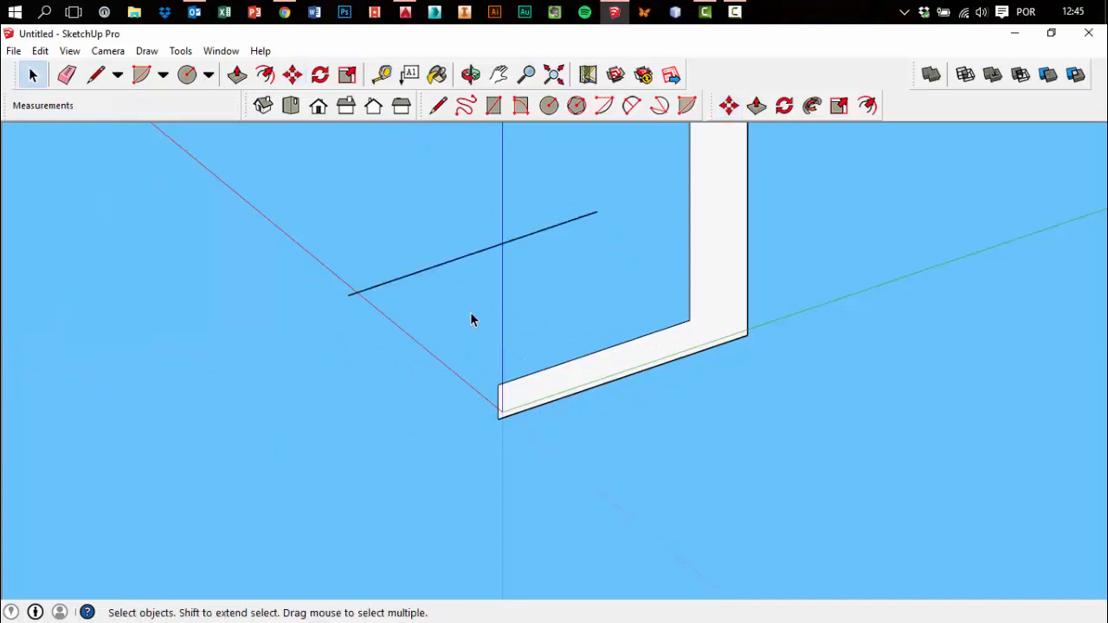
Move the copied line farther away from the L-shaped profile, so that its near end lies close to the red axis
{"action": "middle_click_drag", "start_coordinate": [470, 319], "coordinate": [420, 347]}
{"action": "left_click", "coordinate": [291, 74]}
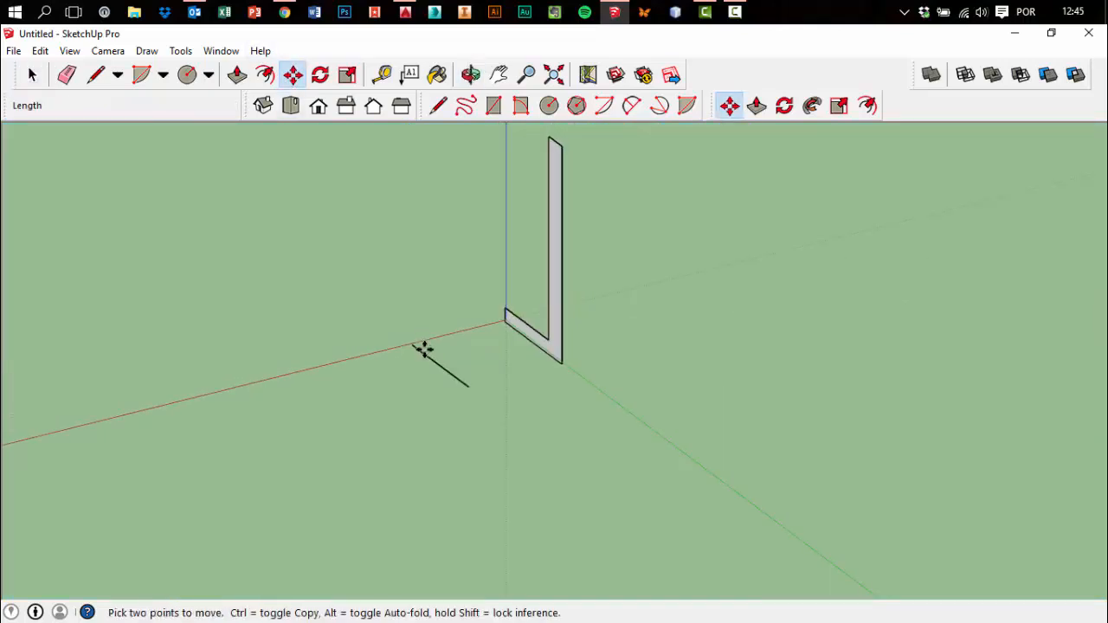
{"action": "left_click", "coordinate": [424, 348]}
{"action": "left_click", "coordinate": [234, 334]}
Draw a circle with a radius of about 21.54 m, centred on the line's far end and reaching its near end
{"action": "left_click", "coordinate": [187, 76]}
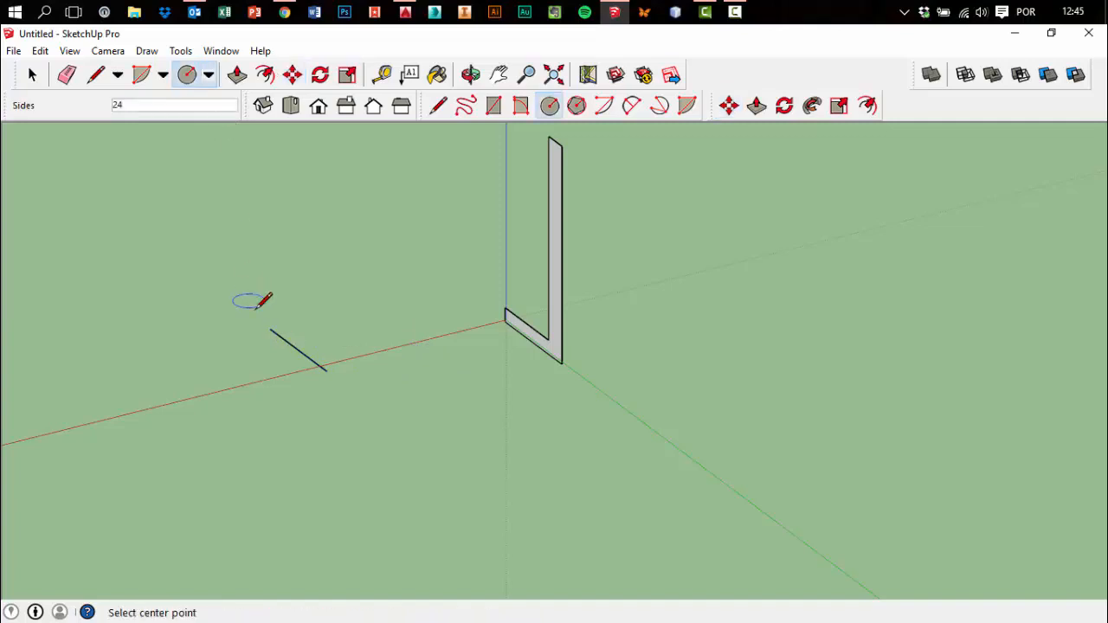
{"action": "left_click", "coordinate": [327, 370]}
{"action": "key", "text": "ctrl+z"}
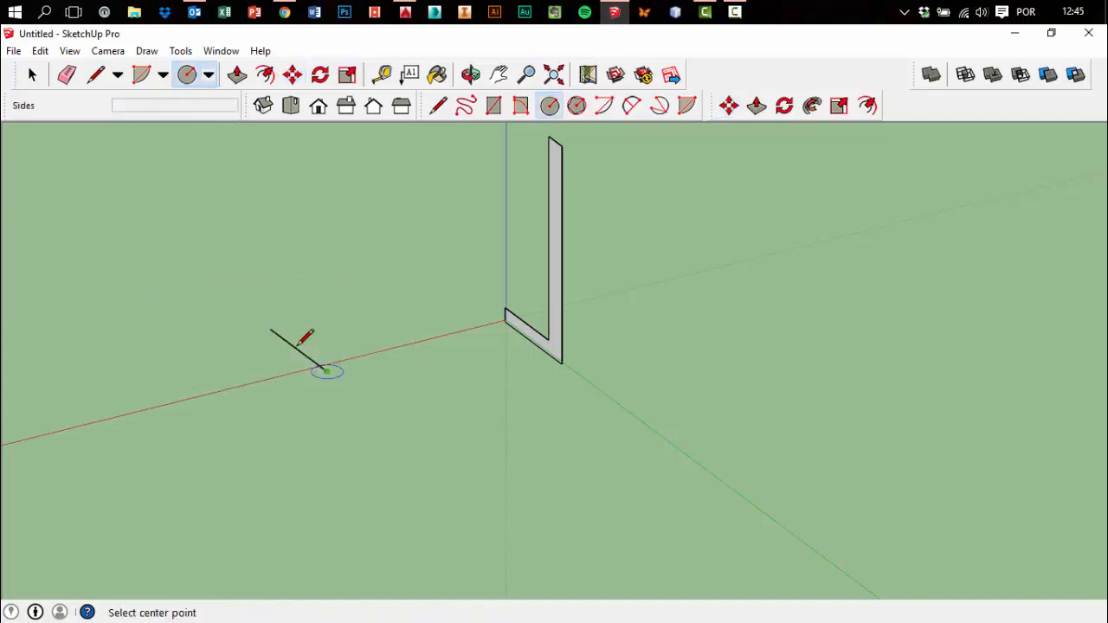
{"action": "left_click", "coordinate": [271, 328]}
{"action": "left_click", "coordinate": [326, 370]}
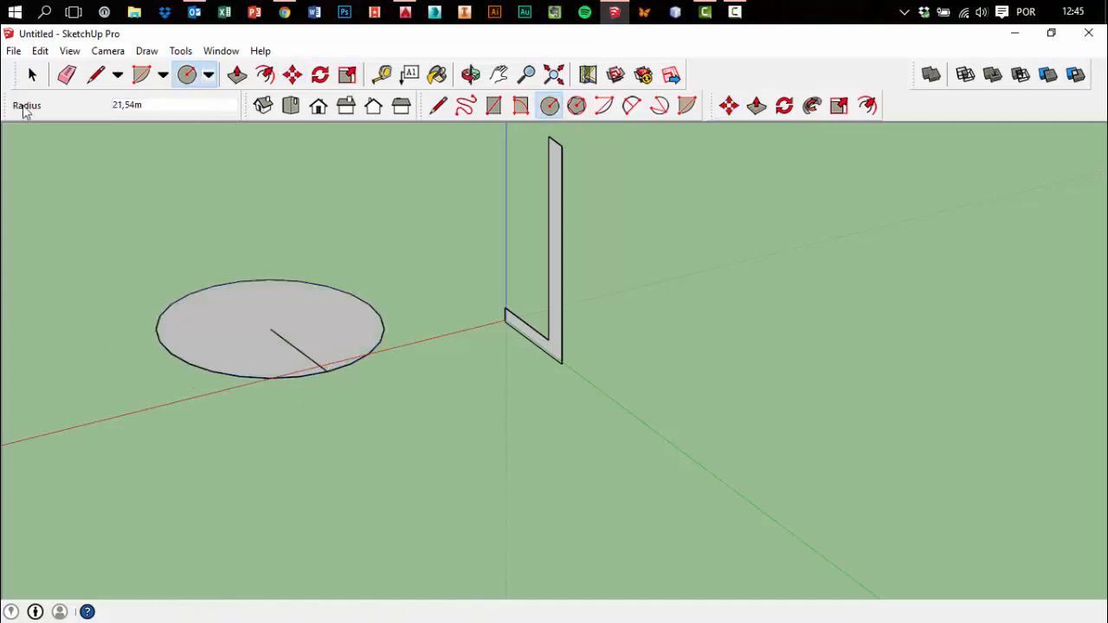
Delete the circle's face and the radius line inside it, keeping only the outline
{"action": "left_click", "coordinate": [33, 78]}
{"action": "left_click", "coordinate": [284, 361]}
{"action": "key", "text": "Delete"}
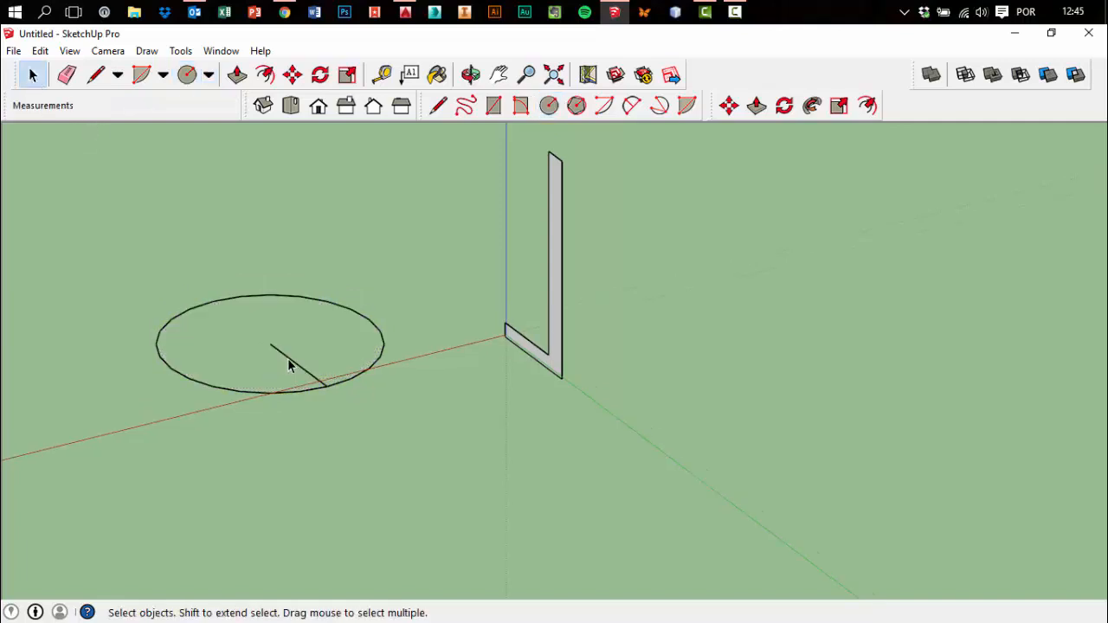
{"action": "left_click", "coordinate": [297, 364]}
{"action": "key", "text": "Delete"}
Try to move the circle outline onto the bottom outer corner of the L-shaped profile, and undo the move
{"action": "left_click", "coordinate": [300, 392]}
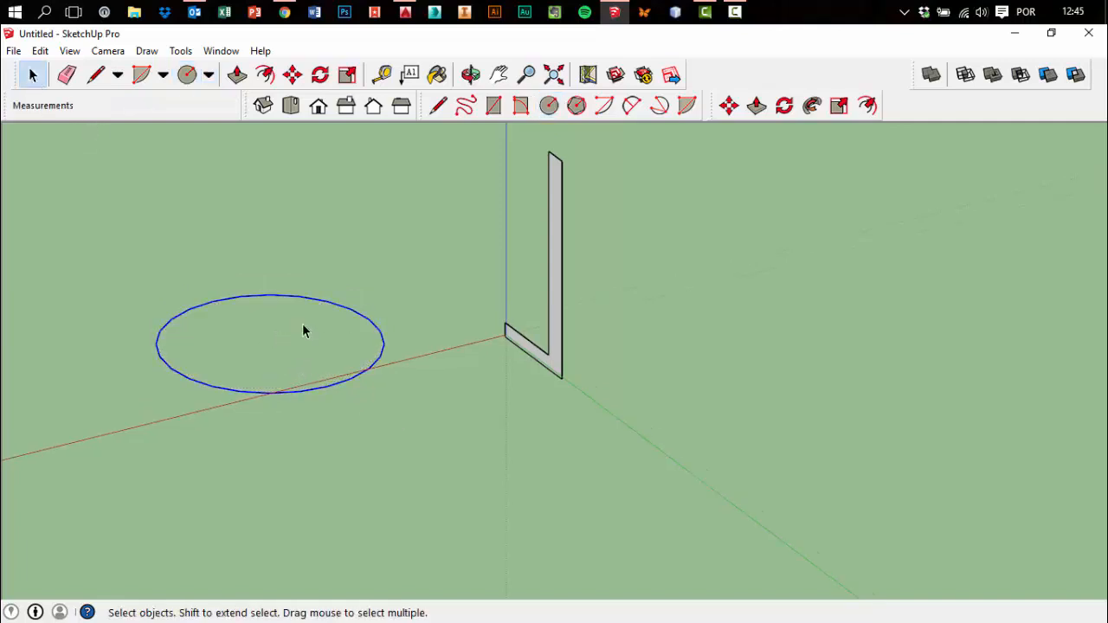
{"action": "left_click", "coordinate": [292, 76]}
{"action": "left_click", "coordinate": [351, 382]}
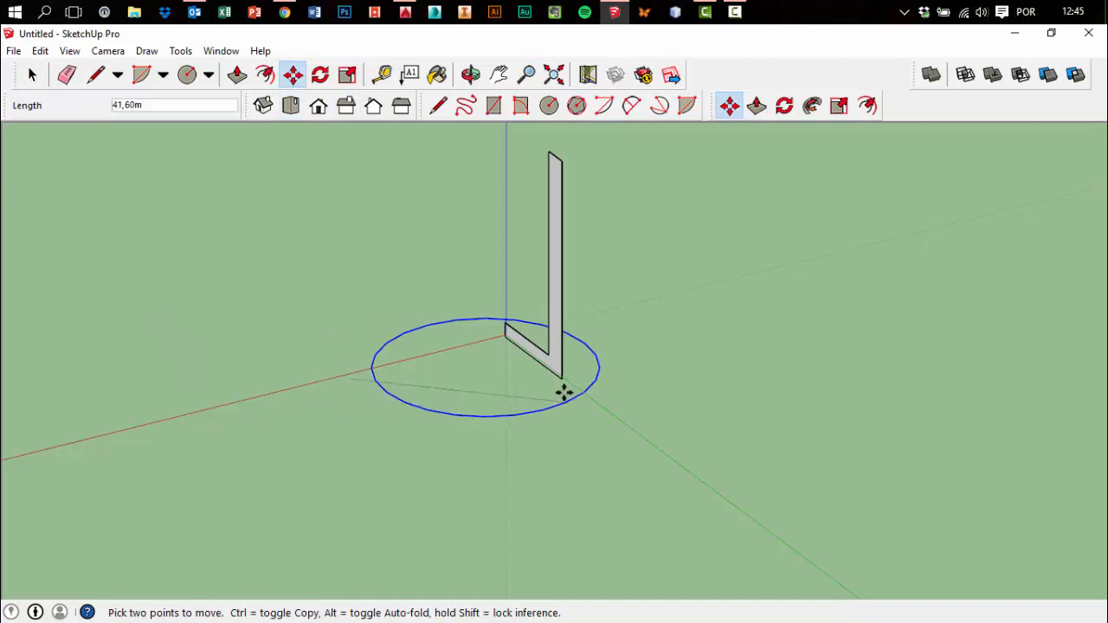
{"action": "left_click", "coordinate": [563, 378]}
{"action": "left_click", "coordinate": [31, 76]}
{"action": "middle_click_drag", "start_coordinate": [484, 415], "coordinate": [637, 586]}
{"action": "key", "text": "ctrl+z"}
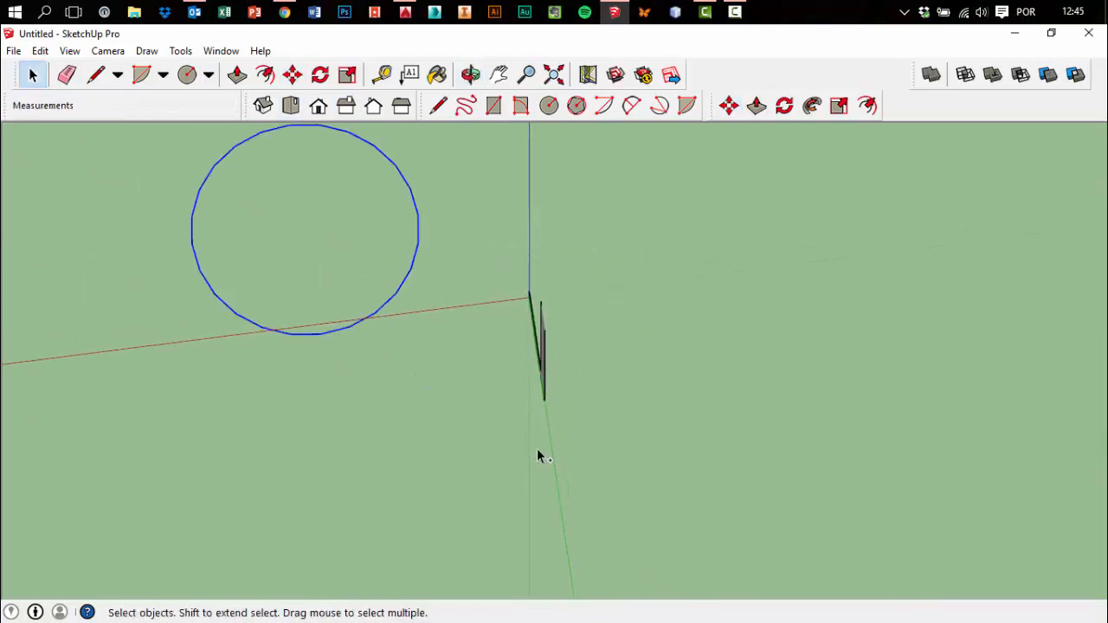
Move the circle outline by the vertex where the radius line ended onto the L-shaped profile's bottom outer corner
{"action": "middle_click_drag", "start_coordinate": [279, 262], "coordinate": [310, 90]}
{"action": "left_click", "coordinate": [292, 75]}
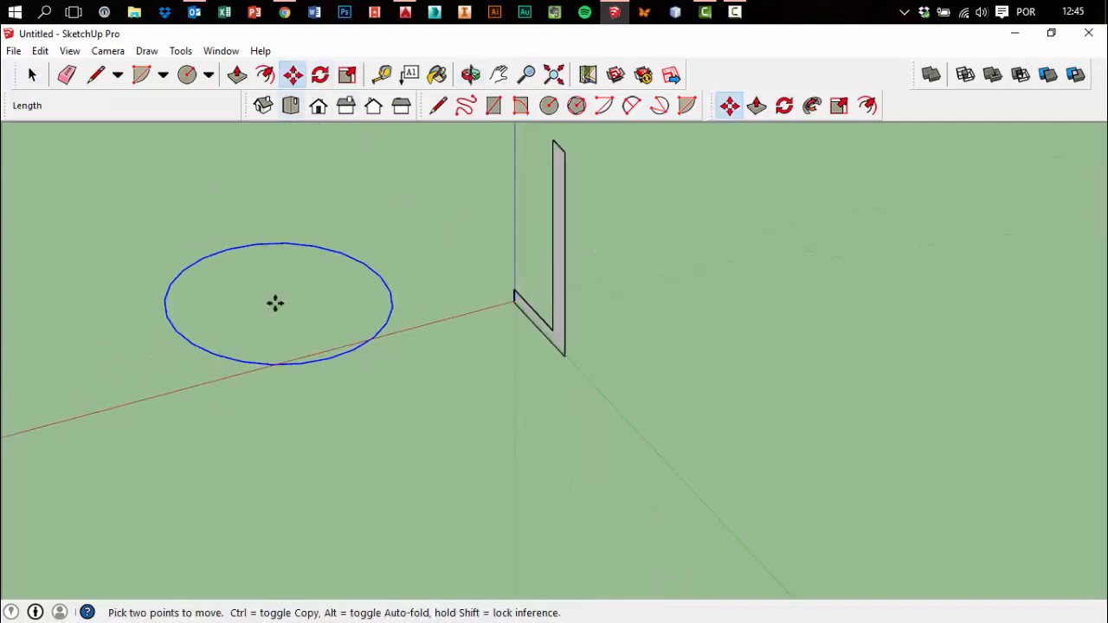
{"action": "left_click", "coordinate": [329, 362]}
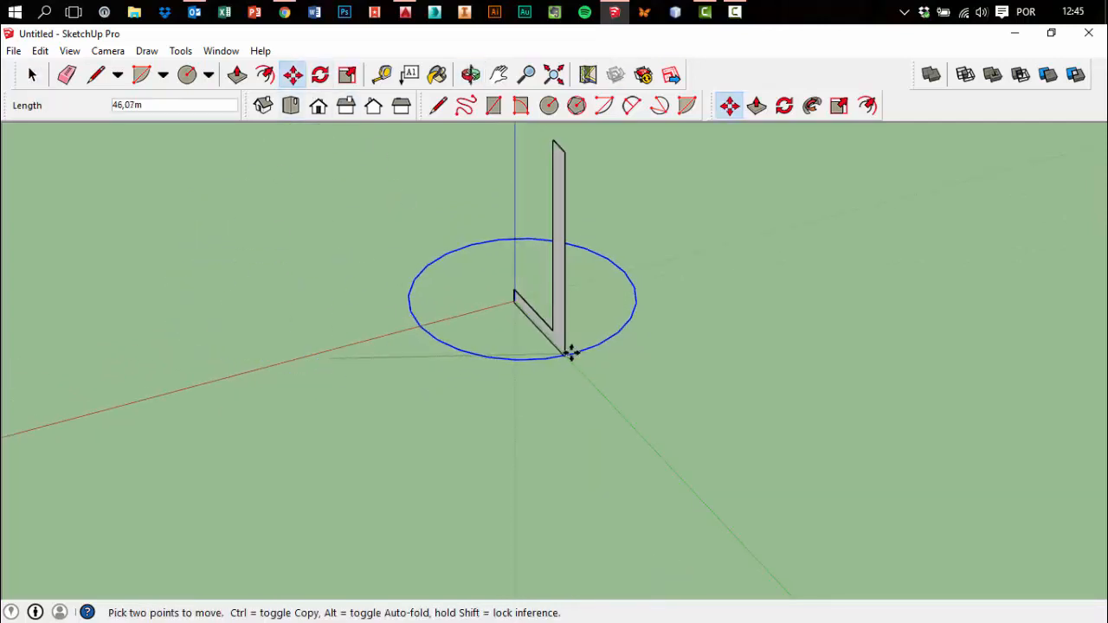
{"action": "left_click", "coordinate": [563, 354]}
Sweep the L-shaped profile around the selected circle with Follow Me, and view the resulting solid from several sides
{"action": "middle_click_drag", "start_coordinate": [563, 354], "coordinate": [769, 227]}
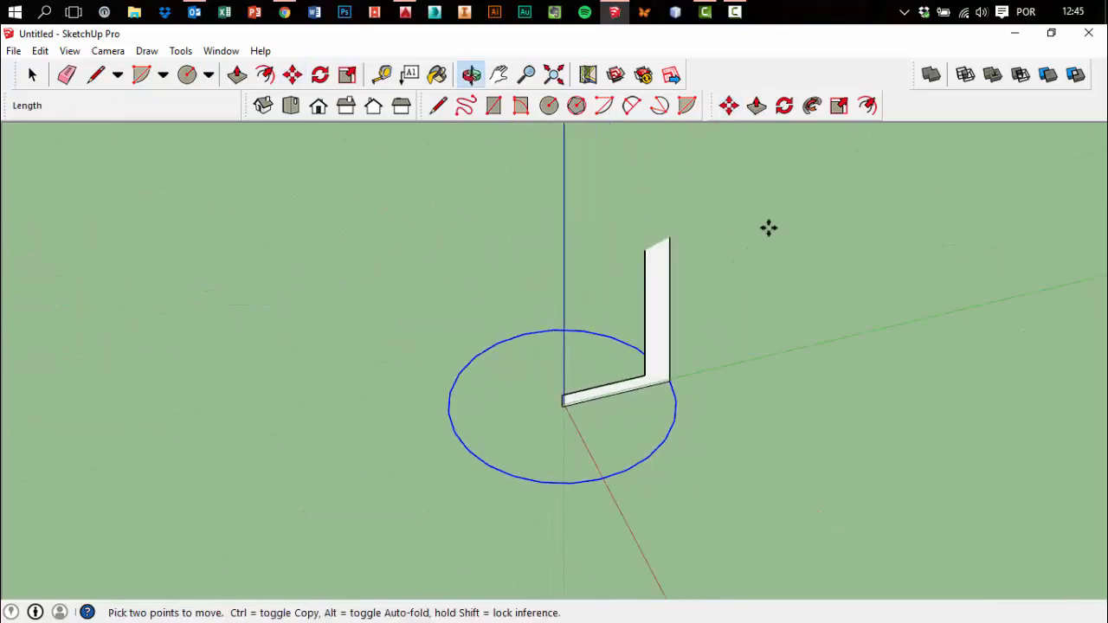
{"action": "left_click", "coordinate": [810, 109]}
{"action": "left_click", "coordinate": [661, 285]}
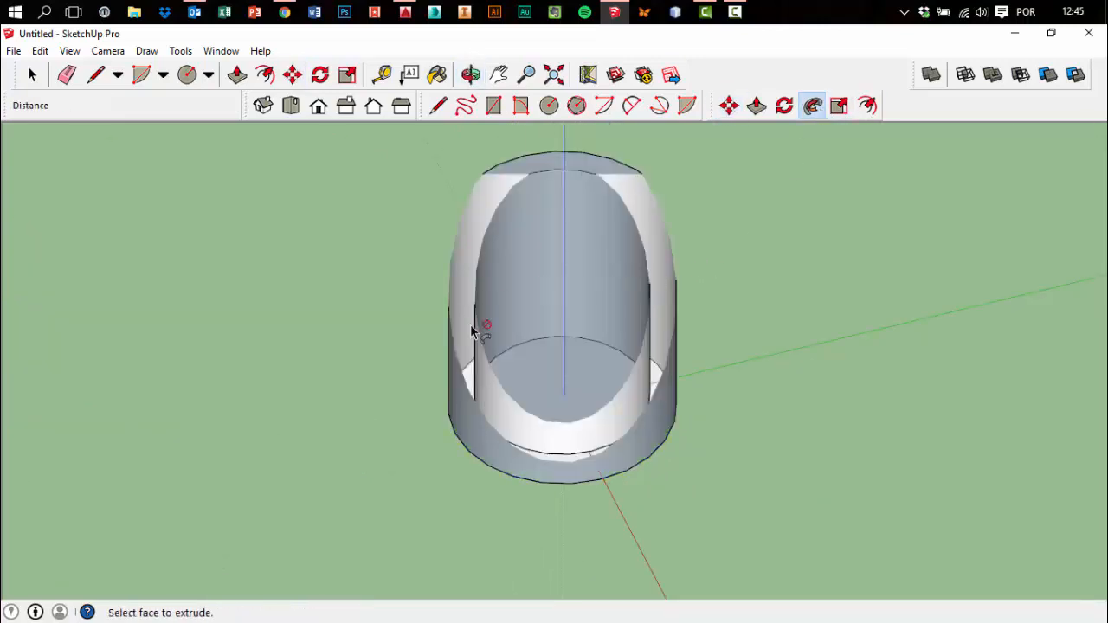
{"action": "middle_click_drag", "start_coordinate": [744, 410], "coordinate": [250, 372]}
{"action": "key", "text": "p"}
{"action": "scroll", "coordinate": [574, 445], "scroll_direction": "down", "scroll_amount": 3}
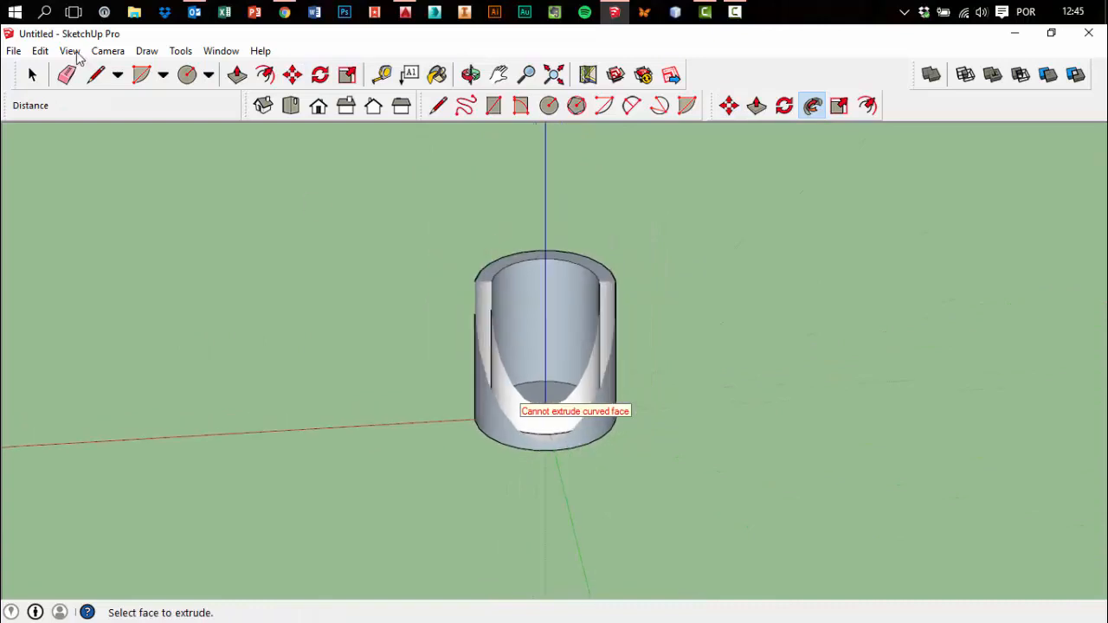
{"action": "middle_click_drag", "start_coordinate": [391, 358], "coordinate": [303, 217]}
Compare the hollow cylinder in perspective and parallel projection, and fit the whole model in the perspective view
{"action": "left_click", "coordinate": [107, 50]}
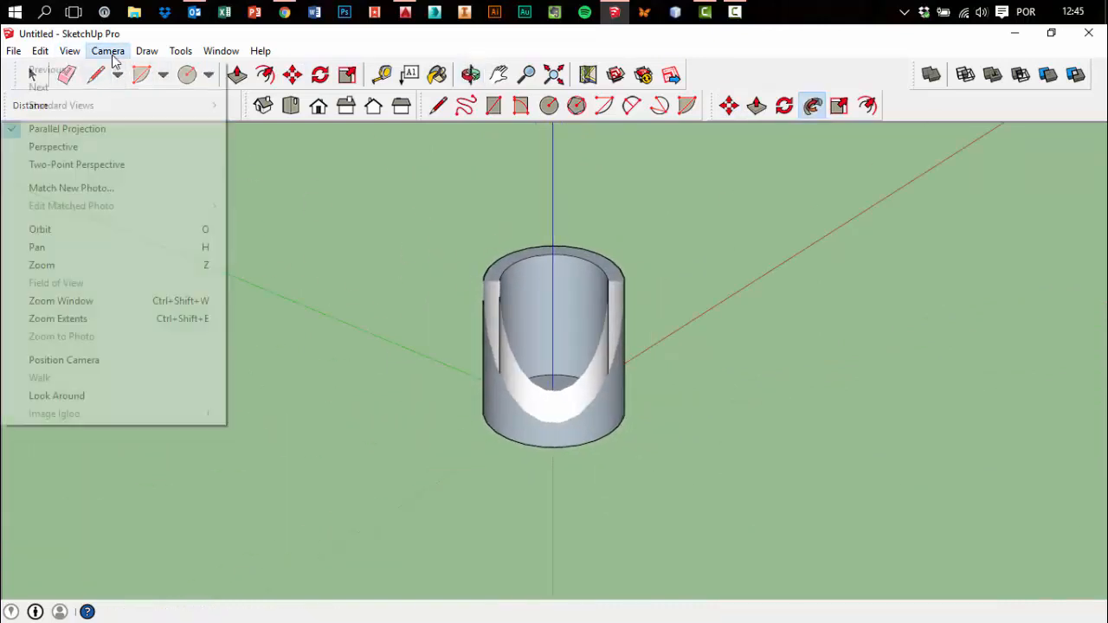
{"action": "left_click", "coordinate": [112, 148]}
{"action": "scroll", "coordinate": [491, 317], "scroll_direction": "up", "scroll_amount": 5}
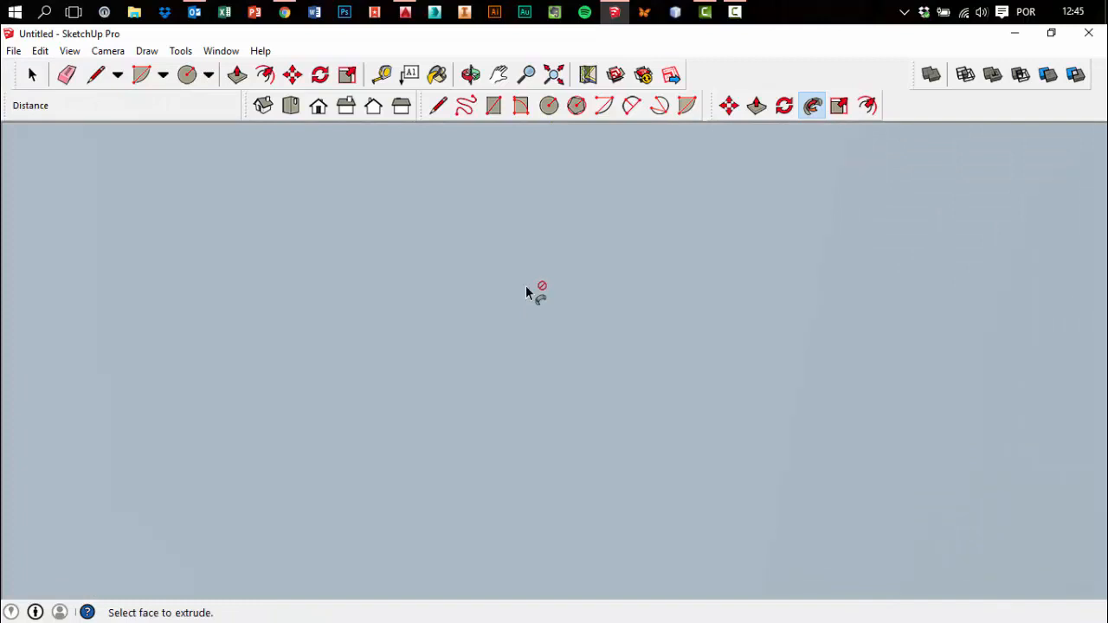
{"action": "left_click", "coordinate": [69, 50]}
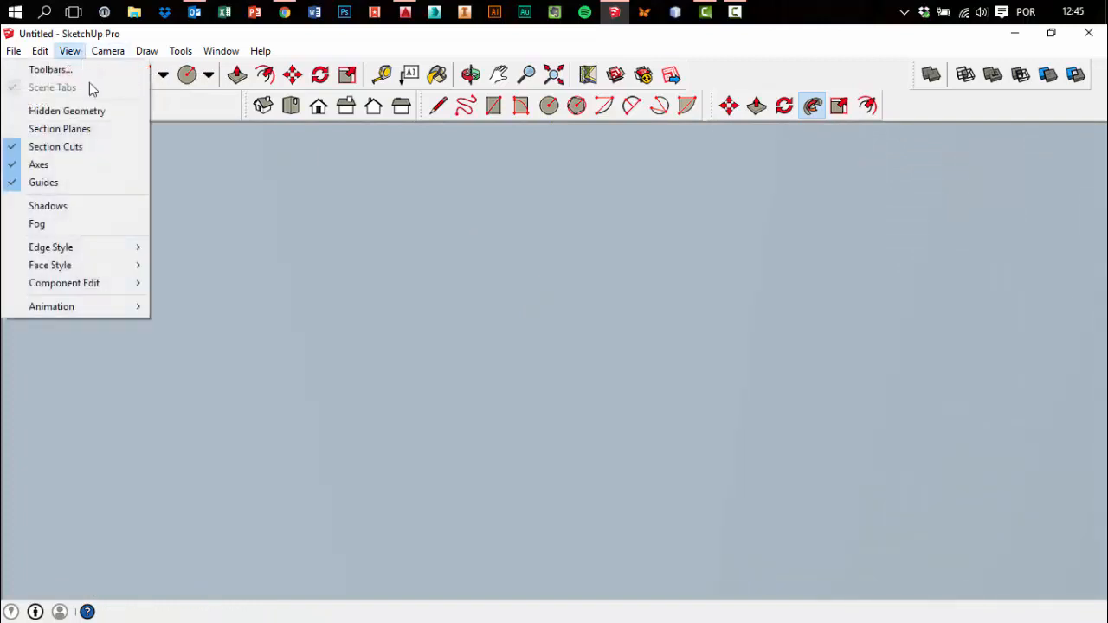
{"action": "mouse_move", "coordinate": [107, 50]}
{"action": "left_click", "coordinate": [102, 129]}
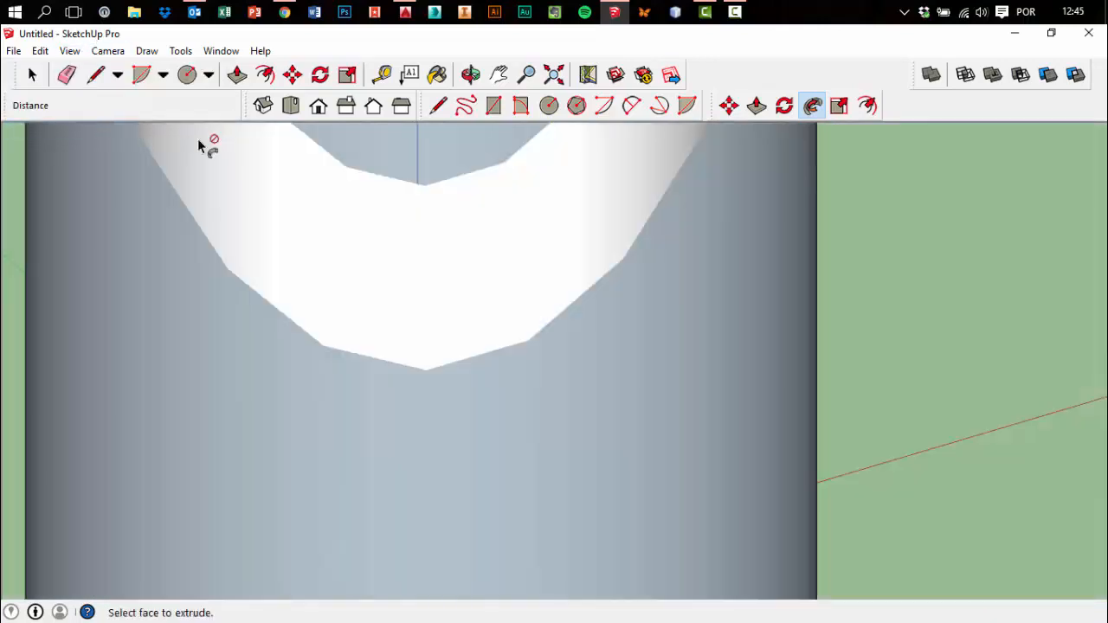
{"action": "left_click", "coordinate": [70, 50]}
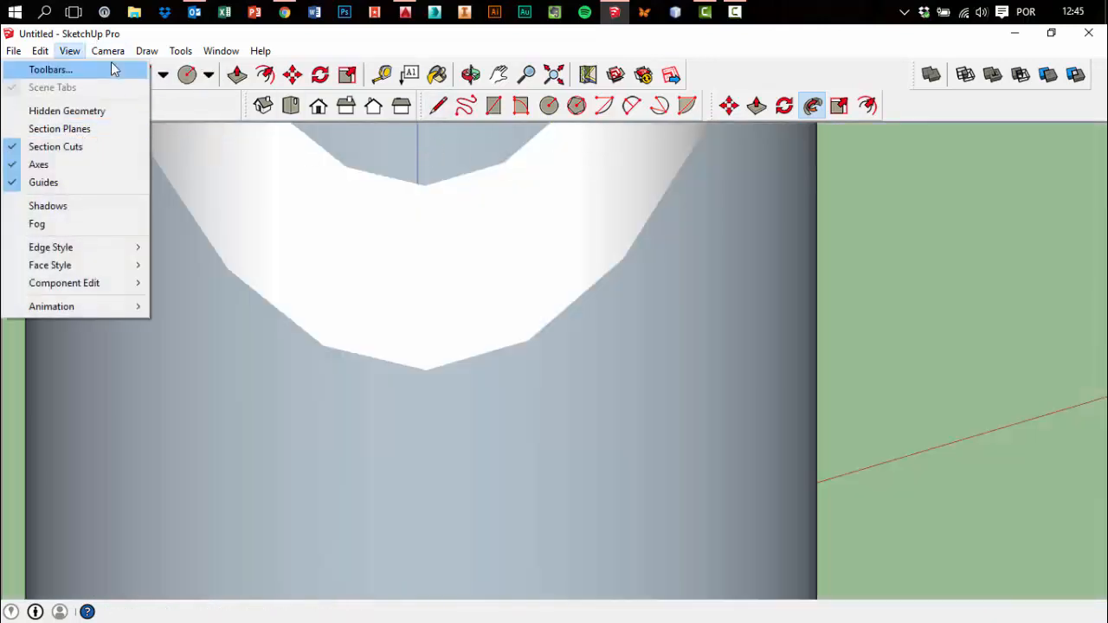
{"action": "mouse_move", "coordinate": [107, 50]}
{"action": "left_click", "coordinate": [91, 150]}
{"action": "left_click", "coordinate": [554, 75]}
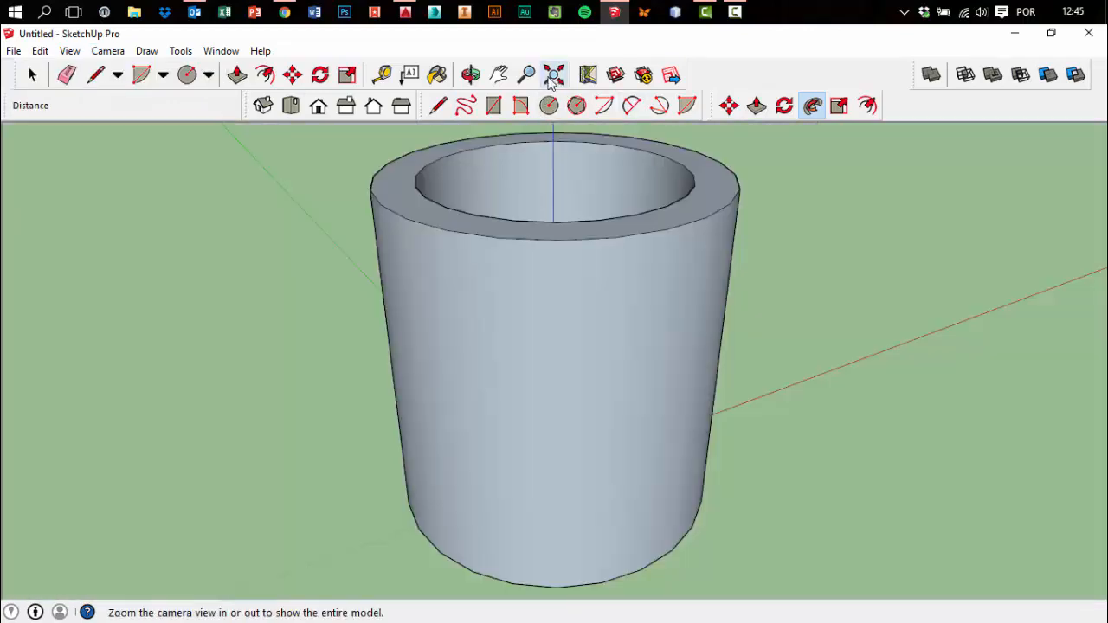
Set the camera back to parallel projection and show the hollow cylinder smaller, with free space around it
{"action": "left_click", "coordinate": [70, 50]}
{"action": "mouse_move", "coordinate": [107, 50]}
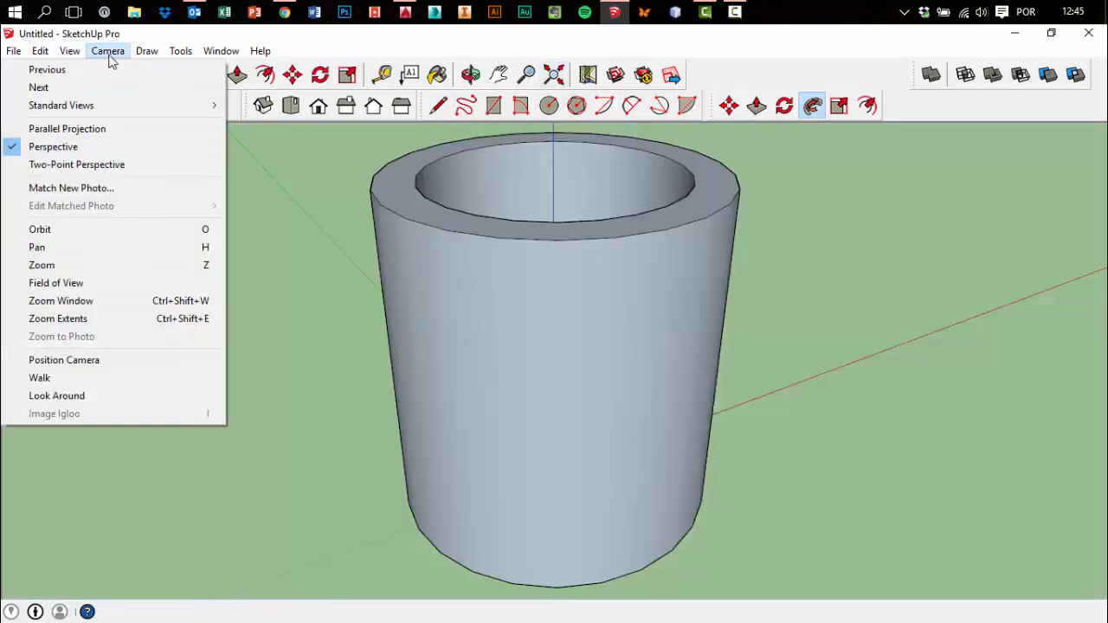
{"action": "left_click", "coordinate": [109, 128]}
{"action": "scroll", "coordinate": [546, 392], "scroll_direction": "down", "scroll_amount": 4}
{"action": "middle_click_drag", "start_coordinate": [595, 396], "coordinate": [583, 365]}
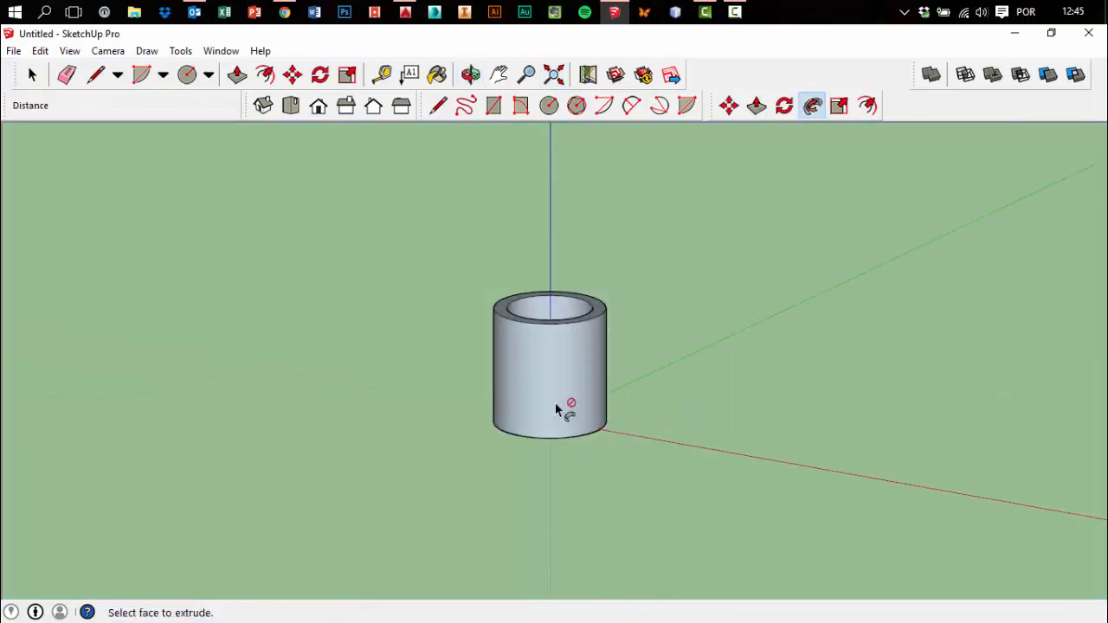
Draw a rectangle of about 33.21 by 24.52 m beside the hollow cylinder in the Right standard view
{"action": "left_click", "coordinate": [346, 105]}
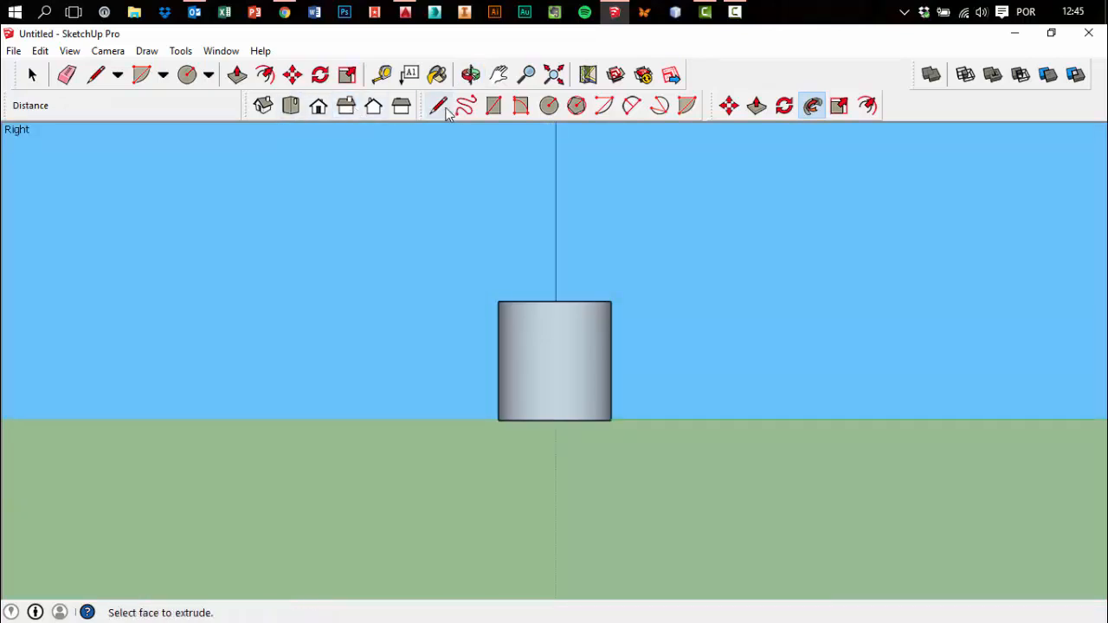
{"action": "left_click", "coordinate": [493, 104]}
{"action": "left_click", "coordinate": [673, 320]}
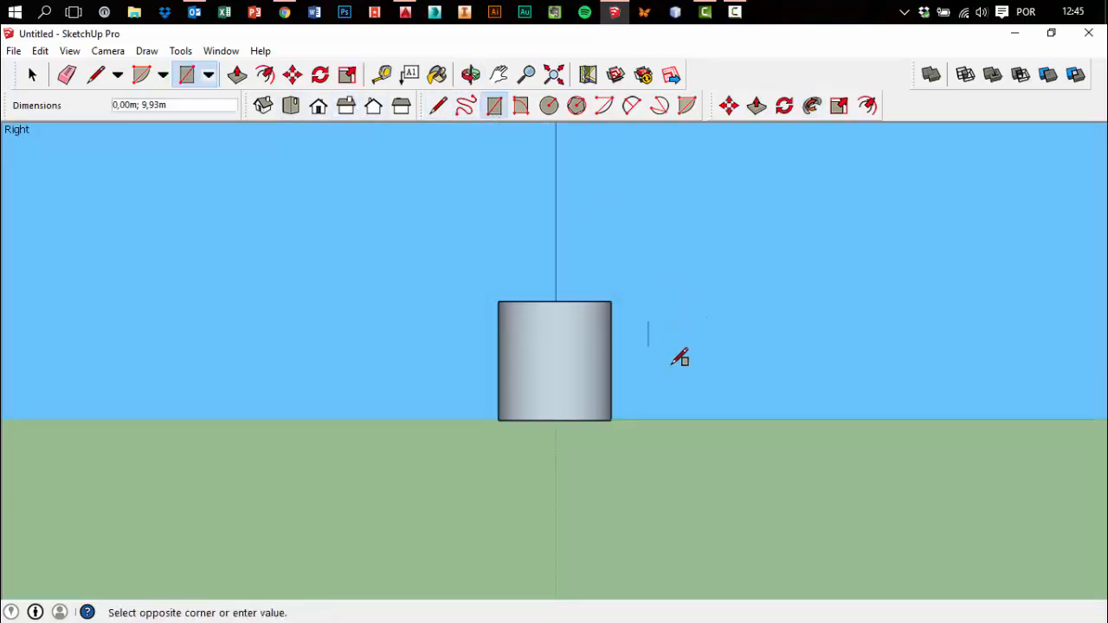
{"action": "left_click", "coordinate": [715, 406]}
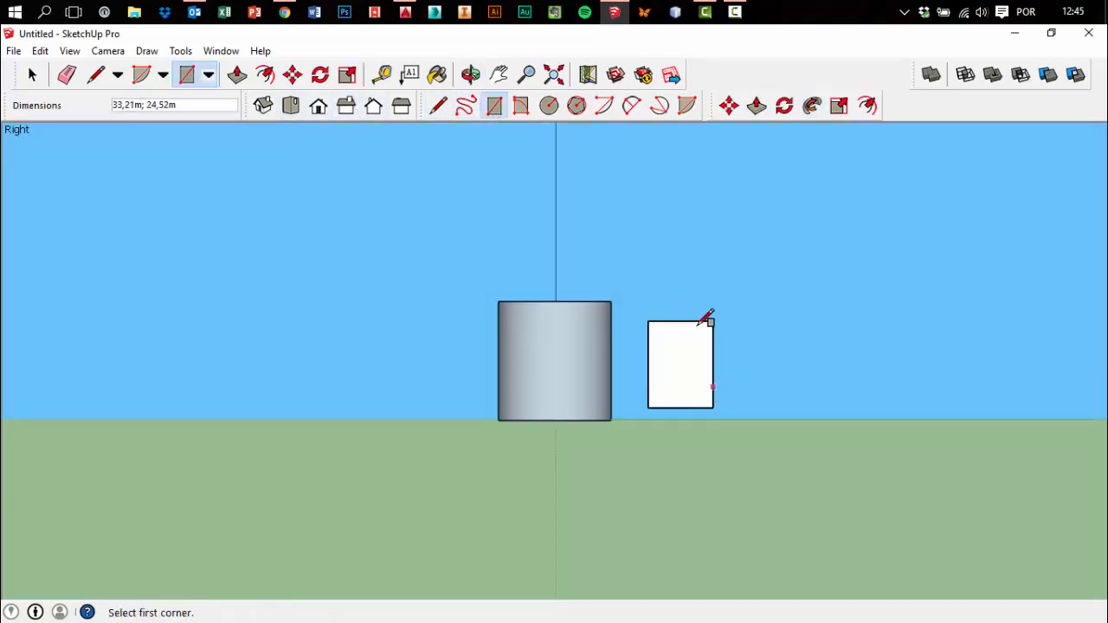
{"action": "key", "text": "space"}
Delete the rectangle's face and its edge nearest the cylinder, leaving an open three-sided path
{"action": "middle_click_drag", "start_coordinate": [699, 286], "coordinate": [644, 485]}
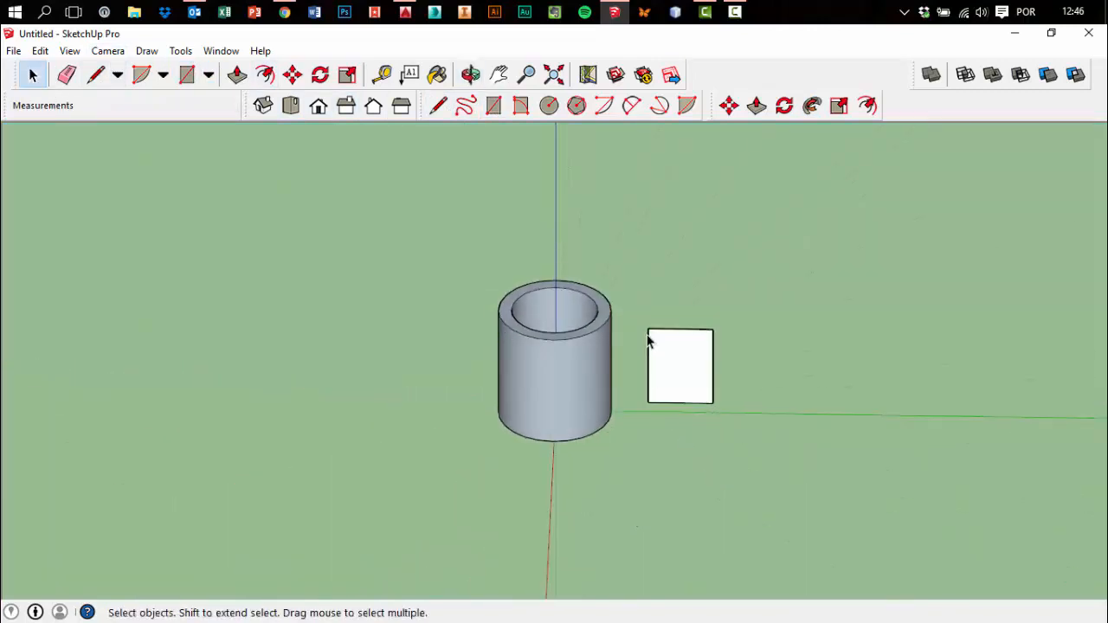
{"action": "scroll", "coordinate": [641, 348], "scroll_direction": "up", "scroll_amount": 2}
{"action": "left_click", "coordinate": [684, 407]}
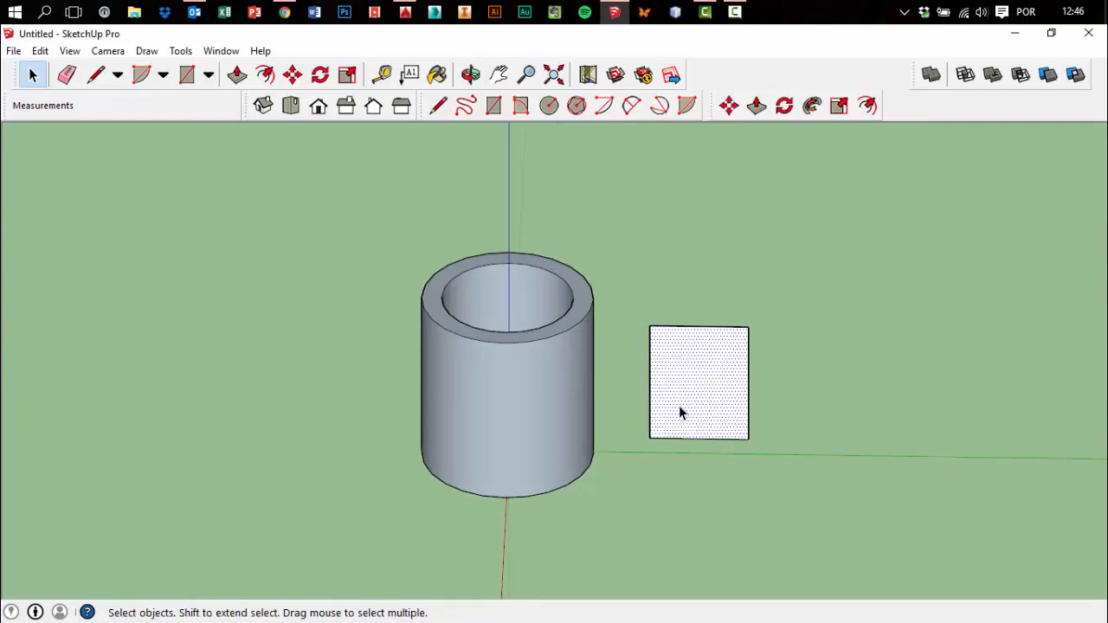
{"action": "key", "text": "Delete"}
{"action": "middle_click_drag", "start_coordinate": [665, 432], "coordinate": [658, 450]}
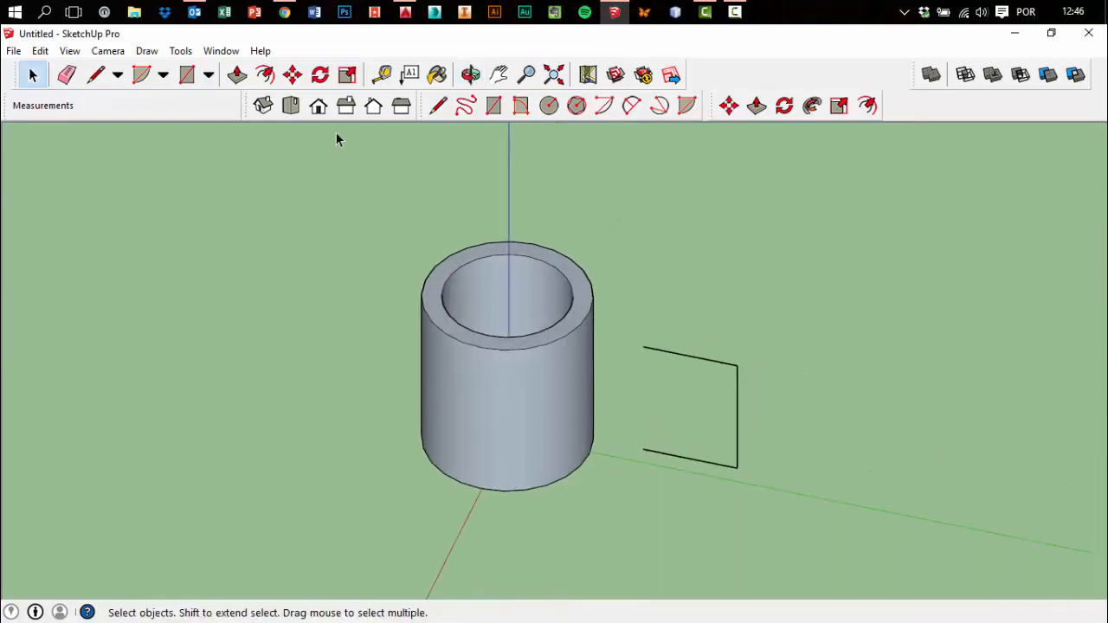
Draw a small circle just outside the hollow cylinder from the Back standard view
{"action": "left_click", "coordinate": [347, 106]}
{"action": "left_click", "coordinate": [373, 106]}
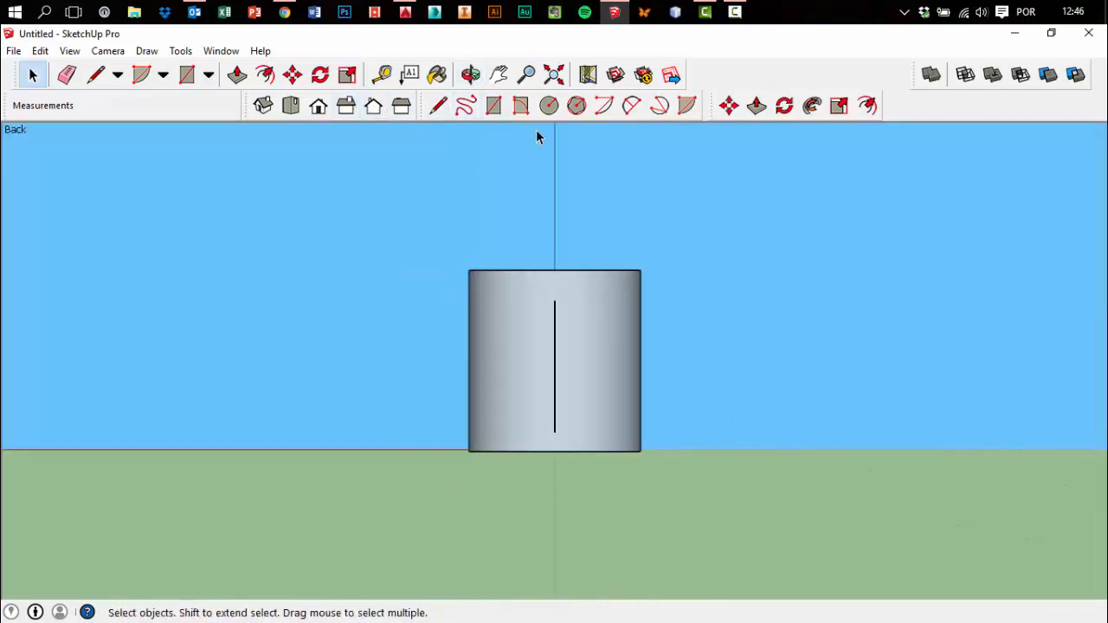
{"action": "key", "text": "c"}
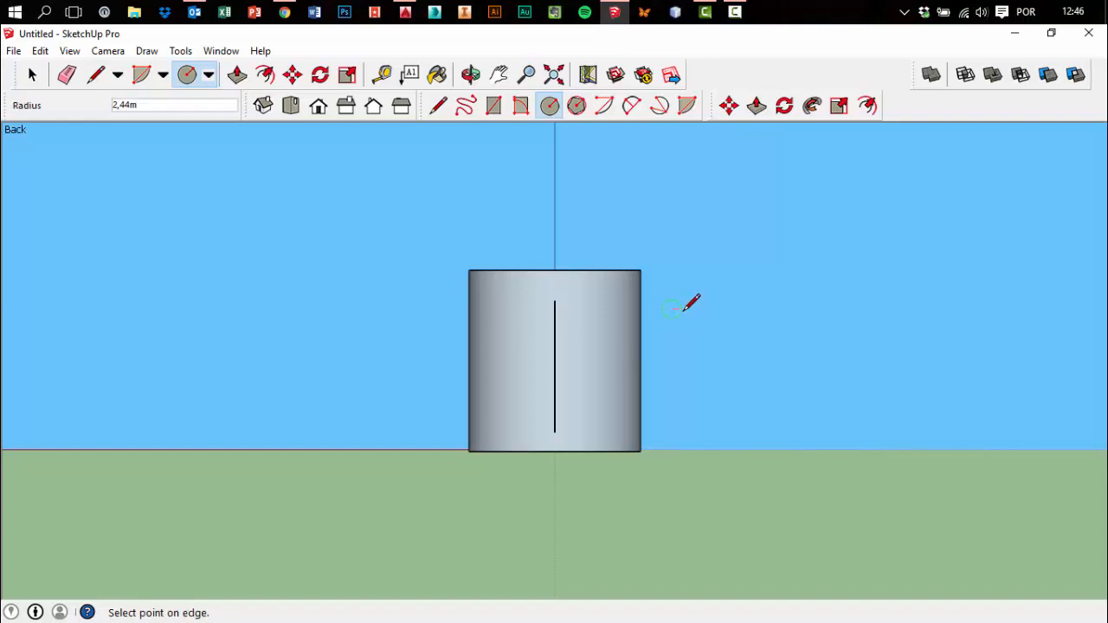
{"action": "middle_click_drag", "start_coordinate": [684, 313], "coordinate": [552, 363]}
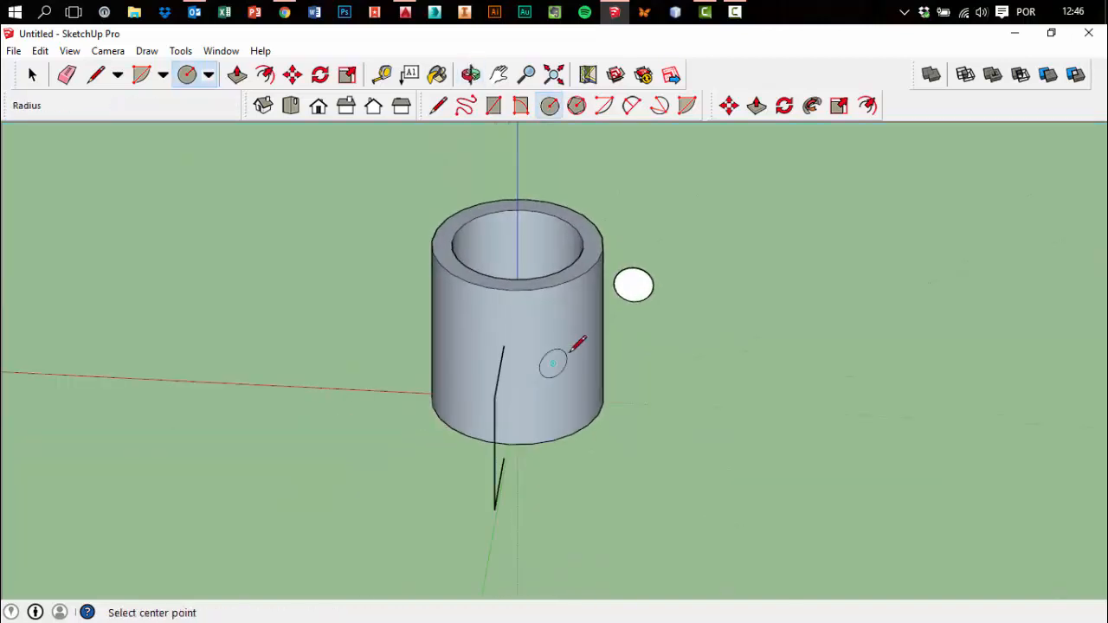
Draw a circle of about 2.63 m radius beside the hollow cylinder in the Back standard view
{"action": "left_click", "coordinate": [657, 299]}
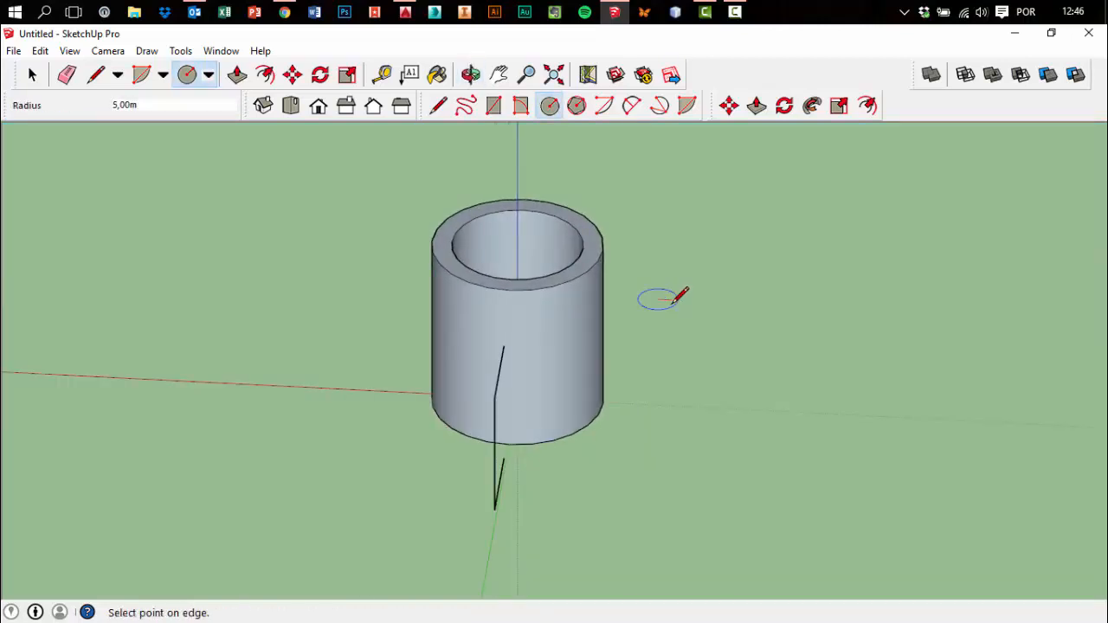
{"action": "left_click", "coordinate": [373, 107]}
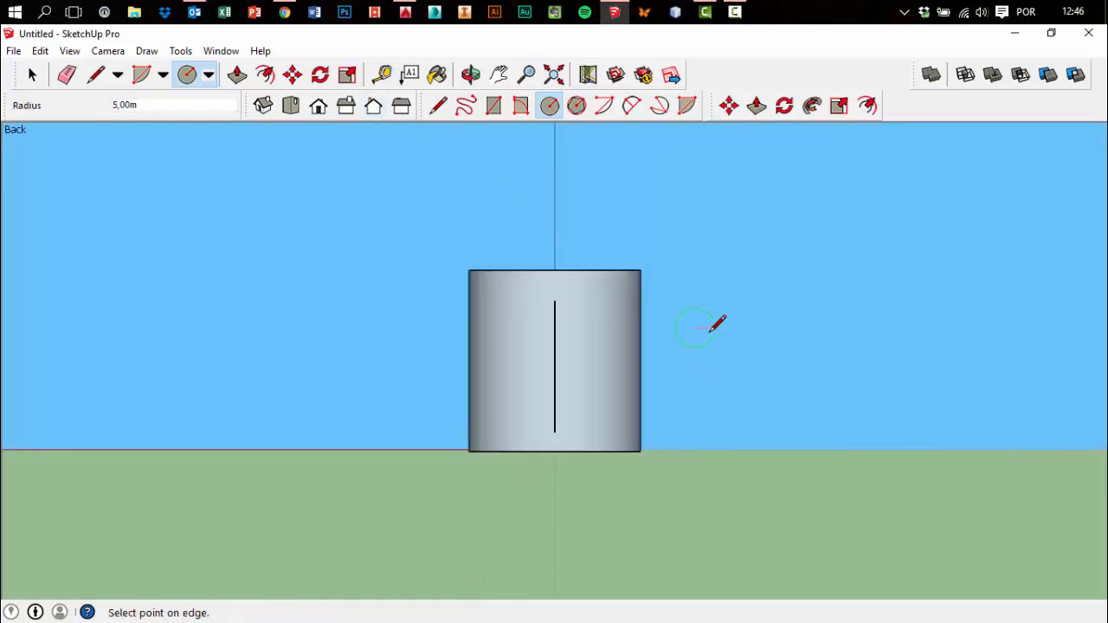
{"action": "scroll", "coordinate": [711, 327], "scroll_direction": "up", "scroll_amount": 2}
{"action": "key", "text": "Escape"}
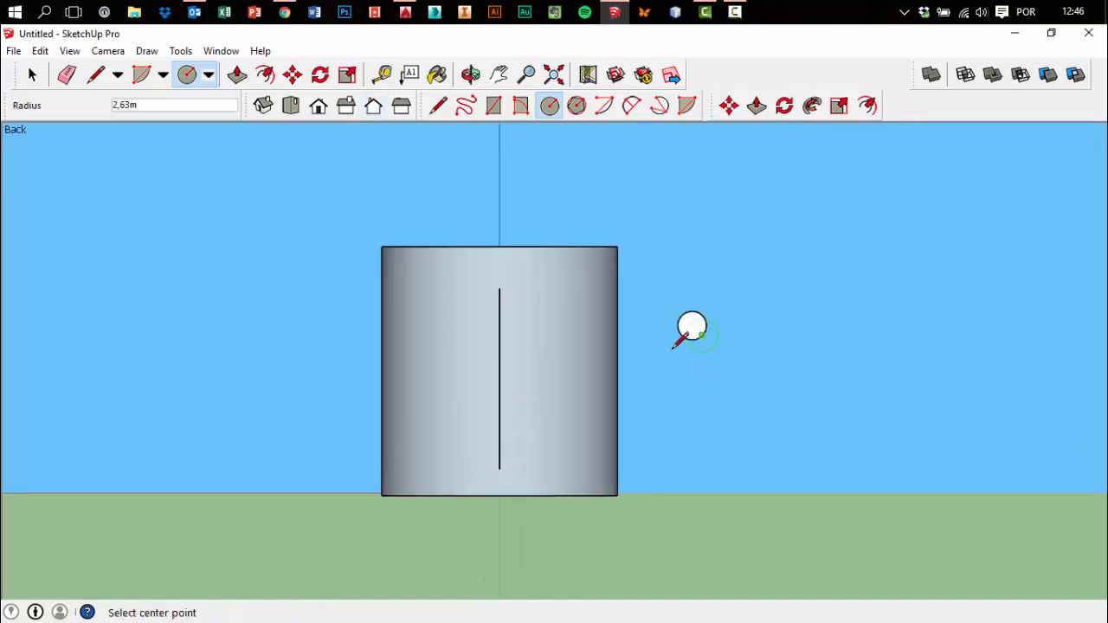
Move the circle onto the upper open end of the three-sided path, and shift the path's vertical edge closer to the cylinder
{"action": "left_click", "coordinate": [32, 74]}
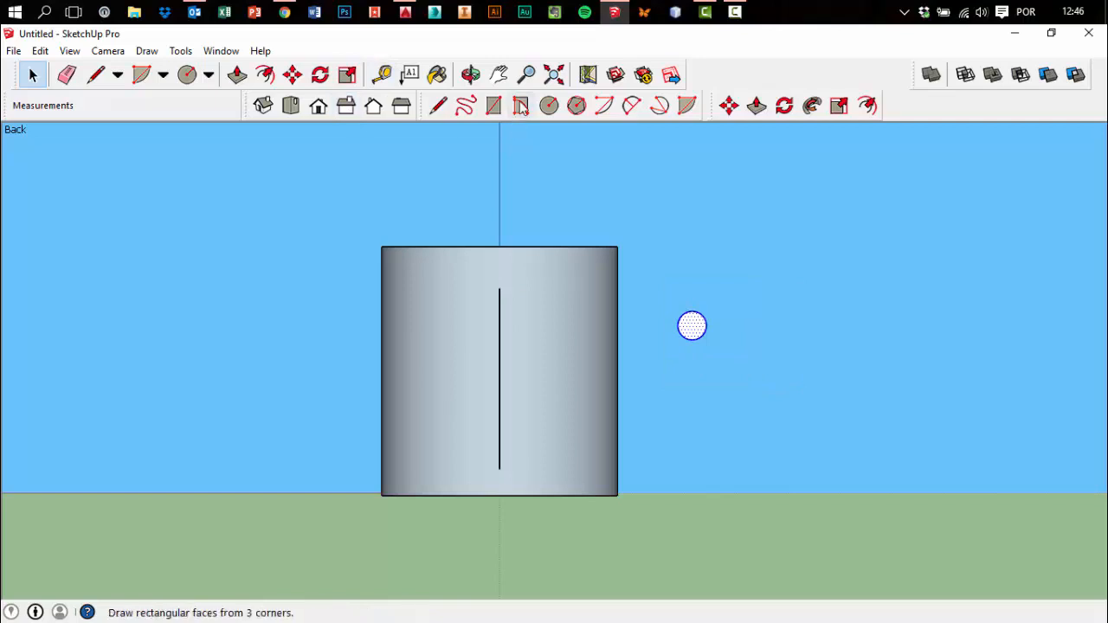
{"action": "left_click", "coordinate": [292, 74]}
{"action": "scroll", "coordinate": [711, 328], "scroll_direction": "up", "scroll_amount": 1}
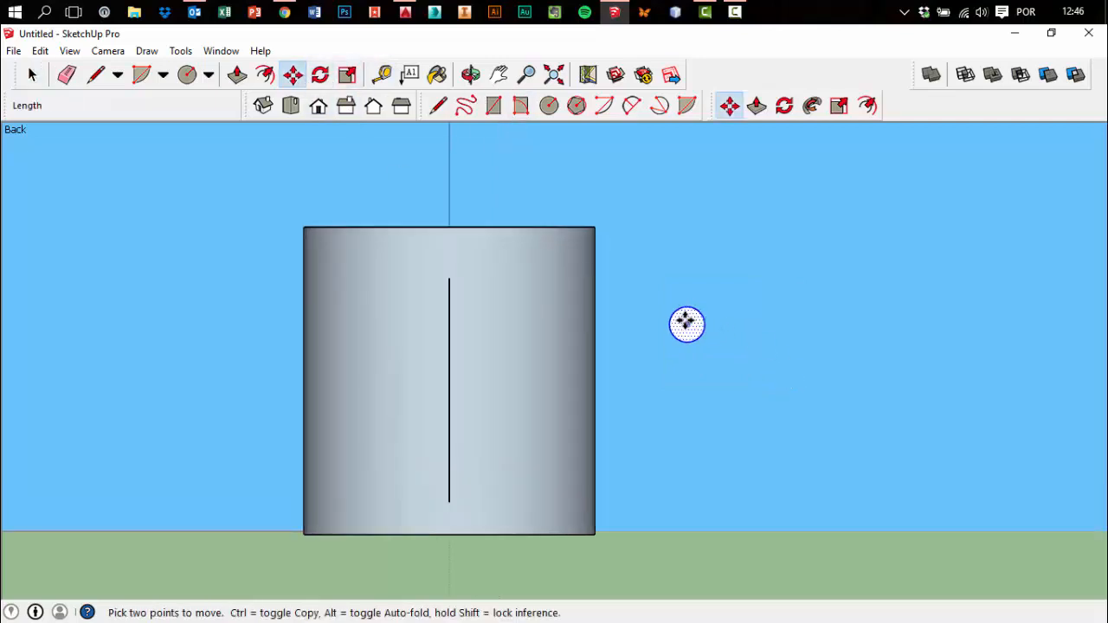
{"action": "left_click", "coordinate": [686, 324]}
{"action": "scroll", "coordinate": [601, 363], "scroll_direction": "down", "scroll_amount": 3}
{"action": "middle_click_drag", "start_coordinate": [601, 364], "coordinate": [708, 320]}
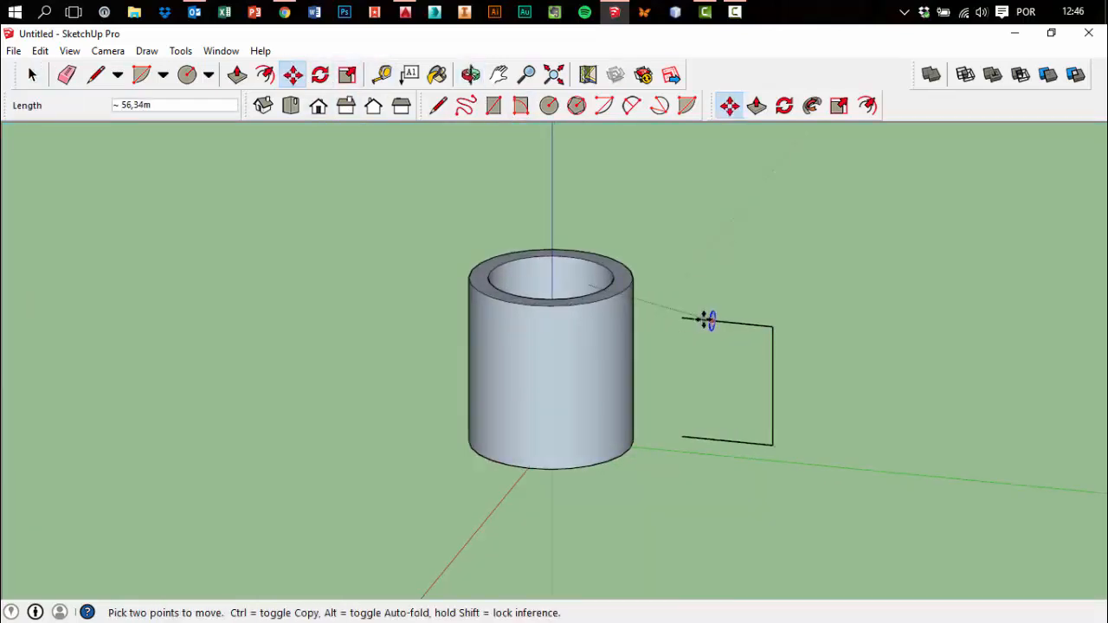
{"action": "left_click", "coordinate": [683, 318]}
{"action": "middle_click_drag", "start_coordinate": [801, 490], "coordinate": [826, 506]}
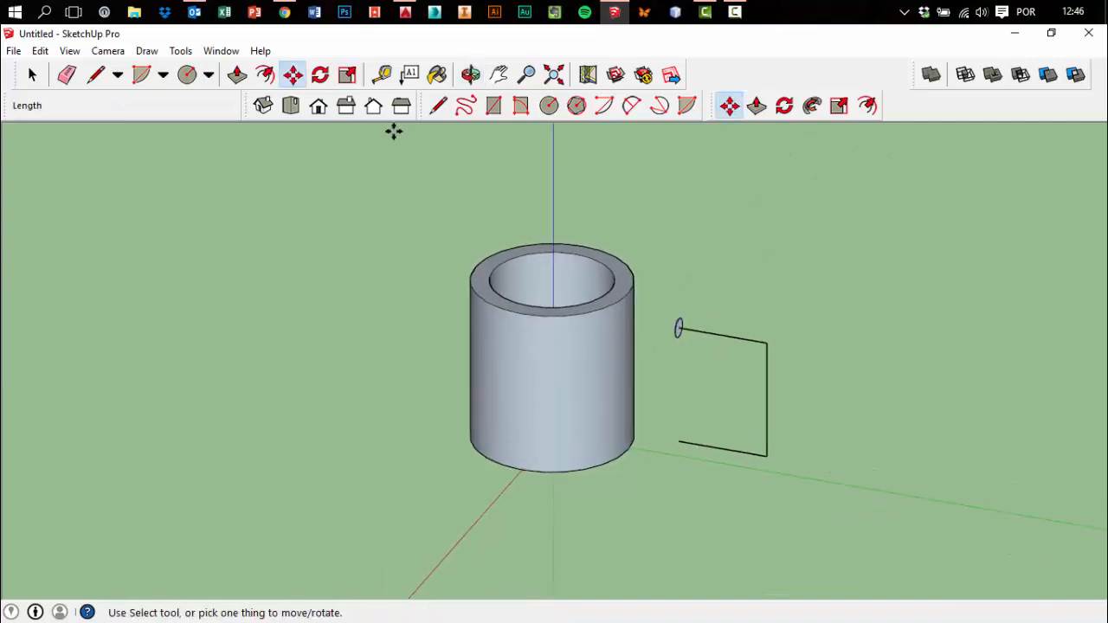
{"action": "left_click", "coordinate": [765, 401]}
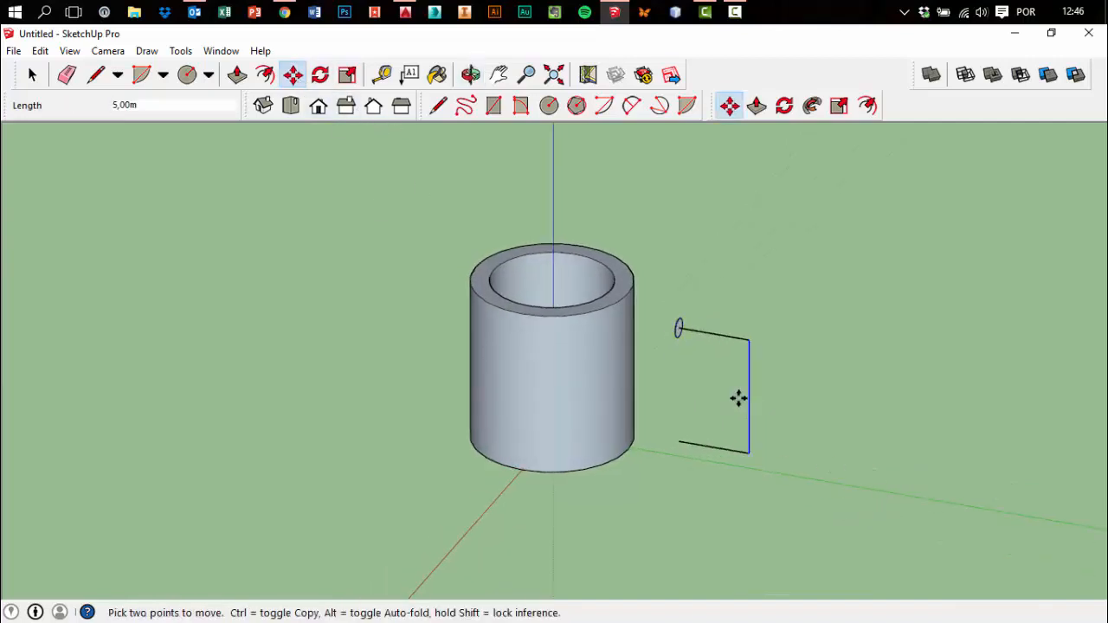
{"action": "left_click", "coordinate": [735, 396]}
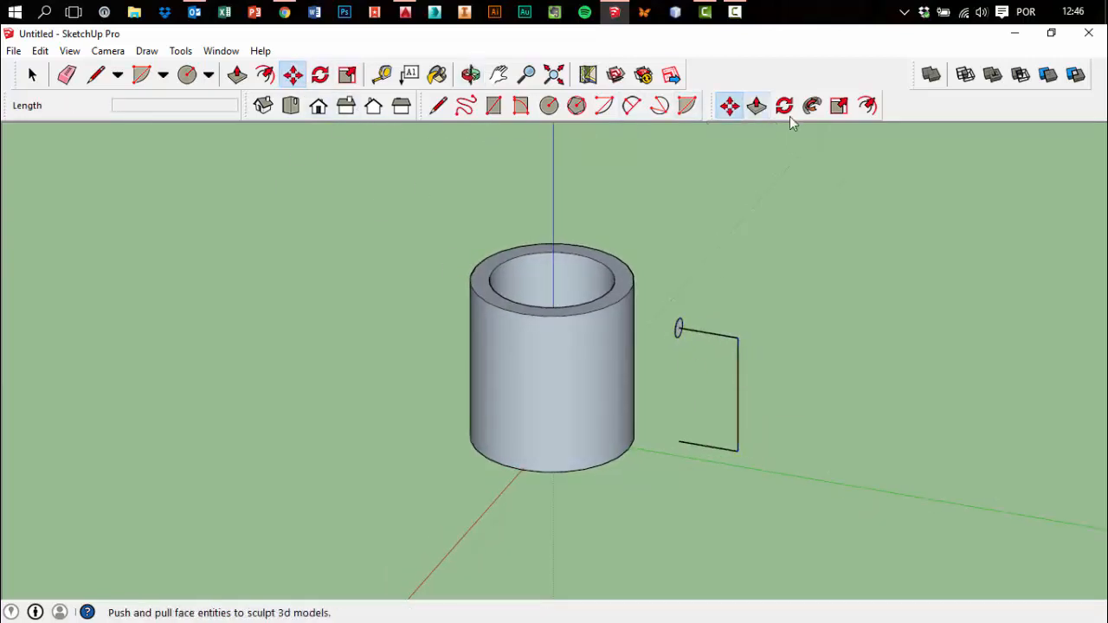
Sweep the circle along the whole three-sided path with Follow Me to form a tubular handle
{"action": "left_click", "coordinate": [811, 105]}
{"action": "scroll", "coordinate": [668, 337], "scroll_direction": "up", "scroll_amount": 3}
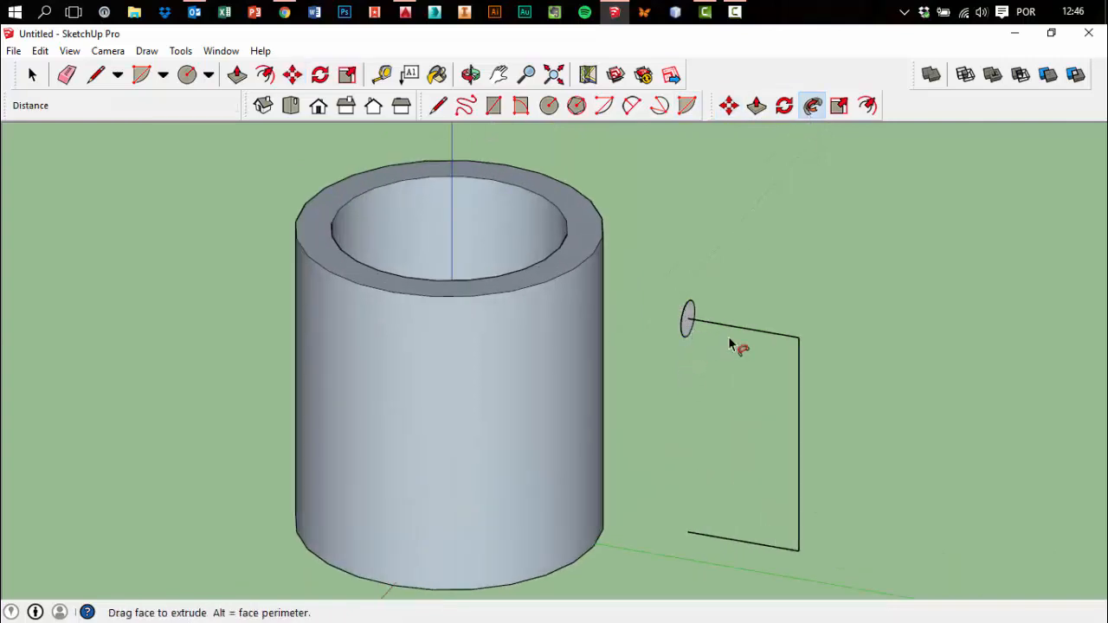
{"action": "left_click_drag", "start_coordinate": [778, 514], "coordinate": [738, 520]}
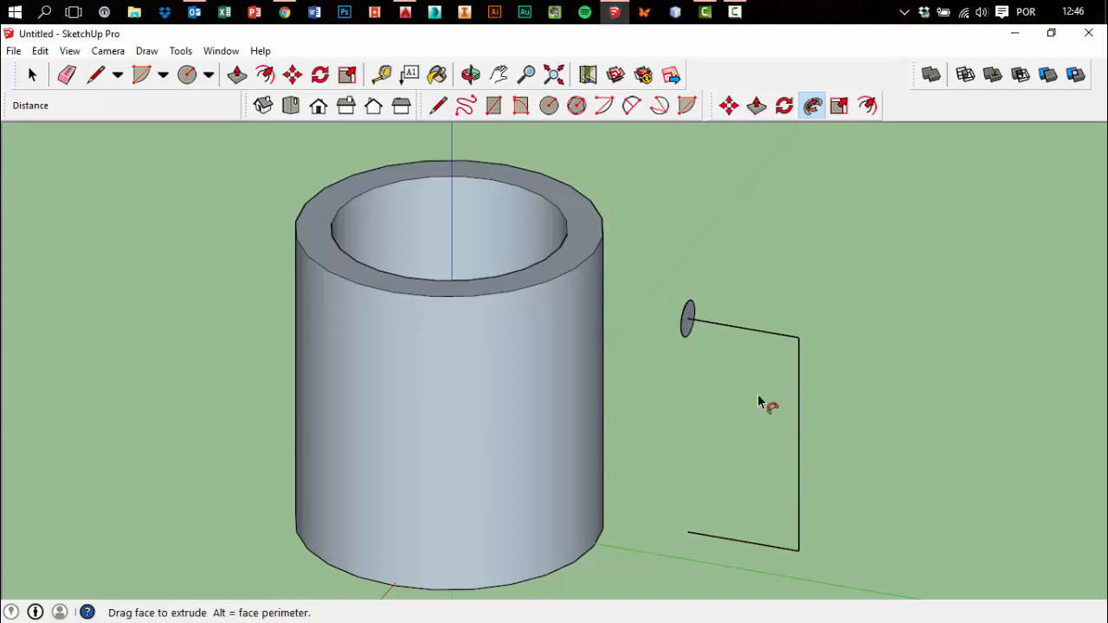
{"action": "scroll", "coordinate": [710, 359], "scroll_direction": "up", "scroll_amount": 4}
{"action": "left_click_drag", "start_coordinate": [680, 304], "coordinate": [718, 316]}
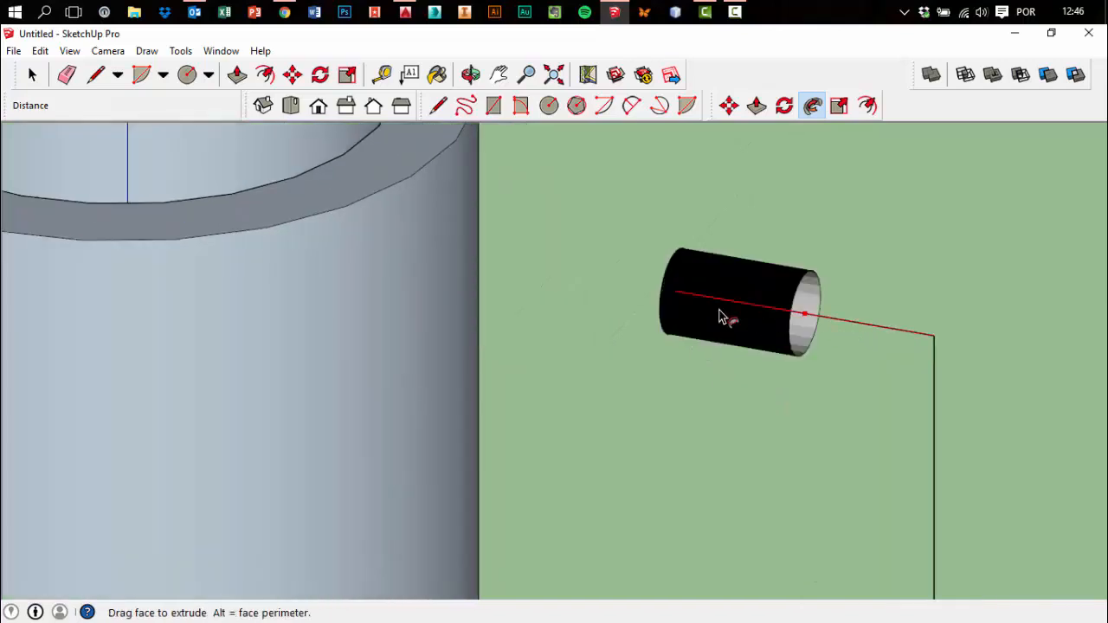
{"action": "scroll", "coordinate": [761, 336], "scroll_direction": "down", "scroll_amount": 2}
{"action": "key", "text": "Escape"}
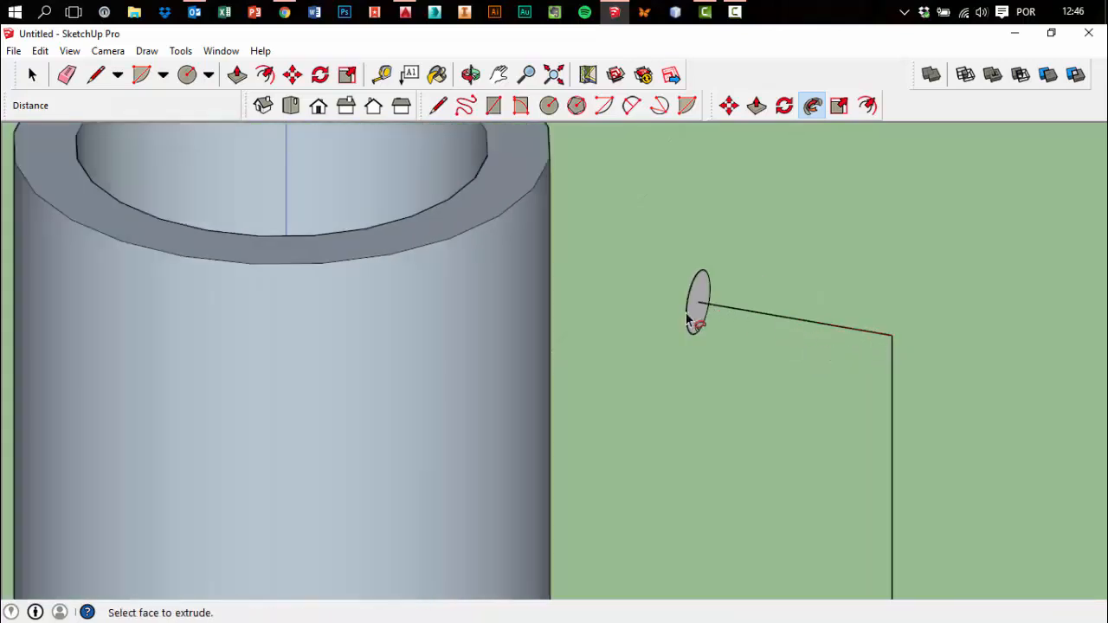
{"action": "scroll", "coordinate": [754, 317], "scroll_direction": "down", "scroll_amount": 3}
{"action": "mouse_move", "coordinate": [697, 318]}
{"action": "left_mouse_down"}
{"action": "mouse_move", "coordinate": [753, 317]}
{"action": "mouse_move", "coordinate": [823, 514]}
{"action": "mouse_move", "coordinate": [749, 564]}
{"action": "mouse_move", "coordinate": [718, 554]}
{"action": "left_mouse_up"}
{"action": "left_click", "coordinate": [40, 76]}
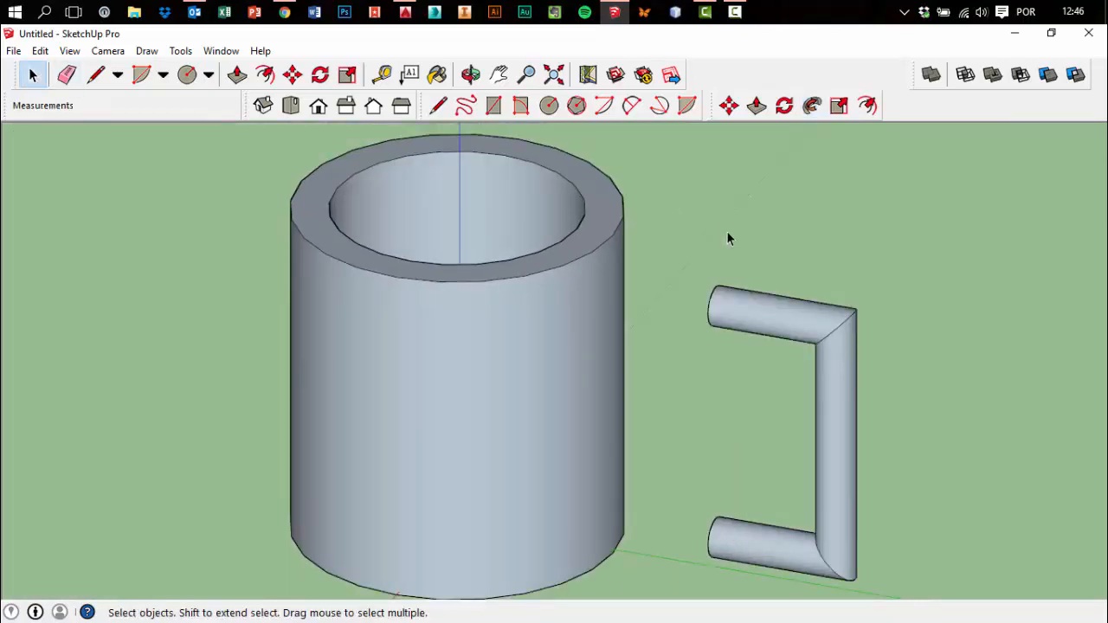
Hide the surfaces of the handle's vertical and upper tube segments, and delete the leftover path edges inside the tube
{"action": "scroll", "coordinate": [846, 335], "scroll_direction": "up", "scroll_amount": 2}
{"action": "right_click", "coordinate": [846, 335]}
{"action": "left_click", "coordinate": [897, 391]}
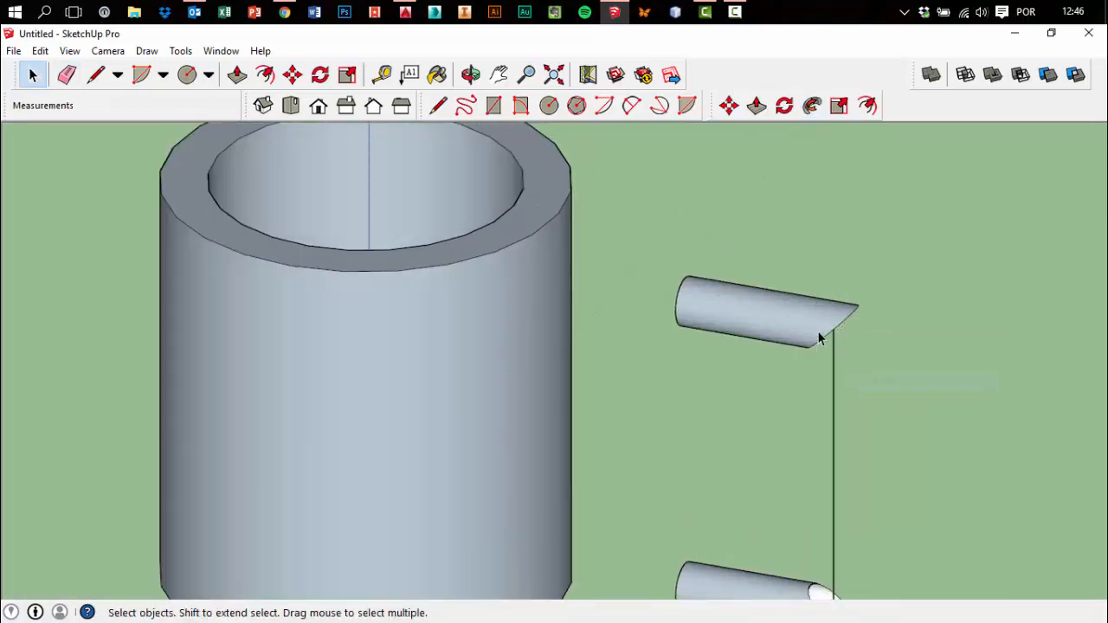
{"action": "right_click", "coordinate": [816, 336]}
{"action": "left_click", "coordinate": [844, 372]}
{"action": "scroll", "coordinate": [882, 407], "scroll_direction": "down", "scroll_amount": 3}
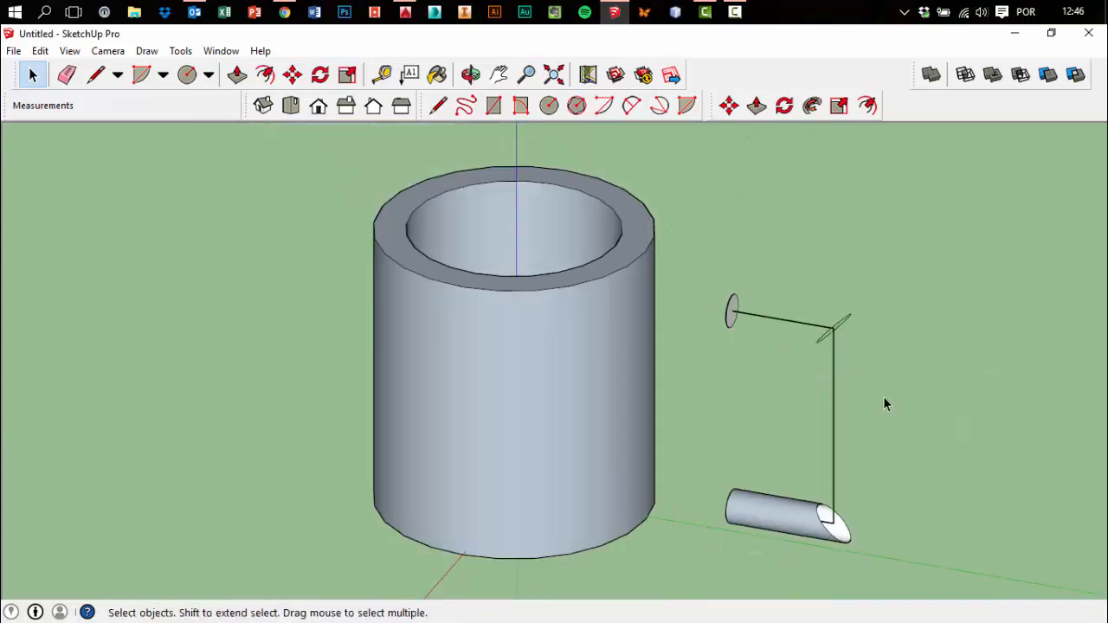
{"action": "scroll", "coordinate": [829, 513], "scroll_direction": "up", "scroll_amount": 2}
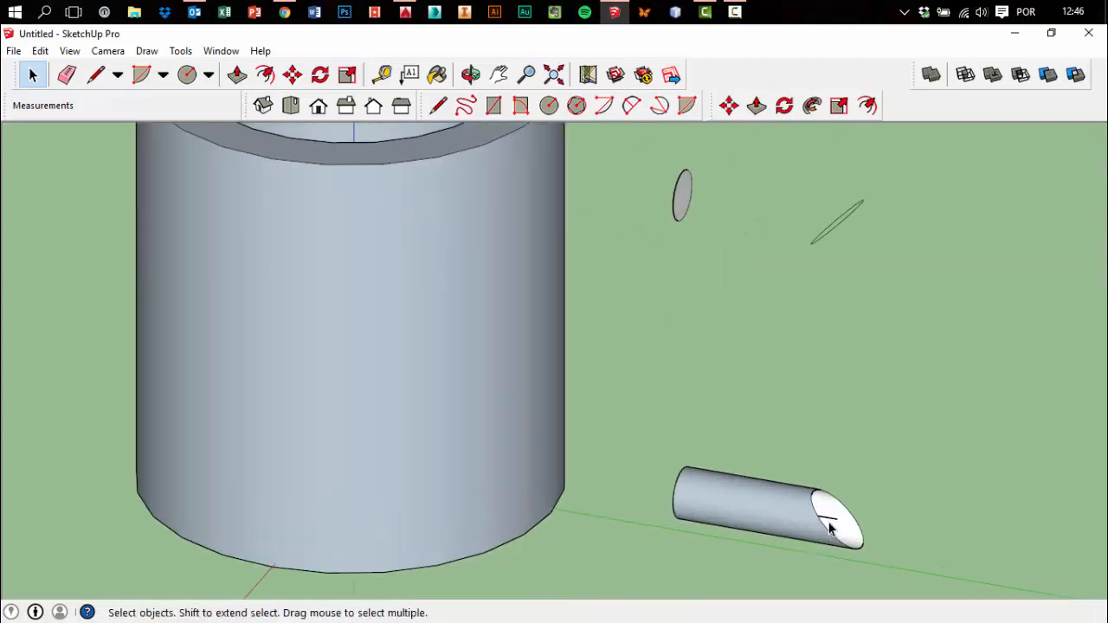
{"action": "scroll", "coordinate": [844, 414], "scroll_direction": "down", "scroll_amount": 2}
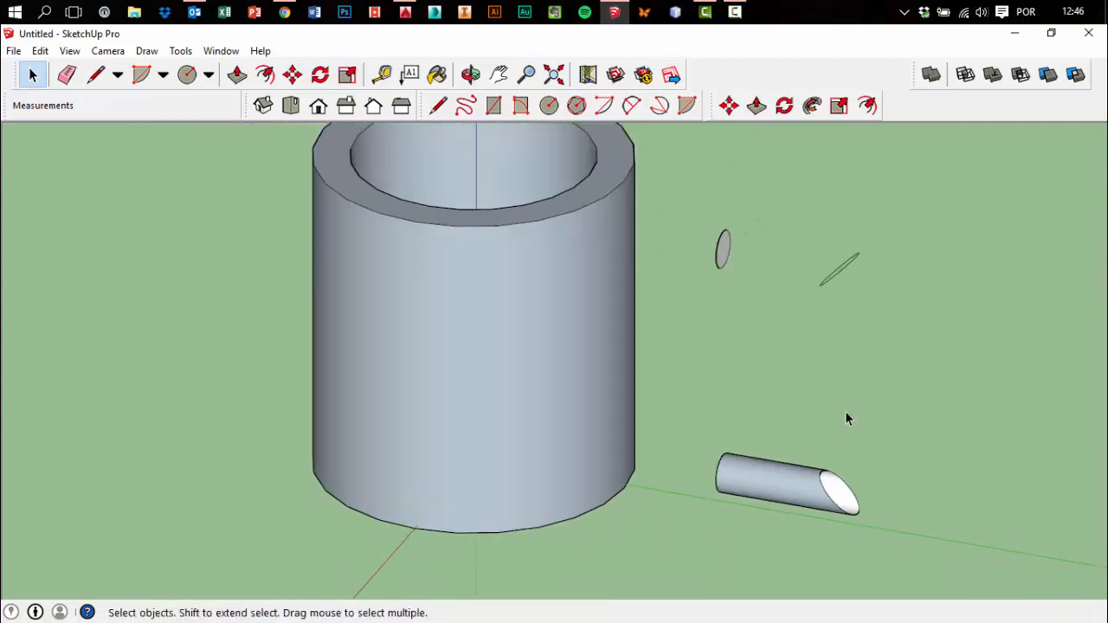
Unhide all hidden geometry of the handle
{"action": "left_click", "coordinate": [40, 51]}
{"action": "mouse_move", "coordinate": [116, 286]}
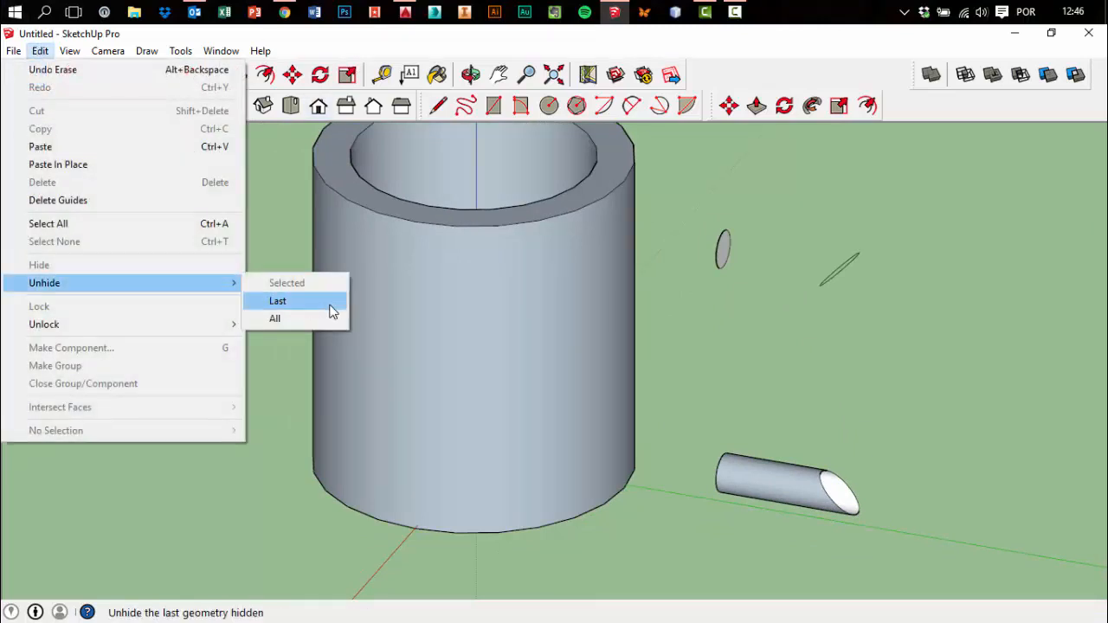
{"action": "left_click", "coordinate": [325, 319]}
{"action": "middle_click_drag", "start_coordinate": [709, 381], "coordinate": [737, 387]}
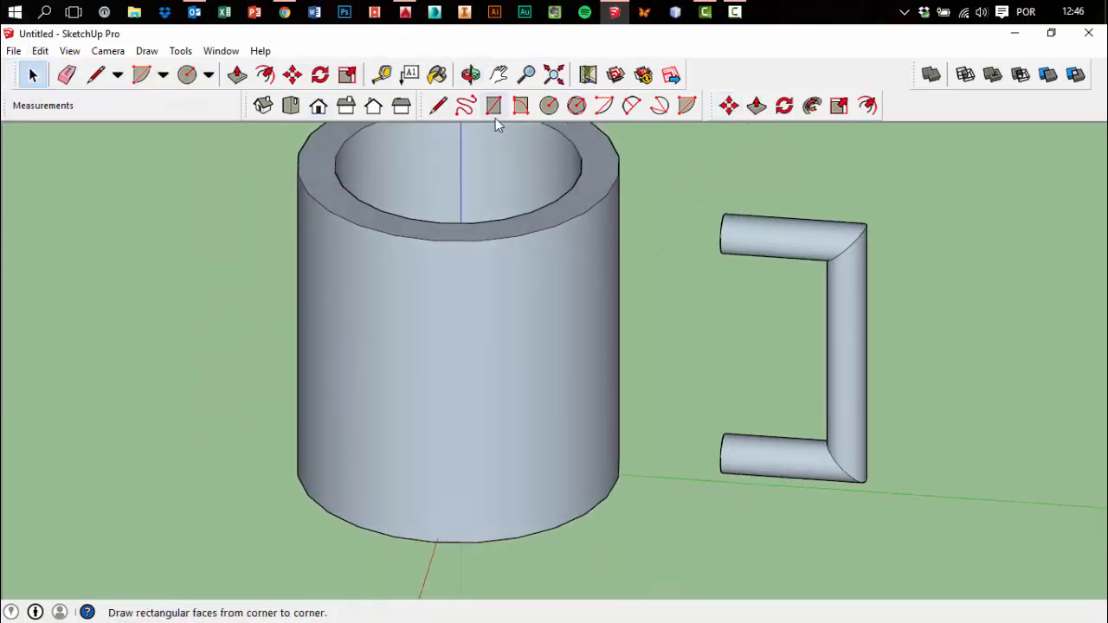
Try moving the ungrouped handle about 15.25 m into the cylinder wall from the Right standard view, and undo the move
{"action": "left_click", "coordinate": [346, 106]}
{"action": "left_click_drag", "start_coordinate": [659, 170], "coordinate": [879, 543]}
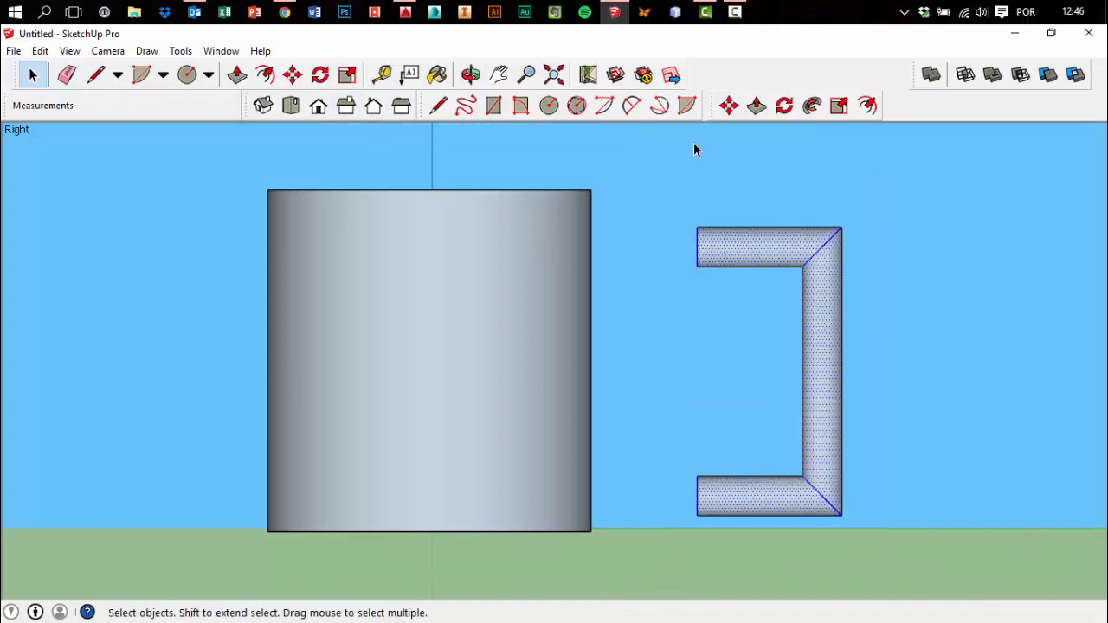
{"action": "left_click", "coordinate": [728, 106]}
{"action": "left_click", "coordinate": [1068, 347]}
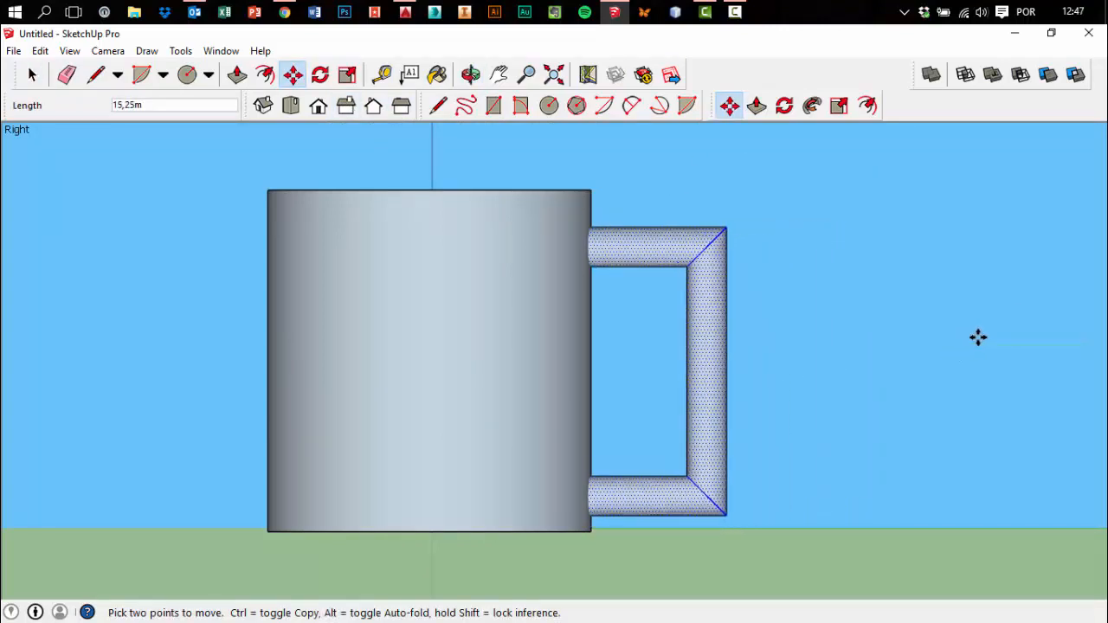
{"action": "left_click", "coordinate": [977, 337]}
{"action": "middle_click_drag", "start_coordinate": [977, 337], "coordinate": [415, 400]}
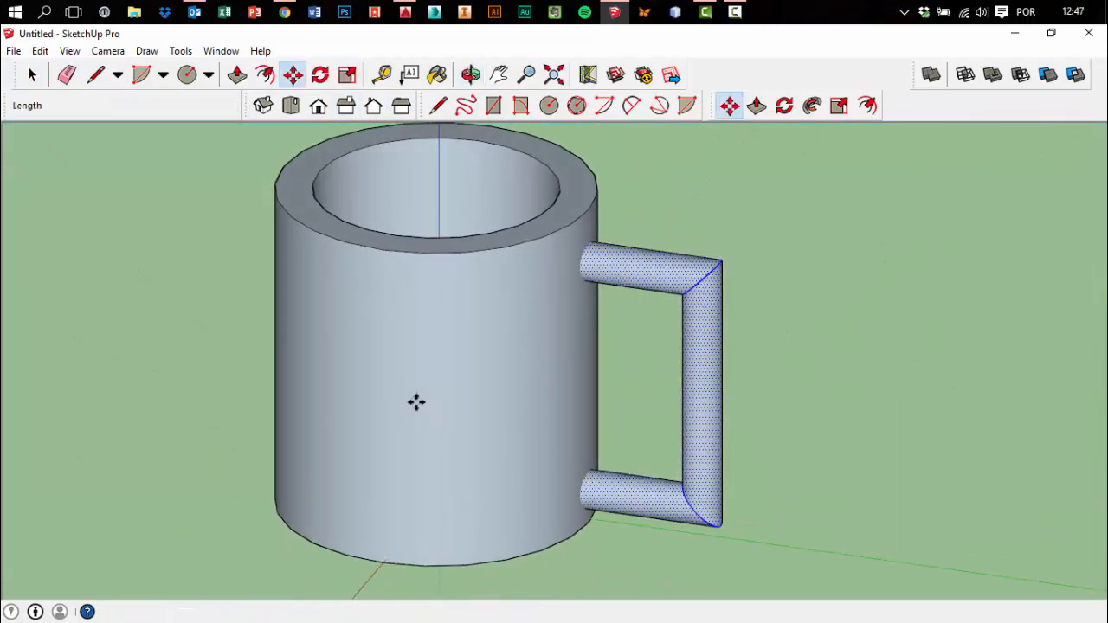
{"action": "left_click", "coordinate": [31, 71]}
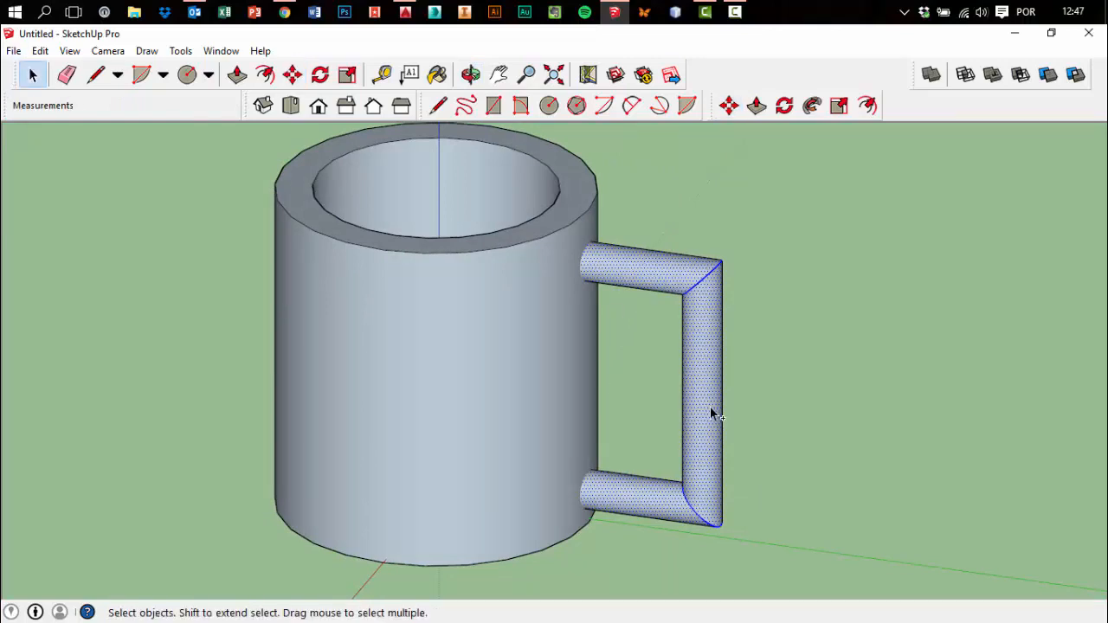
{"action": "key", "text": "ctrl+z"}
Make a group of the entire handle
{"action": "left_click", "coordinate": [846, 339]}
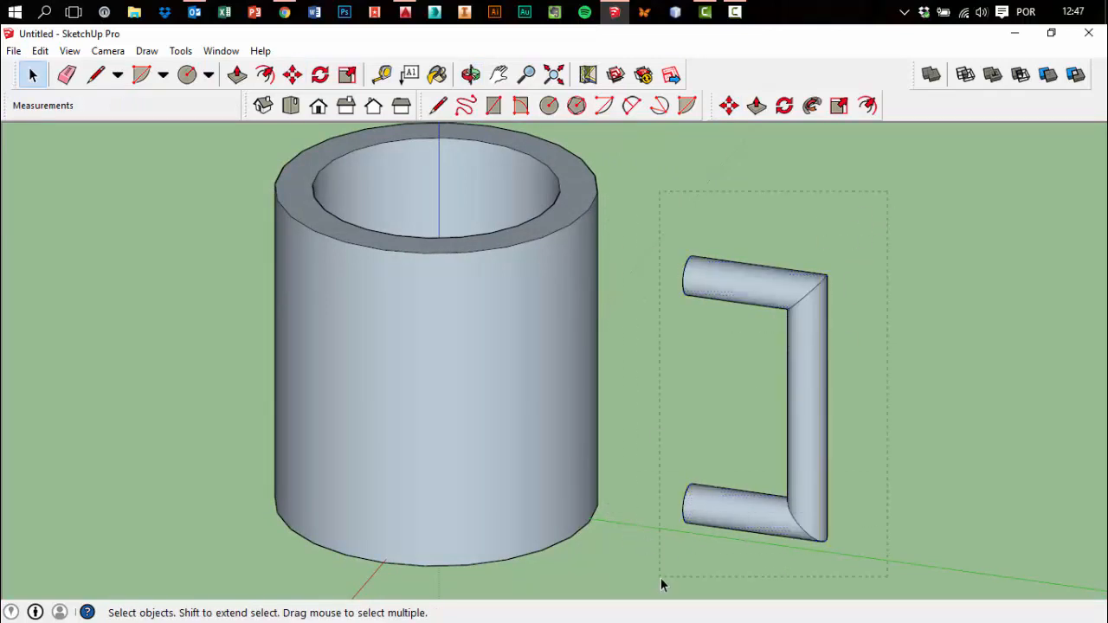
{"action": "left_click_drag", "start_coordinate": [660, 580], "coordinate": [660, 578]}
{"action": "right_click", "coordinate": [813, 372]}
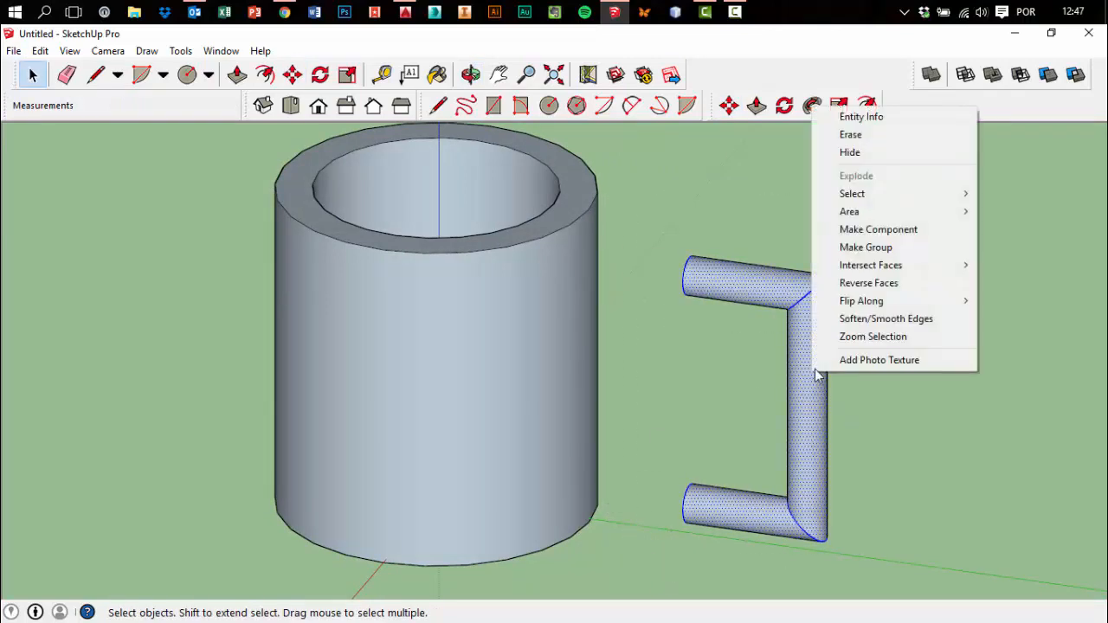
{"action": "left_click", "coordinate": [881, 247]}
{"action": "left_click", "coordinate": [737, 315]}
Make a group of the entire hollow cylinder
{"action": "scroll", "coordinate": [768, 302], "scroll_direction": "down", "scroll_amount": 2}
{"action": "left_click_drag", "start_coordinate": [381, 154], "coordinate": [661, 516]}
{"action": "right_click", "coordinate": [589, 389]}
{"action": "left_click", "coordinate": [680, 230]}
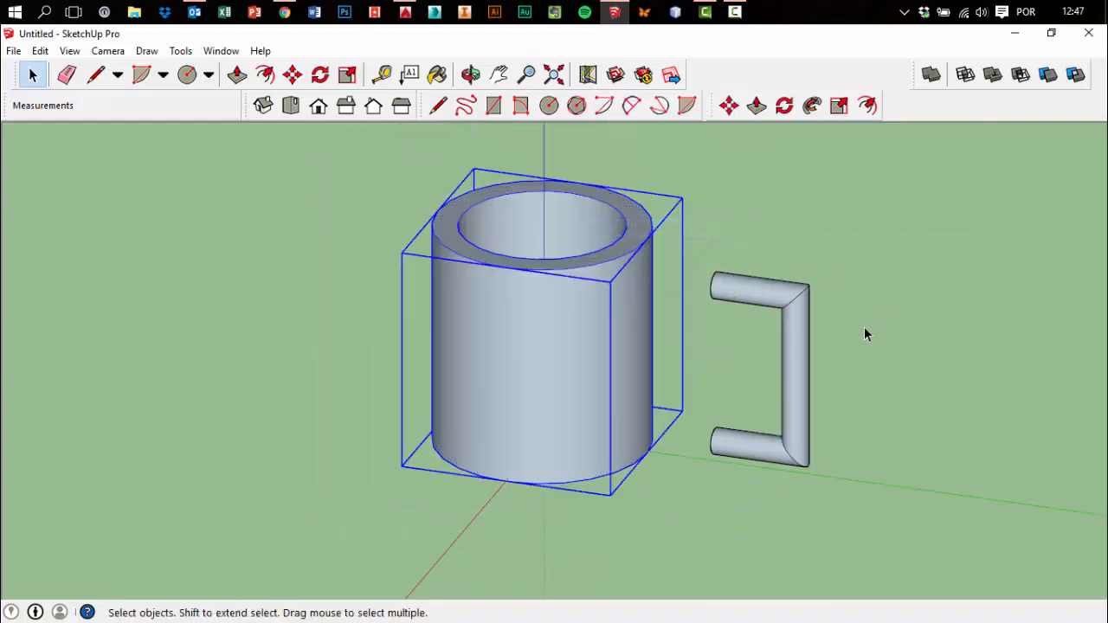
Move the handle group about 16.19 m along the green axis so both of its ends enter the cylinder wall
{"action": "left_click", "coordinate": [785, 323]}
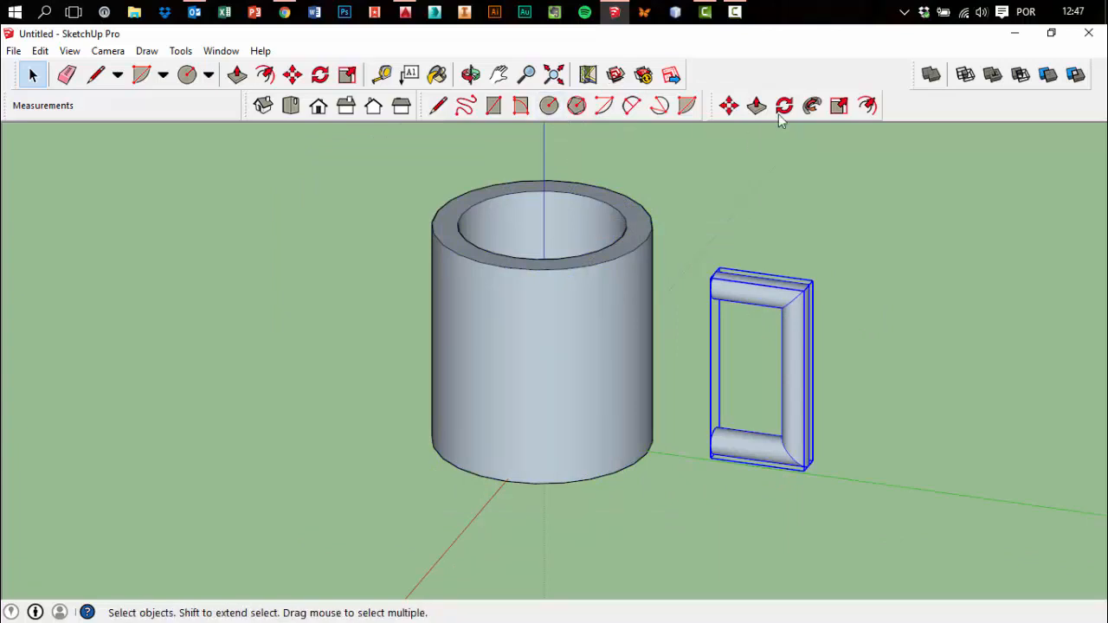
{"action": "left_click", "coordinate": [728, 105]}
{"action": "left_click", "coordinate": [796, 349]}
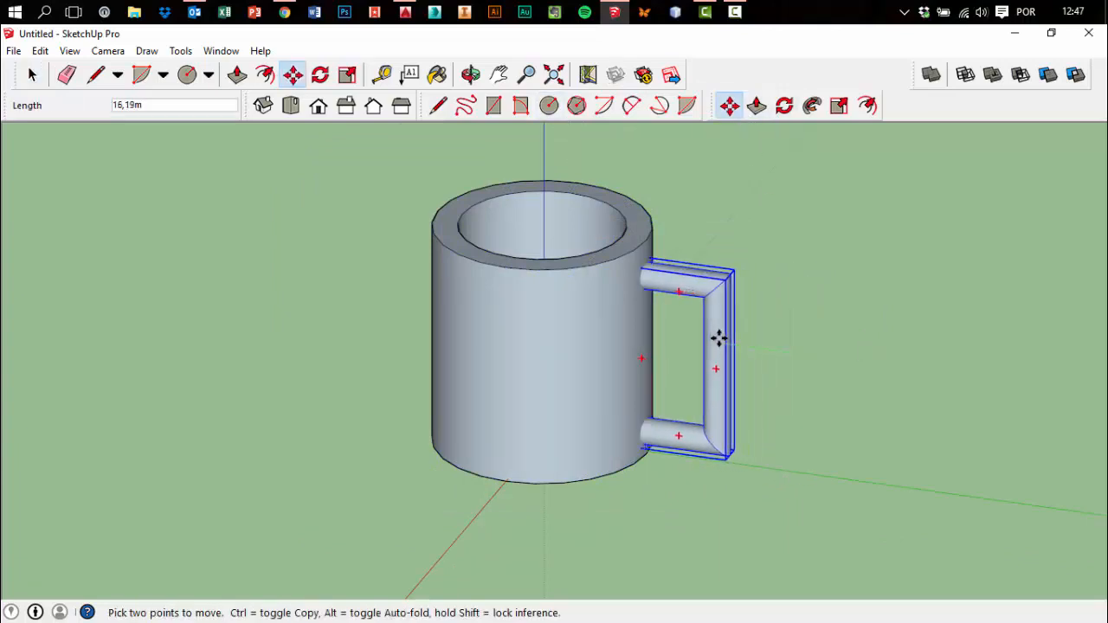
{"action": "left_click", "coordinate": [718, 338]}
{"action": "key", "text": "space"}
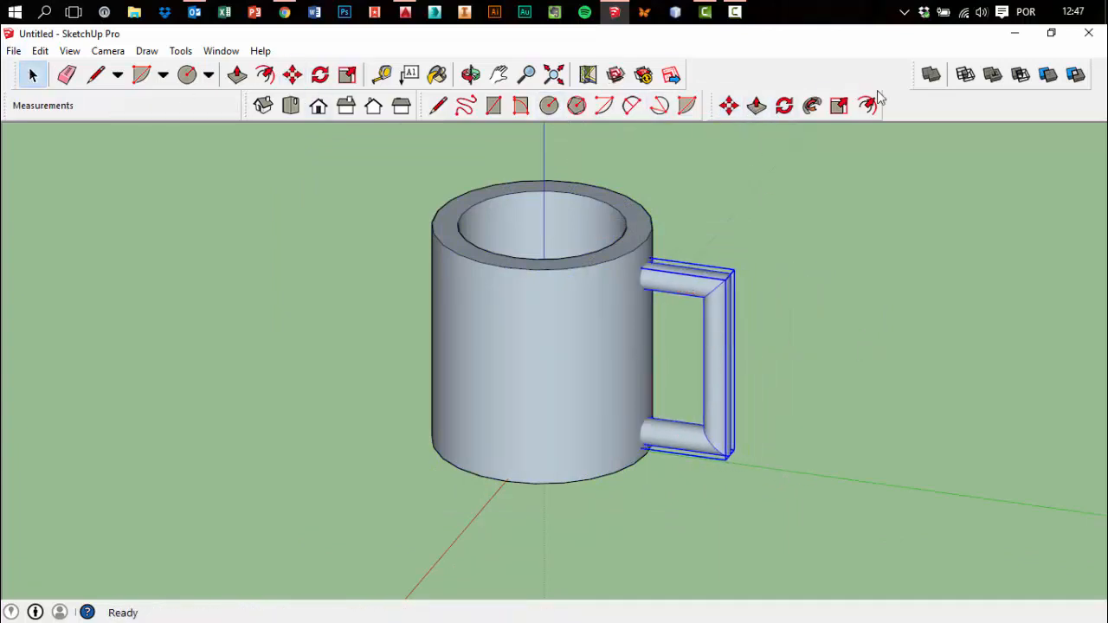
Combine the cylinder and handle groups into a single solid with the Union solid tool
{"action": "left_click_drag", "start_coordinate": [912, 76], "coordinate": [761, 186]}
{"action": "left_click", "coordinate": [895, 247]}
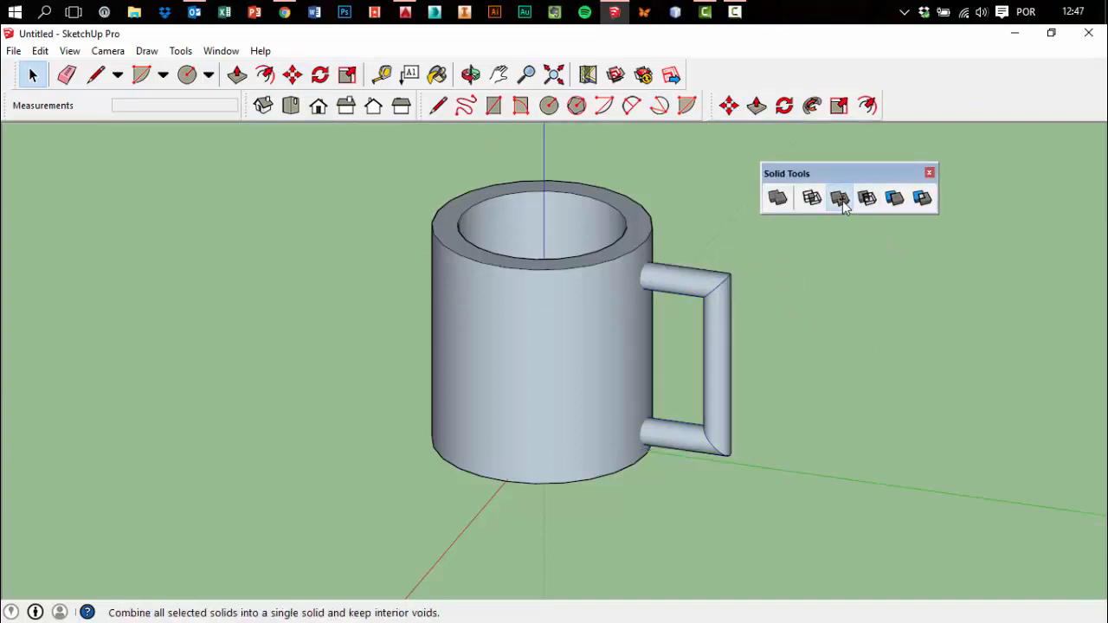
{"action": "left_click", "coordinate": [839, 197]}
{"action": "left_click", "coordinate": [668, 286]}
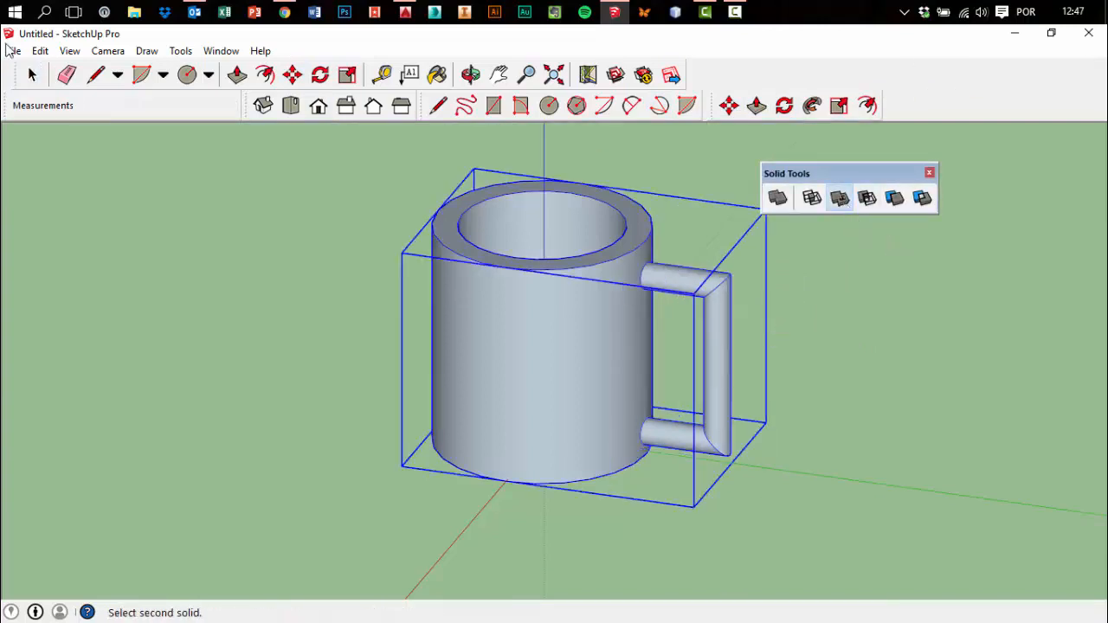
{"action": "left_click", "coordinate": [31, 78]}
Paint the united mug with the Metal_Corrogated_Shiny material from the Metal collection and close the material browser
{"action": "middle_click_drag", "start_coordinate": [346, 238], "coordinate": [40, 245]}
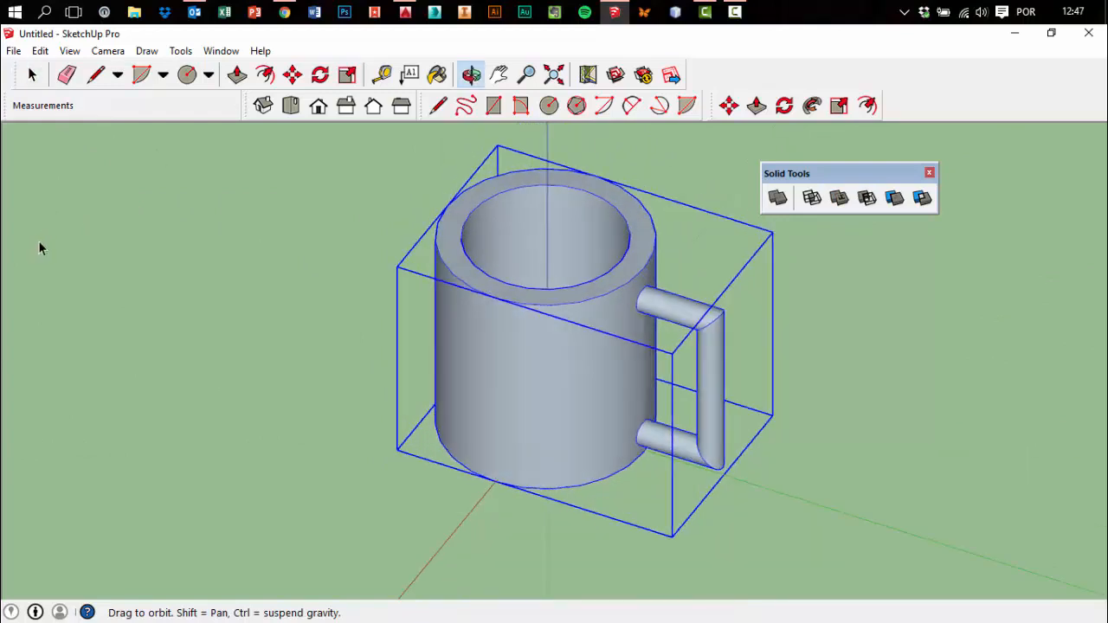
{"action": "left_click", "coordinate": [438, 76]}
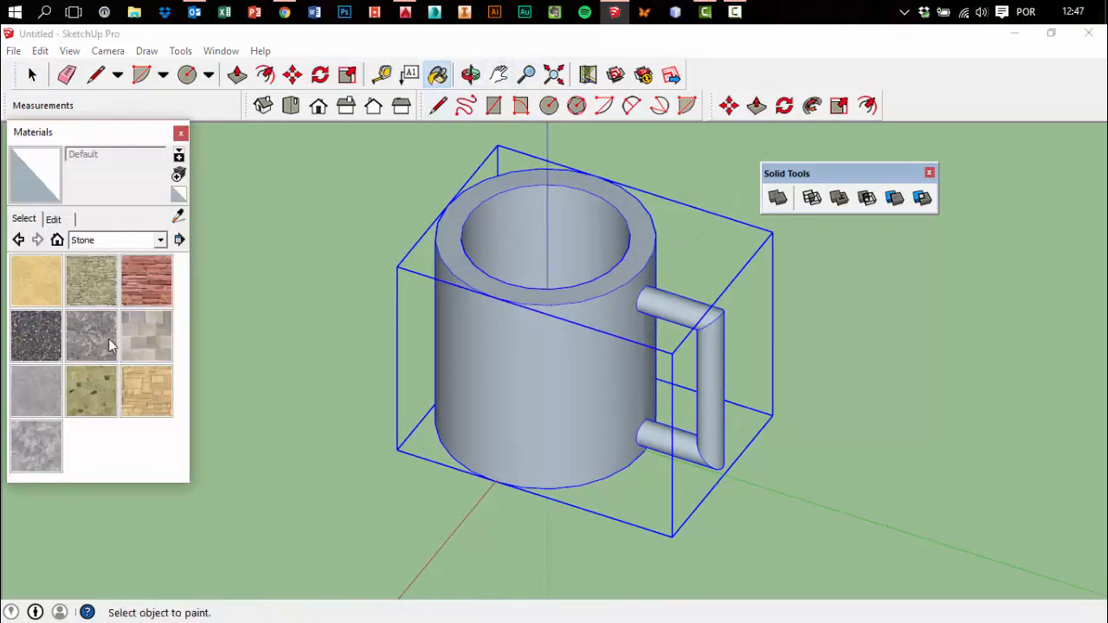
{"action": "left_click", "coordinate": [161, 239]}
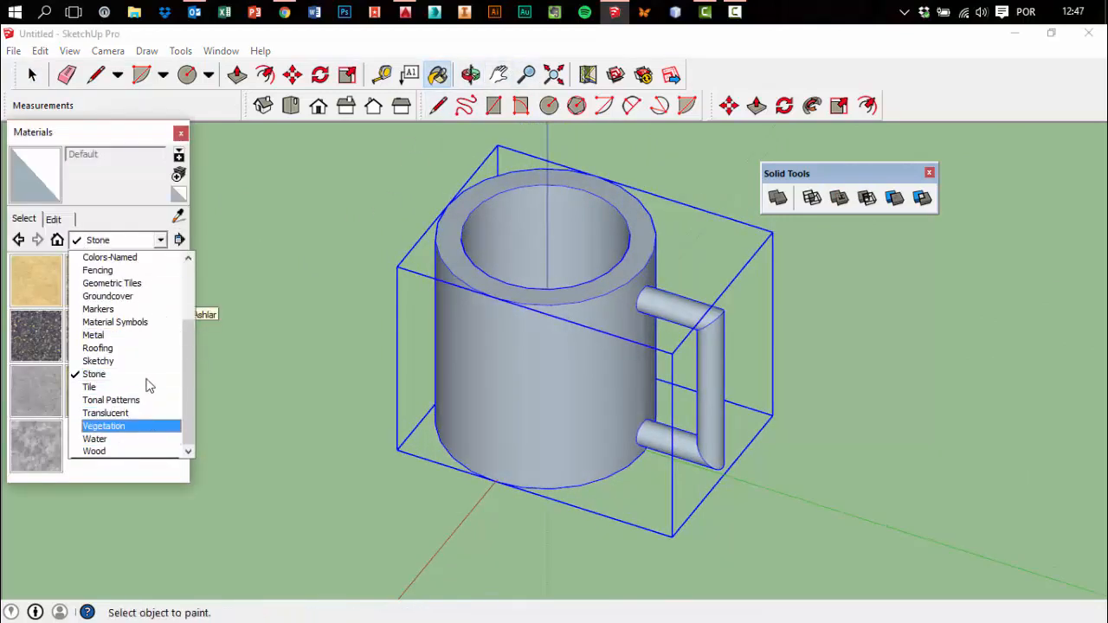
{"action": "left_click", "coordinate": [130, 336]}
{"action": "left_click", "coordinate": [143, 294]}
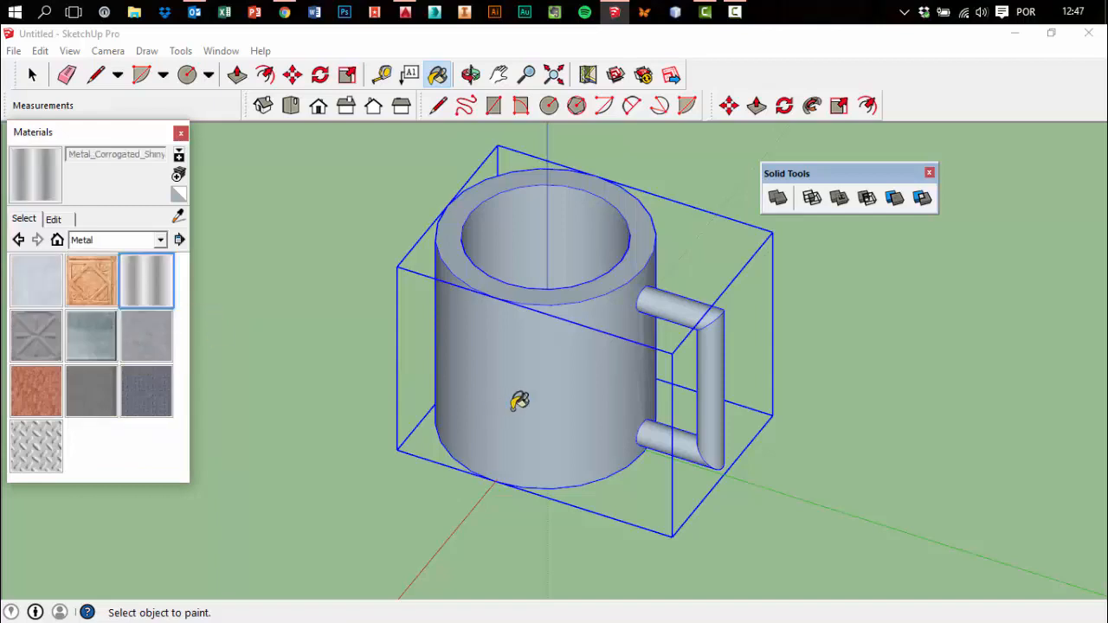
{"action": "left_click", "coordinate": [485, 445]}
{"action": "left_click", "coordinate": [182, 130]}
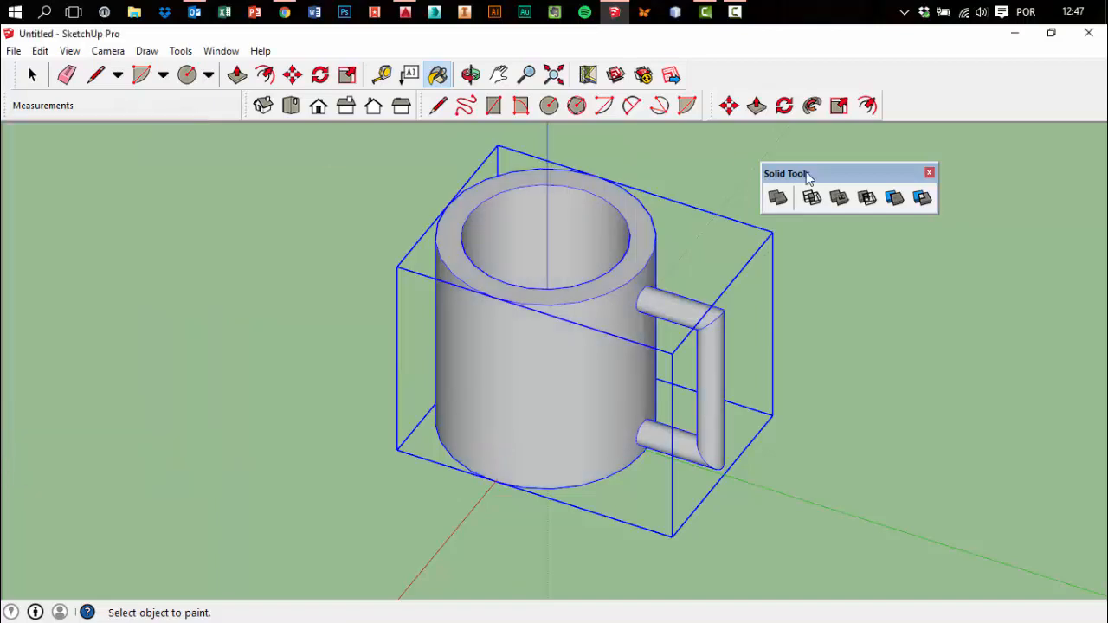
Close the Solid Tools toolbar and save the mug model on the desktop as caneca
{"action": "left_click", "coordinate": [929, 173]}
{"action": "scroll", "coordinate": [610, 229], "scroll_direction": "down", "scroll_amount": 2}
{"action": "middle_click_drag", "start_coordinate": [218, 254], "coordinate": [675, 433]}
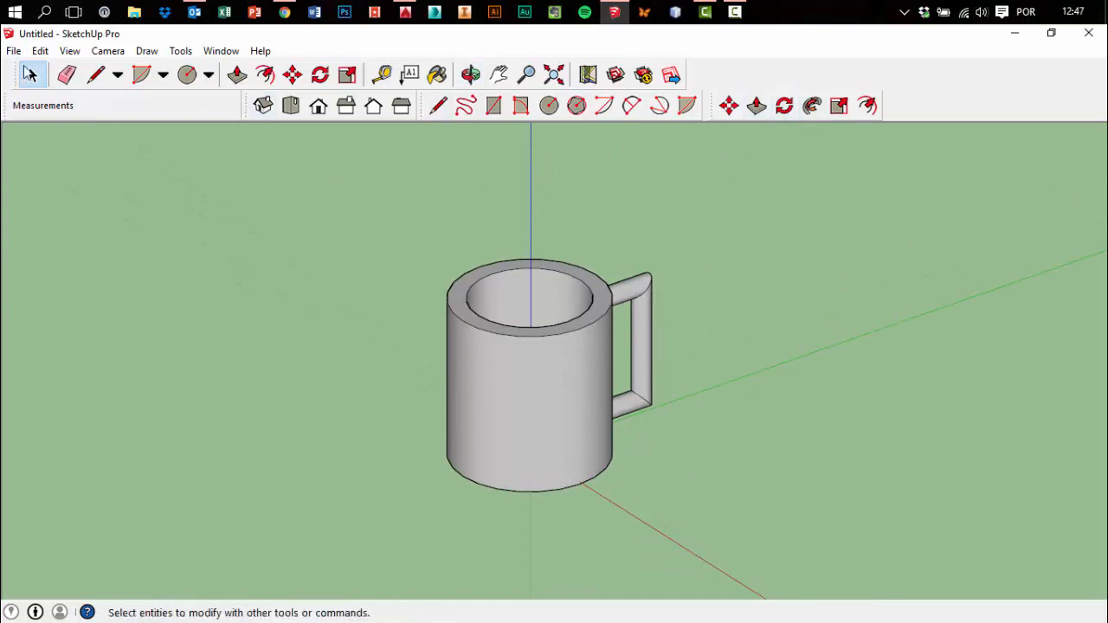
{"action": "left_click", "coordinate": [14, 50]}
{"action": "left_click", "coordinate": [33, 127]}
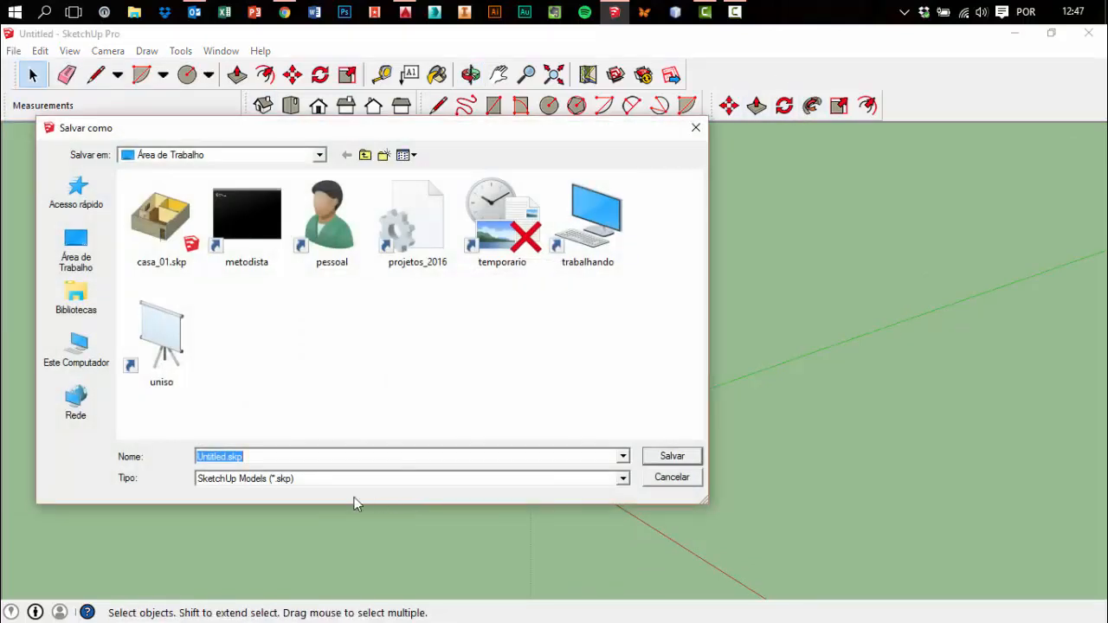
{"action": "type", "text": "caneca"}
{"action": "left_click", "coordinate": [674, 456]}
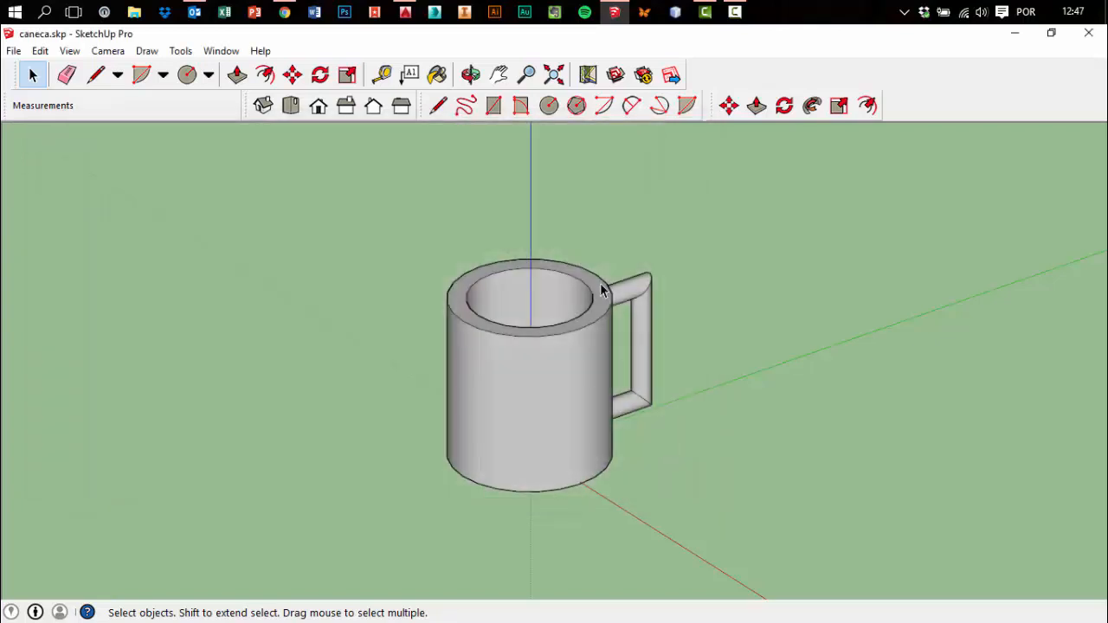
Open the house model casa_01.skp from the desktop
{"action": "left_click", "coordinate": [14, 50]}
{"action": "left_click", "coordinate": [35, 82]}
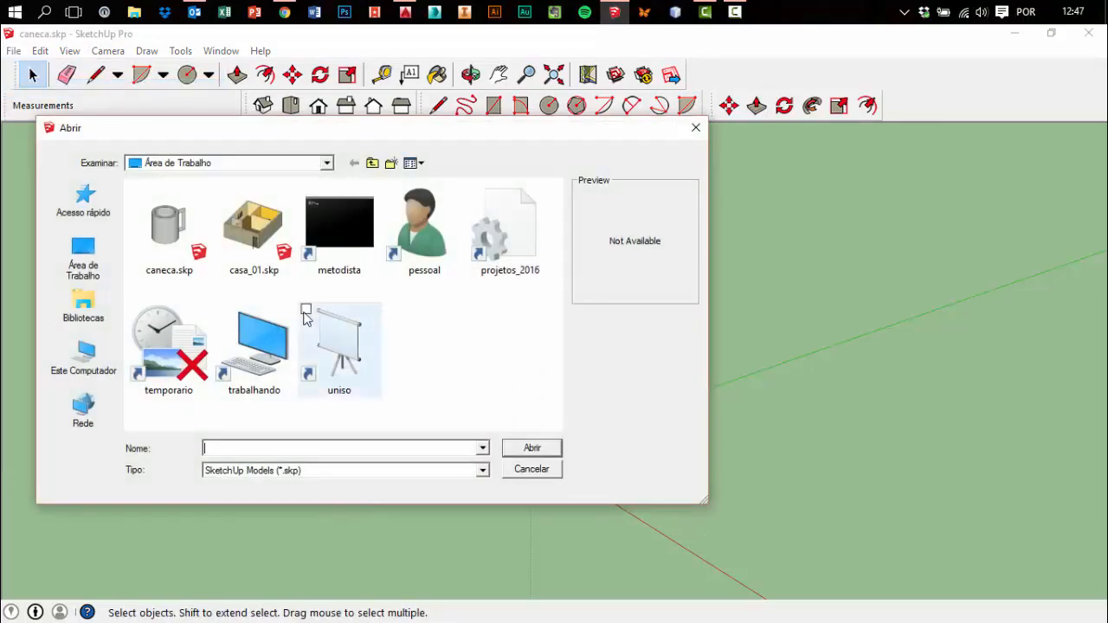
{"action": "left_click", "coordinate": [546, 450]}
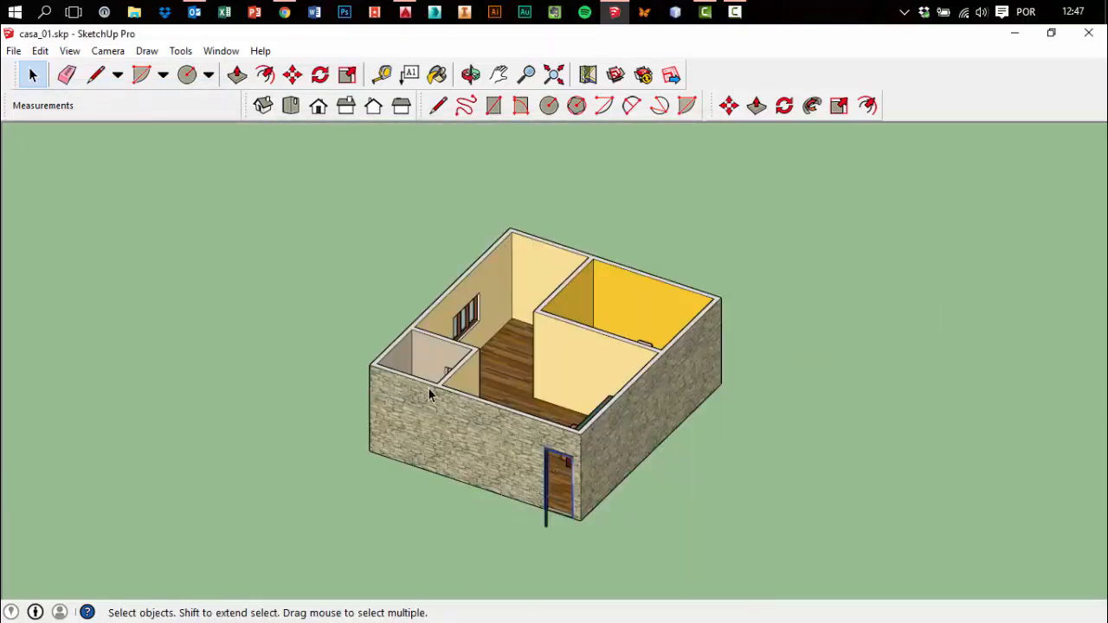
Import caneca.skp with the file type set to SketchUp Files (*.skp) and place the mug beside the house
{"action": "middle_click_drag", "start_coordinate": [430, 394], "coordinate": [710, 407]}
{"action": "scroll", "coordinate": [629, 338], "scroll_direction": "up", "scroll_amount": 2}
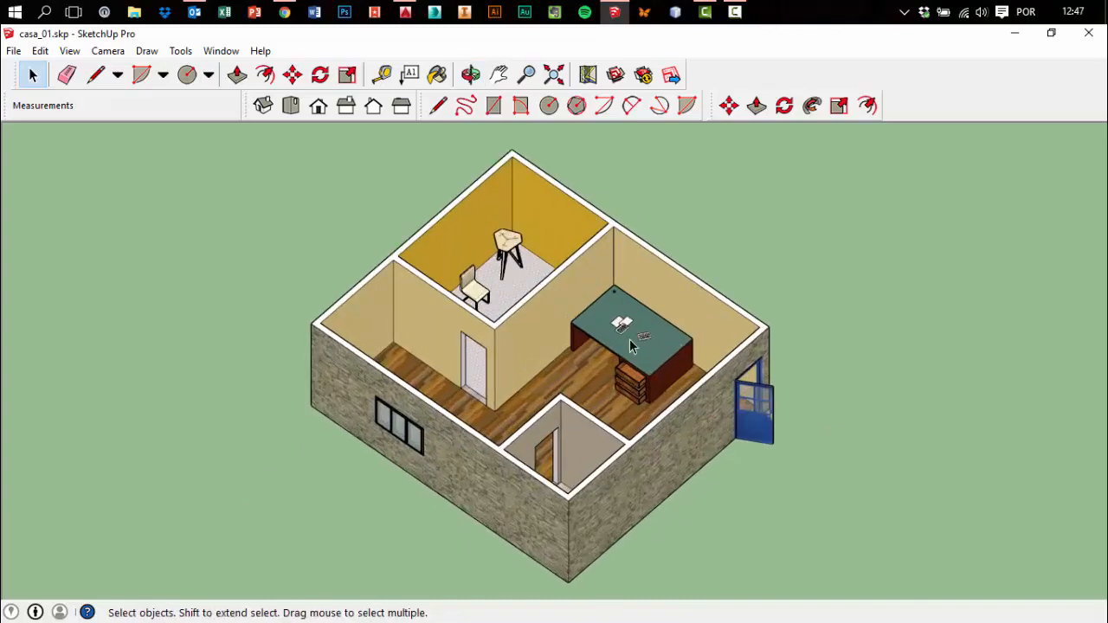
{"action": "scroll", "coordinate": [629, 338], "scroll_direction": "up", "scroll_amount": 4}
{"action": "left_click", "coordinate": [14, 52]}
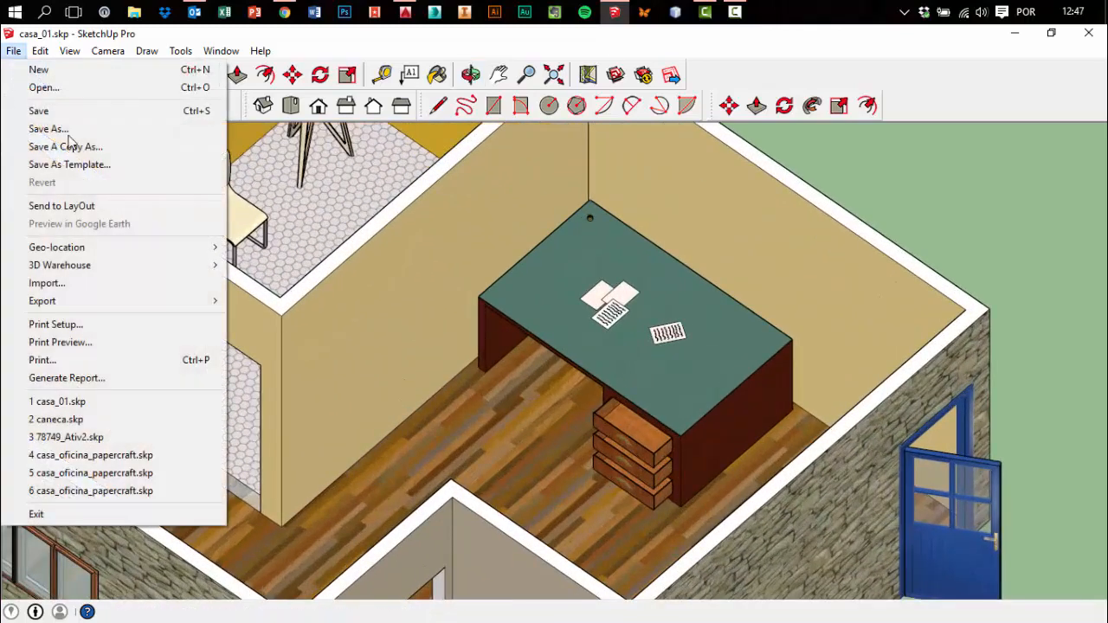
{"action": "left_click", "coordinate": [49, 286]}
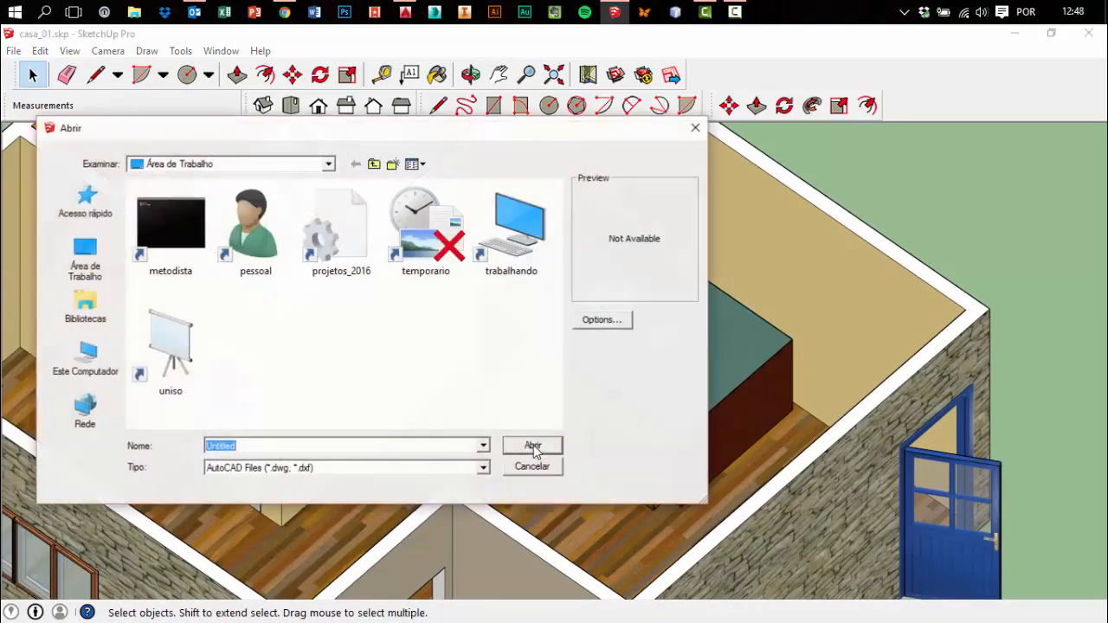
{"action": "left_click", "coordinate": [377, 468]}
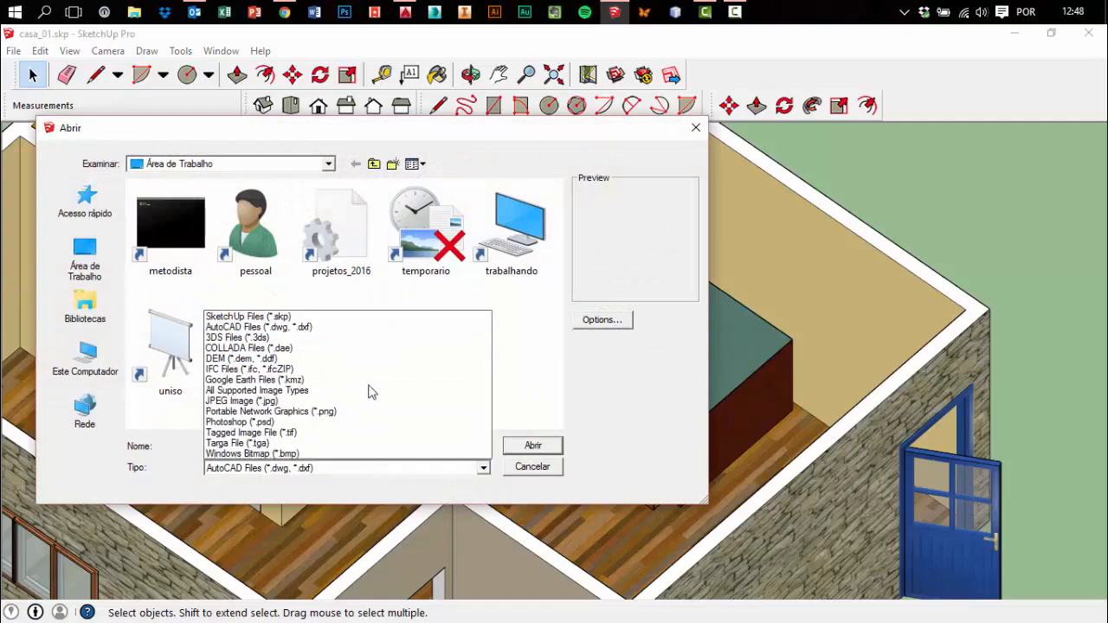
{"action": "left_click", "coordinate": [313, 318]}
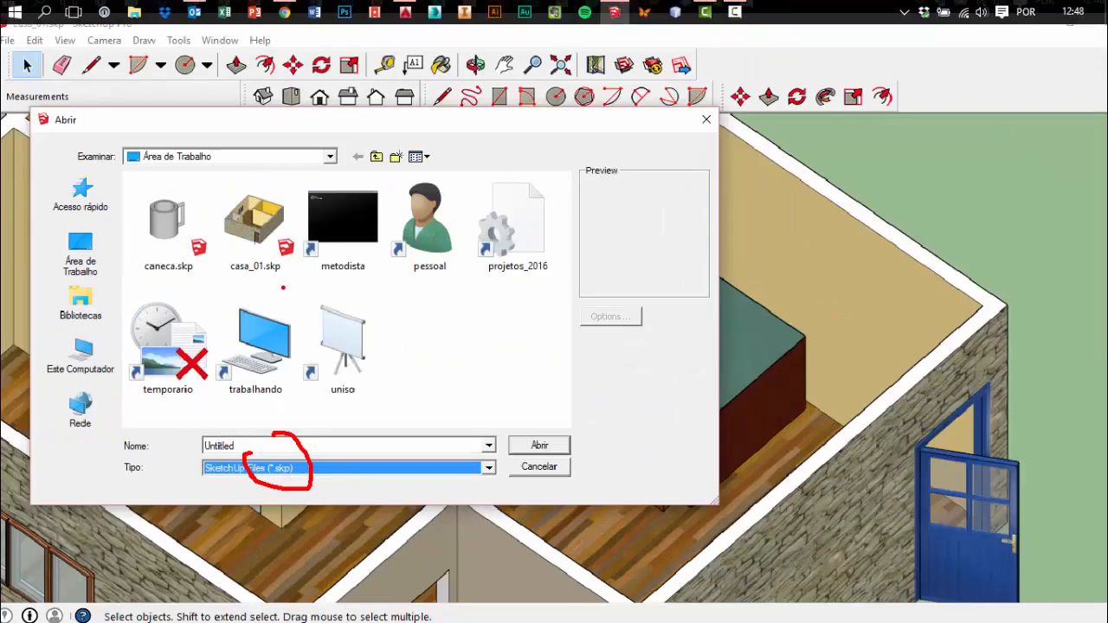
{"action": "left_click", "coordinate": [168, 232]}
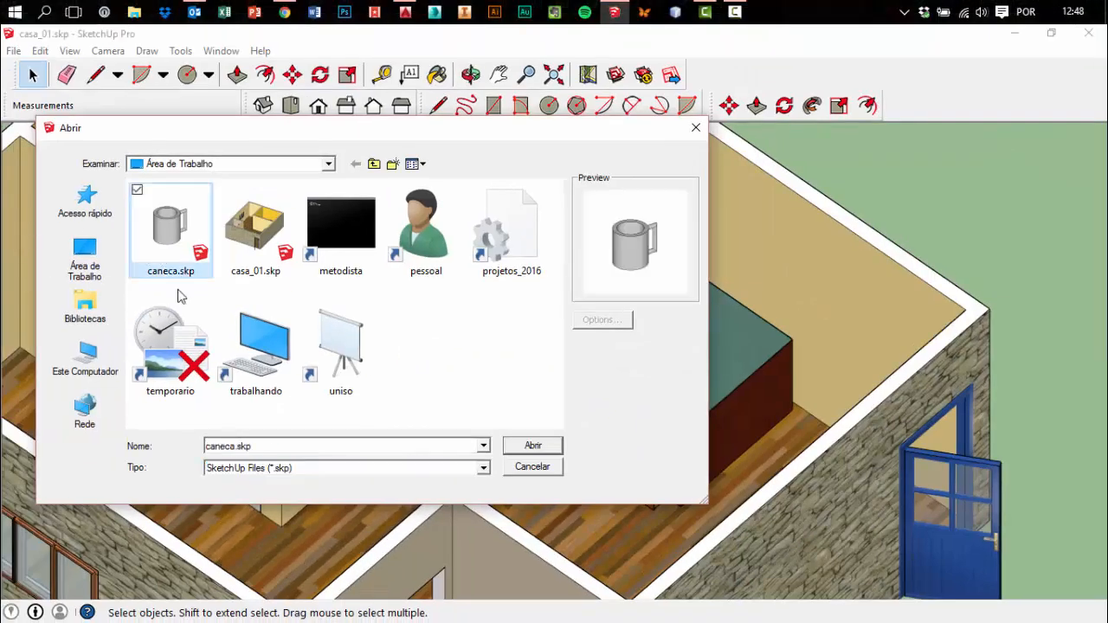
{"action": "left_click", "coordinate": [514, 445]}
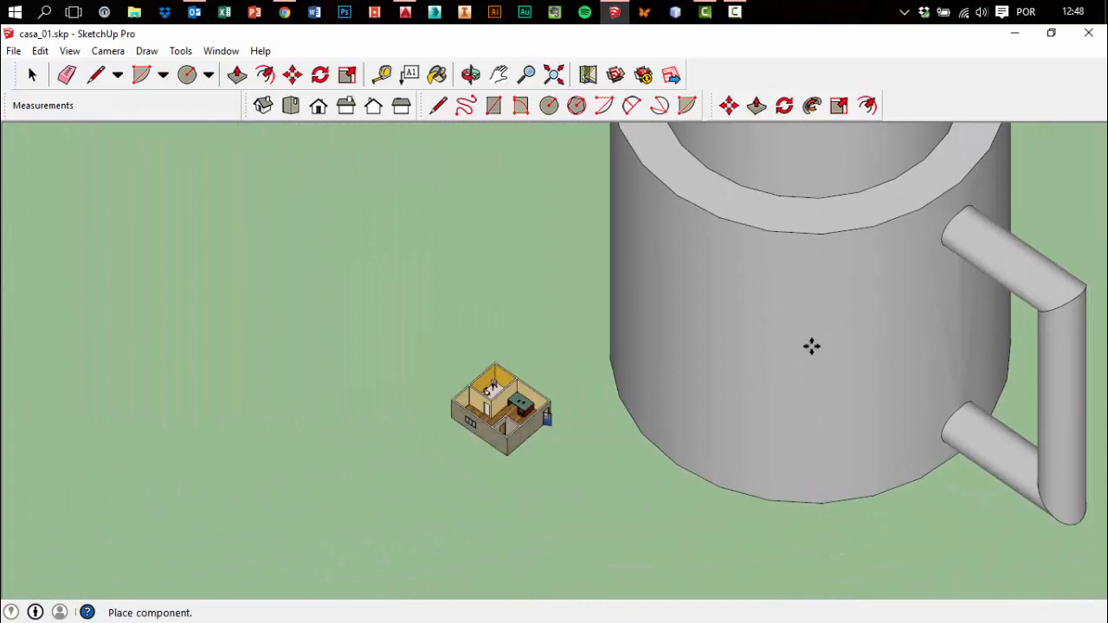
{"action": "left_click", "coordinate": [811, 346]}
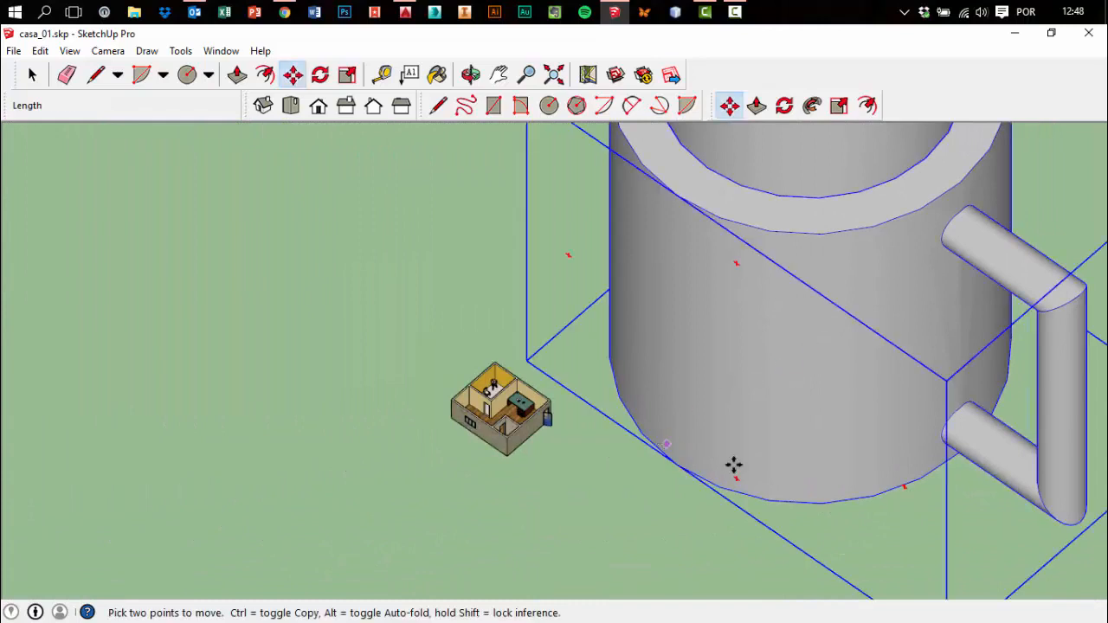
Scale the imported mug down uniformly by eye from a corner of its bounding box
{"action": "middle_click_drag", "start_coordinate": [732, 465], "coordinate": [712, 424]}
{"action": "scroll", "coordinate": [706, 414], "scroll_direction": "down", "scroll_amount": 2}
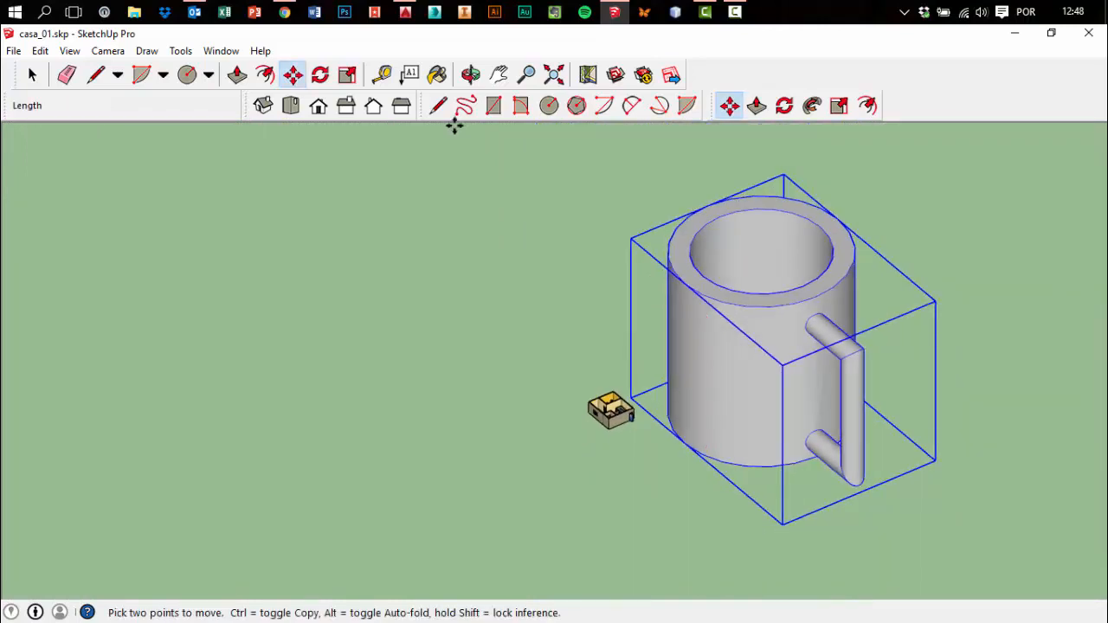
{"action": "left_click", "coordinate": [347, 74]}
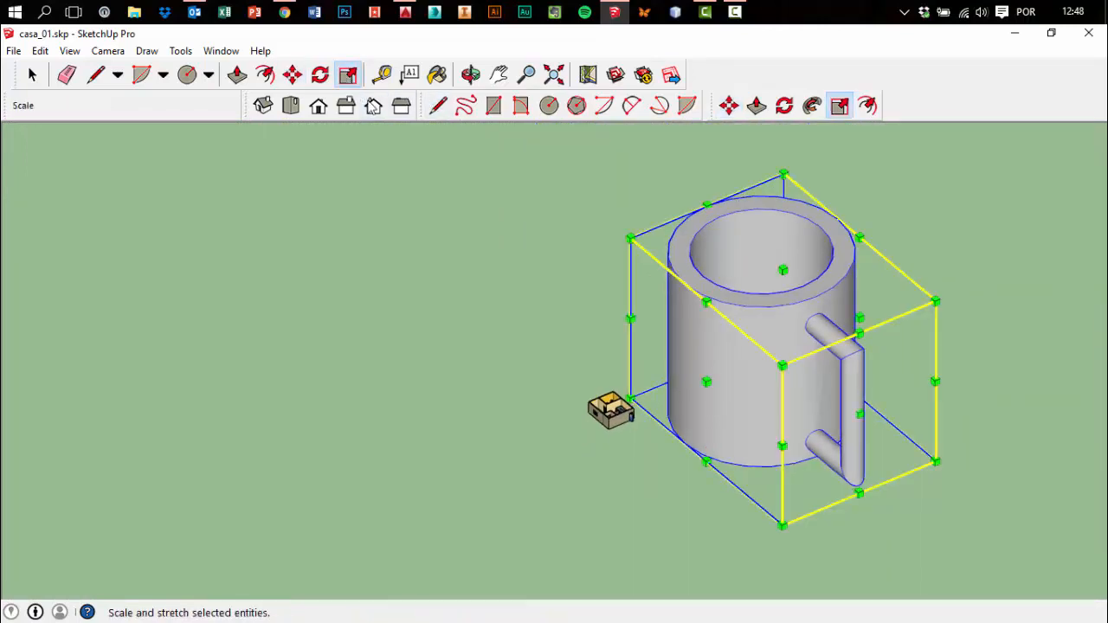
{"action": "left_click", "coordinate": [934, 301]}
{"action": "key", "text": "Escape"}
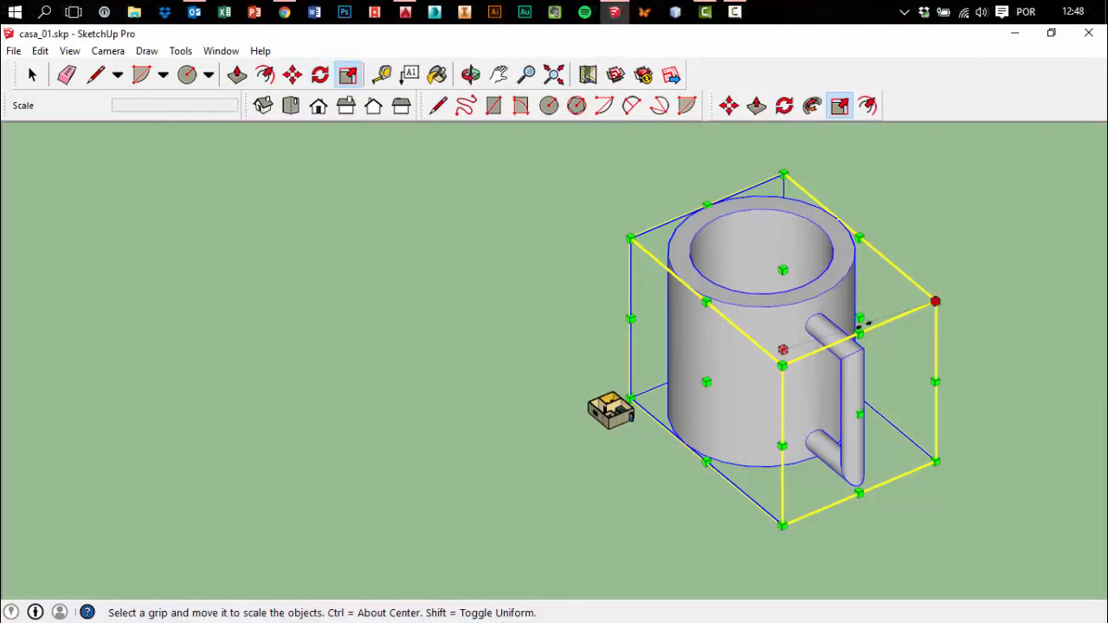
{"action": "left_click_drag", "start_coordinate": [935, 301], "coordinate": [823, 368], "text": "ctrl"}
{"action": "left_click_drag", "start_coordinate": [913, 306], "coordinate": [733, 367]}
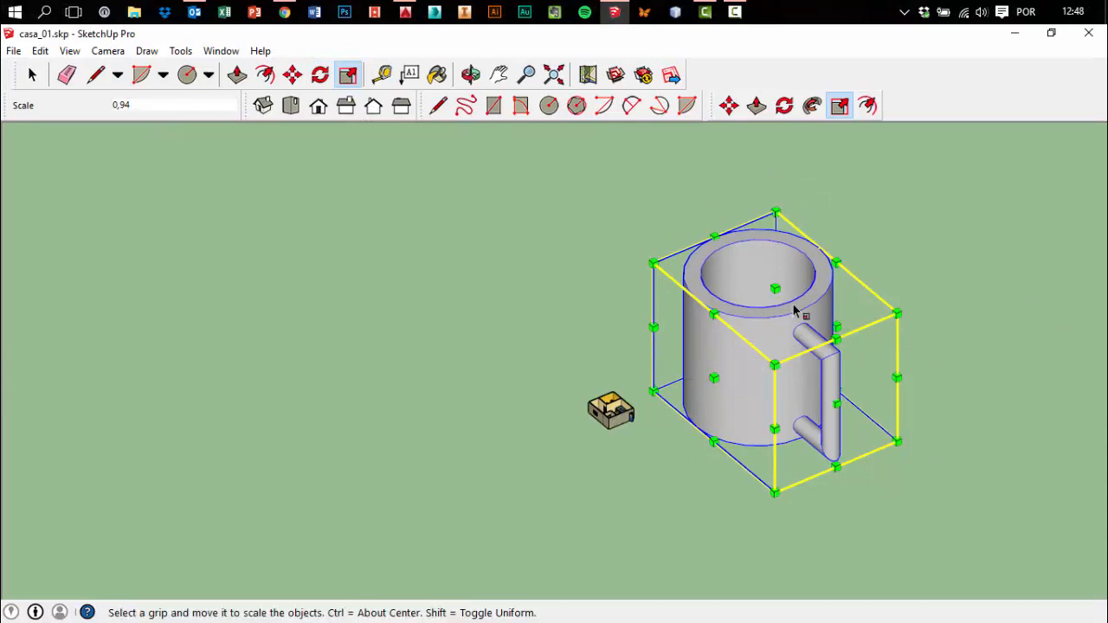
Scale the mug uniformly by a factor of 0.1 twice in a row from a corner grip
{"action": "left_click_drag", "start_coordinate": [891, 310], "coordinate": [837, 328]}
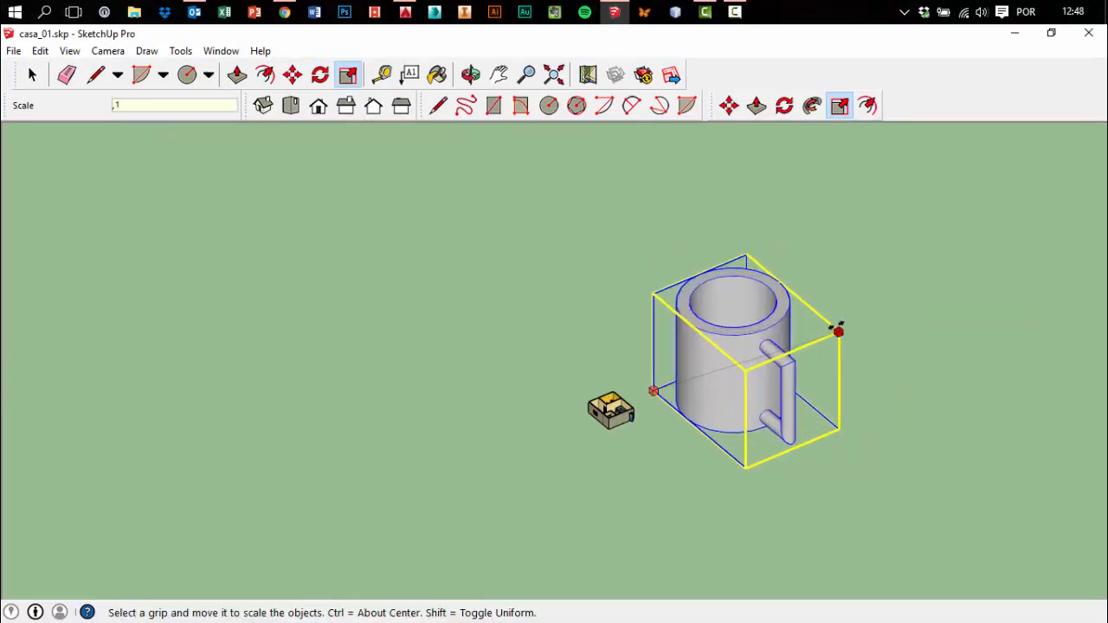
{"action": "key", "text": "Return"}
{"action": "scroll", "coordinate": [675, 377], "scroll_direction": "up", "scroll_amount": 5}
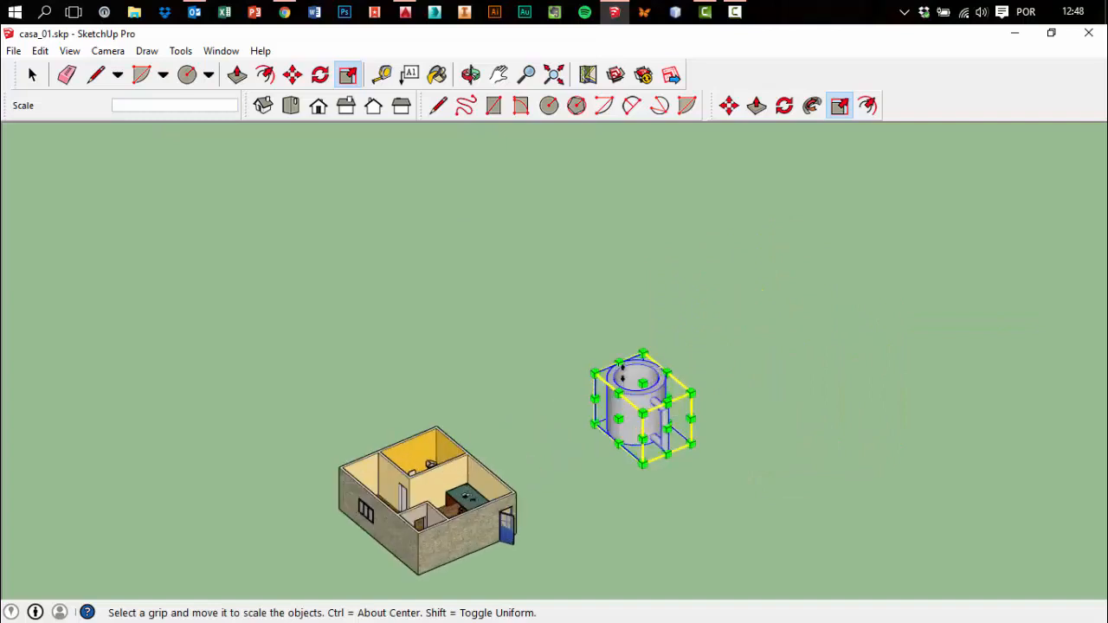
{"action": "mouse_move", "coordinate": [695, 387]}
{"action": "left_mouse_down"}
{"action": "mouse_move", "coordinate": [722, 384]}
{"action": "mouse_move", "coordinate": [692, 391]}
{"action": "left_mouse_up"}
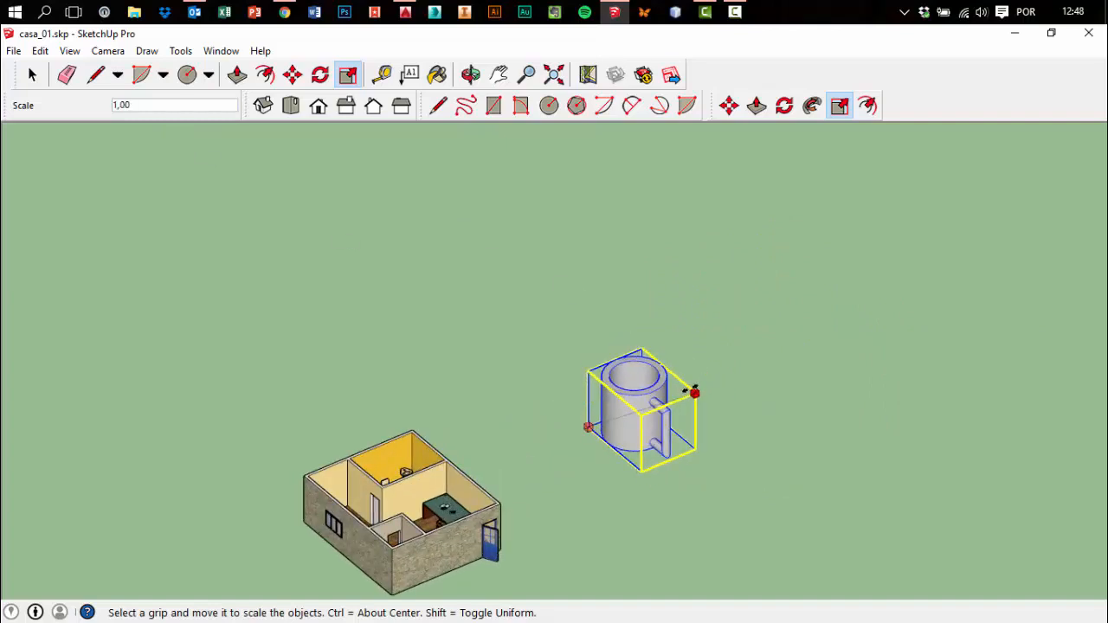
{"action": "key", "text": "Return"}
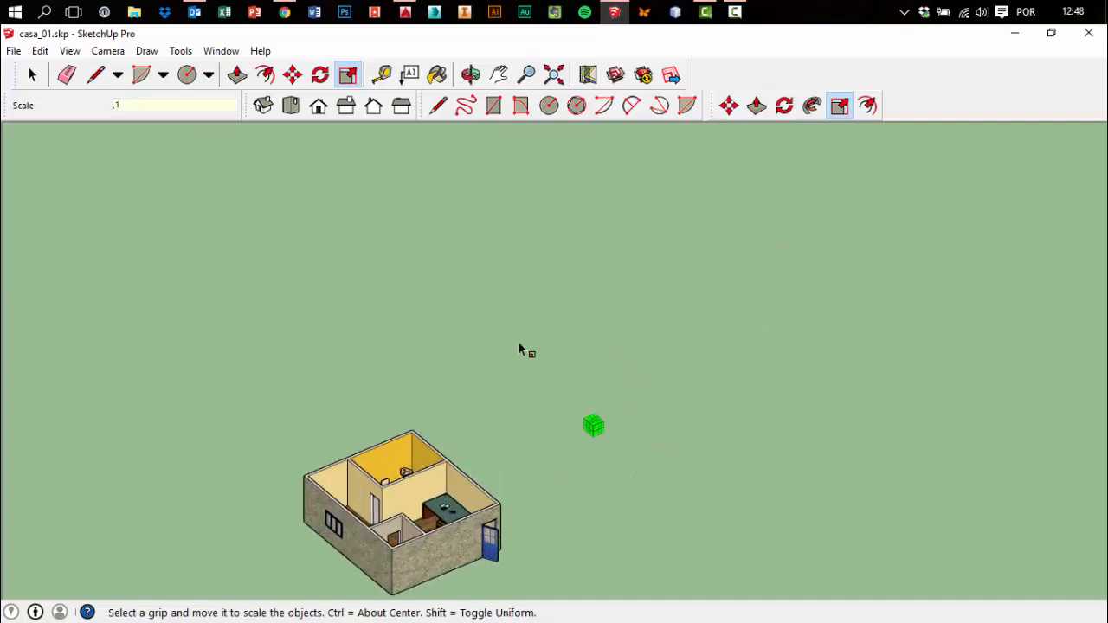
Switch to the top view and move the tiny mug into the house, over the green desk
{"action": "left_click", "coordinate": [34, 74]}
{"action": "scroll", "coordinate": [604, 429], "scroll_direction": "up", "scroll_amount": 2}
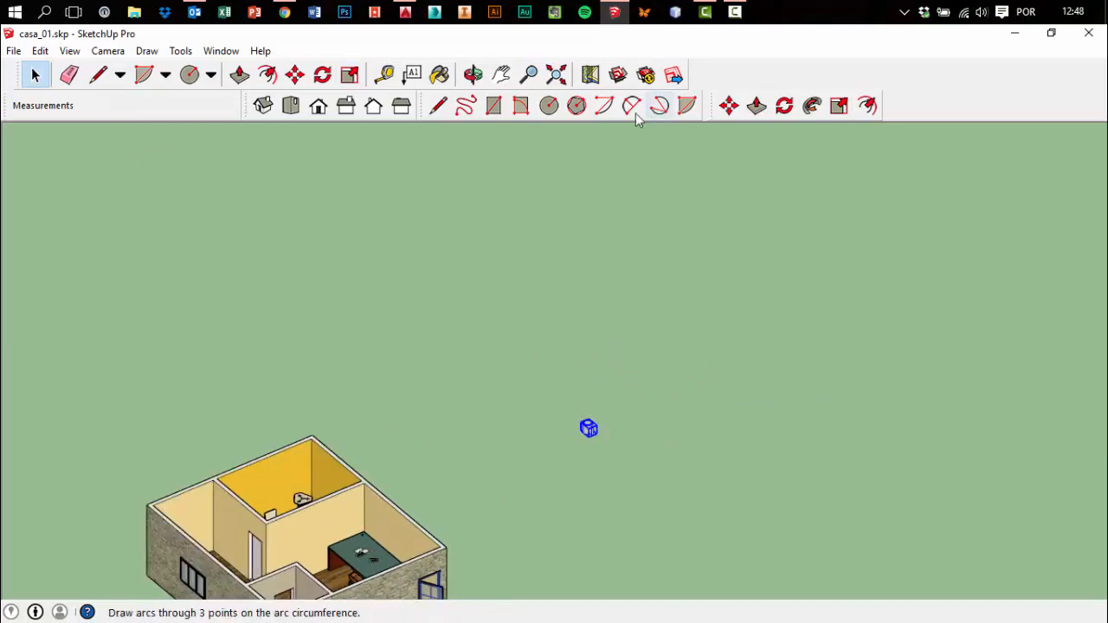
{"action": "left_click", "coordinate": [296, 106]}
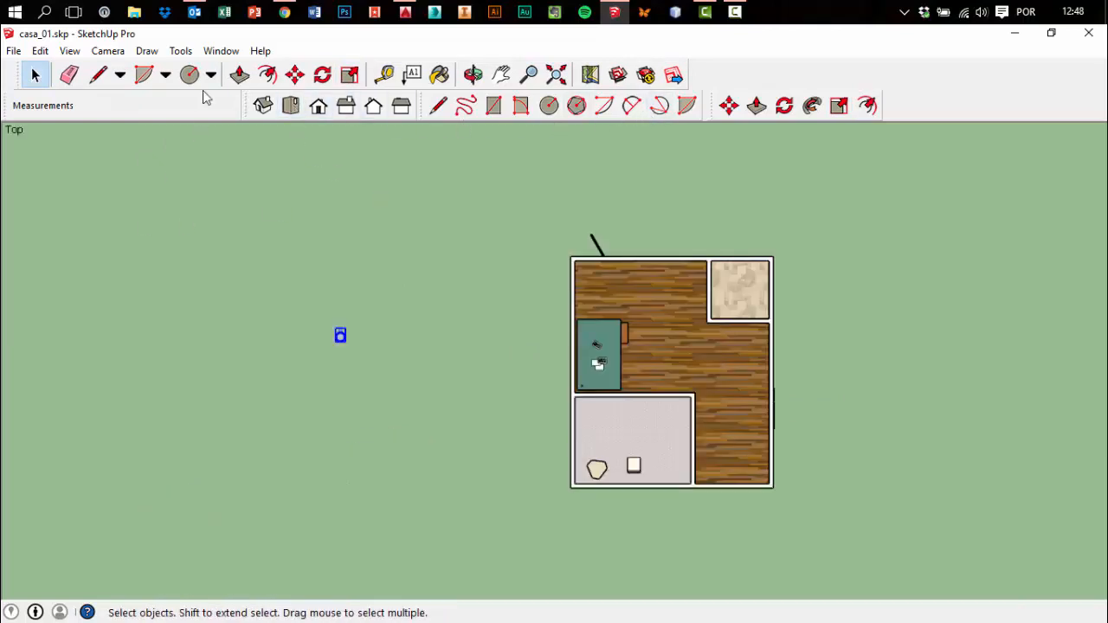
{"action": "left_click", "coordinate": [295, 74]}
{"action": "left_click", "coordinate": [341, 336]}
{"action": "scroll", "coordinate": [623, 336], "scroll_direction": "up", "scroll_amount": 2}
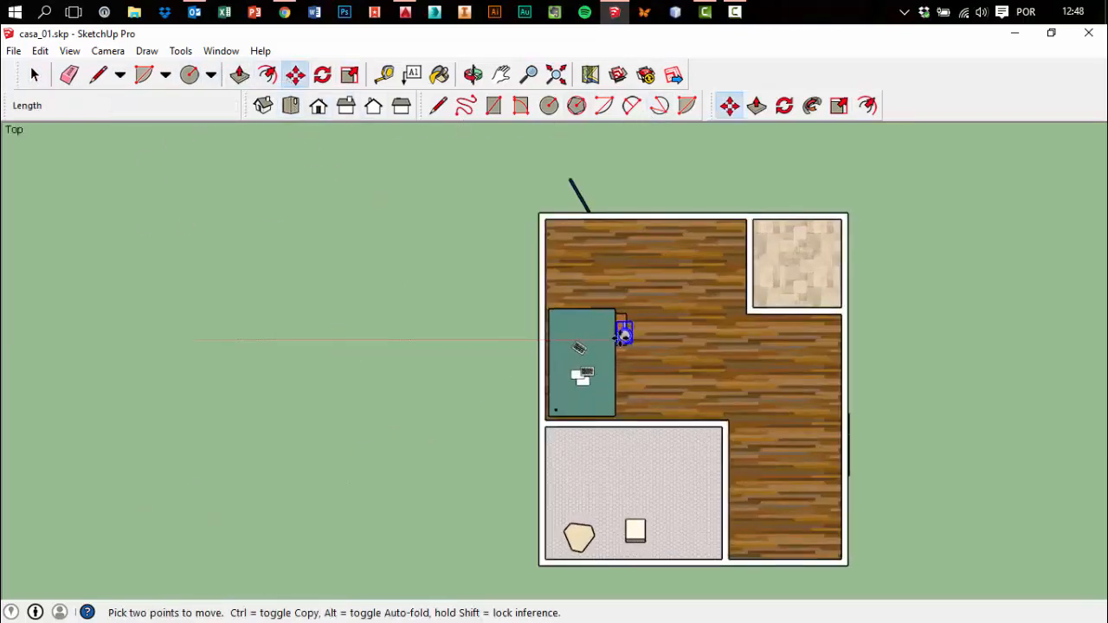
{"action": "scroll", "coordinate": [623, 336], "scroll_direction": "up", "scroll_amount": 2}
{"action": "left_click", "coordinate": [588, 316]}
Scale the mug above the desk uniformly by a factor of 0.5
{"action": "middle_click_drag", "start_coordinate": [862, 430], "coordinate": [873, 391]}
{"action": "scroll", "coordinate": [627, 289], "scroll_direction": "up", "scroll_amount": 3}
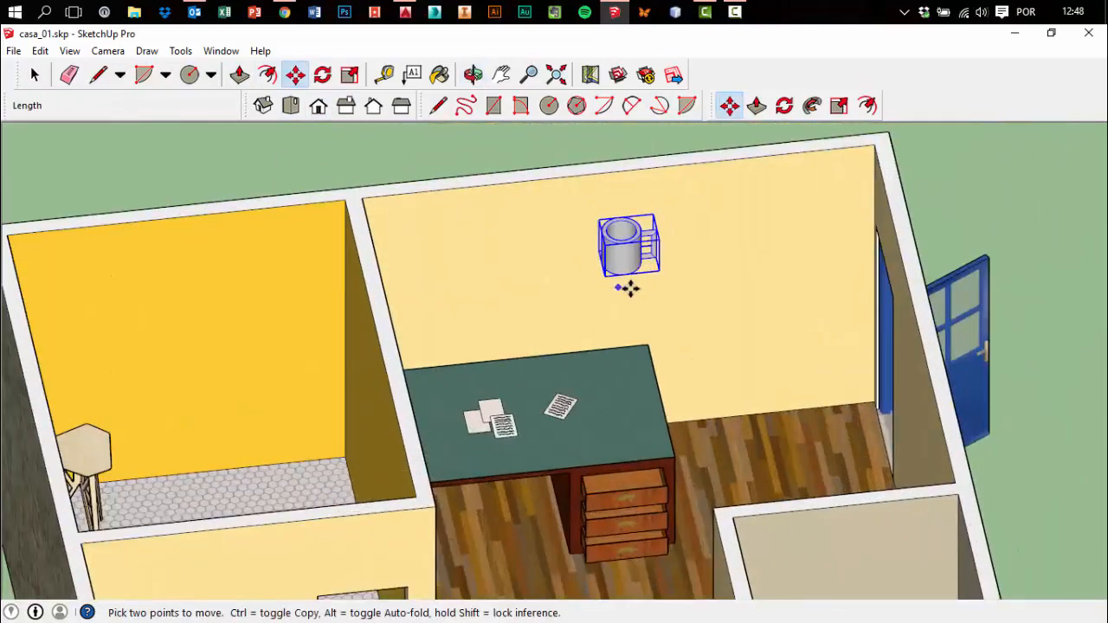
{"action": "scroll", "coordinate": [627, 289], "scroll_direction": "up", "scroll_amount": 2}
{"action": "left_click", "coordinate": [35, 75]}
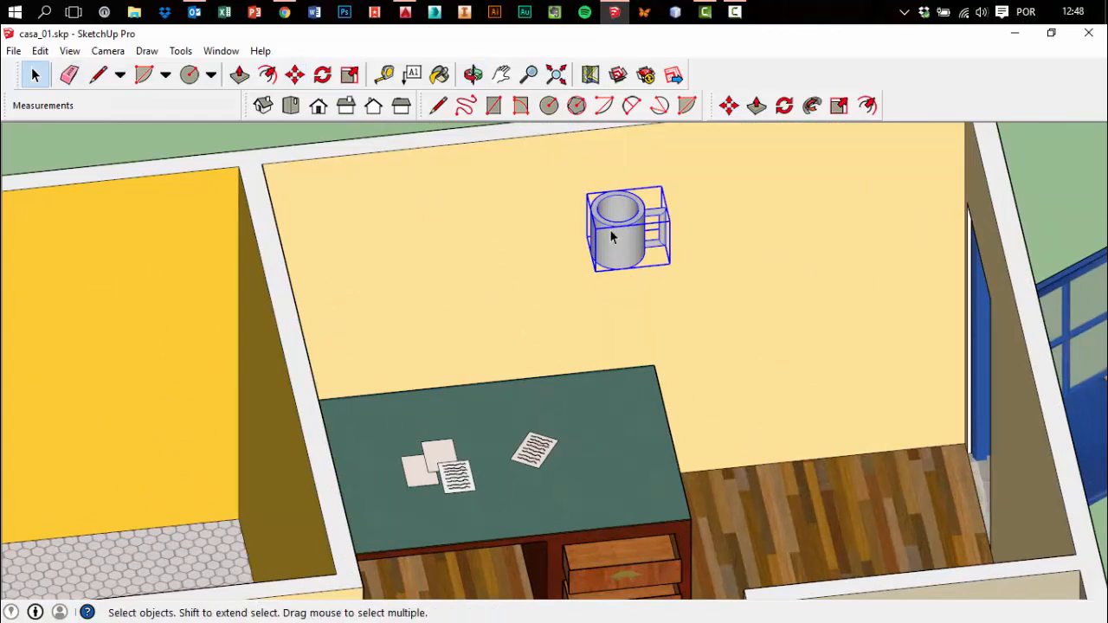
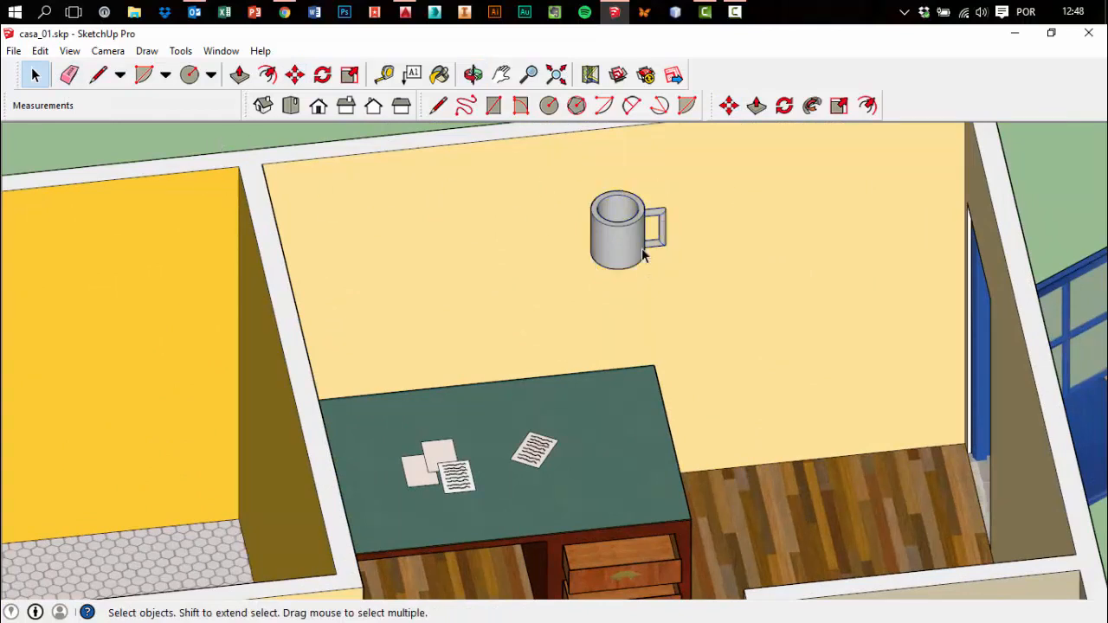
{"action": "left_click", "coordinate": [350, 75]}
{"action": "left_click_drag", "start_coordinate": [670, 216], "coordinate": [648, 217]}
{"action": "key", "text": "Return"}
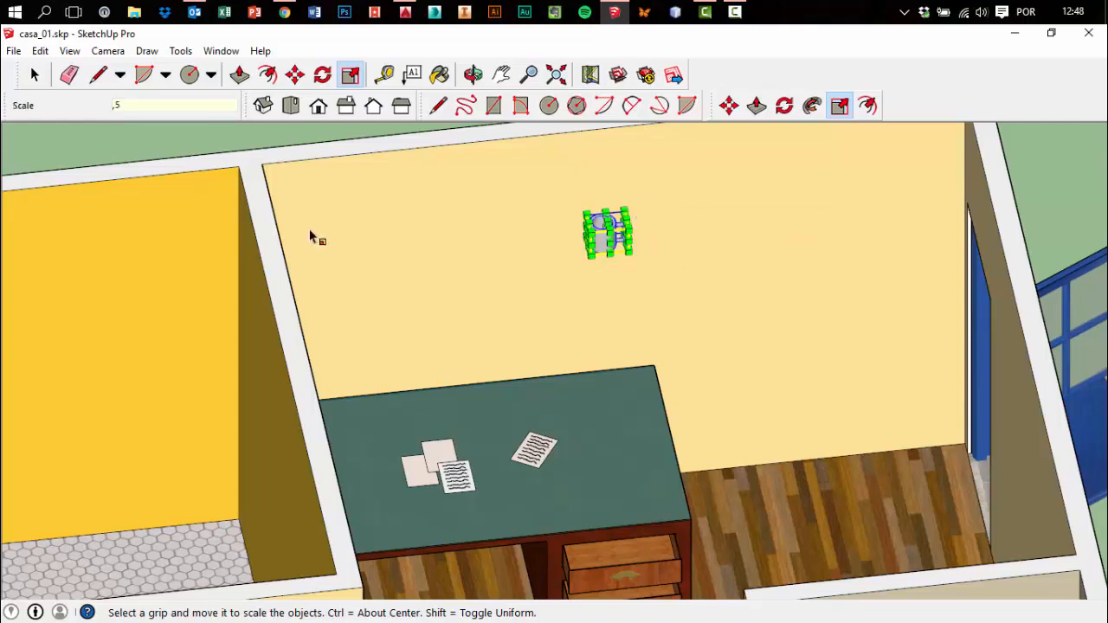
{"action": "left_click", "coordinate": [34, 75]}
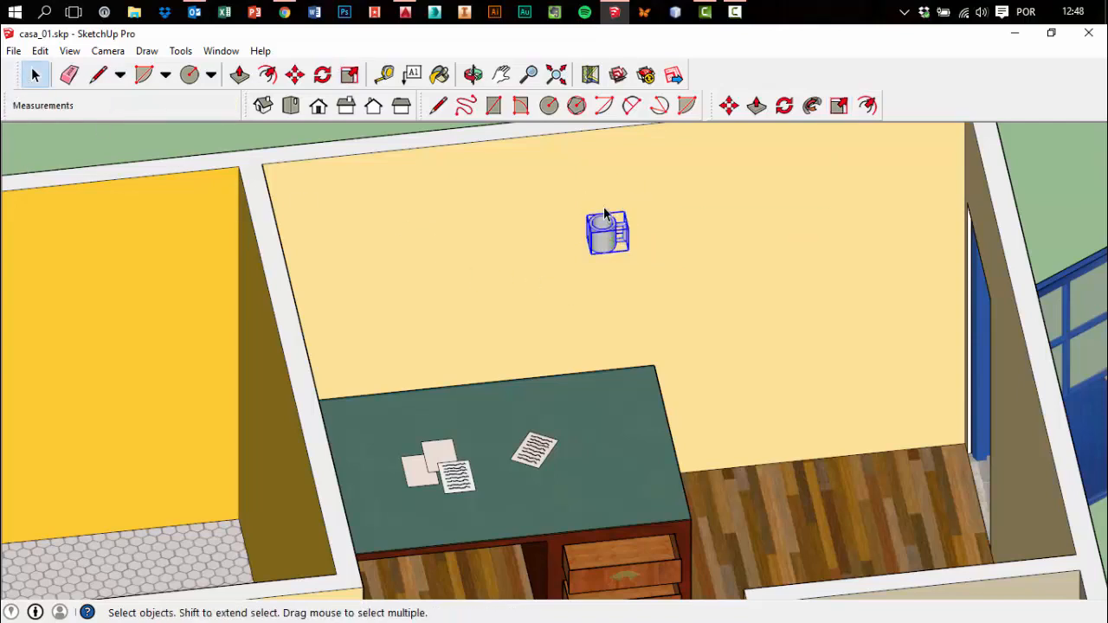
Draw a short reference line on the green desktop near the drawers
{"action": "scroll", "coordinate": [701, 305], "scroll_direction": "down", "scroll_amount": 3}
{"action": "middle_click_drag", "start_coordinate": [779, 284], "coordinate": [760, 232]}
{"action": "key", "text": "l"}
{"action": "scroll", "coordinate": [663, 371], "scroll_direction": "up", "scroll_amount": 3}
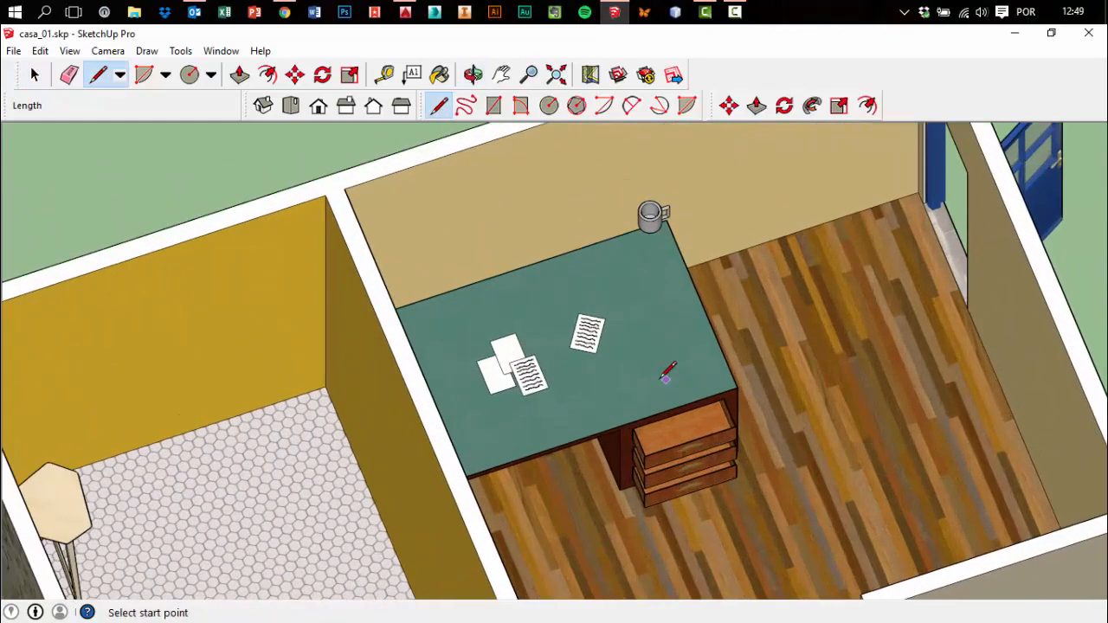
{"action": "left_click", "coordinate": [649, 375]}
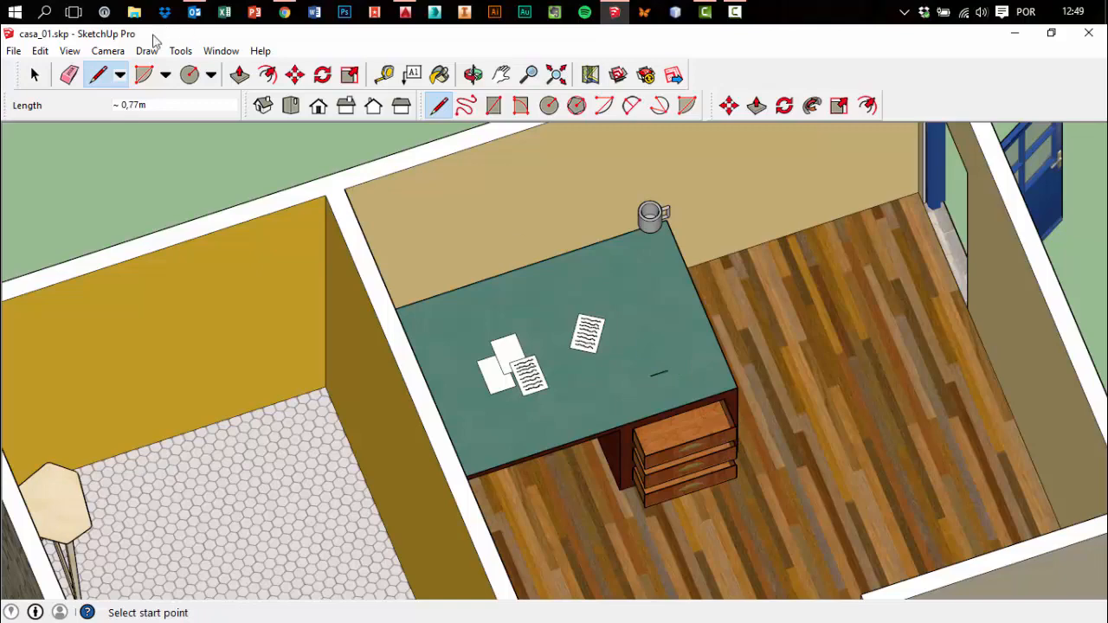
Try to move the mug by a point on its base onto the reference line on the desktop
{"action": "left_click", "coordinate": [294, 74]}
{"action": "scroll", "coordinate": [645, 232], "scroll_direction": "up", "scroll_amount": 3}
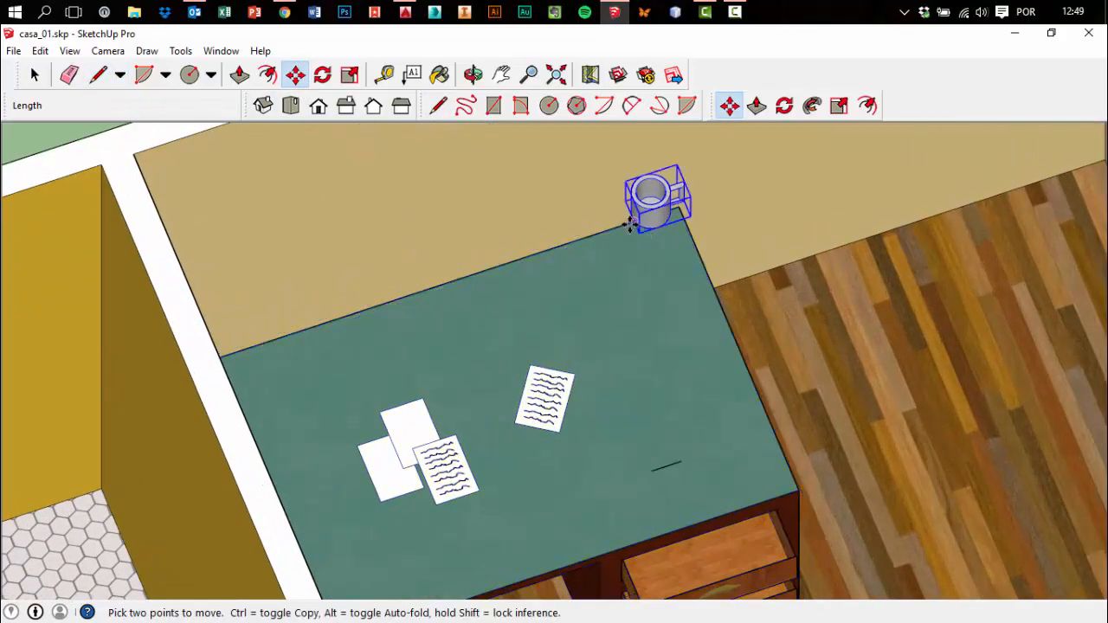
{"action": "left_click", "coordinate": [634, 224]}
{"action": "middle_click_drag", "start_coordinate": [663, 398], "coordinate": [635, 316]}
{"action": "scroll", "coordinate": [657, 443], "scroll_direction": "down", "scroll_amount": 3}
{"action": "scroll", "coordinate": [667, 369], "scroll_direction": "down", "scroll_amount": 3}
{"action": "middle_click_drag", "start_coordinate": [668, 368], "coordinate": [1066, 474]}
{"action": "left_click", "coordinate": [497, 405]}
{"action": "scroll", "coordinate": [436, 257], "scroll_direction": "down", "scroll_amount": 5}
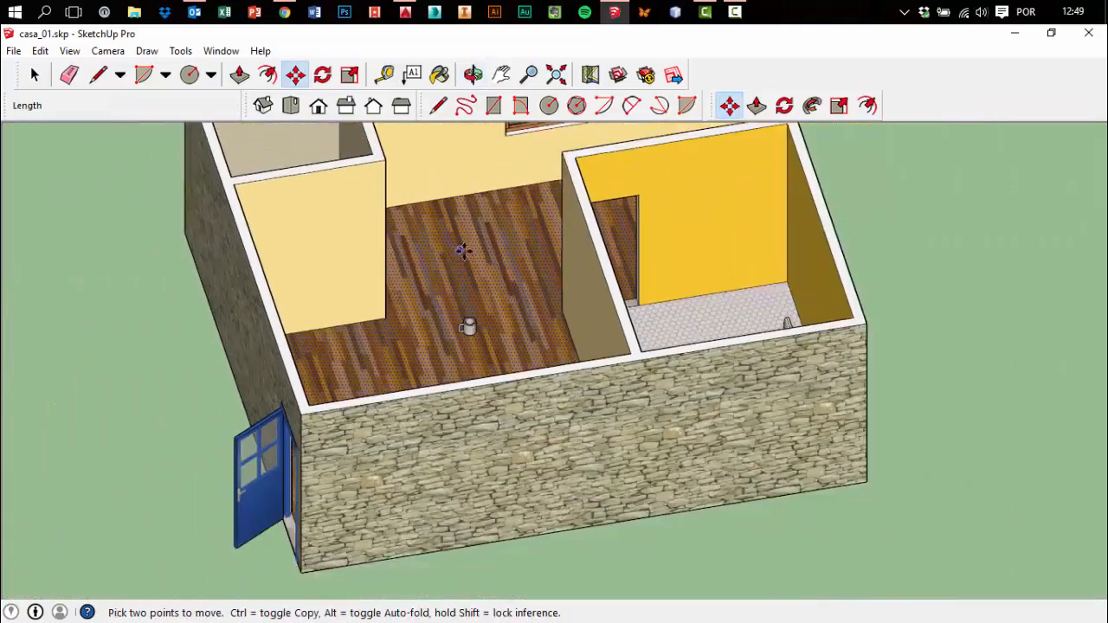
Hide the selected wall-top and exterior wall faces behind the desk to open up the room from that side
{"action": "left_click", "coordinate": [34, 74]}
{"action": "middle_click_drag", "start_coordinate": [554, 389], "coordinate": [832, 371]}
{"action": "right_click", "coordinate": [794, 378]}
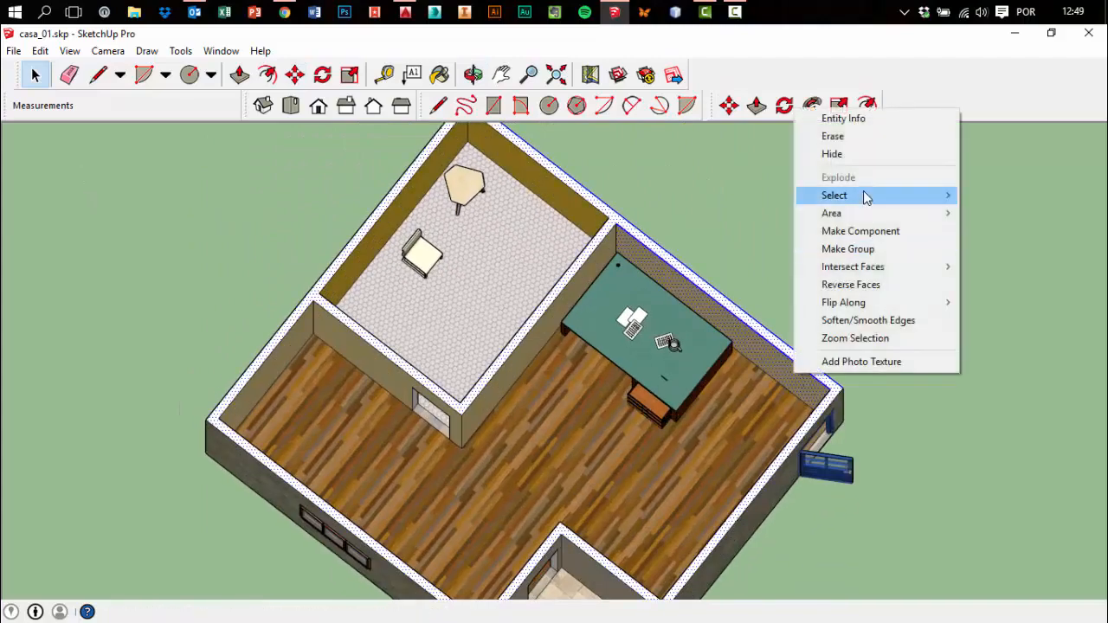
{"action": "left_click", "coordinate": [858, 152]}
{"action": "middle_click_drag", "start_coordinate": [874, 320], "coordinate": [447, 211]}
{"action": "middle_click_drag", "start_coordinate": [589, 346], "coordinate": [425, 267]}
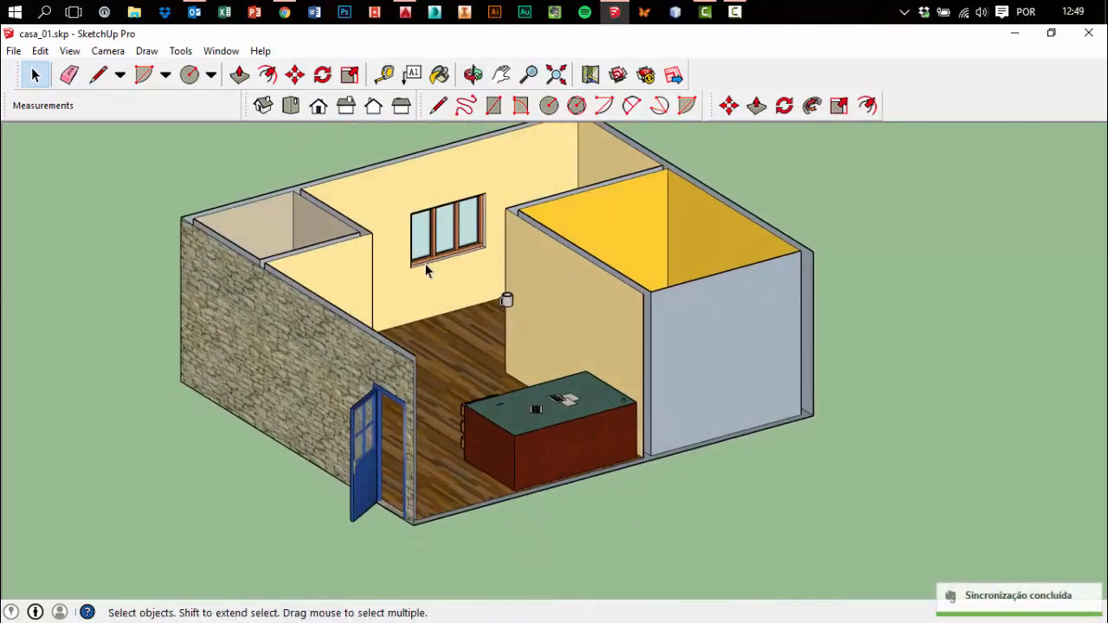
Explode the desk component and the nested group inside it
{"action": "scroll", "coordinate": [509, 447], "scroll_direction": "up", "scroll_amount": 3}
{"action": "left_click", "coordinate": [503, 439]}
{"action": "right_click", "coordinate": [505, 444]}
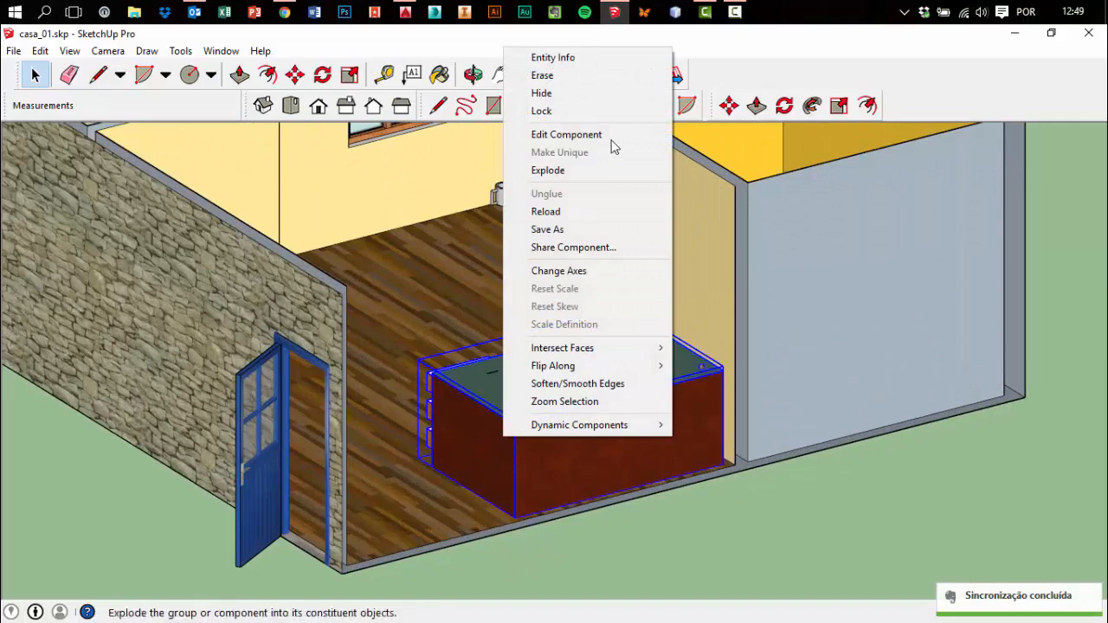
{"action": "left_click", "coordinate": [606, 170]}
{"action": "left_click", "coordinate": [645, 514]}
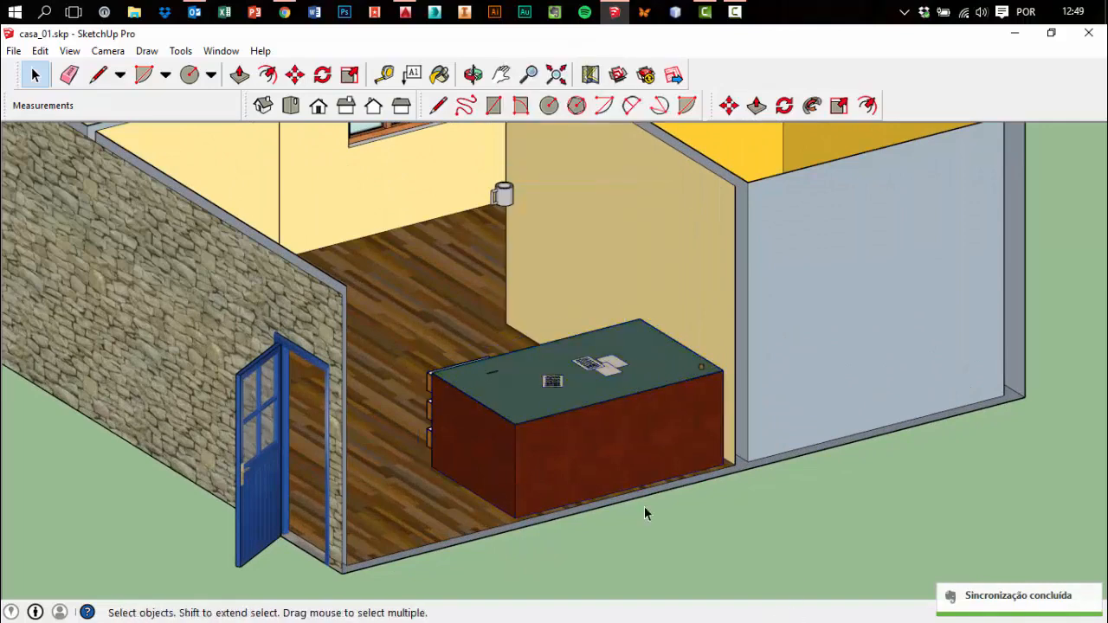
{"action": "right_click", "coordinate": [489, 444]}
{"action": "left_click", "coordinate": [589, 168]}
{"action": "left_click", "coordinate": [530, 481]}
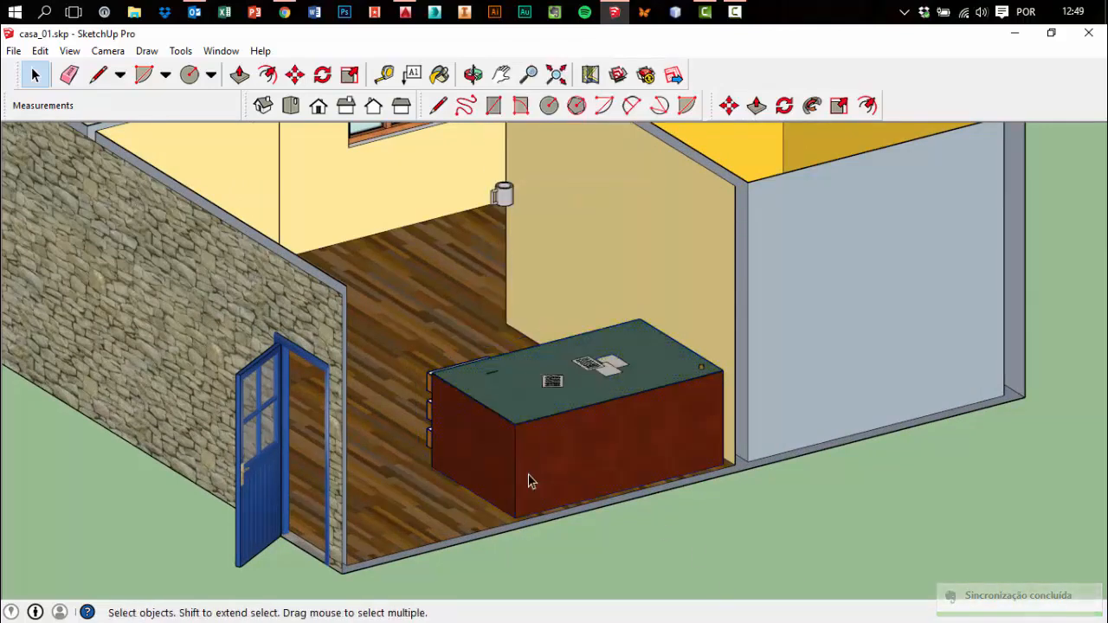
Hide the desk's side panel next to the drawers and the underside face of the desktop
{"action": "right_click", "coordinate": [490, 445]}
{"action": "left_click", "coordinate": [575, 216]}
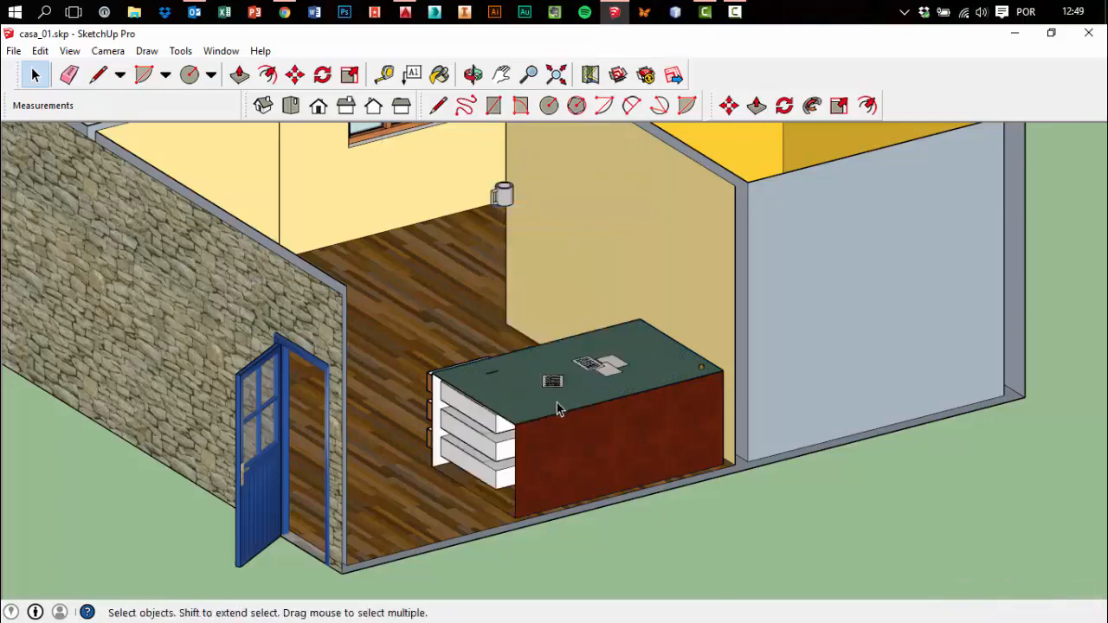
{"action": "middle_click_drag", "start_coordinate": [556, 402], "coordinate": [706, 224]}
{"action": "middle_click_drag", "start_coordinate": [586, 314], "coordinate": [571, 281]}
{"action": "scroll", "coordinate": [521, 328], "scroll_direction": "up", "scroll_amount": 5}
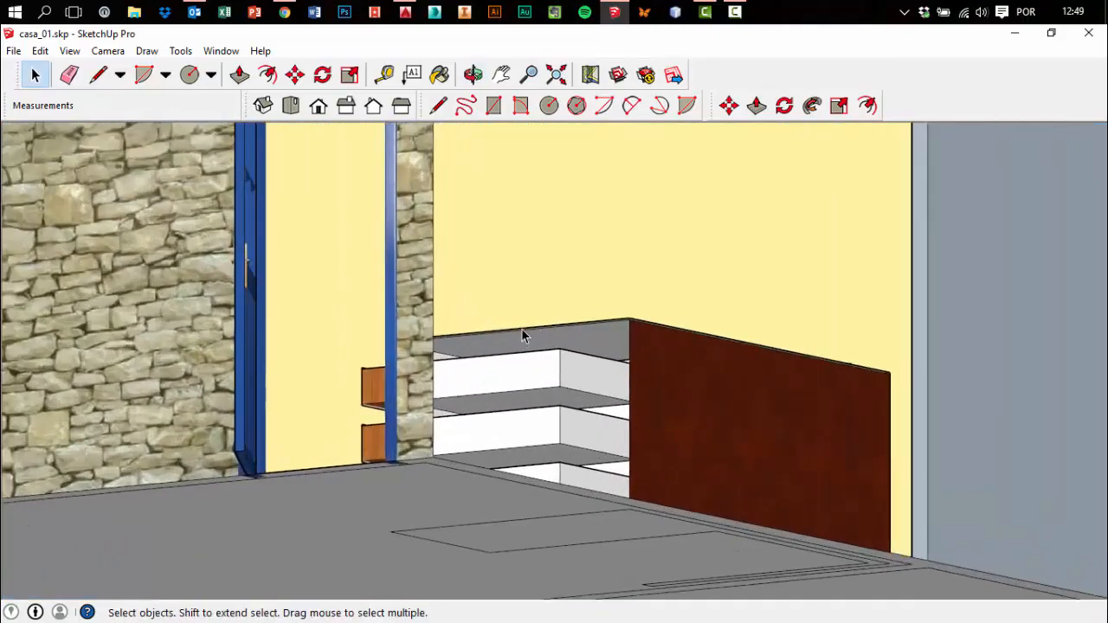
{"action": "middle_click_drag", "start_coordinate": [521, 328], "coordinate": [570, 370]}
{"action": "scroll", "coordinate": [571, 376], "scroll_direction": "up", "scroll_amount": 6}
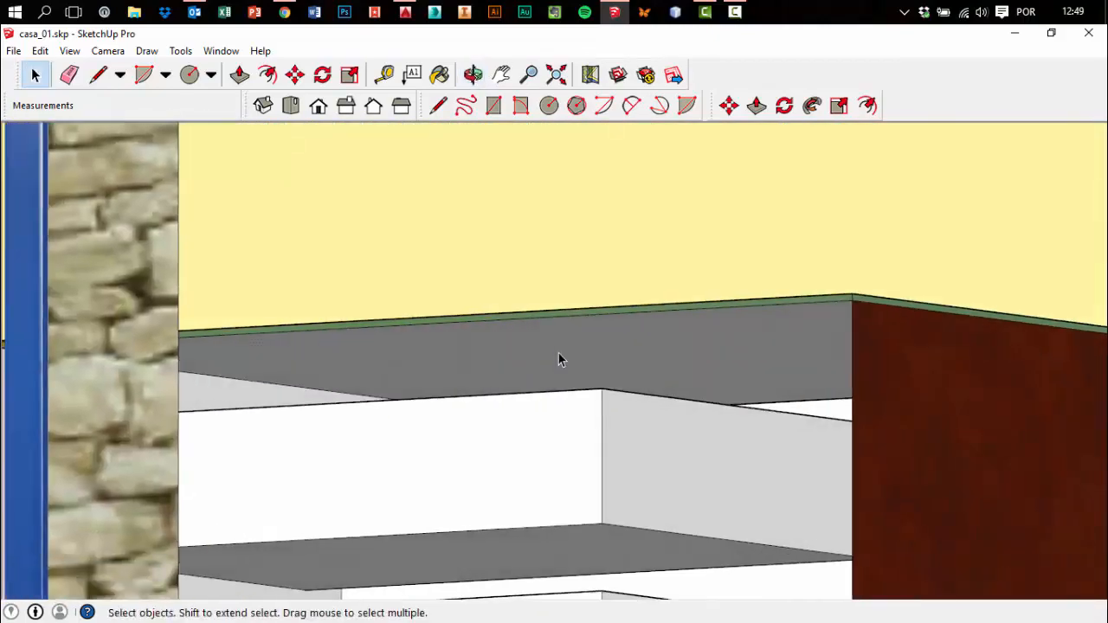
{"action": "right_click", "coordinate": [563, 352]}
{"action": "left_click", "coordinate": [627, 400]}
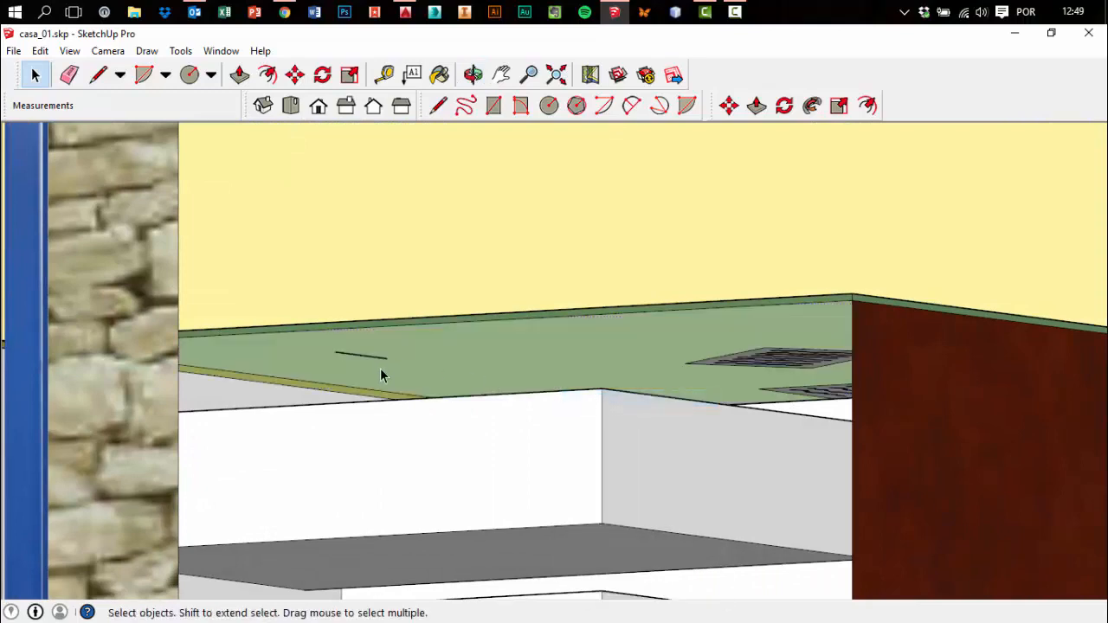
Try to move the mug by its base onto the reference line, viewed from beneath the desktop
{"action": "scroll", "coordinate": [380, 368], "scroll_direction": "down", "scroll_amount": 3}
{"action": "scroll", "coordinate": [628, 452], "scroll_direction": "down", "scroll_amount": 6}
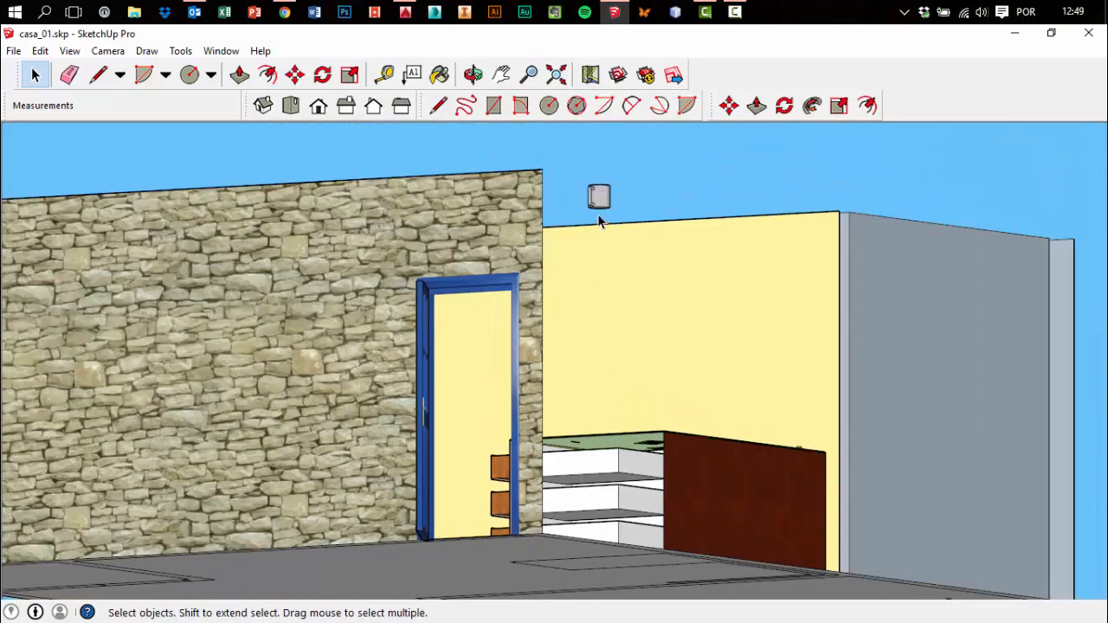
{"action": "key", "text": "m"}
{"action": "scroll", "coordinate": [594, 203], "scroll_direction": "up", "scroll_amount": 8}
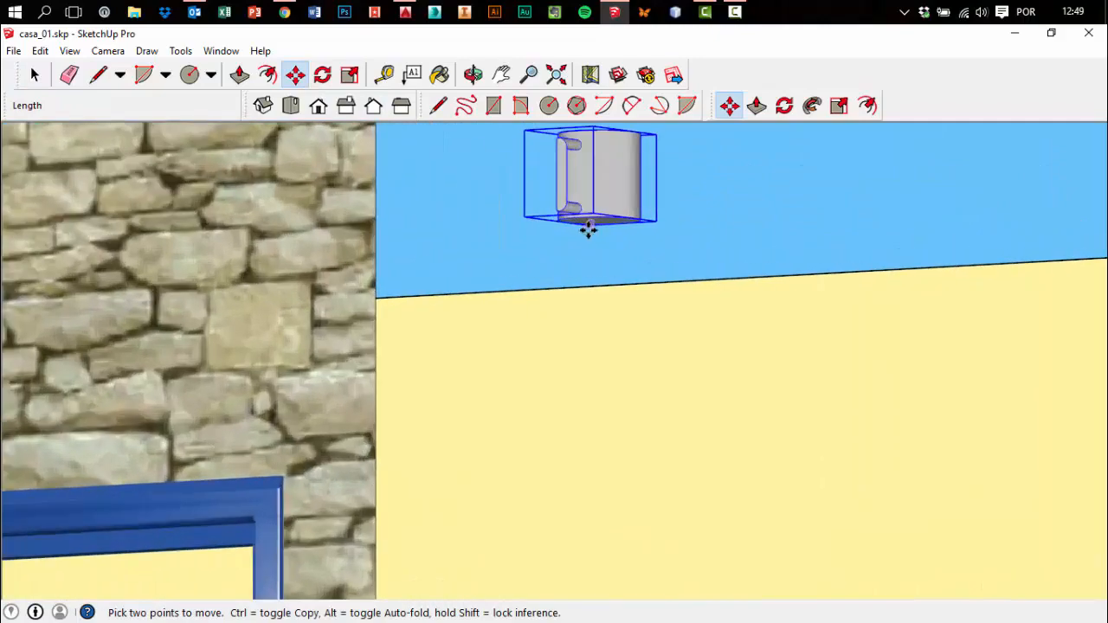
{"action": "scroll", "coordinate": [582, 220], "scroll_direction": "up", "scroll_amount": 2}
{"action": "scroll", "coordinate": [539, 205], "scroll_direction": "down", "scroll_amount": 6}
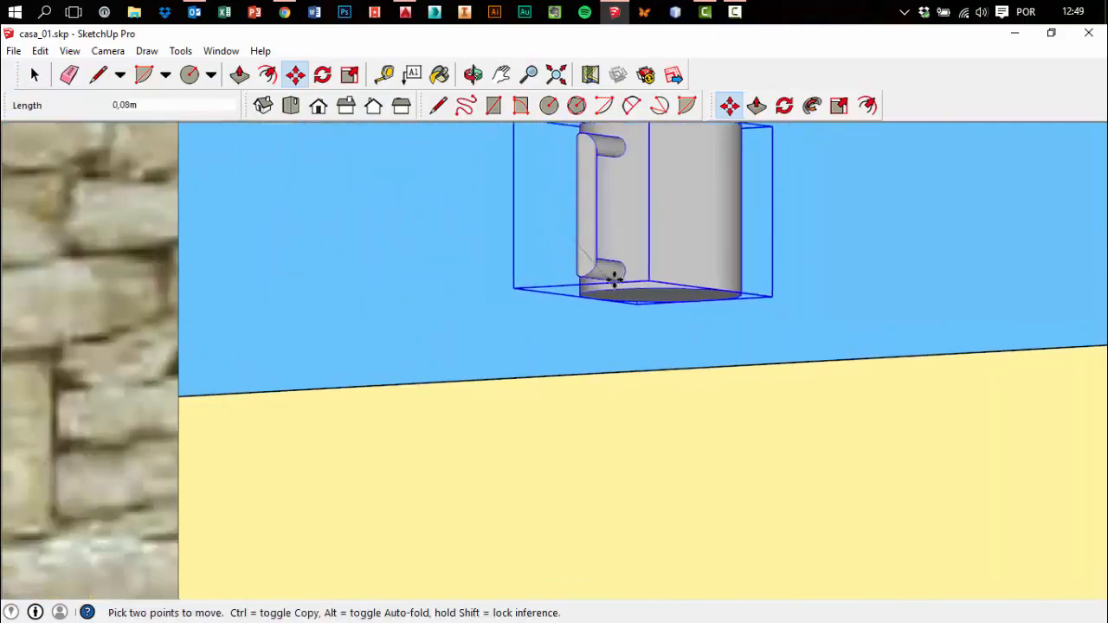
{"action": "mouse_move", "coordinate": [598, 314]}
{"action": "middle_mouse_down"}
{"action": "mouse_move", "coordinate": [563, 237]}
{"action": "mouse_move", "coordinate": [594, 298]}
{"action": "middle_mouse_up"}
{"action": "scroll", "coordinate": [597, 299], "scroll_direction": "down", "scroll_amount": 4}
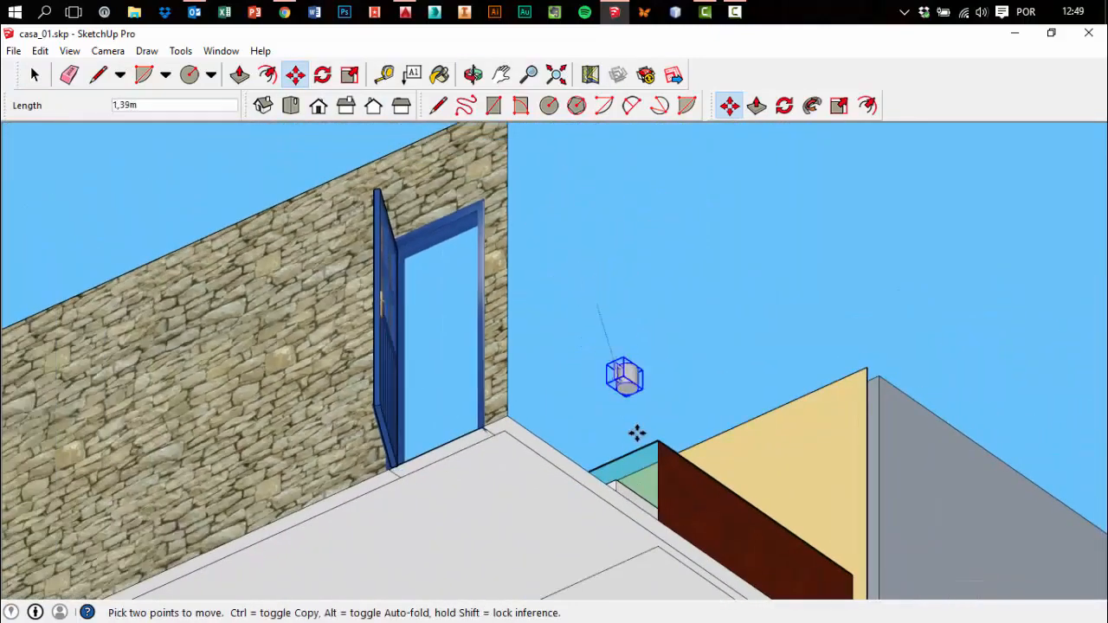
{"action": "middle_click_drag", "start_coordinate": [625, 572], "coordinate": [590, 492]}
{"action": "scroll", "coordinate": [571, 544], "scroll_direction": "up", "scroll_amount": 3}
{"action": "middle_click_drag", "start_coordinate": [573, 549], "coordinate": [576, 552]}
{"action": "scroll", "coordinate": [578, 554], "scroll_direction": "up", "scroll_amount": 8}
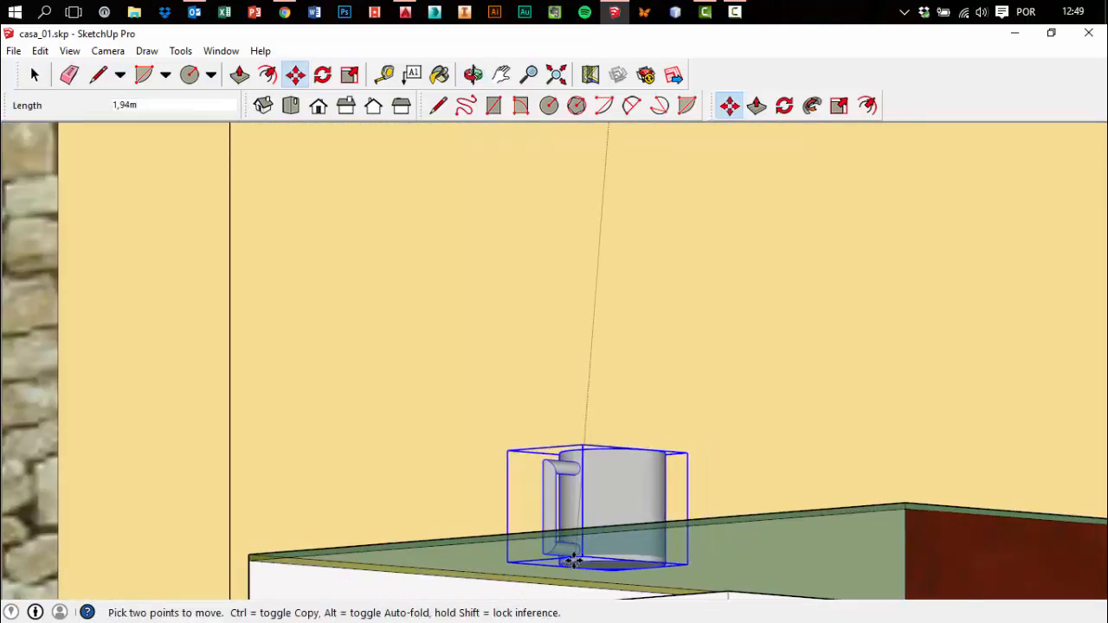
{"action": "middle_click_drag", "start_coordinate": [579, 556], "coordinate": [663, 557]}
{"action": "scroll", "coordinate": [672, 526], "scroll_direction": "down", "scroll_amount": 3}
{"action": "scroll", "coordinate": [655, 567], "scroll_direction": "up", "scroll_amount": 2}
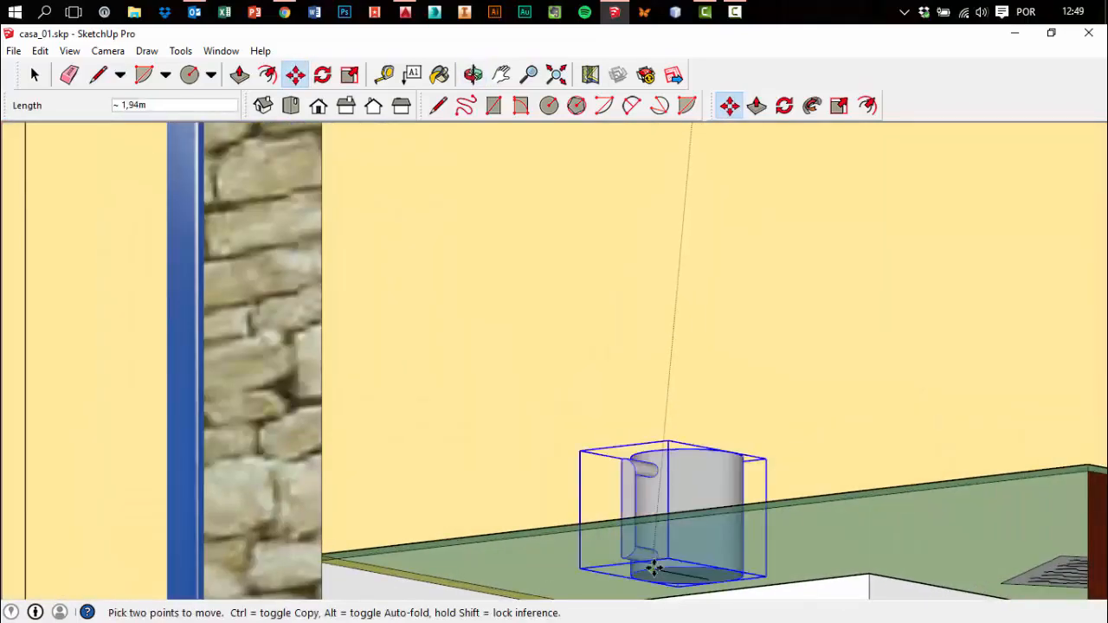
{"action": "left_click", "coordinate": [652, 570]}
{"action": "scroll", "coordinate": [661, 490], "scroll_direction": "down", "scroll_amount": 3}
{"action": "scroll", "coordinate": [668, 435], "scroll_direction": "down", "scroll_amount": 5}
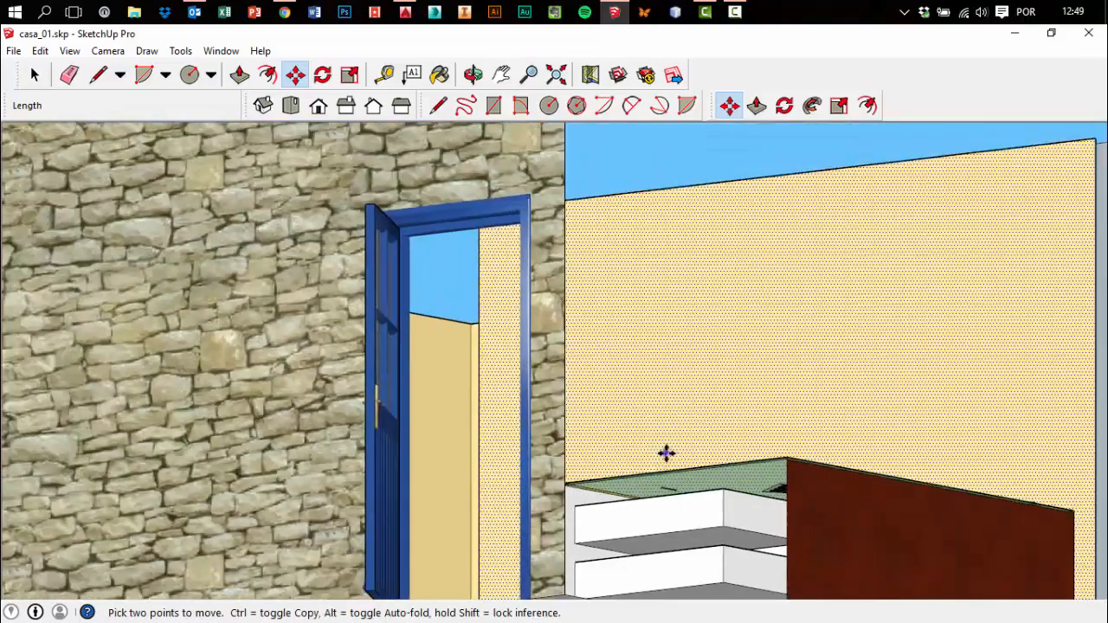
Move the mug across in the back view until it lines up with the desk
{"action": "middle_click_drag", "start_coordinate": [752, 386], "coordinate": [774, 400]}
{"action": "scroll", "coordinate": [773, 400], "scroll_direction": "down", "scroll_amount": 4}
{"action": "middle_click_drag", "start_coordinate": [809, 342], "coordinate": [796, 306]}
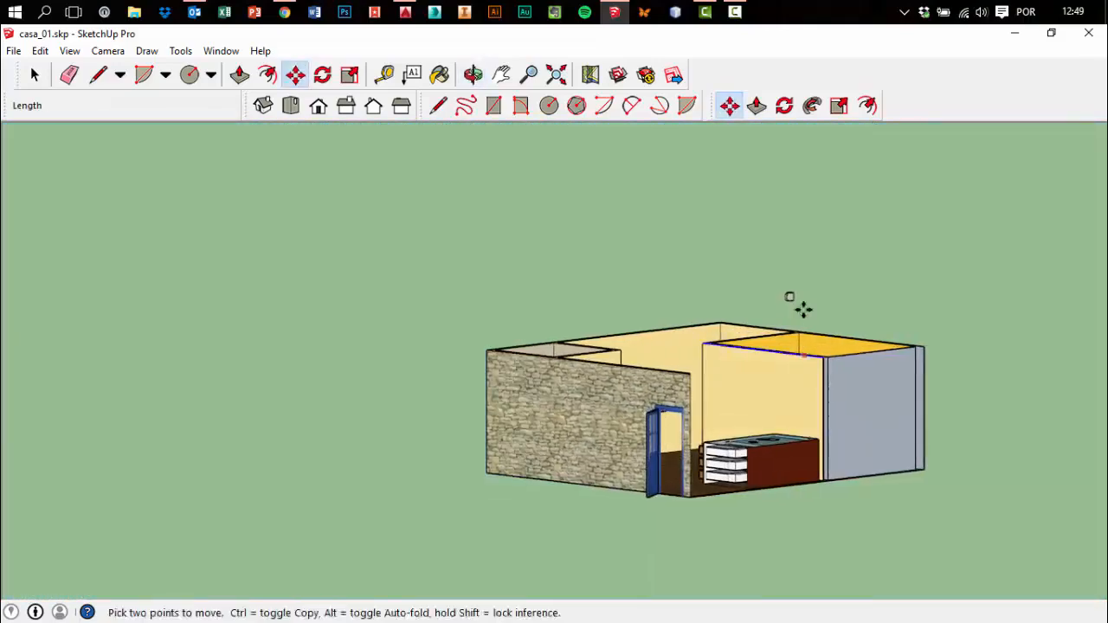
{"action": "scroll", "coordinate": [778, 302], "scroll_direction": "up", "scroll_amount": 6}
{"action": "left_click", "coordinate": [772, 299]}
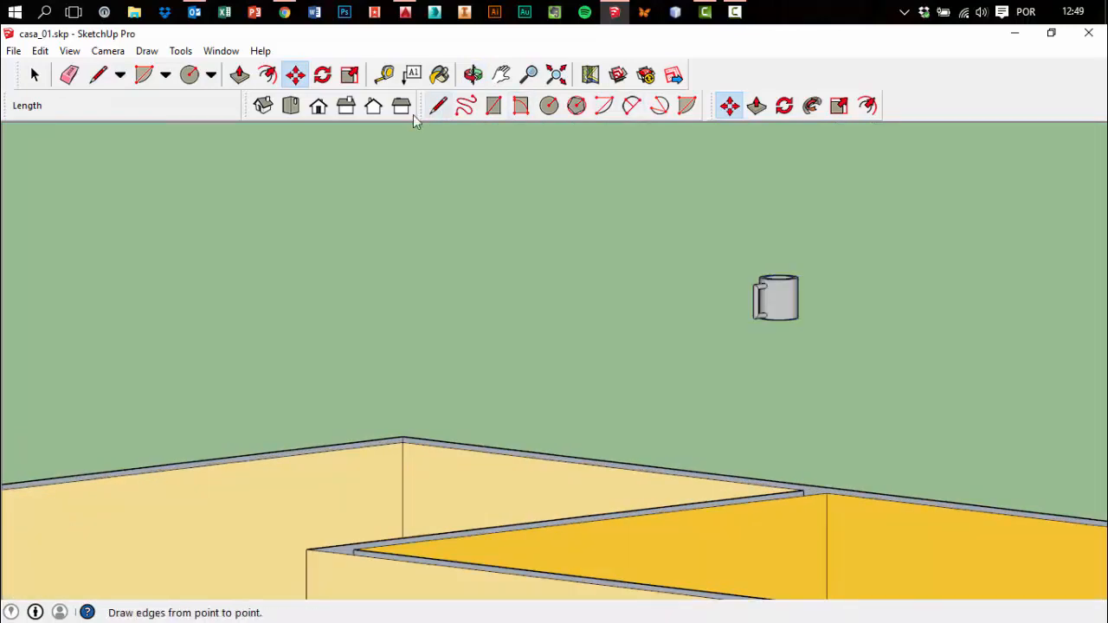
{"action": "left_click", "coordinate": [373, 105]}
{"action": "scroll", "coordinate": [398, 299], "scroll_direction": "down", "scroll_amount": 3}
{"action": "scroll", "coordinate": [388, 304], "scroll_direction": "down", "scroll_amount": 1}
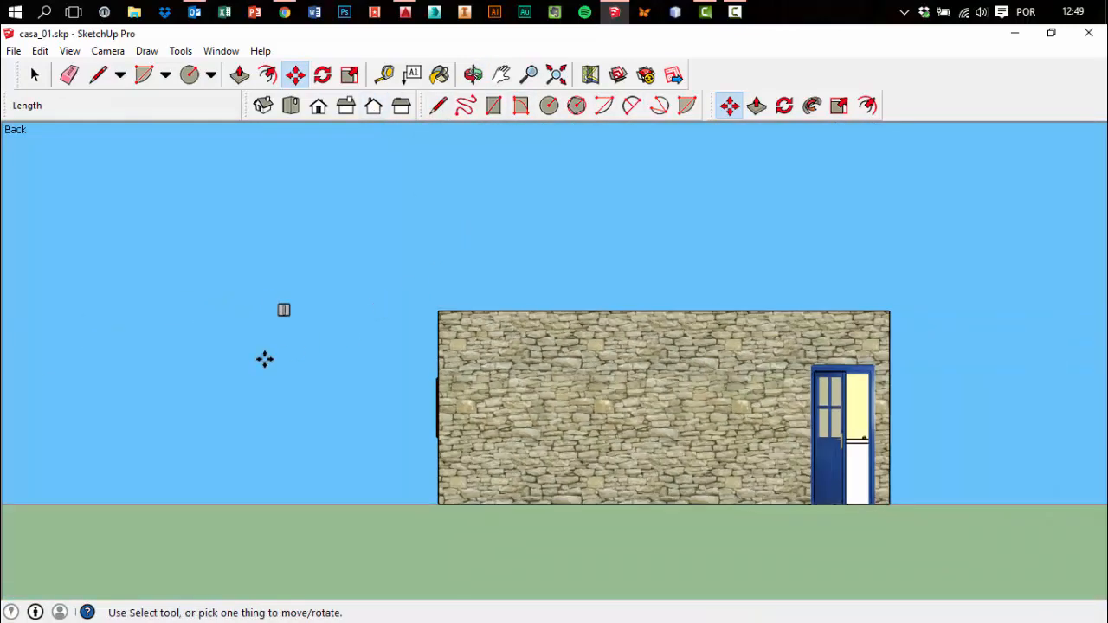
{"action": "left_click", "coordinate": [282, 308]}
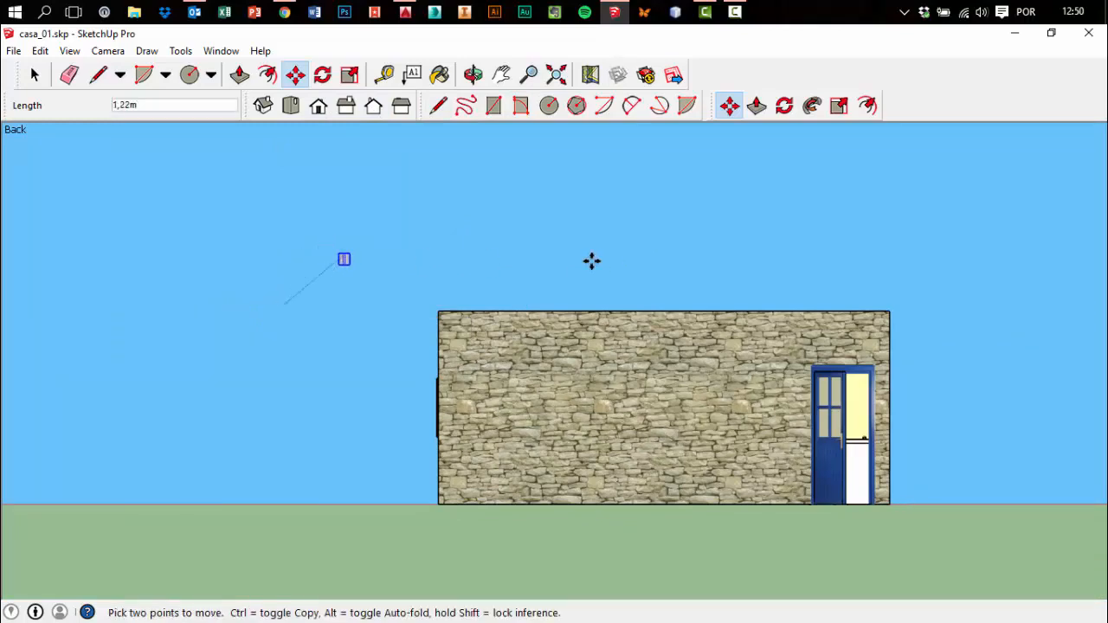
{"action": "middle_click_drag", "start_coordinate": [725, 269], "coordinate": [745, 163]}
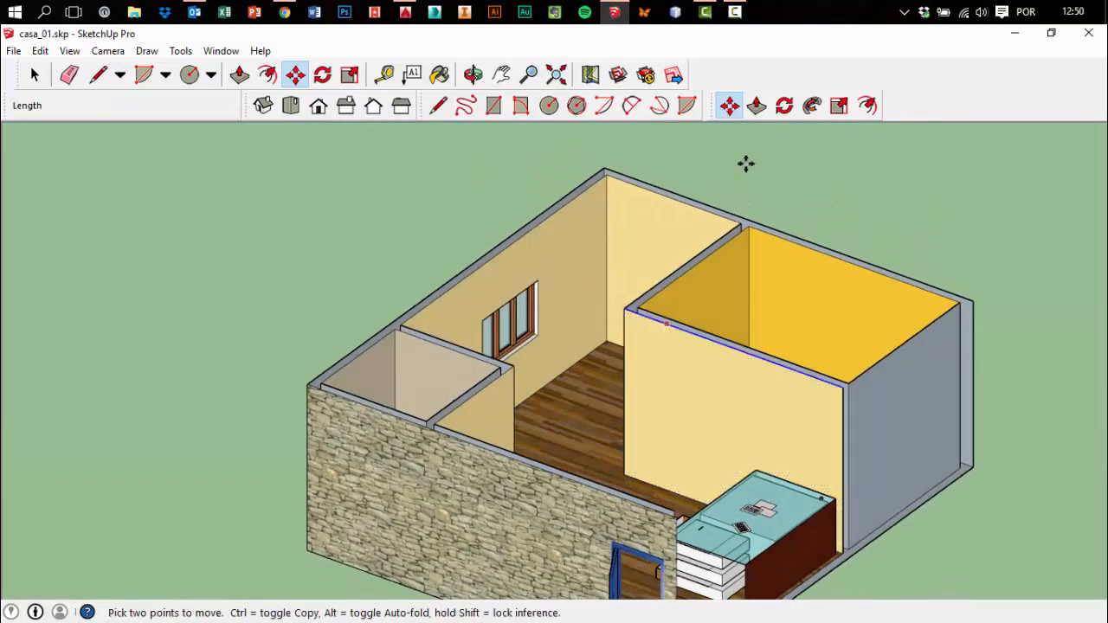
Move the mug sideways in the left view until it floats above the desk
{"action": "left_click", "coordinate": [400, 105]}
{"action": "scroll", "coordinate": [472, 287], "scroll_direction": "down", "scroll_amount": 2}
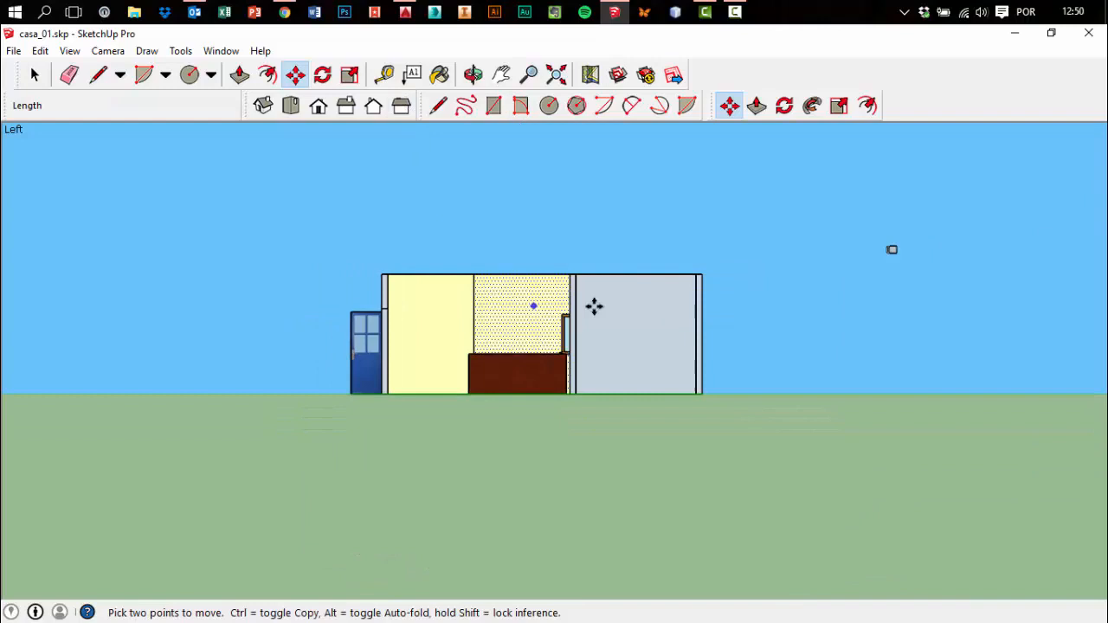
{"action": "left_click", "coordinate": [858, 243]}
{"action": "scroll", "coordinate": [888, 291], "scroll_direction": "up", "scroll_amount": 2}
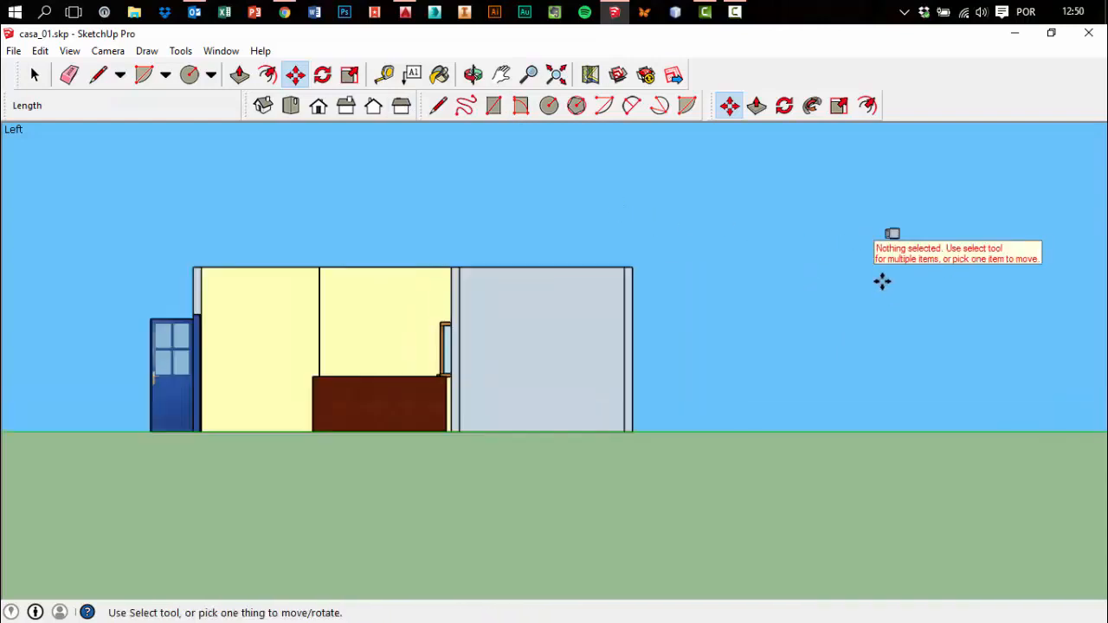
{"action": "left_click", "coordinate": [893, 228]}
{"action": "left_click", "coordinate": [371, 220]}
Move the mug by a point on its base down onto the reference line on the desktop
{"action": "middle_click_drag", "start_coordinate": [353, 261], "coordinate": [561, 362]}
{"action": "scroll", "coordinate": [377, 285], "scroll_direction": "up", "scroll_amount": 3}
{"action": "scroll", "coordinate": [383, 248], "scroll_direction": "up", "scroll_amount": 6}
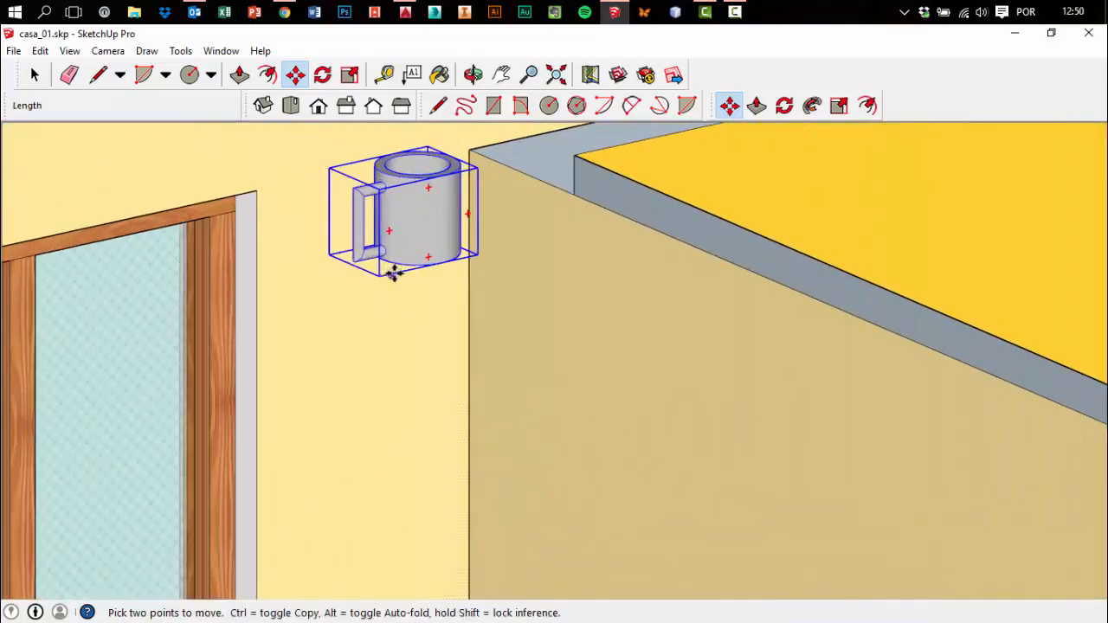
{"action": "left_click", "coordinate": [374, 261]}
{"action": "scroll", "coordinate": [460, 230], "scroll_direction": "down", "scroll_amount": 7}
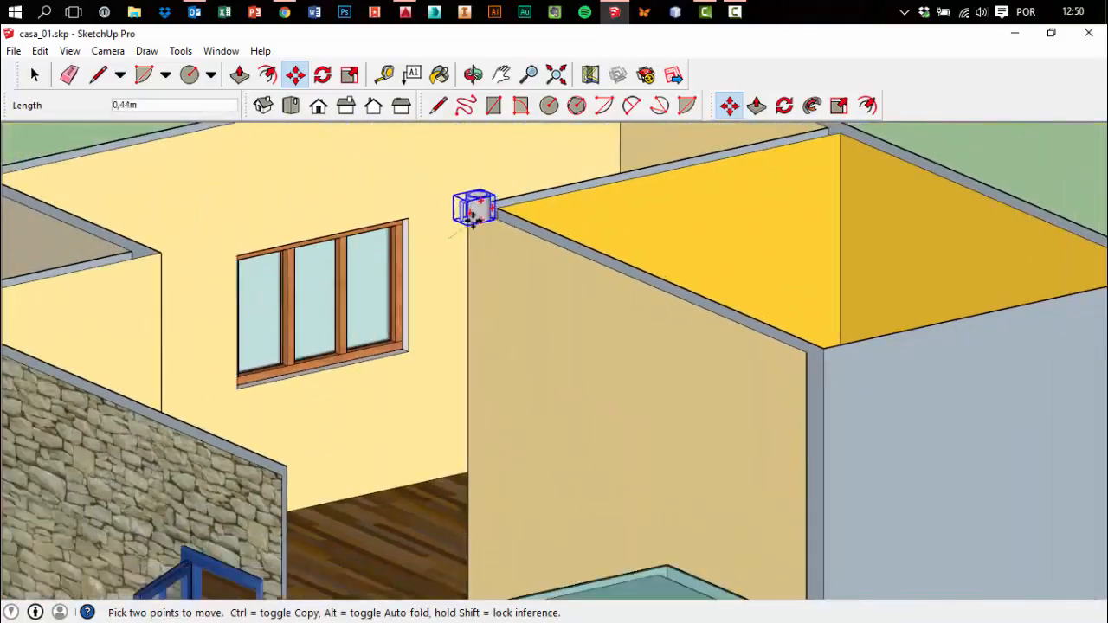
{"action": "middle_click_drag", "start_coordinate": [473, 220], "coordinate": [519, 277]}
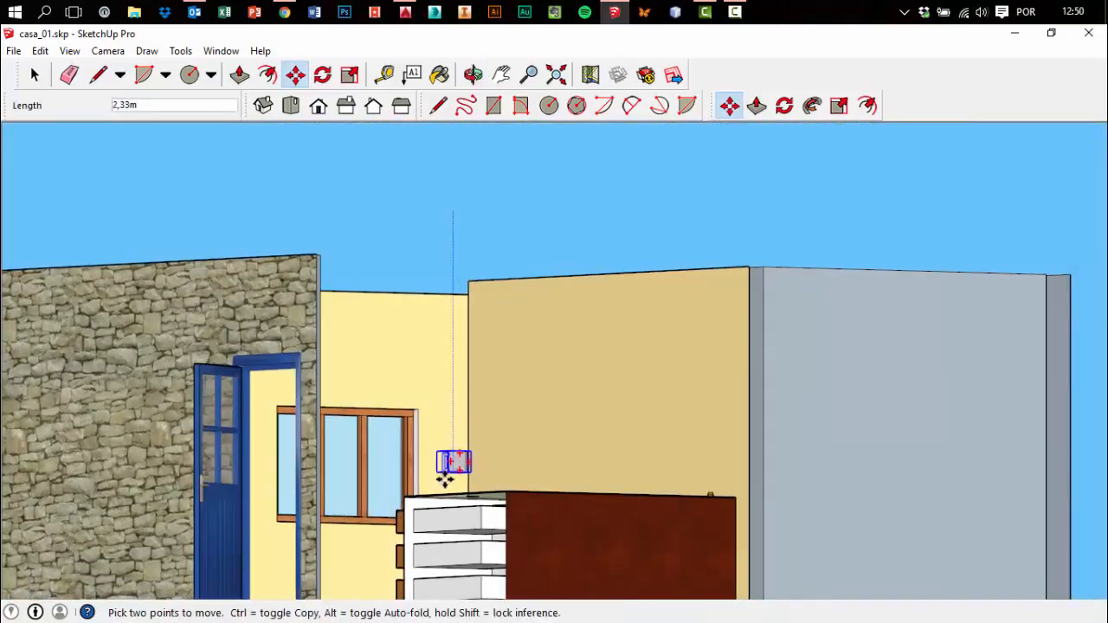
{"action": "scroll", "coordinate": [457, 482], "scroll_direction": "up", "scroll_amount": 5}
{"action": "scroll", "coordinate": [514, 511], "scroll_direction": "down", "scroll_amount": 2}
{"action": "left_click", "coordinate": [510, 507]}
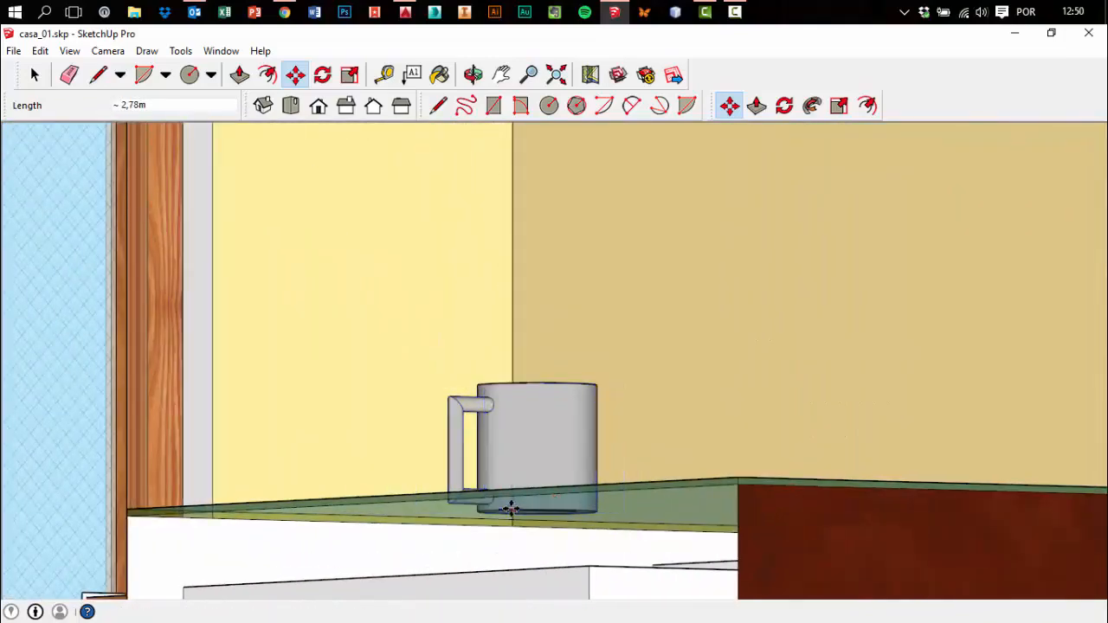
Erase the reference line beneath the mug on the desktop
{"action": "scroll", "coordinate": [658, 323], "scroll_direction": "up", "scroll_amount": 3}
{"action": "middle_click_drag", "start_coordinate": [658, 324], "coordinate": [655, 364]}
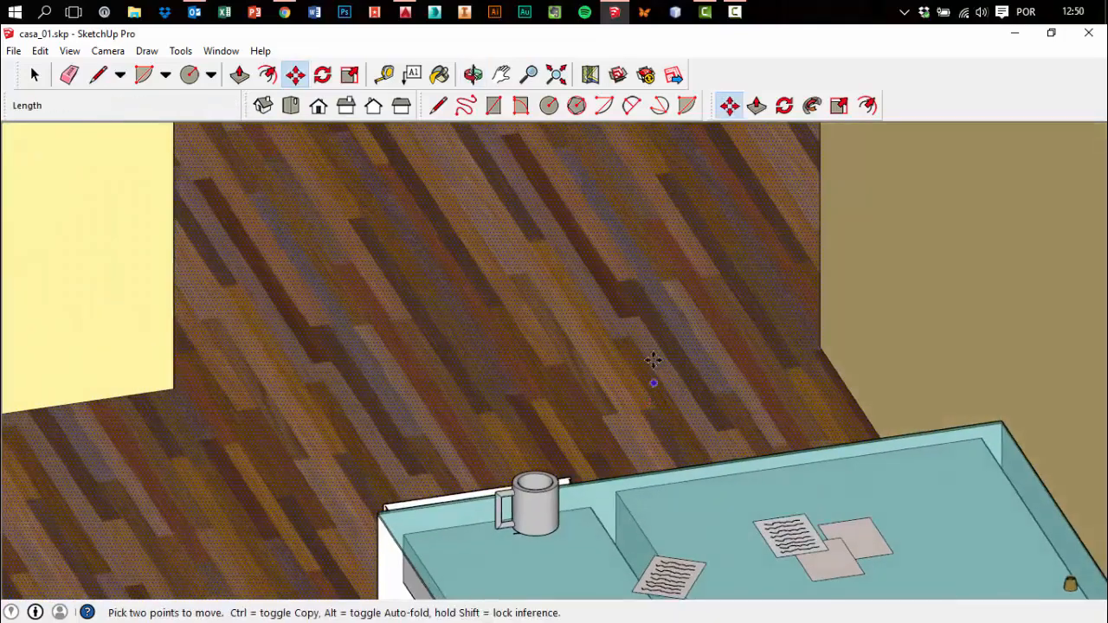
{"action": "scroll", "coordinate": [655, 363], "scroll_direction": "down", "scroll_amount": 2}
{"action": "left_click", "coordinate": [34, 76]}
{"action": "left_click", "coordinate": [35, 77]}
{"action": "scroll", "coordinate": [520, 504], "scroll_direction": "up", "scroll_amount": 4}
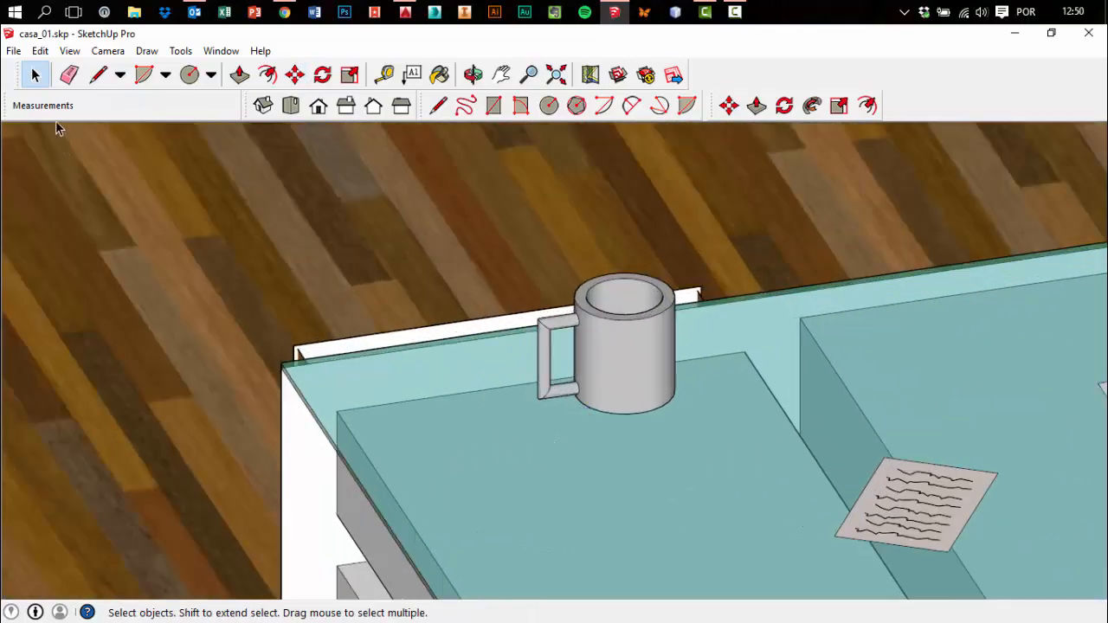
Unhide all the hidden wall and desk faces
{"action": "left_click", "coordinate": [13, 50]}
{"action": "mouse_move", "coordinate": [40, 50]}
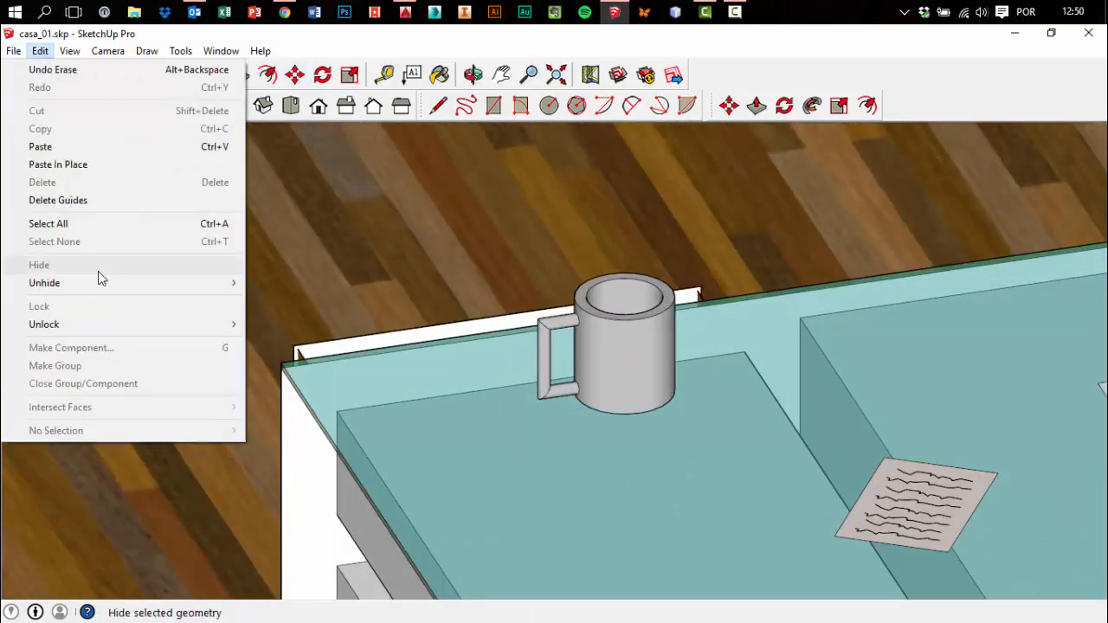
{"action": "mouse_move", "coordinate": [104, 285]}
{"action": "left_click", "coordinate": [297, 320]}
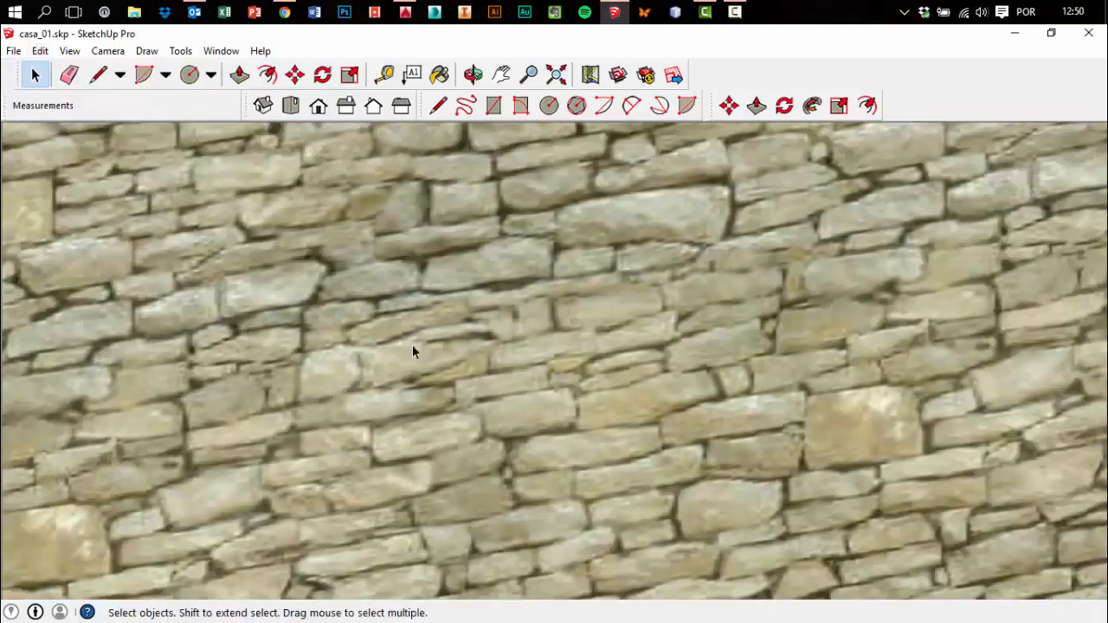
Examine the mug's placement on the desk and the furnished interior of the house from several sides
{"action": "scroll", "coordinate": [412, 351], "scroll_direction": "down", "scroll_amount": 10}
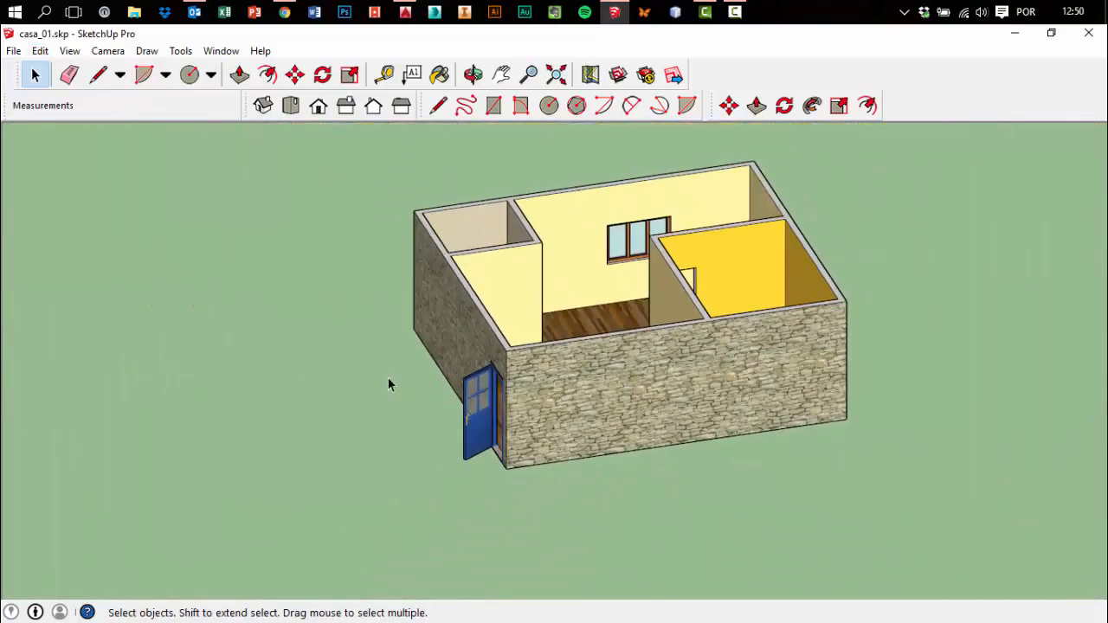
{"action": "middle_click_drag", "start_coordinate": [388, 384], "coordinate": [608, 356]}
{"action": "scroll", "coordinate": [552, 308], "scroll_direction": "up", "scroll_amount": 8}
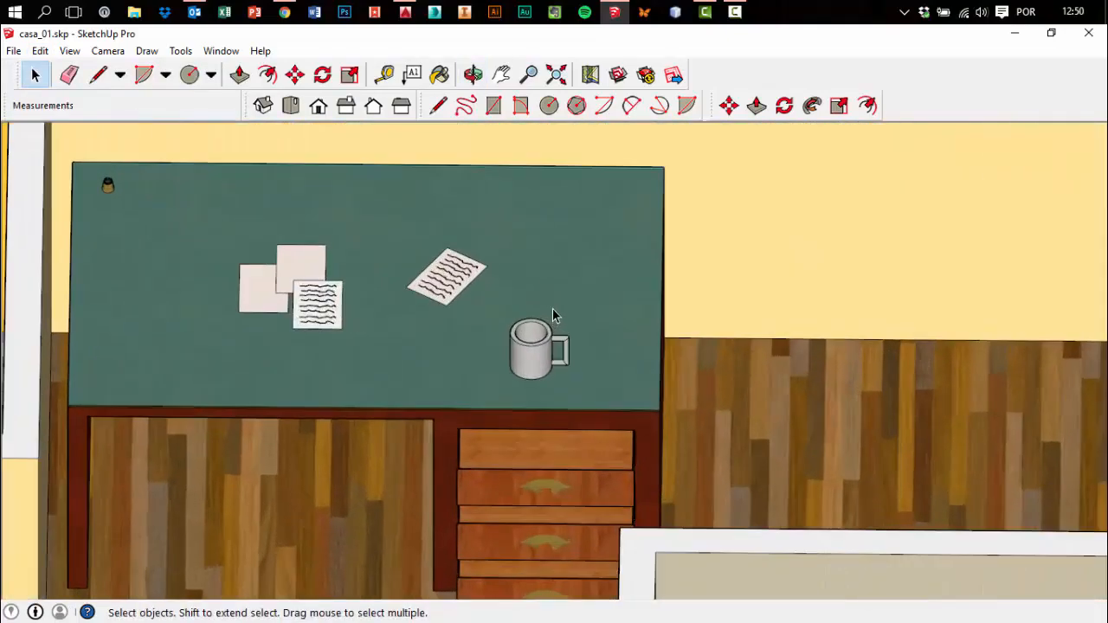
{"action": "middle_click_drag", "start_coordinate": [552, 308], "coordinate": [484, 260]}
{"action": "left_click", "coordinate": [263, 105]}
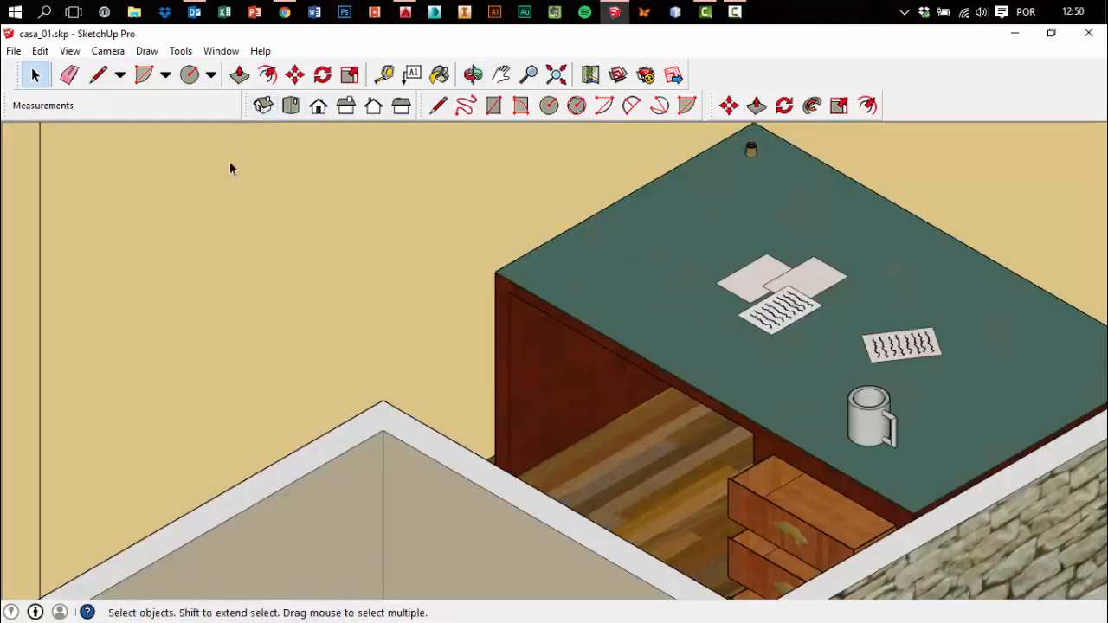
{"action": "scroll", "coordinate": [516, 285], "scroll_direction": "down", "scroll_amount": 10}
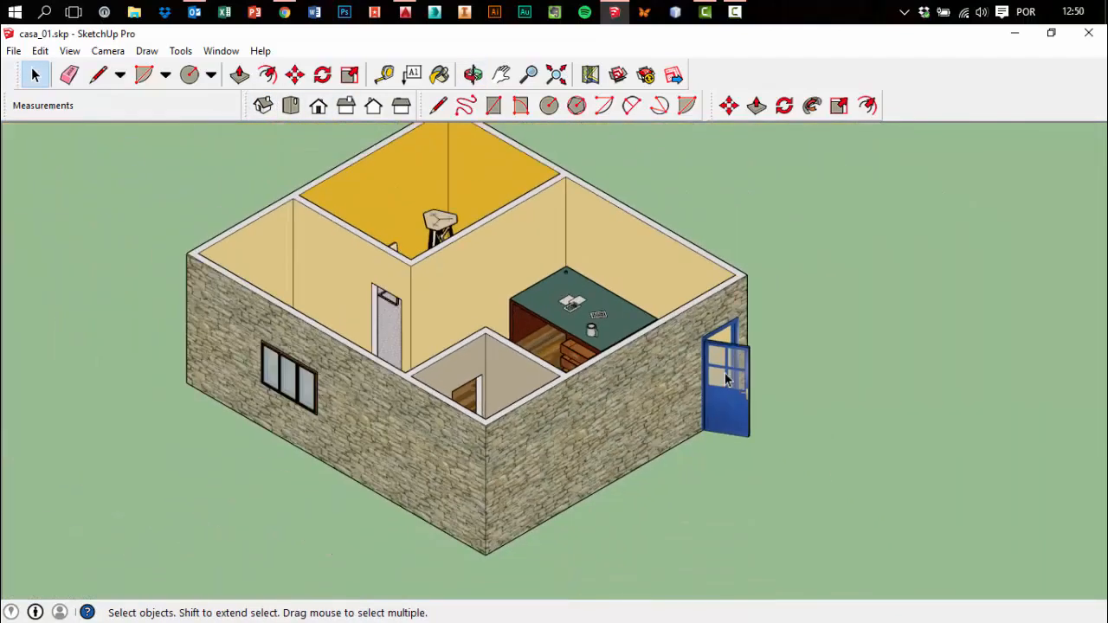
{"action": "middle_click_drag", "start_coordinate": [710, 363], "coordinate": [573, 441]}
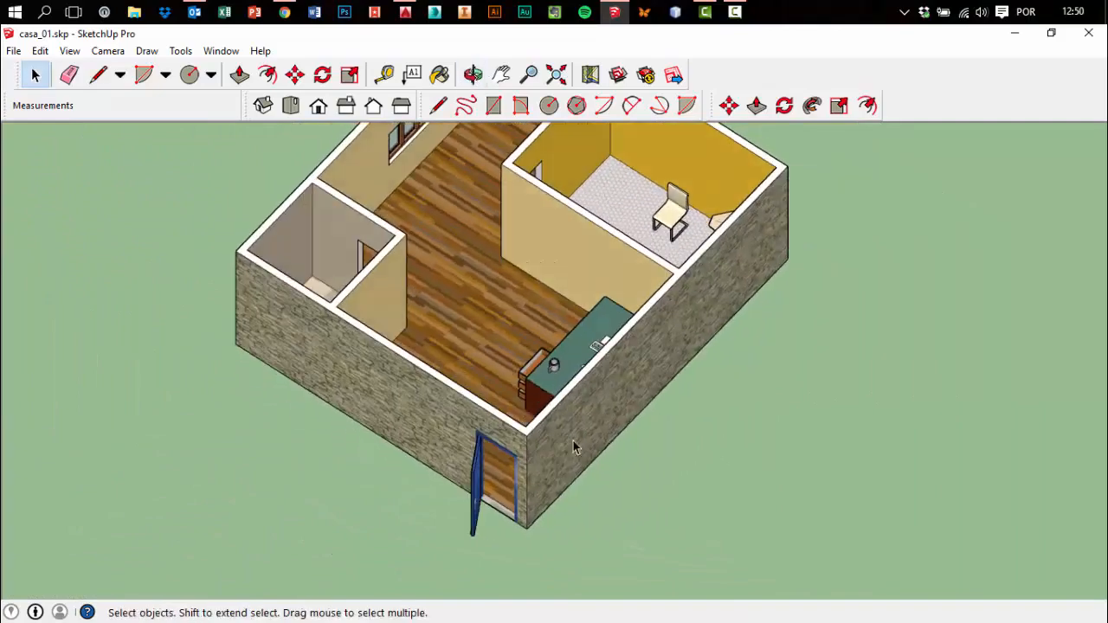
{"action": "middle_click_drag", "start_coordinate": [766, 403], "coordinate": [452, 405]}
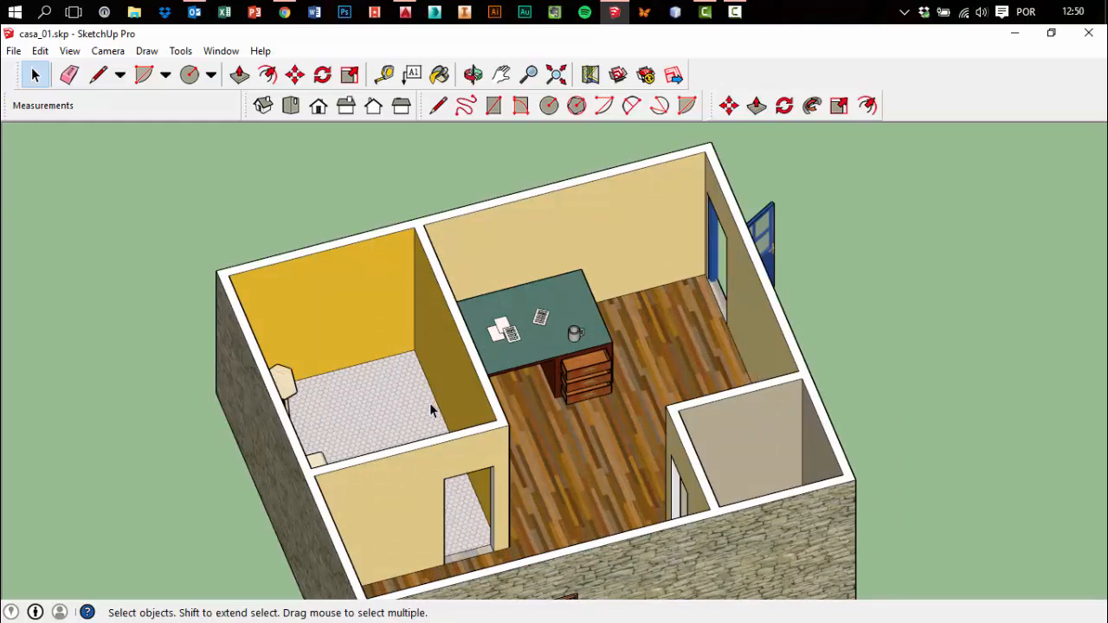
{"action": "middle_click_drag", "start_coordinate": [468, 432], "coordinate": [392, 426]}
{"action": "scroll", "coordinate": [597, 363], "scroll_direction": "up", "scroll_amount": 2}
{"action": "middle_click_drag", "start_coordinate": [599, 365], "coordinate": [483, 363]}
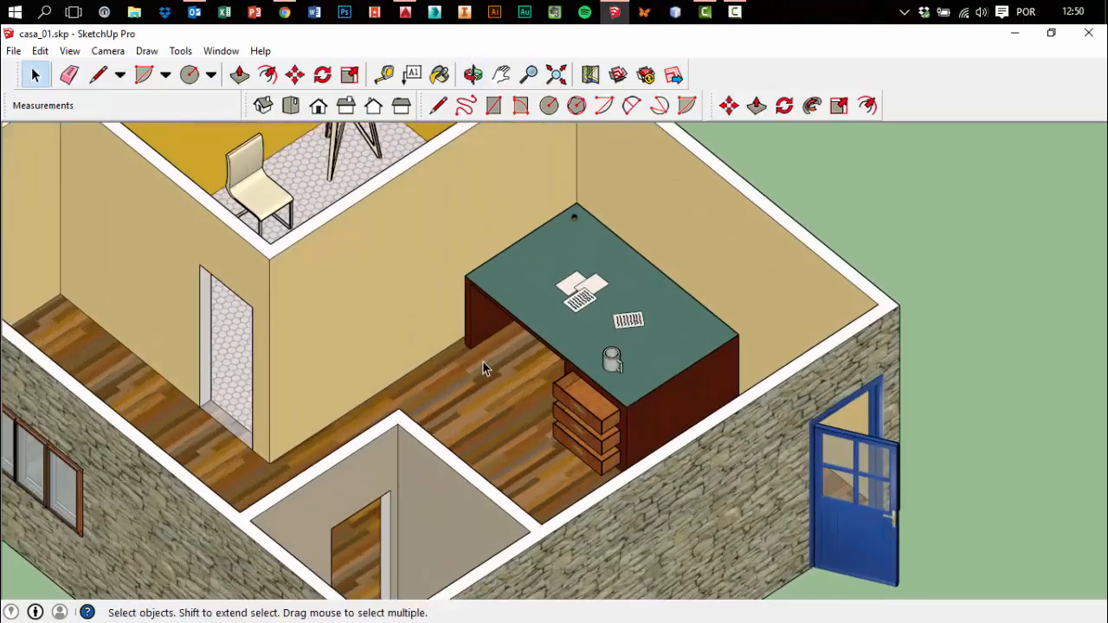
{"action": "scroll", "coordinate": [482, 370], "scroll_direction": "up", "scroll_amount": 1}
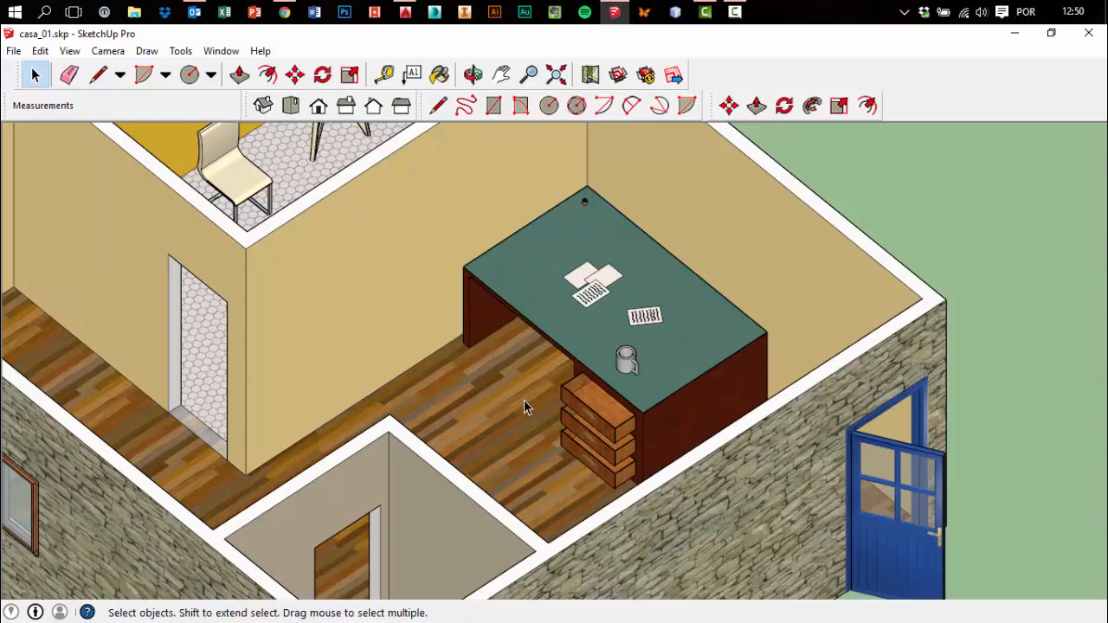
Save the casa_01 model with the whole house and the desk in view from a raised corner
{"action": "left_click", "coordinate": [401, 106]}
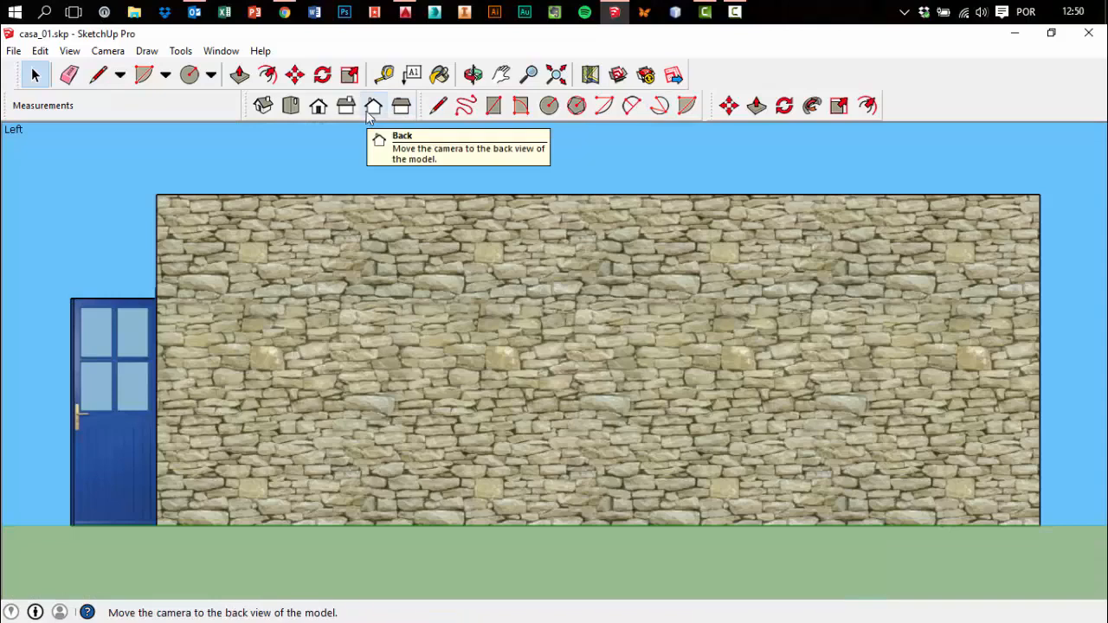
{"action": "left_click", "coordinate": [556, 74]}
{"action": "left_click", "coordinate": [263, 105]}
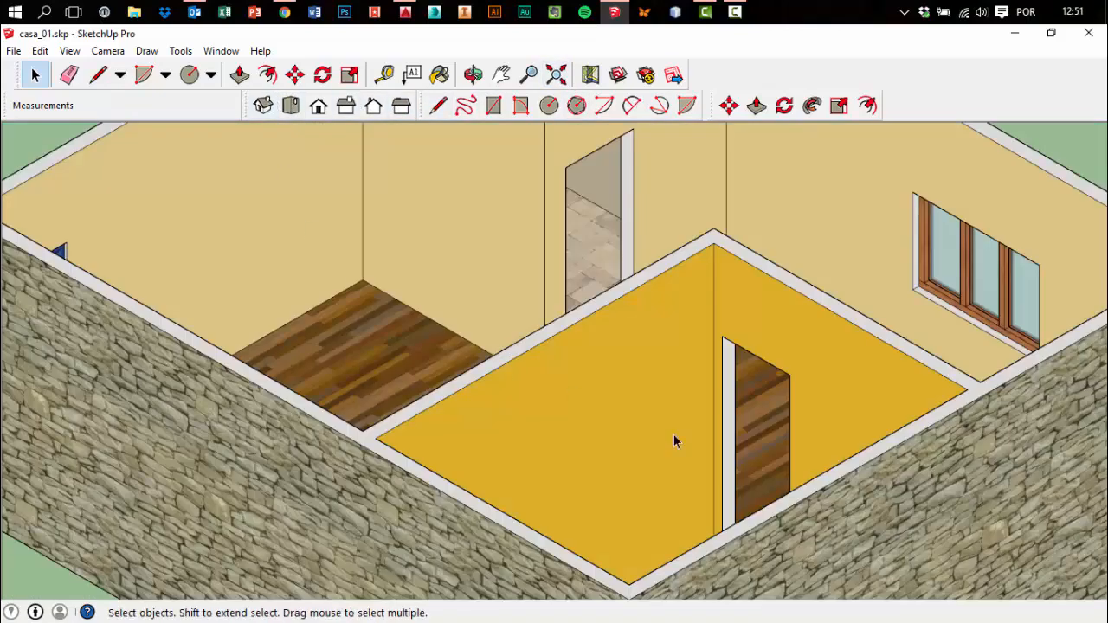
{"action": "scroll", "coordinate": [672, 441], "scroll_direction": "down", "scroll_amount": 5}
{"action": "middle_click_drag", "start_coordinate": [873, 510], "coordinate": [656, 427]}
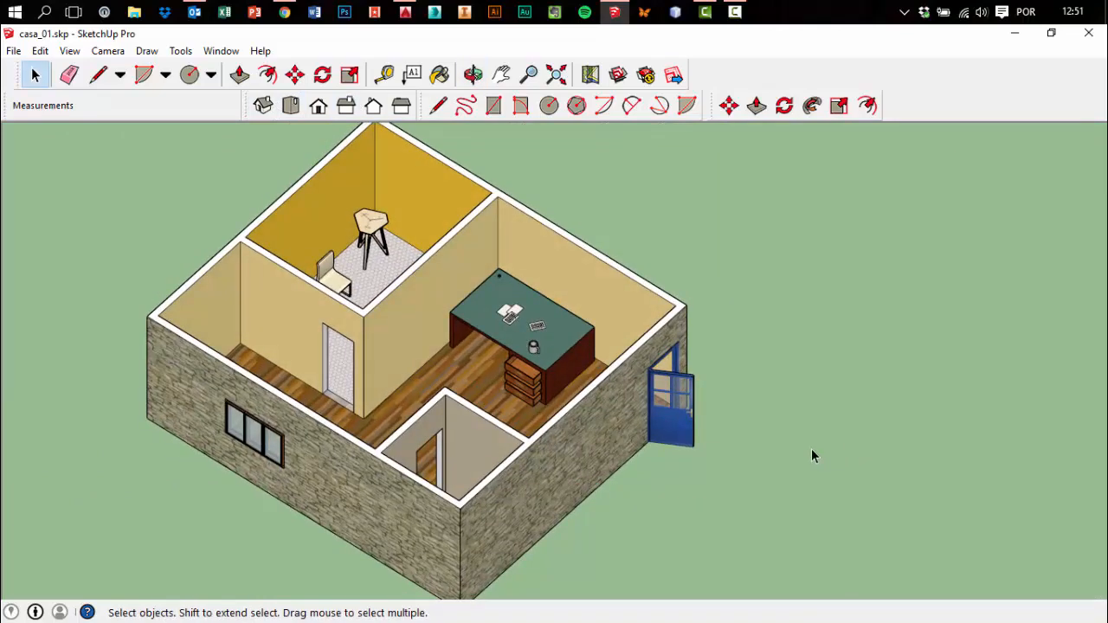
{"action": "left_click", "coordinate": [14, 50]}
{"action": "left_click", "coordinate": [39, 110]}
{"action": "left_click", "coordinate": [736, 14]}
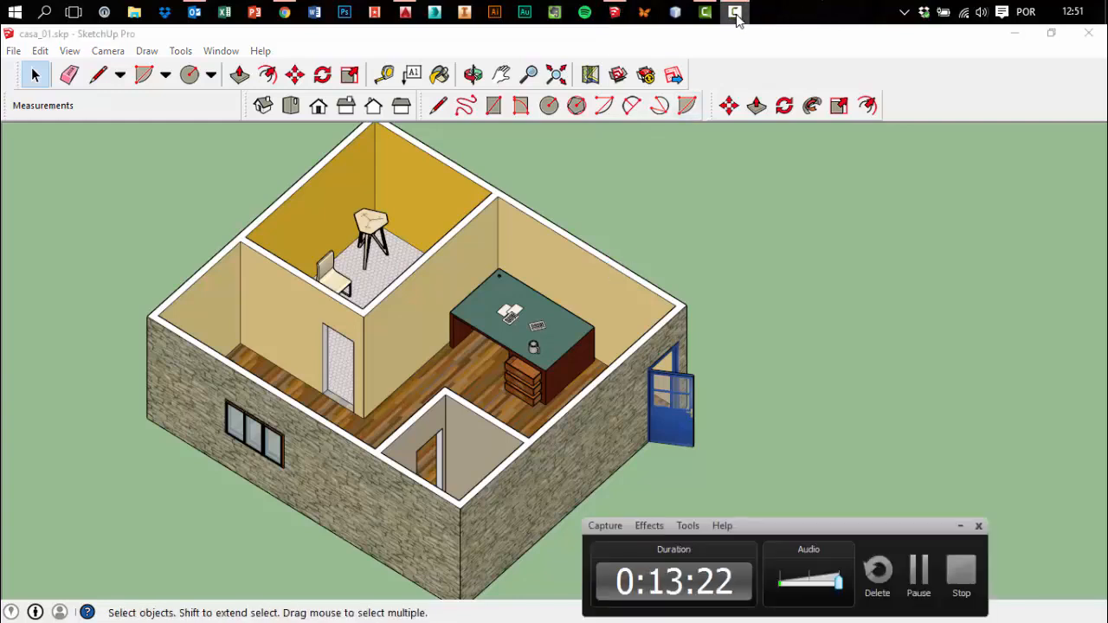
{"action": "left_click", "coordinate": [735, 14]}
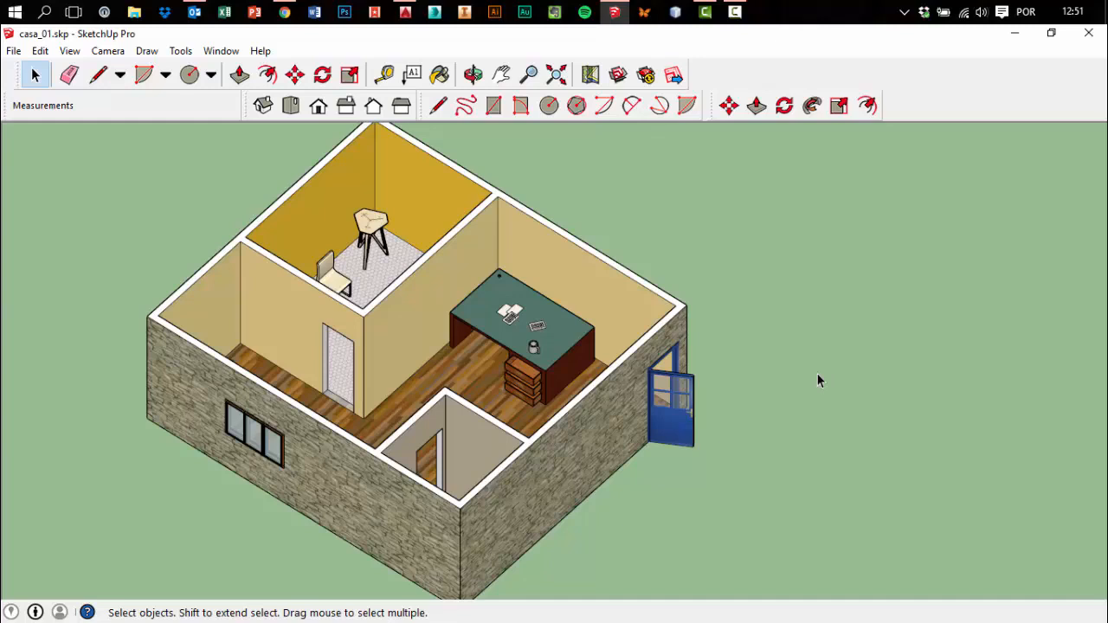
{"action": "left_click", "coordinate": [742, 11]}
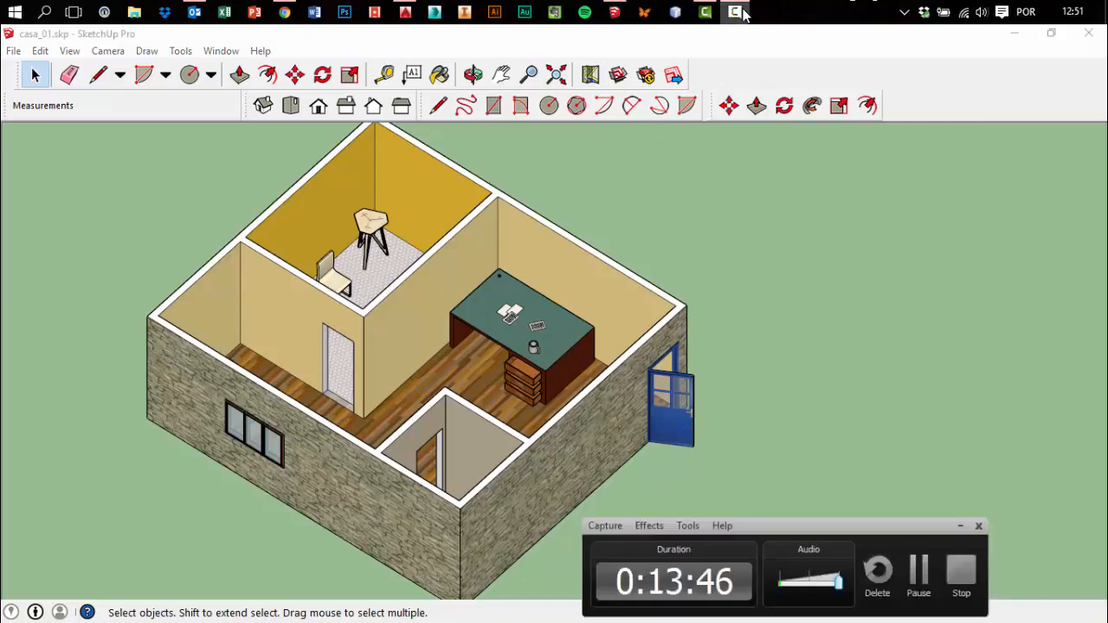